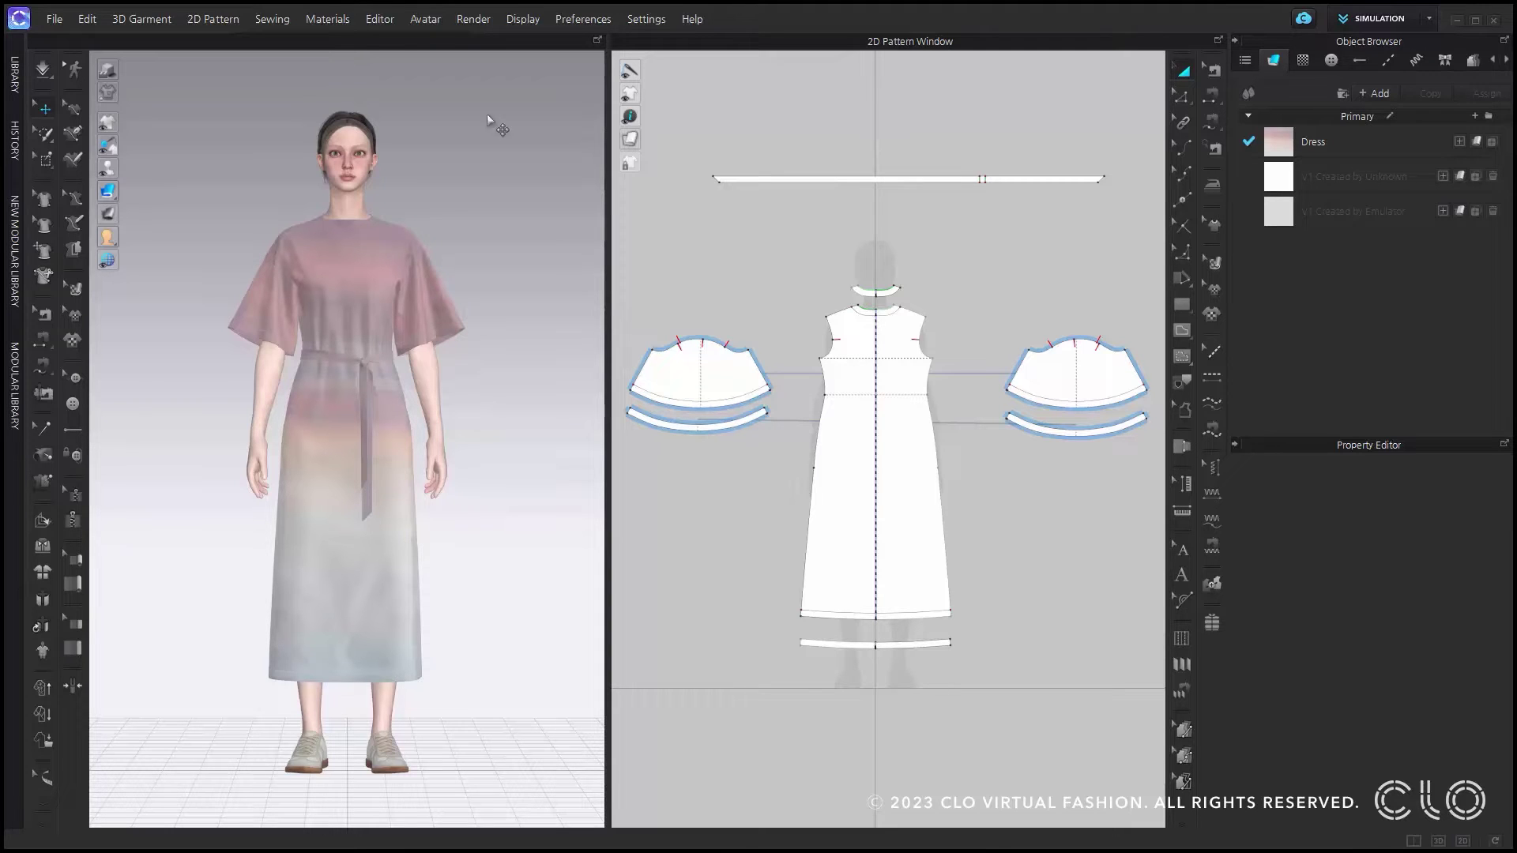
# Create a new default fabric through the Fabric Creator and close the creator
pyautogui.click(377, 19)
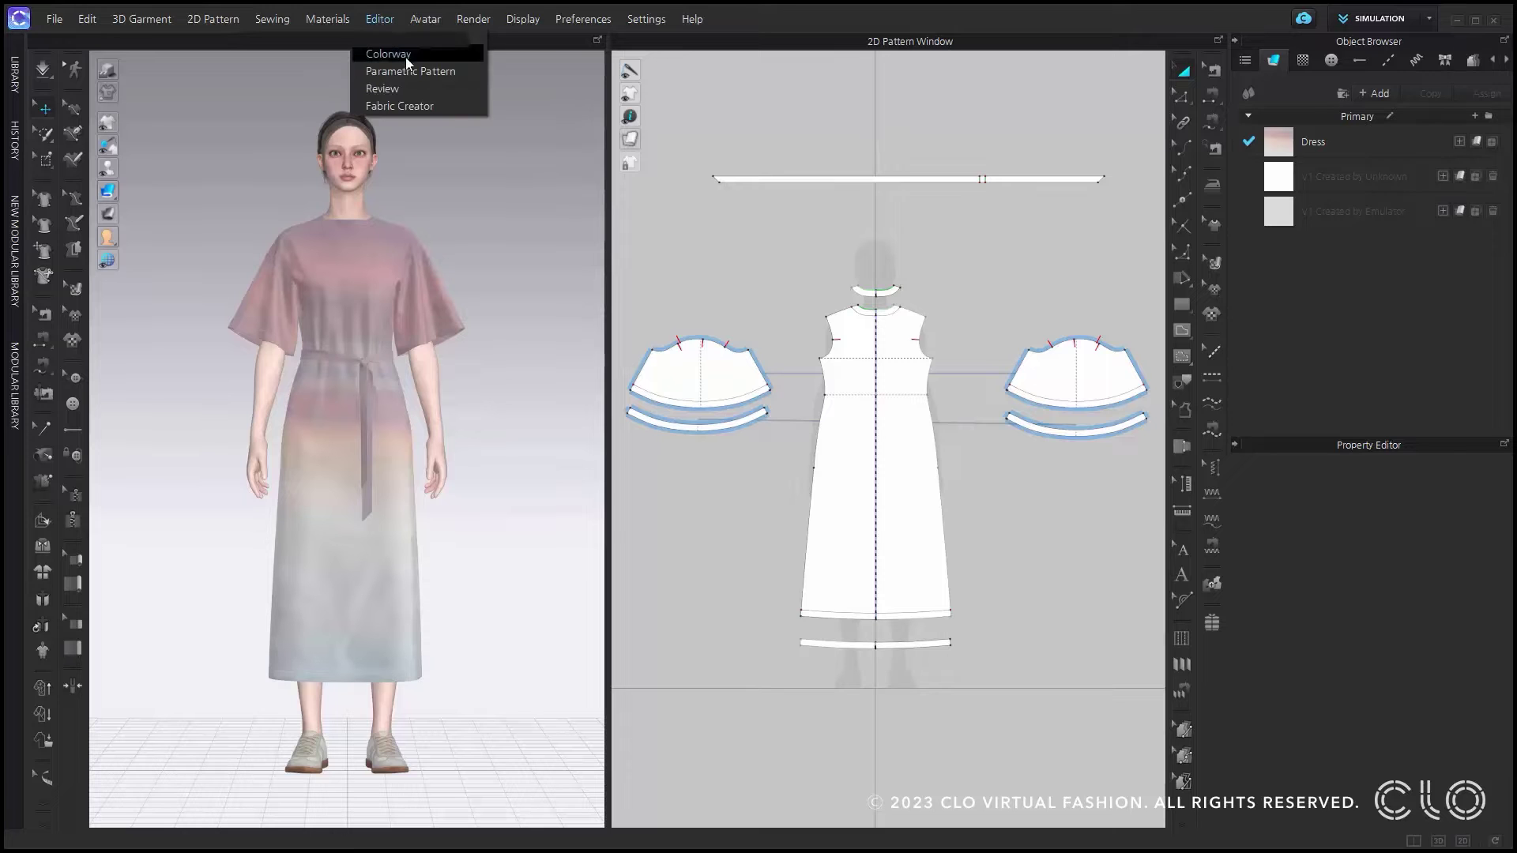
pyautogui.click(424, 106)
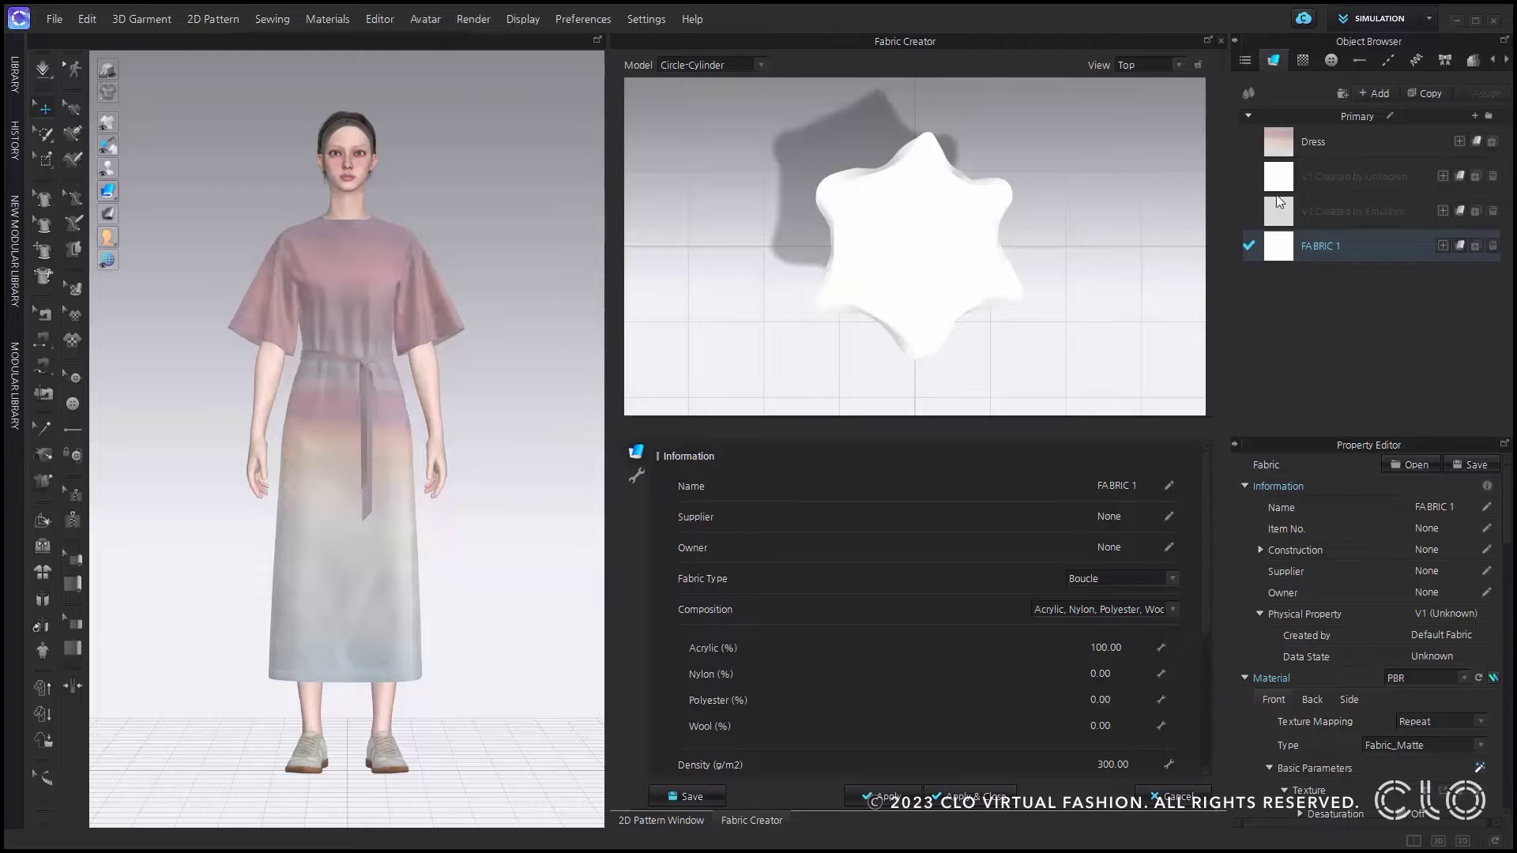
pyautogui.click(1220, 40)
# Open the existing Dress fabric in the Fabric Creator
pyautogui.click(1305, 144)
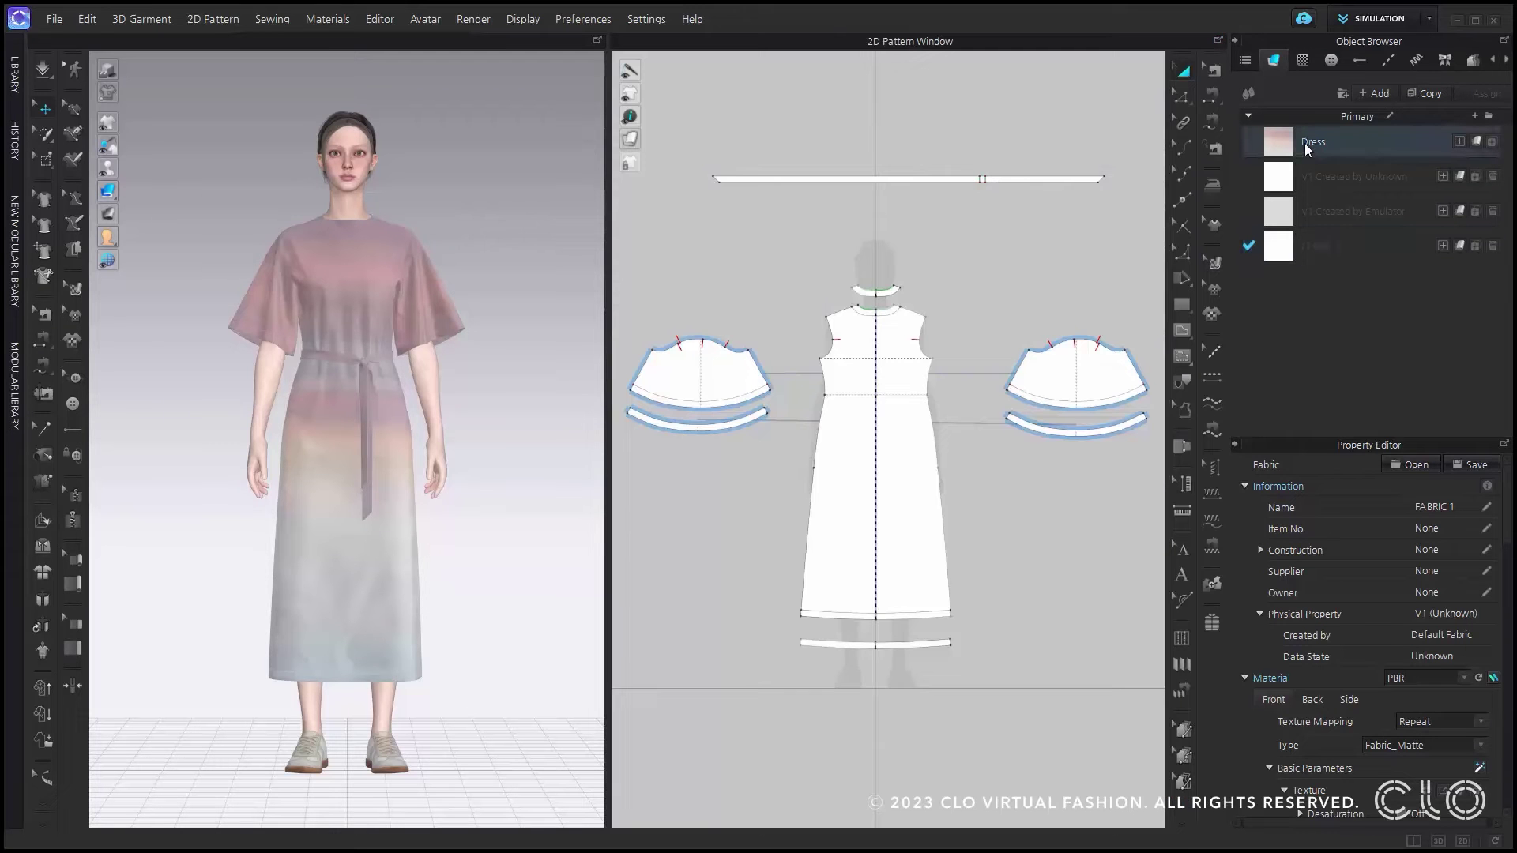
pyautogui.rightClick(1305, 144)
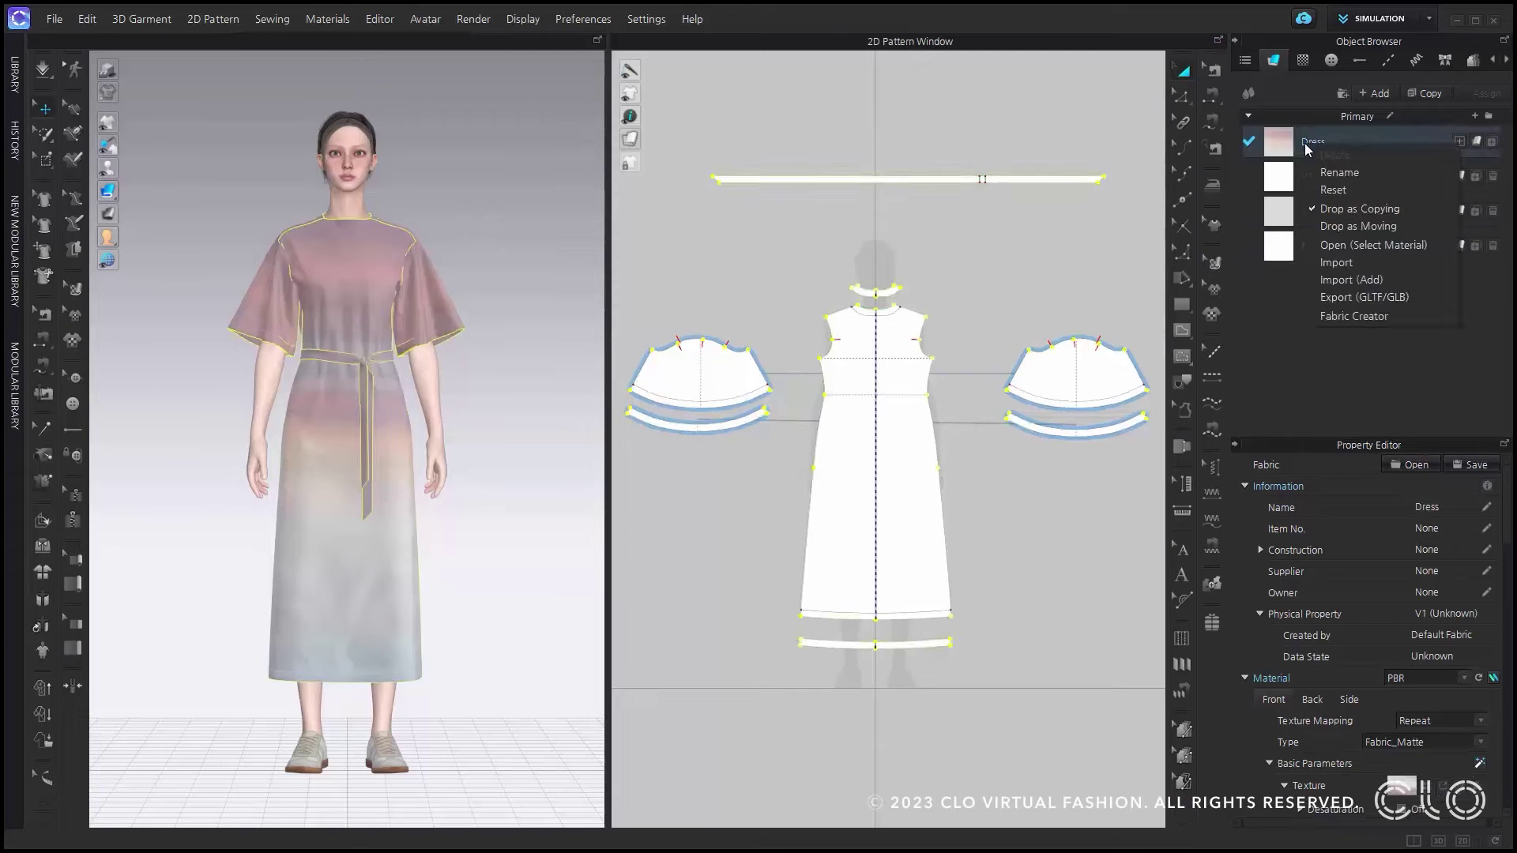
pyautogui.click(1375, 316)
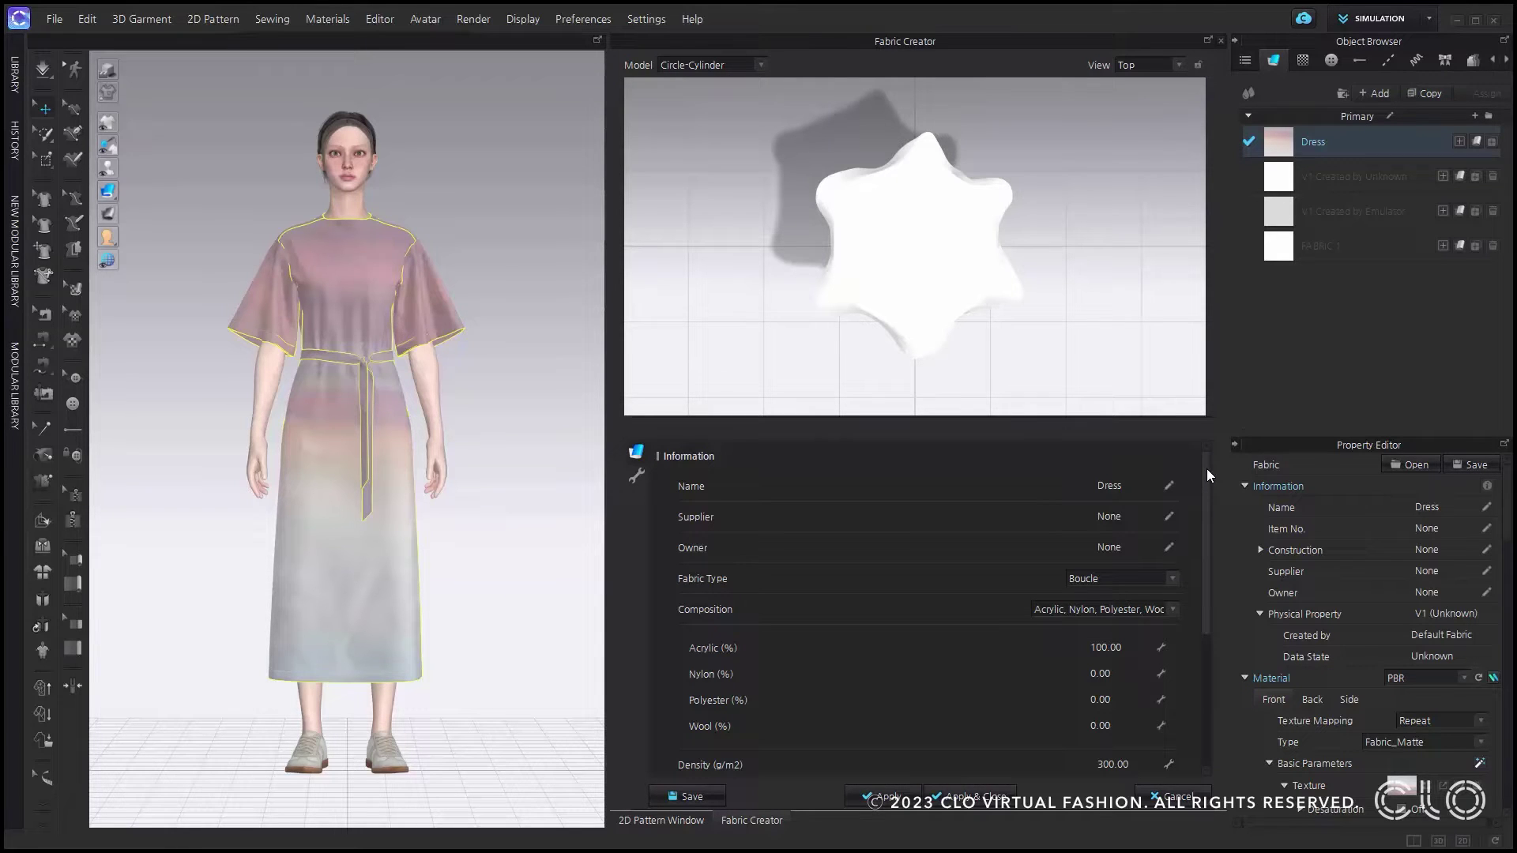
# Preview the draped swatch in the 3/4 Top and Side views and from a custom angle
pyautogui.moveTo(1206, 468)
pyautogui.mouseDown()
pyautogui.moveTo(1207, 613)
pyautogui.moveTo(1210, 463)
pyautogui.mouseUp()
pyautogui.click(1126, 65)
pyautogui.click(1135, 87)
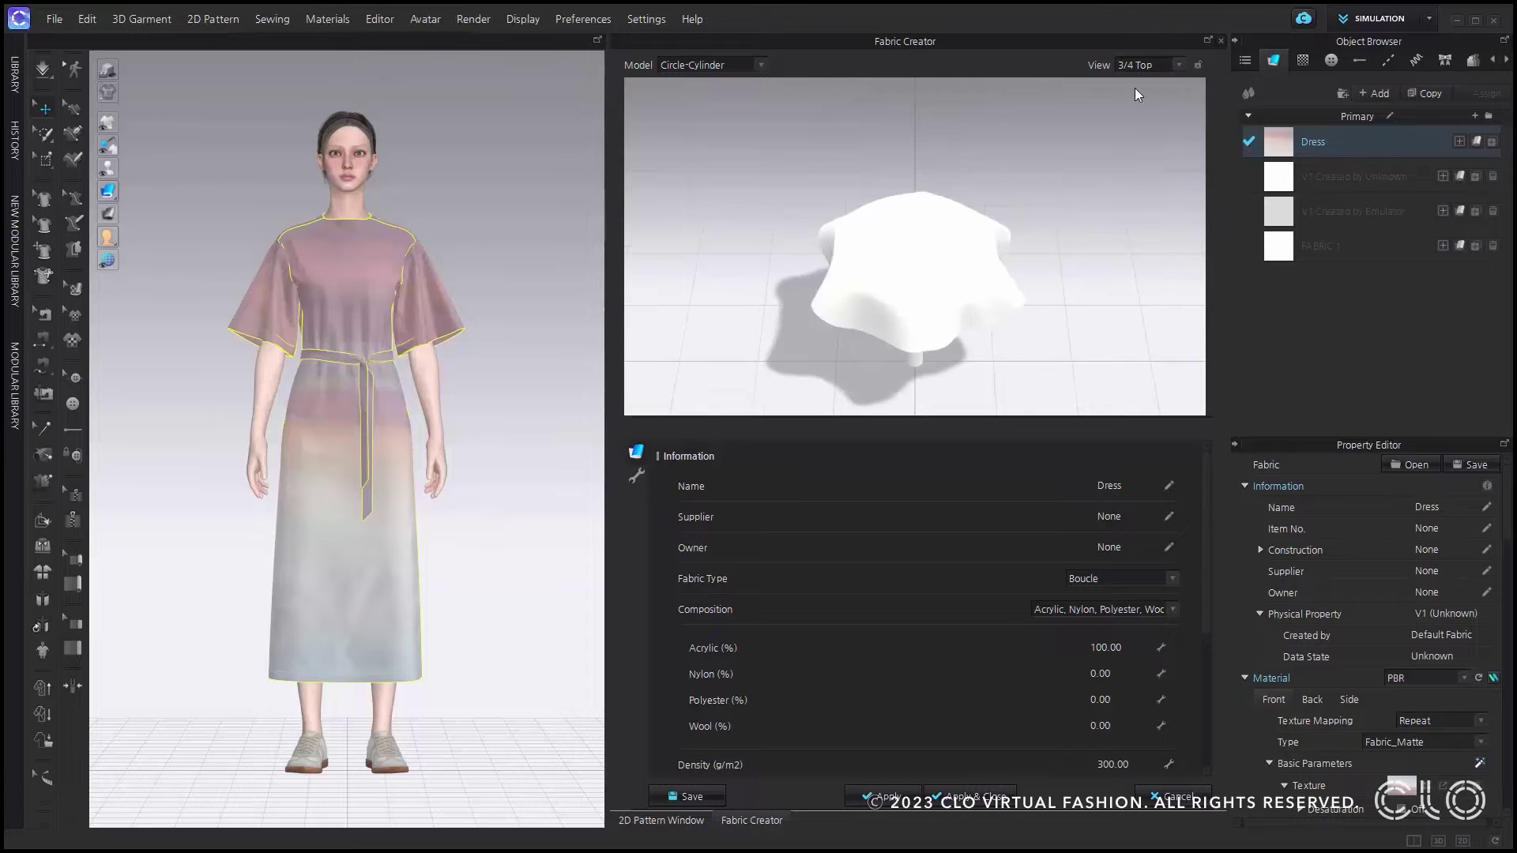
pyautogui.click(1136, 65)
pyautogui.click(1142, 123)
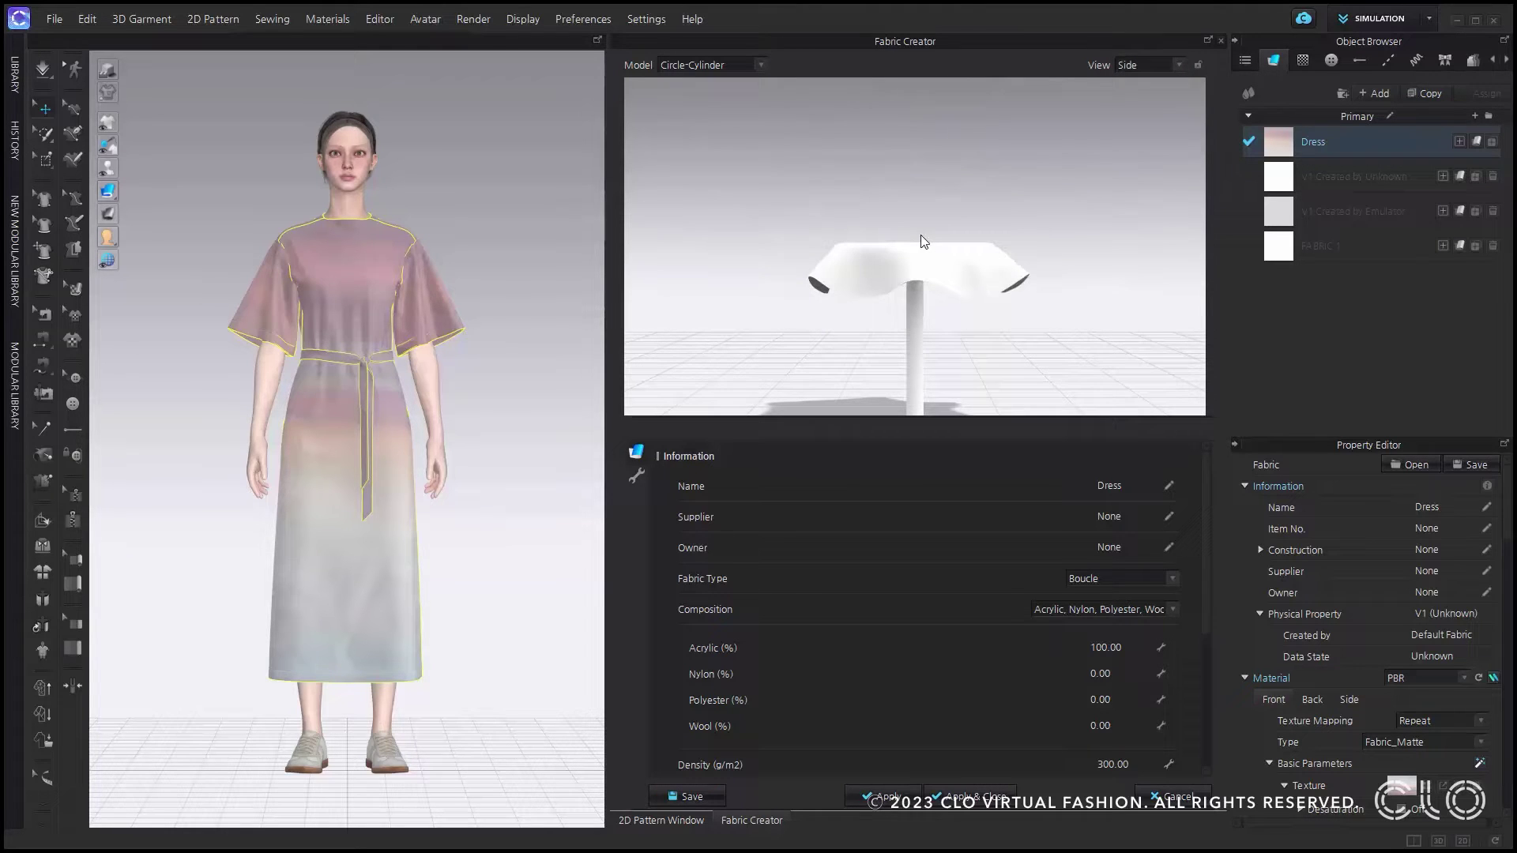
pyautogui.moveTo(921, 218)
pyautogui.mouseDown(button='right')
pyautogui.moveTo(941, 356)
pyautogui.moveTo(932, 202)
pyautogui.mouseUp(button='right')
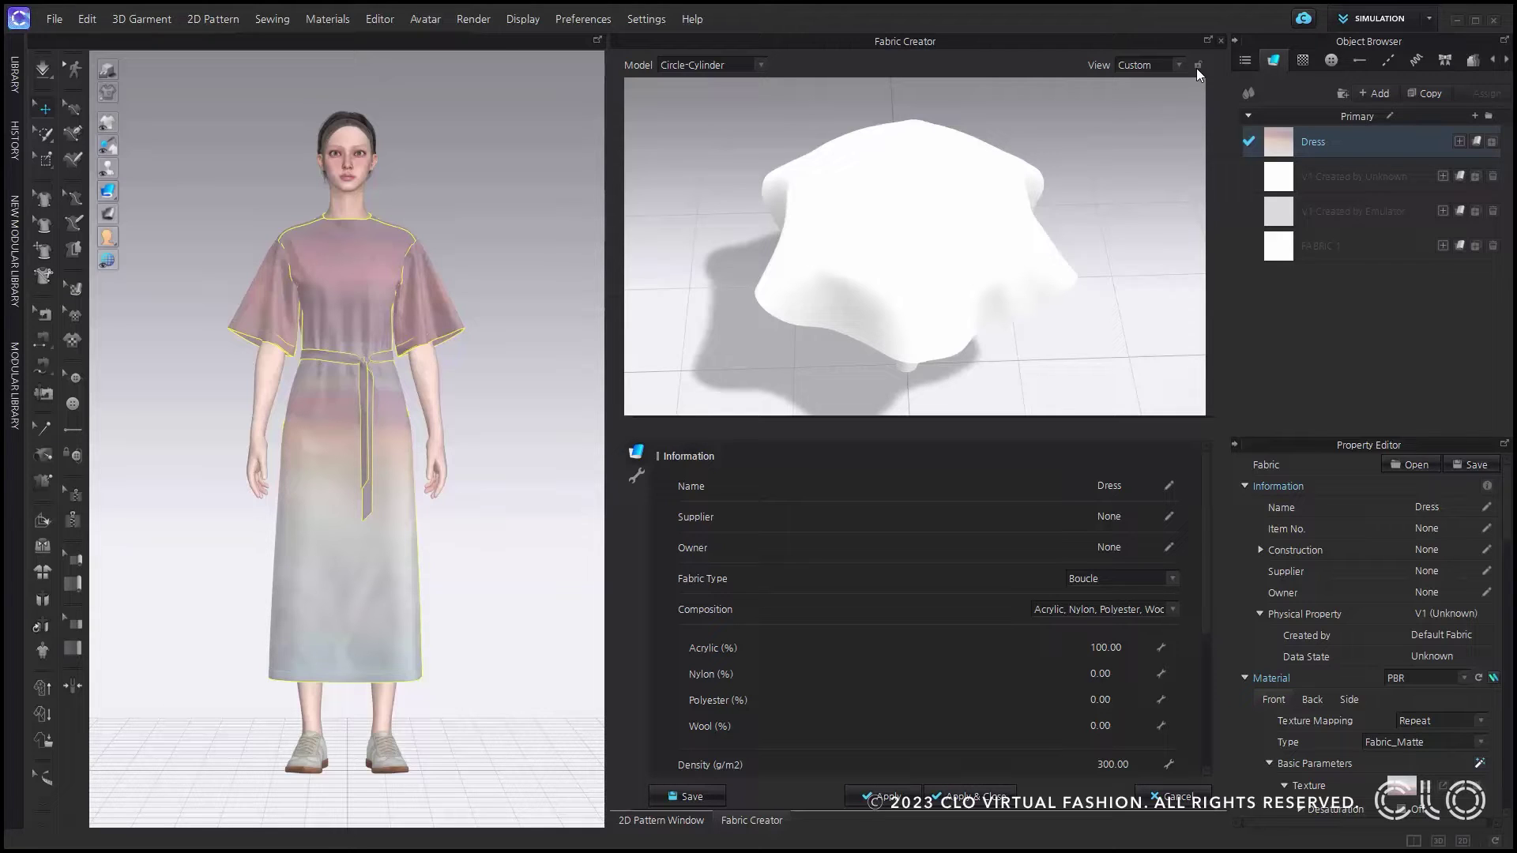
# Preview the fabric on the Cape and Square-Cylinder models and return to Circle-Cylinder
pyautogui.click(755, 65)
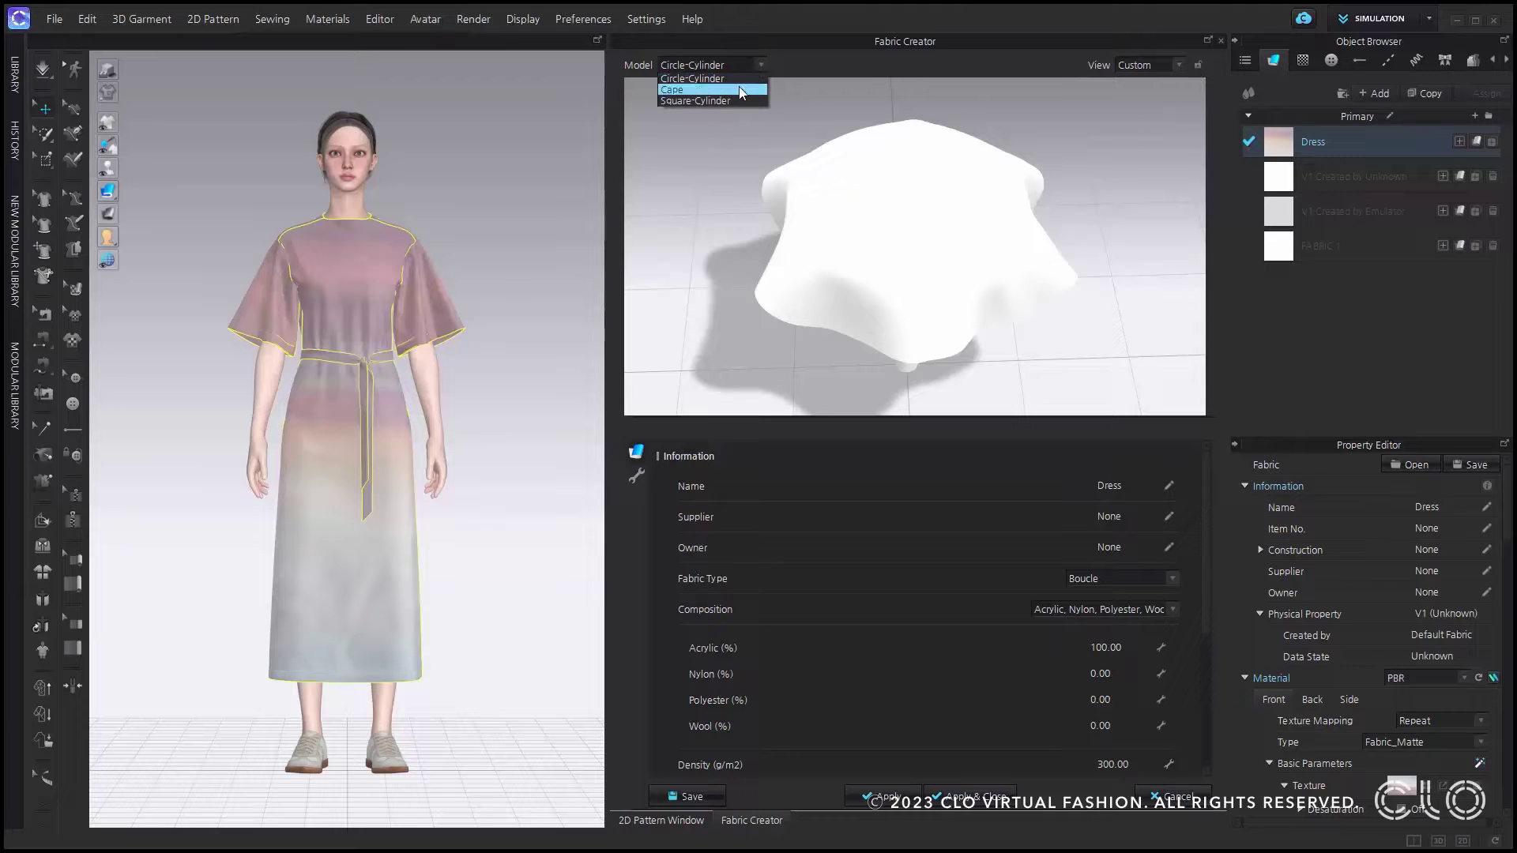
pyautogui.click(738, 88)
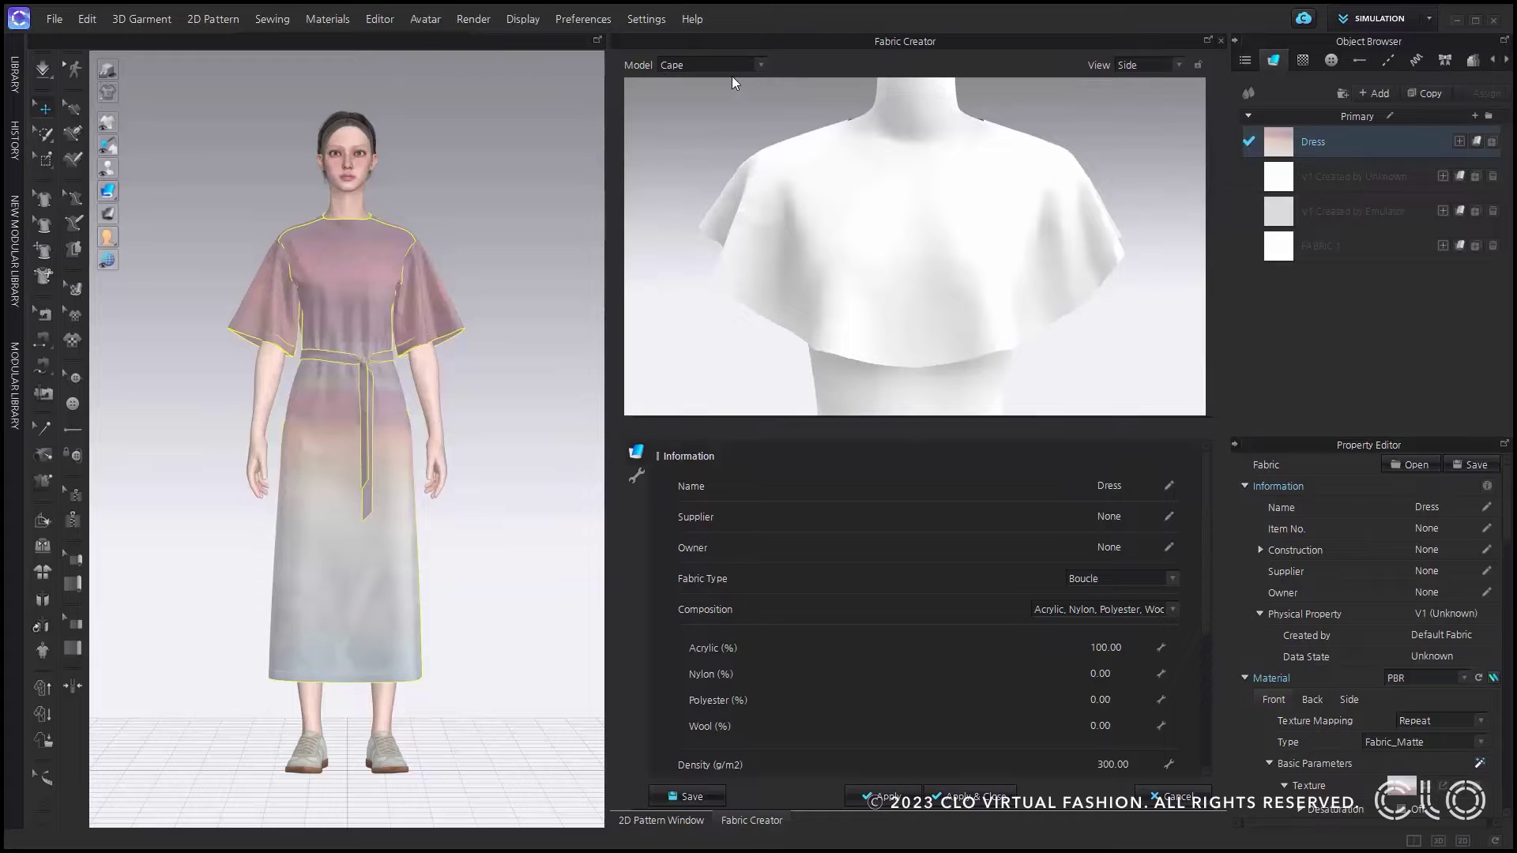
pyautogui.click(732, 68)
pyautogui.click(719, 100)
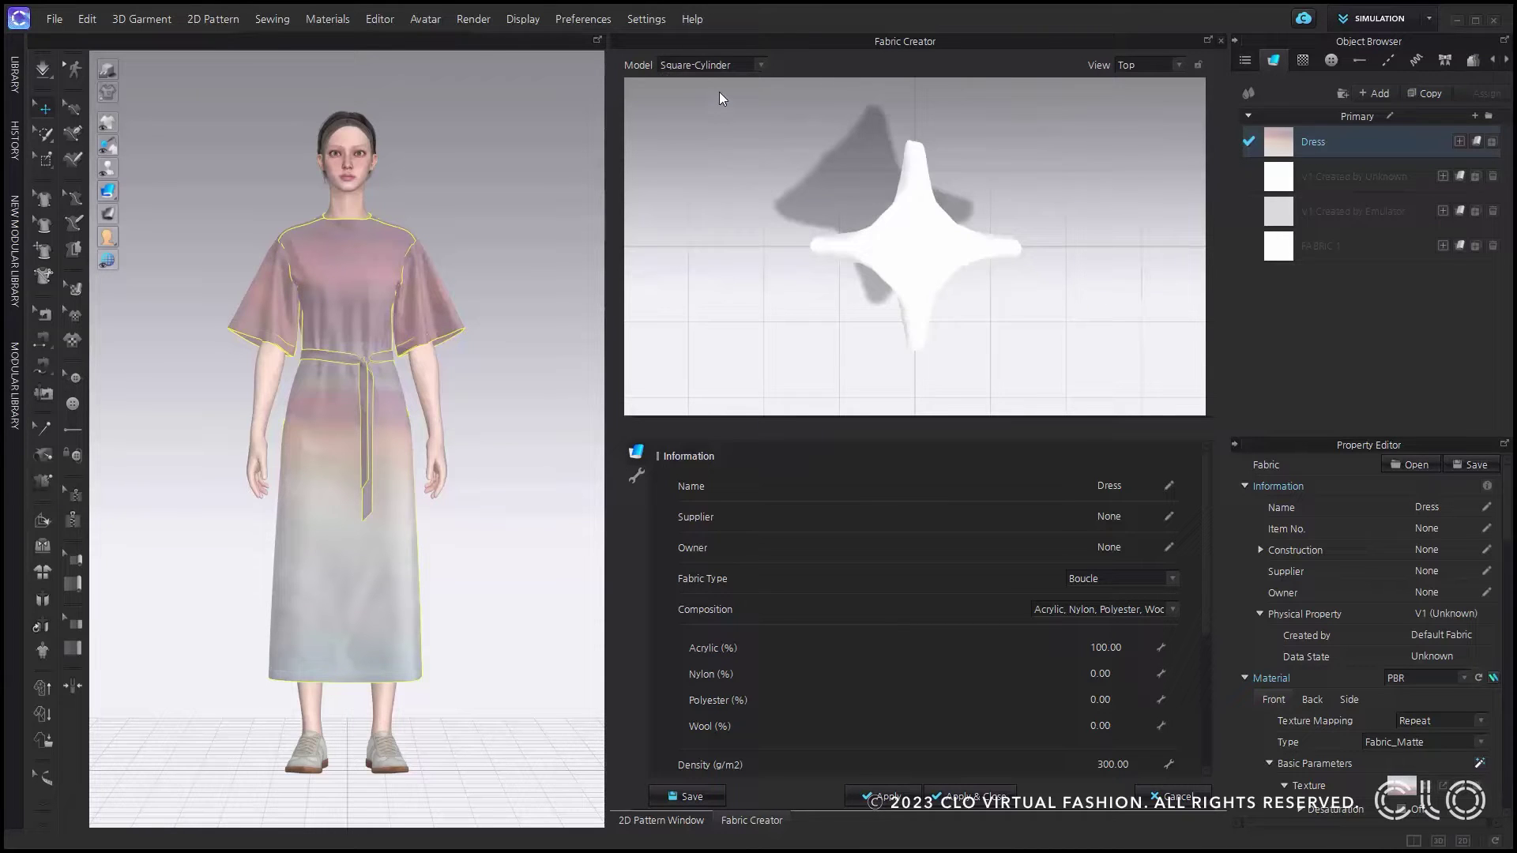
pyautogui.click(718, 65)
pyautogui.click(715, 77)
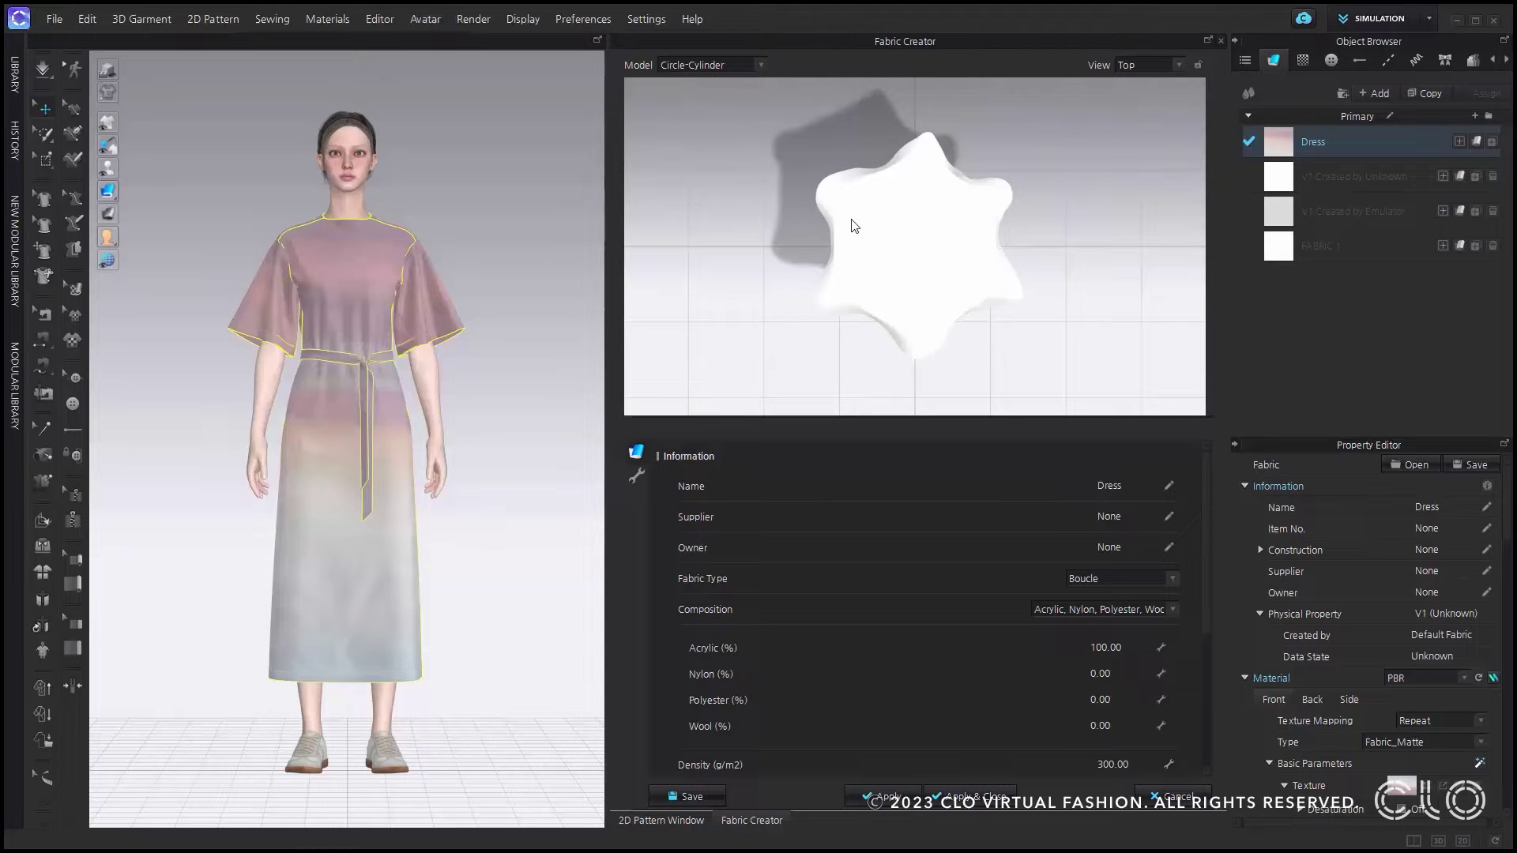
# Name the fabric V2 Zfab and enter CLO as both its supplier and owner
pyautogui.doubleClick(1122, 485)
pyautogui.write('V2 Zfab')
pyautogui.press('Tab')
pyautogui.write('CLO')
pyautogui.press('Tab')
pyautogui.write('CLO')
pyautogui.press('Return')
# Set the fabric type to Canvas
pyautogui.click(1135, 581)
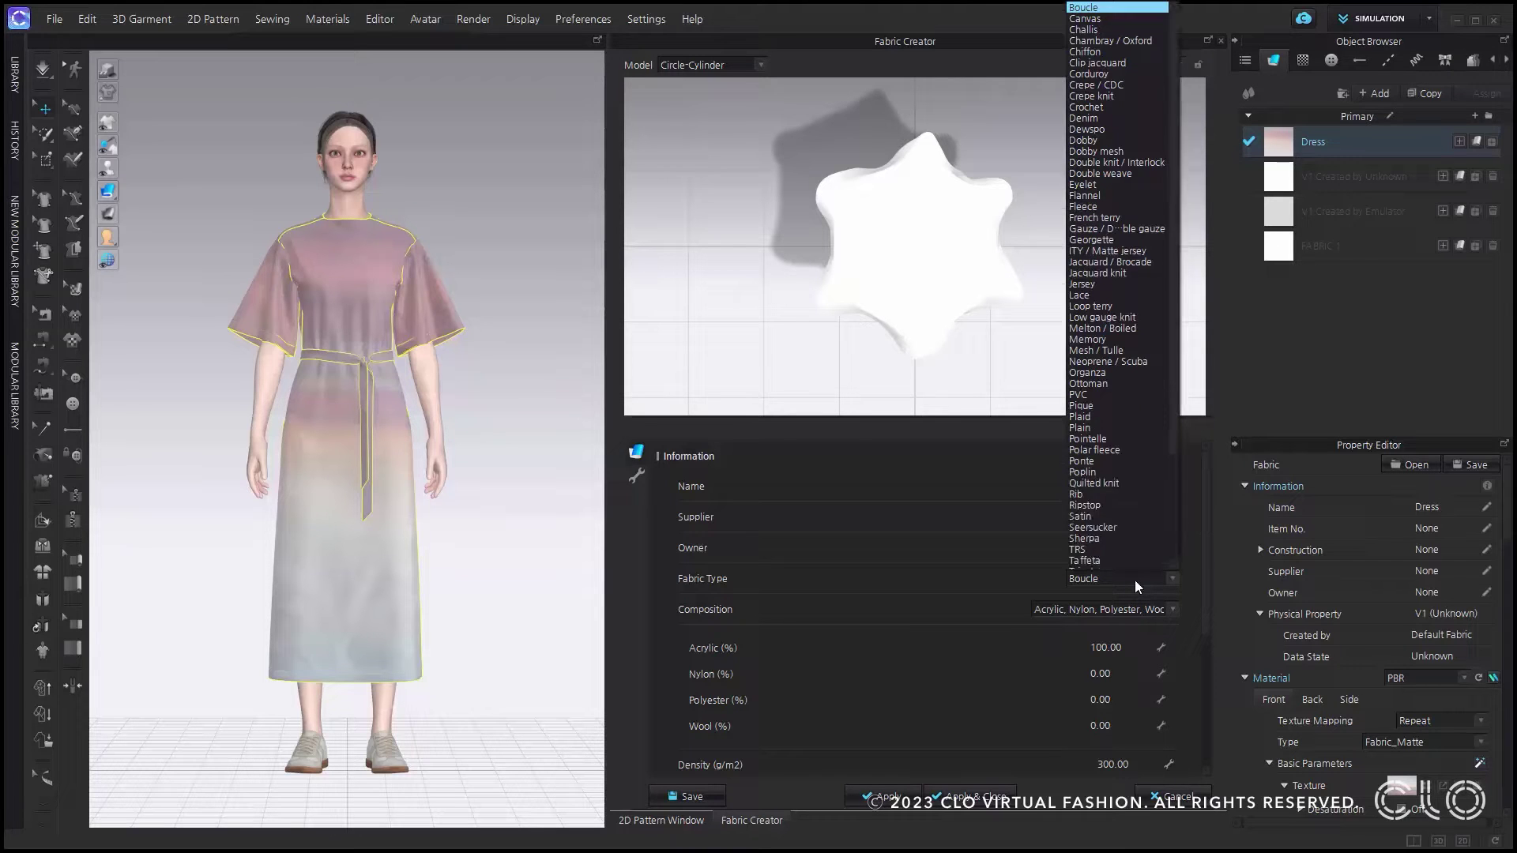
pyautogui.press('p')
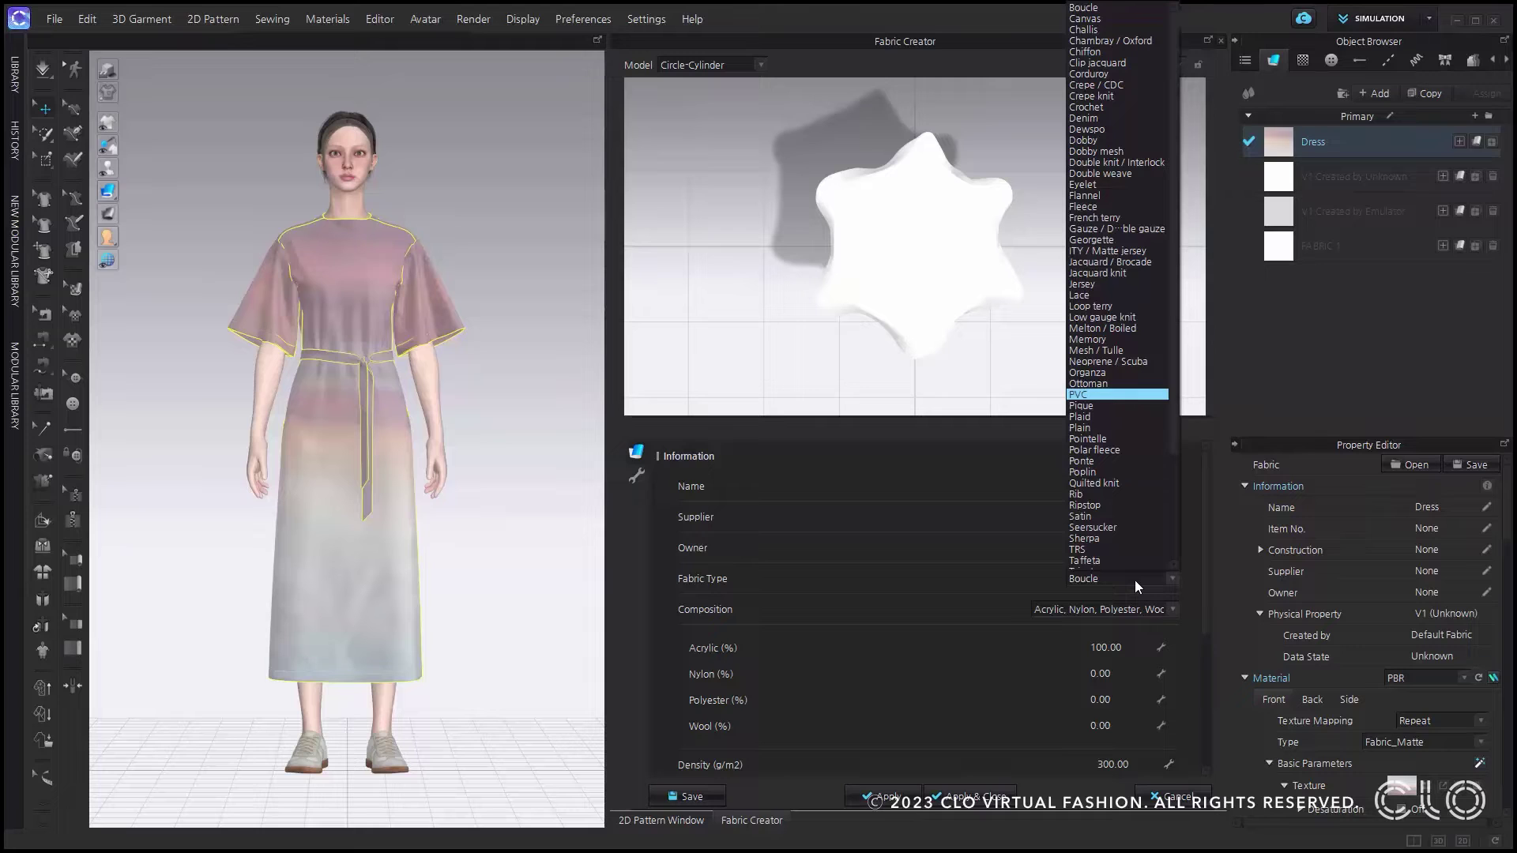
pyautogui.press('c')
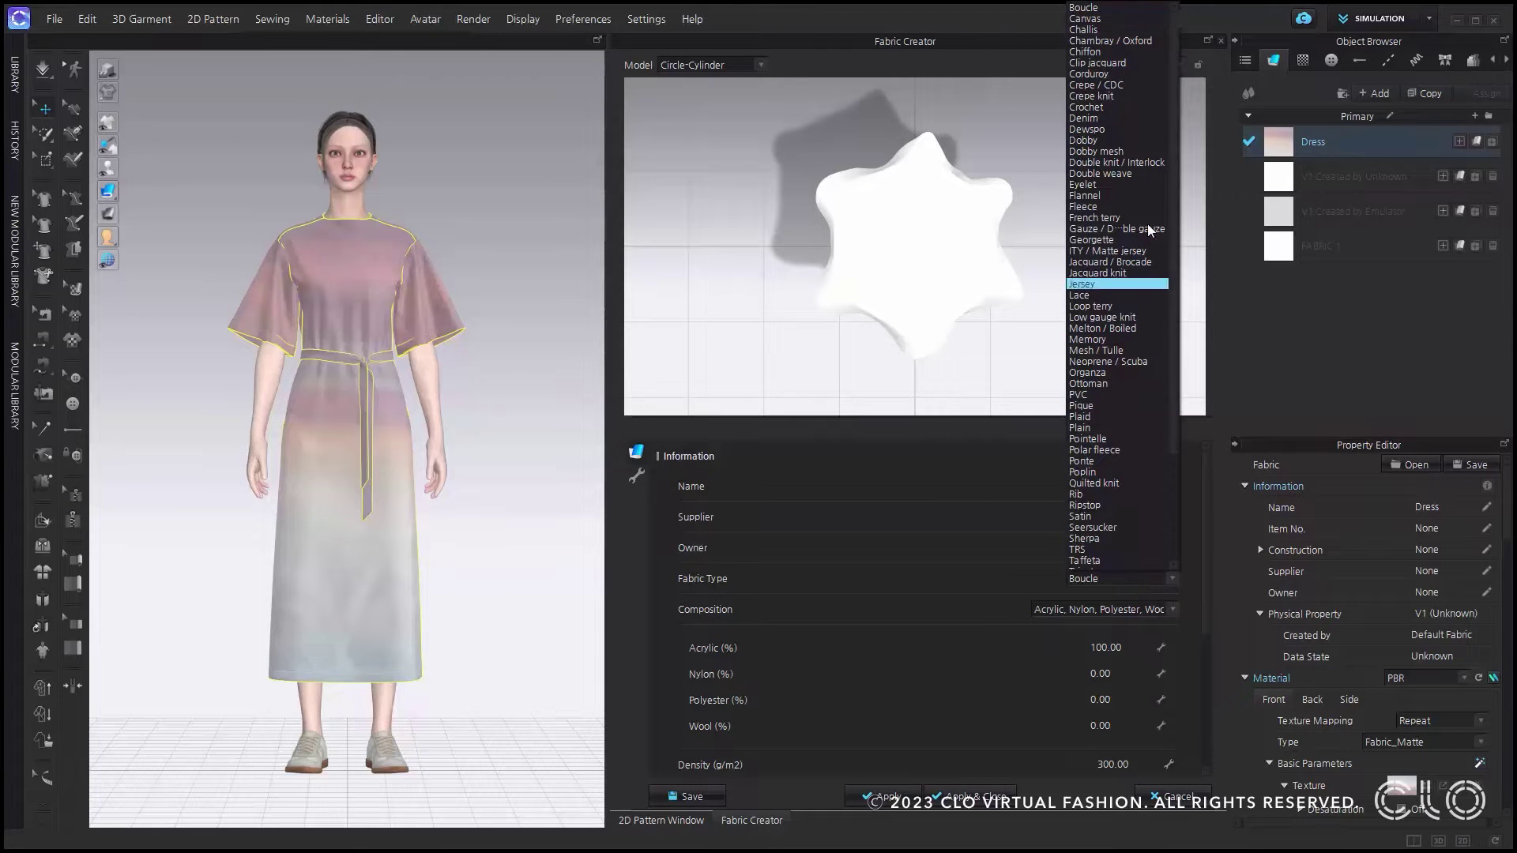
pyautogui.press('Escape')
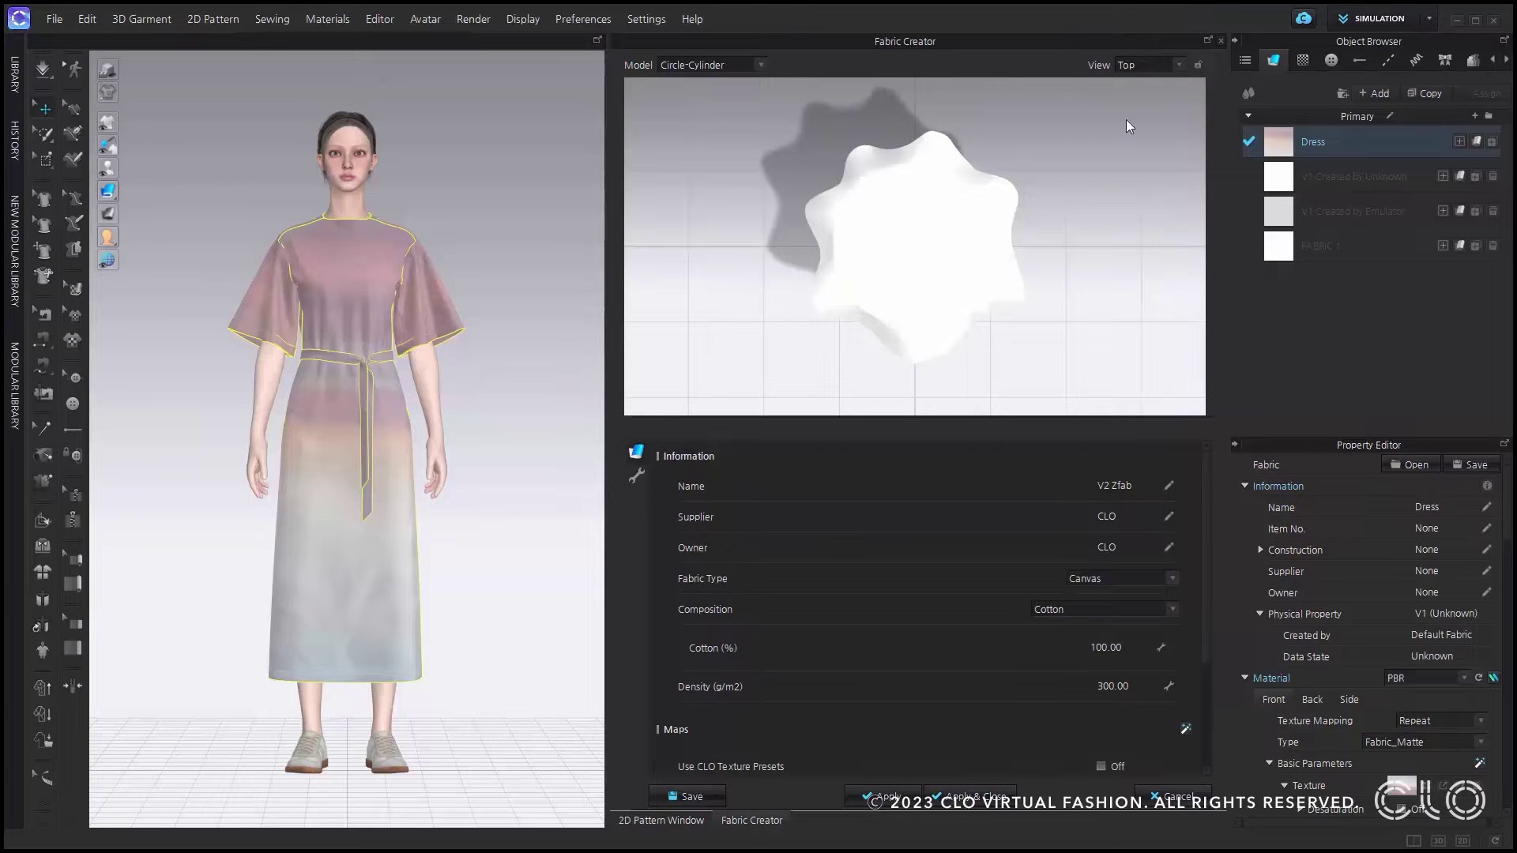
# Set the fabric's composition to Cotton, Nylon with 70% cotton
pyautogui.click(1087, 611)
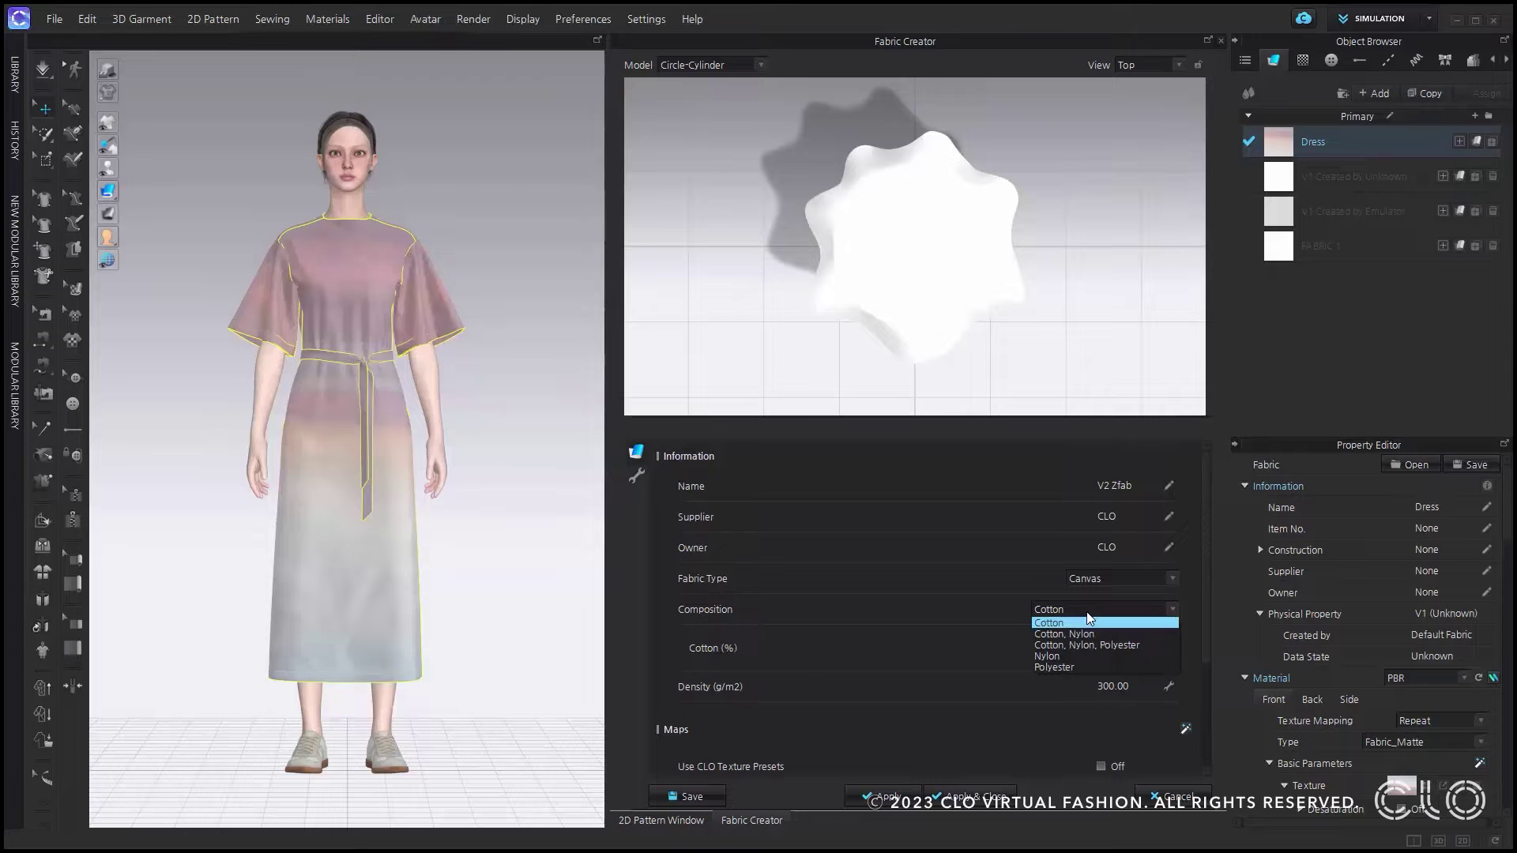
pyautogui.click(1090, 633)
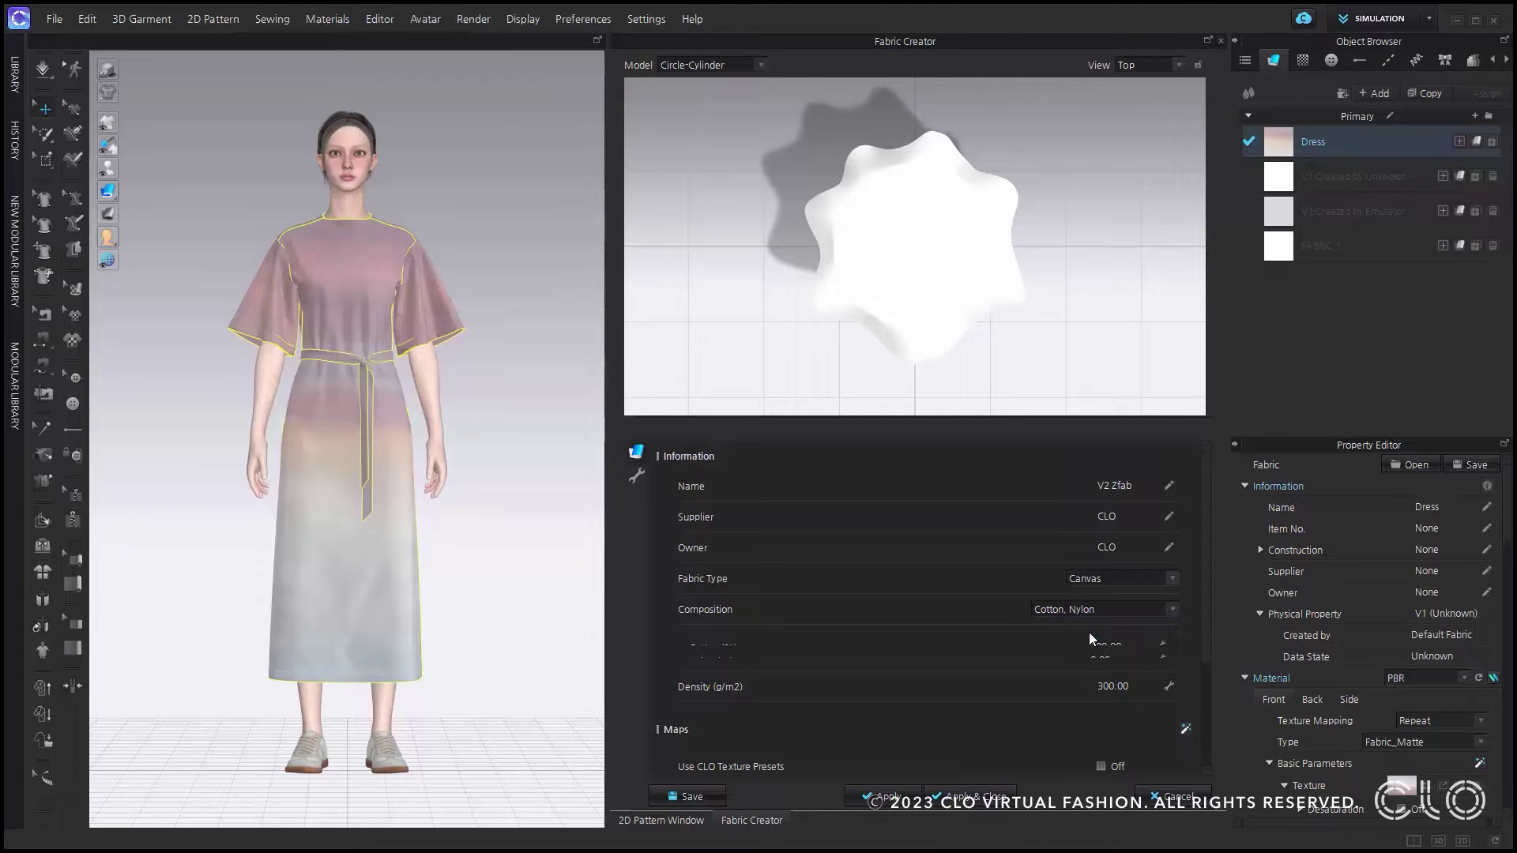
pyautogui.click(1098, 647)
pyautogui.write('70')
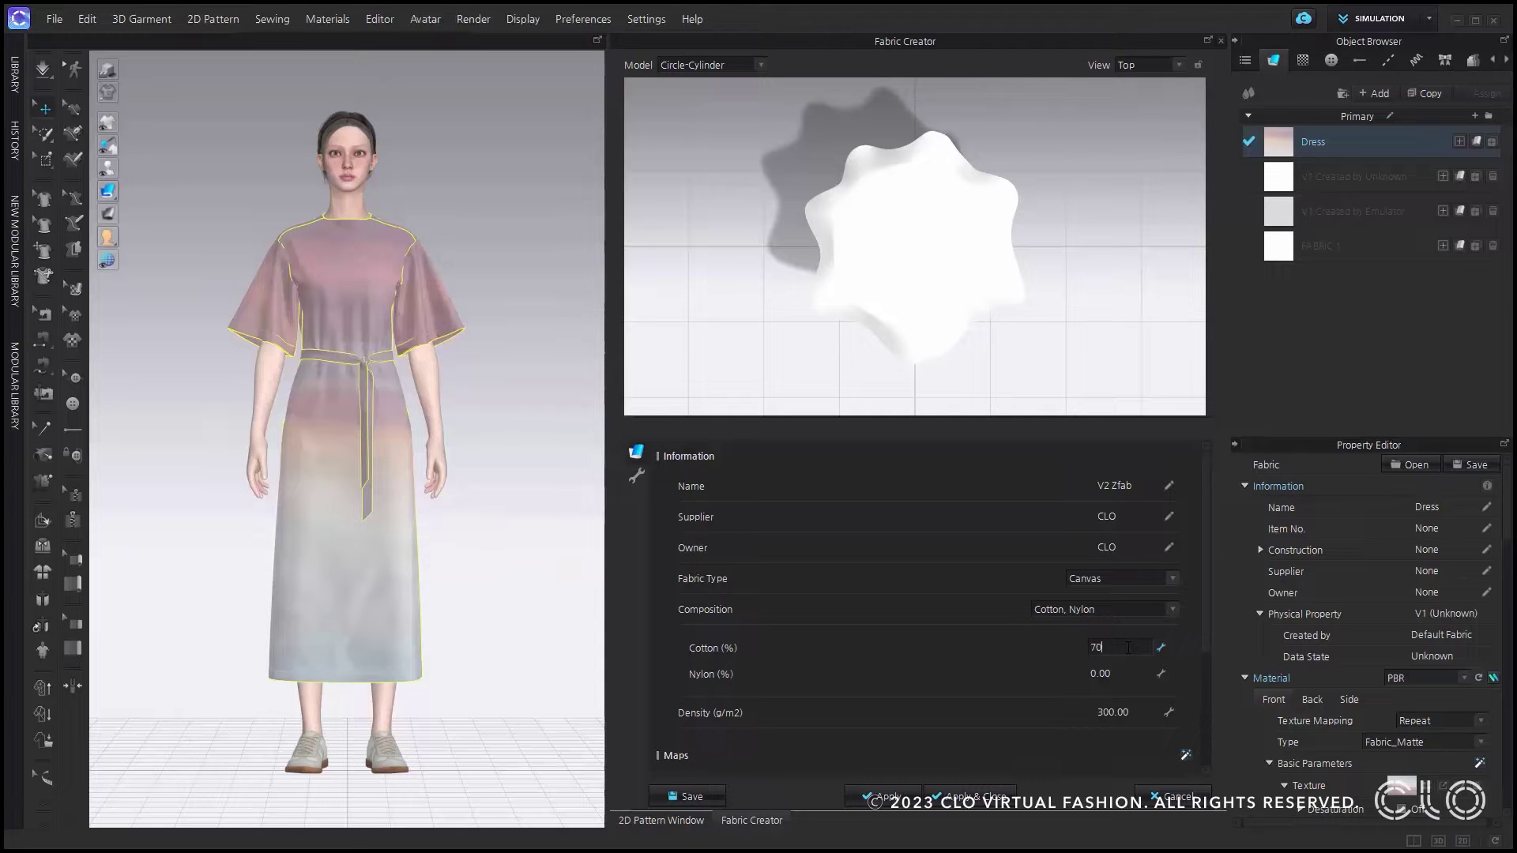
pyautogui.press('Return')
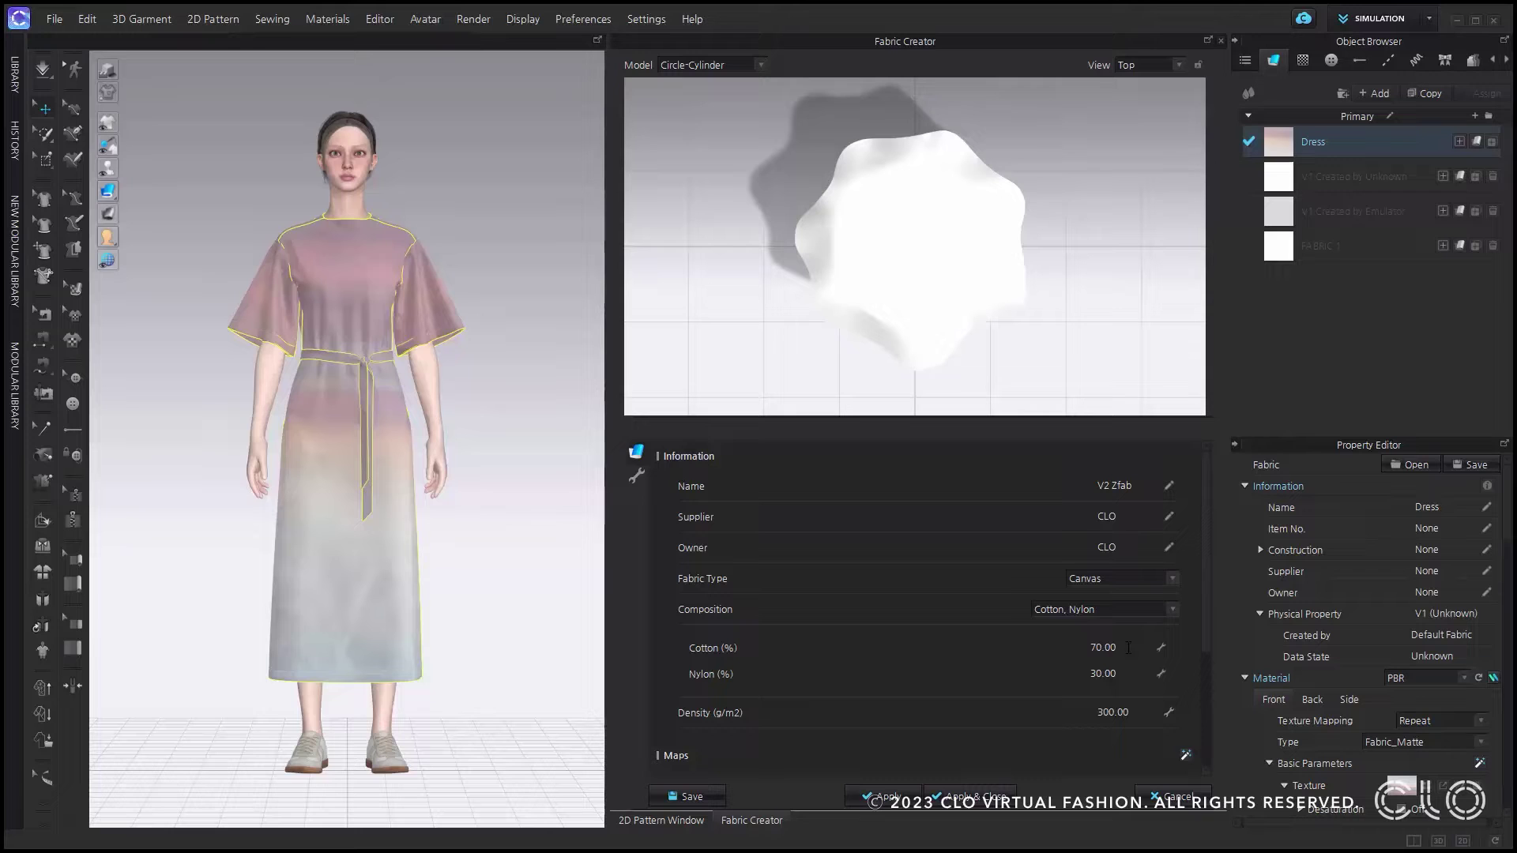
# Load the Diffuse image as the fabric's texture and the Normal image as its normal map
pyautogui.scroll(-2, 1048, 663)
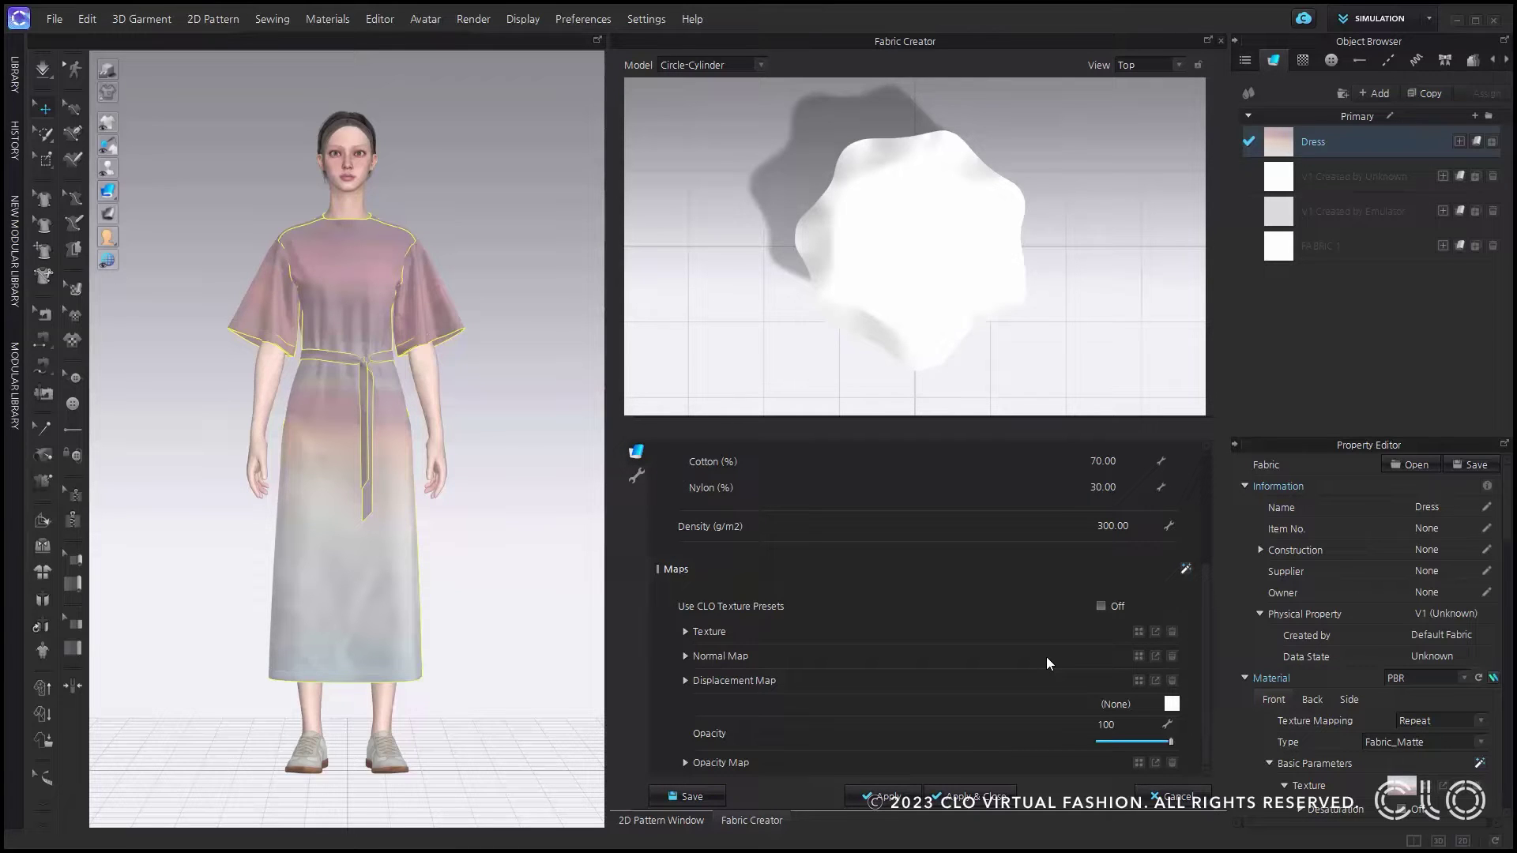
pyautogui.click(1139, 633)
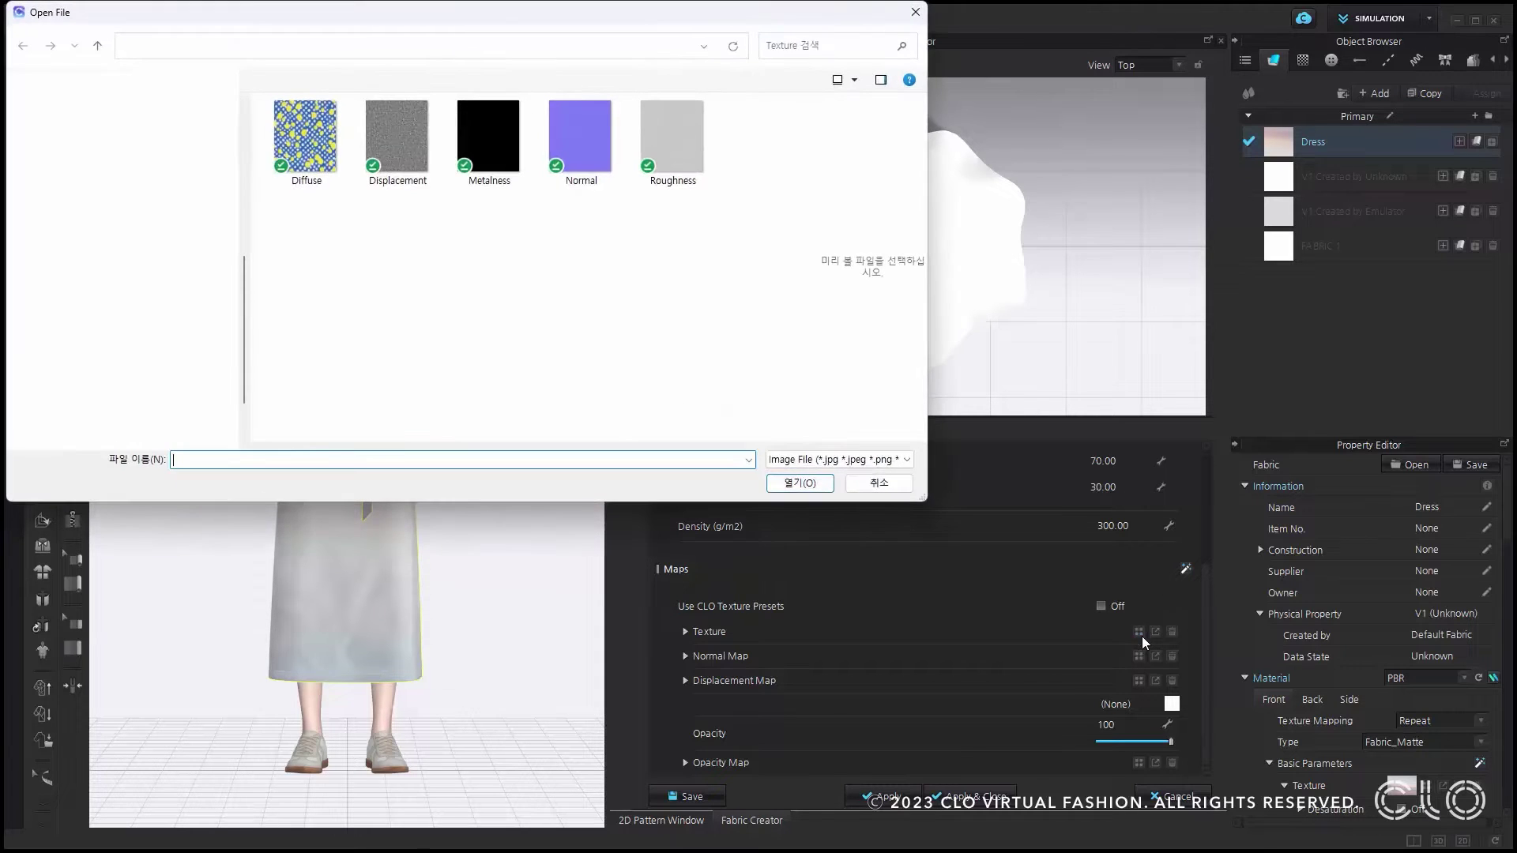
pyautogui.doubleClick(293, 131)
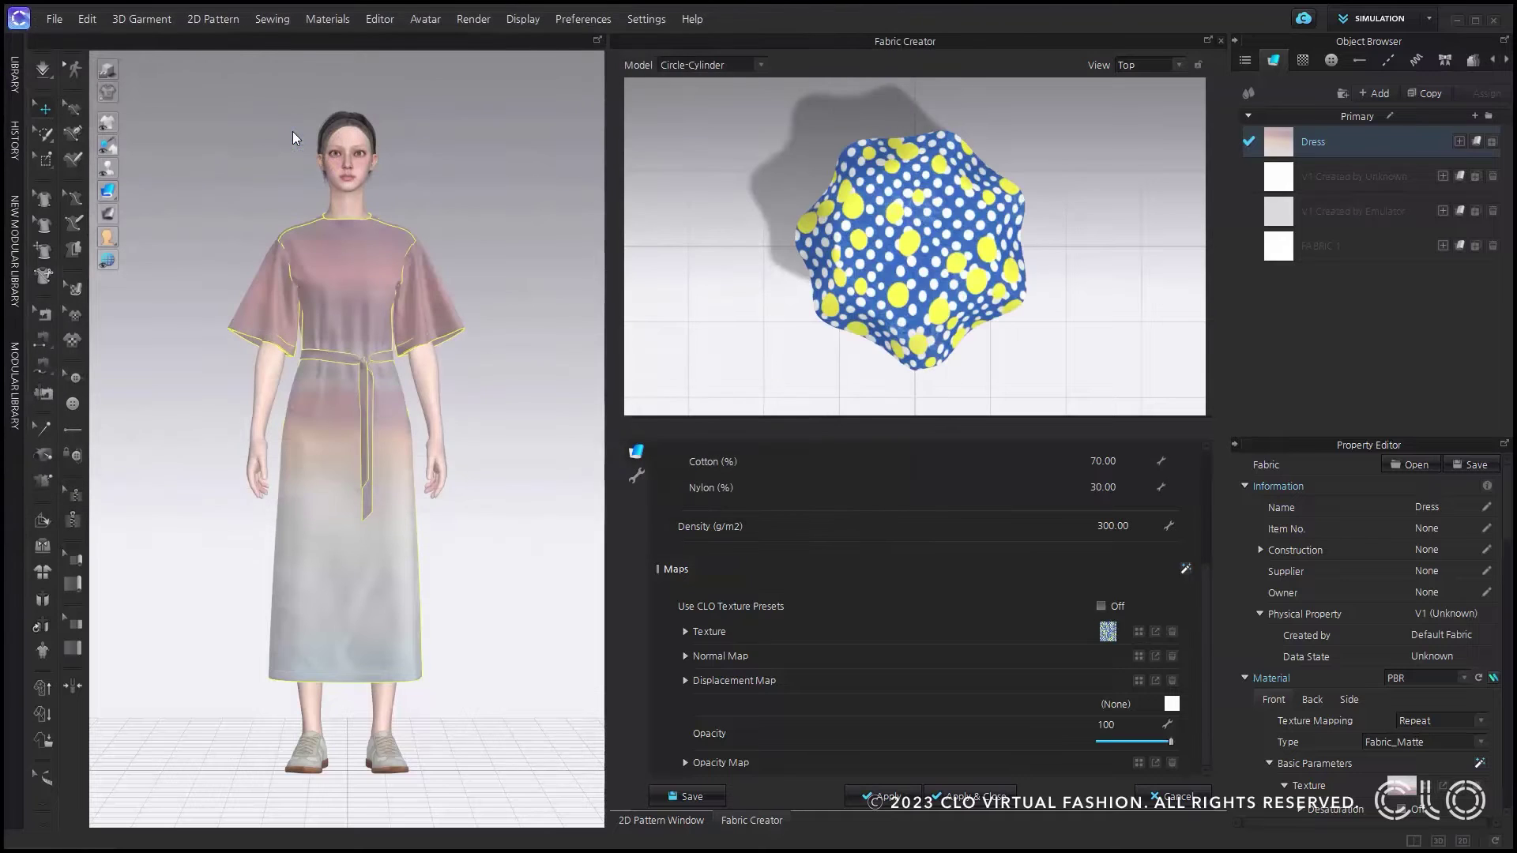
pyautogui.click(1139, 656)
pyautogui.click(575, 131)
pyautogui.doubleClick(575, 131)
# Try the purple CLO texture preset on the swatch and turn the texture presets off again
pyautogui.click(1100, 607)
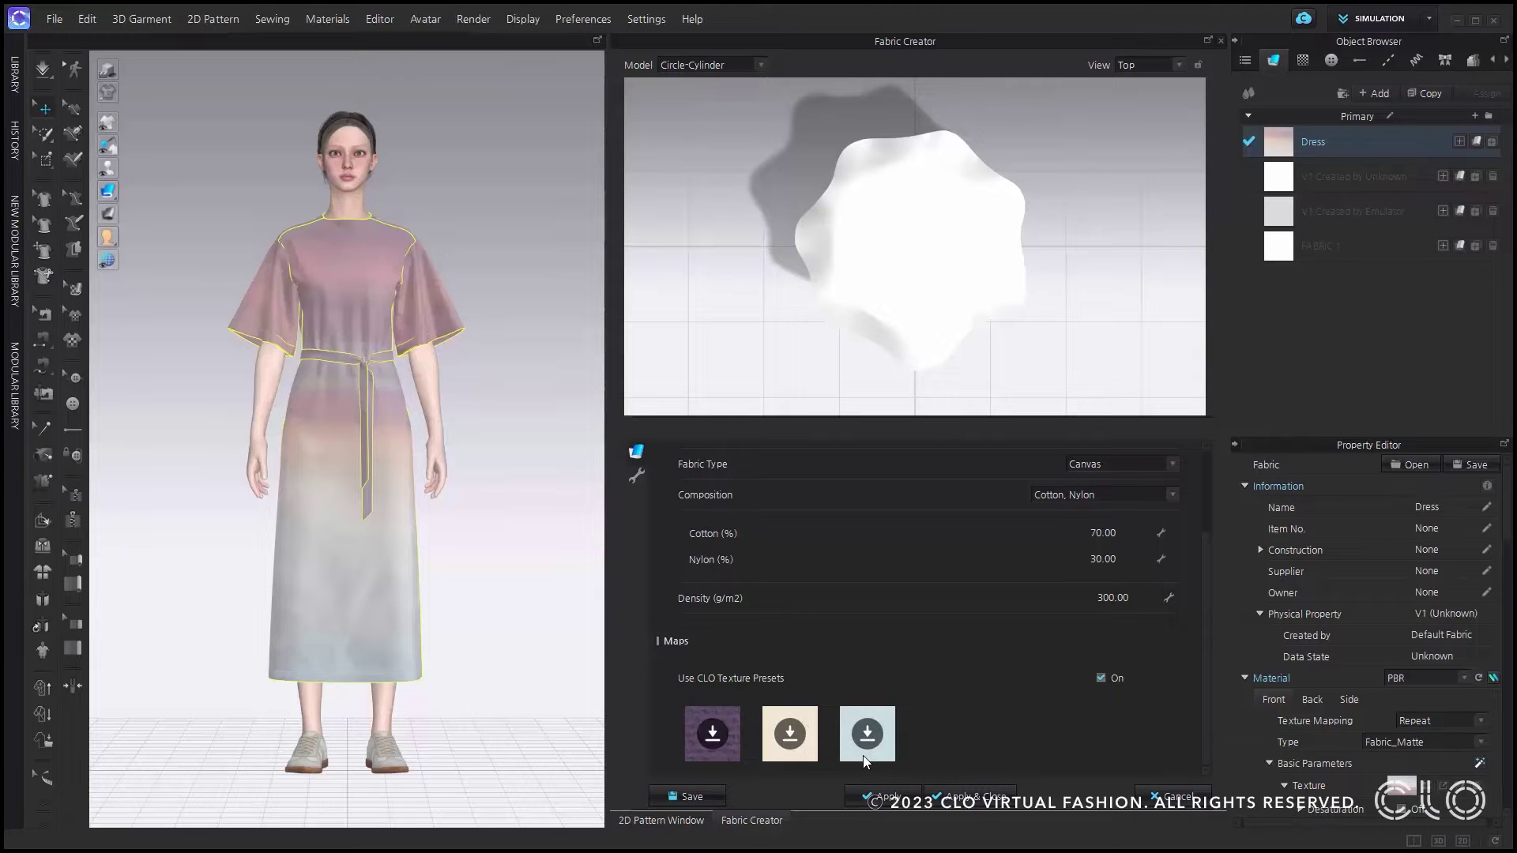
pyautogui.click(722, 734)
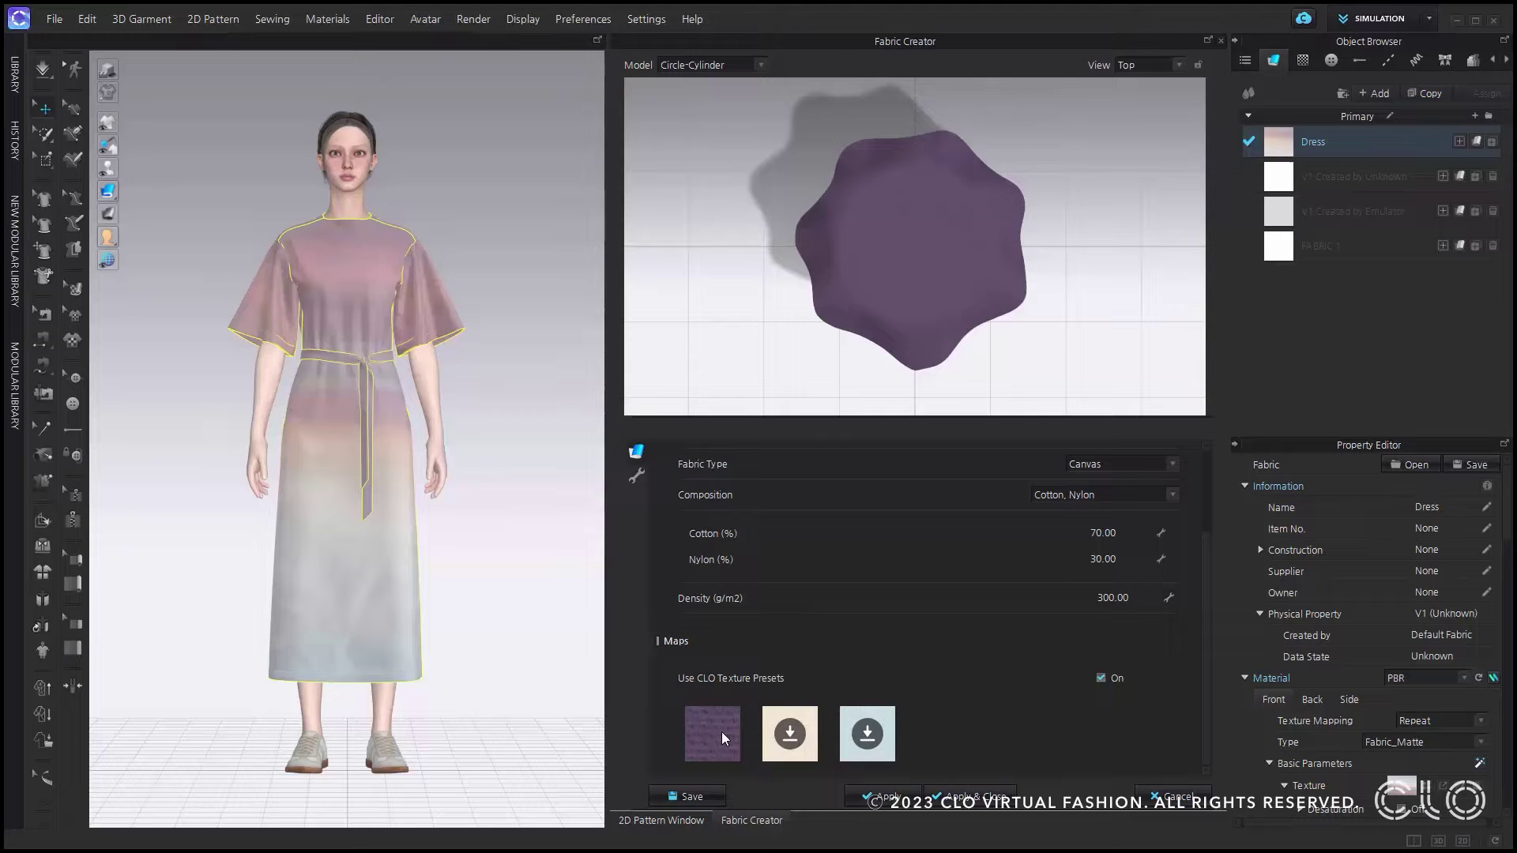
pyautogui.click(1101, 677)
pyautogui.scroll(-1, 1102, 676)
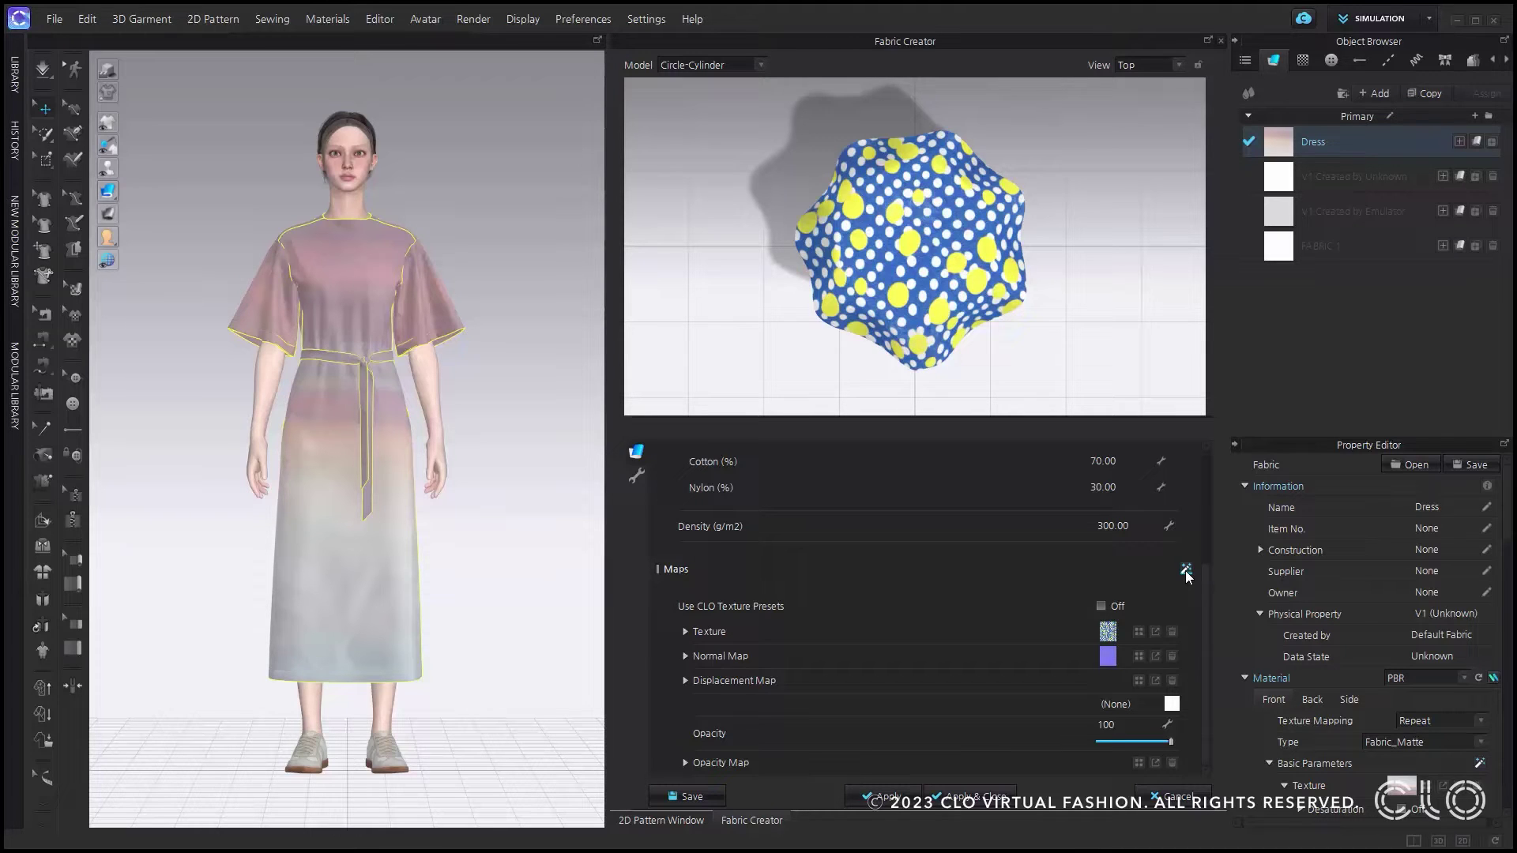
# Test Bending-Weft at 1 and 100 with Bending-Warp at 100, and reset the fabric's detailed physical properties
pyautogui.click(638, 474)
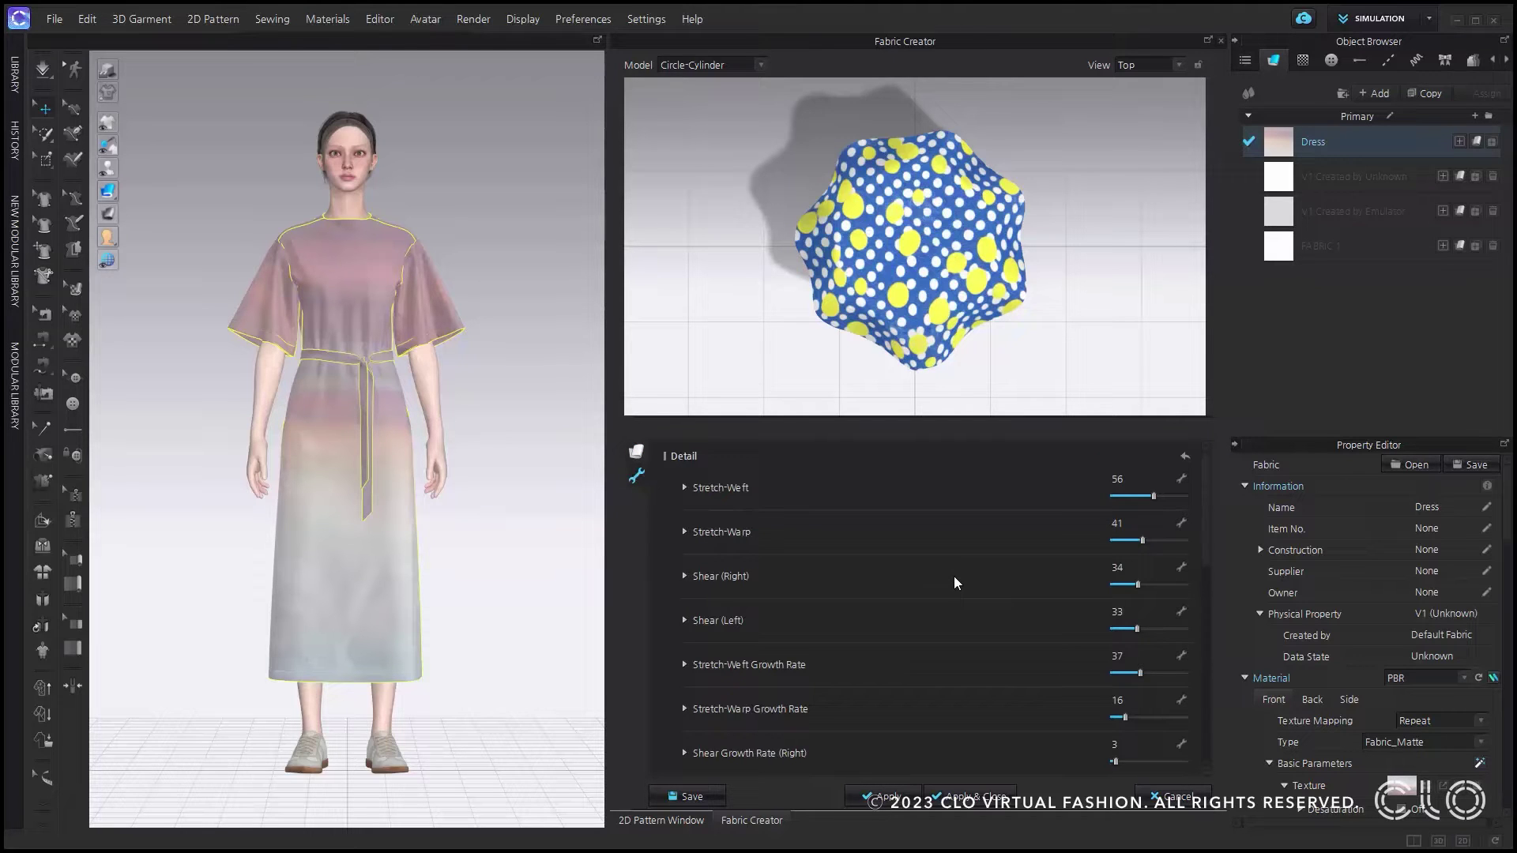
pyautogui.scroll(-2, 955, 577)
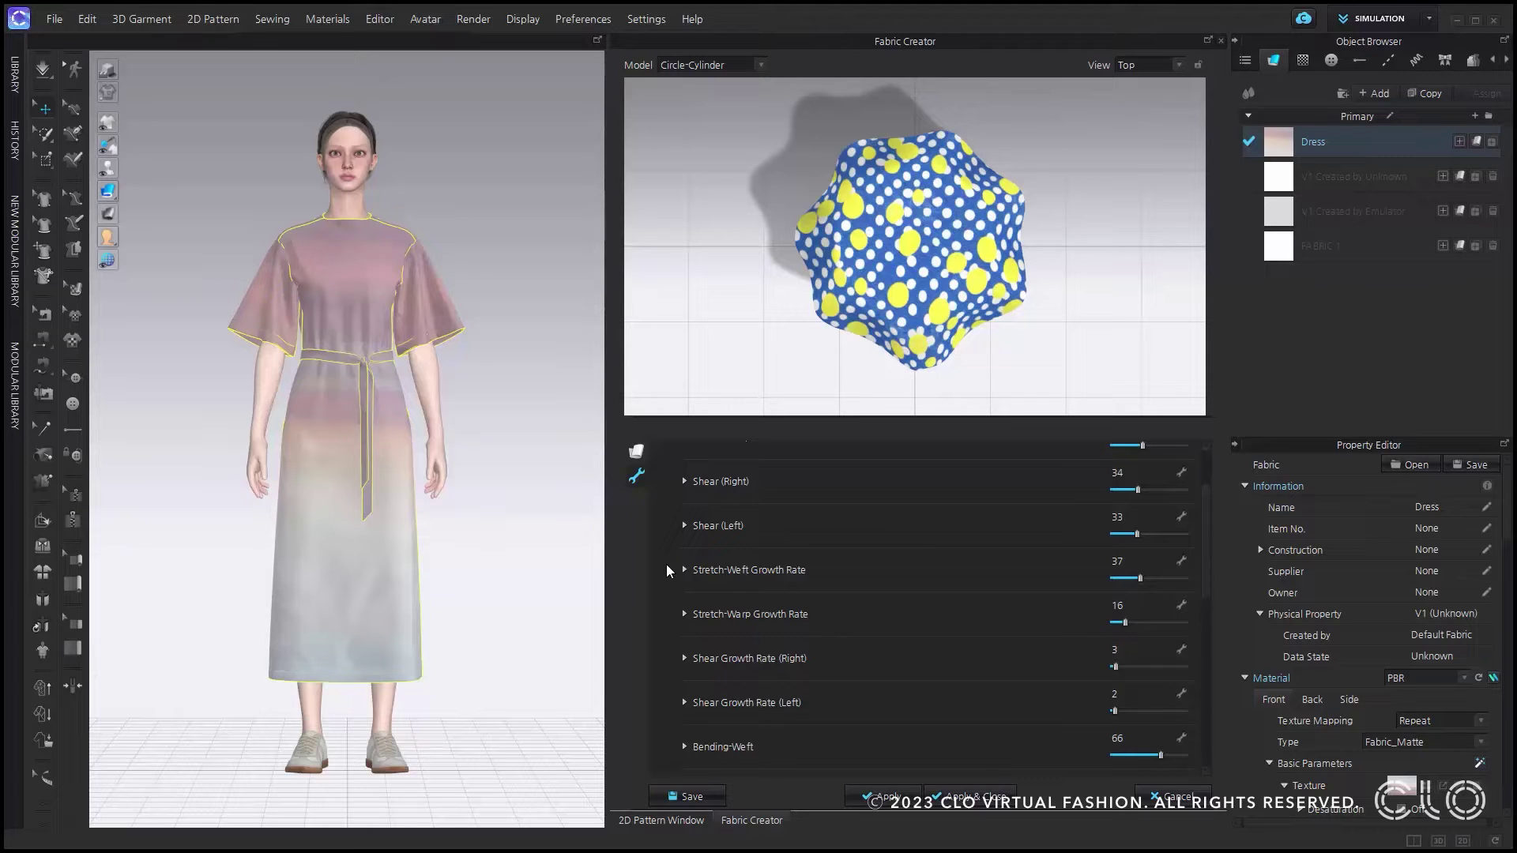
pyautogui.scroll(-3, 666, 570)
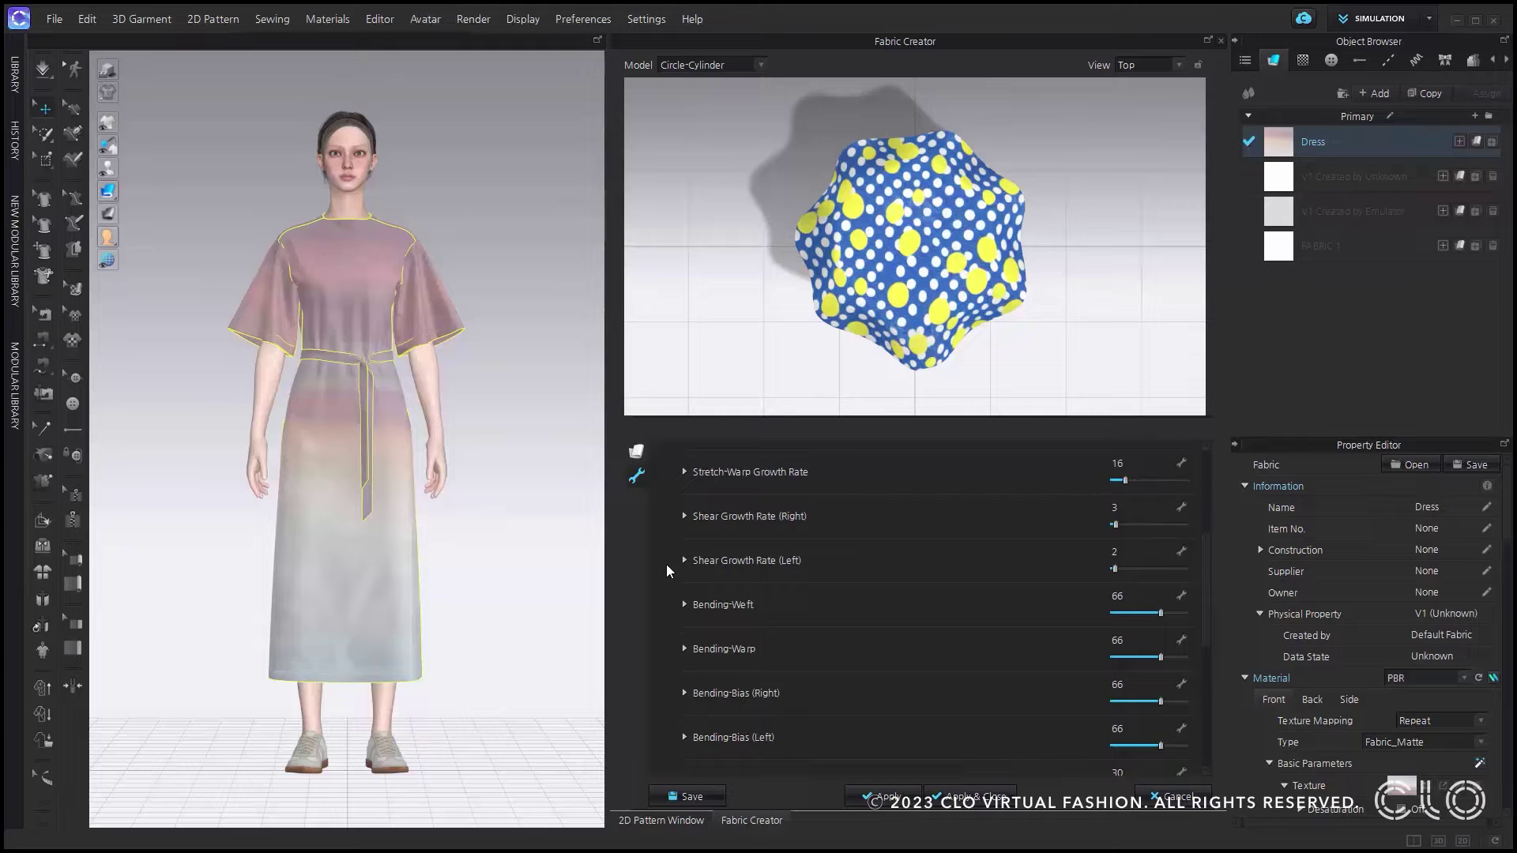
pyautogui.moveTo(1161, 613); pyautogui.dragTo(1183, 657)
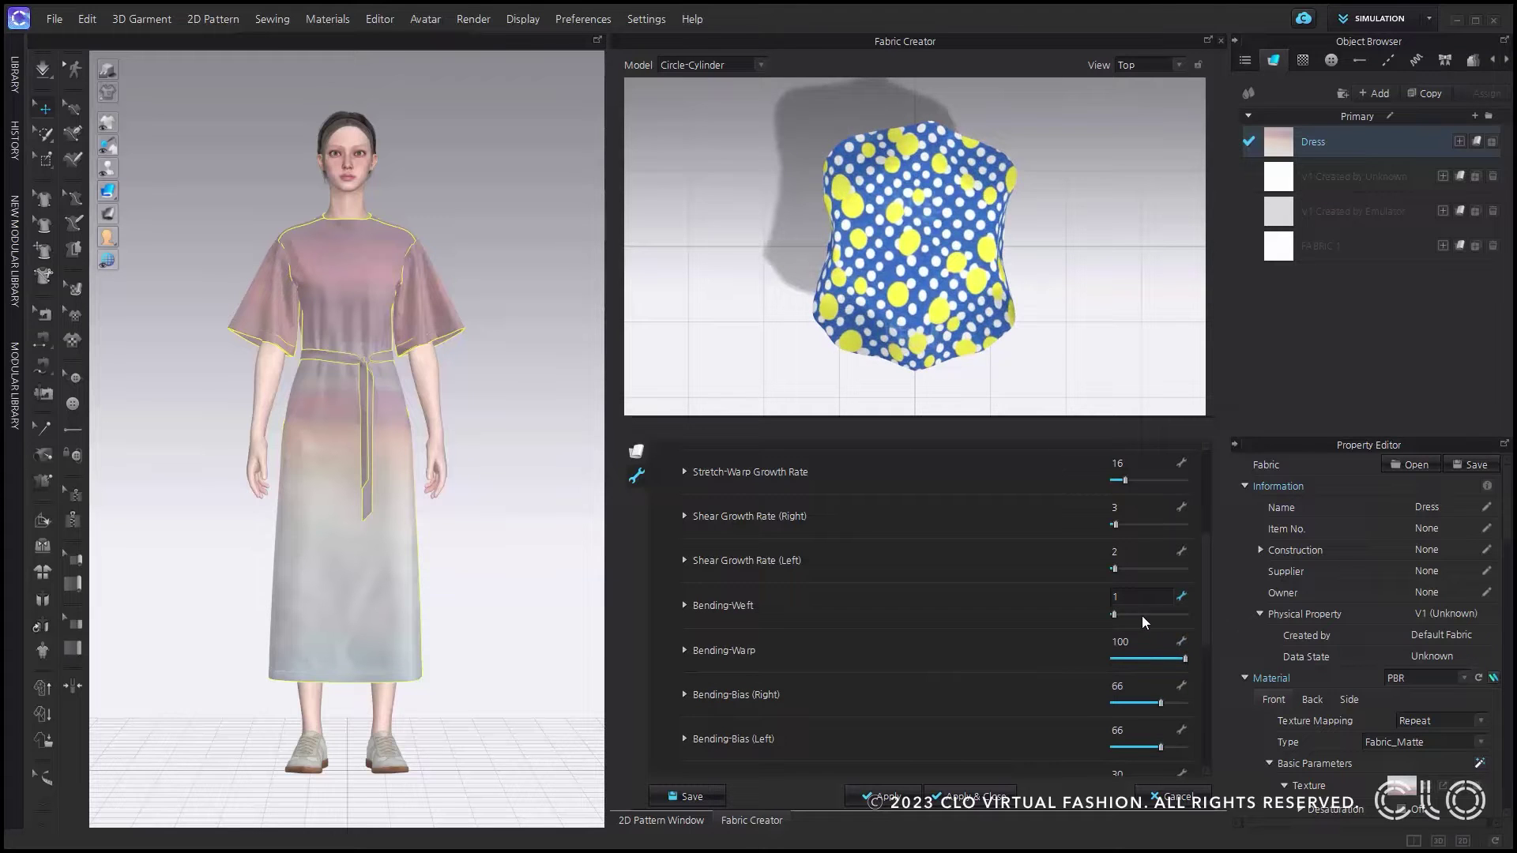
pyautogui.moveTo(1116, 614); pyautogui.dragTo(1196, 615)
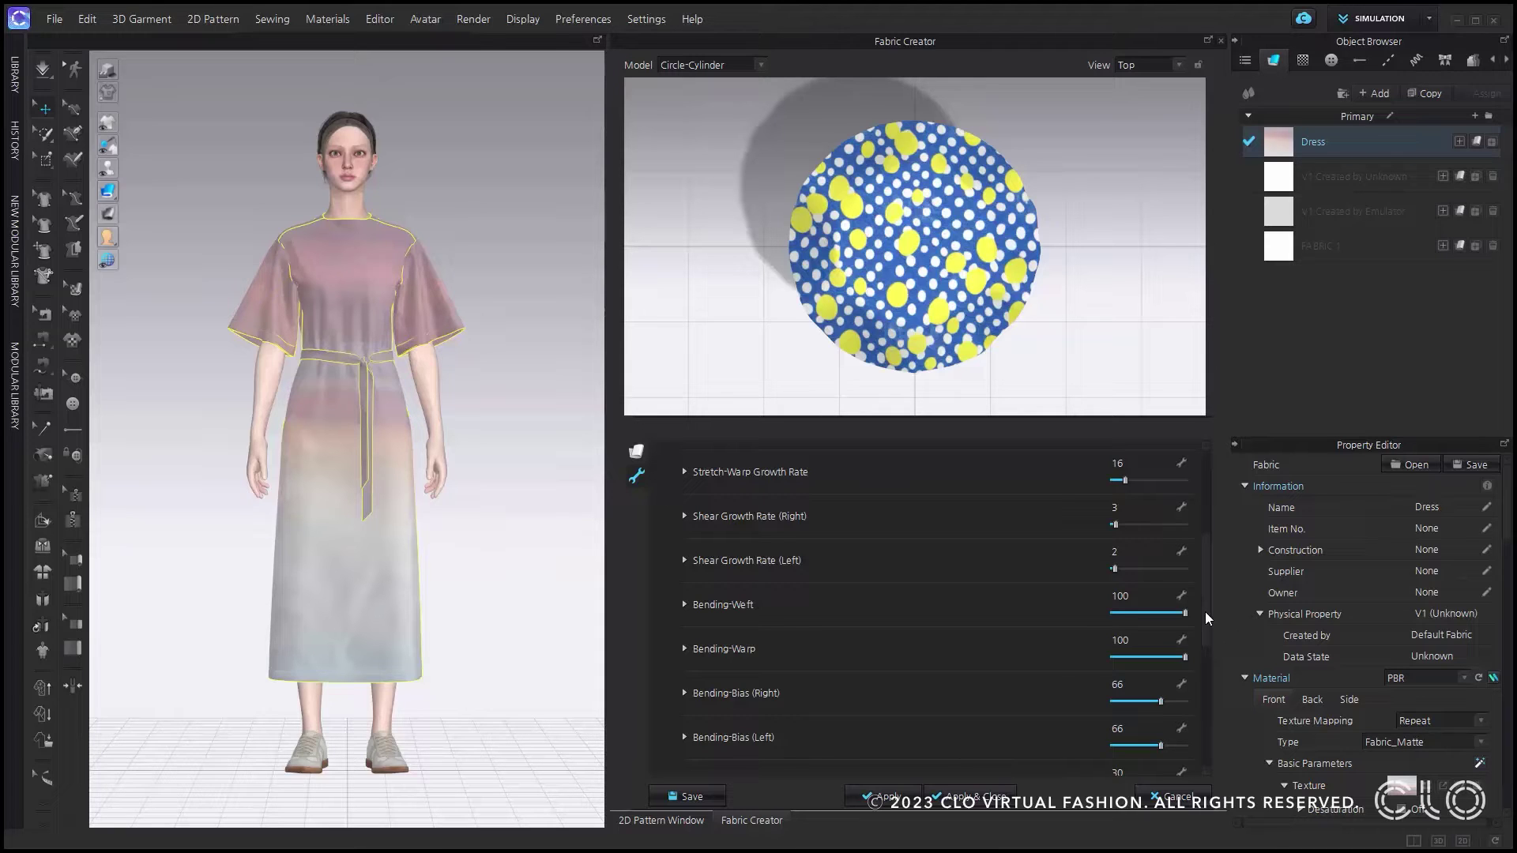
pyautogui.moveTo(1206, 608); pyautogui.dragTo(1209, 495)
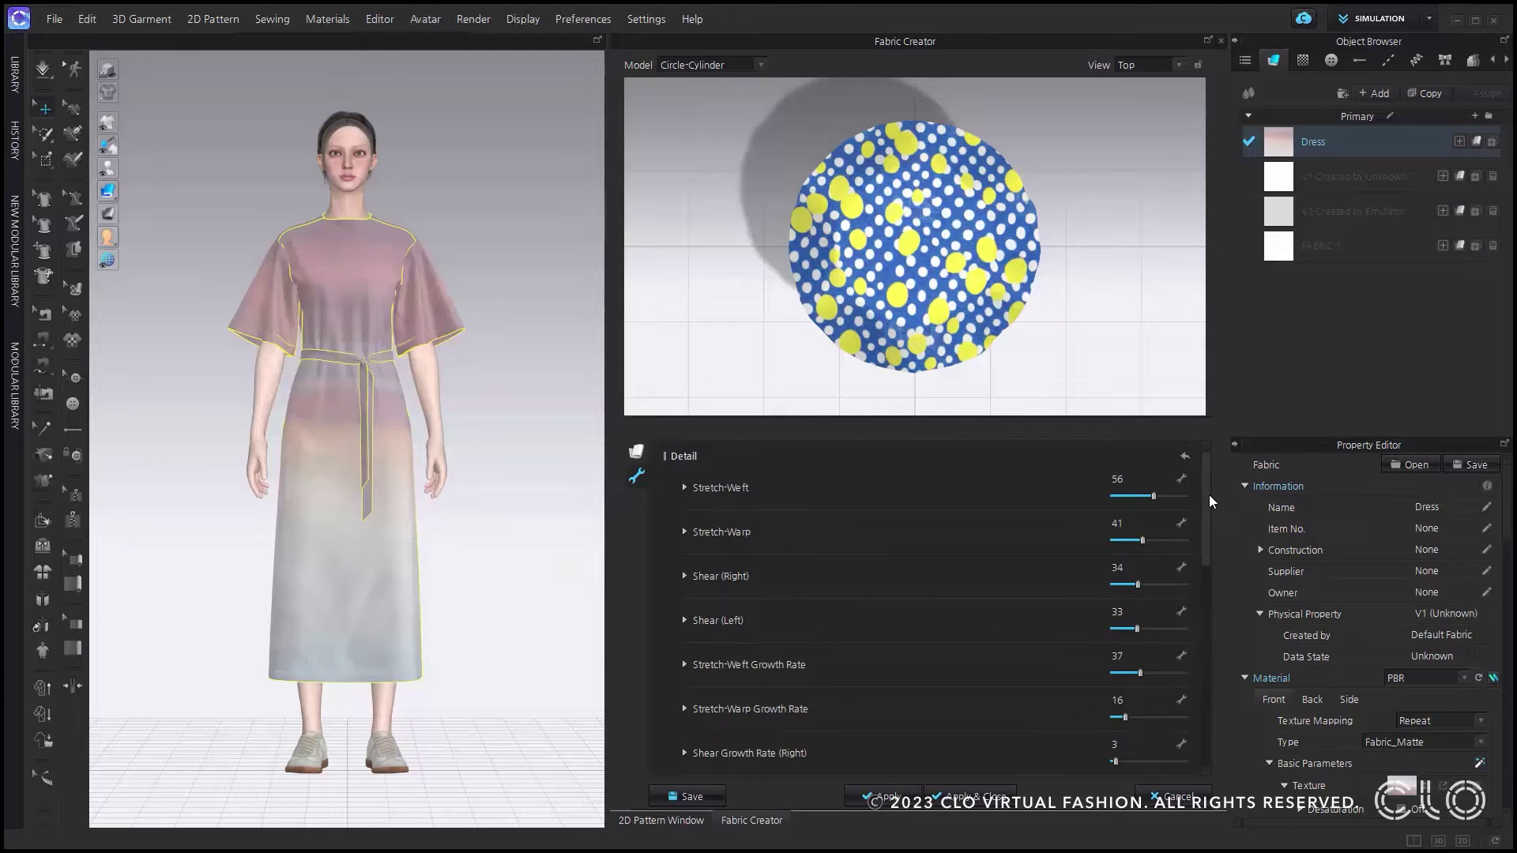
pyautogui.click(1185, 457)
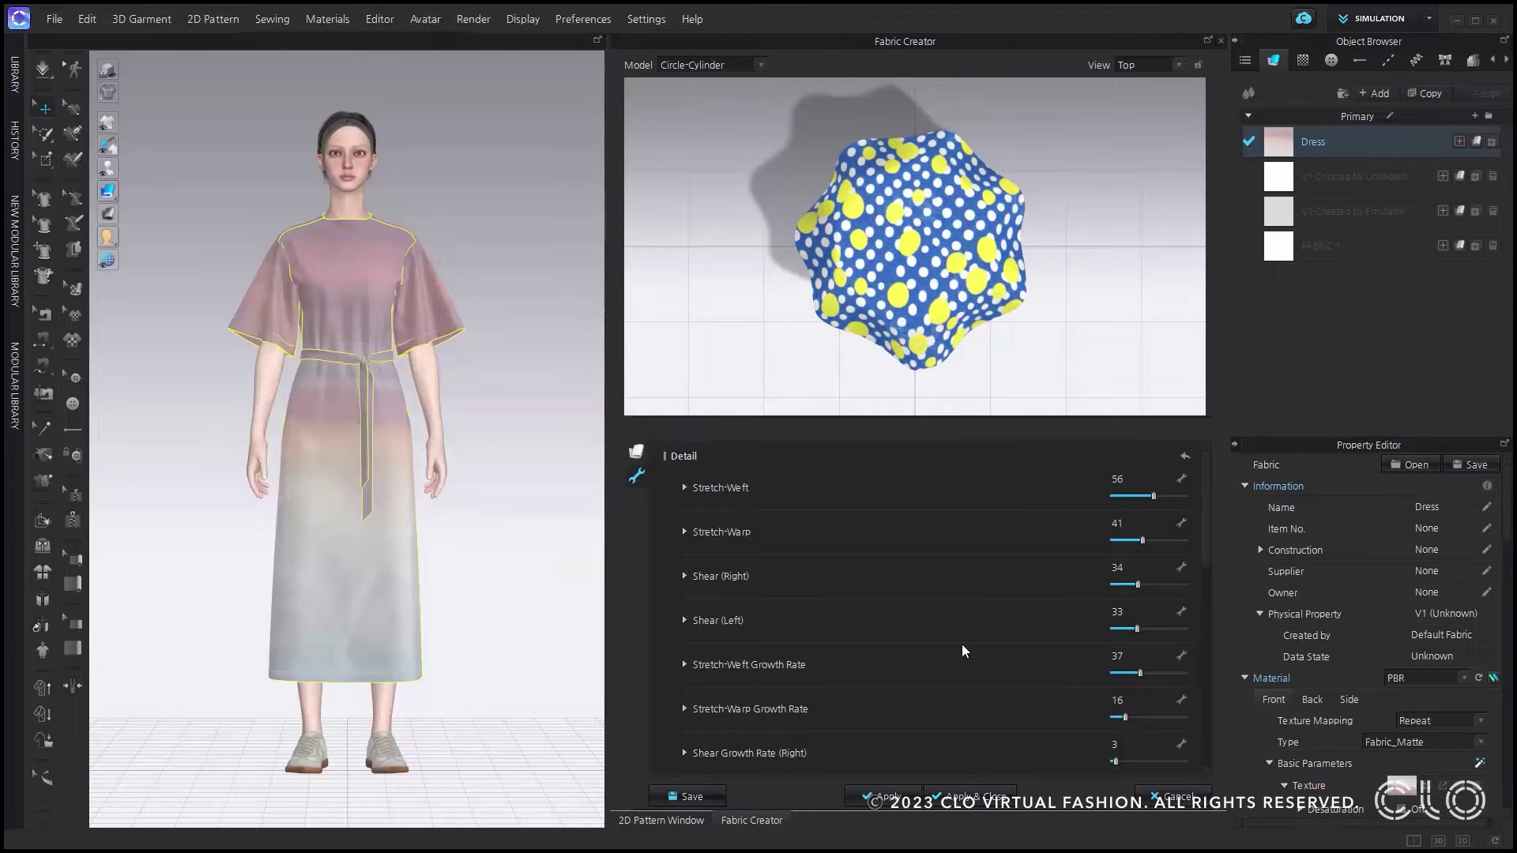
# Apply the created fabric to the dress and simulate the garment
pyautogui.click(881, 798)
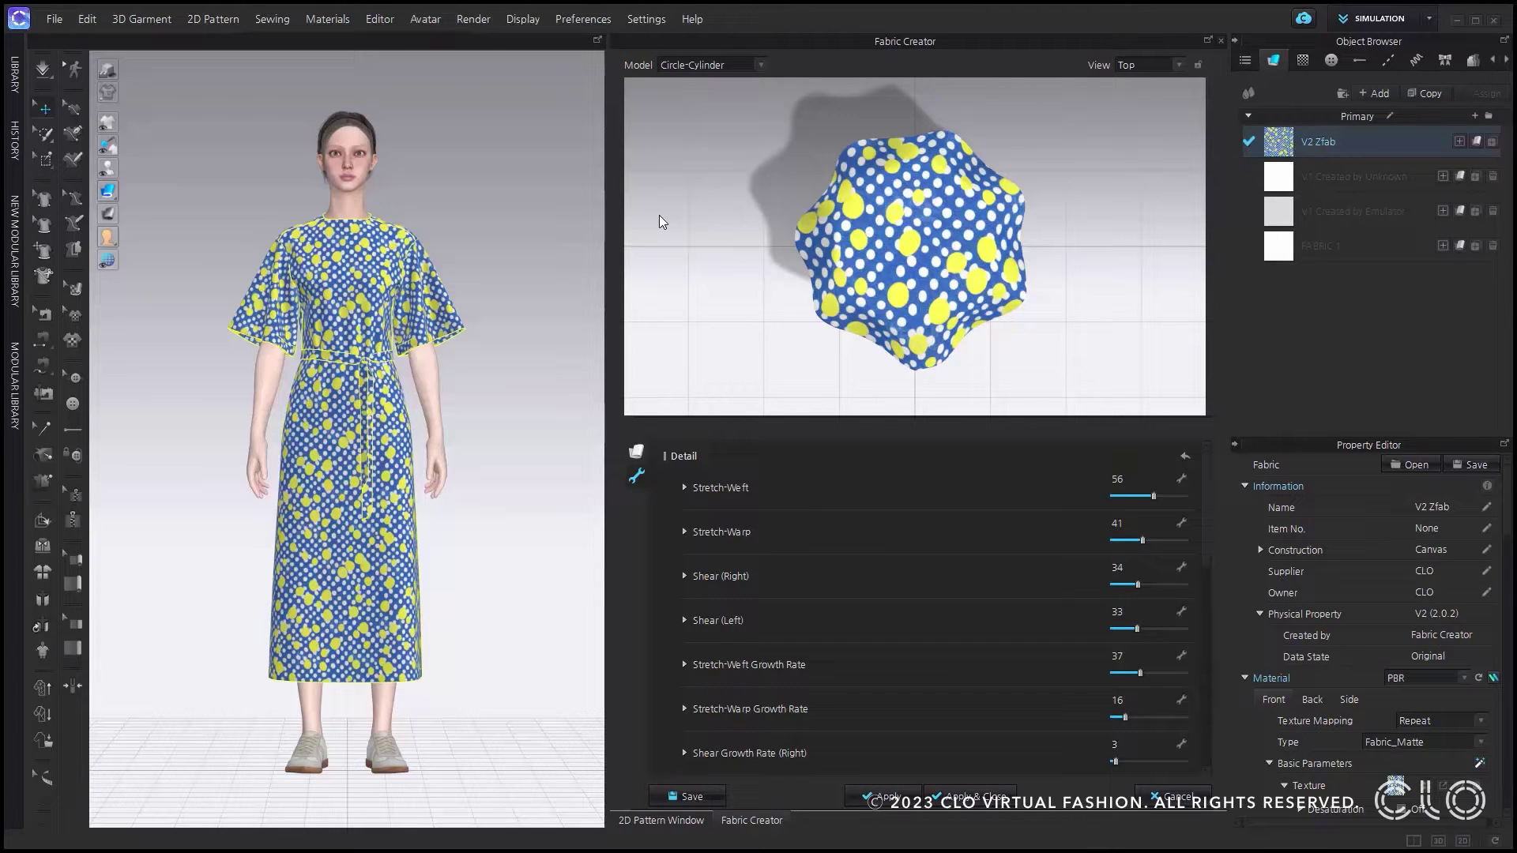
pyautogui.click(42, 71)
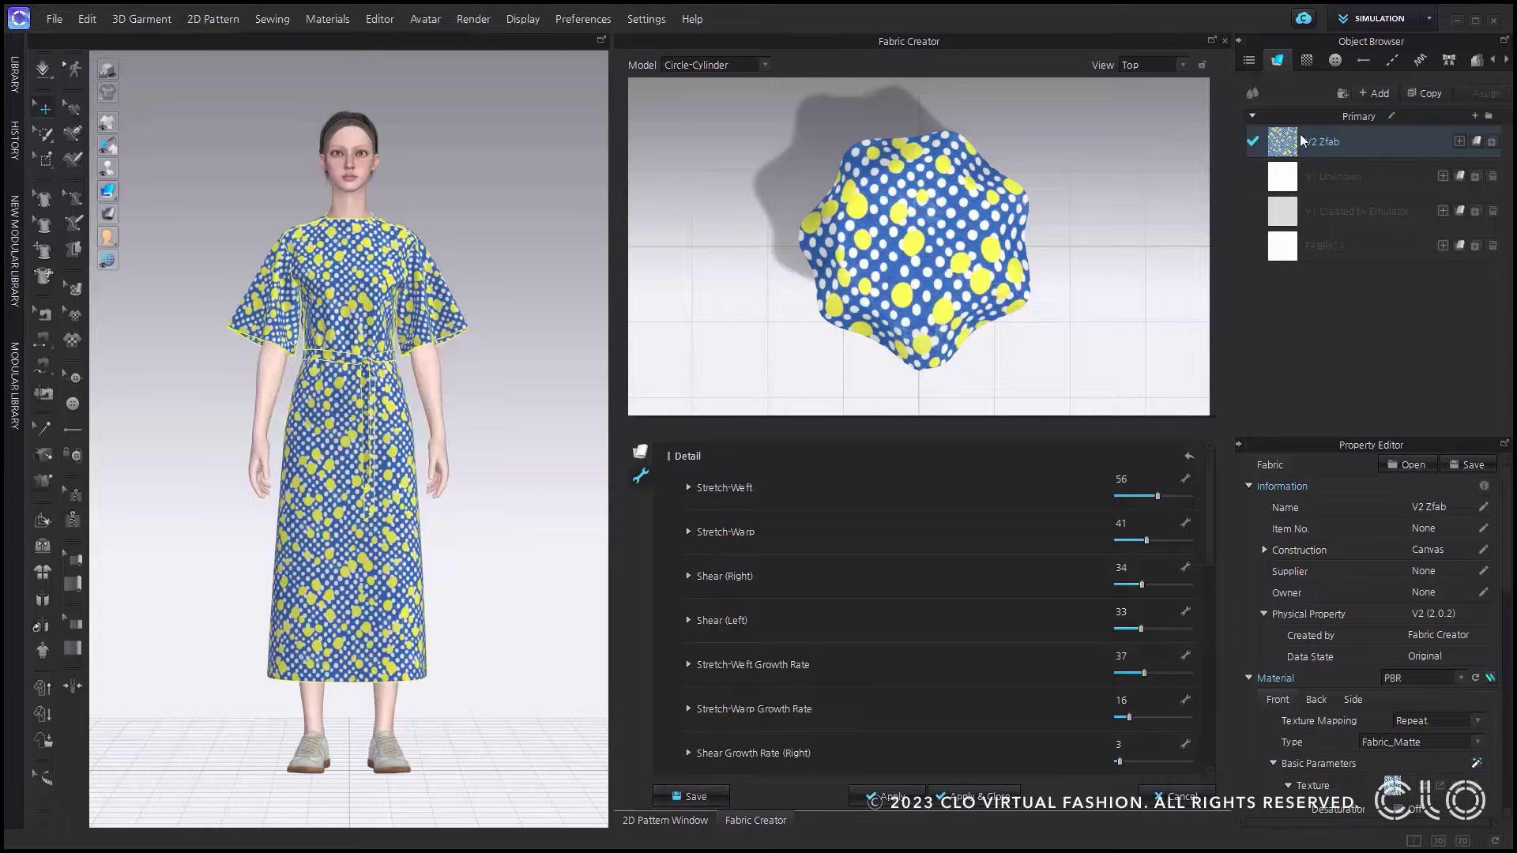
# Close the Fabric Creator and try Stretch-Weft 15 and Stretch-Warp 35 in V2 Zfab's physical property detail preview
pyautogui.click(1225, 41)
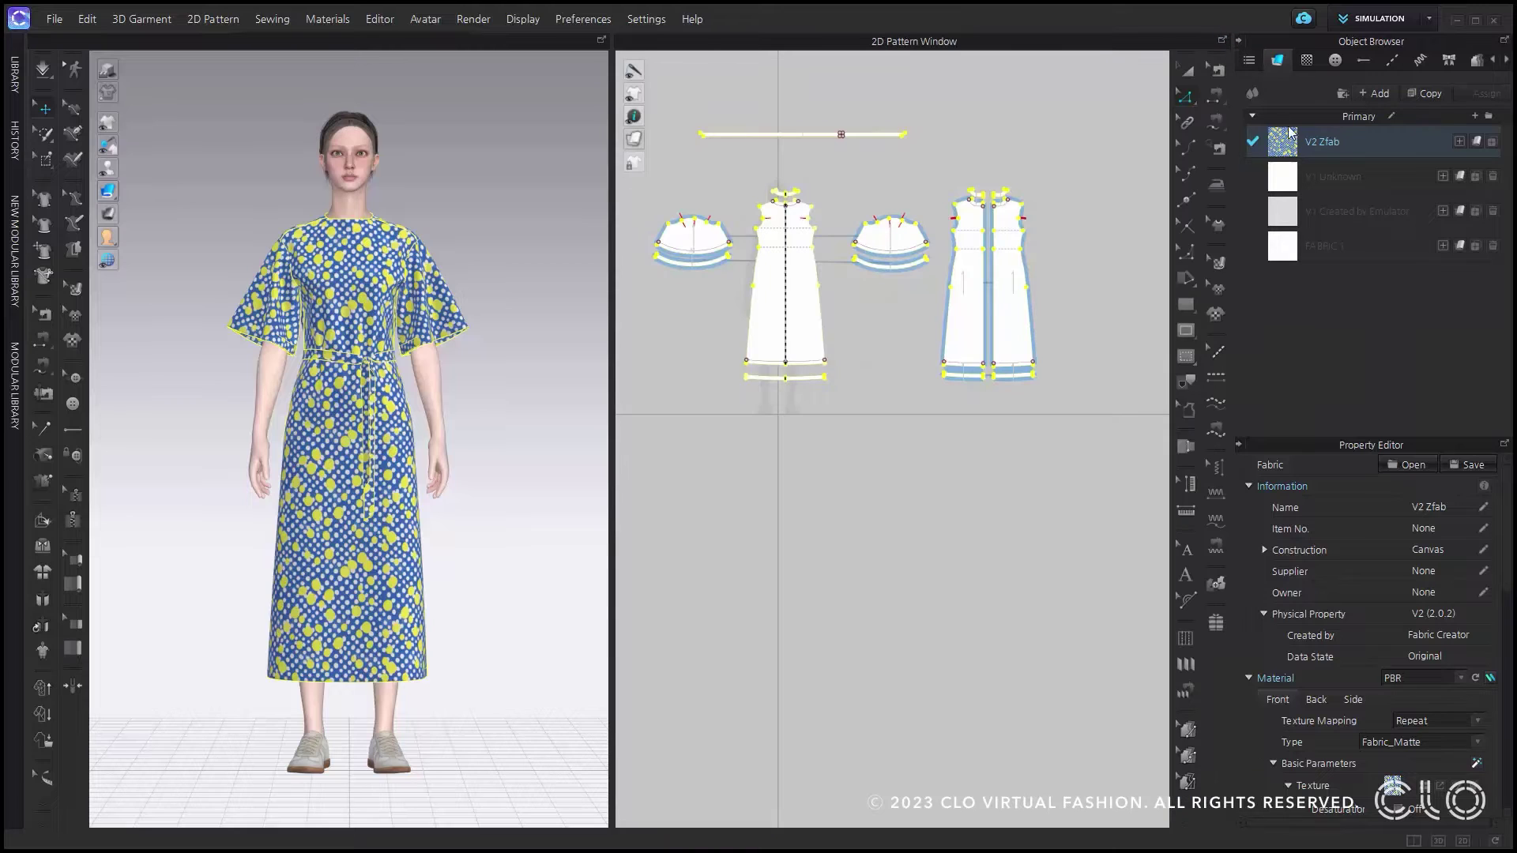
pyautogui.scroll(-5, 1388, 613)
pyautogui.scroll(-10, 1386, 608)
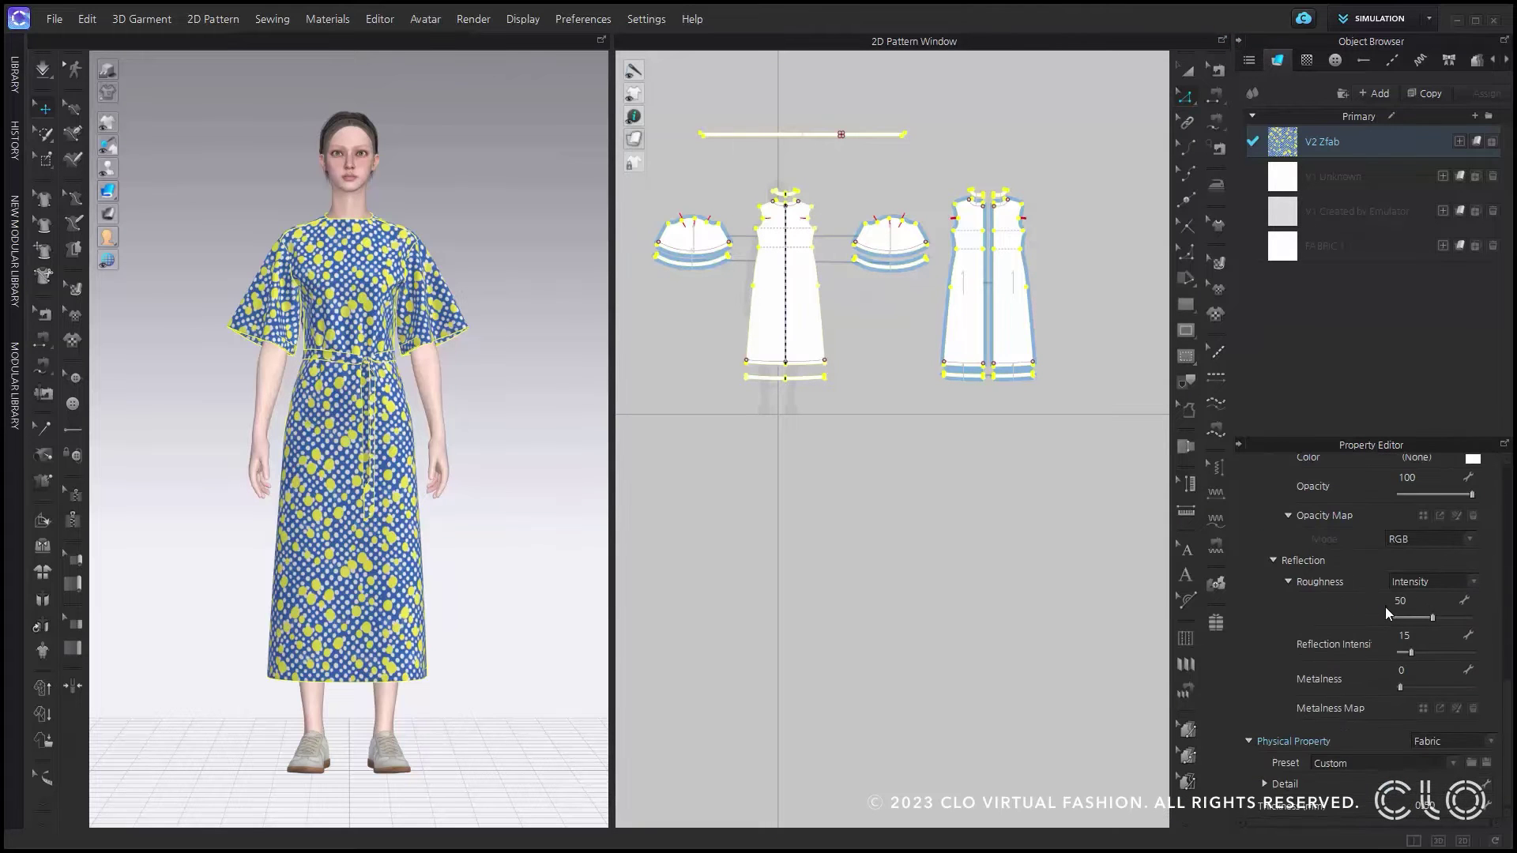
pyautogui.click(1487, 788)
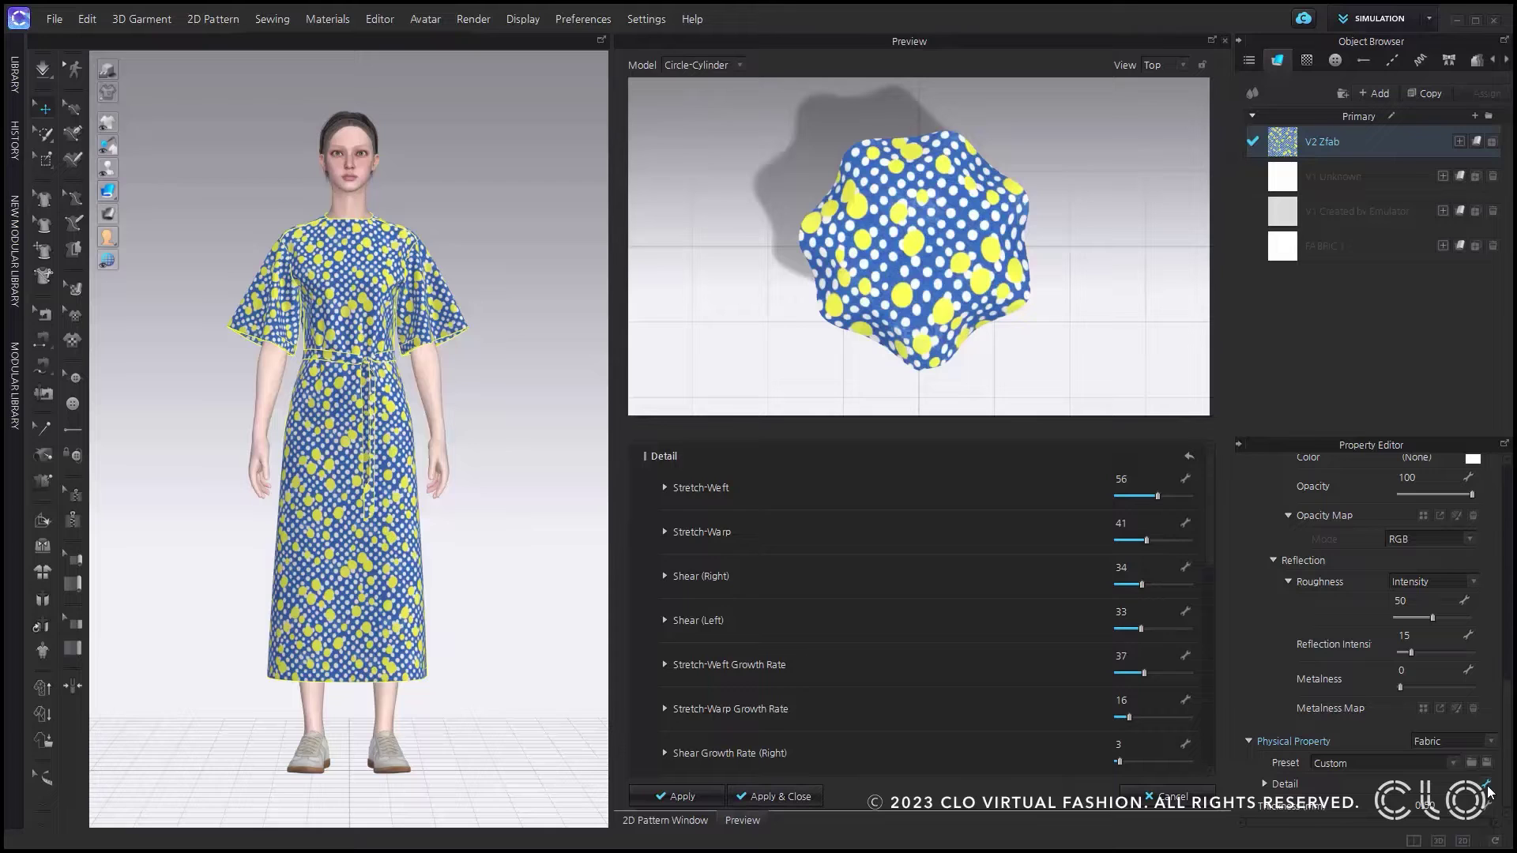
pyautogui.moveTo(1157, 497); pyautogui.dragTo(1143, 544)
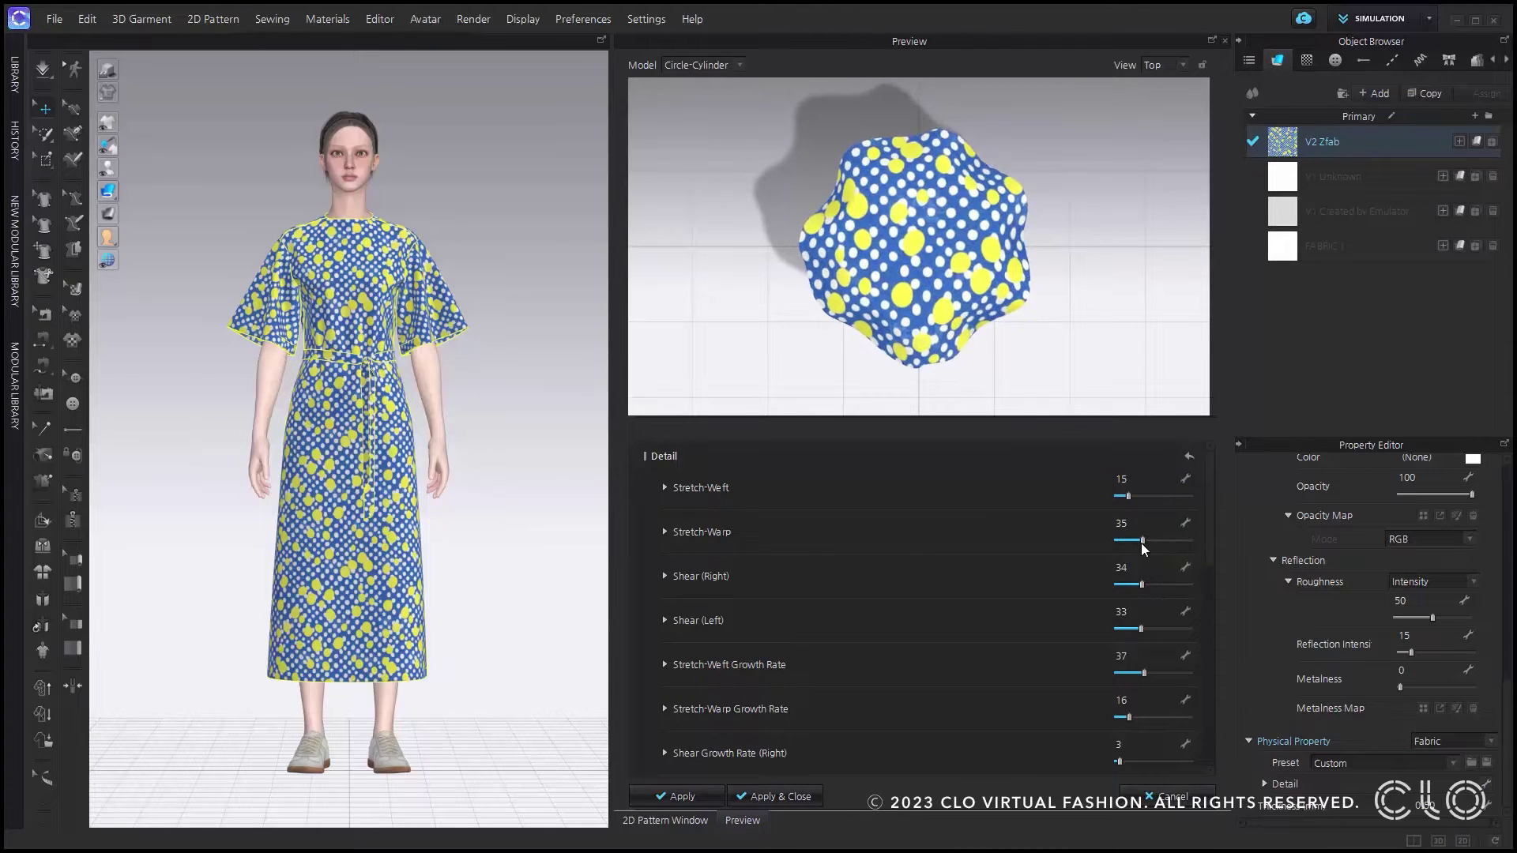
pyautogui.scroll(-3, 937, 619)
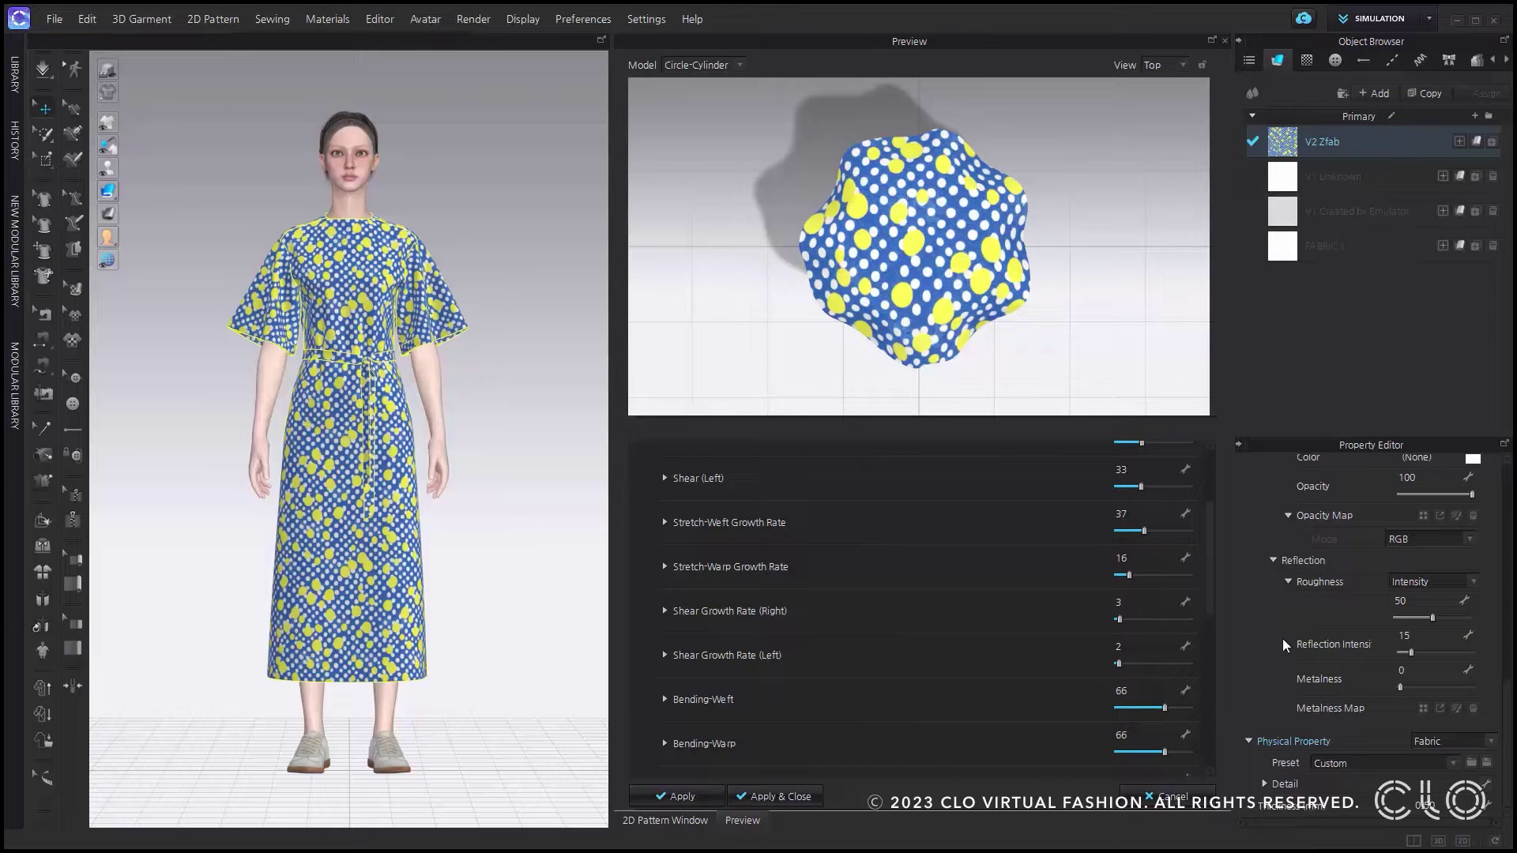
# Add a new fabric to the fabric list, reselect V2 Zfab and close the physical property preview
pyautogui.scroll(3, 1490, 728)
pyautogui.scroll(10, 1490, 729)
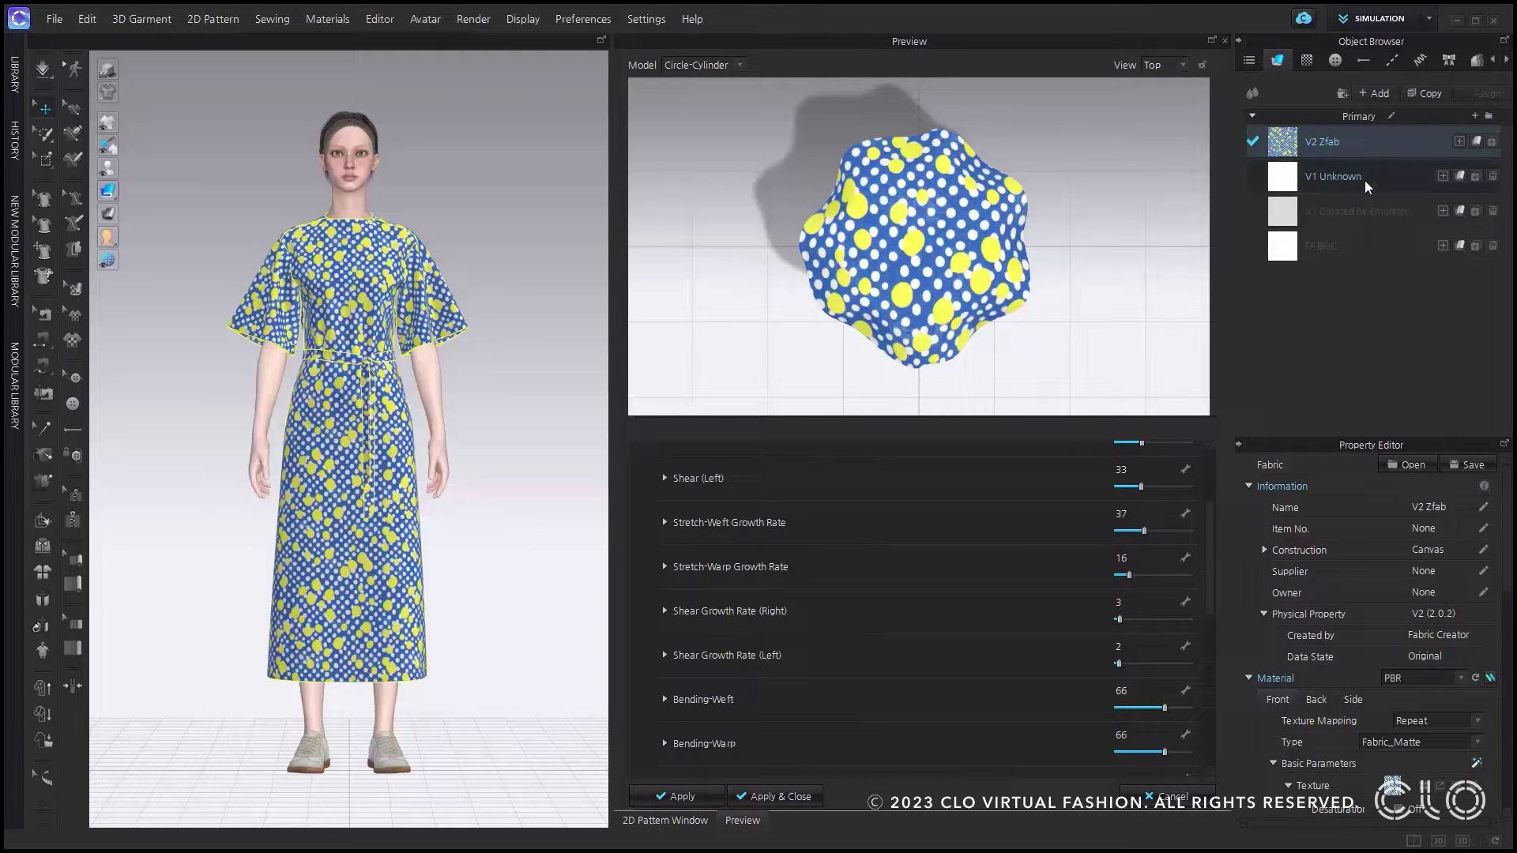
pyautogui.click(1380, 96)
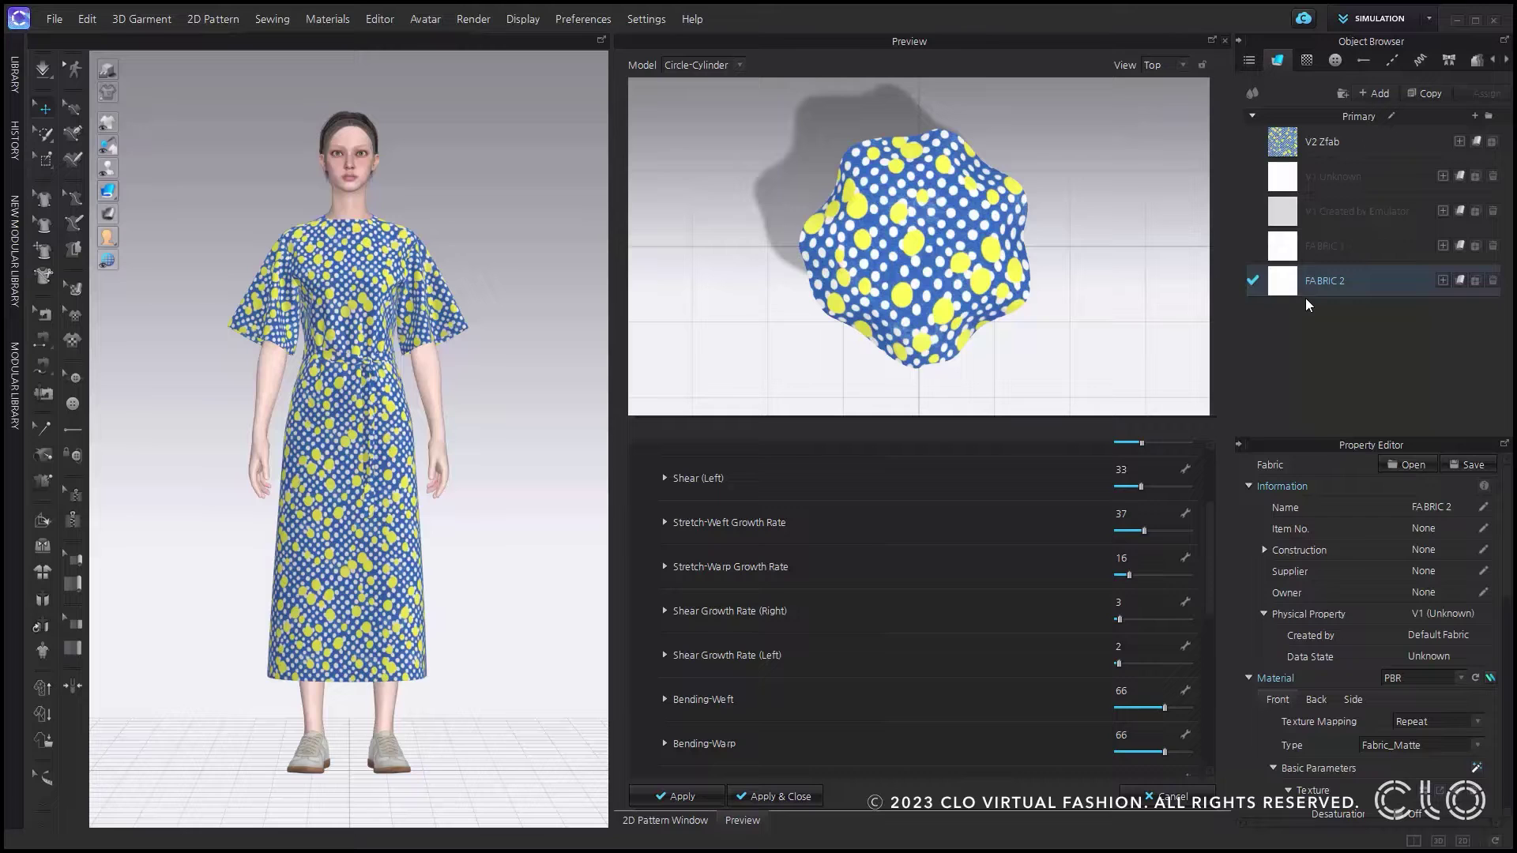
pyautogui.click(1325, 156)
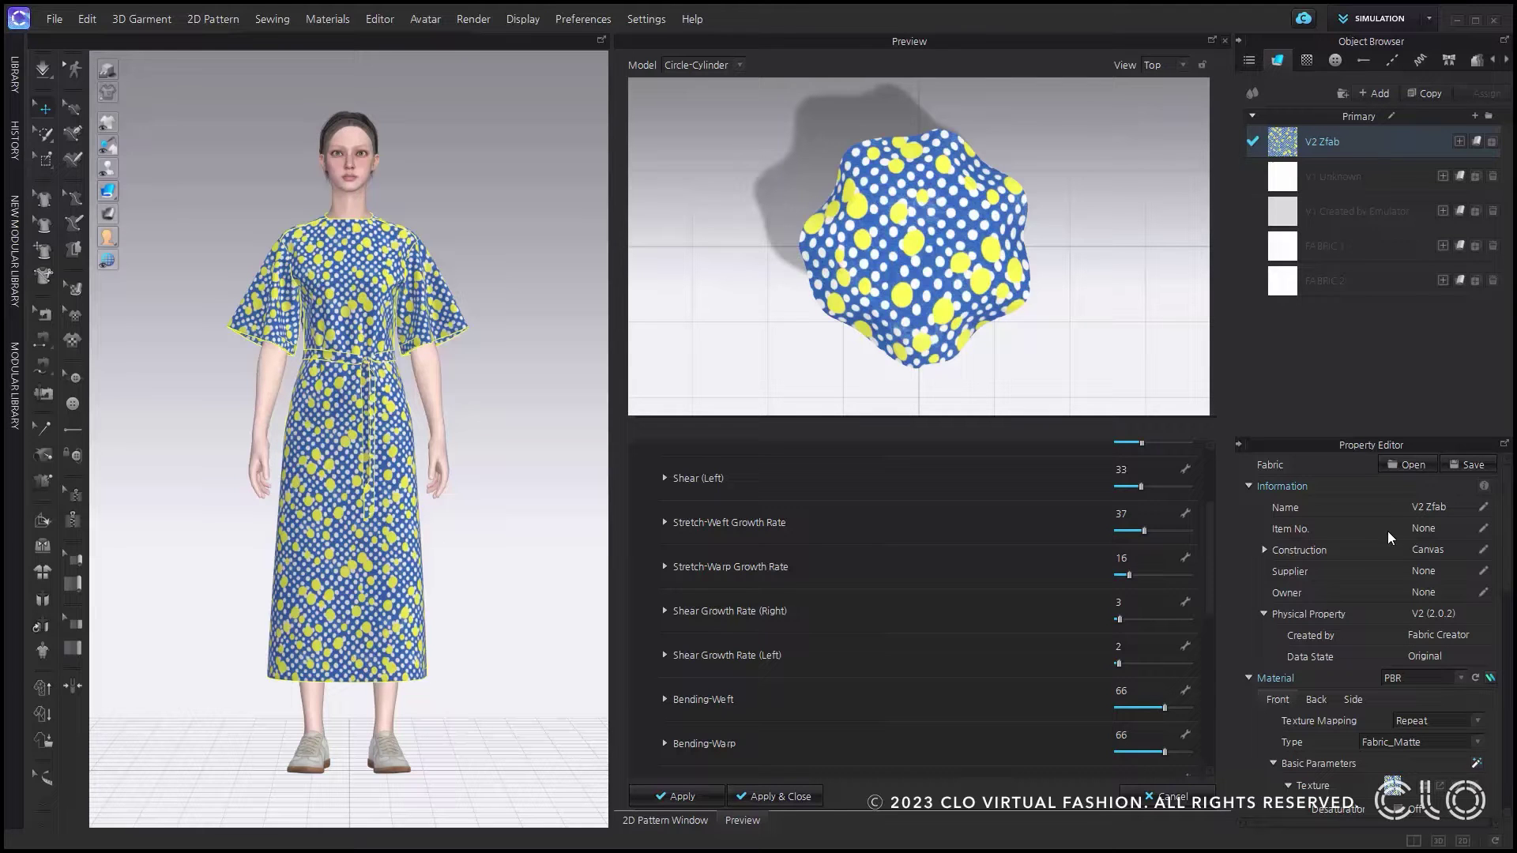
pyautogui.click(1222, 40)
# Try to open the V1 Unknown fabric in the Fabric Creator
pyautogui.click(1304, 180)
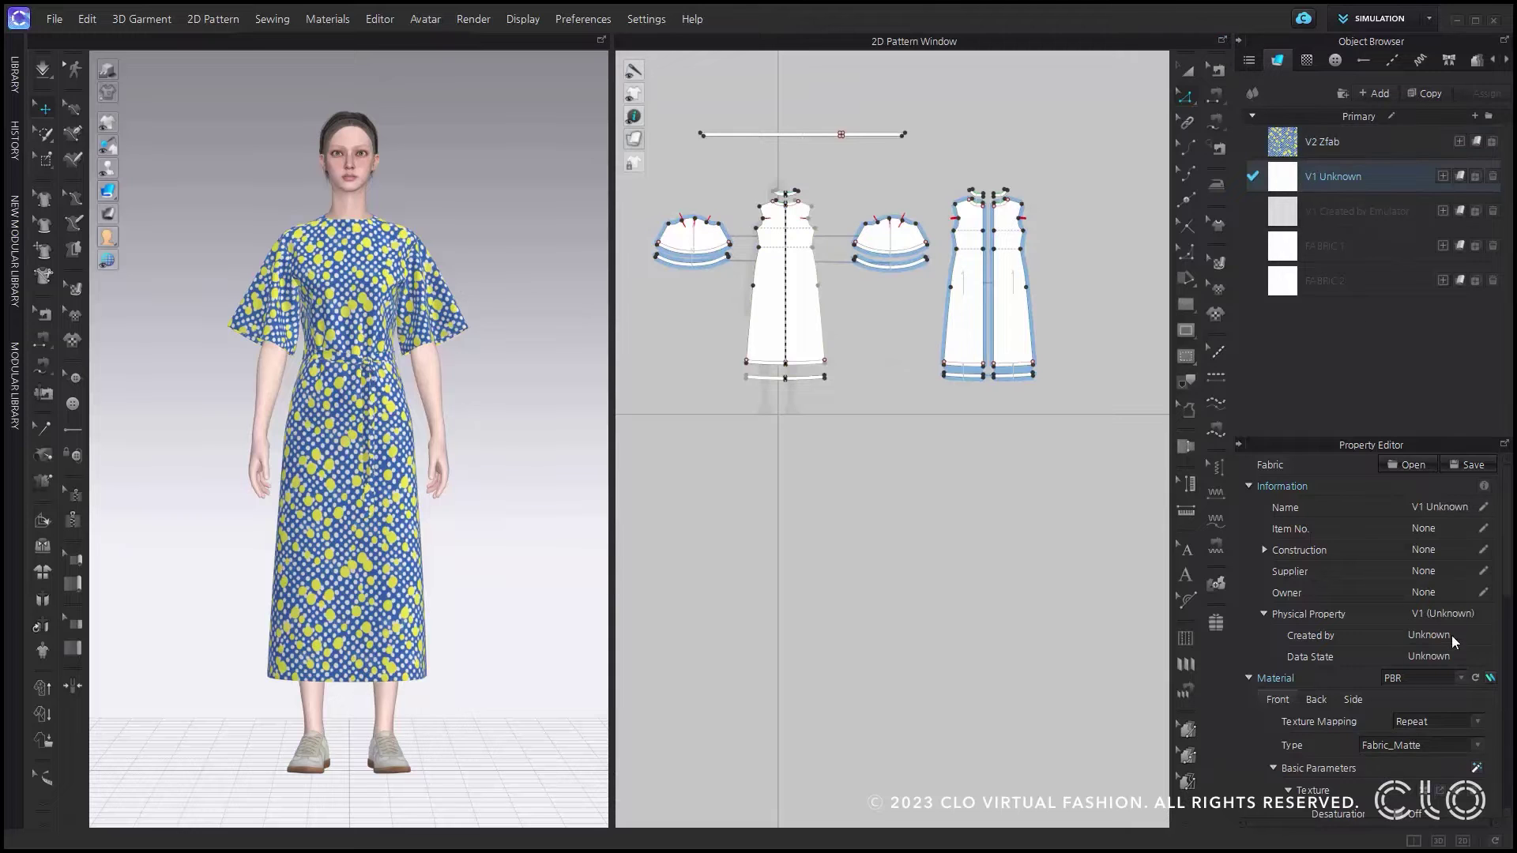
pyautogui.rightClick(1345, 210)
pyautogui.click(1381, 344)
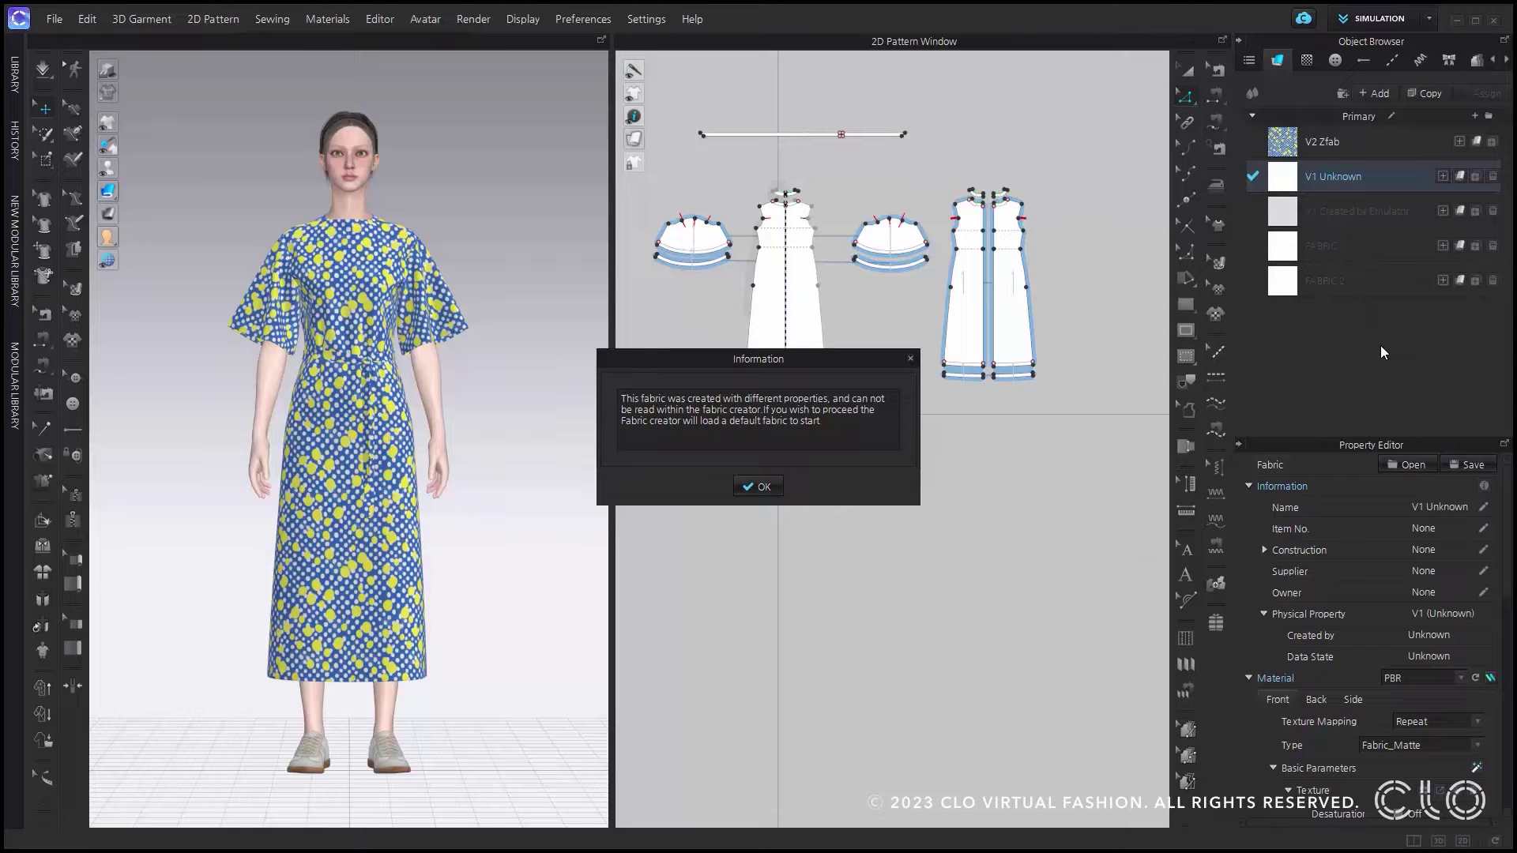
pyautogui.click(764, 486)
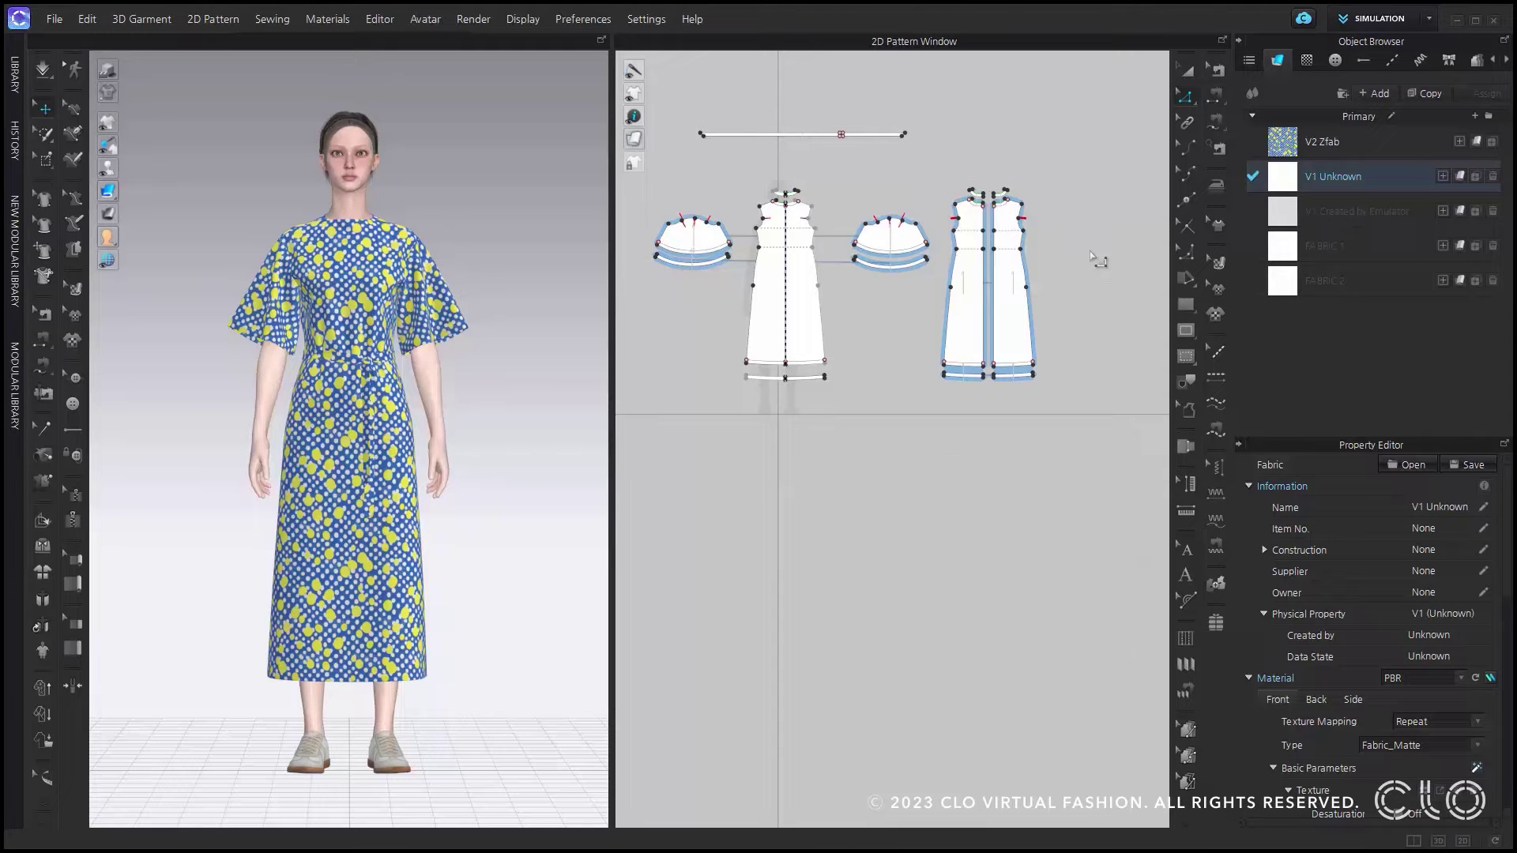
# Convert the physical properties of the V1 Created by Emulator fabric to the new version
pyautogui.click(1349, 211)
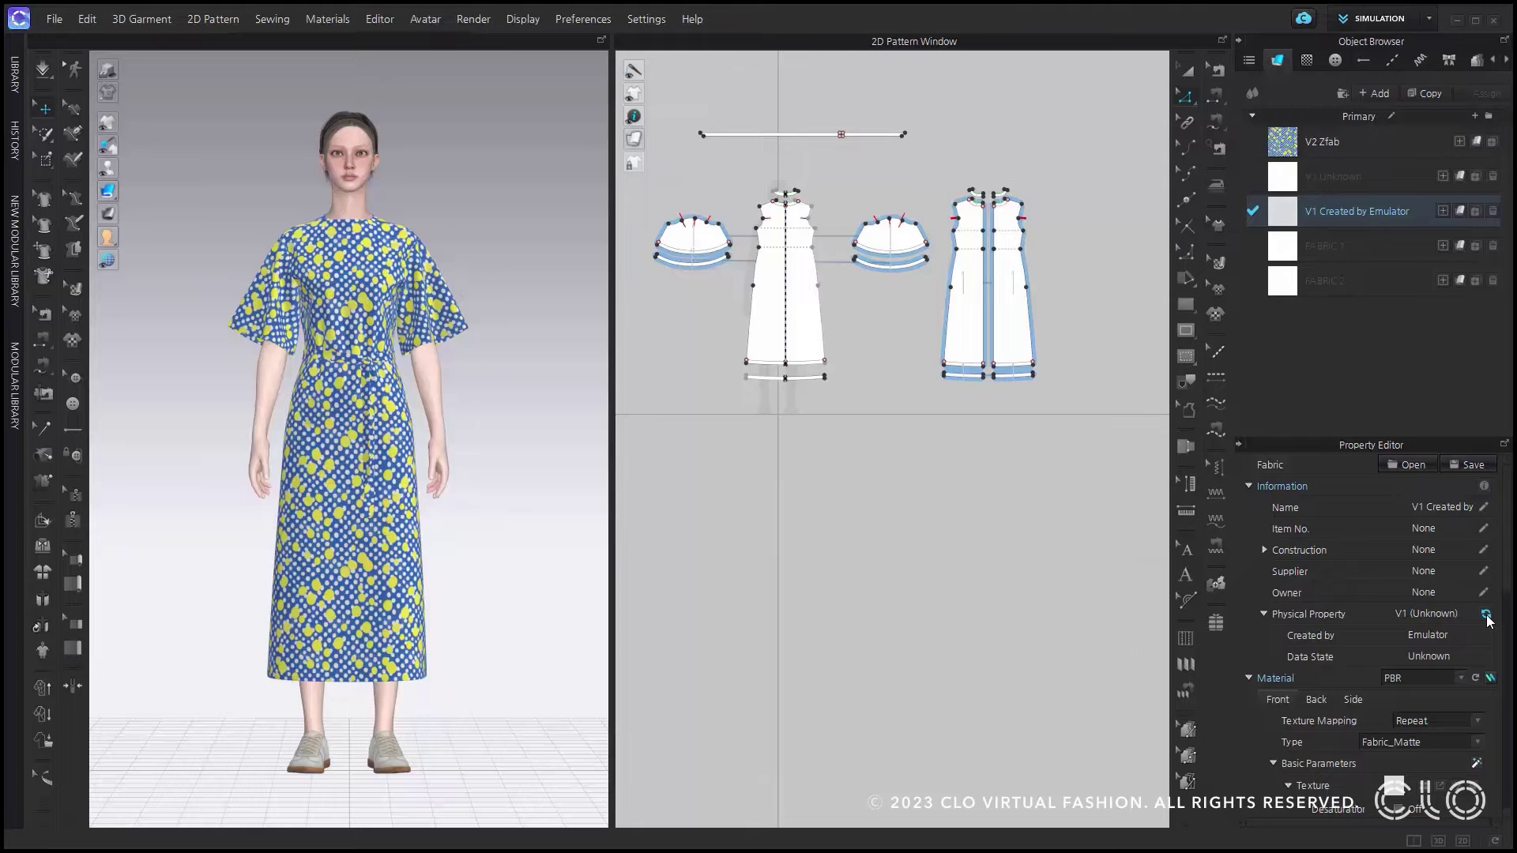
pyautogui.click(1352, 179)
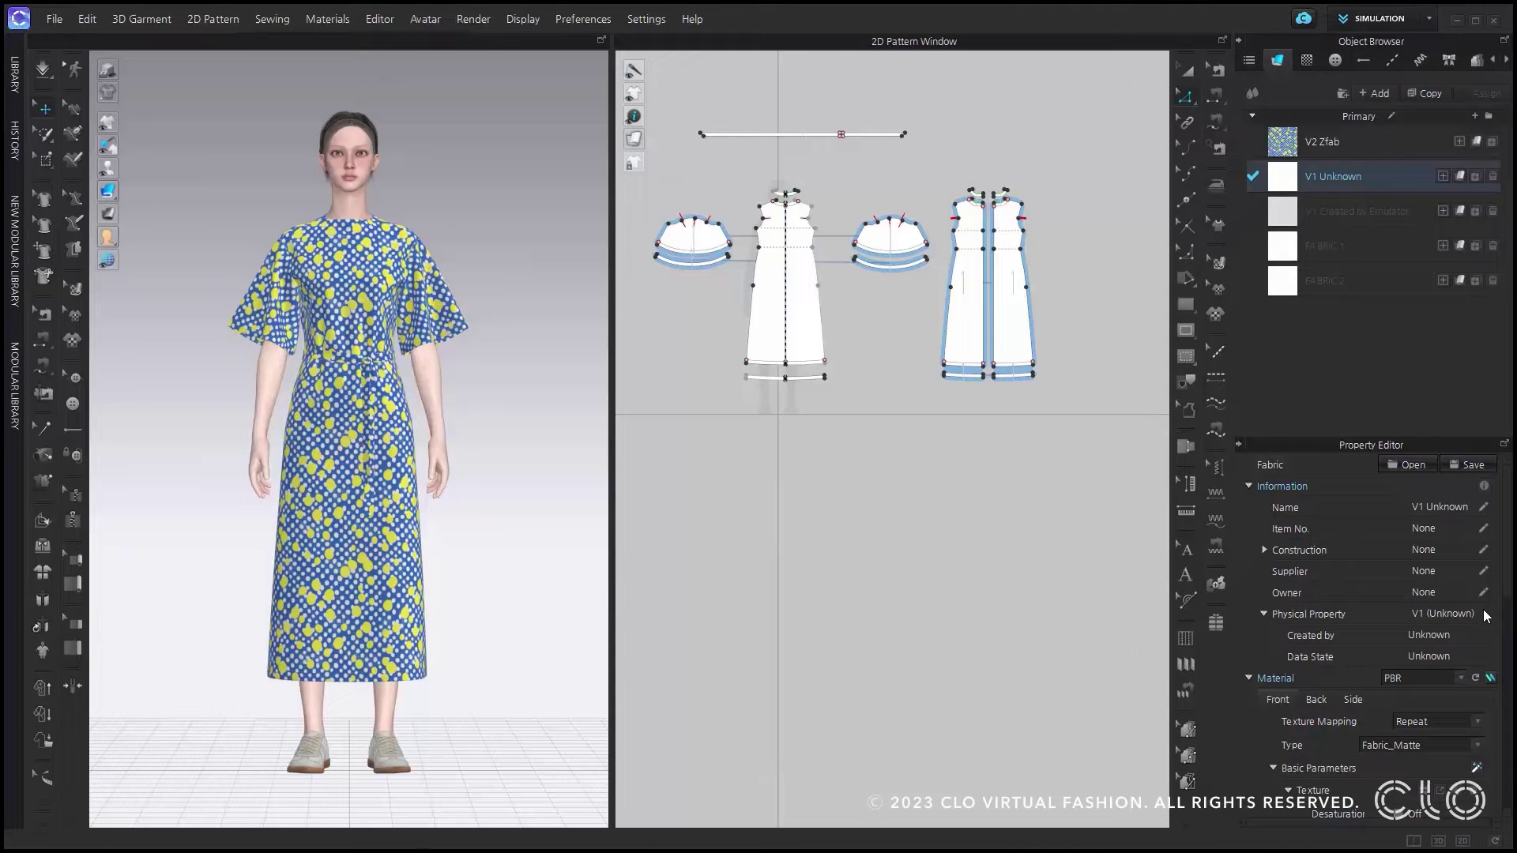
pyautogui.click(1359, 212)
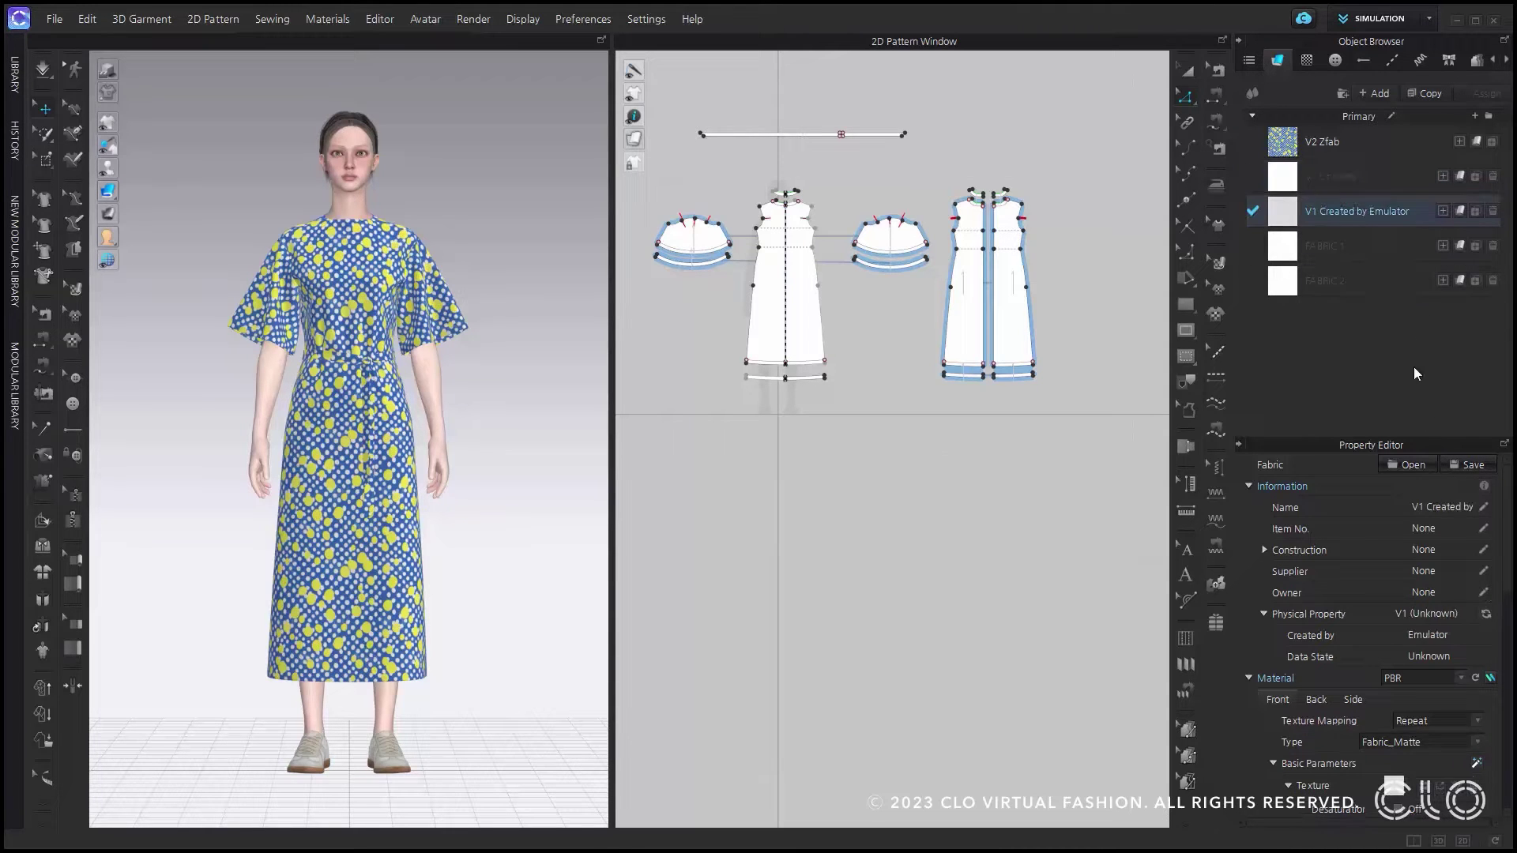
pyautogui.click(1488, 617)
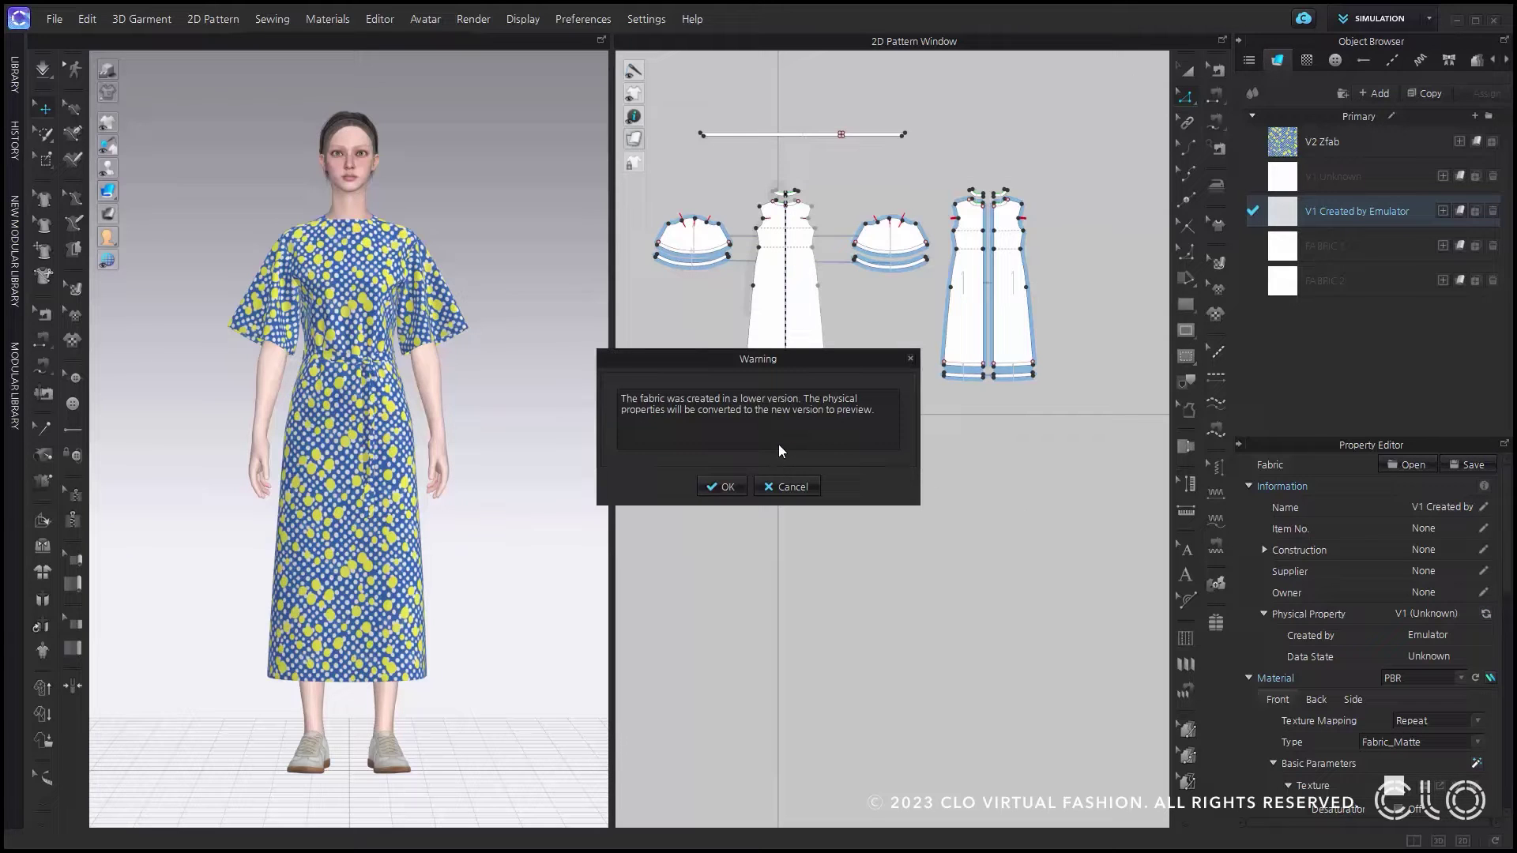
pyautogui.click(719, 487)
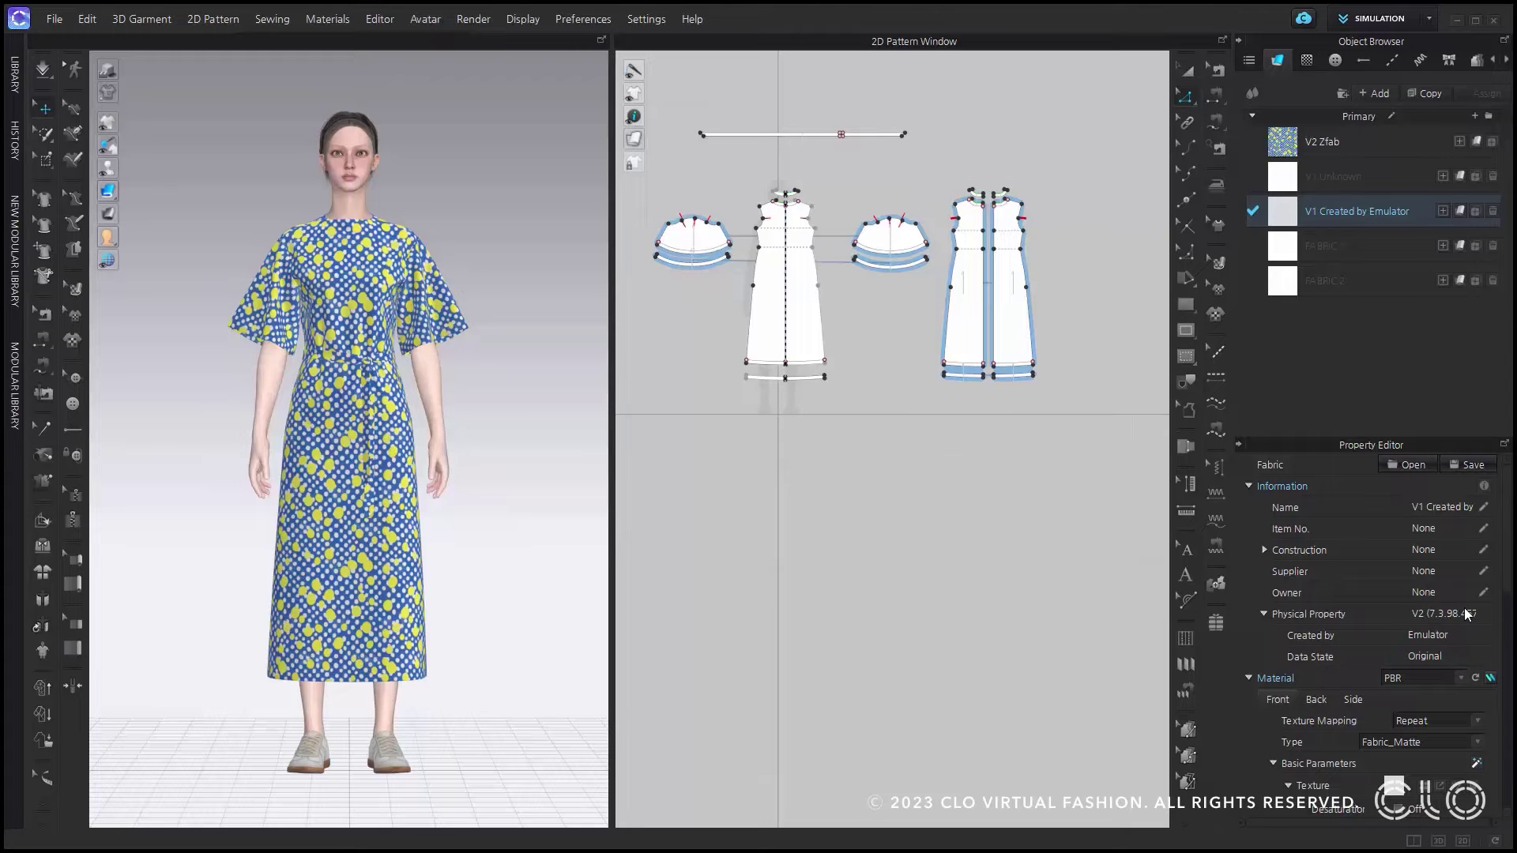
# Add Cotton_Sateen.zfab from the library's Fabric folder to the project's fabrics
pyautogui.click(15, 83)
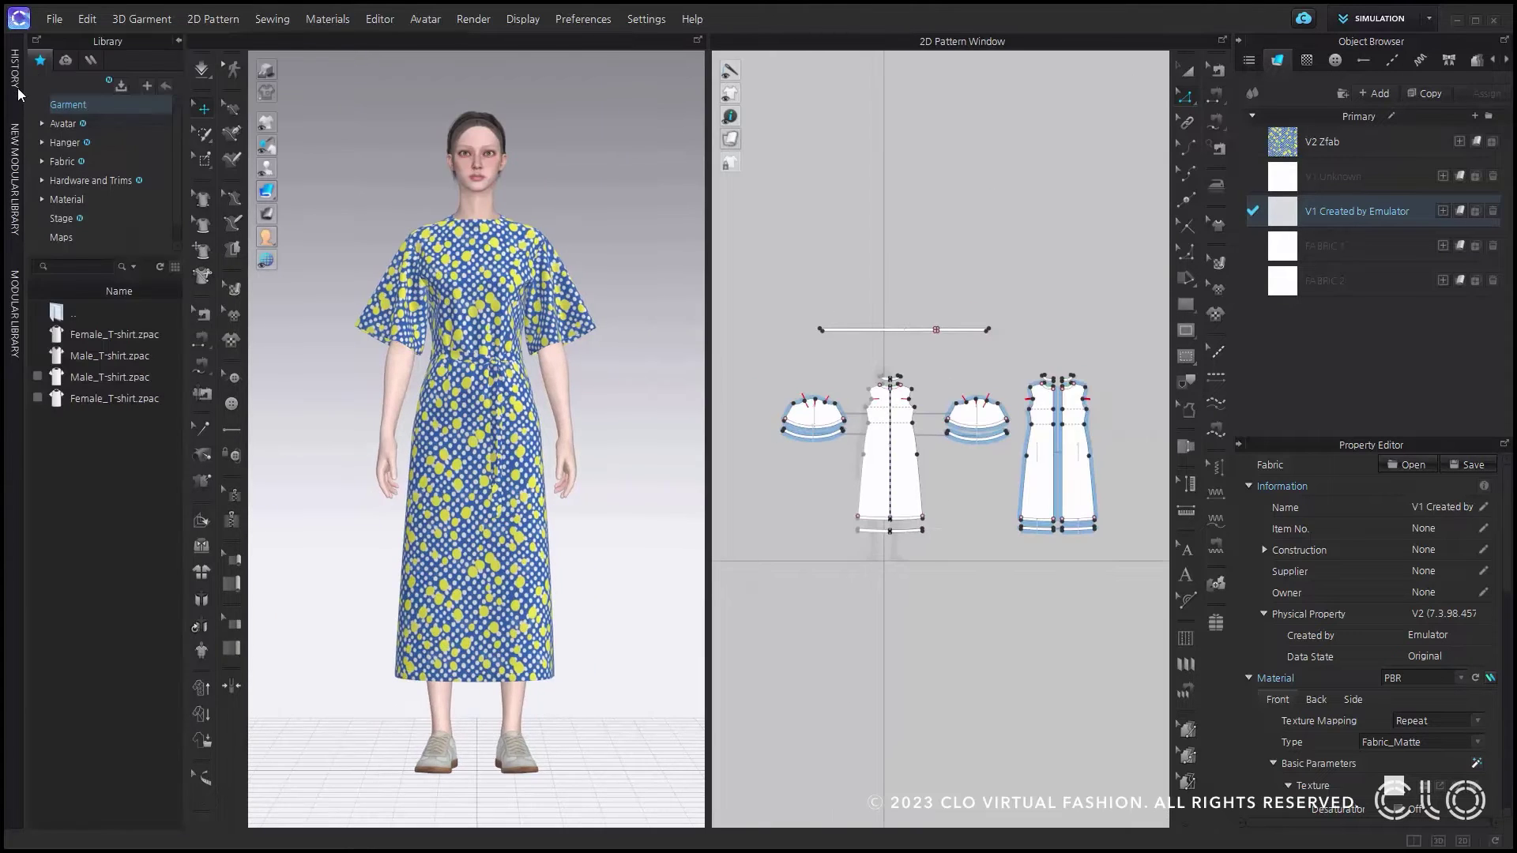
pyautogui.click(114, 164)
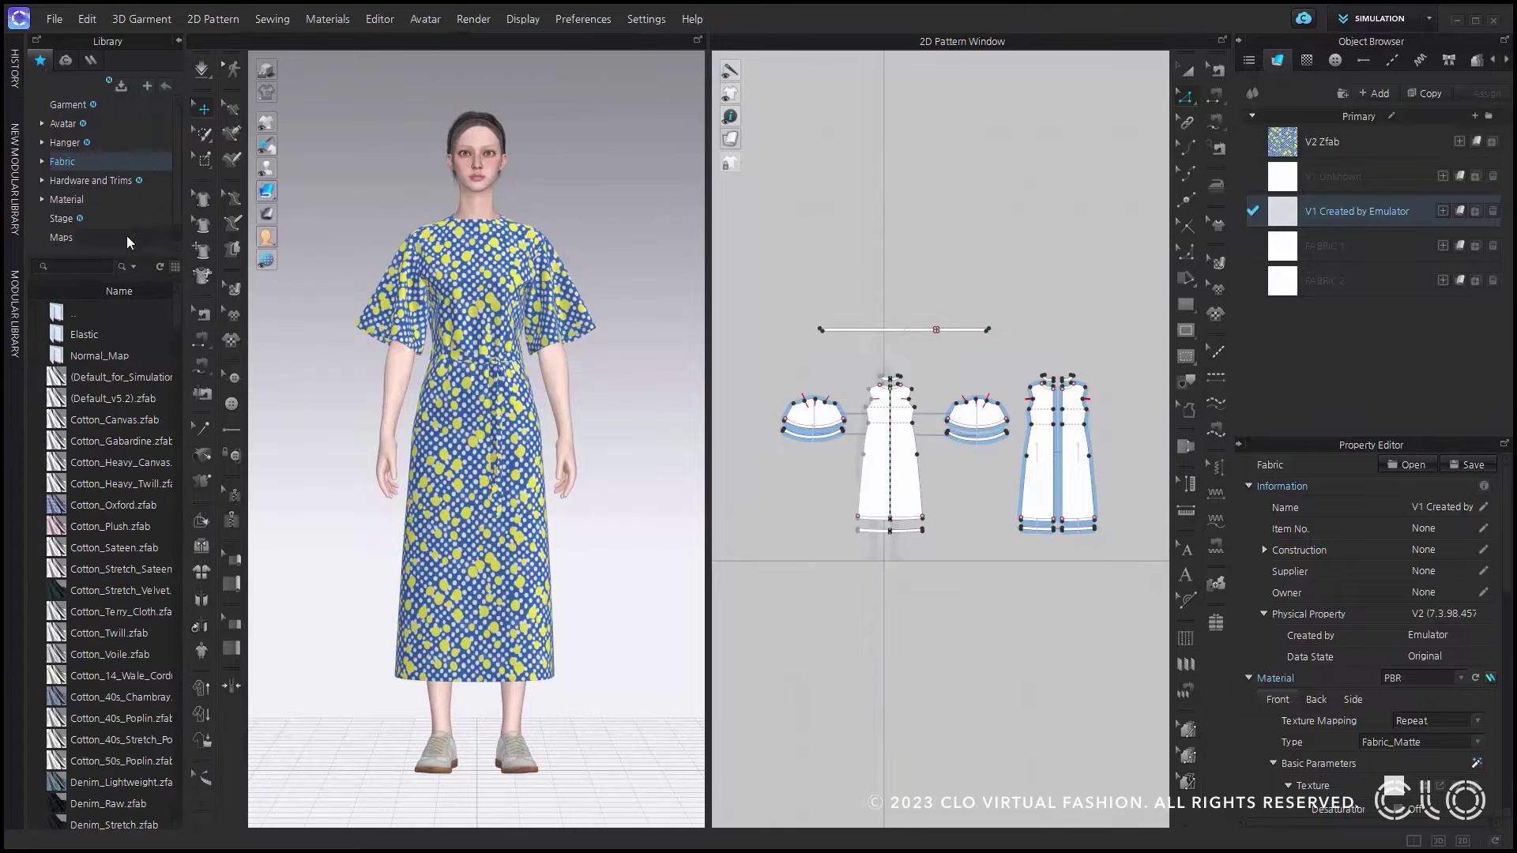
pyautogui.doubleClick(114, 547)
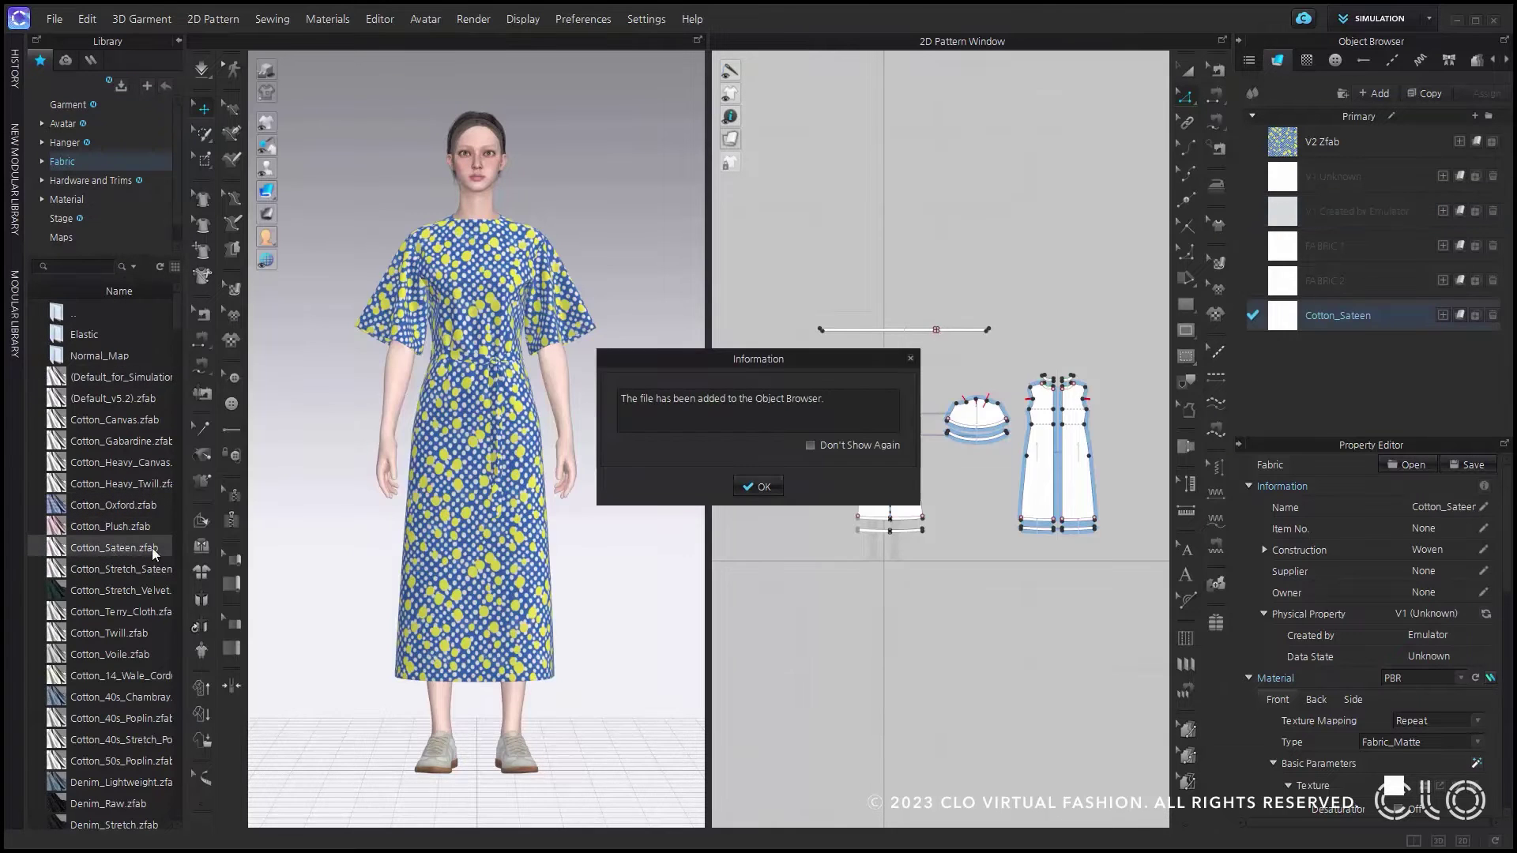
pyautogui.click(760, 487)
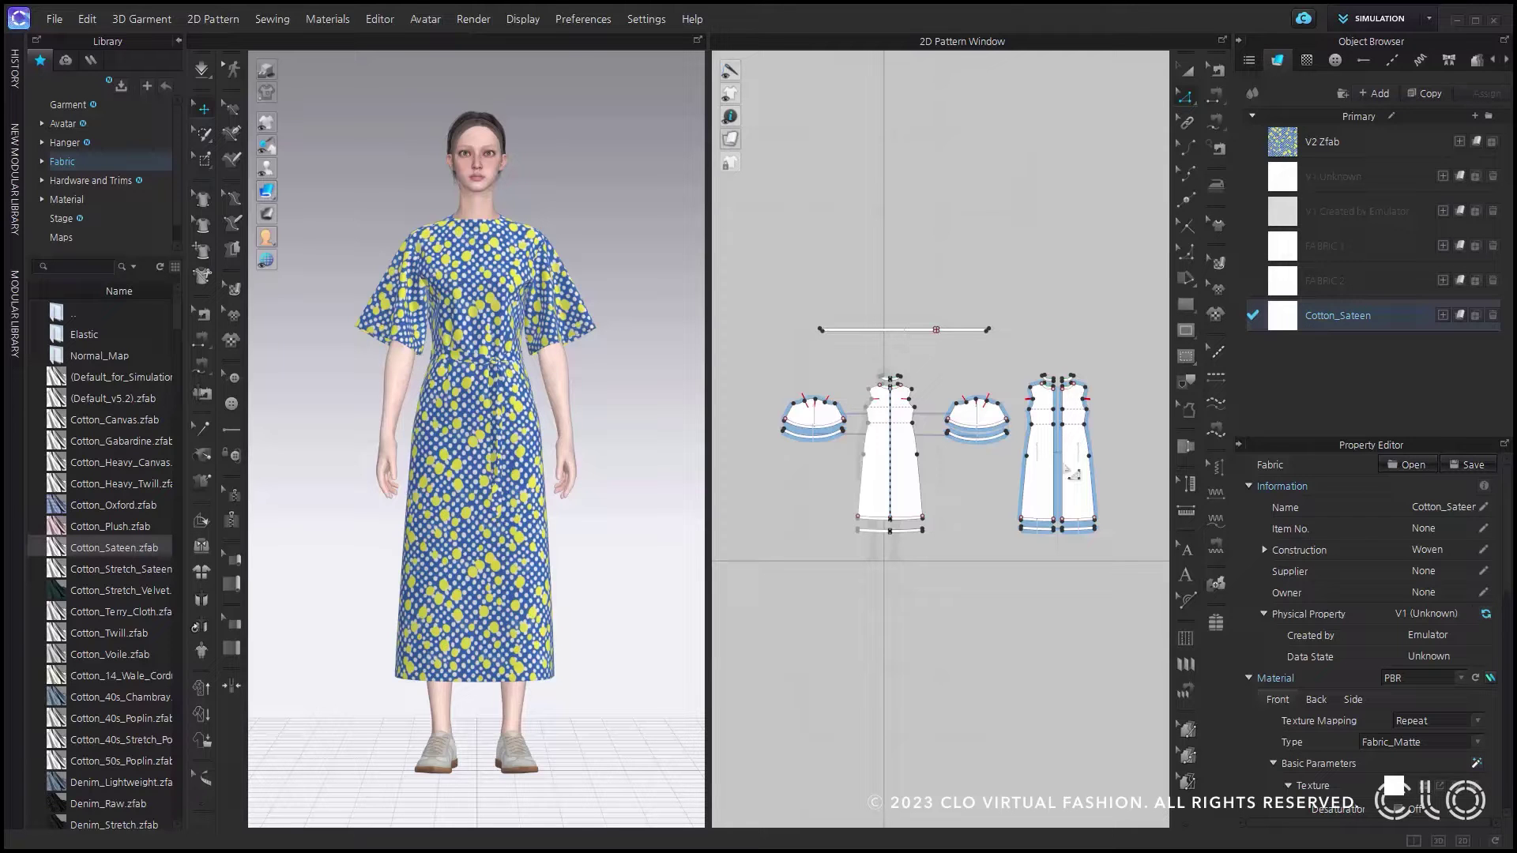
# Mark the V2_Woven_Taffeta_3, V2_Woven_Chiffon_1 and V1_Woven_Cotton_40s fabrics in the library for download, and collapse the library
pyautogui.moveTo(178, 308); pyautogui.dragTo(177, 479)
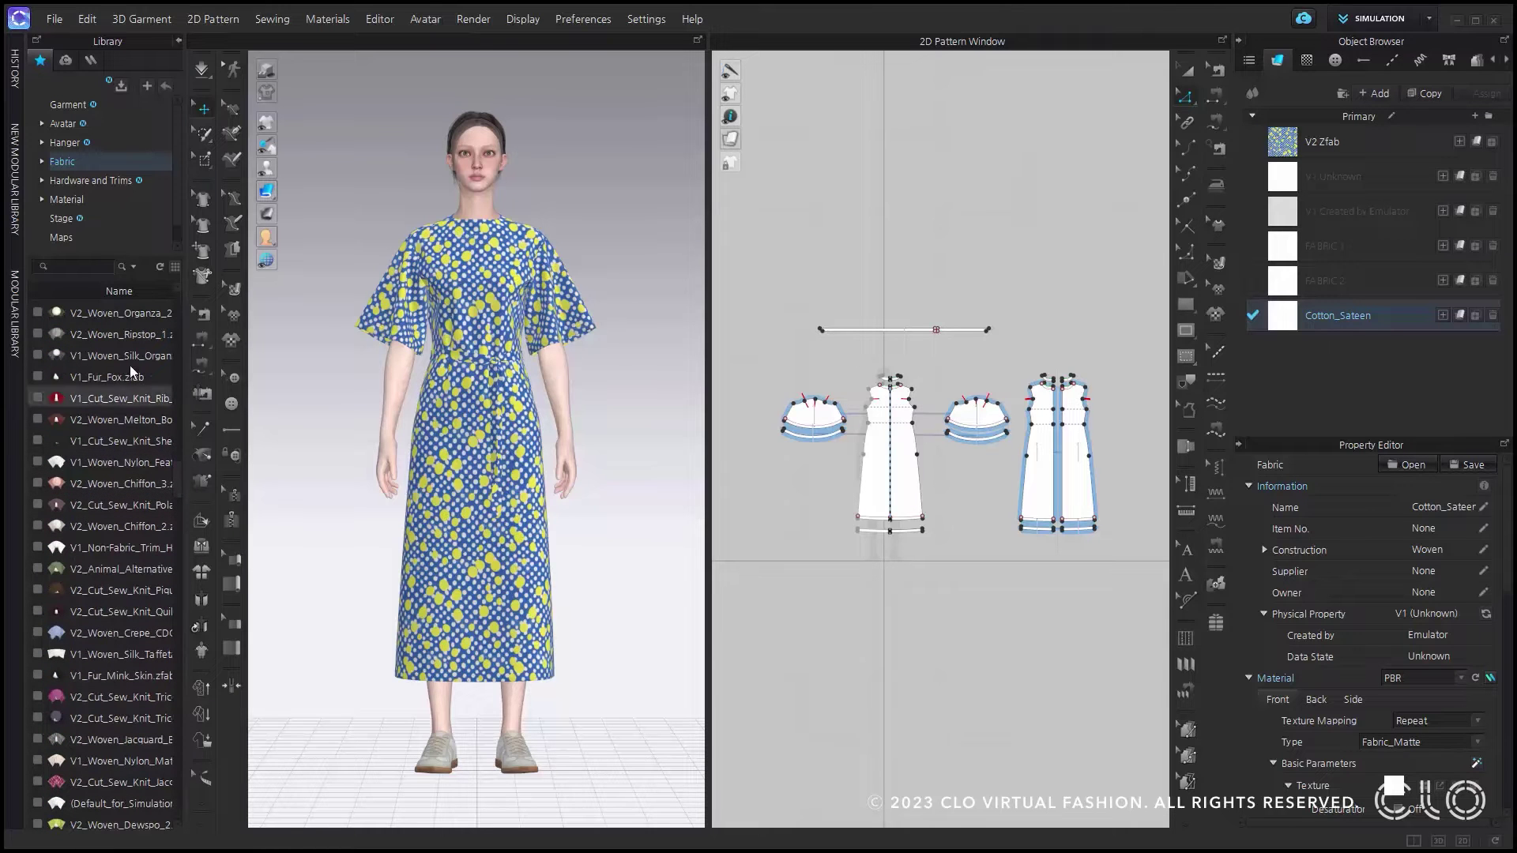
pyautogui.scroll(-10, 108, 481)
pyautogui.scroll(-5, 107, 480)
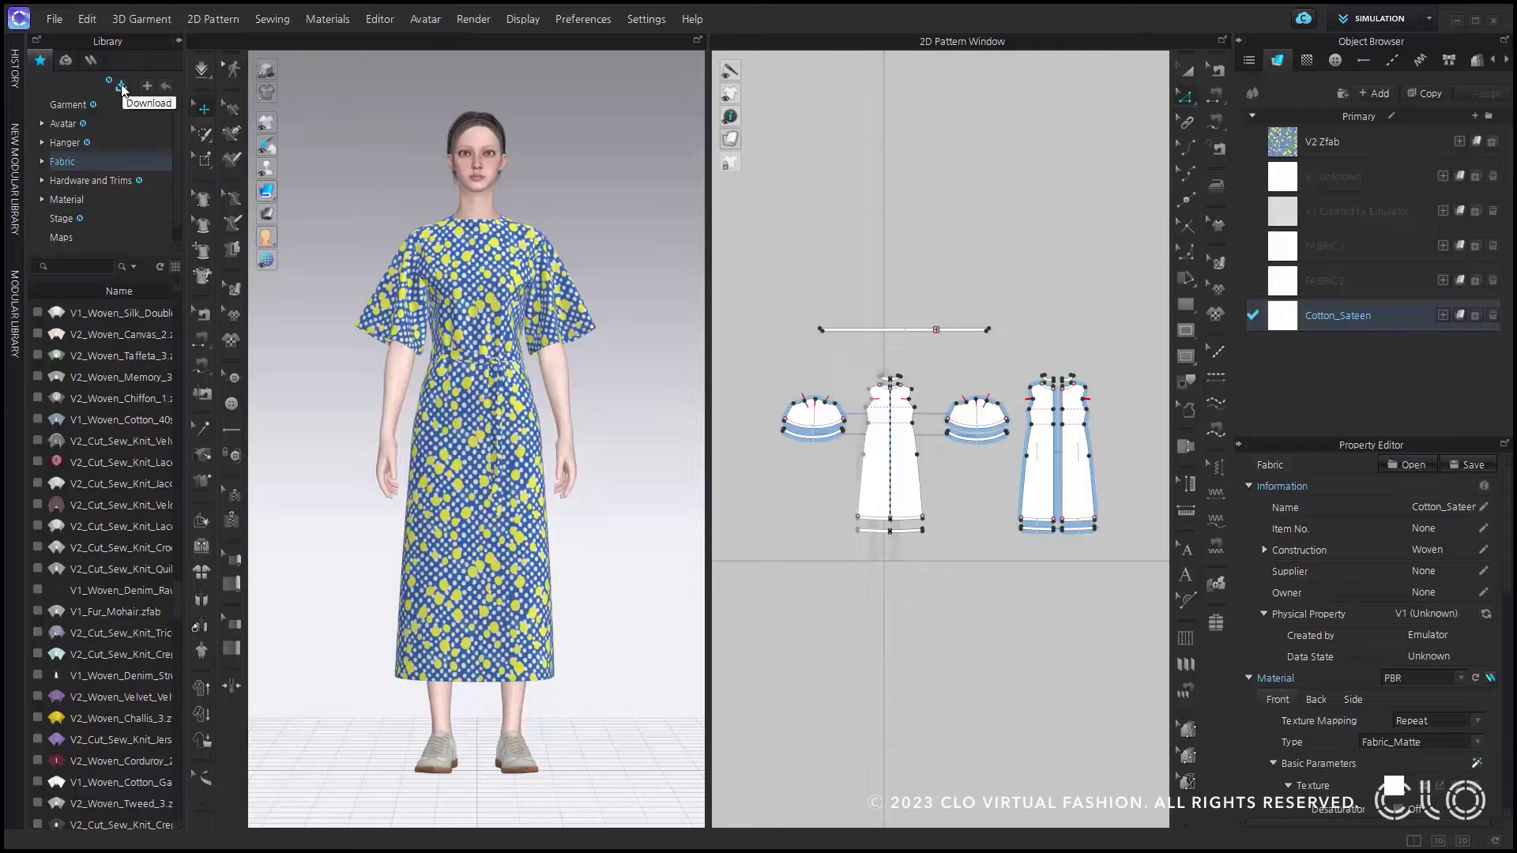
pyautogui.click(38, 356)
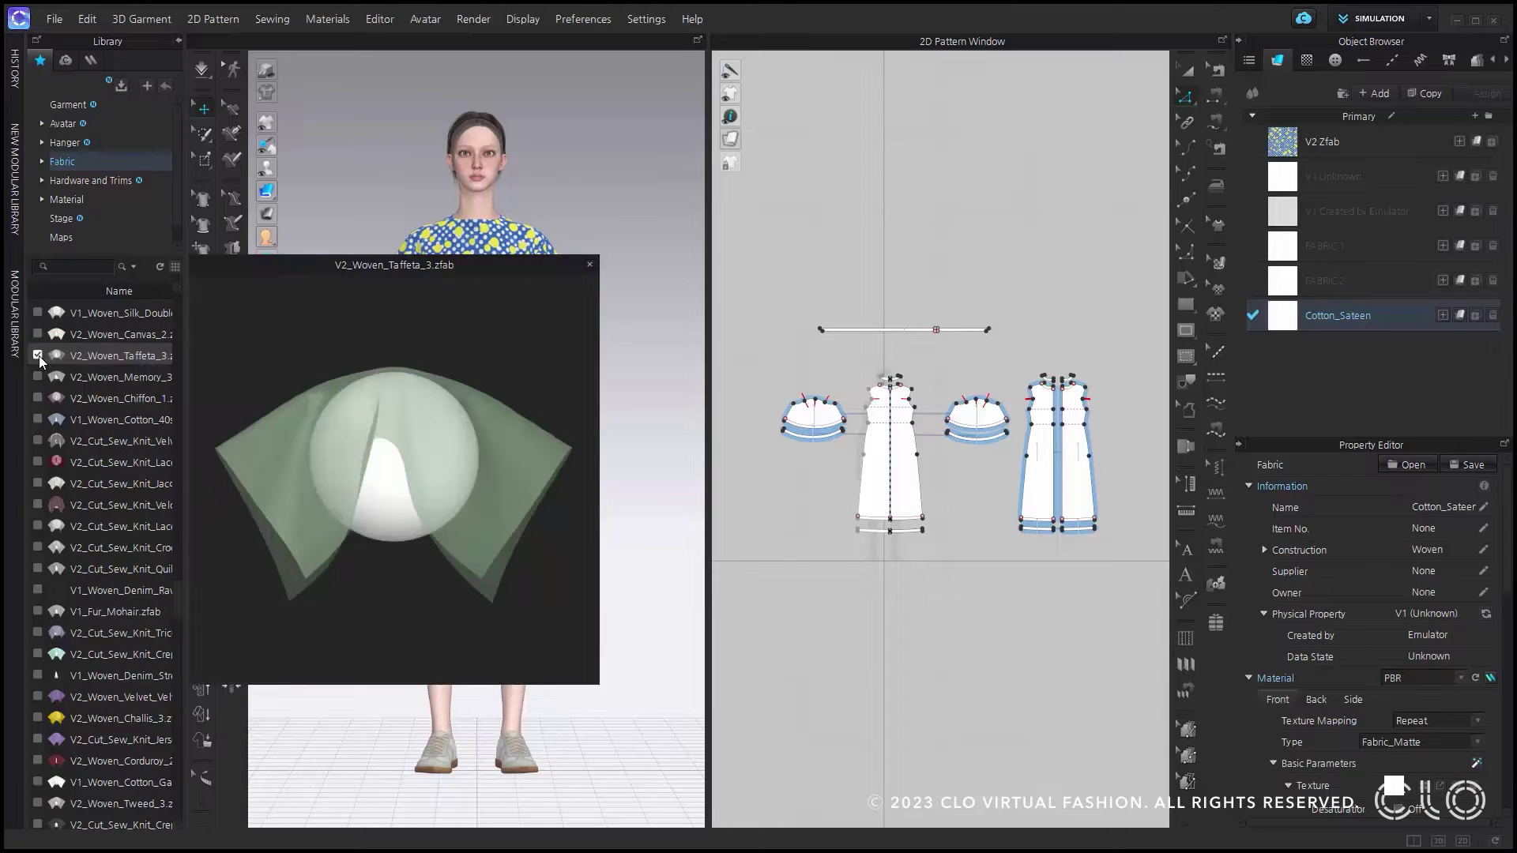
pyautogui.click(38, 391)
pyautogui.click(38, 413)
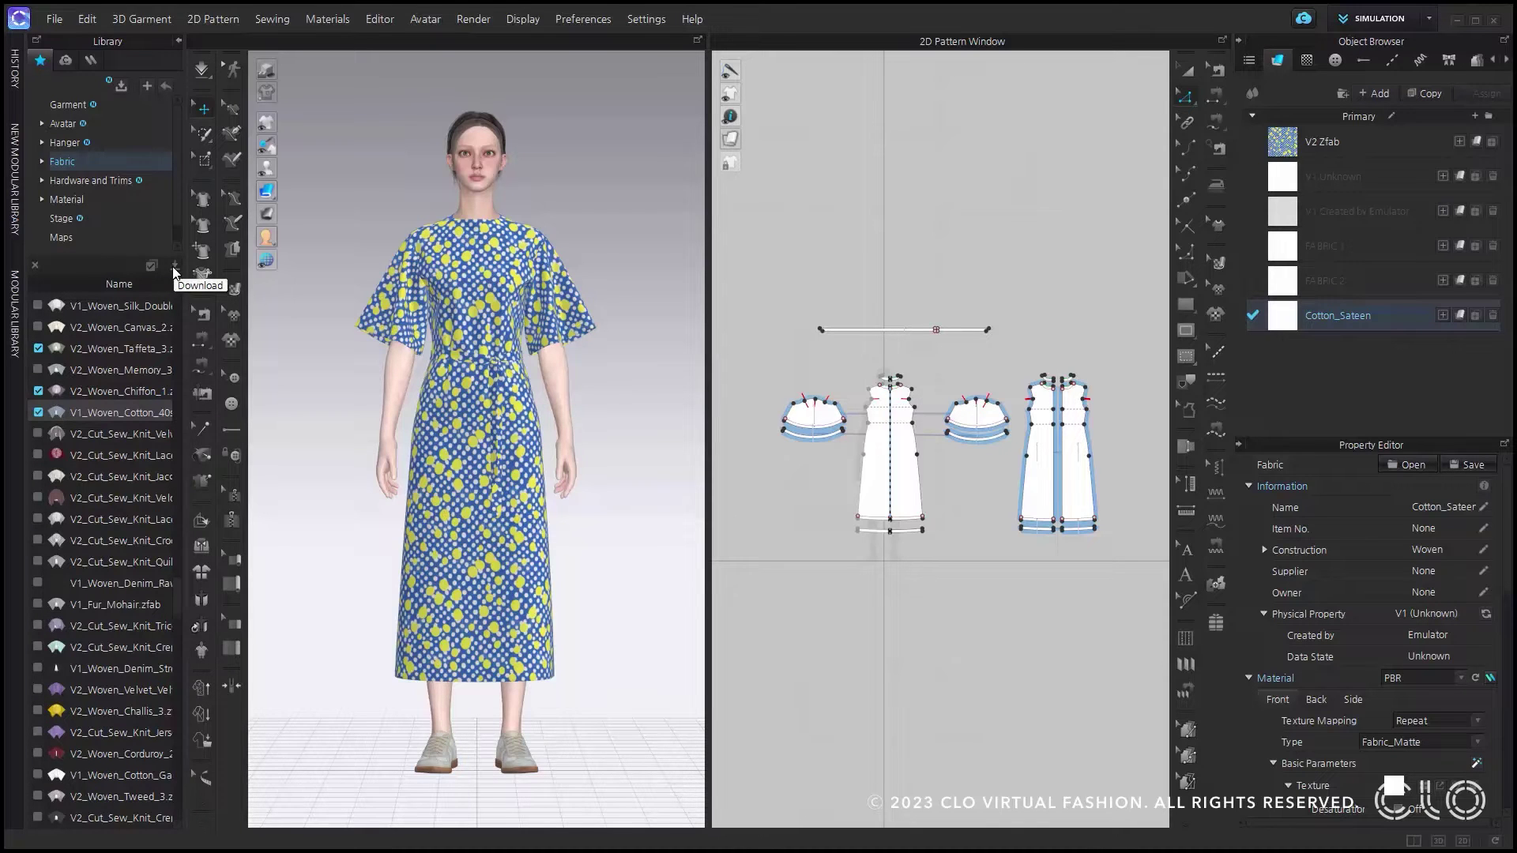
pyautogui.click(178, 39)
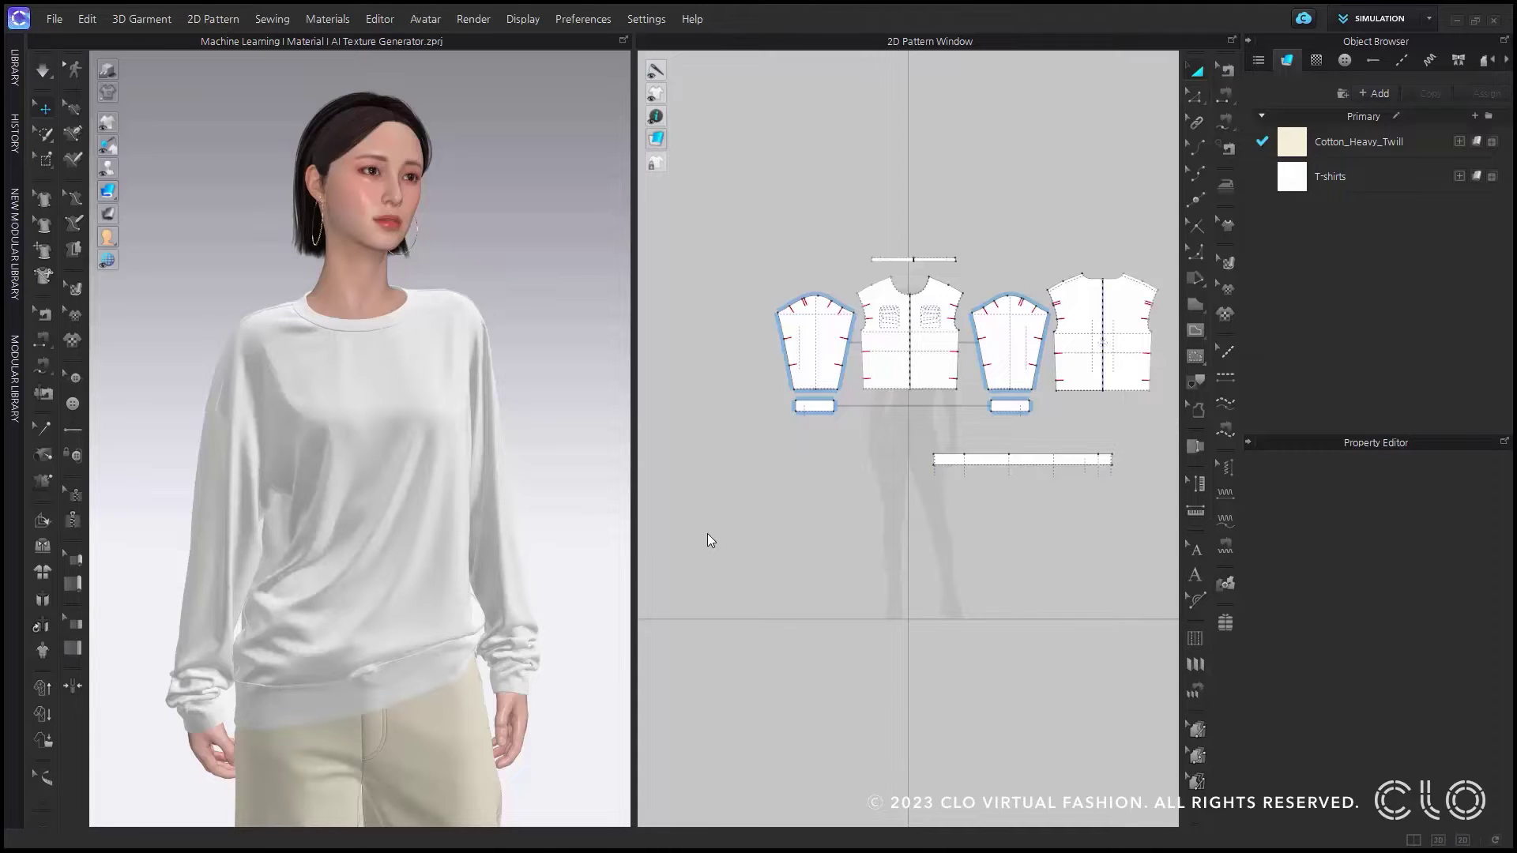
# Open the AI Texture Generator for the T-shirts fabric, and show and hide its generation history
pyautogui.click(1317, 177)
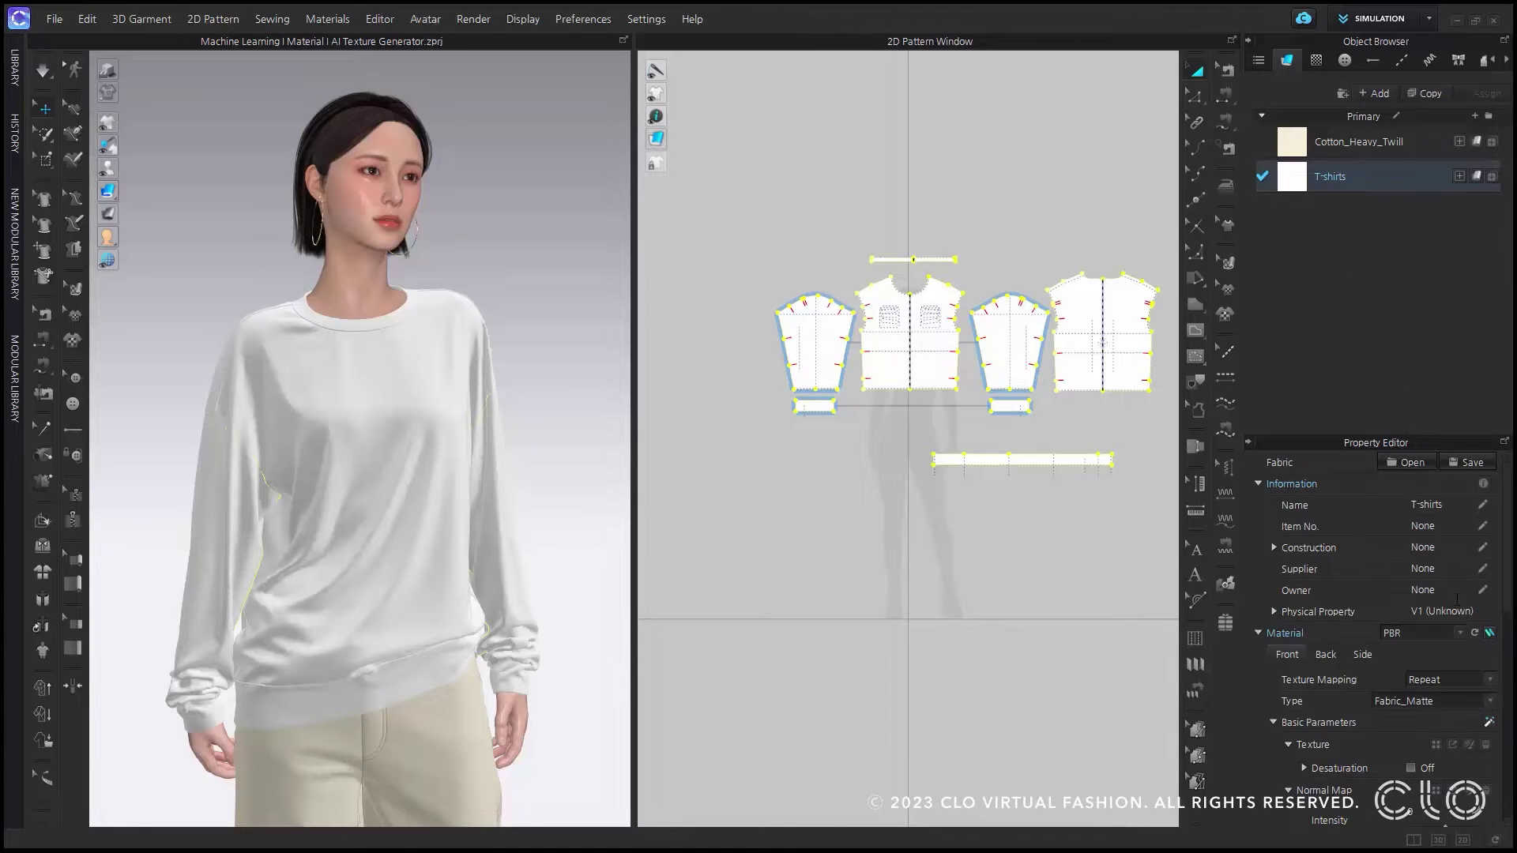
pyautogui.click(1489, 722)
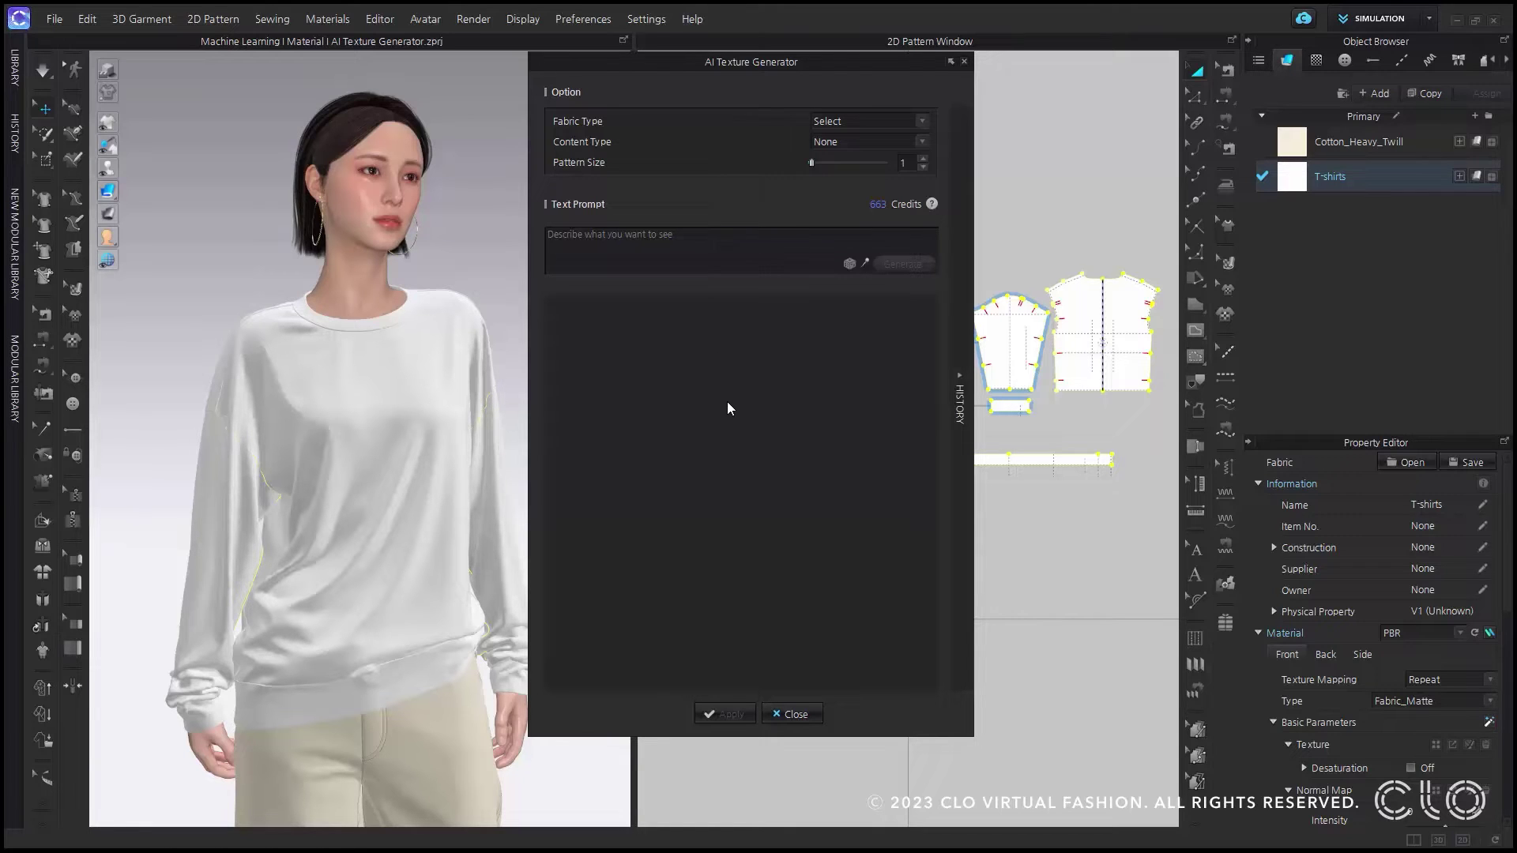
pyautogui.click(960, 376)
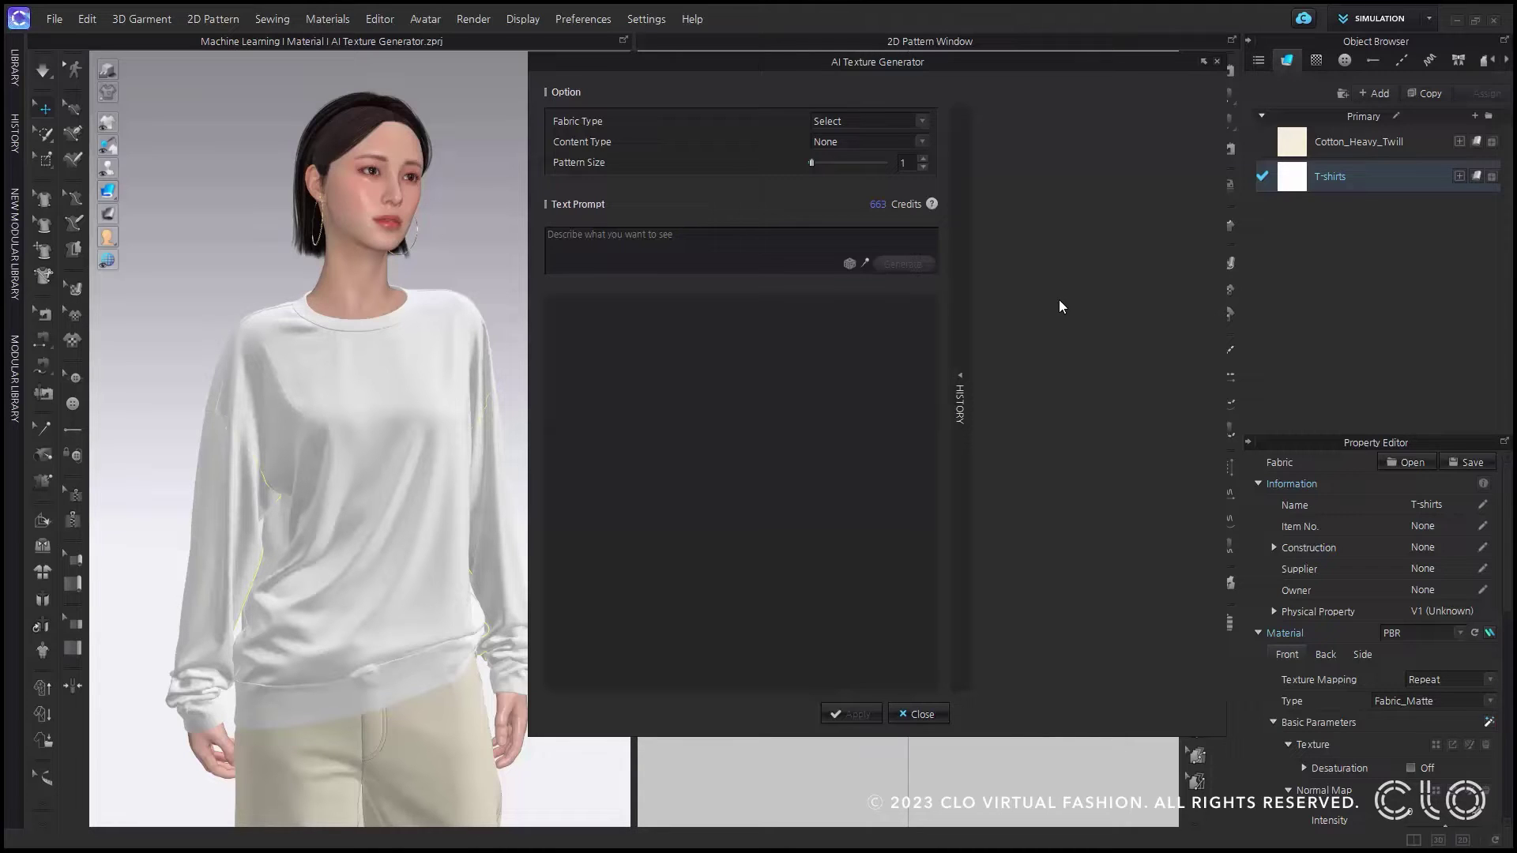
pyautogui.click(965, 353)
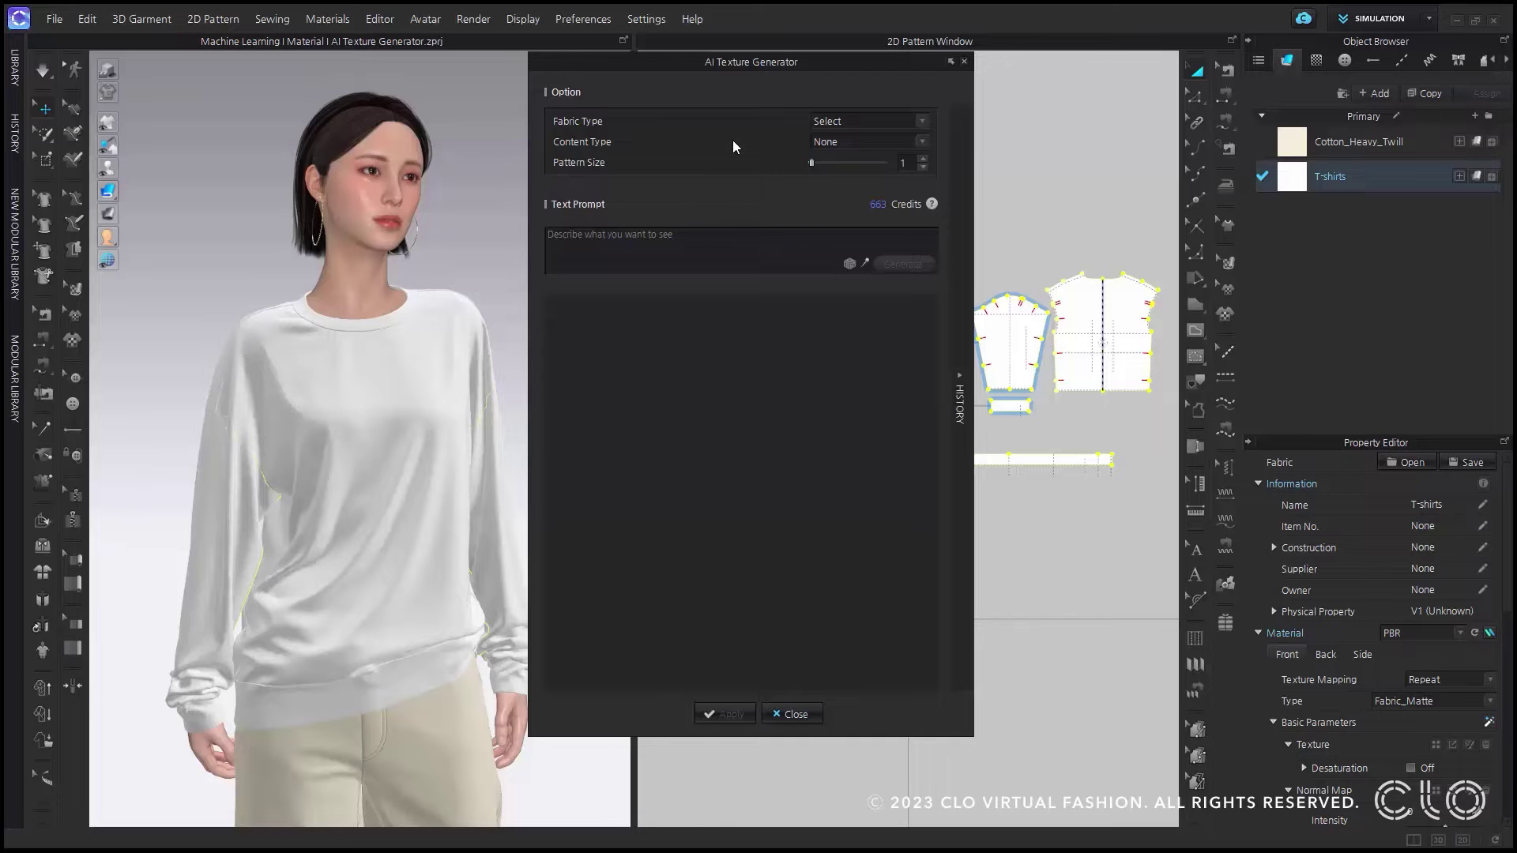
# Set the AI texture's fabric type to Jersey
pyautogui.click(855, 127)
pyautogui.scroll(-5, 877, 169)
pyautogui.scroll(3, 877, 171)
pyautogui.scroll(4, 874, 176)
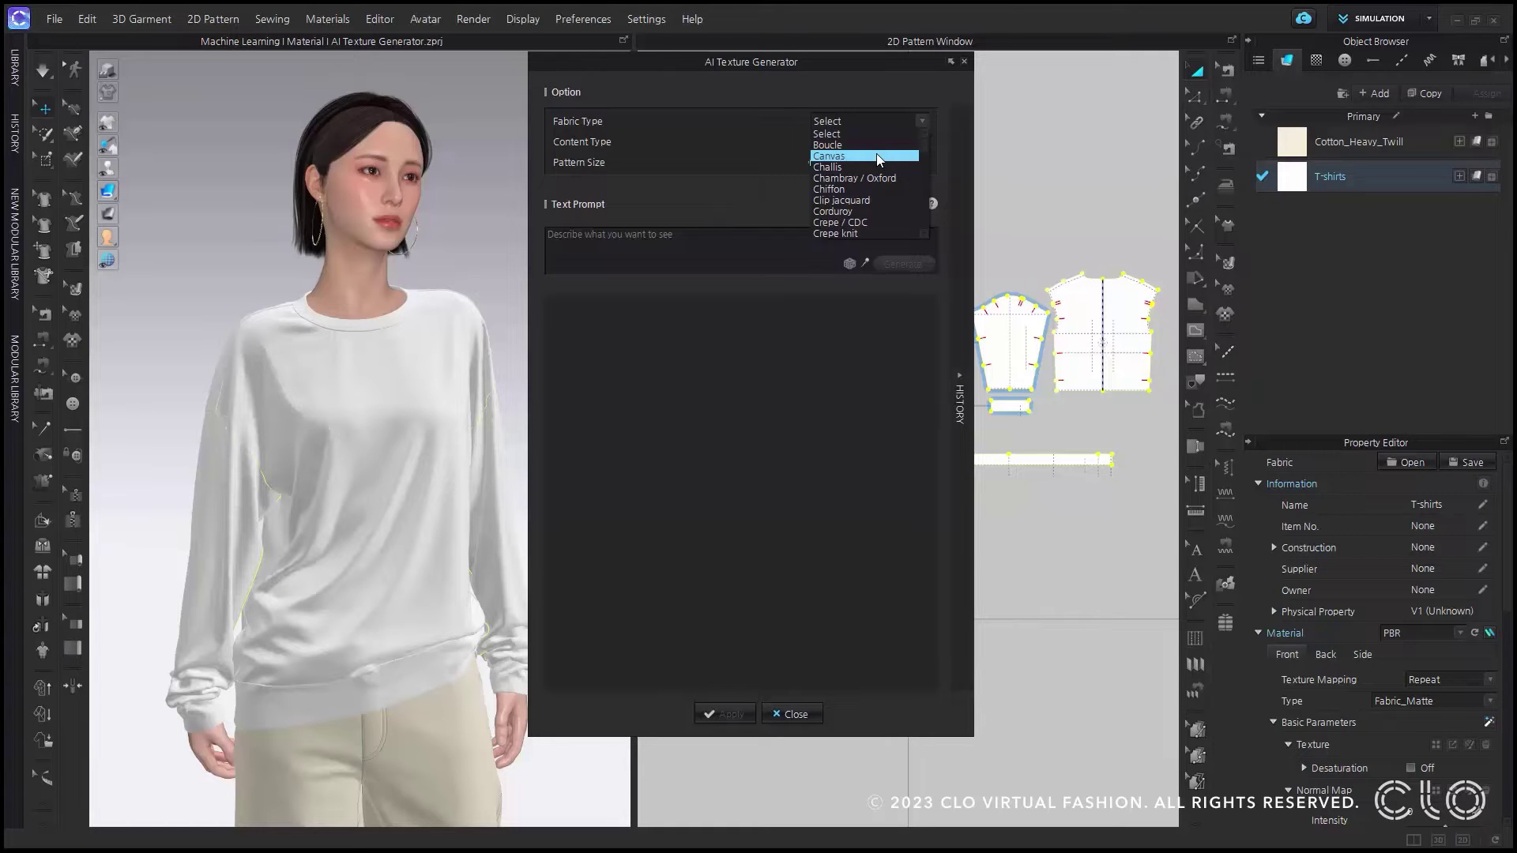
pyautogui.scroll(-5, 875, 153)
pyautogui.scroll(-3, 874, 159)
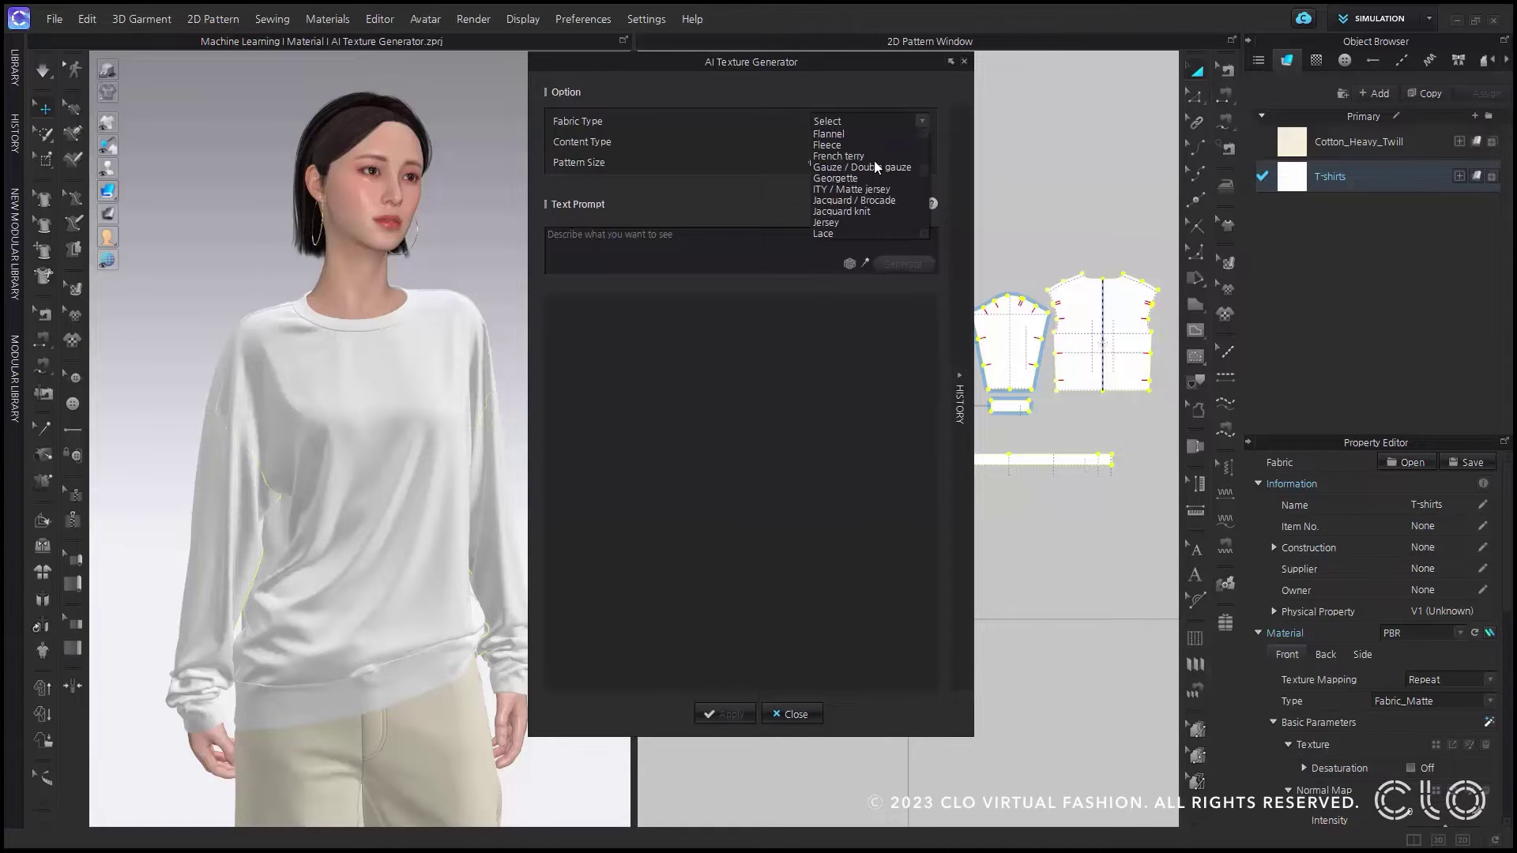
pyautogui.click(862, 188)
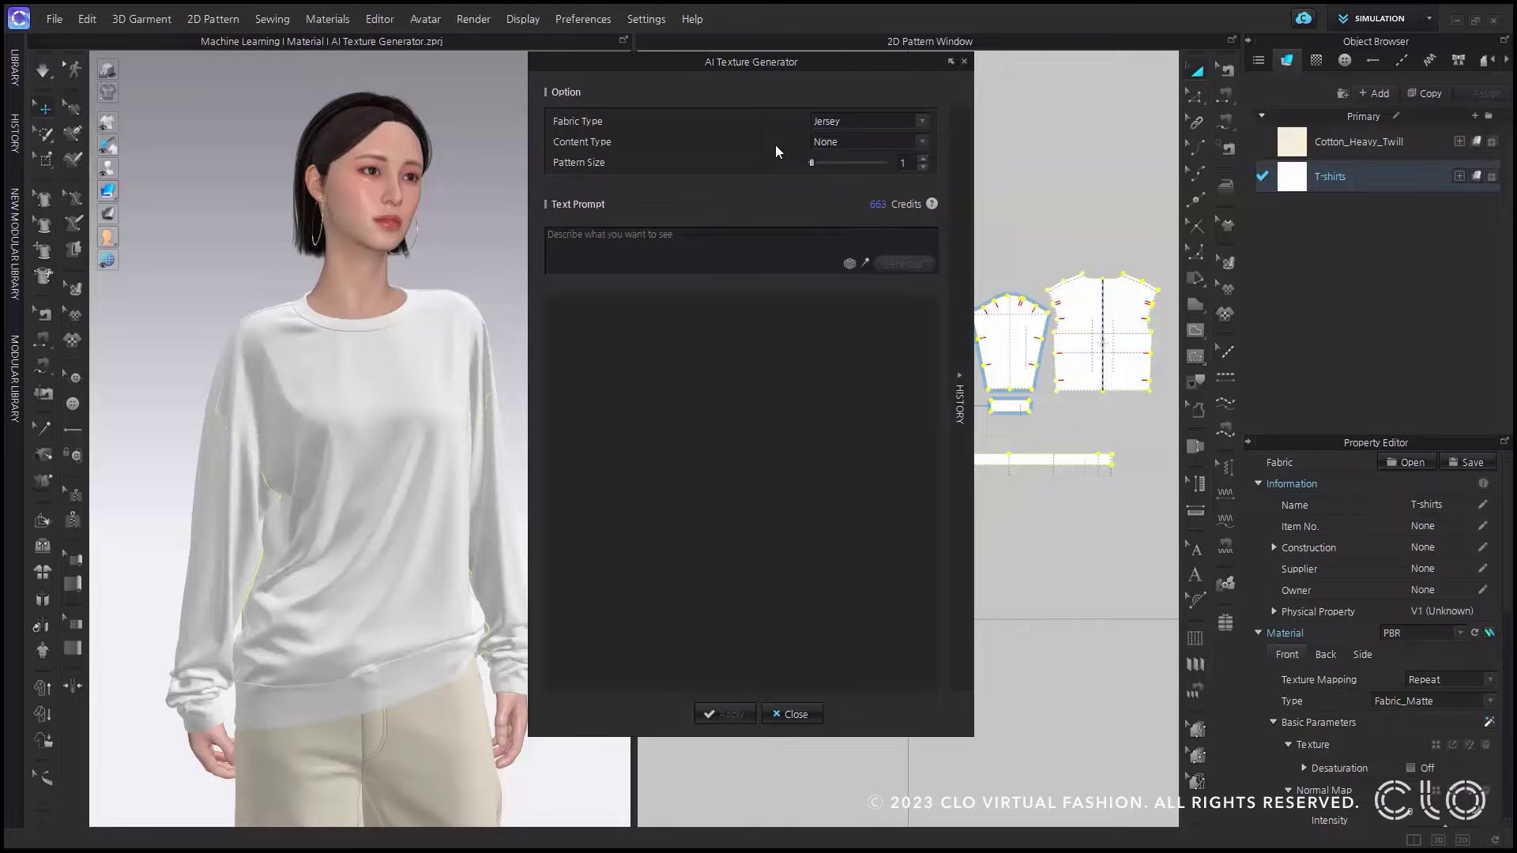
# Examine the choices offered under the Style and Pattern content types, and return the content type to None
pyautogui.click(824, 141)
pyautogui.click(823, 140)
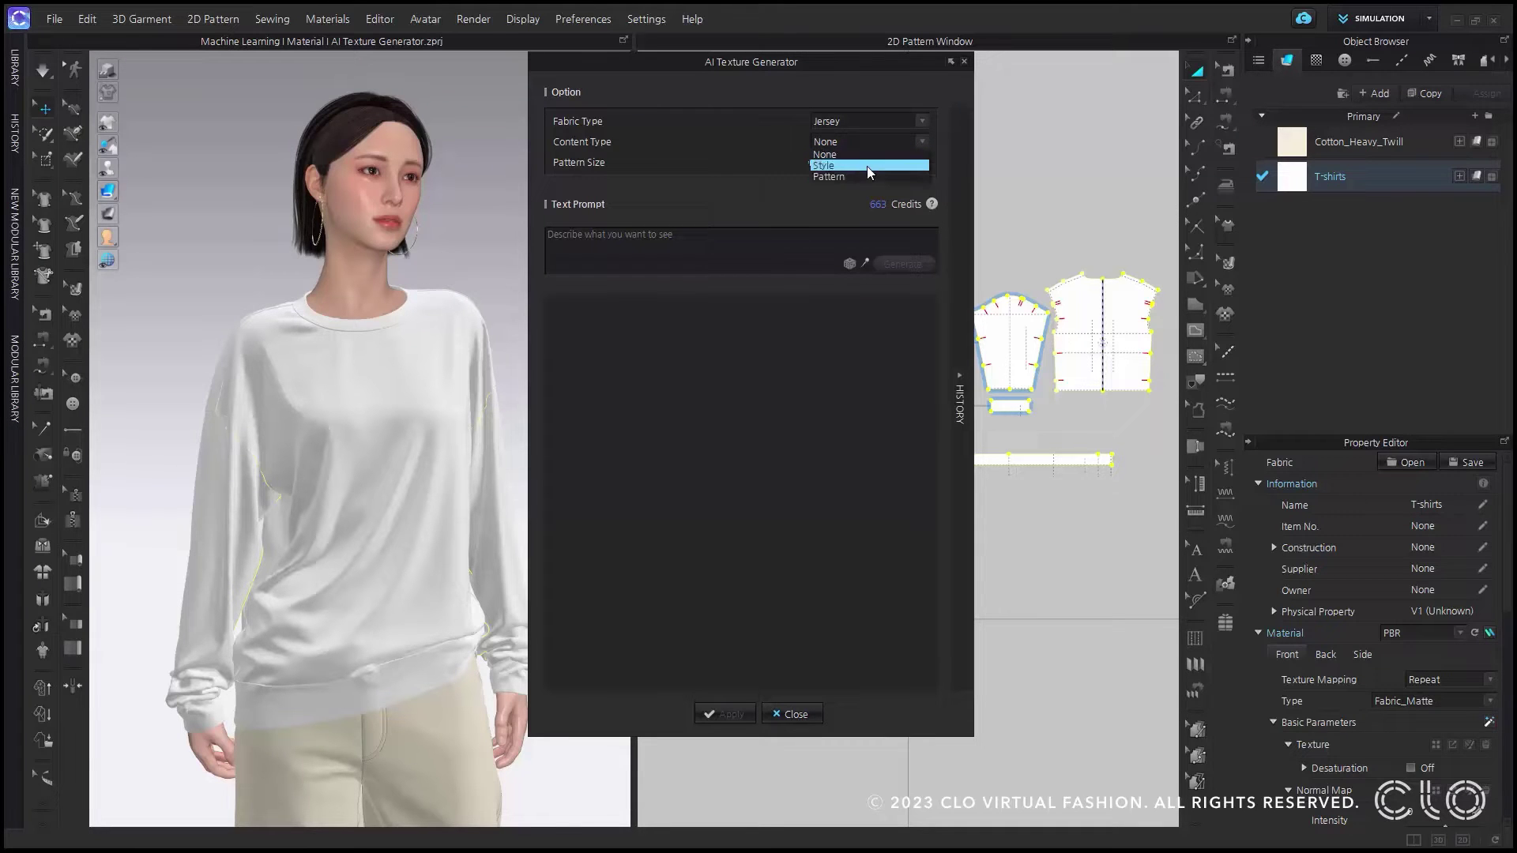
pyautogui.click(867, 165)
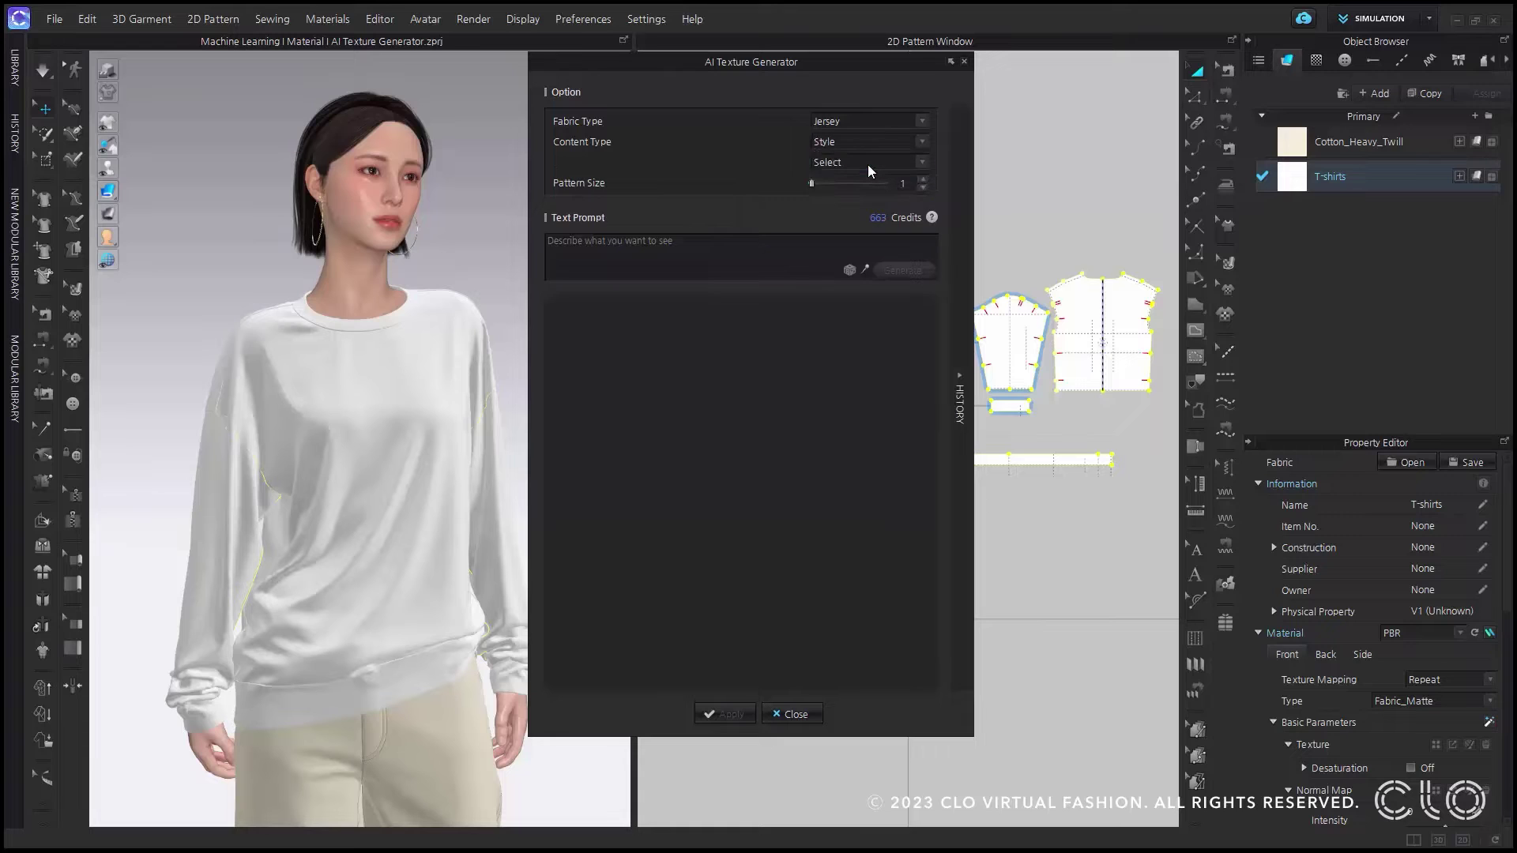
pyautogui.click(868, 164)
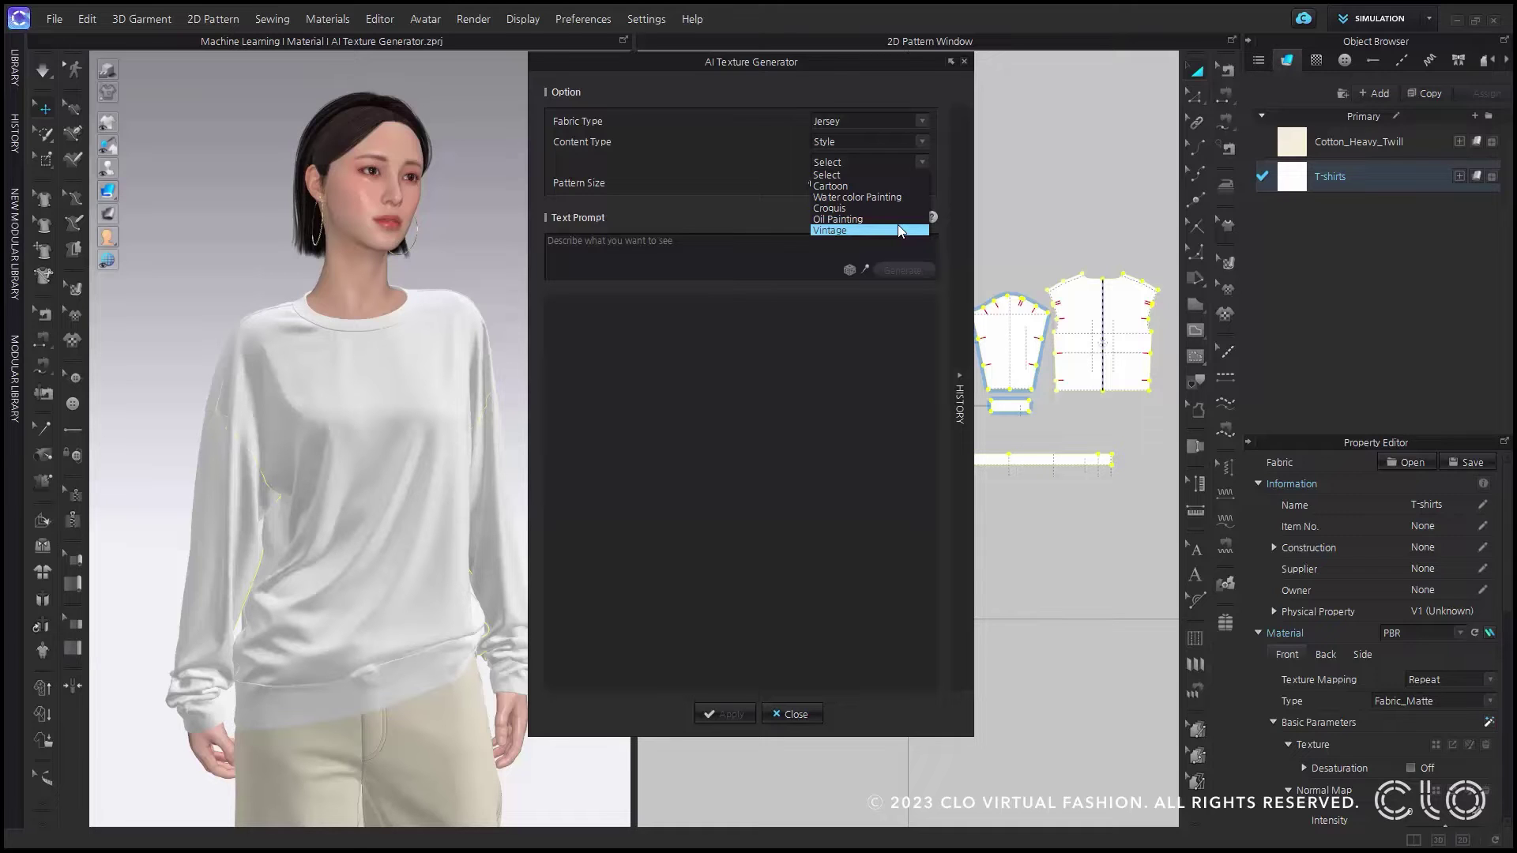
pyautogui.click(804, 137)
pyautogui.click(827, 143)
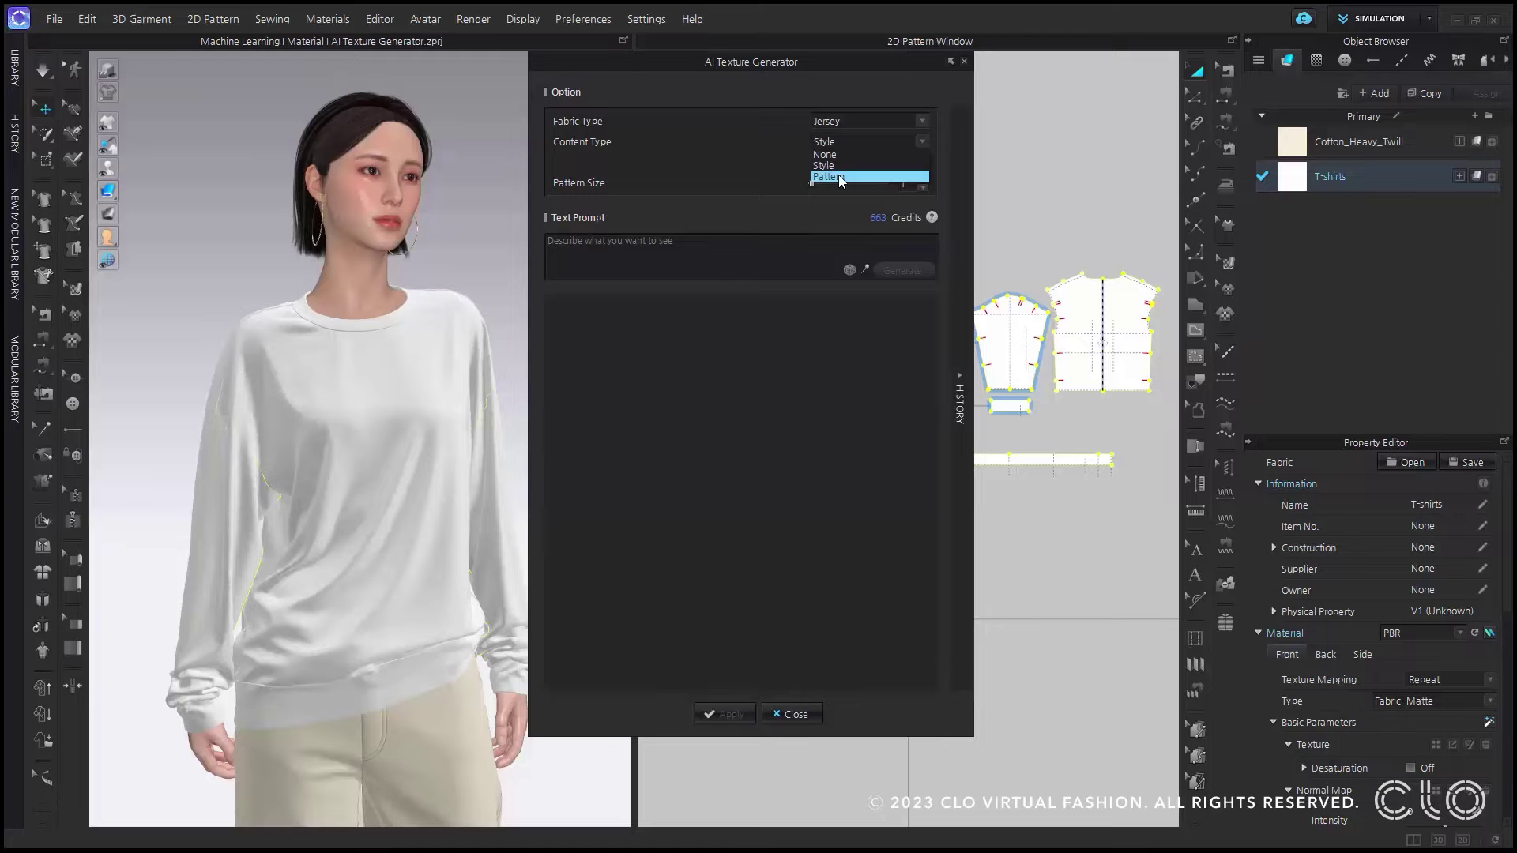
pyautogui.click(837, 175)
pyautogui.click(857, 163)
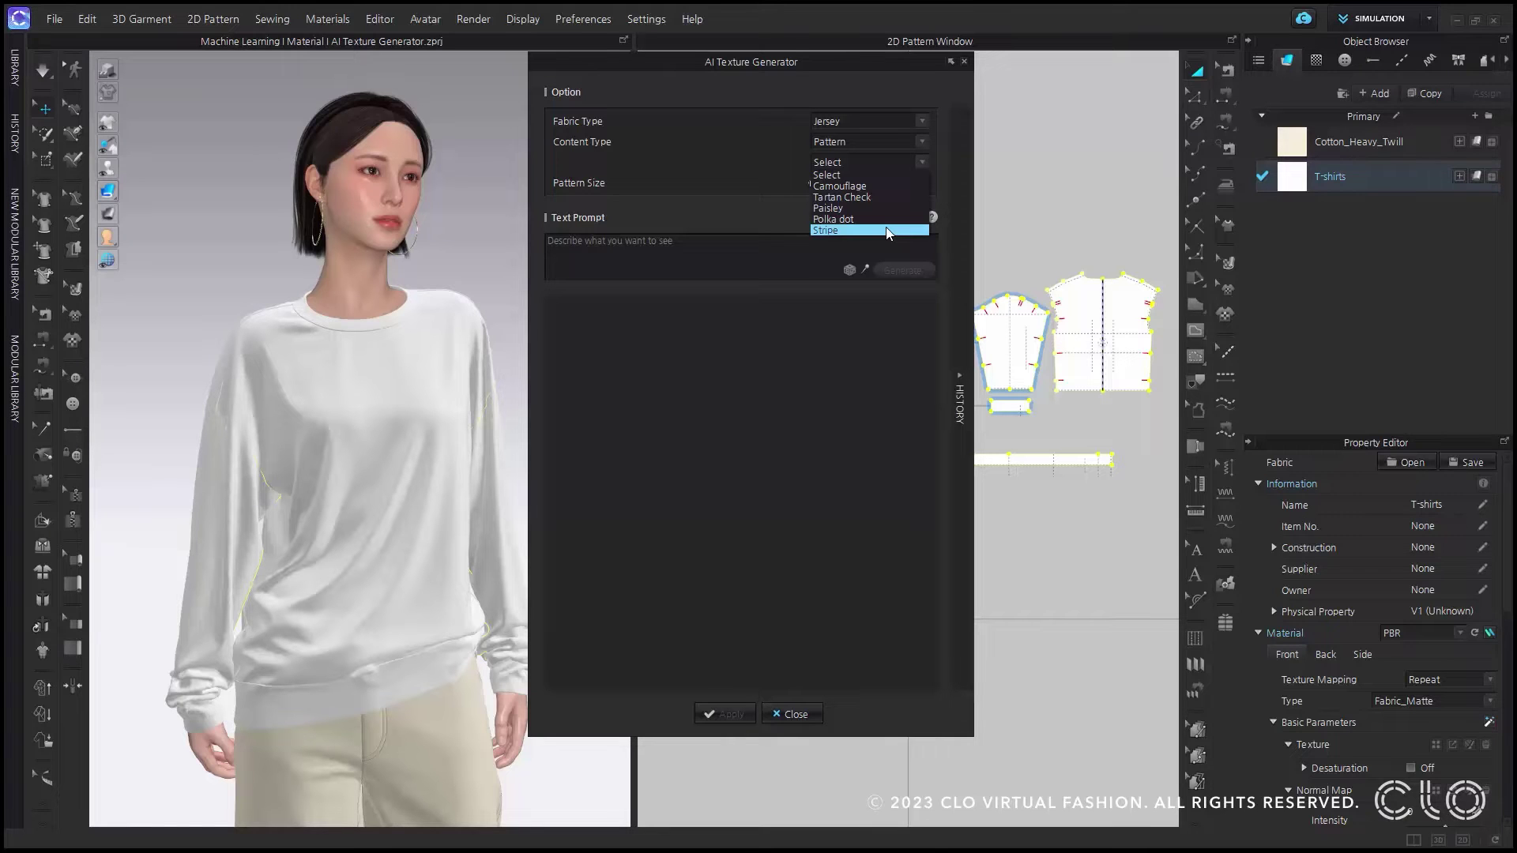
pyautogui.click(778, 148)
pyautogui.click(836, 144)
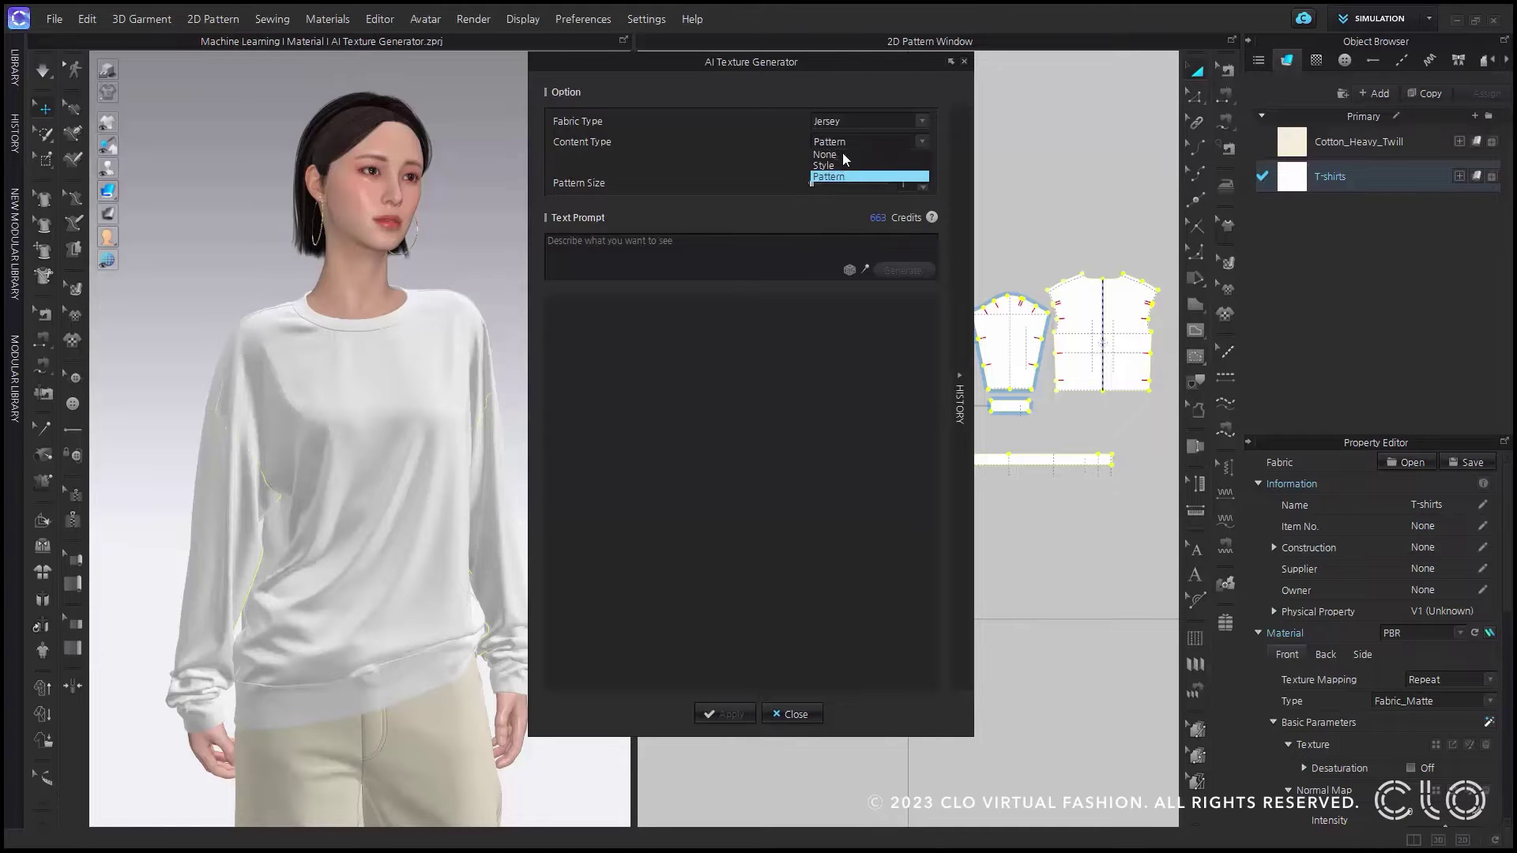
pyautogui.click(826, 155)
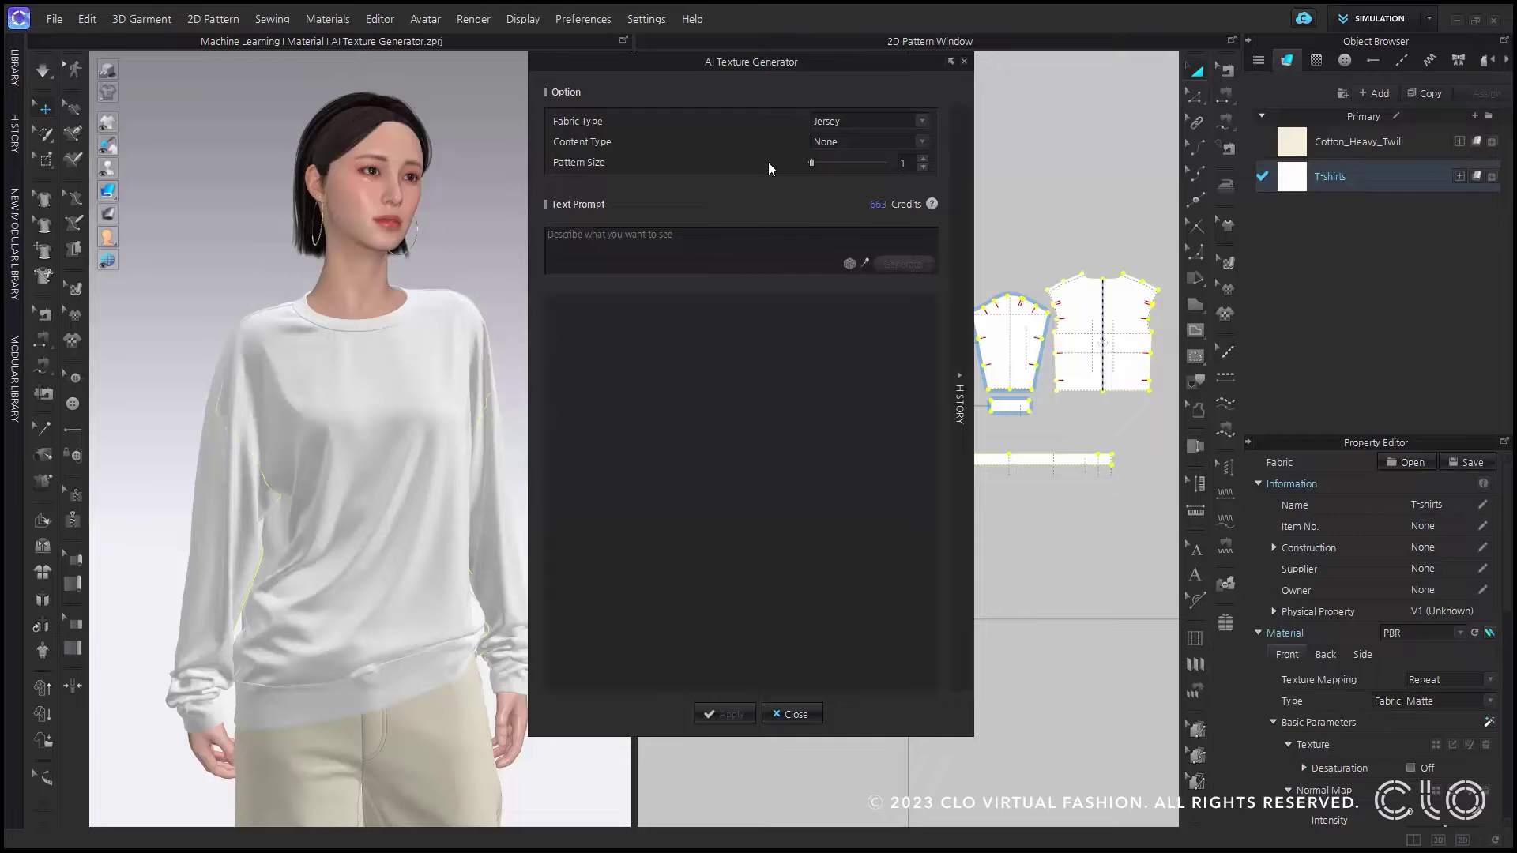
# Generate an AI jersey texture from the prompt "palm tree" and apply it to the T-shirts fabric
pyautogui.write('palm tree')
pyautogui.click(898, 265)
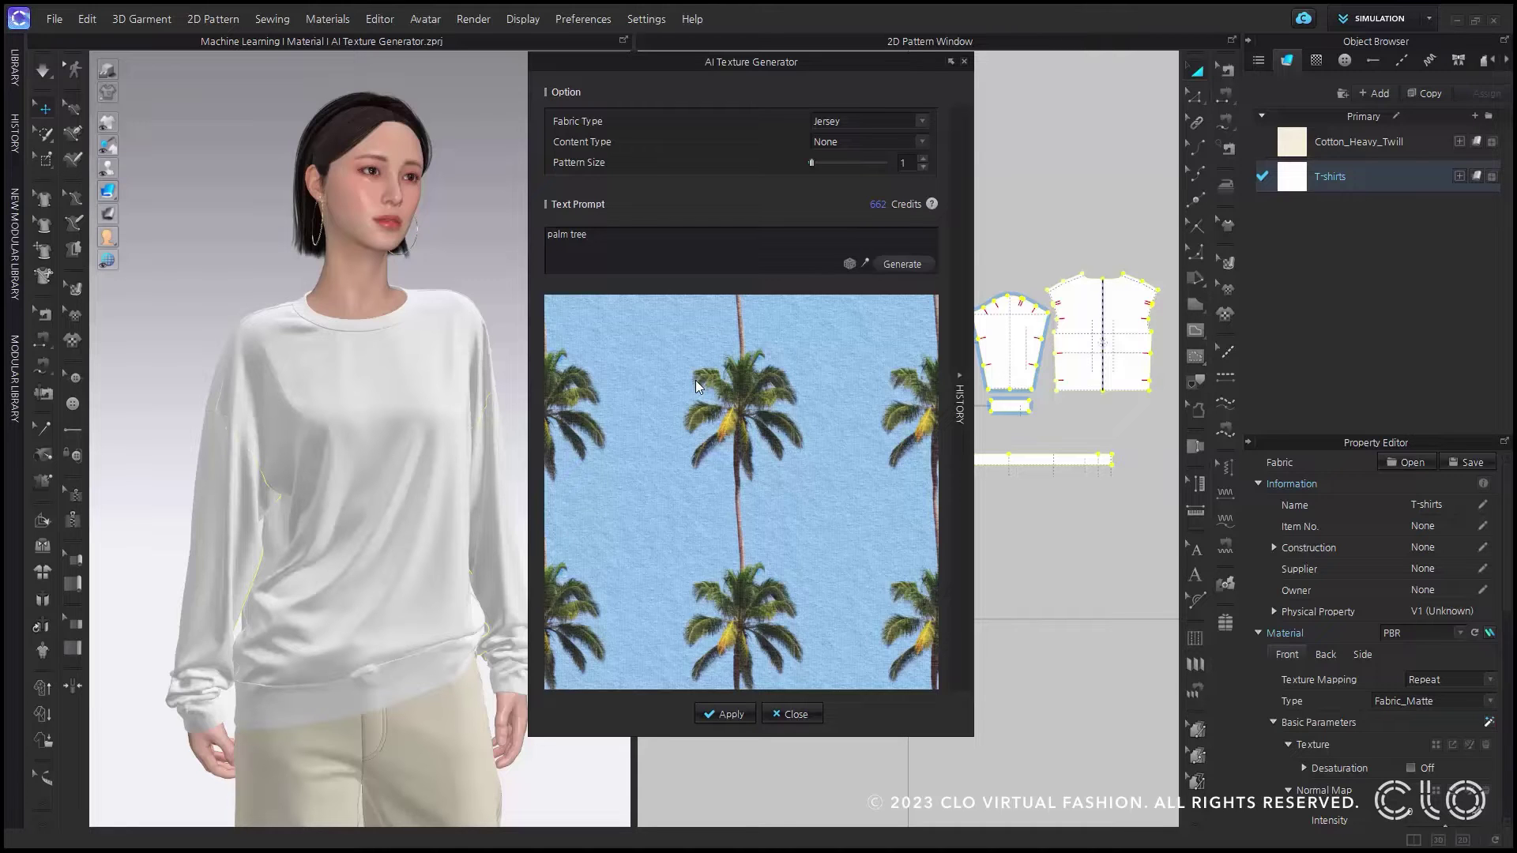
pyautogui.click(732, 721)
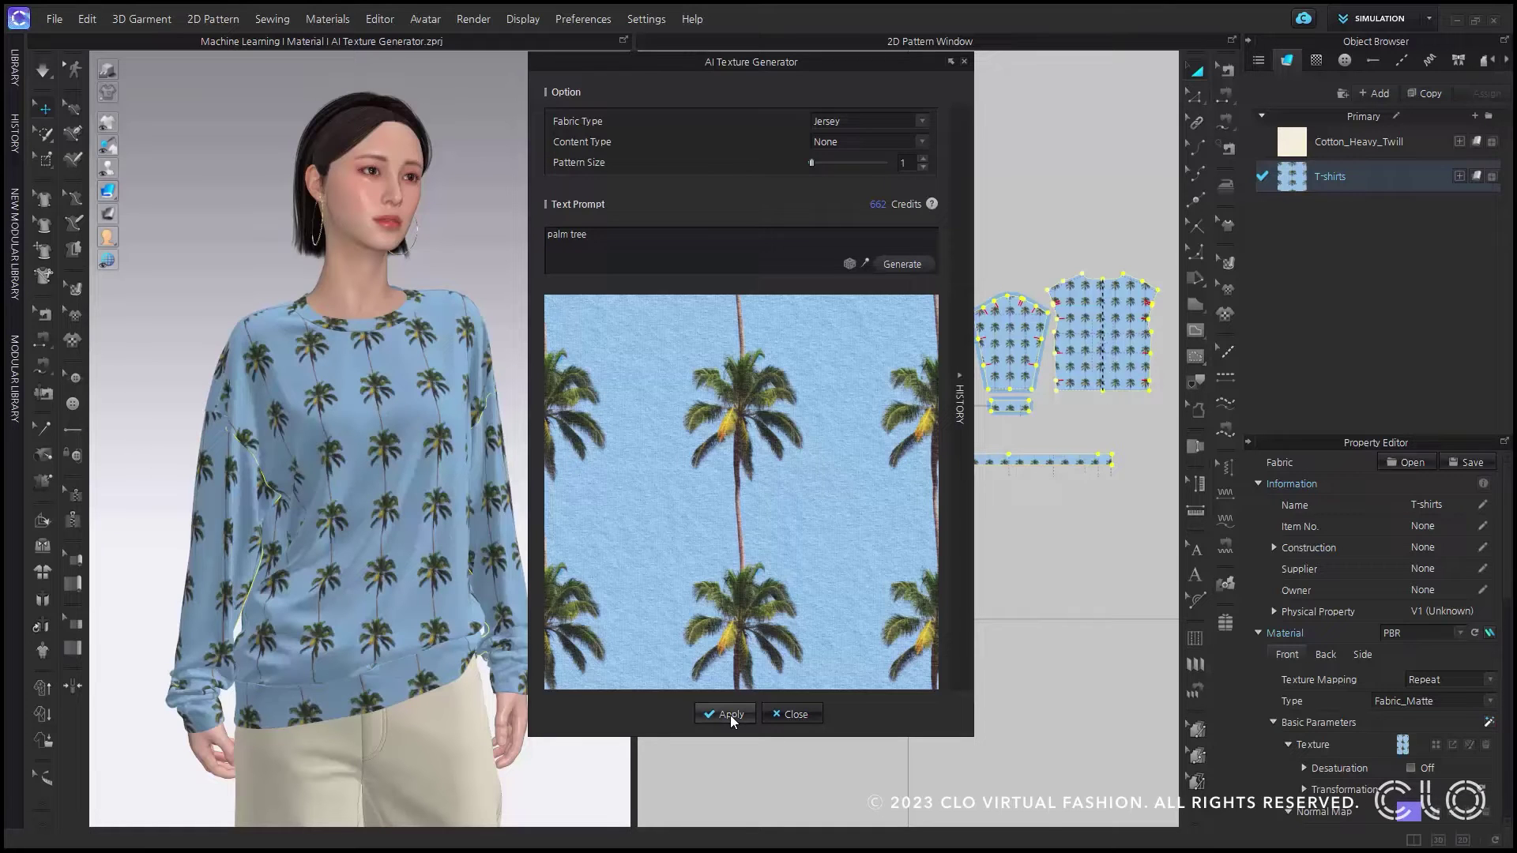
pyautogui.click(1068, 654)
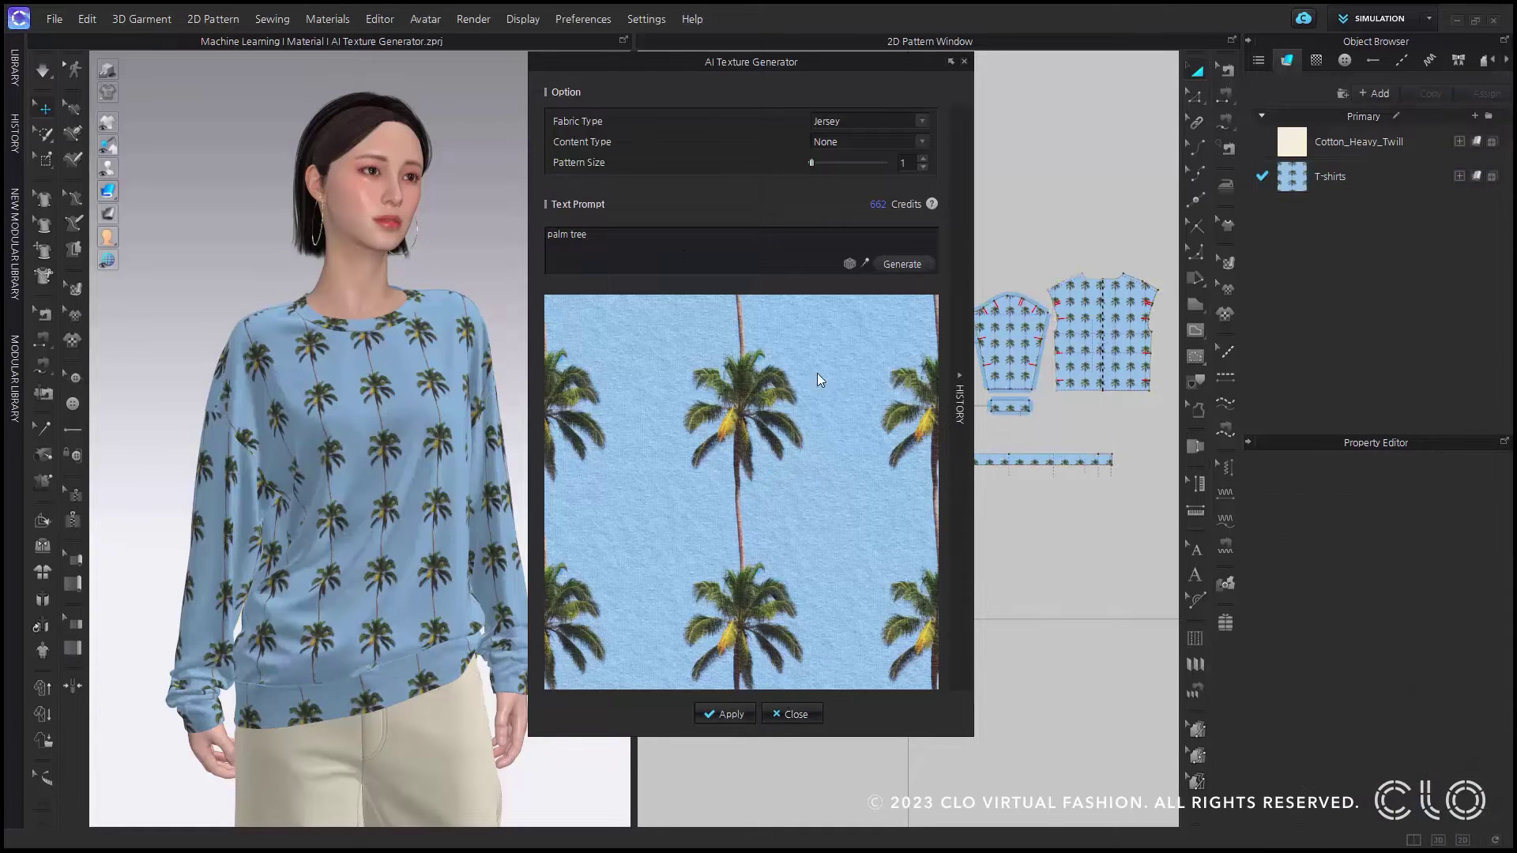
# Extend the prompt to "palm tree, yellow sky" and generate the texture
pyautogui.click(592, 239)
pyautogui.write('yellow sky')
pyautogui.click(908, 267)
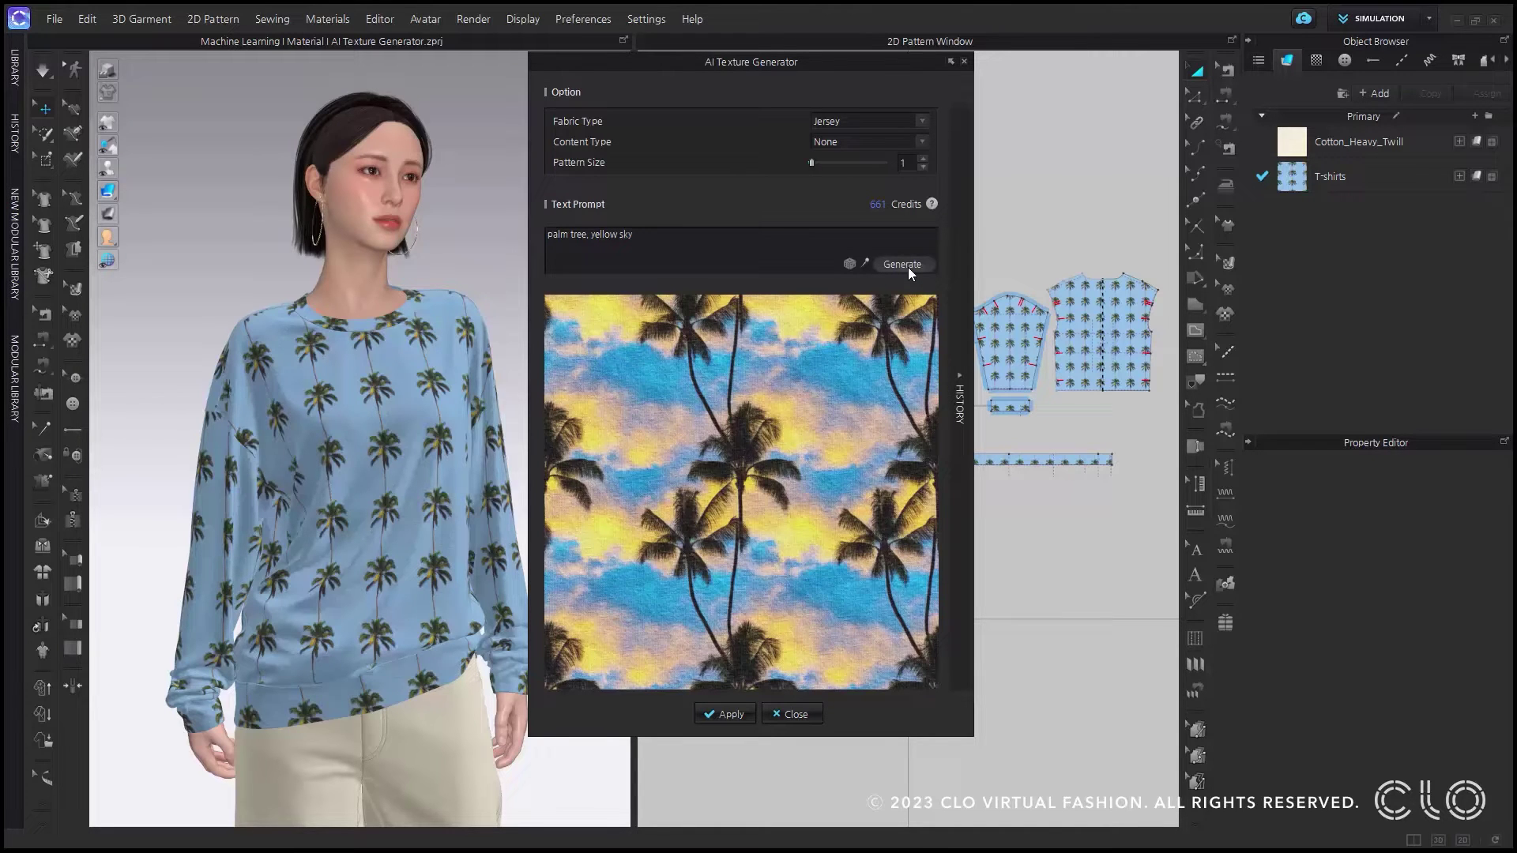
# Emphasize the yellow sky with parentheses, generating textures from "palm tree, (yellow sky)" and "palm tree, ((yellow sky))"
pyautogui.write('(')
pyautogui.click(908, 267)
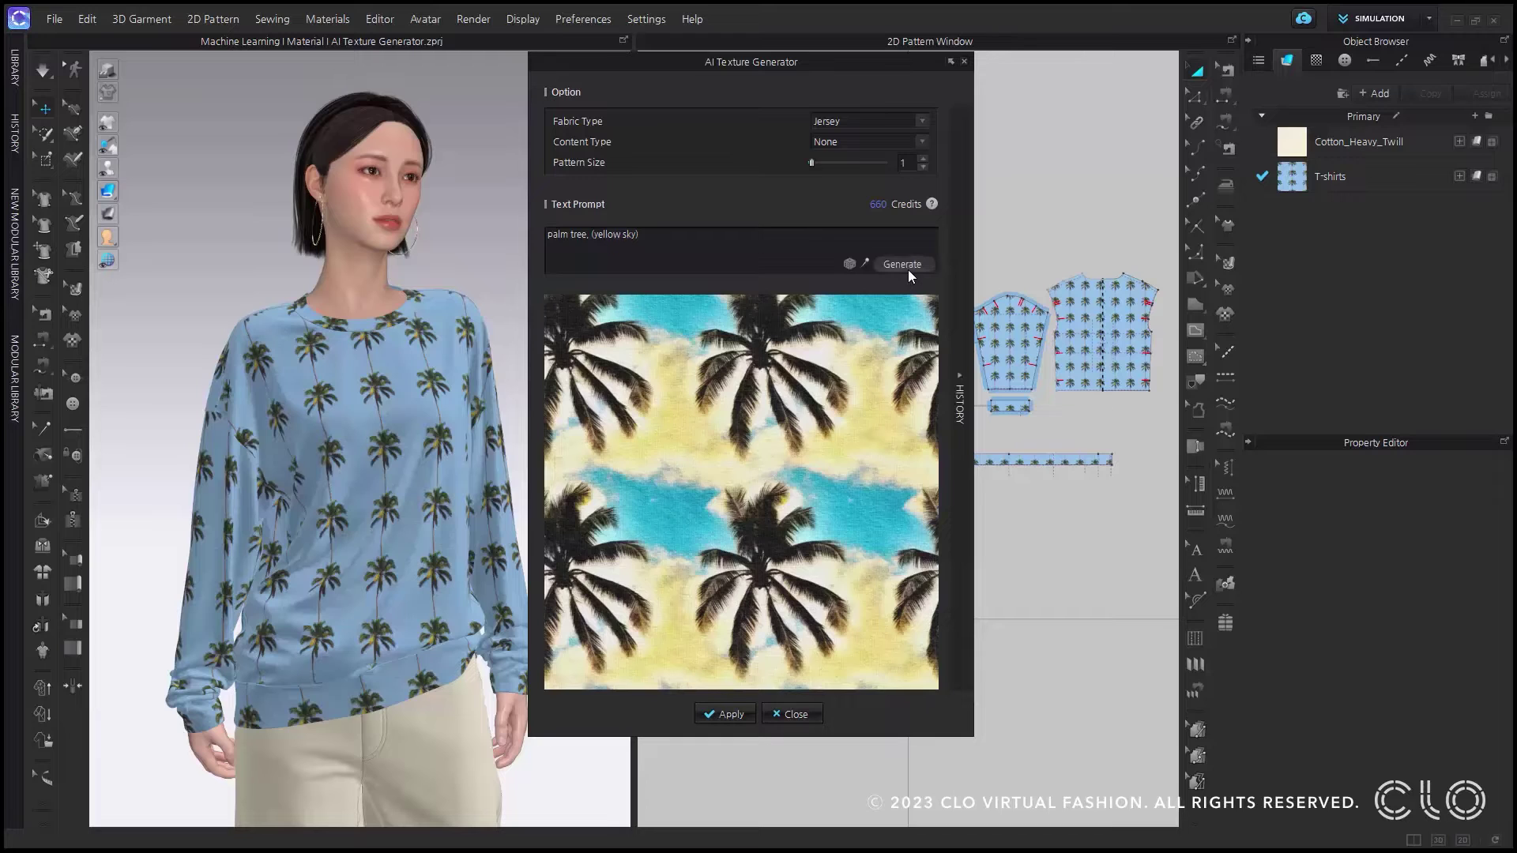
pyautogui.write('(')
pyautogui.press('Return')
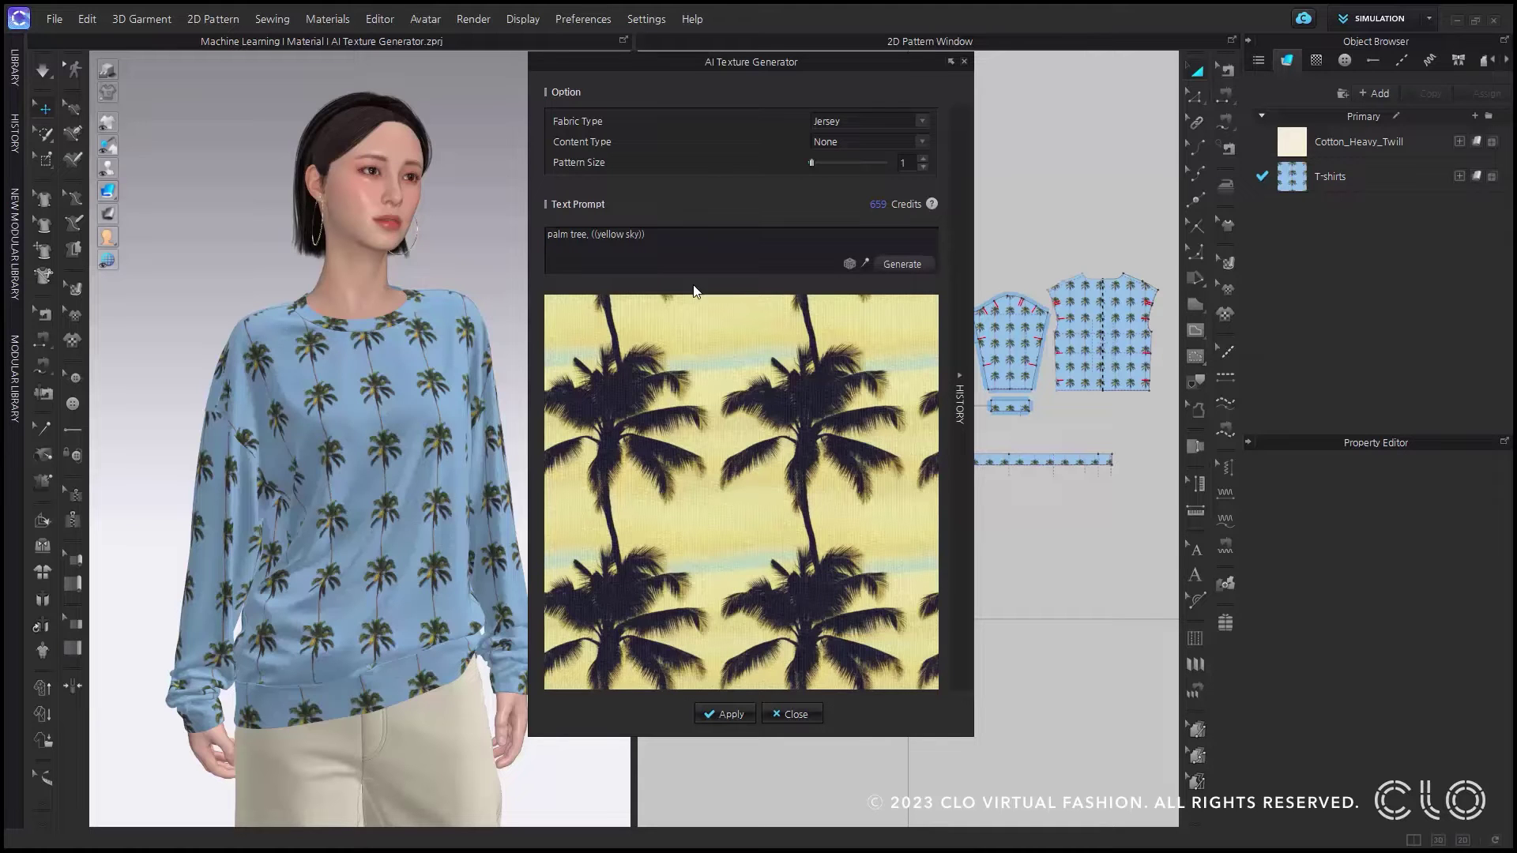
# Show the generation history, preview the yellow sky variants, and apply the "palm tree, yellow sky" texture to the garment
pyautogui.click(961, 383)
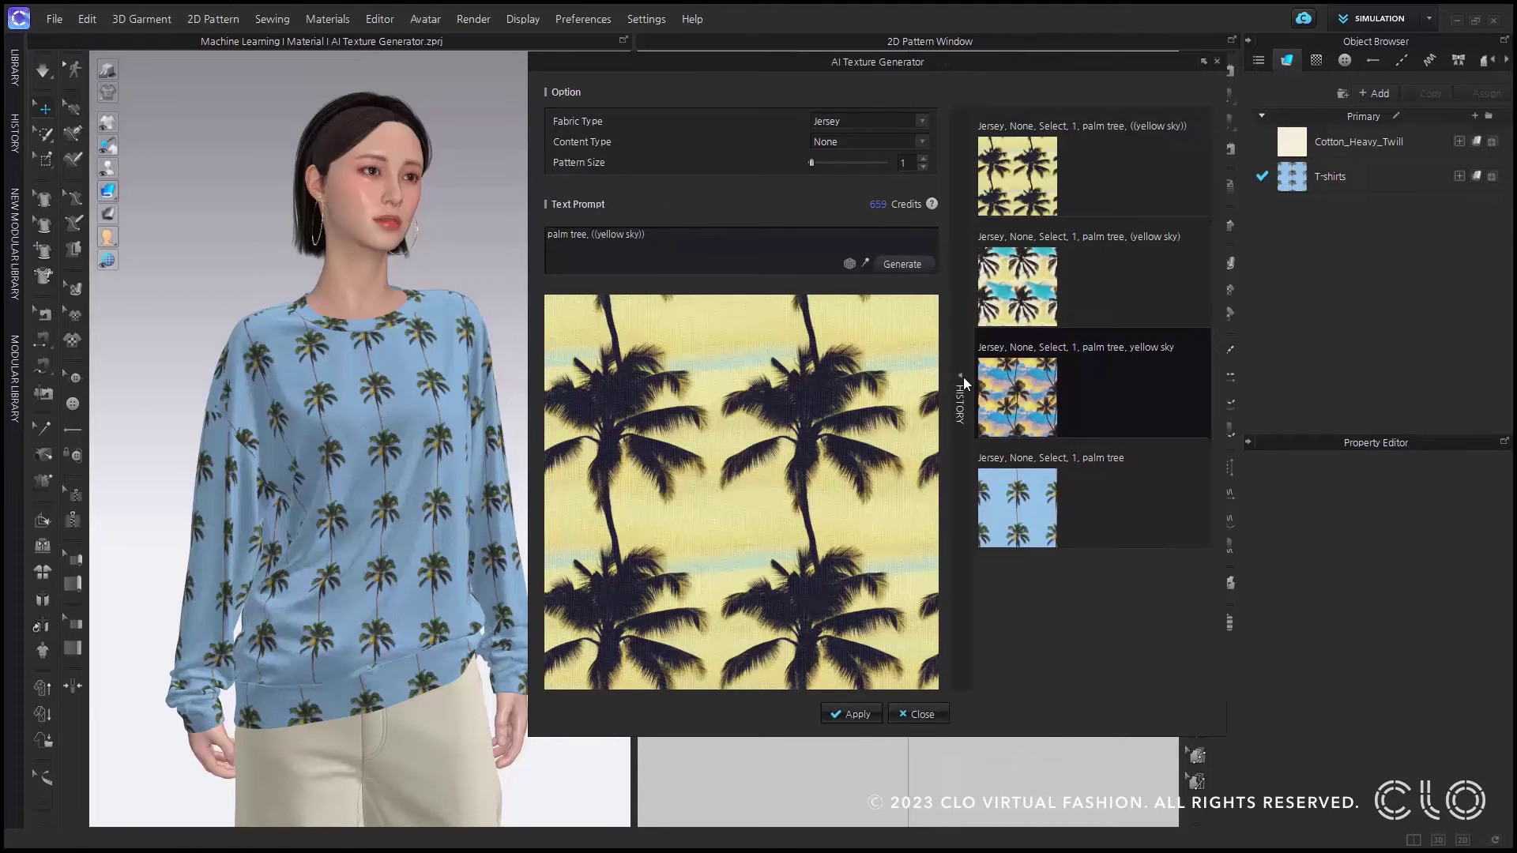
pyautogui.click(1015, 391)
pyautogui.click(1023, 302)
pyautogui.click(1024, 181)
pyautogui.click(1038, 409)
pyautogui.click(841, 714)
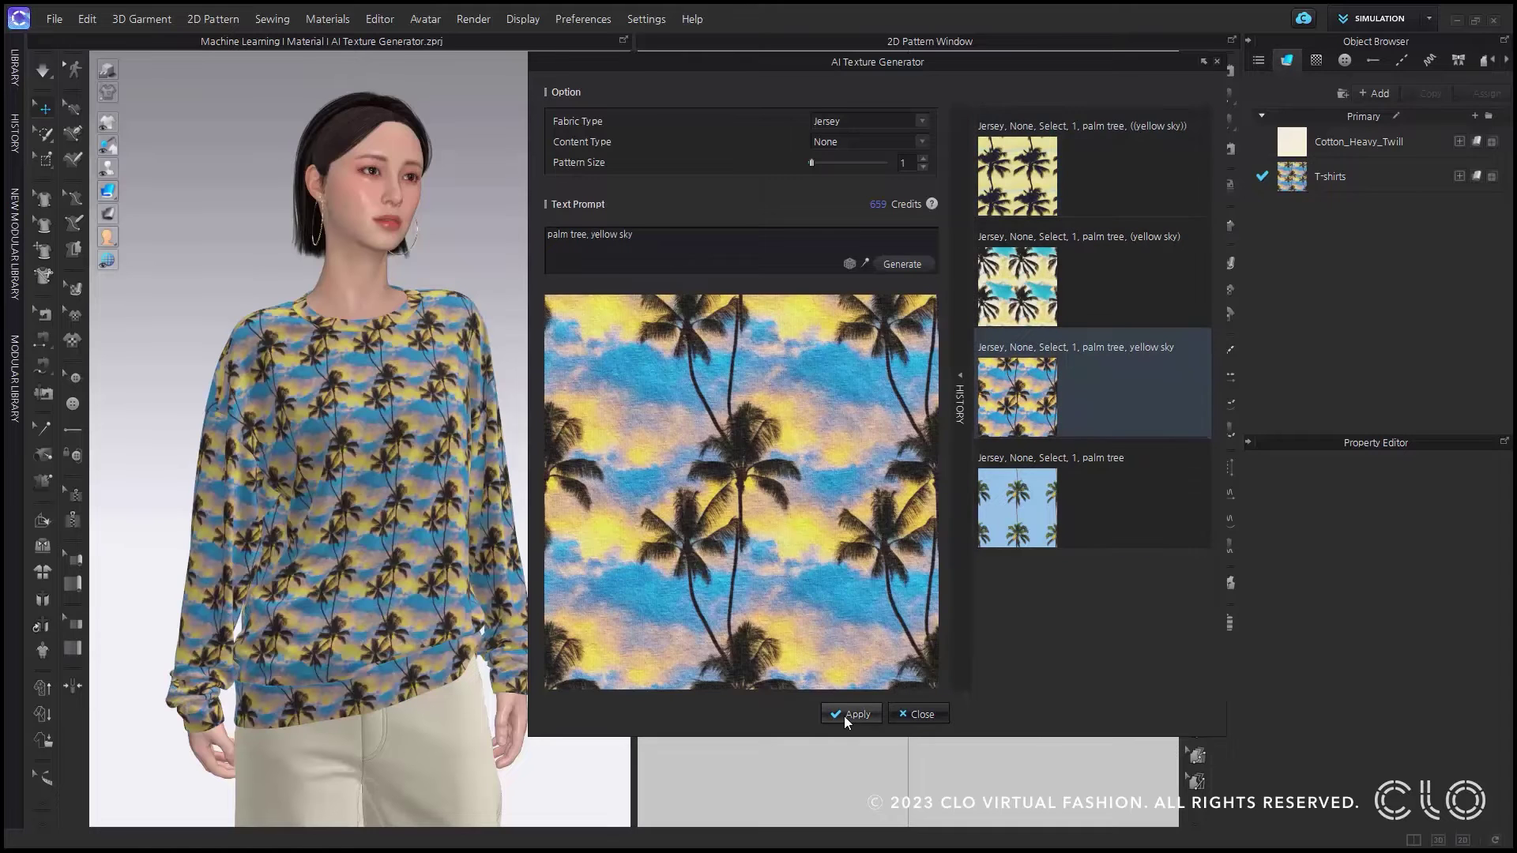
# Apply the "palm tree, (yellow sky)" texture and then the "palm tree, ((yellow sky))" texture from the history to the garment
pyautogui.click(999, 328)
pyautogui.click(846, 715)
pyautogui.click(995, 207)
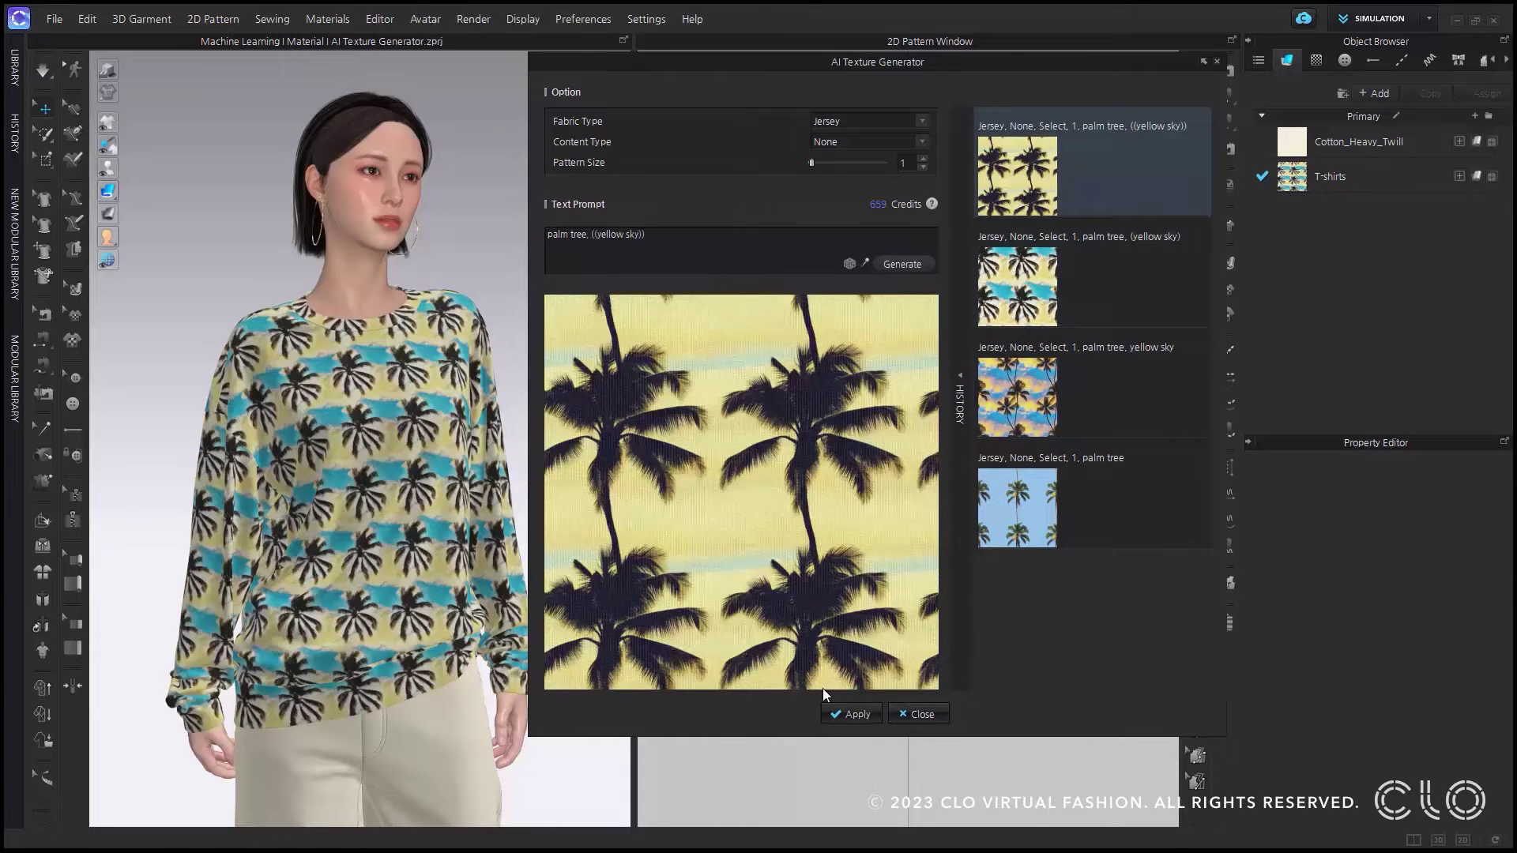
pyautogui.click(839, 713)
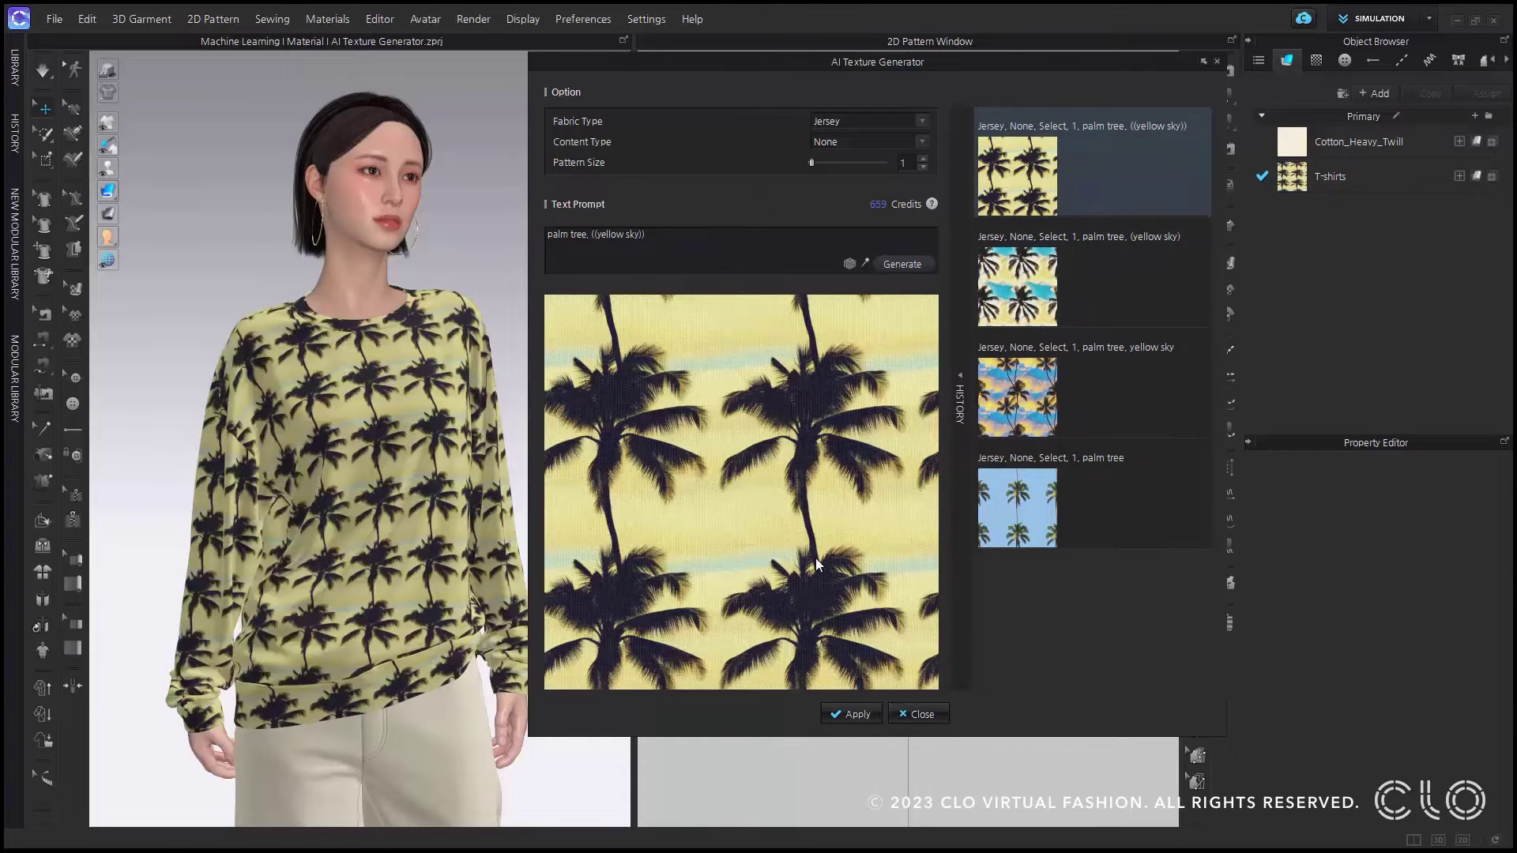
# Cycle the random prompt suggestions to Nature Inspired Croquis with the Croquis style, and generate three textures from it
pyautogui.click(853, 270)
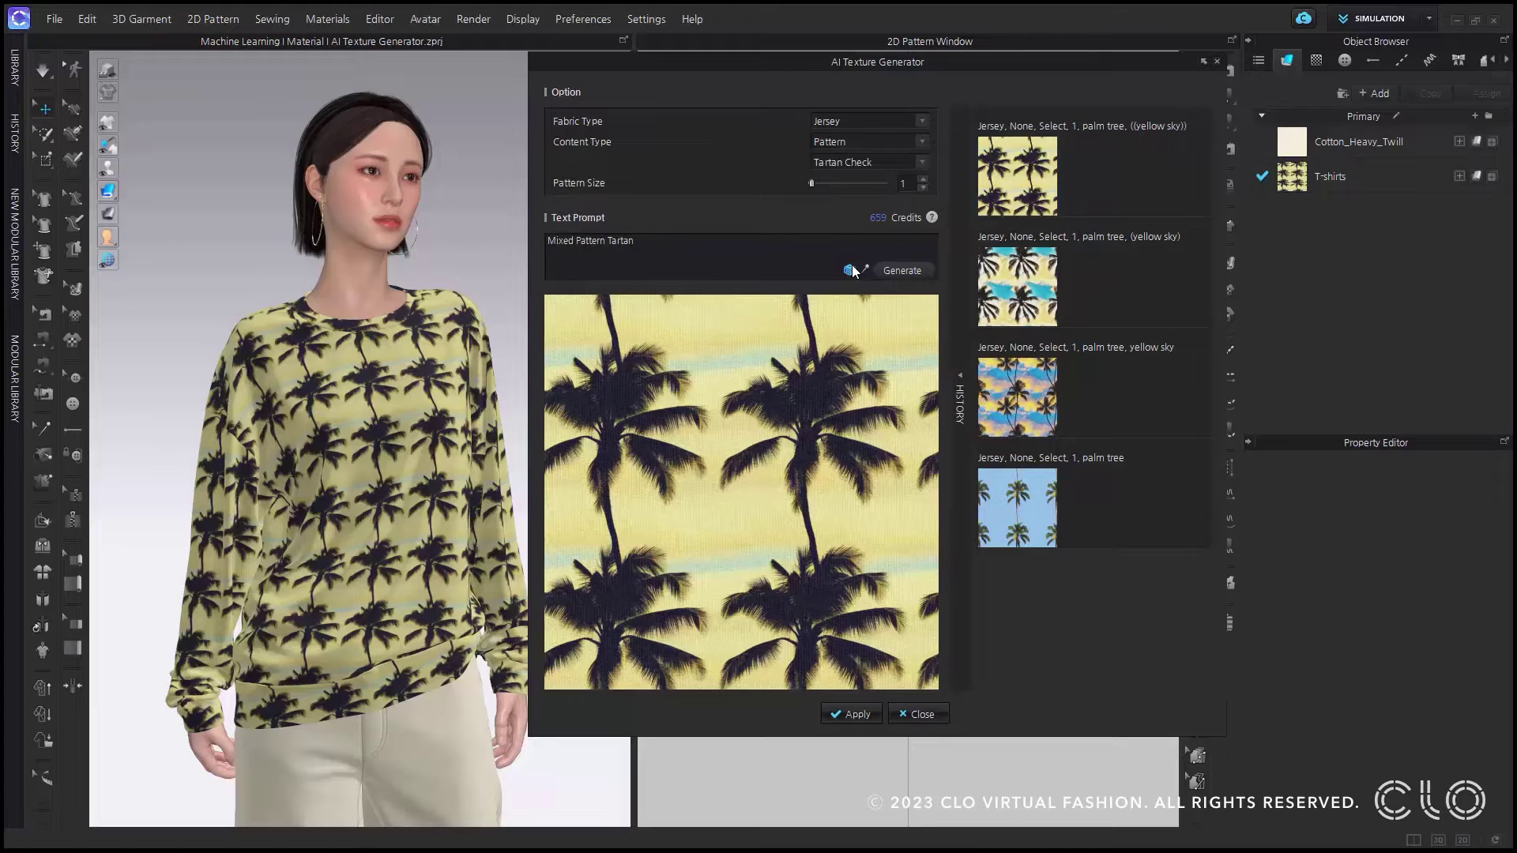
pyautogui.click(852, 270)
pyautogui.click(852, 270)
pyautogui.click(853, 270)
pyautogui.click(914, 270)
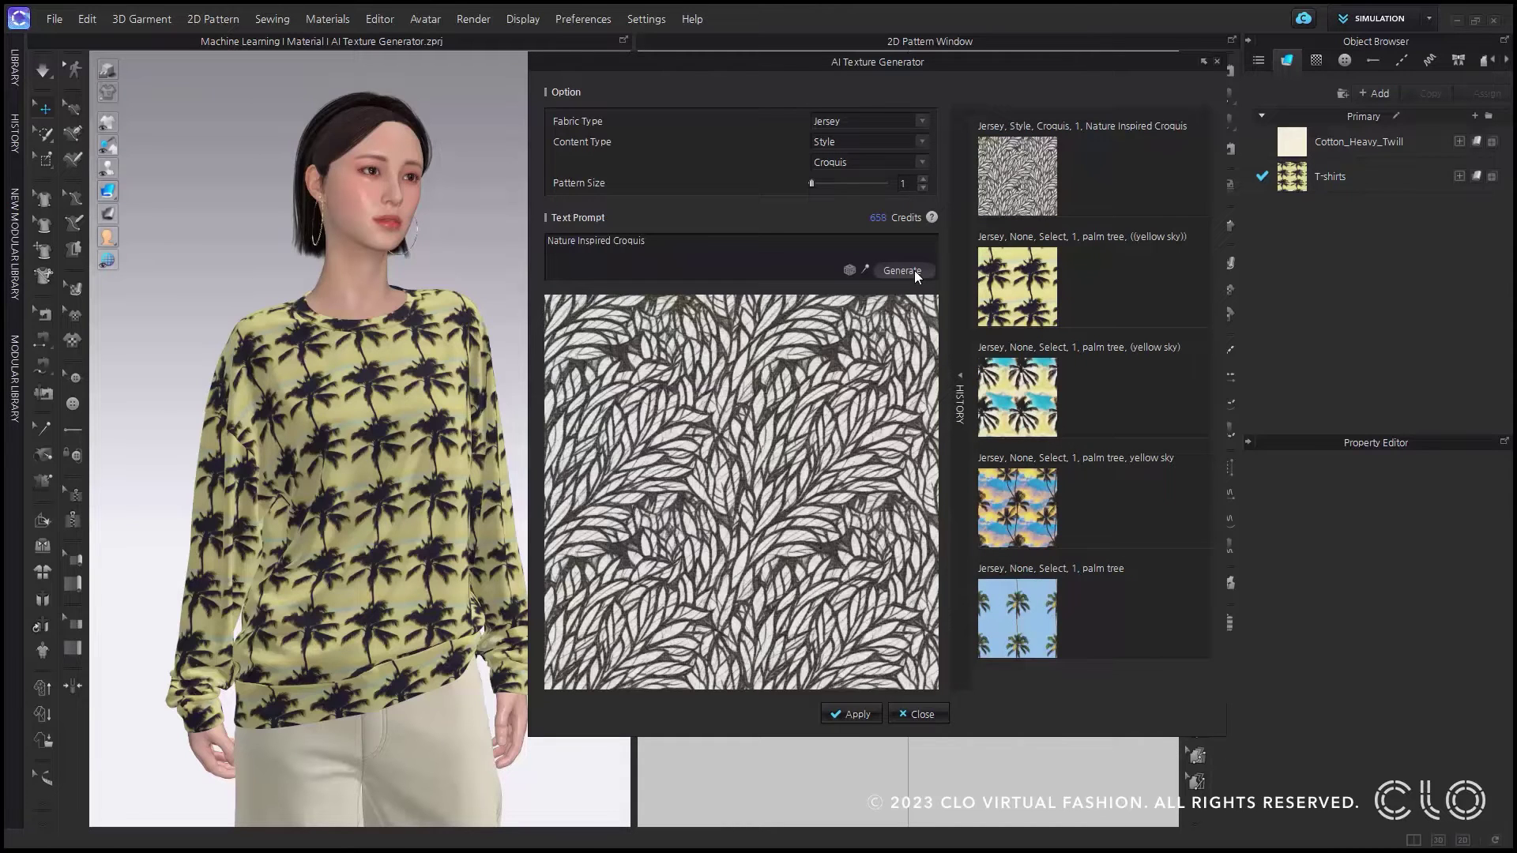
pyautogui.click(913, 270)
pyautogui.click(913, 270)
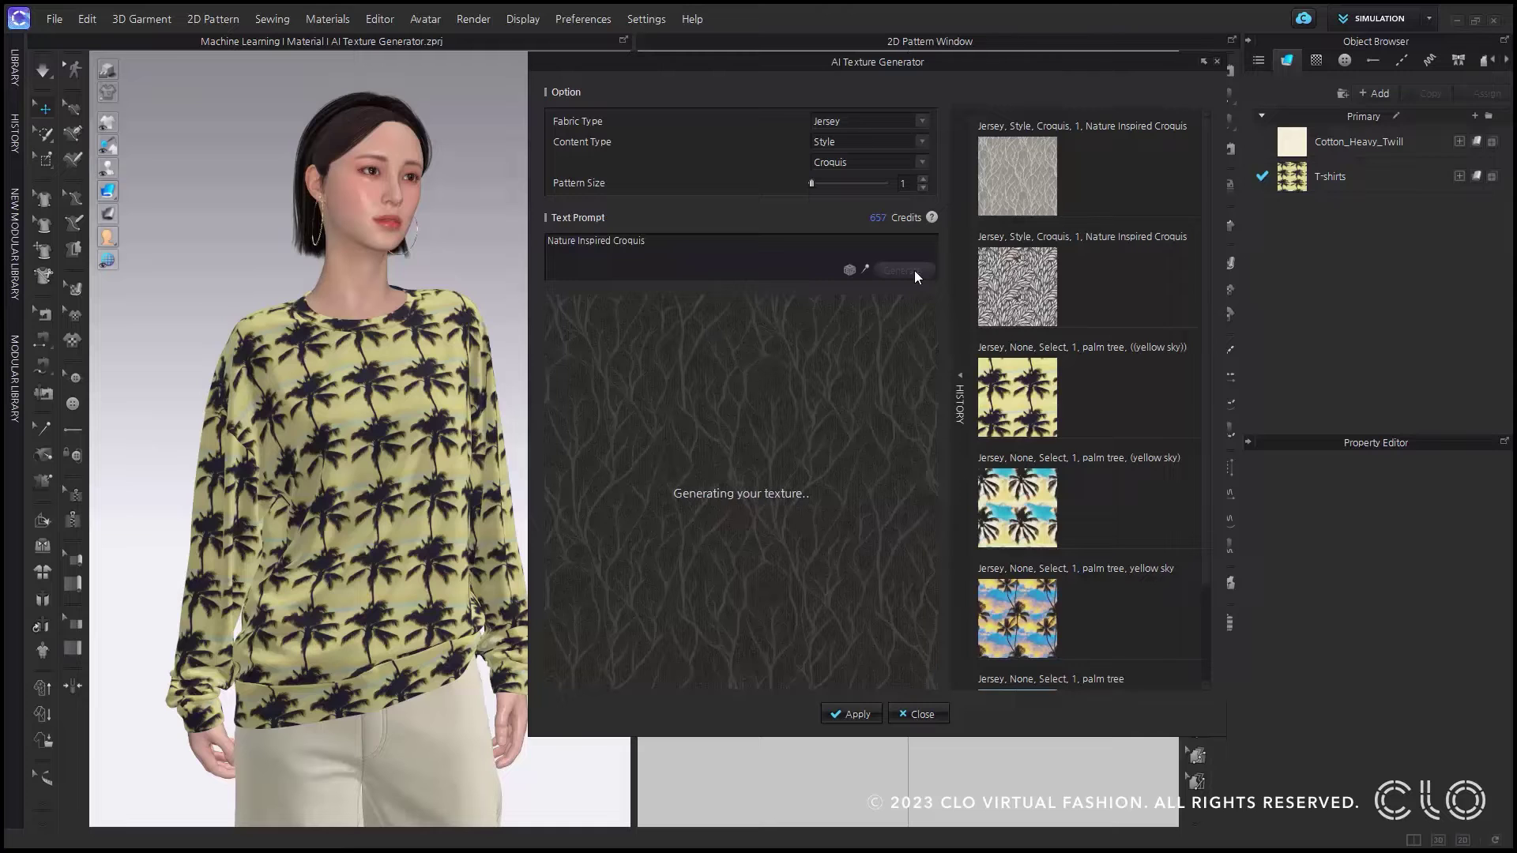
# Generate a variation of the first Nature Inspired Croquis leaf texture, and apply the original and then the variation to the T-shirts fabric
pyautogui.click(989, 386)
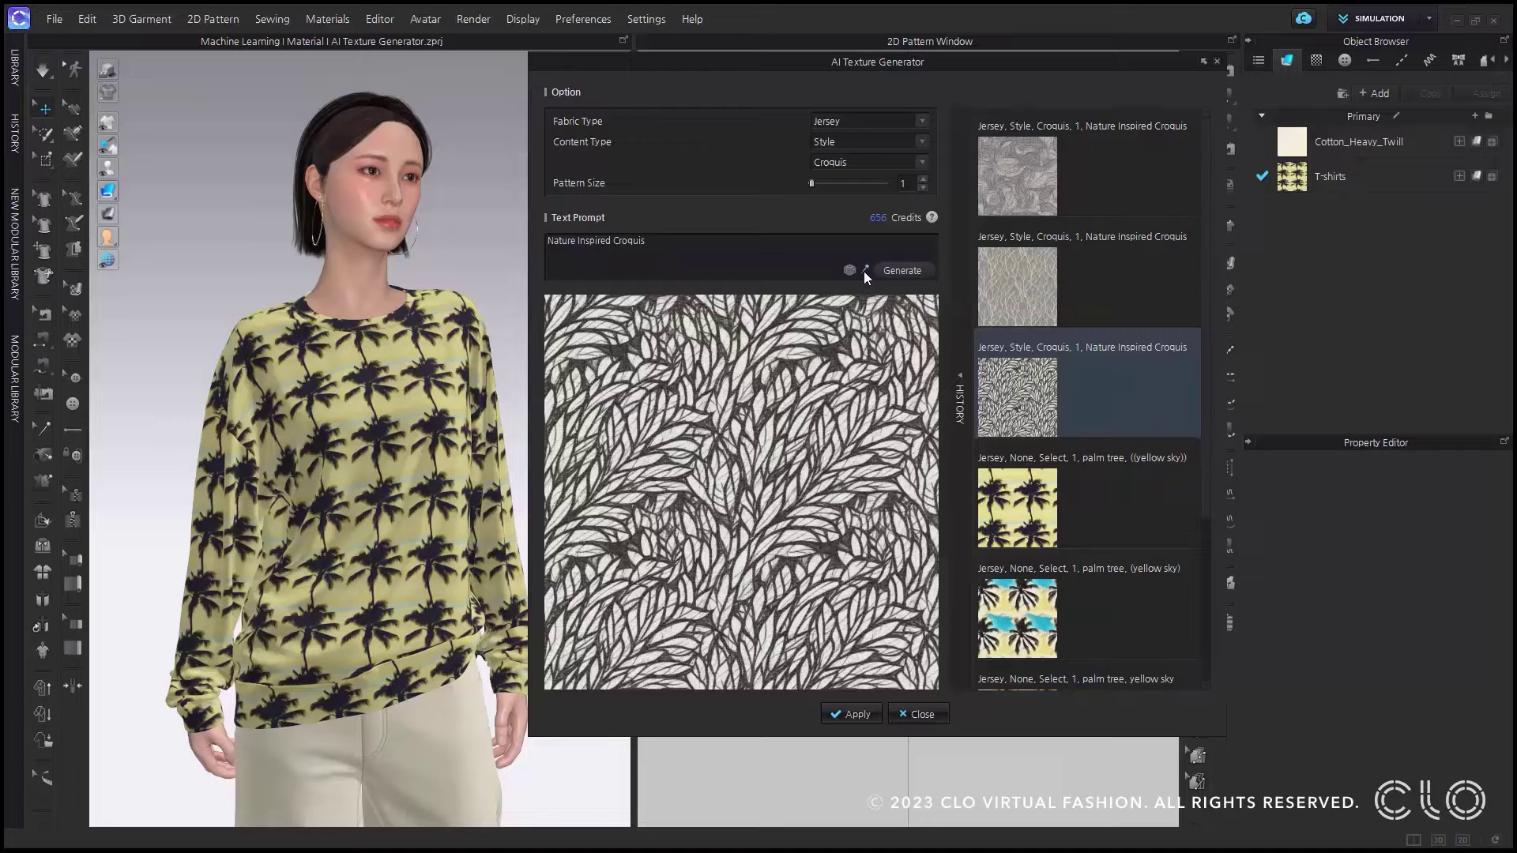
pyautogui.click(899, 273)
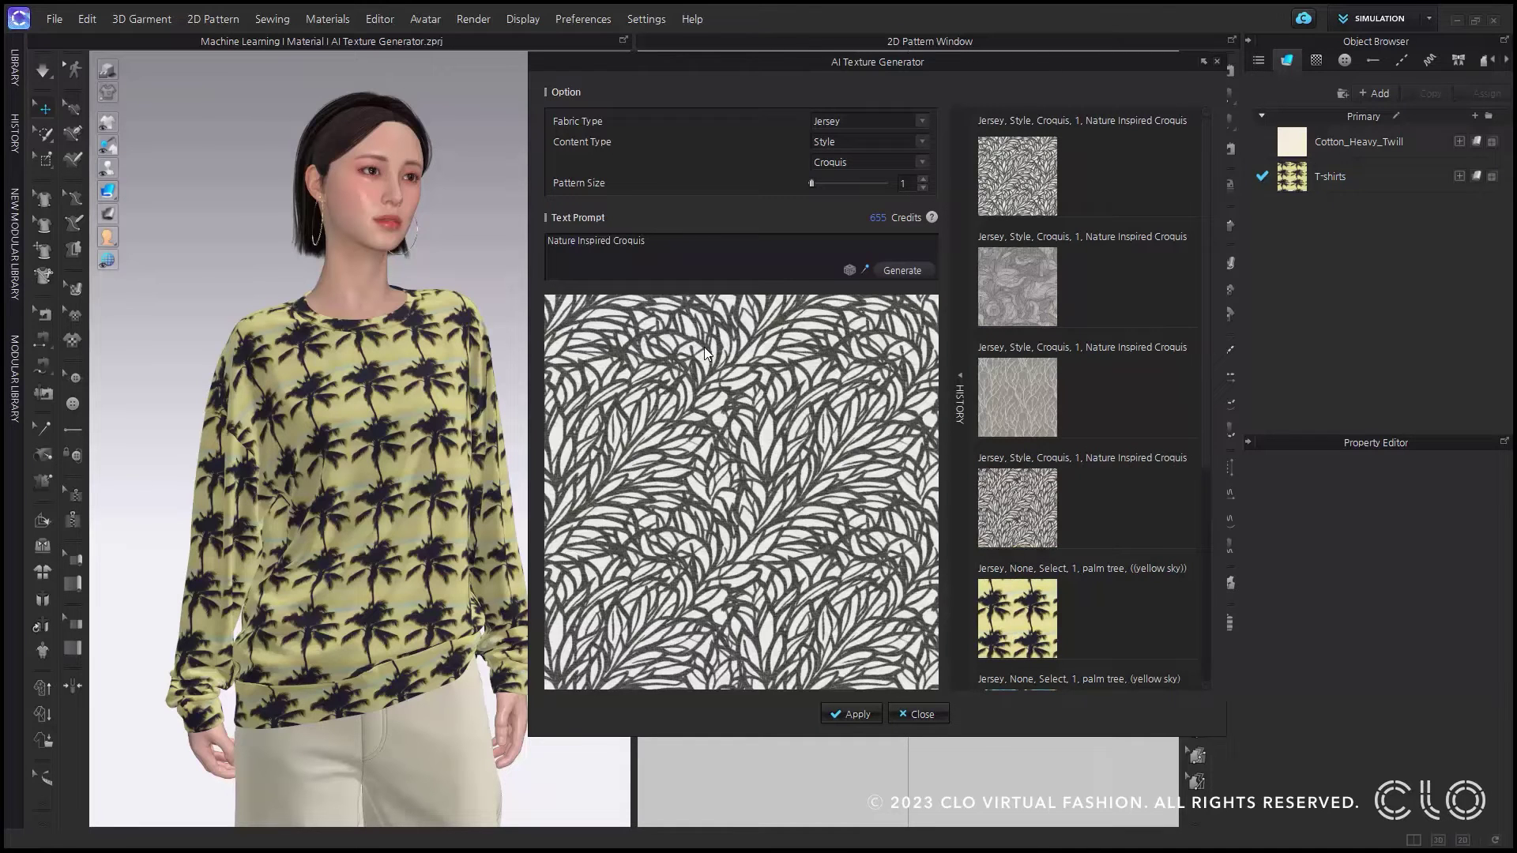
pyautogui.click(1017, 504)
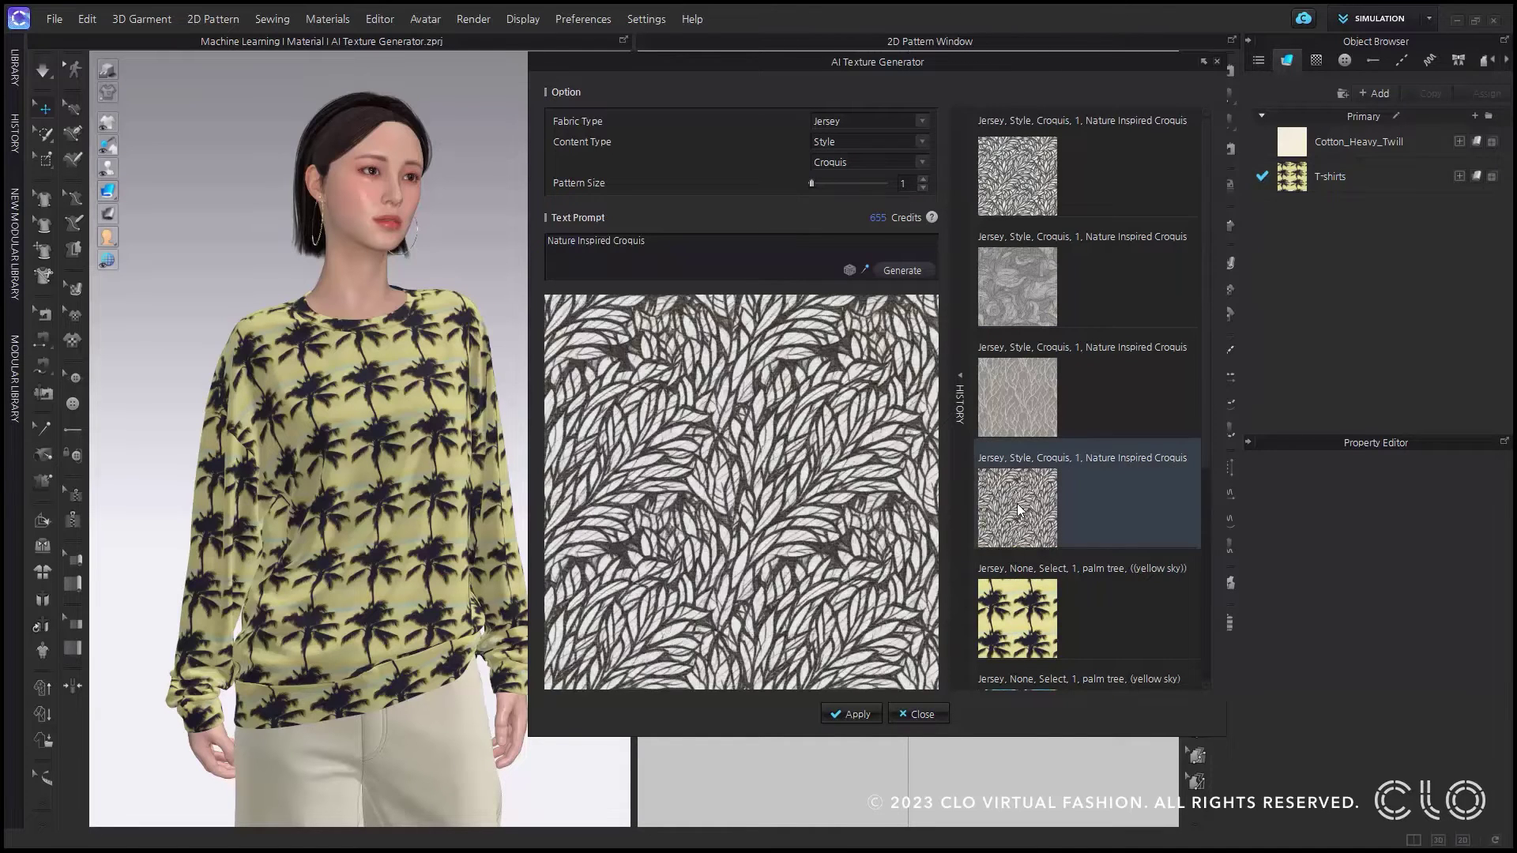
pyautogui.click(855, 714)
pyautogui.click(1030, 183)
pyautogui.click(868, 713)
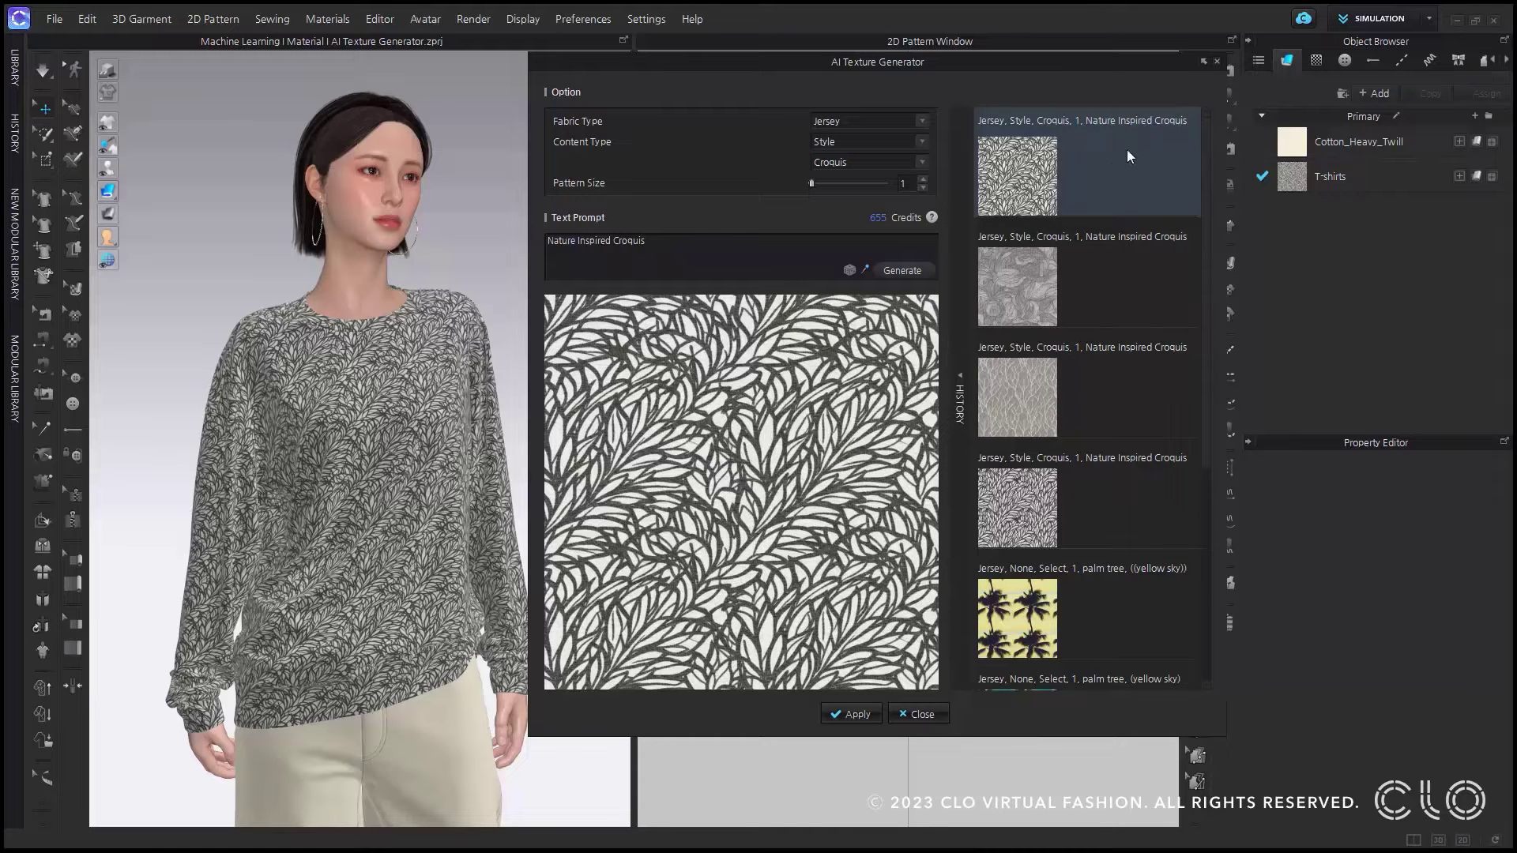
pyautogui.click(1204, 62)
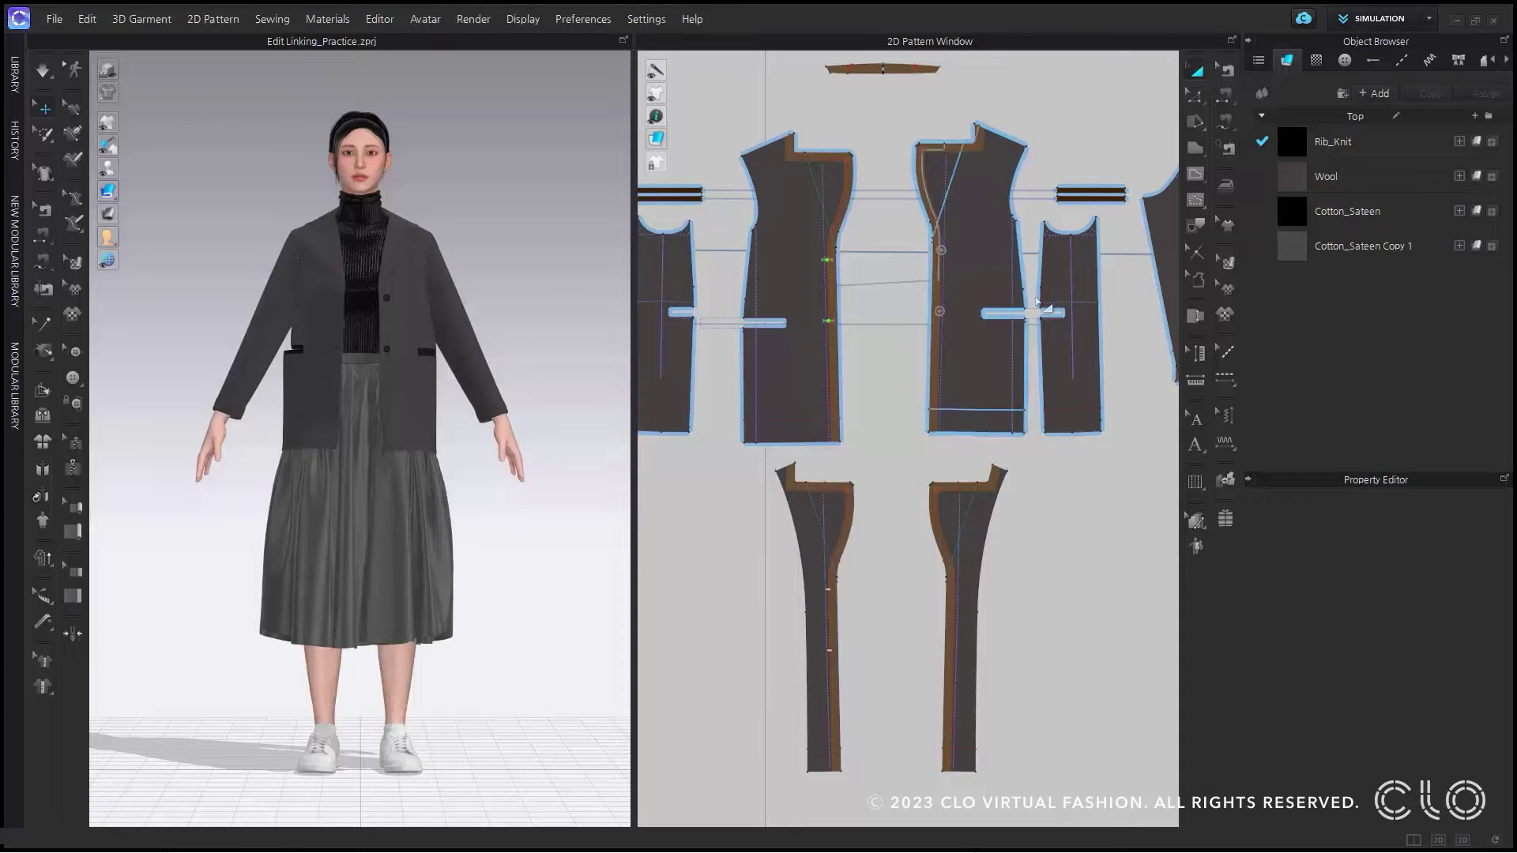
# Link the shoulder line of the jacket's left-hand facing pattern to the matching shoulder line of the front panel above it
pyautogui.click(1196, 96)
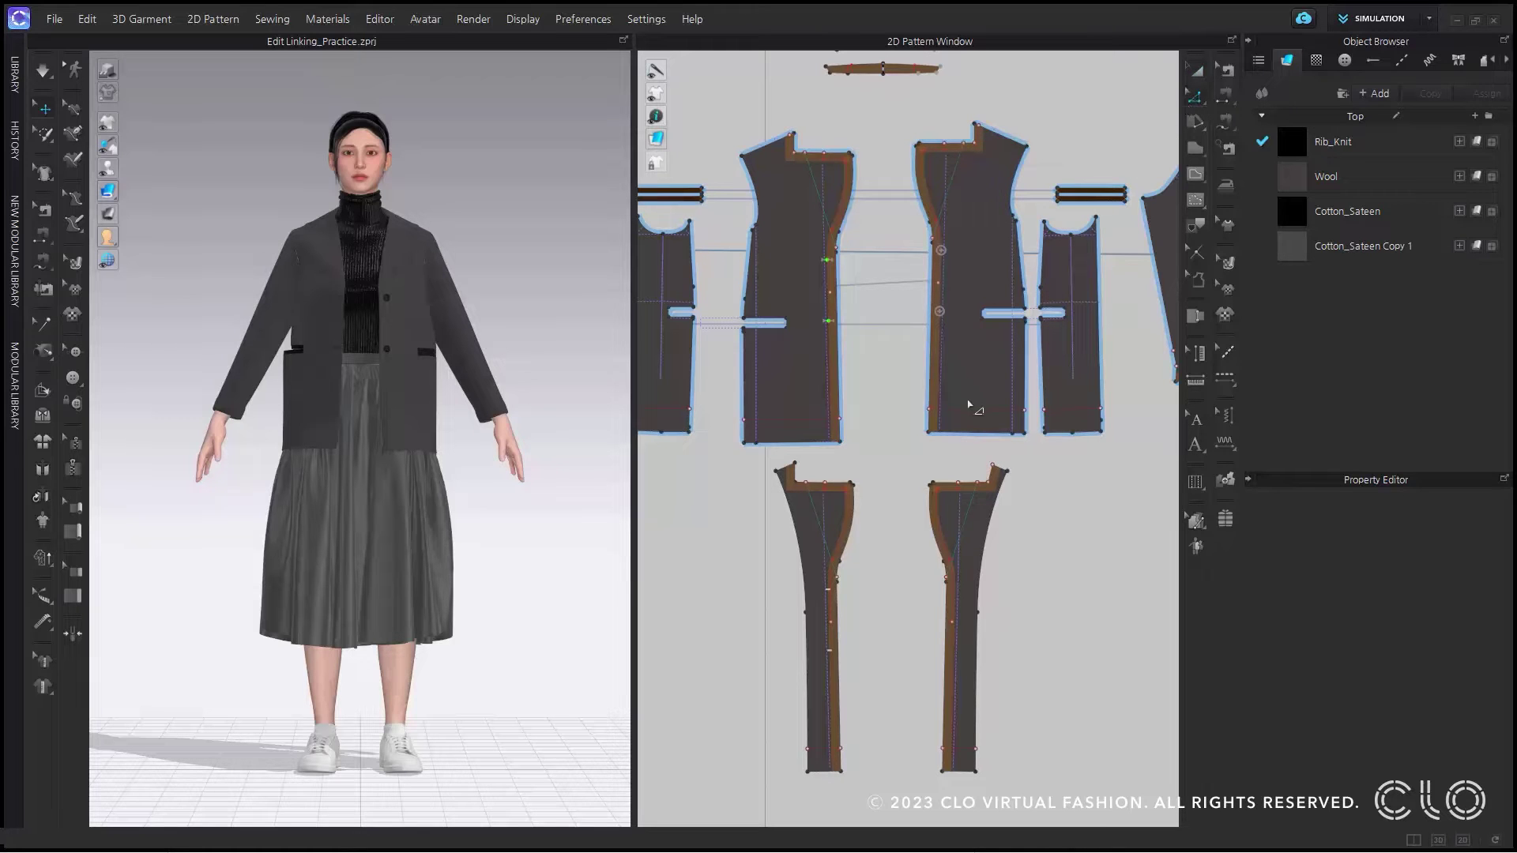
pyautogui.click(780, 473)
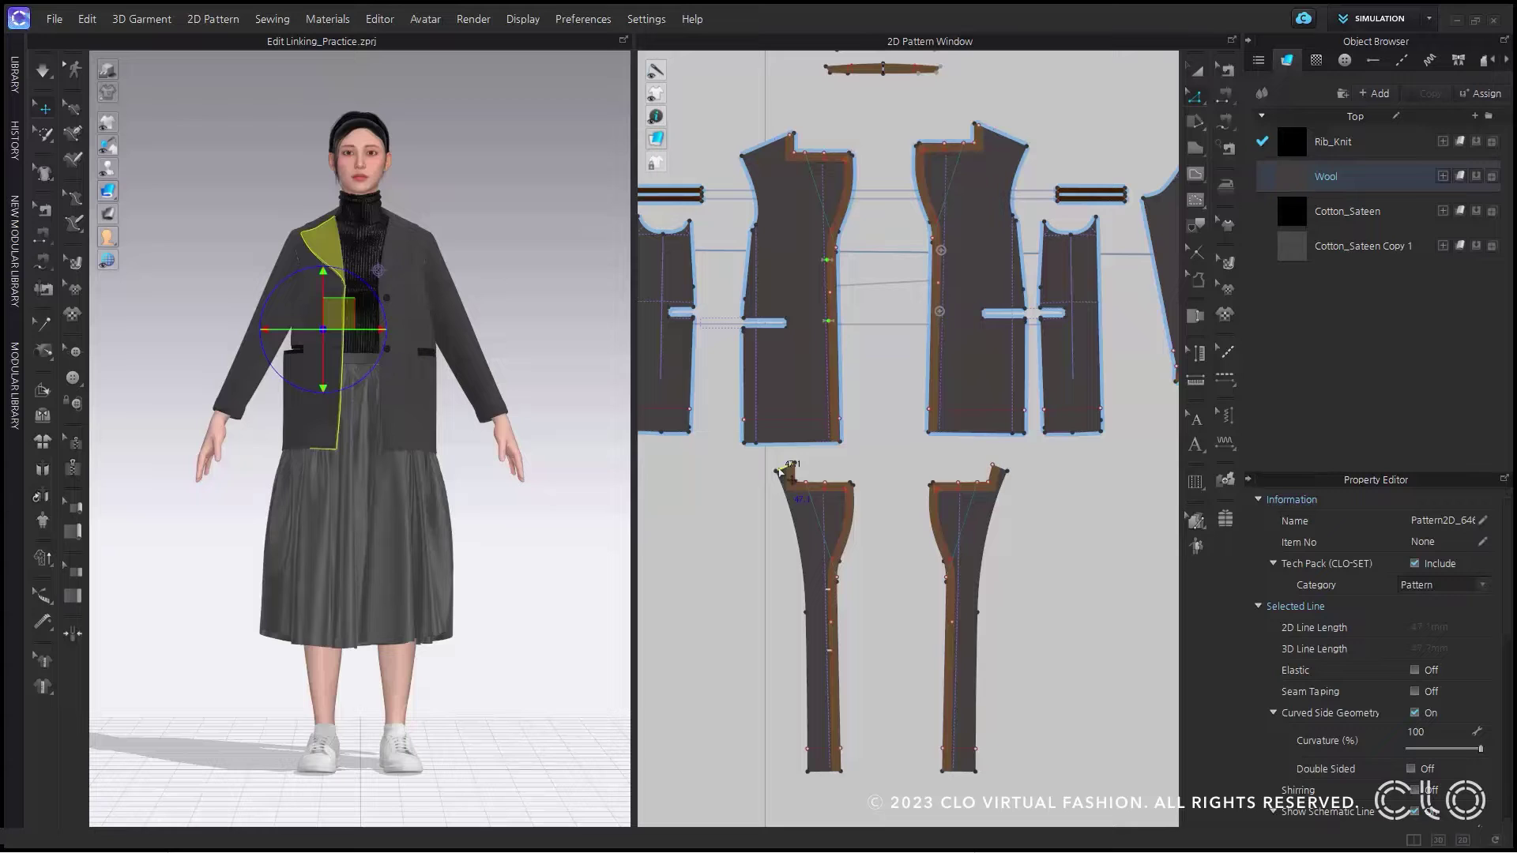
pyautogui.rightClick(781, 472)
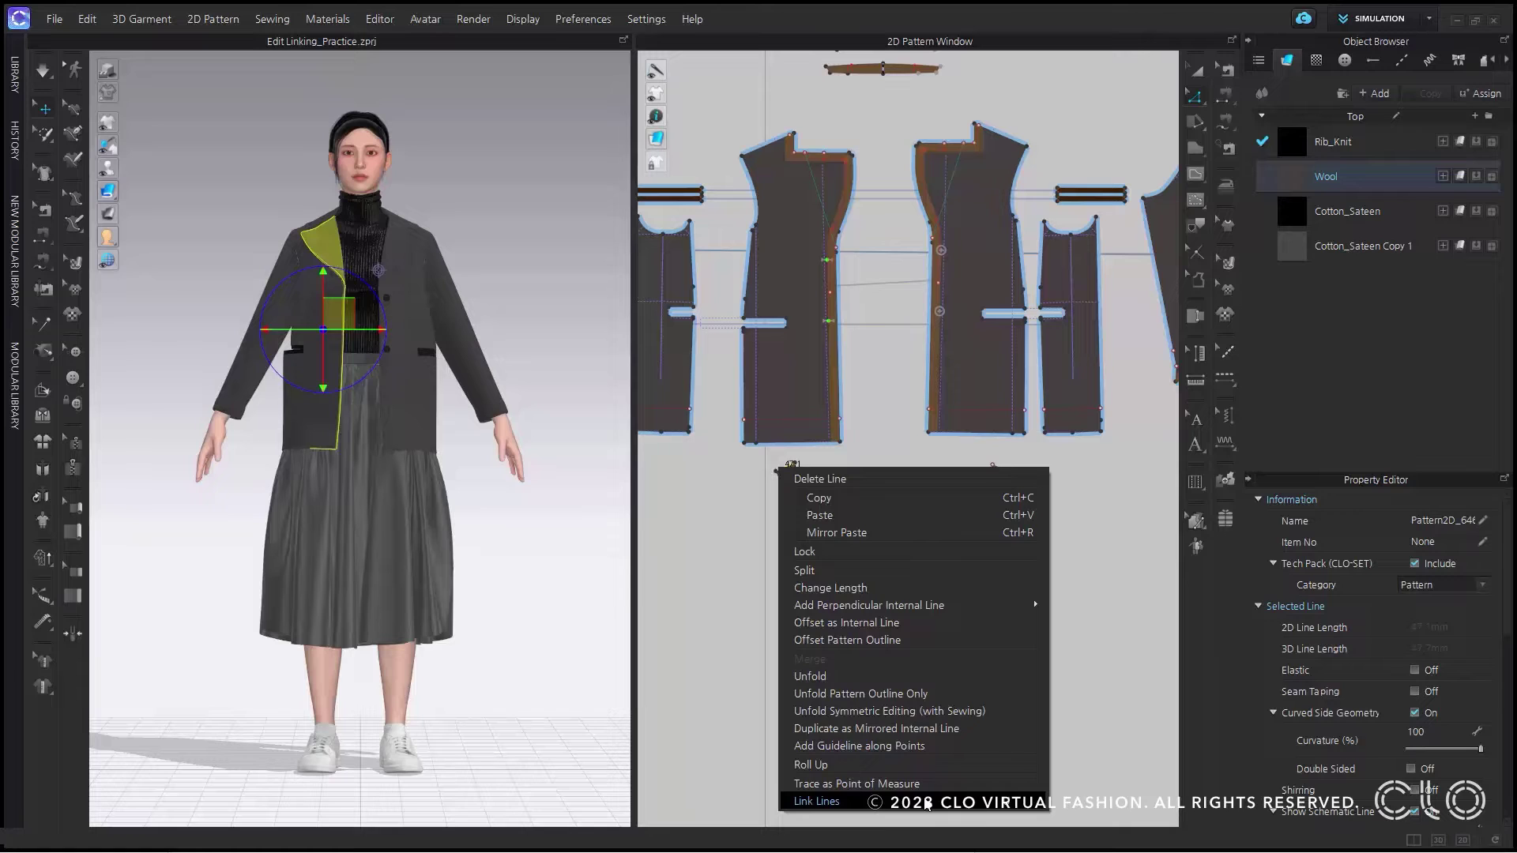
pyautogui.click(816, 801)
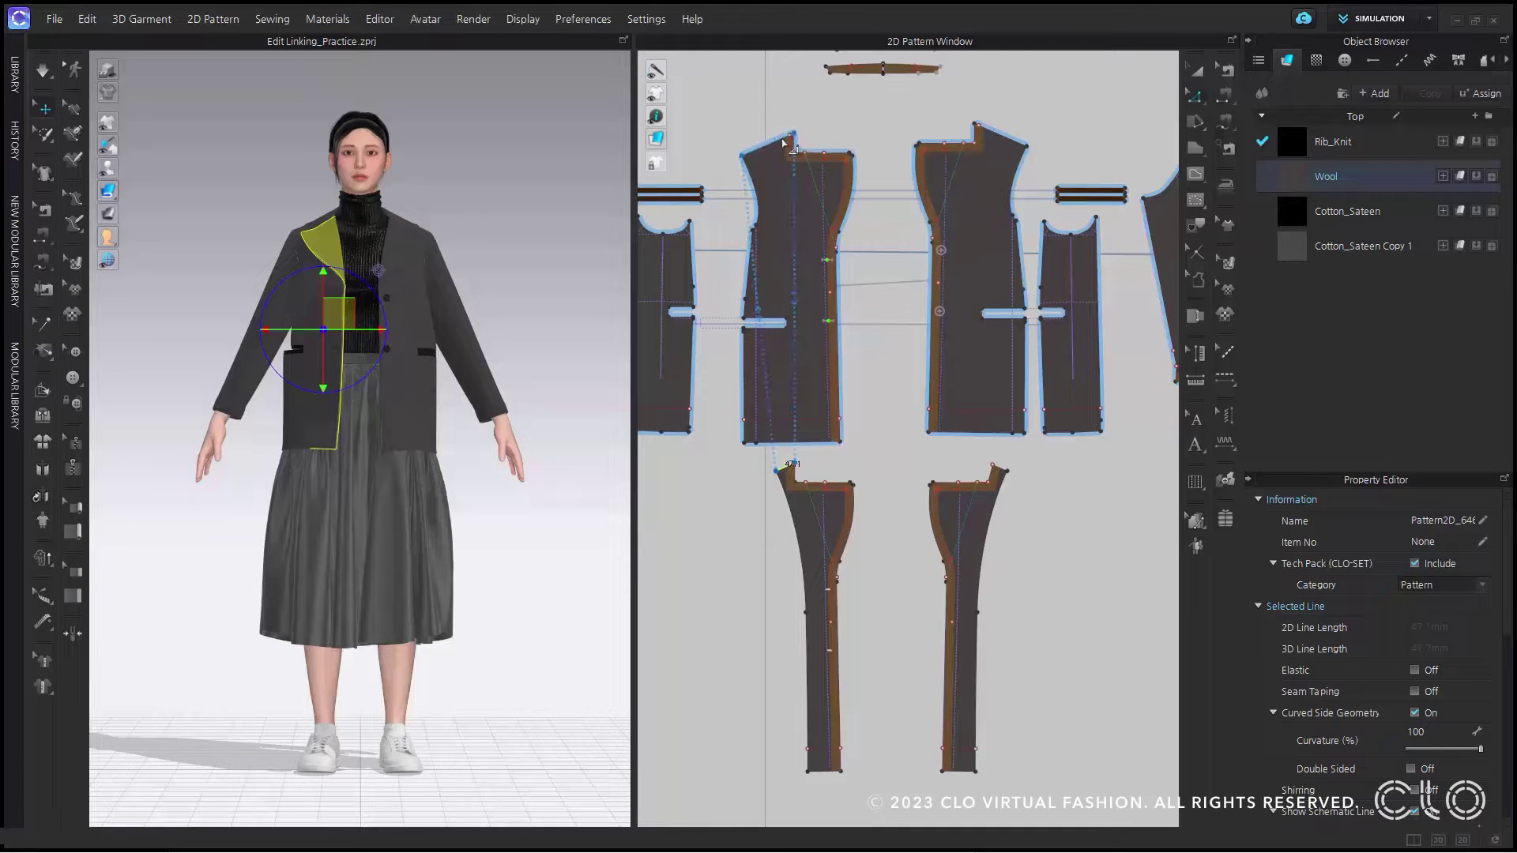
pyautogui.click(735, 132)
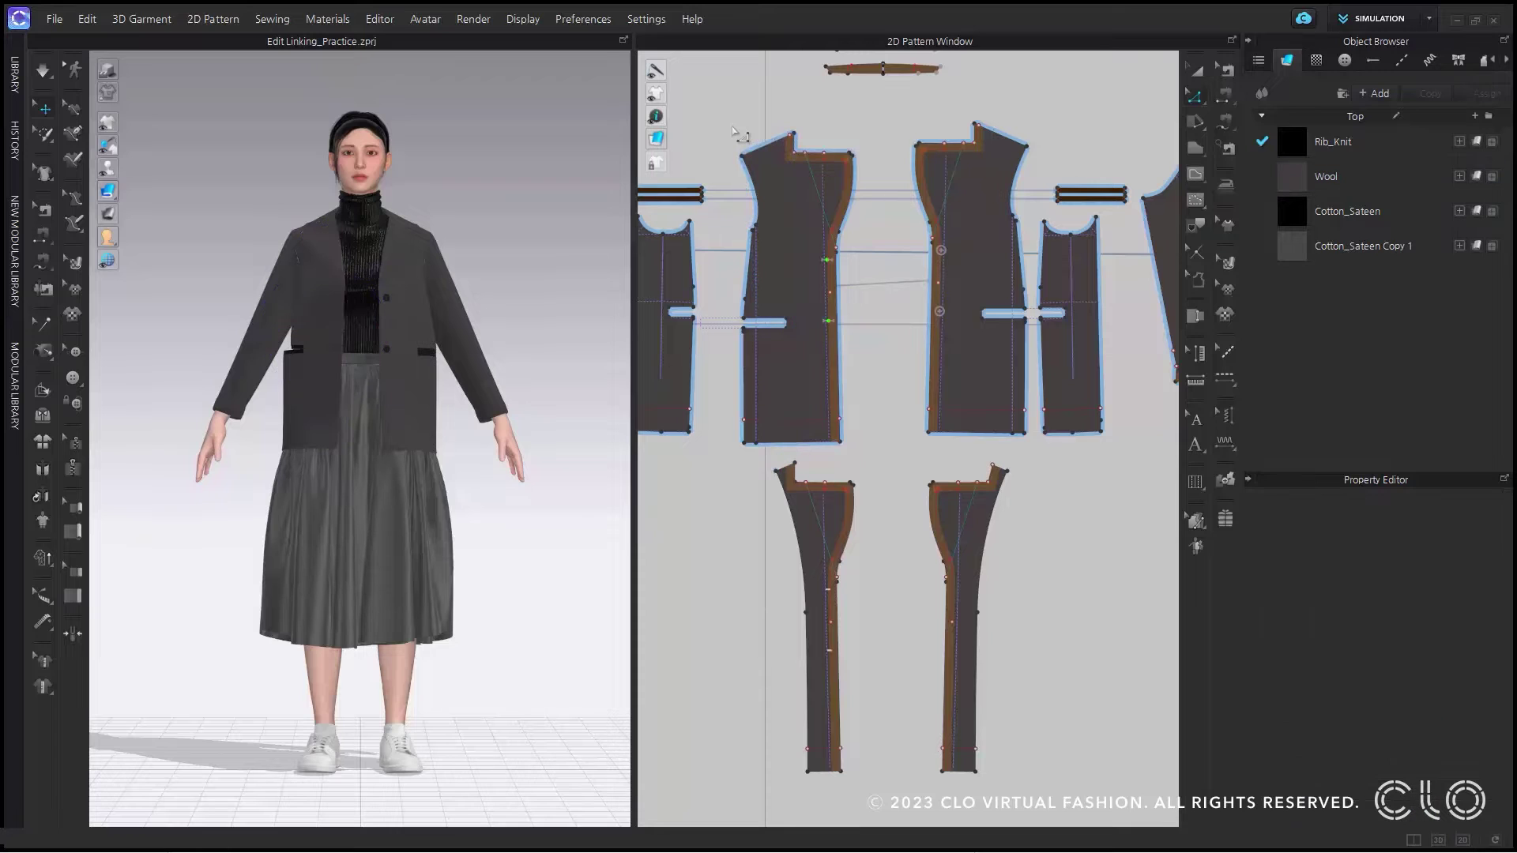
# Try moving the outer shoulder point of the linked front panel inward along the shoulder line, and undo the move
pyautogui.click(769, 150)
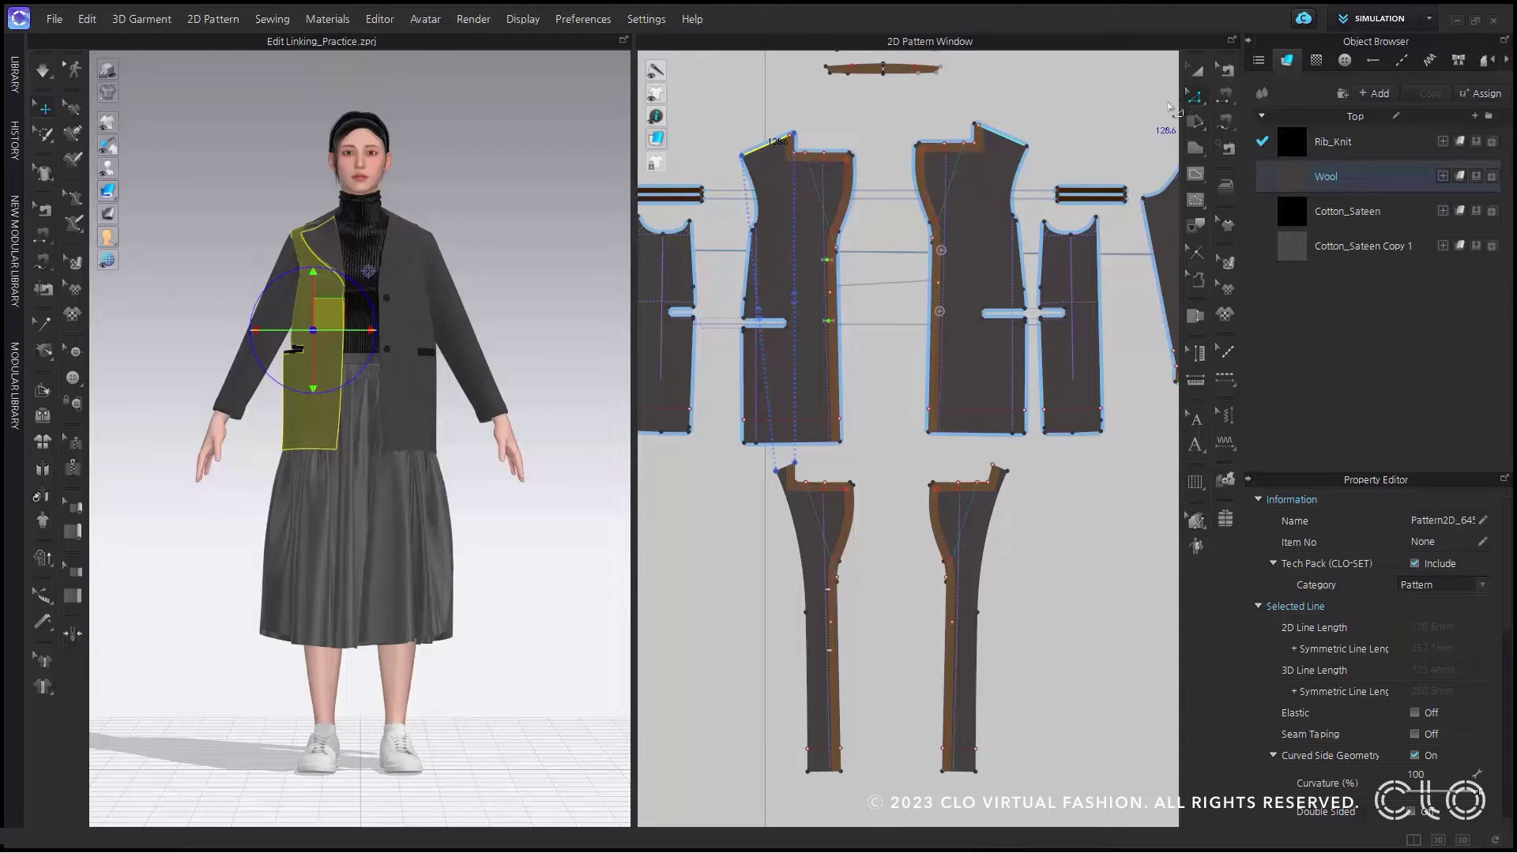
pyautogui.click(757, 154)
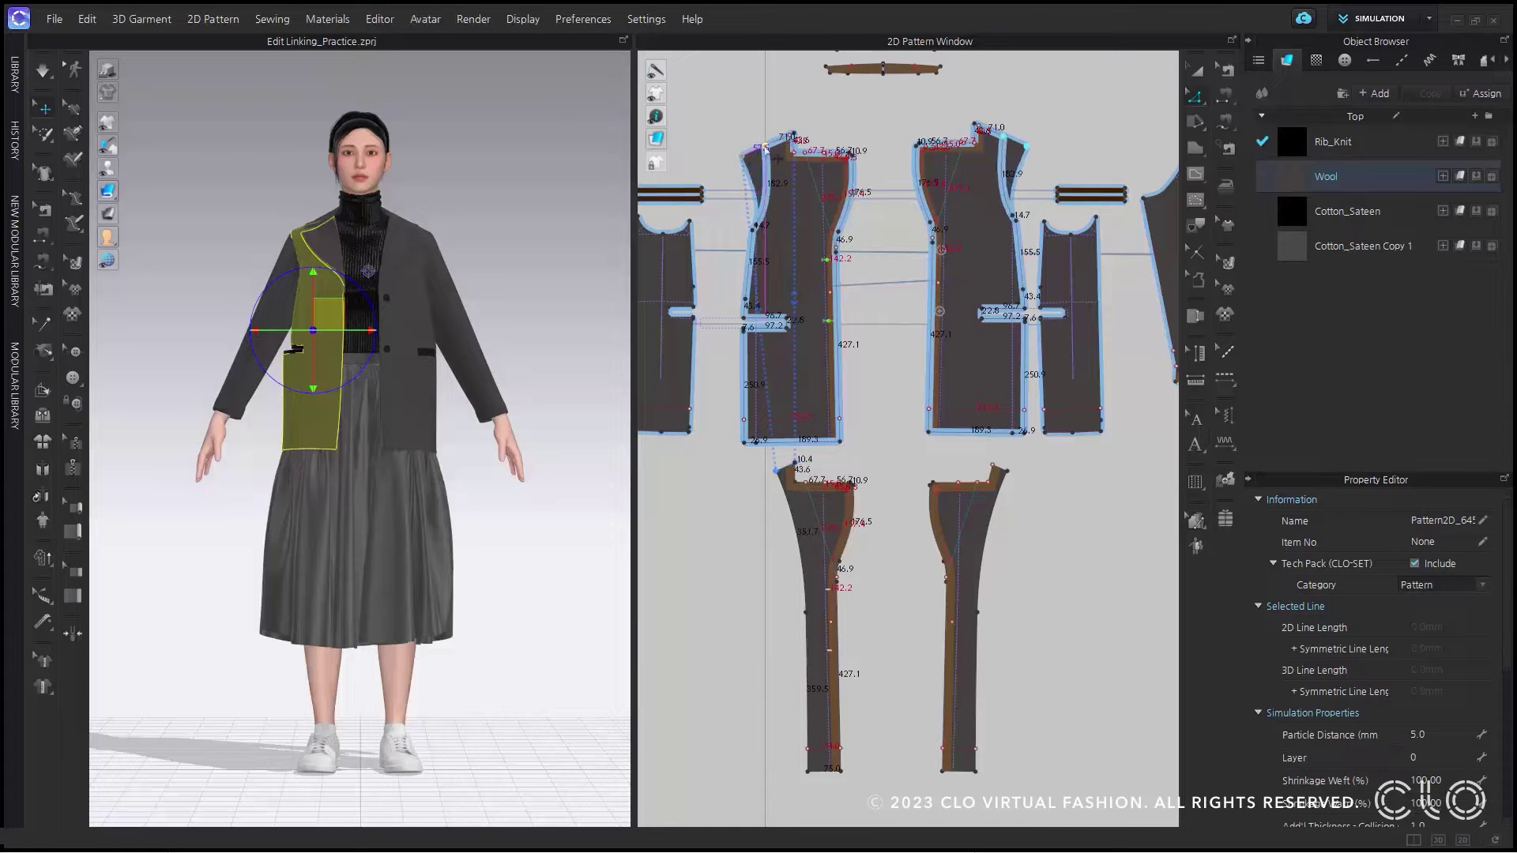
pyautogui.moveTo(754, 149); pyautogui.dragTo(752, 152)
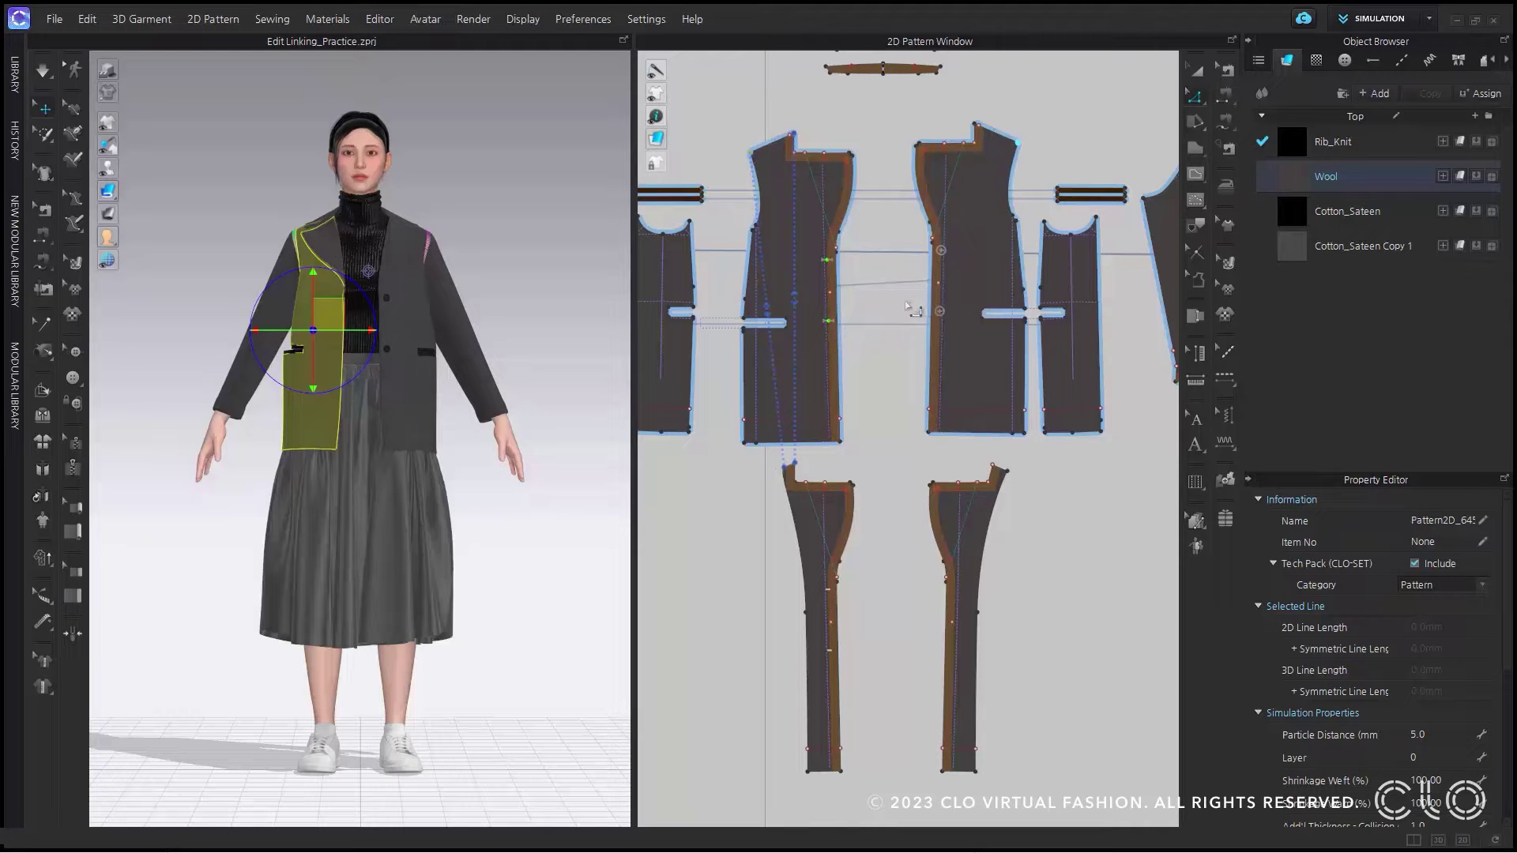
pyautogui.hotkey('ctrl', 'z')
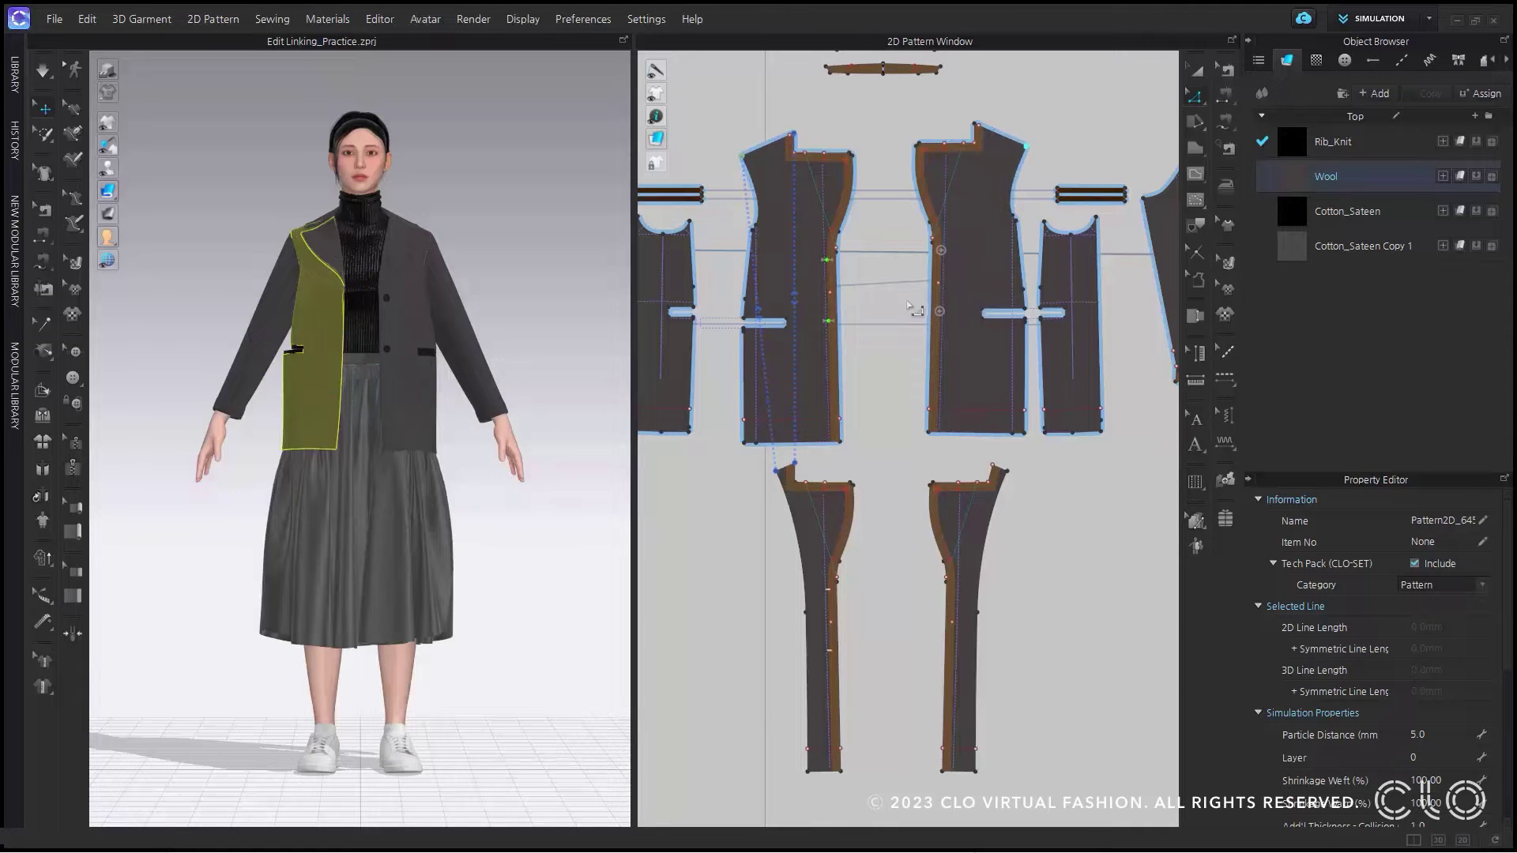
# Examine the shoulder seams of the front panel and facing with sewing lines and line lengths displayed, and hide the lengths again
pyautogui.click(1230, 73)
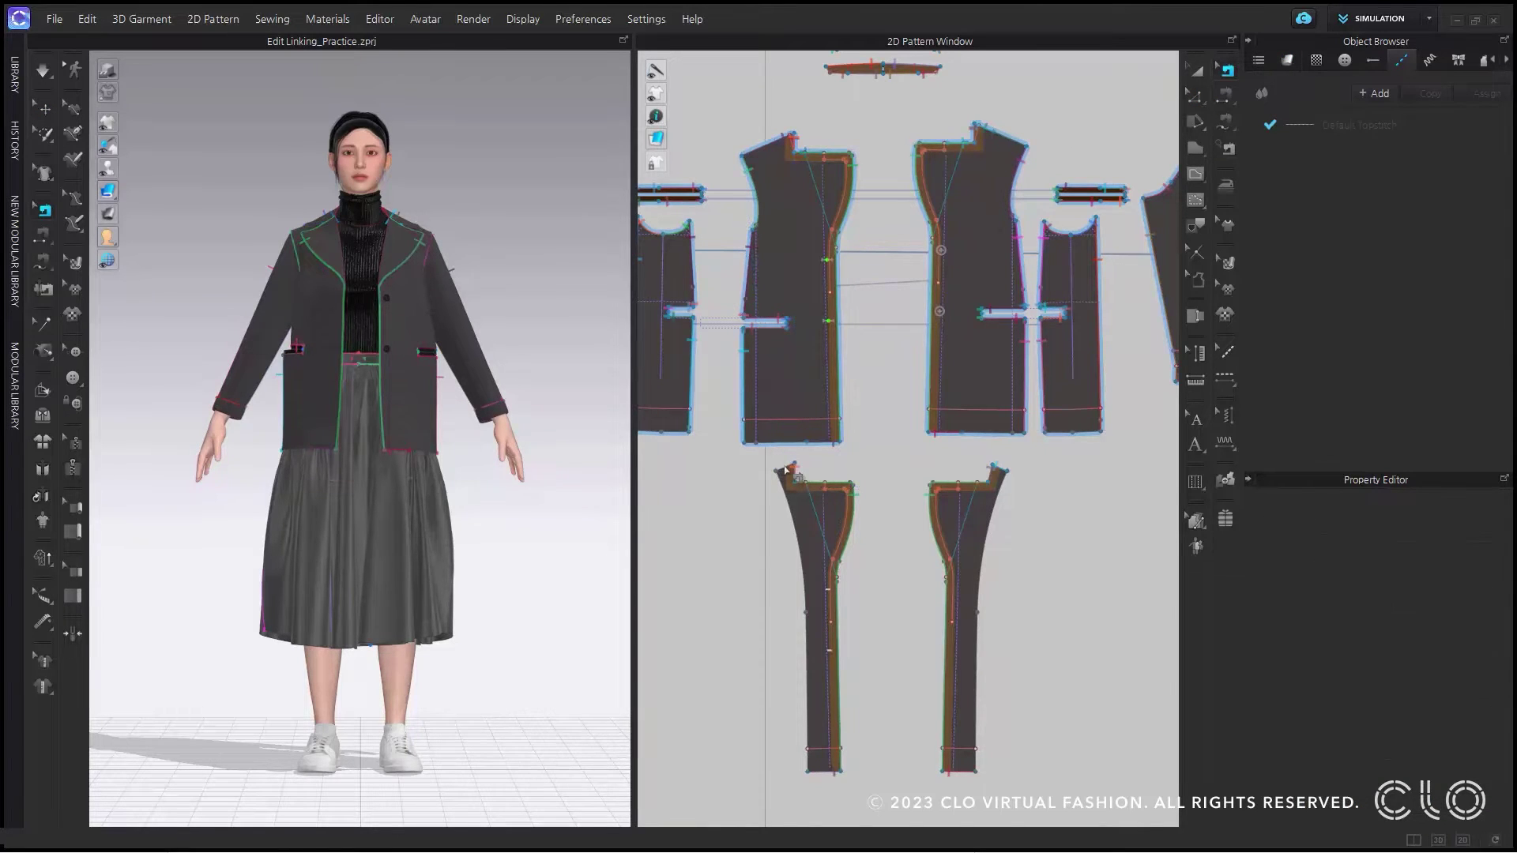
pyautogui.moveTo(655, 116)
pyautogui.click(725, 117)
pyautogui.scroll(5, 762, 197)
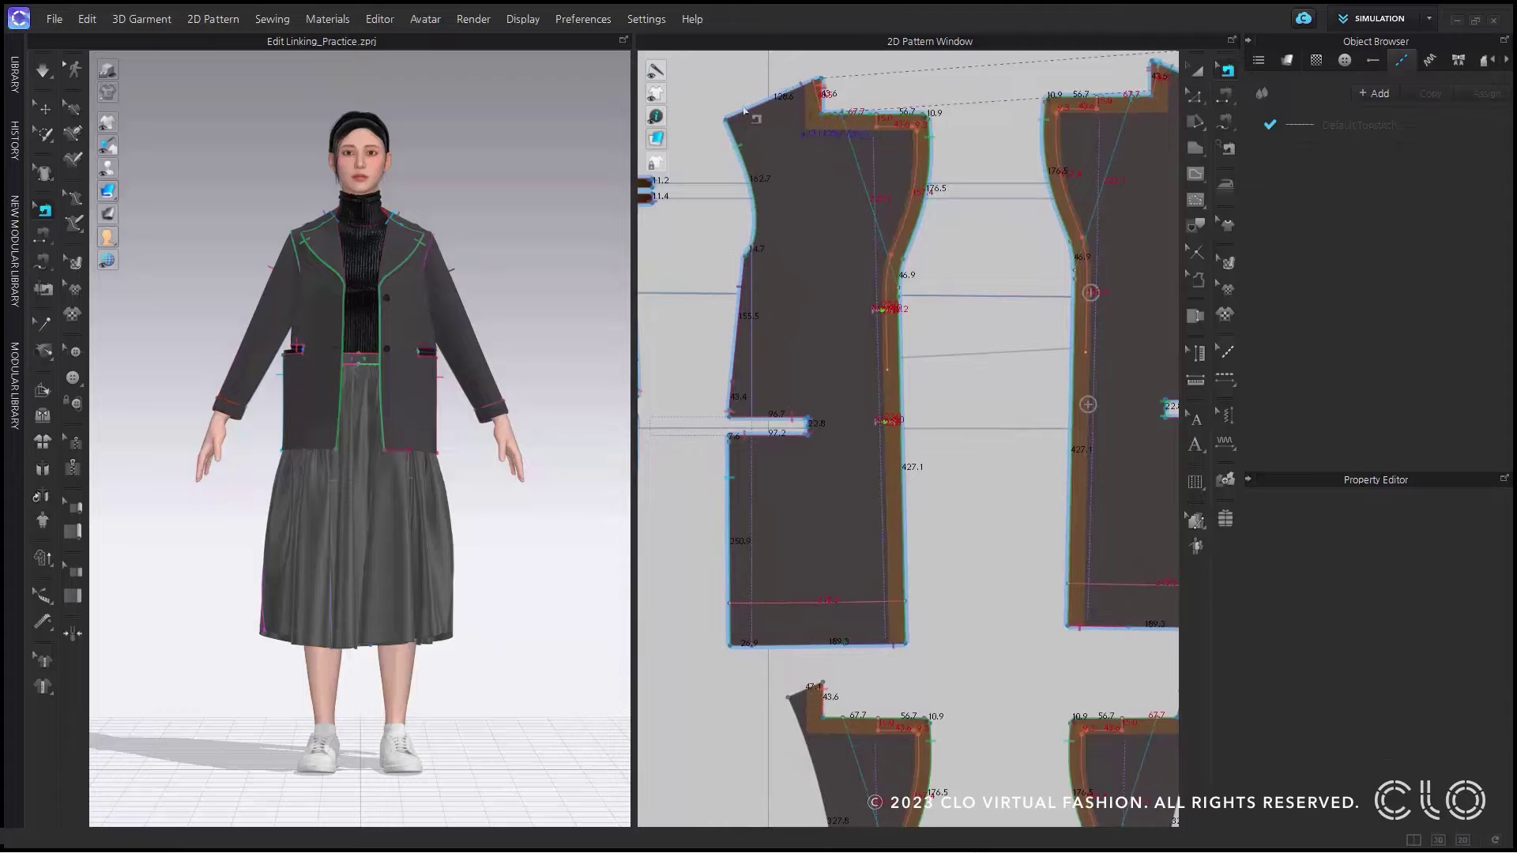
pyautogui.moveTo(659, 123)
pyautogui.click(770, 117)
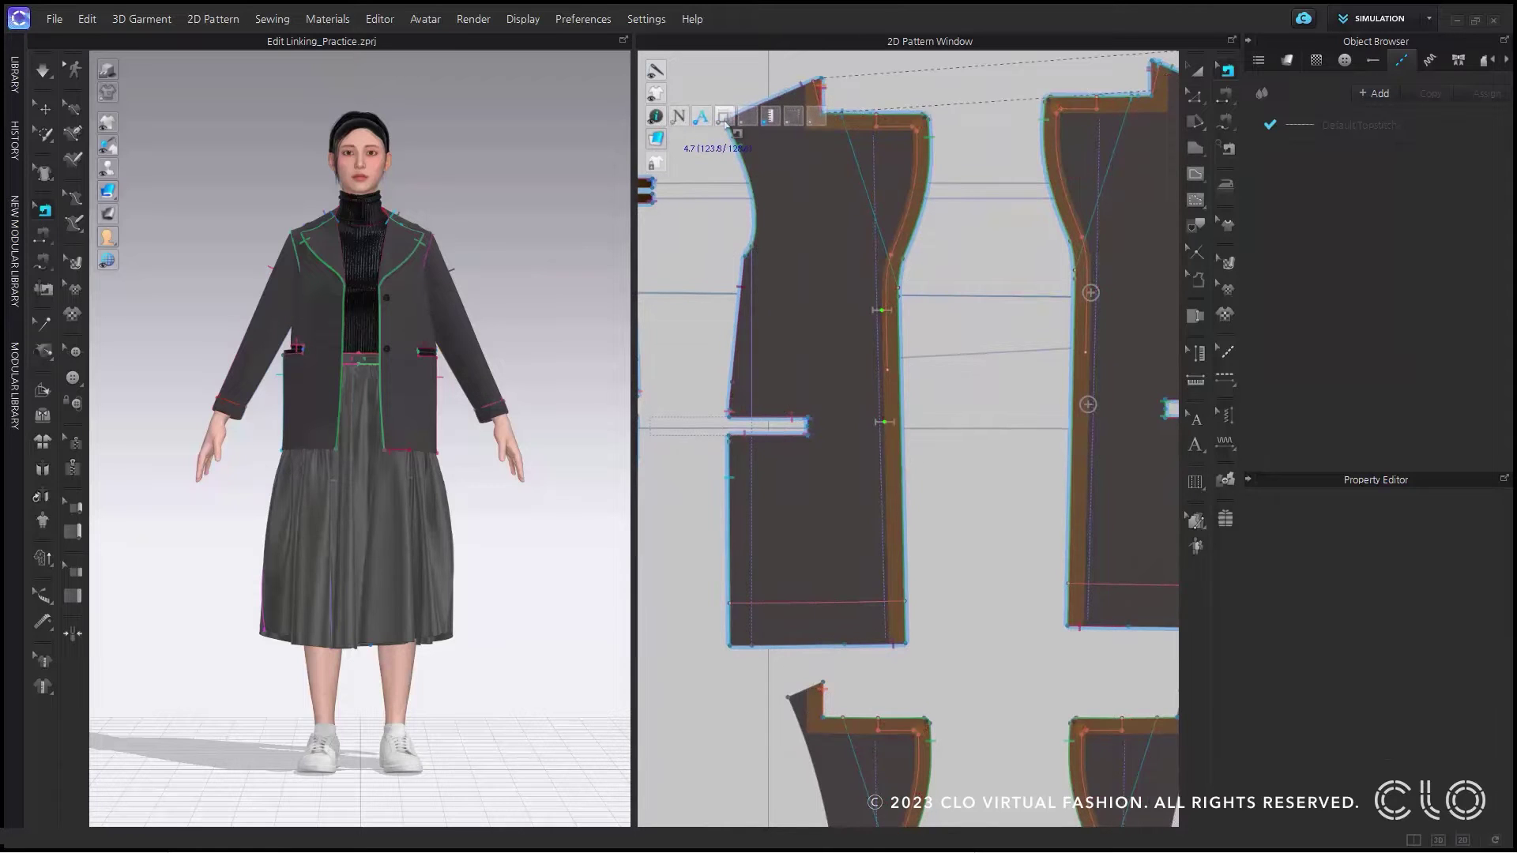
# Flip the direction of the link between the left-hand facing's shoulder line and the front panel's shoulder line
pyautogui.click(1197, 96)
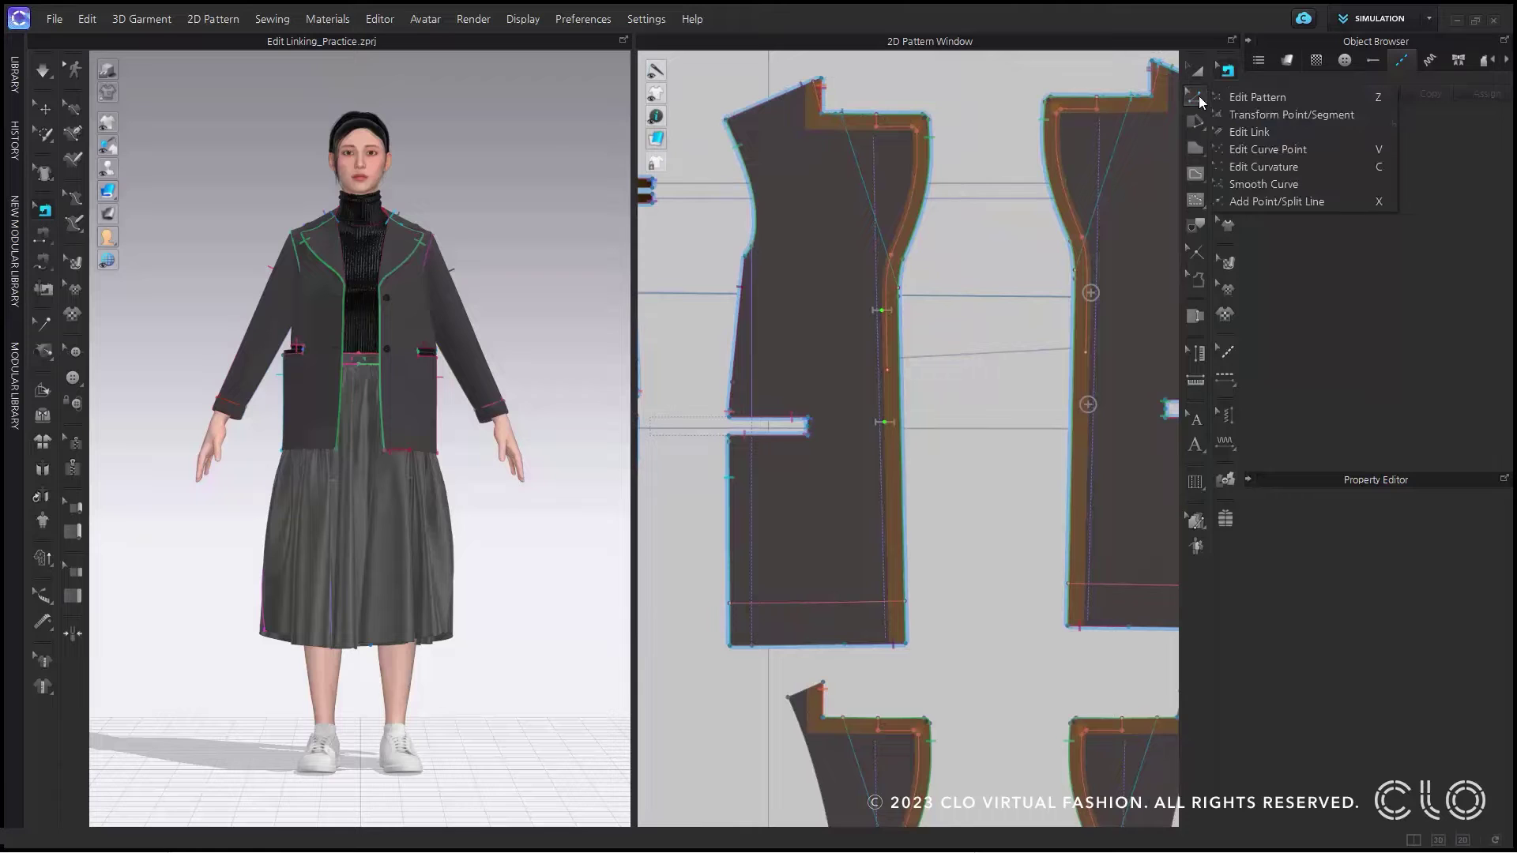
pyautogui.click(1287, 131)
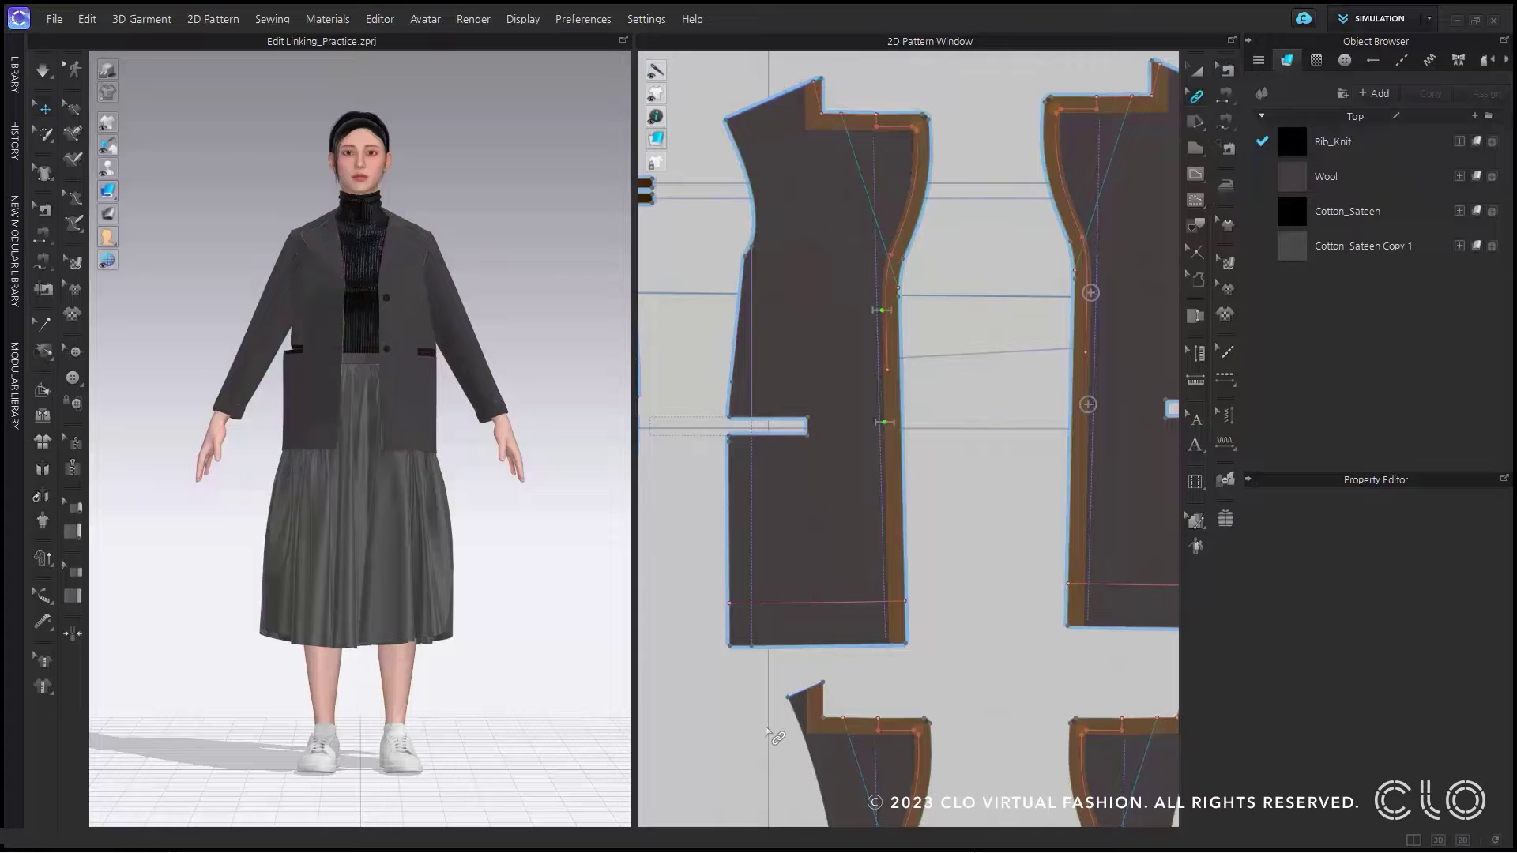
pyautogui.click(799, 698)
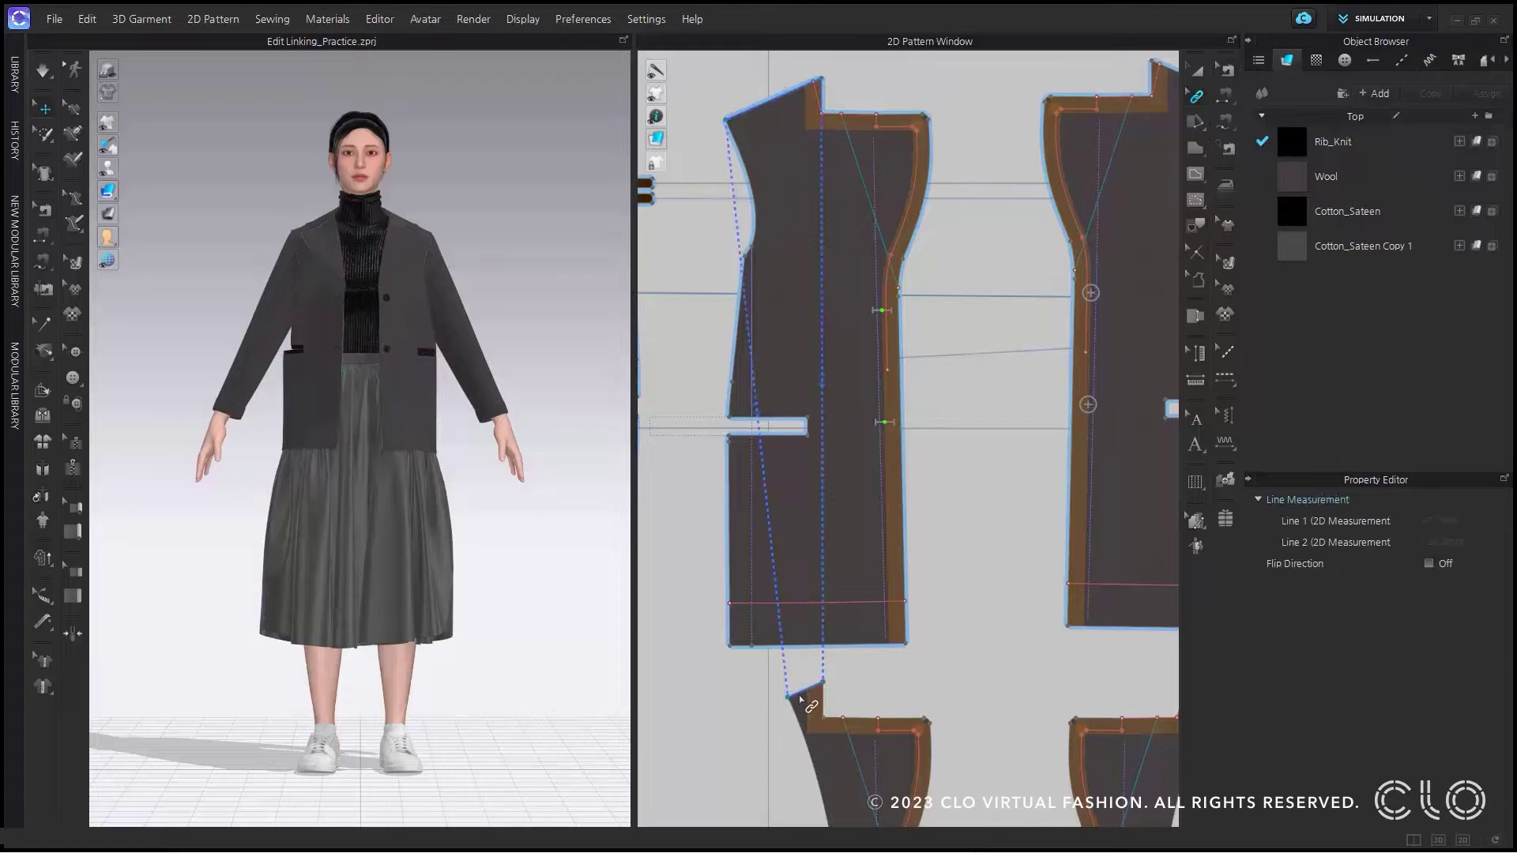
pyautogui.rightClick(803, 699)
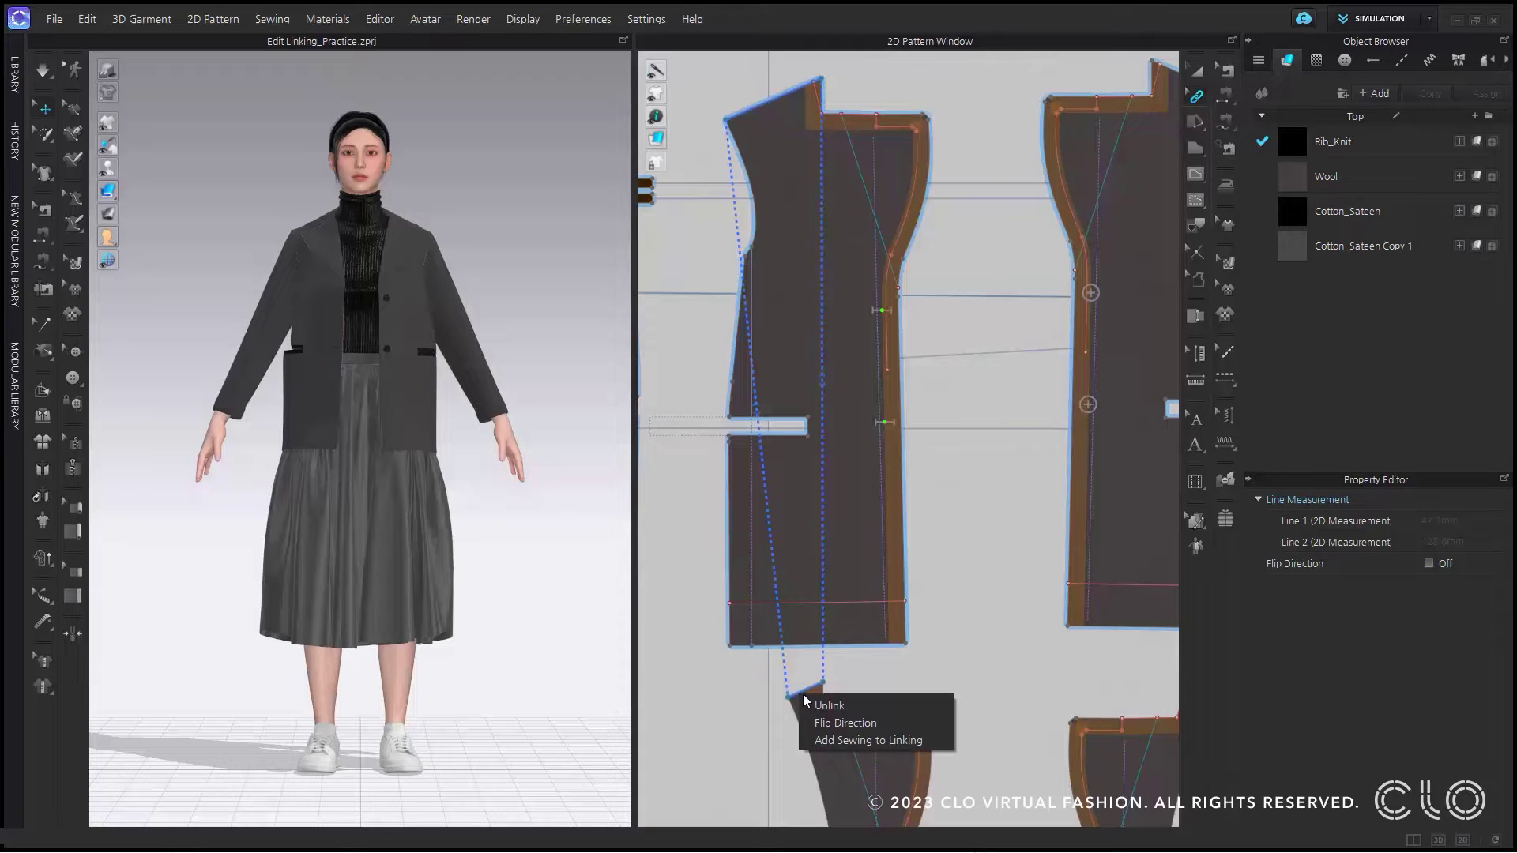
pyautogui.click(869, 705)
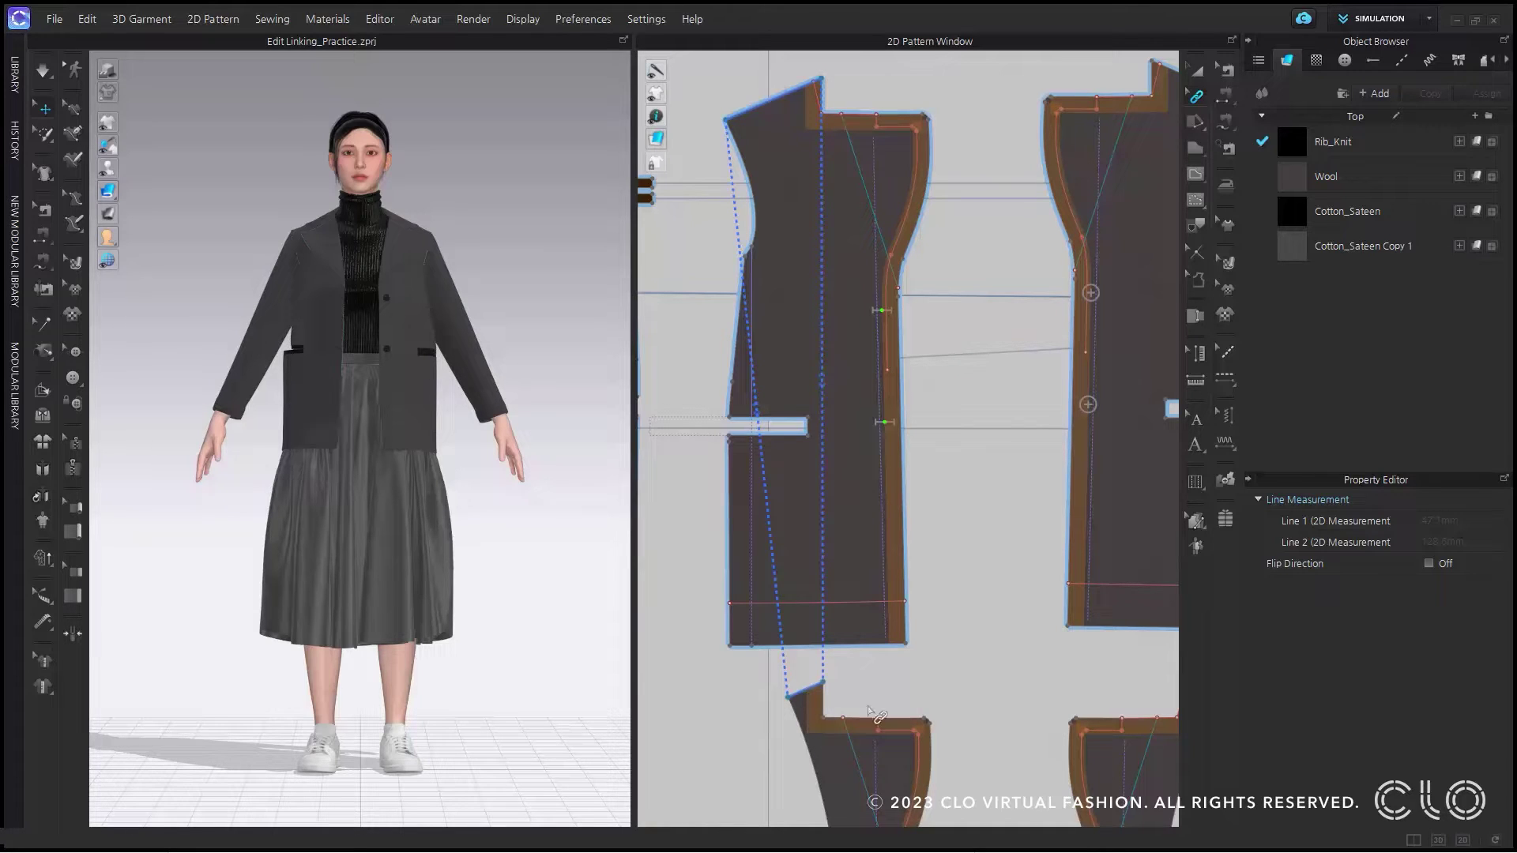
pyautogui.rightClick(825, 685)
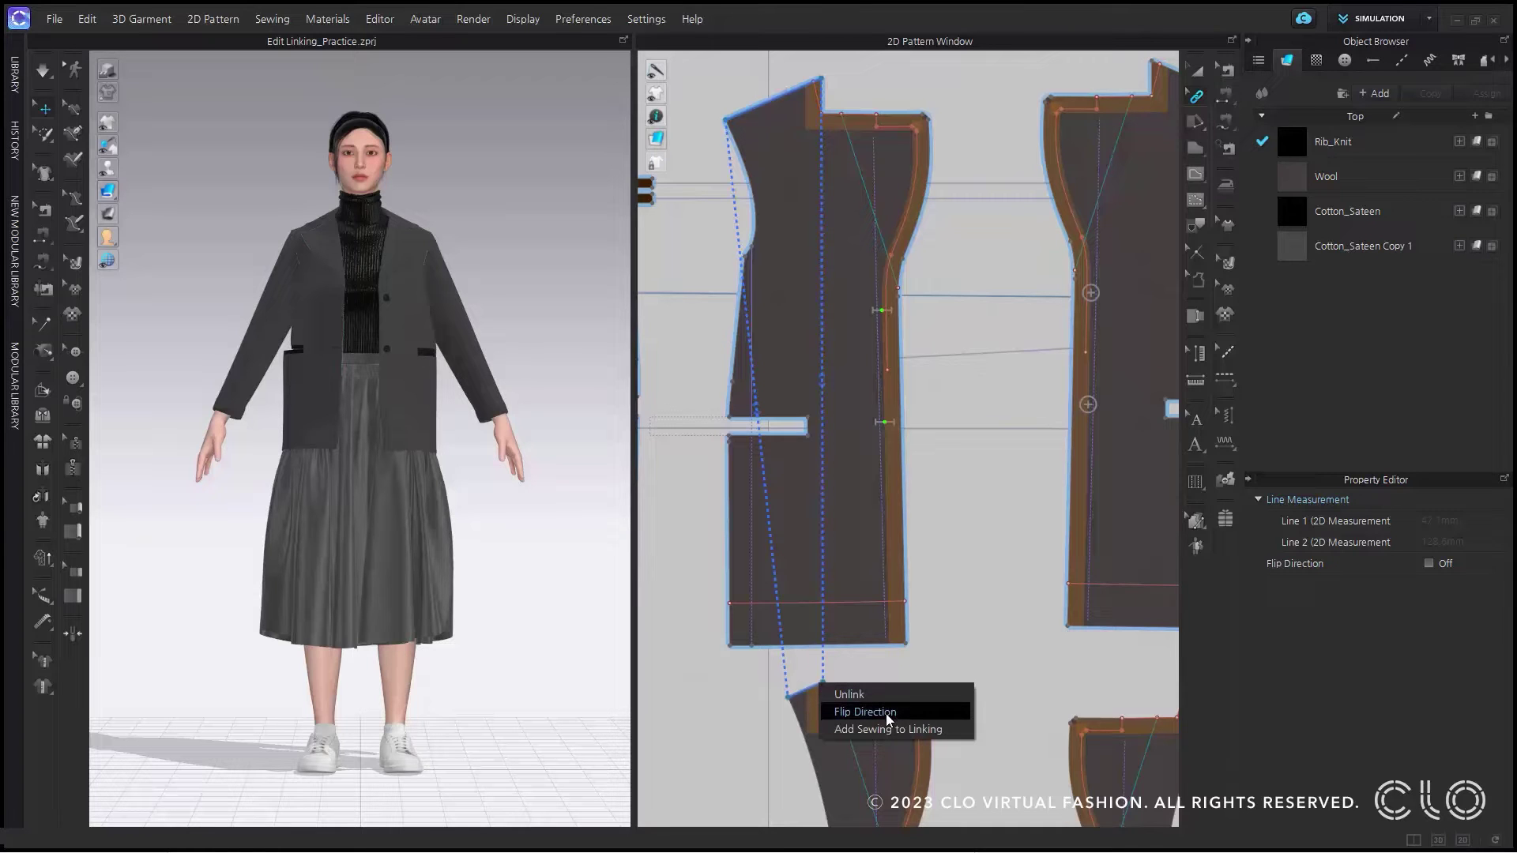
pyautogui.click(884, 713)
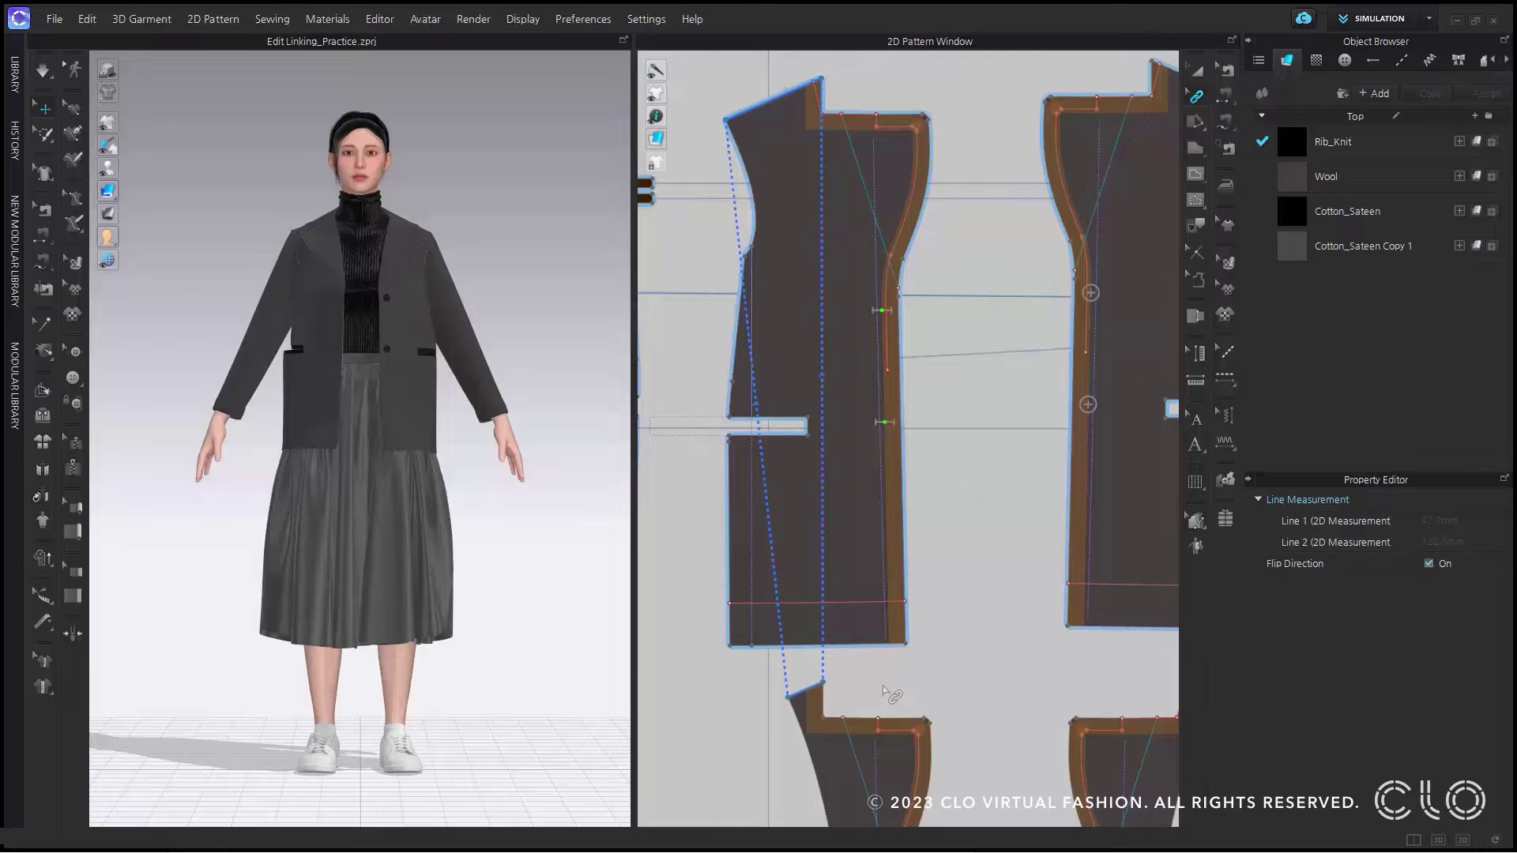
# Move the outer shoulder point of the left-hand facing slightly inward with Edit Pattern to test the flipped link
pyautogui.click(883, 688)
pyautogui.click(1202, 95)
pyautogui.click(1243, 95)
pyautogui.moveTo(788, 697)
pyautogui.mouseDown()
pyautogui.moveTo(796, 747)
pyautogui.moveTo(788, 697)
pyautogui.mouseUp()
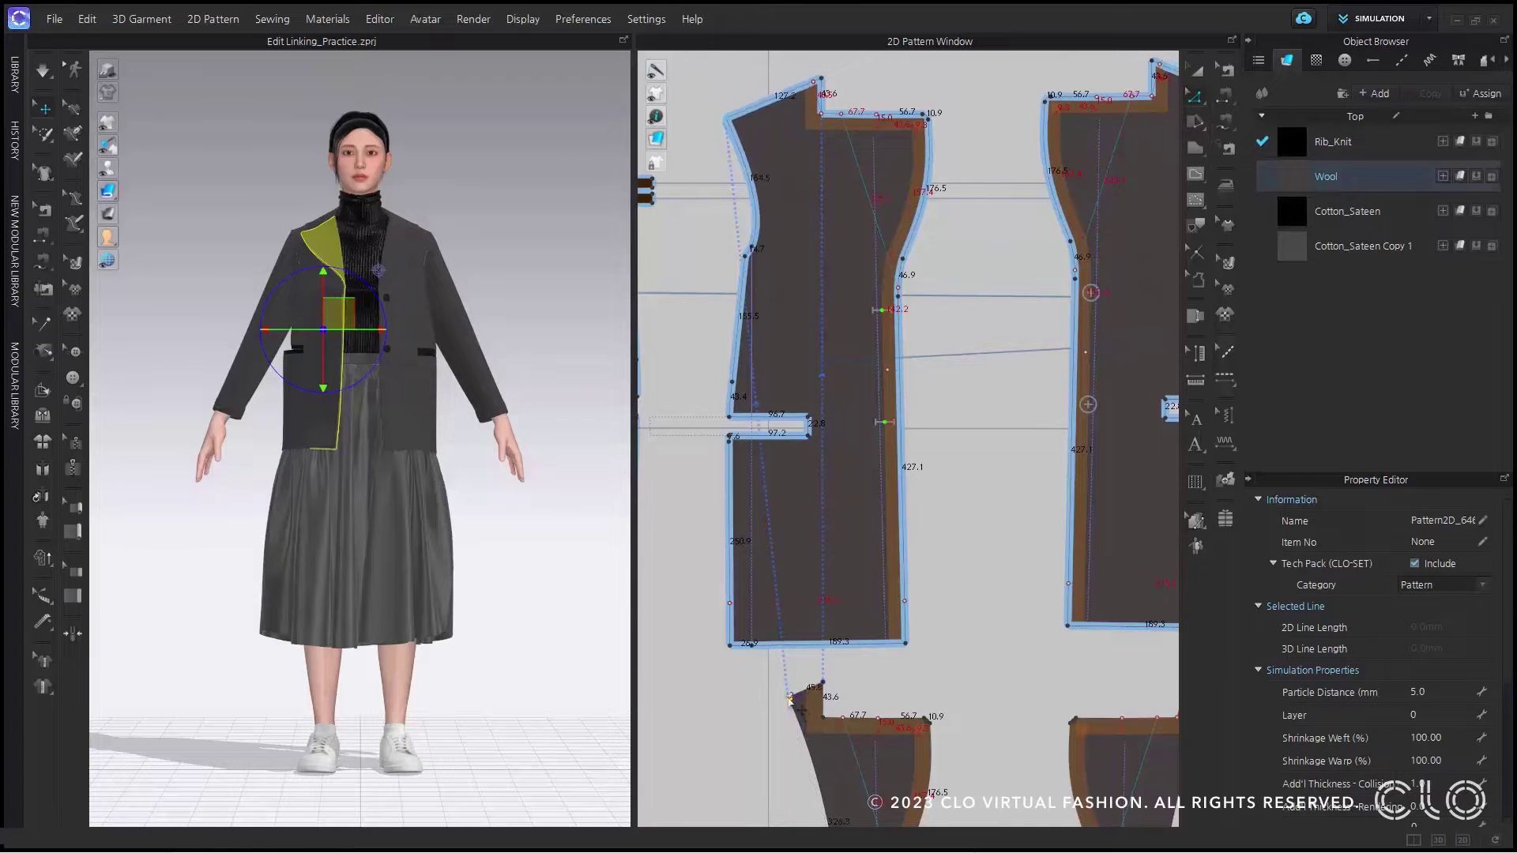
pyautogui.click(894, 696)
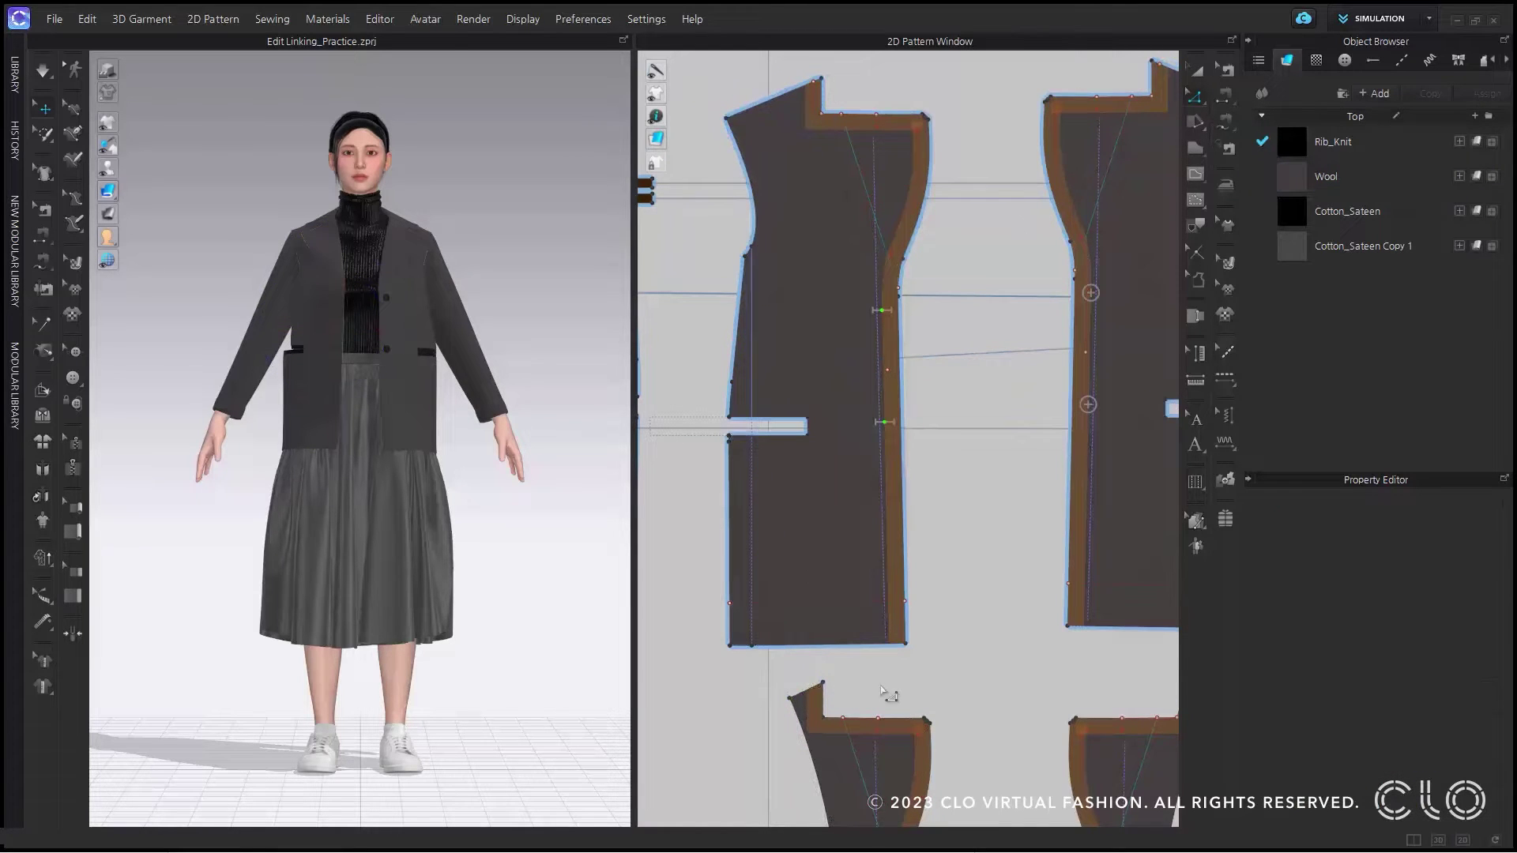
# Turn off Flip Direction for the facing's shoulder link and apply Add Sewing to Linking to it
pyautogui.click(1199, 98)
pyautogui.click(1237, 132)
pyautogui.click(808, 690)
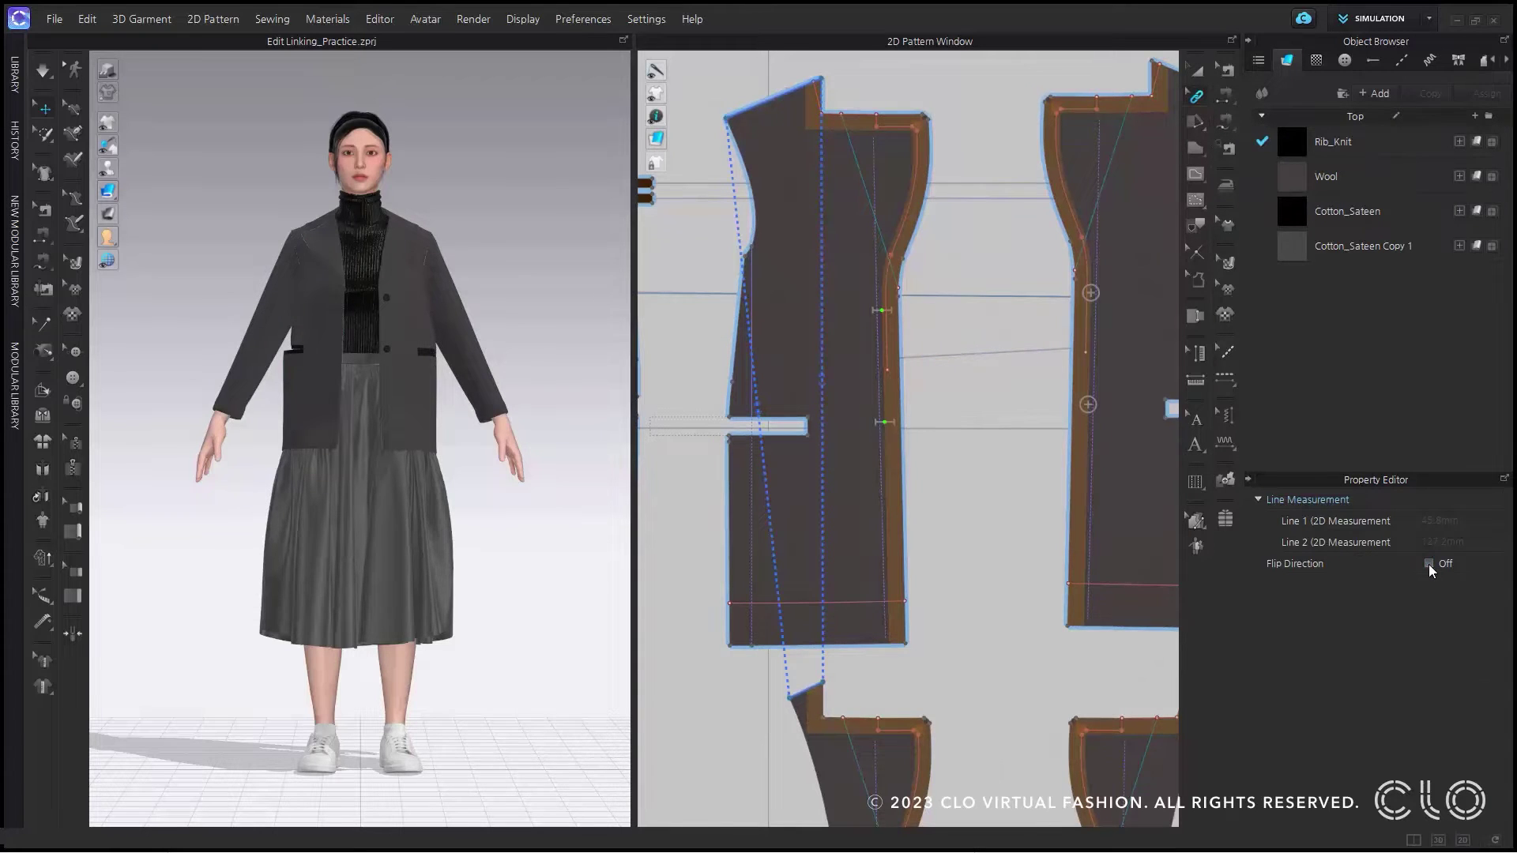
pyautogui.rightClick(813, 692)
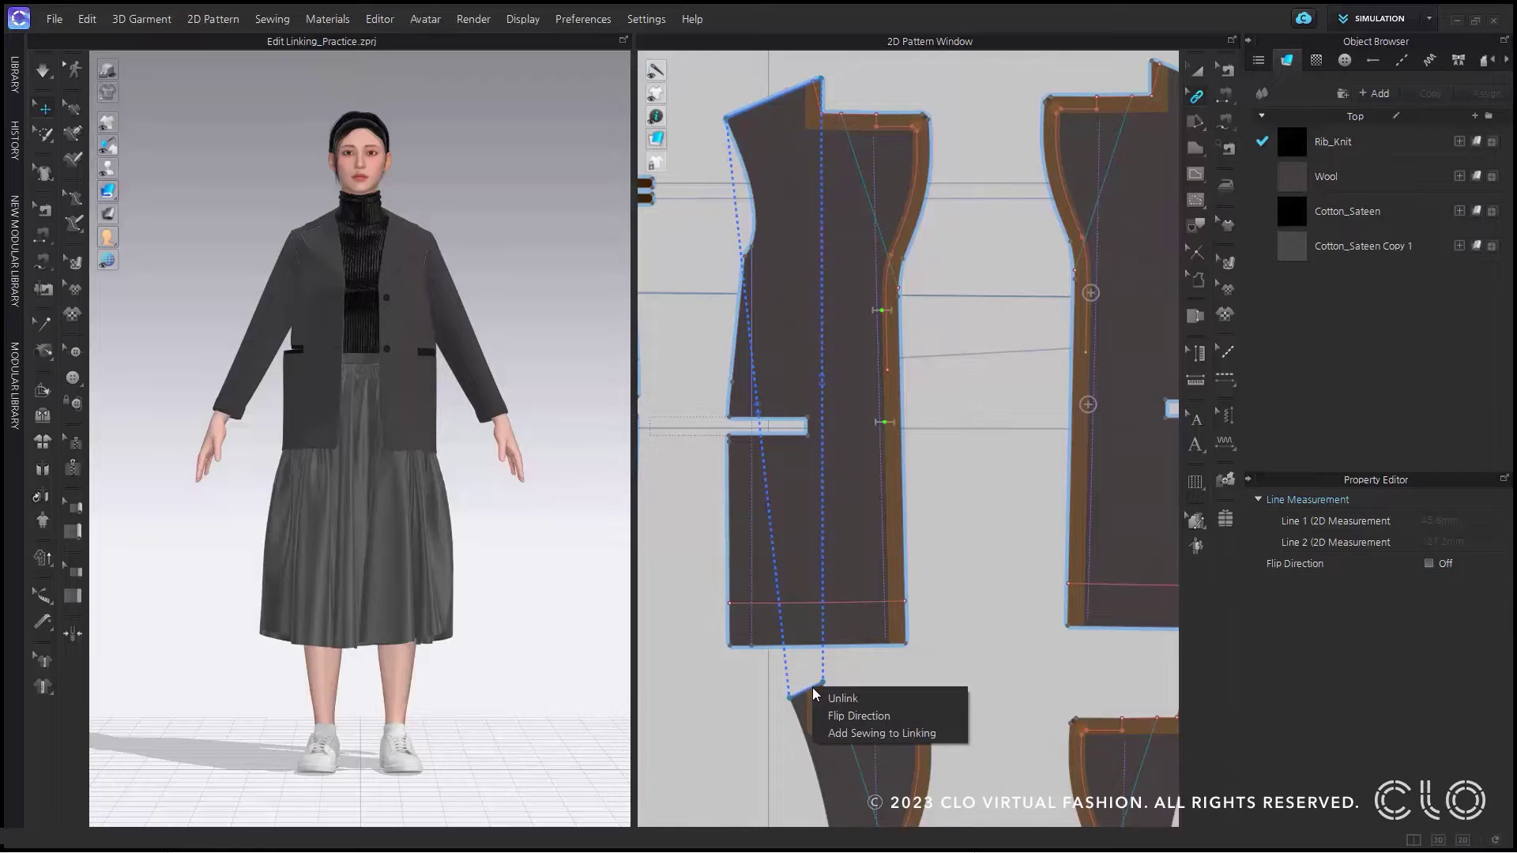
pyautogui.click(845, 735)
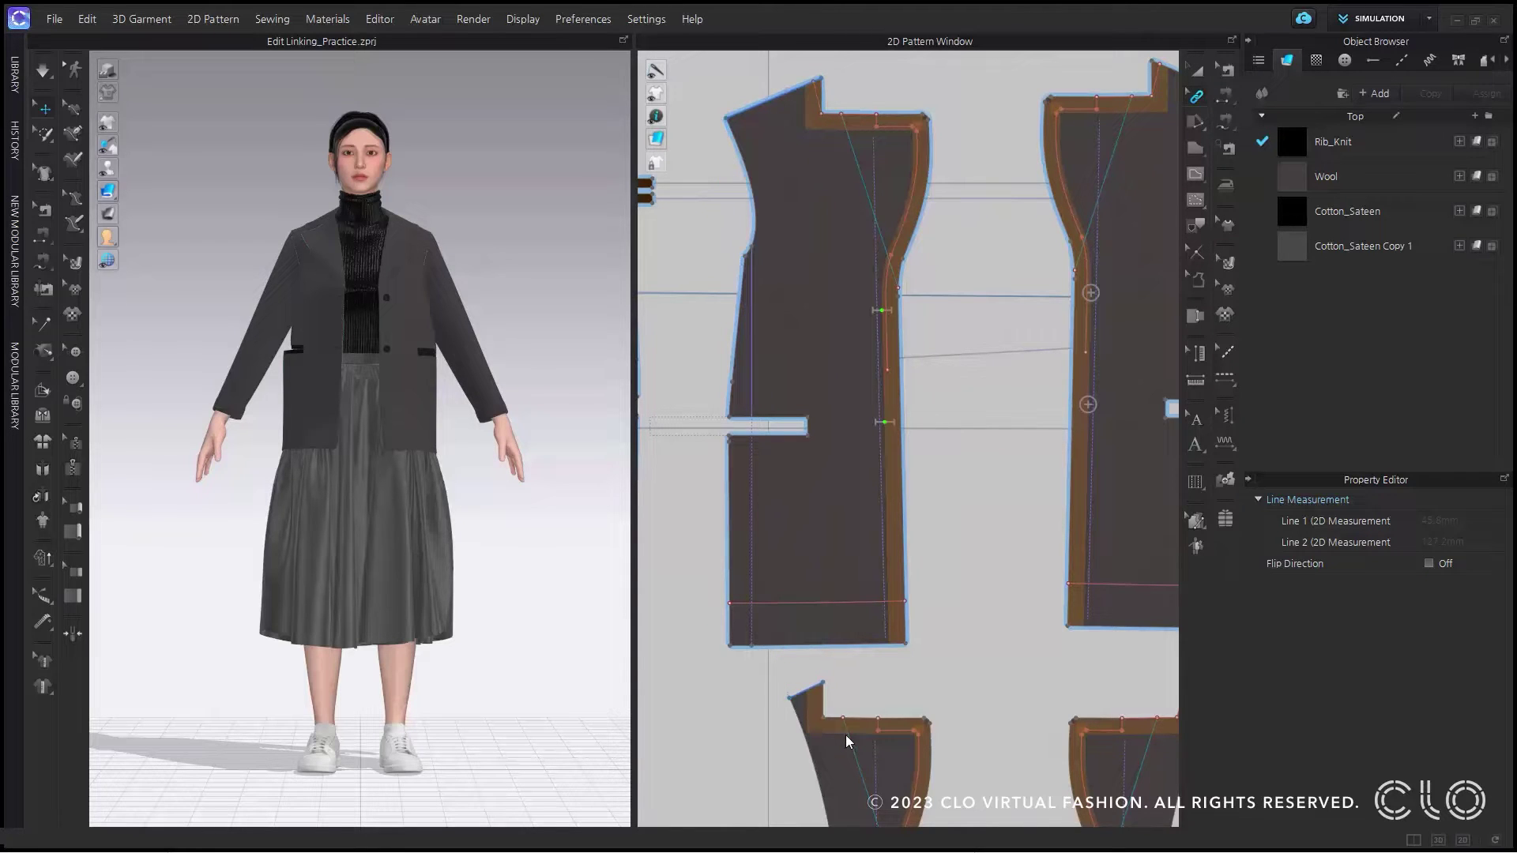
# Try moving the front panel's outer shoulder point inward with the sewing included in the link, and undo the move
pyautogui.click(1194, 98)
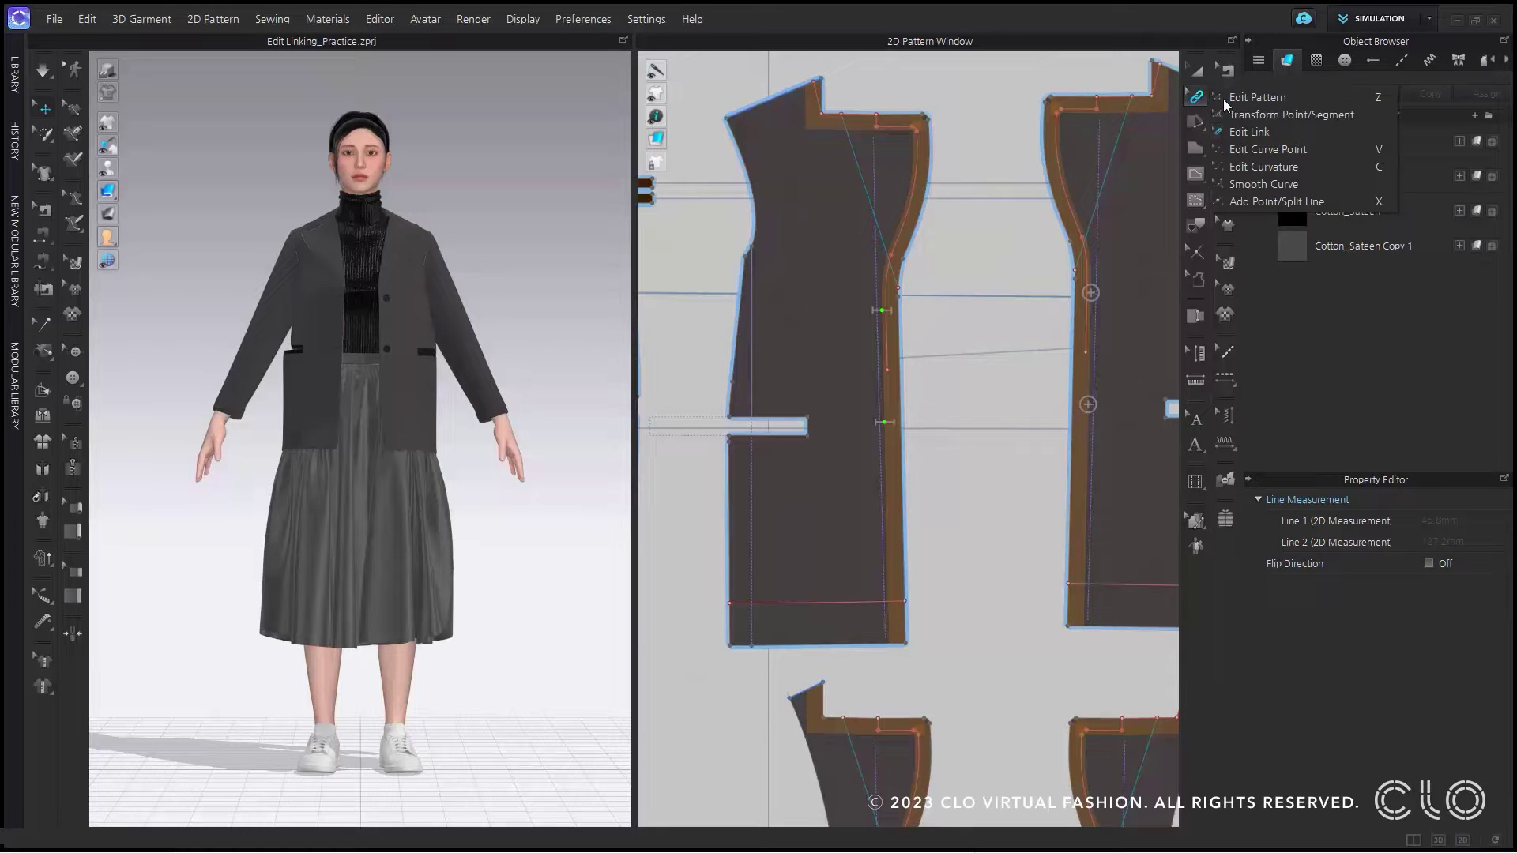
pyautogui.click(1224, 98)
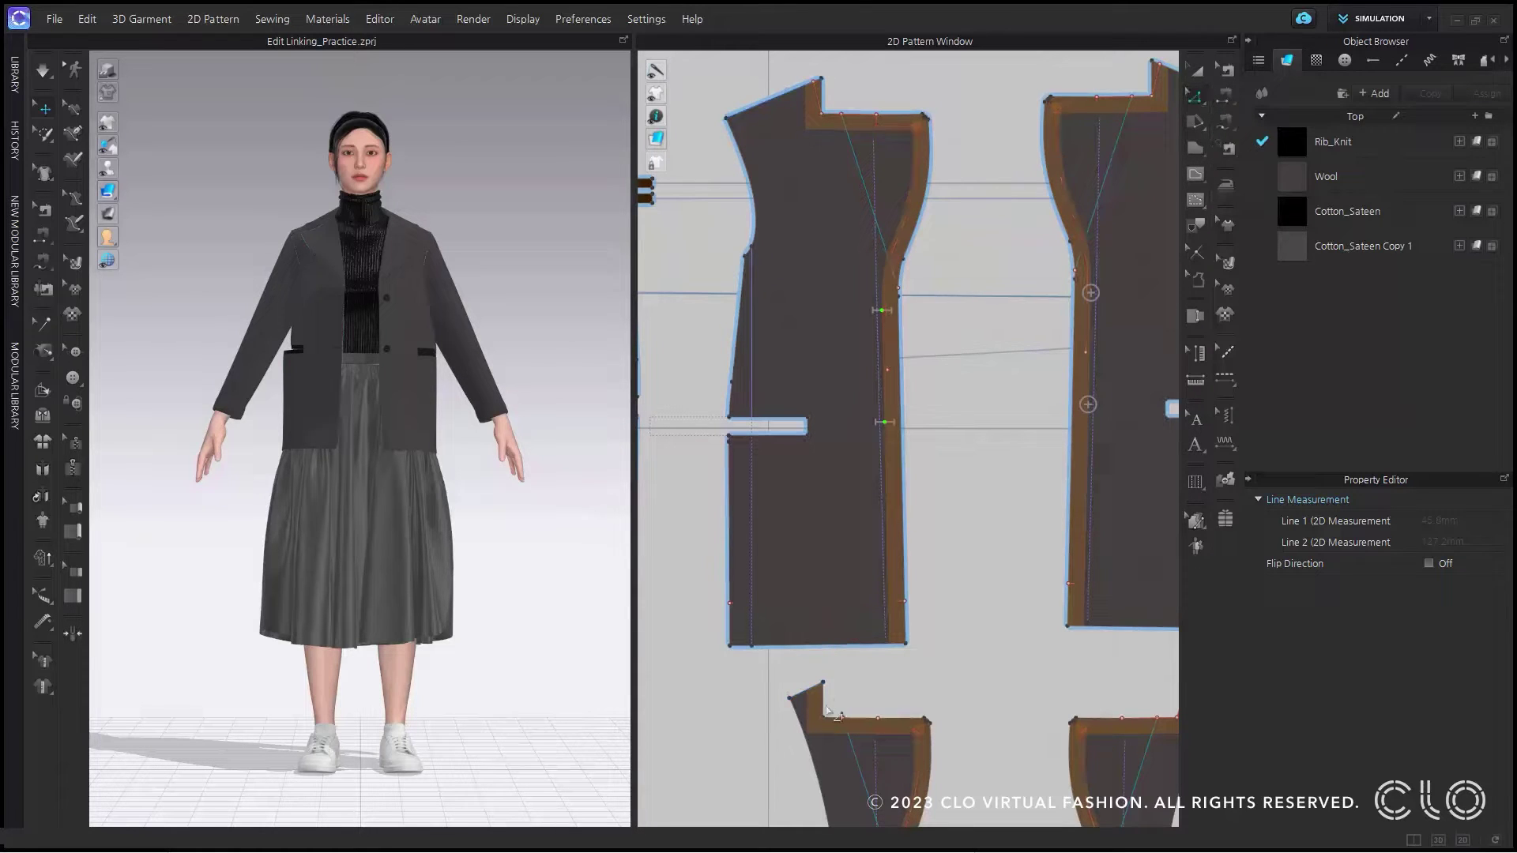
pyautogui.moveTo(727, 118); pyautogui.dragTo(750, 108)
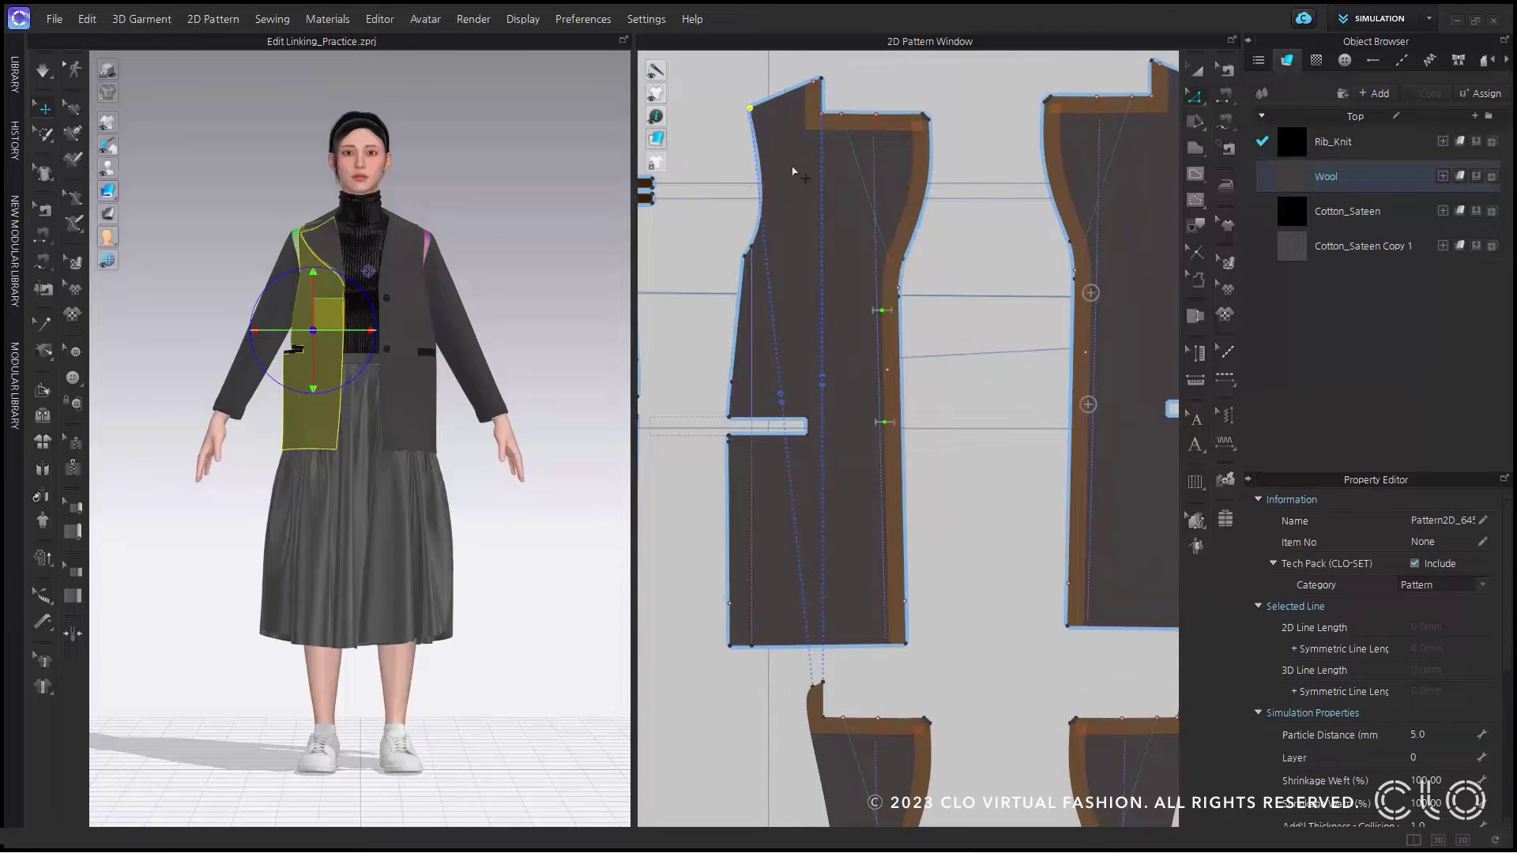
pyautogui.hotkey('ctrl', 'z')
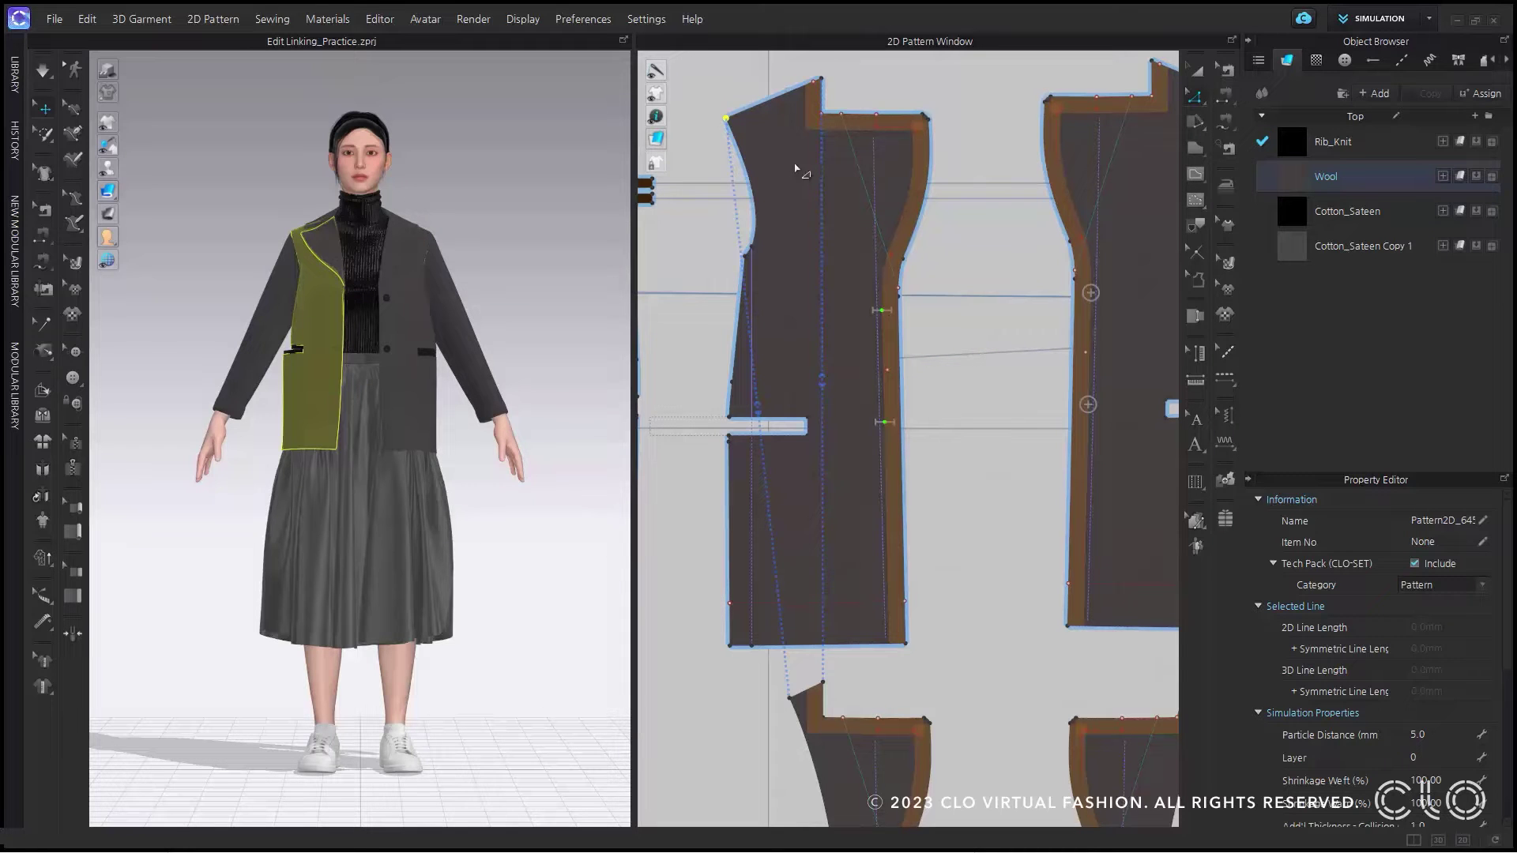
# Shorten the link on the front panel's shoulder line to the inner section matching the facing's width, and check the sewing there
pyautogui.moveTo(1205, 97)
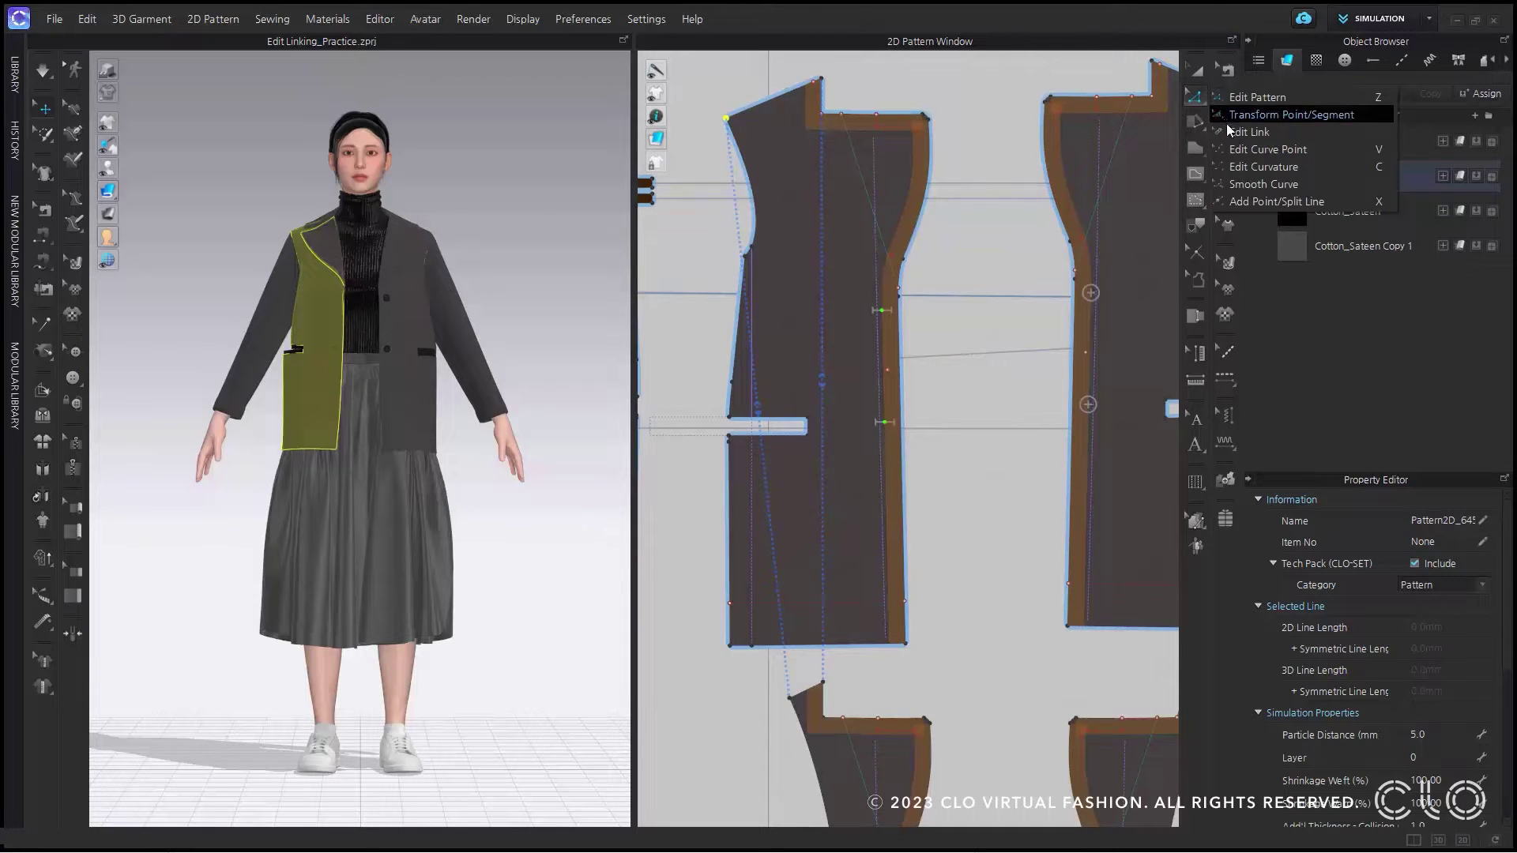
pyautogui.click(1226, 125)
pyautogui.moveTo(728, 120); pyautogui.dragTo(787, 94)
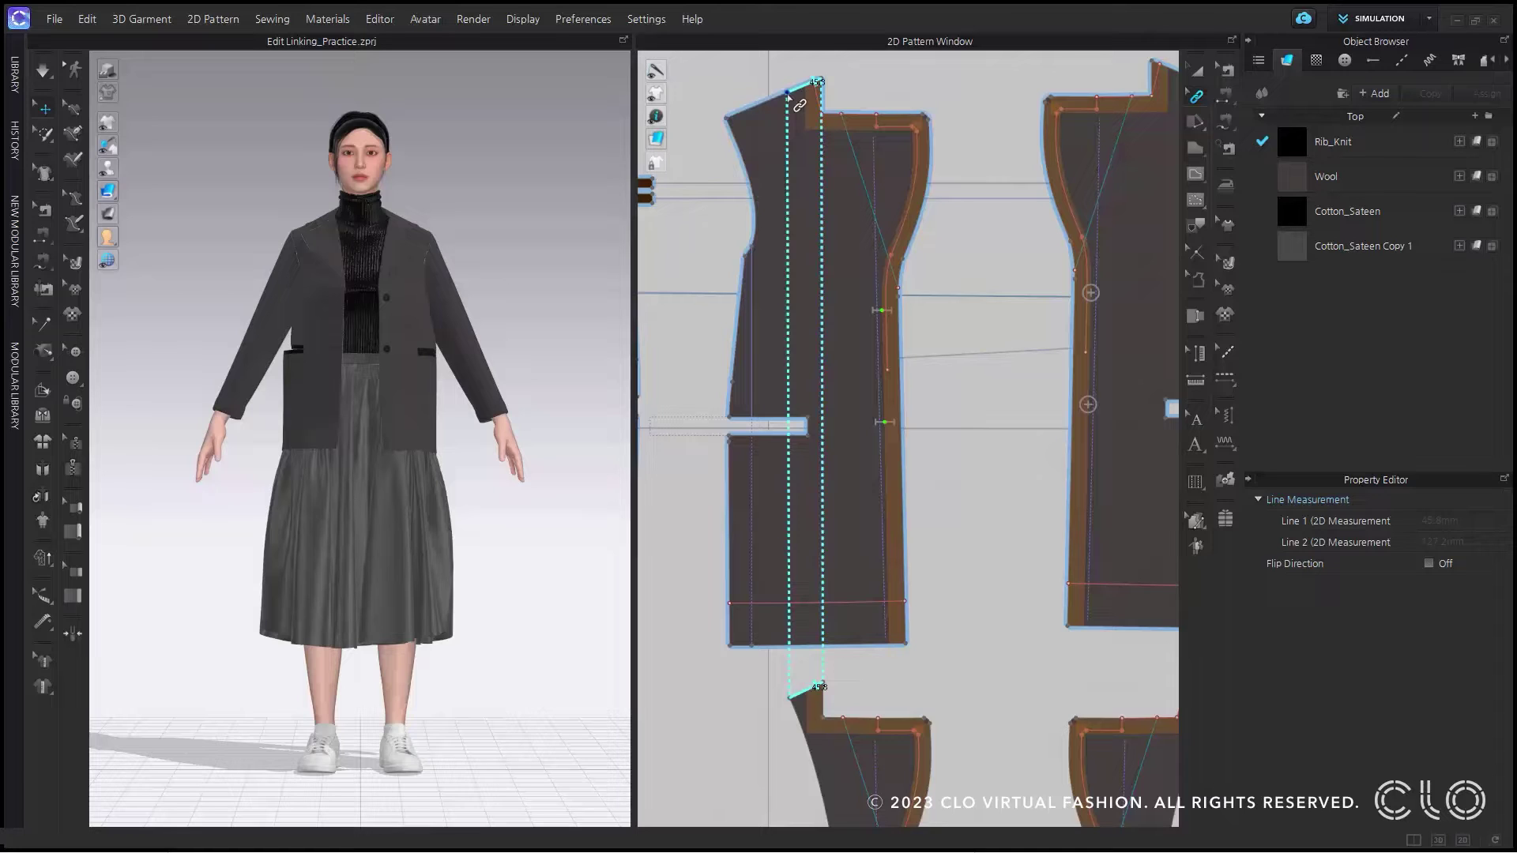
pyautogui.moveTo(786, 94); pyautogui.dragTo(787, 94)
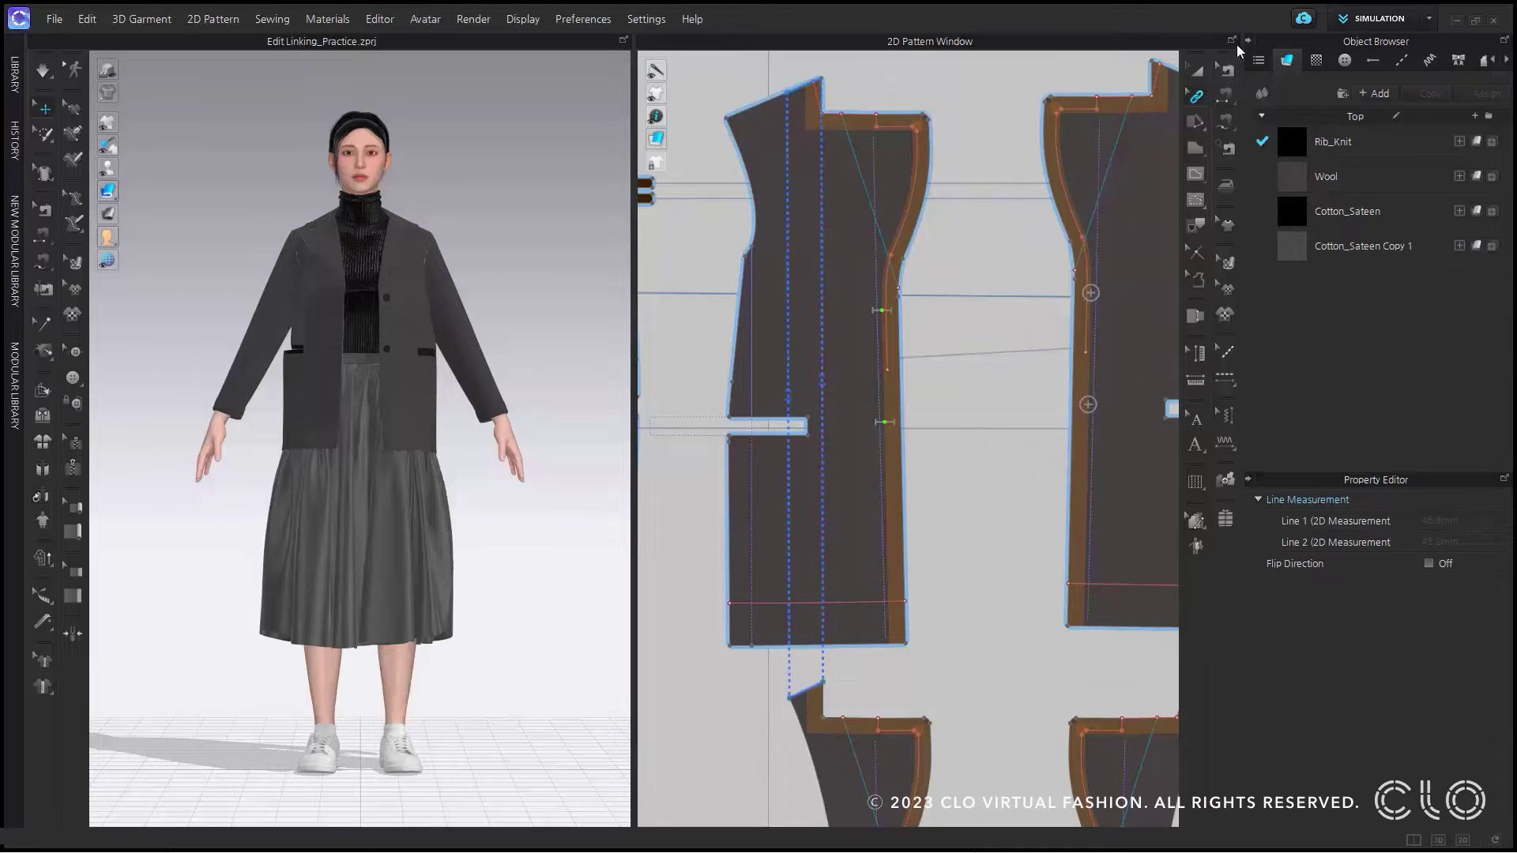
pyautogui.click(1226, 71)
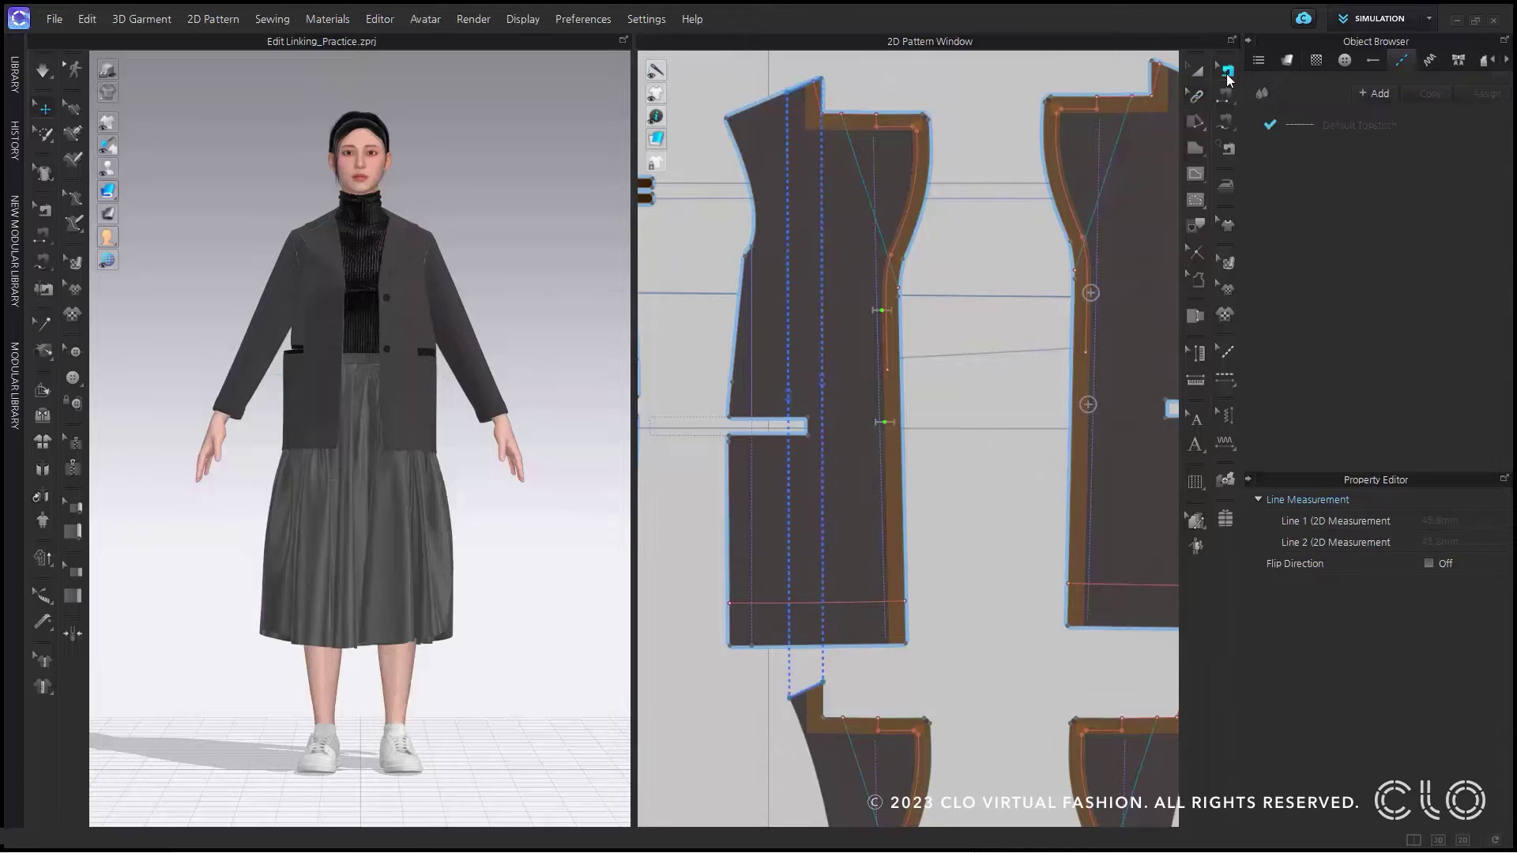
pyautogui.click(790, 89)
pyautogui.click(813, 119)
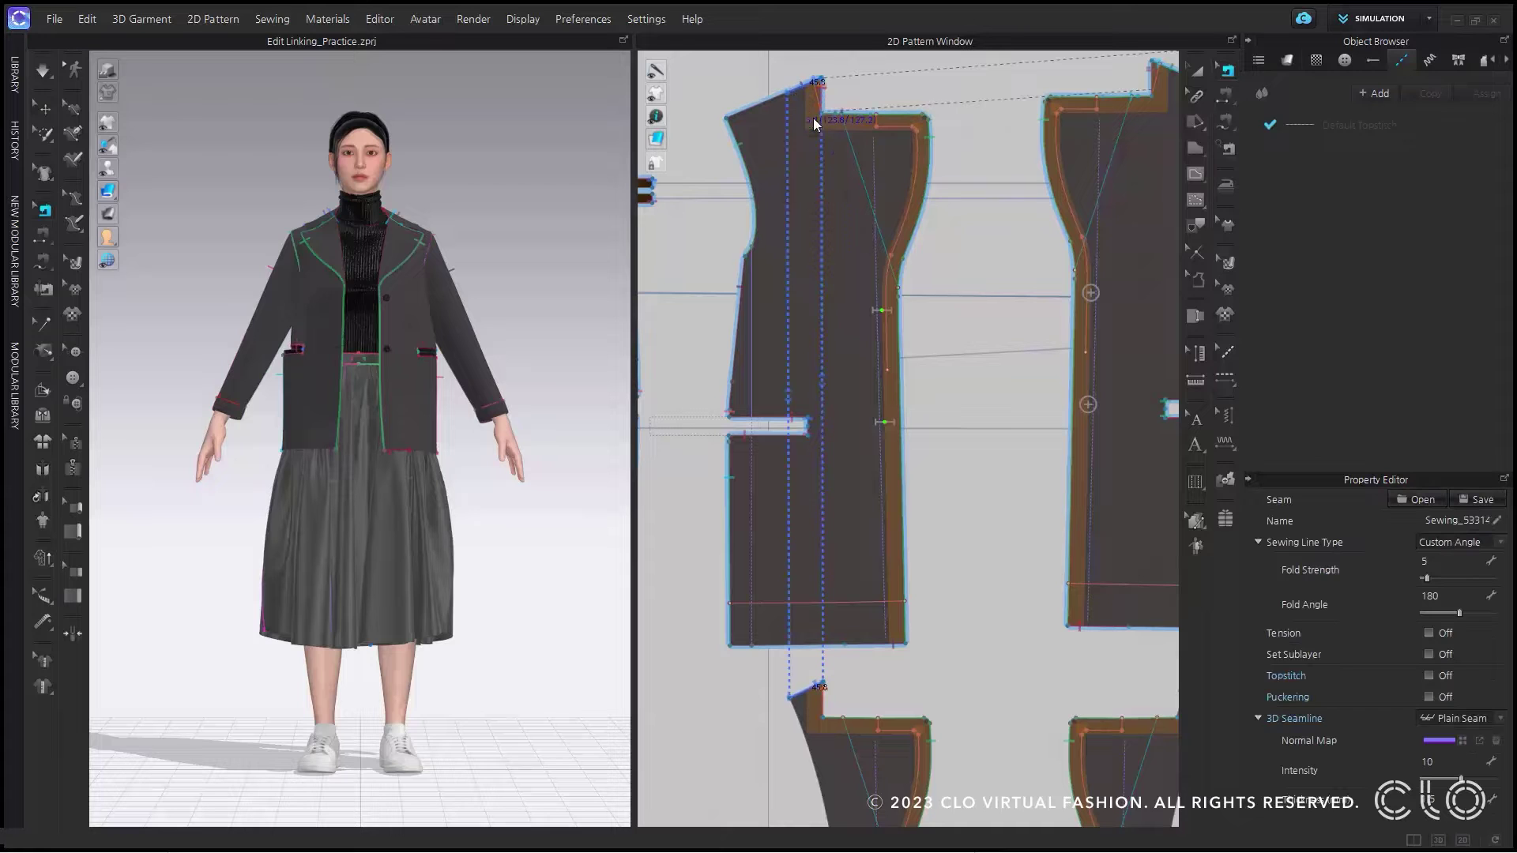
# Link the left-hand skirt yoke's lower edge to the top edges of the flared panel sections, and move the yoke's outer lower corner slightly outward
pyautogui.click(1196, 94)
pyautogui.scroll(-5, 1008, 329)
pyautogui.scroll(5, 805, 613)
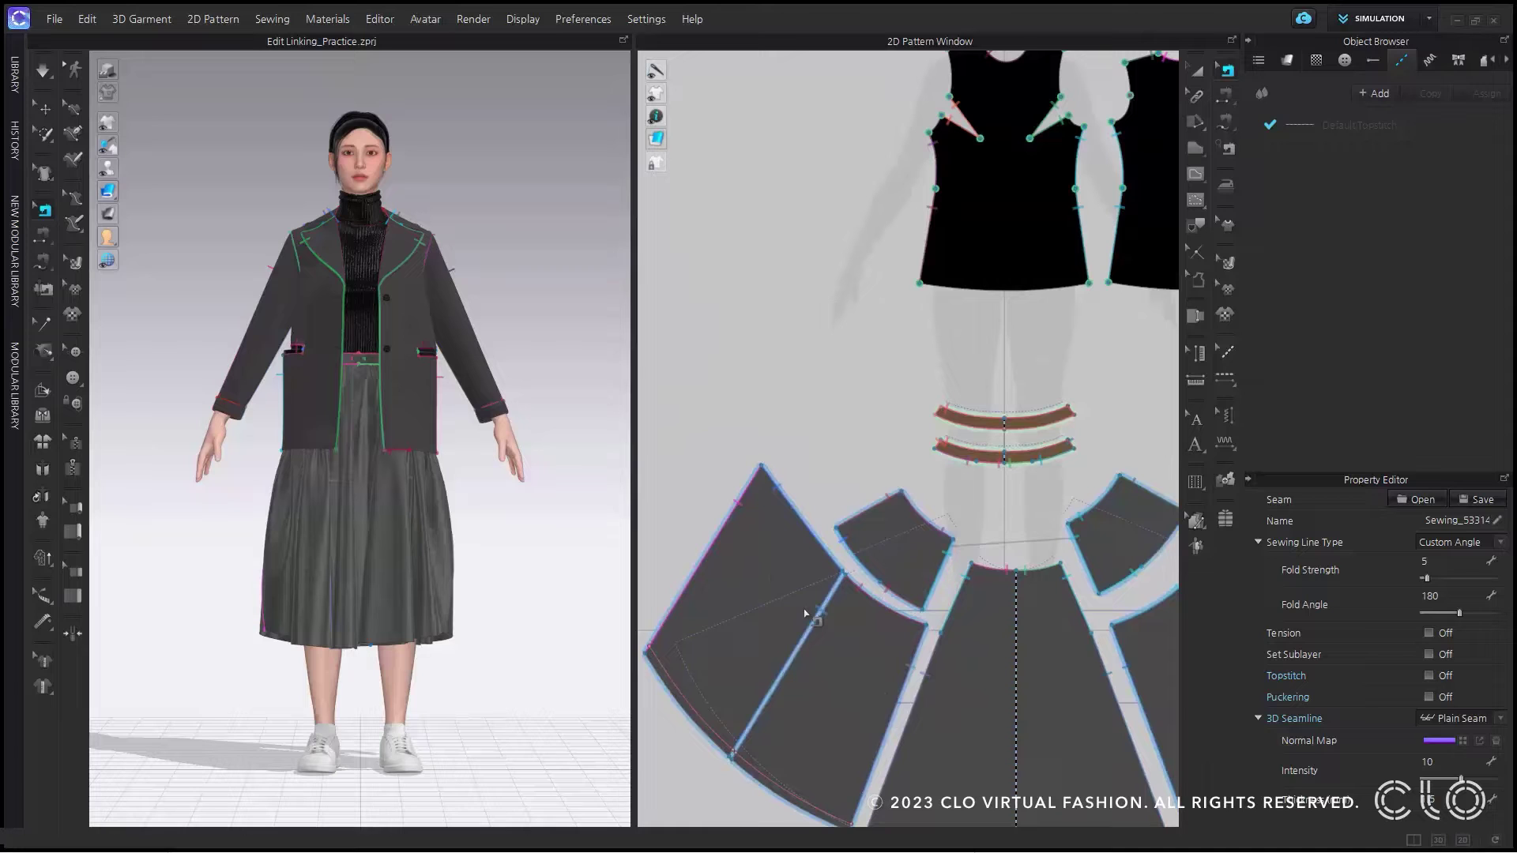
pyautogui.scroll(3, 805, 613)
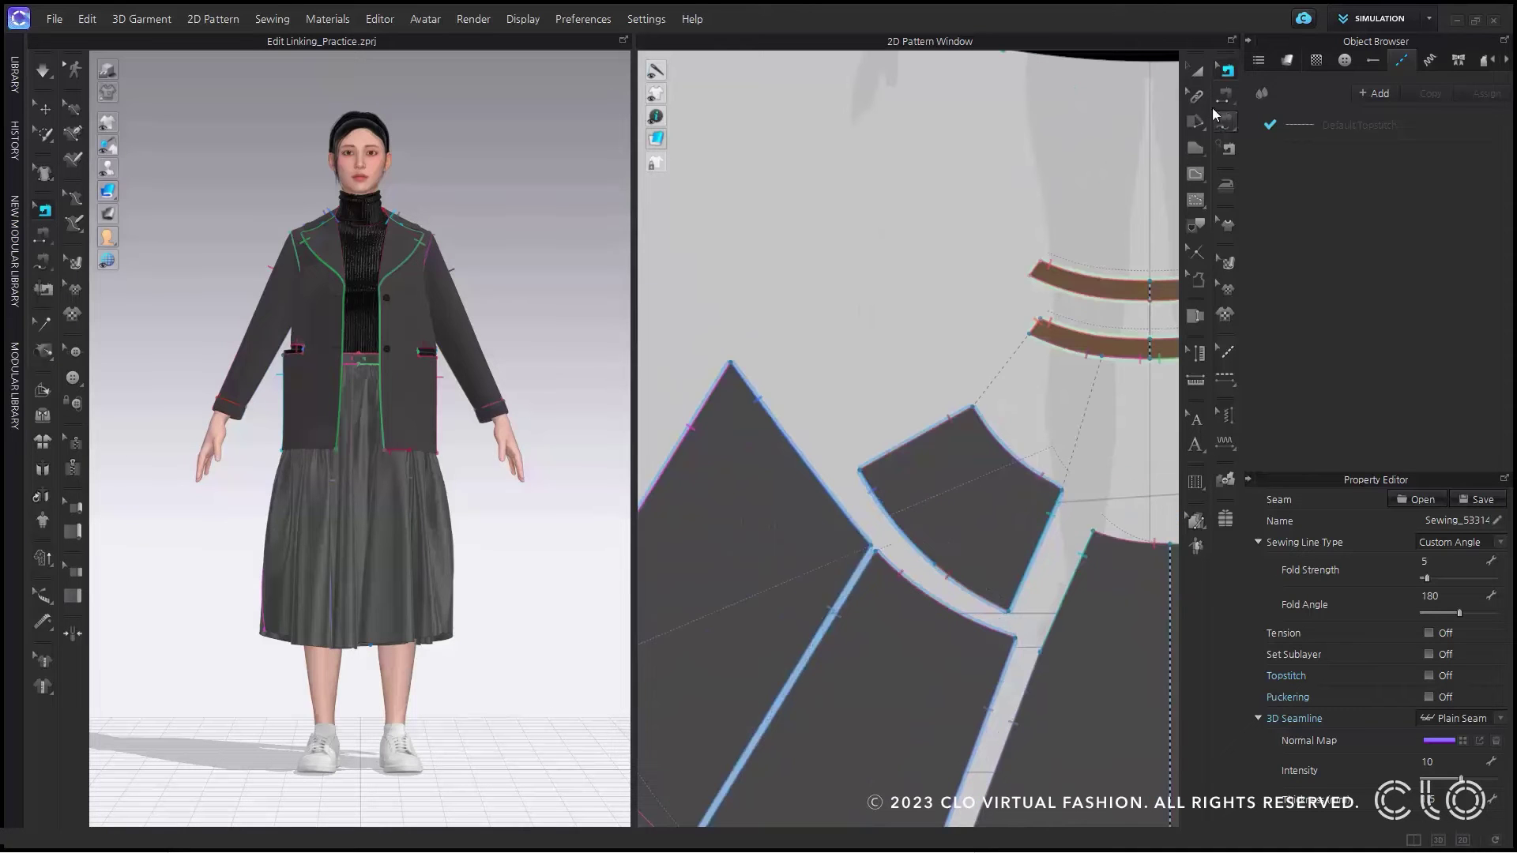
pyautogui.click(1200, 96)
pyautogui.click(1234, 97)
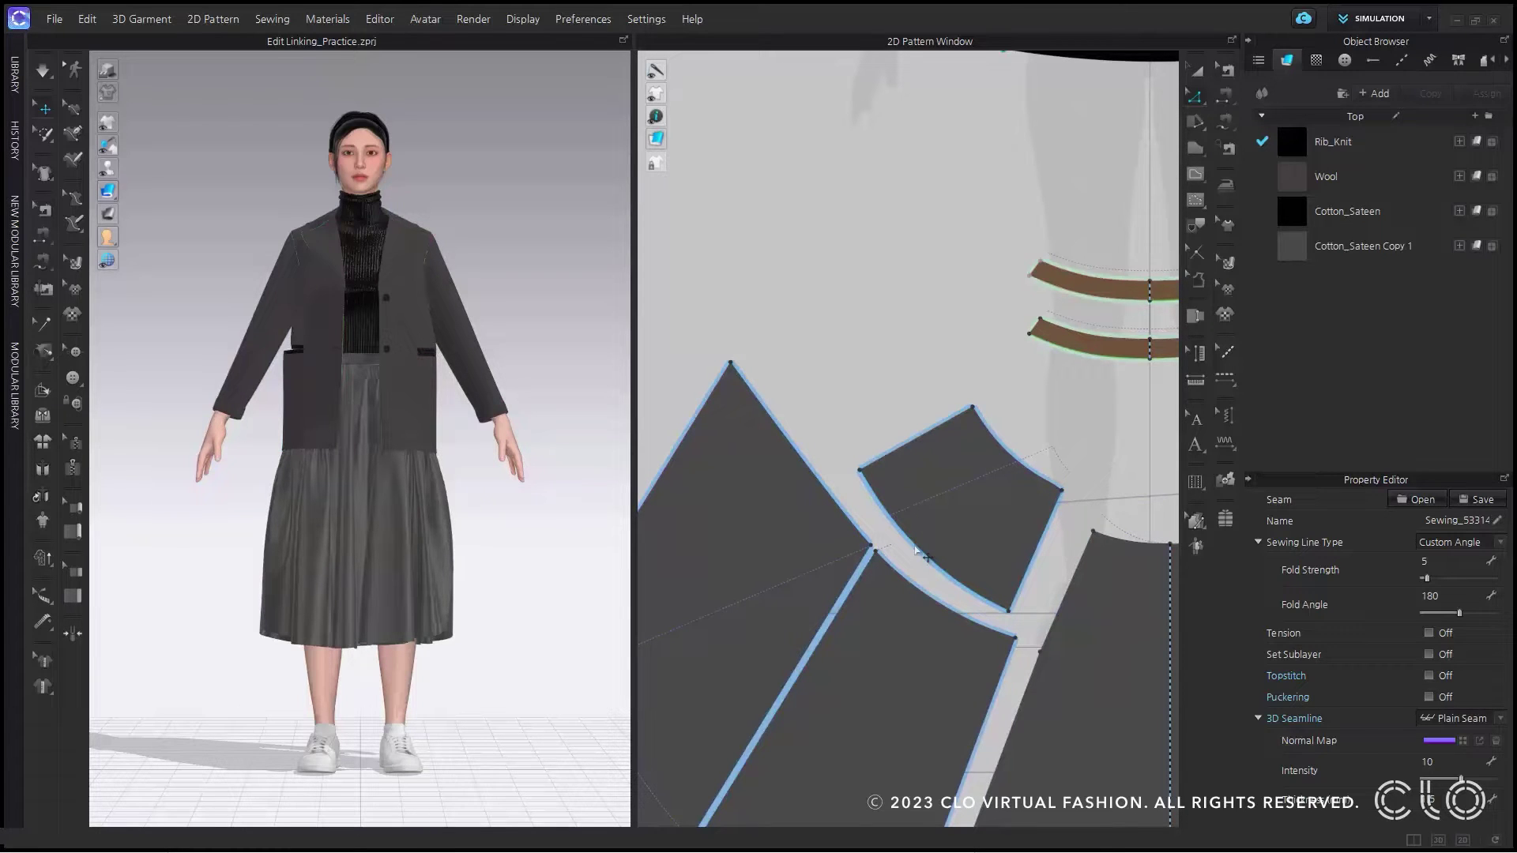
pyautogui.rightClick(960, 583)
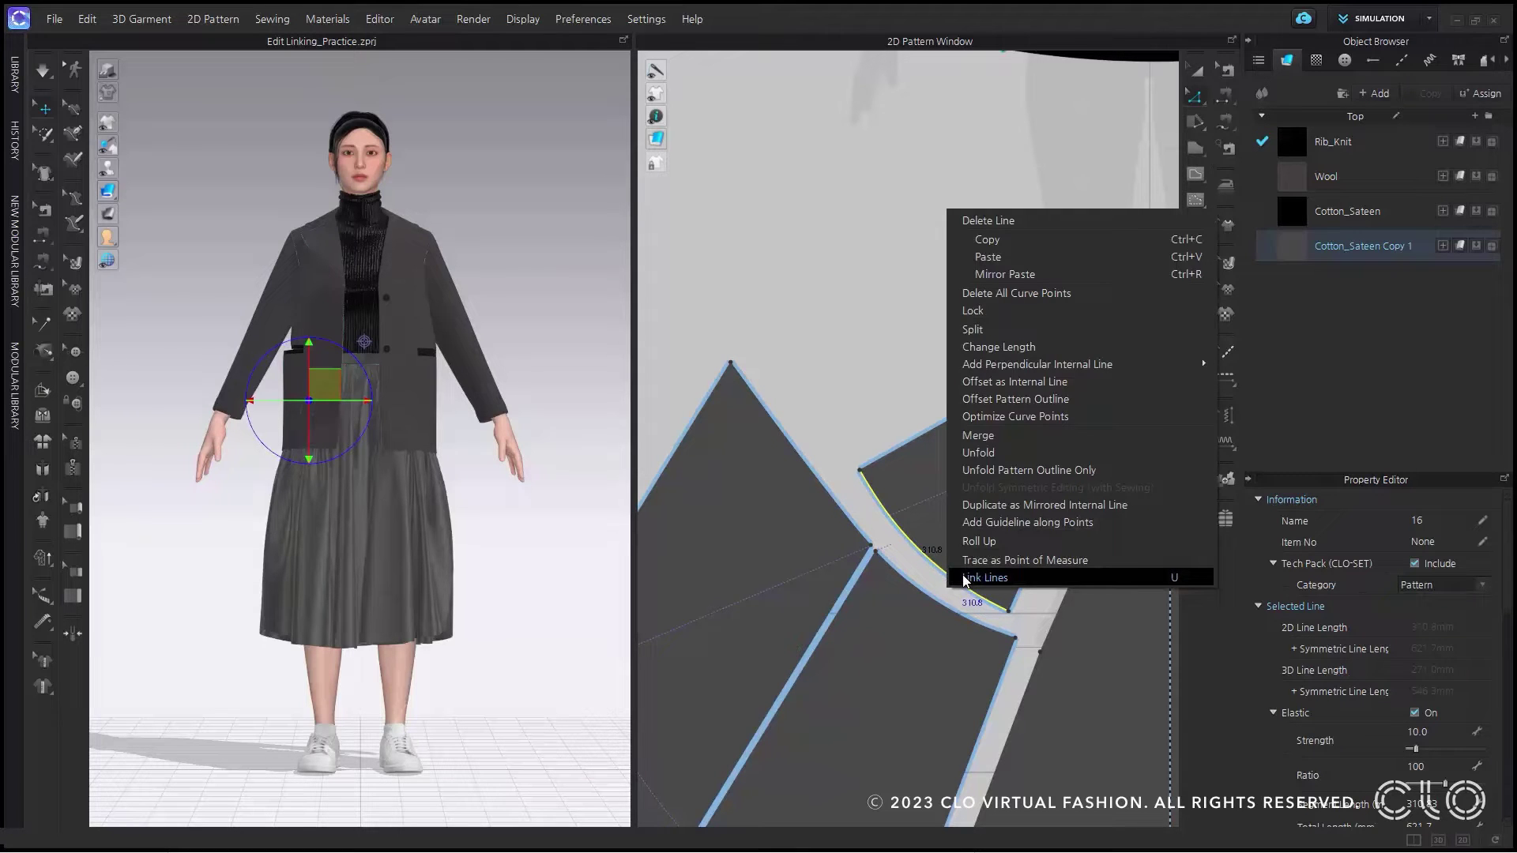
pyautogui.click(963, 579)
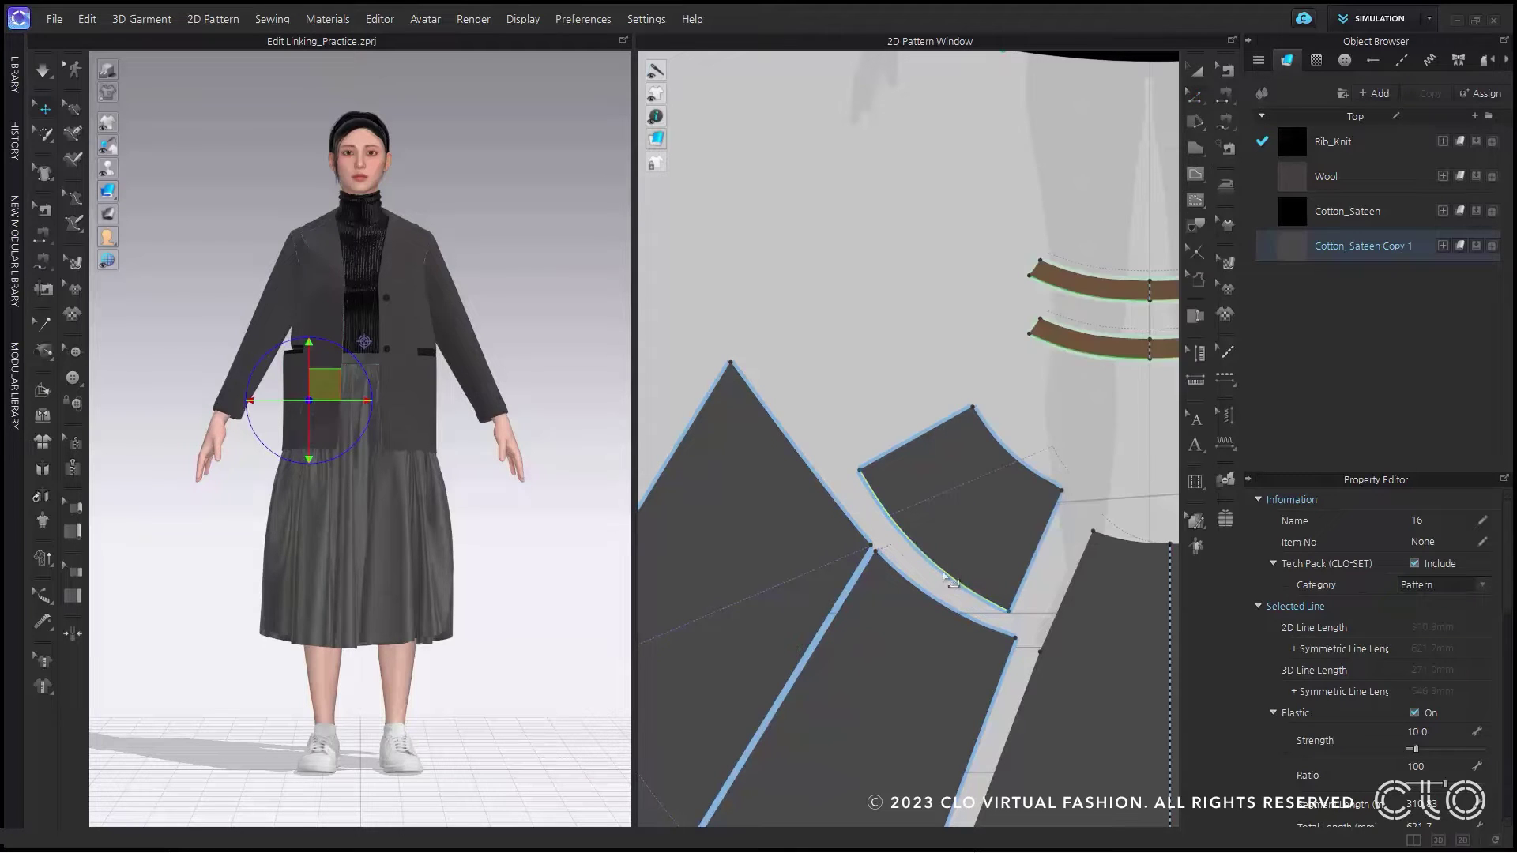
pyautogui.click(795, 445)
pyautogui.click(907, 587)
pyautogui.click(861, 474)
pyautogui.moveTo(860, 470)
pyautogui.mouseDown()
pyautogui.moveTo(836, 425)
pyautogui.moveTo(857, 471)
pyautogui.mouseUp()
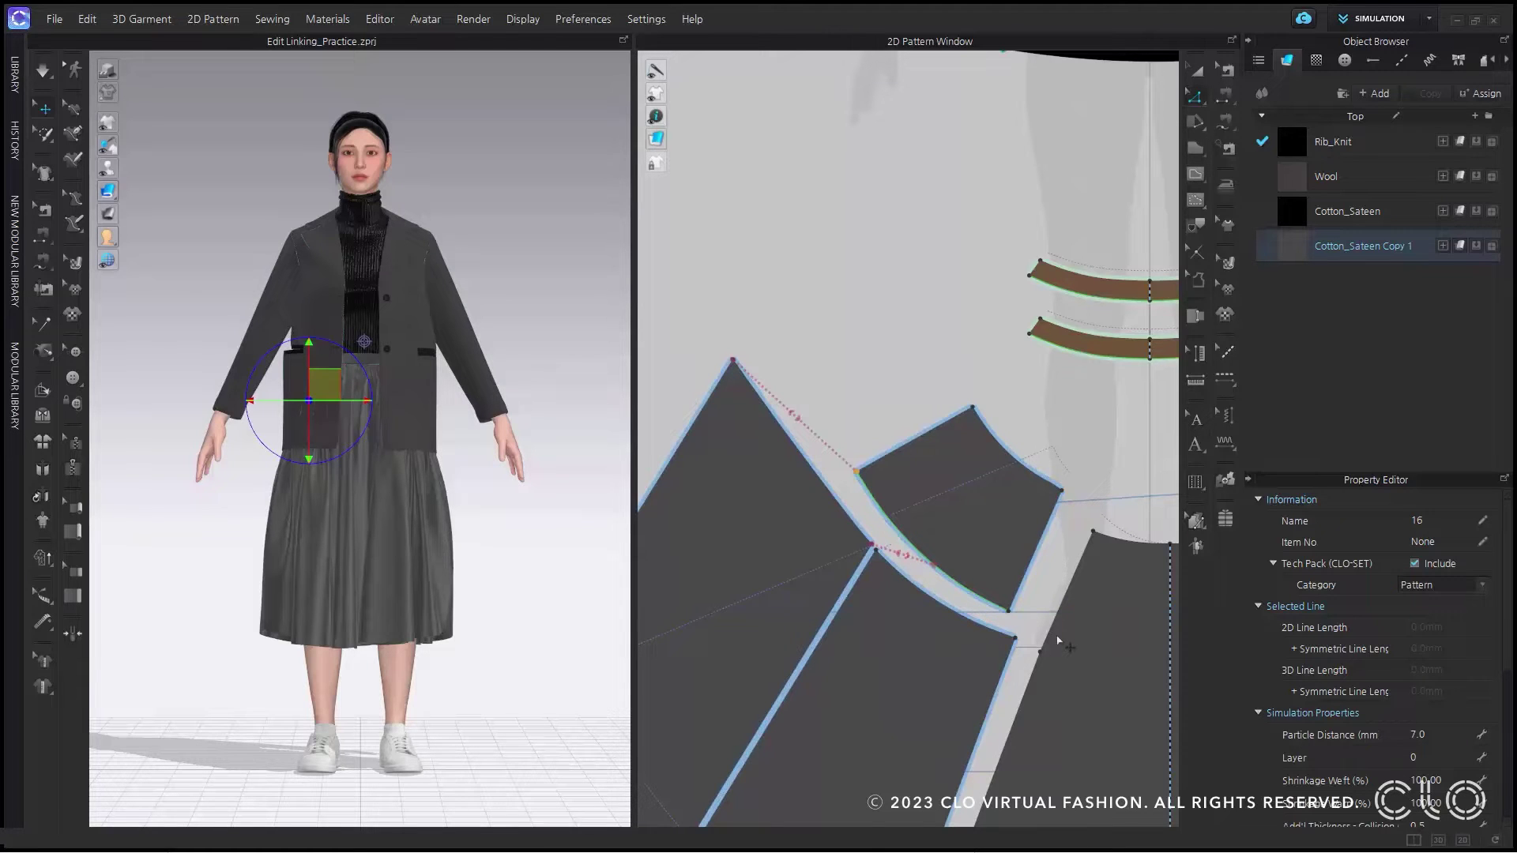
# Link the sewn lines joining the left-hand skirt yoke's side edge to the center skirt panel, starting from their sewing
pyautogui.scroll(-4, 1049, 624)
pyautogui.moveTo(1029, 610); pyautogui.dragTo(939, 467, button='middle')
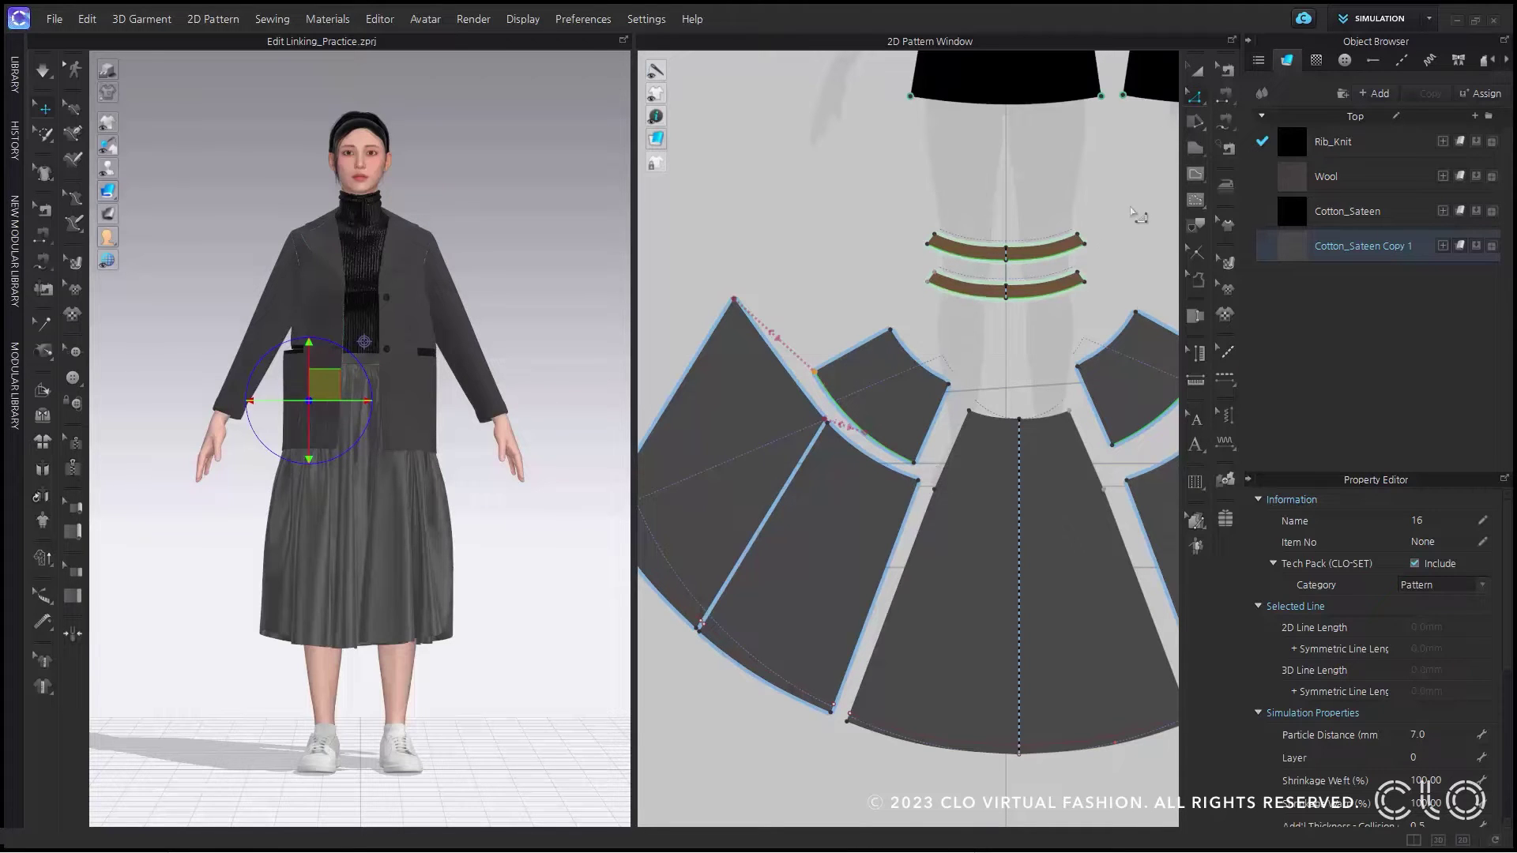
pyautogui.click(1229, 71)
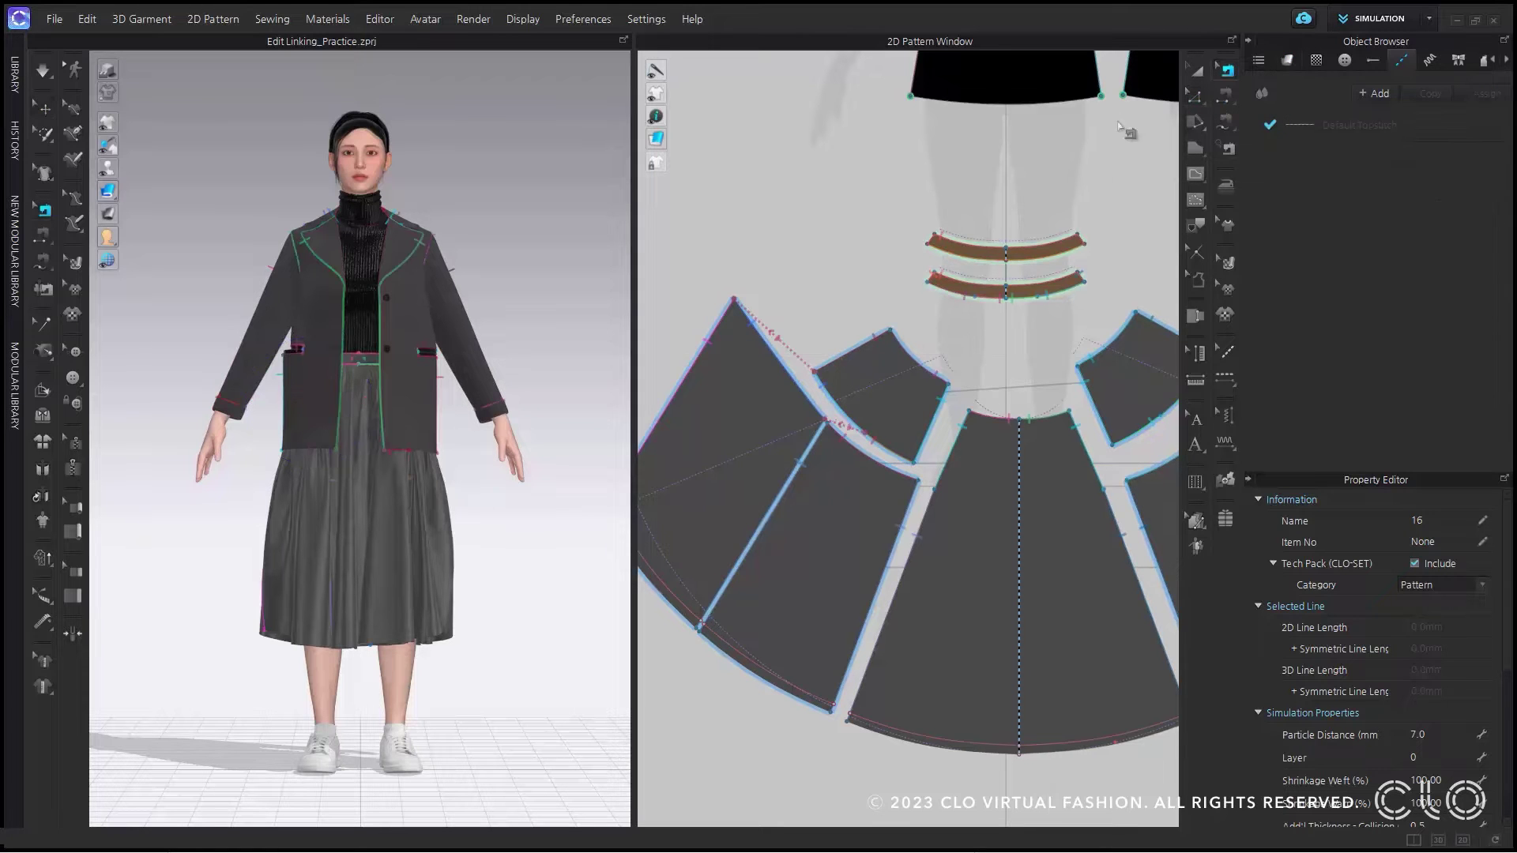
pyautogui.click(940, 424)
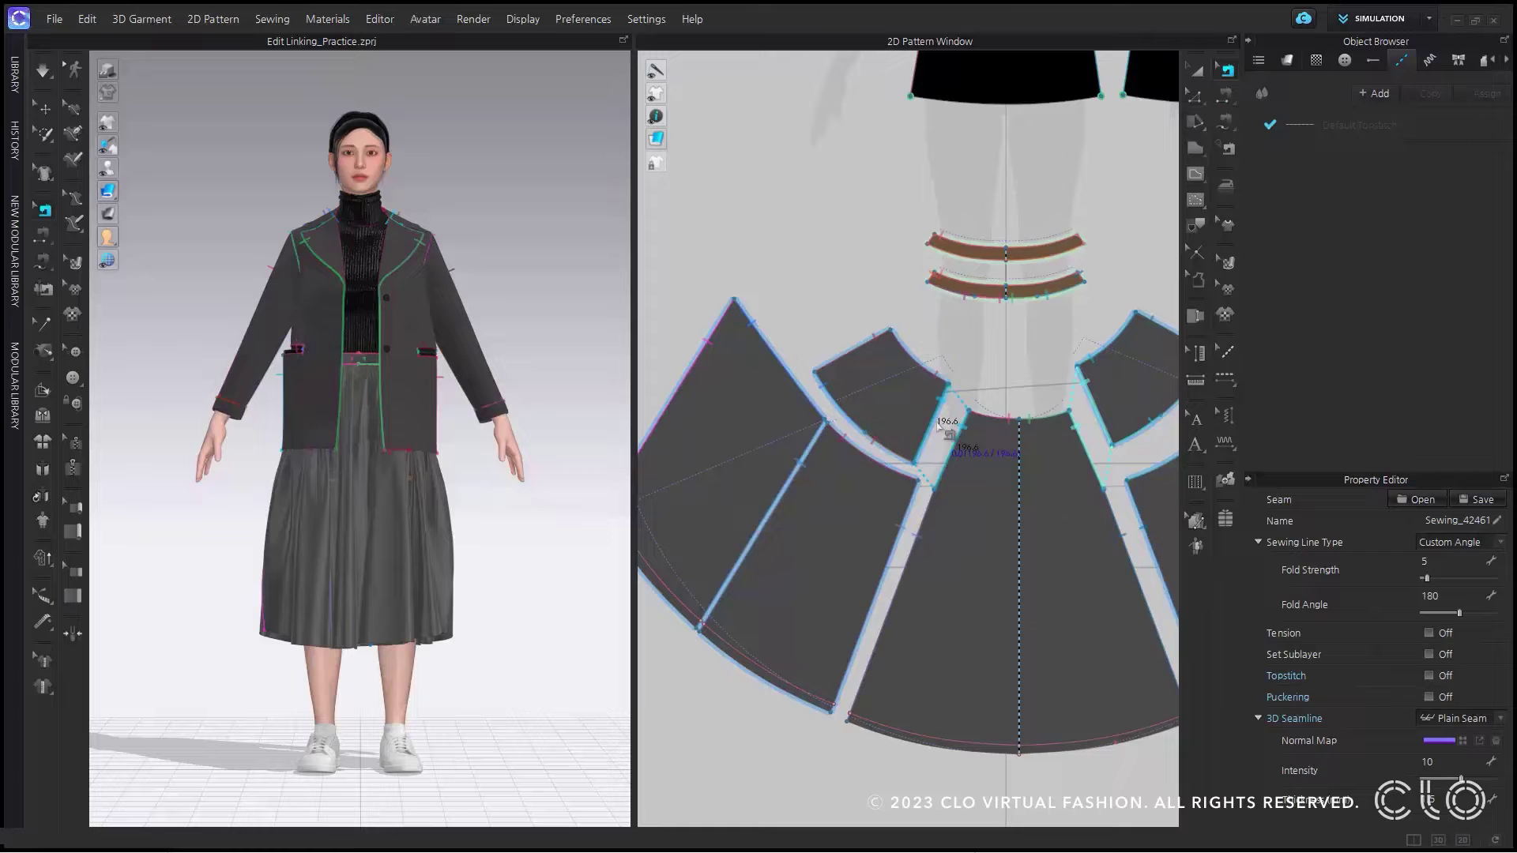
pyautogui.rightClick(938, 426)
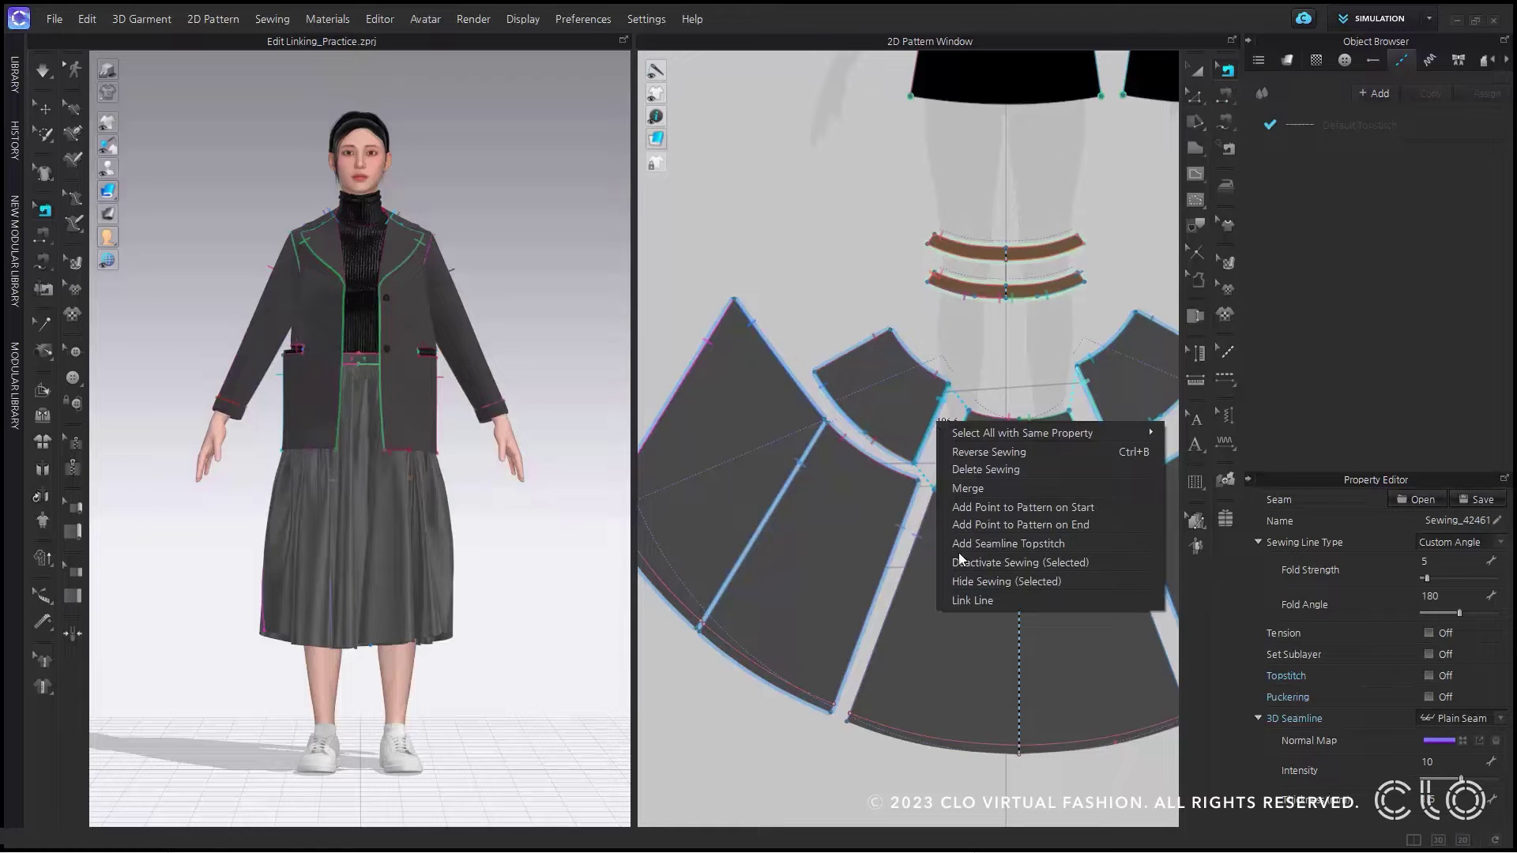
pyautogui.click(968, 600)
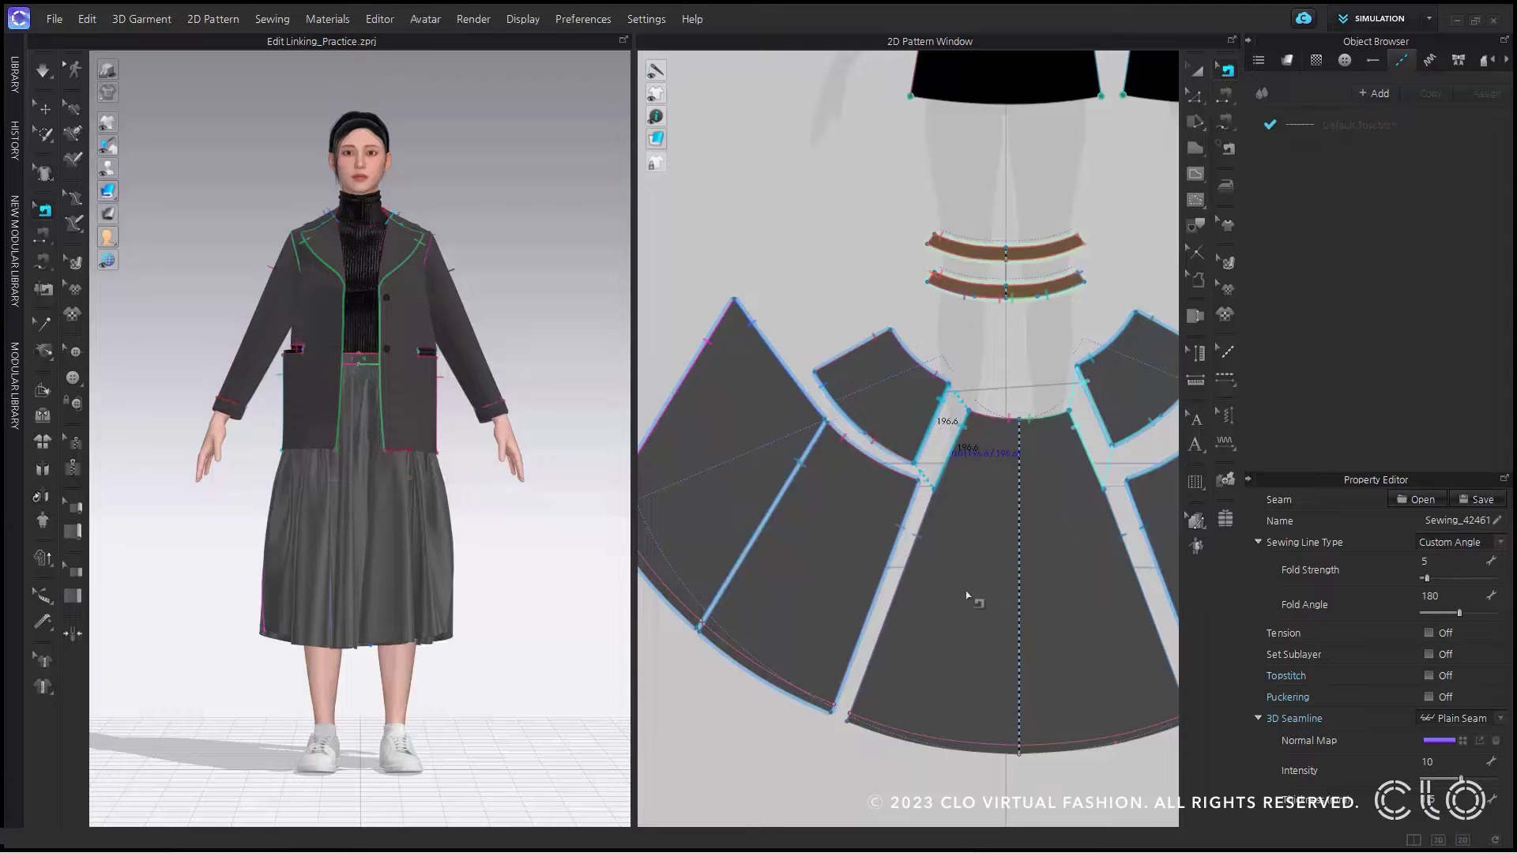
# Move the left-hand skirt yoke's upper corner beside the center panel slightly outward and check the linked side sewing
pyautogui.scroll(3, 959, 425)
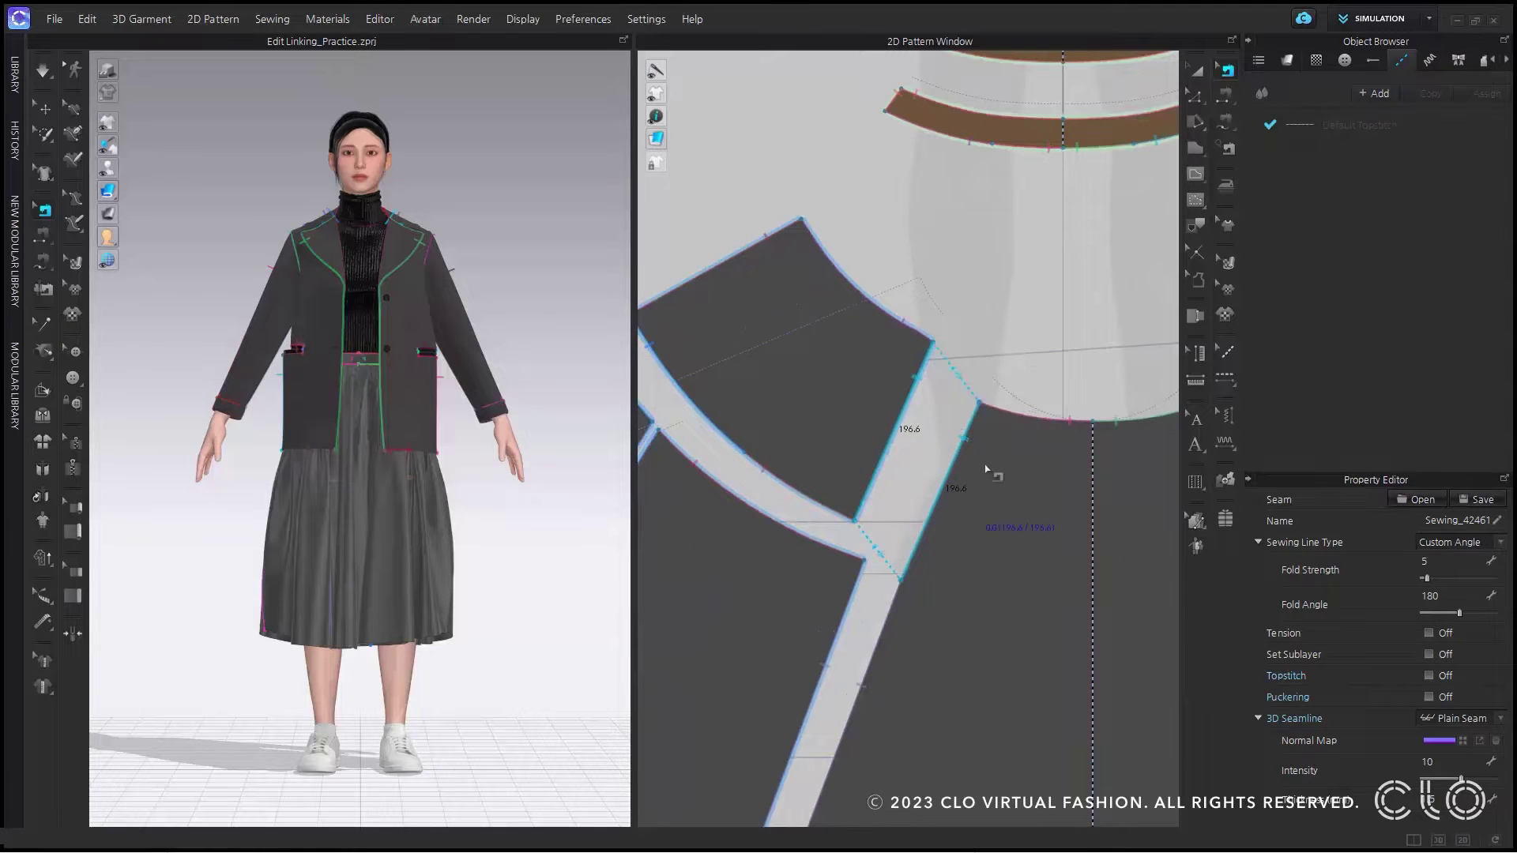
pyautogui.click(1195, 96)
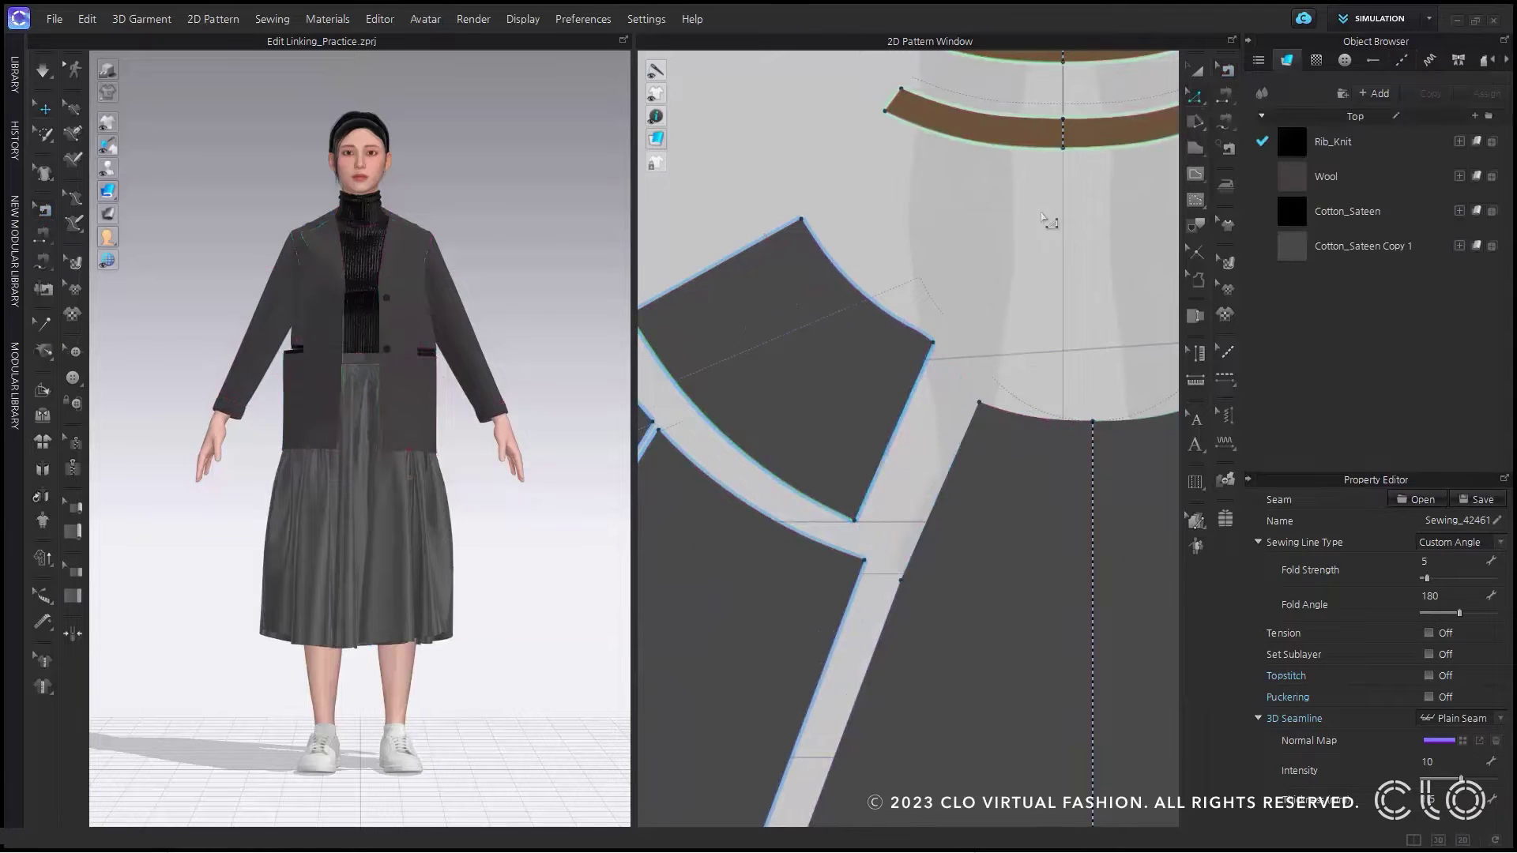
pyautogui.click(945, 345)
pyautogui.moveTo(958, 328); pyautogui.dragTo(947, 352)
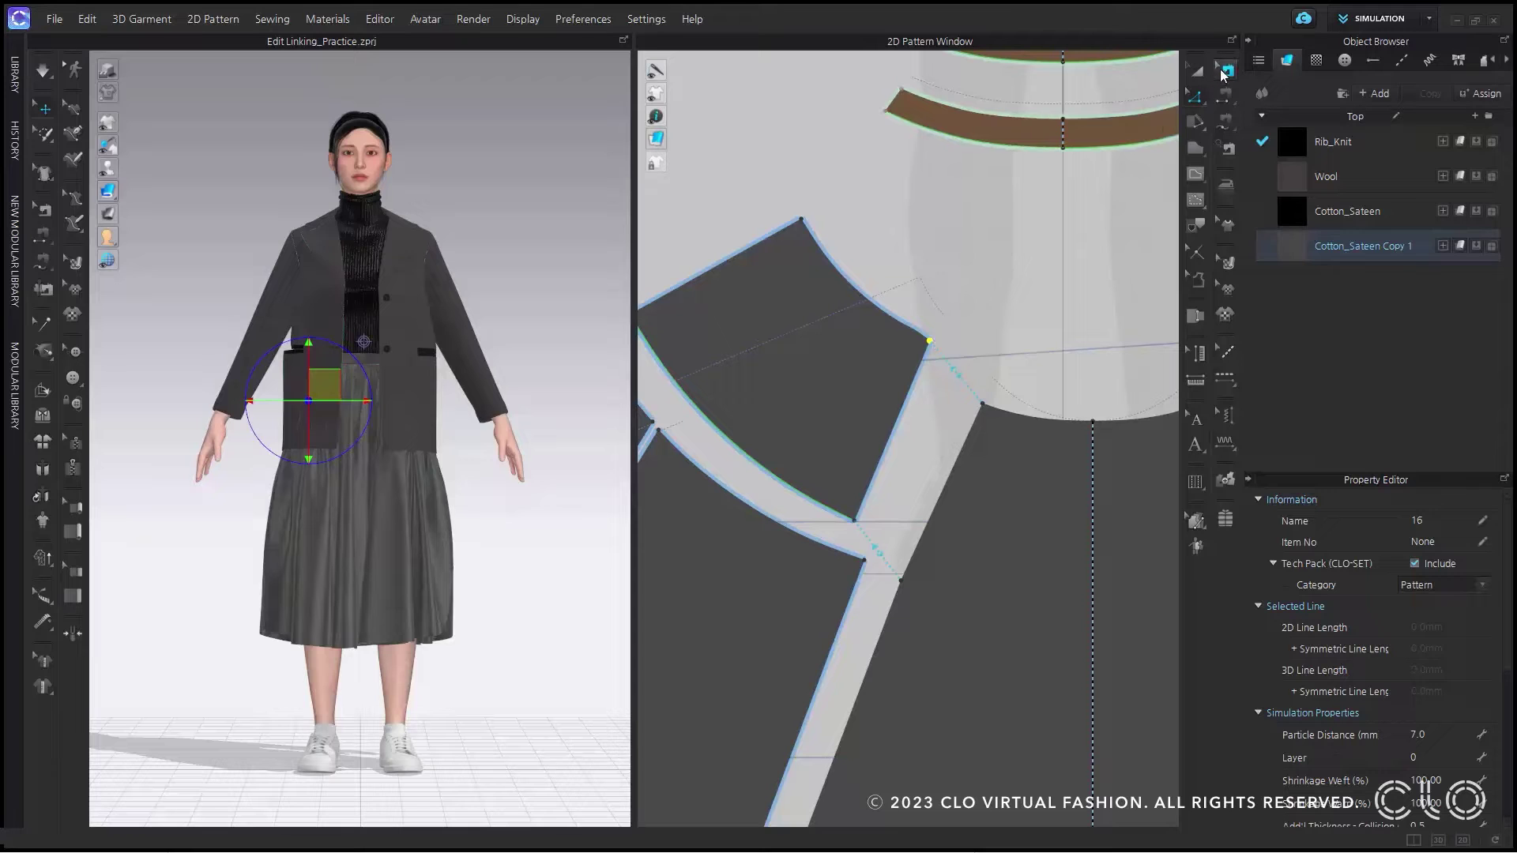
pyautogui.click(1222, 73)
pyautogui.click(917, 382)
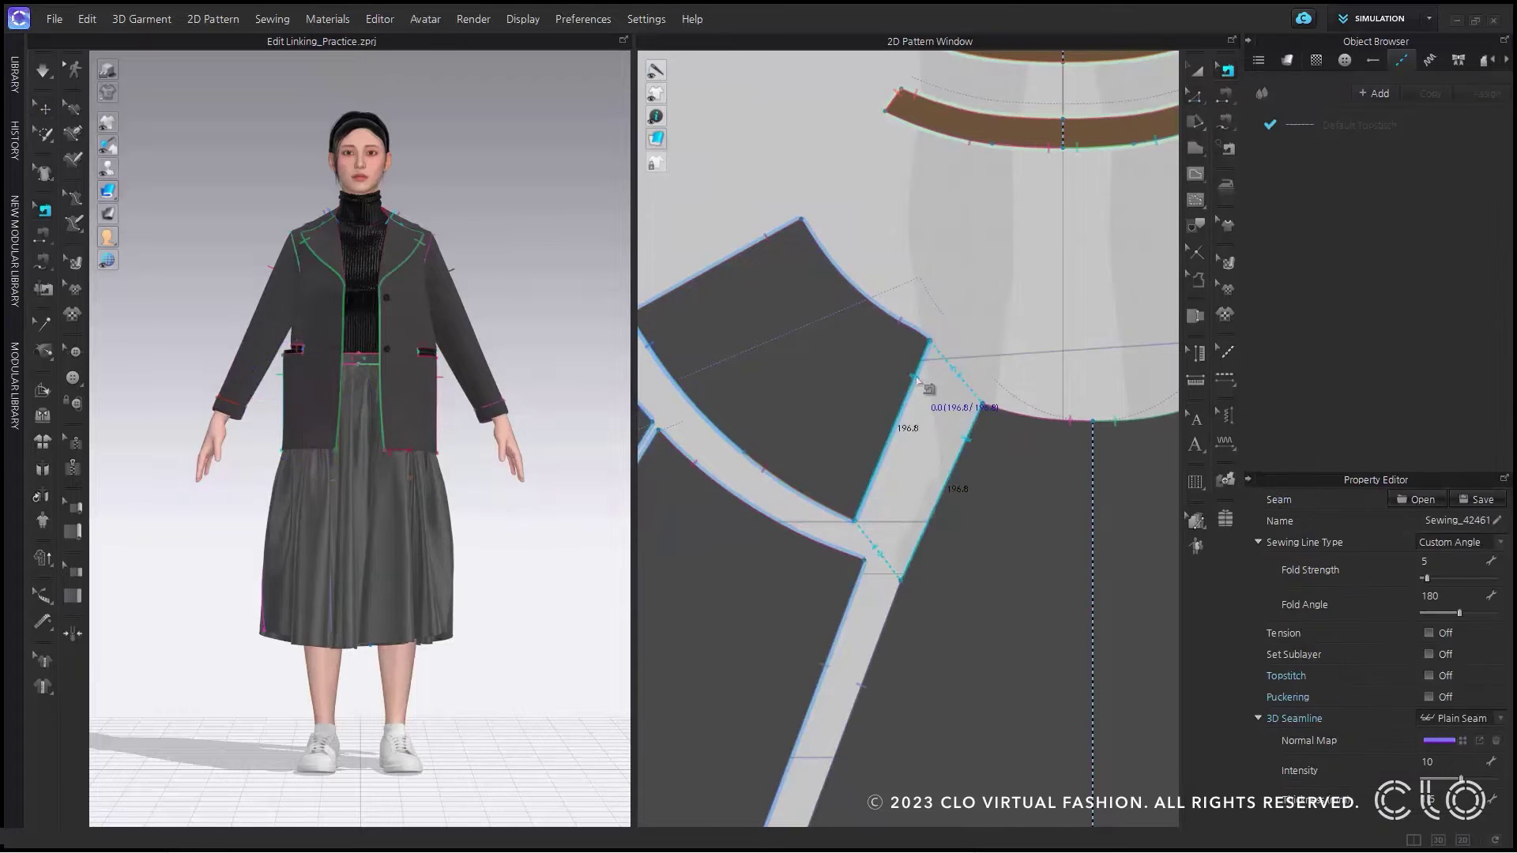
# Review the Unlink Line option for the yoke's side sewing and switch to the Edit Link tool
pyautogui.rightClick(917, 381)
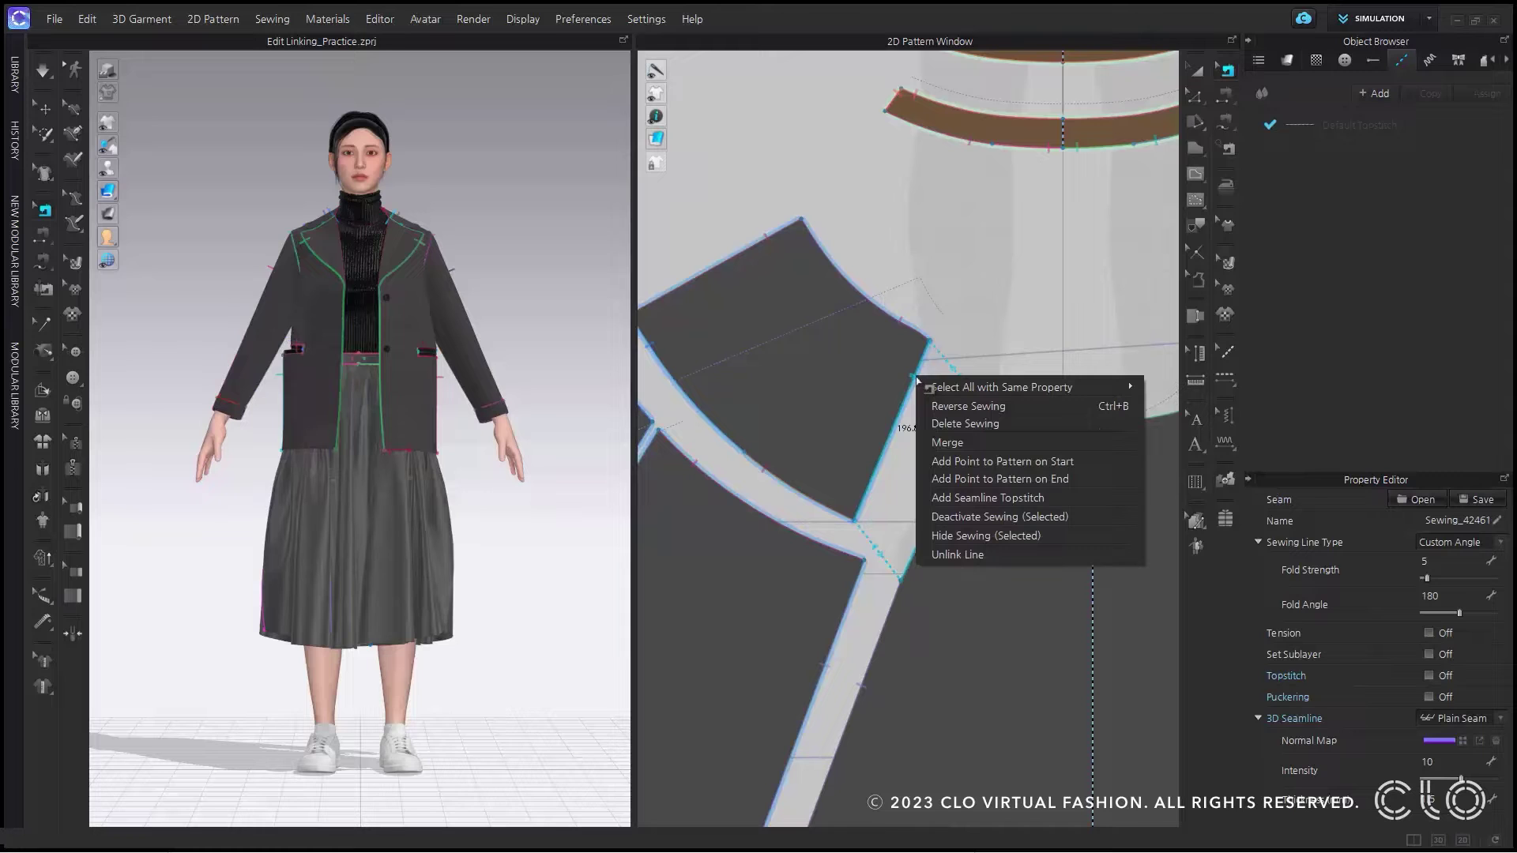
pyautogui.click(941, 426)
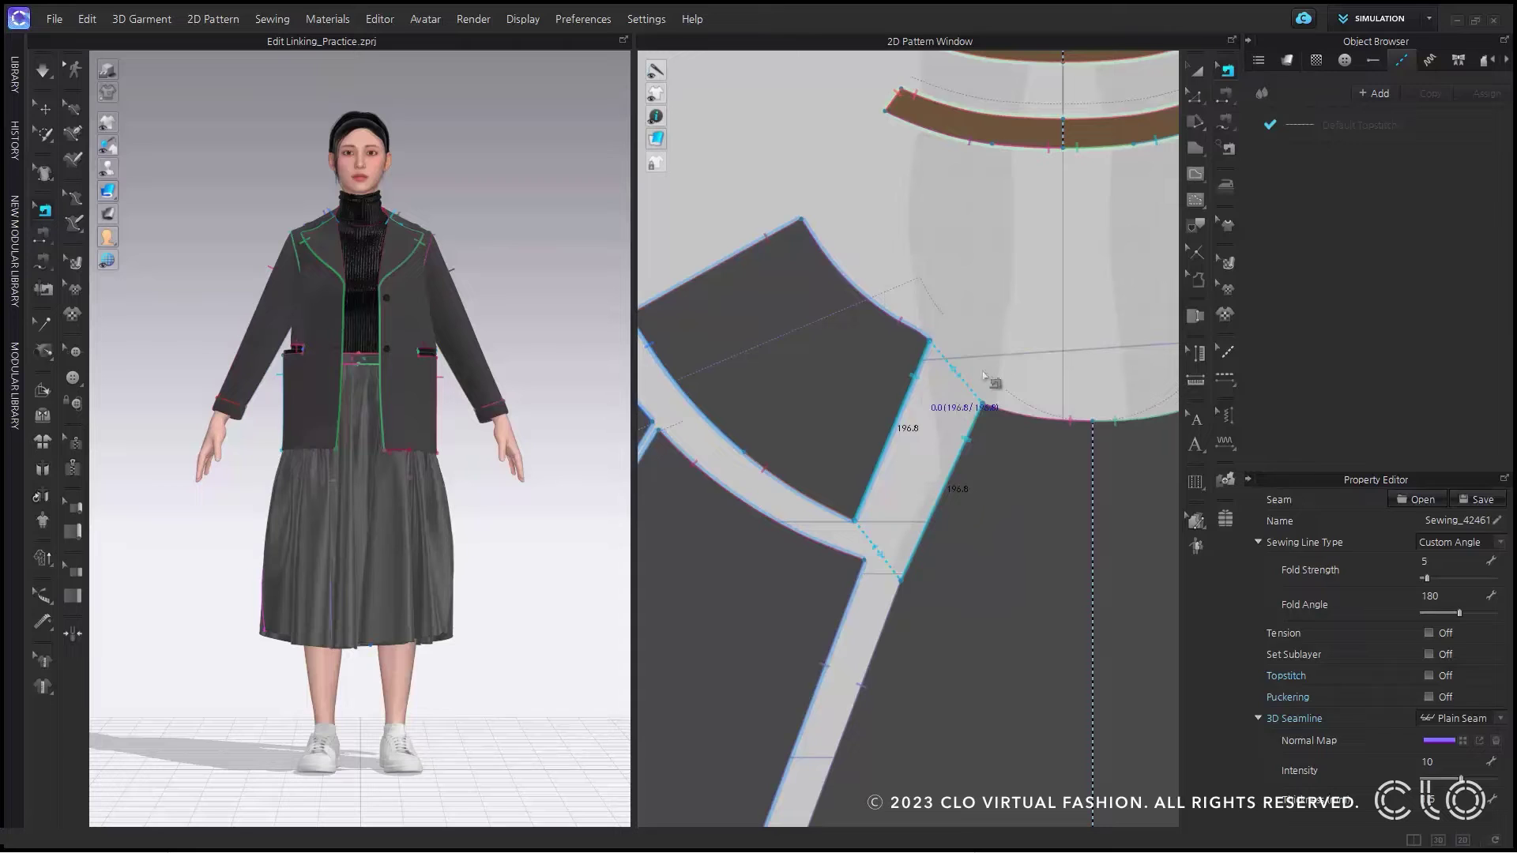
pyautogui.click(1195, 96)
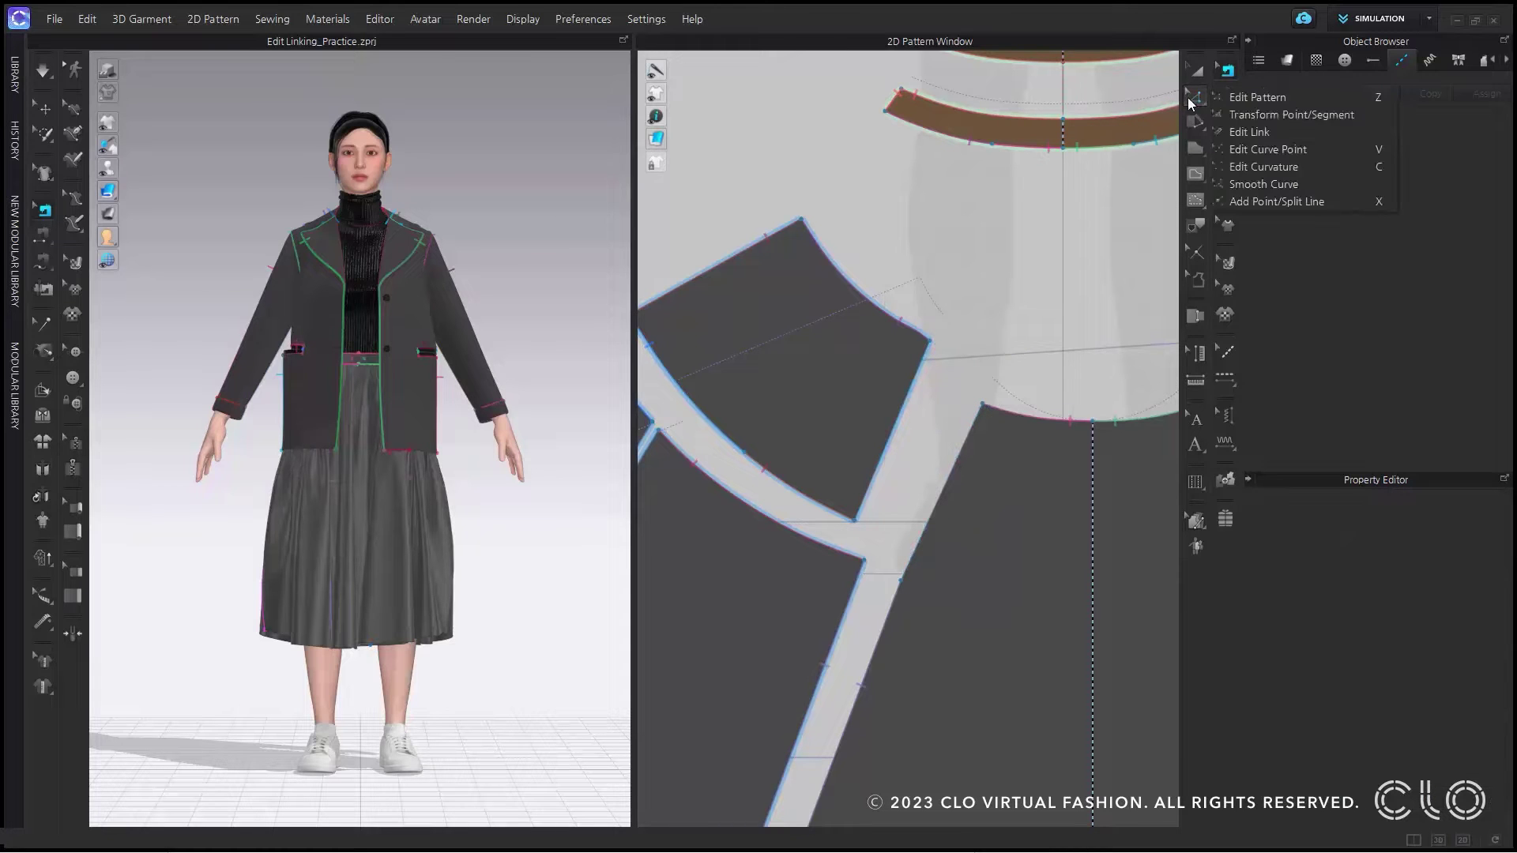
pyautogui.click(1221, 126)
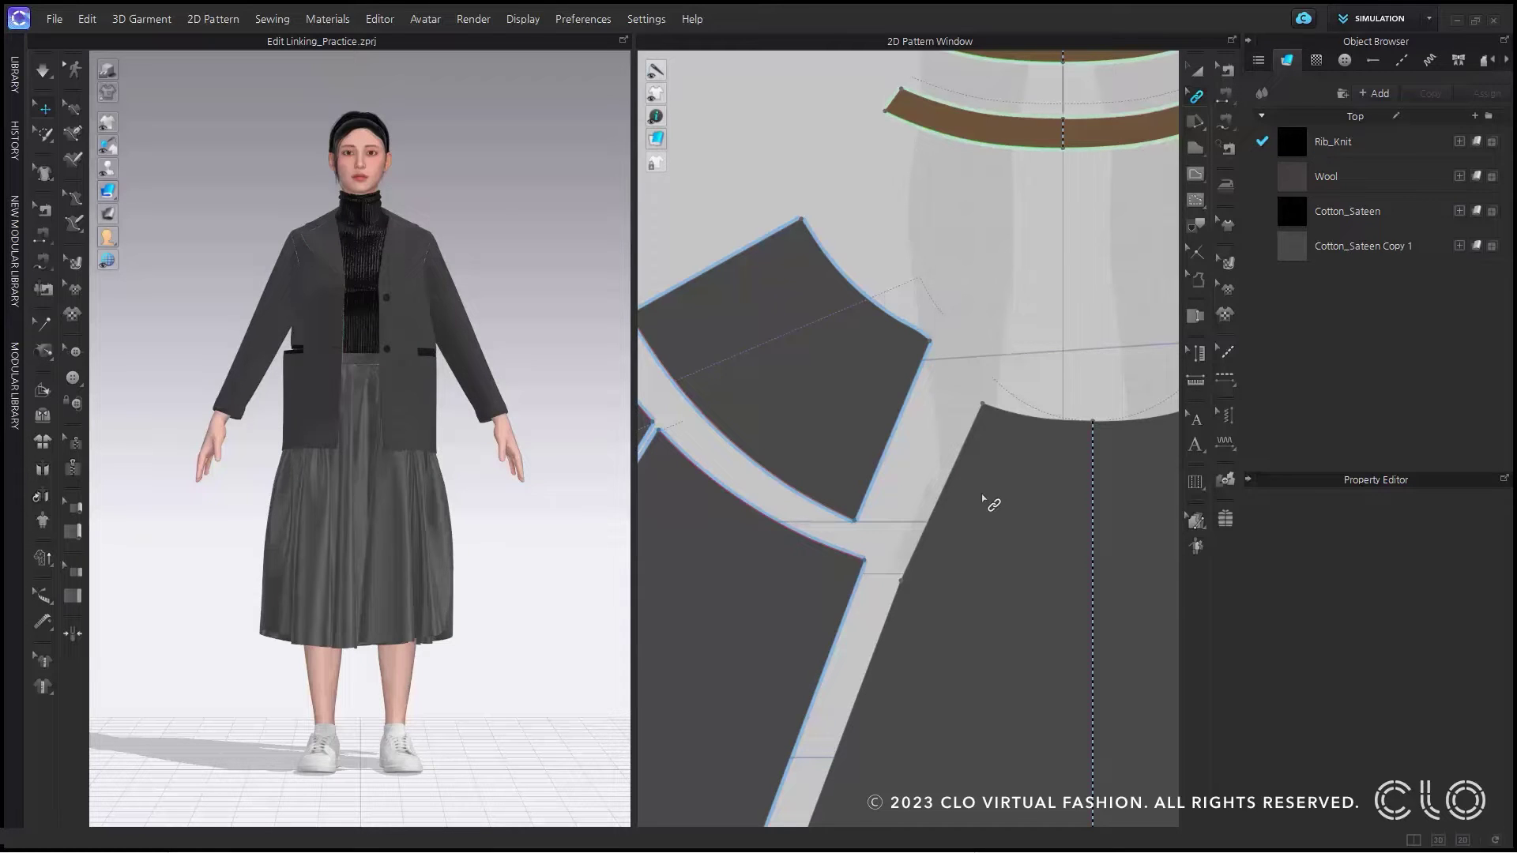
# Trace the neck facing area of the left-hand jacket back panel as a linked pattern and place it about 102 mm above the panel
pyautogui.scroll(-8, 980, 494)
pyautogui.scroll(3, 1026, 280)
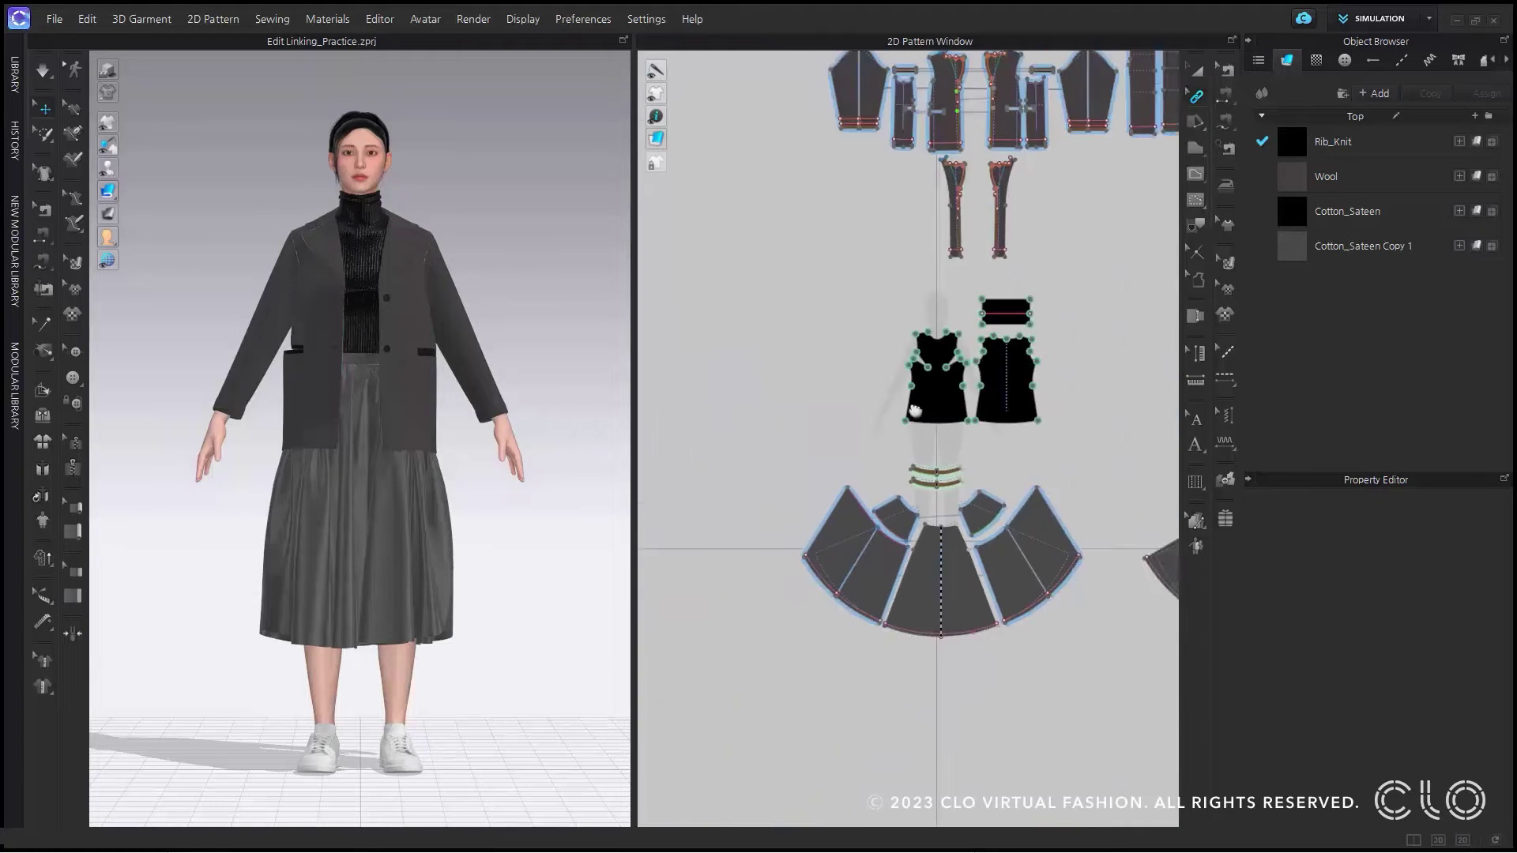
pyautogui.scroll(6, 988, 289)
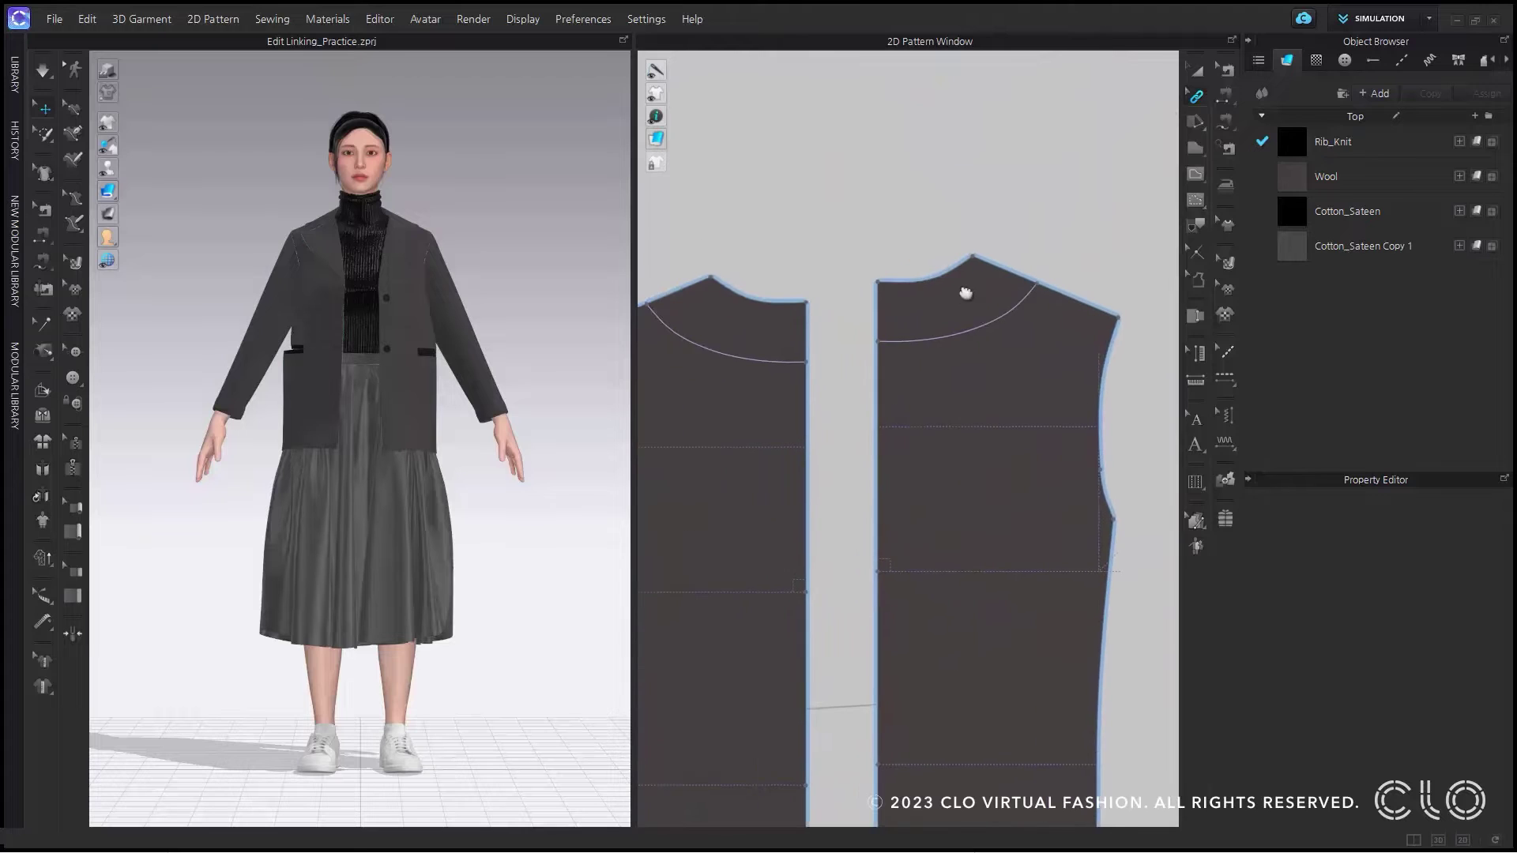
pyautogui.scroll(-2, 940, 318)
pyautogui.scroll(-1, 921, 328)
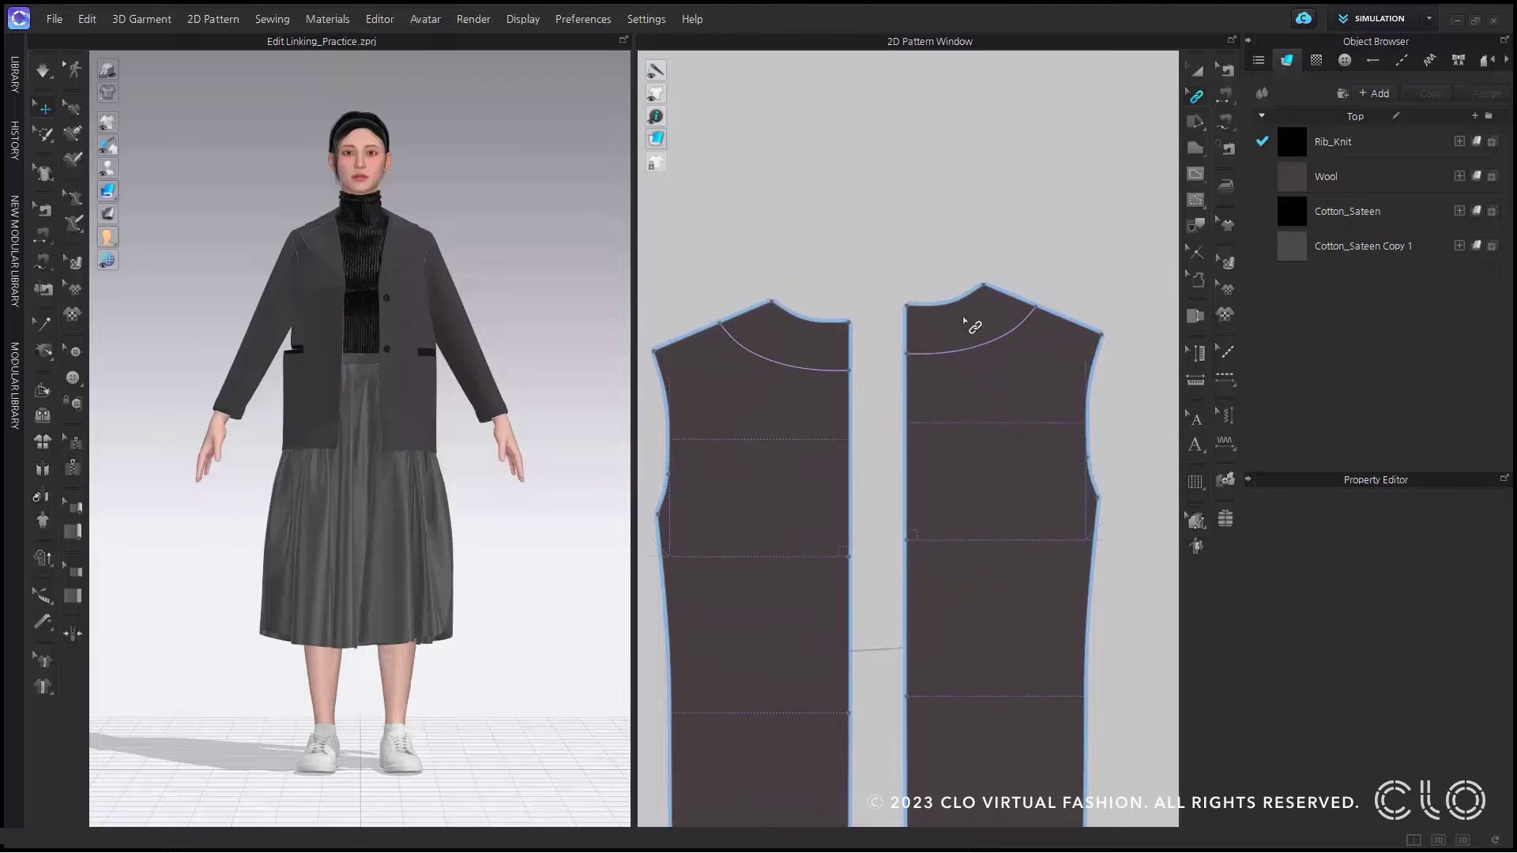
pyautogui.click(1196, 226)
pyautogui.click(844, 325)
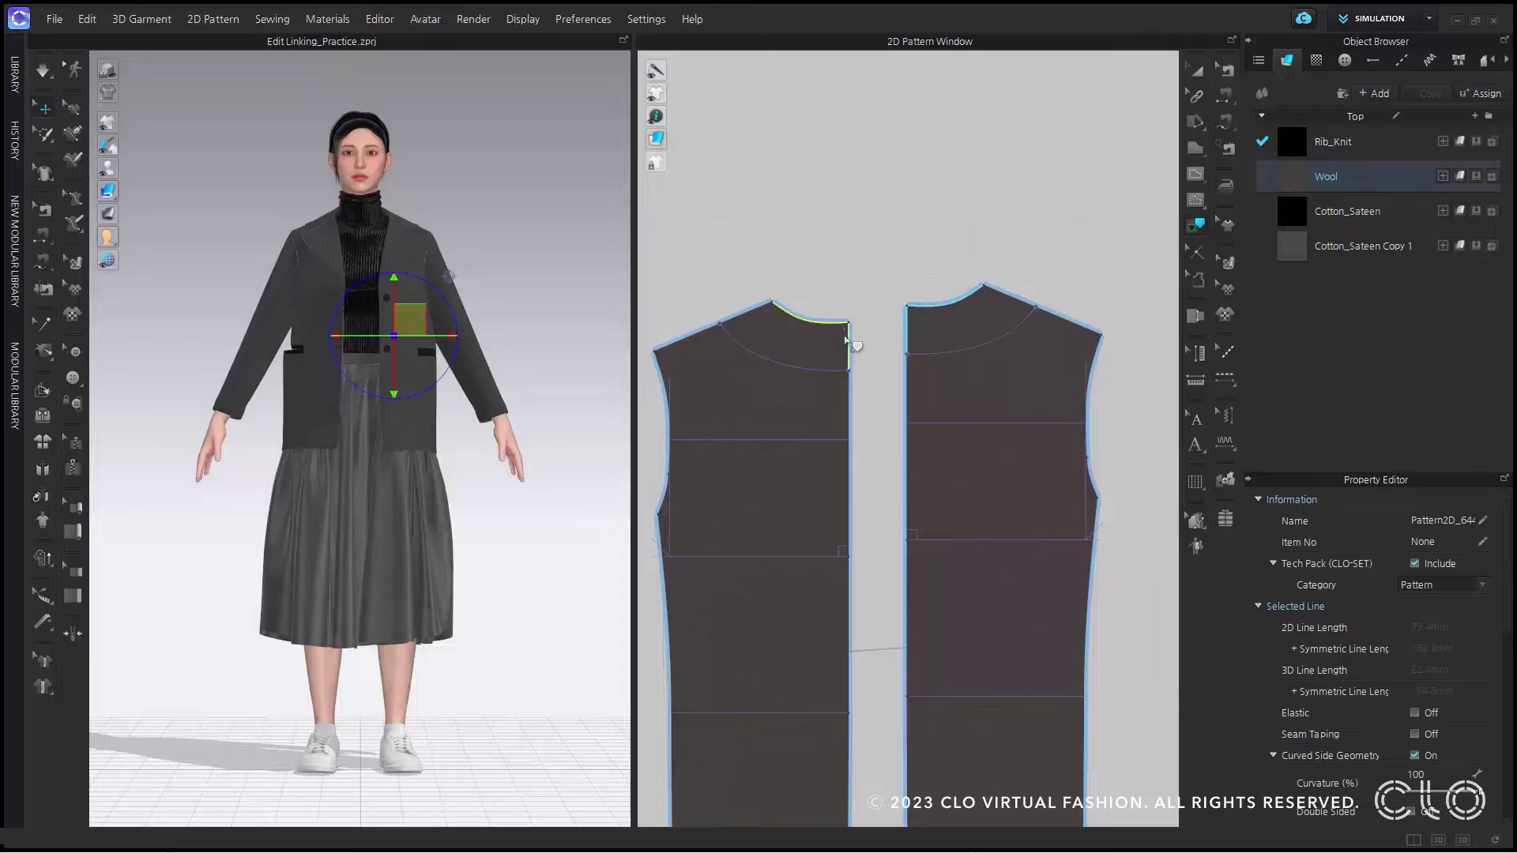
pyautogui.rightClick(754, 318)
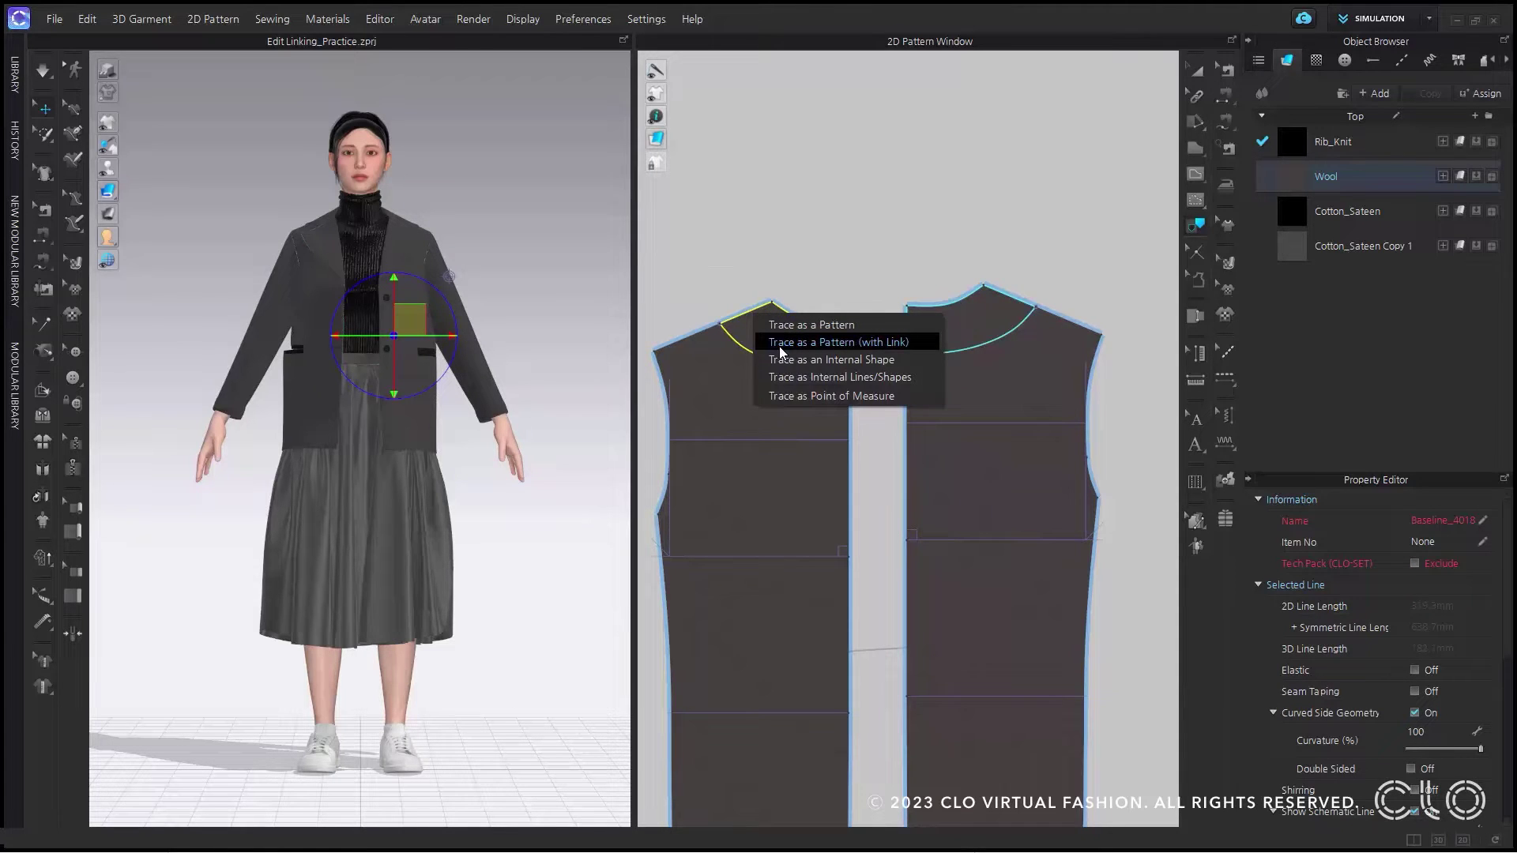
pyautogui.click(779, 346)
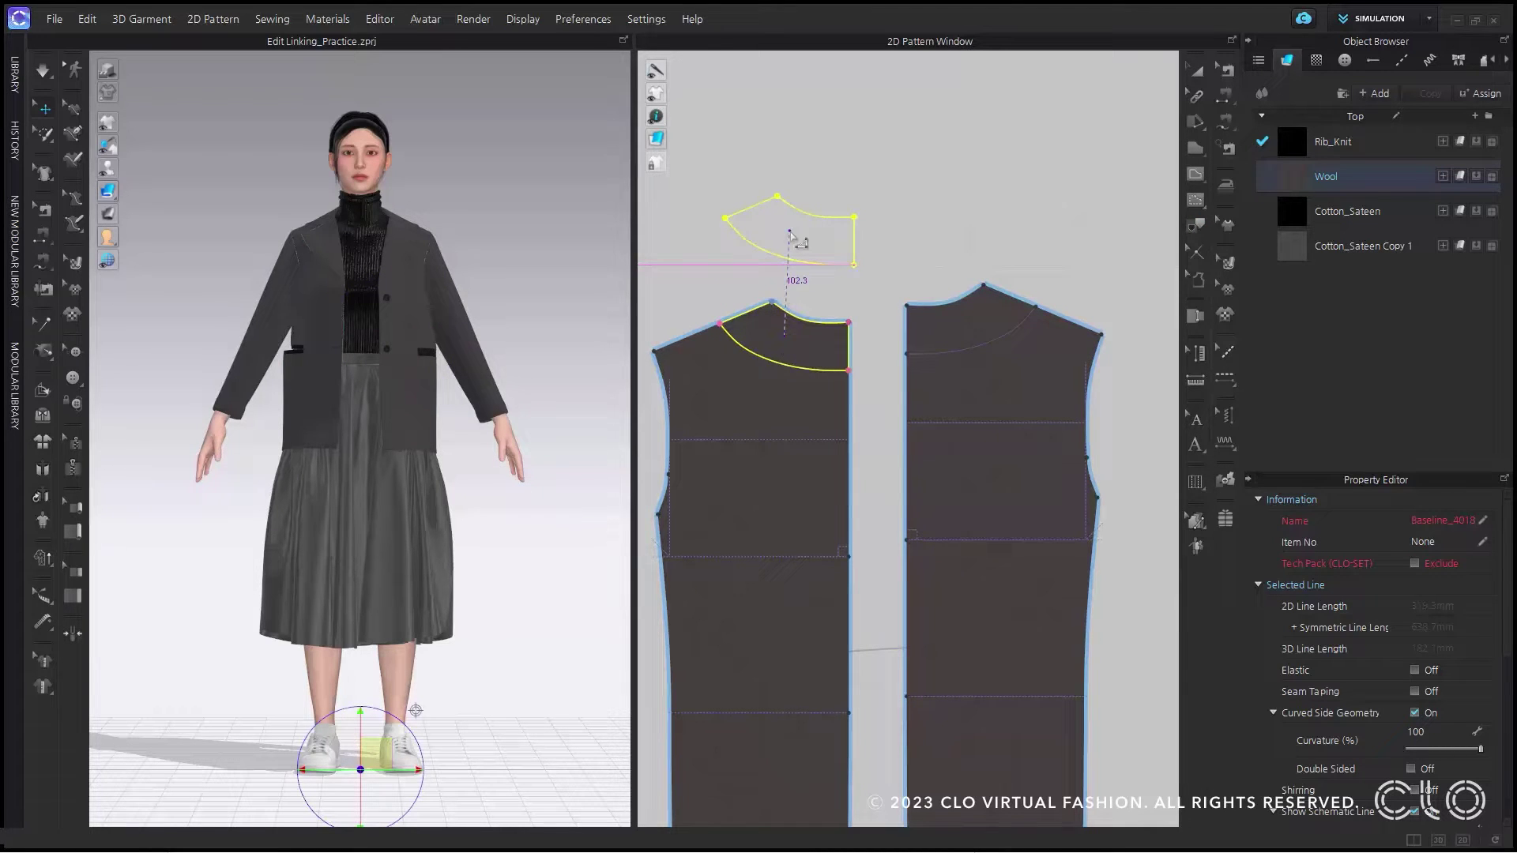
pyautogui.click(791, 236)
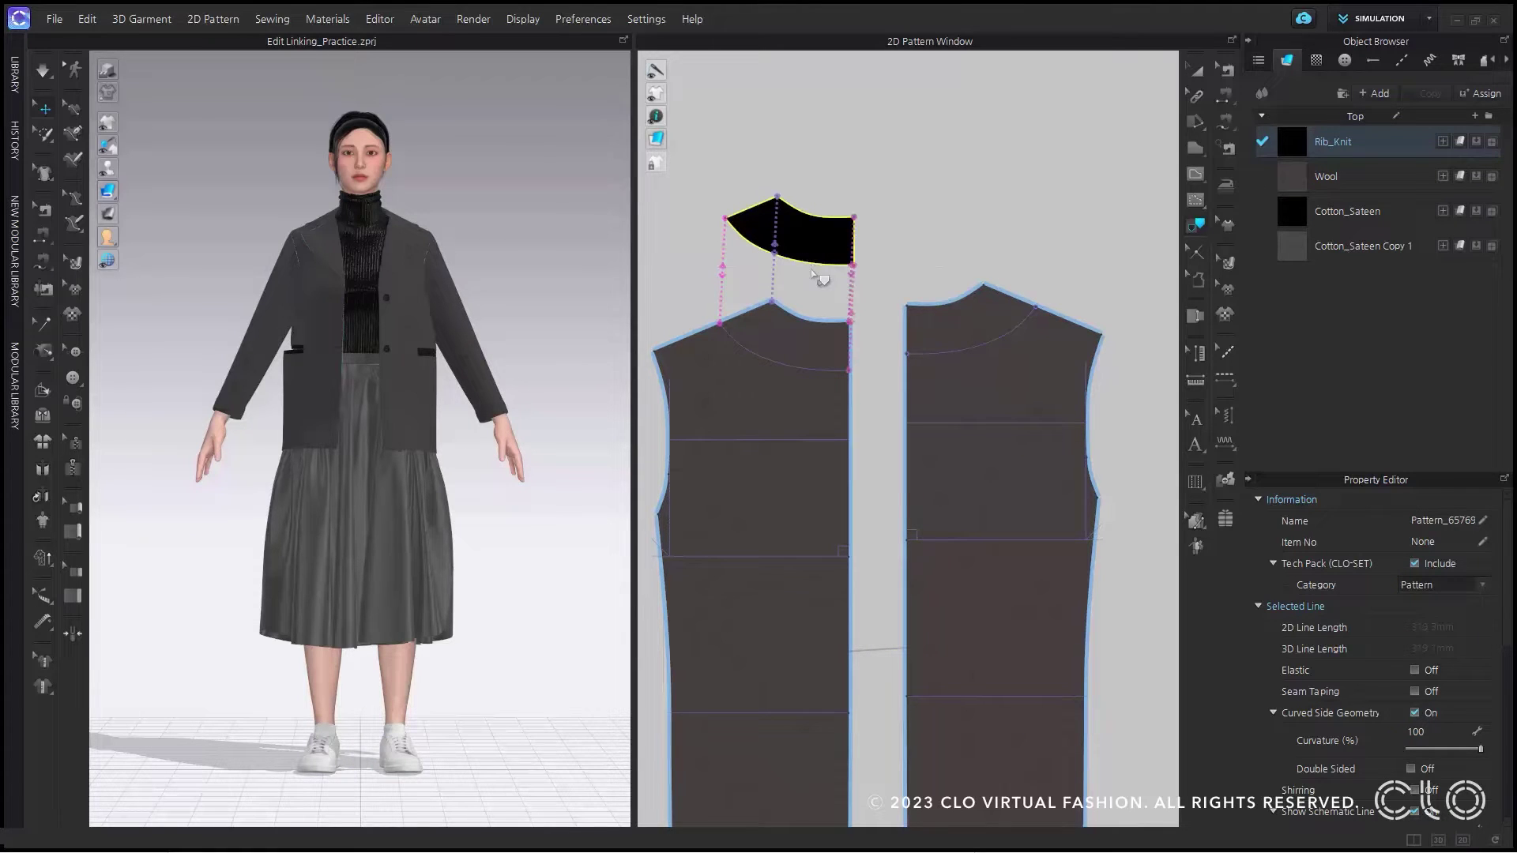
# Select the traced back neck facing's lower curve with Edit Pattern and review it alongside the other jacket patterns
pyautogui.click(890, 176)
pyautogui.click(836, 229)
pyautogui.click(1200, 97)
pyautogui.click(1229, 96)
pyautogui.click(839, 261)
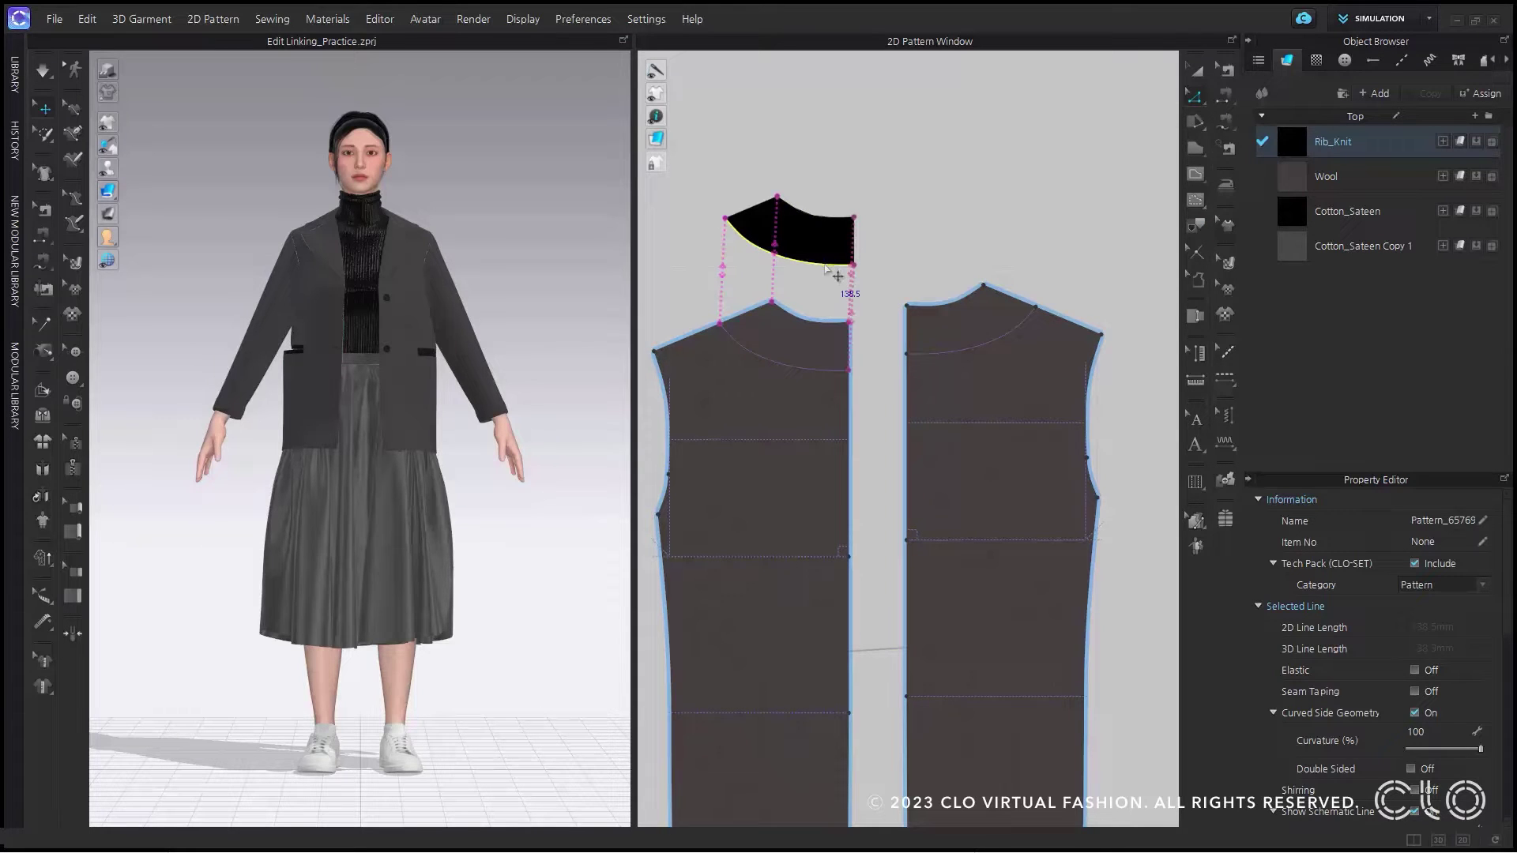
pyautogui.scroll(-4, 822, 311)
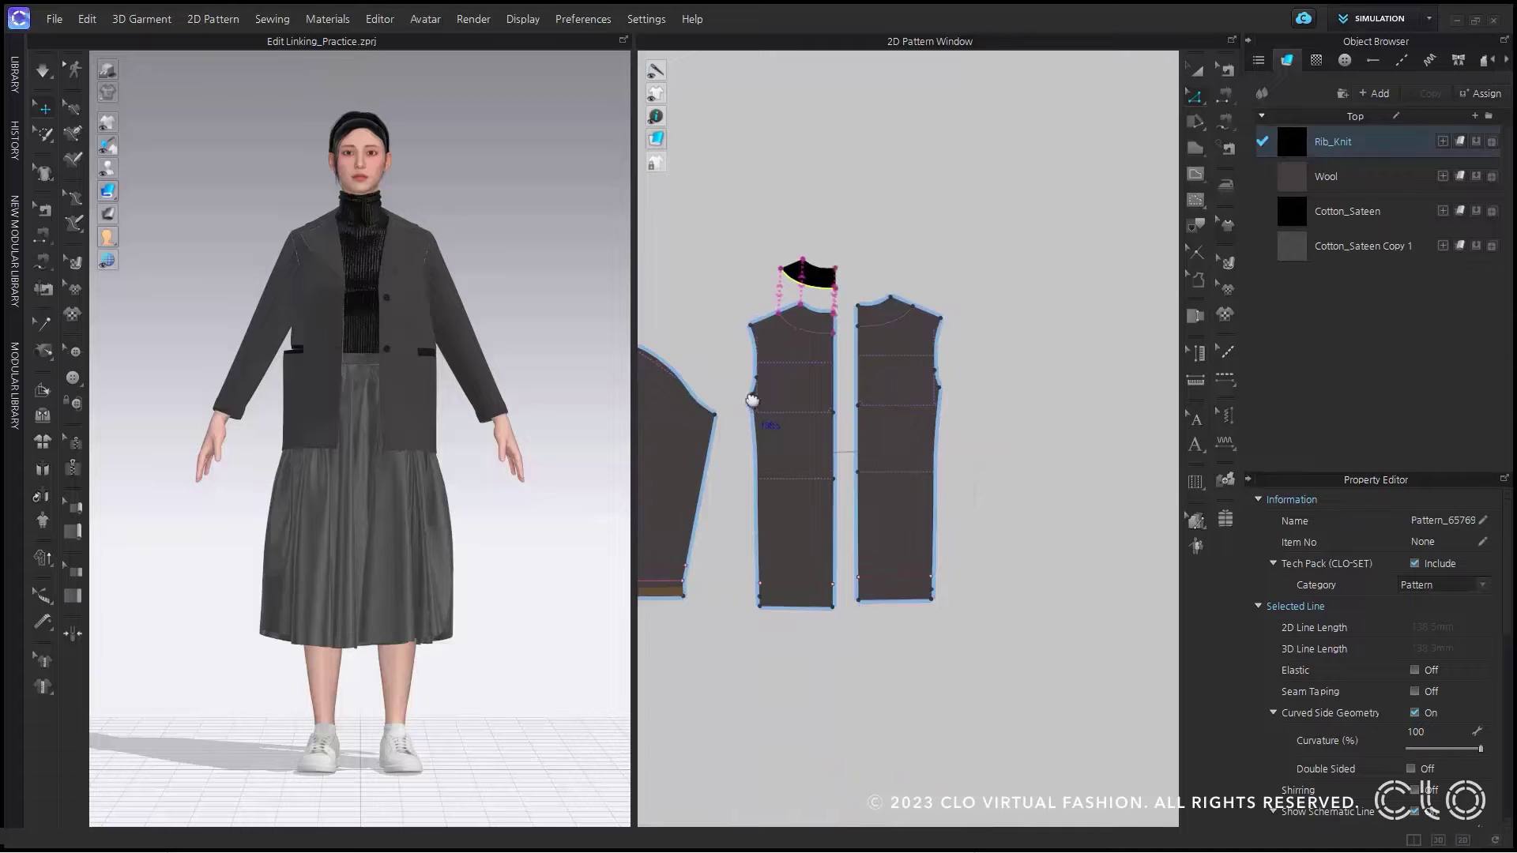
pyautogui.scroll(-5, 774, 371)
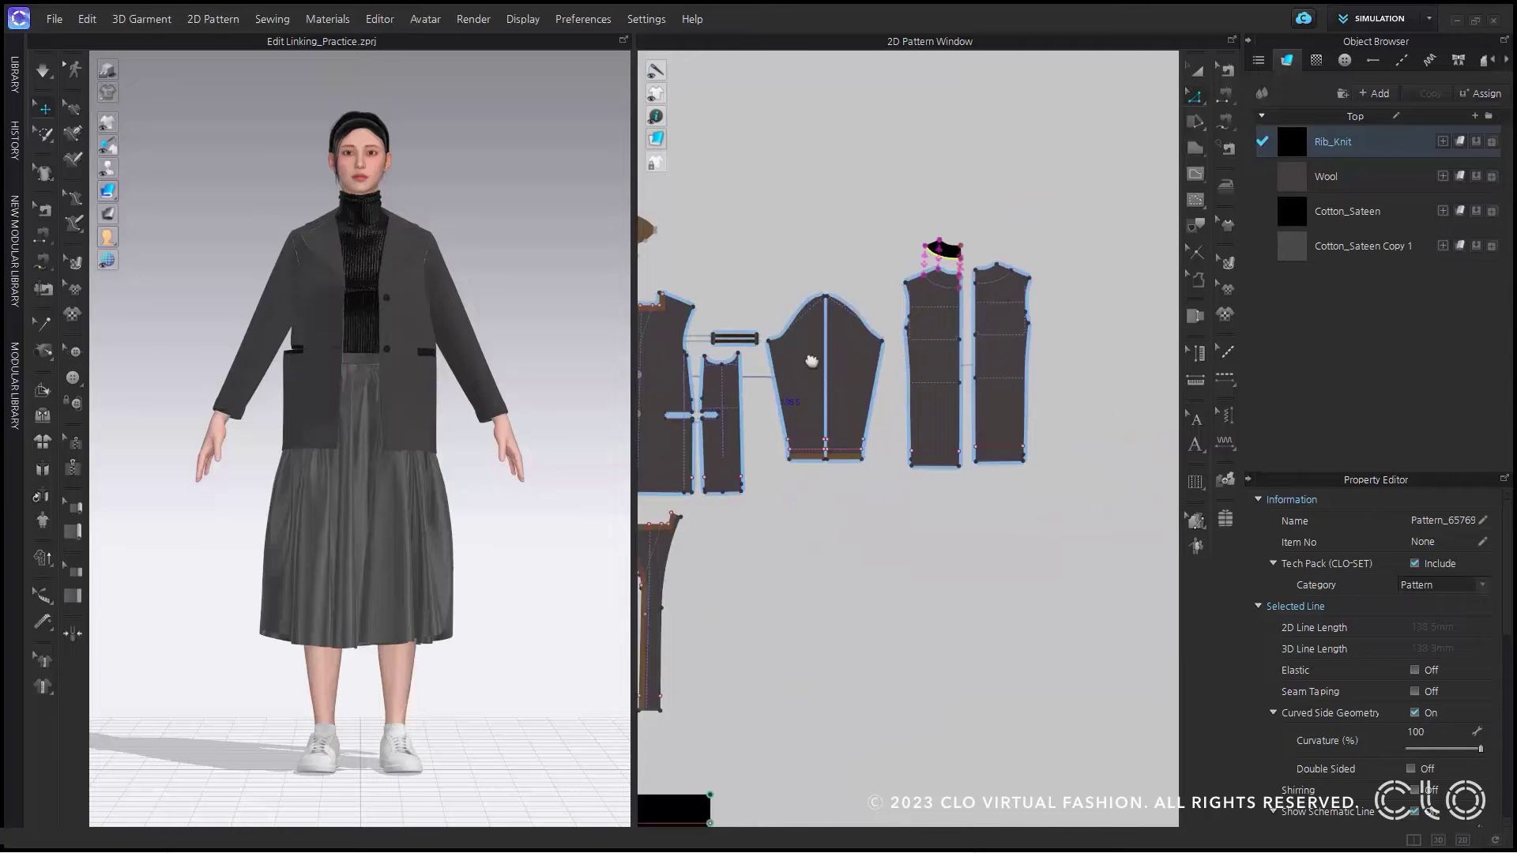
pyautogui.moveTo(771, 381); pyautogui.dragTo(907, 342, button='middle')
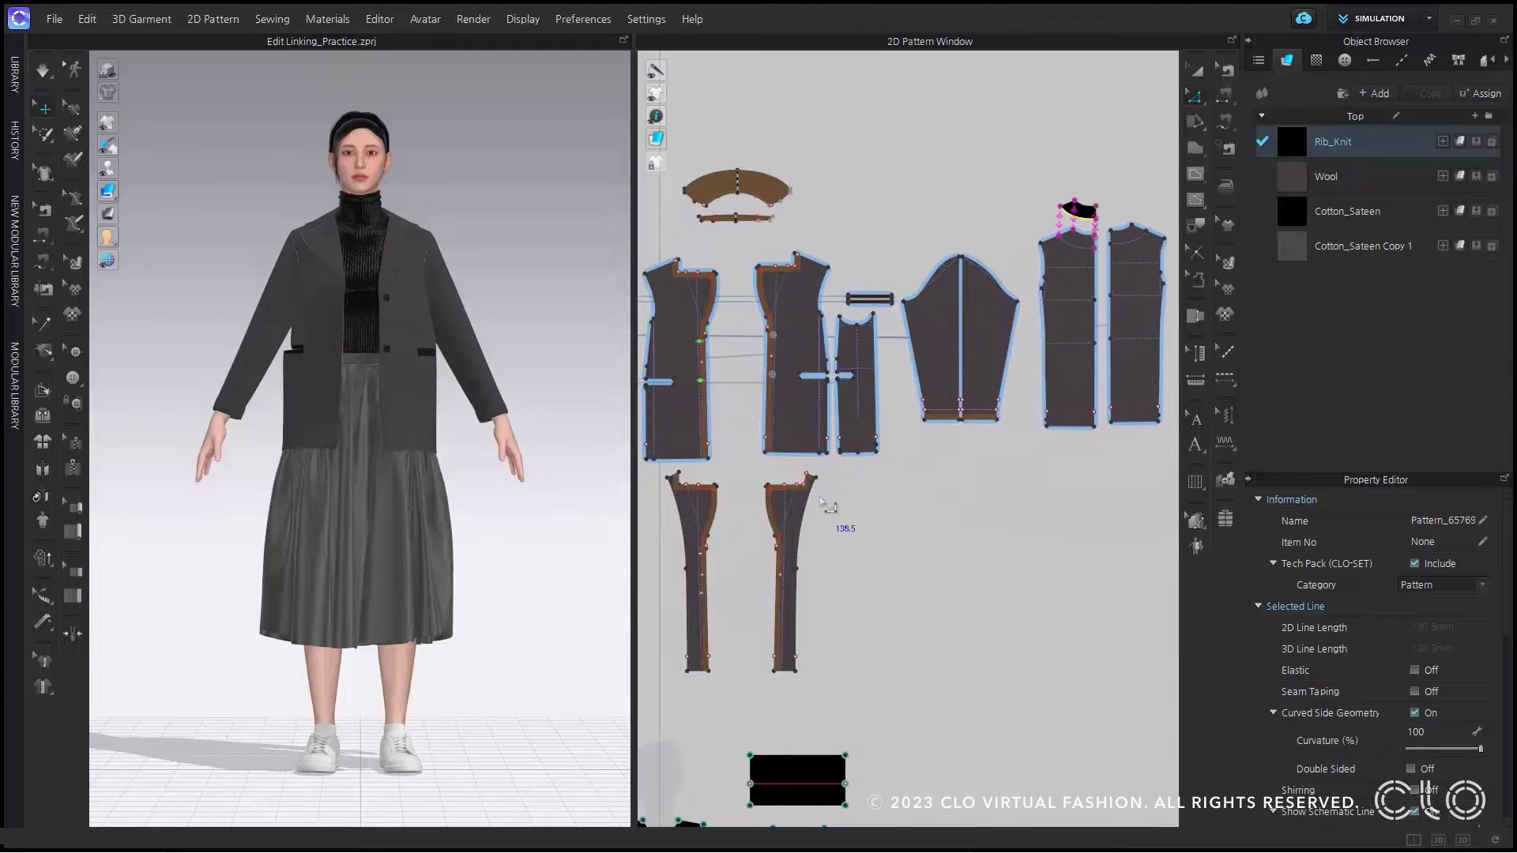
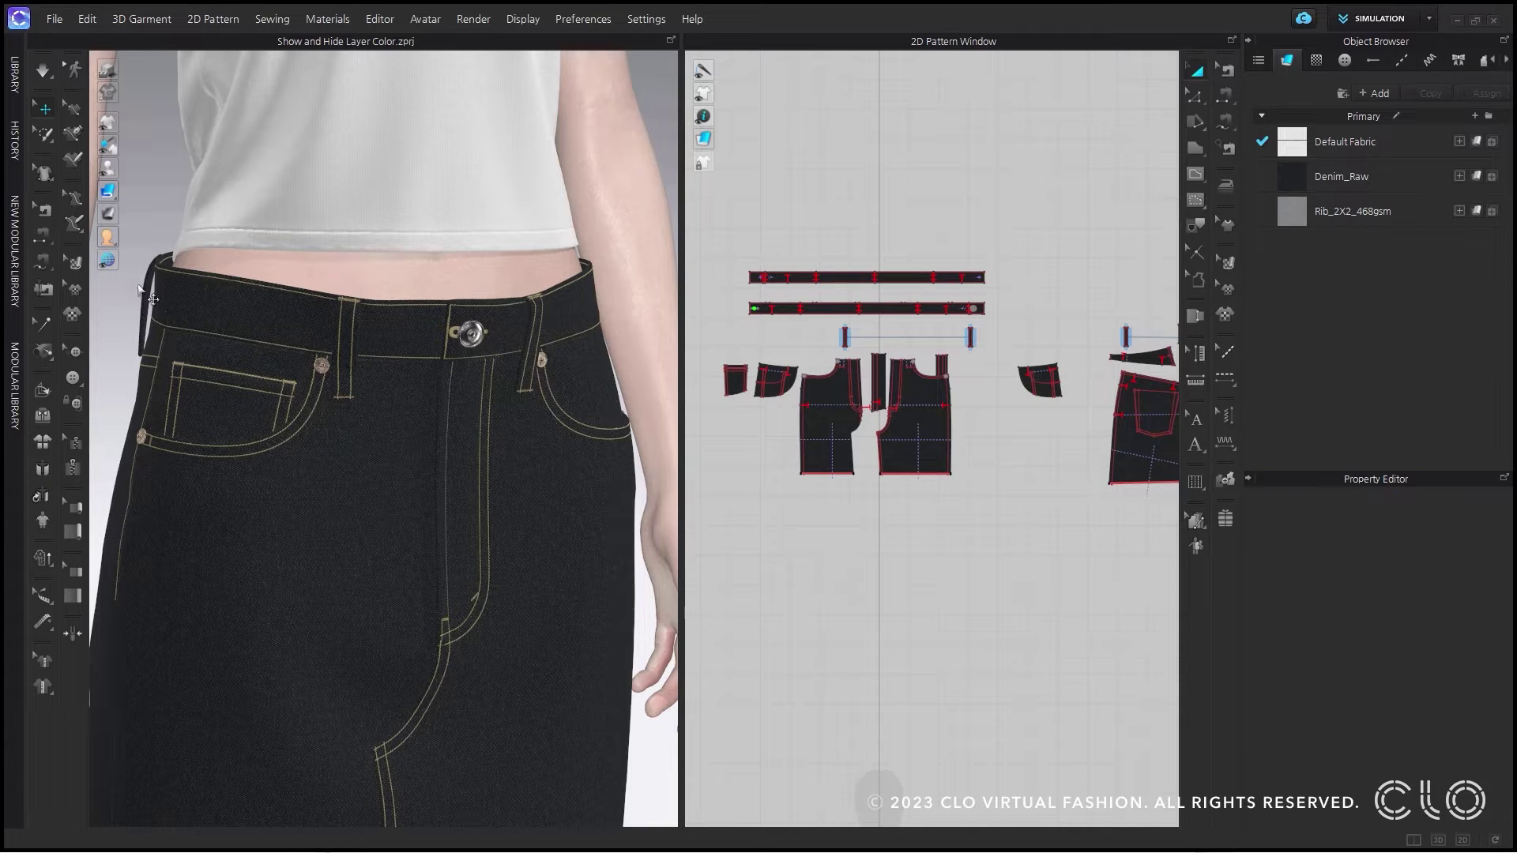
# Set the simulation layer of the denim skirt's front and side belt loops to 1 in the Show and Hide Layer Color project
pyautogui.click(142, 292)
pyautogui.click(341, 359)
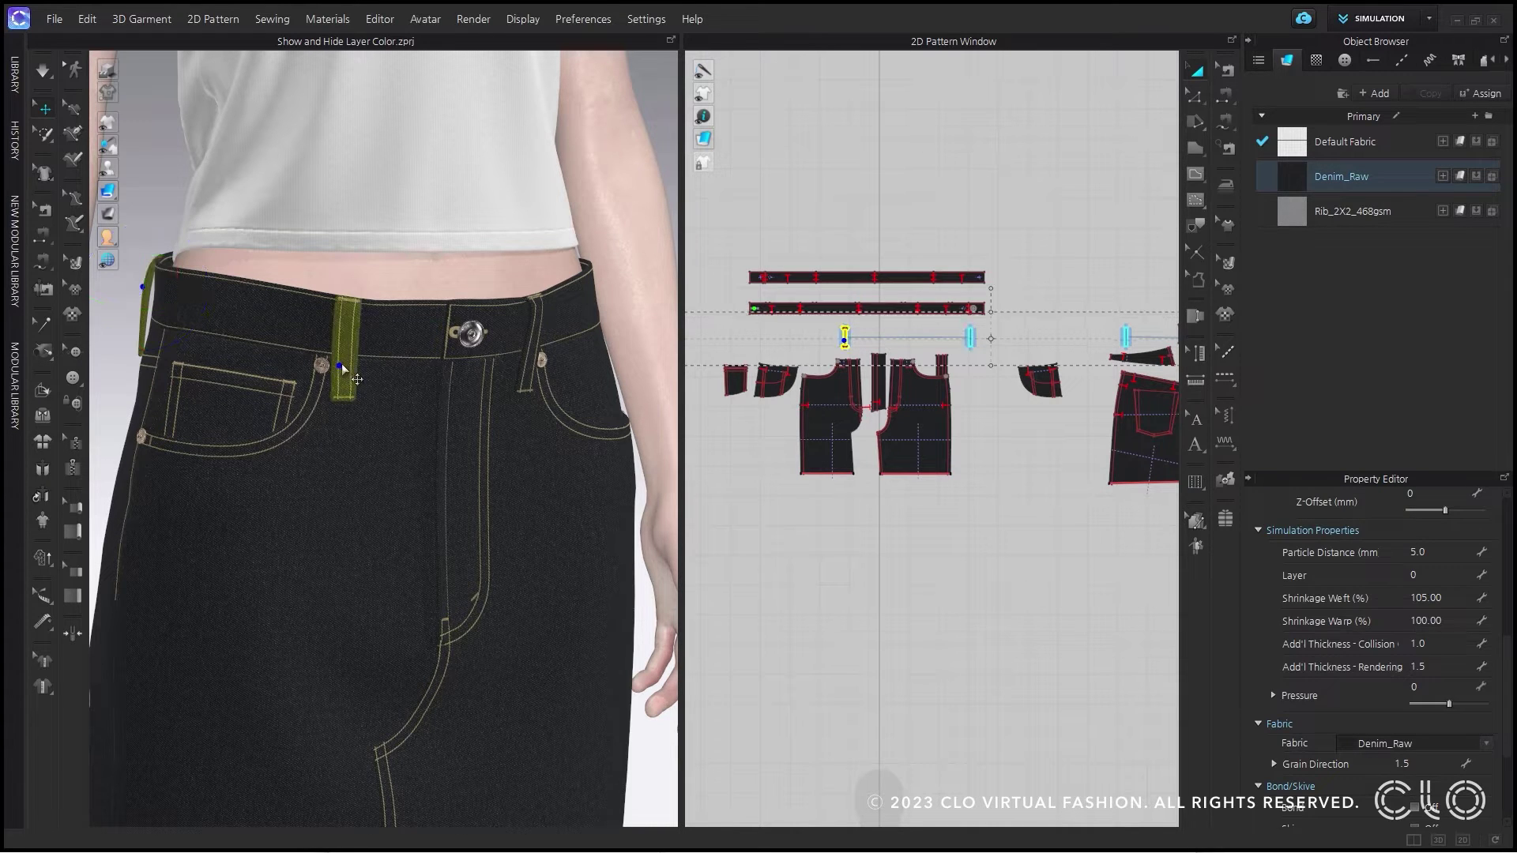
pyautogui.keyDown('shift'); pyautogui.click(535, 339); pyautogui.keyUp('shift')
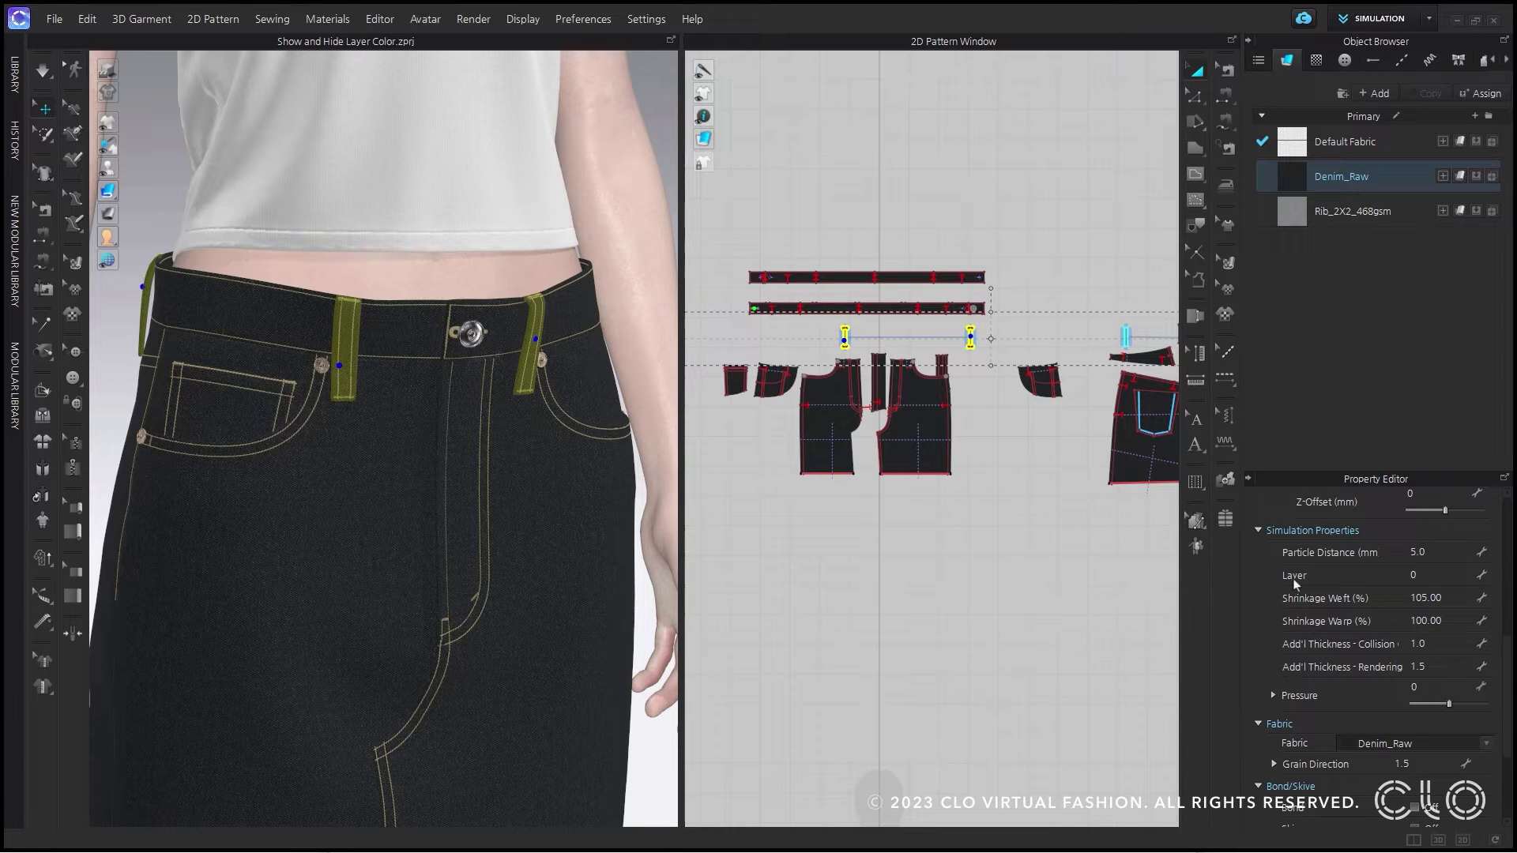
pyautogui.click(1432, 574)
pyautogui.write('1')
pyautogui.press('Return')
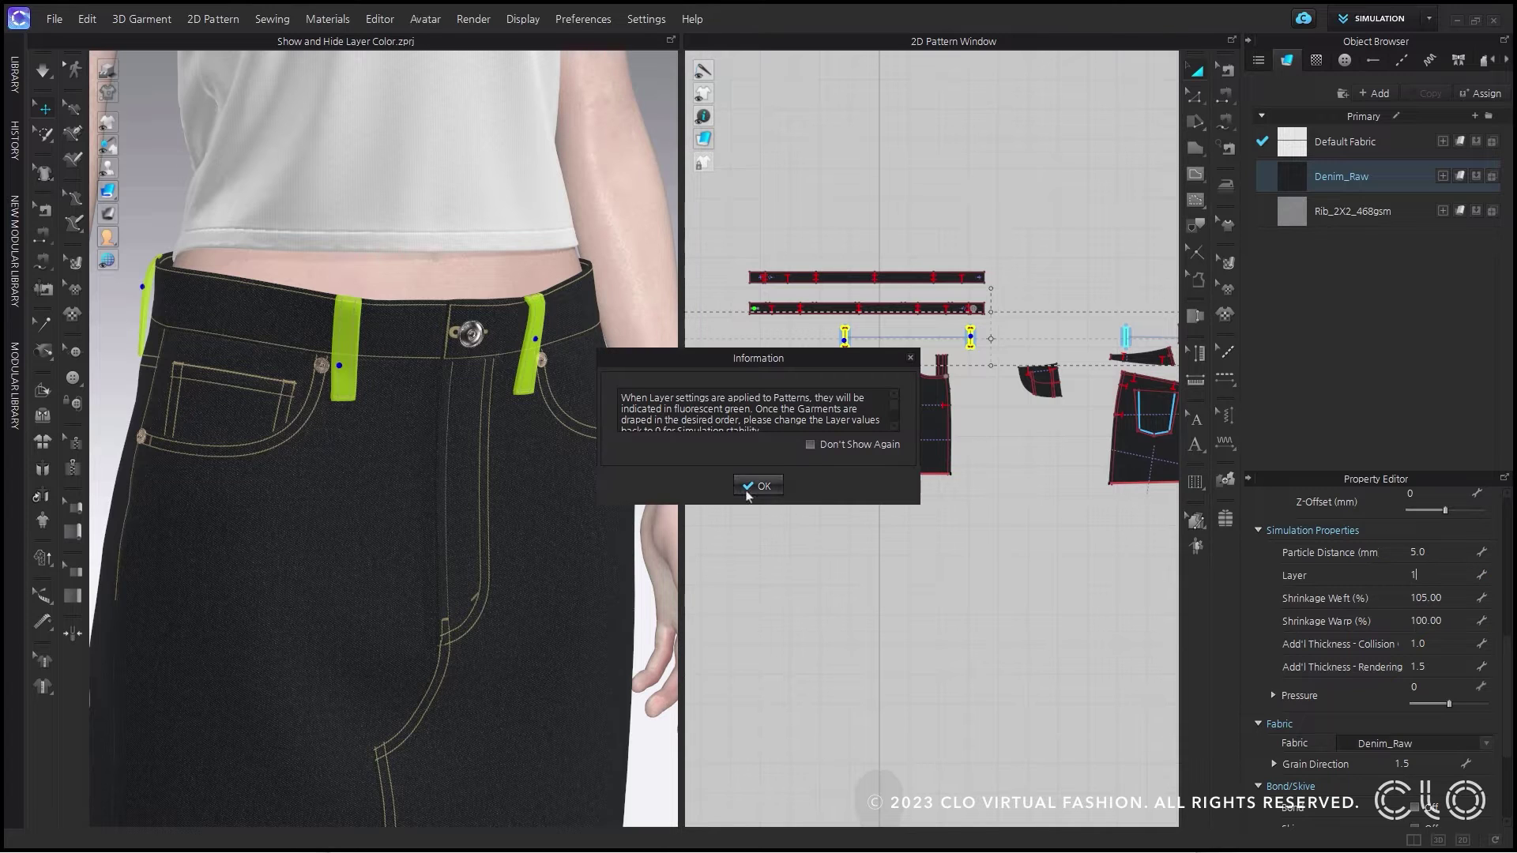
pyautogui.click(753, 498)
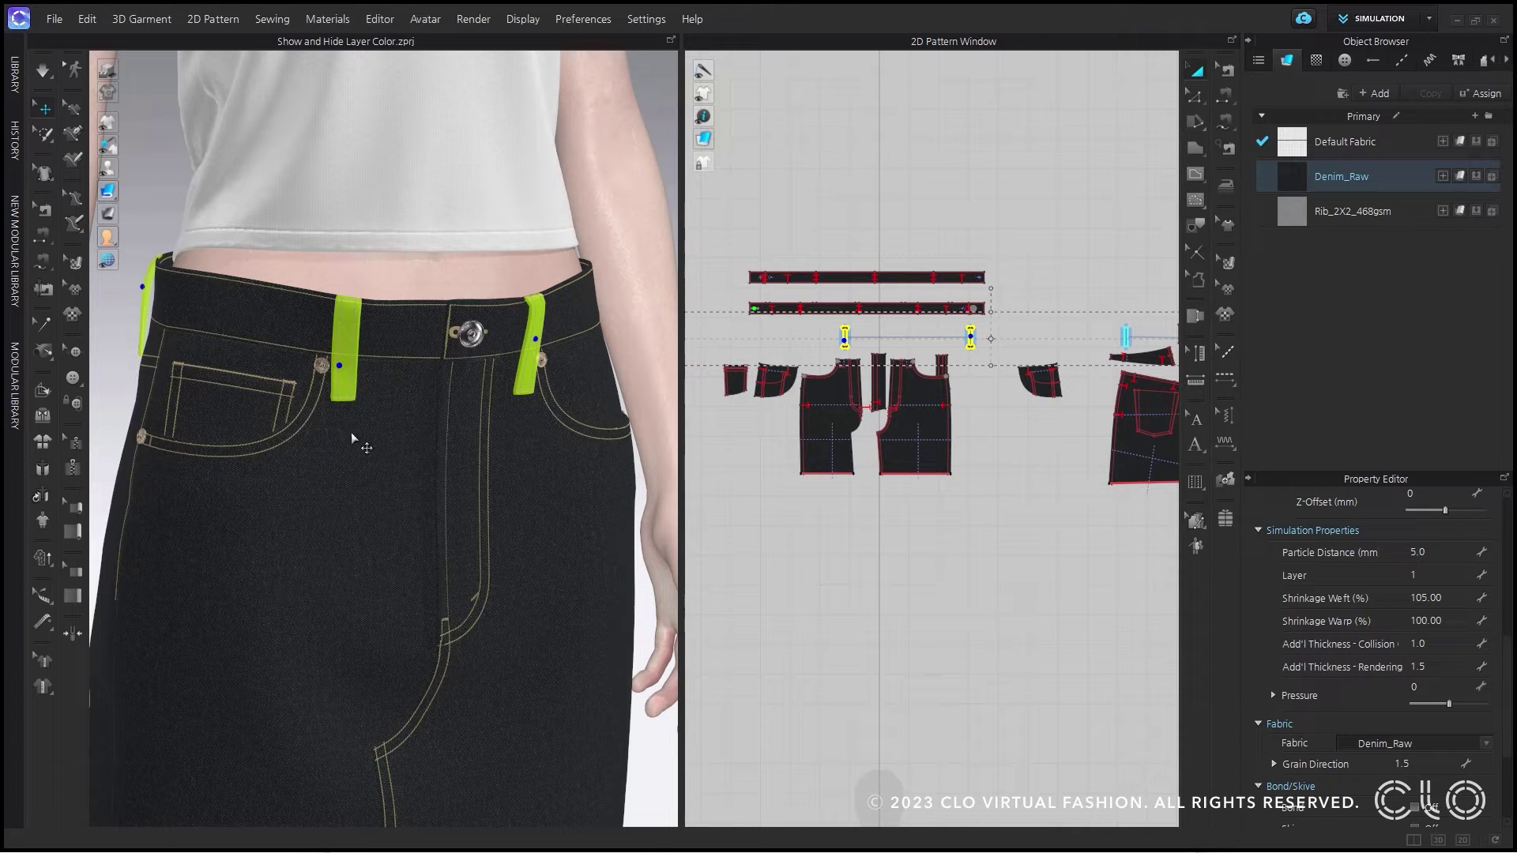
pyautogui.click(799, 707)
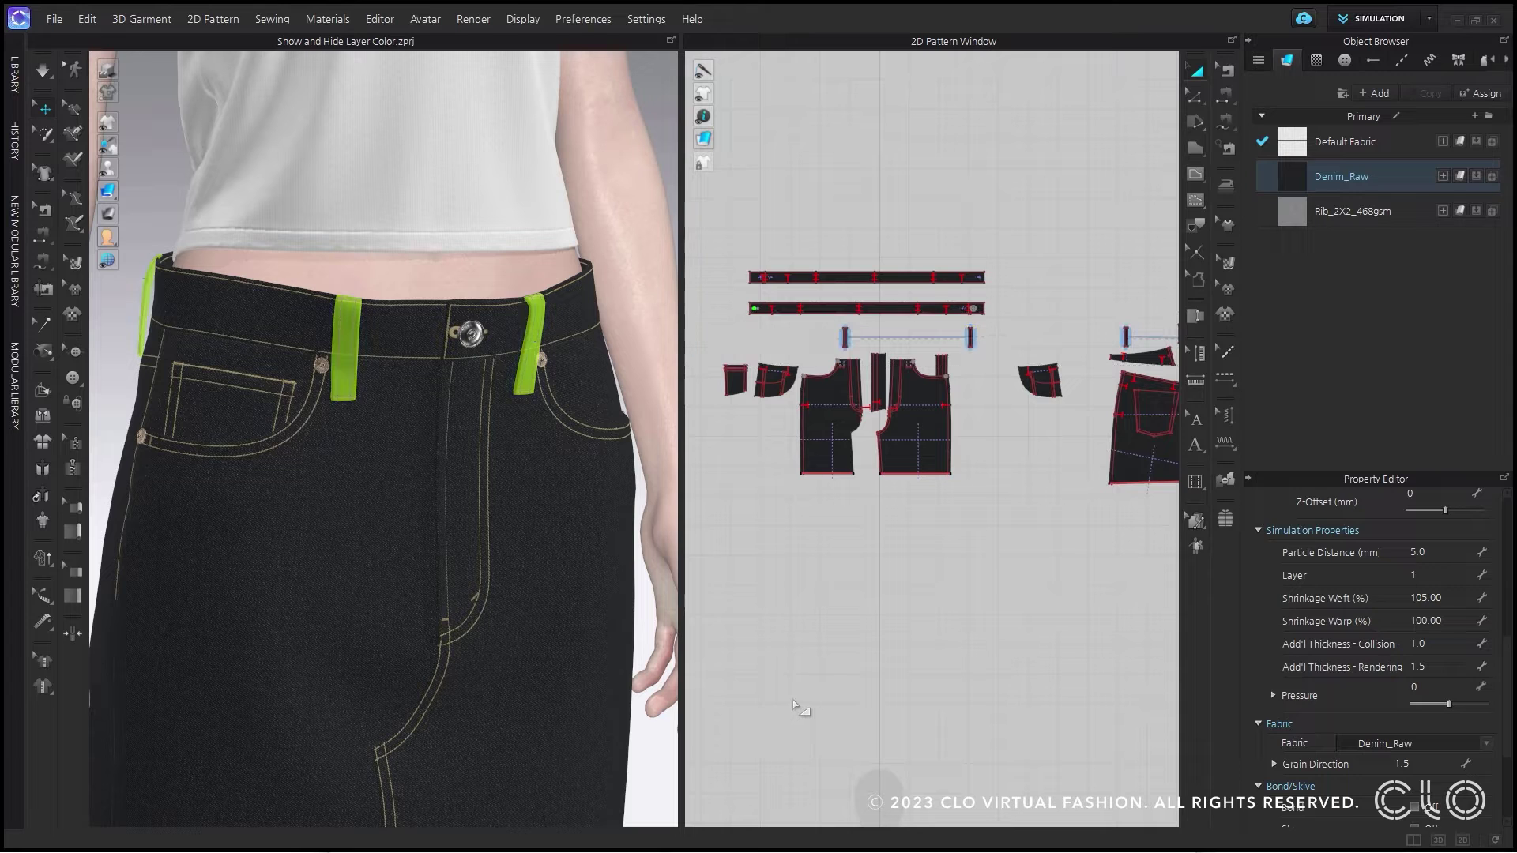
# Hide the layer color on the skirt's belt loops in the 3D view
pyautogui.scroll(-6, 361, 368)
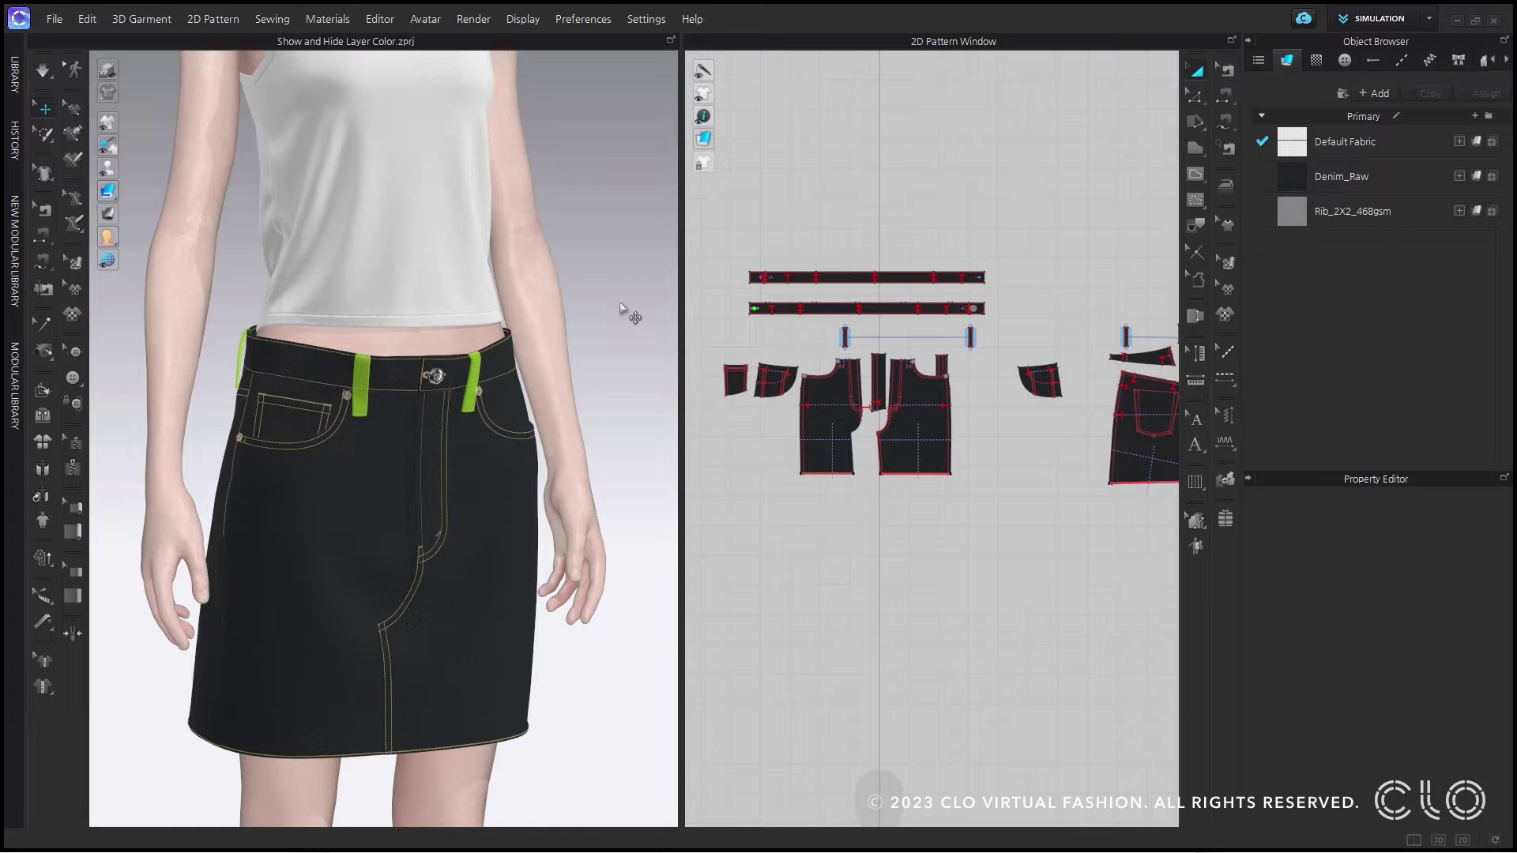
pyautogui.rightClick(619, 303)
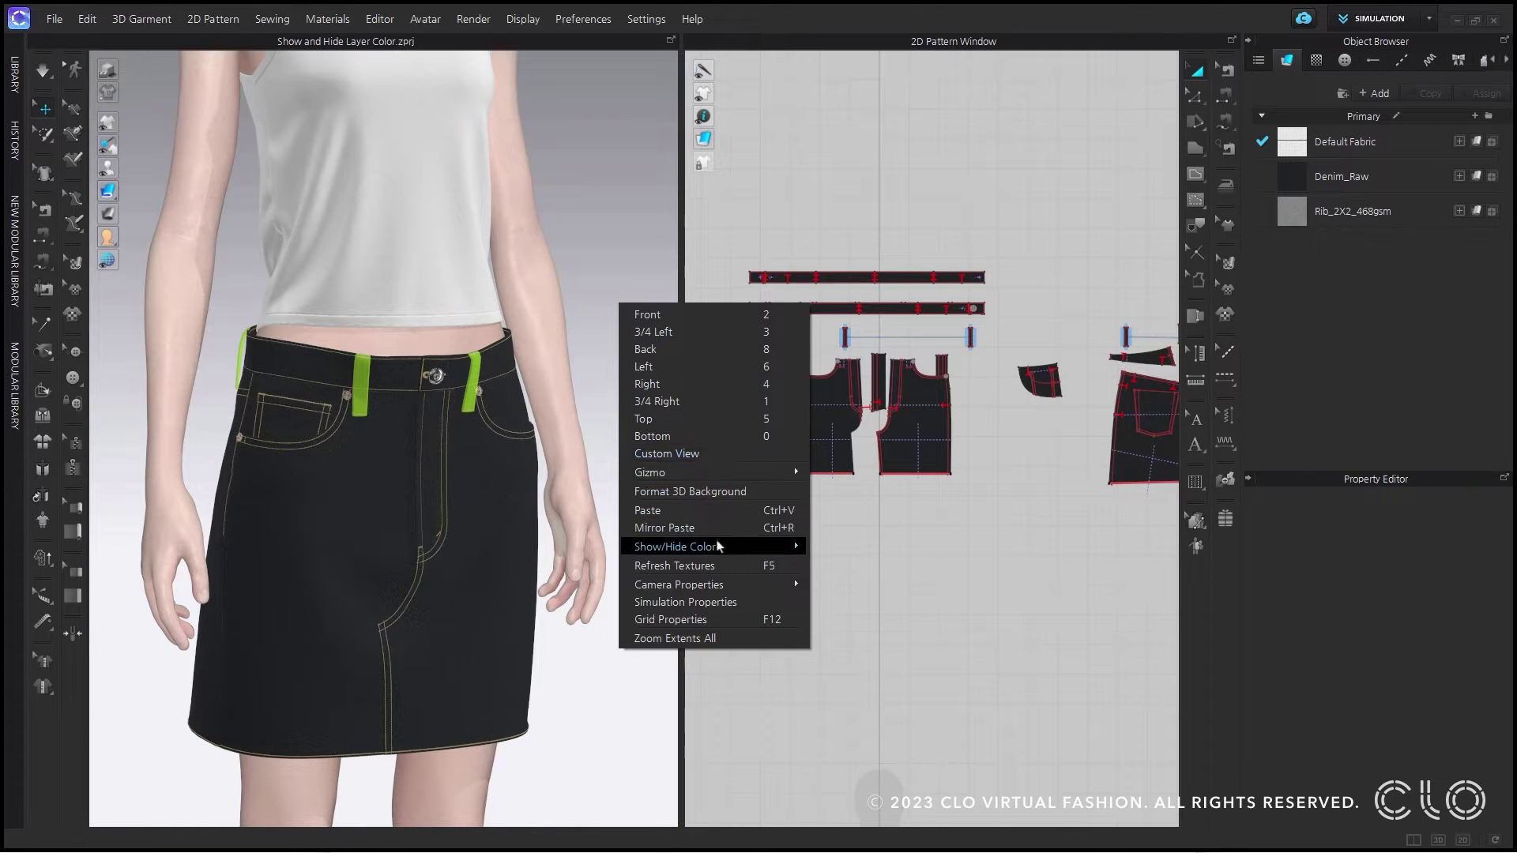
pyautogui.moveTo(718, 546)
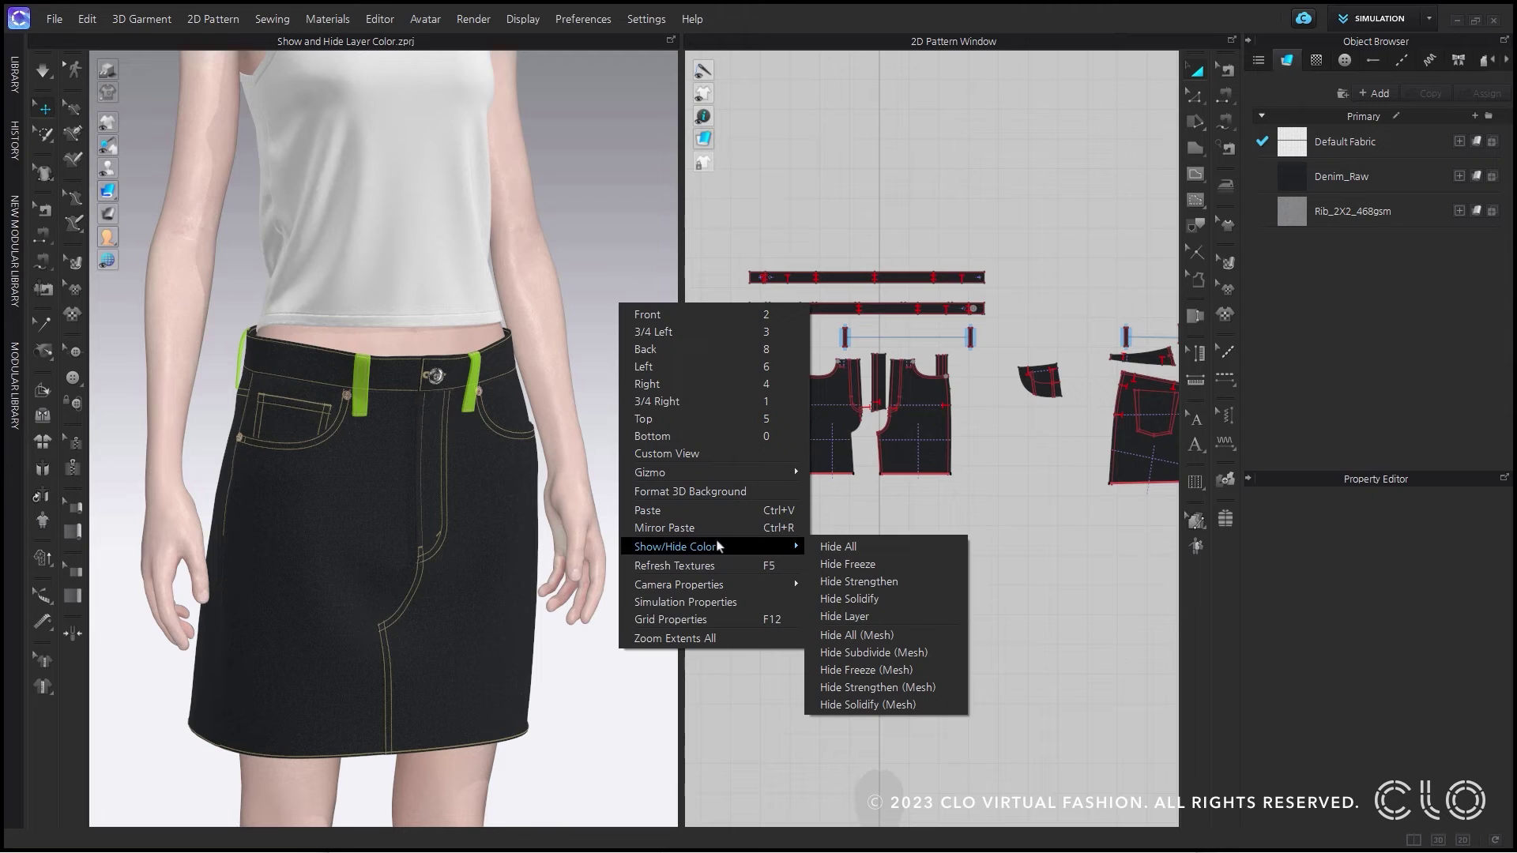
pyautogui.click(927, 625)
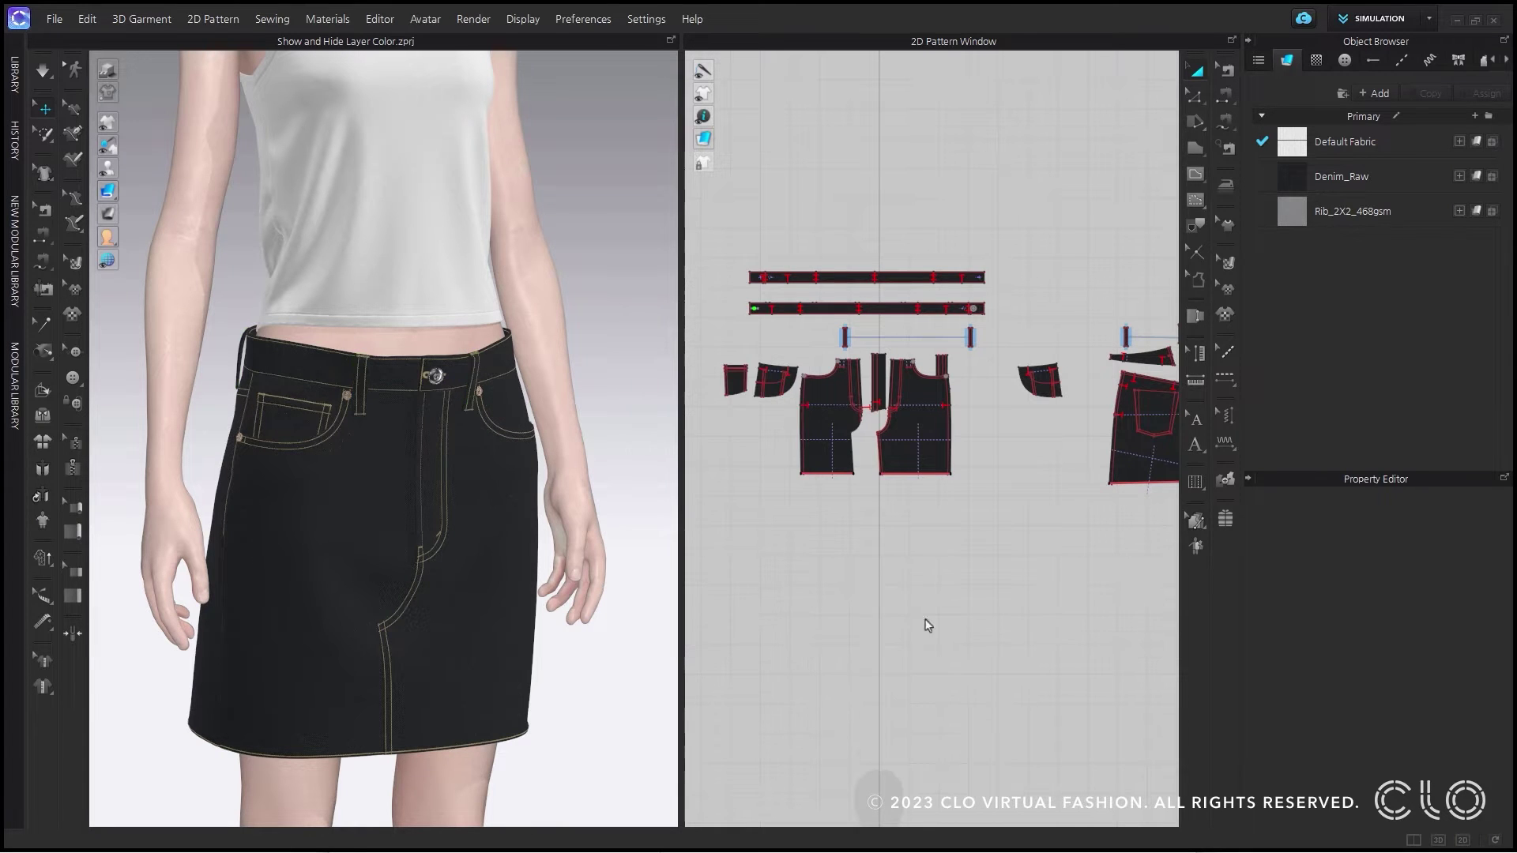
# Show the layer color on the skirt's belt loops again
pyautogui.rightClick(572, 328)
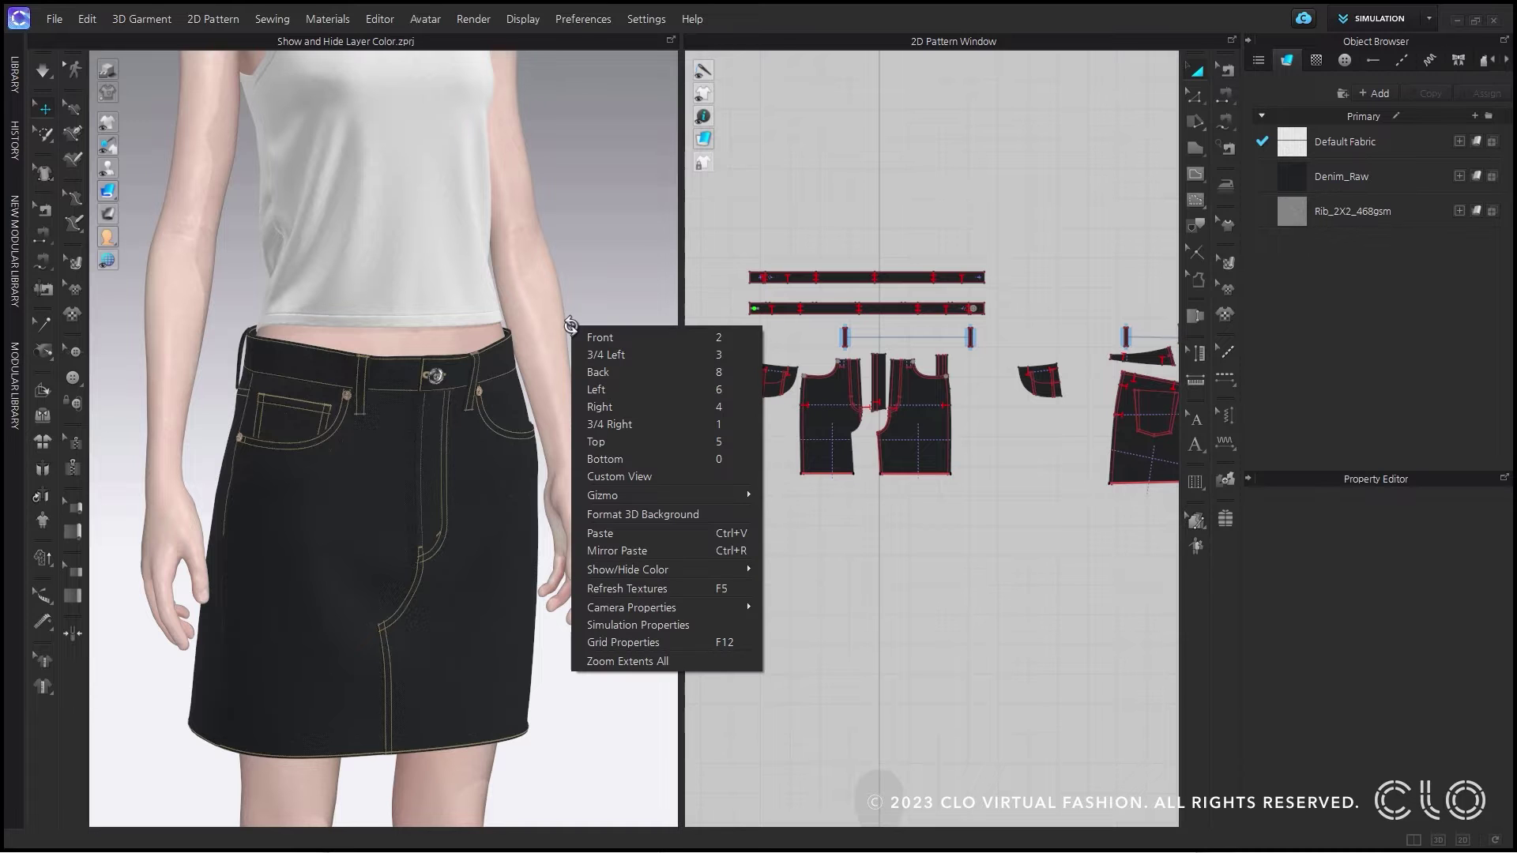
pyautogui.moveTo(666, 571)
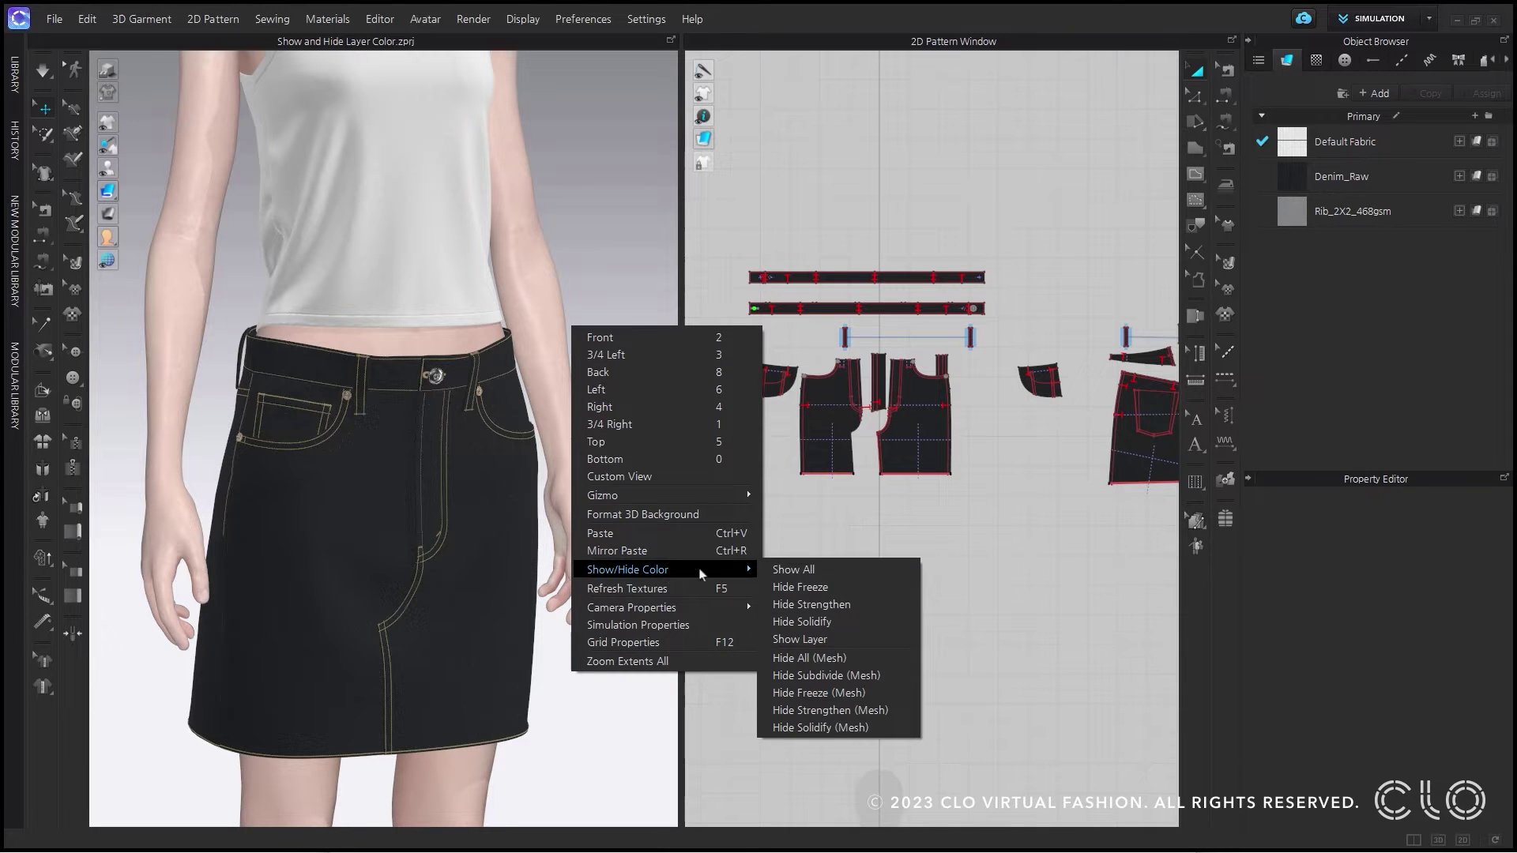
pyautogui.click(873, 645)
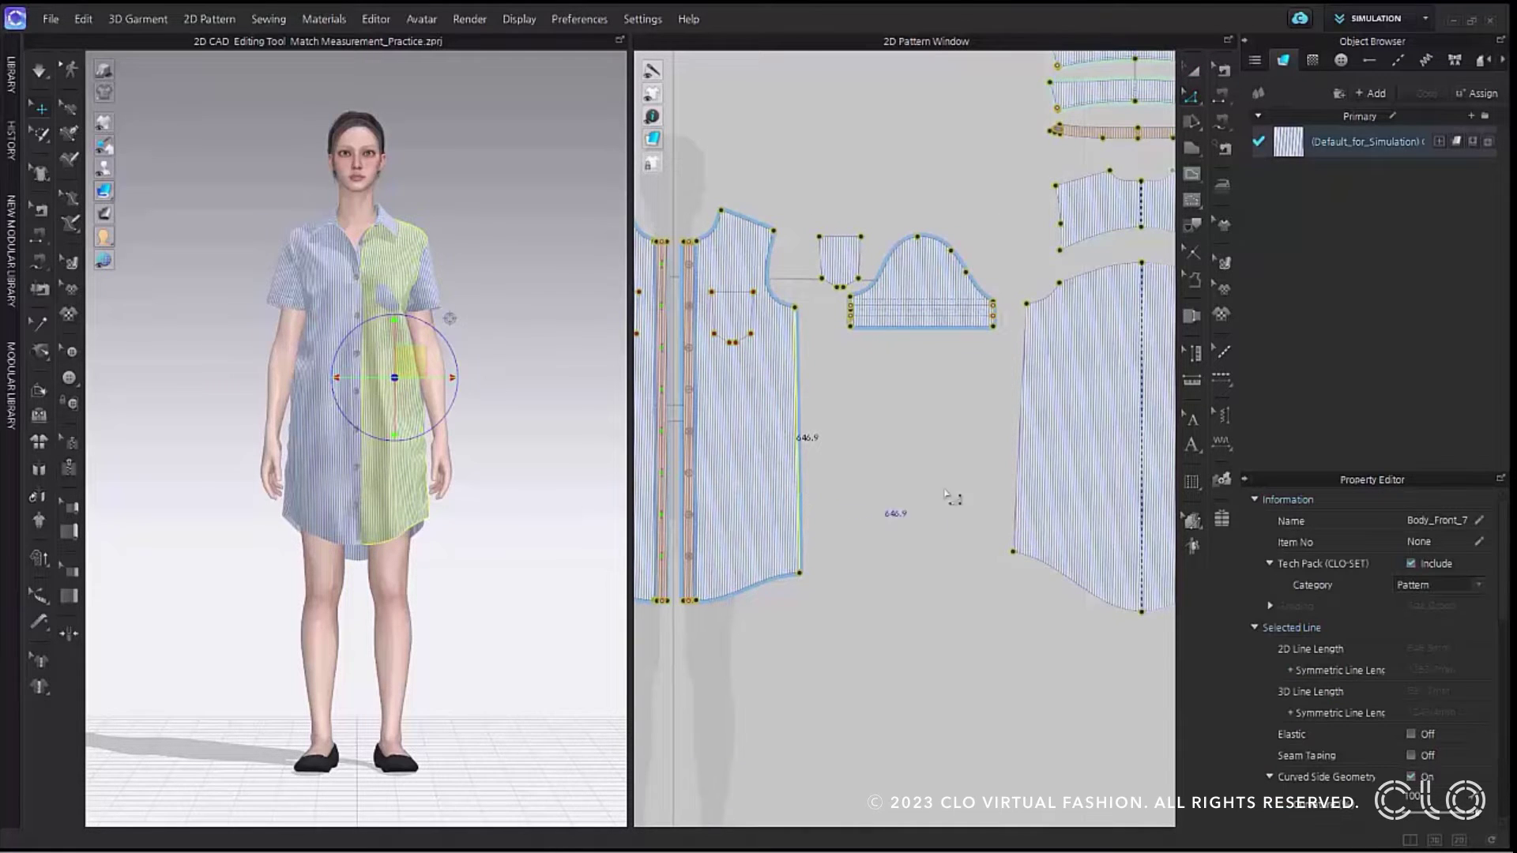
# Select the back body's side seam together with the front body's and start Match Measurement on both lines
pyautogui.keyDown('shift'); pyautogui.click(1029, 500); pyautogui.keyUp('shift')
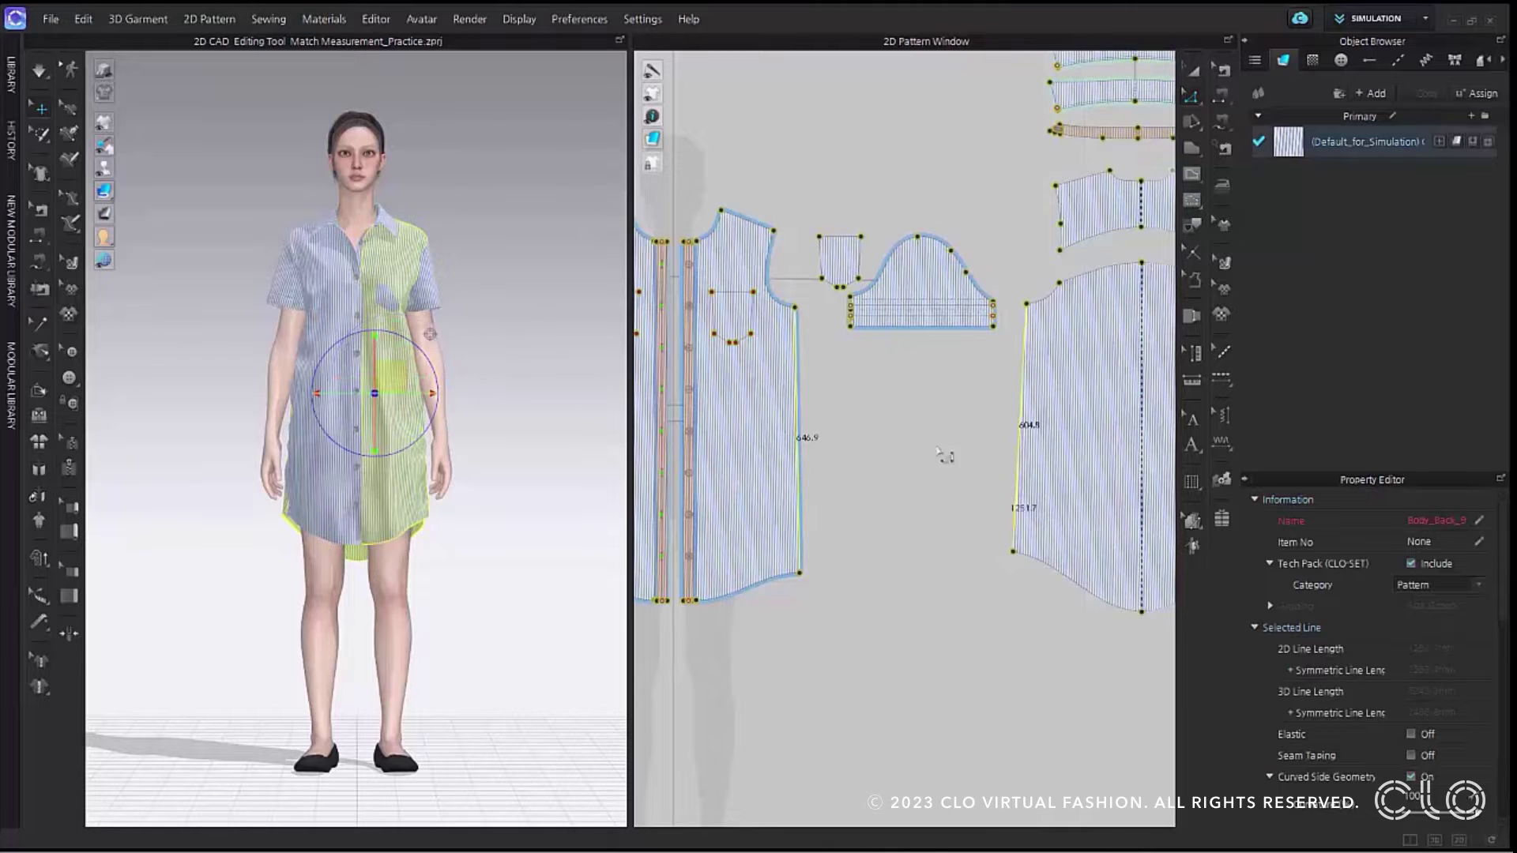
pyautogui.scroll(-3, 945, 450)
pyautogui.scroll(5, 924, 447)
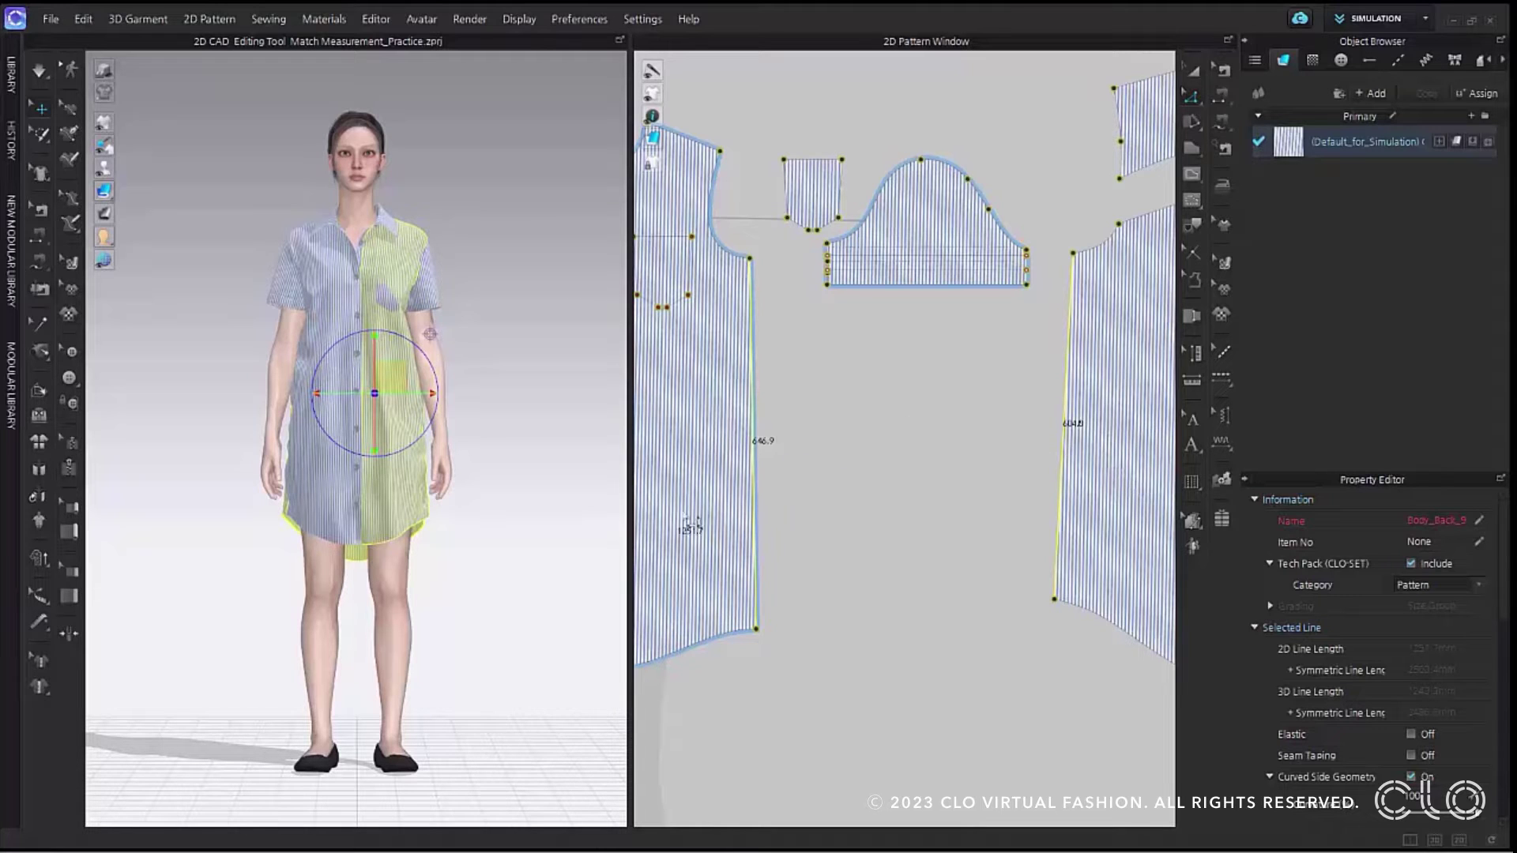
pyautogui.rightClick(757, 521)
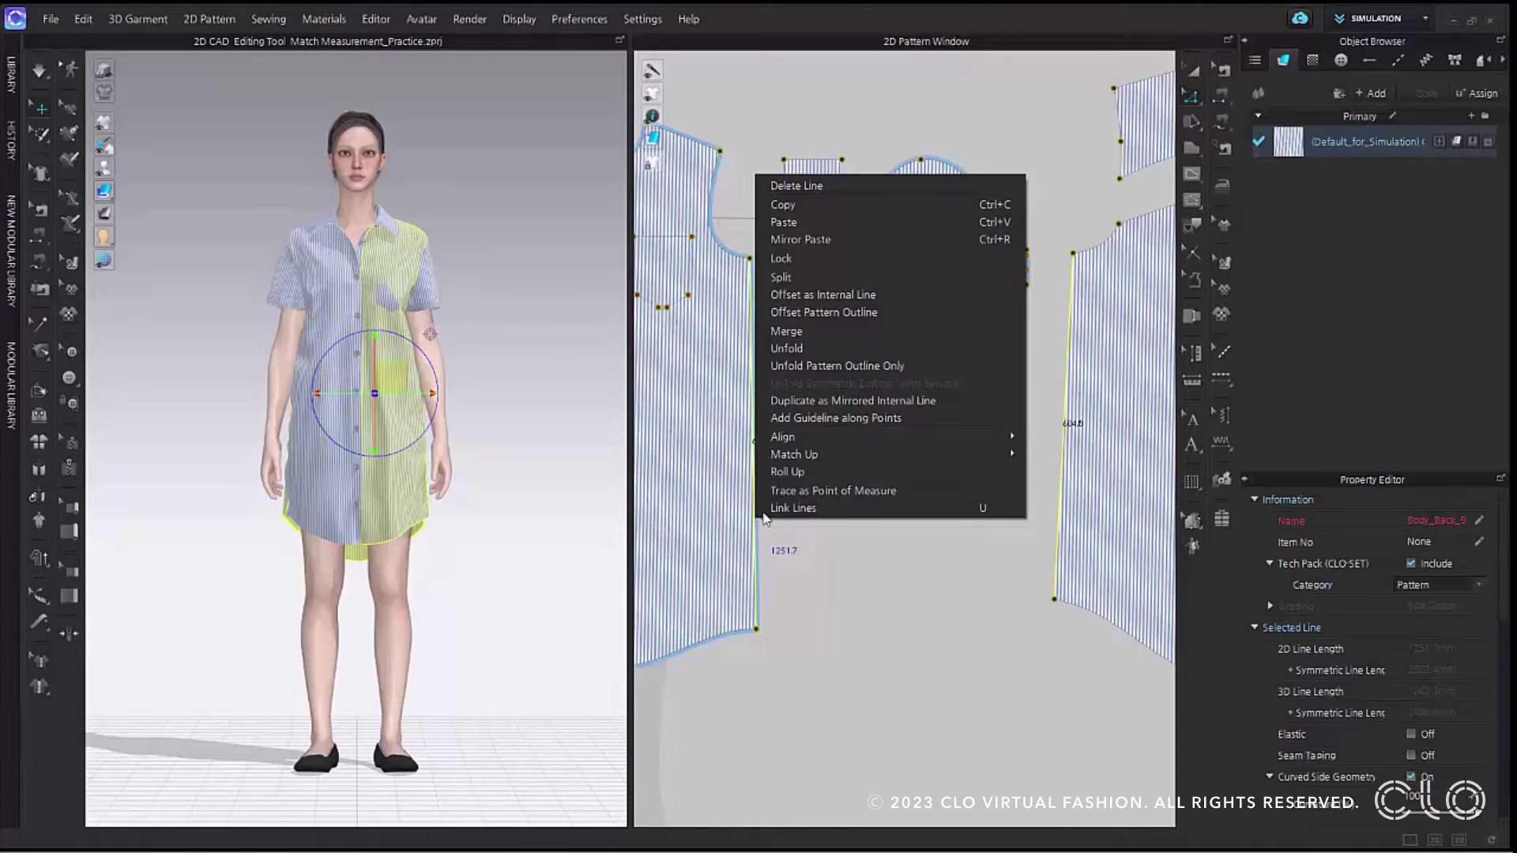
pyautogui.moveTo(877, 458)
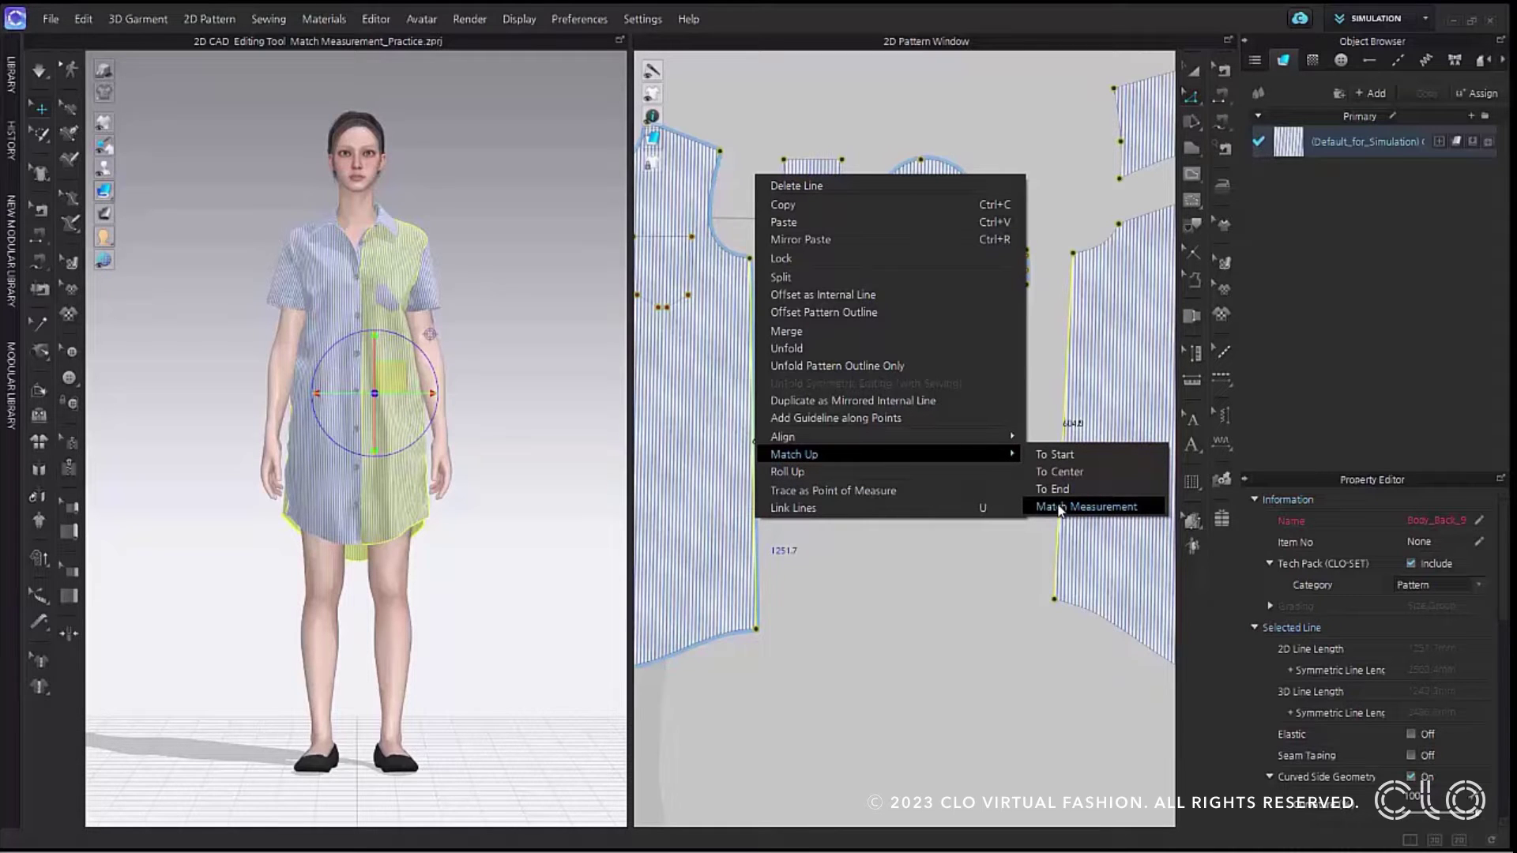
pyautogui.click(1060, 508)
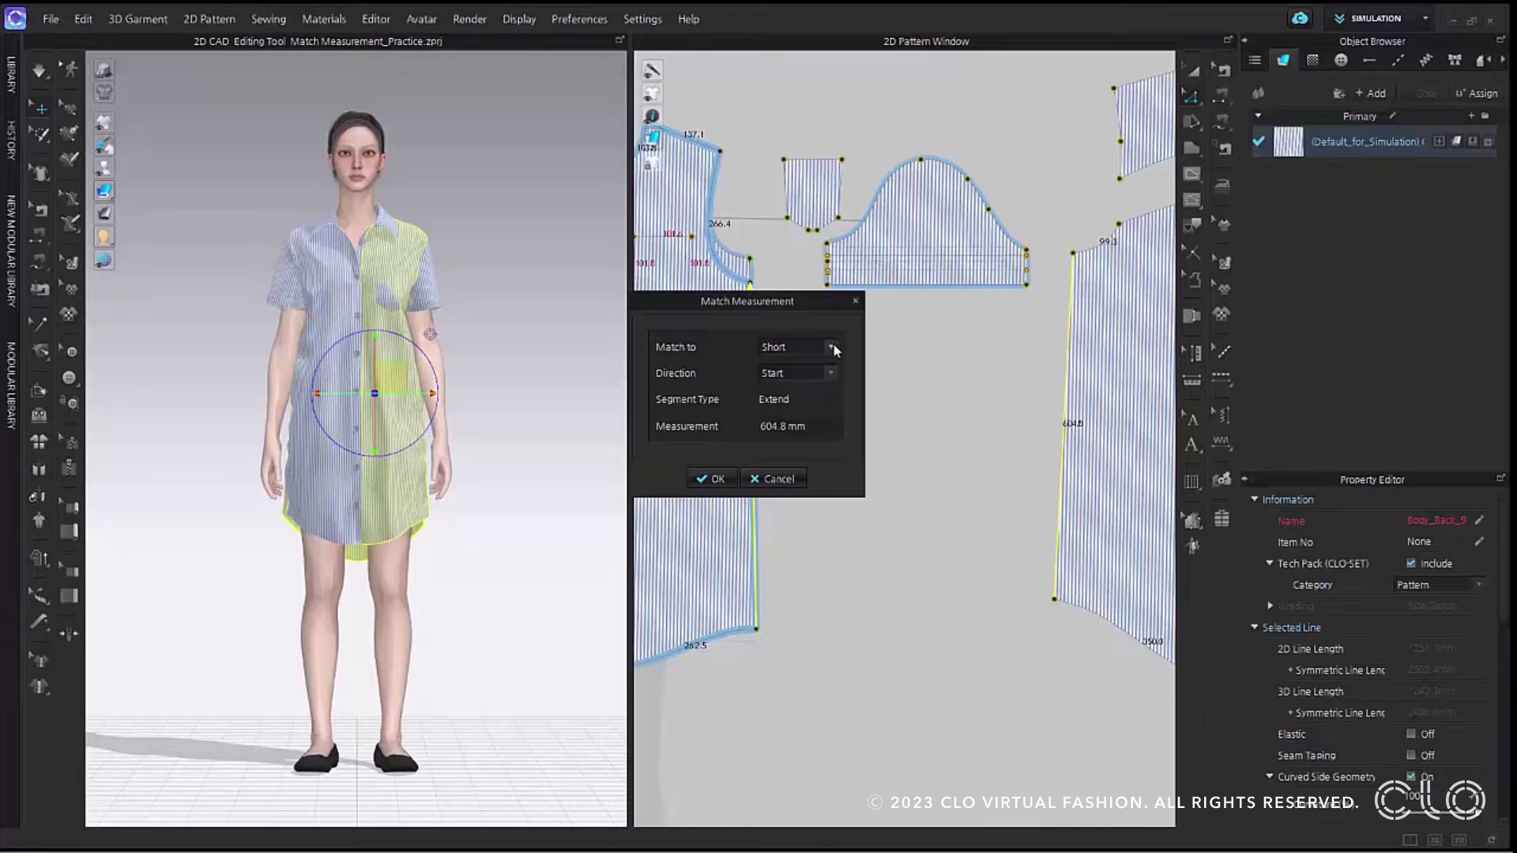
pyautogui.moveTo(818, 298); pyautogui.dragTo(599, 303)
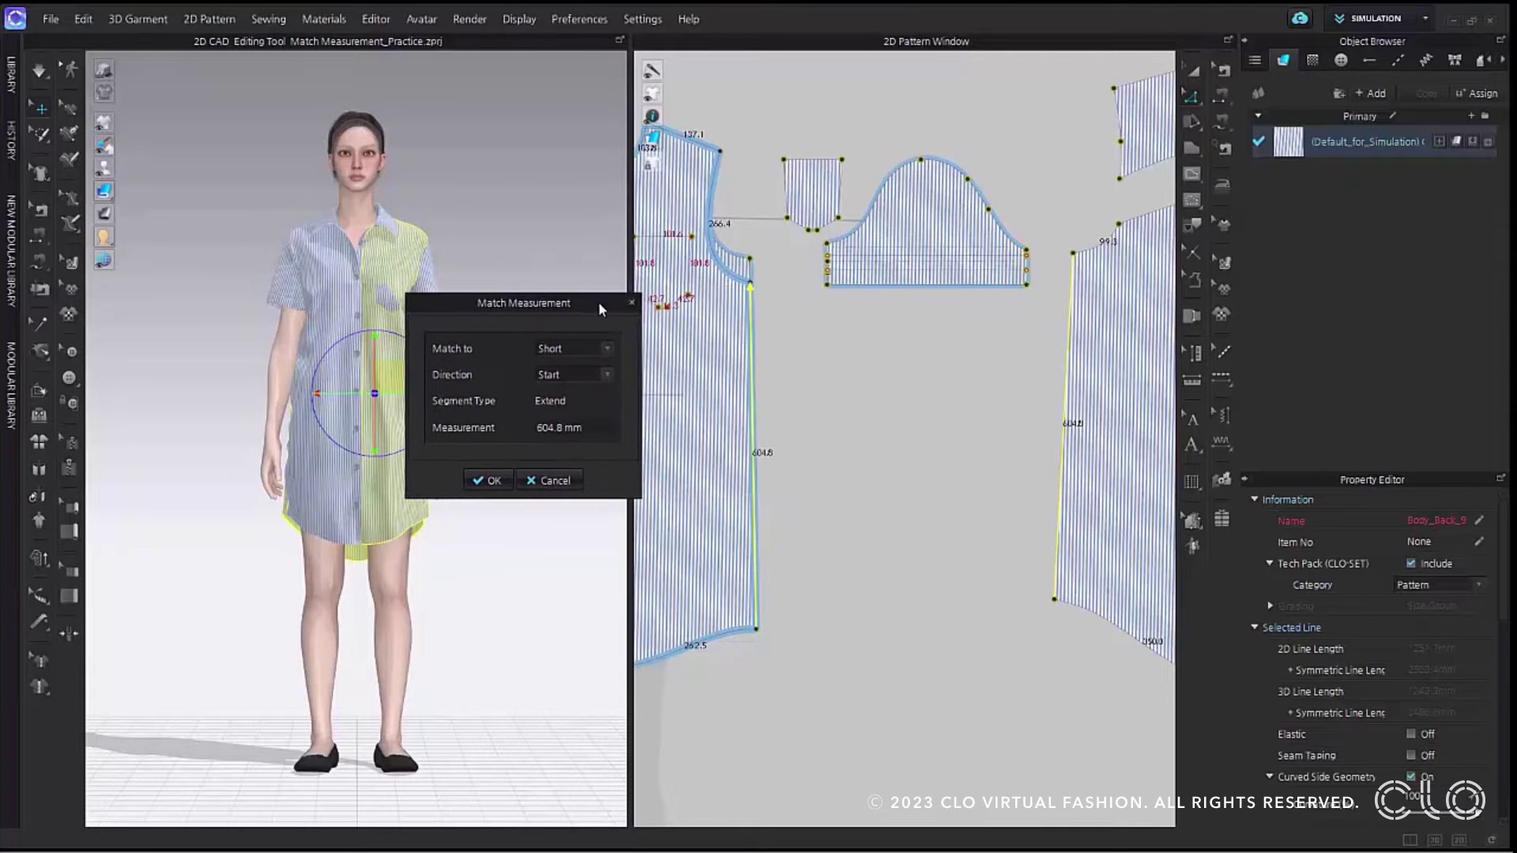
# Set the side seams' measurement to match to Long
pyautogui.click(608, 350)
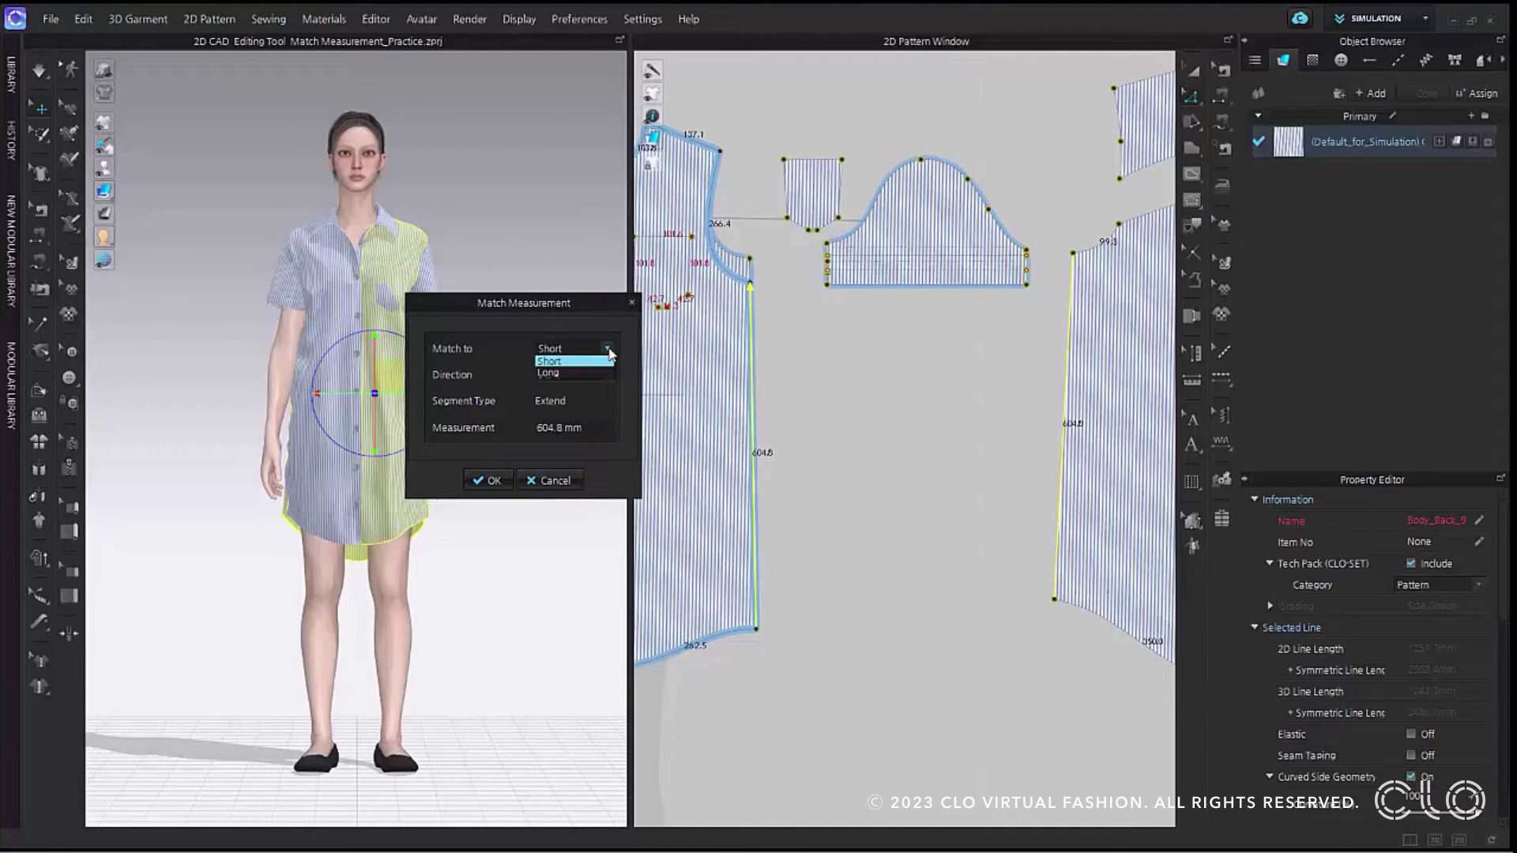
pyautogui.click(609, 352)
pyautogui.click(610, 351)
pyautogui.click(599, 363)
pyautogui.click(609, 344)
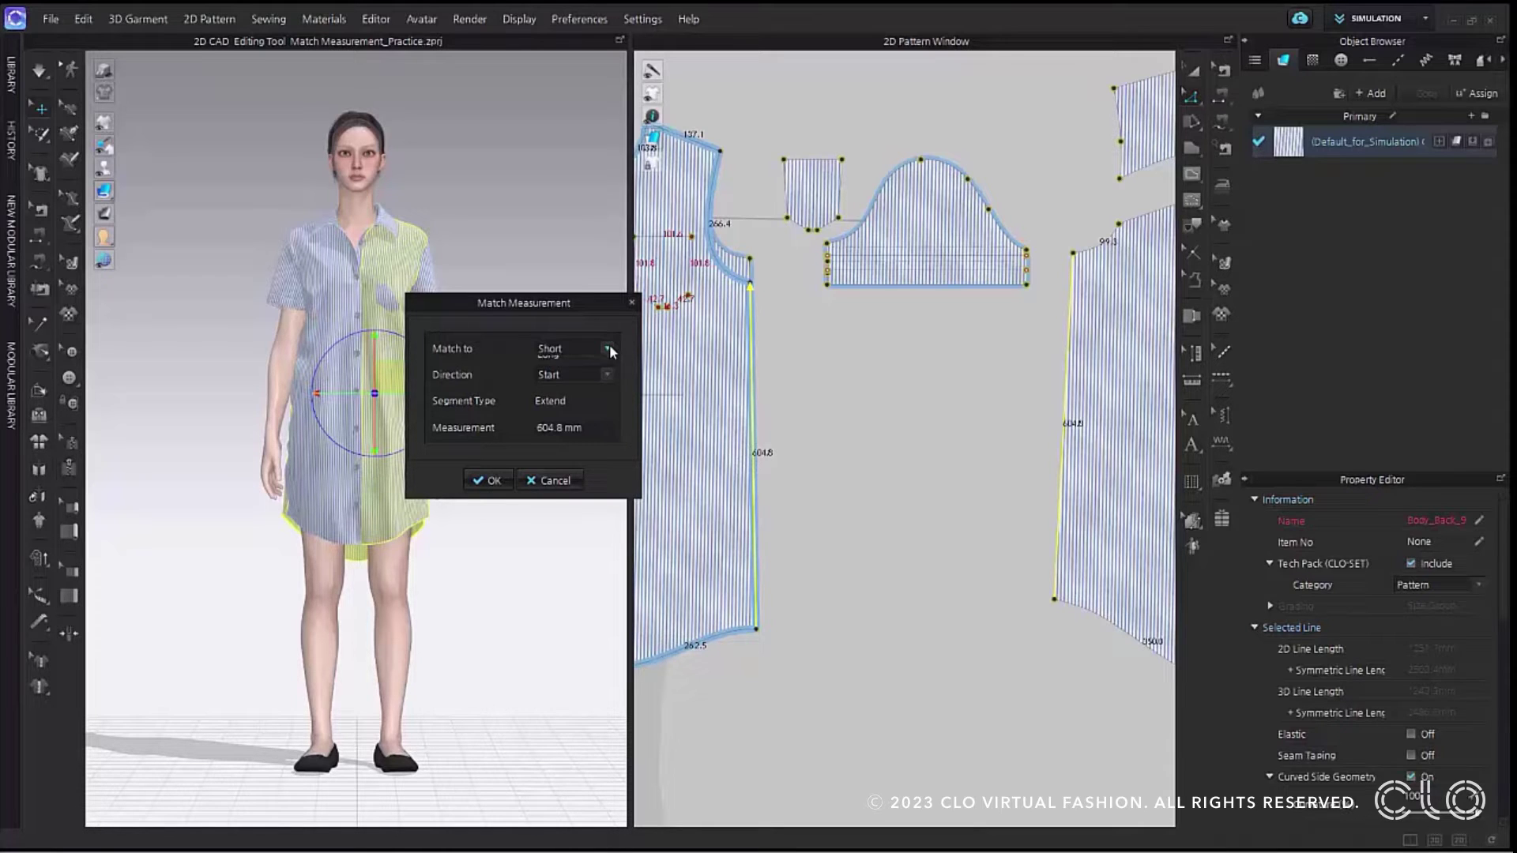
pyautogui.click(599, 370)
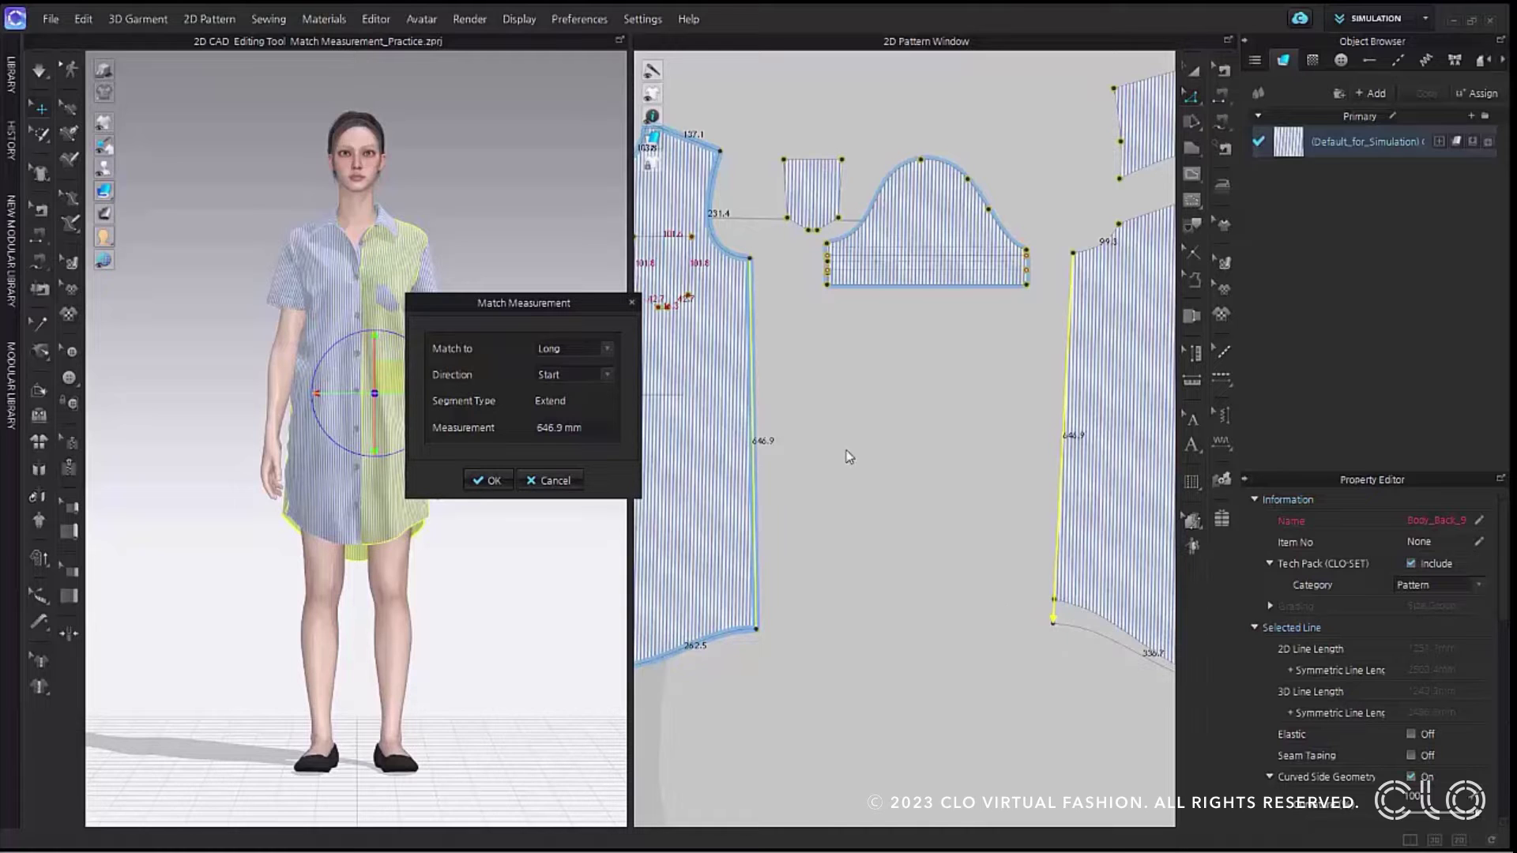
# Try the Center and End directions for extending the back body's side seam
pyautogui.click(608, 373)
pyautogui.click(598, 384)
pyautogui.click(604, 376)
pyautogui.click(590, 396)
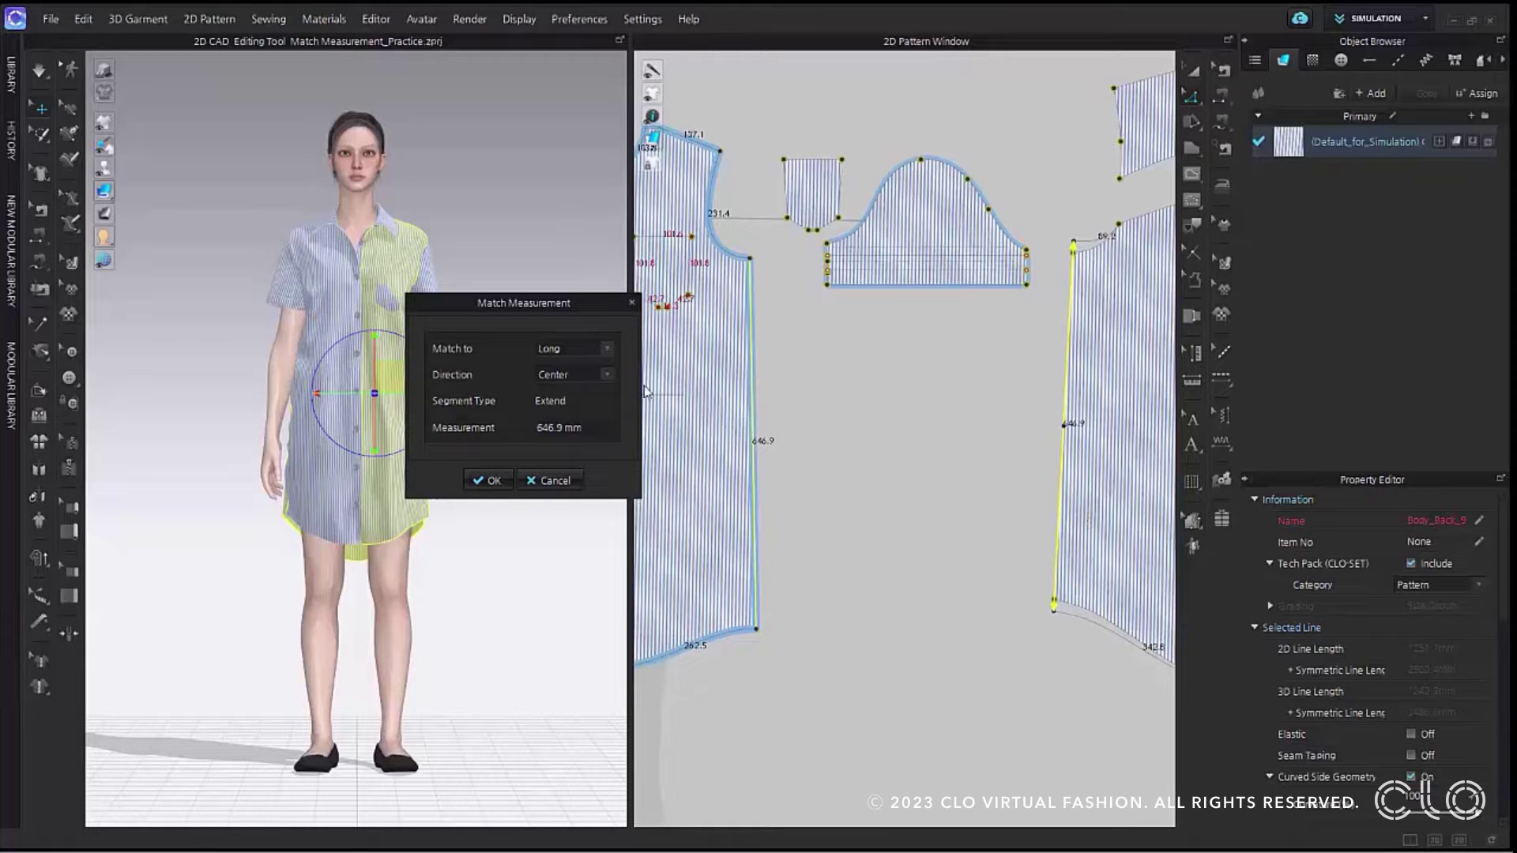
pyautogui.click(609, 376)
pyautogui.click(583, 408)
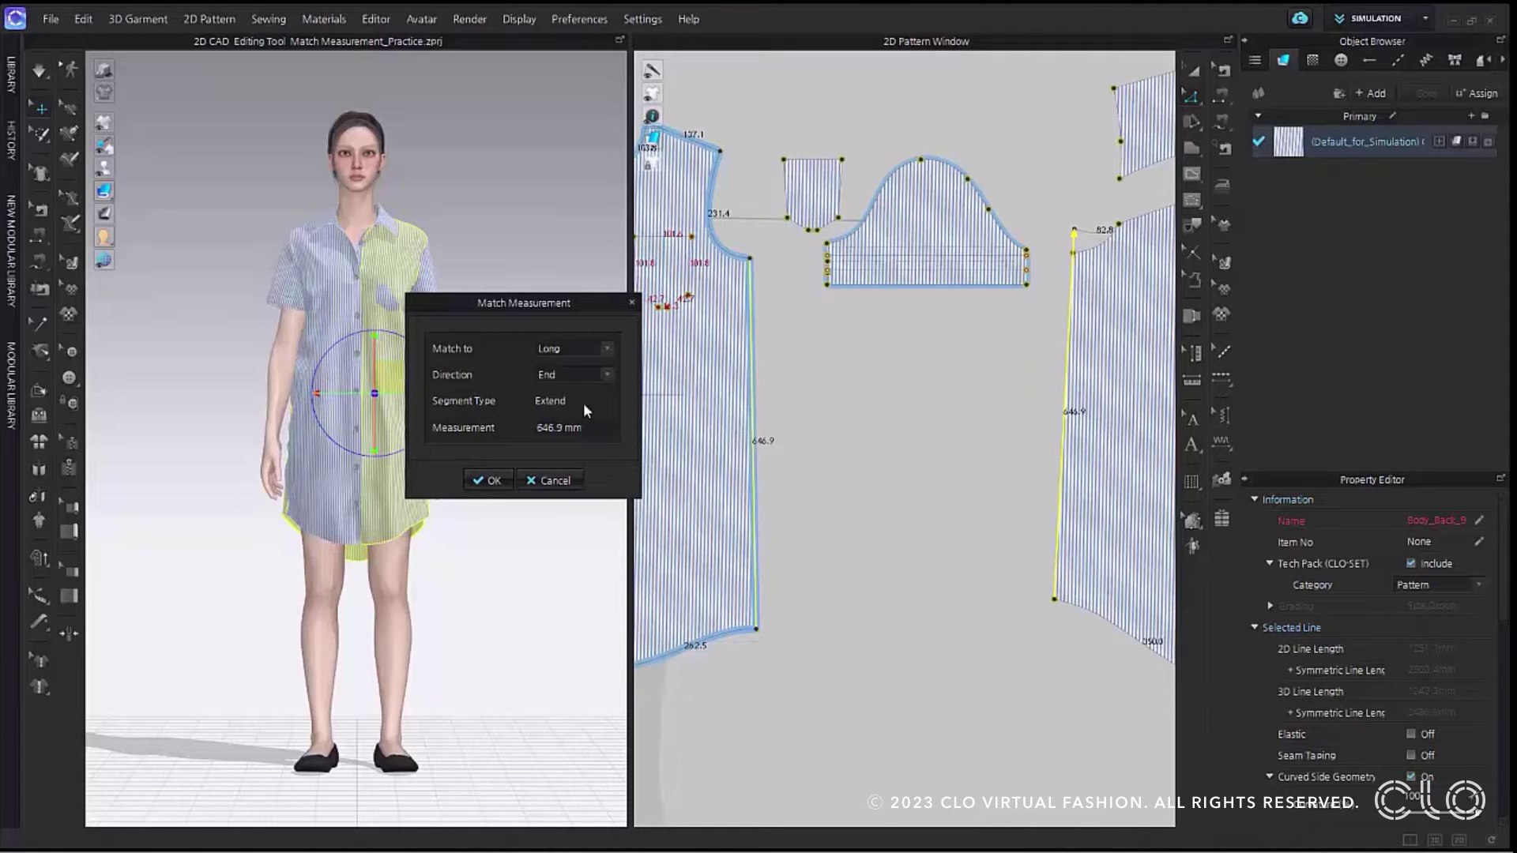
# Set the side seam match direction to Start and apply the matched measurement
pyautogui.click(594, 376)
pyautogui.click(591, 386)
pyautogui.click(495, 480)
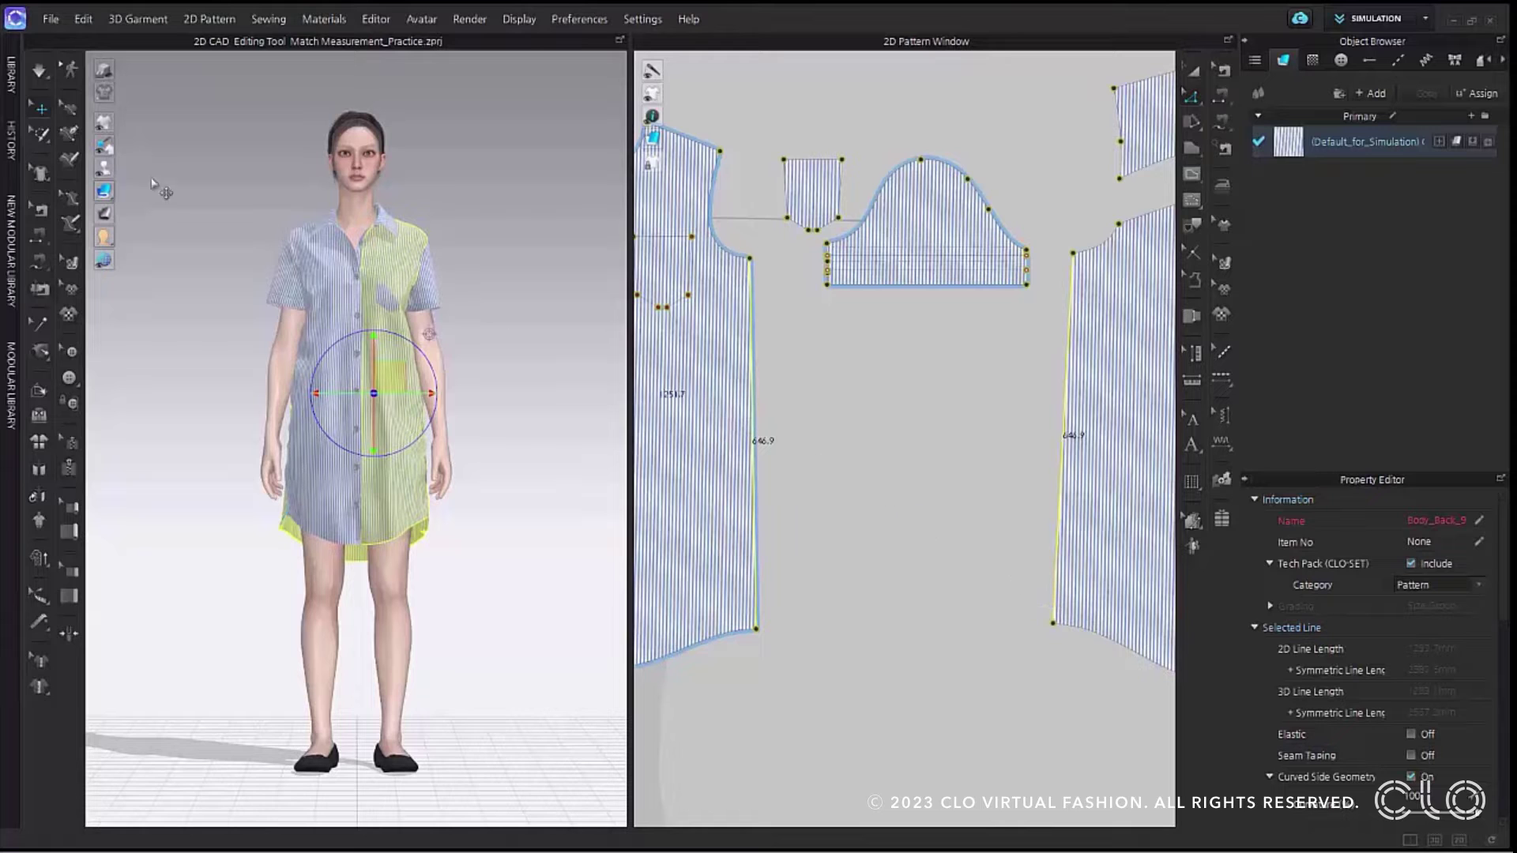
# Simulate the shirt dress and pull its side hem so the lengthened back settles
pyautogui.moveTo(508, 508); pyautogui.dragTo(433, 498, button='right')
pyautogui.scroll(5, 435, 480)
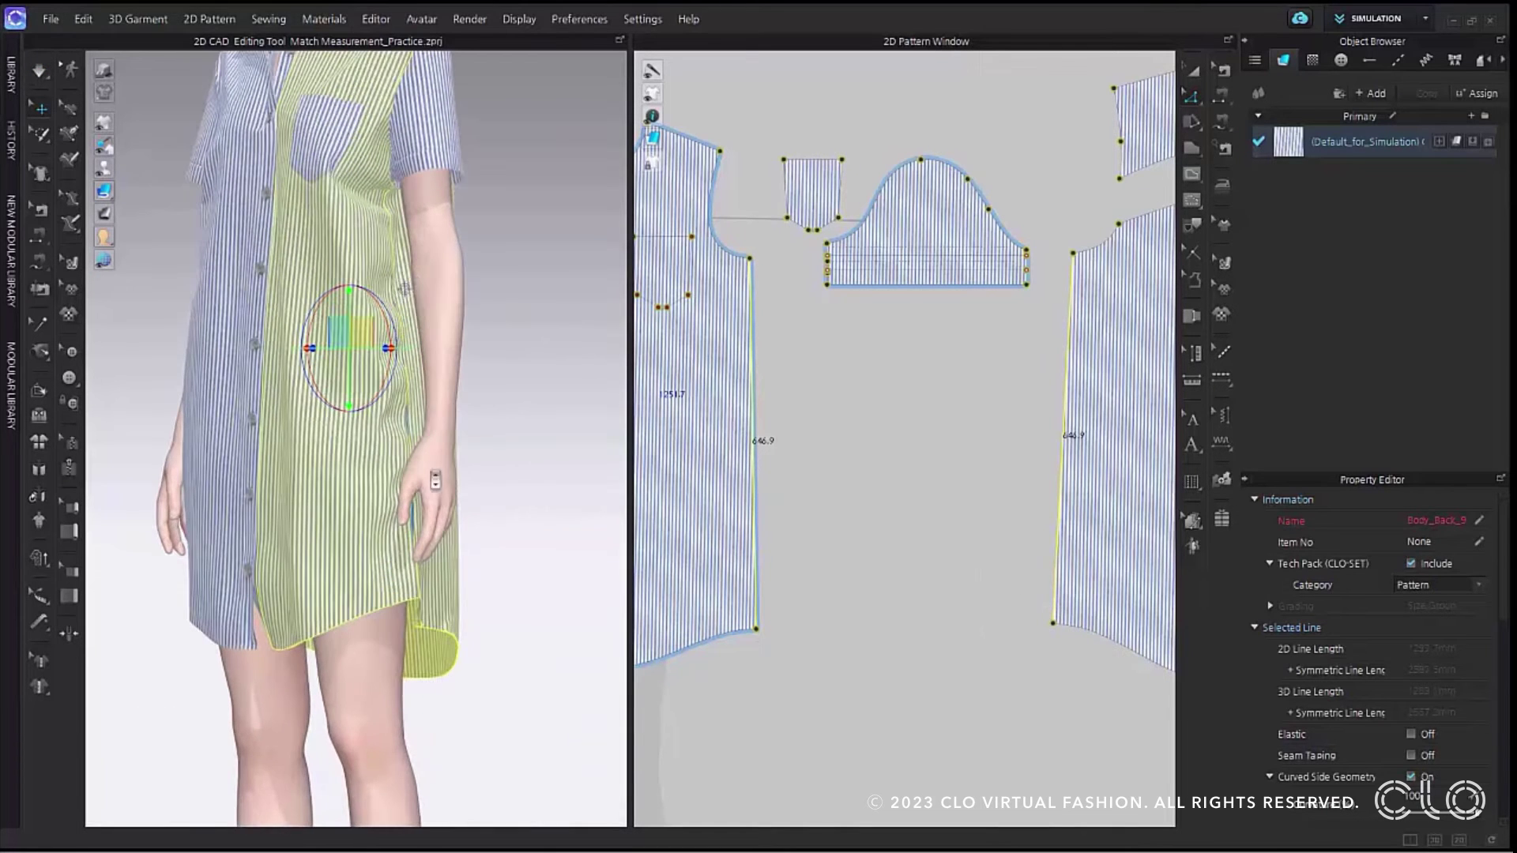
pyautogui.click(45, 71)
pyautogui.moveTo(422, 620); pyautogui.dragTo(345, 589)
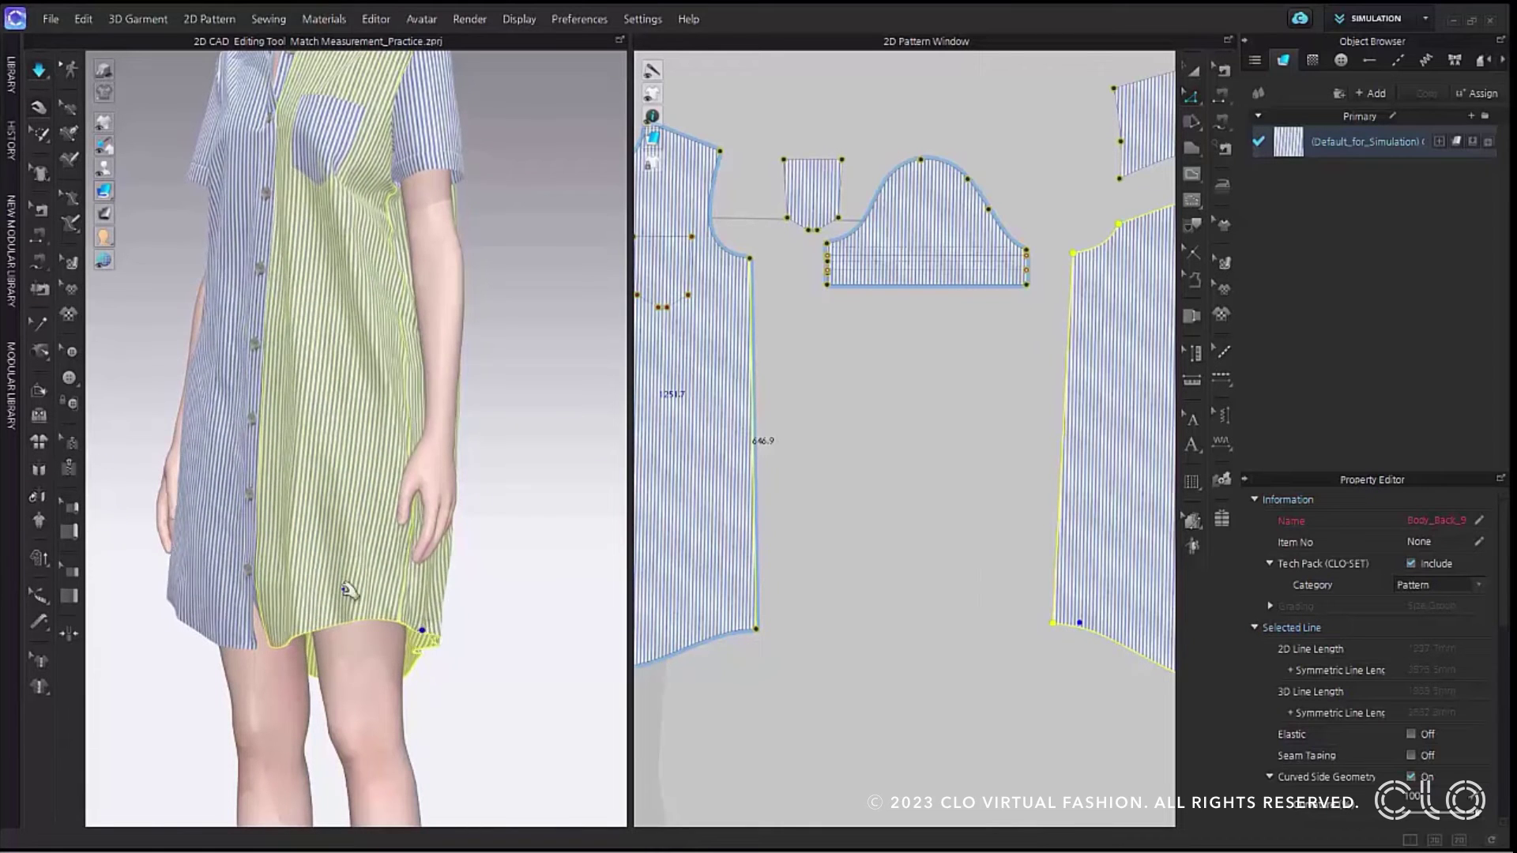
pyautogui.click(42, 71)
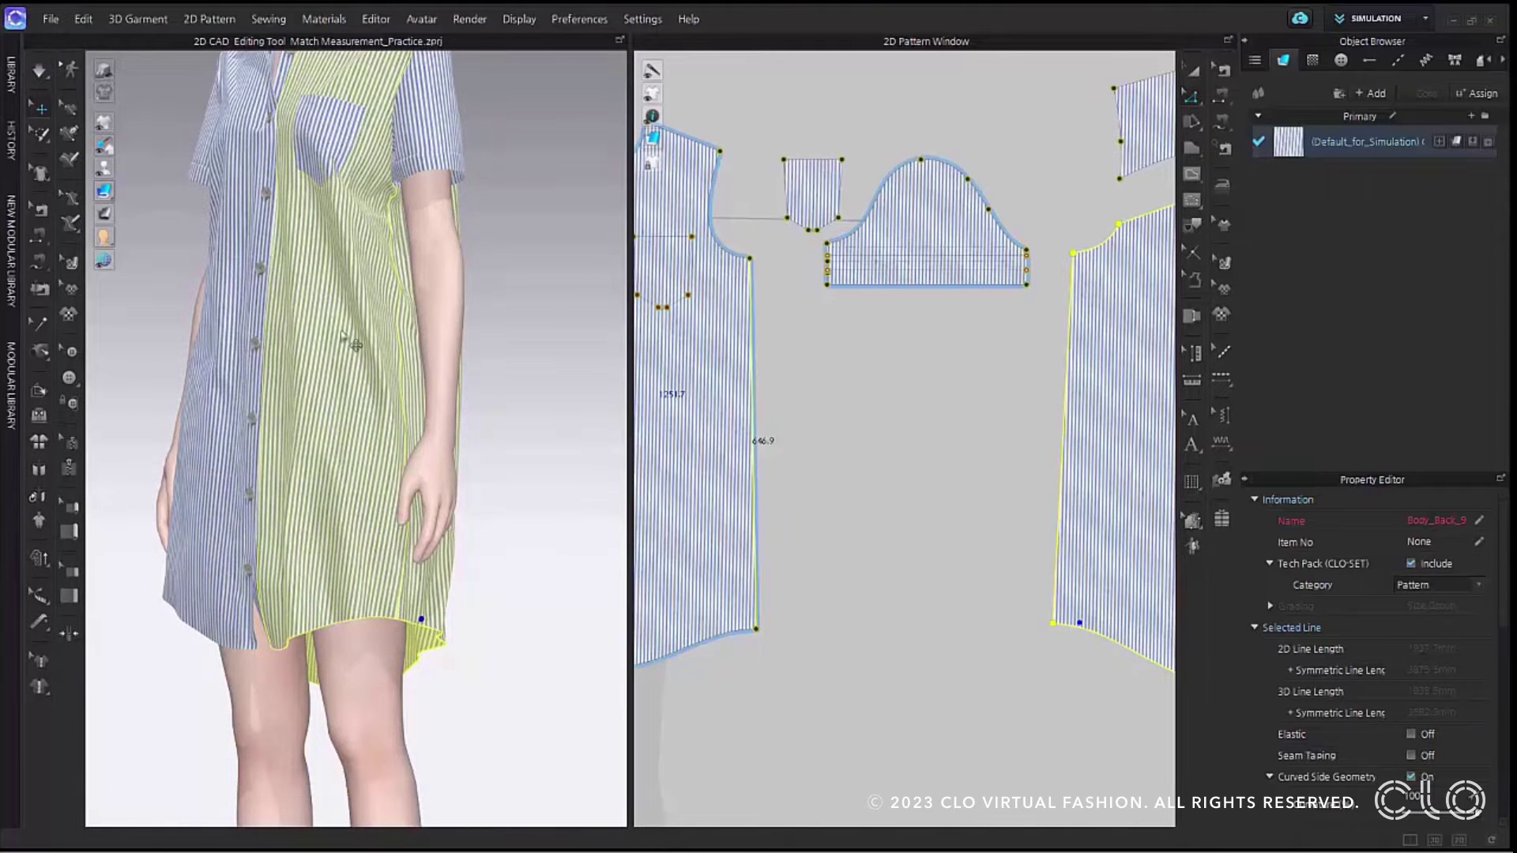
pyautogui.moveTo(376, 471); pyautogui.dragTo(479, 476, button='right')
pyautogui.moveTo(346, 338); pyautogui.dragTo(387, 357, button='middle')
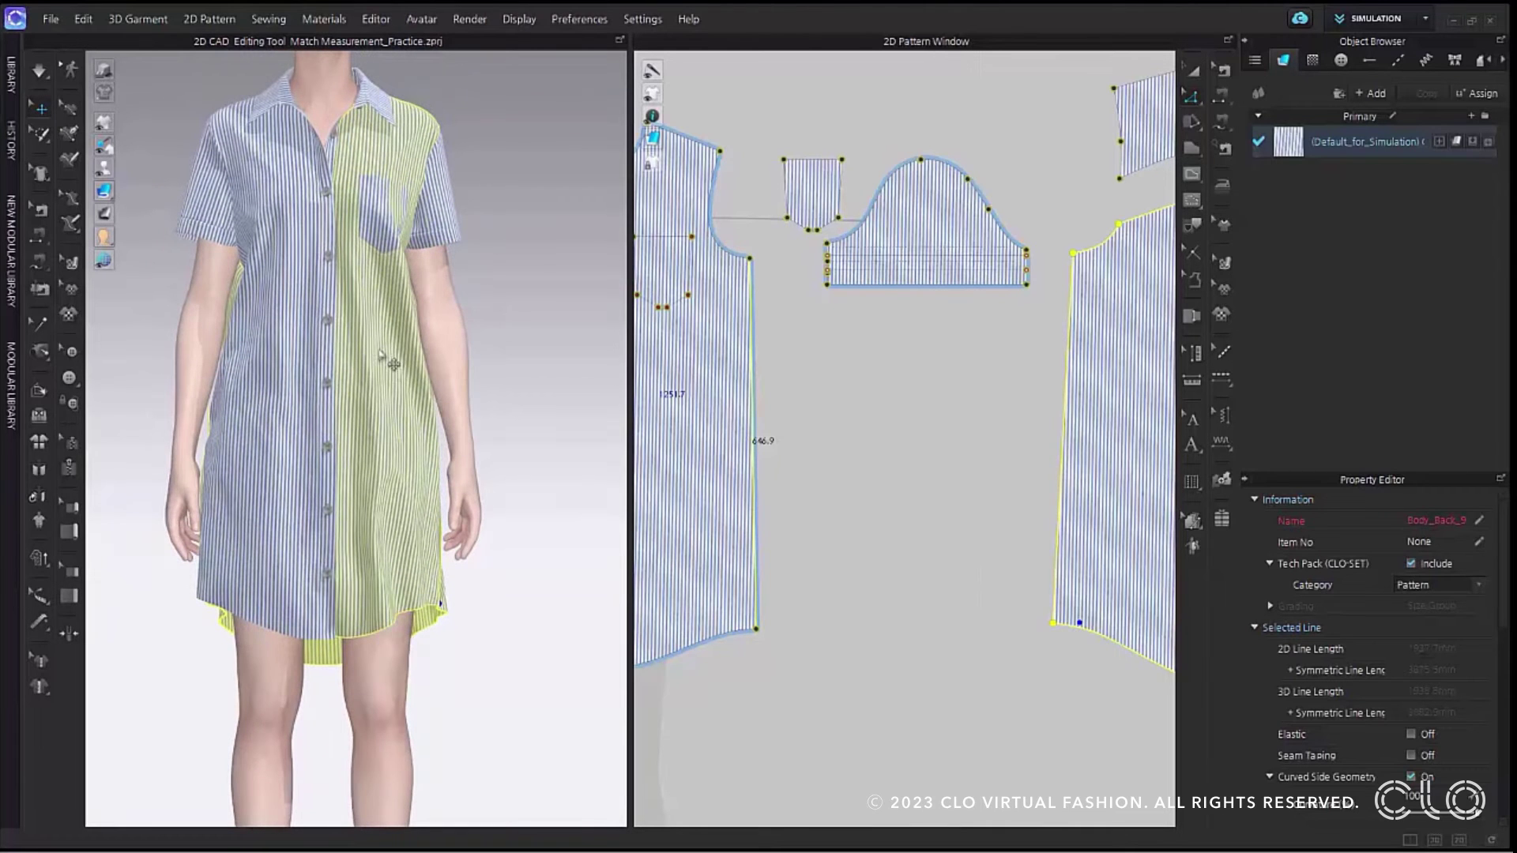
# Select the collar stand's upper line and the matching lower line of the collar with Edit Pattern
pyautogui.scroll(3, 877, 416)
pyautogui.scroll(-6, 877, 416)
pyautogui.moveTo(924, 335); pyautogui.dragTo(717, 604, button='middle')
pyautogui.scroll(6, 955, 339)
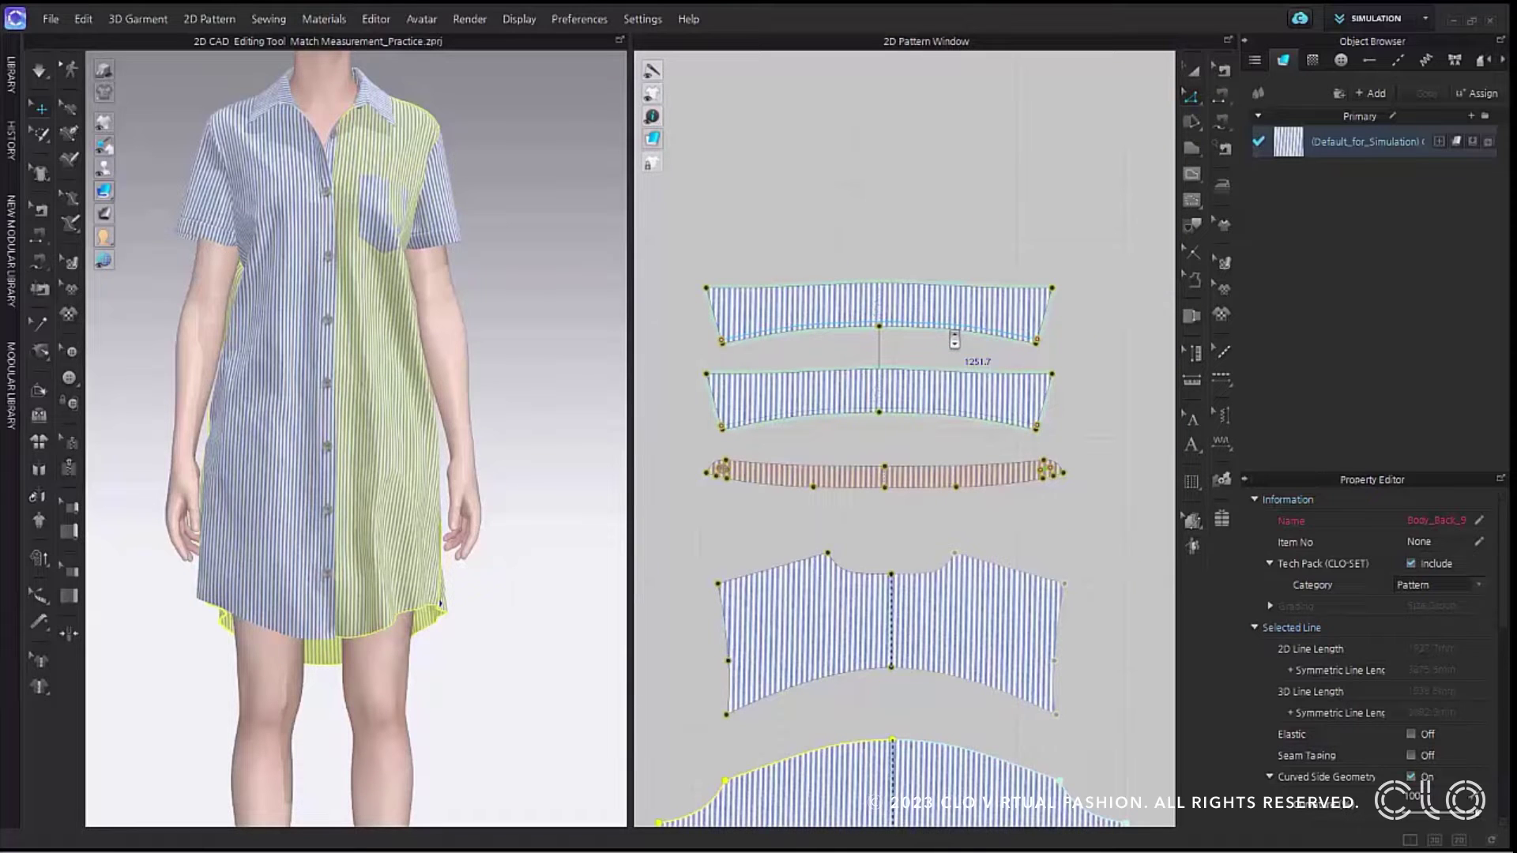
pyautogui.click(1194, 100)
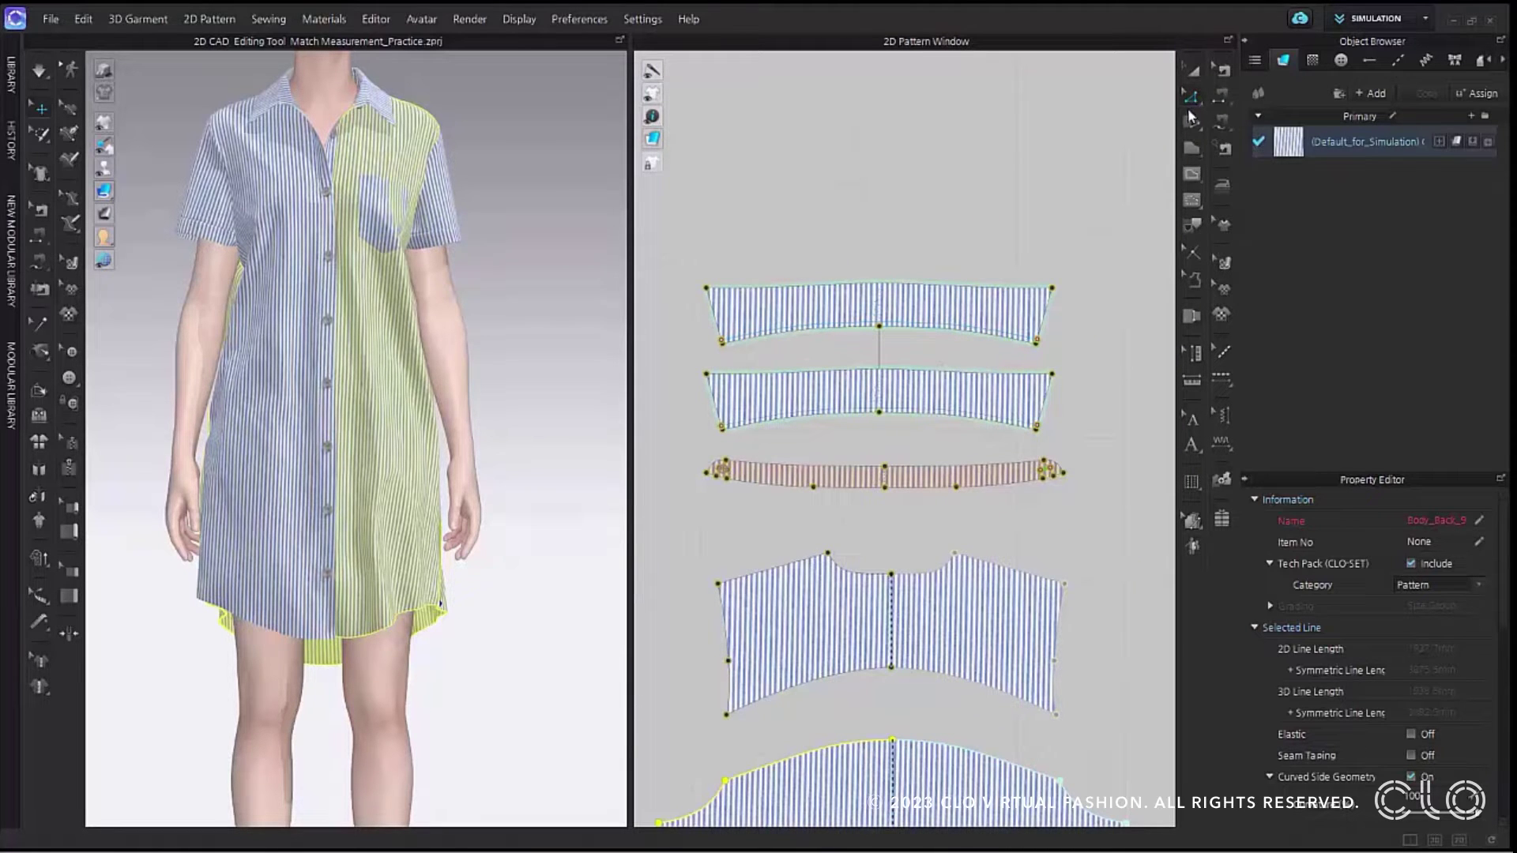
pyautogui.click(773, 474)
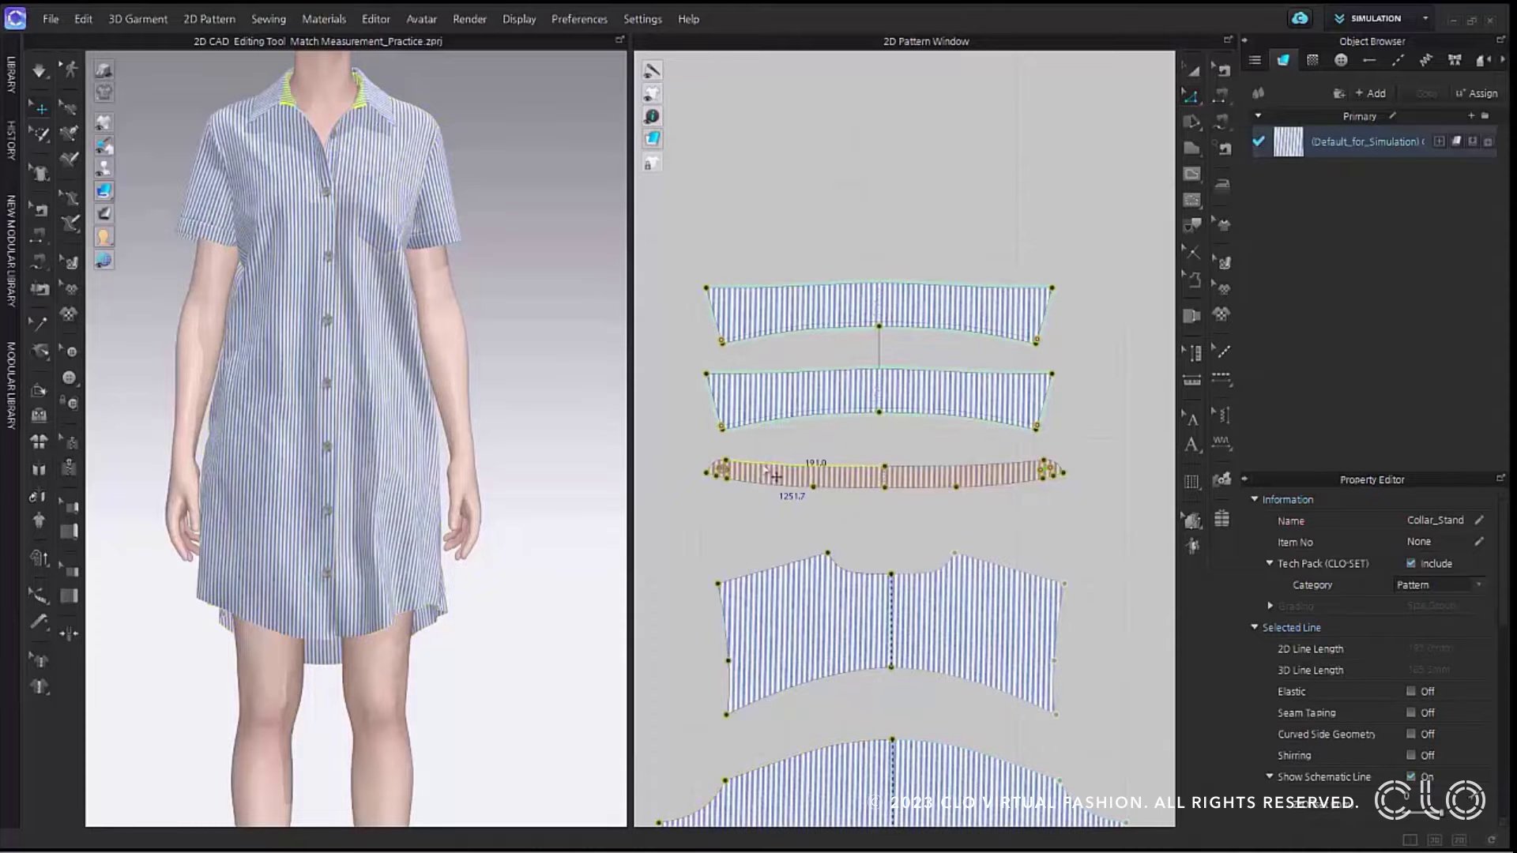
pyautogui.keyDown('shift'); pyautogui.click(786, 425); pyautogui.keyUp('shift')
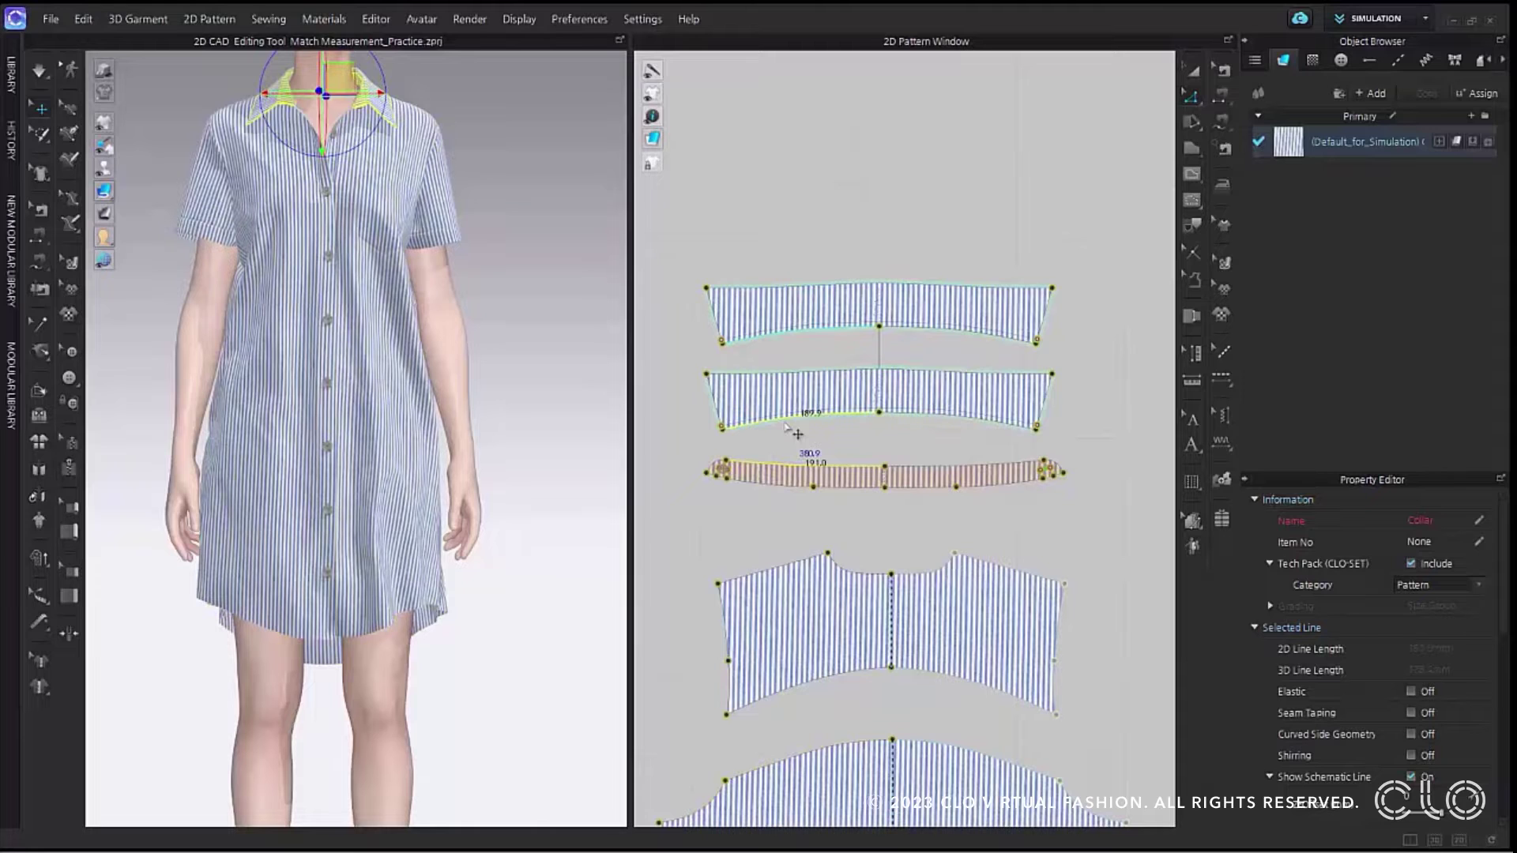
# Match the collar and collar stand lines to the Short measurement with Start direction, and simulate the dress
pyautogui.rightClick(786, 427)
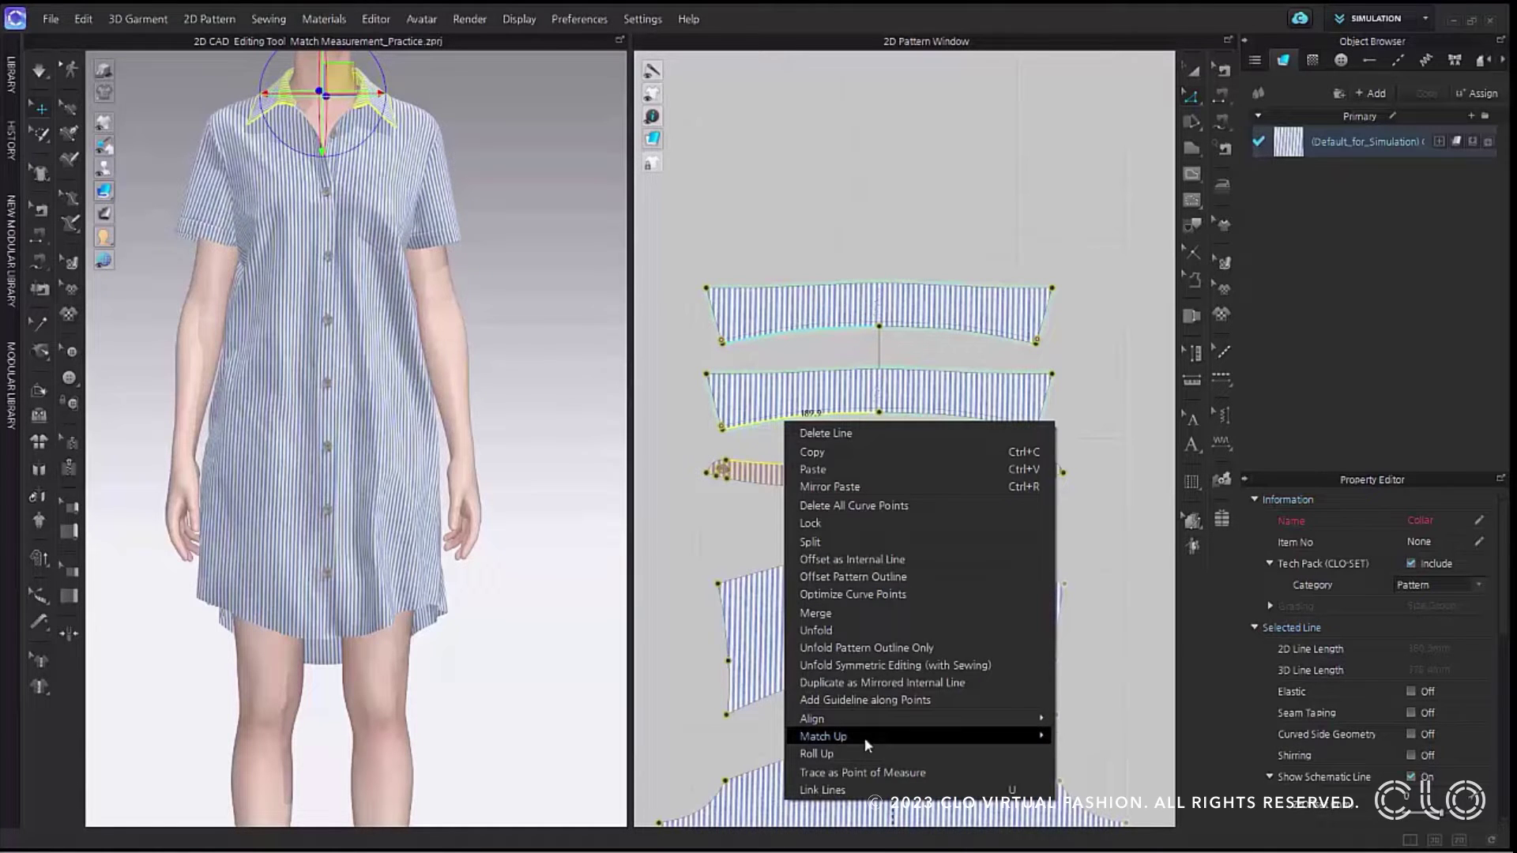
pyautogui.moveTo(864, 737)
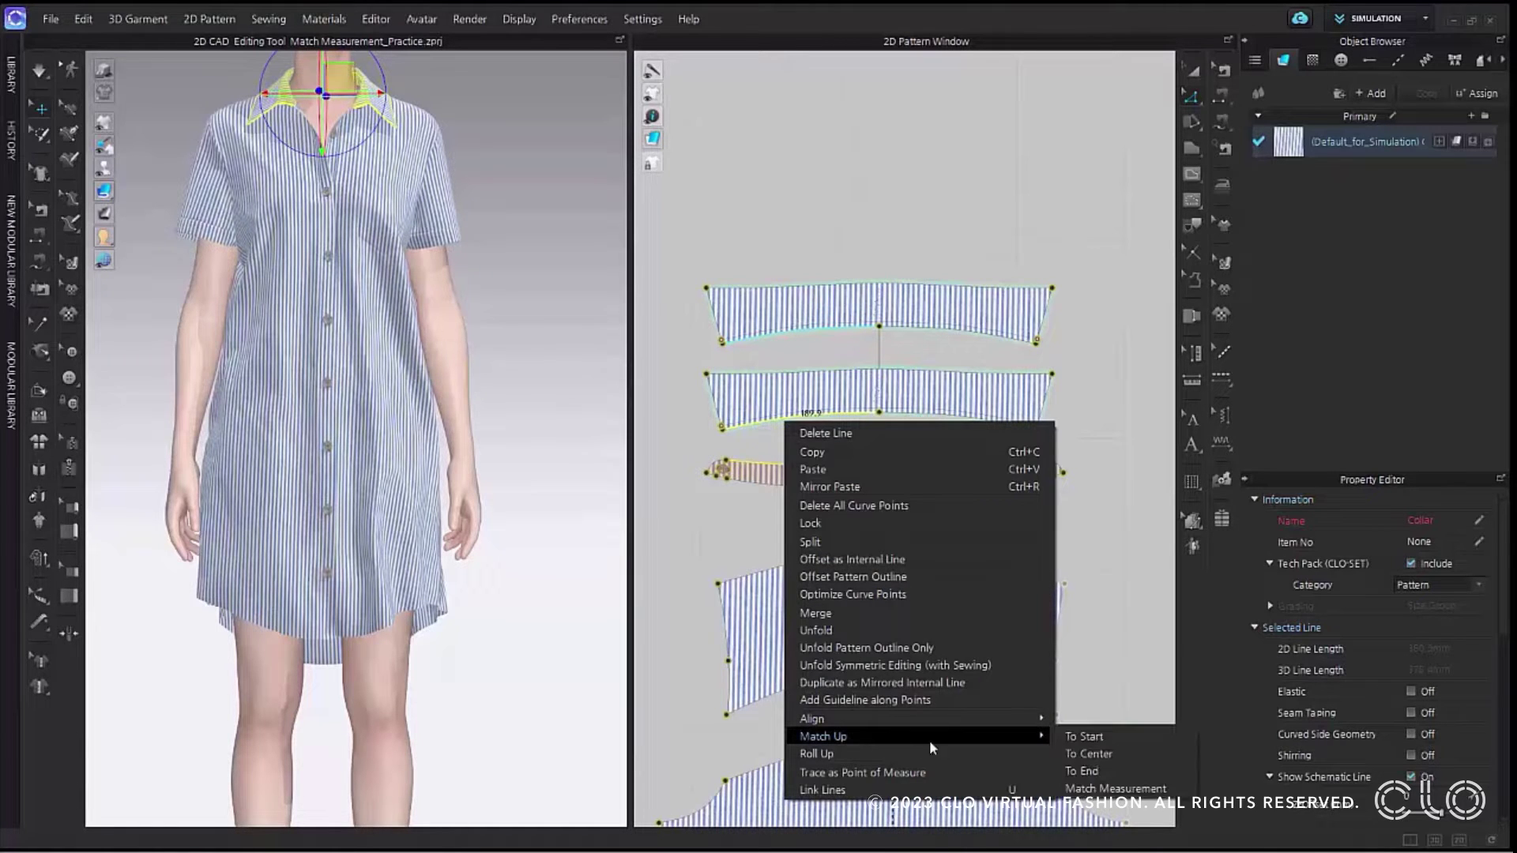
pyautogui.click(1081, 788)
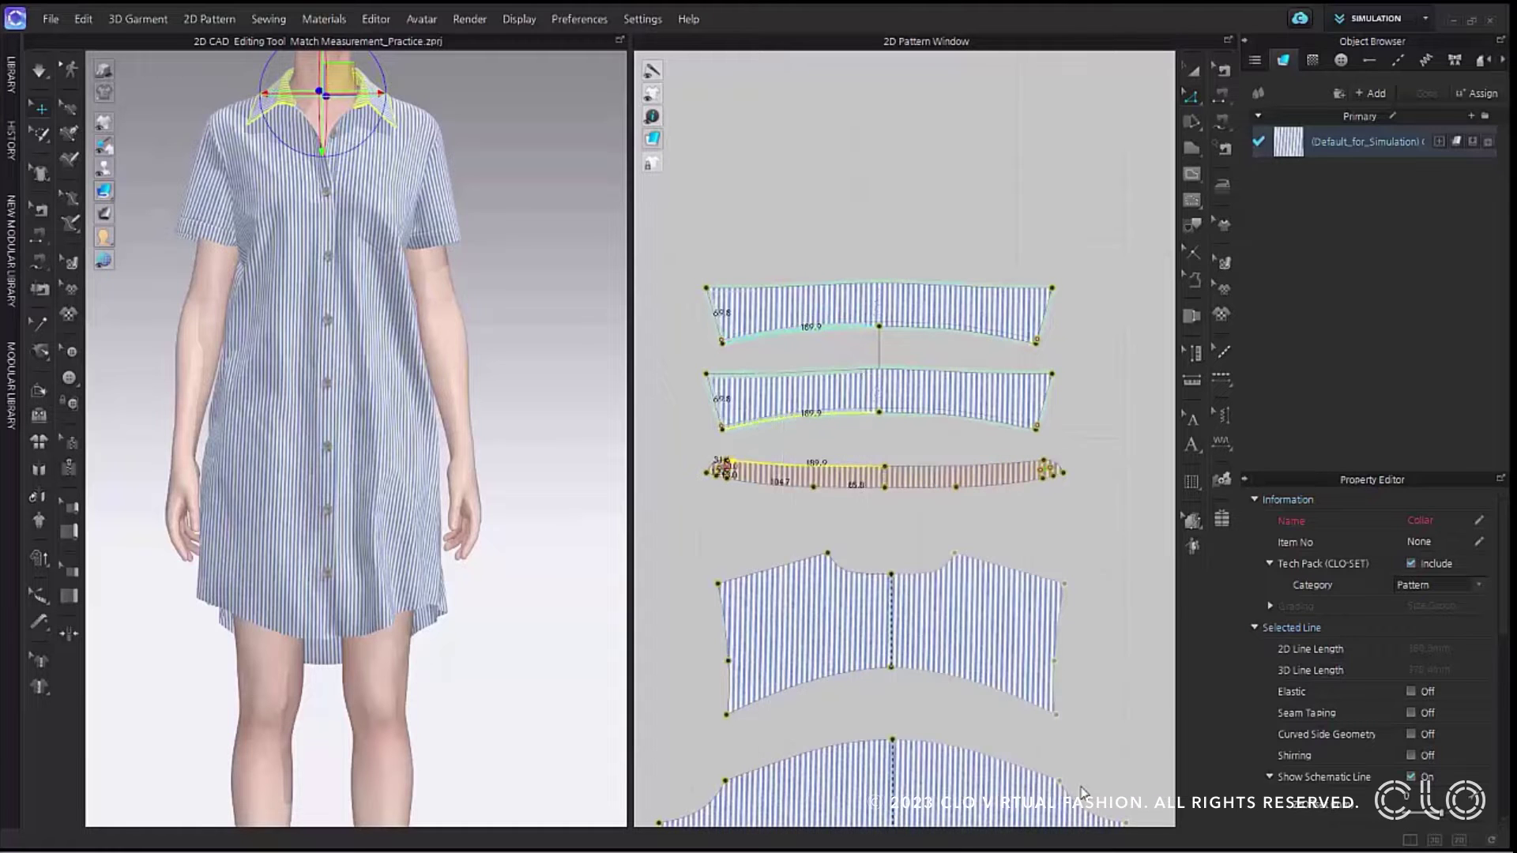
pyautogui.moveTo(817, 291); pyautogui.dragTo(594, 272)
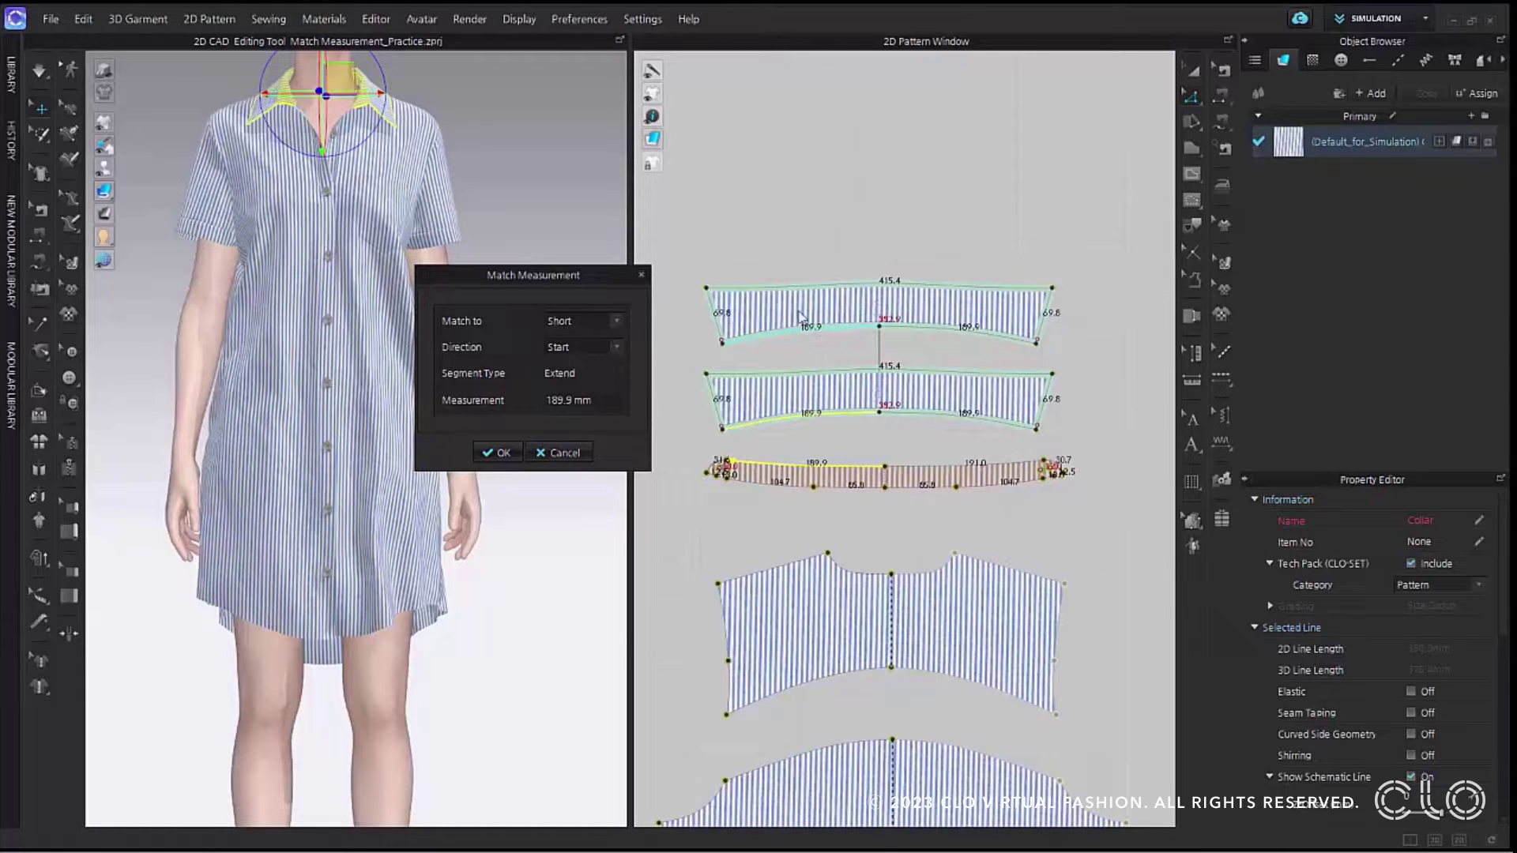
pyautogui.click(501, 452)
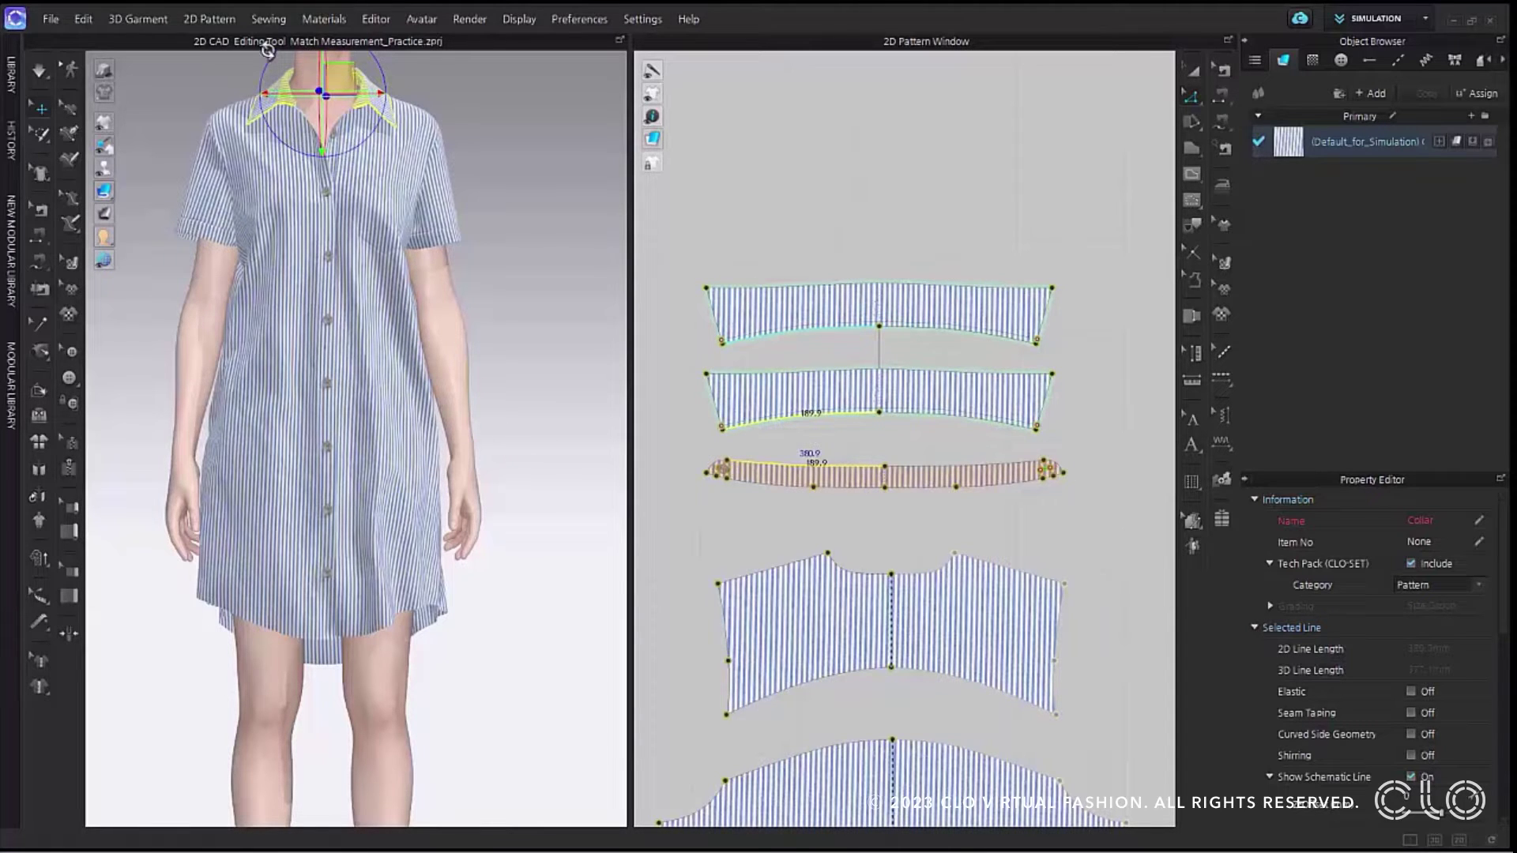
pyautogui.click(42, 74)
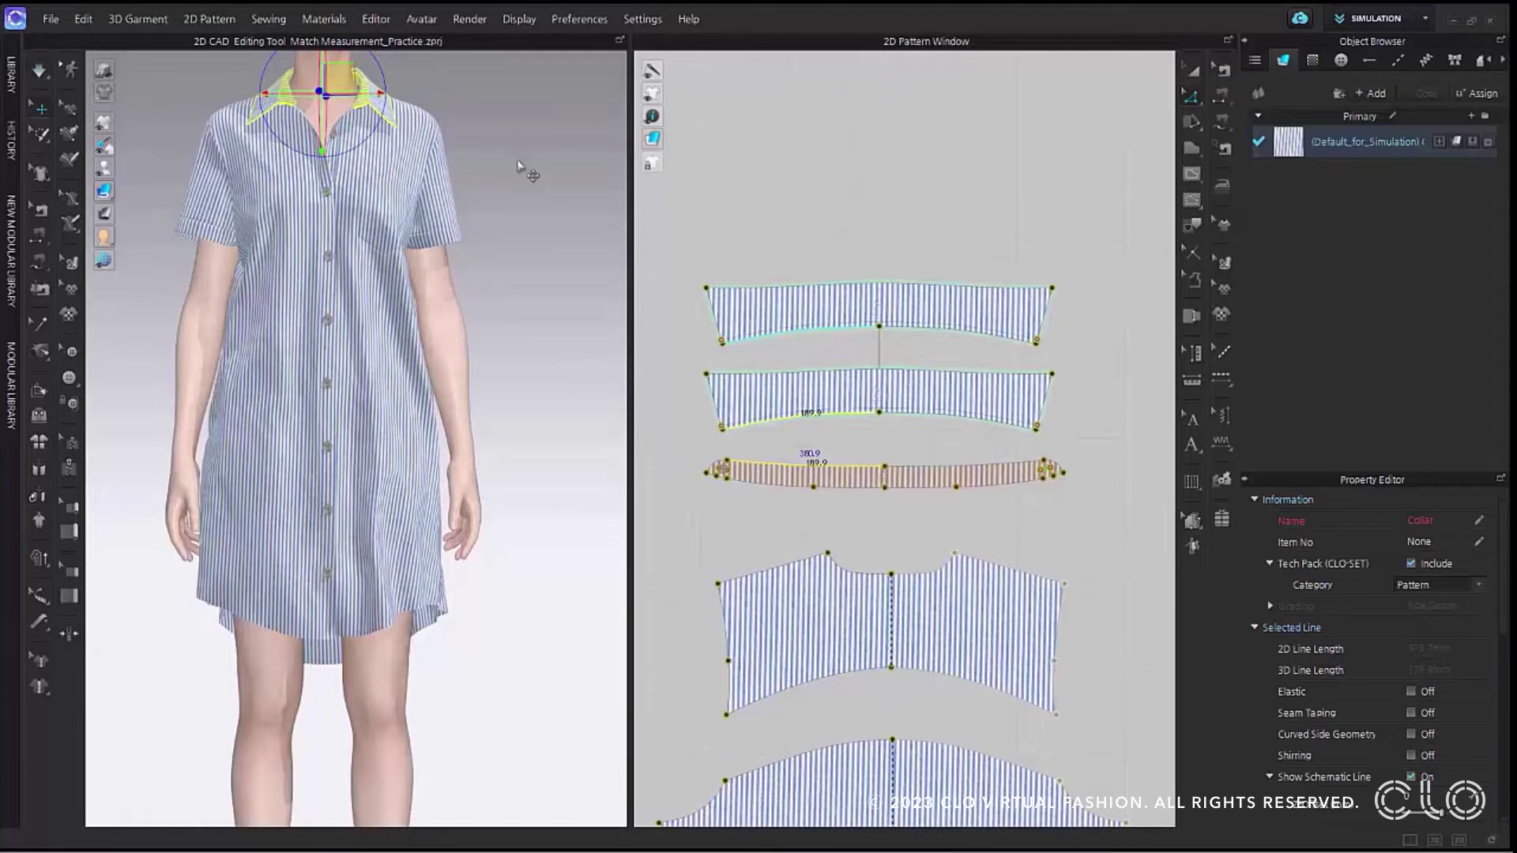
pyautogui.scroll(-3, 485, 203)
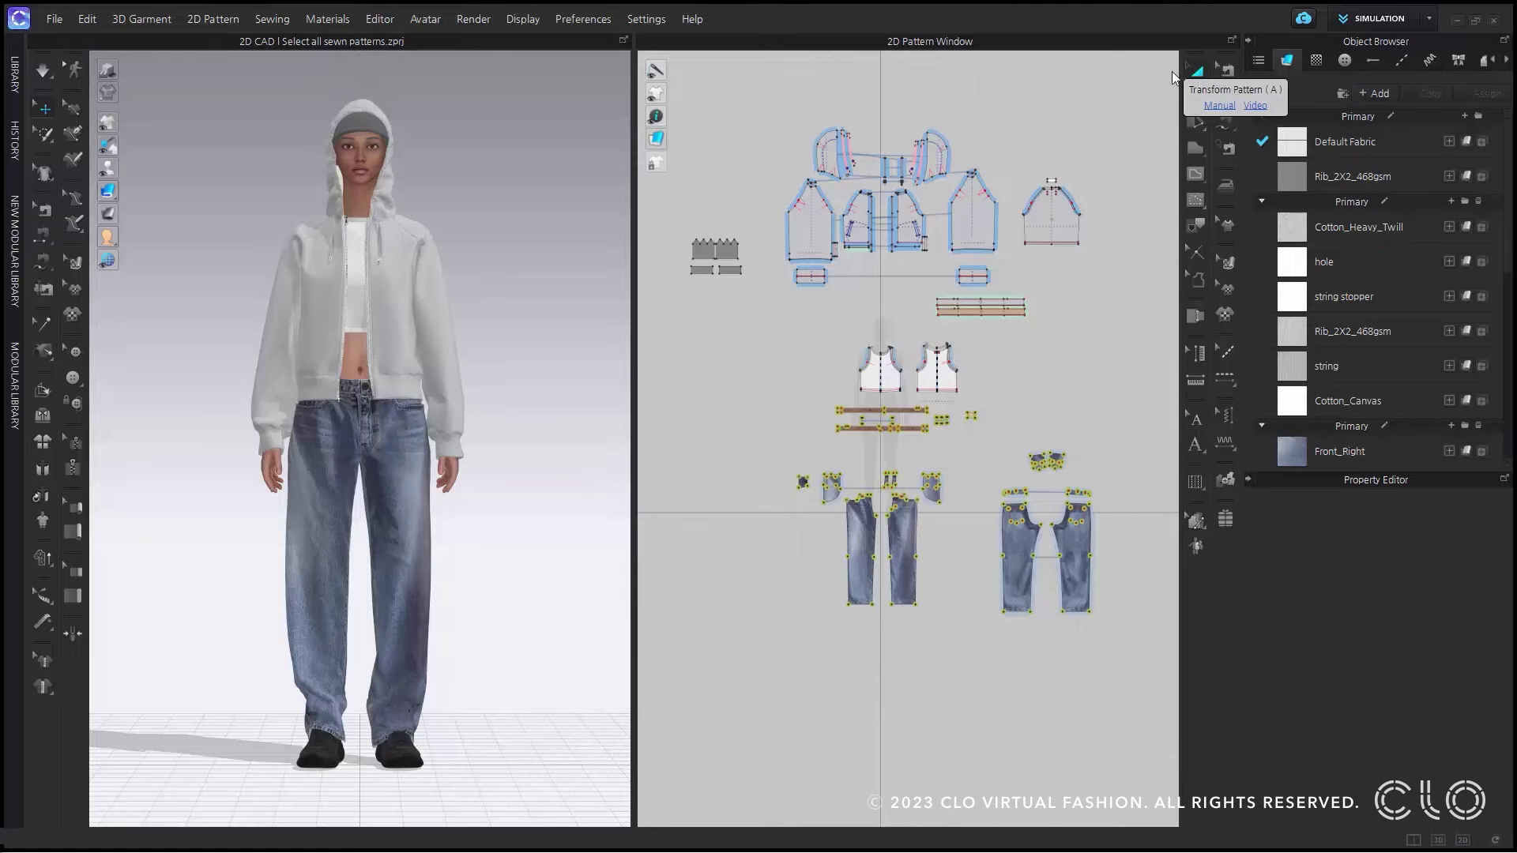
# In the Select all sewn patterns project, select all patterns sewn to the hooded jacket's front panel
pyautogui.scroll(4, 919, 219)
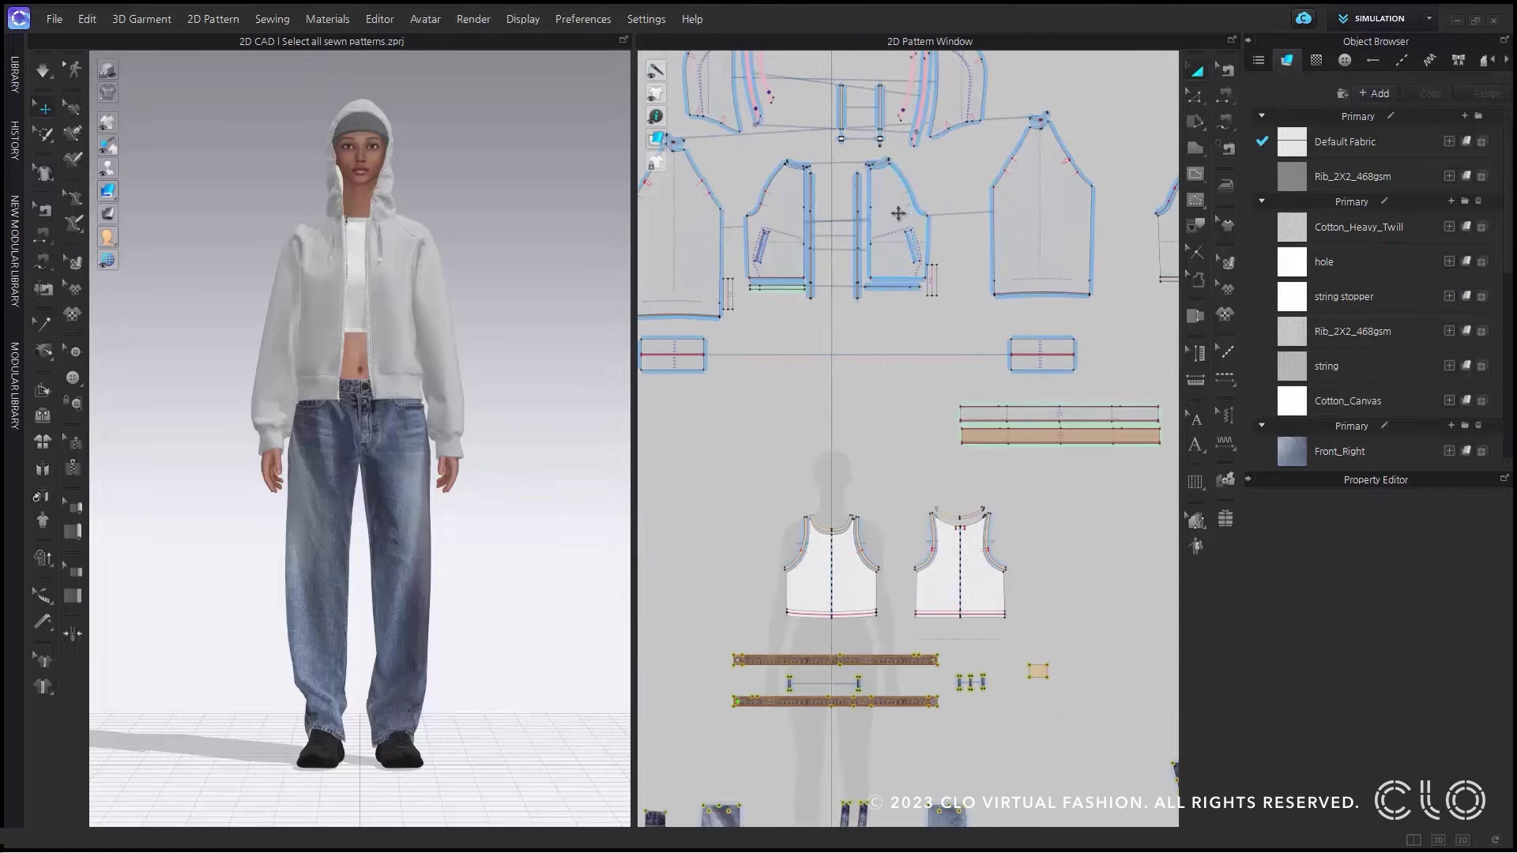
pyautogui.click(897, 207)
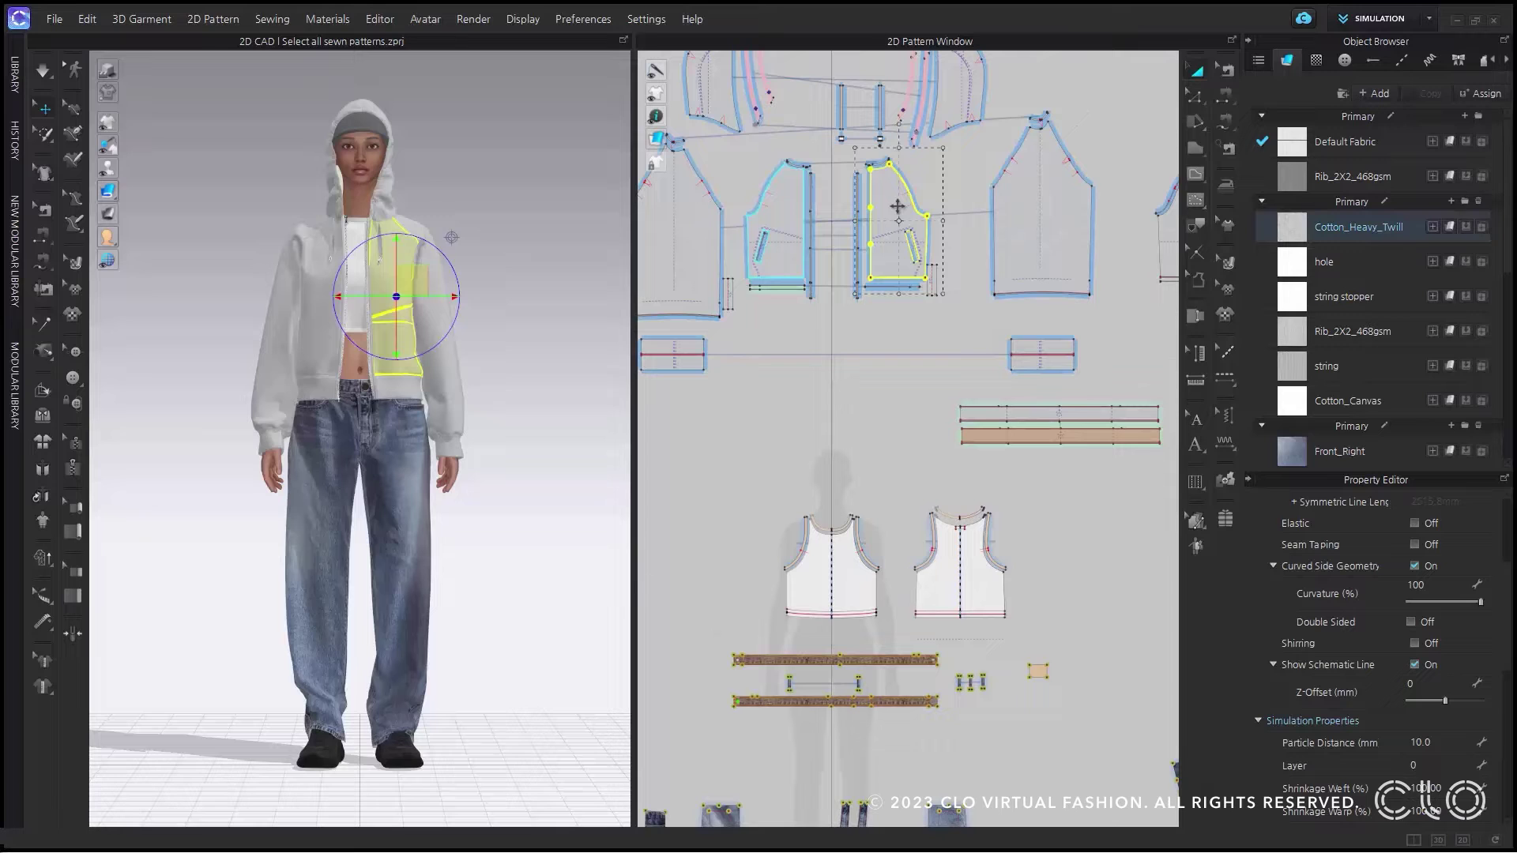
pyautogui.rightClick(898, 207)
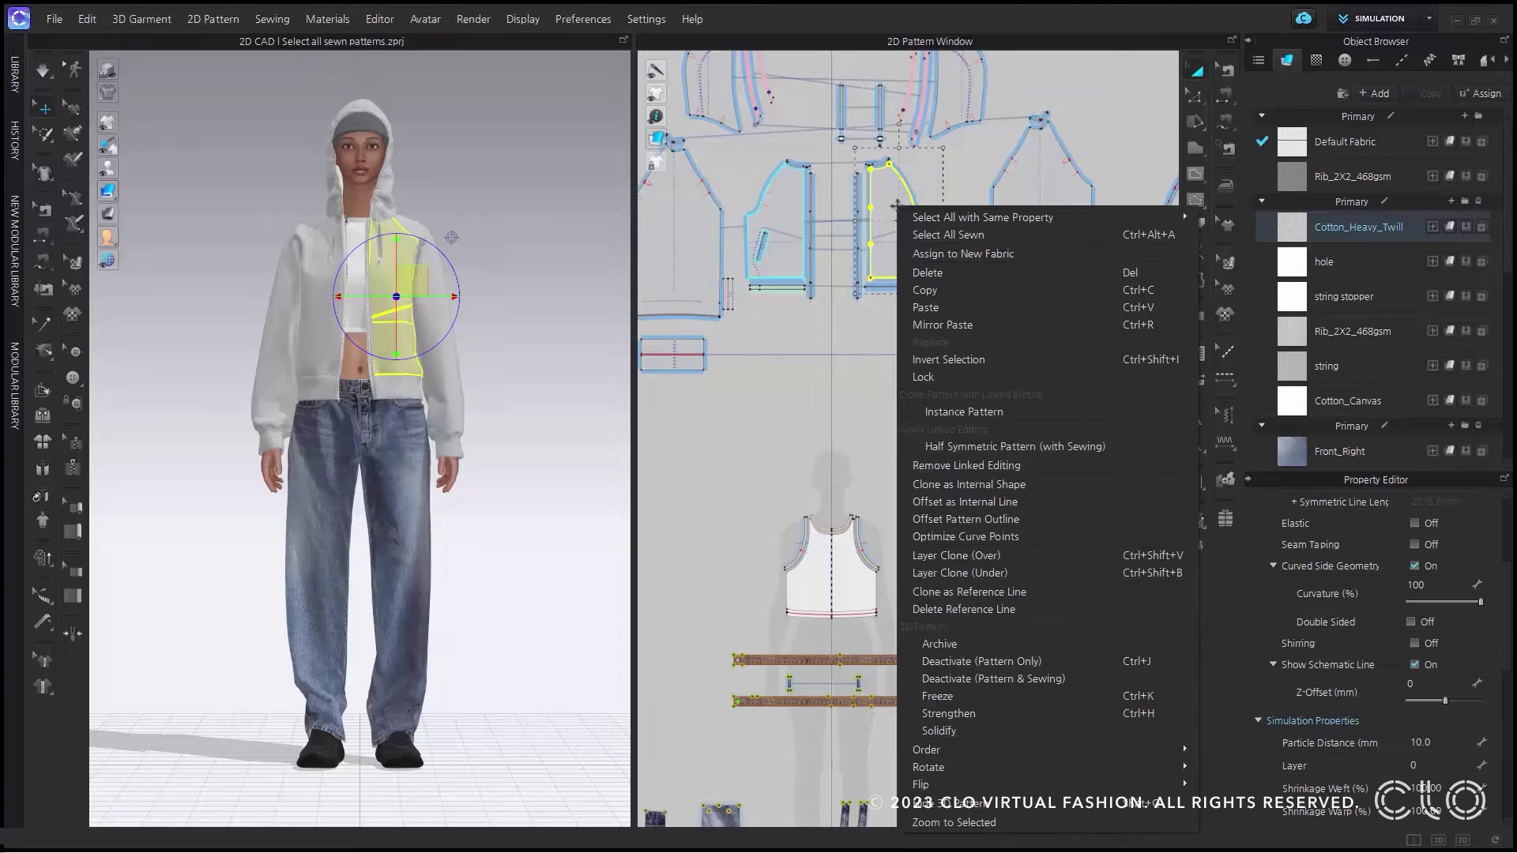
pyautogui.click(928, 237)
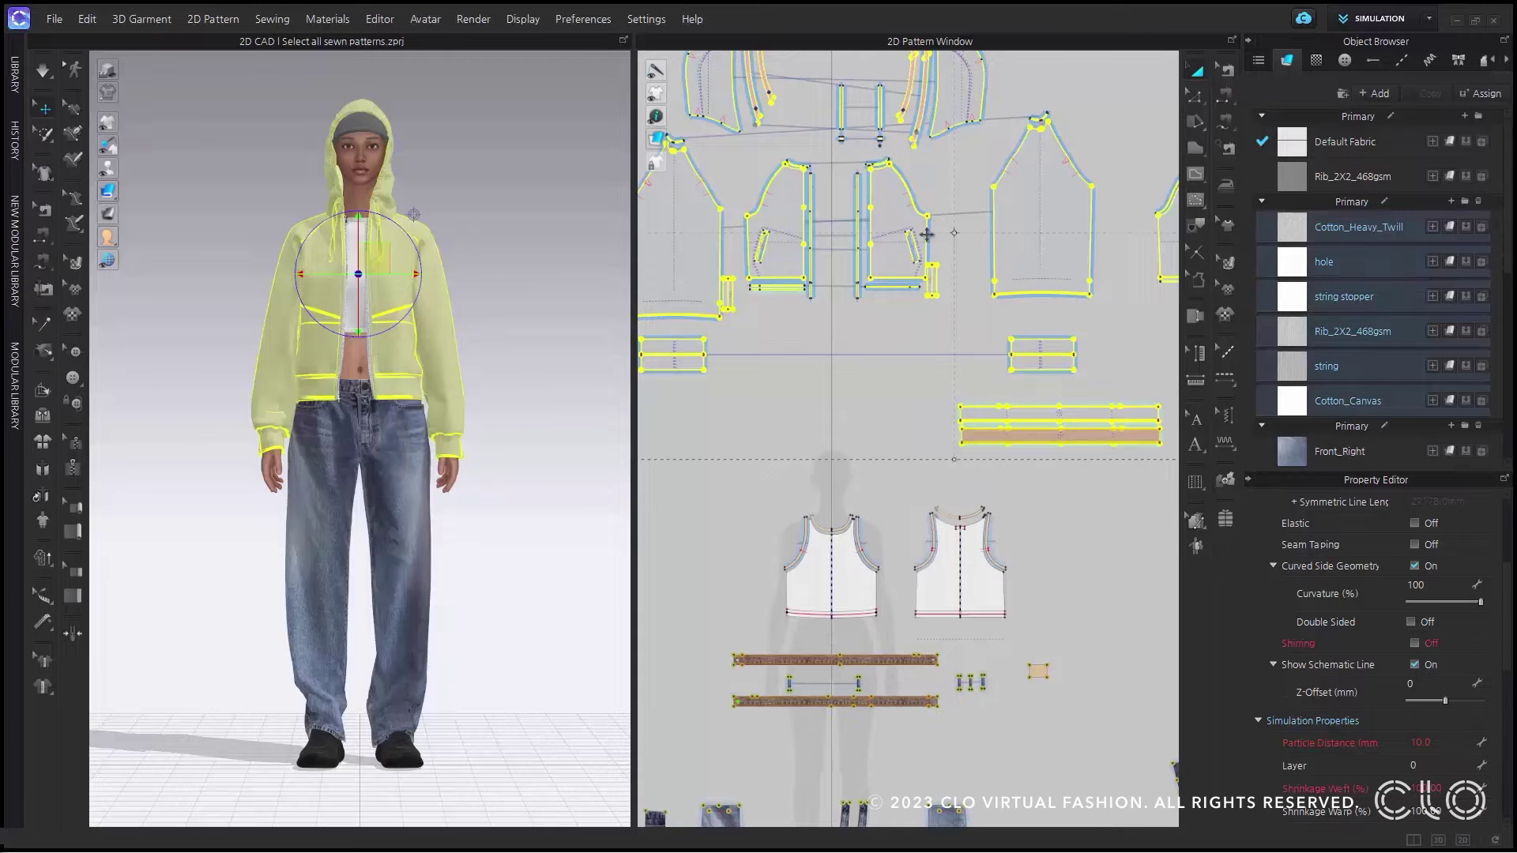
pyautogui.scroll(-5, 924, 239)
pyautogui.moveTo(886, 302); pyautogui.dragTo(877, 307, button='middle')
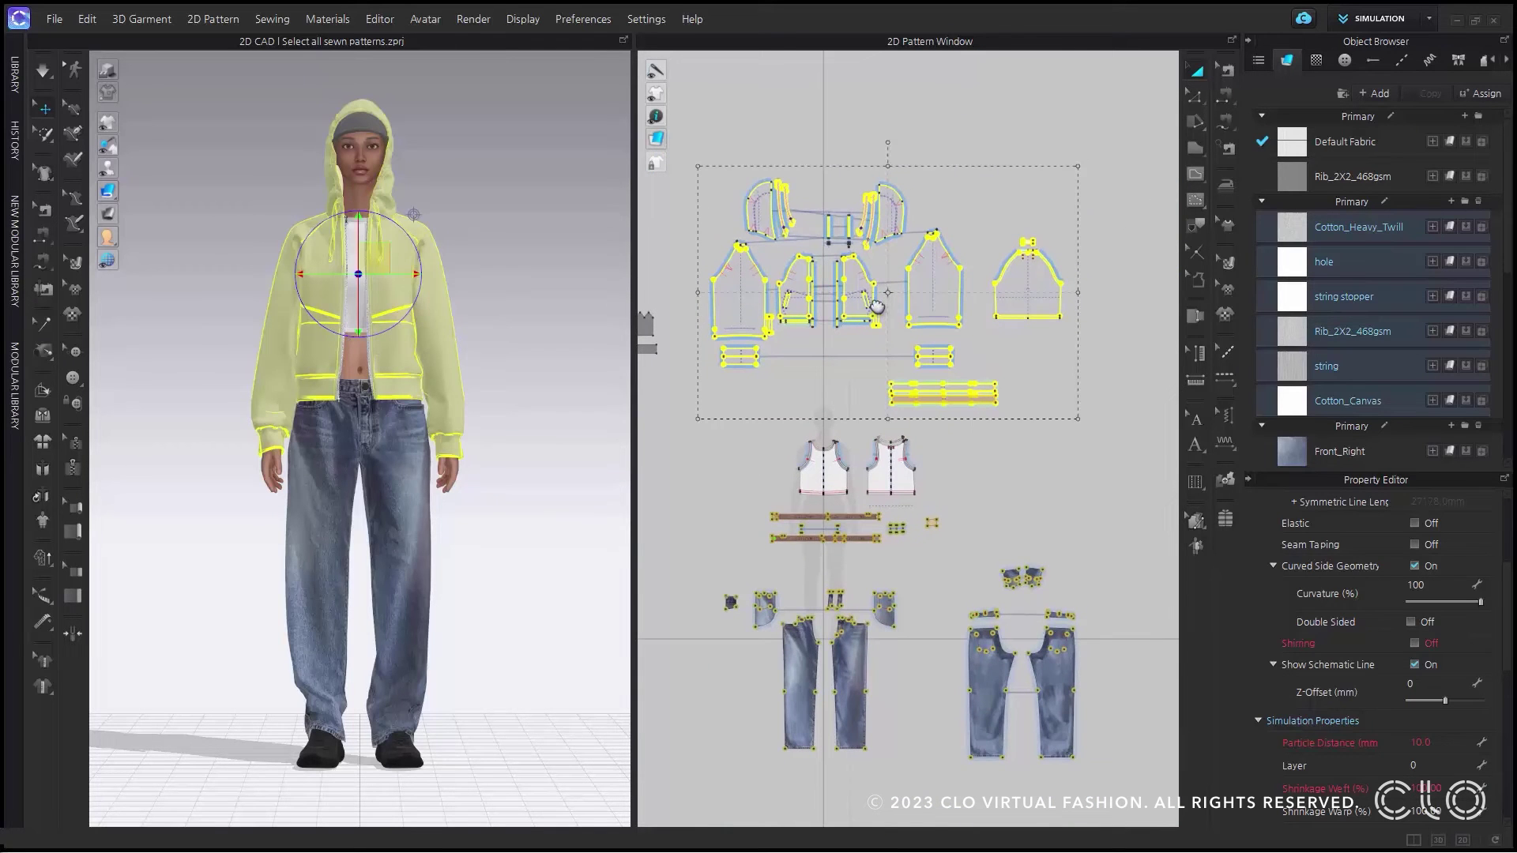
pyautogui.moveTo(363, 432); pyautogui.dragTo(232, 432, button='right')
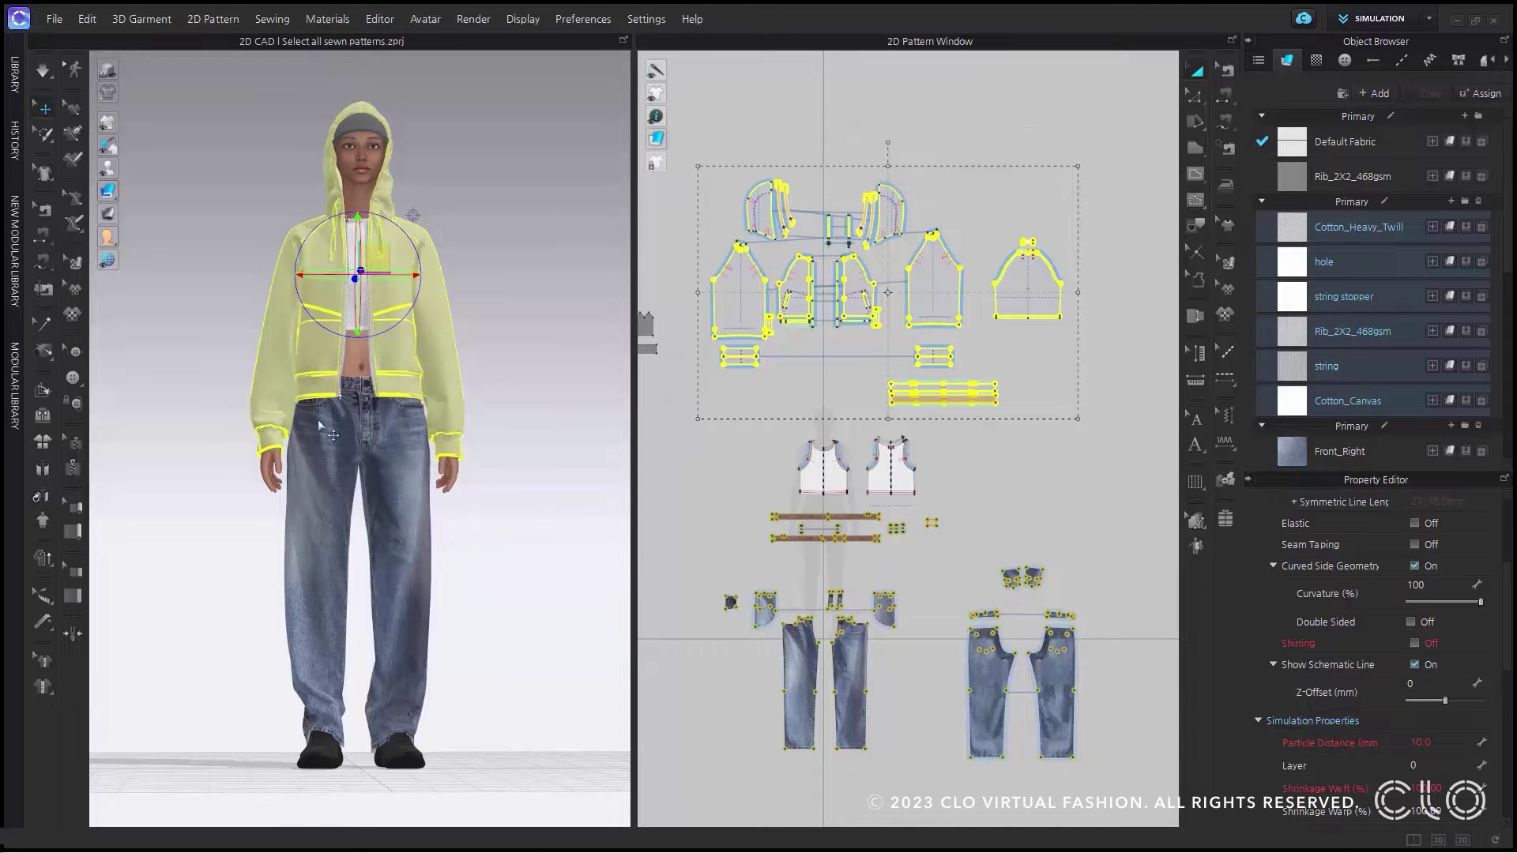
# Select the white tank top's front pattern and every pattern sewn to it
pyautogui.click(817, 468)
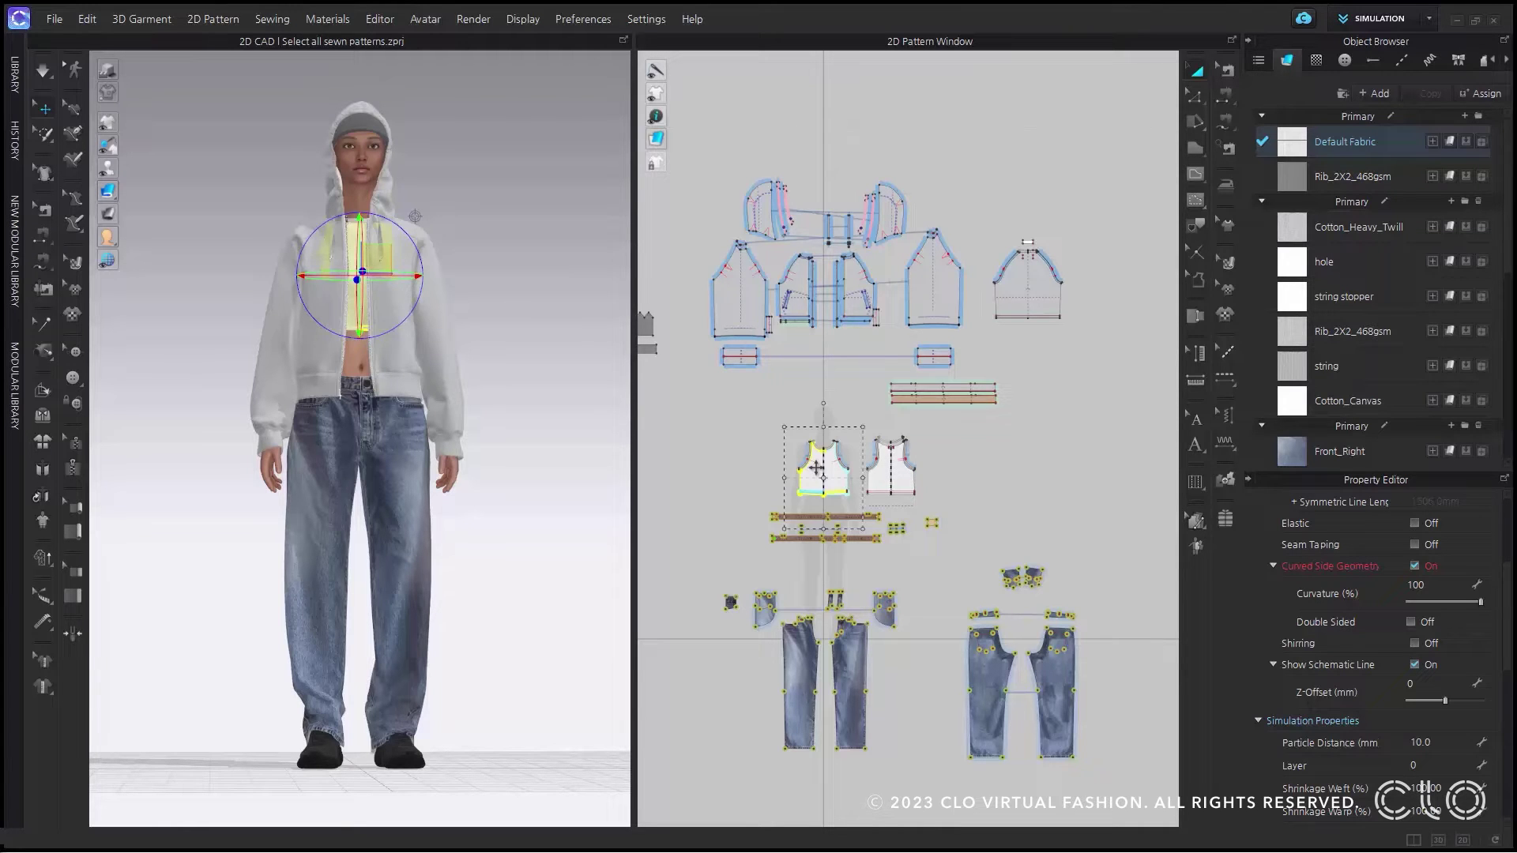
pyautogui.doubleClick(817, 478)
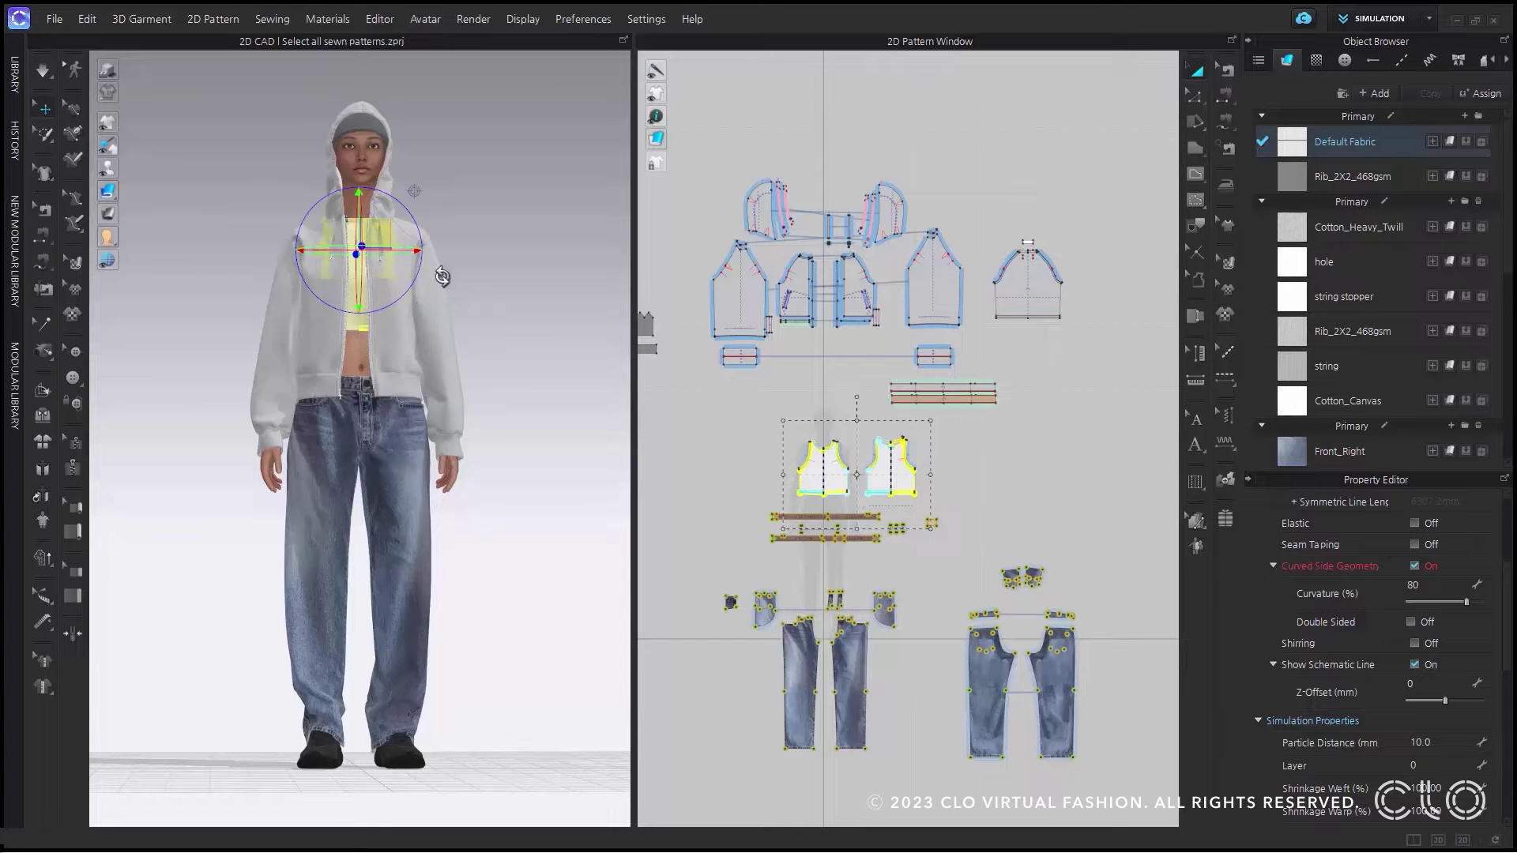
# Clear the tank top selection and select the jeans' front pattern with every pattern sewn to it in the 2D window
pyautogui.click(688, 663)
pyautogui.scroll(6, 882, 548)
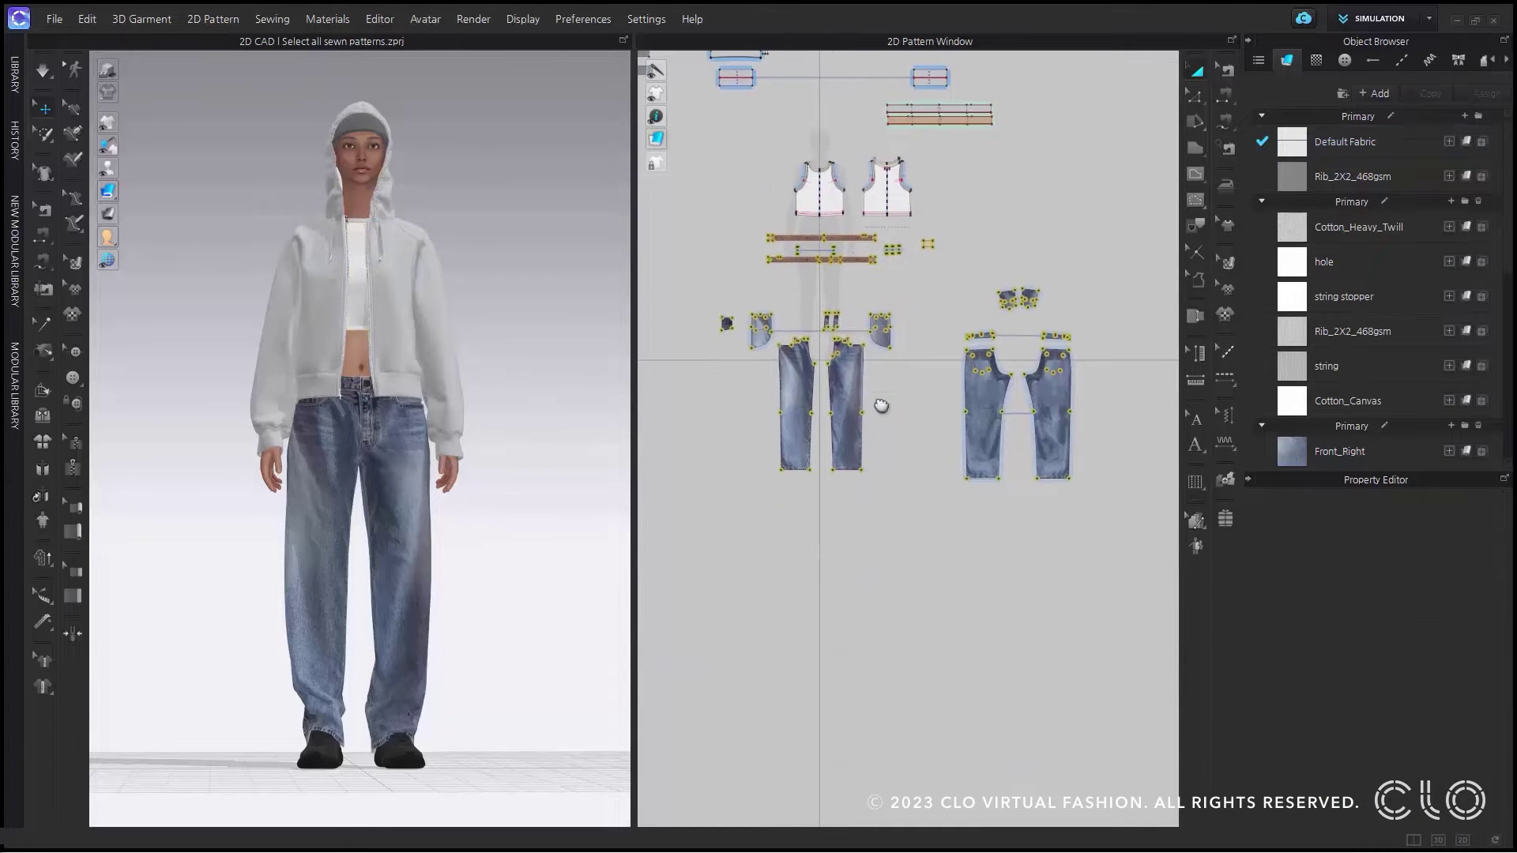
pyautogui.scroll(-4, 814, 407)
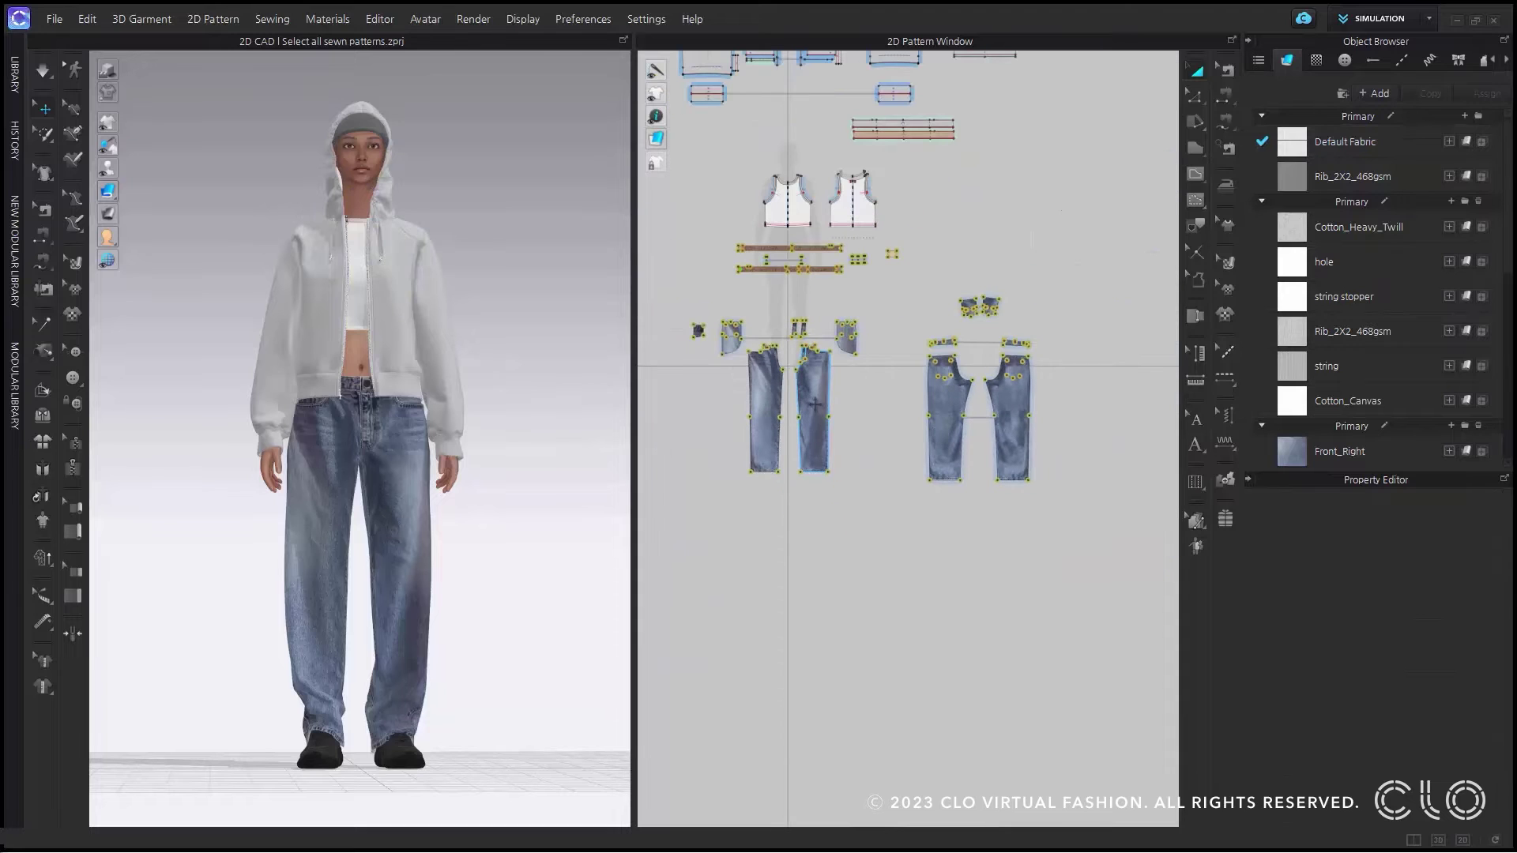
pyautogui.click(811, 402)
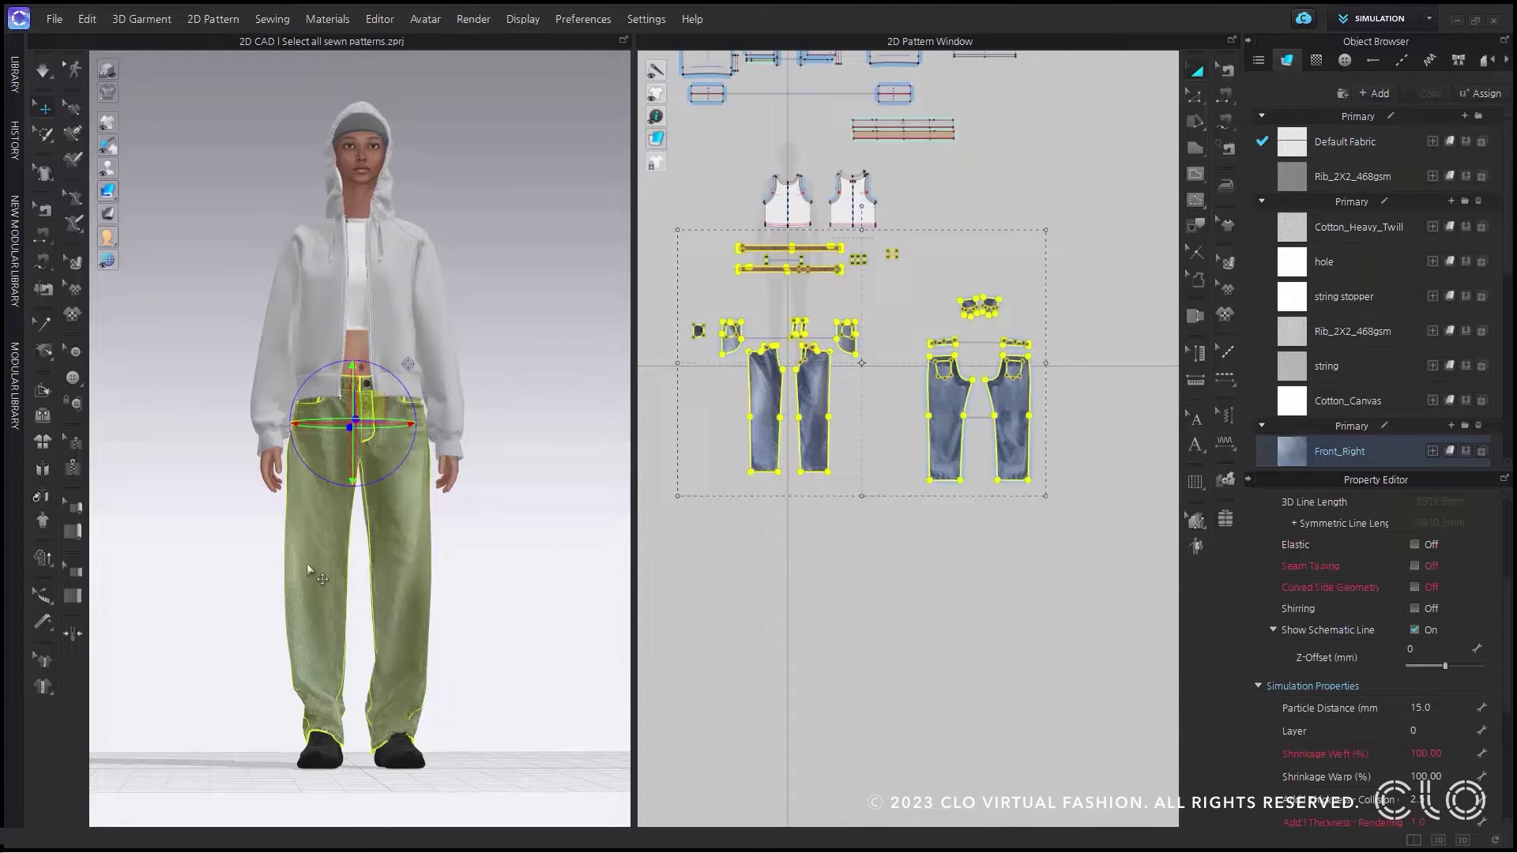
# Clear the jeans selection and reselect all of the jeans' sewn patterns from the leg on the 3D garment
pyautogui.moveTo(258, 600); pyautogui.dragTo(230, 613, button='right')
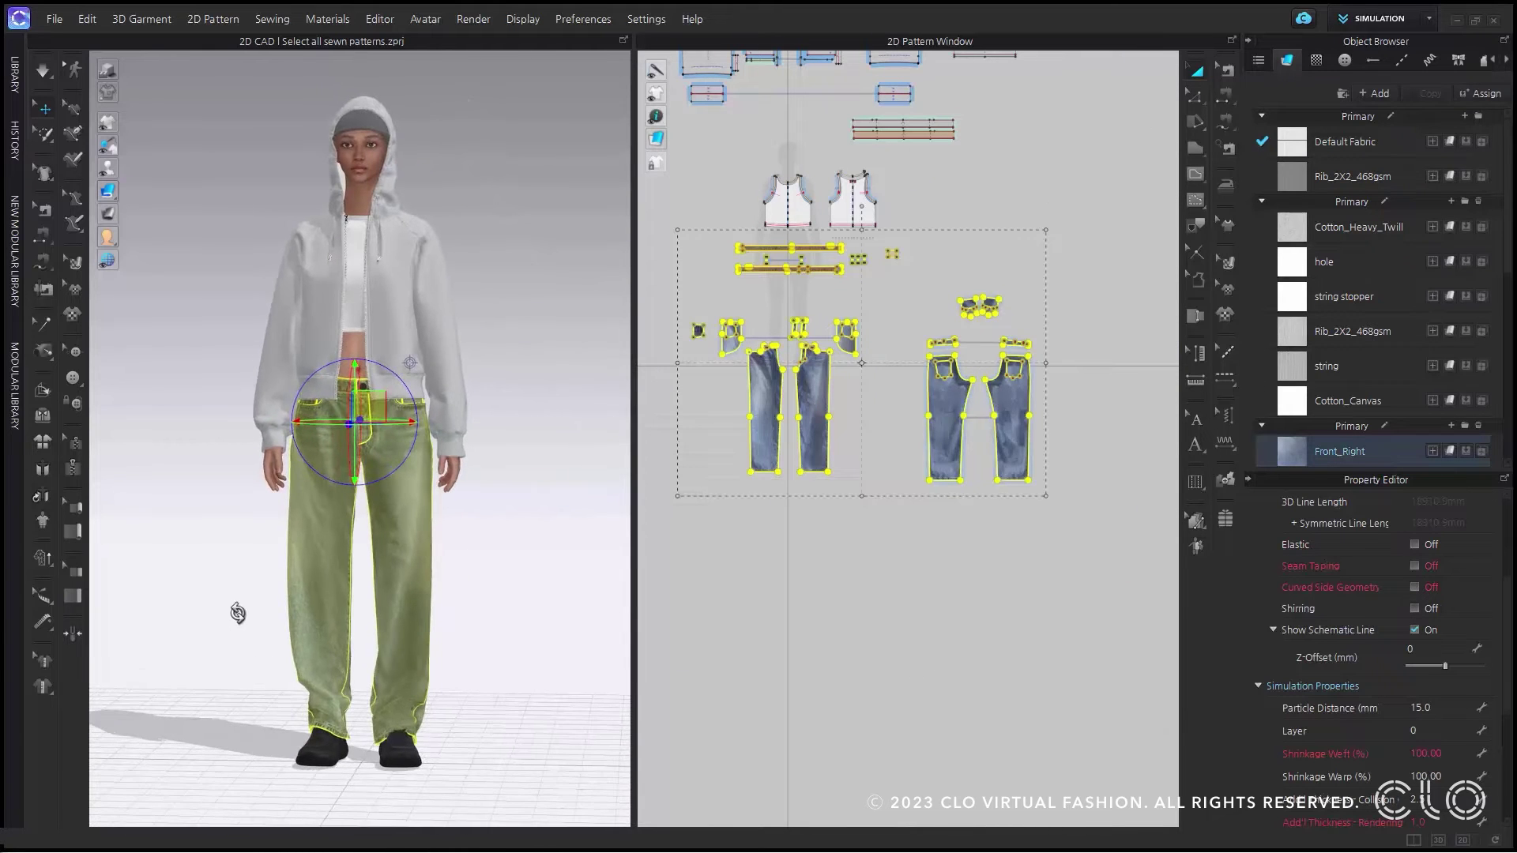
pyautogui.click(419, 590)
pyautogui.click(496, 542)
pyautogui.doubleClick(429, 545)
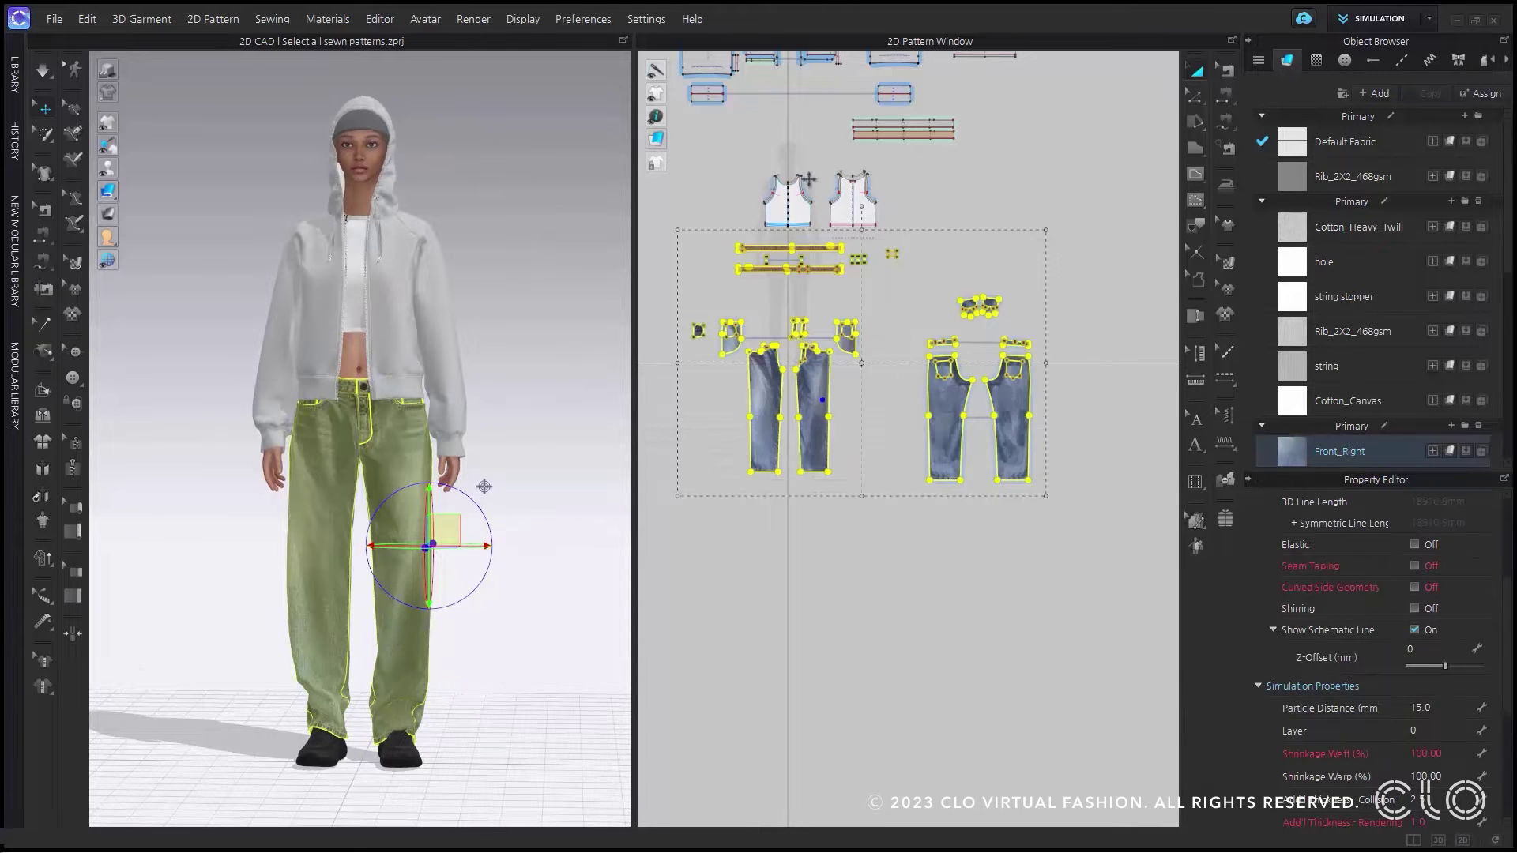
# Add all sewn patterns of the tank top and the hooded jacket to the jeans selection, and clear the whole selection
pyautogui.moveTo(818, 192); pyautogui.dragTo(879, 313, button='middle')
pyautogui.keyDown('shift'); pyautogui.doubleClick(841, 326); pyautogui.keyUp('shift')
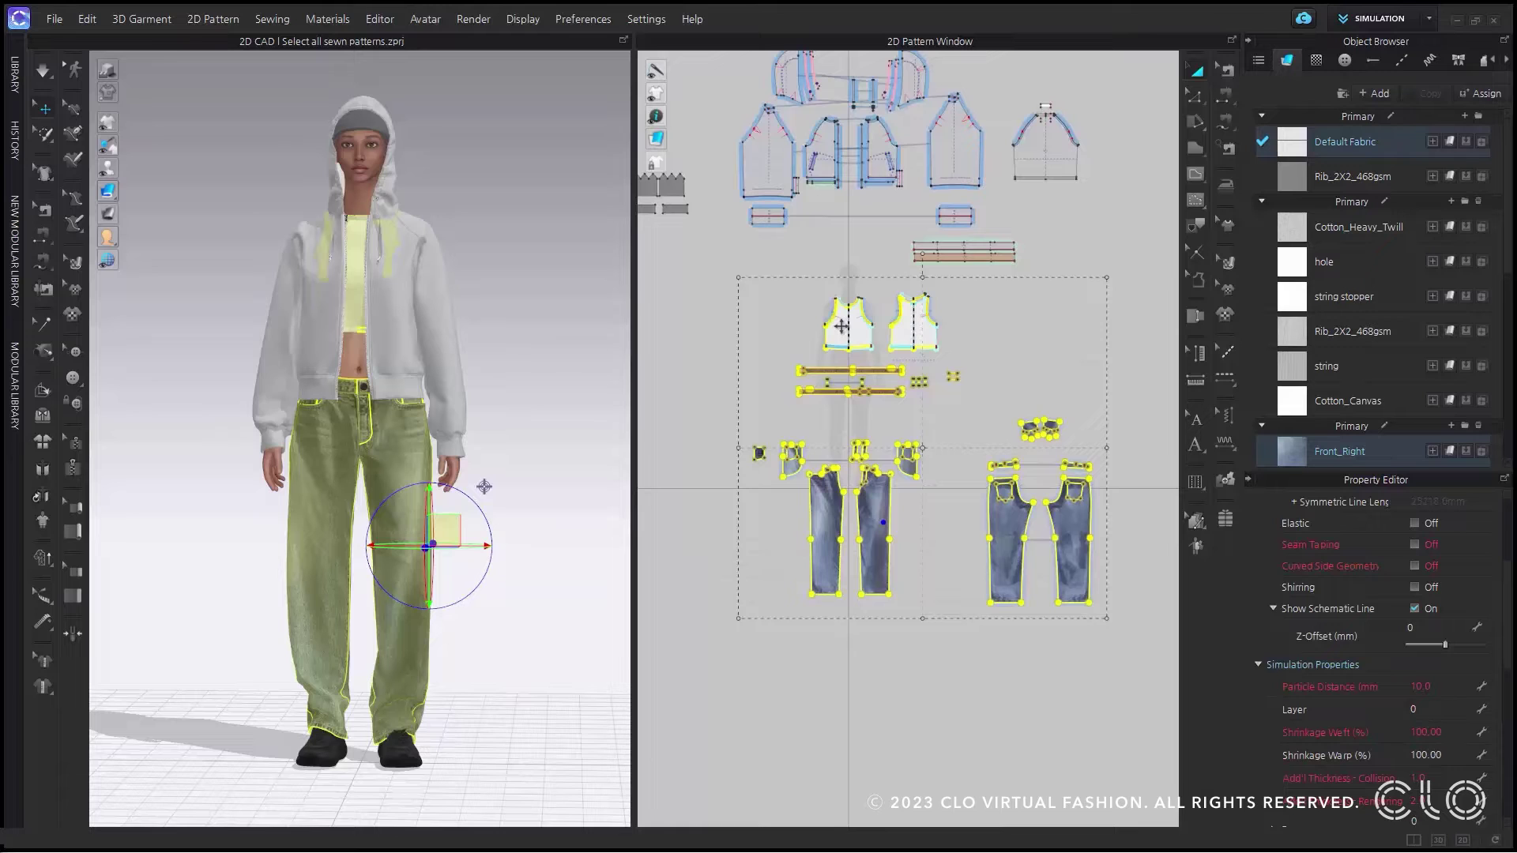
pyautogui.keyDown('shift'); pyautogui.doubleClick(766, 166); pyautogui.keyUp('shift')
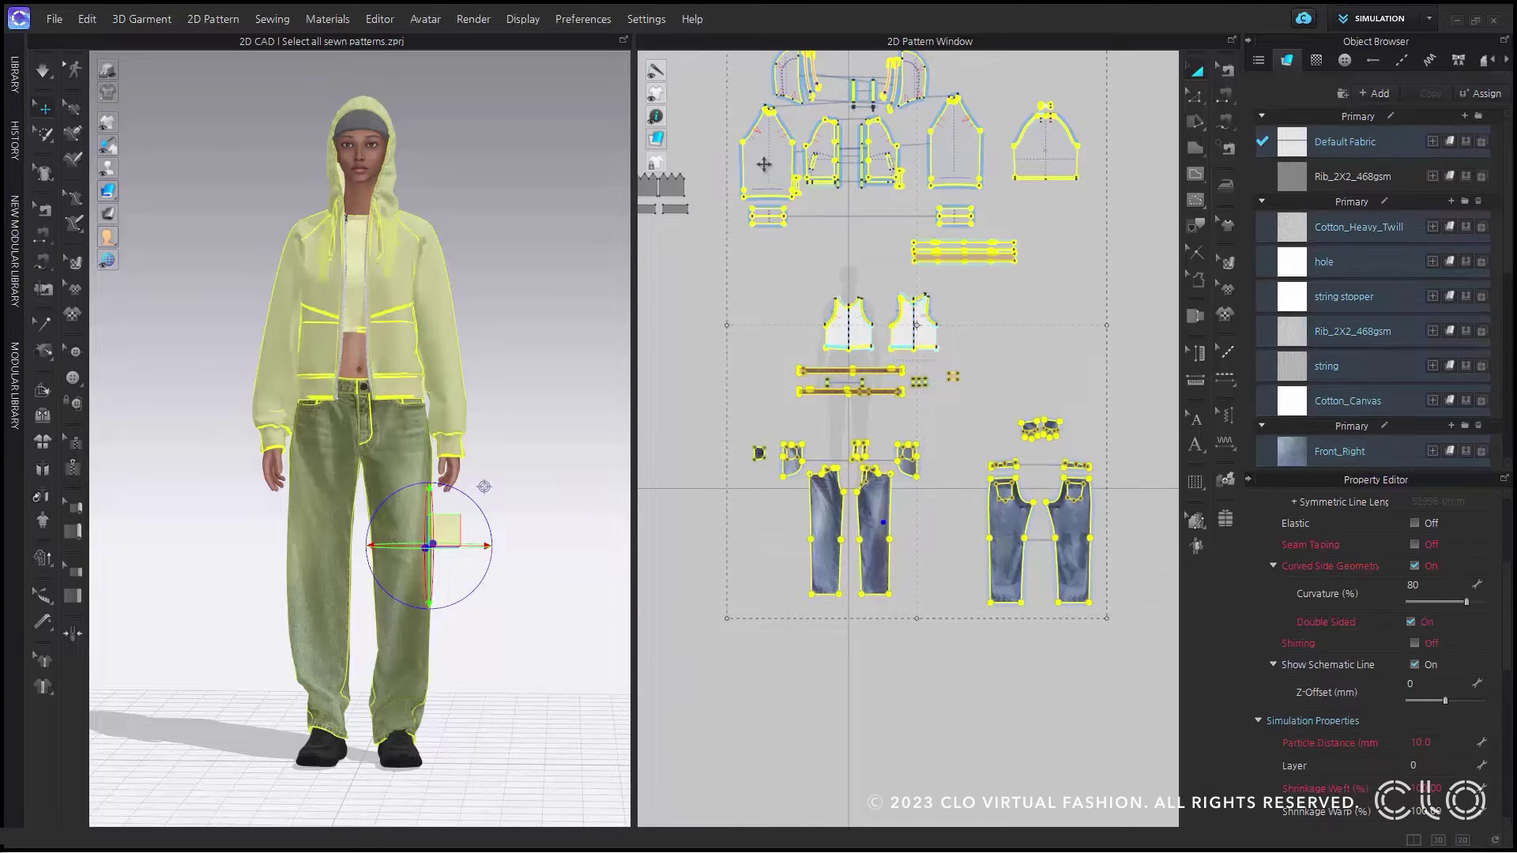
pyautogui.scroll(-3, 790, 352)
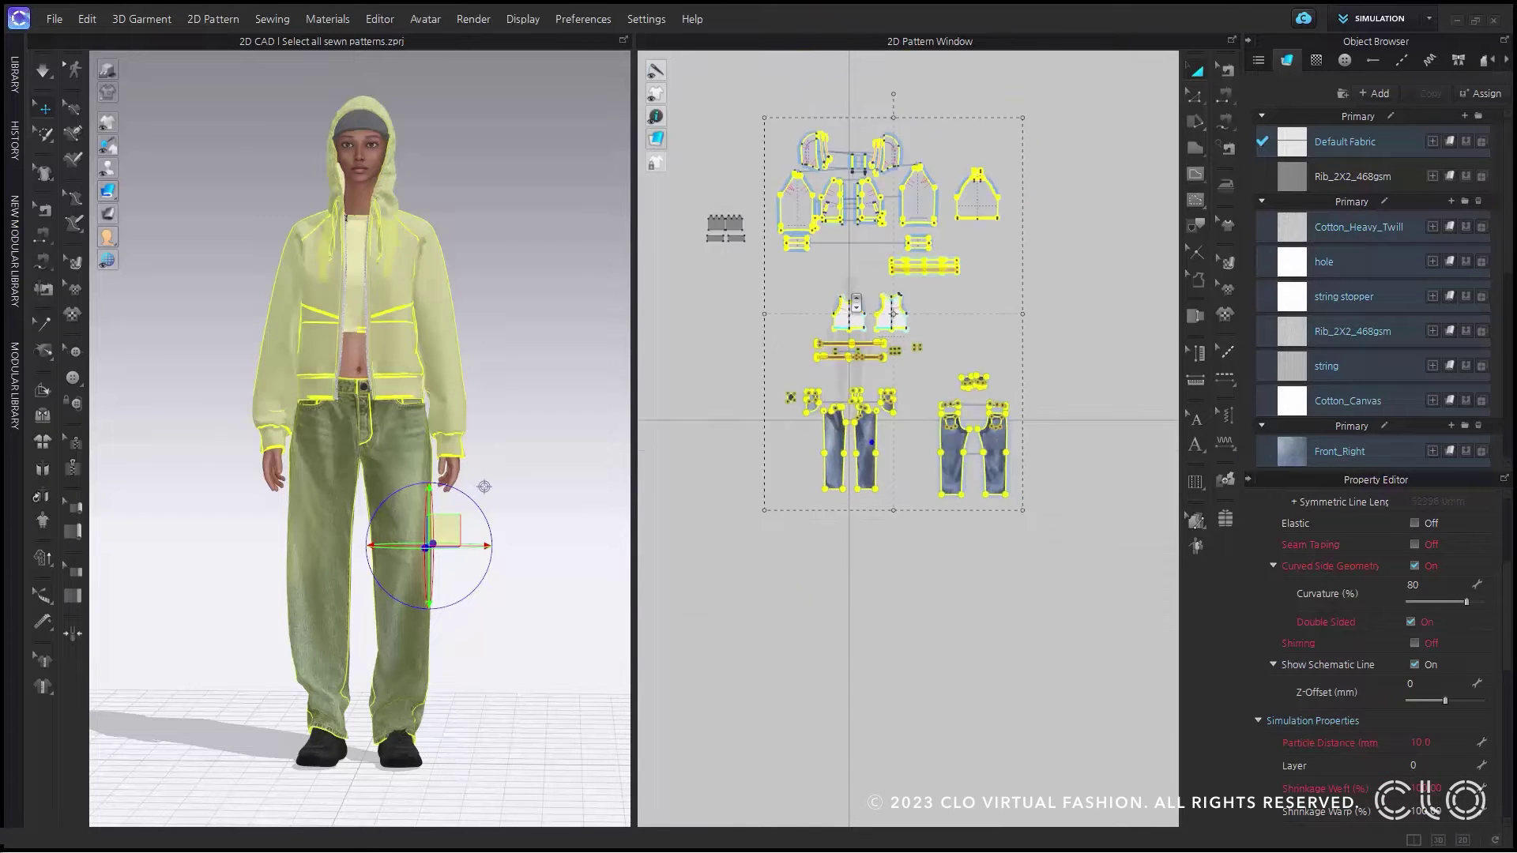
pyautogui.click(717, 356)
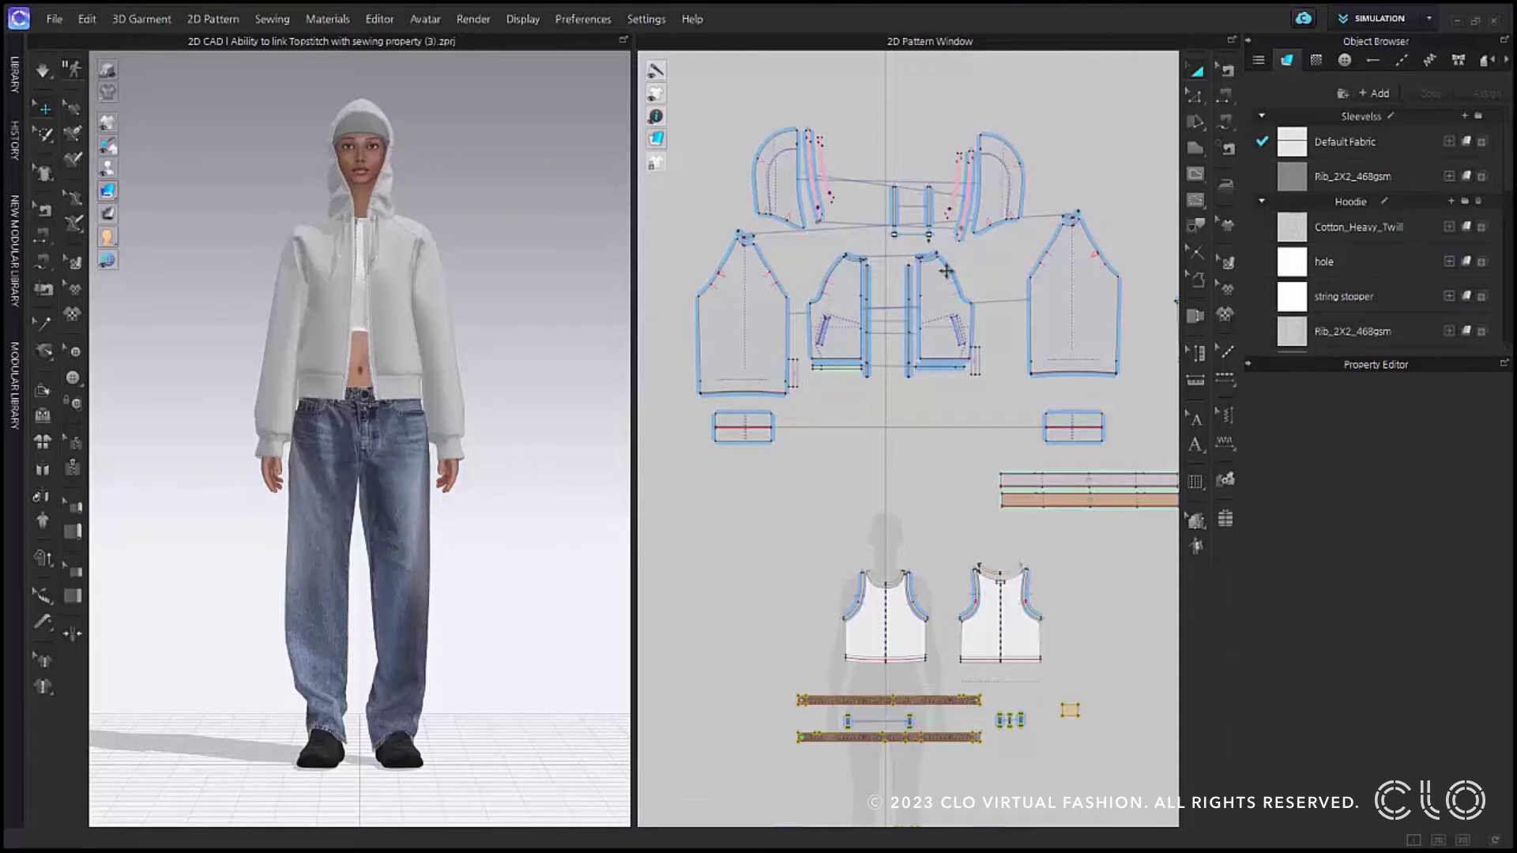
# Turn on Topstitch for the seam joining the hoodie's front panel to the zipper tape with Edit Sewing
pyautogui.click(1222, 76)
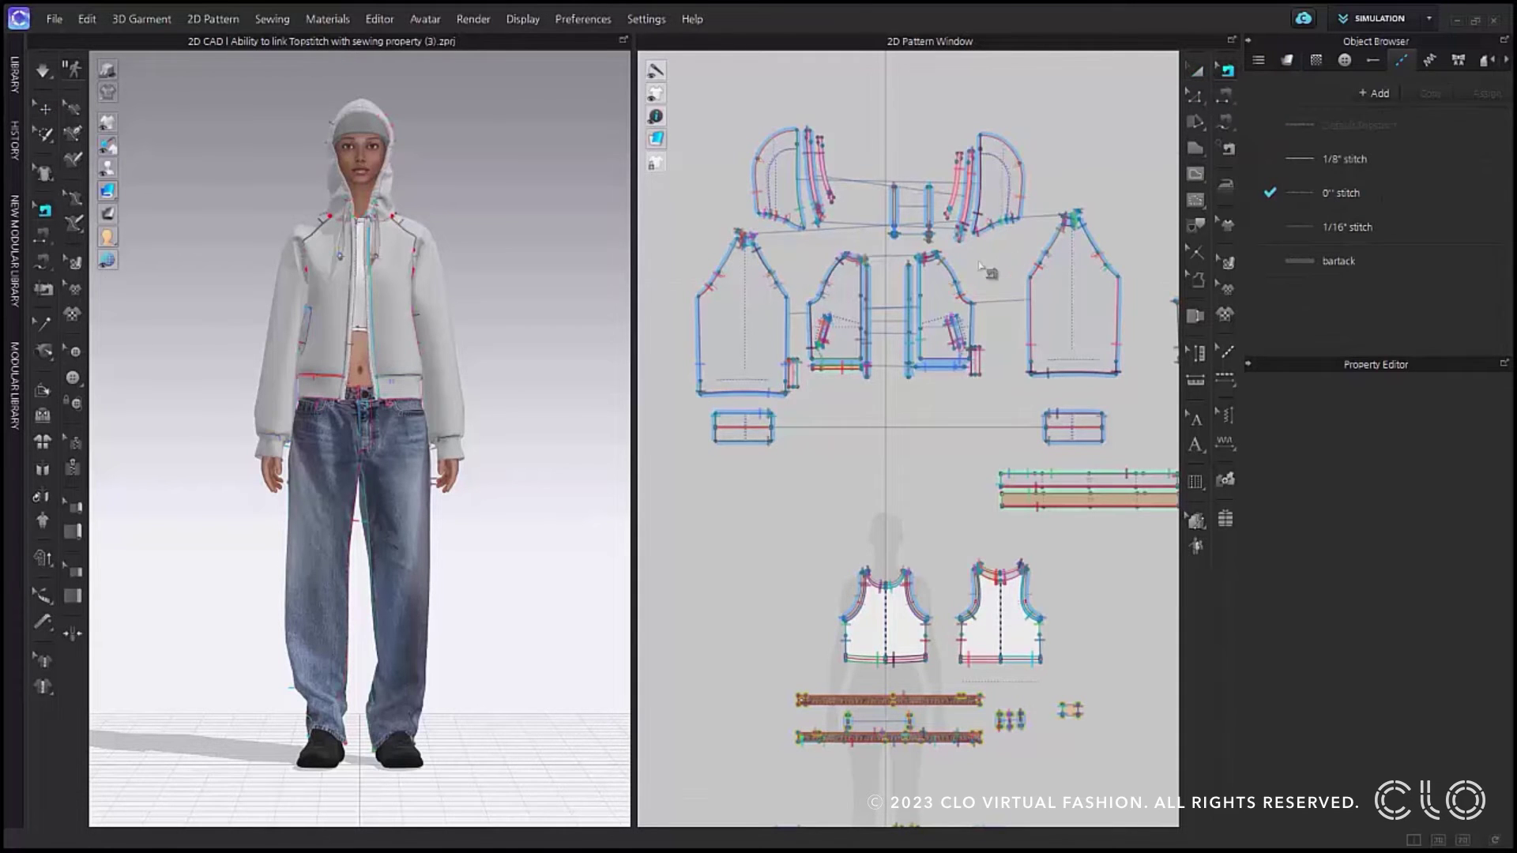
pyautogui.scroll(5, 933, 289)
pyautogui.click(879, 350)
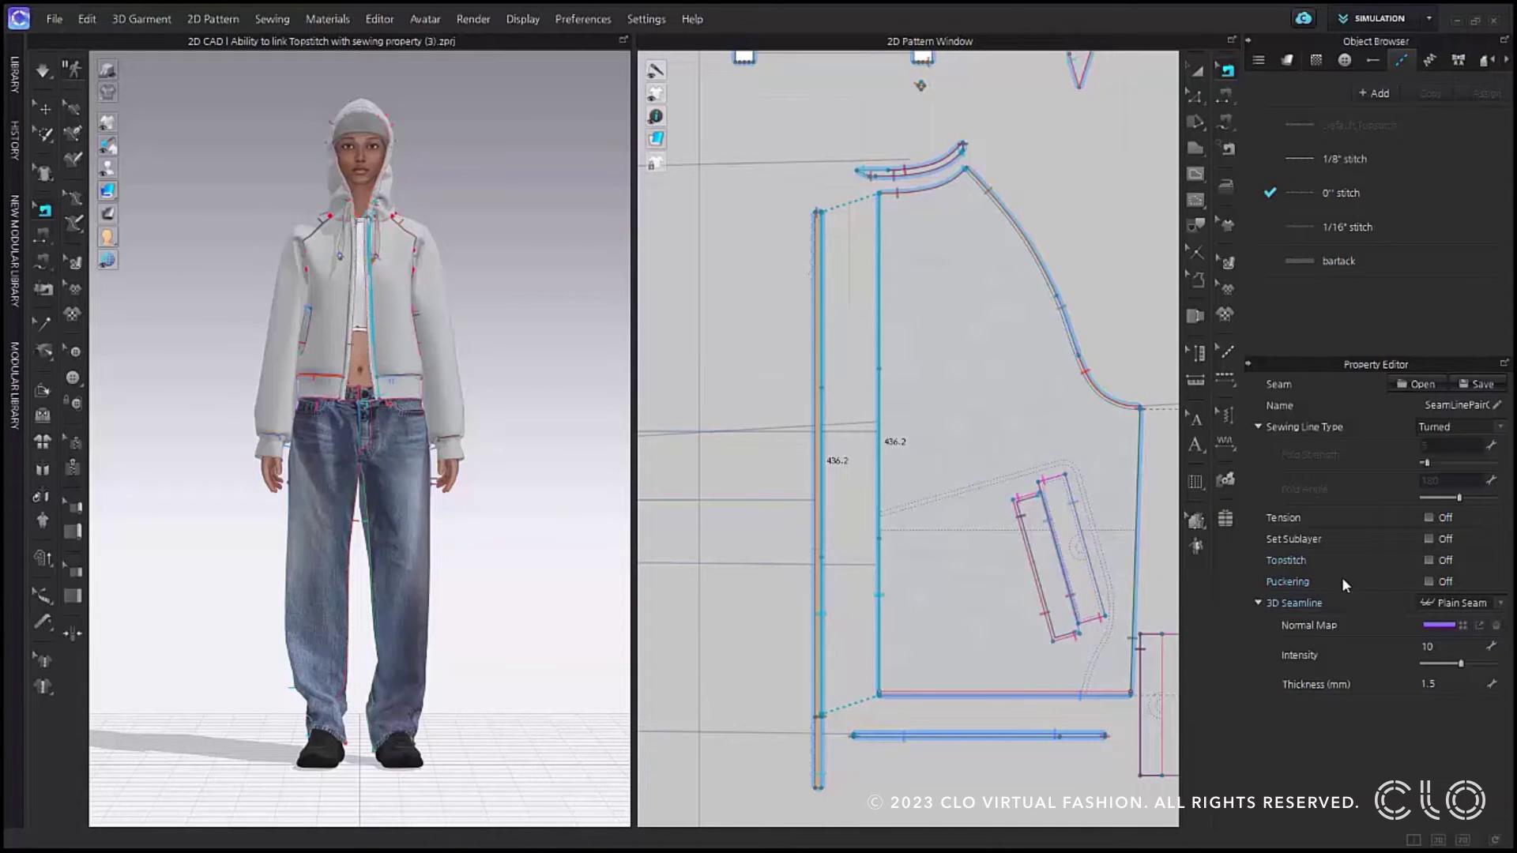
pyautogui.click(1436, 558)
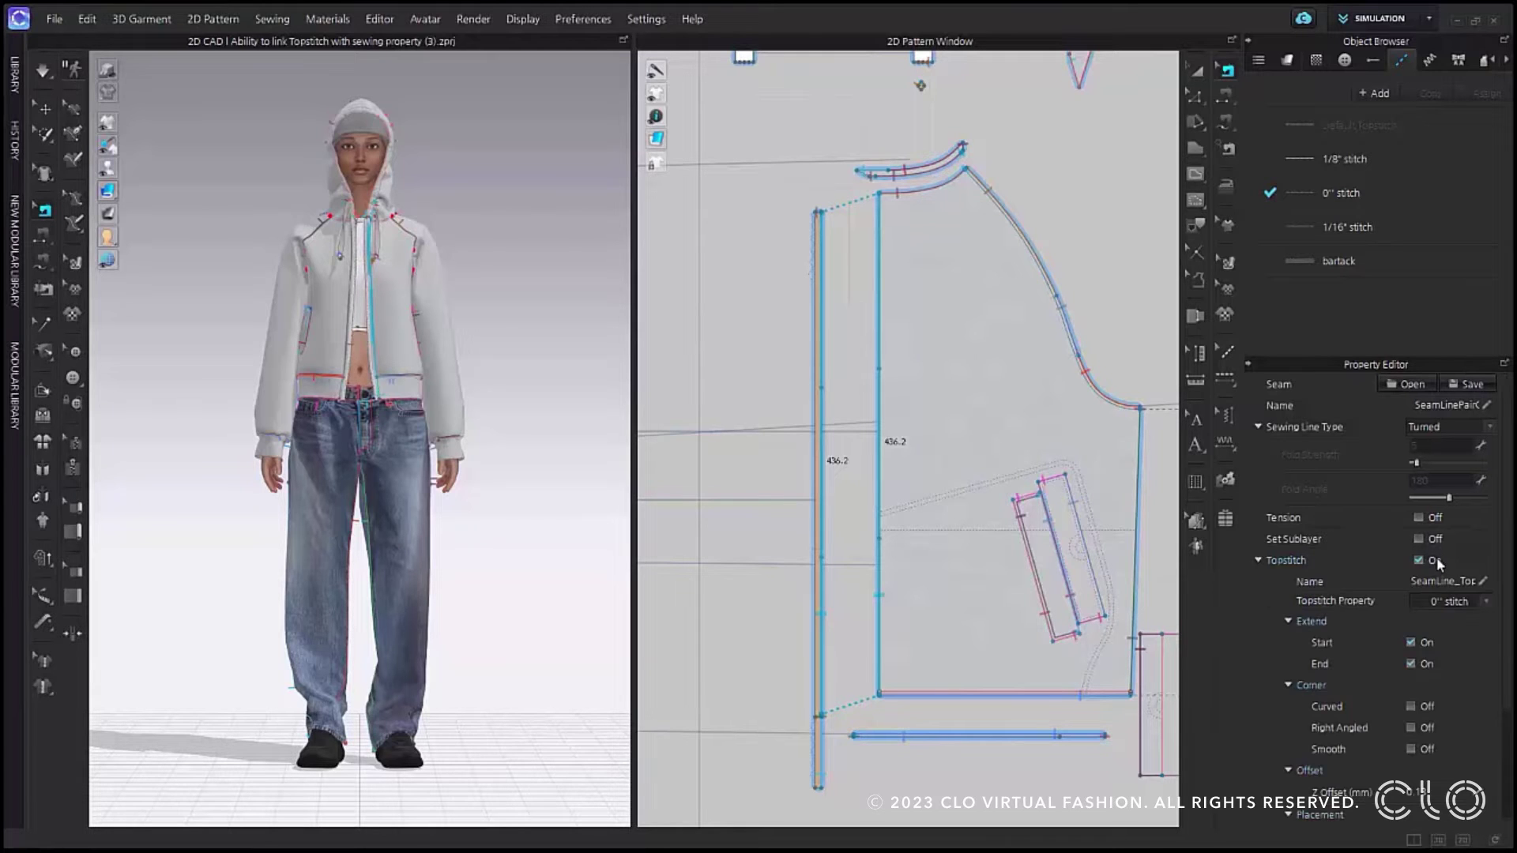
pyautogui.scroll(-1, 1439, 551)
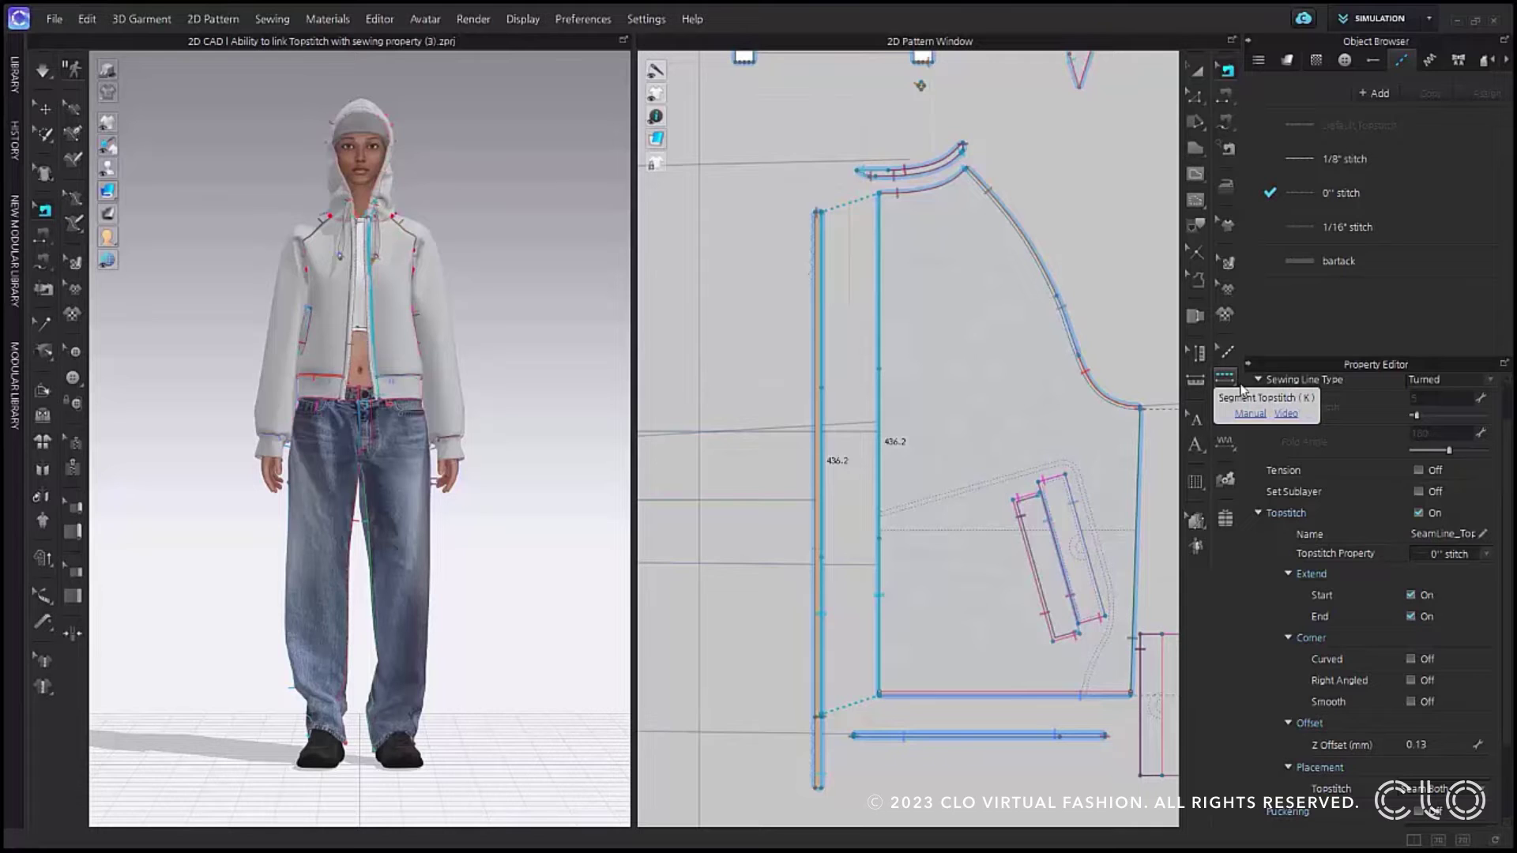
# Try the 1/8" stitch as the seam's Topstitch Property, return it to 0" stitch, and show the 0" stitch settings
pyautogui.click(1484, 554)
pyautogui.click(1485, 580)
pyautogui.click(1486, 556)
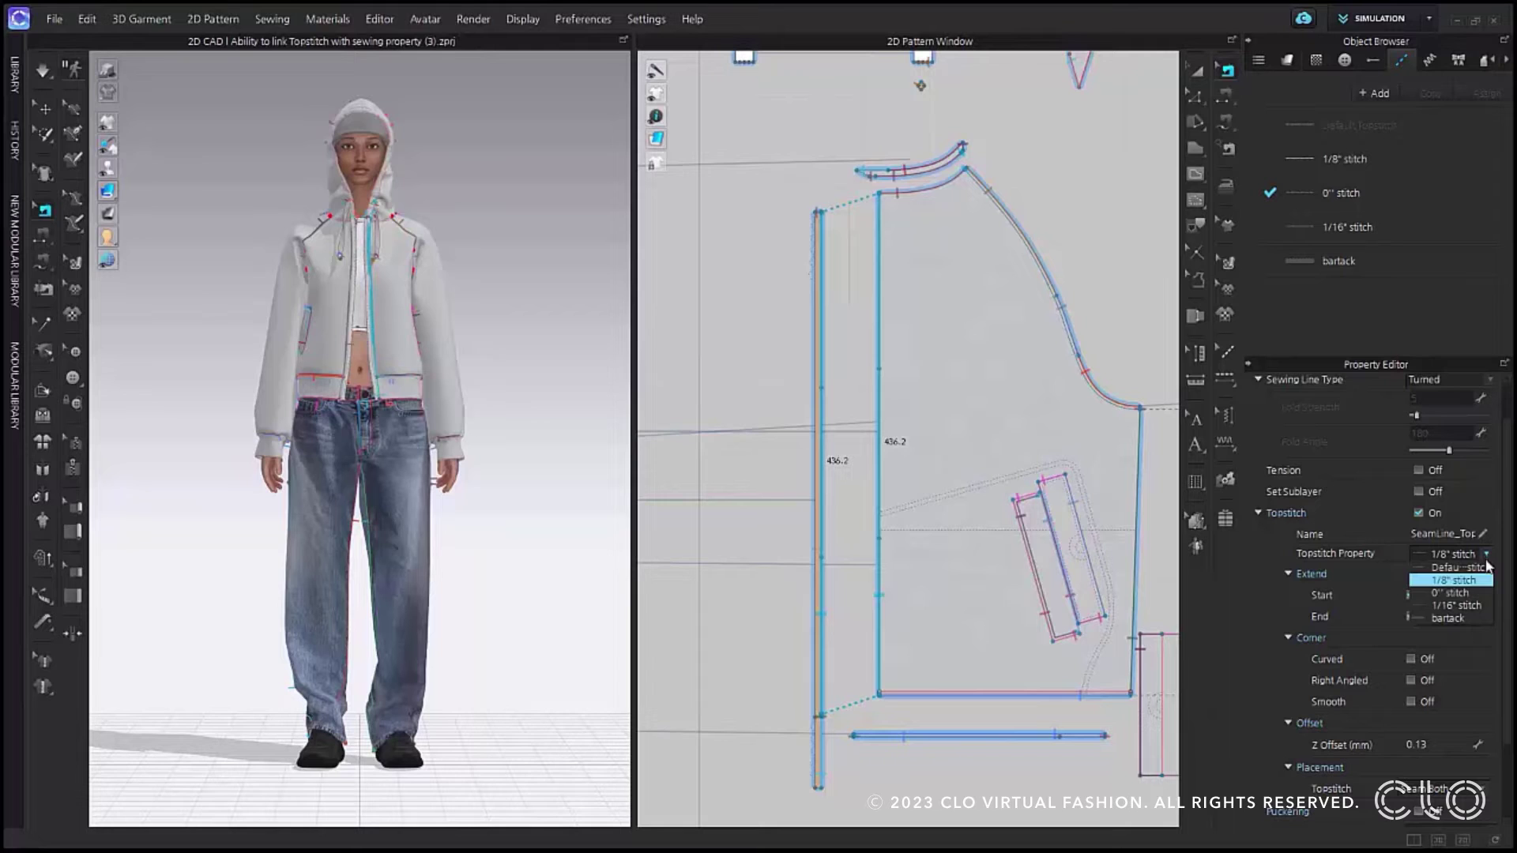
pyautogui.click(1478, 591)
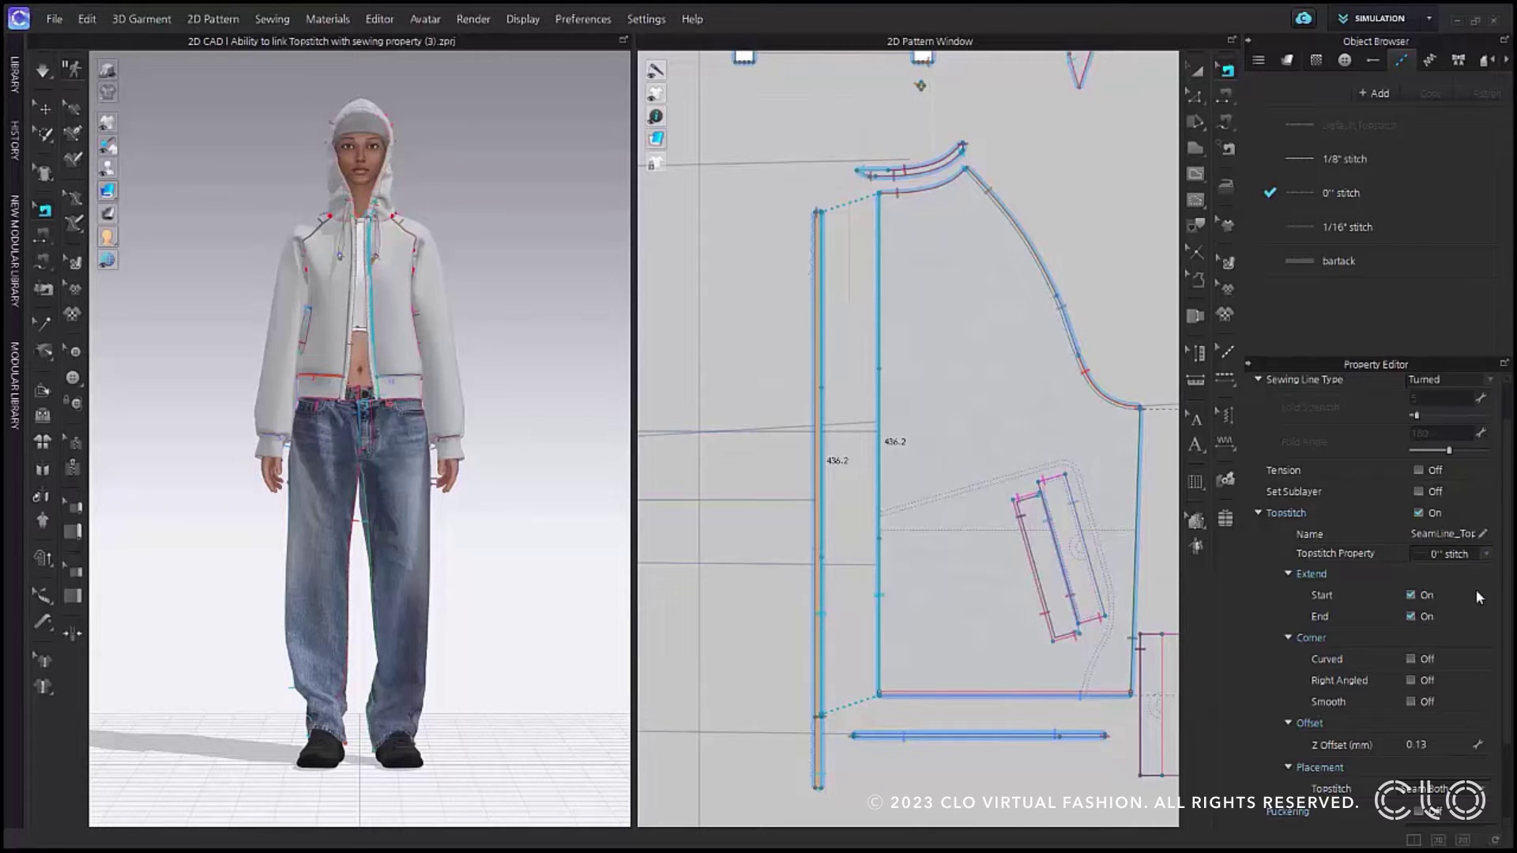
pyautogui.click(1441, 201)
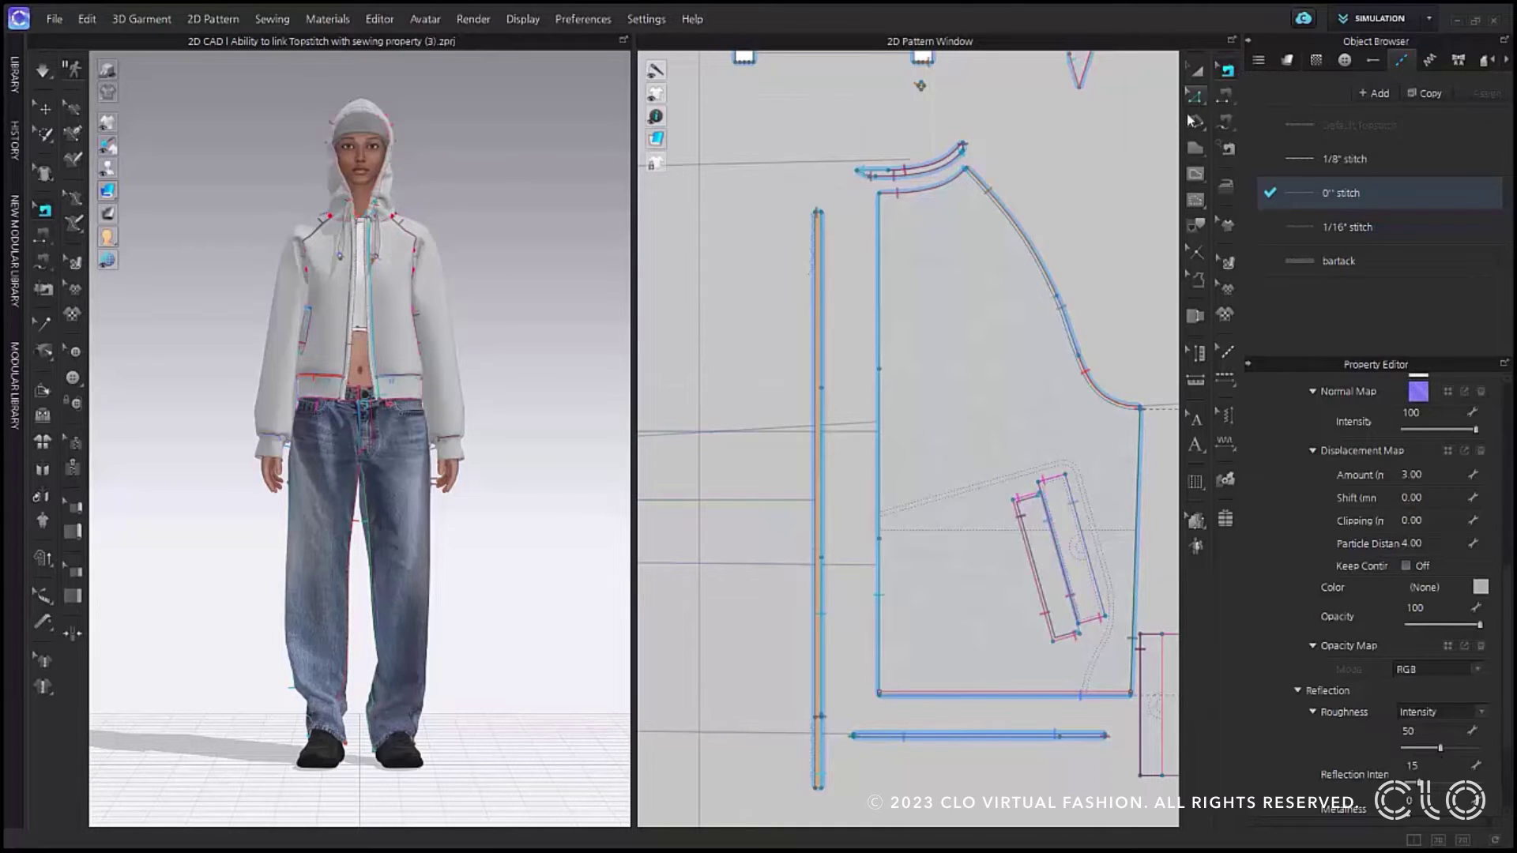
# Turn on Puckering for the front panel's zipper seam with Hoodie Puckering as its property, and inspect it on the 3D garment
pyautogui.click(883, 368)
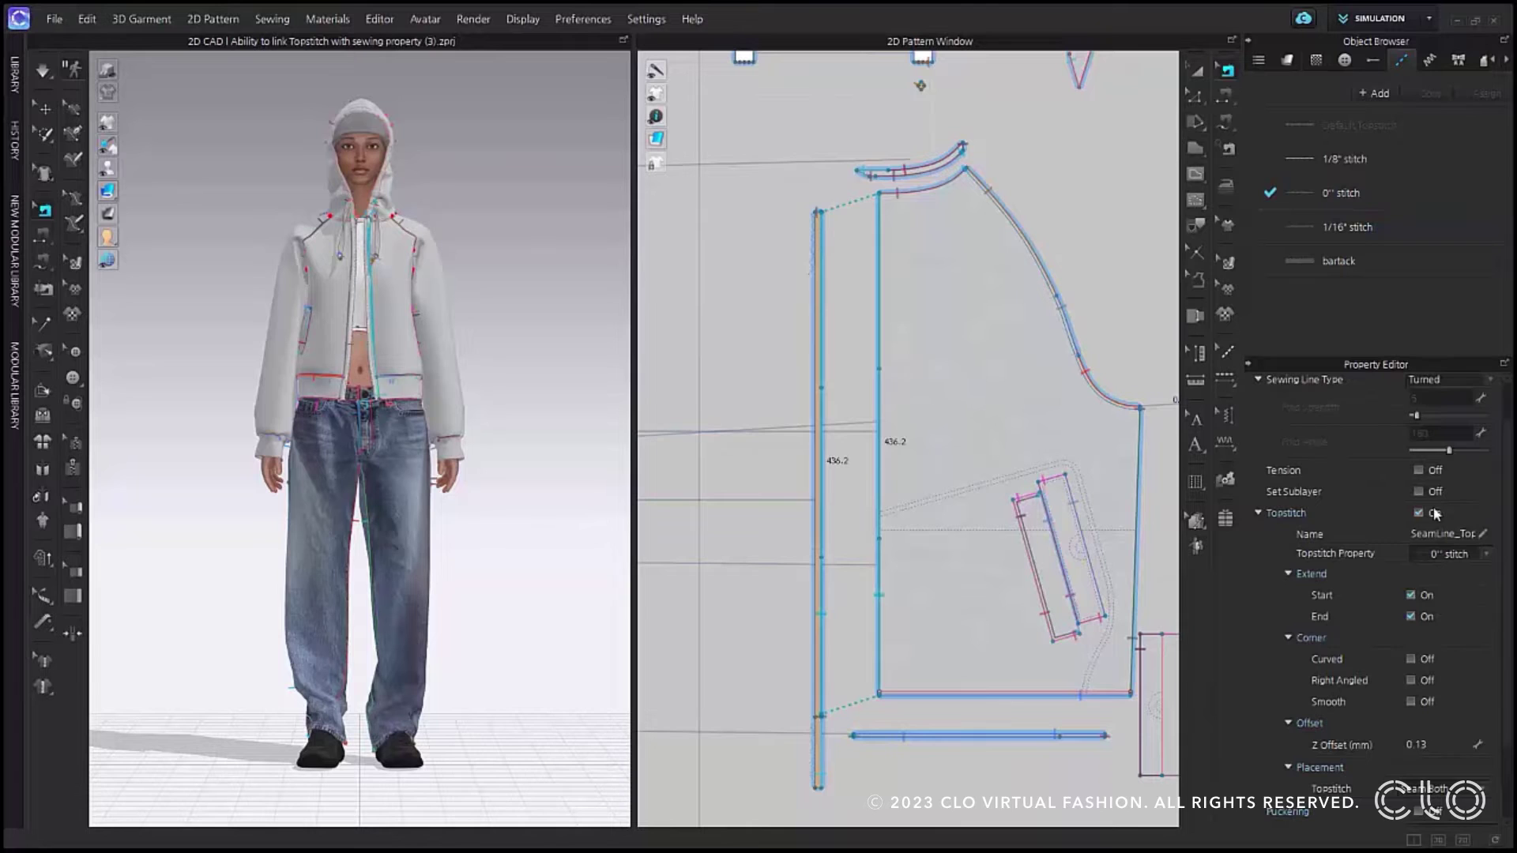
pyautogui.scroll(-2, 1456, 727)
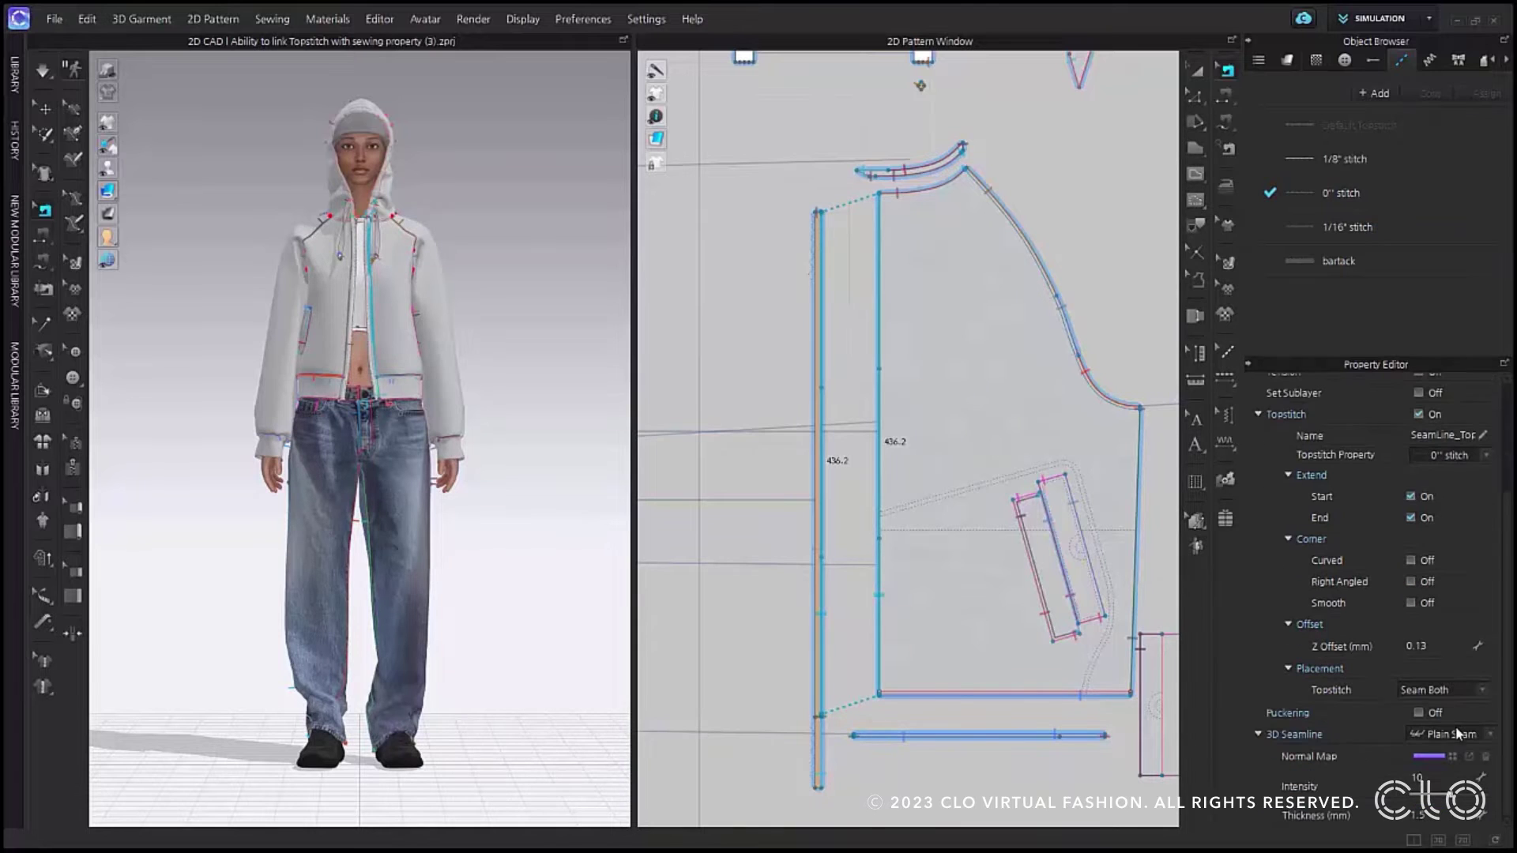
pyautogui.click(1417, 713)
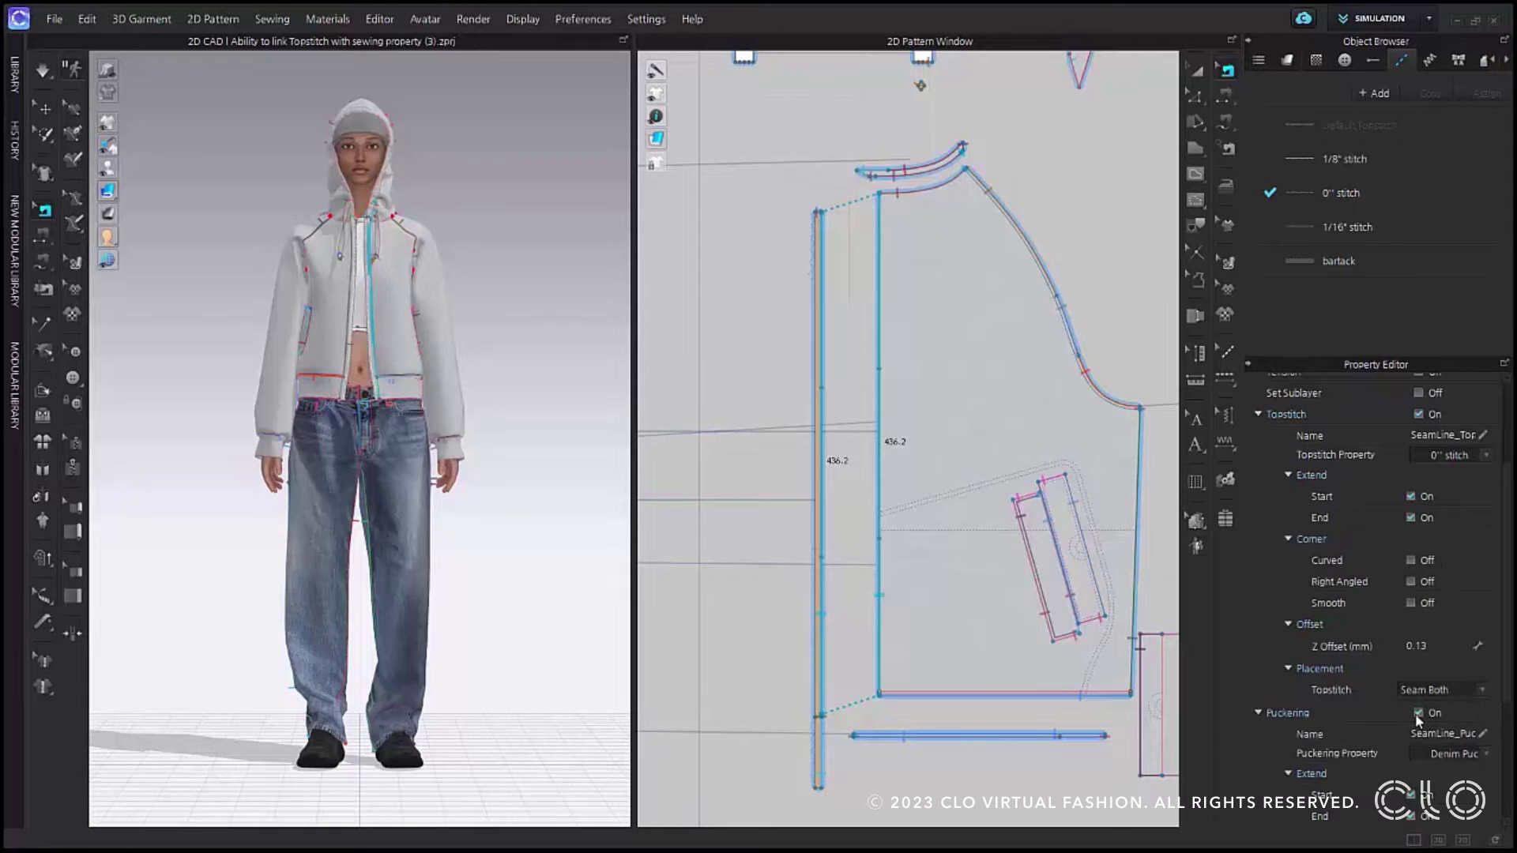
pyautogui.scroll(-4, 1418, 717)
pyautogui.scroll(-1, 1418, 648)
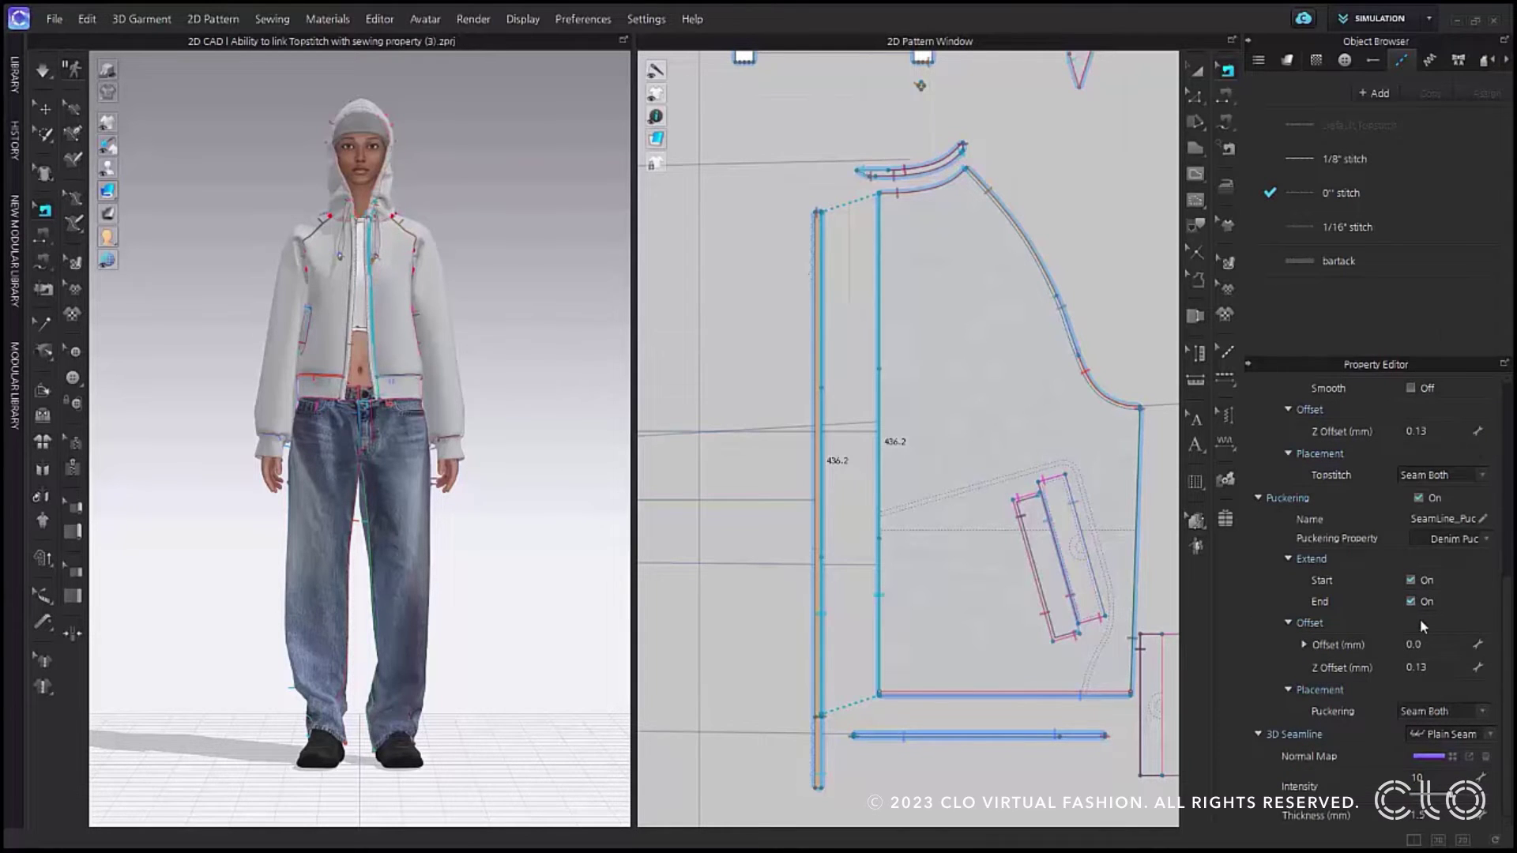
pyautogui.click(1429, 60)
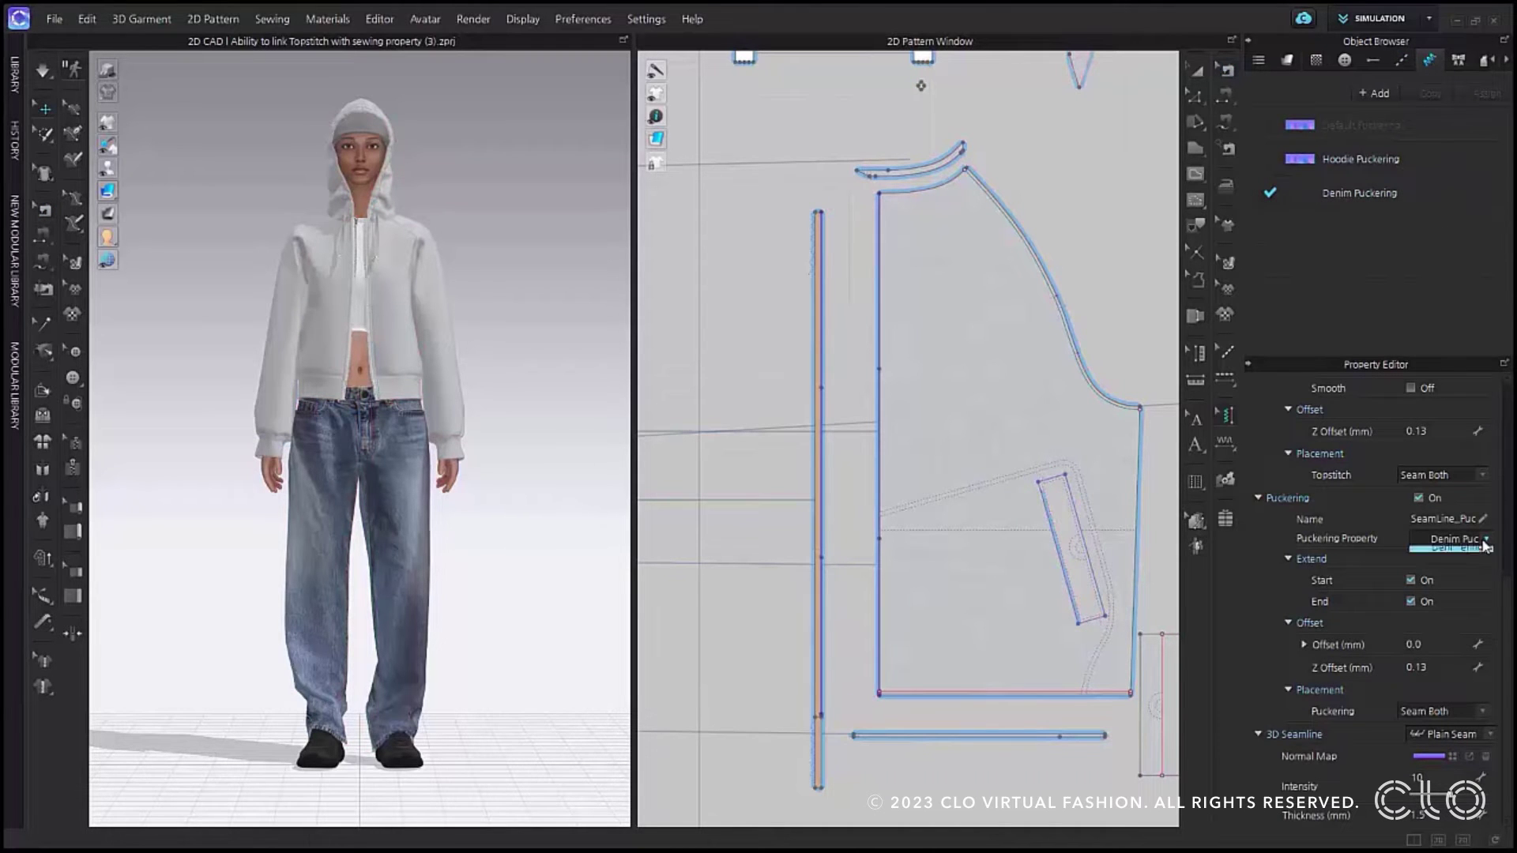
pyautogui.click(1484, 538)
pyautogui.click(1474, 564)
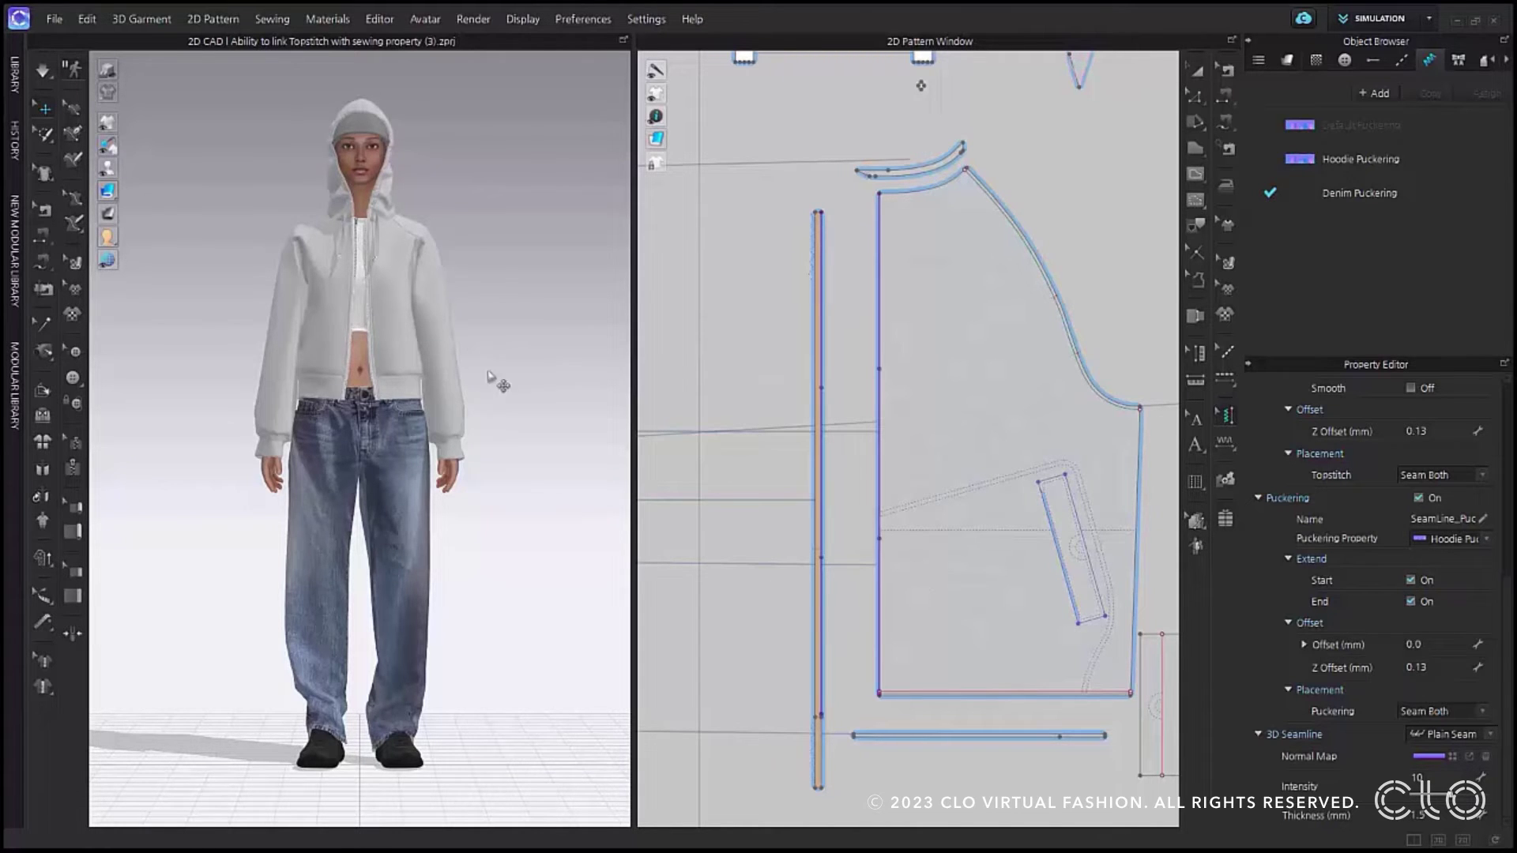
pyautogui.scroll(5, 455, 317)
pyautogui.scroll(5, 480, 535)
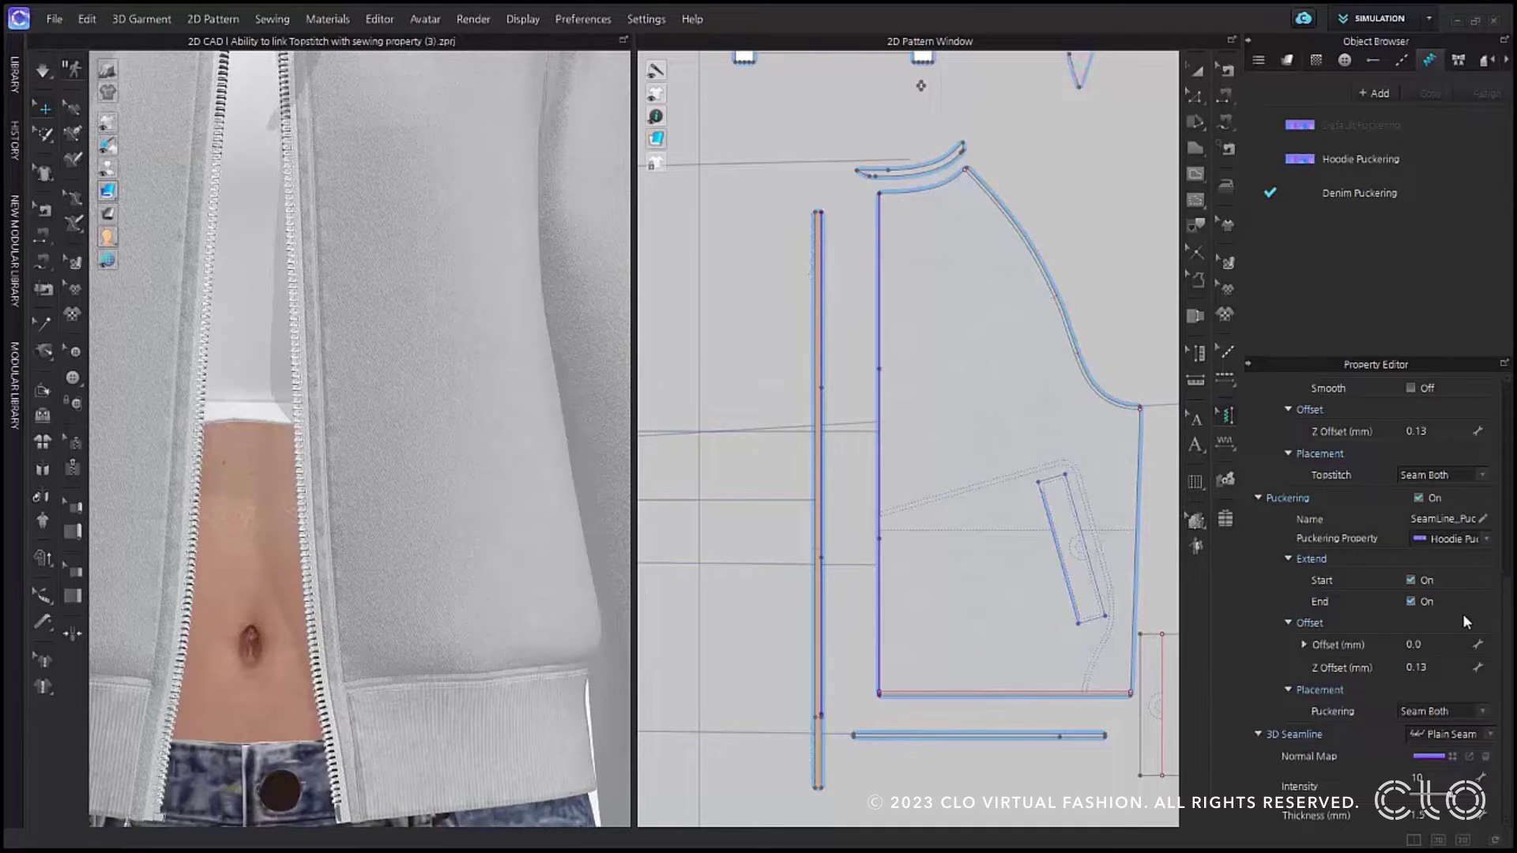
# Review the seam's properties and save them as a sewing style preset file named Seamline
pyautogui.scroll(5, 1462, 613)
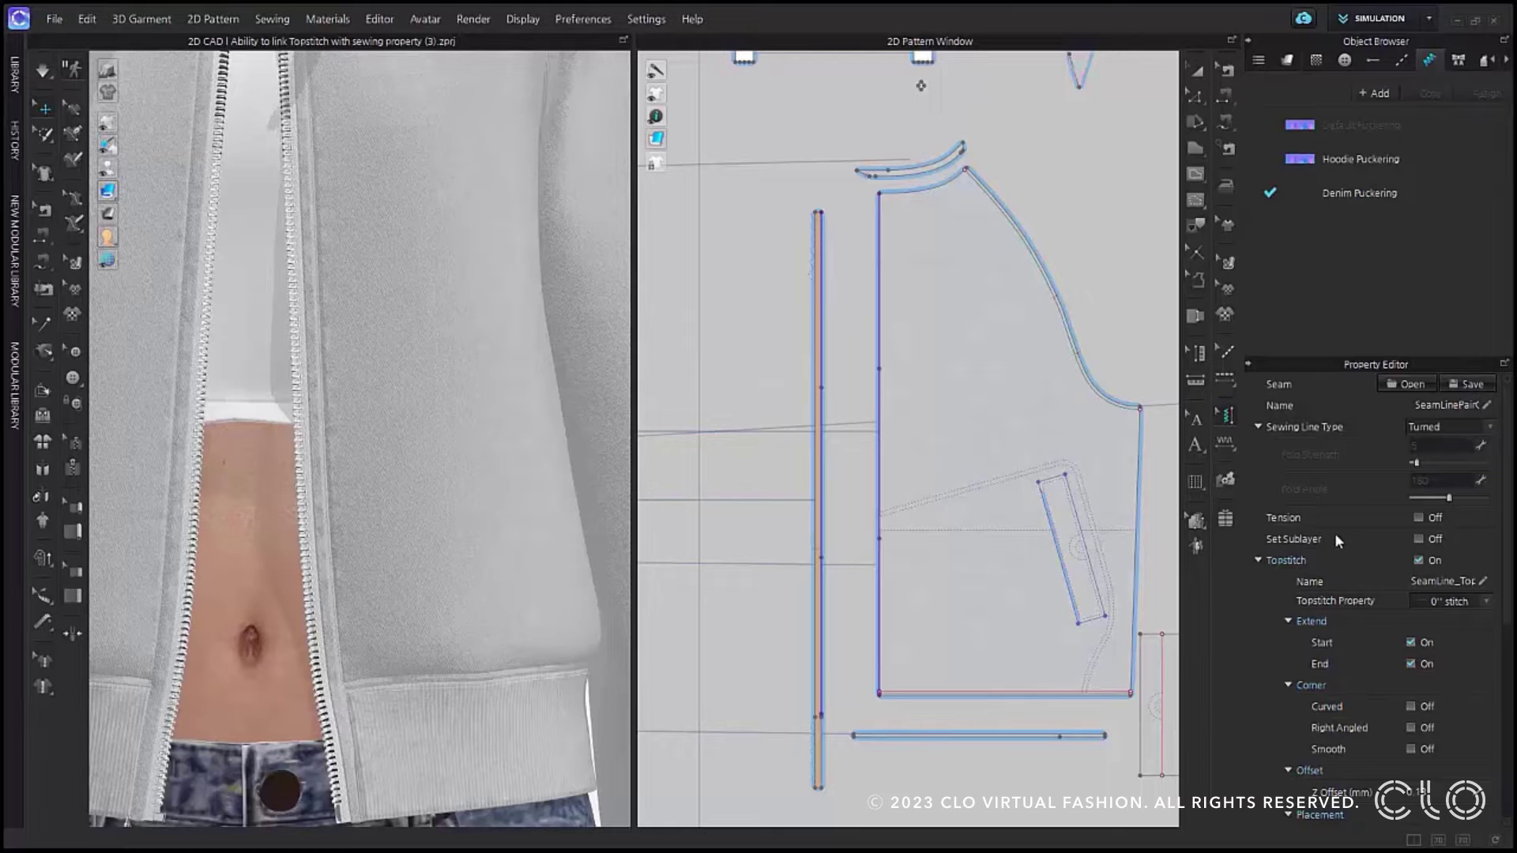
pyautogui.scroll(-5, 1343, 547)
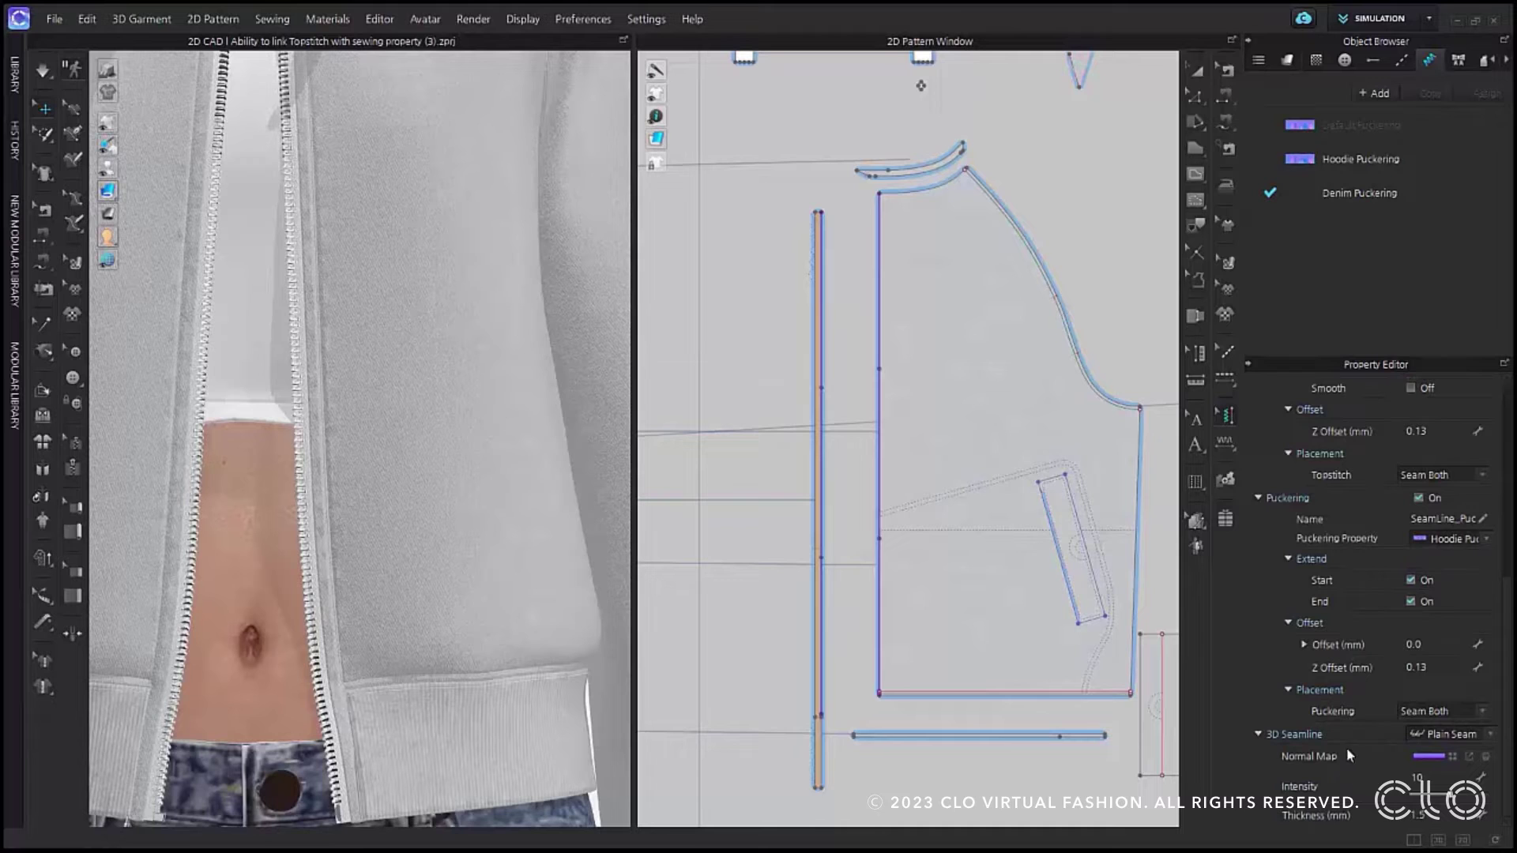
pyautogui.scroll(5, 1422, 589)
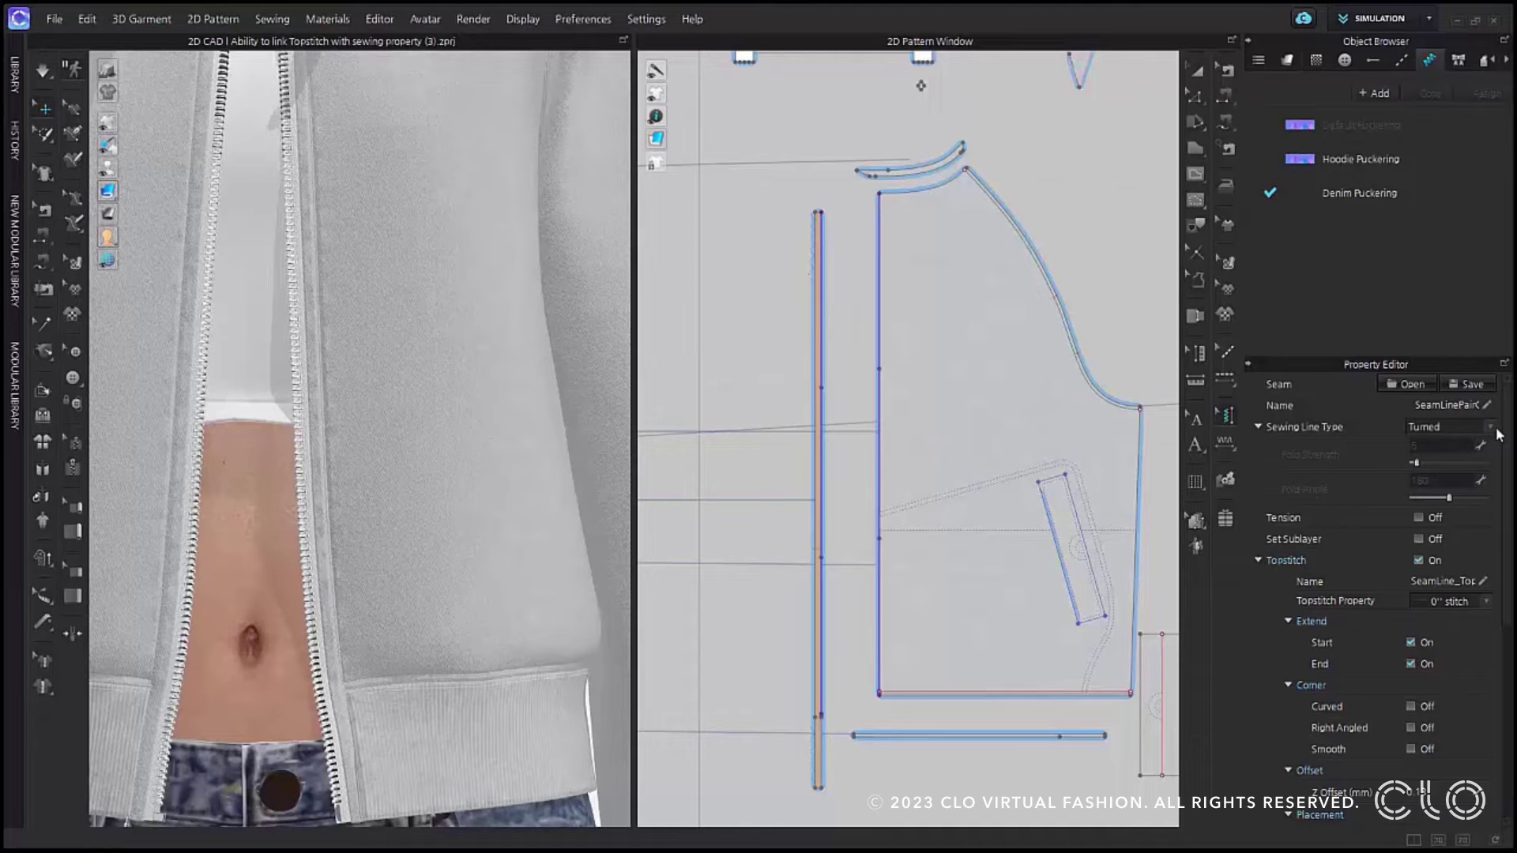
pyautogui.click(1471, 384)
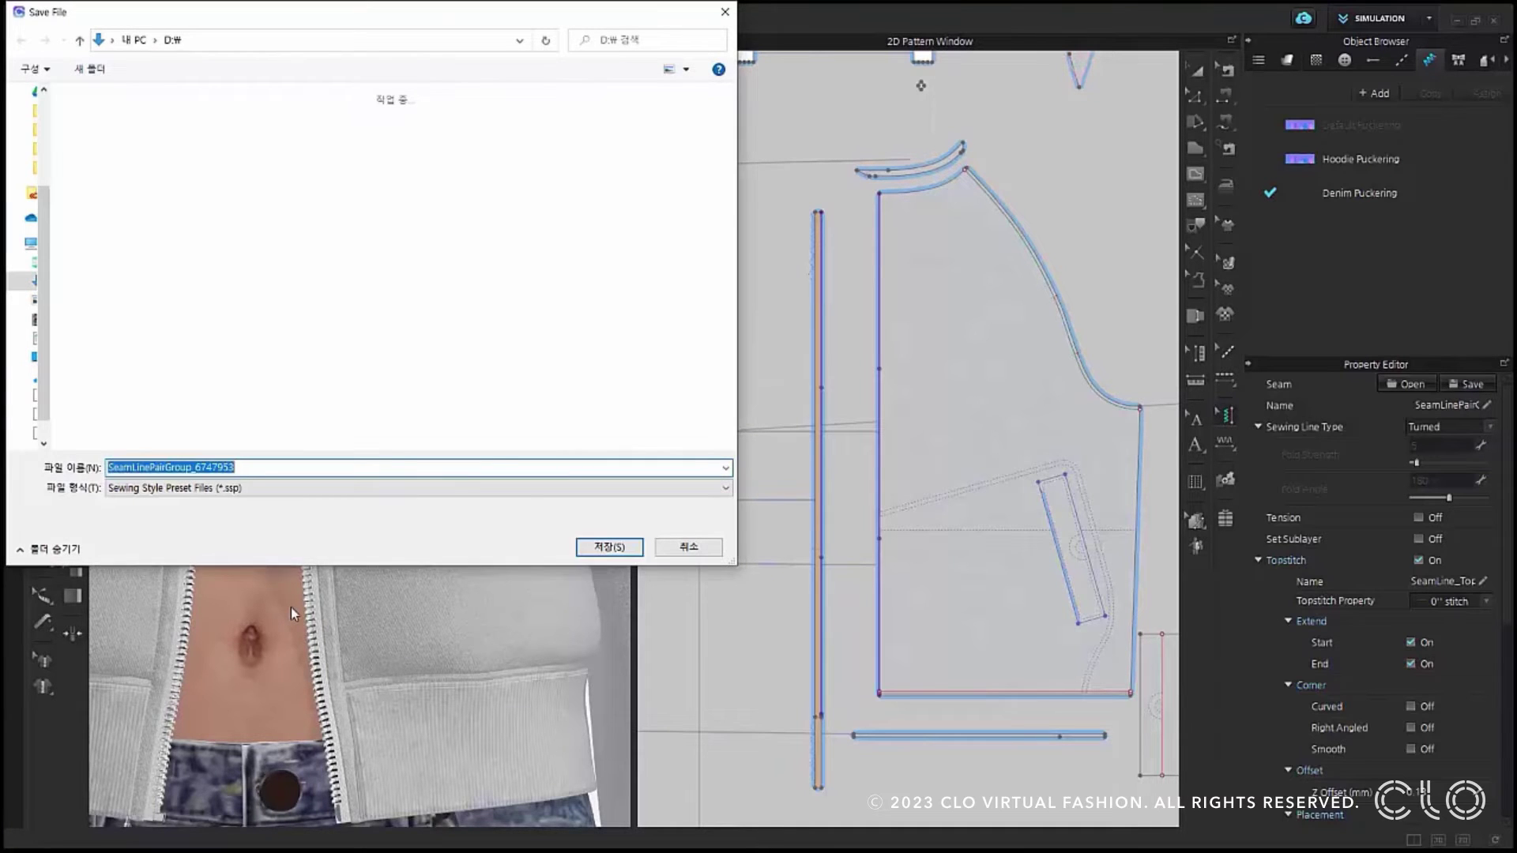
pyautogui.write('T')
pyautogui.press('BackSpace')
pyautogui.write('Seamline')
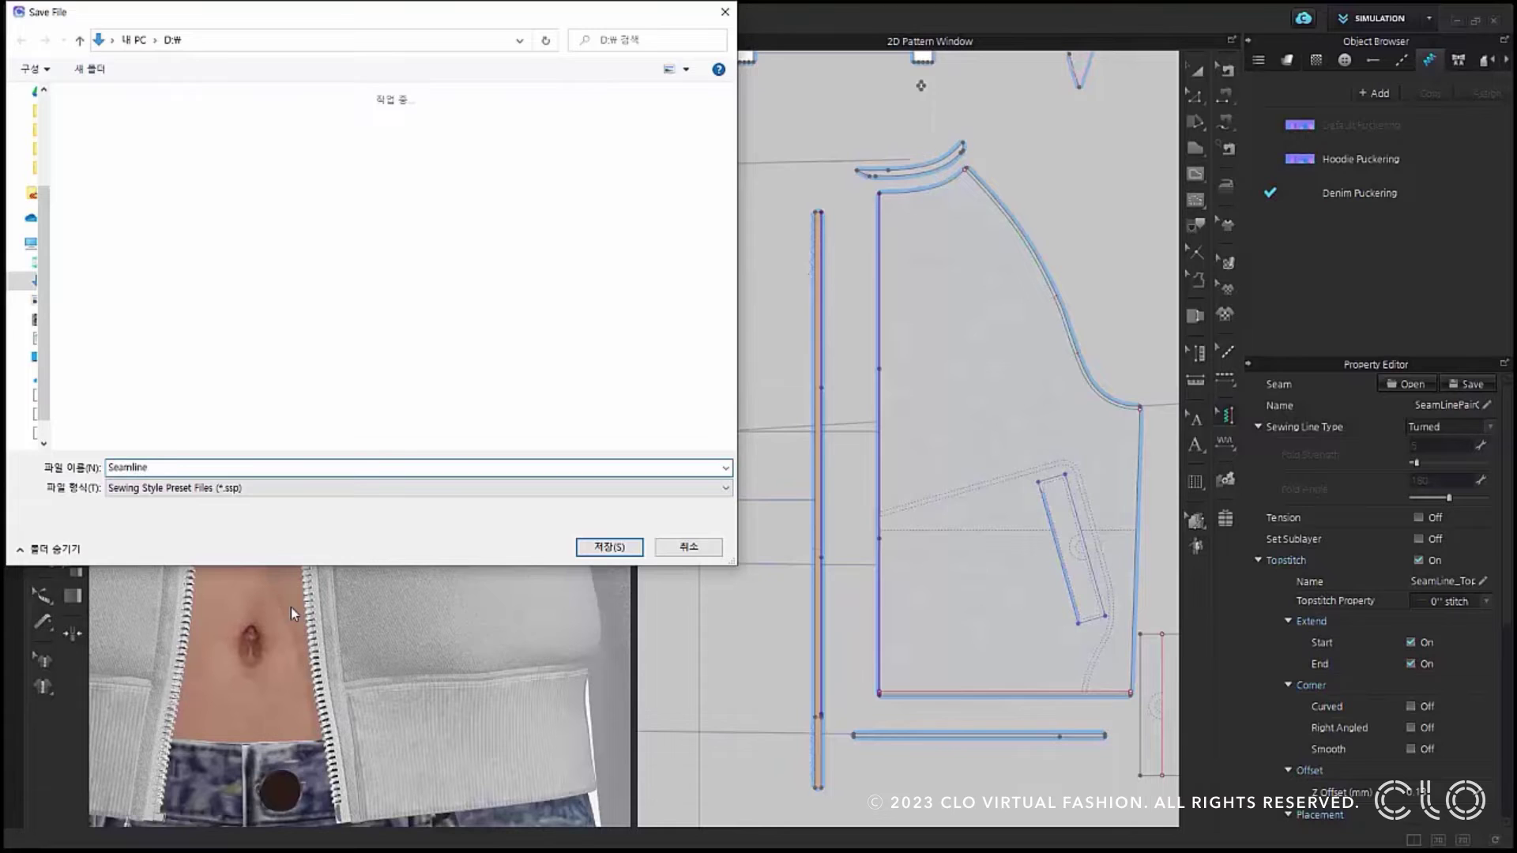
pyautogui.press('Return')
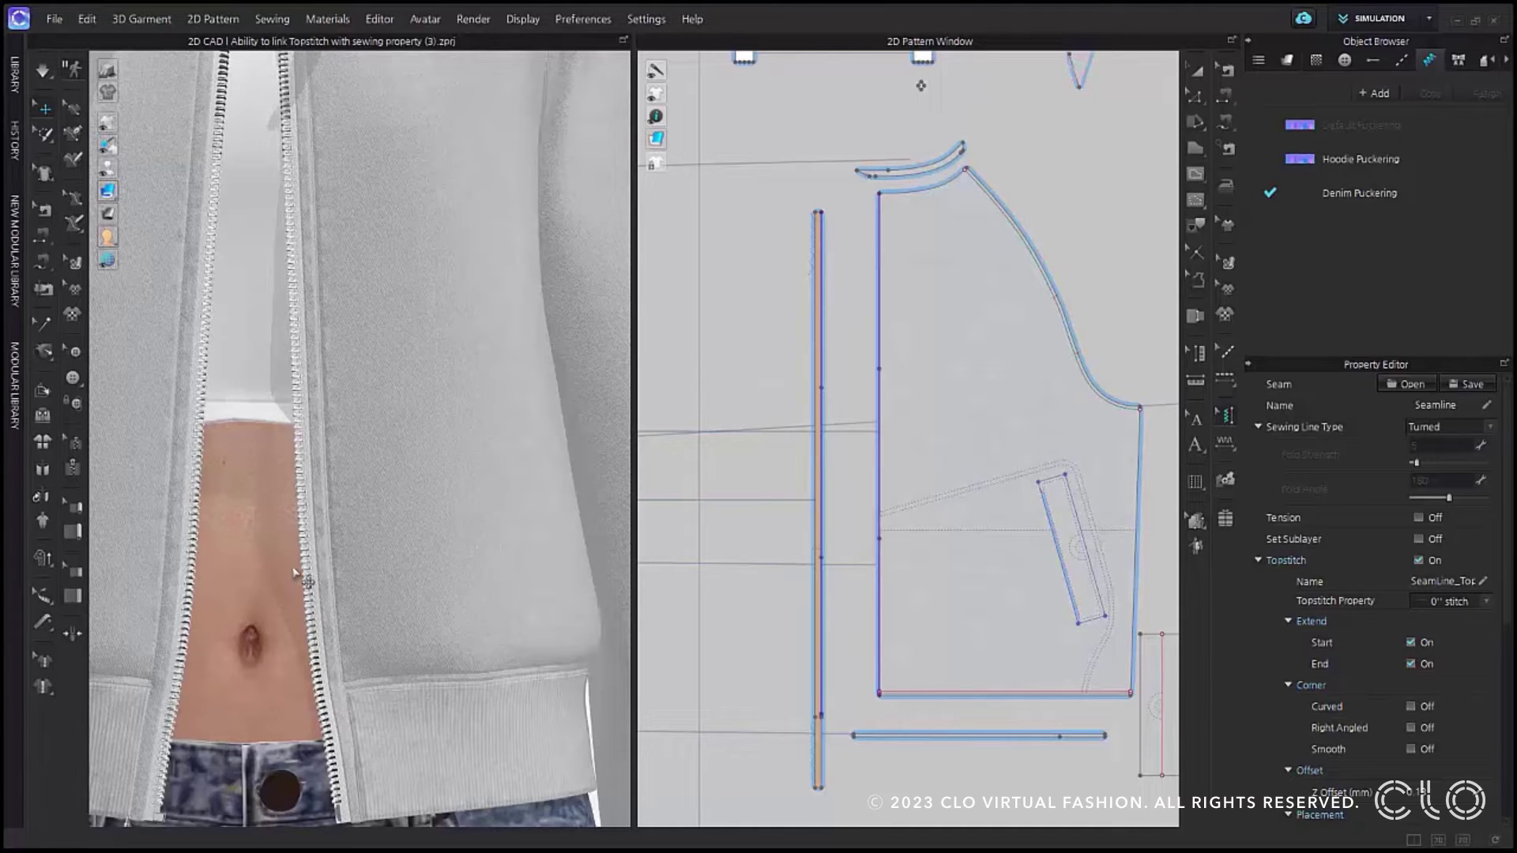
# Apply the saved Seamline.ssp preset to the three armhole seam segments of the hoodie's front panel with Edit Sewing
pyautogui.click(1226, 68)
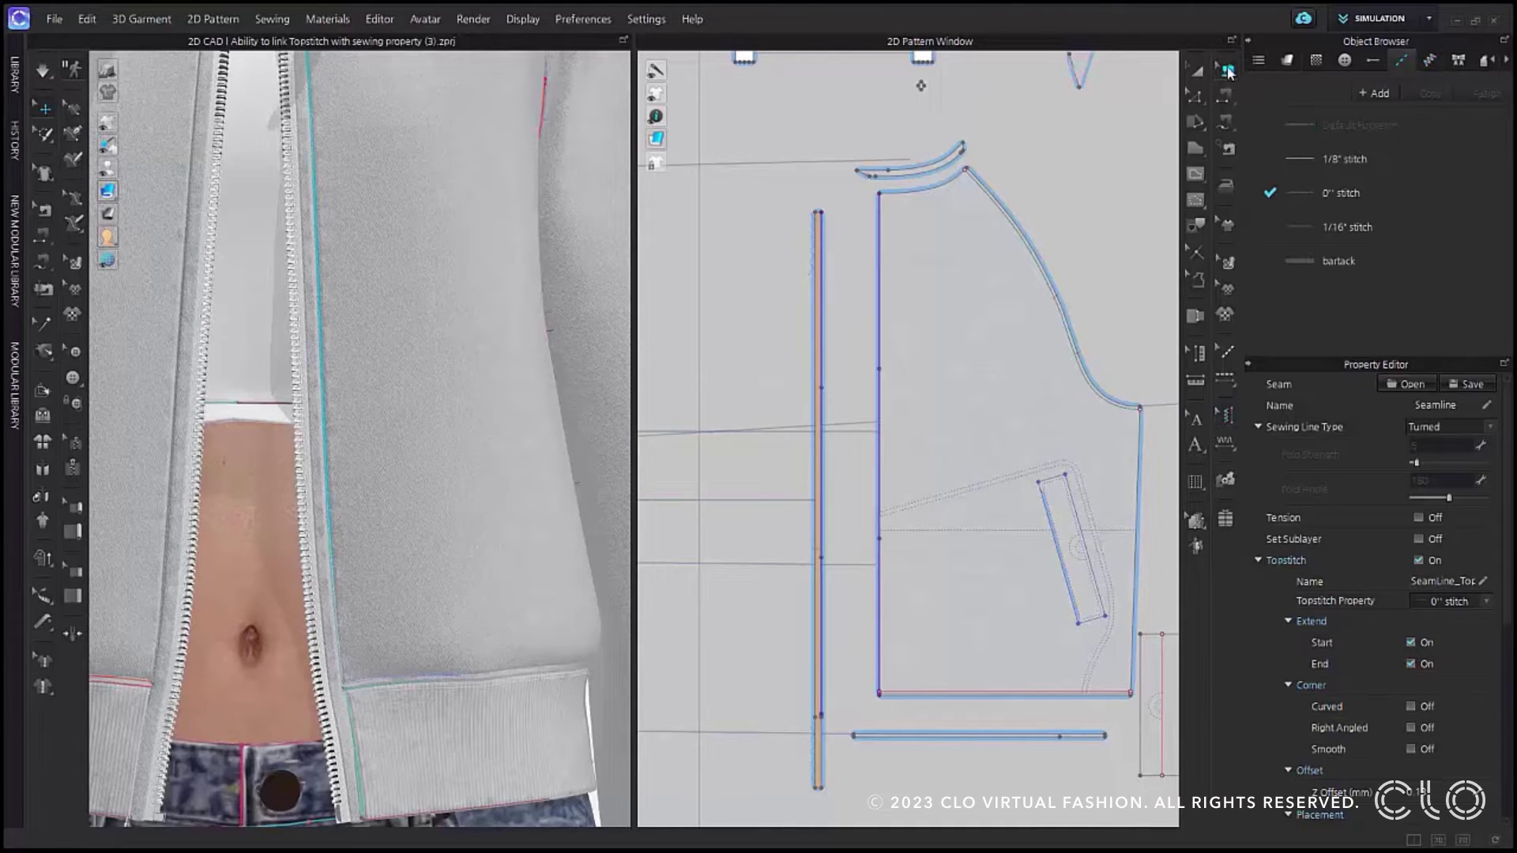
pyautogui.scroll(-4, 1059, 233)
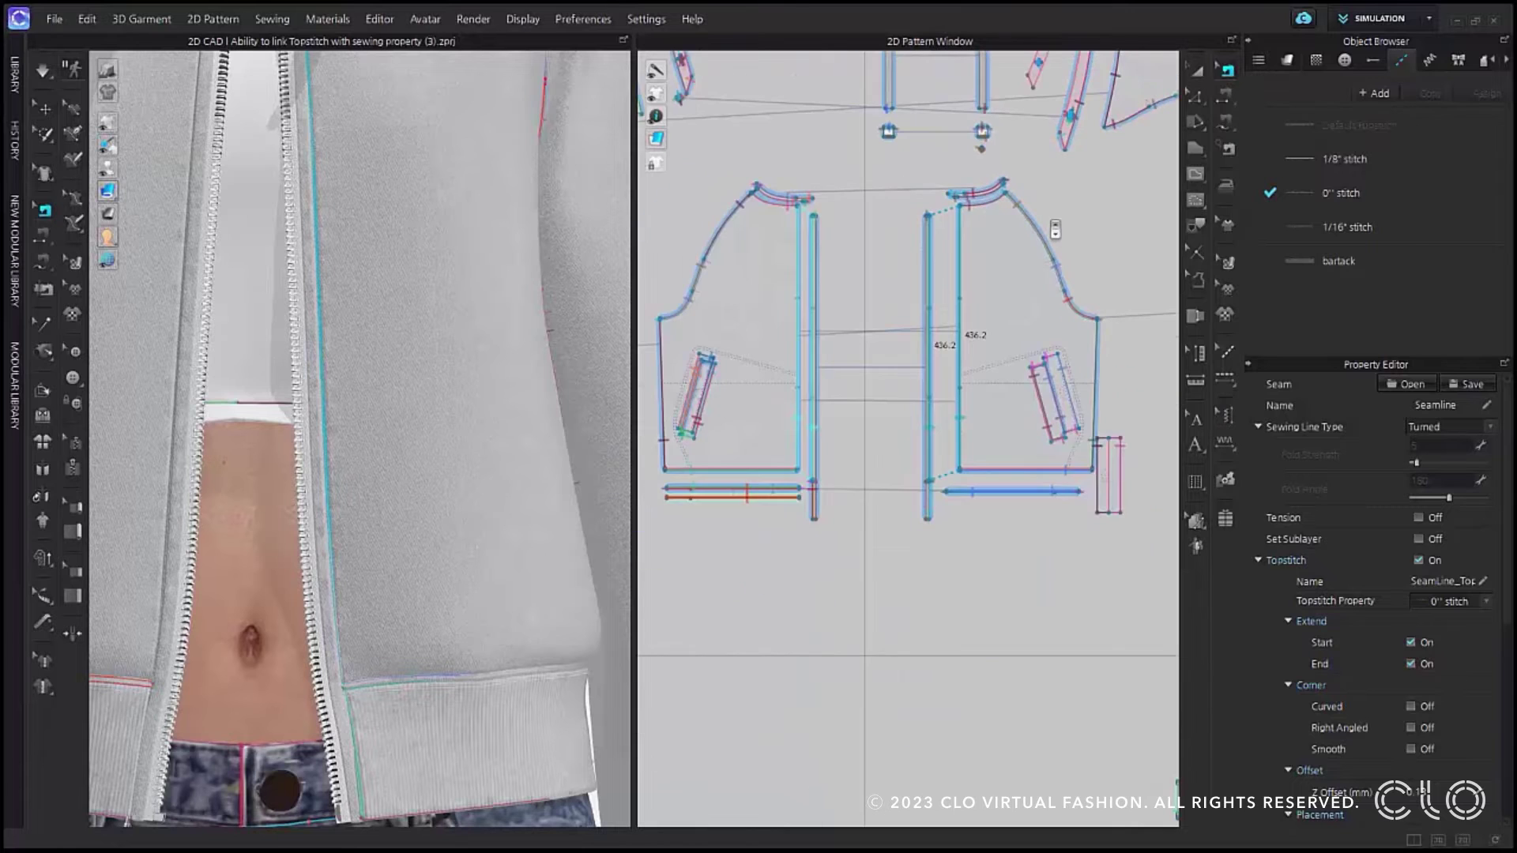
pyautogui.scroll(2, 1007, 237)
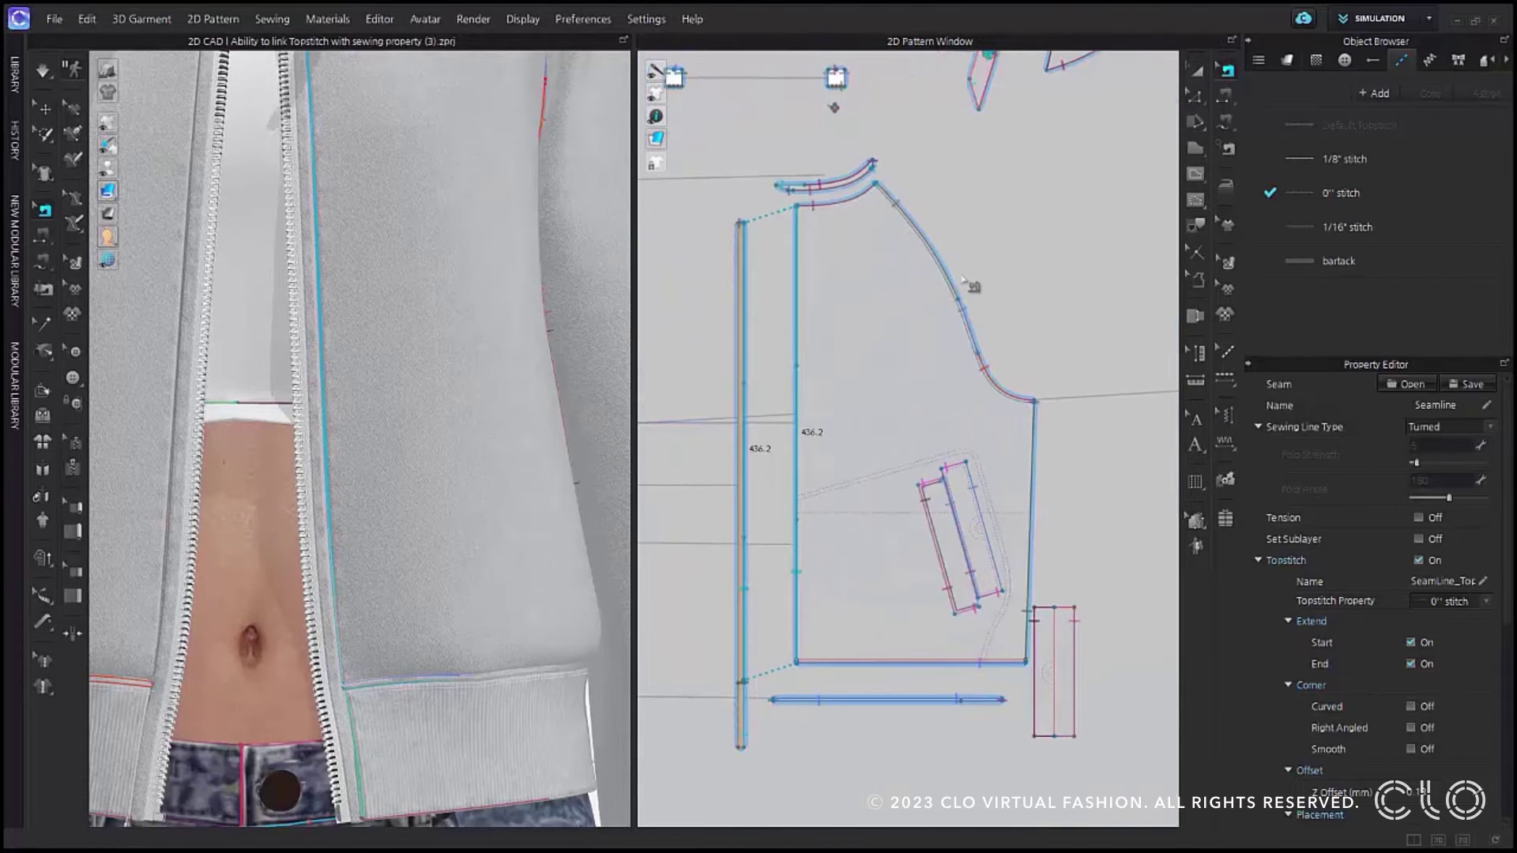
pyautogui.click(939, 253)
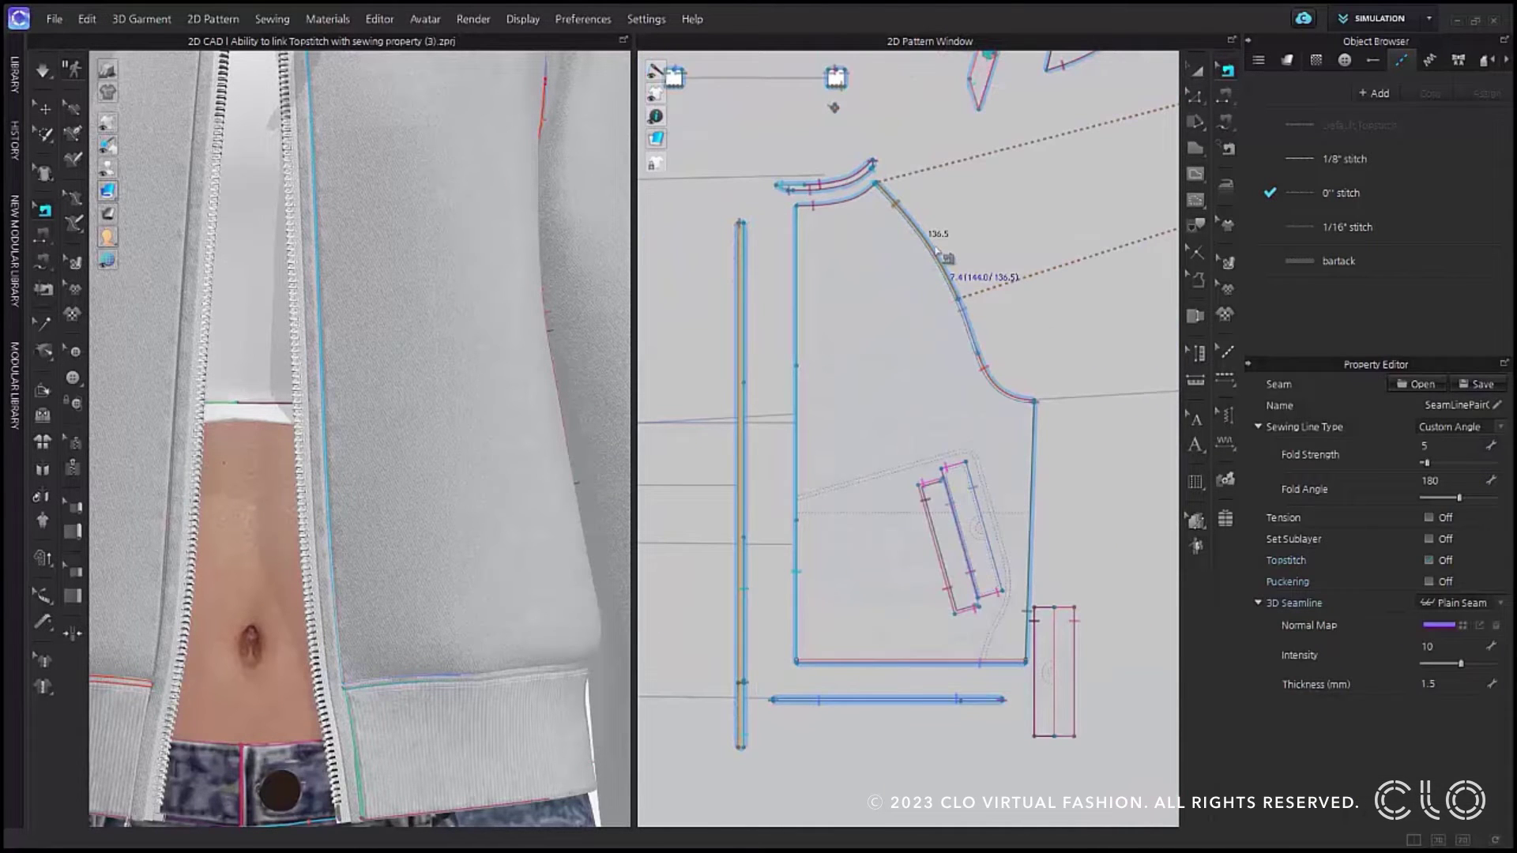
pyautogui.keyDown('shift'); pyautogui.click(978, 343); pyautogui.keyUp('shift')
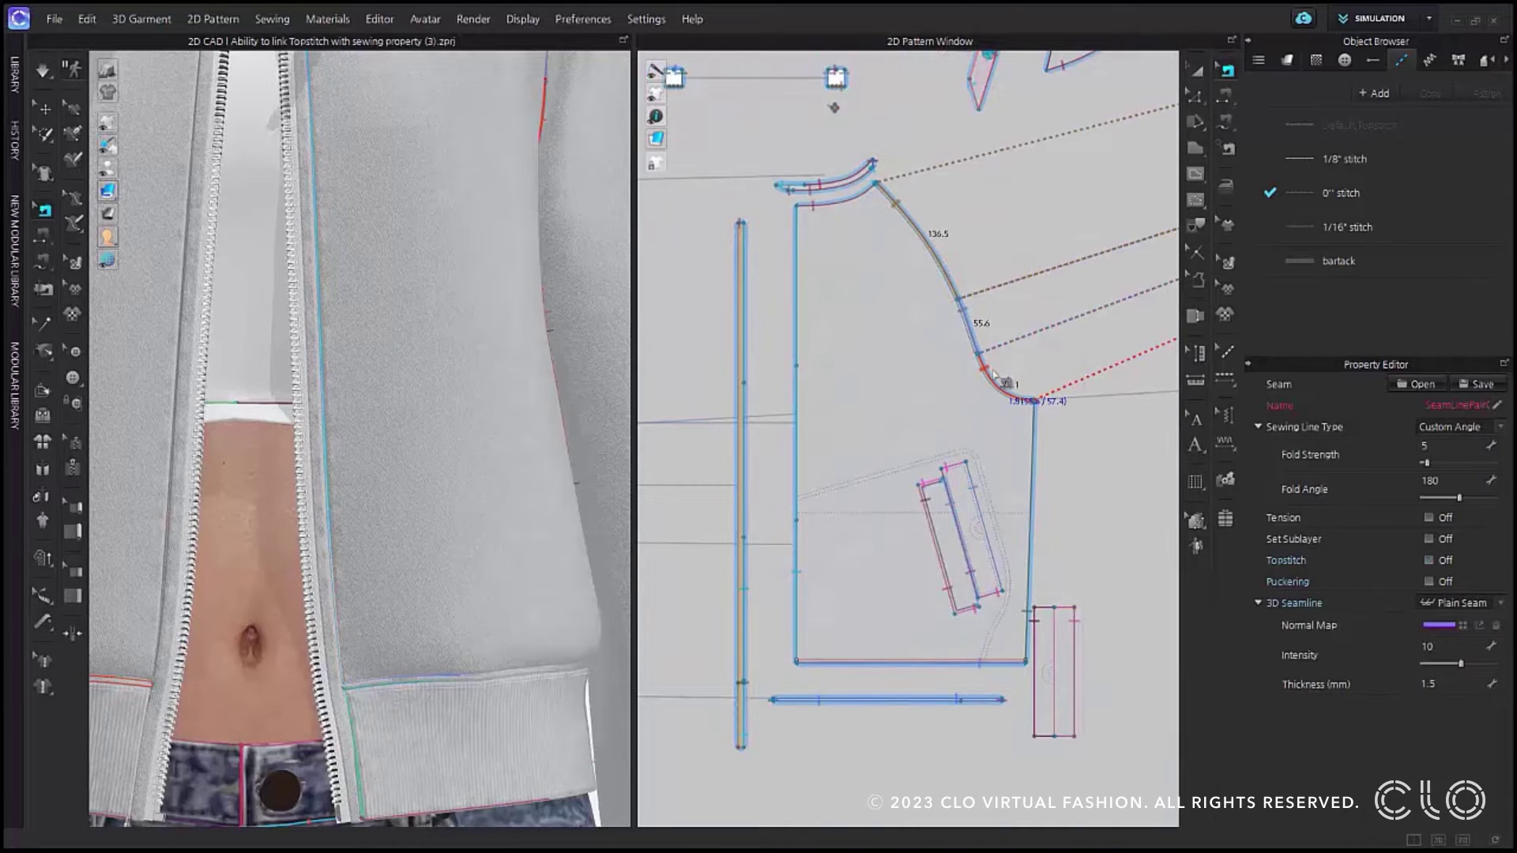
pyautogui.keyDown('shift'); pyautogui.click(994, 377); pyautogui.keyUp('shift')
pyautogui.click(1438, 382)
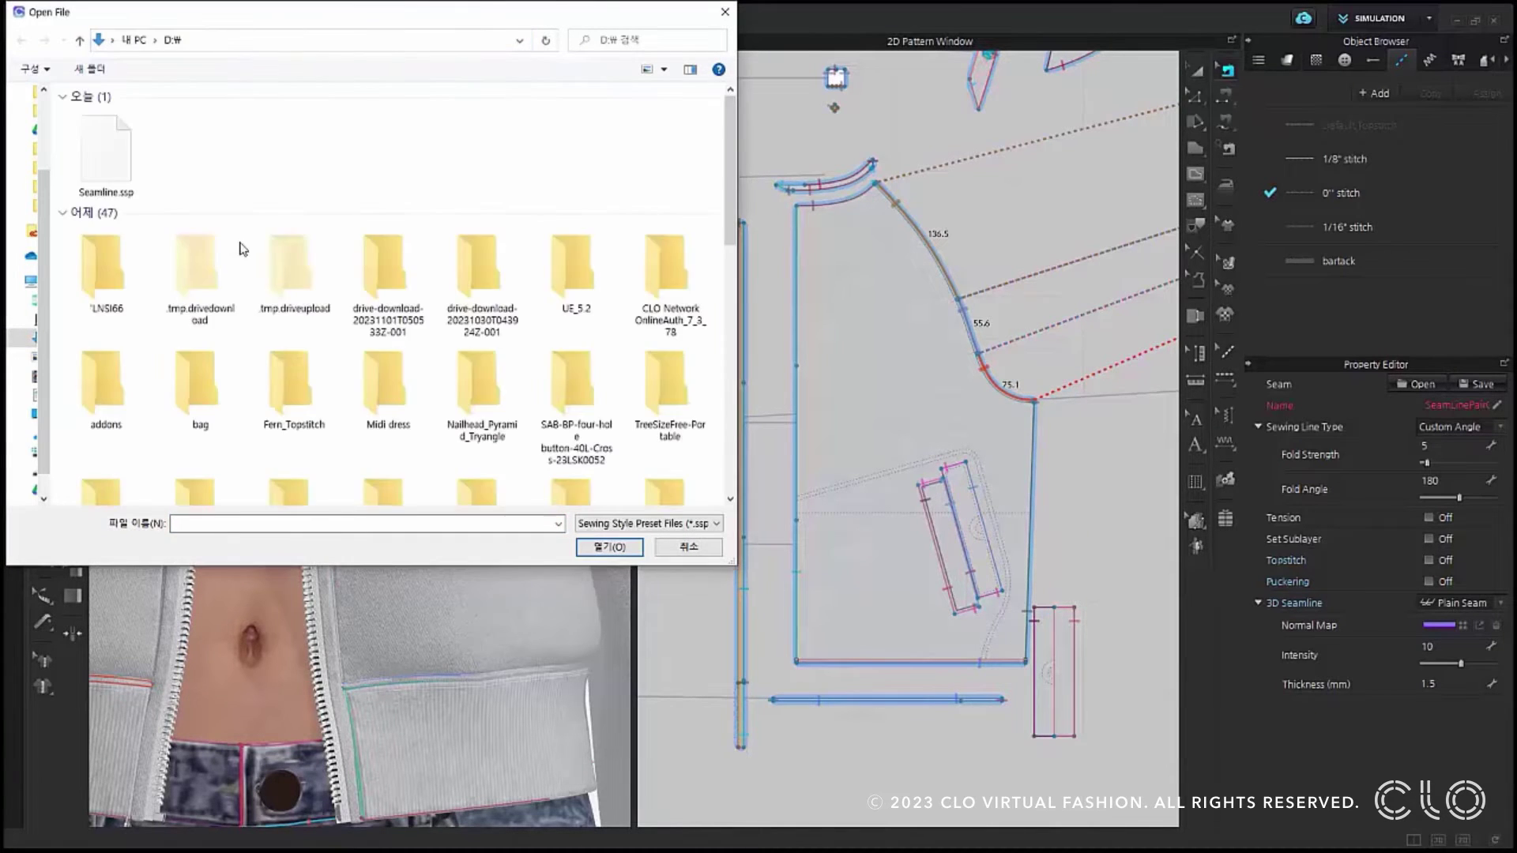
pyautogui.click(97, 166)
pyautogui.click(617, 547)
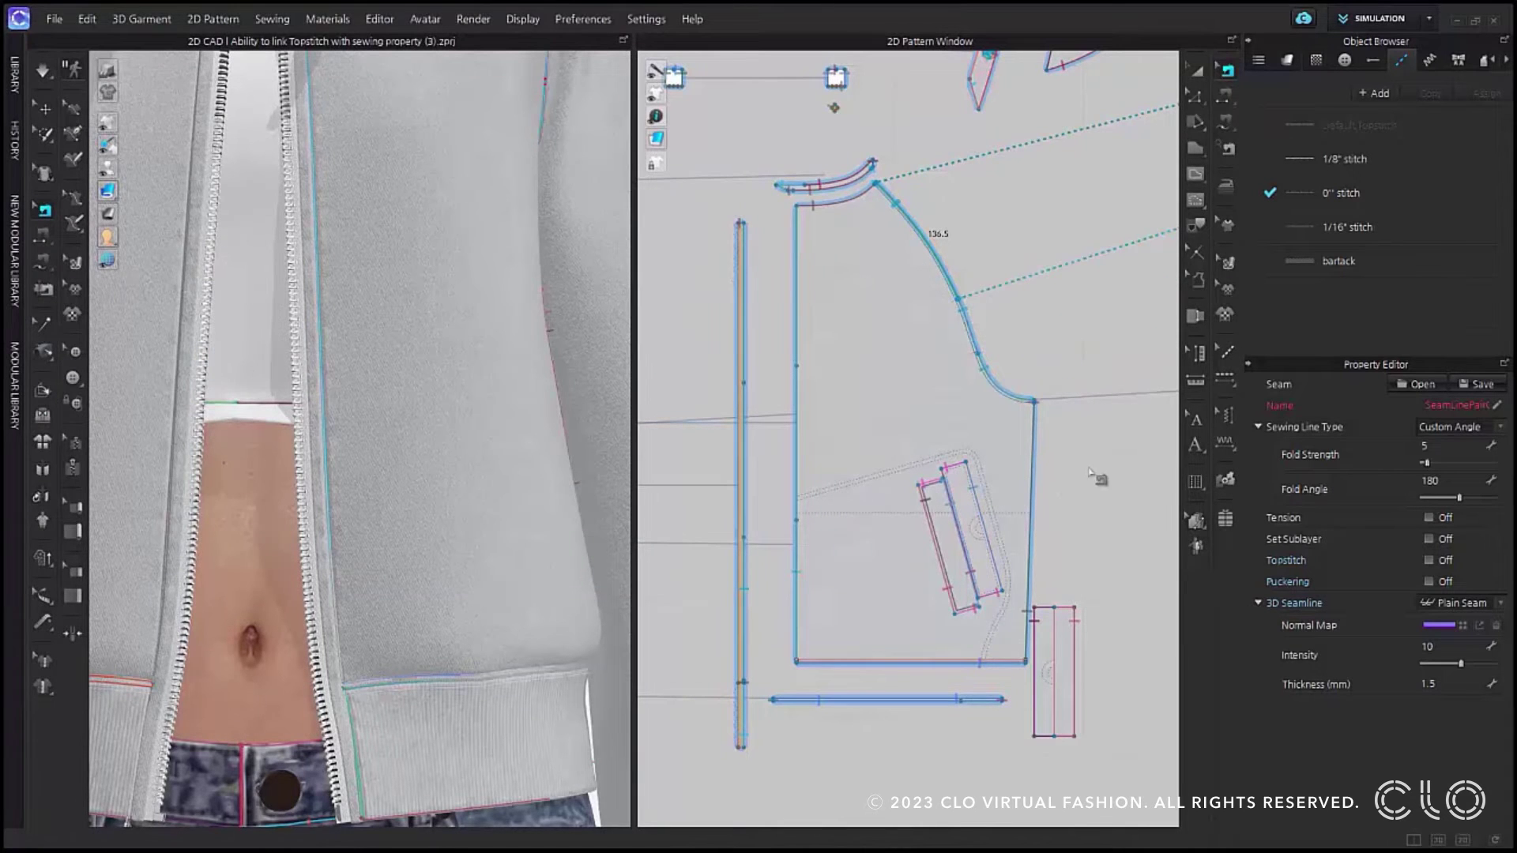
pyautogui.click(1100, 477)
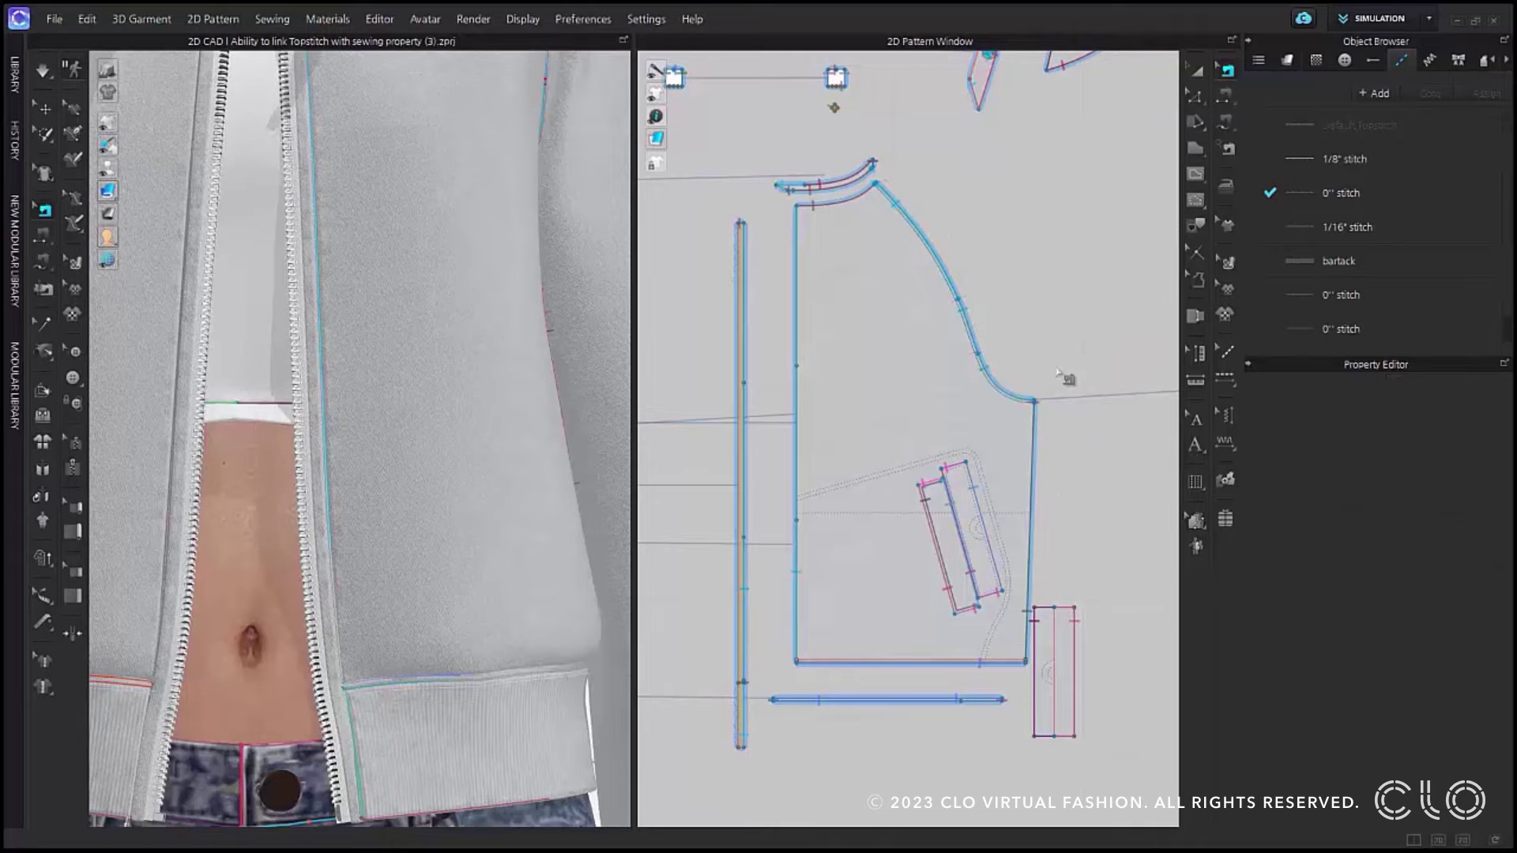
# Apply the Seamline preset file from the file explorer to the seam at the front panel's hem and activate Edit Sewing
pyautogui.click(981, 324)
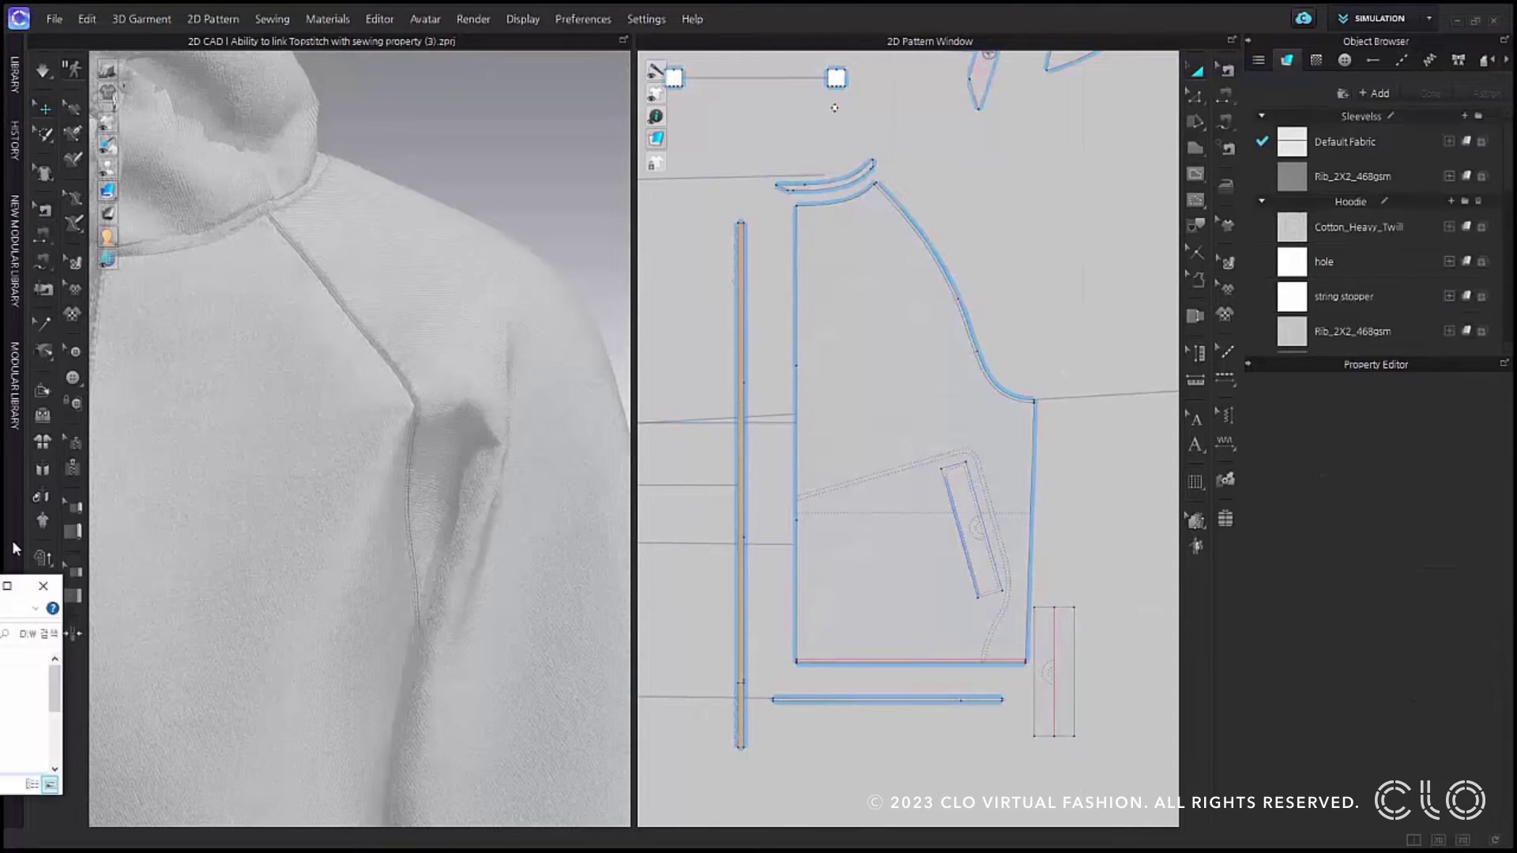
pyautogui.moveTo(691, 415); pyautogui.dragTo(978, 662)
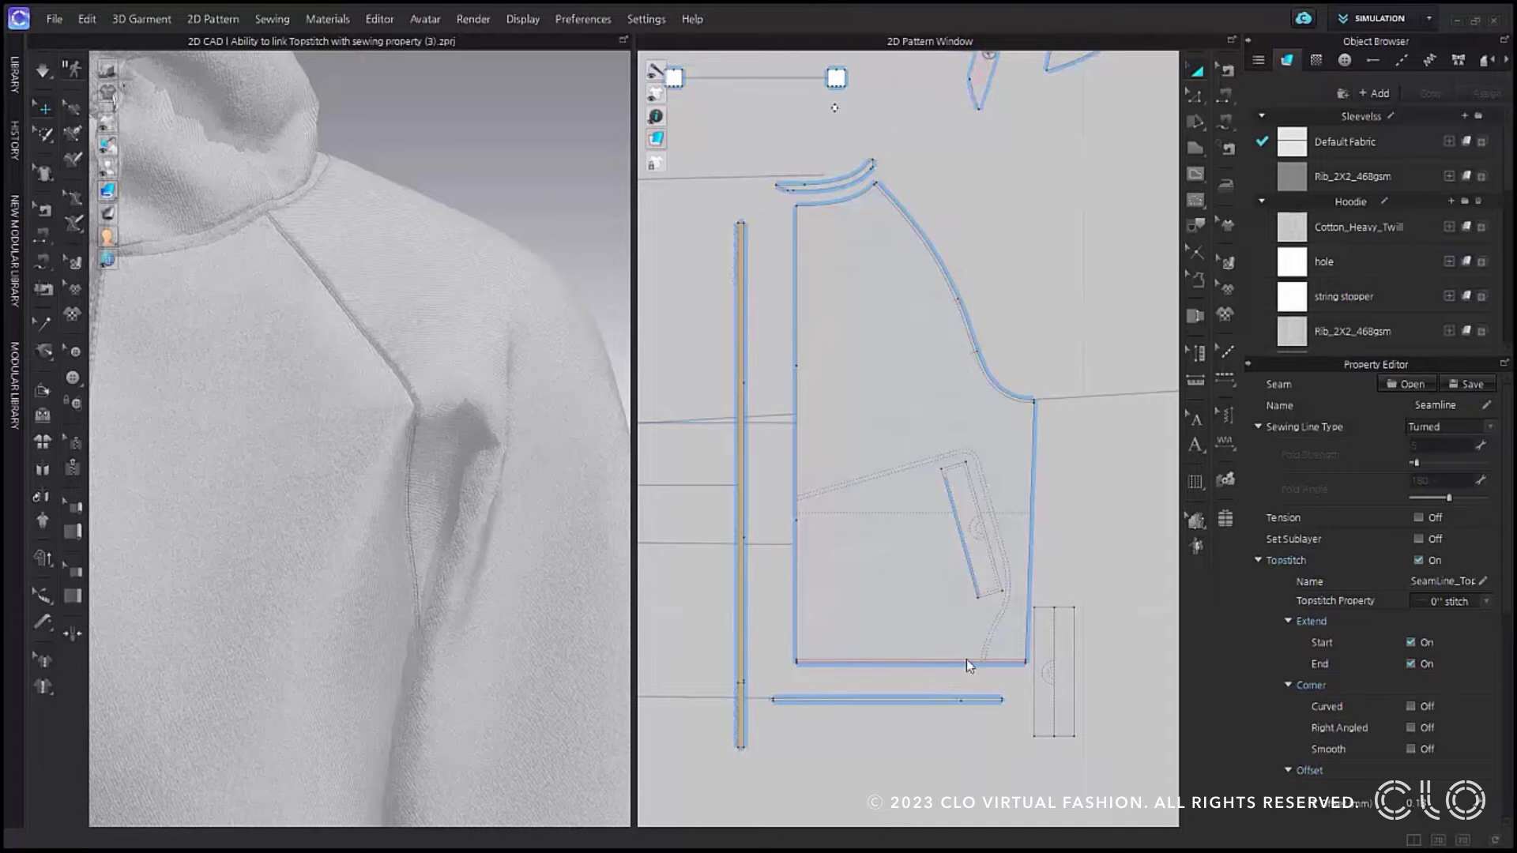
pyautogui.click(1227, 71)
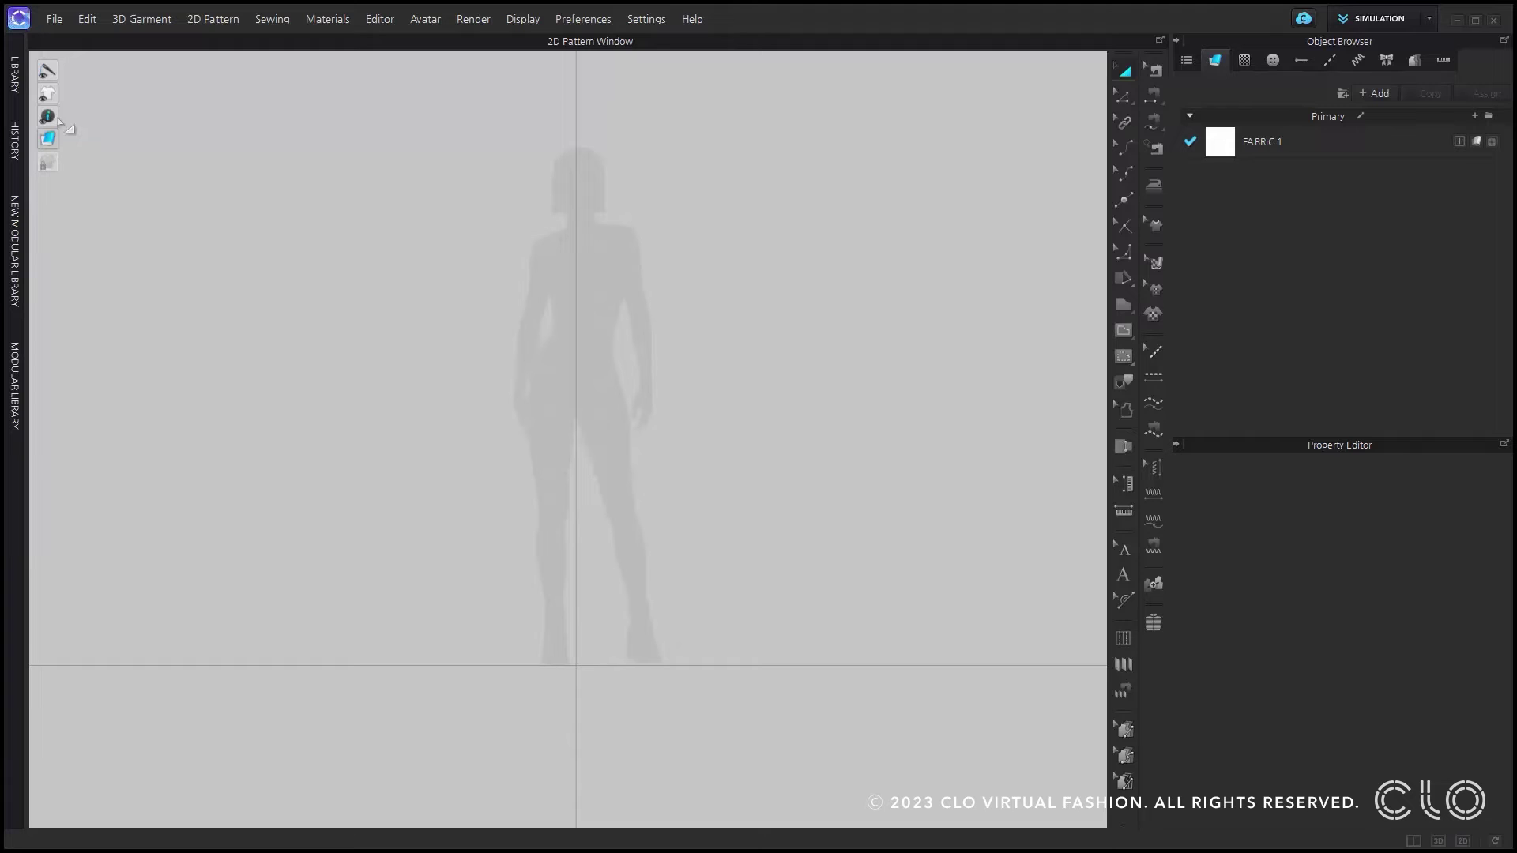
# Show the rulers in the empty 2D pattern window and place a horizontal guideline at about 1170 mm across the avatar silhouette's waist
pyautogui.moveTo(61, 119)
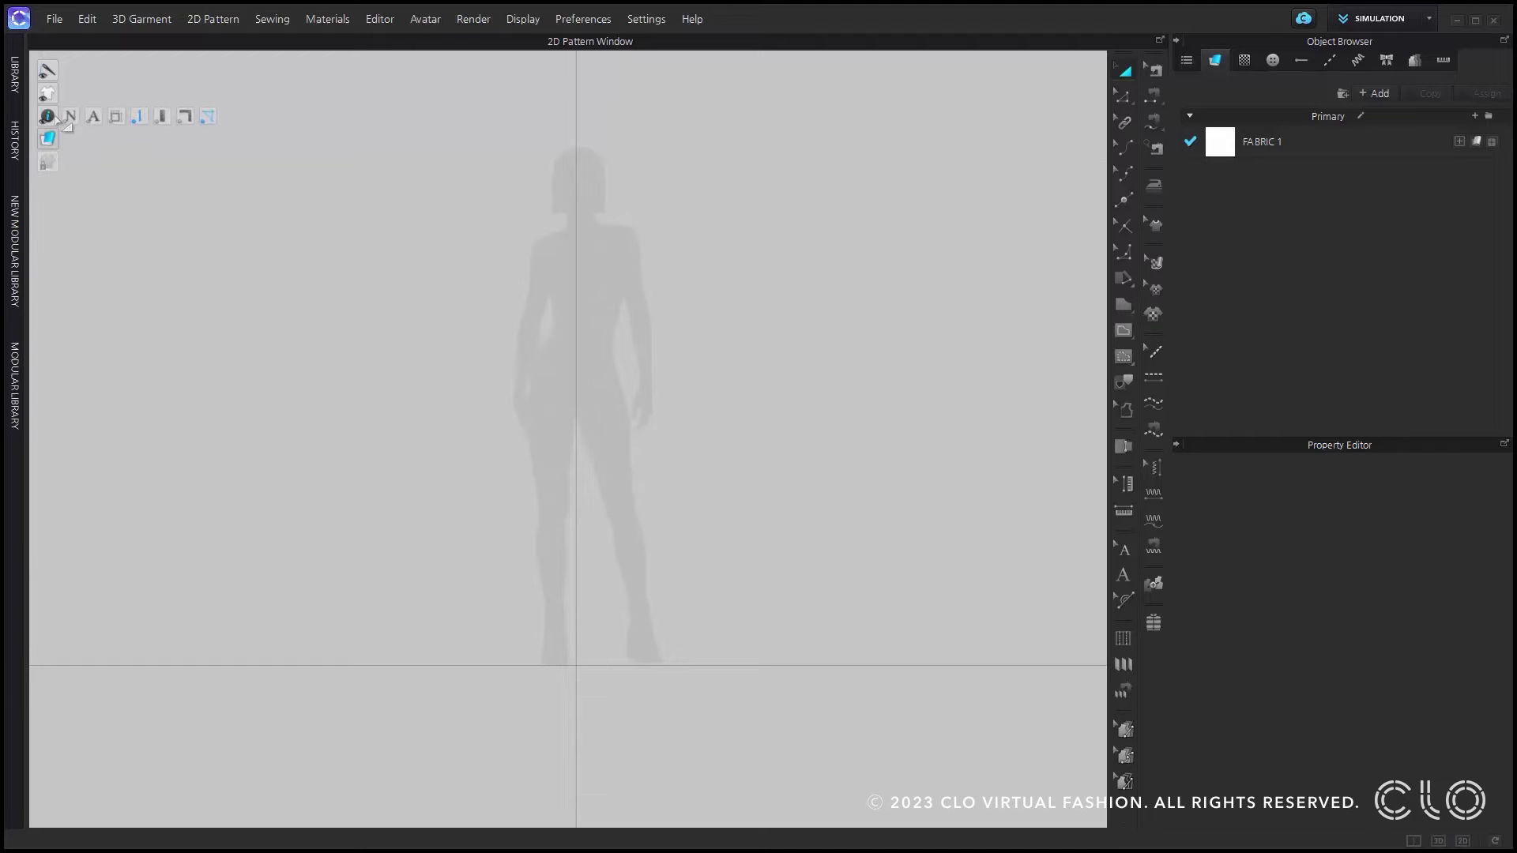
pyautogui.click(200, 124)
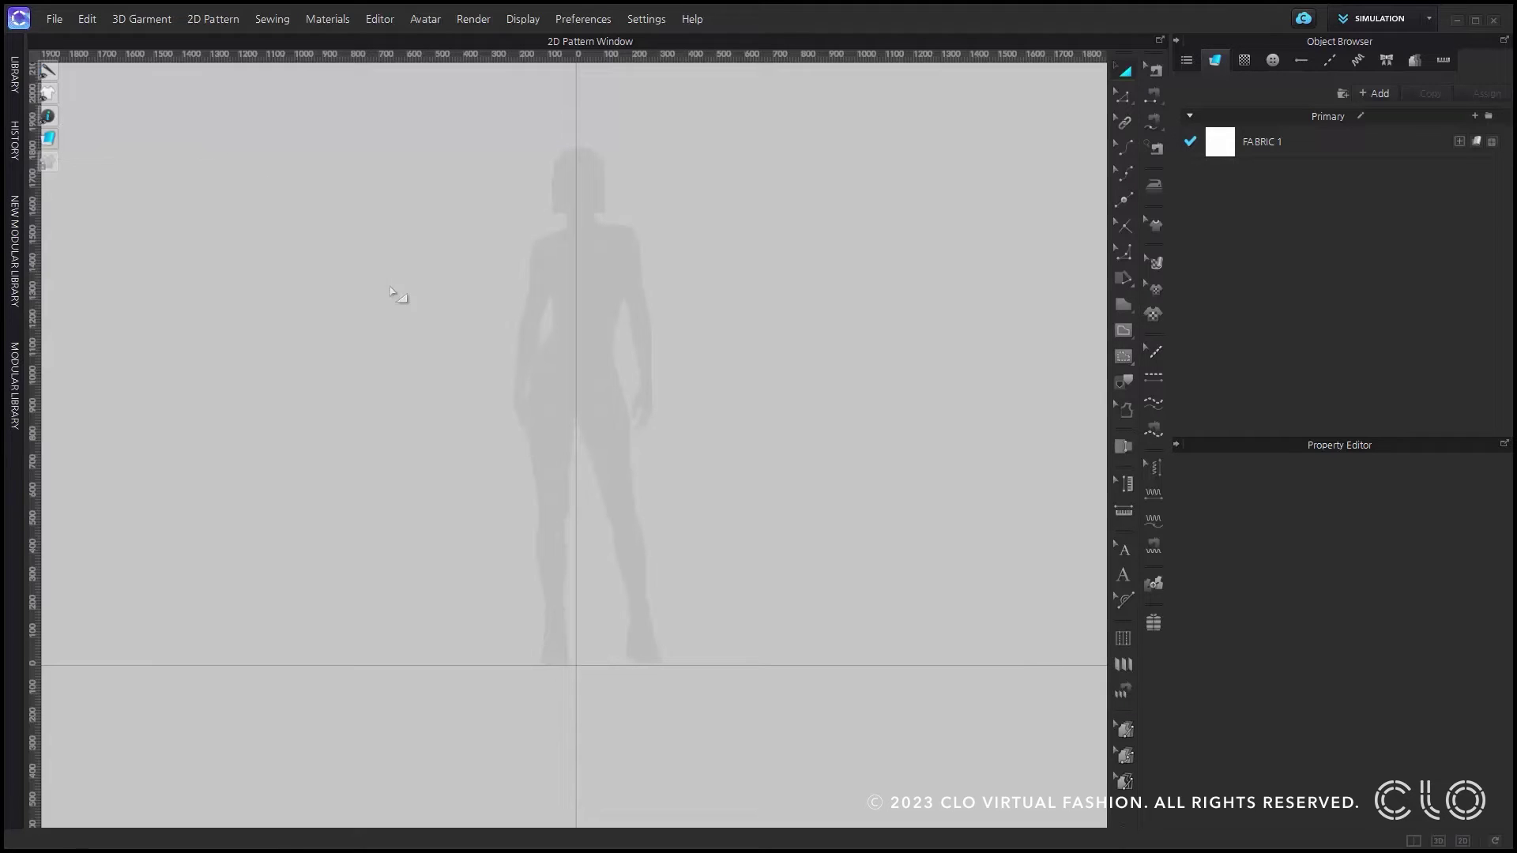
pyautogui.moveTo(381, 50); pyautogui.dragTo(384, 336)
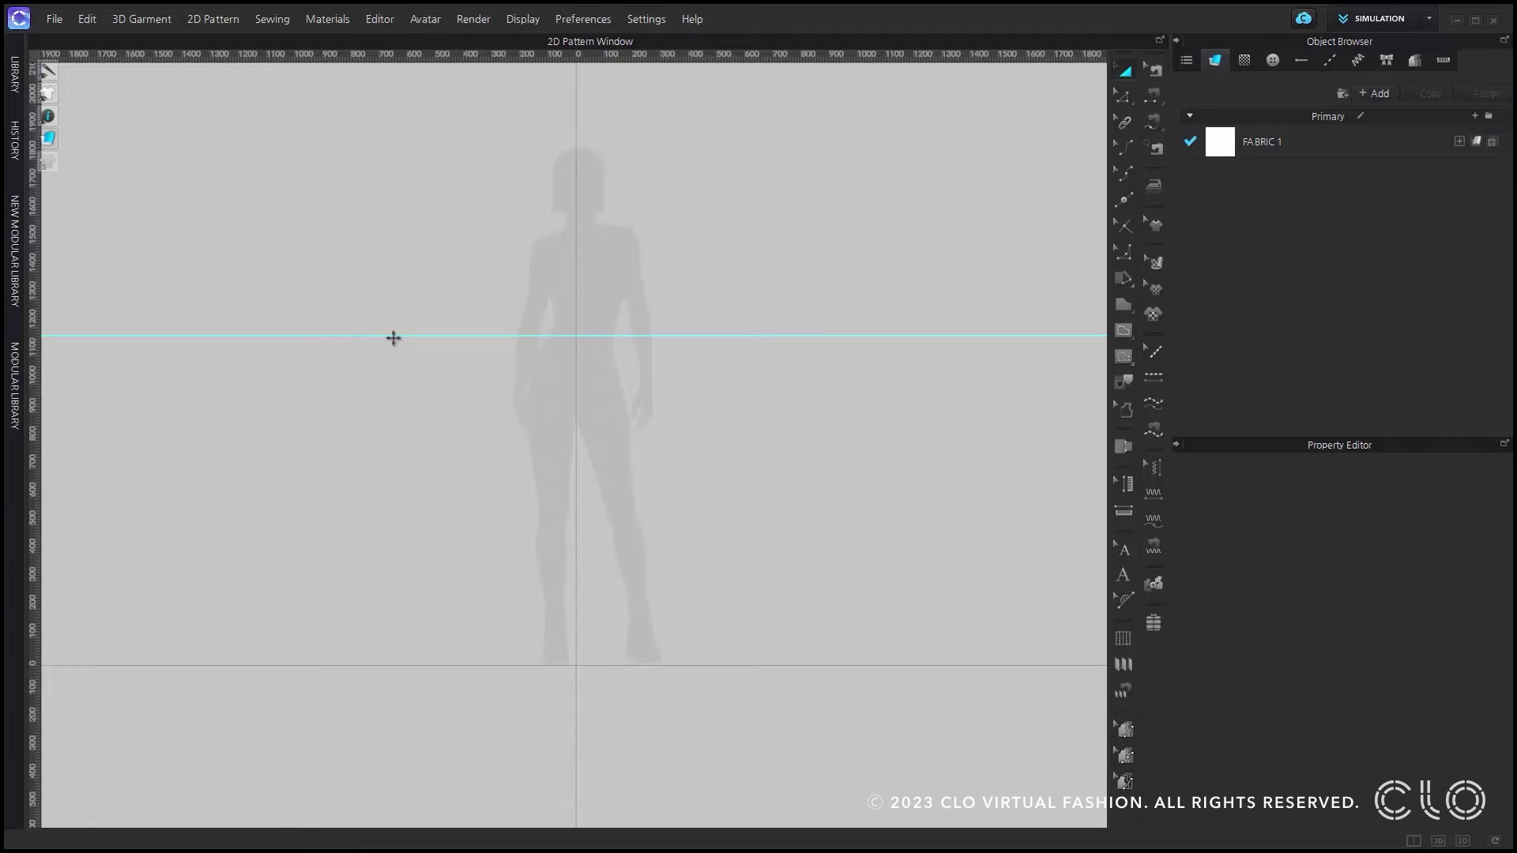
# Offset the guideline upward three times, with each new guideline 100 mm from the previous line
pyautogui.rightClick(393, 336)
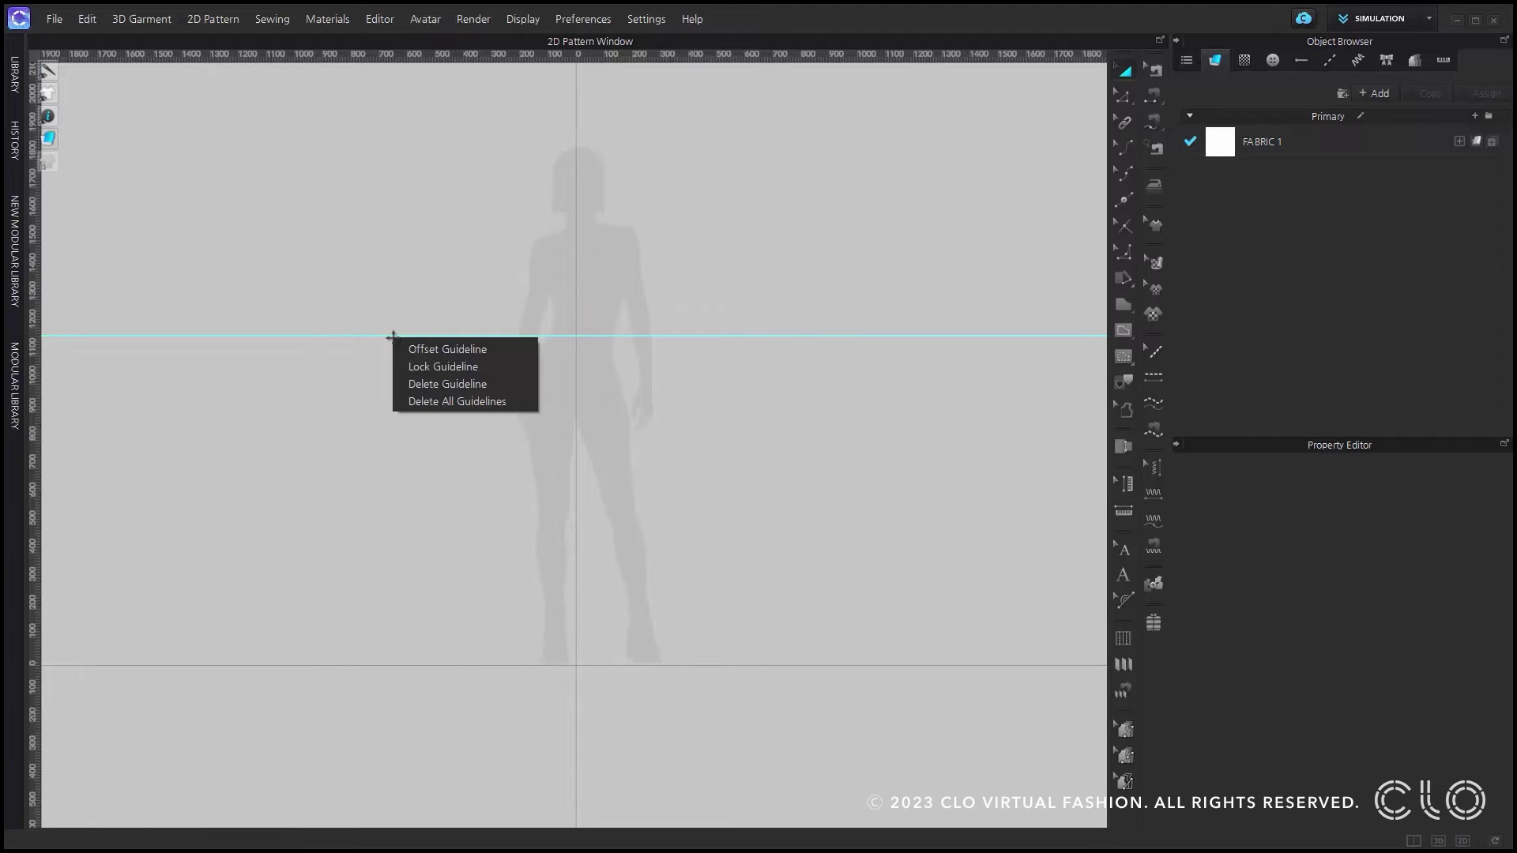
pyautogui.click(512, 349)
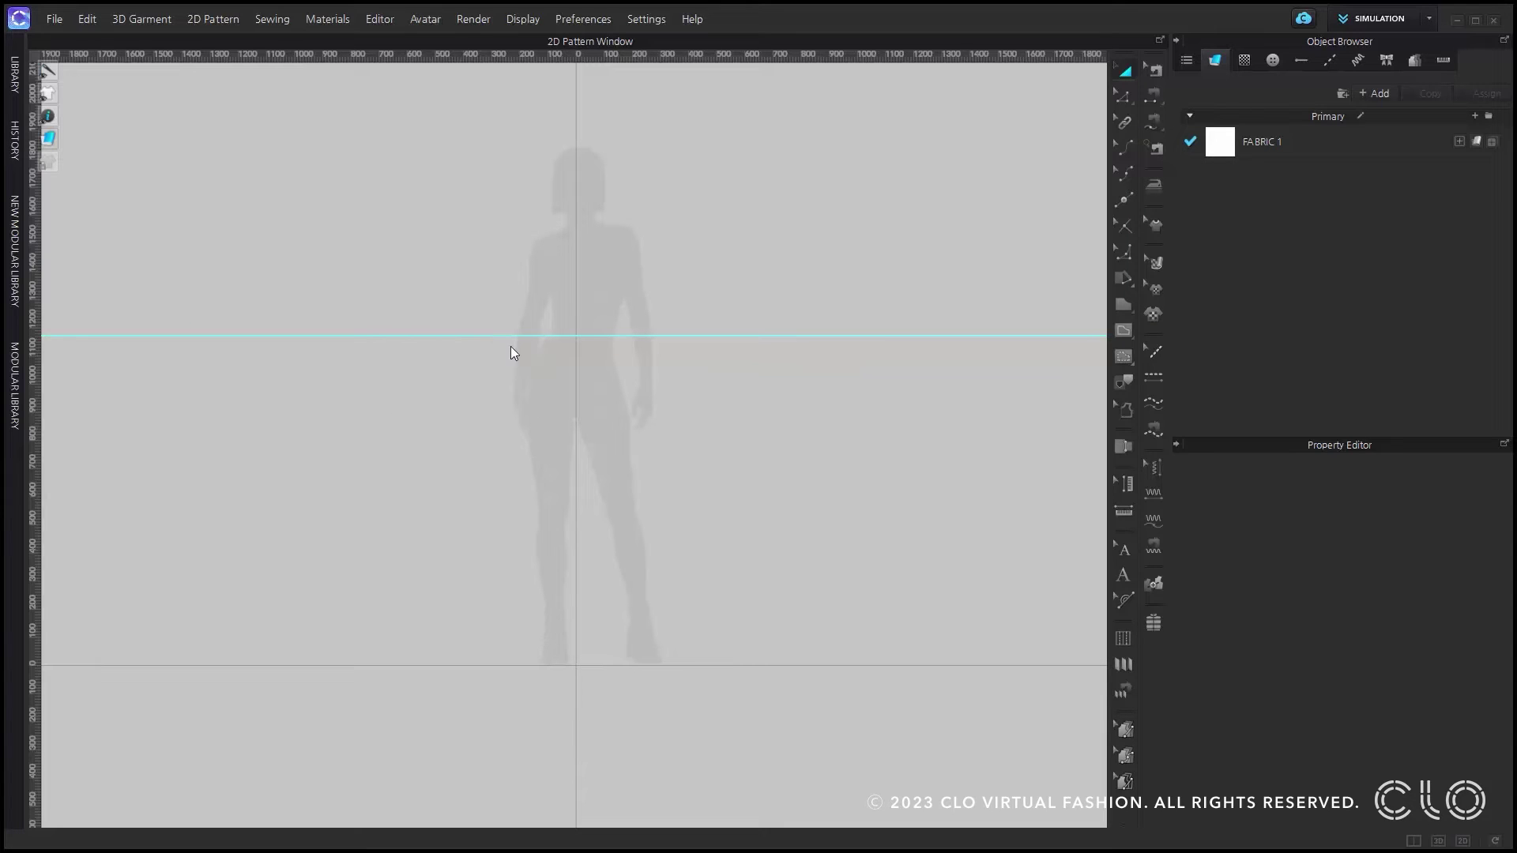
pyautogui.doubleClick(770, 300)
pyautogui.write('3')
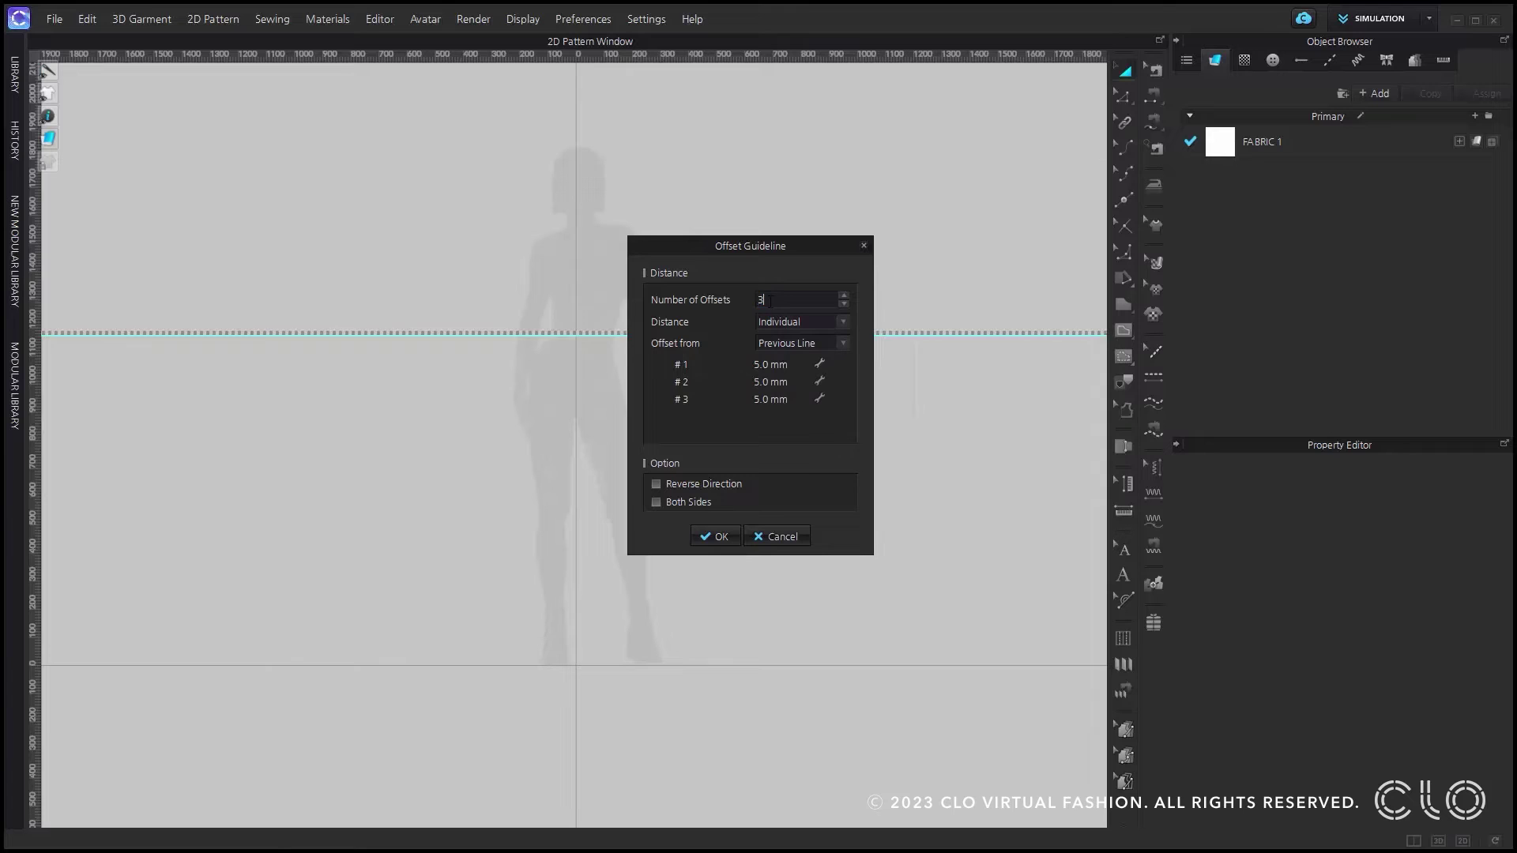
pyautogui.write('100')
pyautogui.write('100')
pyautogui.doubleClick(776, 400)
pyautogui.click(725, 534)
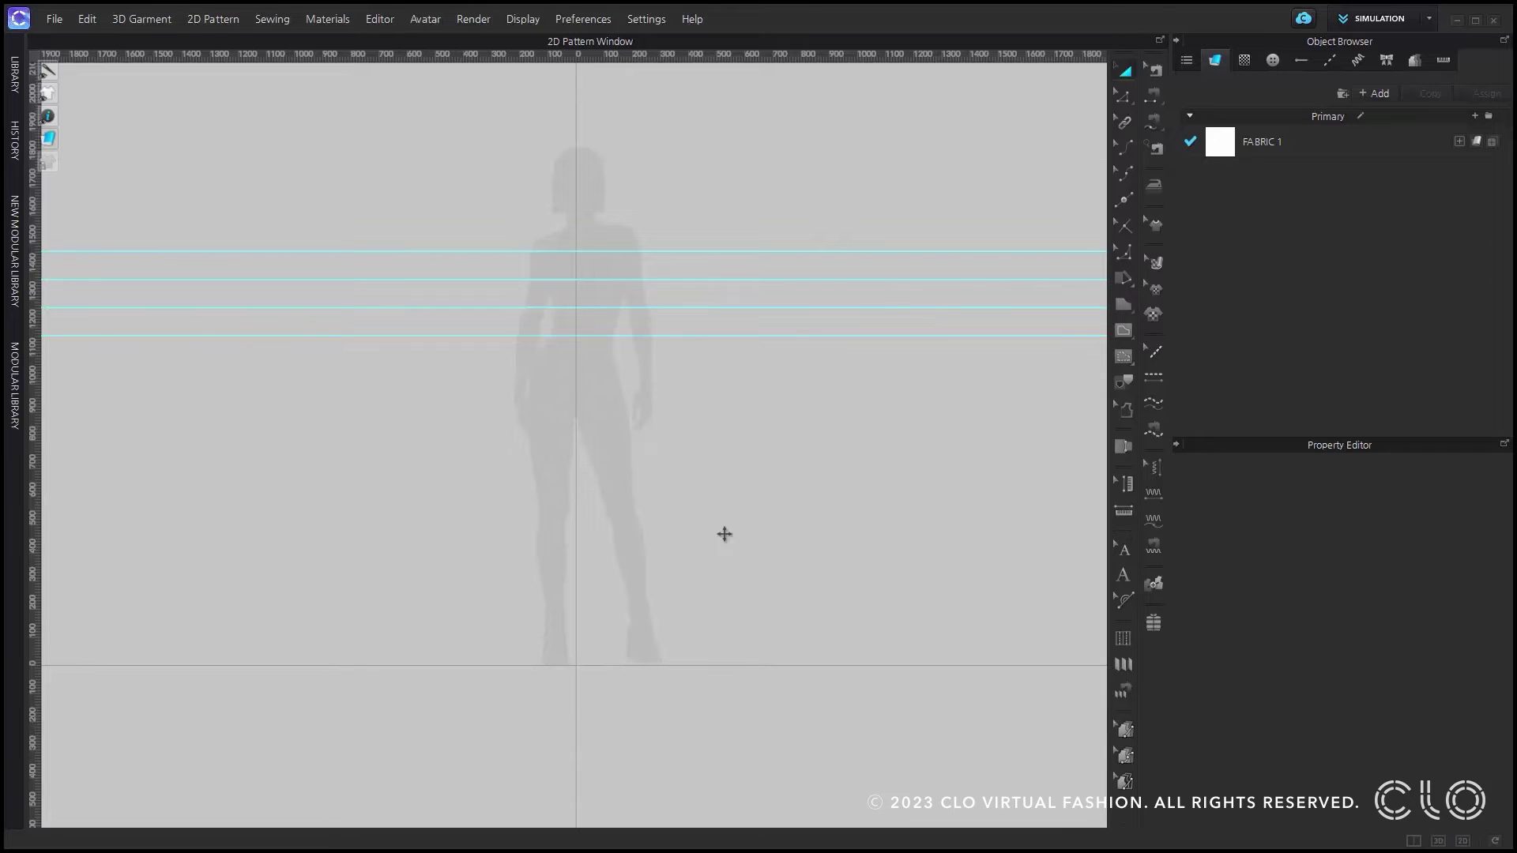
# Toggle the global Lock Guideline option on and off, and lock only the lowest guideline
pyautogui.moveTo(53, 167)
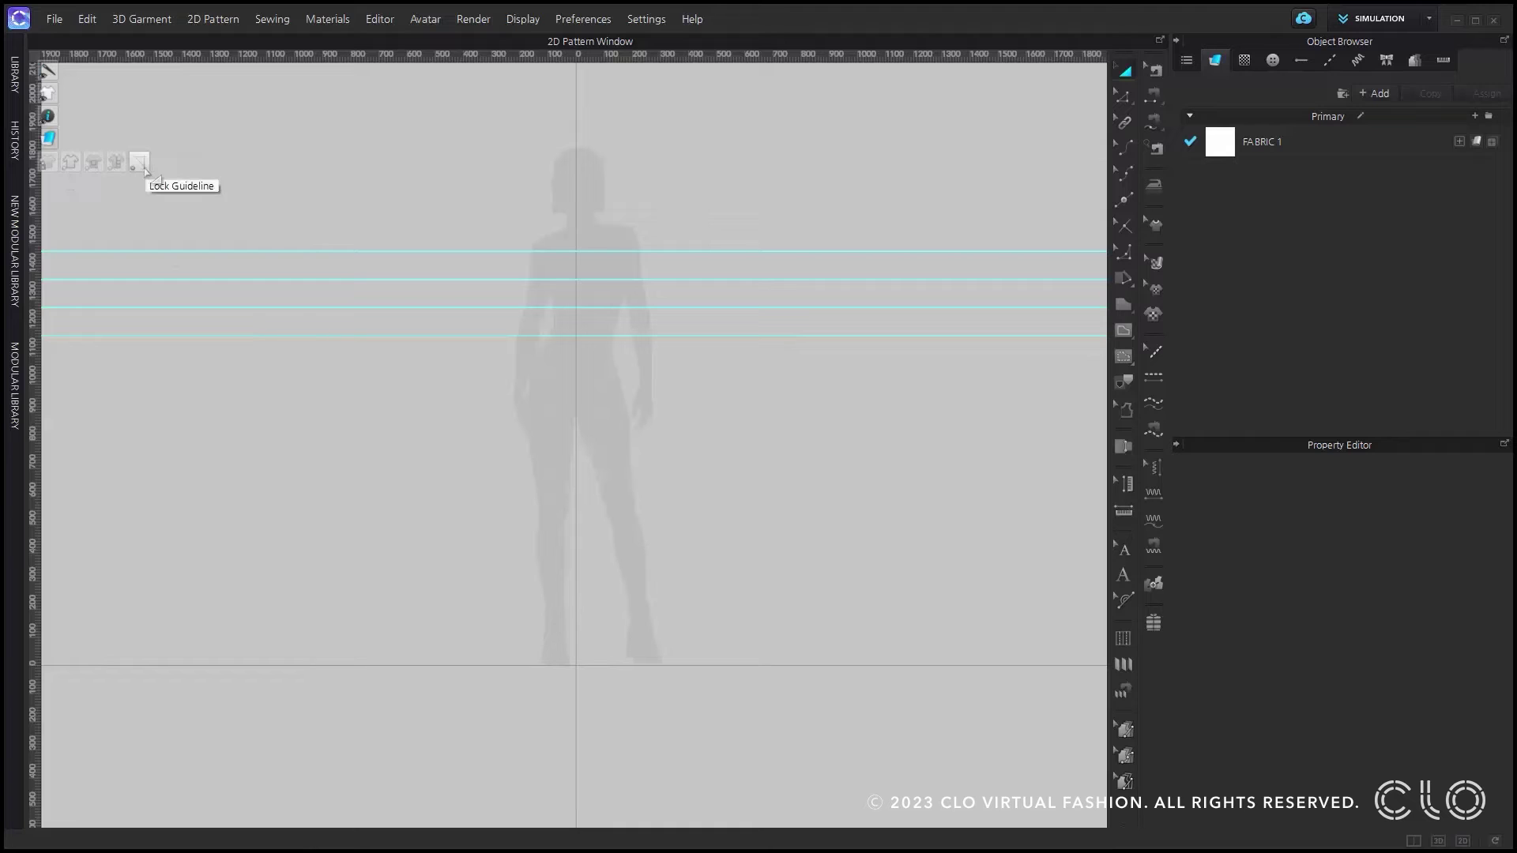
pyautogui.click(141, 163)
pyautogui.click(144, 168)
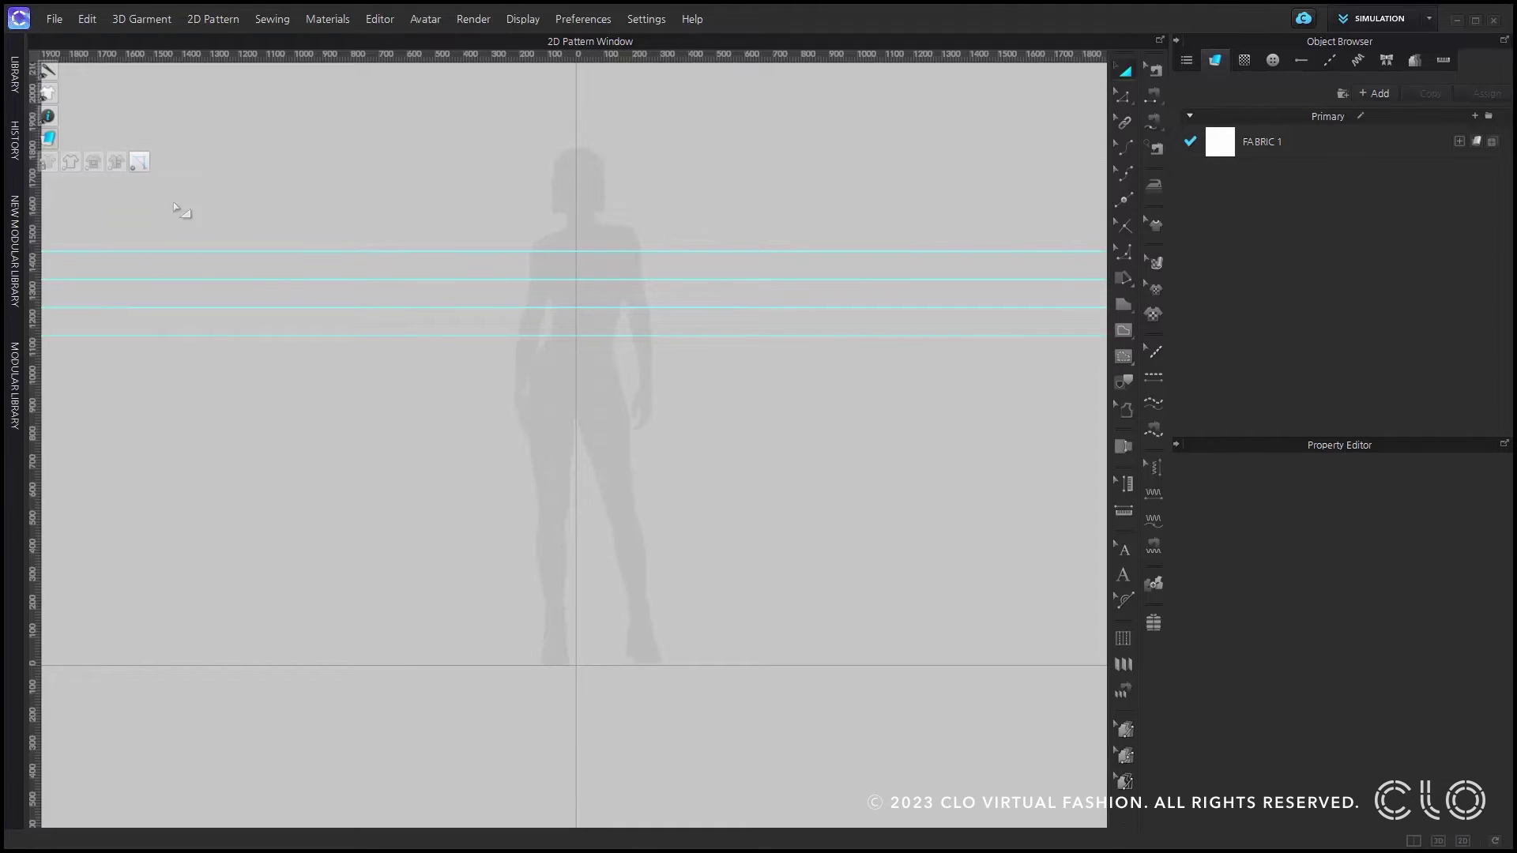
pyautogui.rightClick(292, 337)
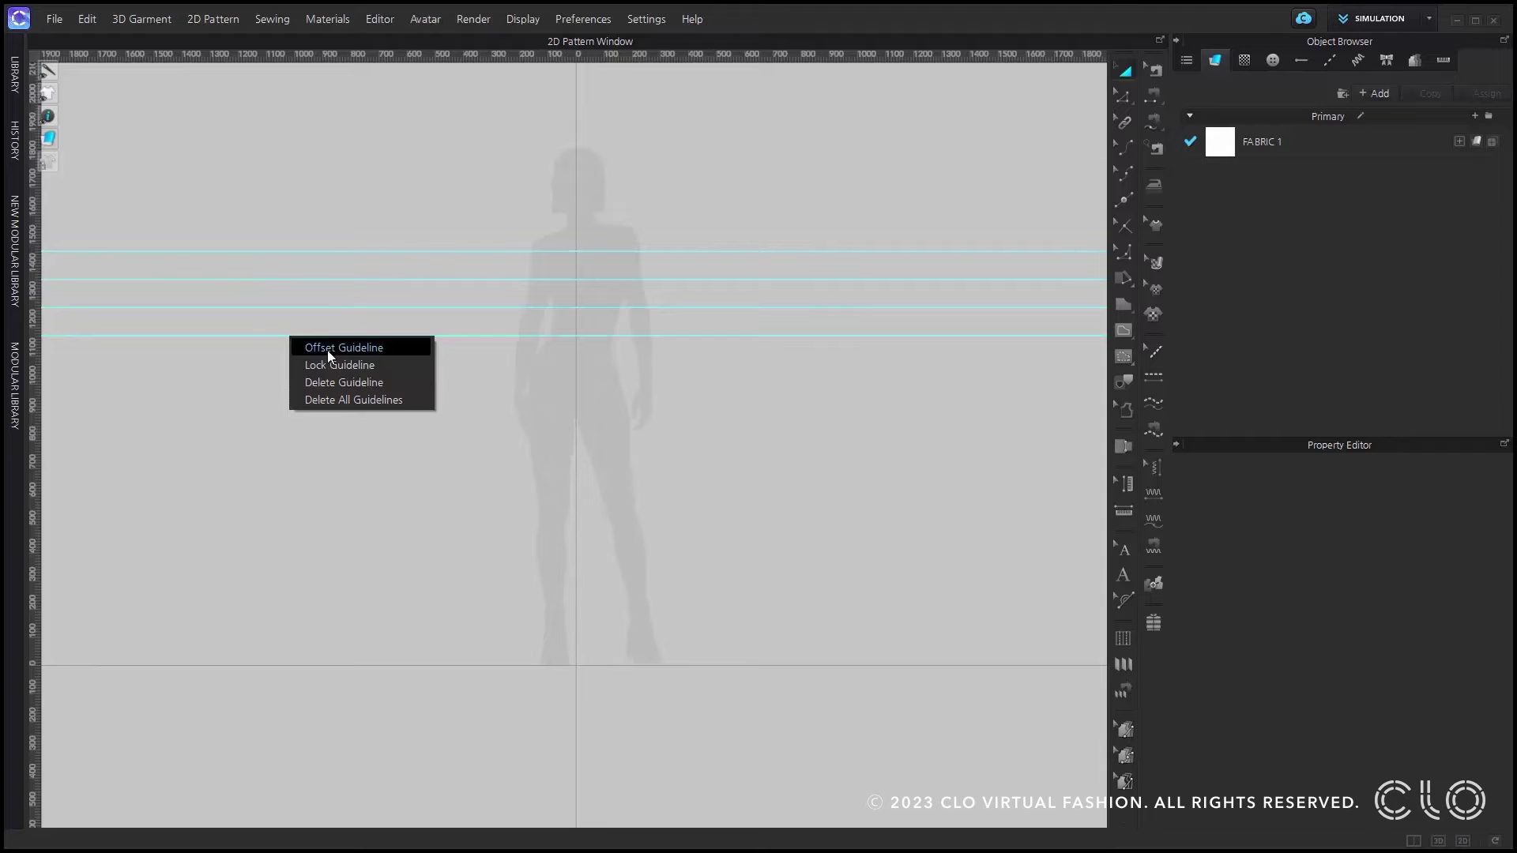
pyautogui.click(382, 367)
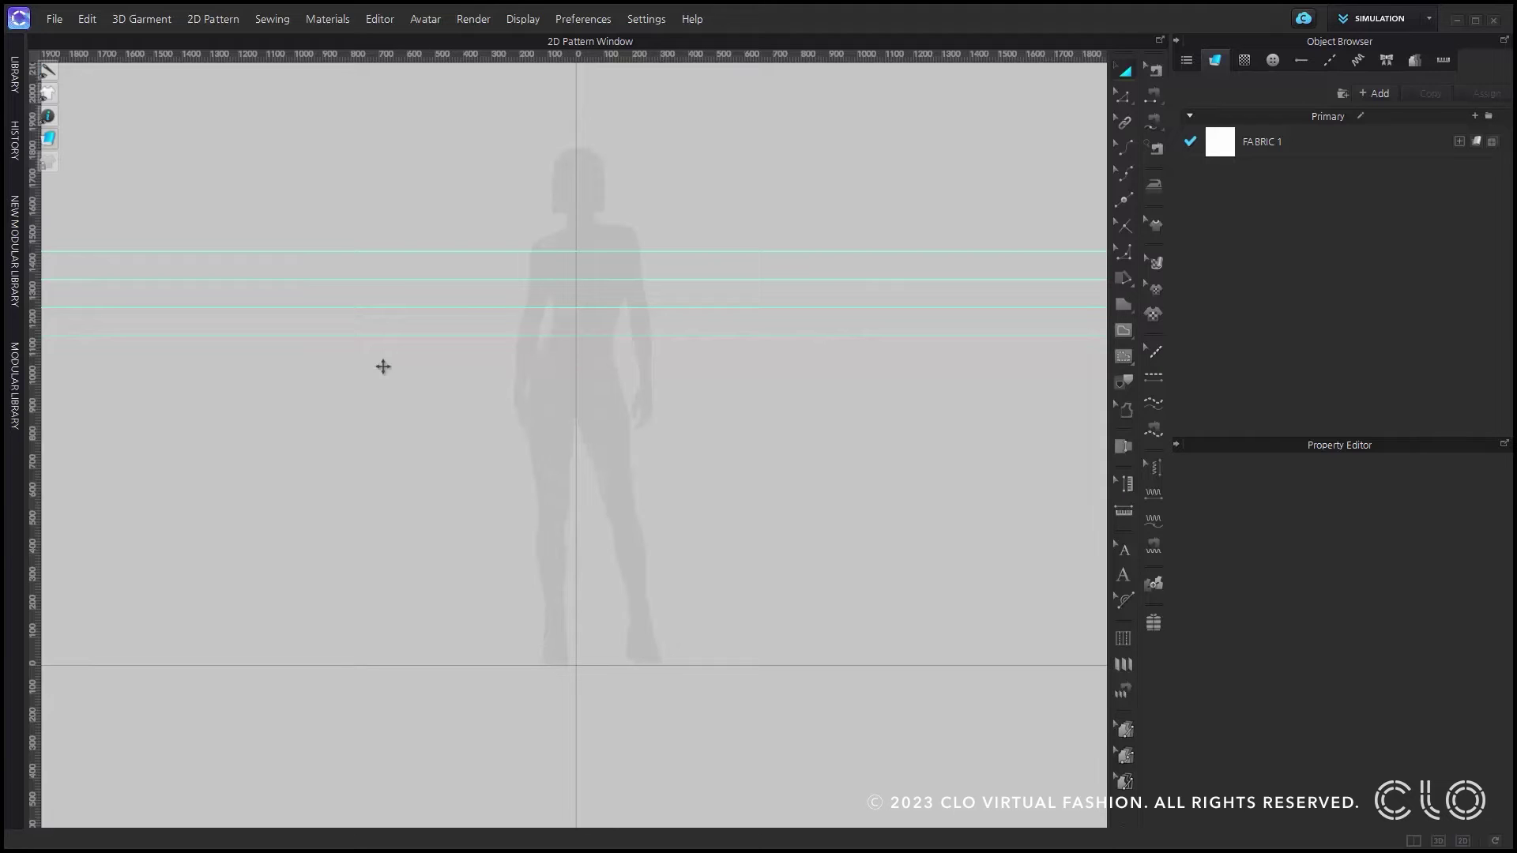
# Move the uppermost guideline, trying 250 mm as the distance moved, and set its Y-axis position to 0 mm
pyautogui.moveTo(399, 250); pyautogui.dragTo(400, 182)
pyautogui.rightClick(400, 182)
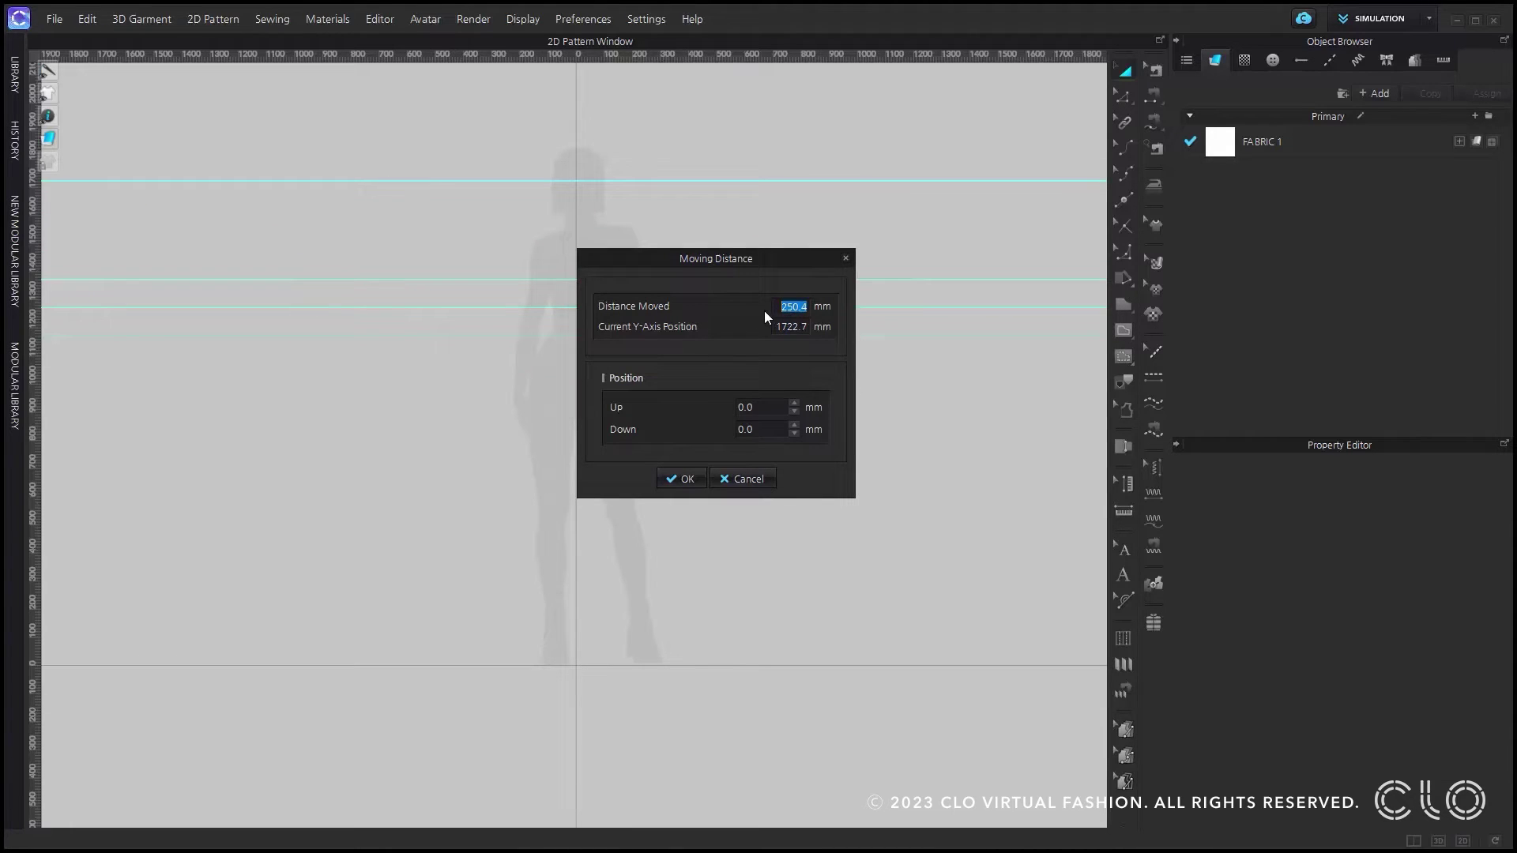
pyautogui.write('250')
pyautogui.click(777, 329)
pyautogui.write('0')
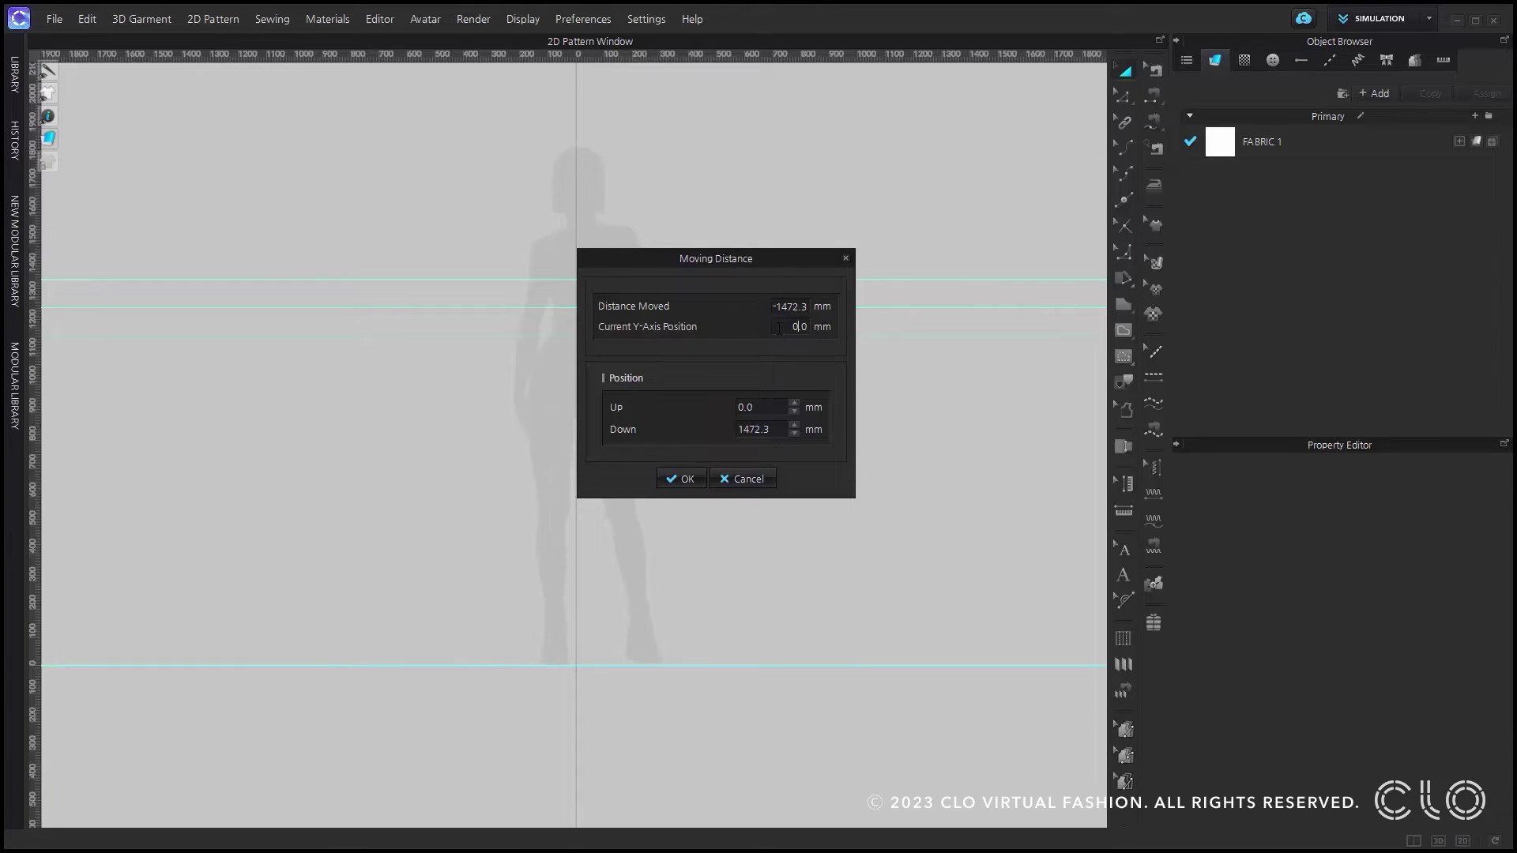
pyautogui.click(684, 479)
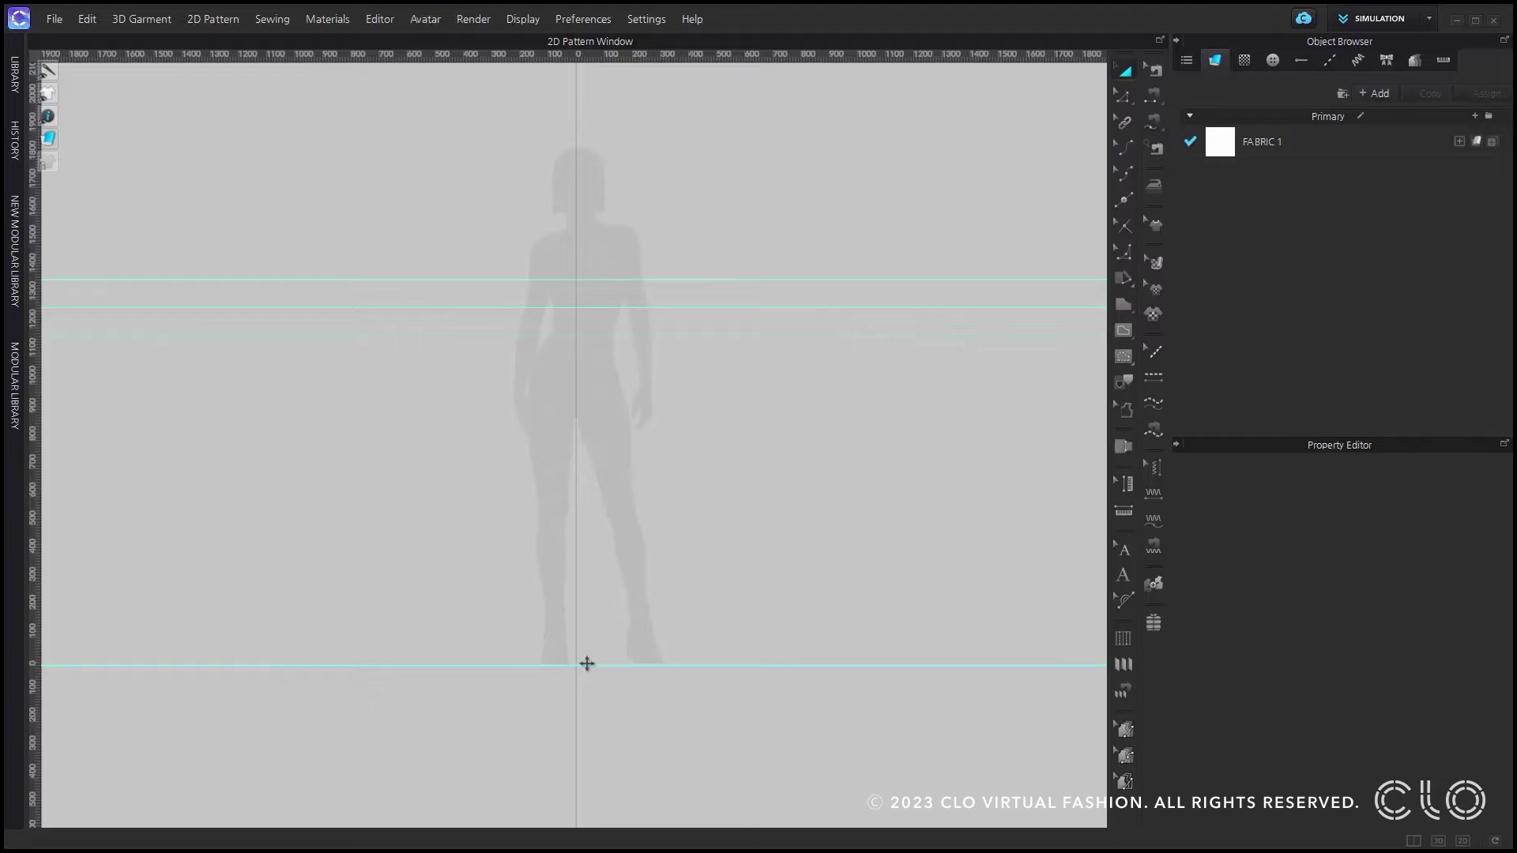
# Move the guideline at 0 mm upward and enter 150 mm as its Down position
pyautogui.moveTo(587, 664); pyautogui.dragTo(584, 557)
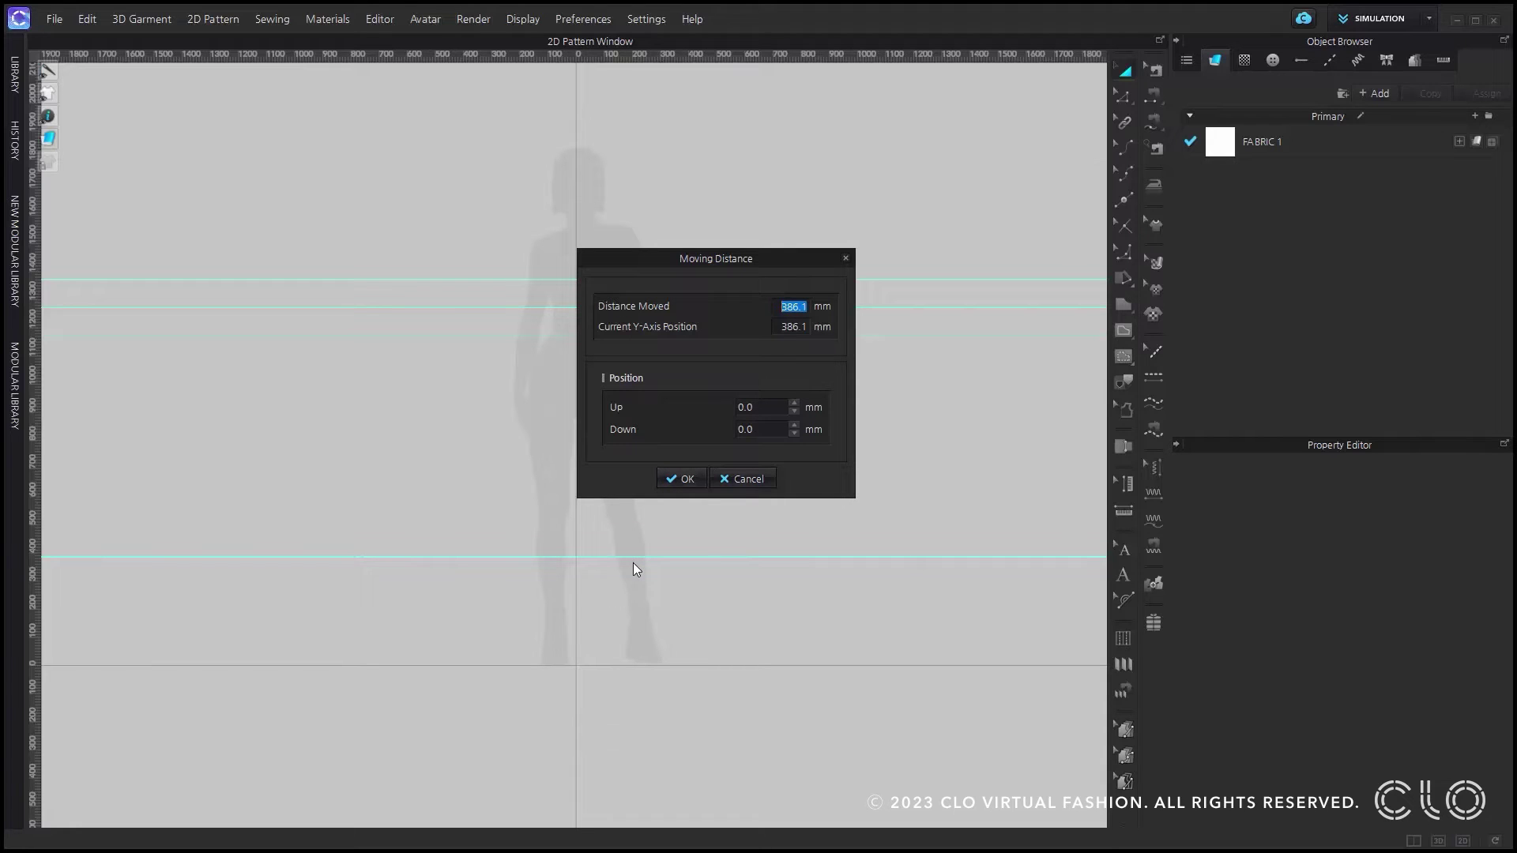
pyautogui.doubleClick(746, 430)
pyautogui.write('150')
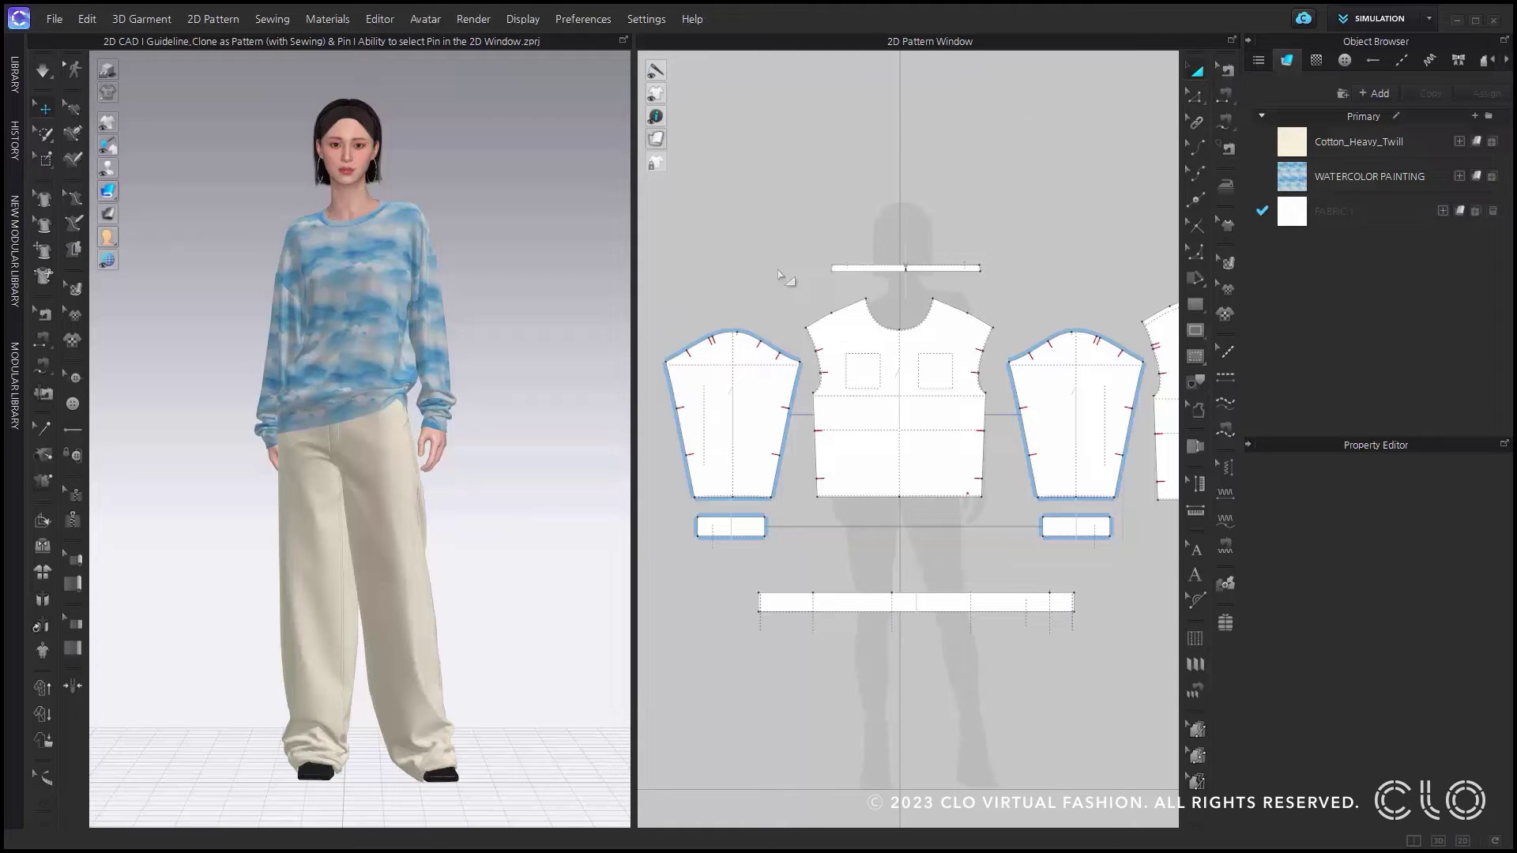
# Trace the side and bottom baselines of the wearer's left chest pocket on the front pattern as internal lines
pyautogui.click(1193, 383)
pyautogui.scroll(3, 956, 363)
pyautogui.scroll(1, 889, 390)
pyautogui.click(871, 401)
pyautogui.keyDown('shift'); pyautogui.click(906, 437); pyautogui.keyUp('shift')
pyautogui.keyDown('shift'); pyautogui.click(972, 398); pyautogui.keyUp('shift')
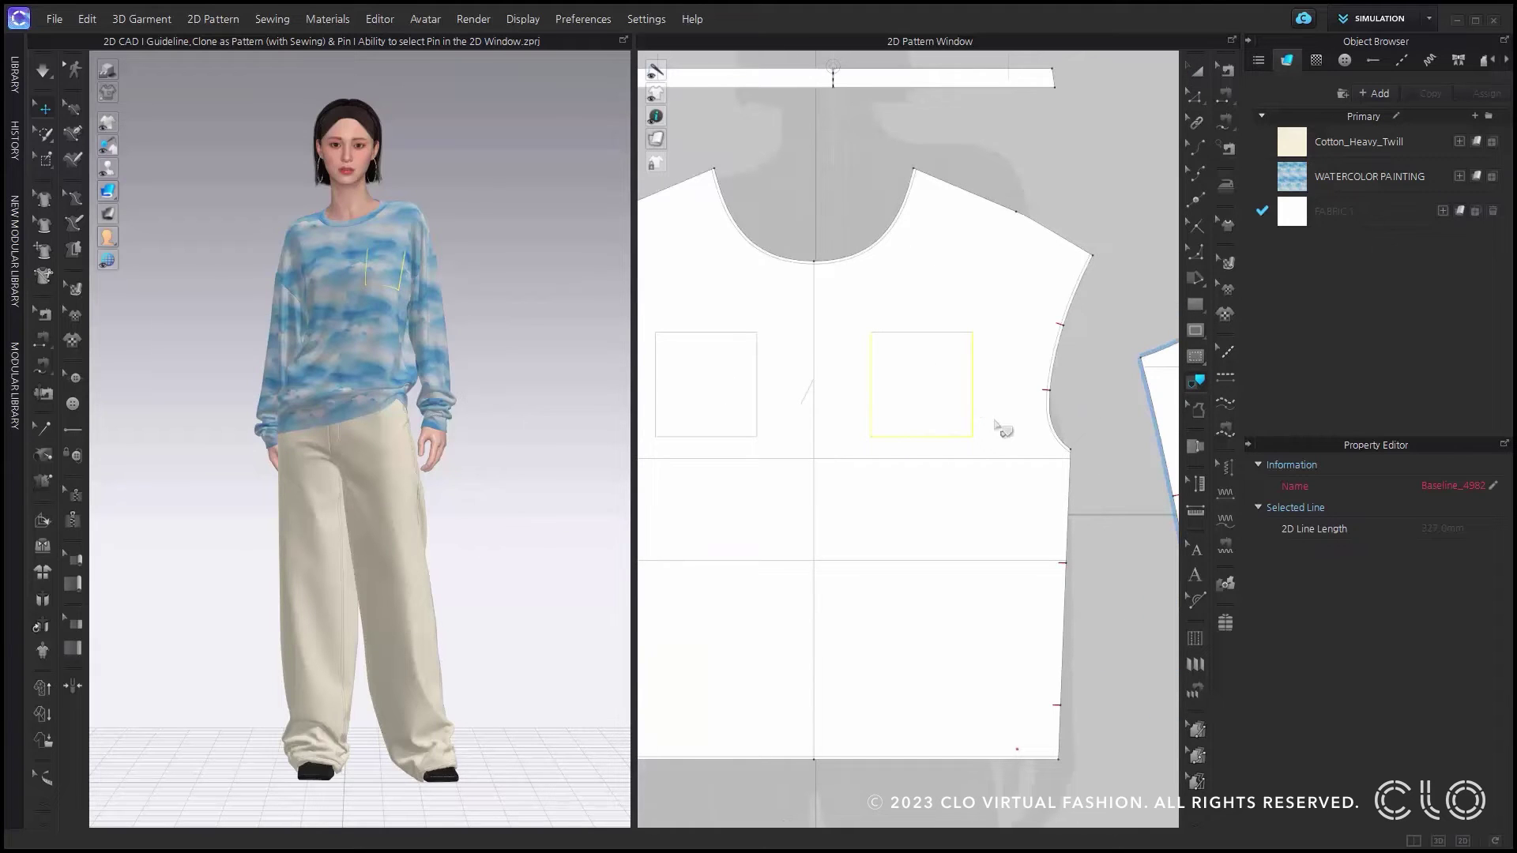
pyautogui.press('Return')
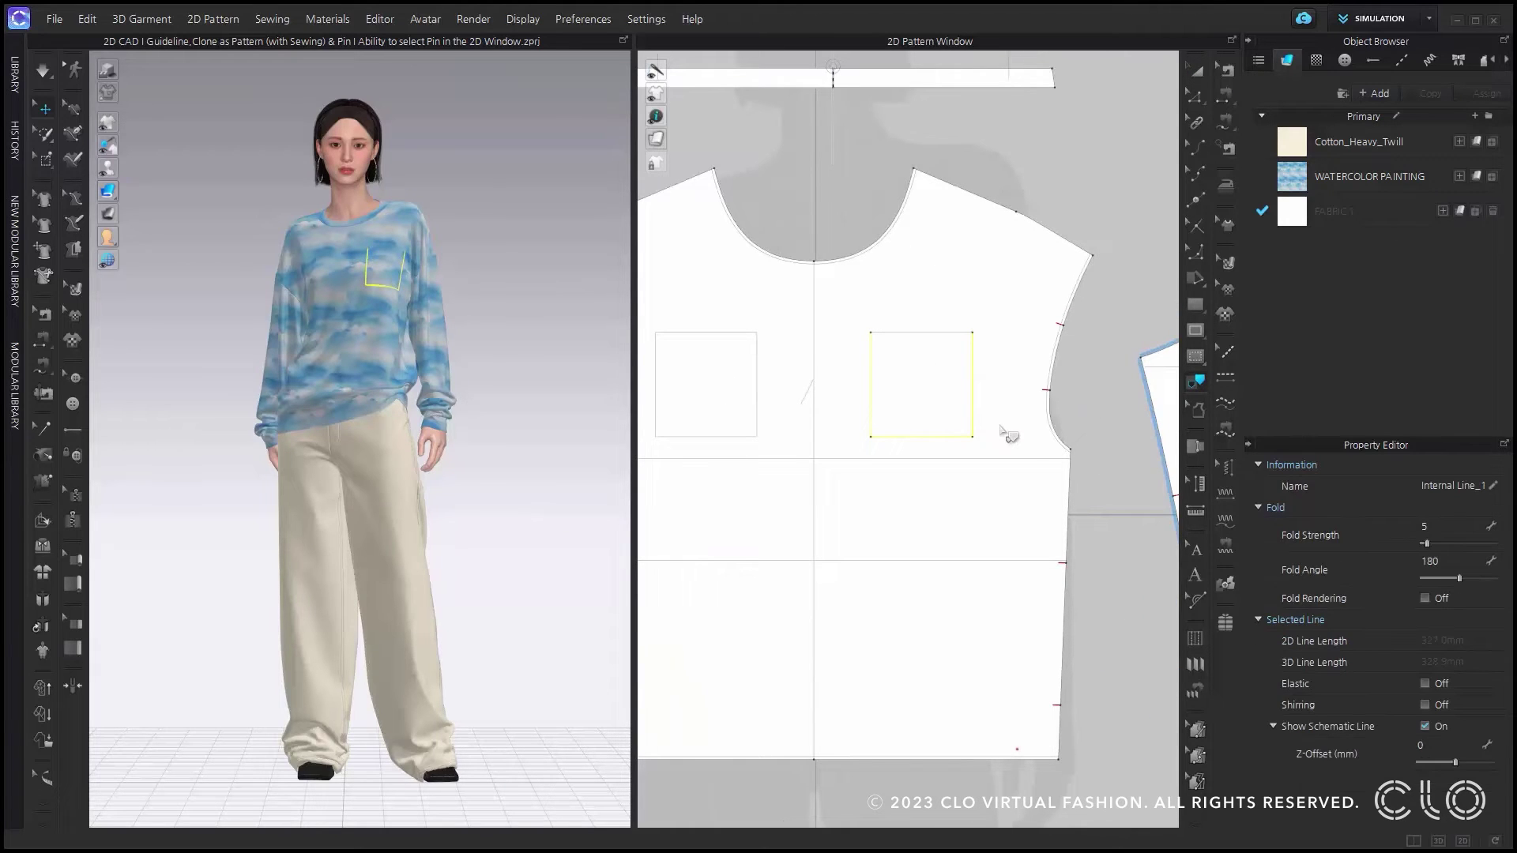
pyautogui.click(1012, 444)
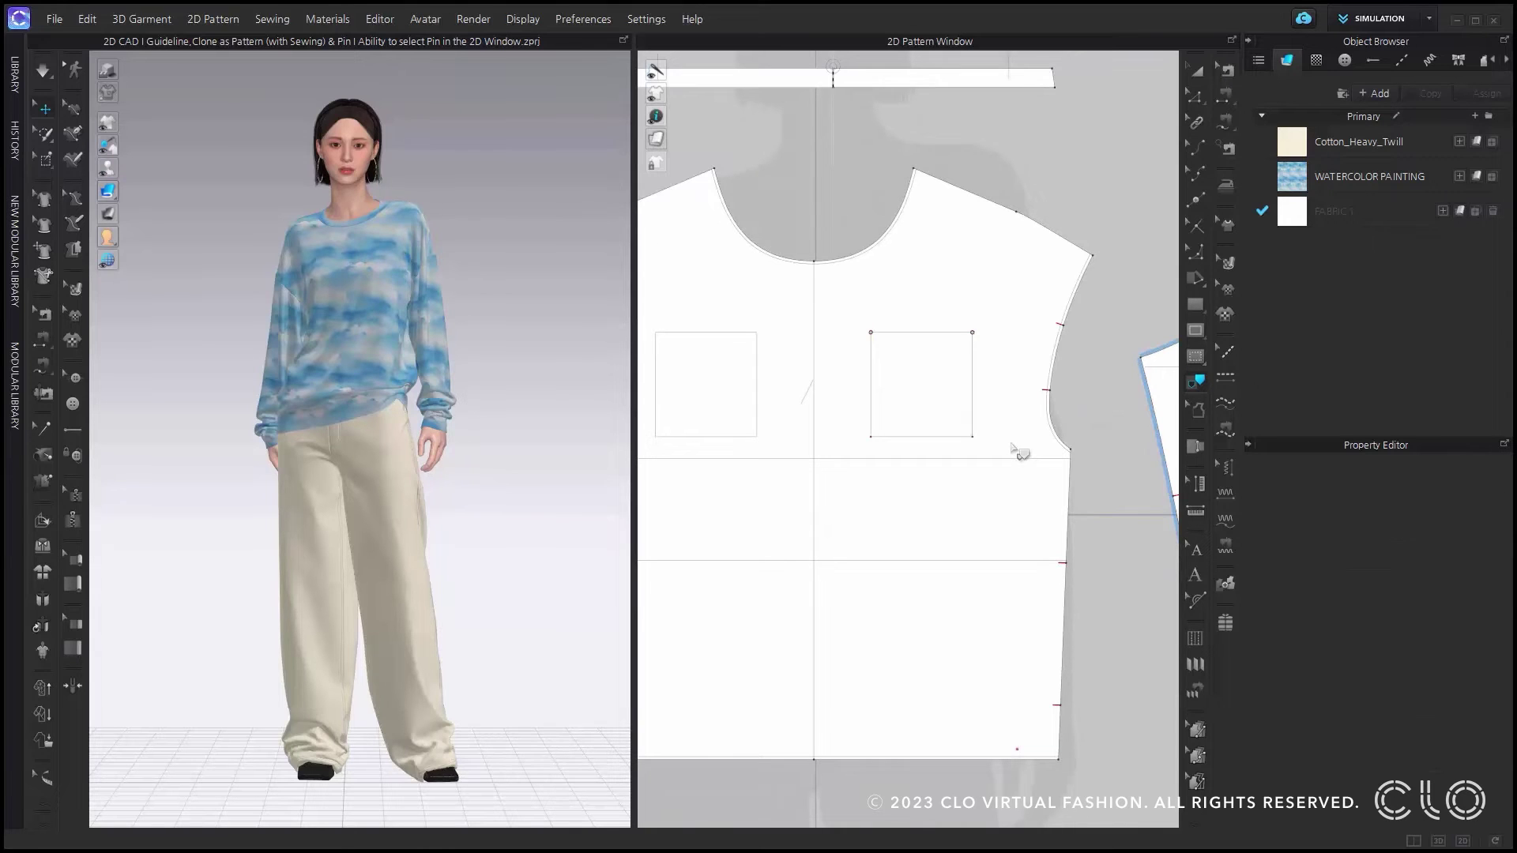
# Clone the left chest pocket's three internal lines as a pattern with sewing, place it about 254 mm away near the front neckline, and display its seams
pyautogui.click(1196, 100)
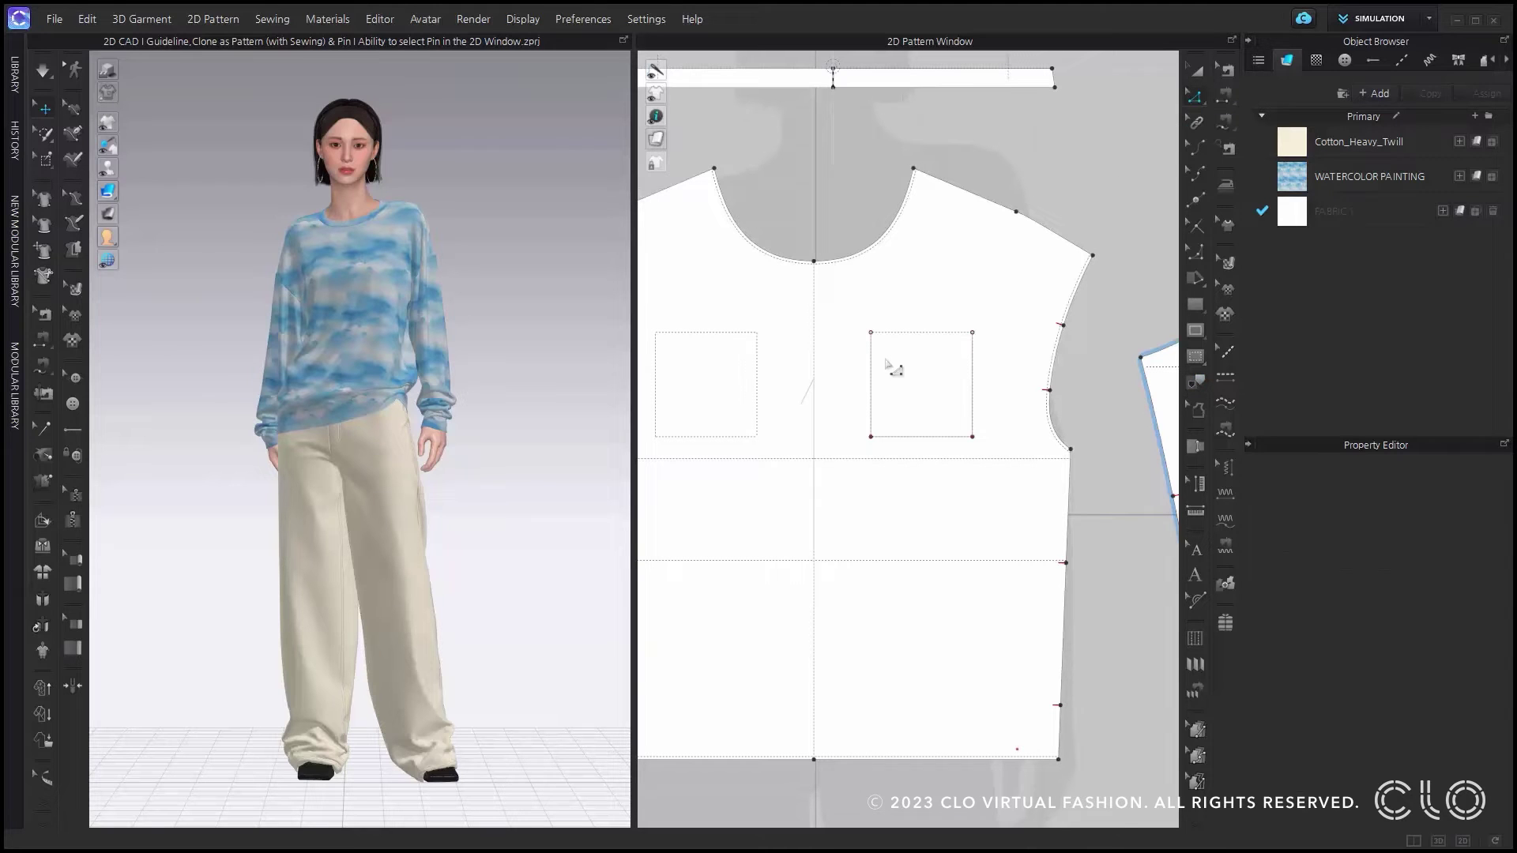
pyautogui.click(874, 383)
pyautogui.keyDown('shift'); pyautogui.click(919, 436); pyautogui.keyUp('shift')
pyautogui.keyDown('shift'); pyautogui.click(973, 400); pyautogui.keyUp('shift')
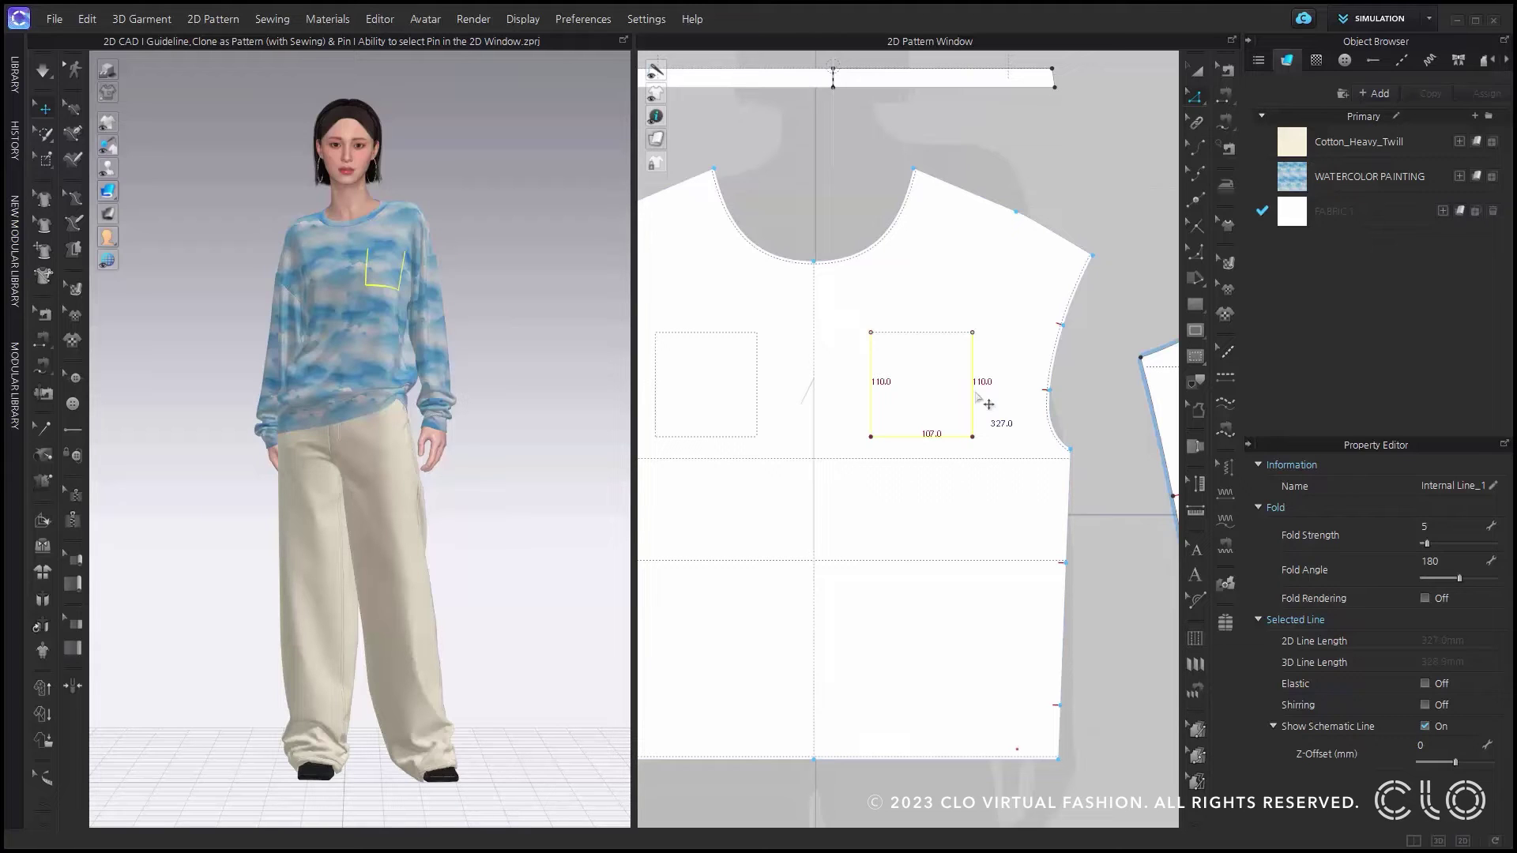
pyautogui.rightClick(977, 395)
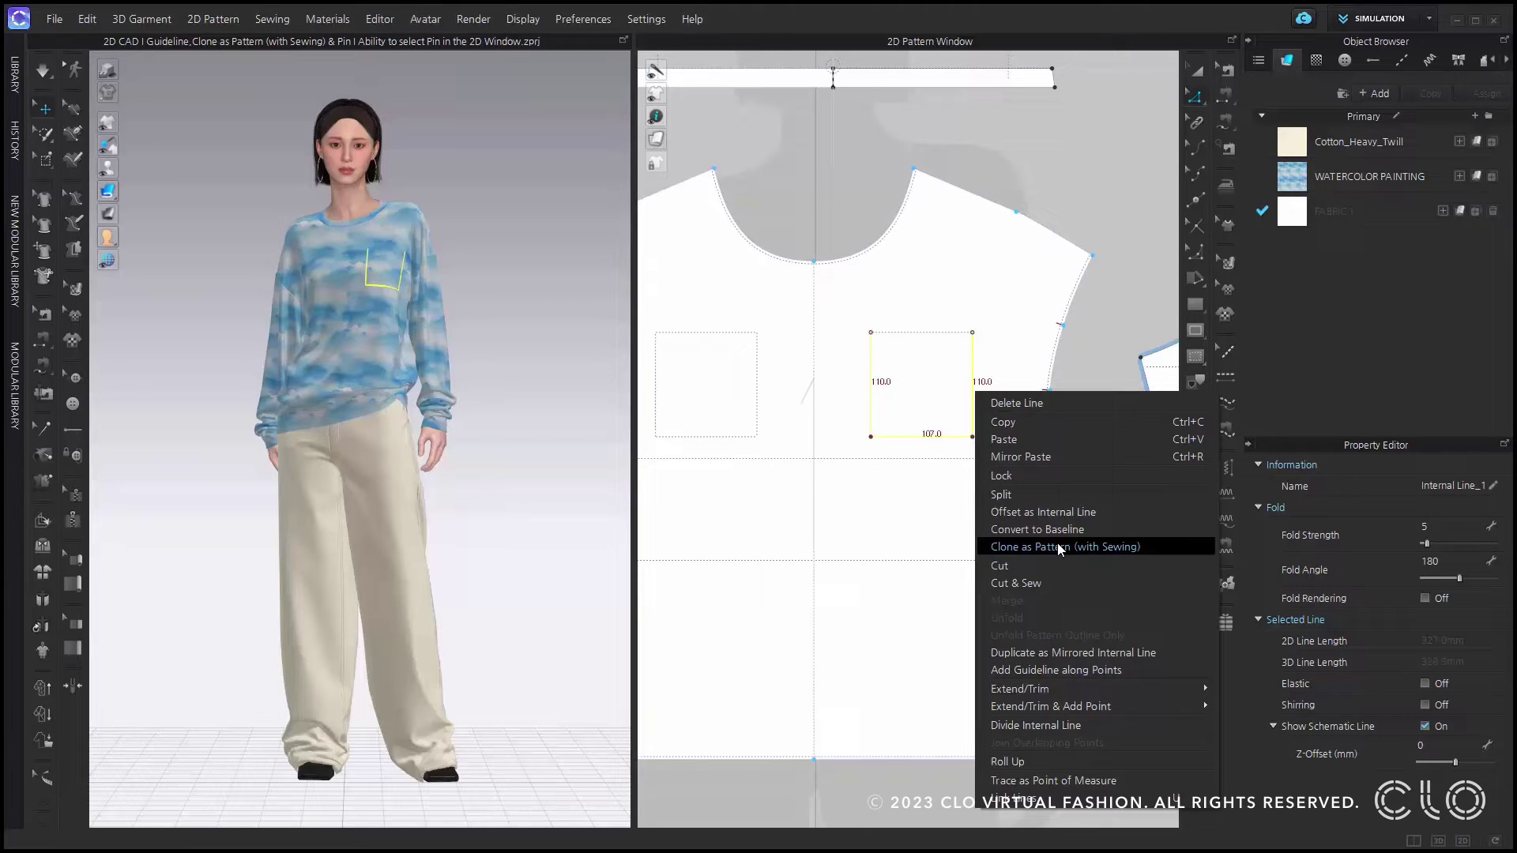
pyautogui.click(1158, 547)
pyautogui.scroll(-2, 916, 379)
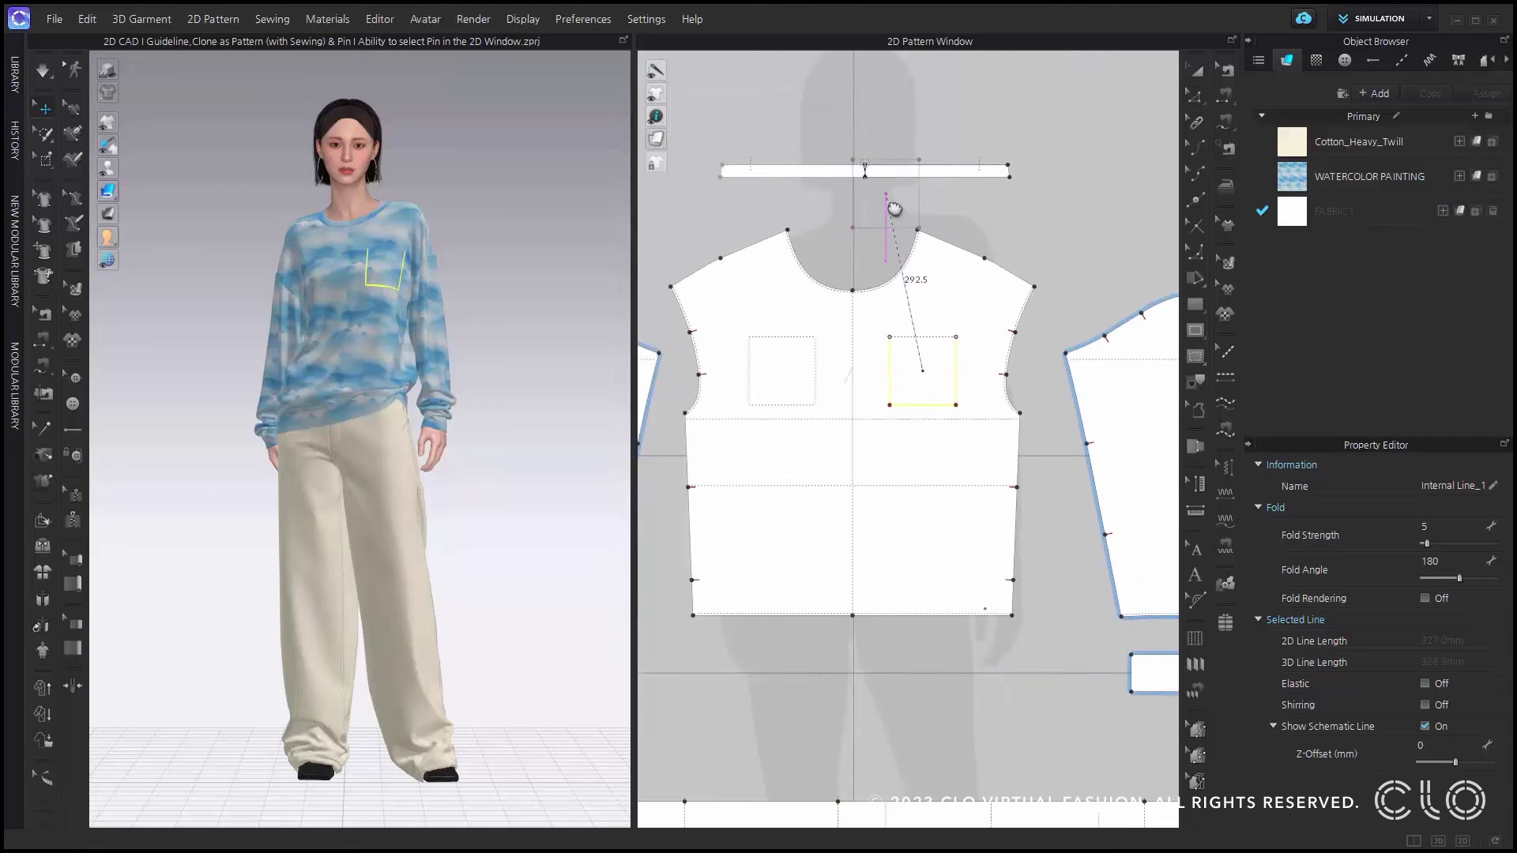
pyautogui.moveTo(894, 208); pyautogui.dragTo(904, 305, button='middle')
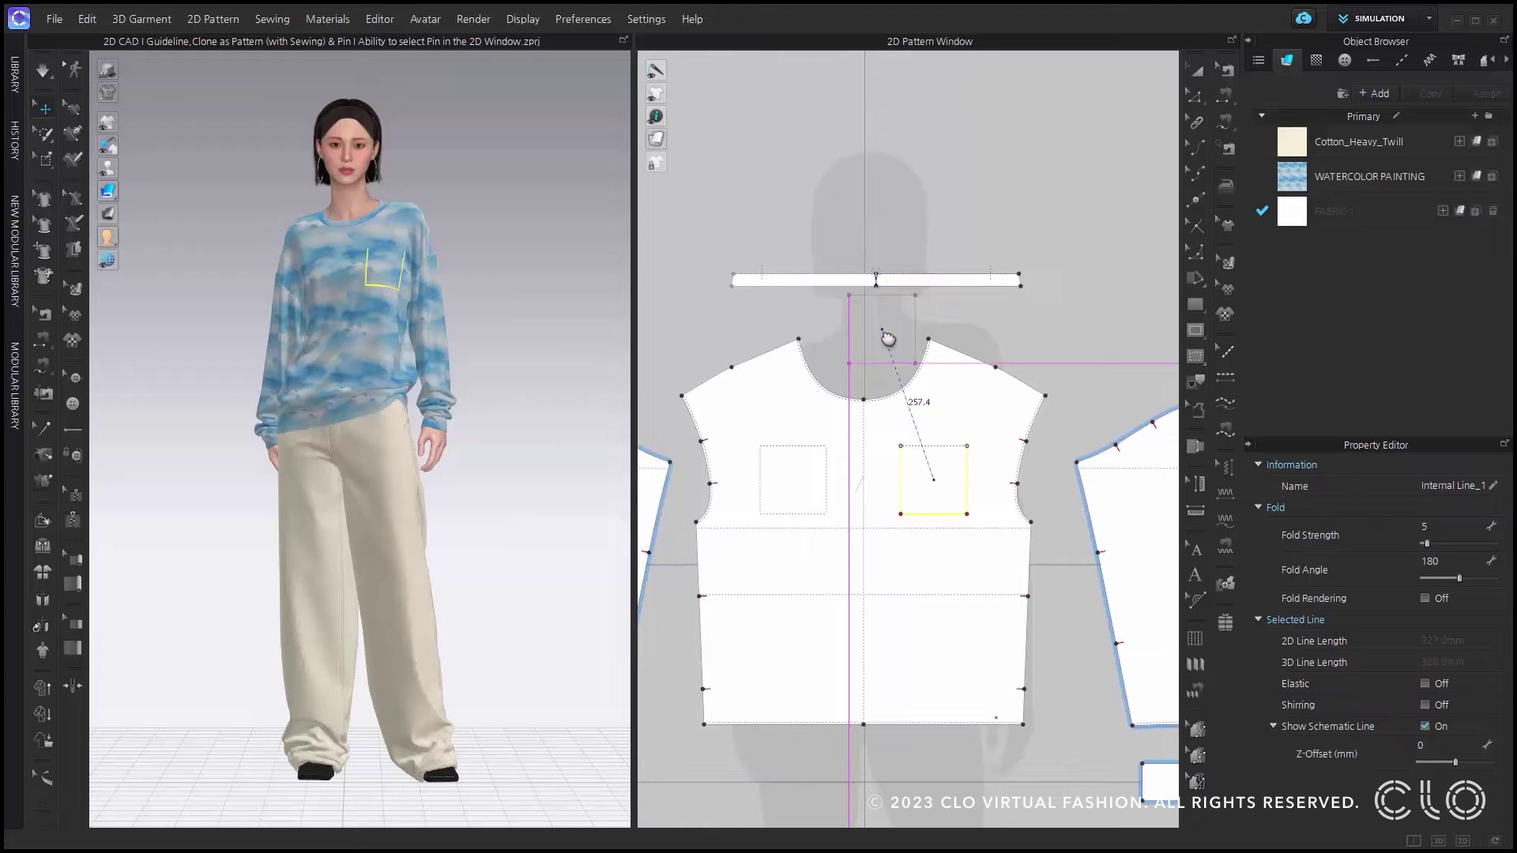
pyautogui.click(874, 346)
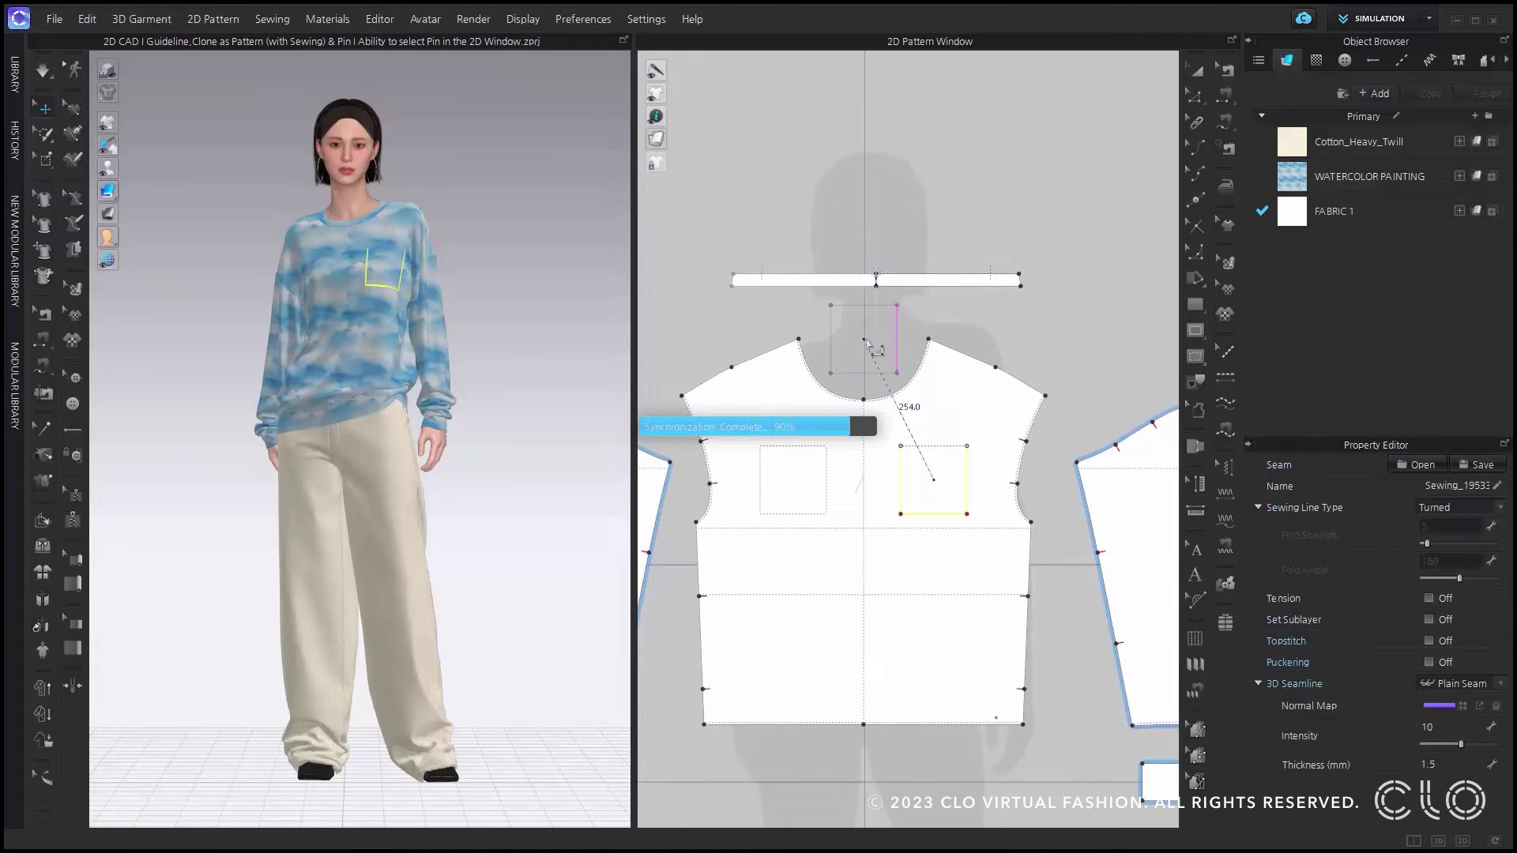
pyautogui.press('b')
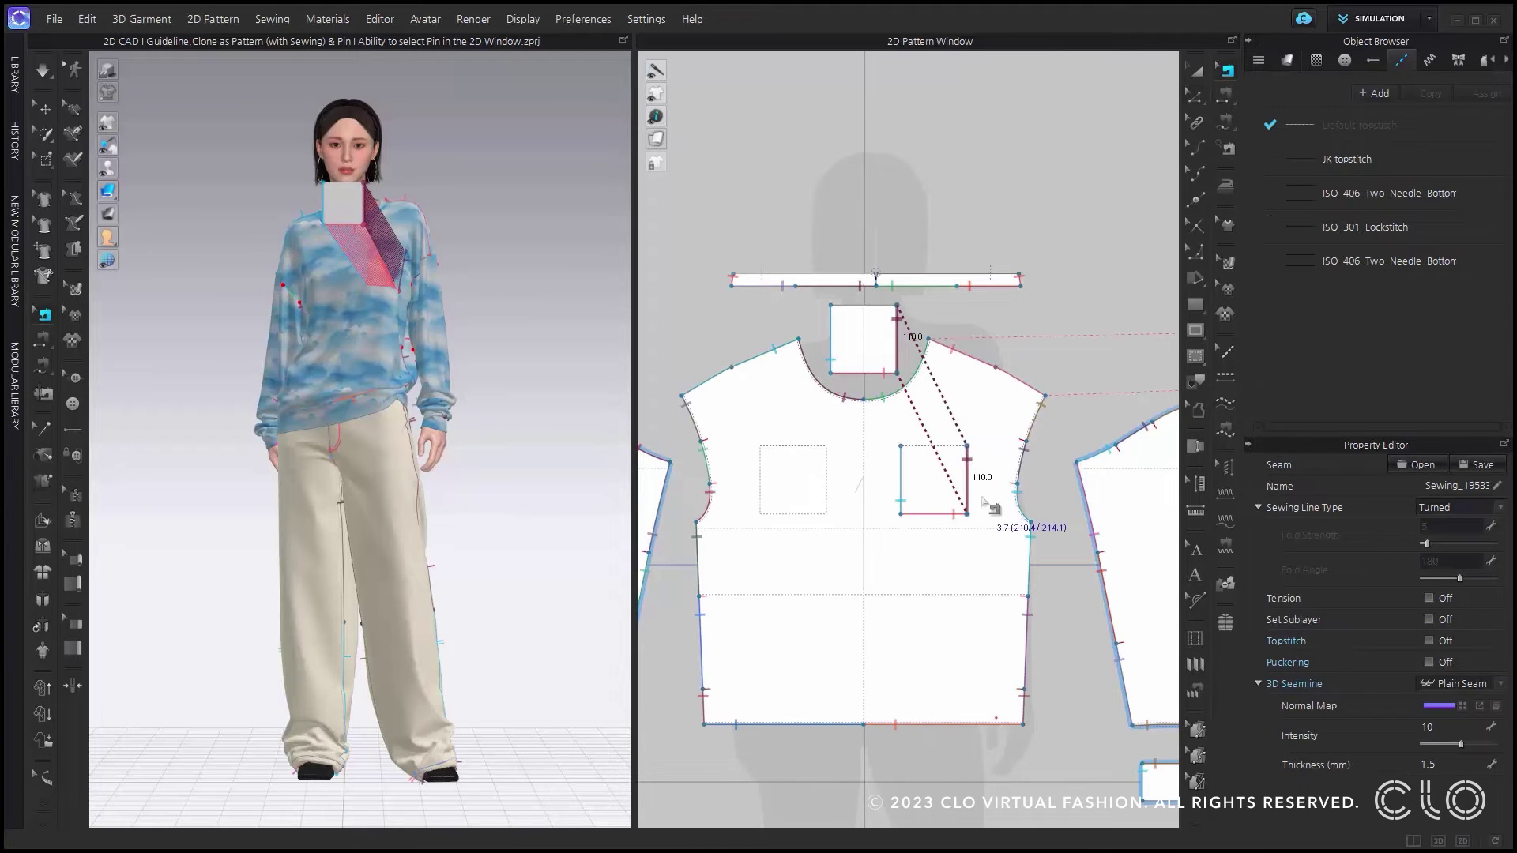
# Superimpose the cloned pocket piece over the front of the sweatshirt in 3D and deselect it
pyautogui.click(1194, 67)
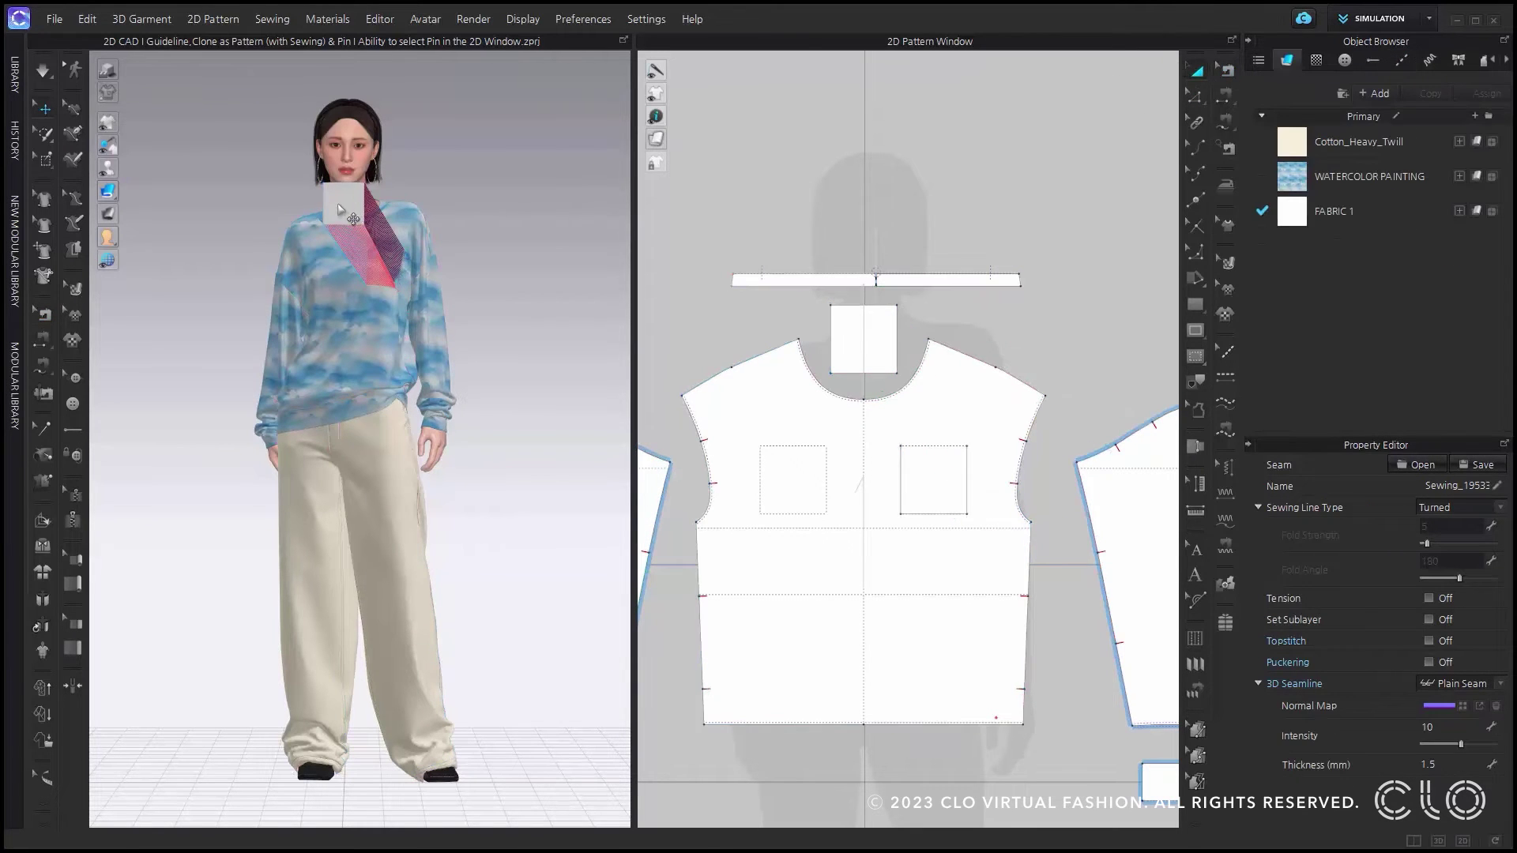
pyautogui.click(338, 207)
pyautogui.rightClick(338, 205)
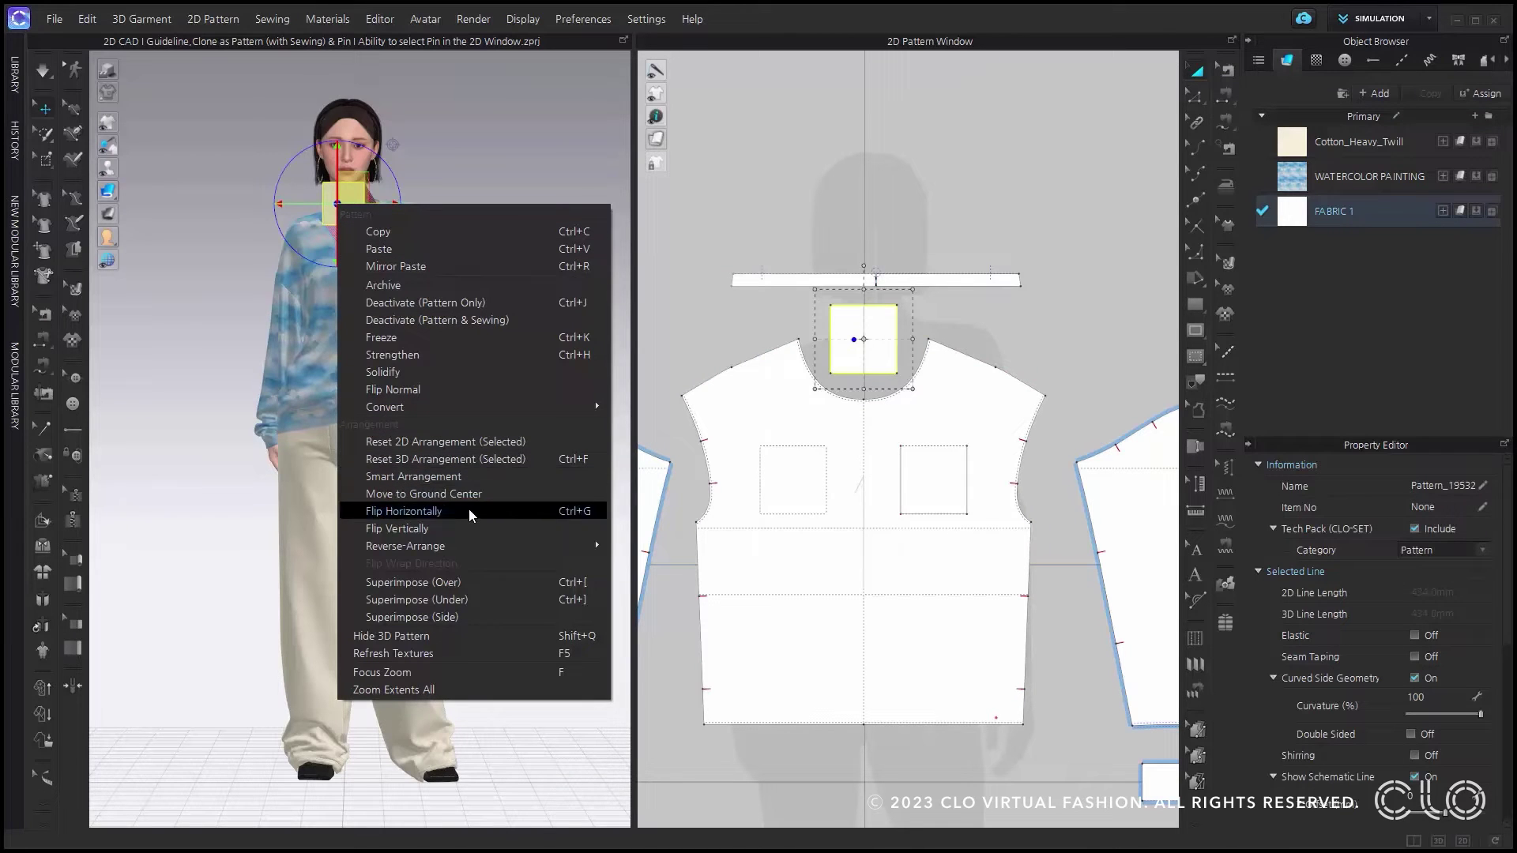
pyautogui.click(468, 580)
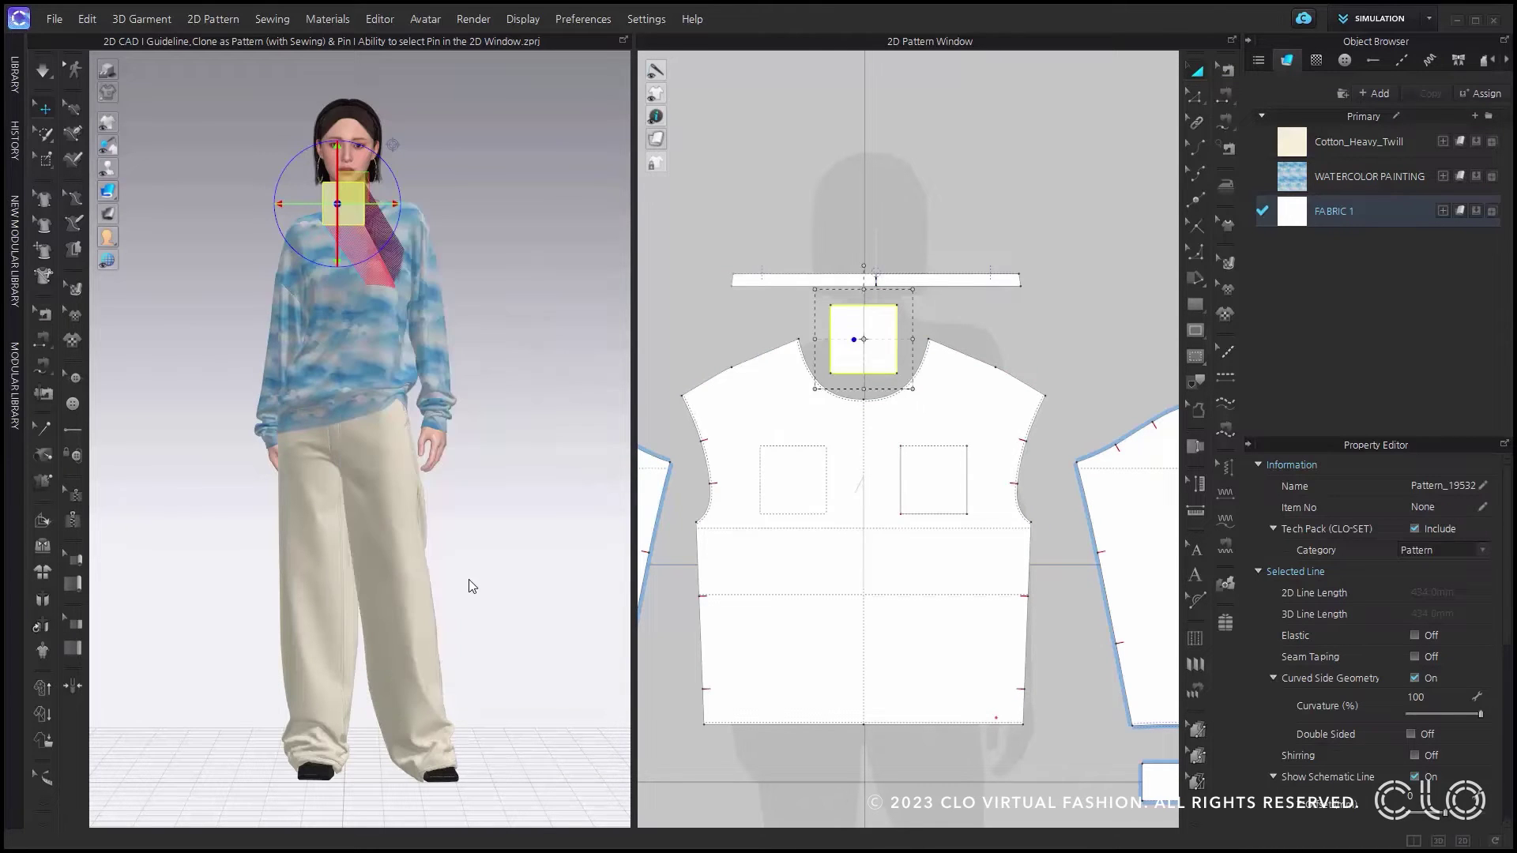
pyautogui.click(527, 555)
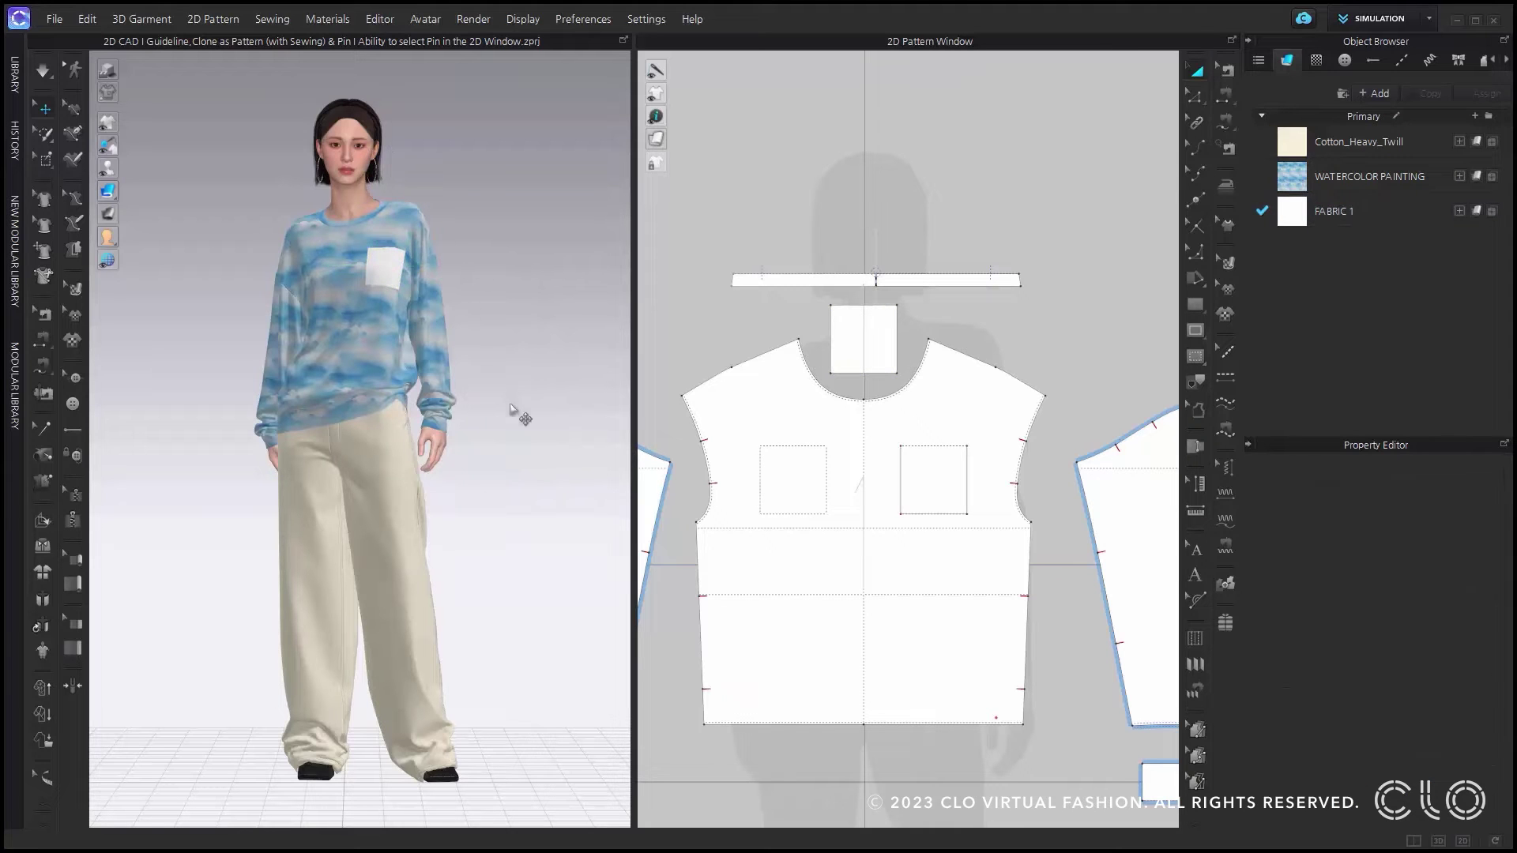
# Create a 70 x 15 mm internal rectangle centred just below the neckline of the back pattern
pyautogui.scroll(10, 1107, 311)
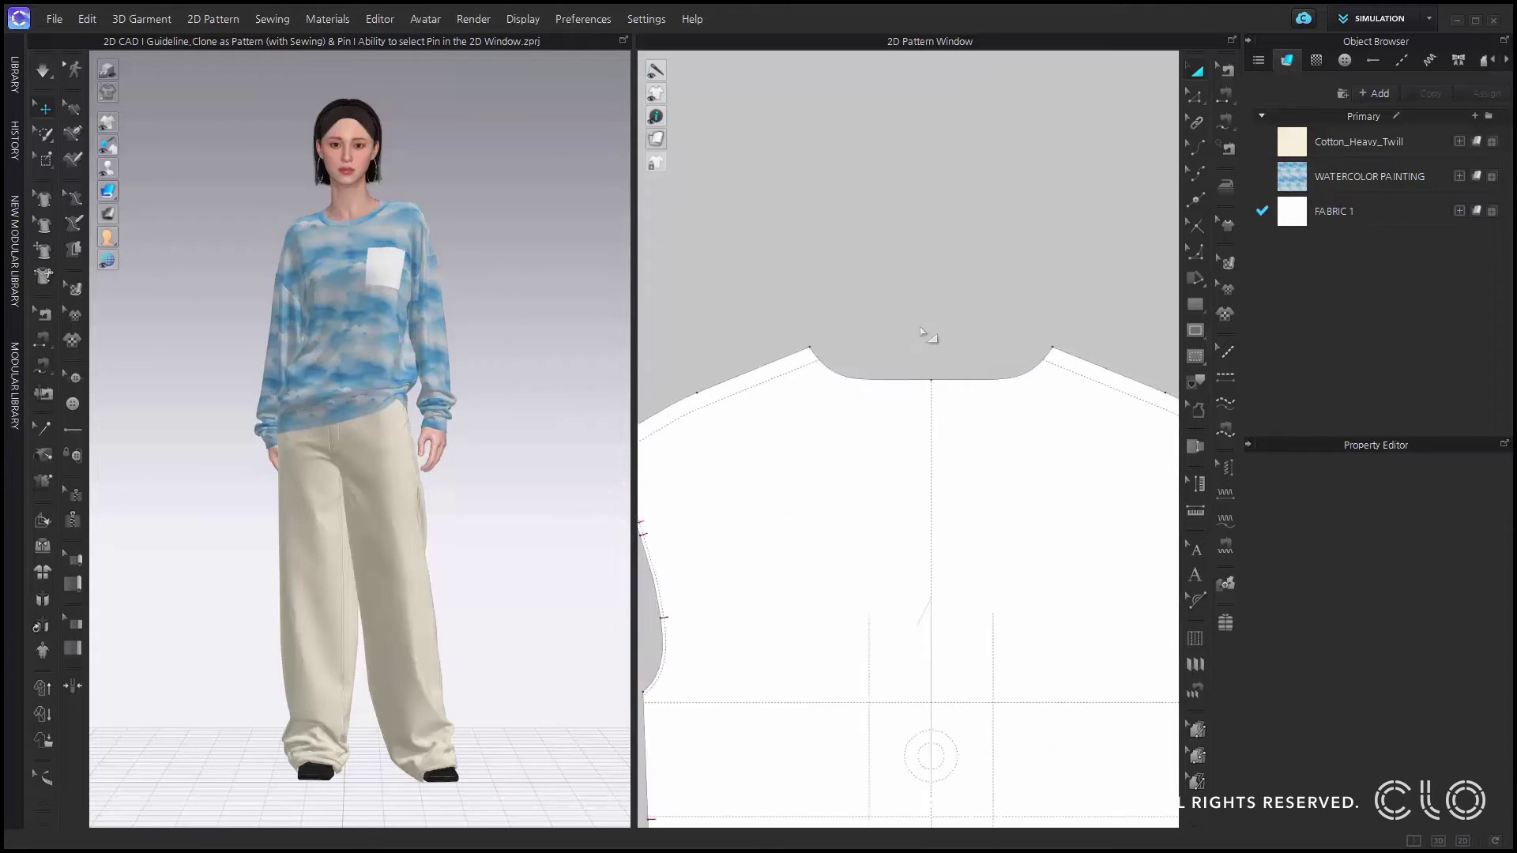
pyautogui.moveTo(959, 473); pyautogui.dragTo(951, 427, button='right')
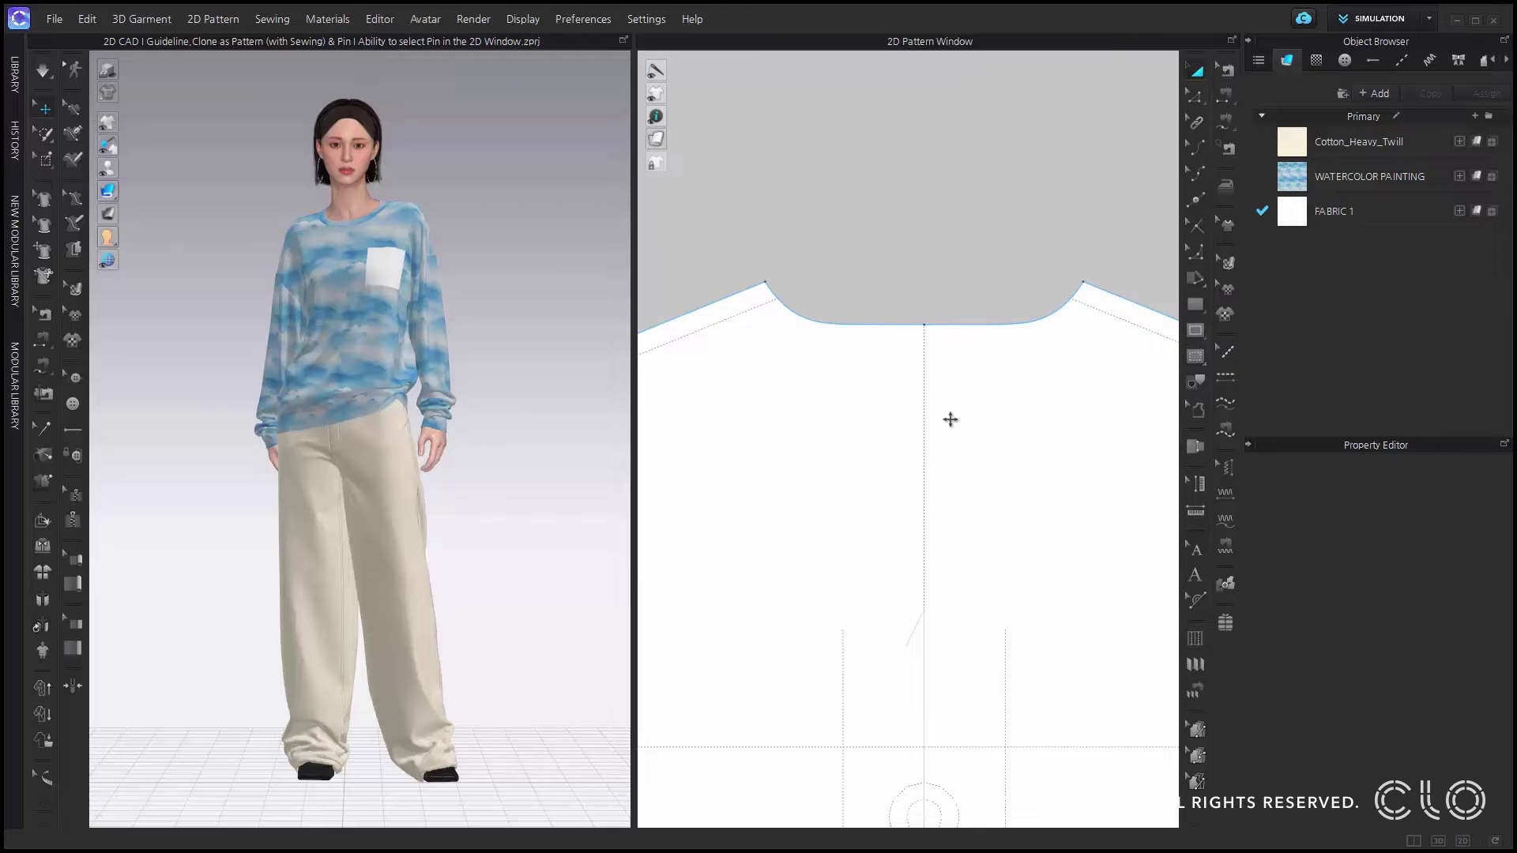
pyautogui.click(1196, 332)
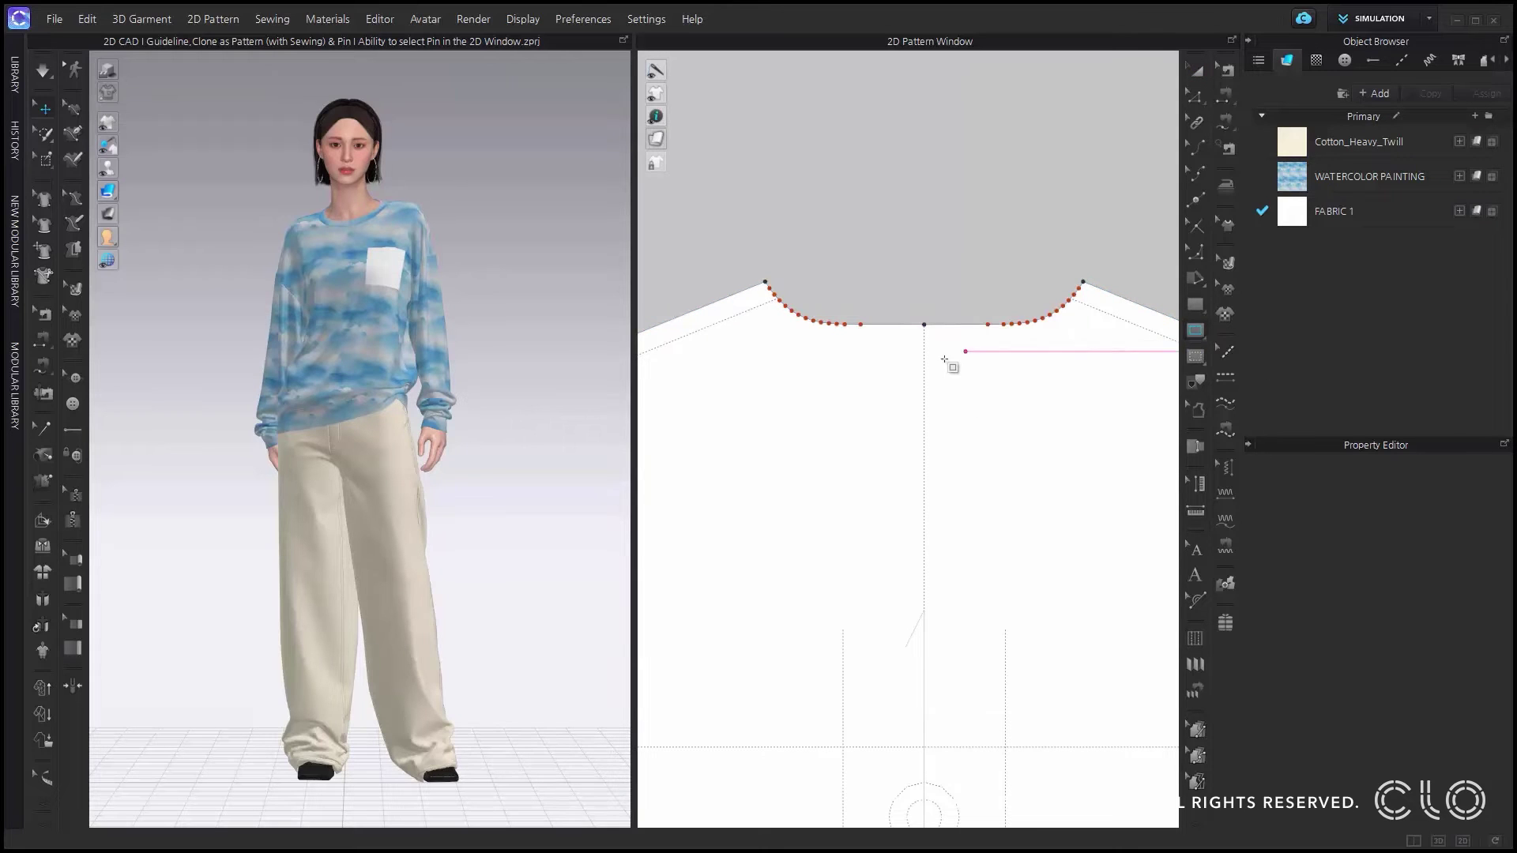
pyautogui.click(925, 361)
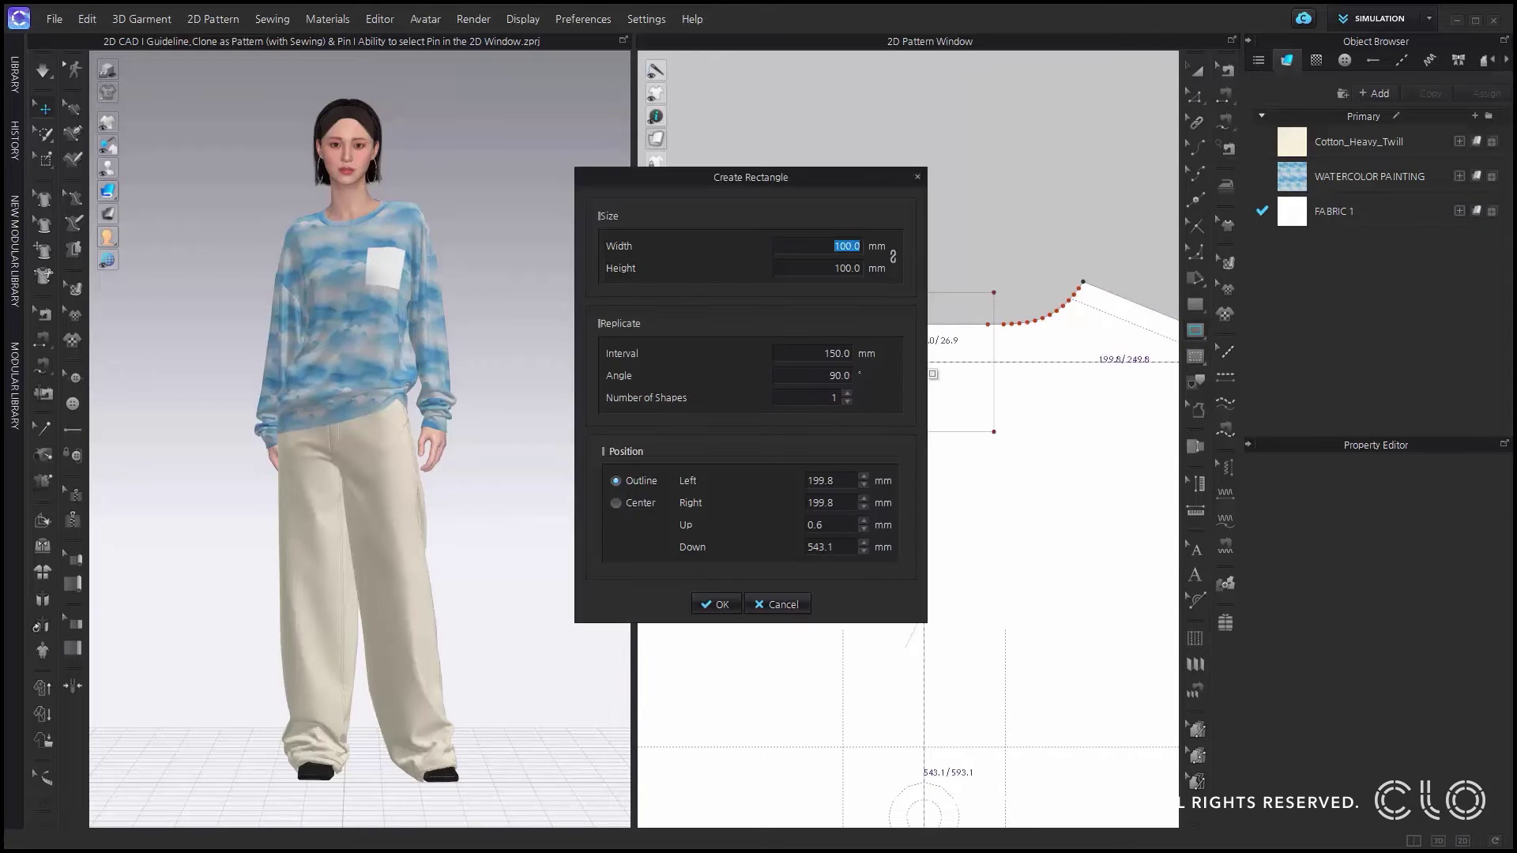
pyautogui.write('70')
pyautogui.press('Tab')
pyautogui.write('15')
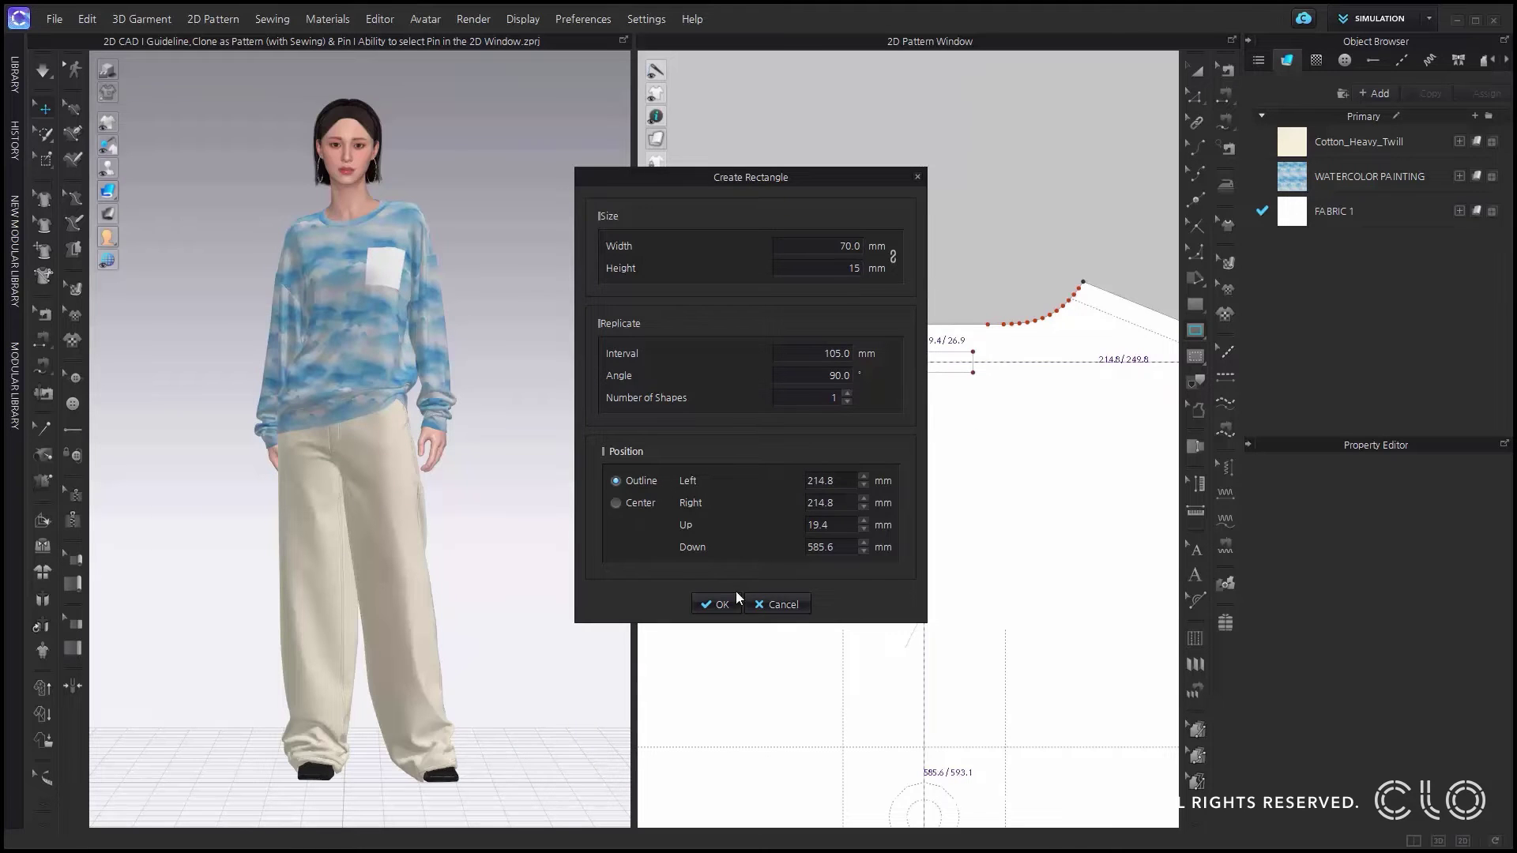
pyautogui.click(717, 605)
pyautogui.scroll(3, 948, 332)
pyautogui.click(875, 152)
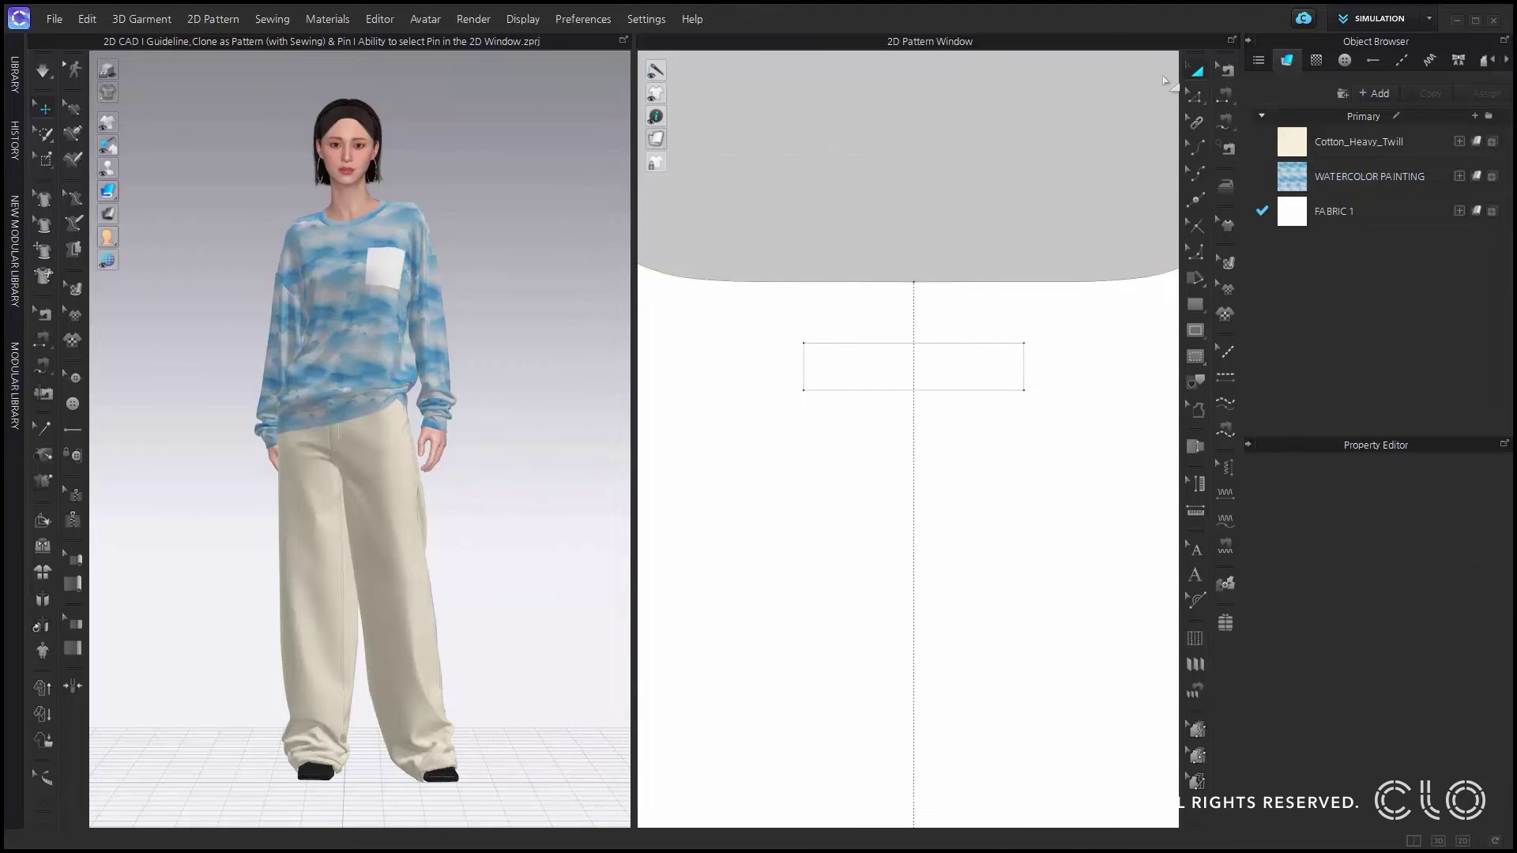
# Clone the back neck rectangle as a pattern with sewing, place it about 42 mm above the original, and display its seams
pyautogui.click(1024, 372)
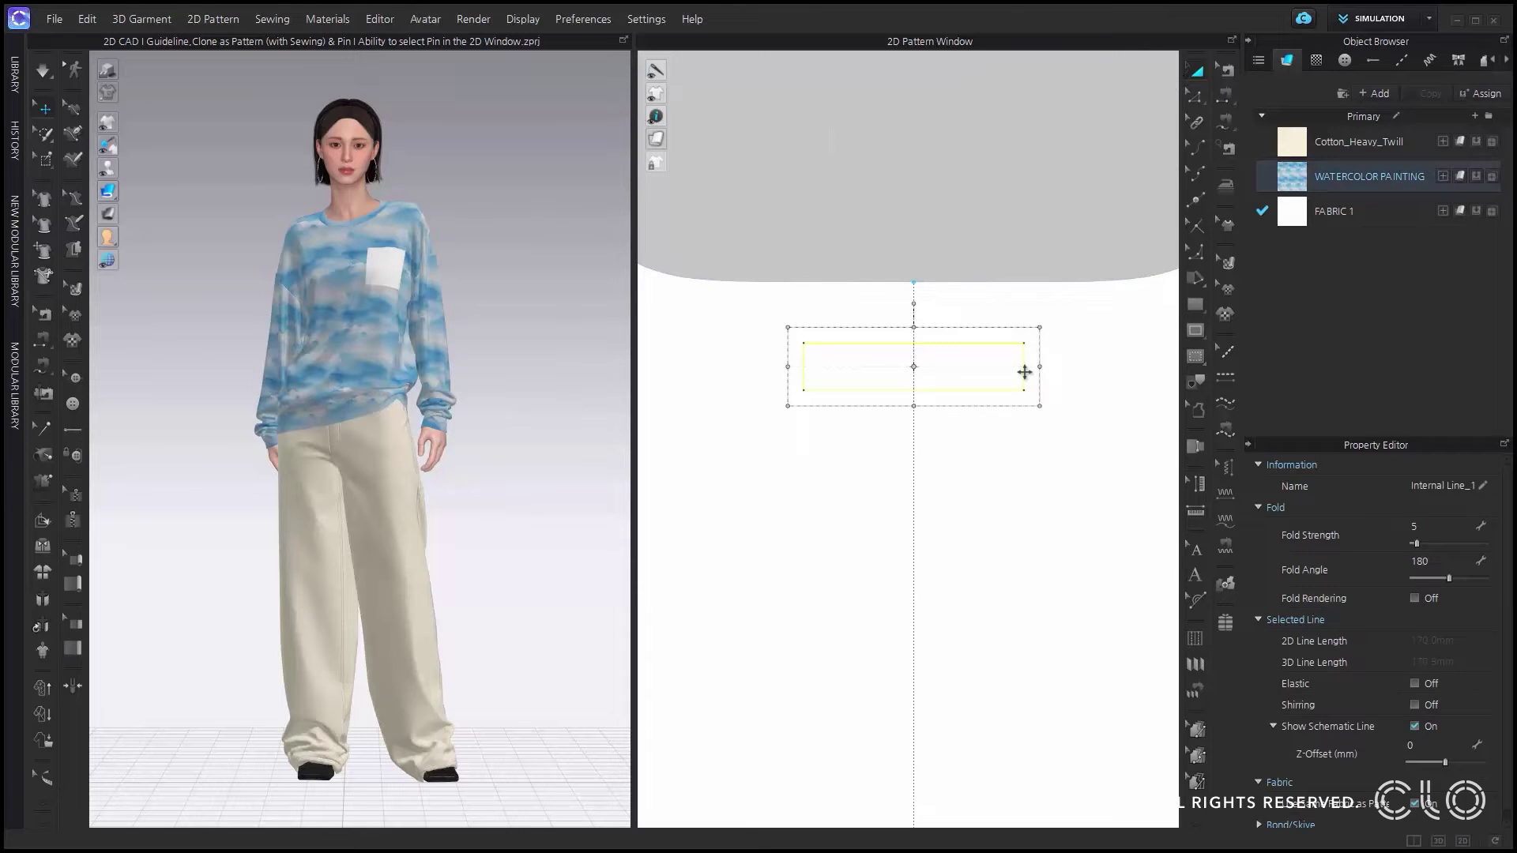
pyautogui.rightClick(1024, 372)
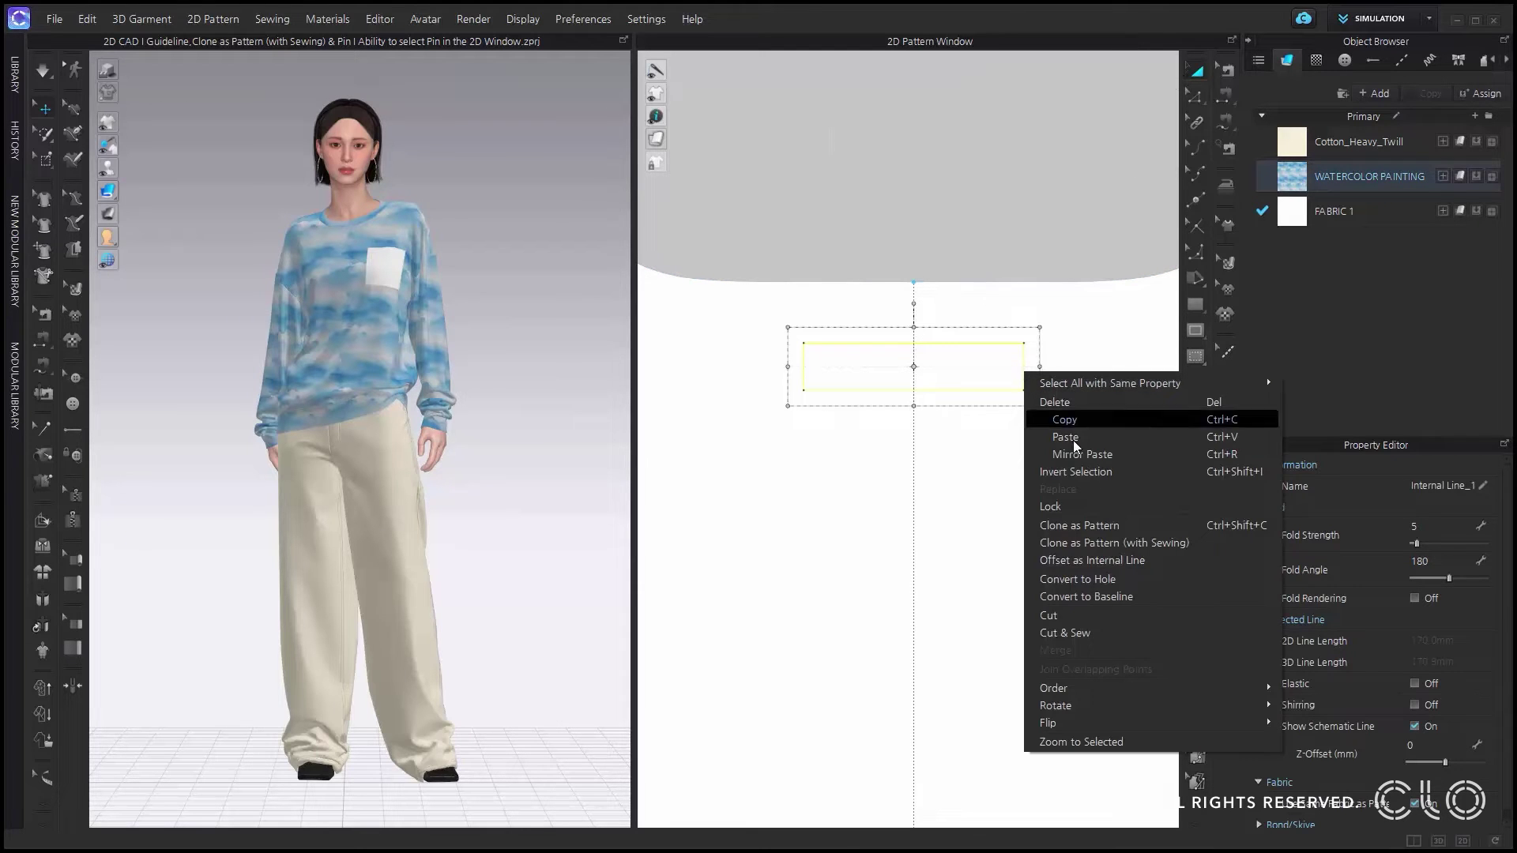
pyautogui.click(1101, 541)
pyautogui.click(913, 246)
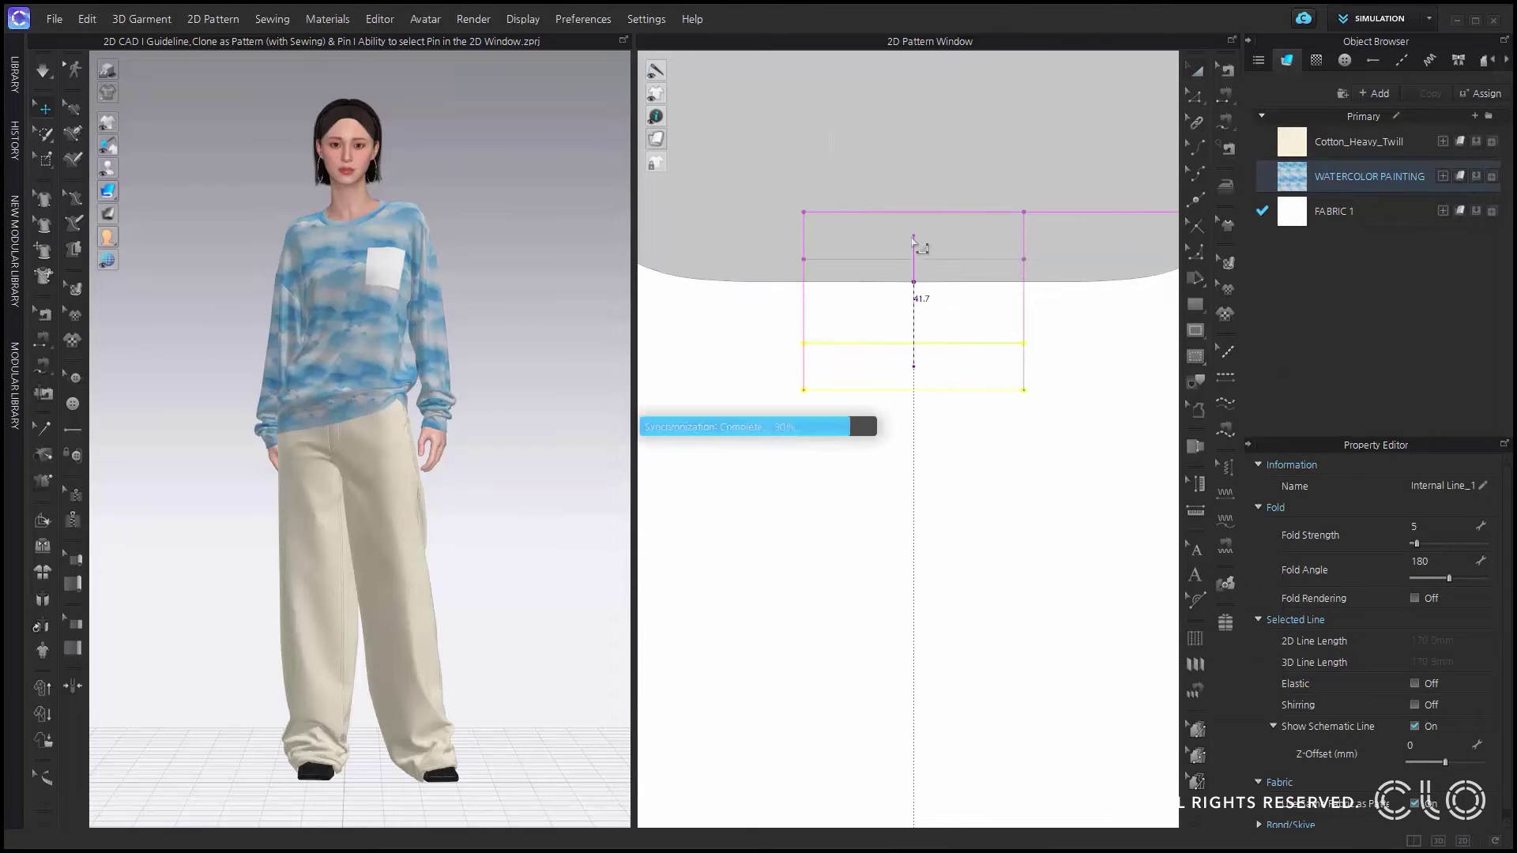
pyautogui.press('b')
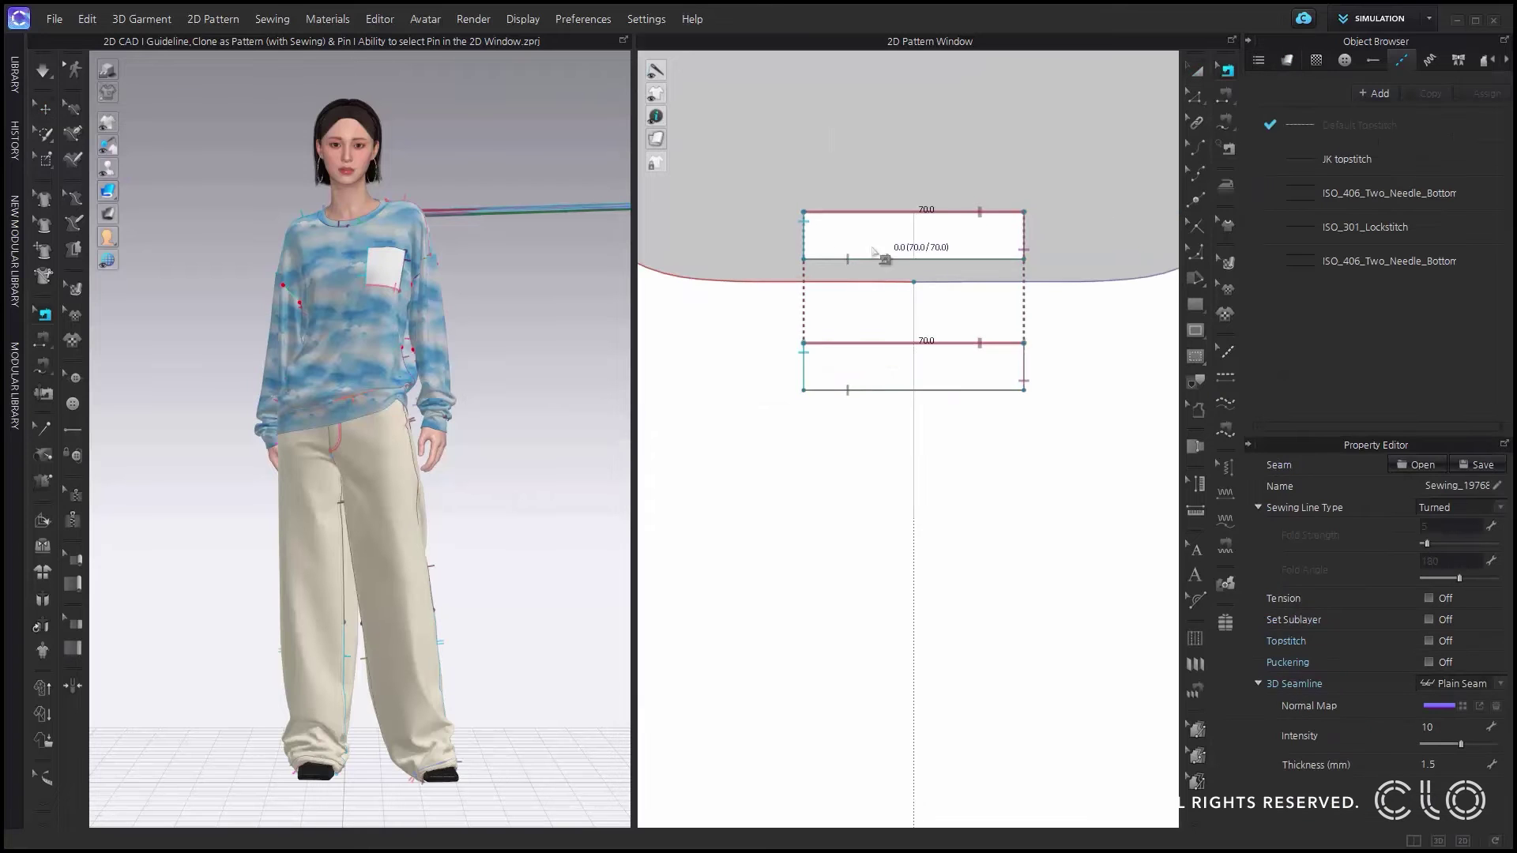
# Superimpose the cloned neck label piece over the garment in 3D
pyautogui.press('a')
pyautogui.scroll(-2, 617, 254)
pyautogui.moveTo(616, 255); pyautogui.dragTo(522, 271, button='middle')
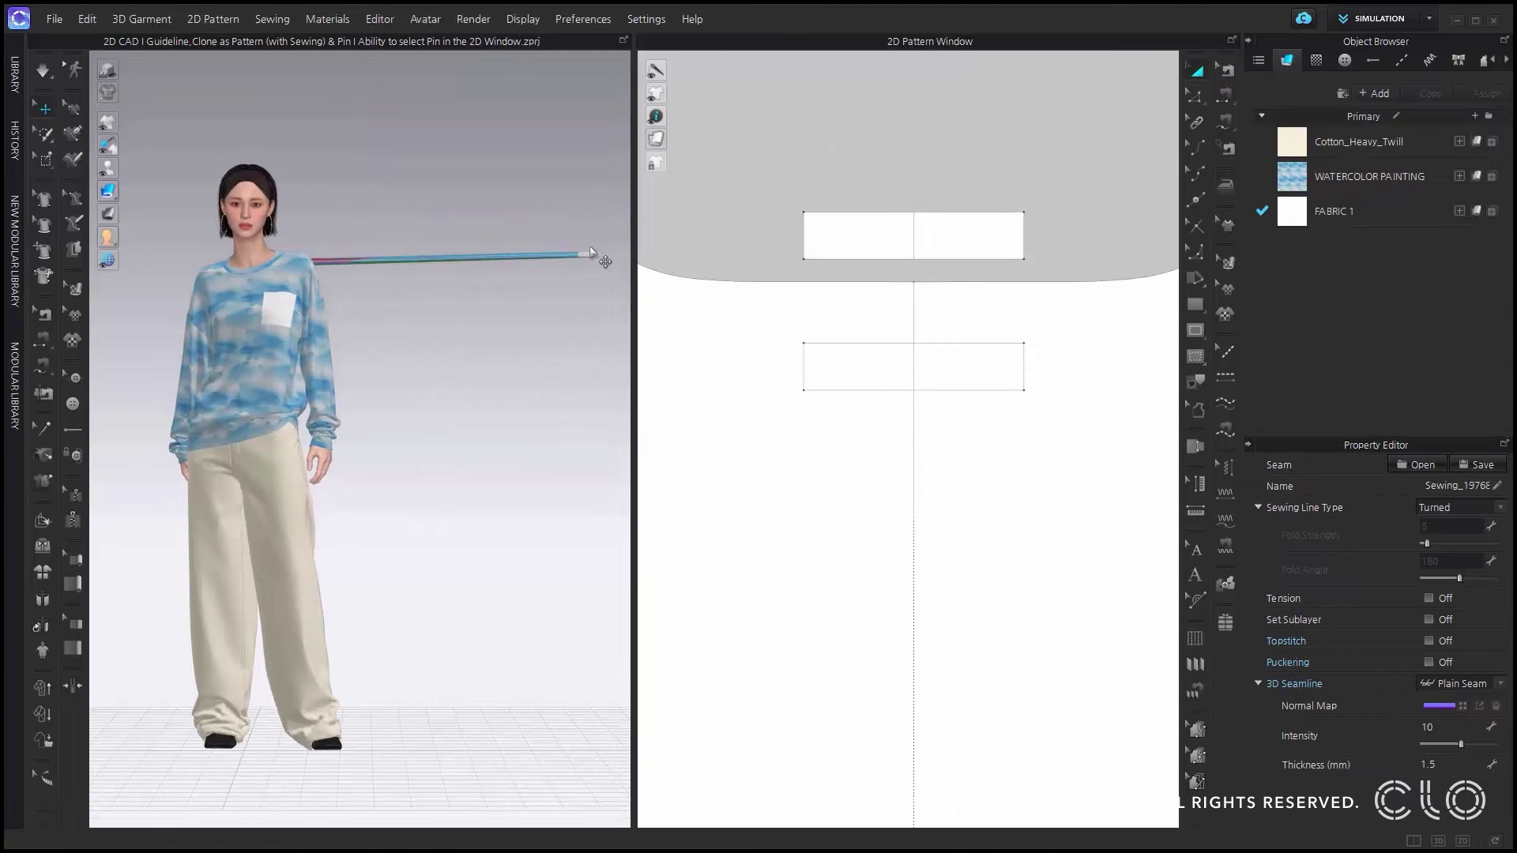
pyautogui.click(585, 255)
pyautogui.rightClick(586, 256)
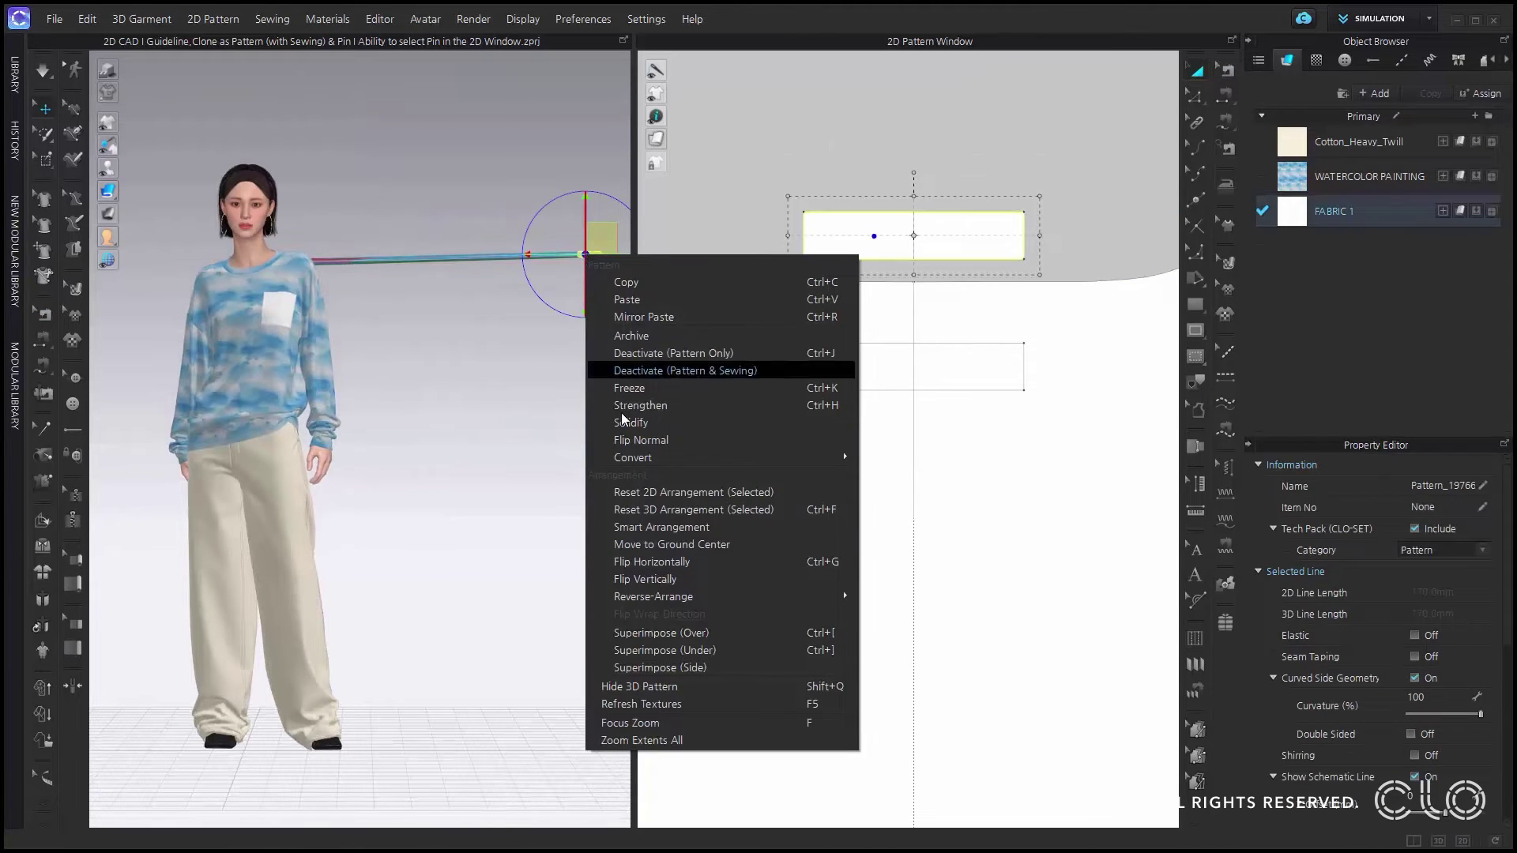
pyautogui.click(676, 636)
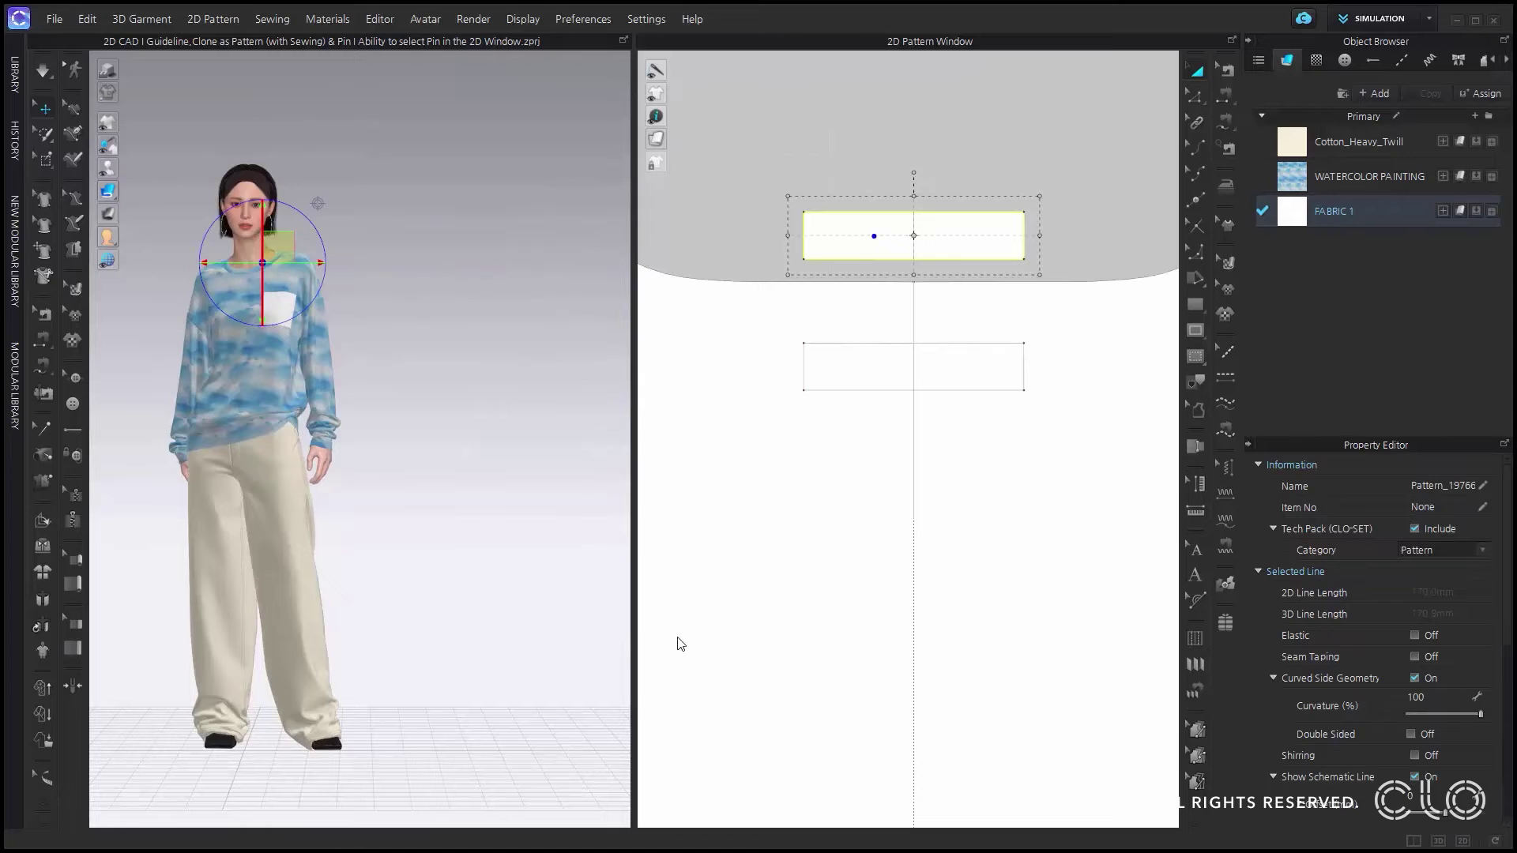
# Examine the neck label's placement on the back of the sweatshirt in 3D
pyautogui.scroll(5, 537, 557)
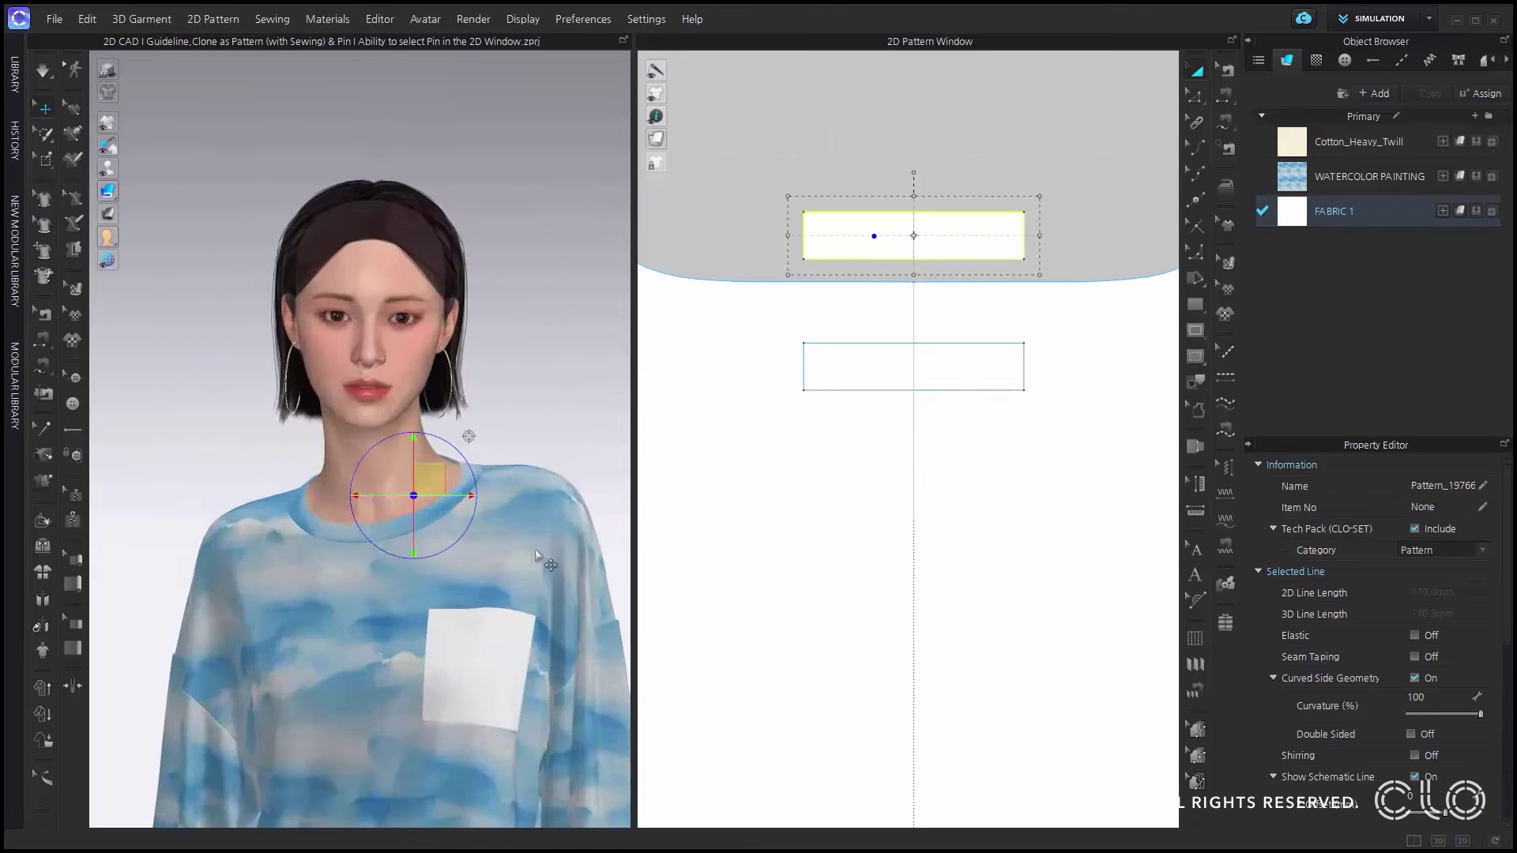
pyautogui.moveTo(537, 557); pyautogui.dragTo(442, 561, button='right')
pyautogui.scroll(-3, 518, 526)
pyautogui.moveTo(548, 434); pyautogui.dragTo(190, 422, button='middle')
pyautogui.click(535, 396)
pyautogui.scroll(3, 522, 379)
pyautogui.moveTo(490, 285); pyautogui.dragTo(329, 298, button='right')
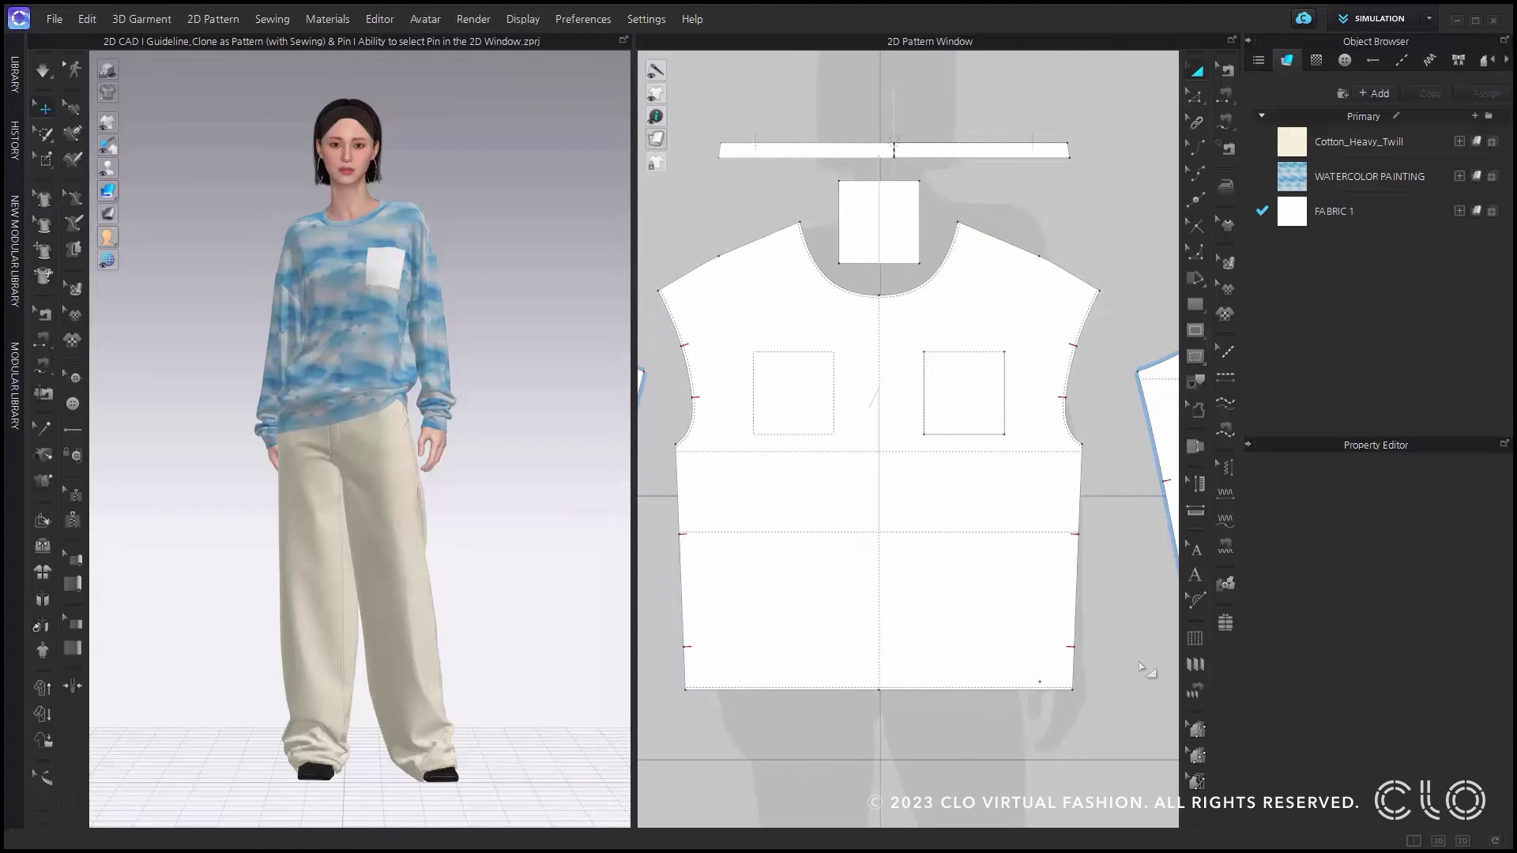
# Select the pin near the front pattern's lower corner in the 2D window, then view its delete and attach options without applying any
pyautogui.scroll(4, 1120, 667)
pyautogui.moveTo(1049, 728); pyautogui.dragTo(1076, 543, button='middle')
pyautogui.scroll(5, 1019, 530)
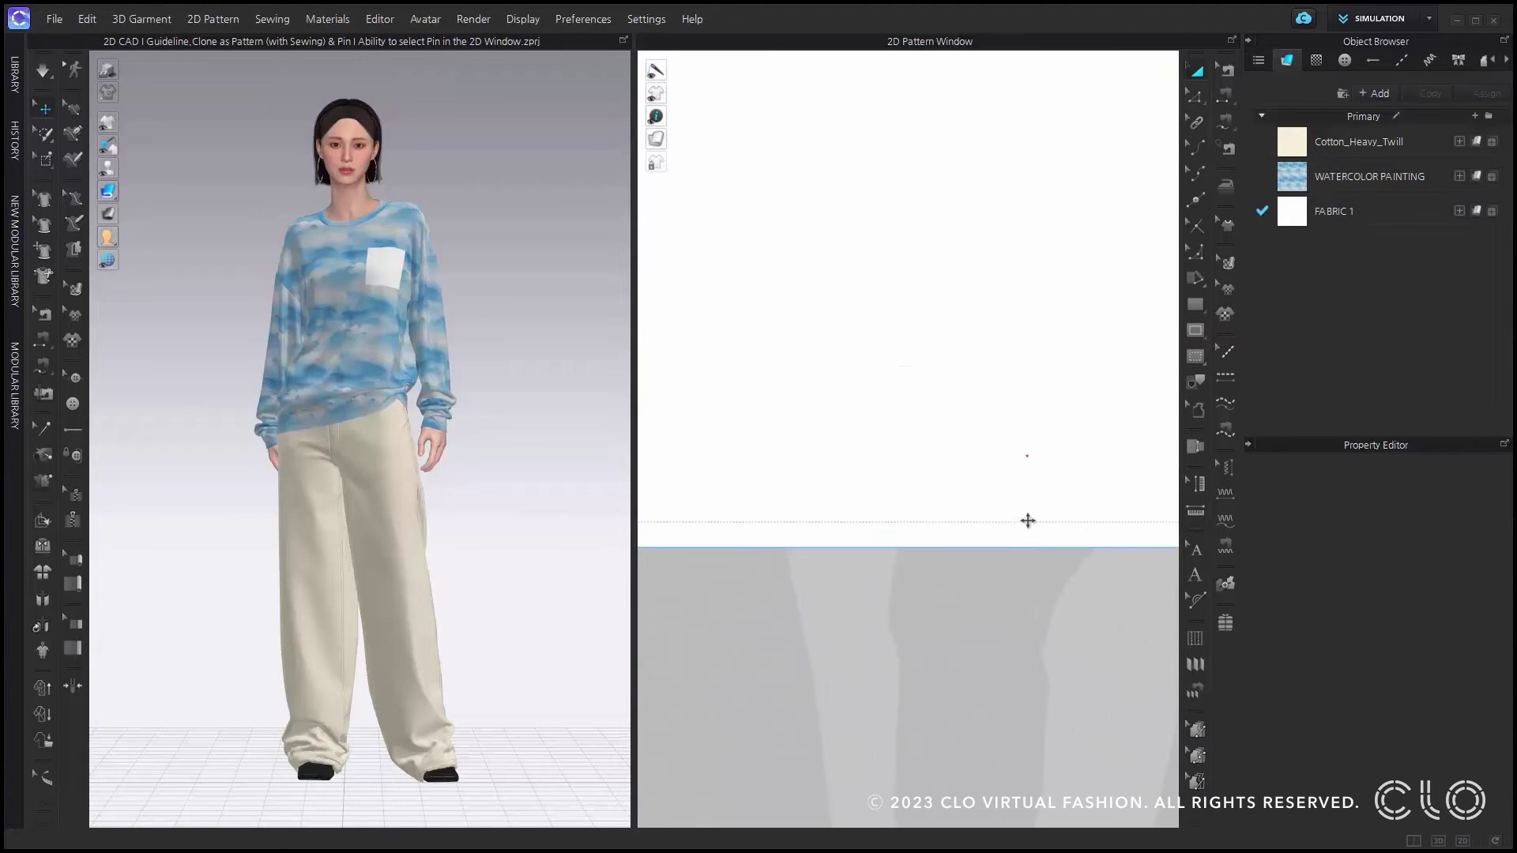
pyautogui.scroll(5, 431, 353)
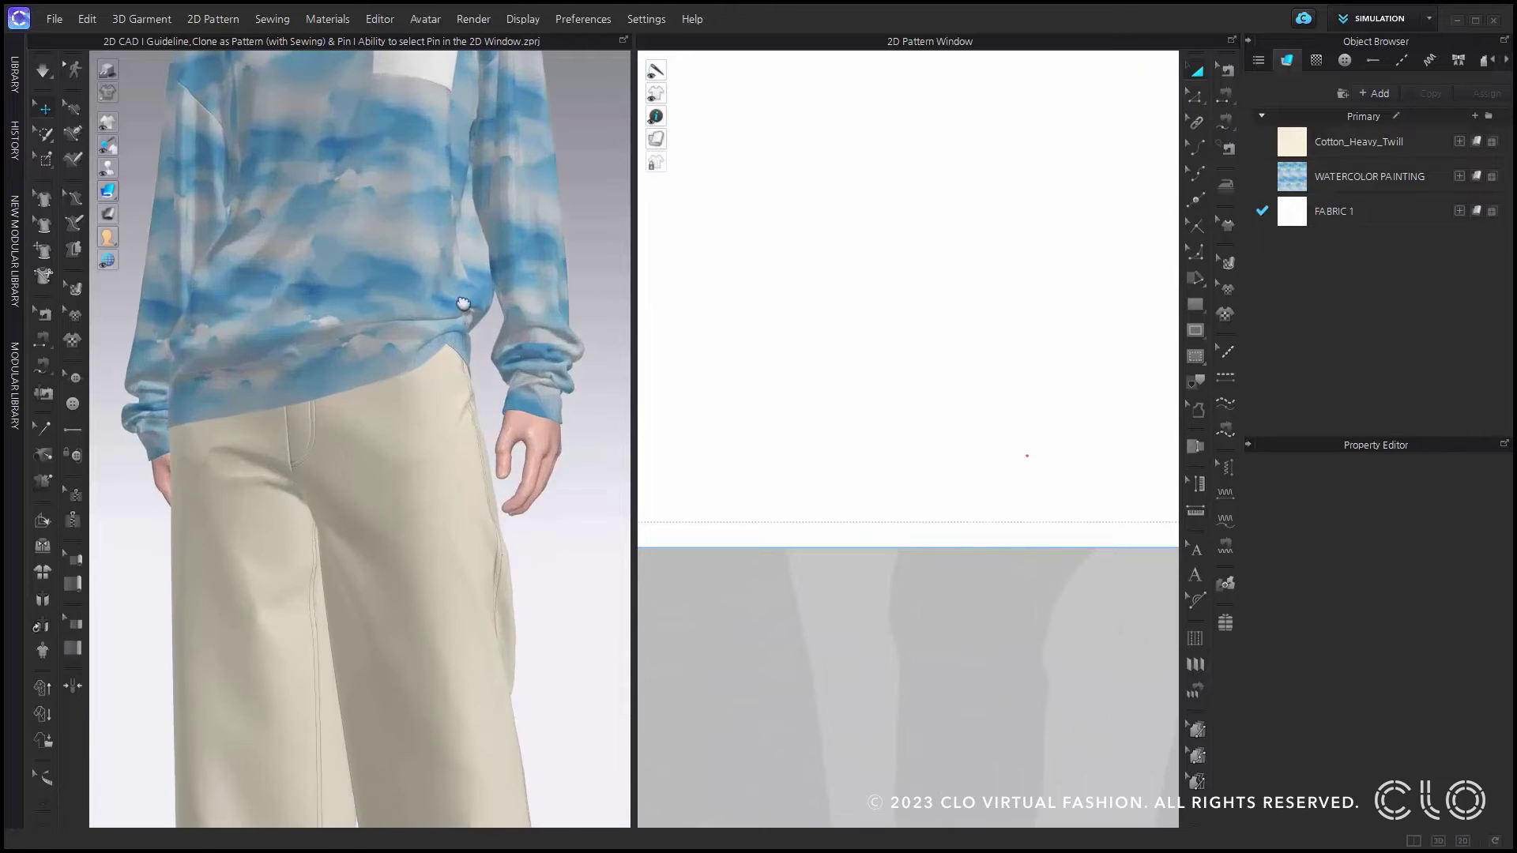
pyautogui.moveTo(458, 436); pyautogui.dragTo(488, 451, button='right')
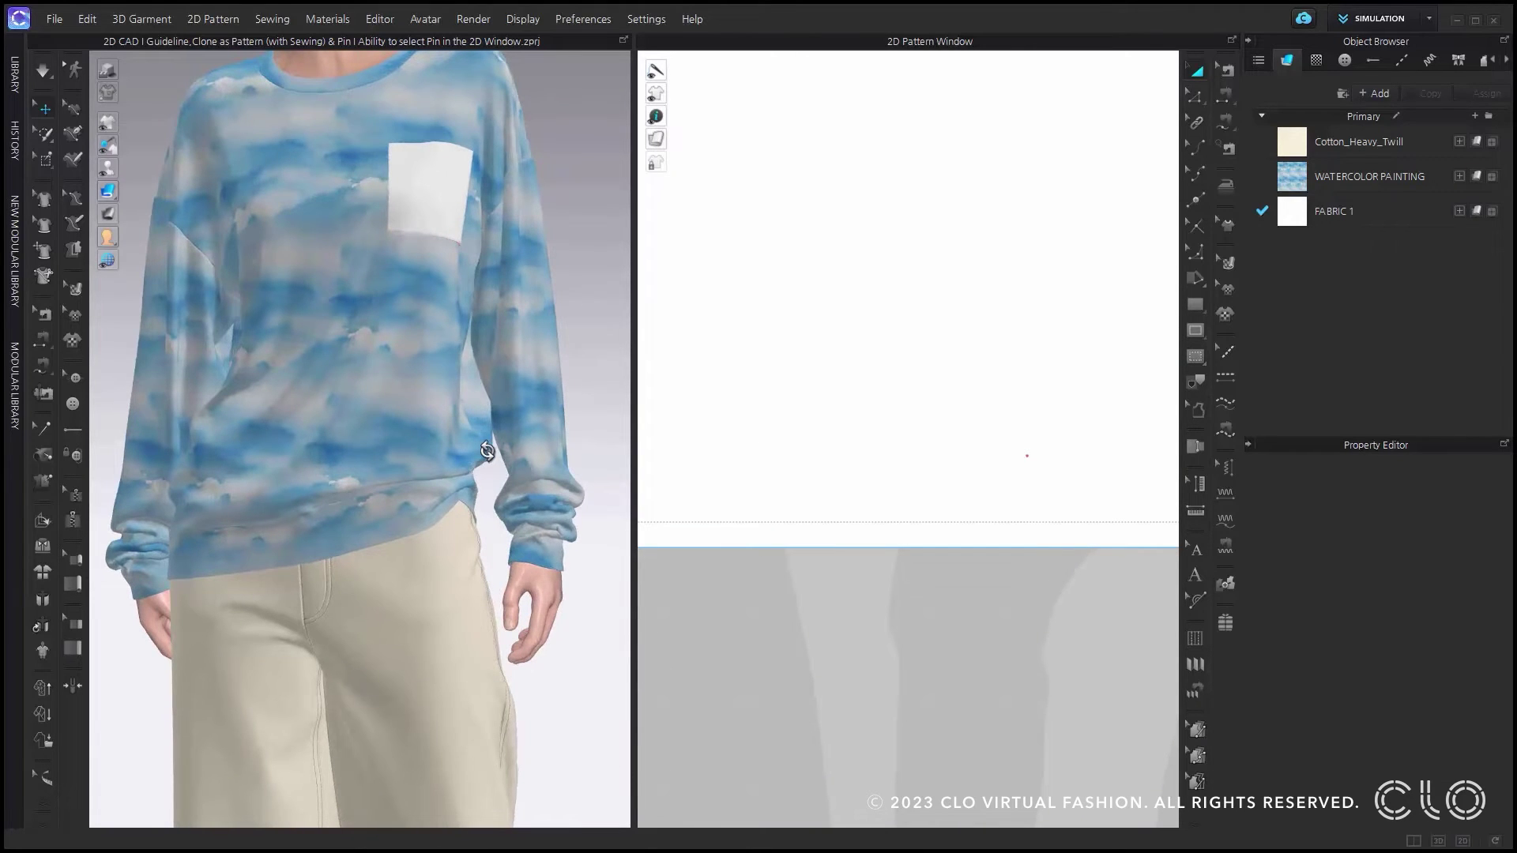
pyautogui.moveTo(487, 451); pyautogui.dragTo(405, 451, button='right')
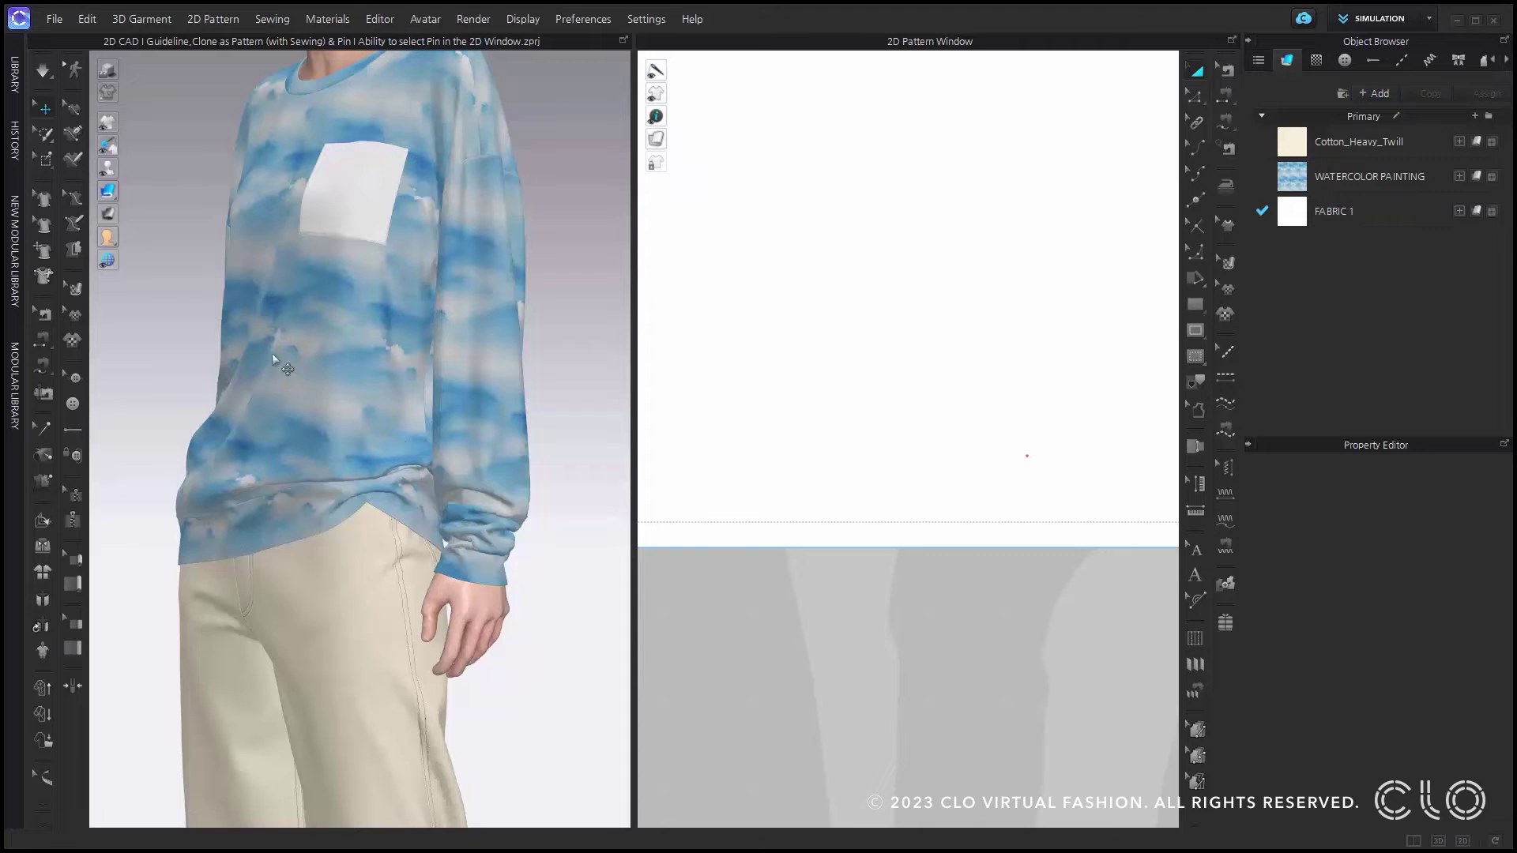
pyautogui.click(49, 162)
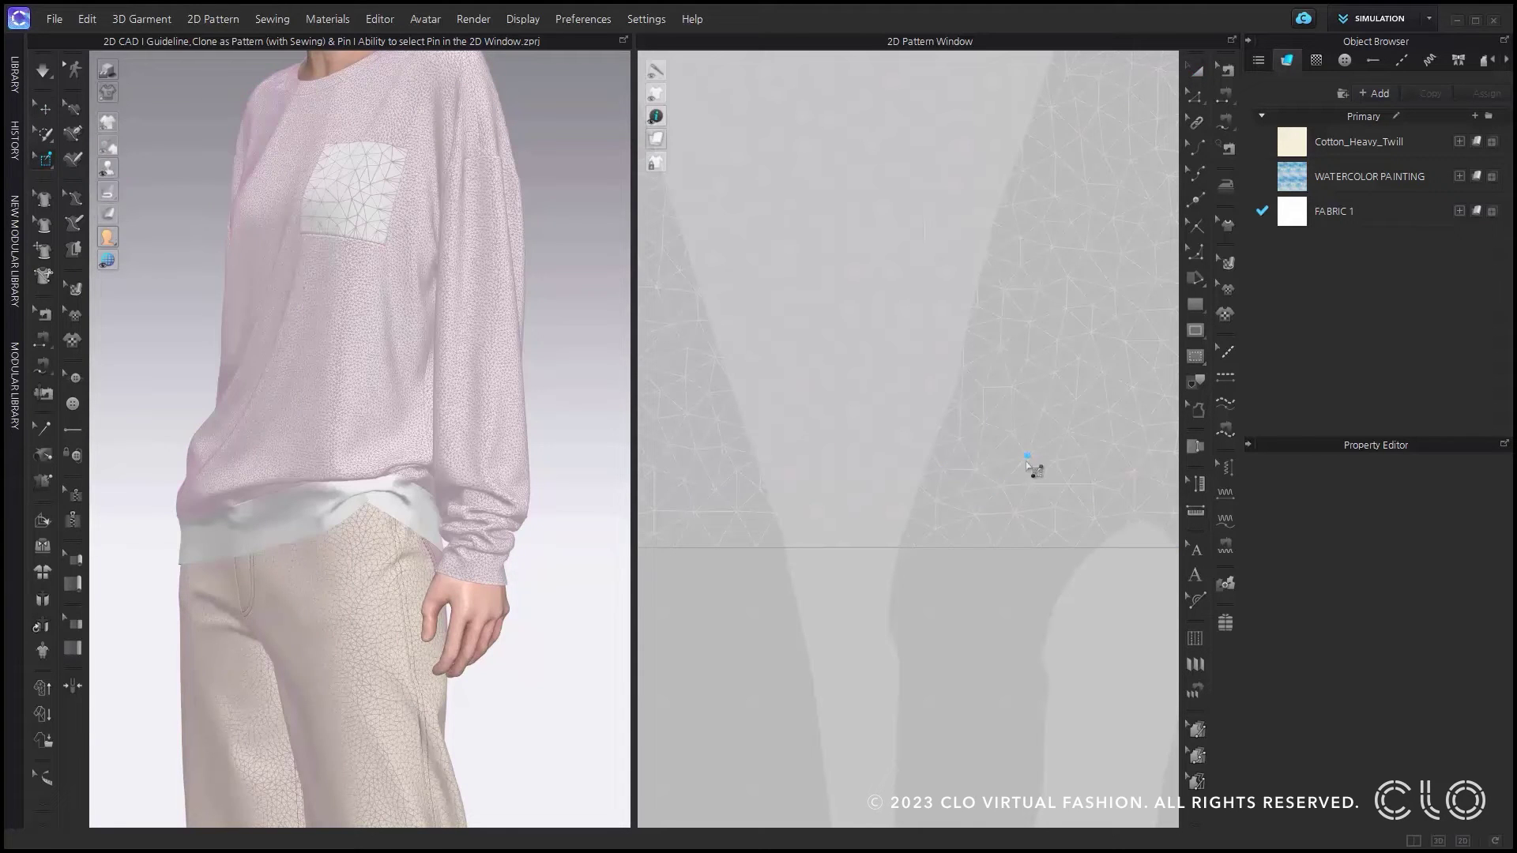
pyautogui.click(1027, 461)
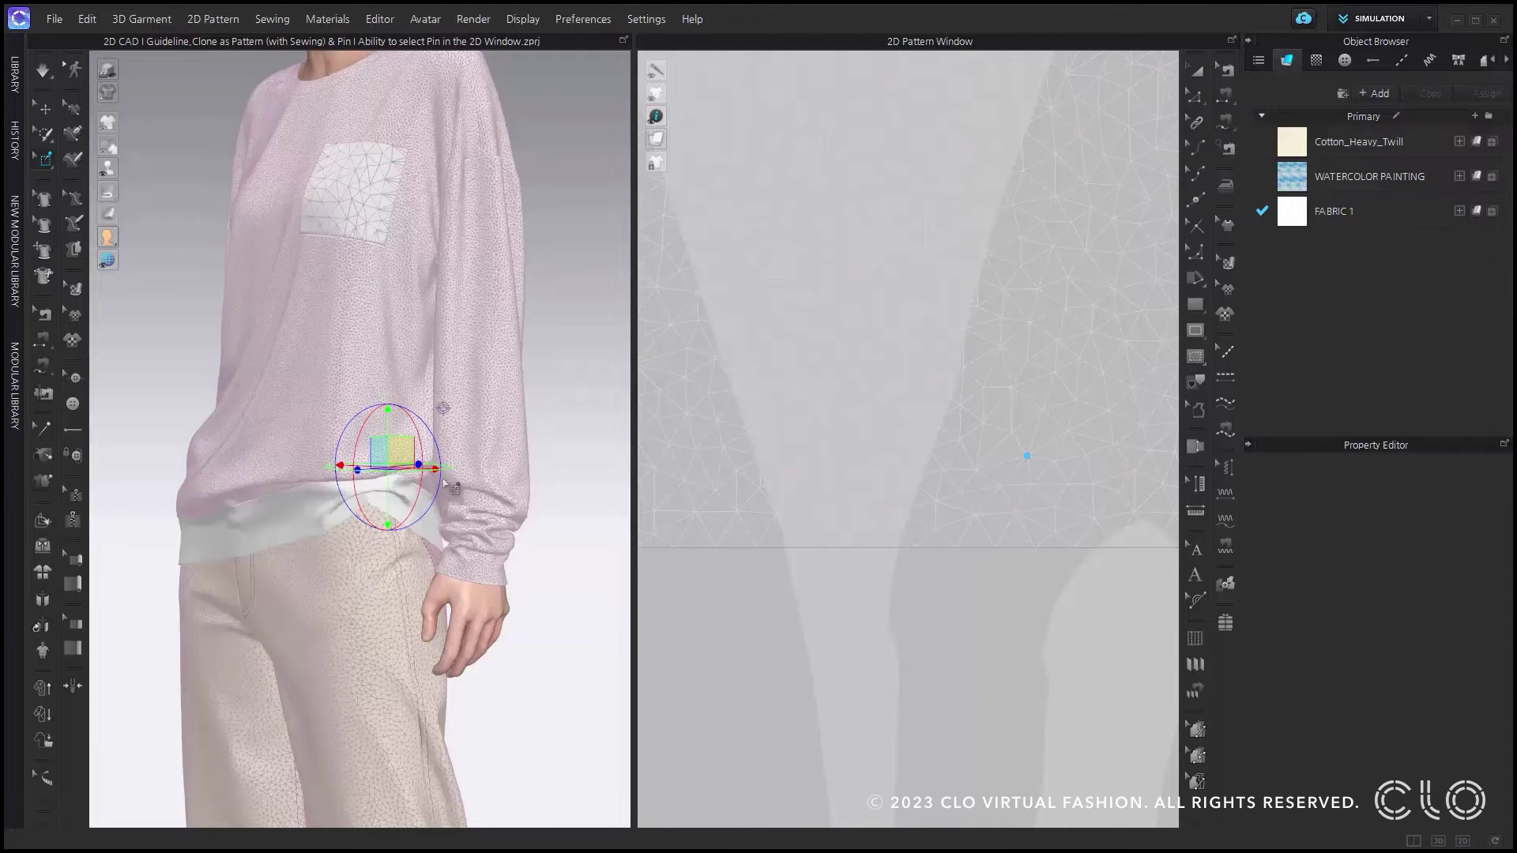
pyautogui.rightClick(411, 456)
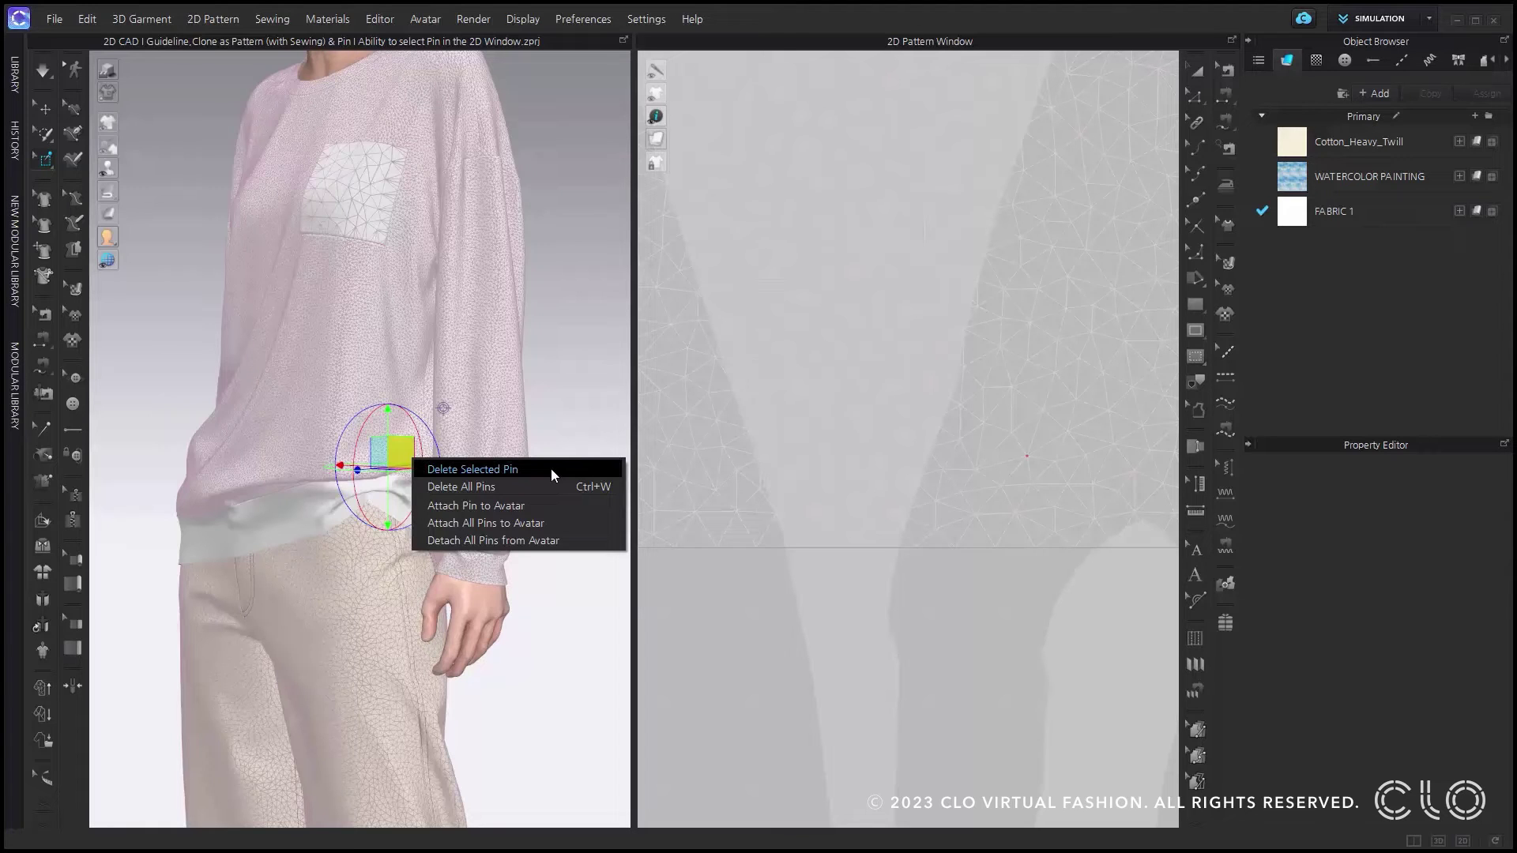
pyautogui.click(575, 611)
# Pin a rectangular mesh area on the lower middle of the front pattern in 2D and check it on the 3D garment
pyautogui.scroll(-7, 791, 360)
pyautogui.scroll(-6, 745, 309)
pyautogui.moveTo(756, 399); pyautogui.dragTo(882, 504)
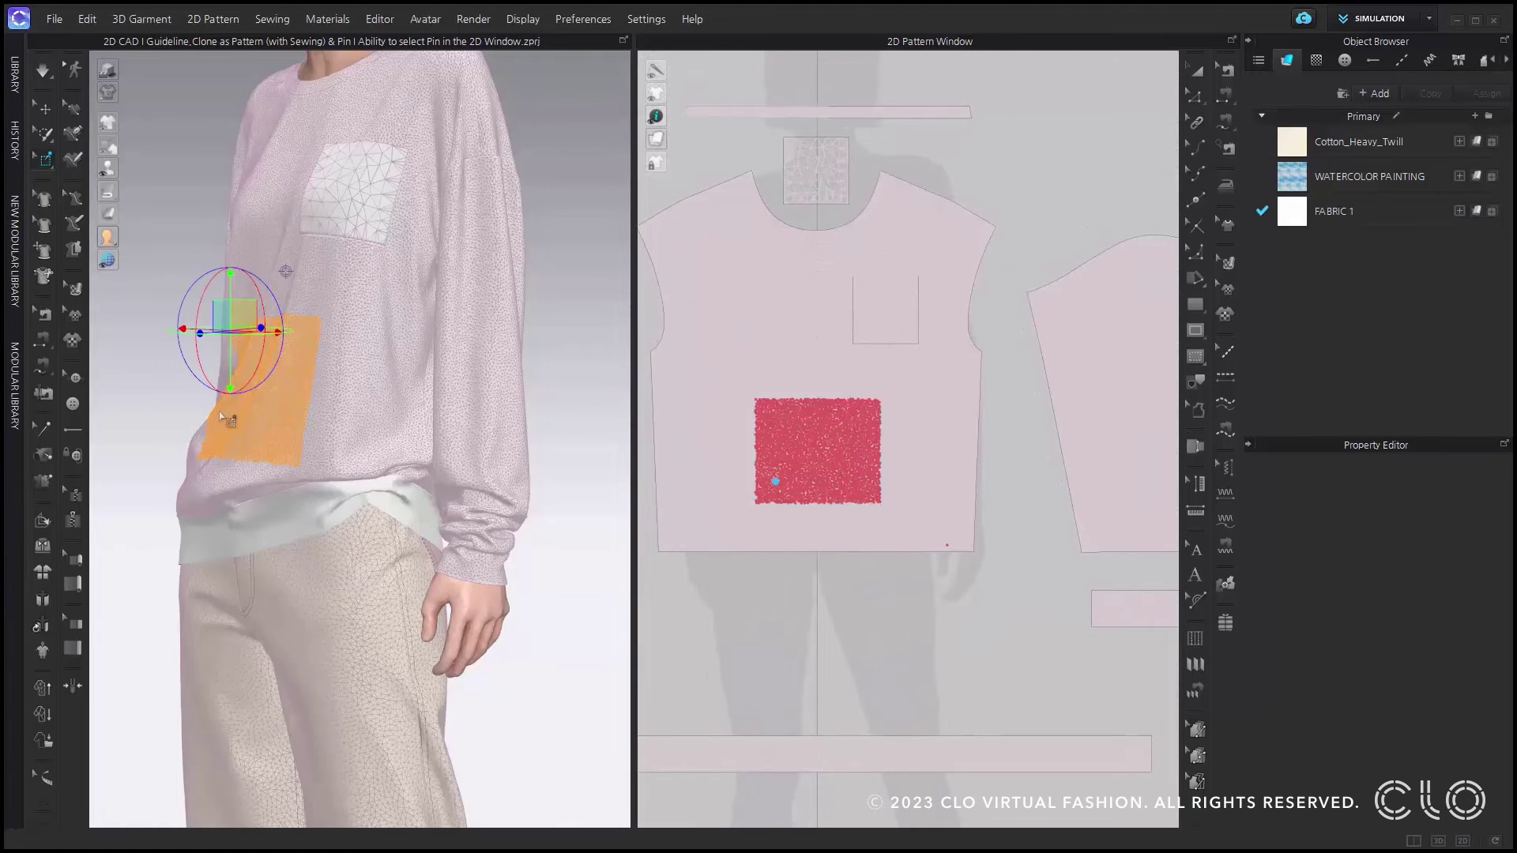
pyautogui.scroll(3, 329, 419)
pyautogui.scroll(2, 339, 356)
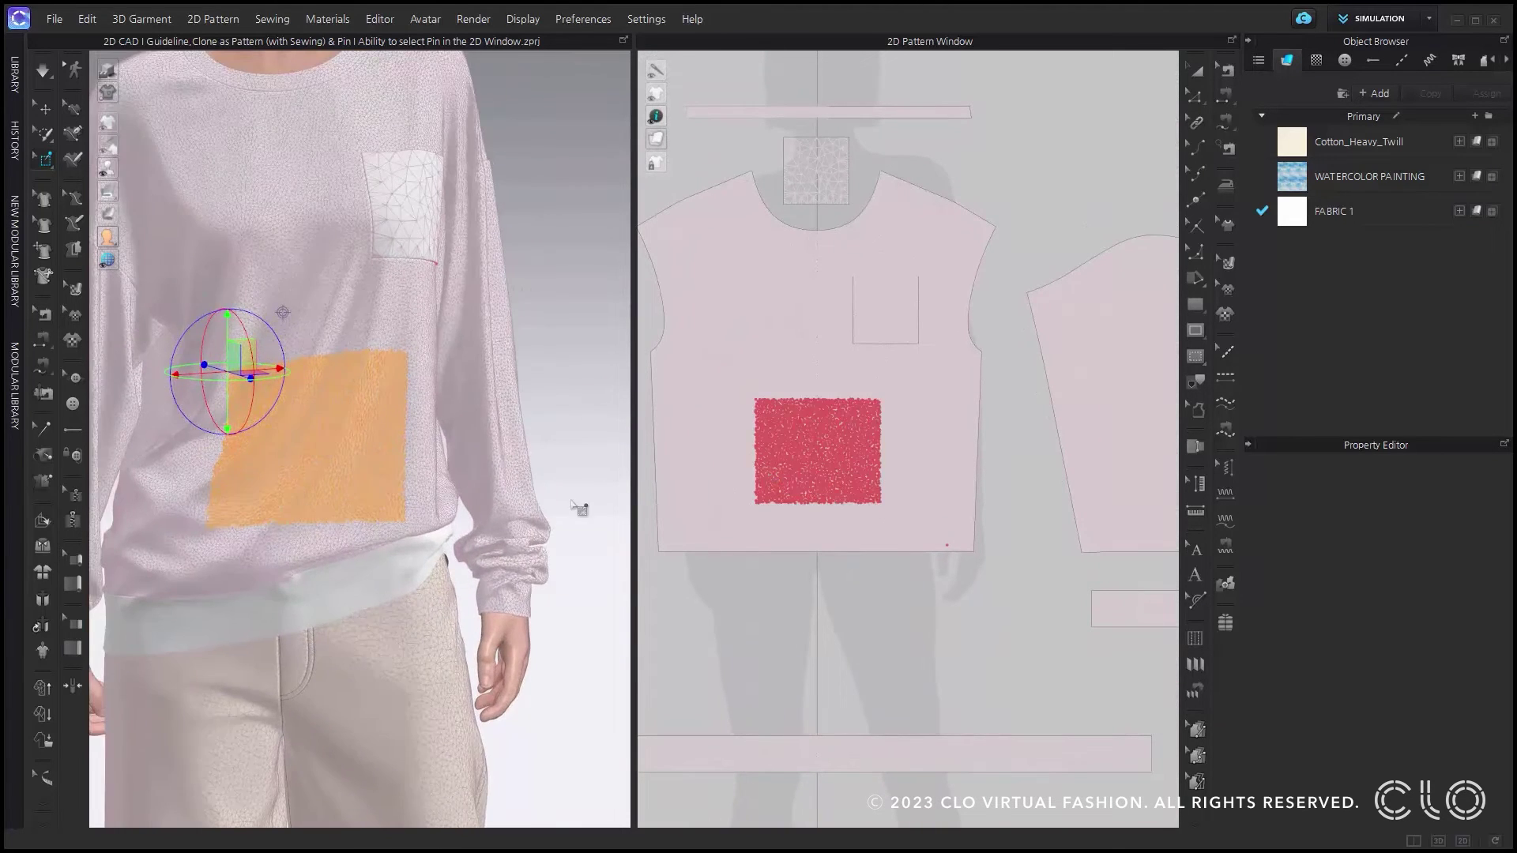
# Select the pinned rectangular area on the front pattern from the 2D window and delete its pins on the 3D garment
pyautogui.click(596, 482)
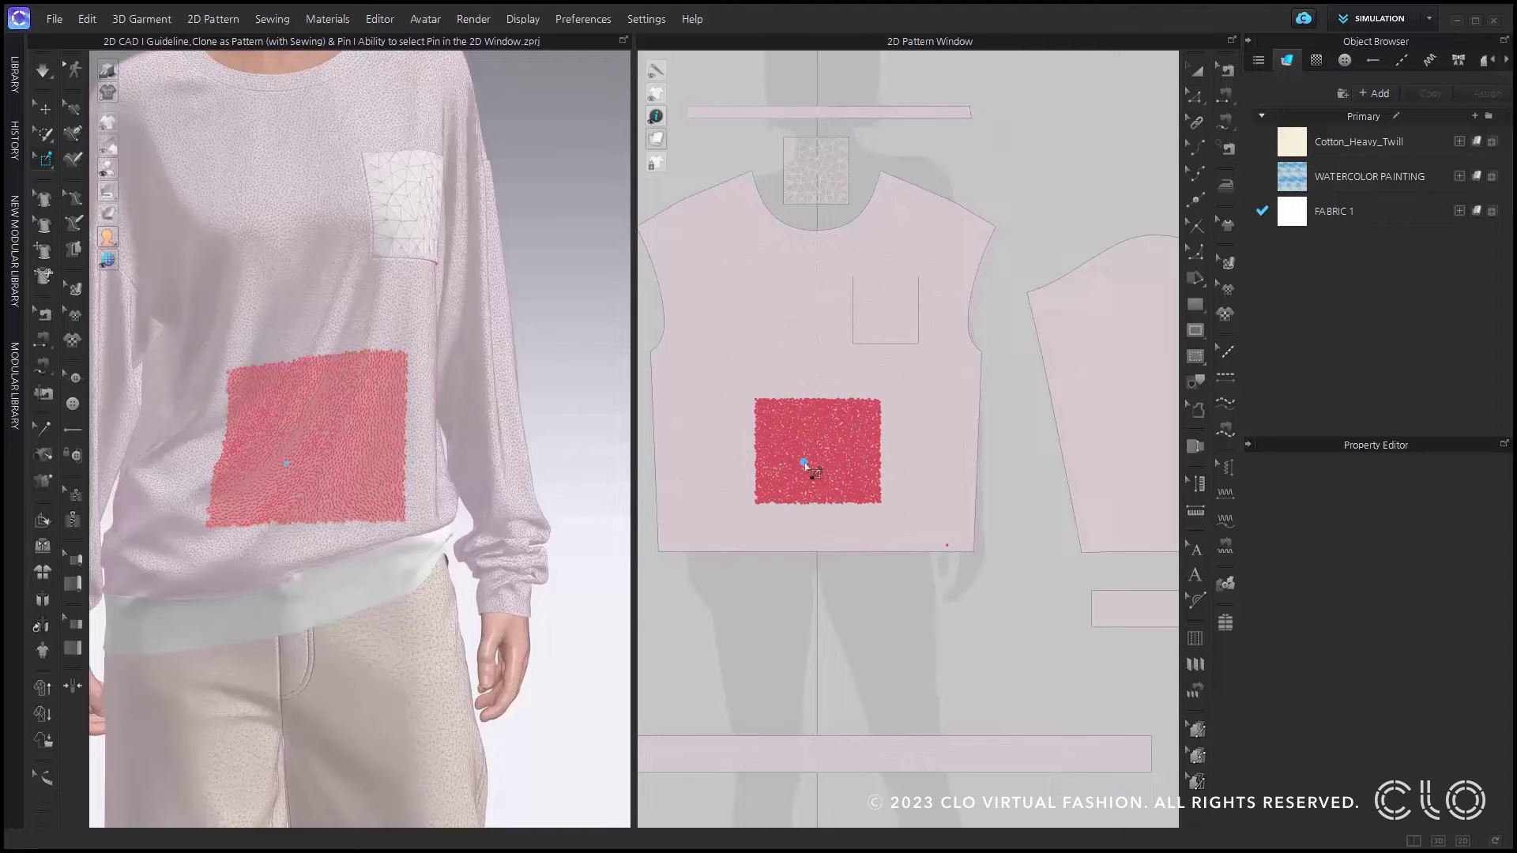
pyautogui.click(804, 463)
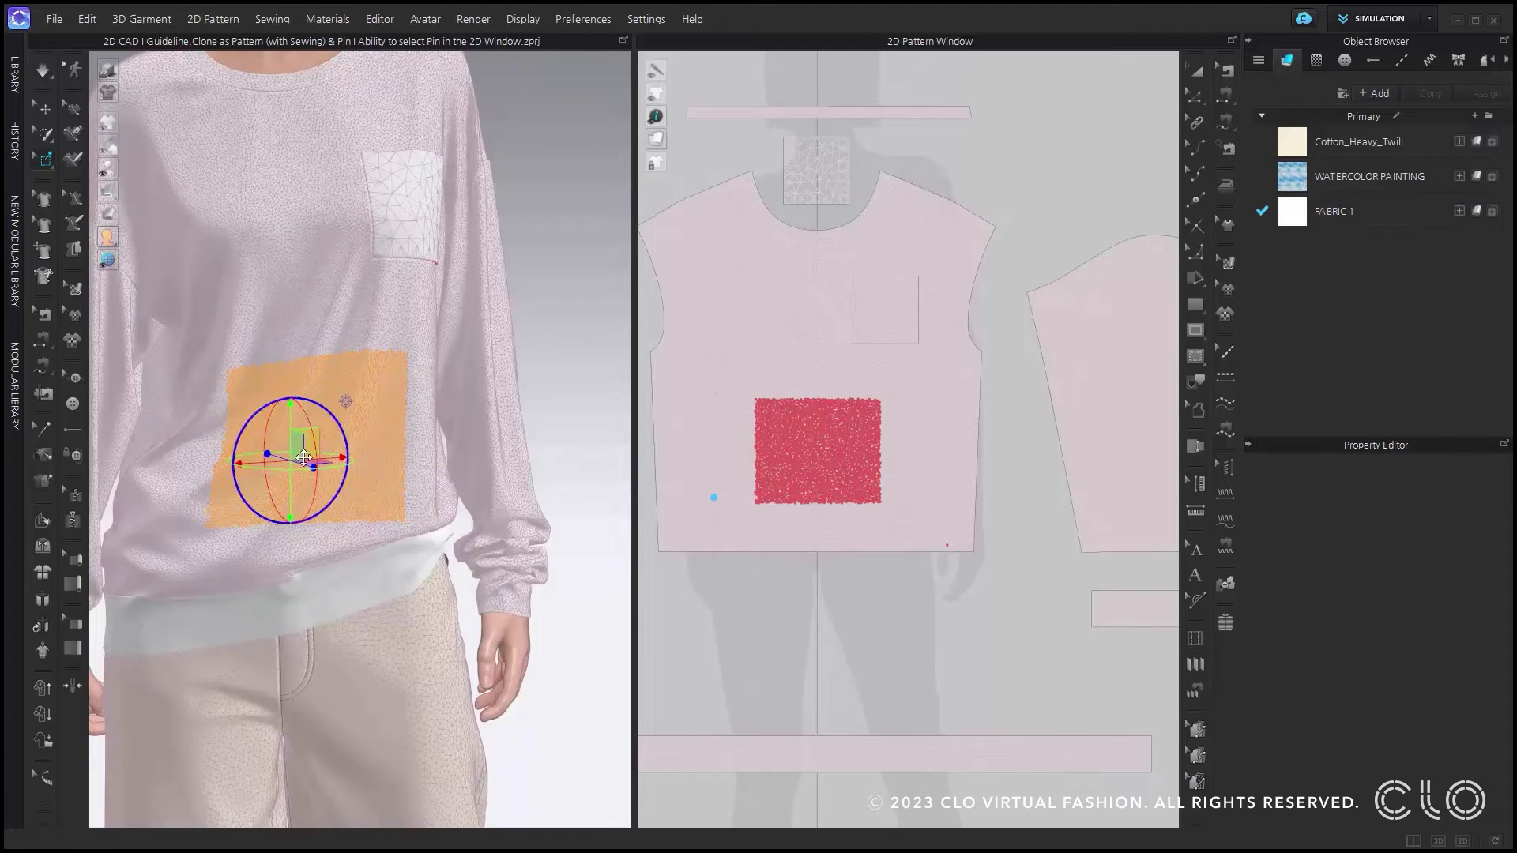
pyautogui.rightClick(299, 448)
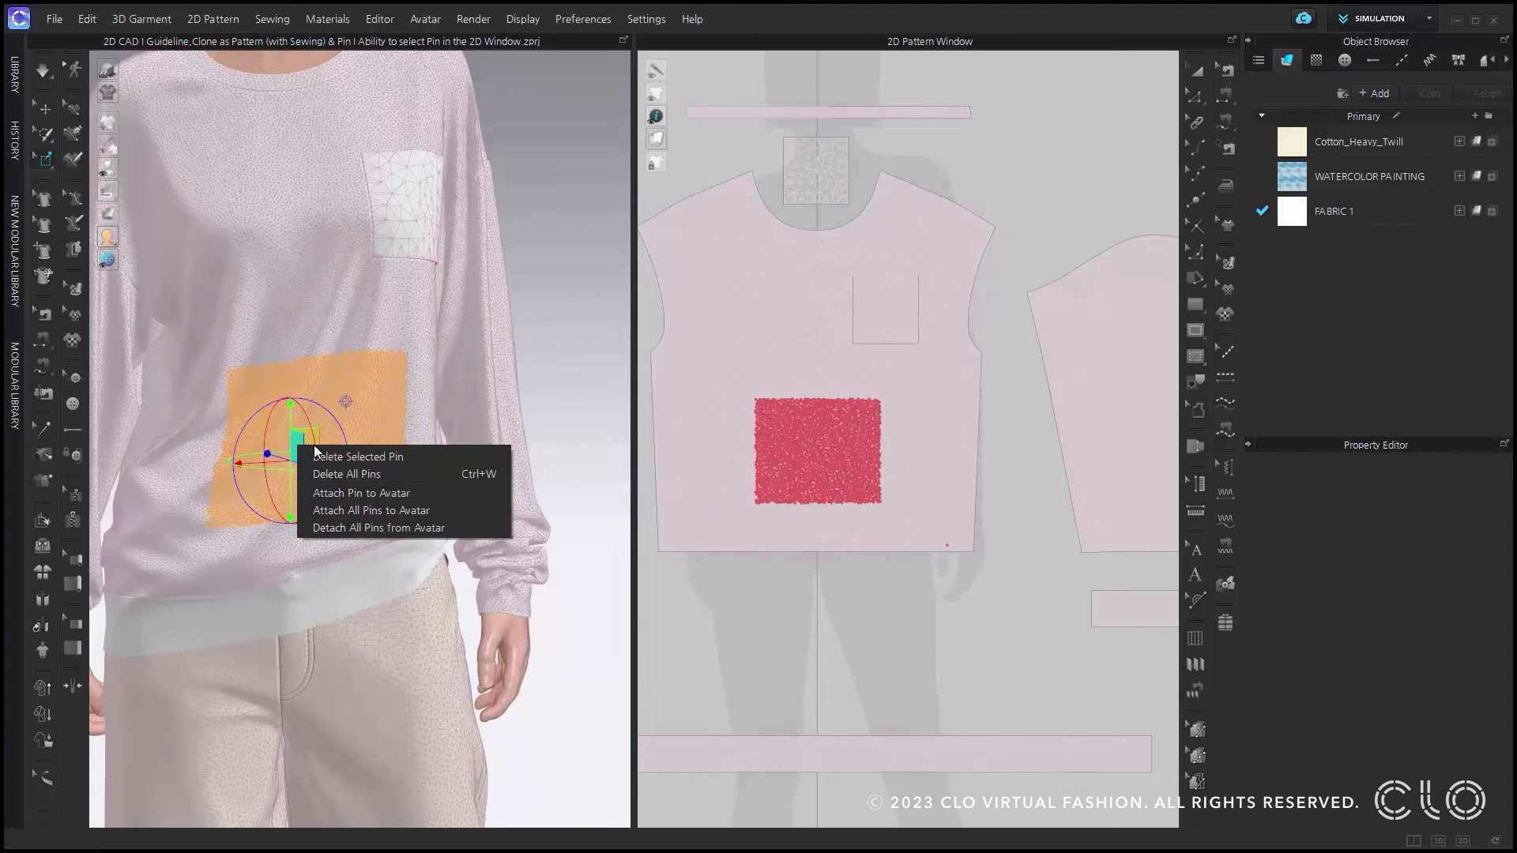
pyautogui.click(416, 466)
pyautogui.moveTo(449, 552); pyautogui.dragTo(370, 535, button='right')
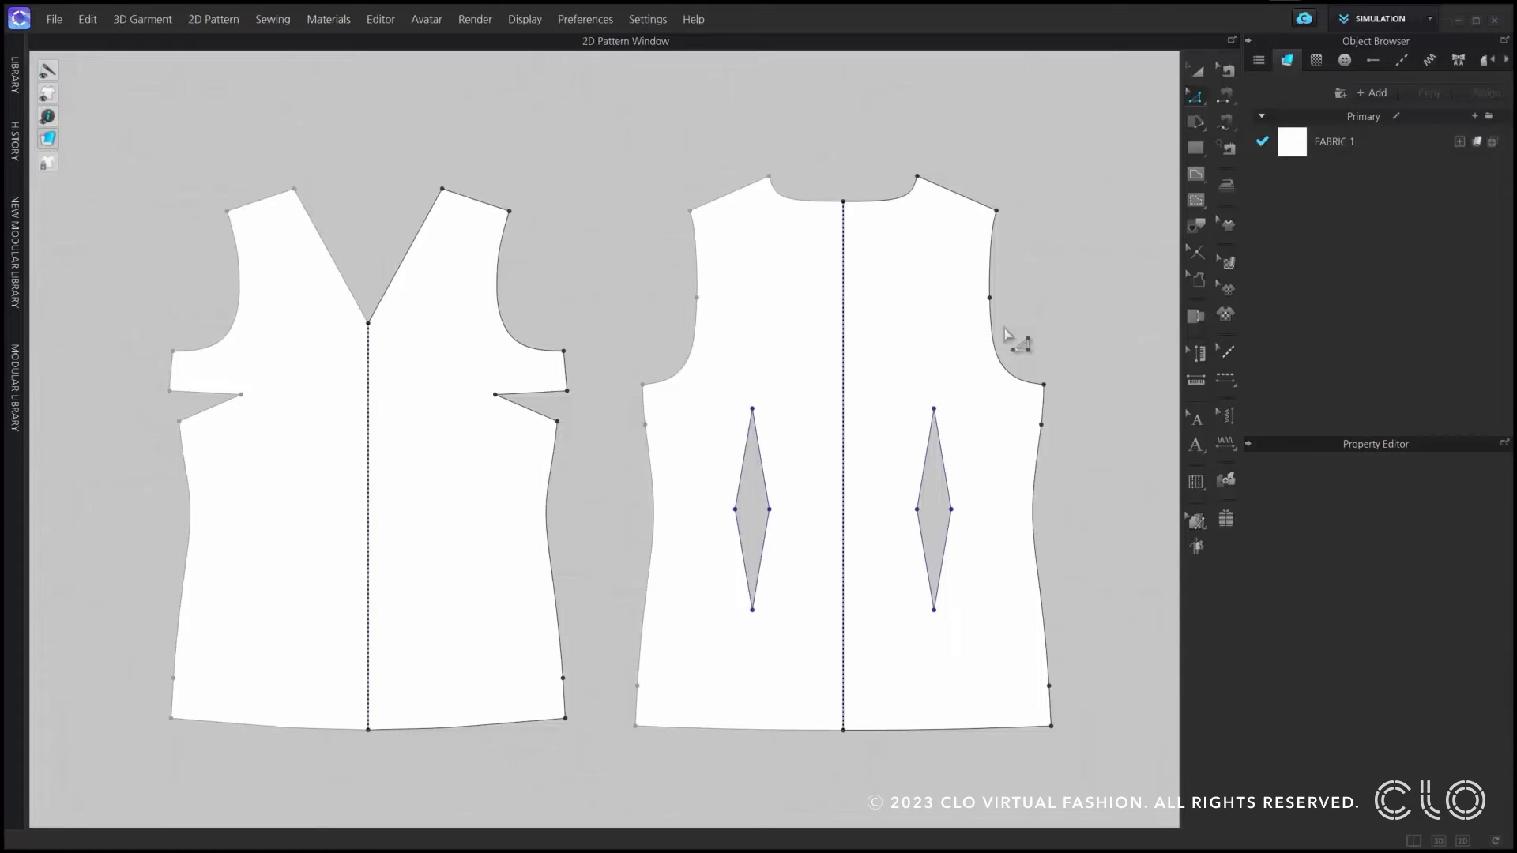
# Edit the front bodice pattern by moving the side bust dart's tip inward and upward, lengthening the dart symmetrically
pyautogui.click(1195, 96)
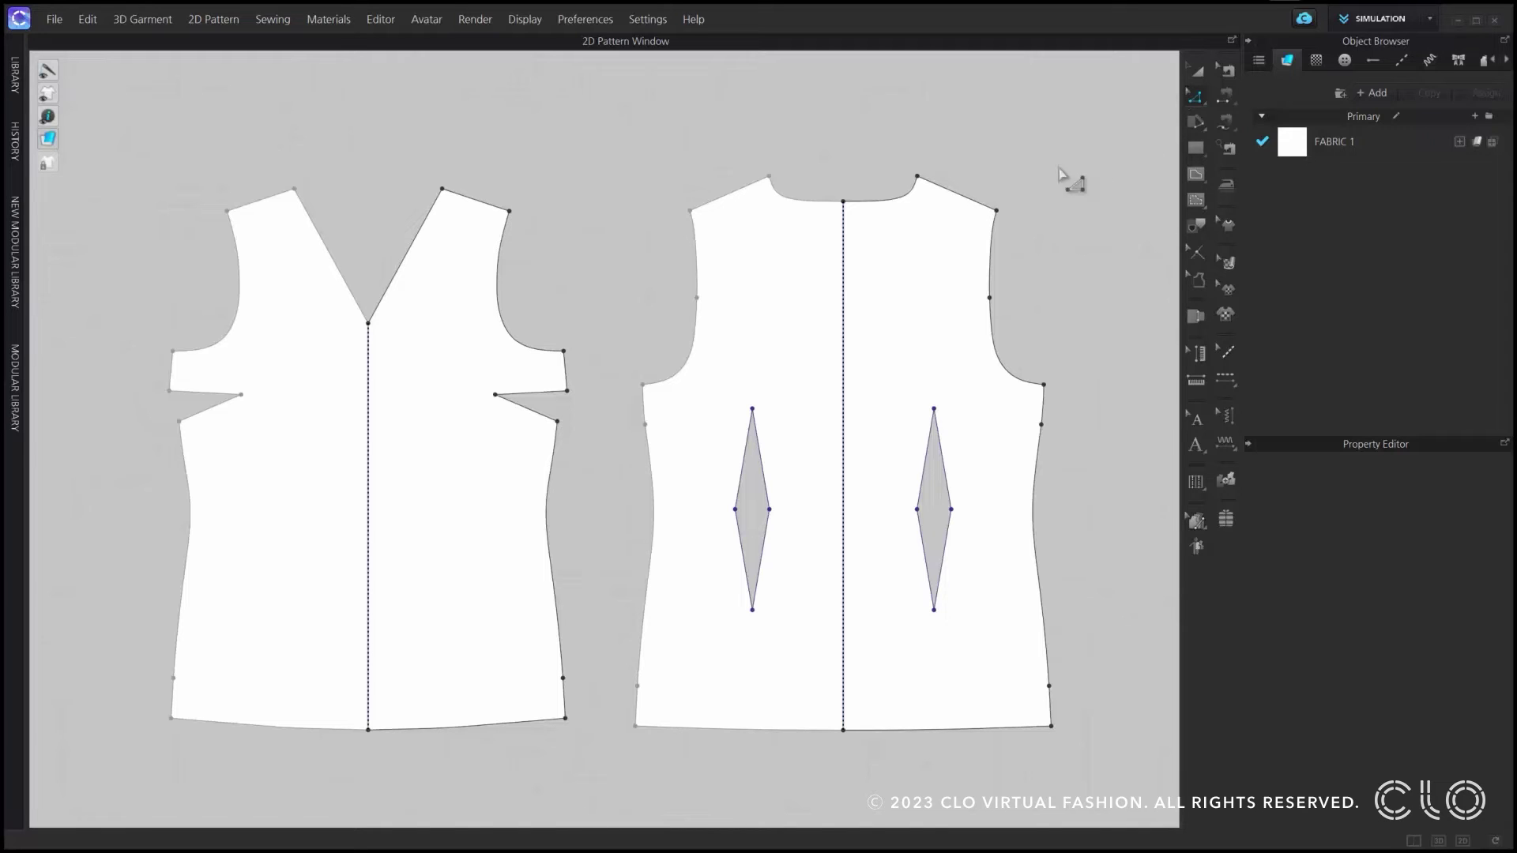
pyautogui.click(496, 395)
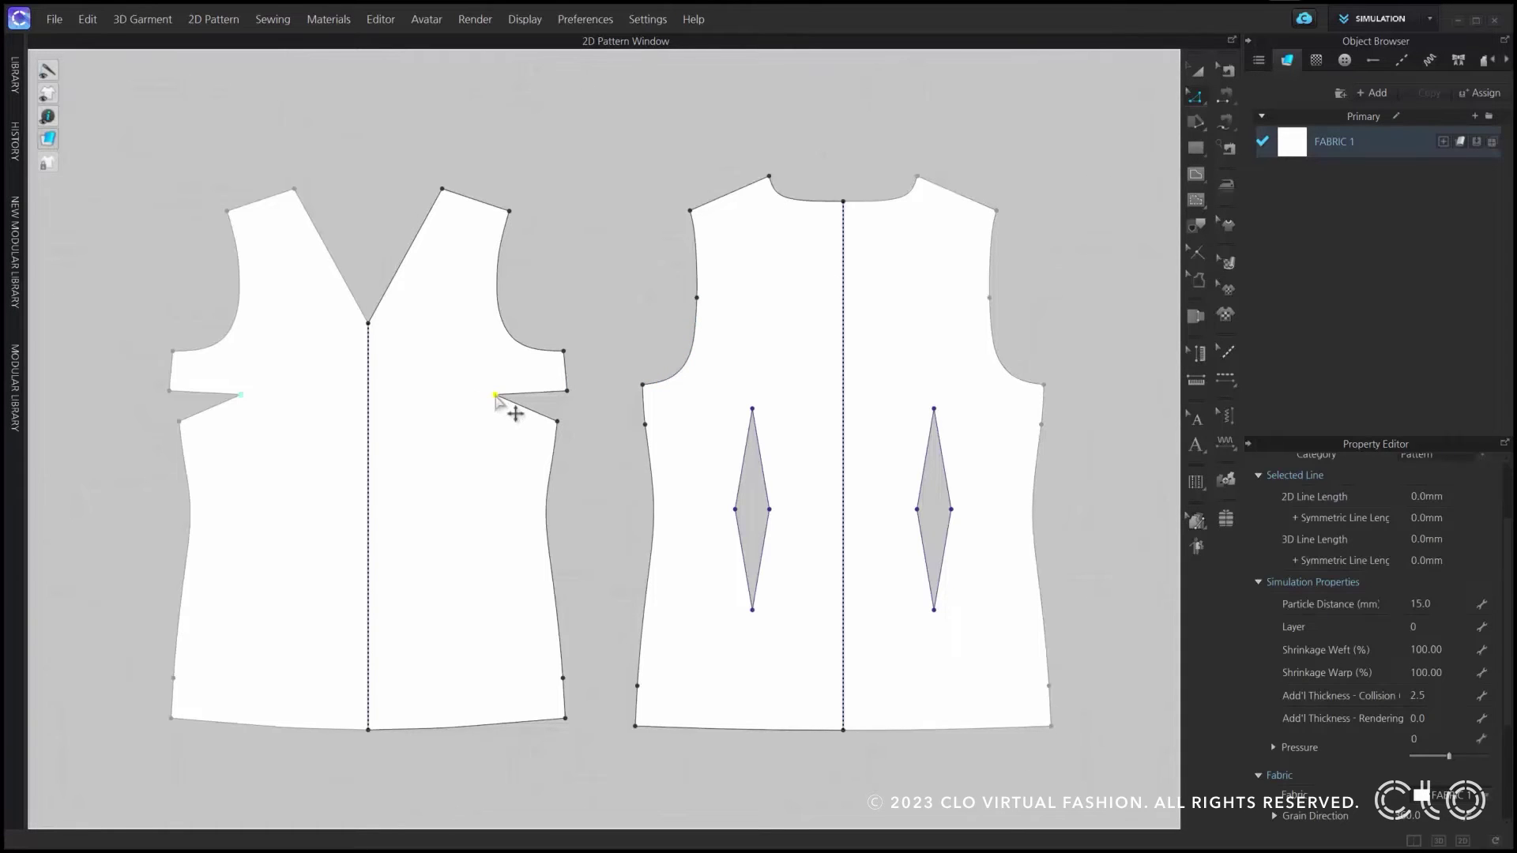
pyautogui.moveTo(495, 396)
pyautogui.mouseDown()
pyautogui.moveTo(492, 424)
pyautogui.moveTo(490, 371)
pyautogui.mouseUp()
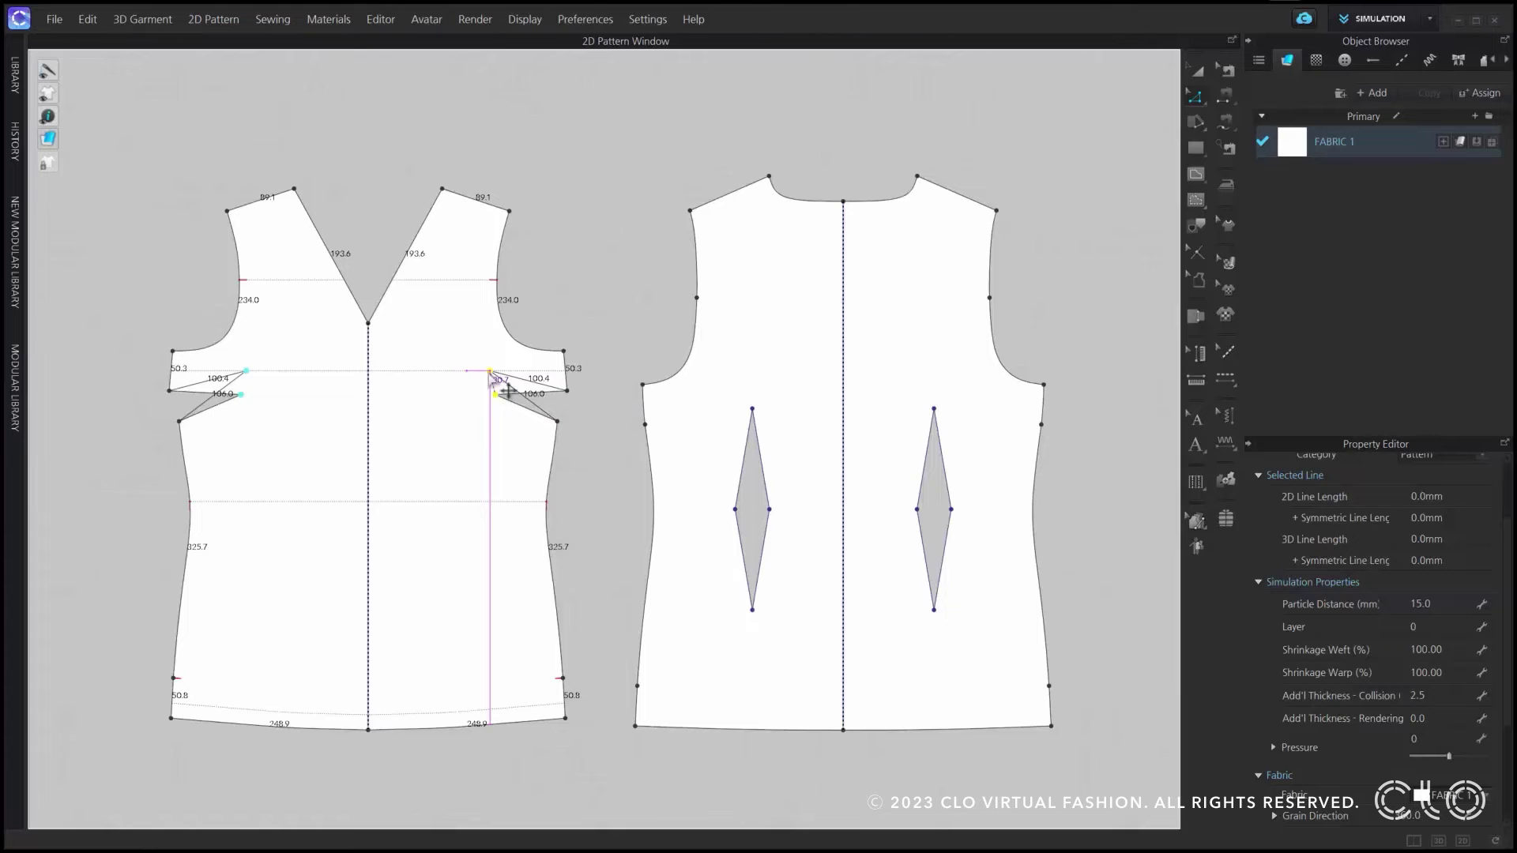
pyautogui.keyDown('shift'); pyautogui.moveTo(488, 372); pyautogui.dragTo(439, 361); pyautogui.keyUp('shift')
pyautogui.moveTo(439, 361)
pyautogui.mouseDown()
pyautogui.moveTo(432, 400)
pyautogui.moveTo(436, 375)
pyautogui.mouseUp()
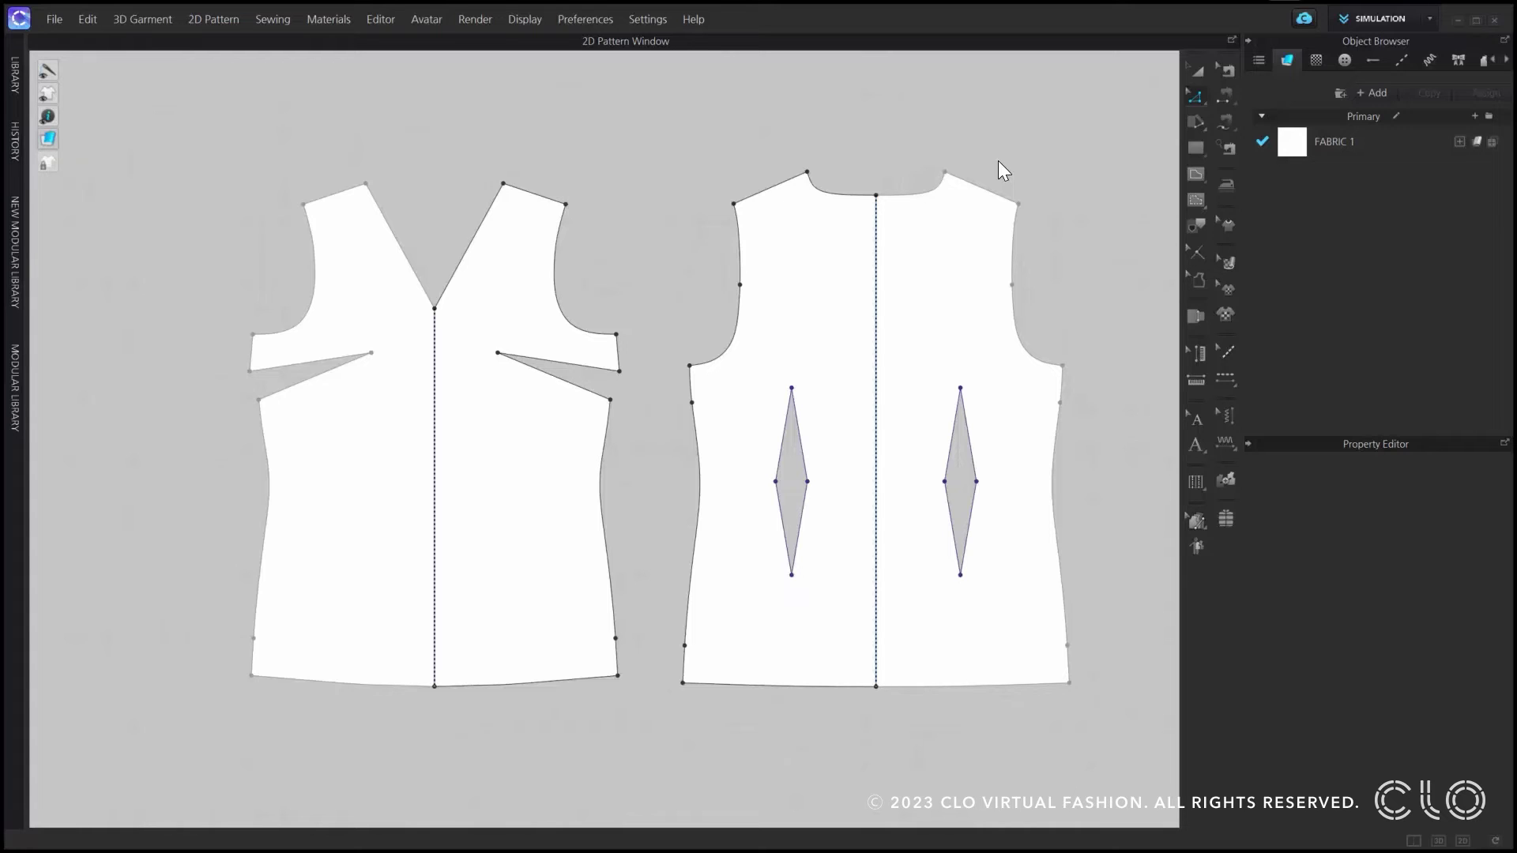
# Add a dart at the back armhole point with 20 mm total width, 10 mm arm width, 70 mm length and Shape Dart Cap enabled
pyautogui.rightClick(740, 284)
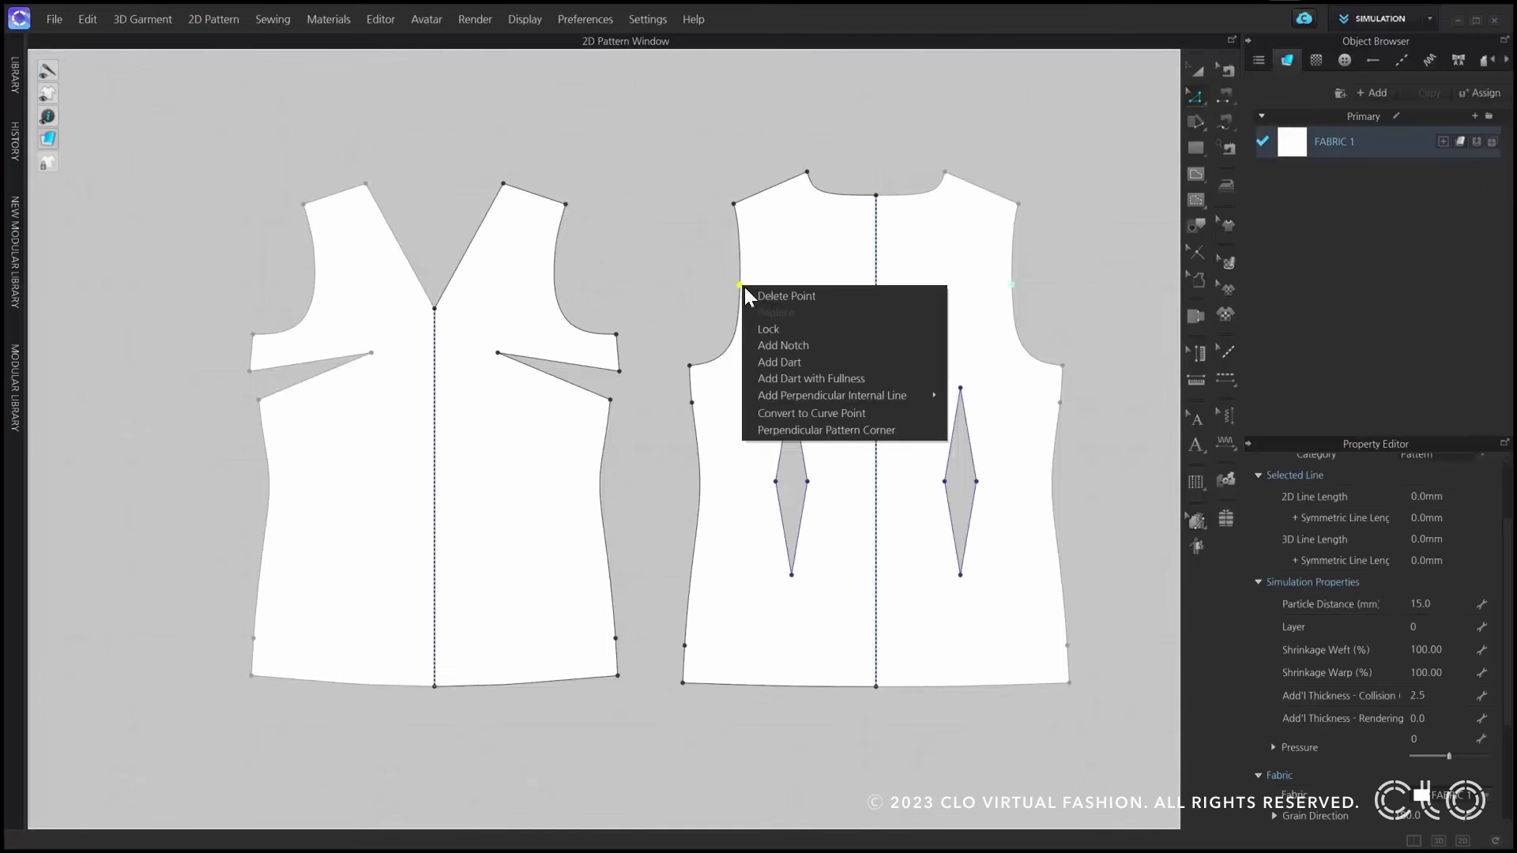
pyautogui.click(803, 365)
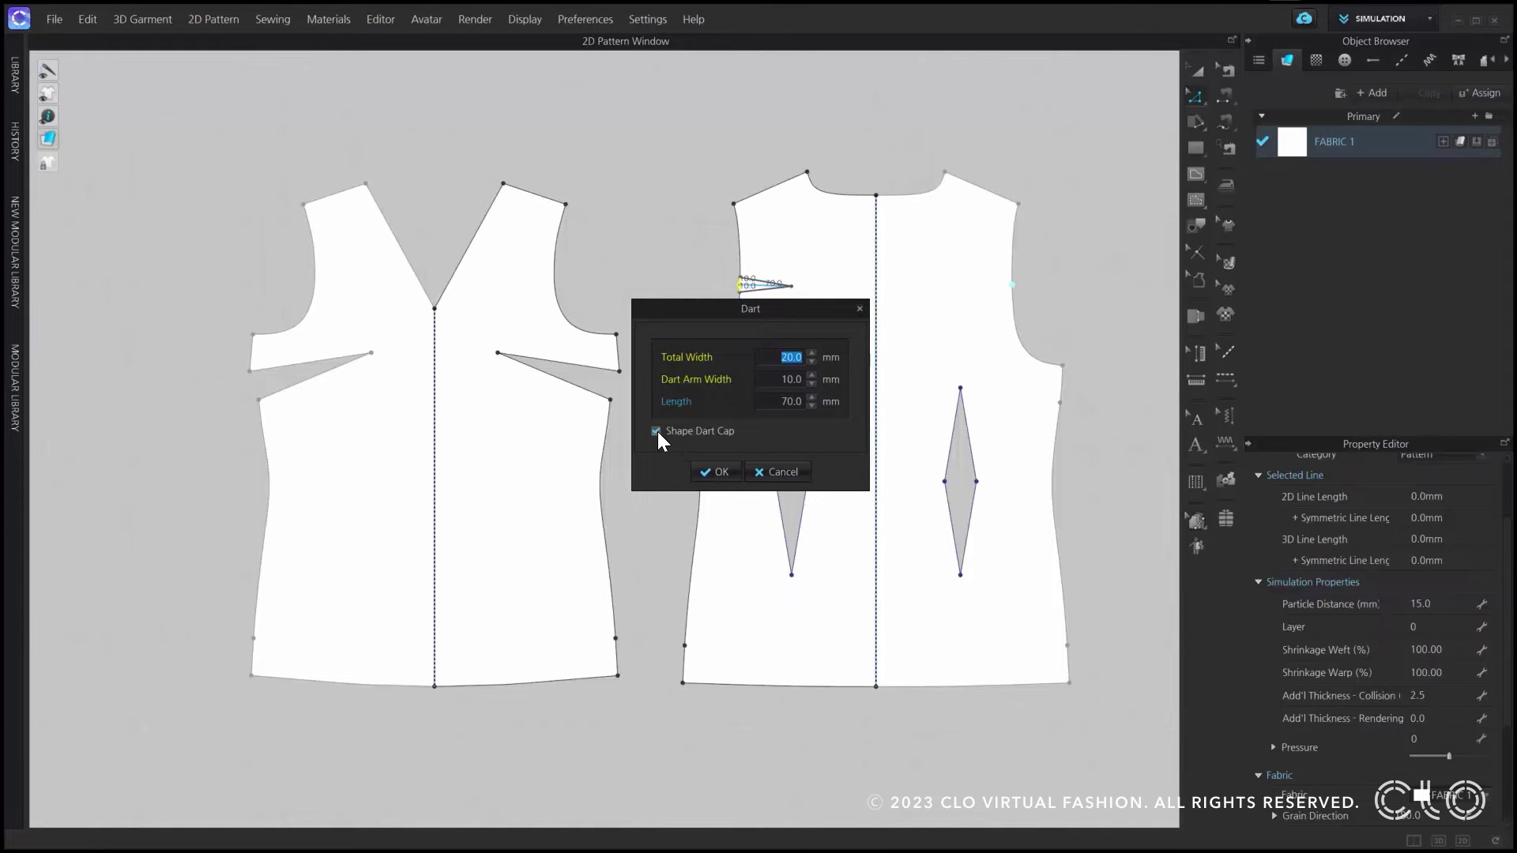
pyautogui.click(715, 471)
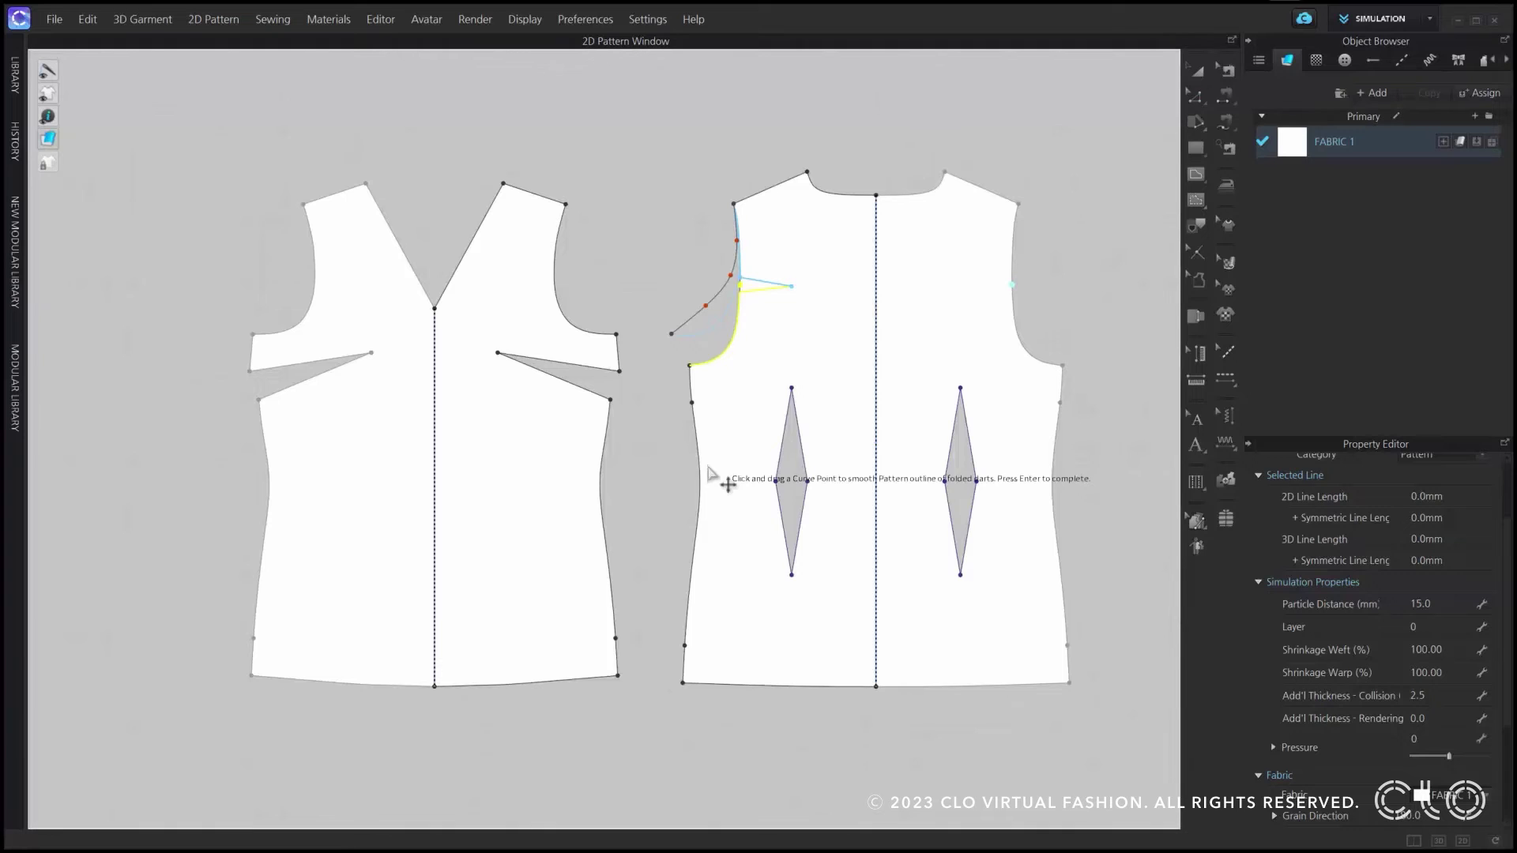
# Smooth the folded dart's armhole outline by adjusting the curve points below the dart into an even curve, and complete the dart
pyautogui.scroll(6, 782, 276)
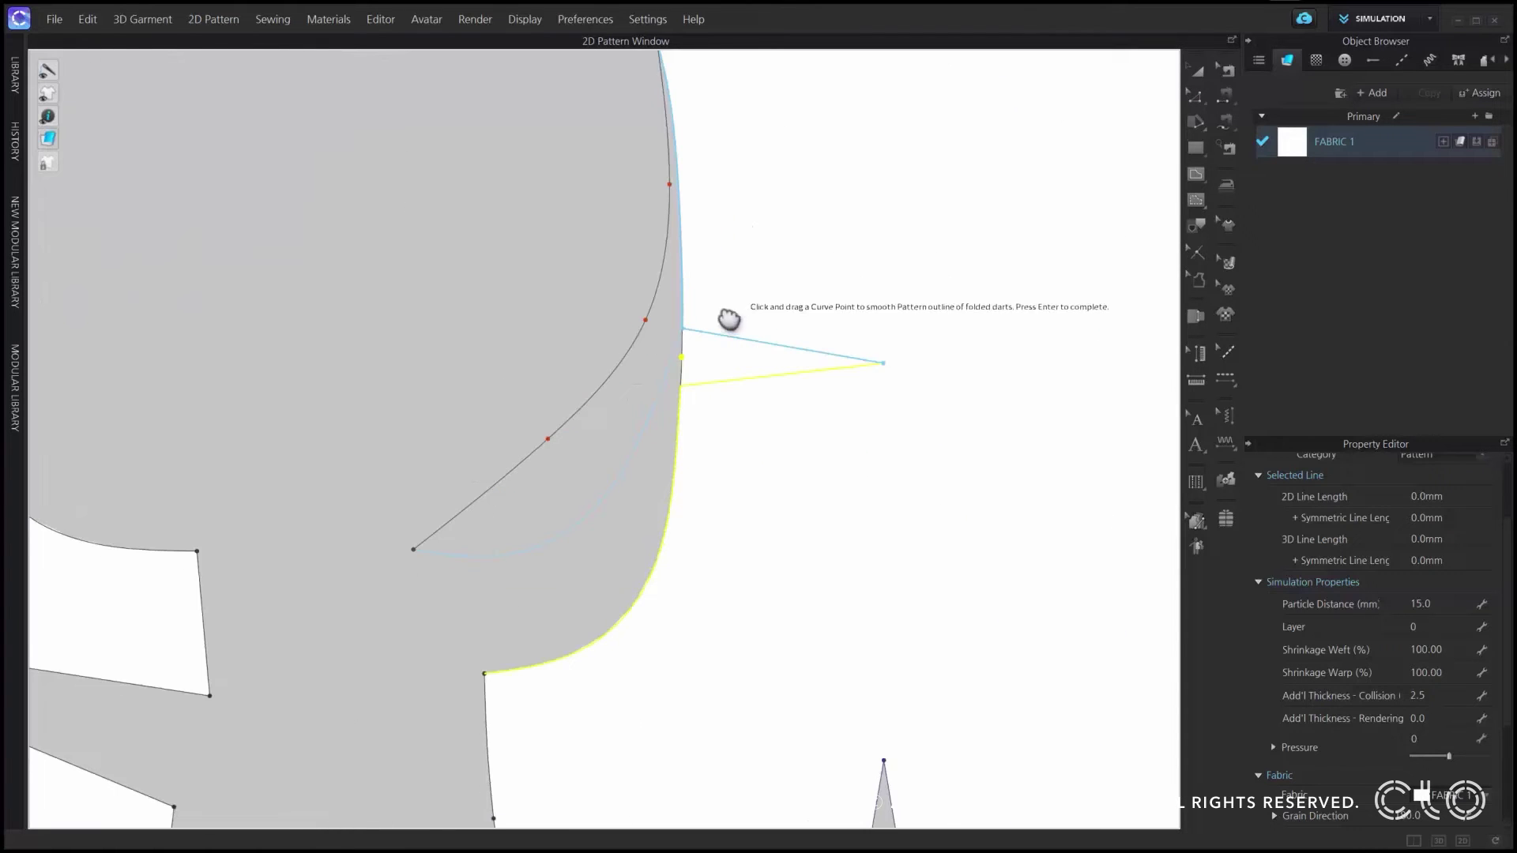
pyautogui.moveTo(730, 318); pyautogui.dragTo(686, 381, button='middle')
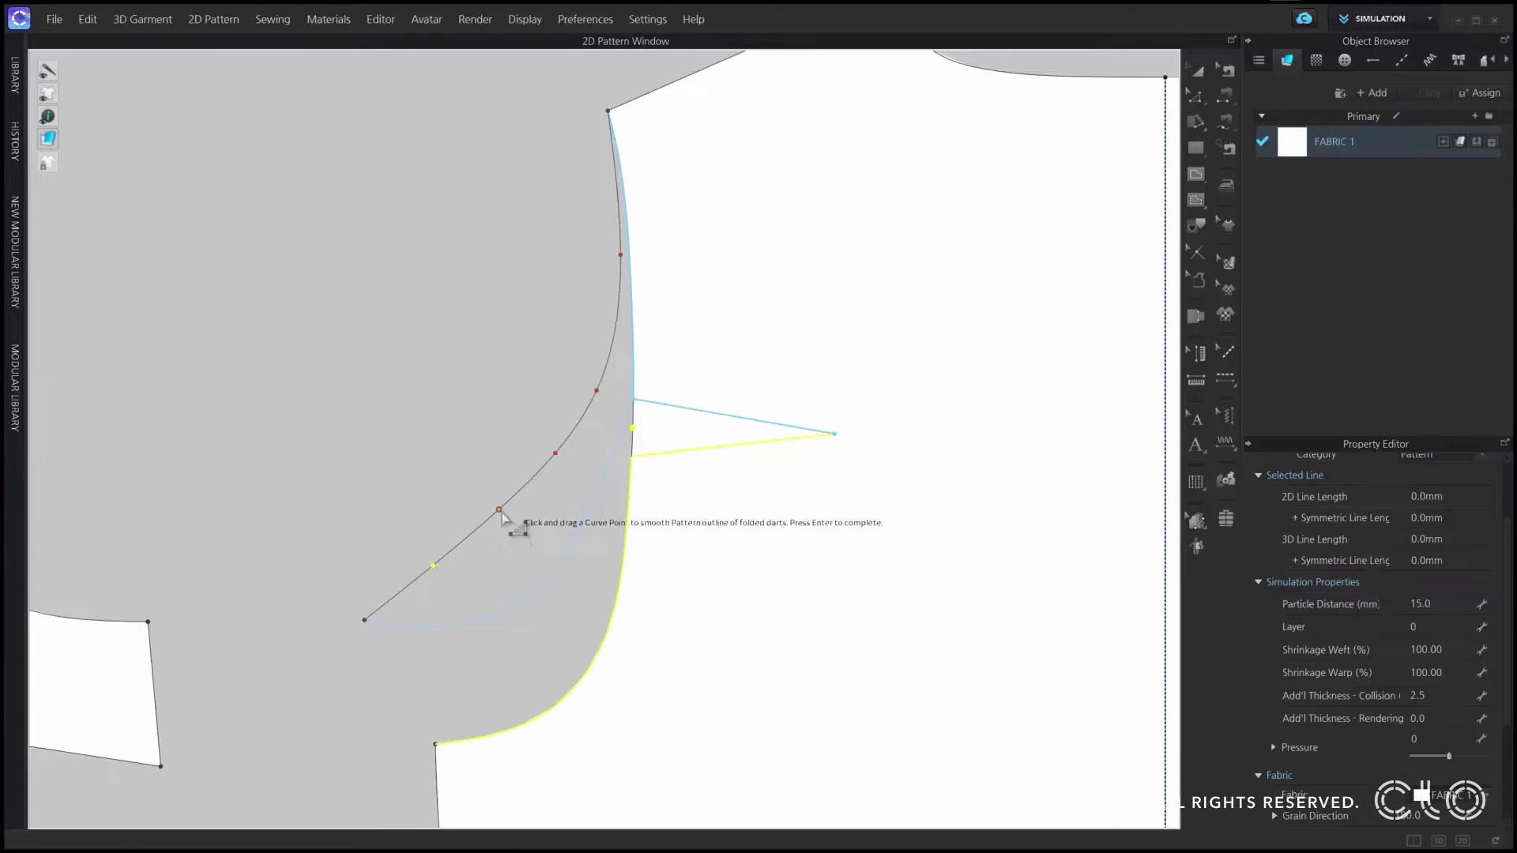
pyautogui.moveTo(499, 512); pyautogui.dragTo(443, 577)
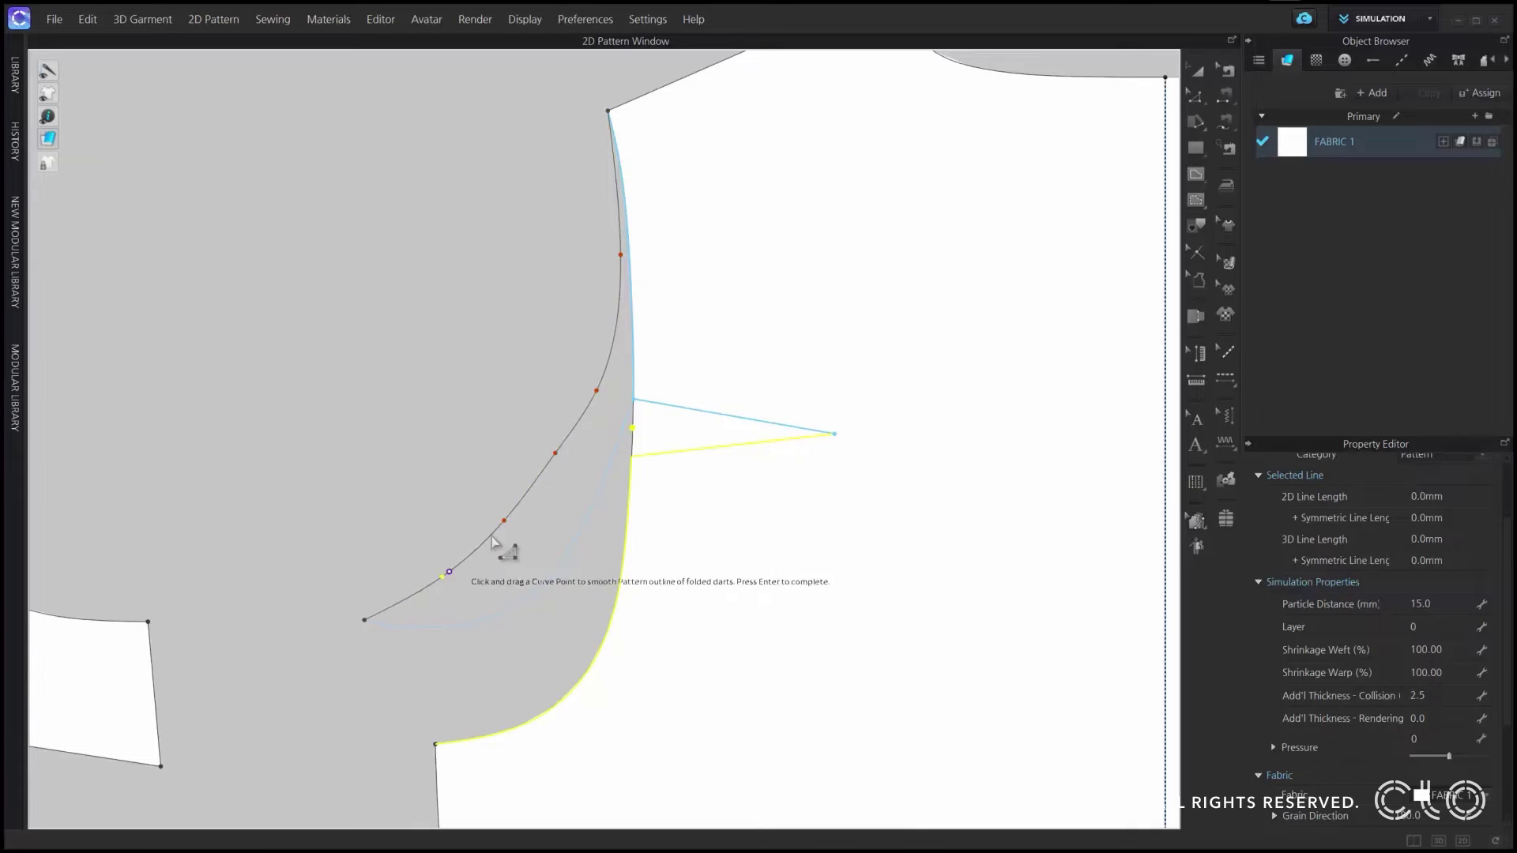
pyautogui.moveTo(555, 454); pyautogui.dragTo(563, 461)
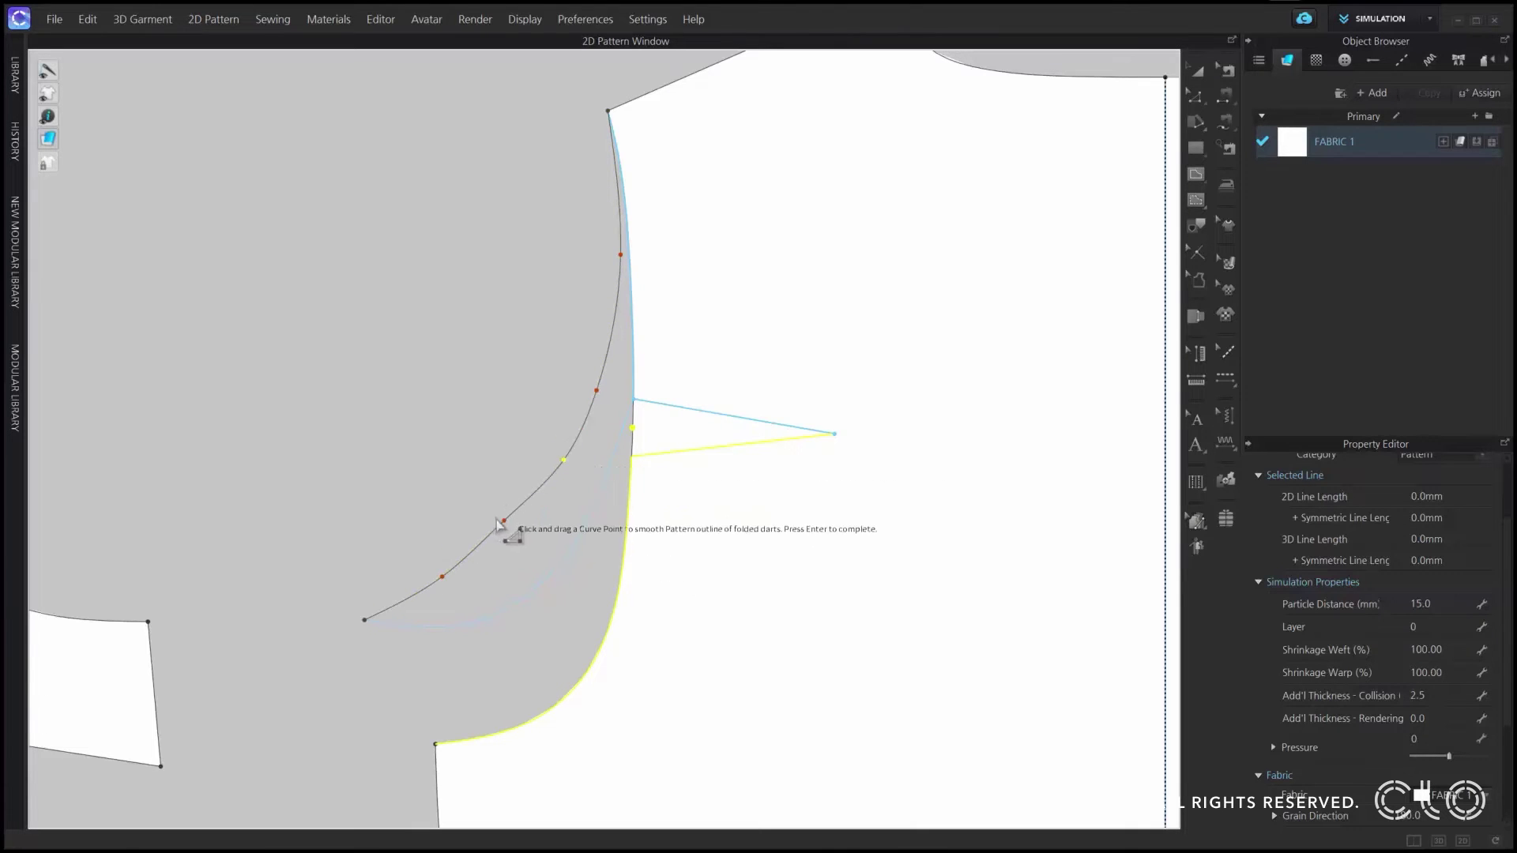
pyautogui.moveTo(505, 522); pyautogui.dragTo(511, 529)
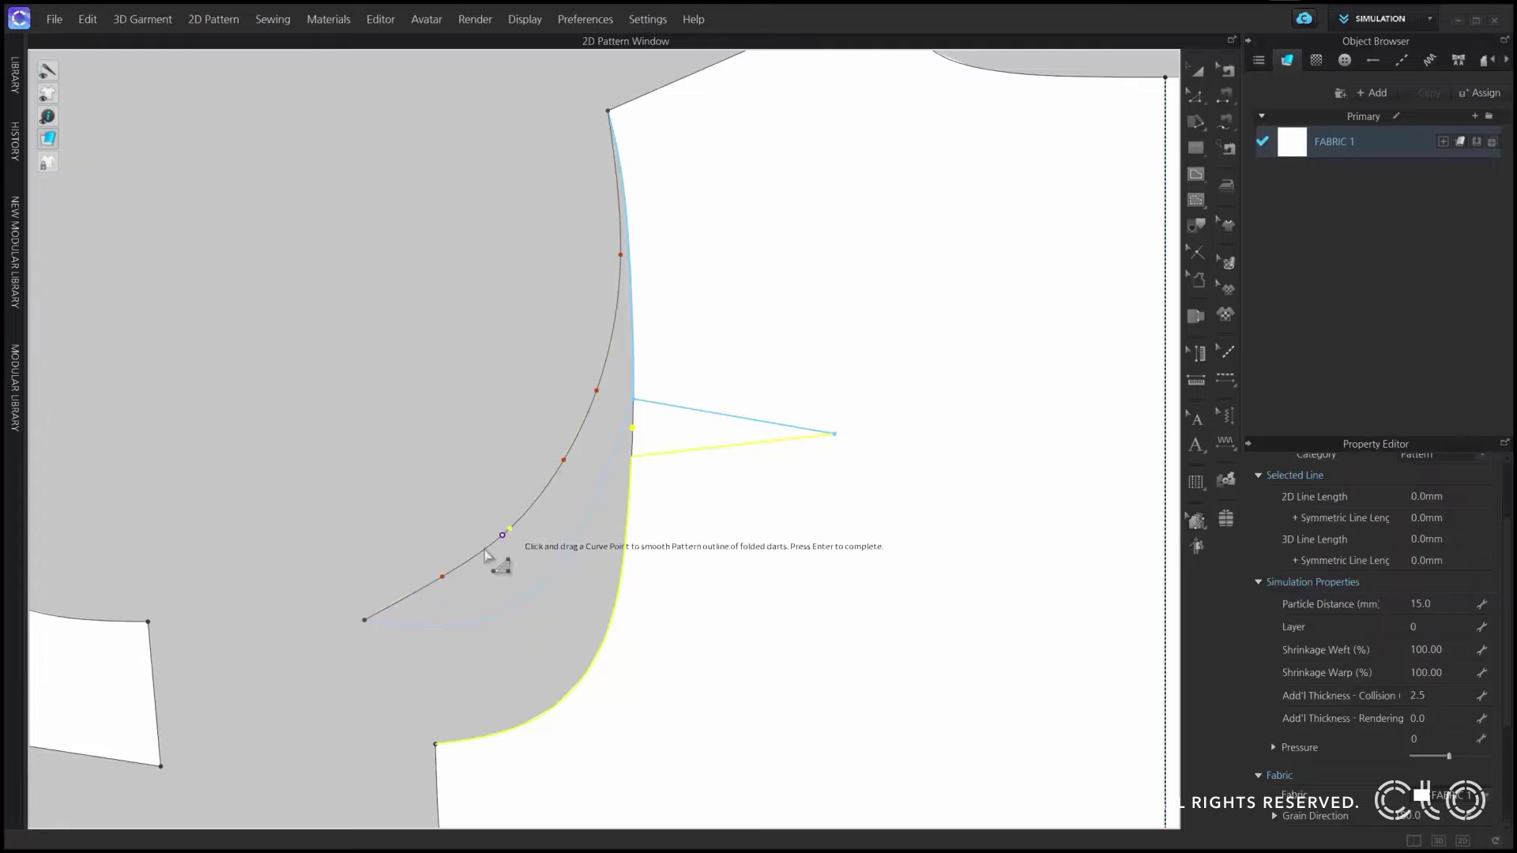
pyautogui.moveTo(443, 578); pyautogui.dragTo(450, 582)
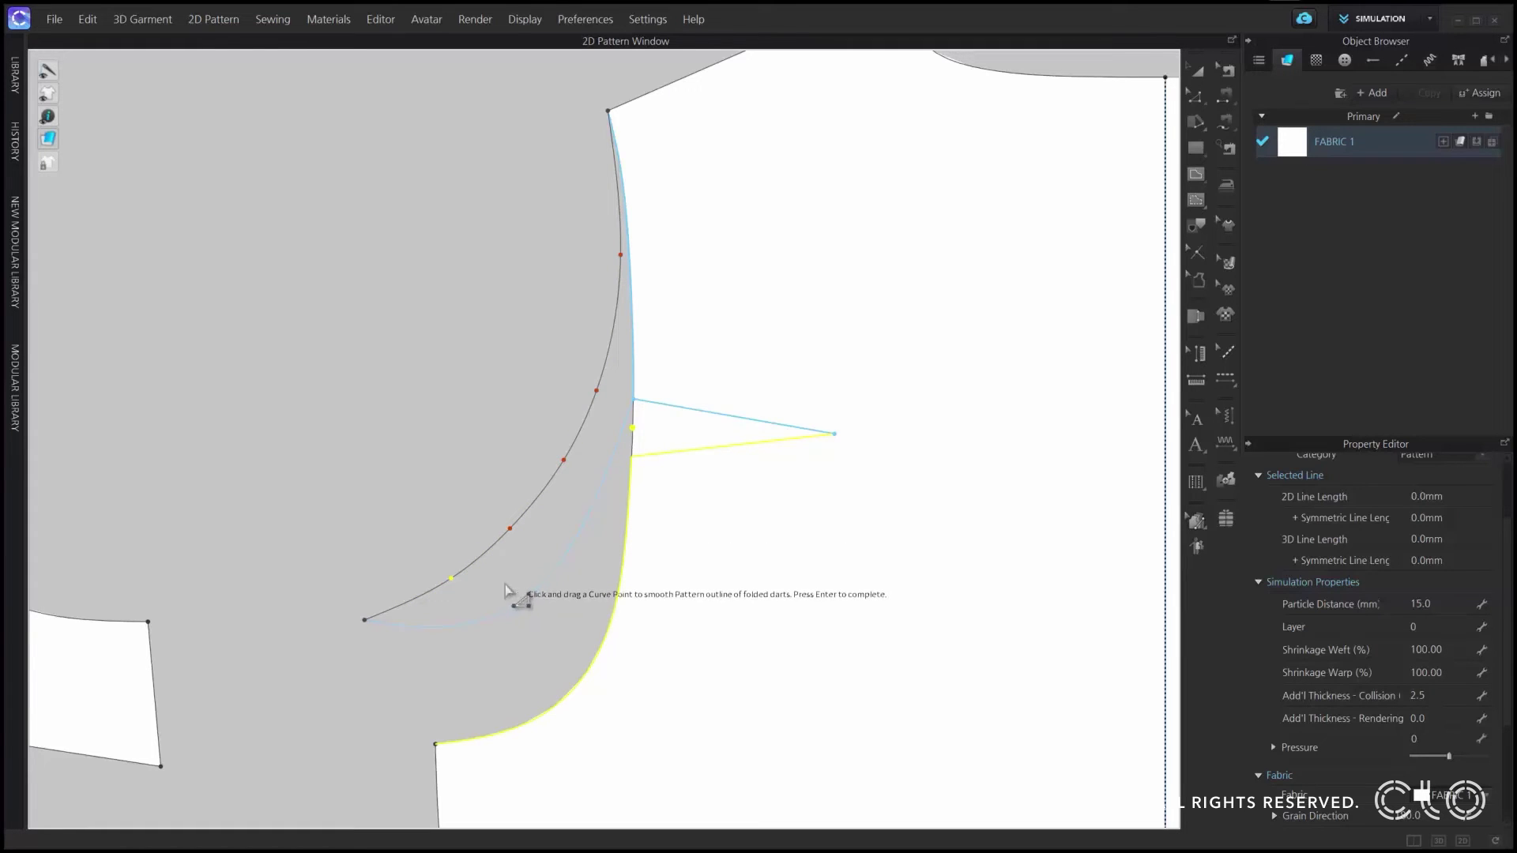
pyautogui.press('Return')
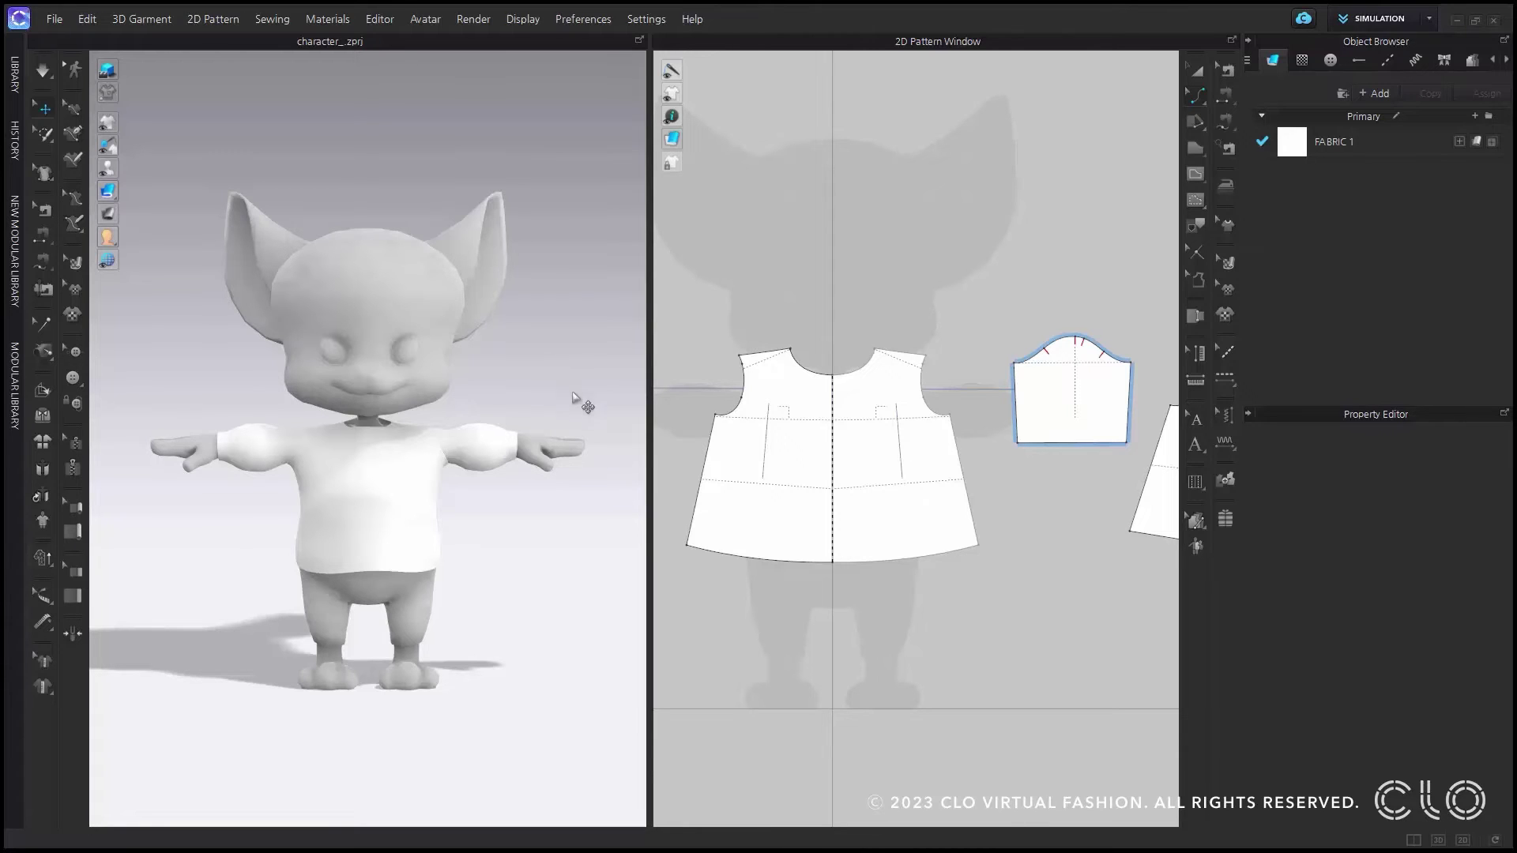
# Open the Fitting Suit settings in the Avatar Editor for the character avatar without saving the current file
pyautogui.click(425, 19)
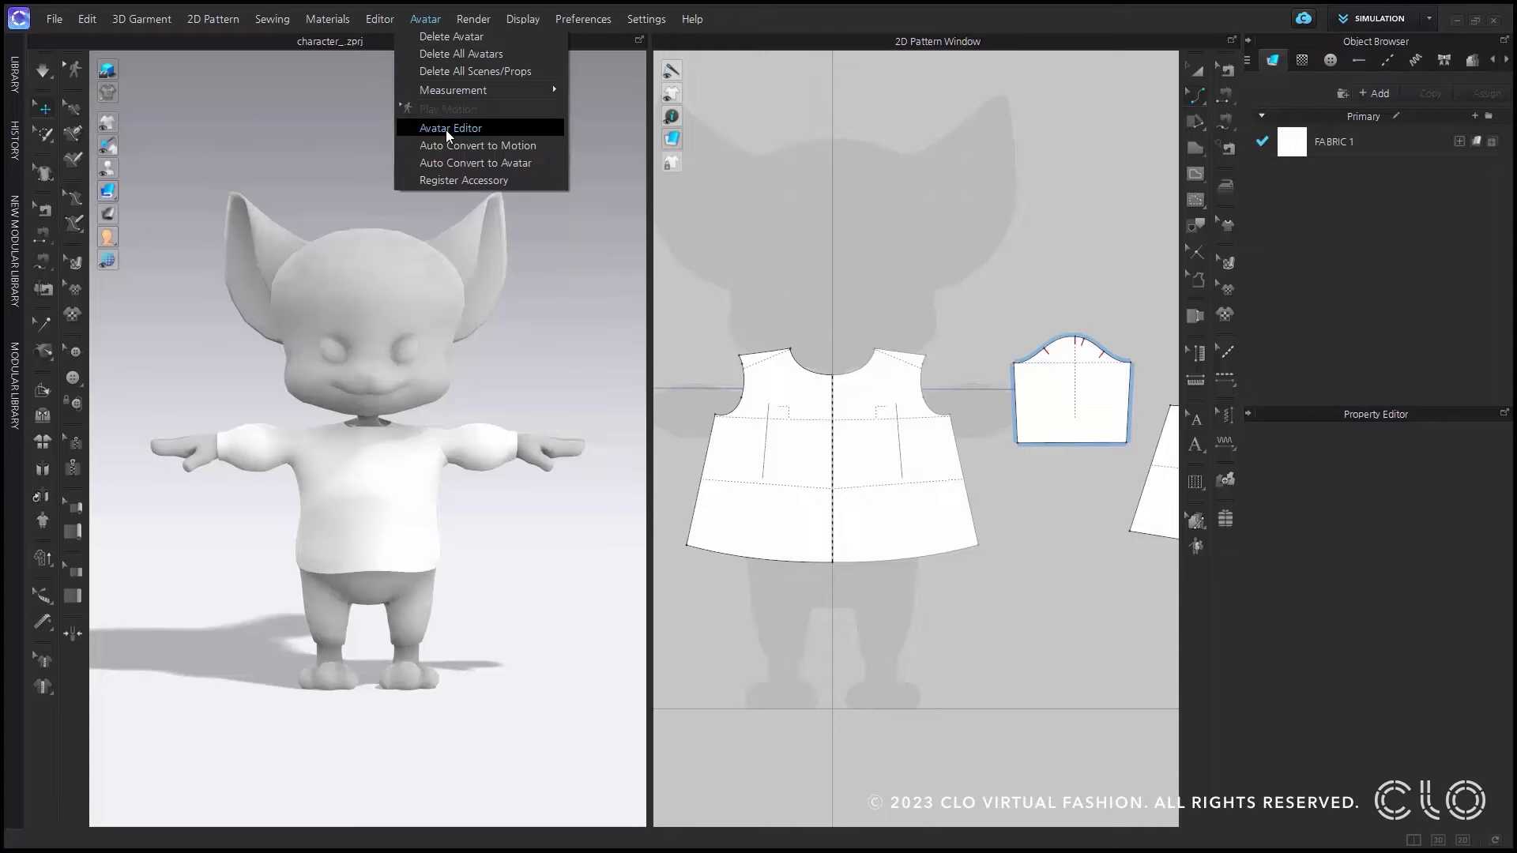
pyautogui.click(504, 130)
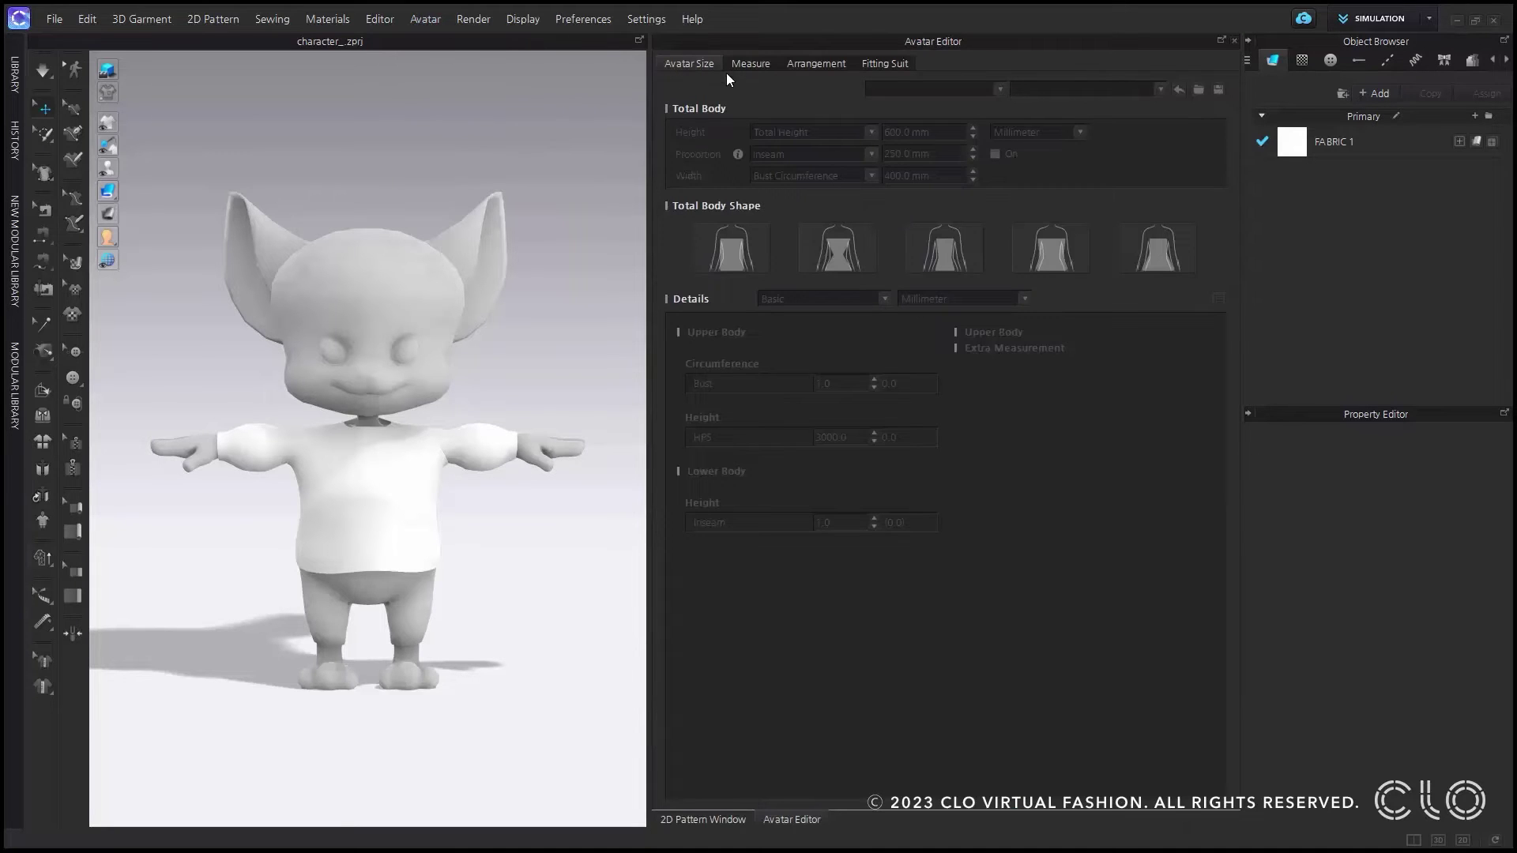
pyautogui.click(884, 64)
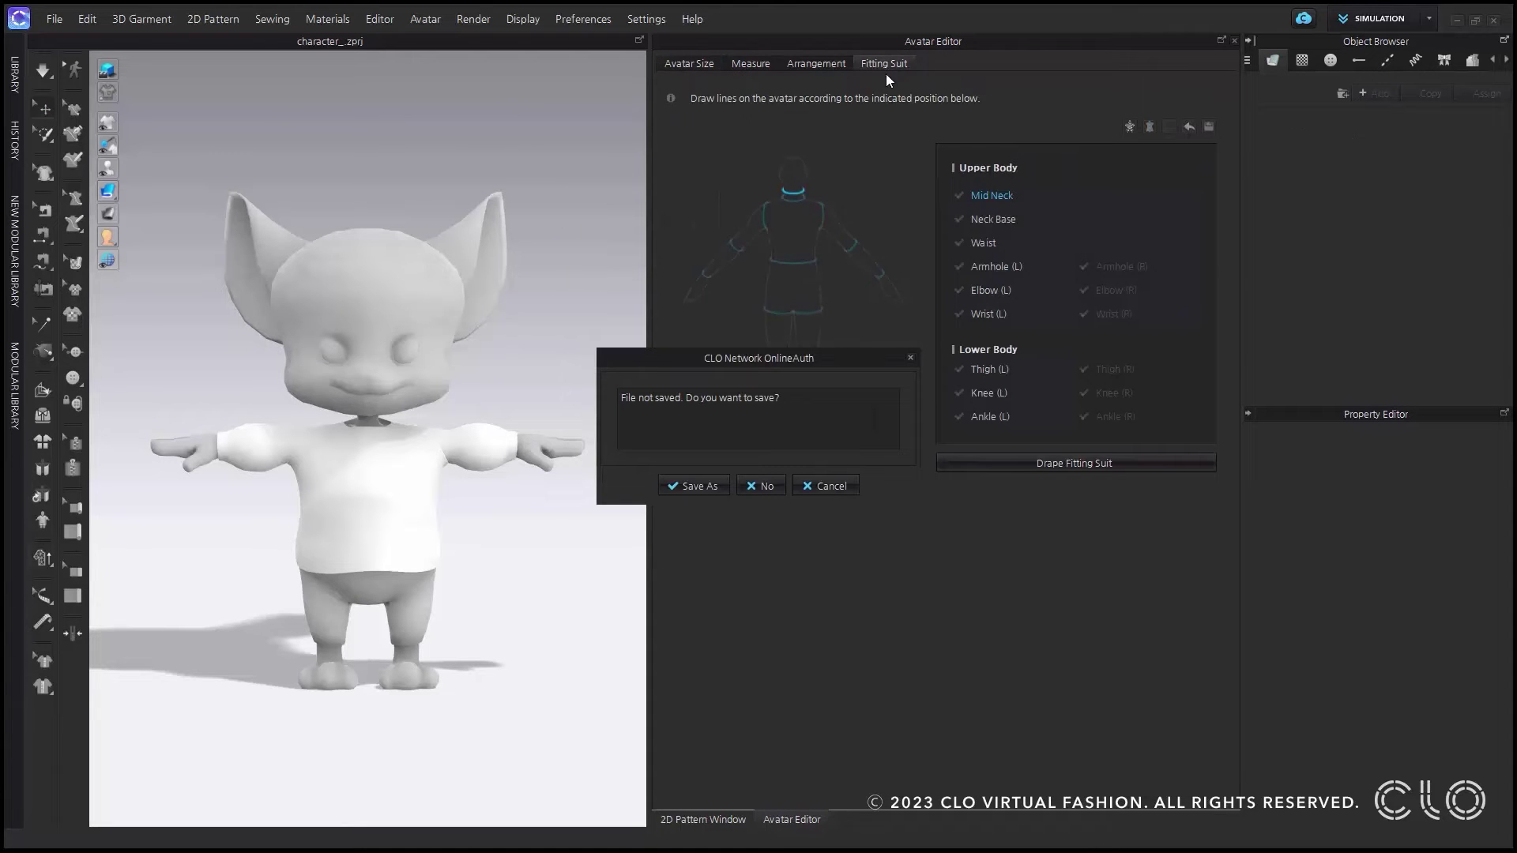
pyautogui.moveTo(795, 358); pyautogui.dragTo(636, 364)
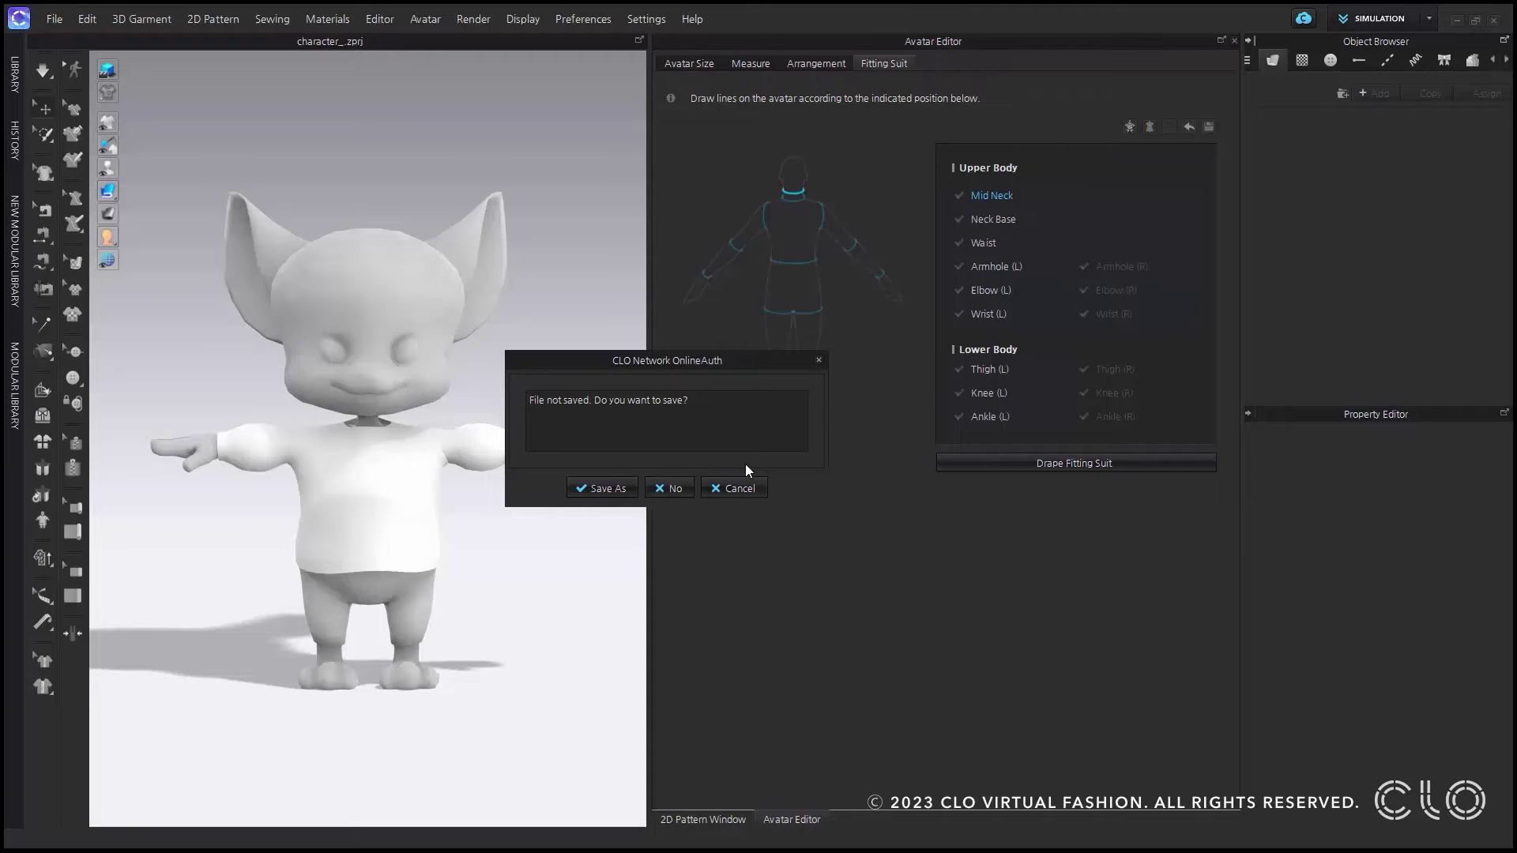
pyautogui.click(681, 494)
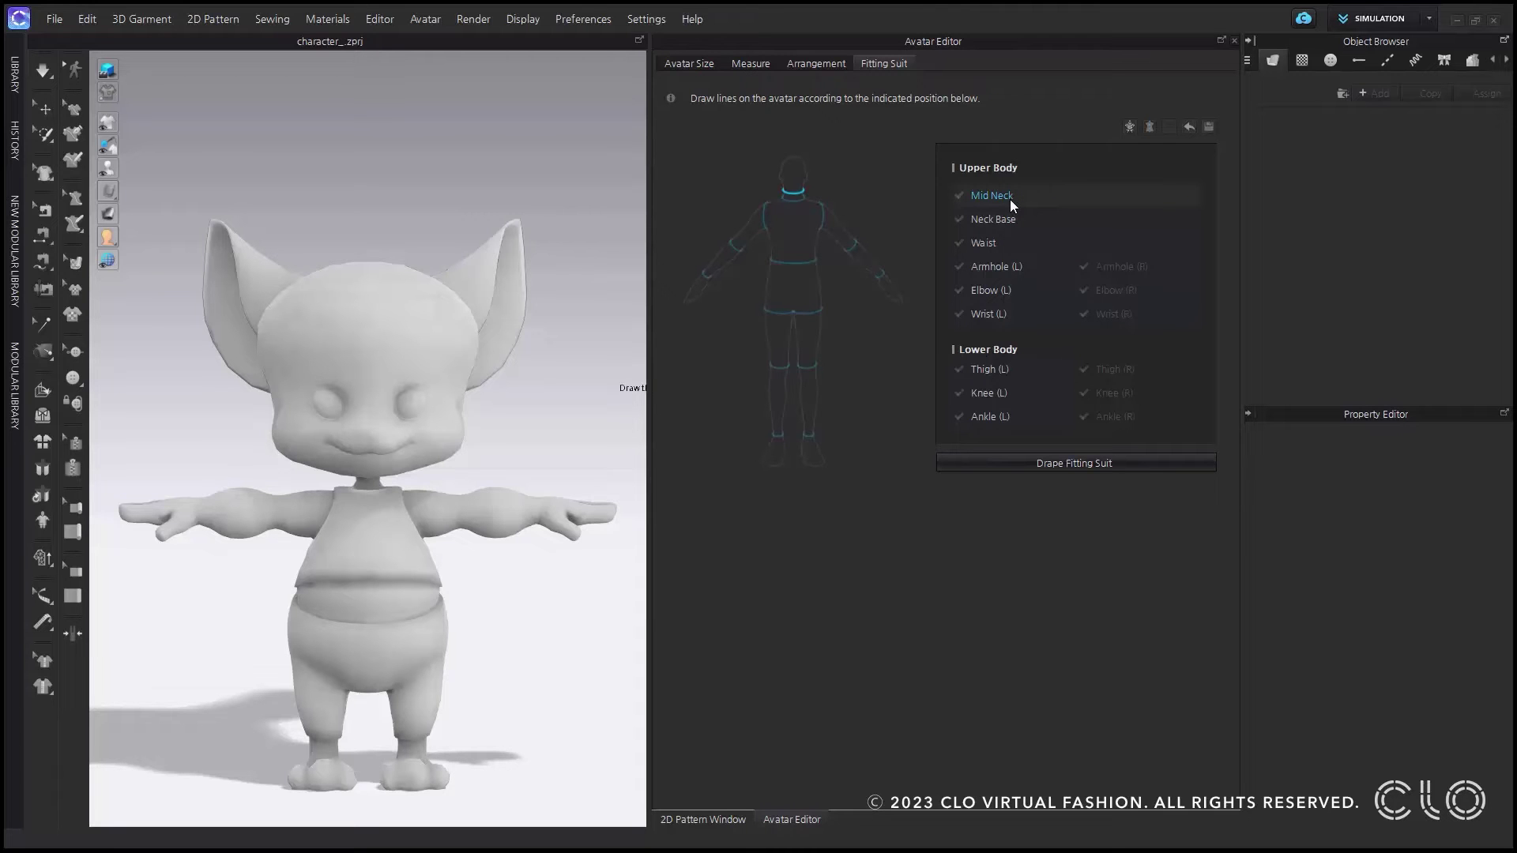
# Define the Mid Neck line for the fitting suit by placing three points around the middle of the character avatar's neck
pyautogui.scroll(6, 391, 528)
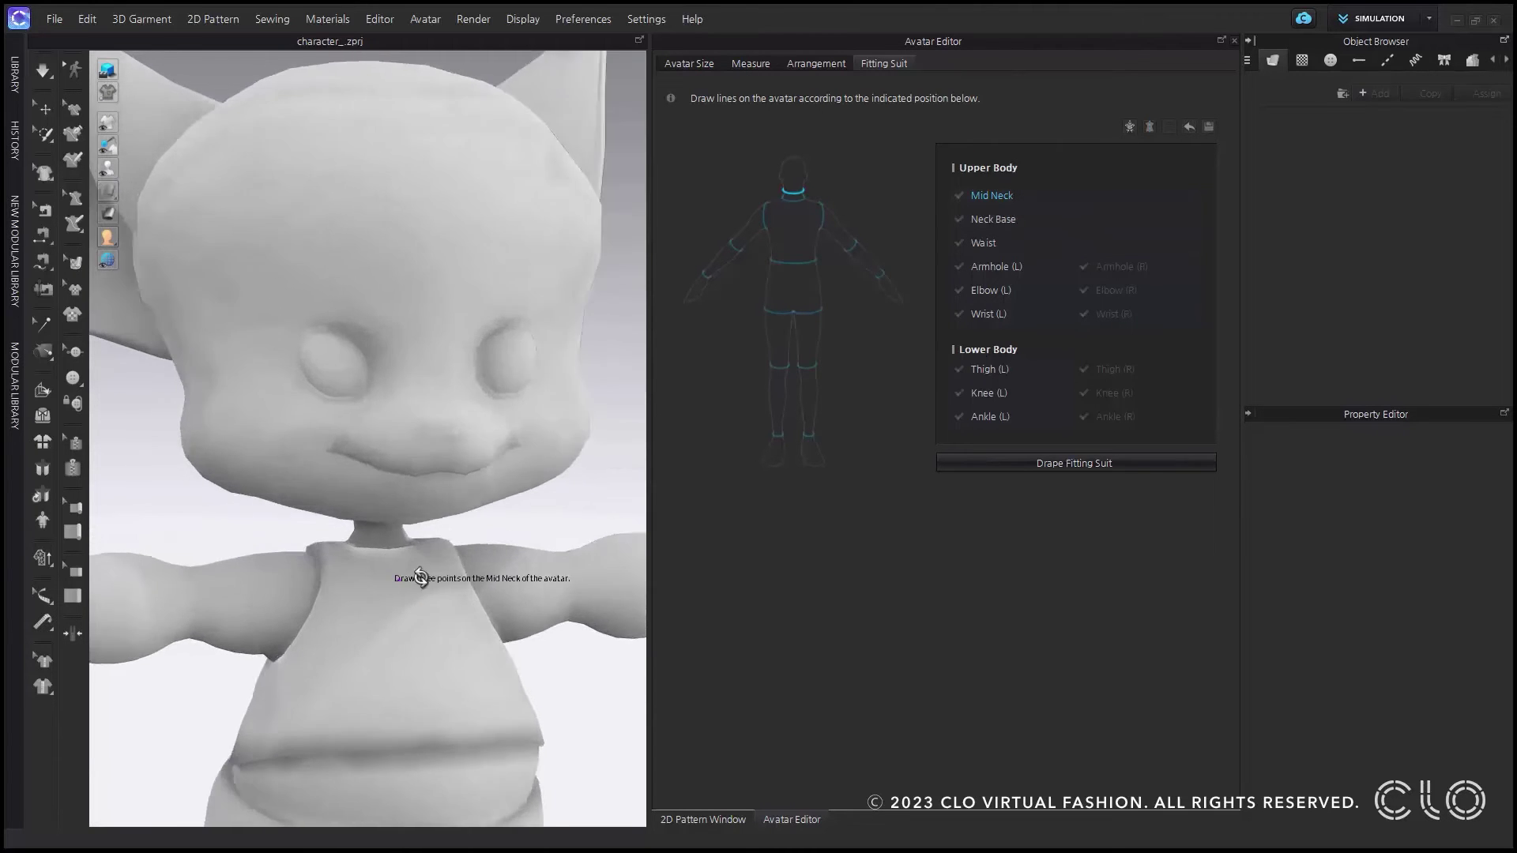
pyautogui.scroll(4, 440, 581)
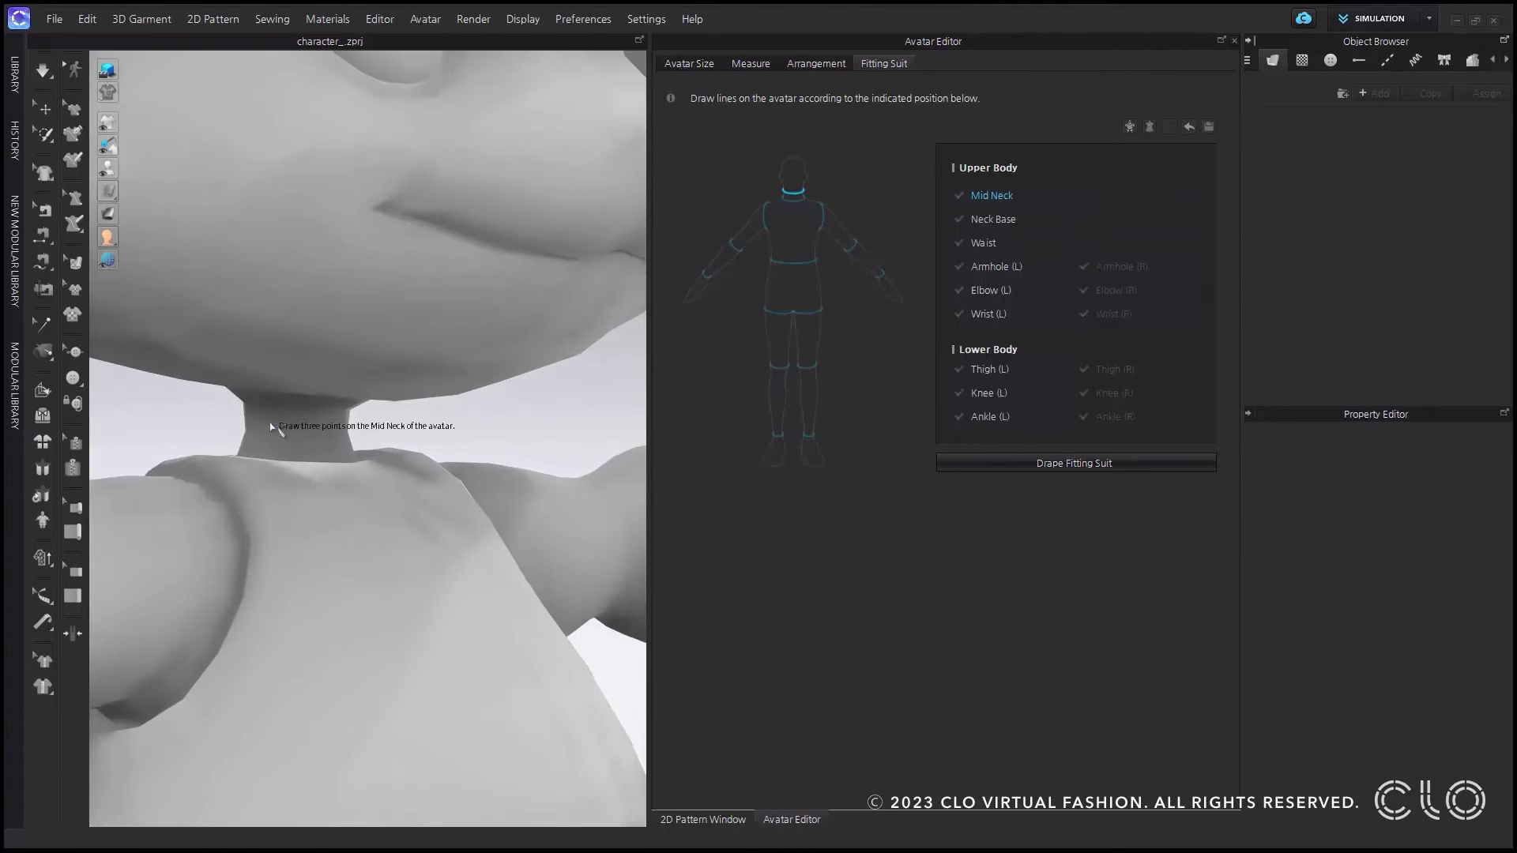
pyautogui.click(339, 413)
pyautogui.moveTo(345, 419); pyautogui.dragTo(280, 432, button='right')
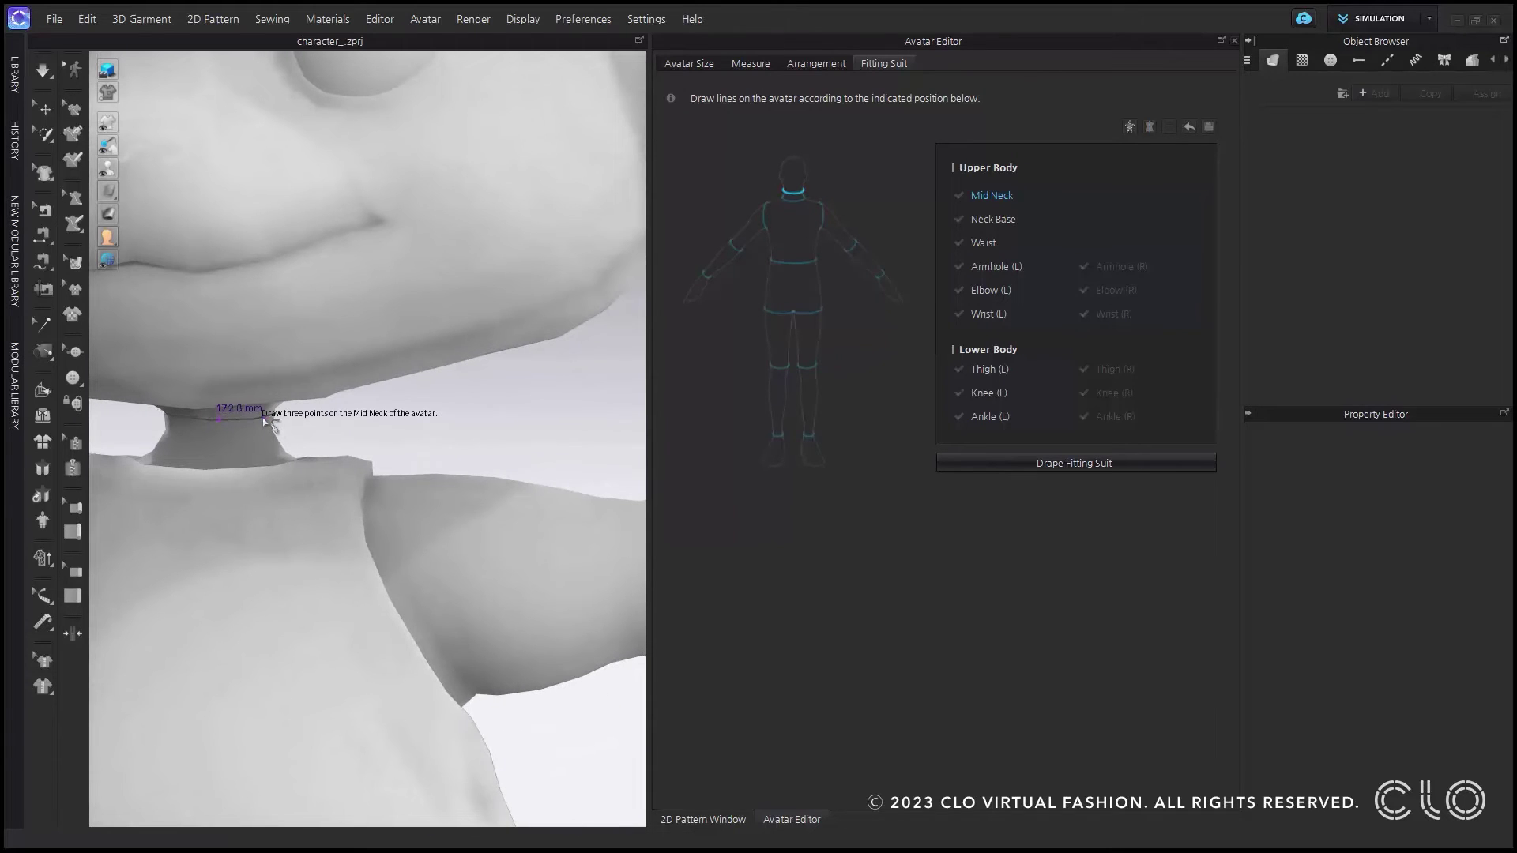
pyautogui.click(267, 417)
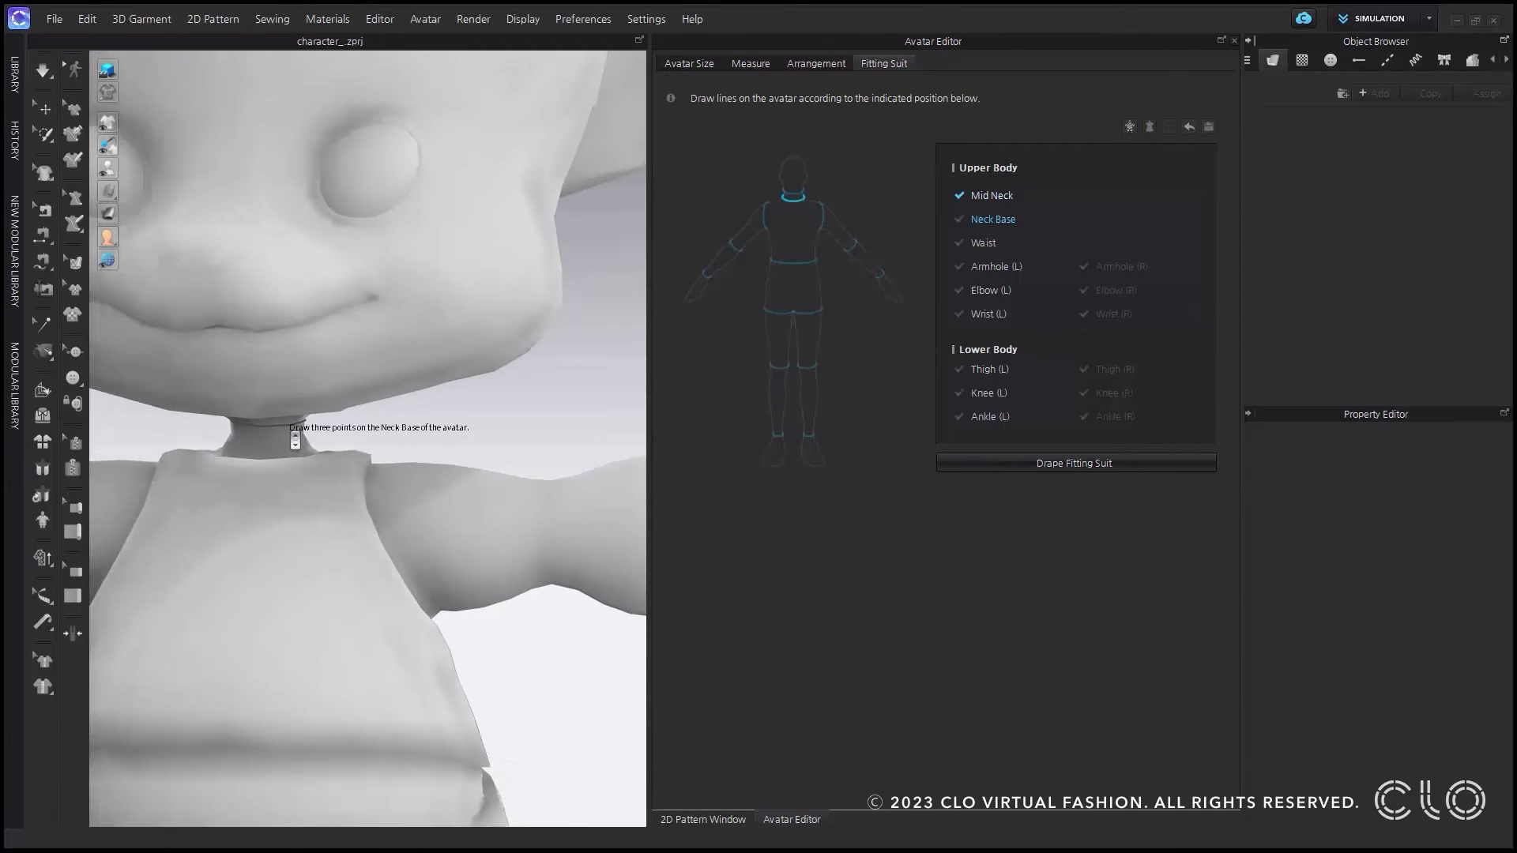
# Draw the Neck Base line around the character avatar with three points where the neck meets the torso
pyautogui.moveTo(285, 482); pyautogui.dragTo(455, 478, button='right')
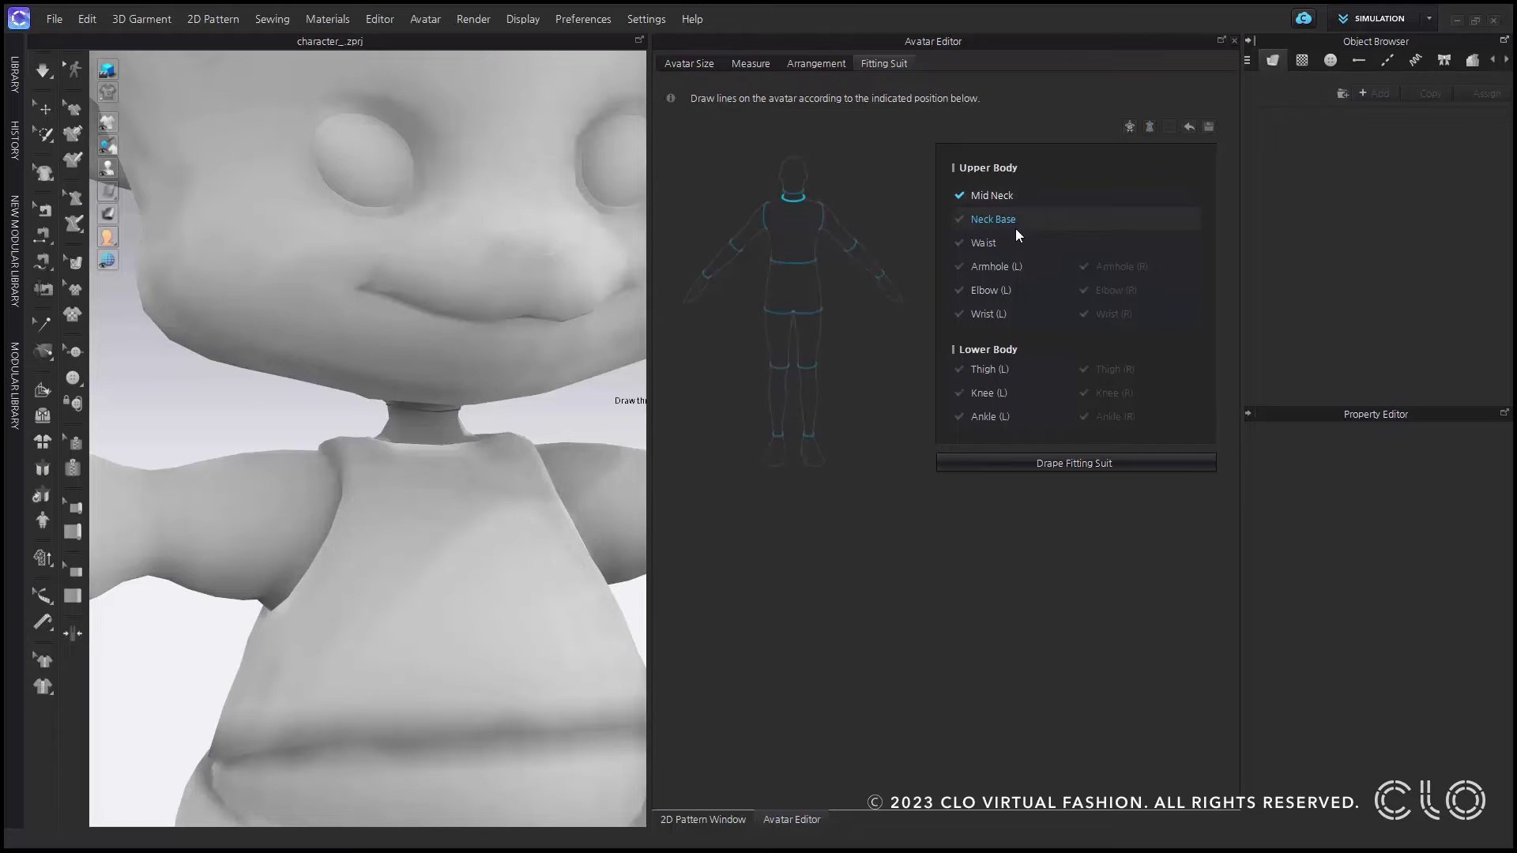
pyautogui.moveTo(430, 432); pyautogui.dragTo(365, 391, button='right')
pyautogui.click(338, 385)
pyautogui.click(393, 393)
pyautogui.click(387, 387)
# Draw the Waist line with three points across the front of the character's waist, just below the torso fold
pyautogui.scroll(-3, 388, 389)
pyautogui.moveTo(401, 493)
pyautogui.mouseDown(button='right')
pyautogui.moveTo(421, 492)
pyautogui.moveTo(388, 494)
pyautogui.mouseUp(button='right')
pyautogui.click(213, 606)
pyautogui.click(345, 632)
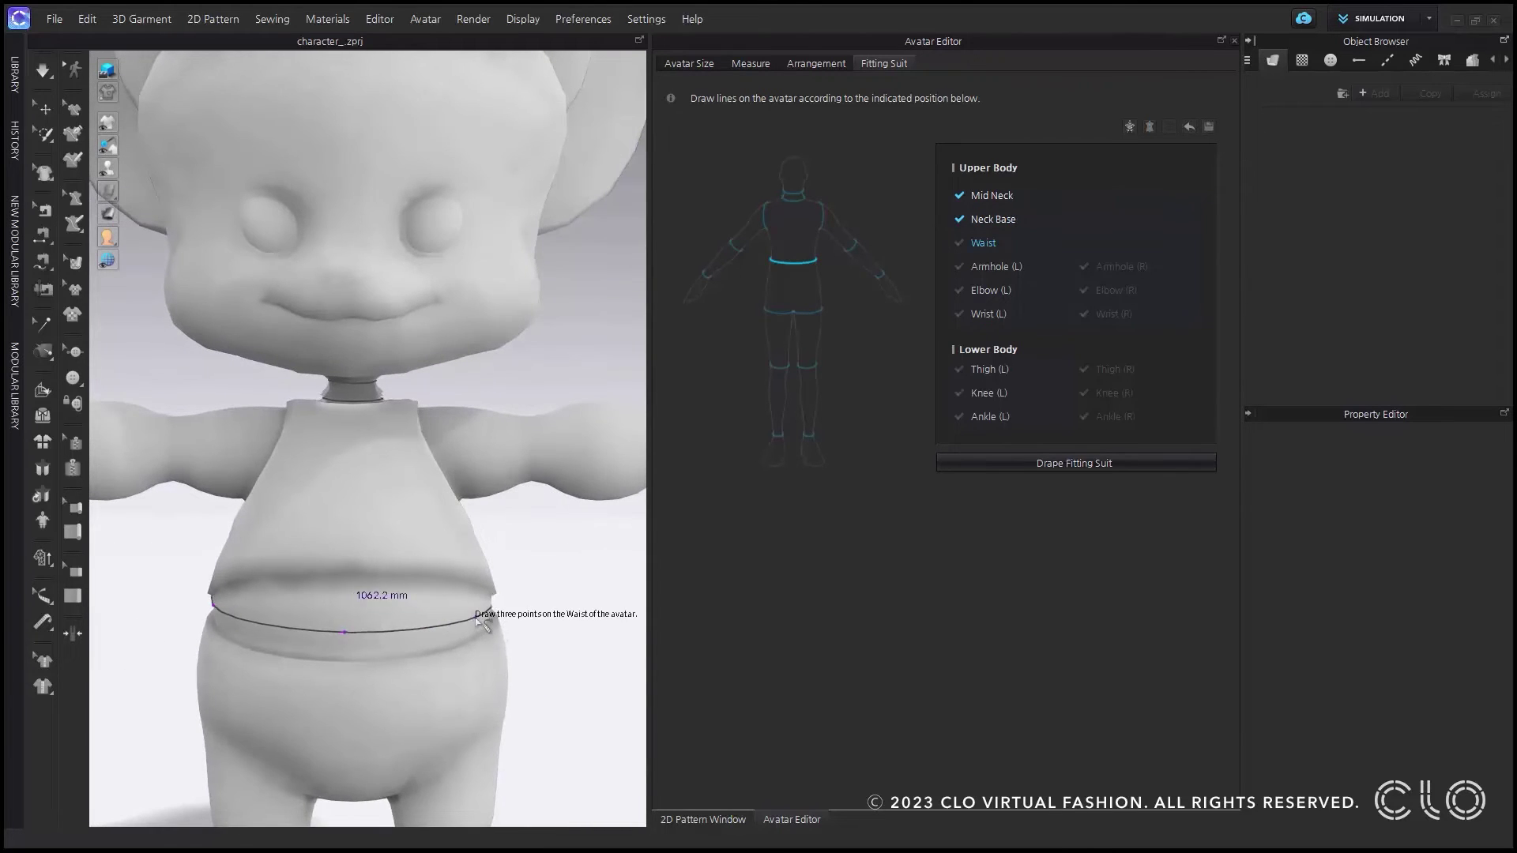
pyautogui.click(478, 620)
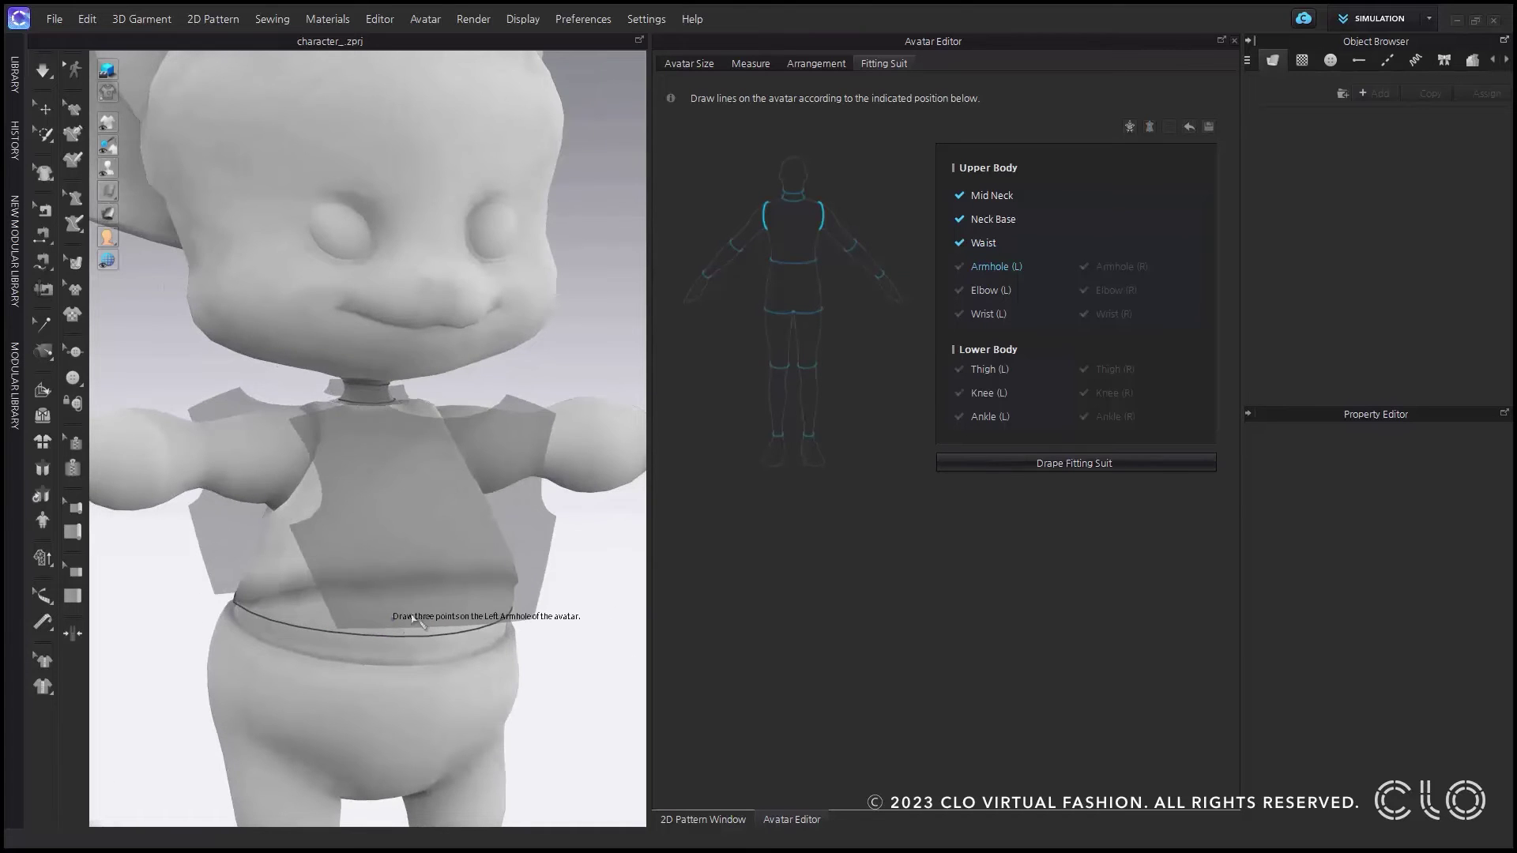
# Draw the left Armhole line from the top of the shoulder to the underarm of the character avatar
pyautogui.scroll(-5, 413, 620)
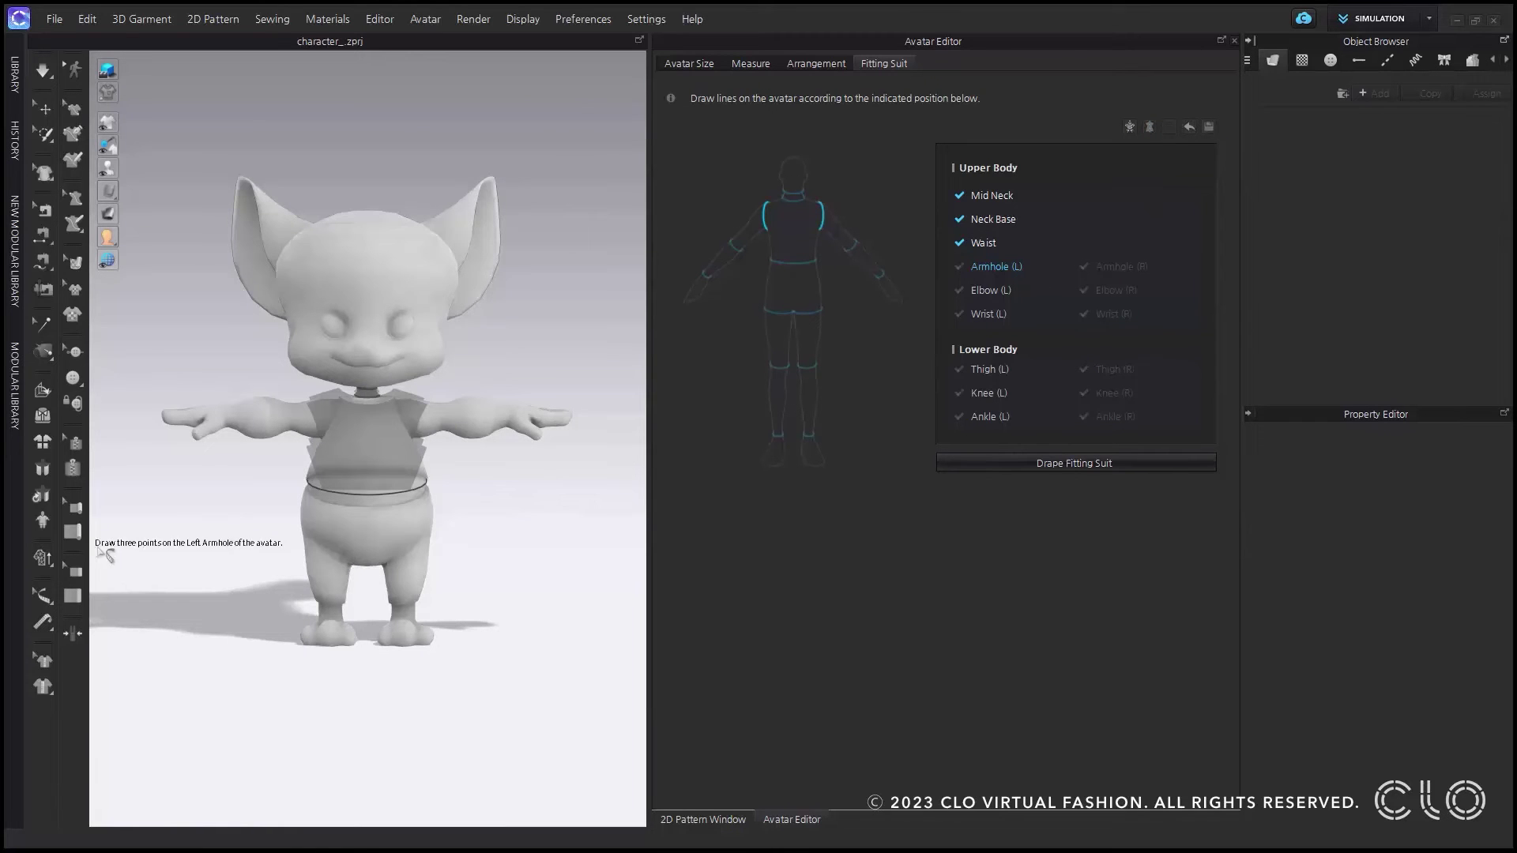
pyautogui.moveTo(280, 566); pyautogui.dragTo(342, 531, button='middle')
pyautogui.scroll(4, 344, 525)
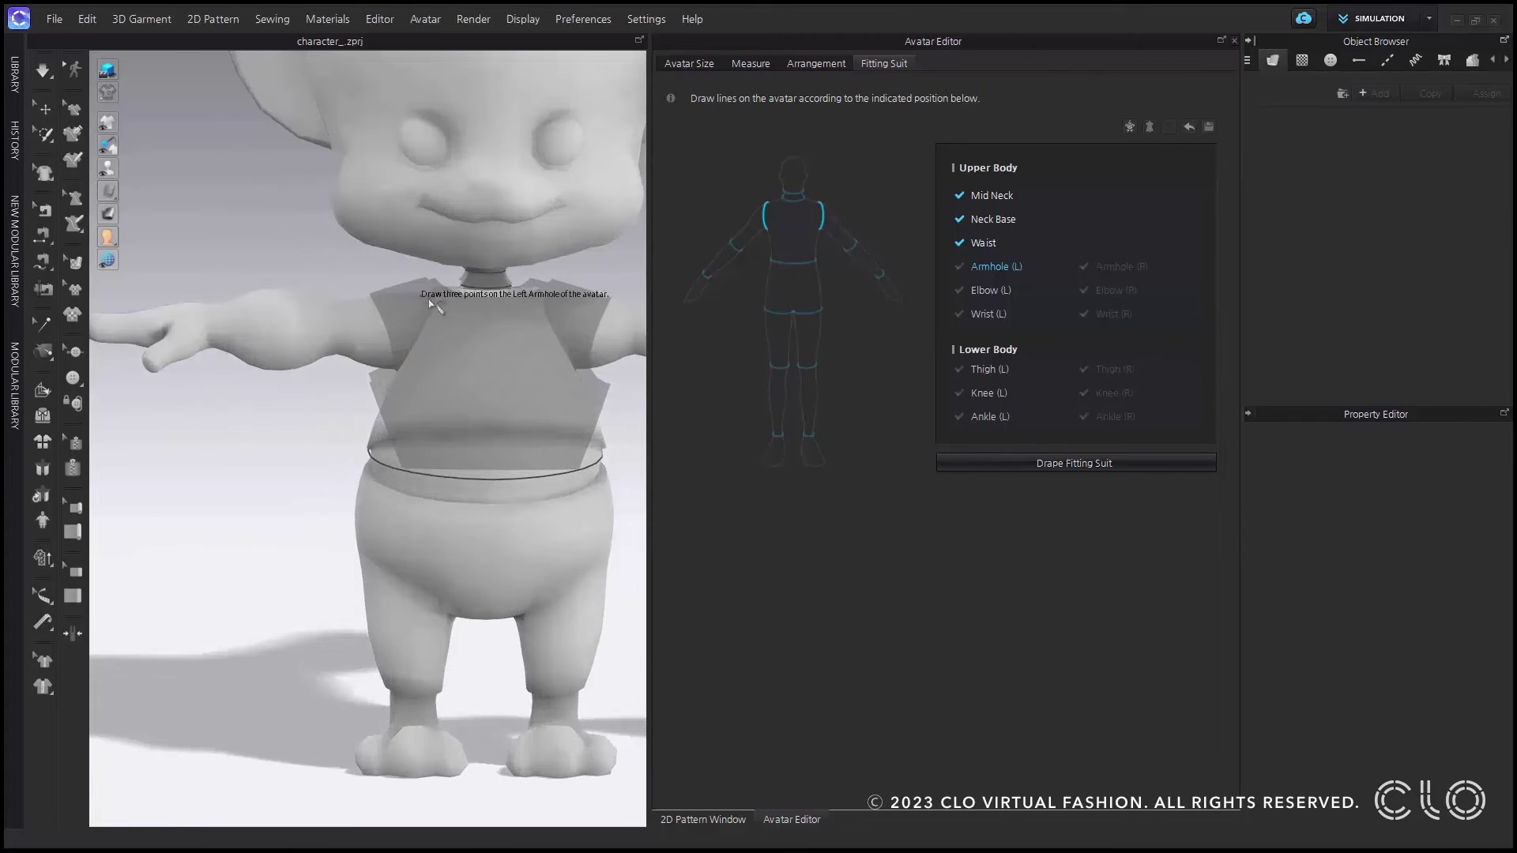
pyautogui.click(419, 294)
pyautogui.click(395, 371)
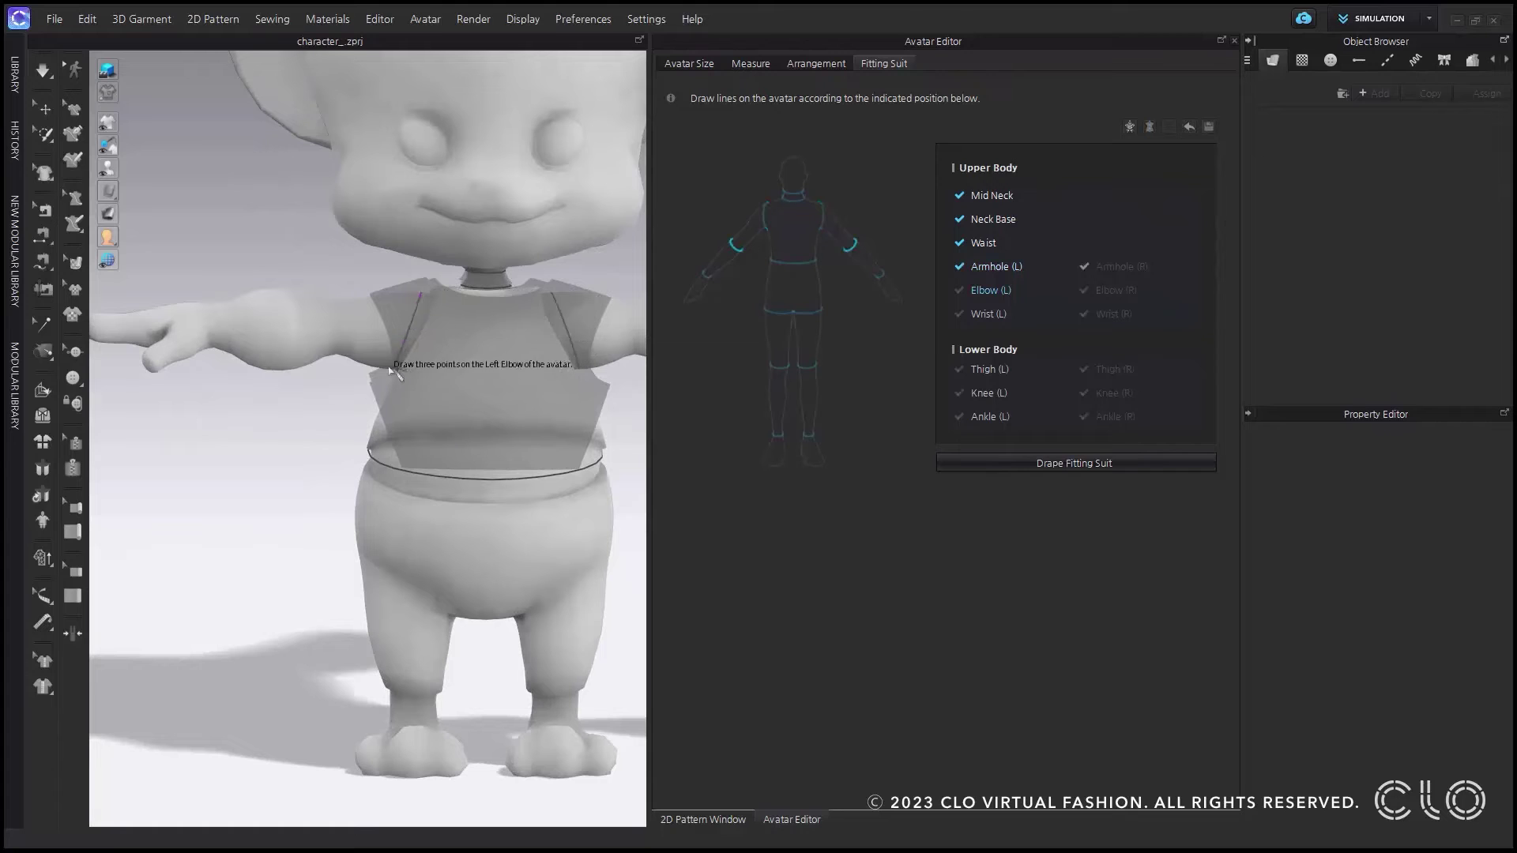
# Draw the left Elbow line across the middle of the arm and the left Wrist line just before the hand
pyautogui.click(336, 302)
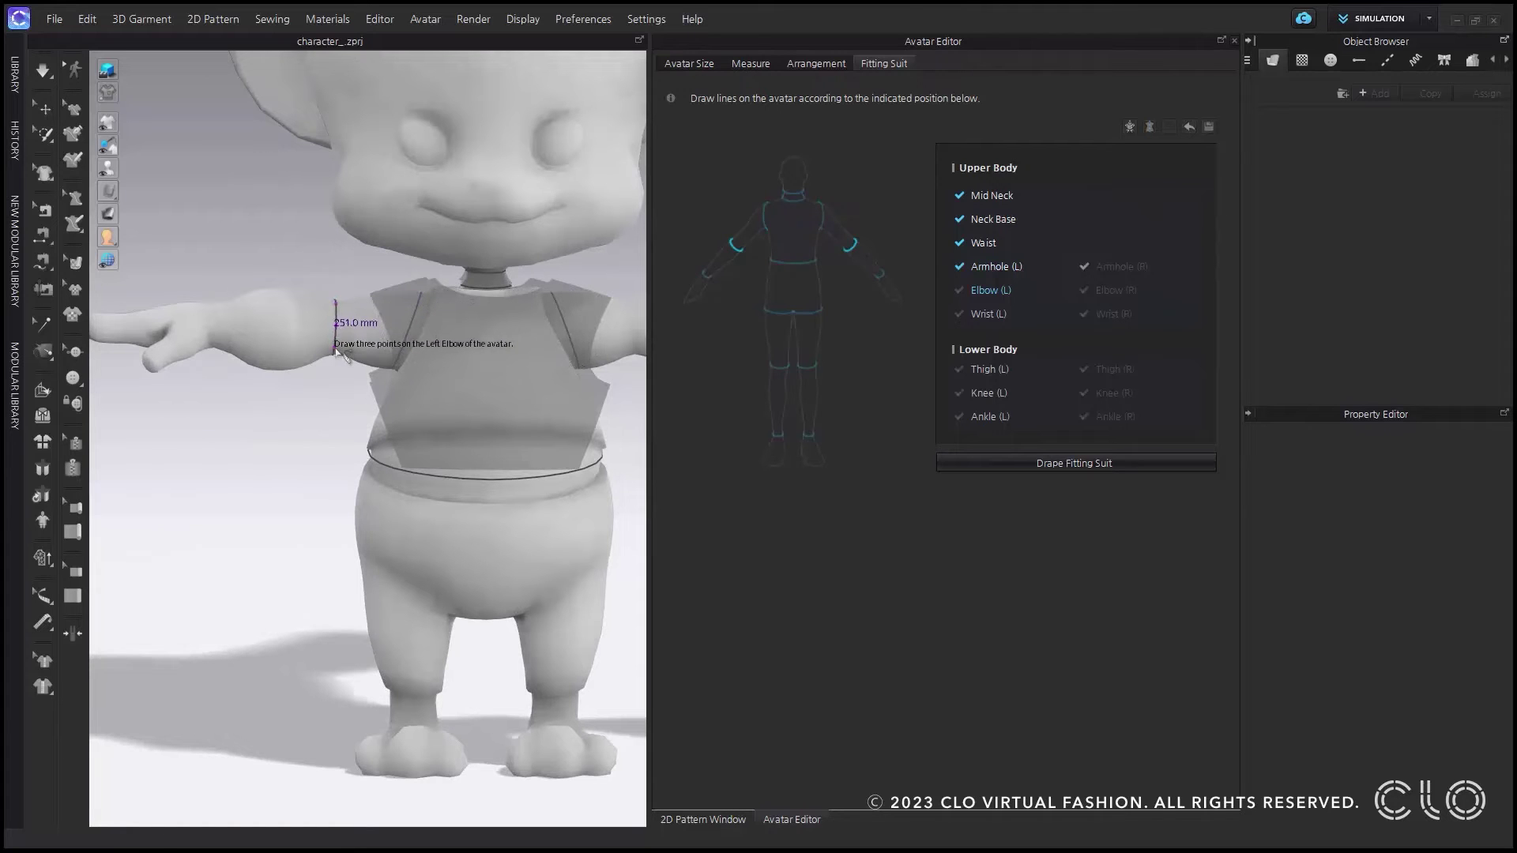
pyautogui.click(338, 354)
pyautogui.click(213, 308)
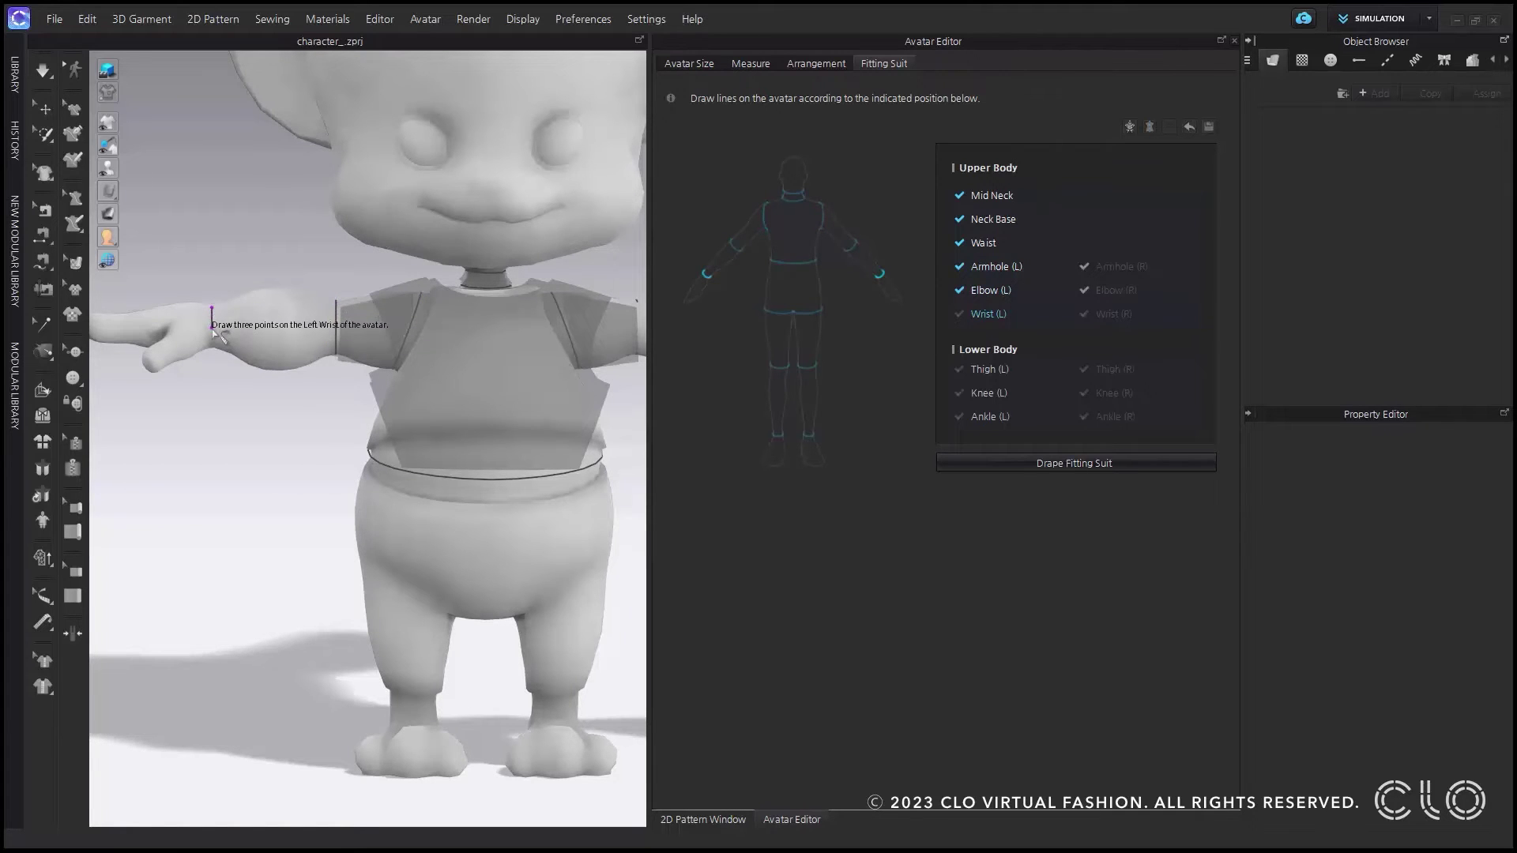
pyautogui.click(229, 360)
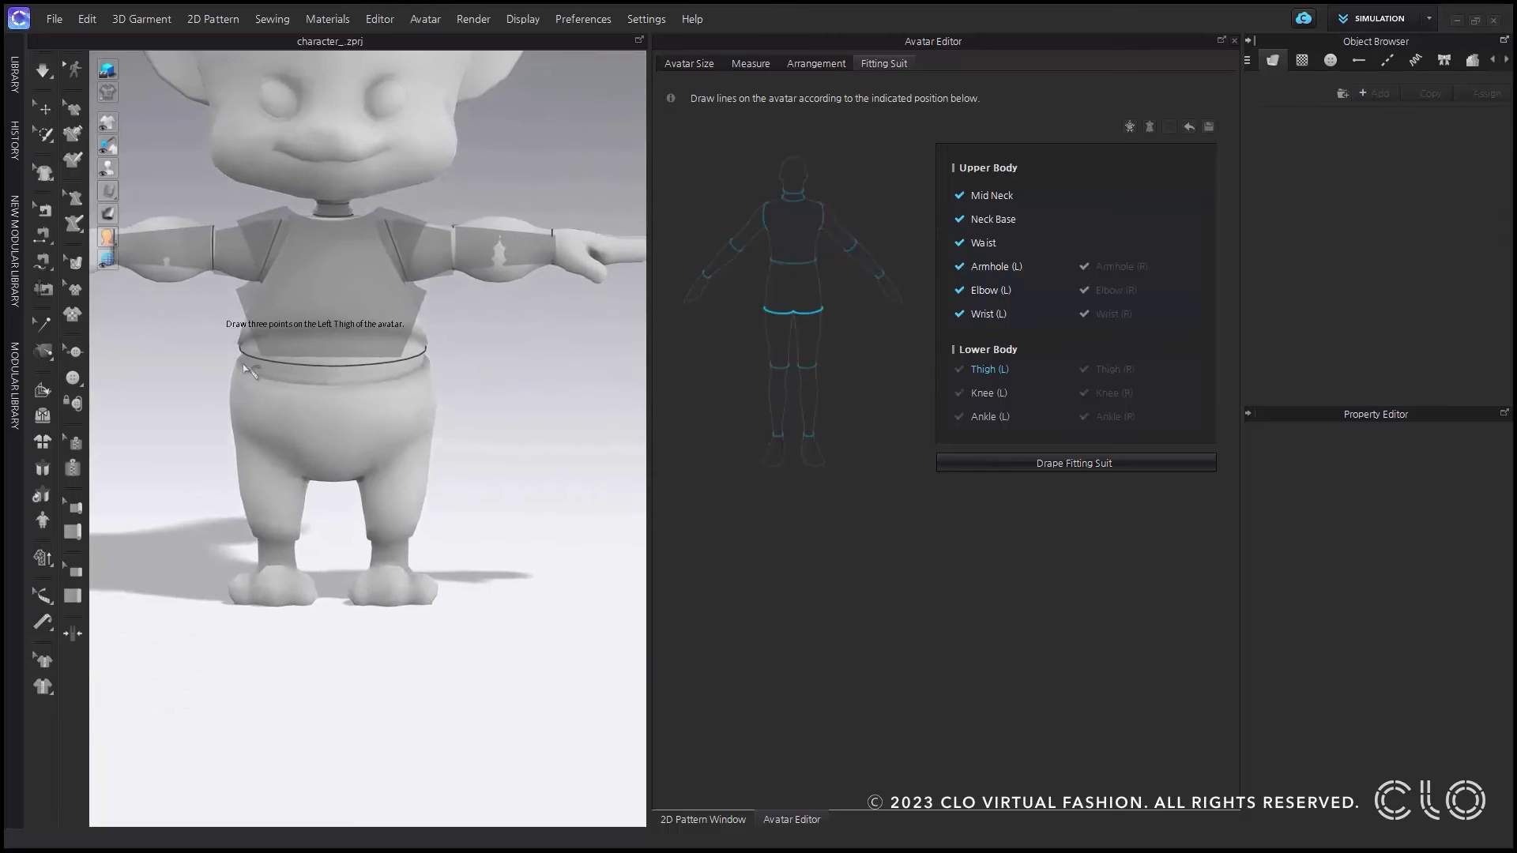
# Draw the left Thigh line along the leg crease and the left Knee line near the lower end of the upper leg
pyautogui.click(248, 438)
pyautogui.click(306, 478)
pyautogui.click(426, 436)
pyautogui.click(263, 527)
pyautogui.click(276, 527)
pyautogui.click(292, 528)
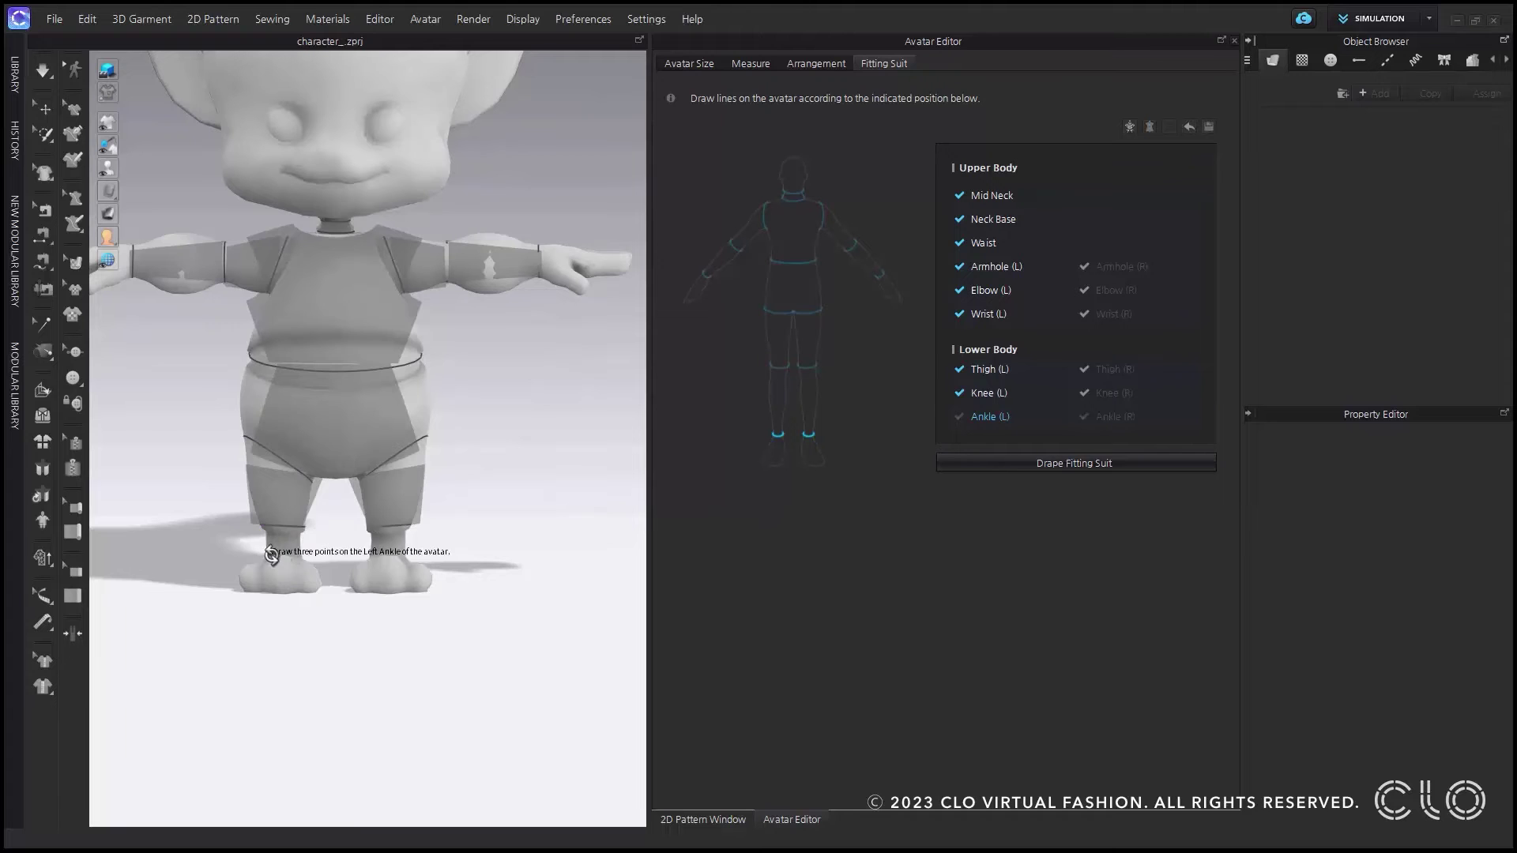
# Draw the left Ankle line above the foot and drape the fitting suit on the character avatar
pyautogui.click(269, 545)
pyautogui.click(301, 549)
pyautogui.moveTo(321, 557); pyautogui.dragTo(344, 496, button='right')
pyautogui.scroll(-4, 327, 534)
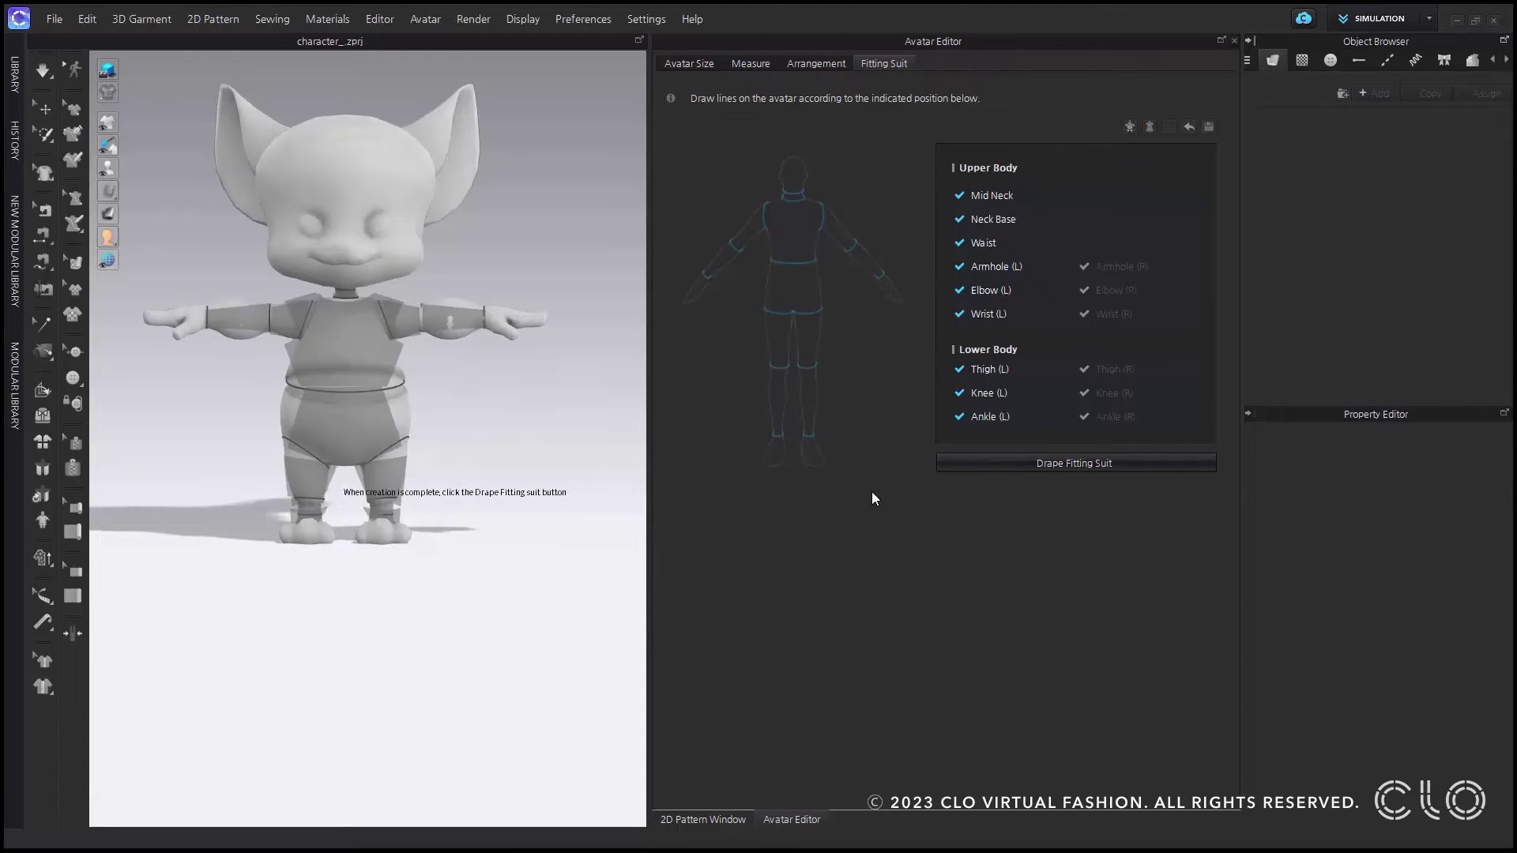
pyautogui.click(1041, 466)
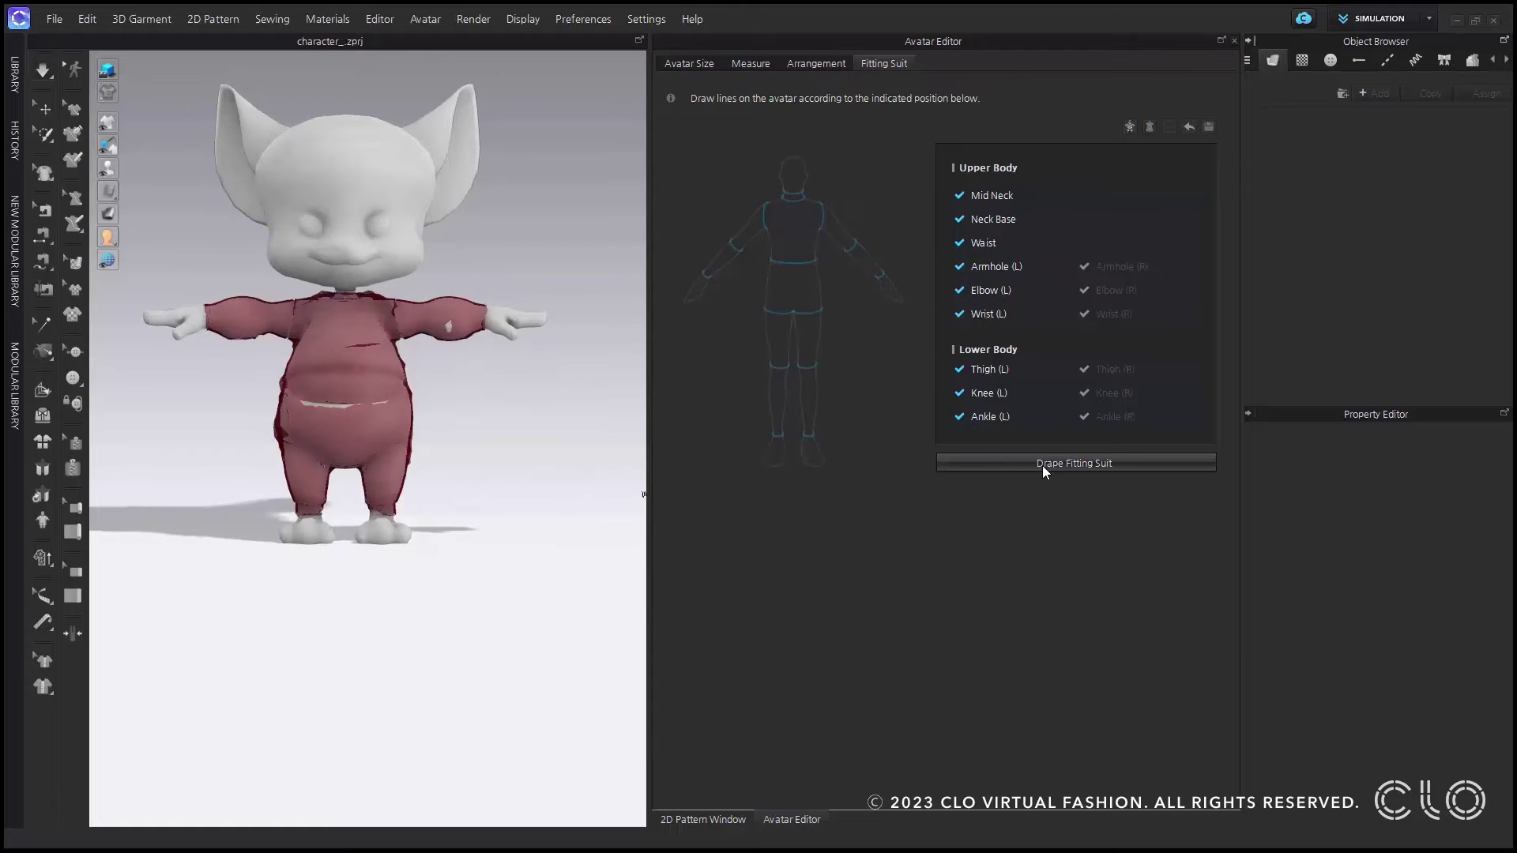
# Pull the draped suit at the forearm and below the waist to smooth it, checking it from both sides
pyautogui.click(462, 336)
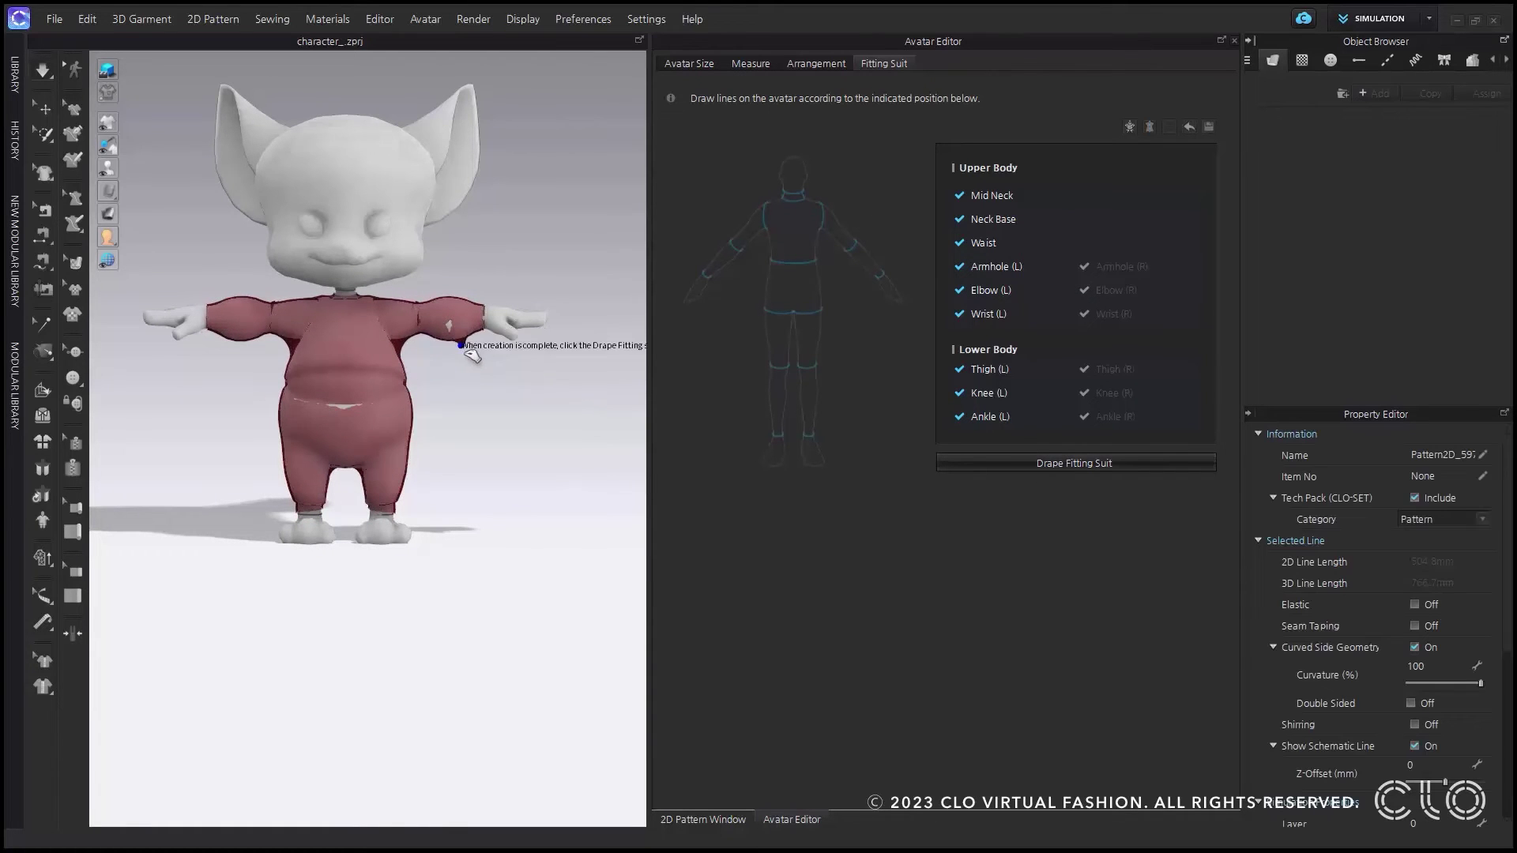
pyautogui.moveTo(379, 402); pyautogui.dragTo(306, 439, button='right')
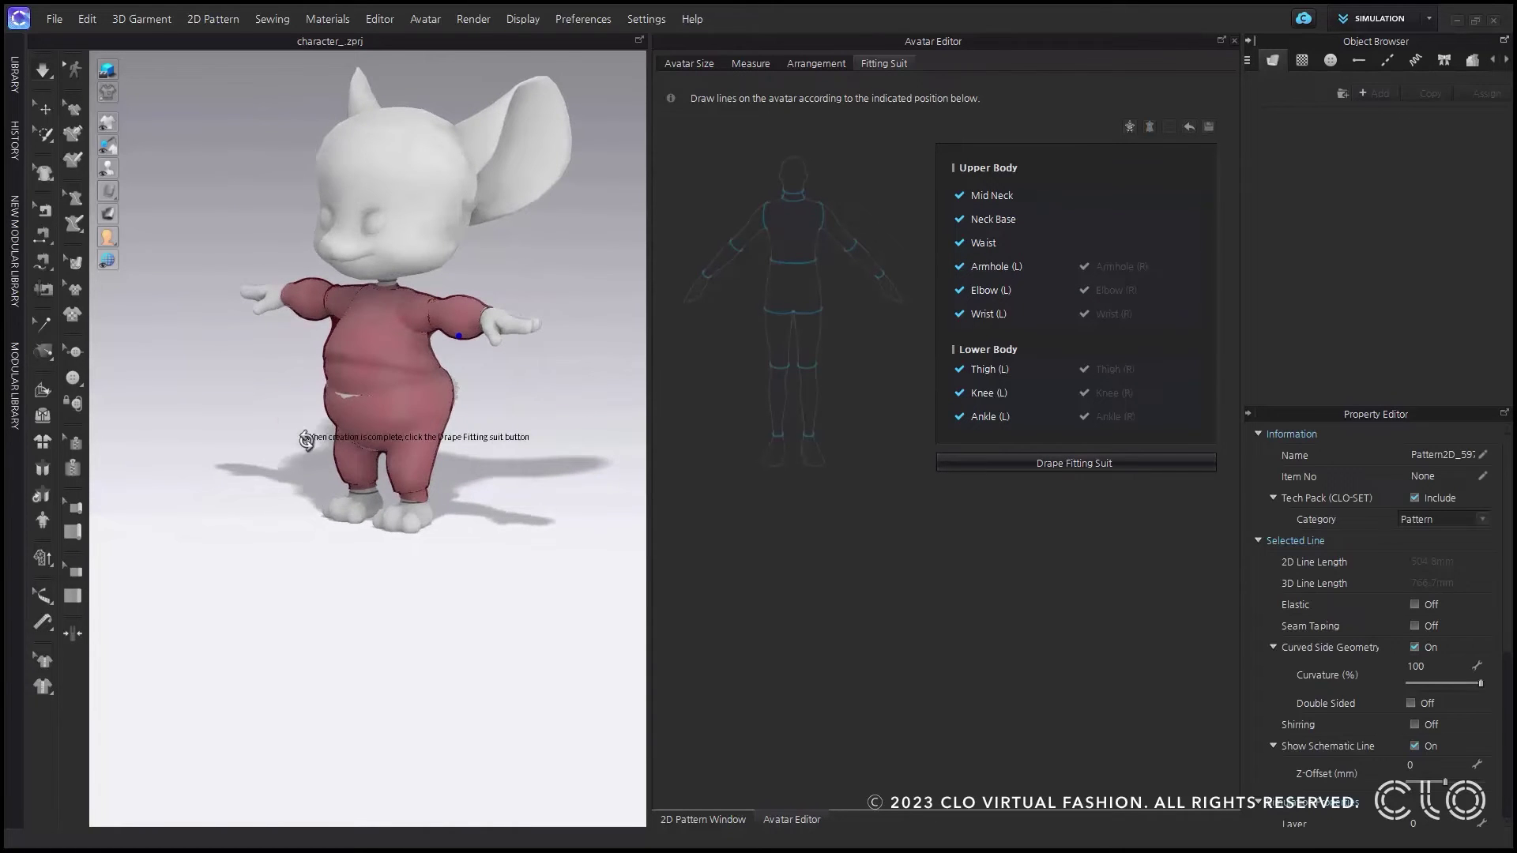
pyautogui.click(326, 401)
pyautogui.moveTo(355, 433); pyautogui.dragTo(446, 415, button='right')
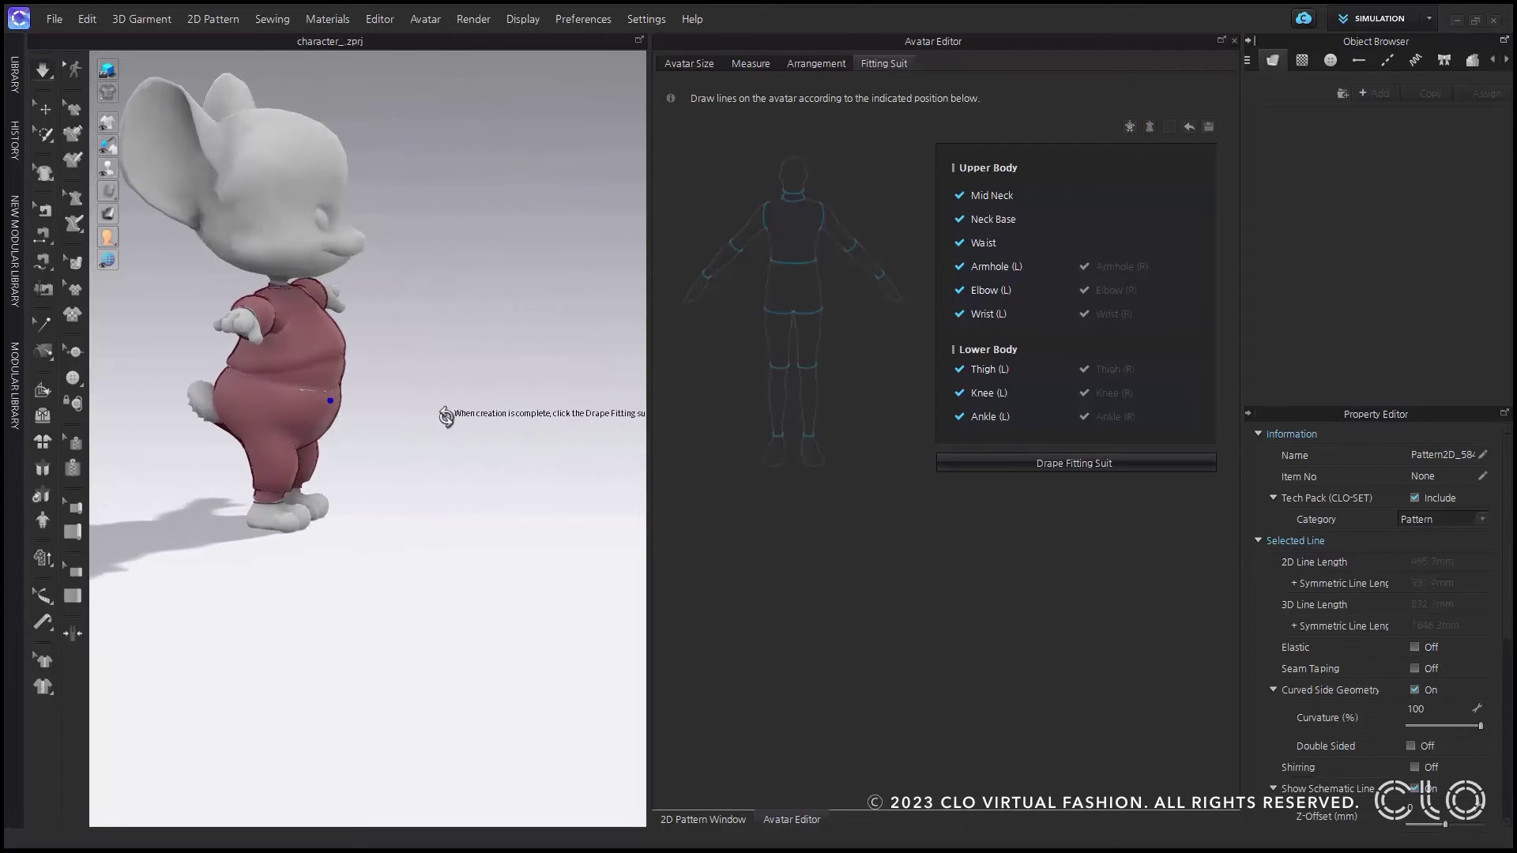
pyautogui.moveTo(355, 411); pyautogui.dragTo(347, 415, button='right')
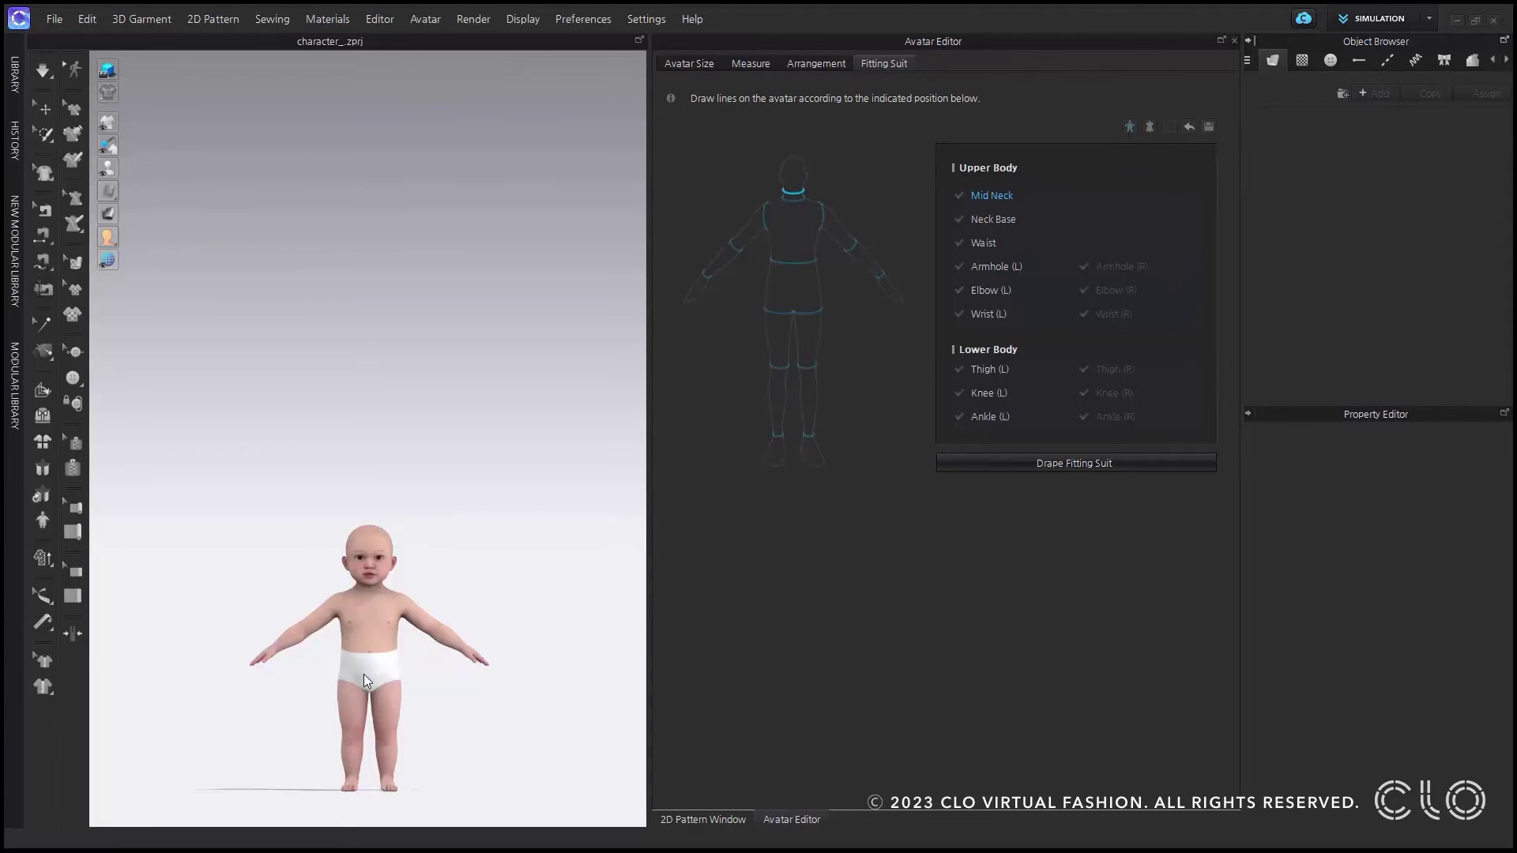
# Generate all fitting suit lines automatically on the baby avatar and drape the fitting suit
pyautogui.scroll(5, 364, 675)
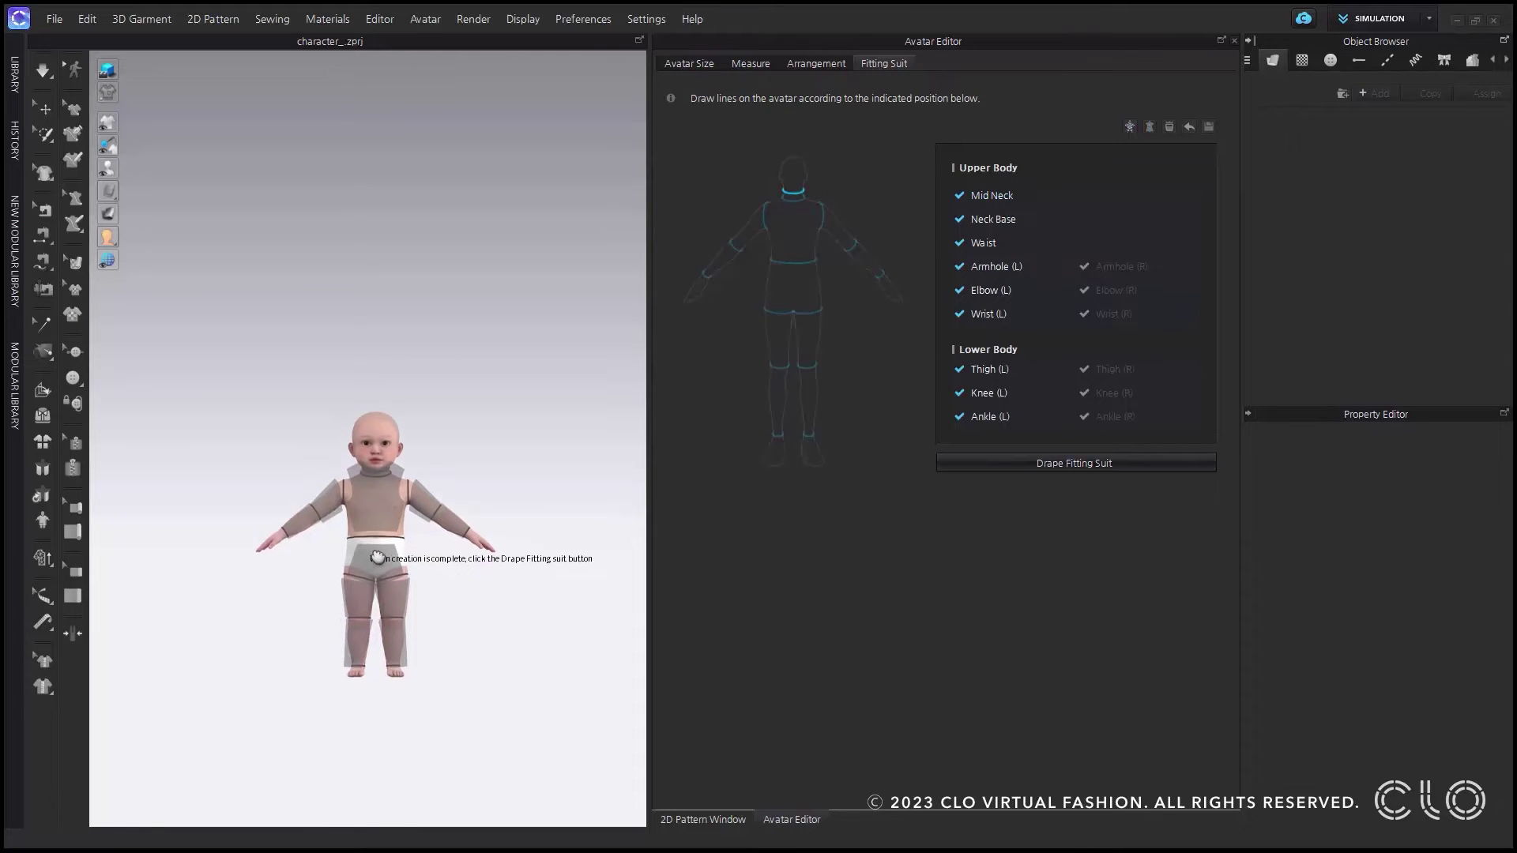
pyautogui.moveTo(391, 610); pyautogui.dragTo(357, 666, button='right')
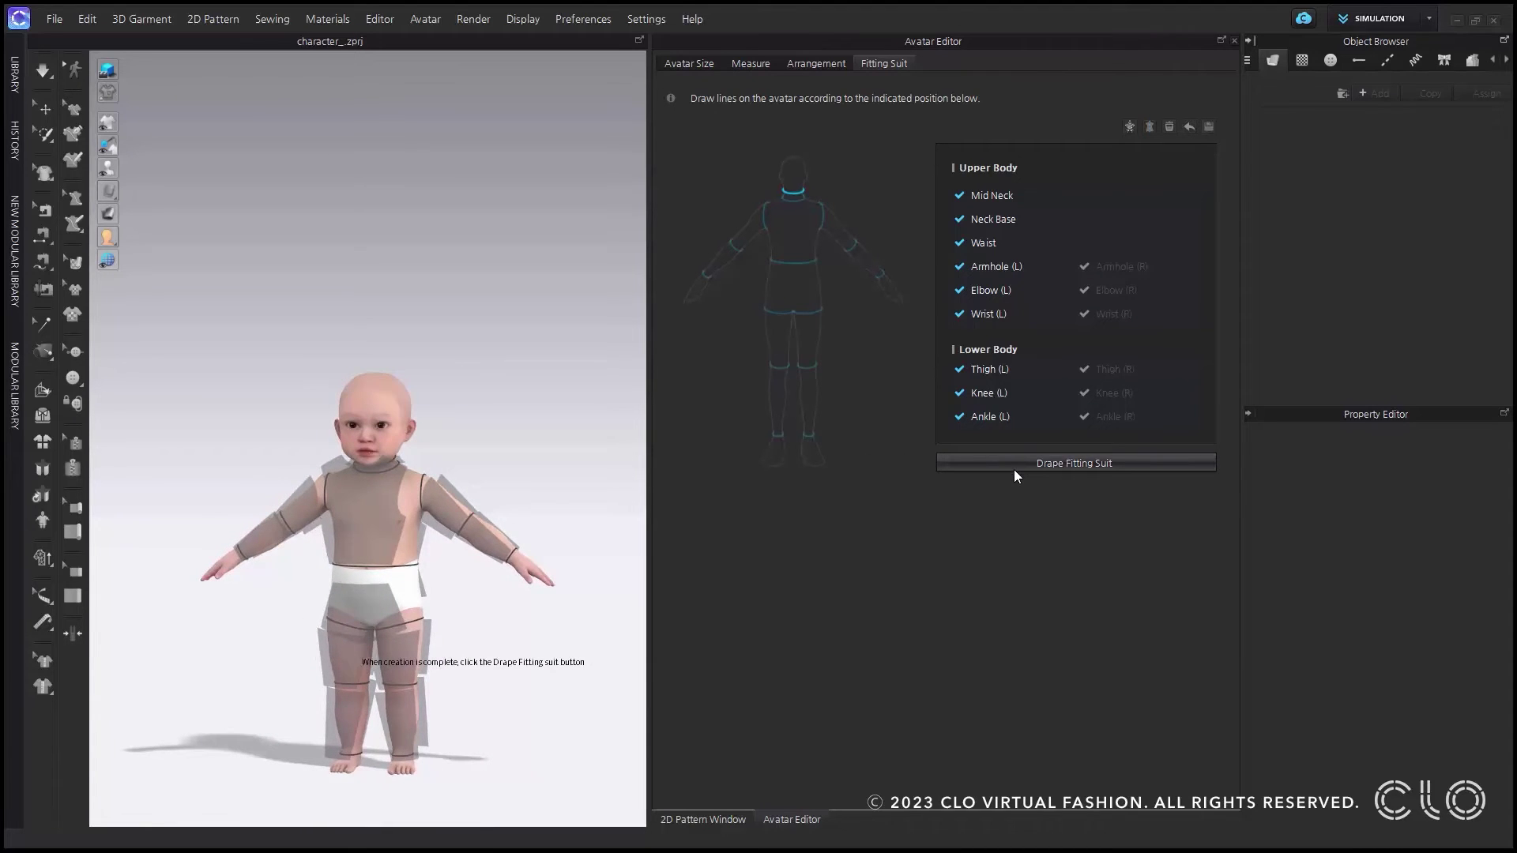
pyautogui.moveTo(381, 637); pyautogui.dragTo(418, 633, button='right')
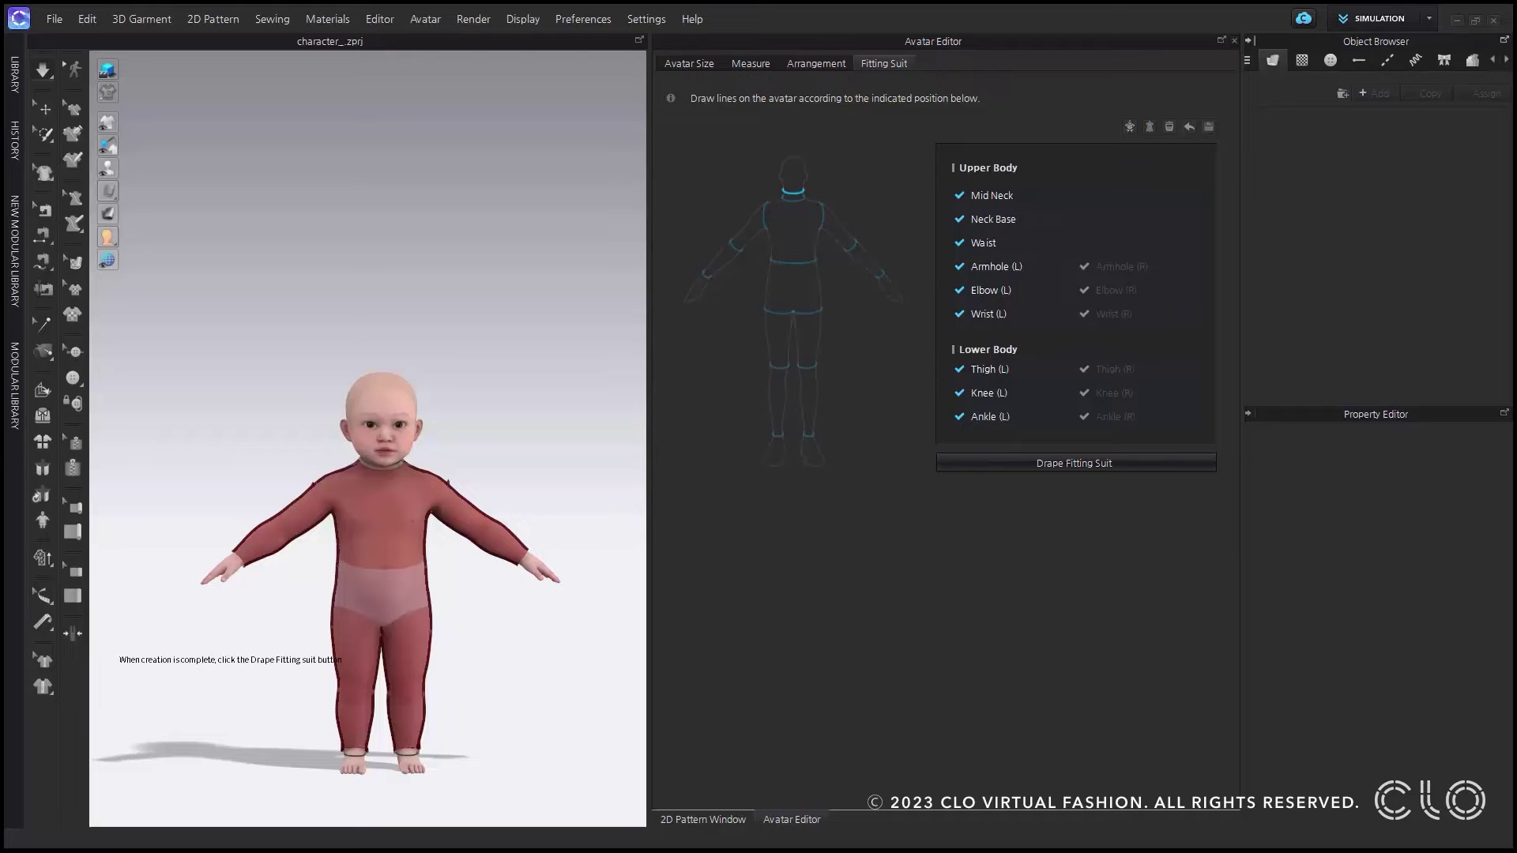
# Delete the Waist line from the baby avatar's fitting suit
pyautogui.click(997, 245)
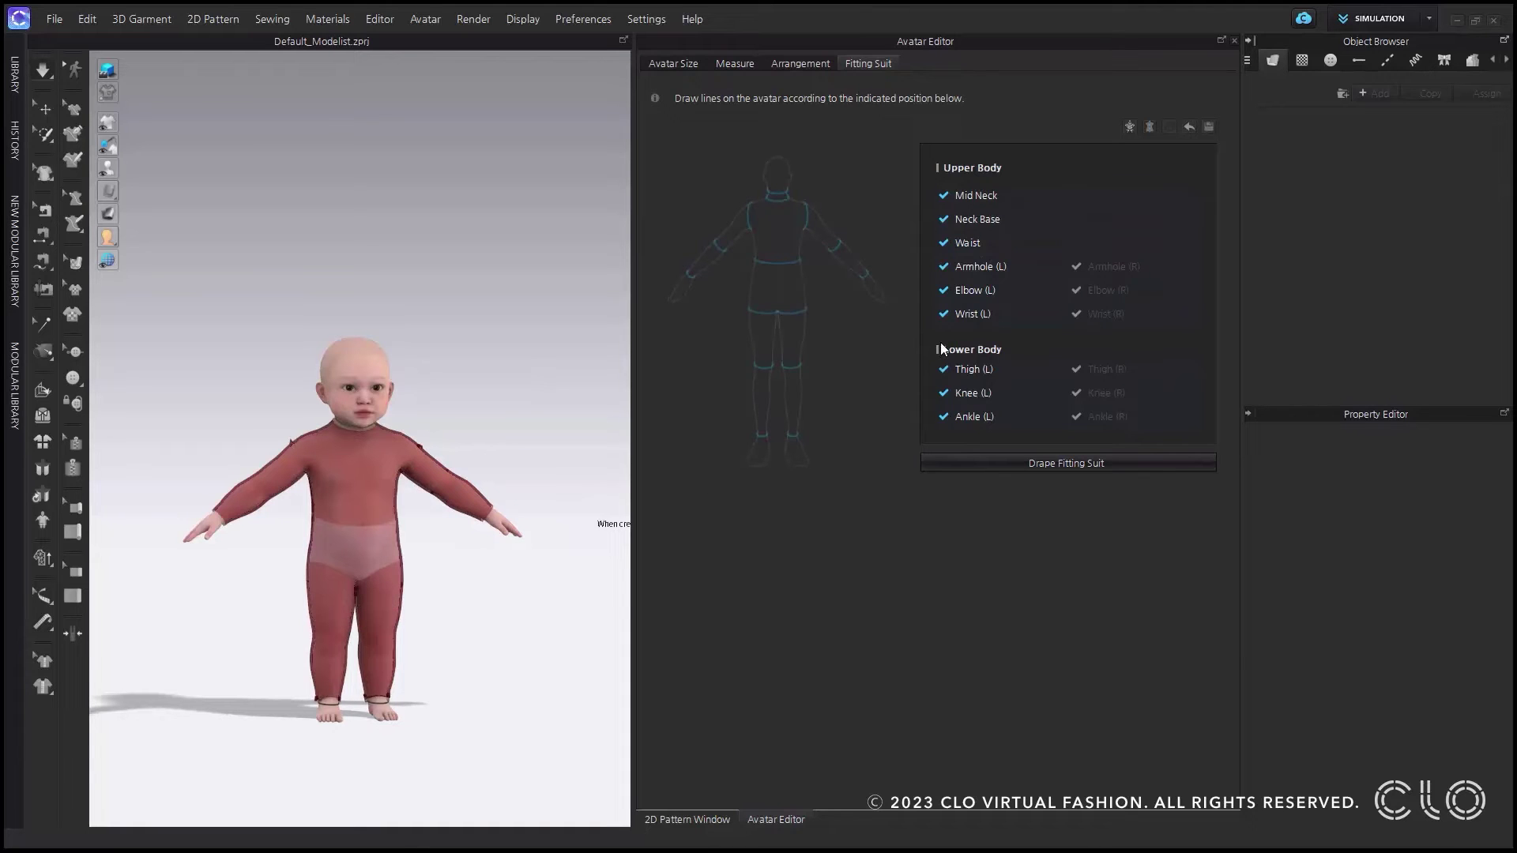
pyautogui.click(995, 245)
pyautogui.click(1169, 128)
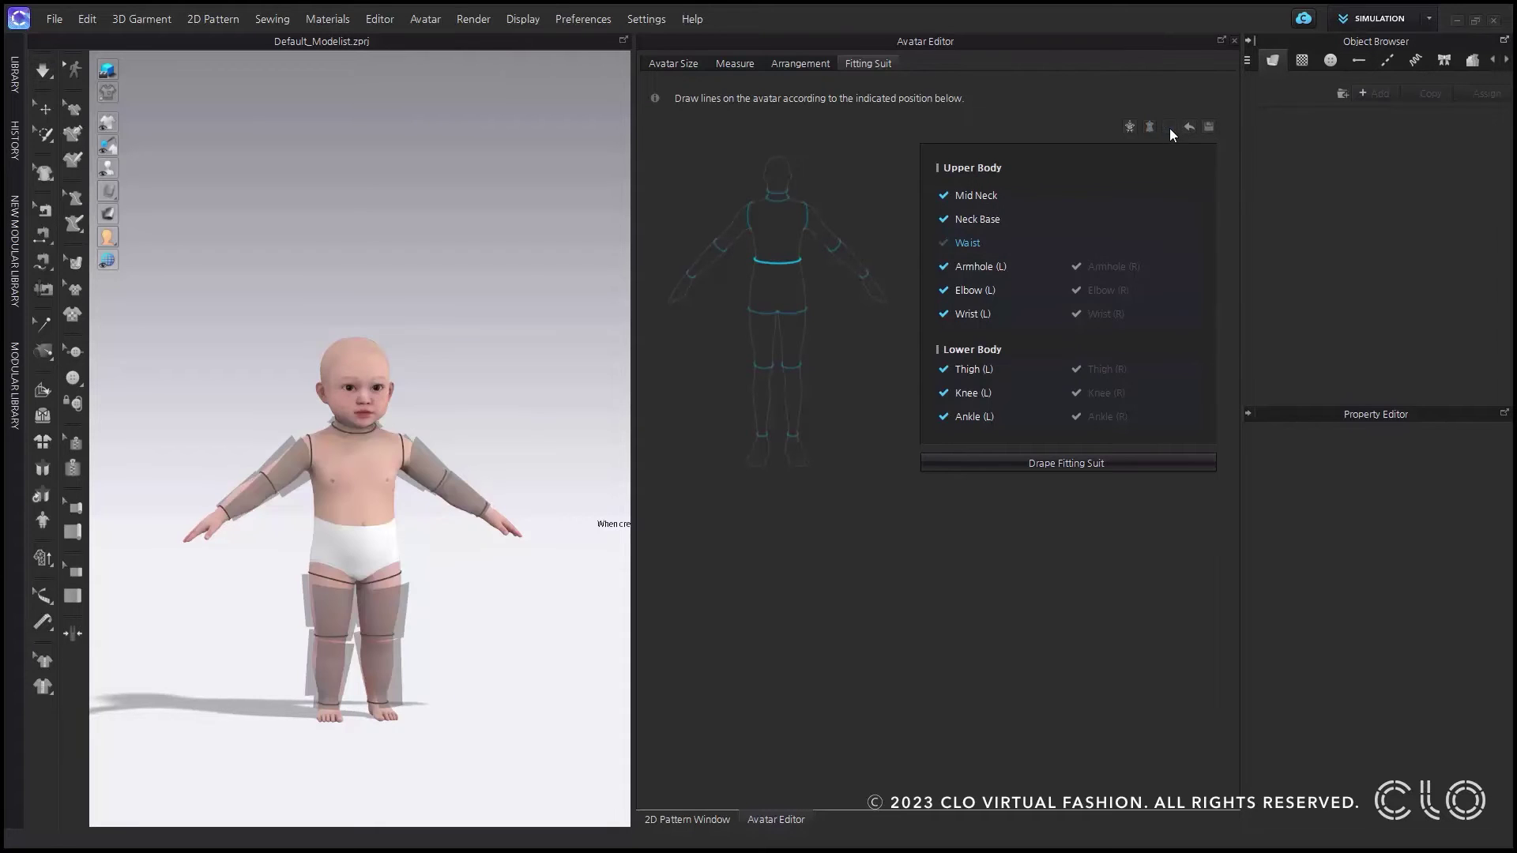
# Redraw the Waist line with three points along the top edge of the diaper and drape the fitting suit again
pyautogui.click(315, 518)
pyautogui.moveTo(379, 530); pyautogui.dragTo(363, 529, button='right')
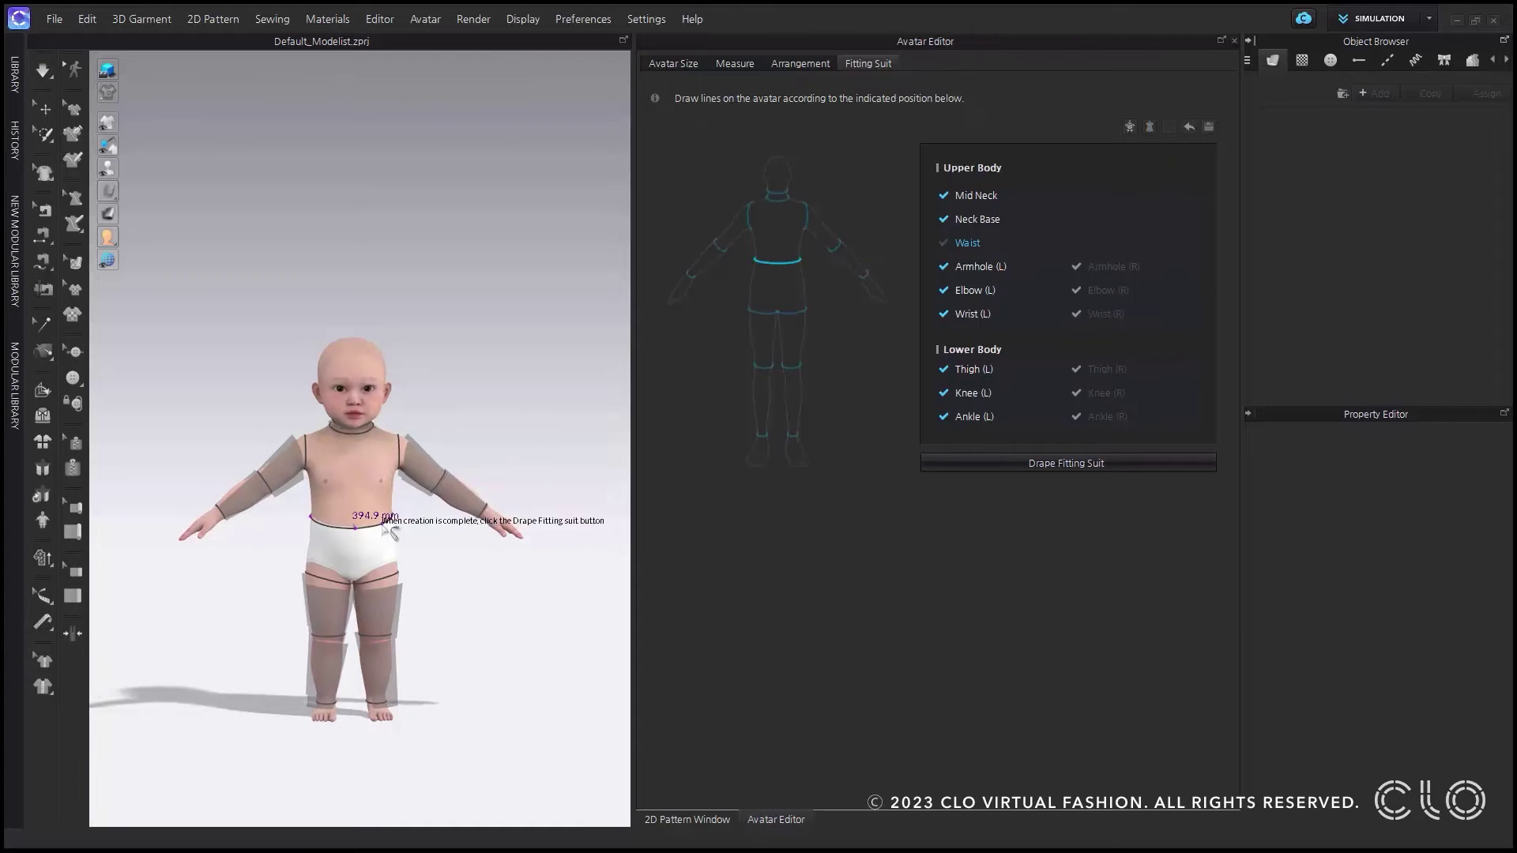
pyautogui.click(384, 525)
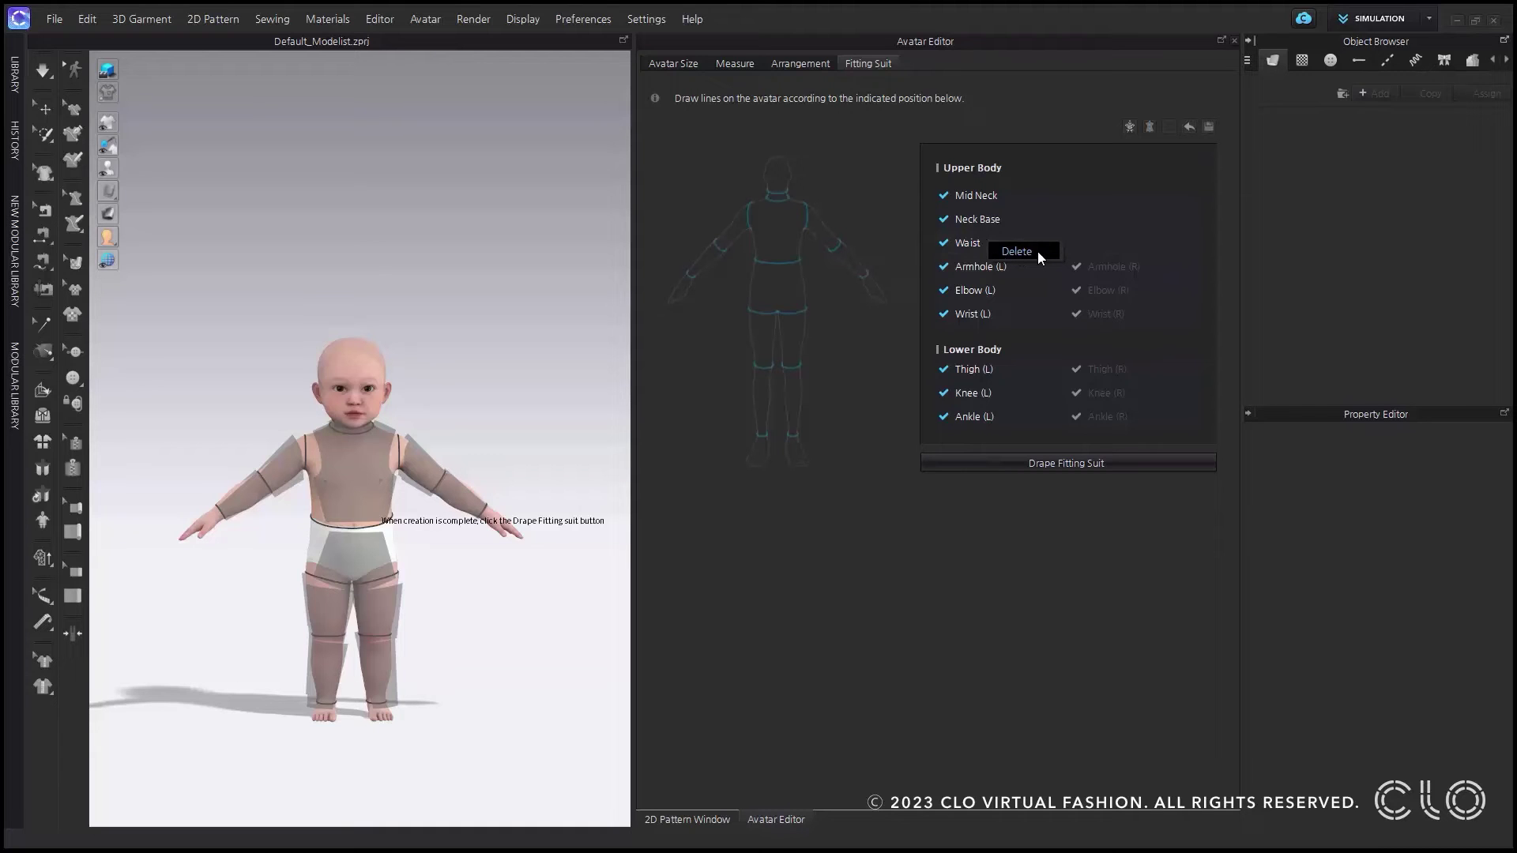
pyautogui.click(987, 525)
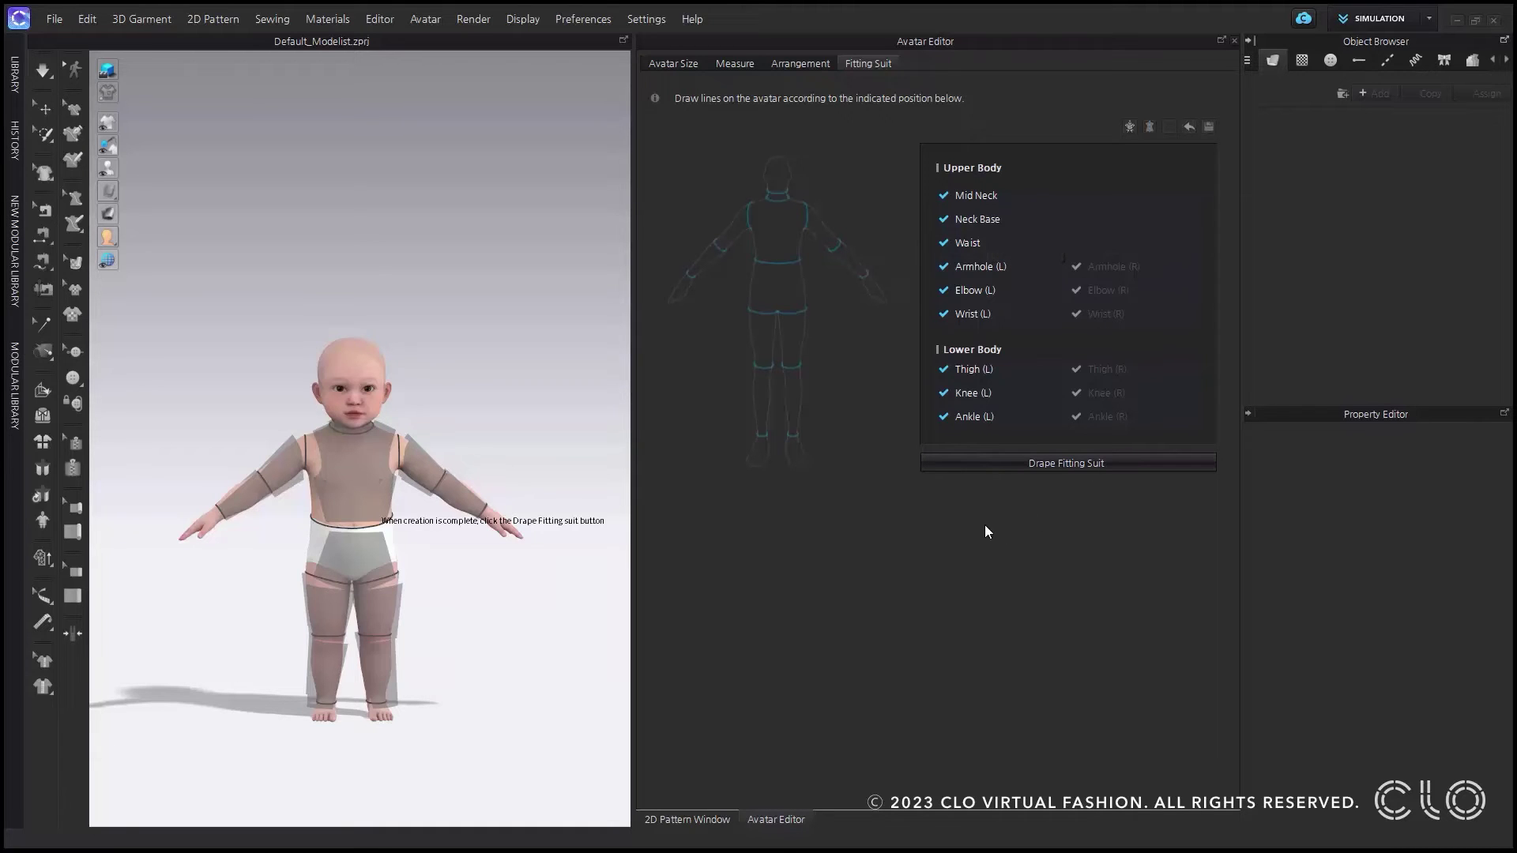
pyautogui.click(1048, 463)
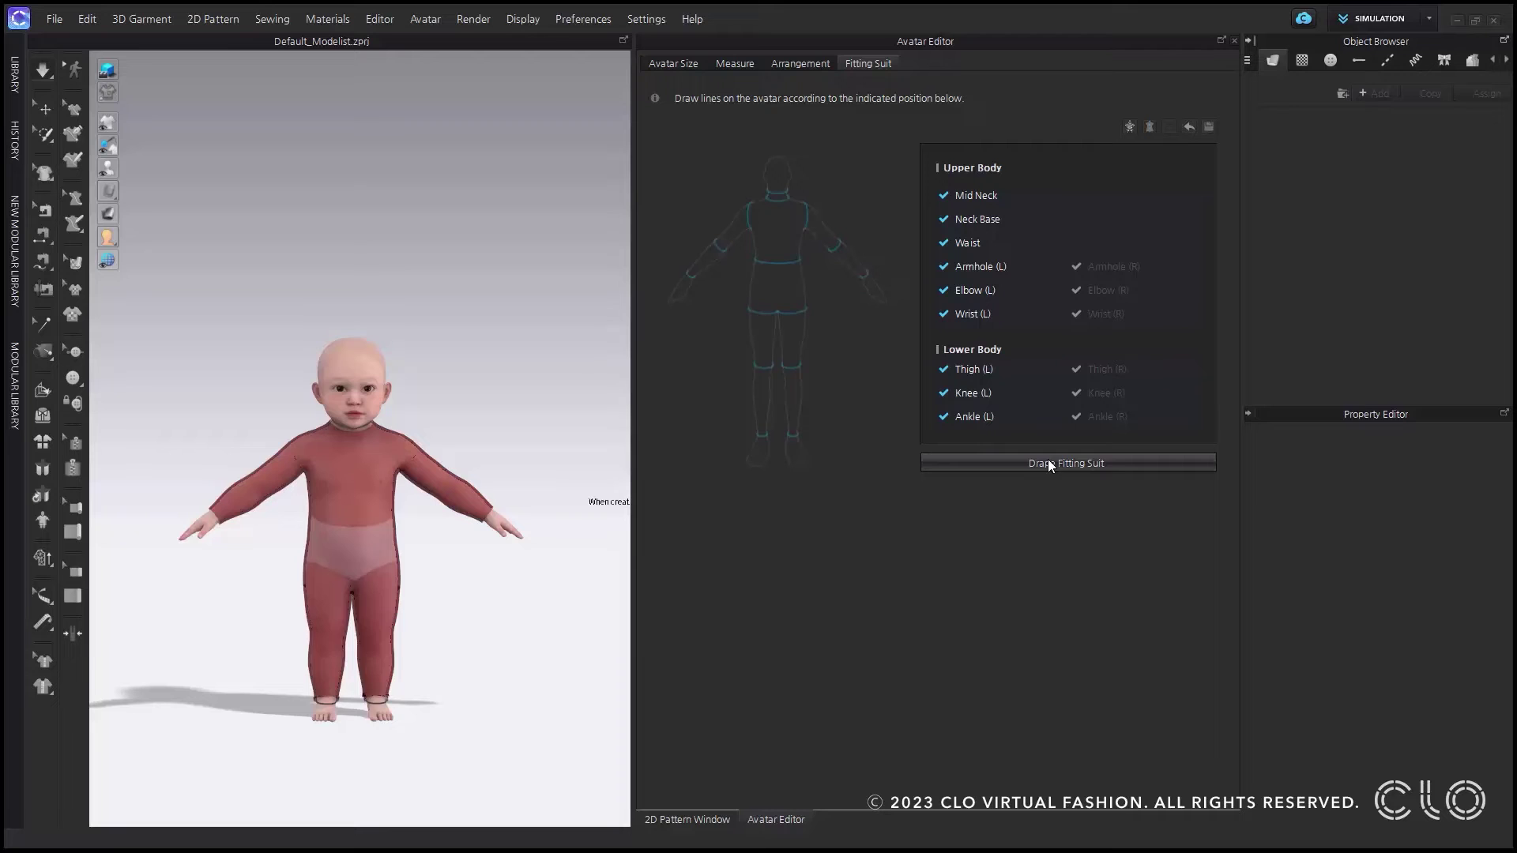
# Leave the drawn lines undeleted and save the avatar with its fitting suit lines as Juju in Avatar File (*.avt) format
pyautogui.click(1191, 130)
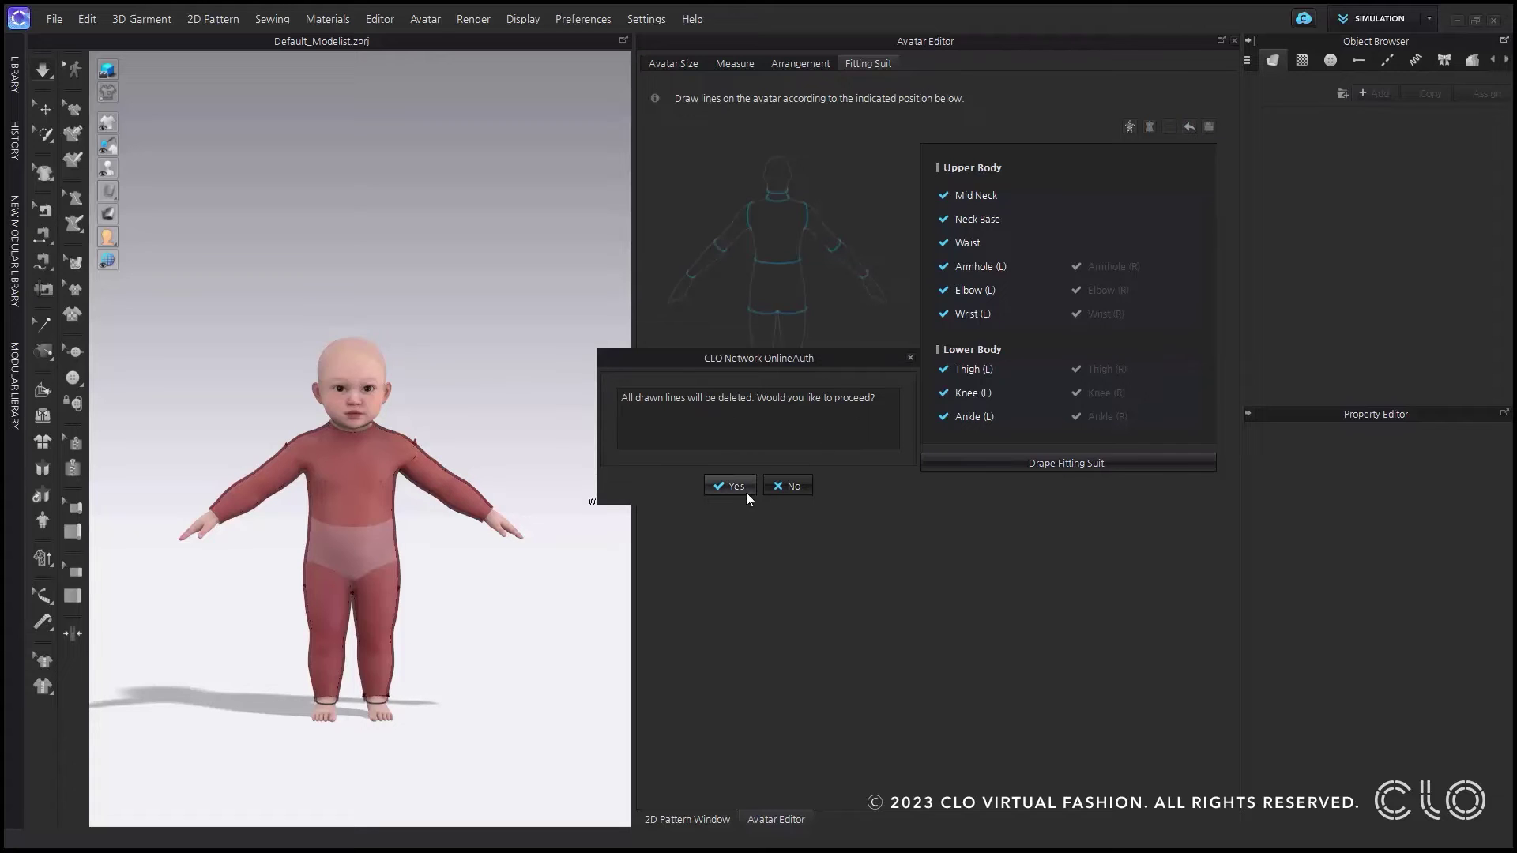
pyautogui.click(790, 485)
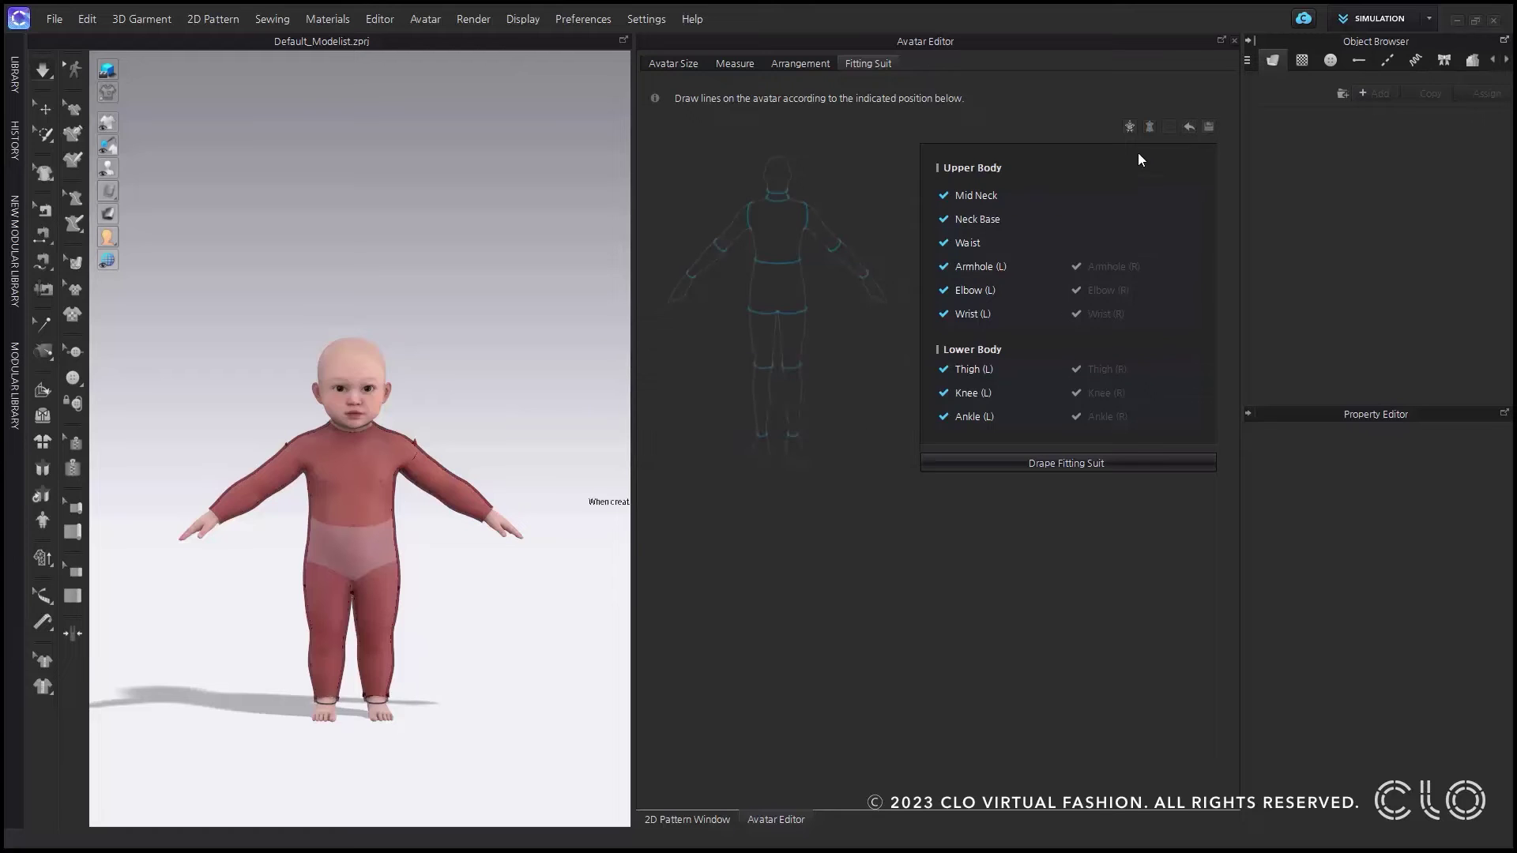
pyautogui.click(1209, 127)
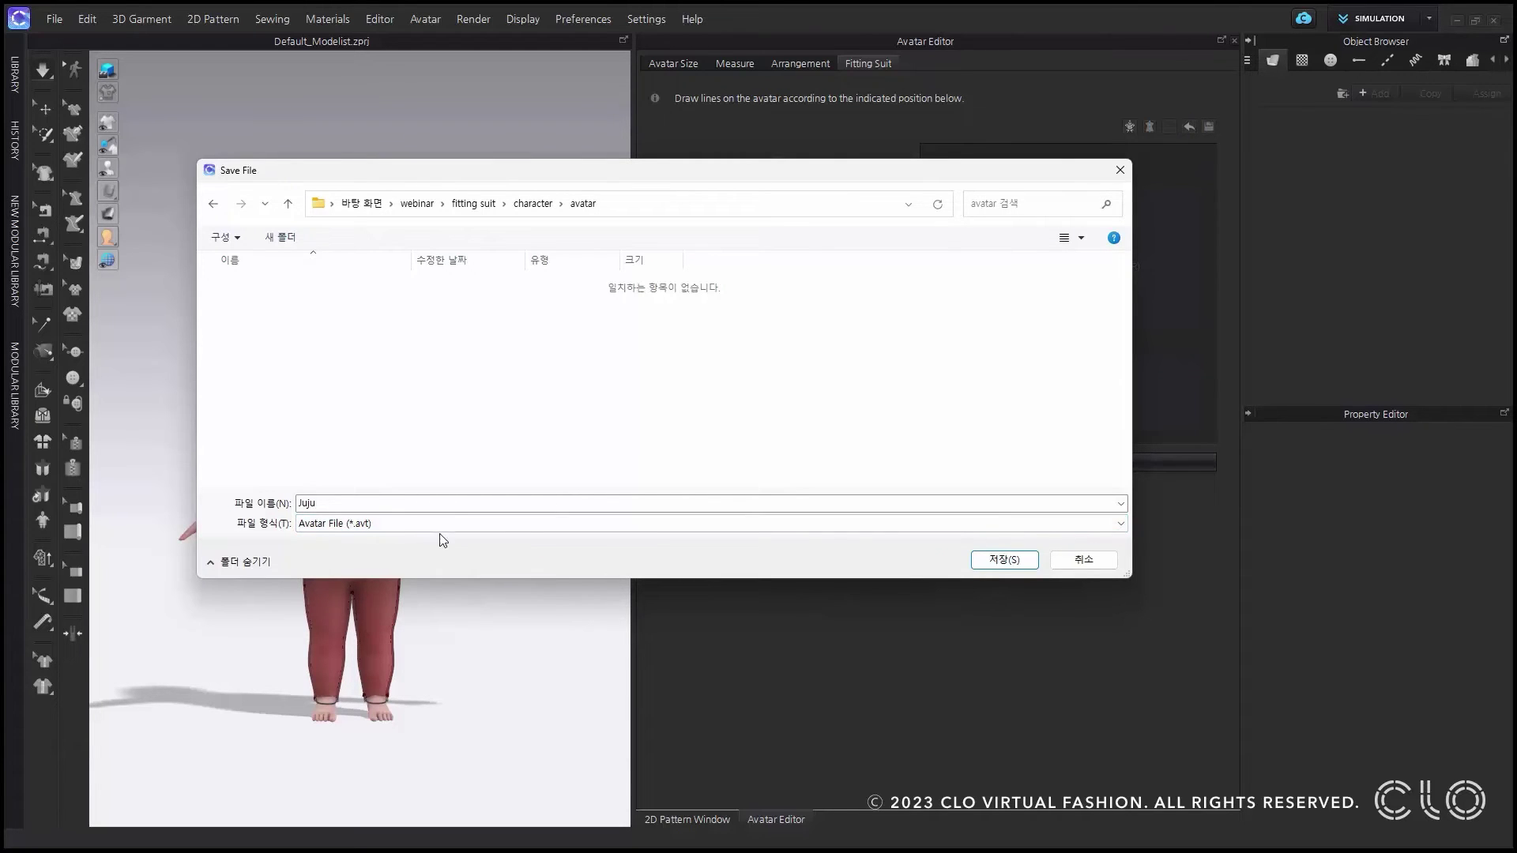
pyautogui.click(997, 560)
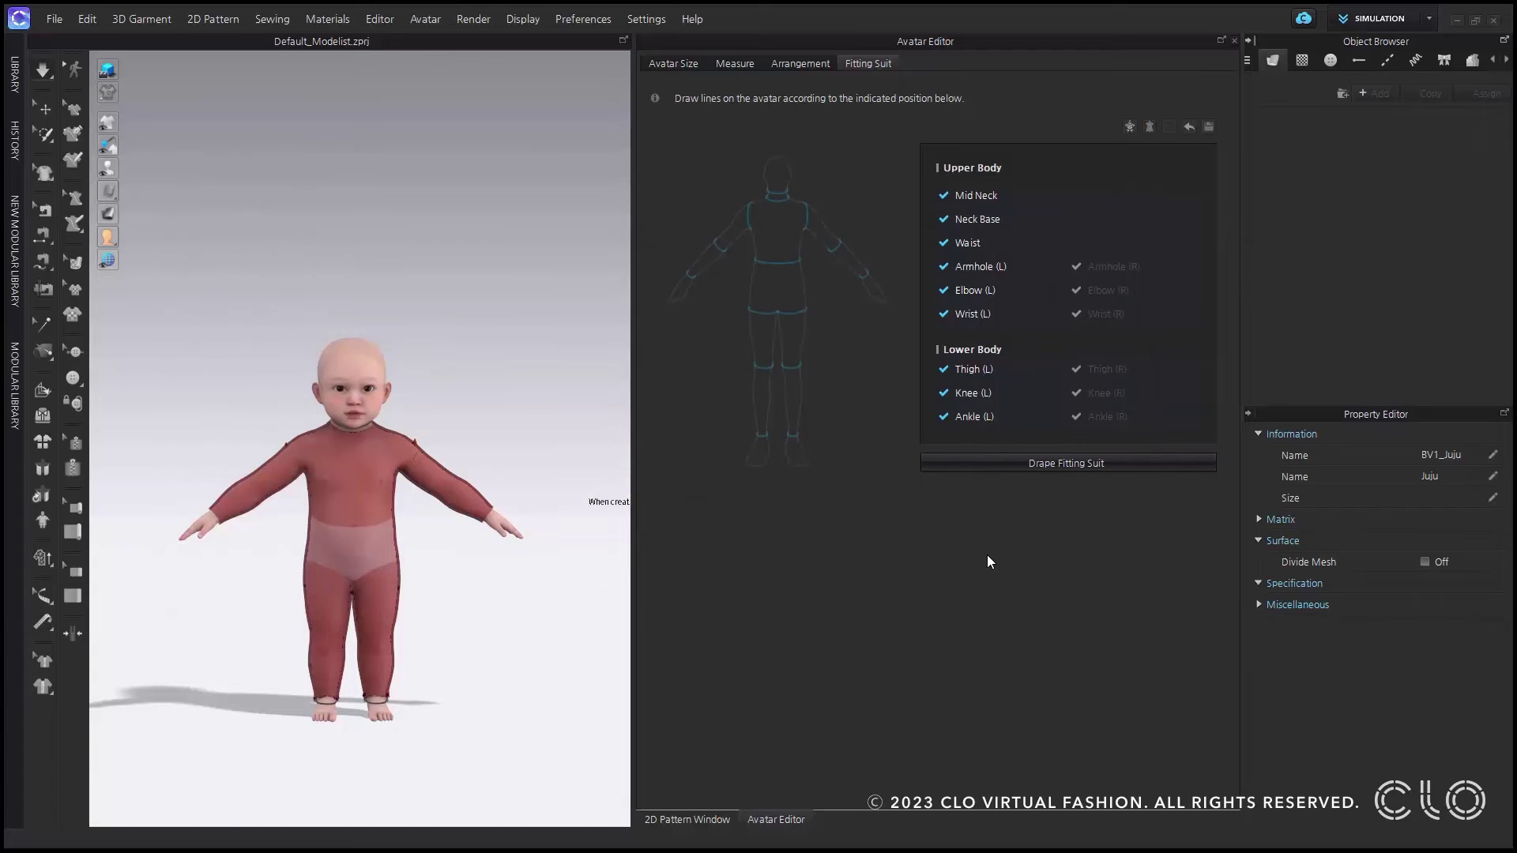
# Close the Avatar Editor and start a new project
pyautogui.click(1234, 40)
pyautogui.click(55, 19)
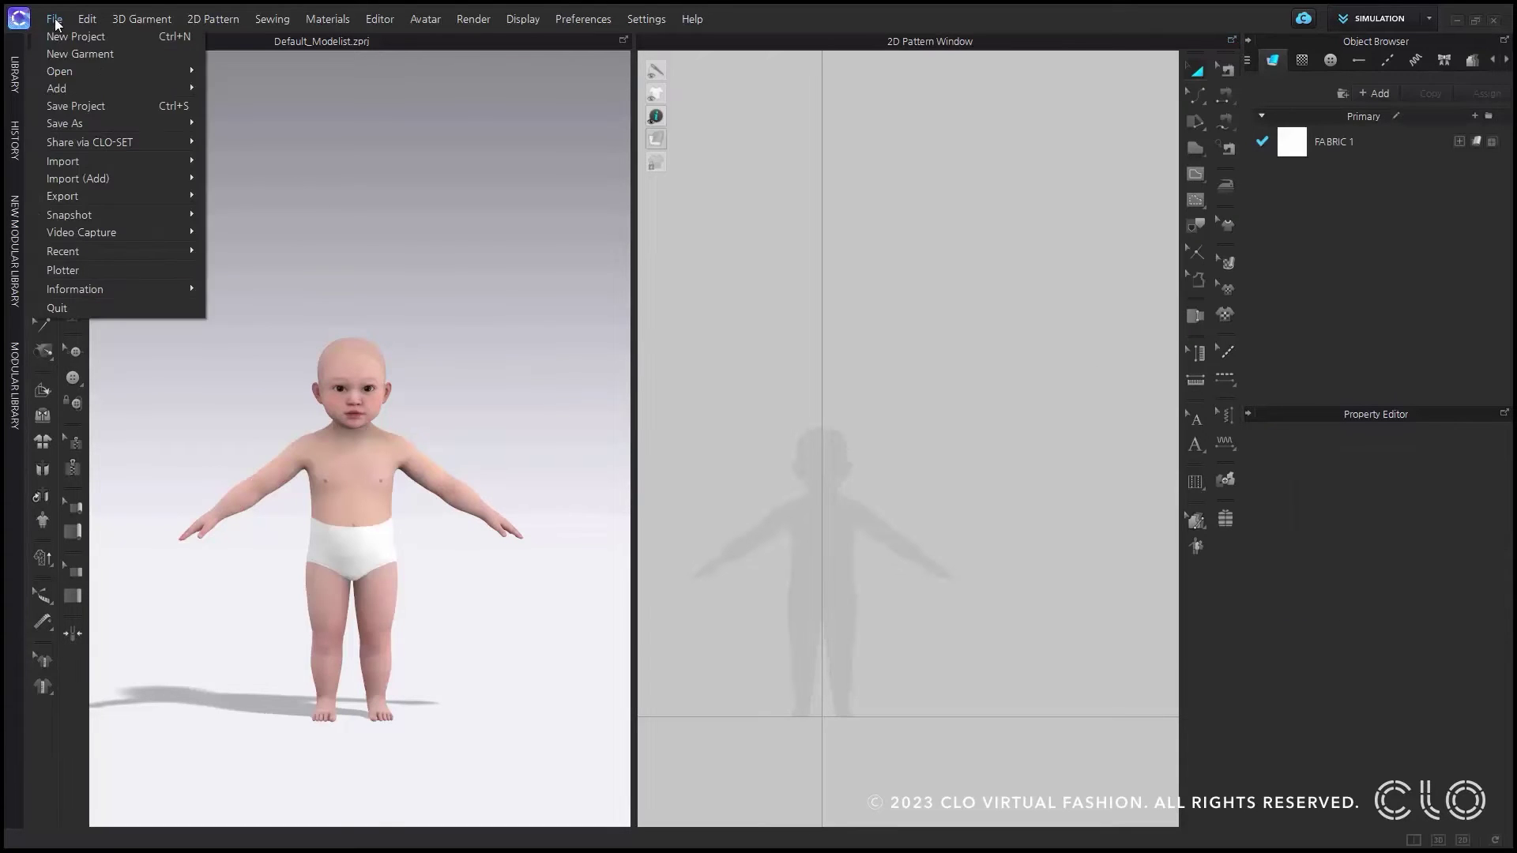
pyautogui.click(82, 37)
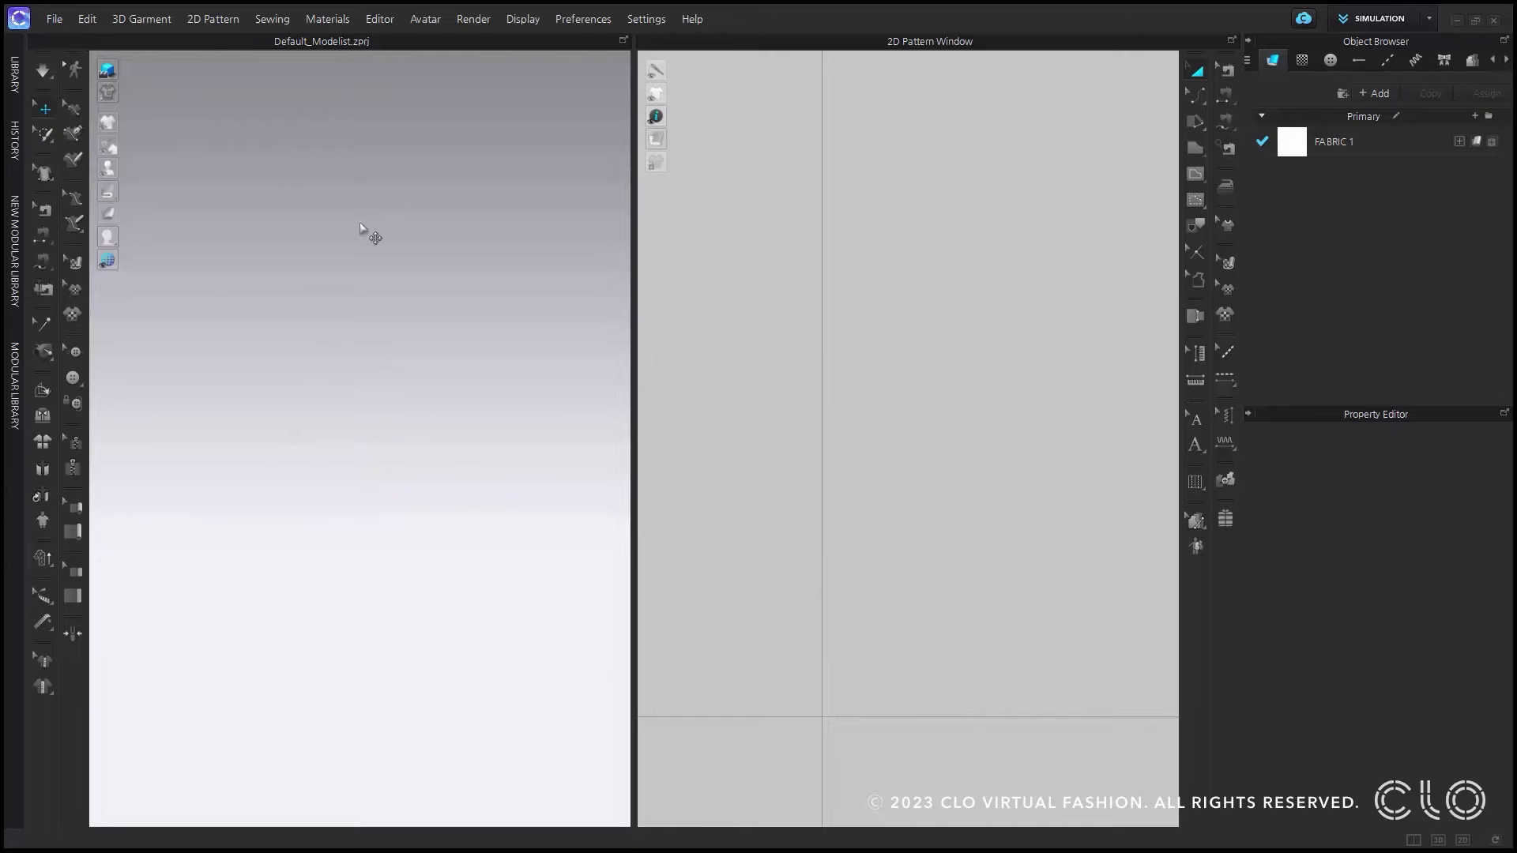
# Open the saved avatar file Juju.avt in the new project
pyautogui.click(48, 26)
pyautogui.moveTo(92, 73)
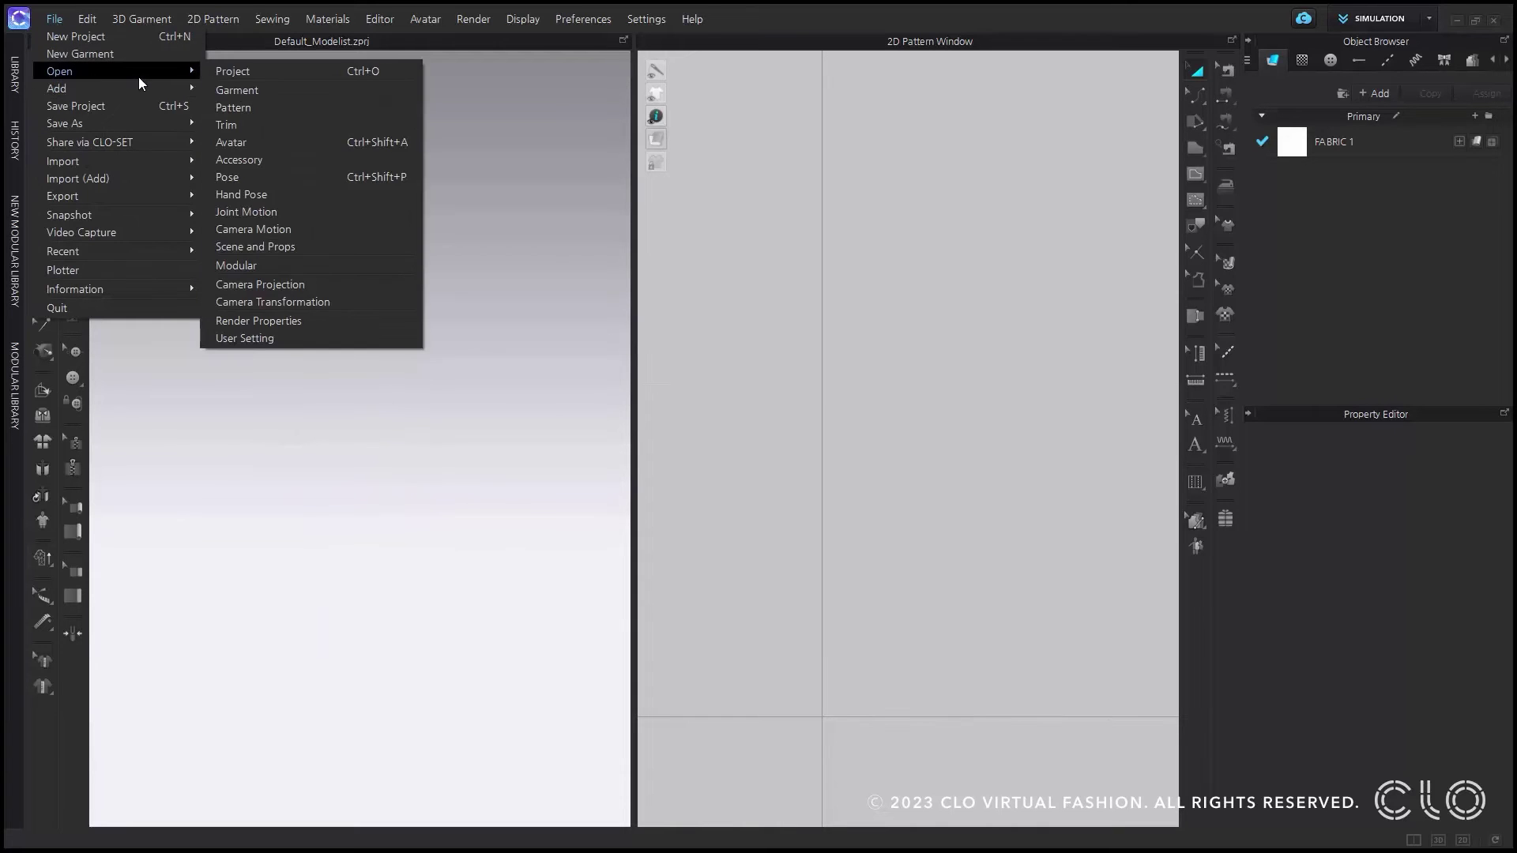
pyautogui.click(270, 142)
pyautogui.click(298, 289)
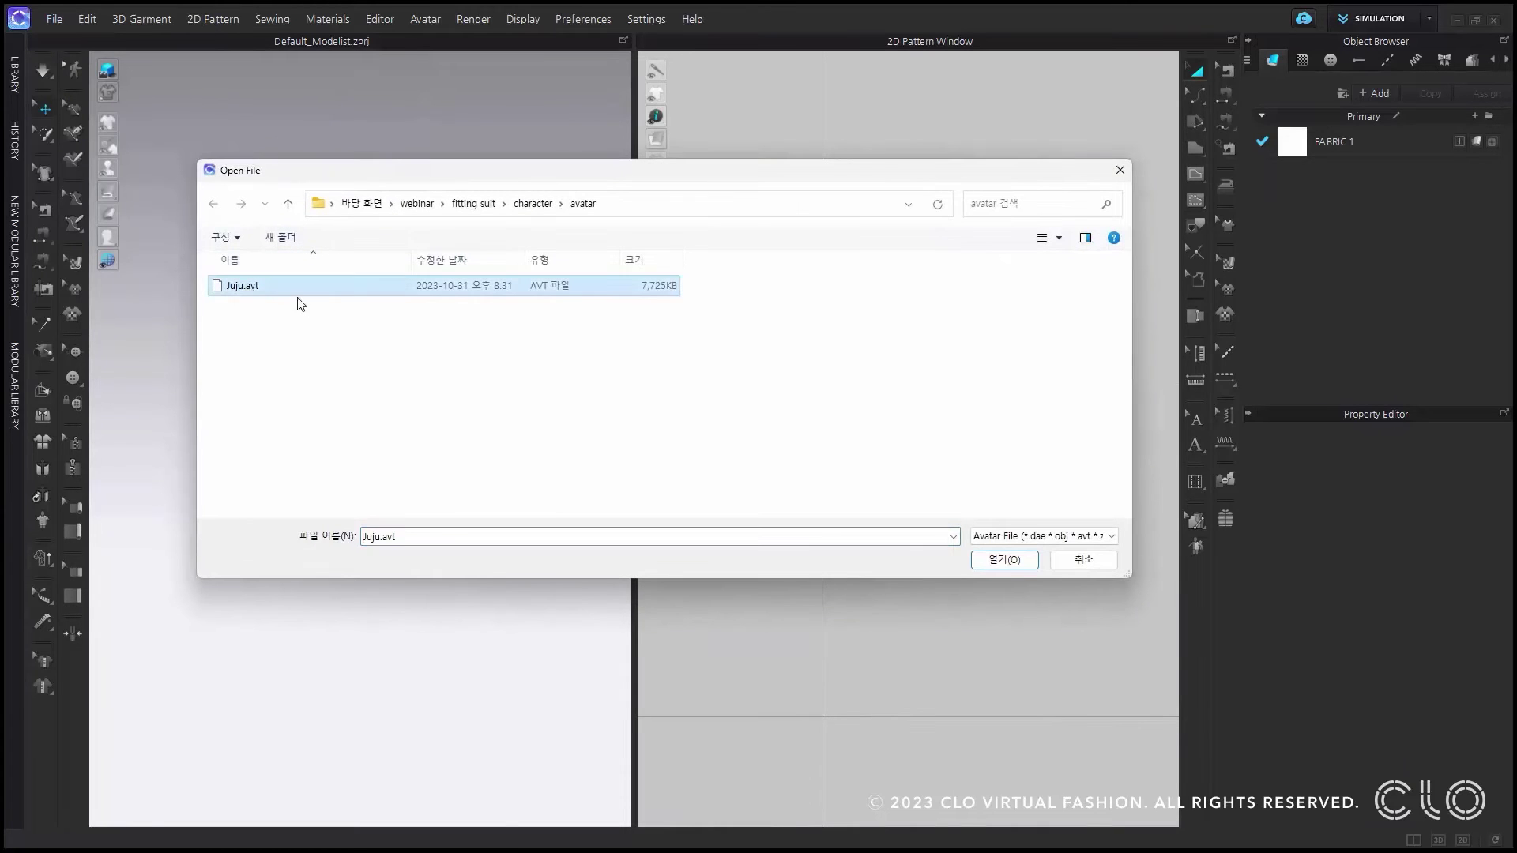
pyautogui.click(997, 561)
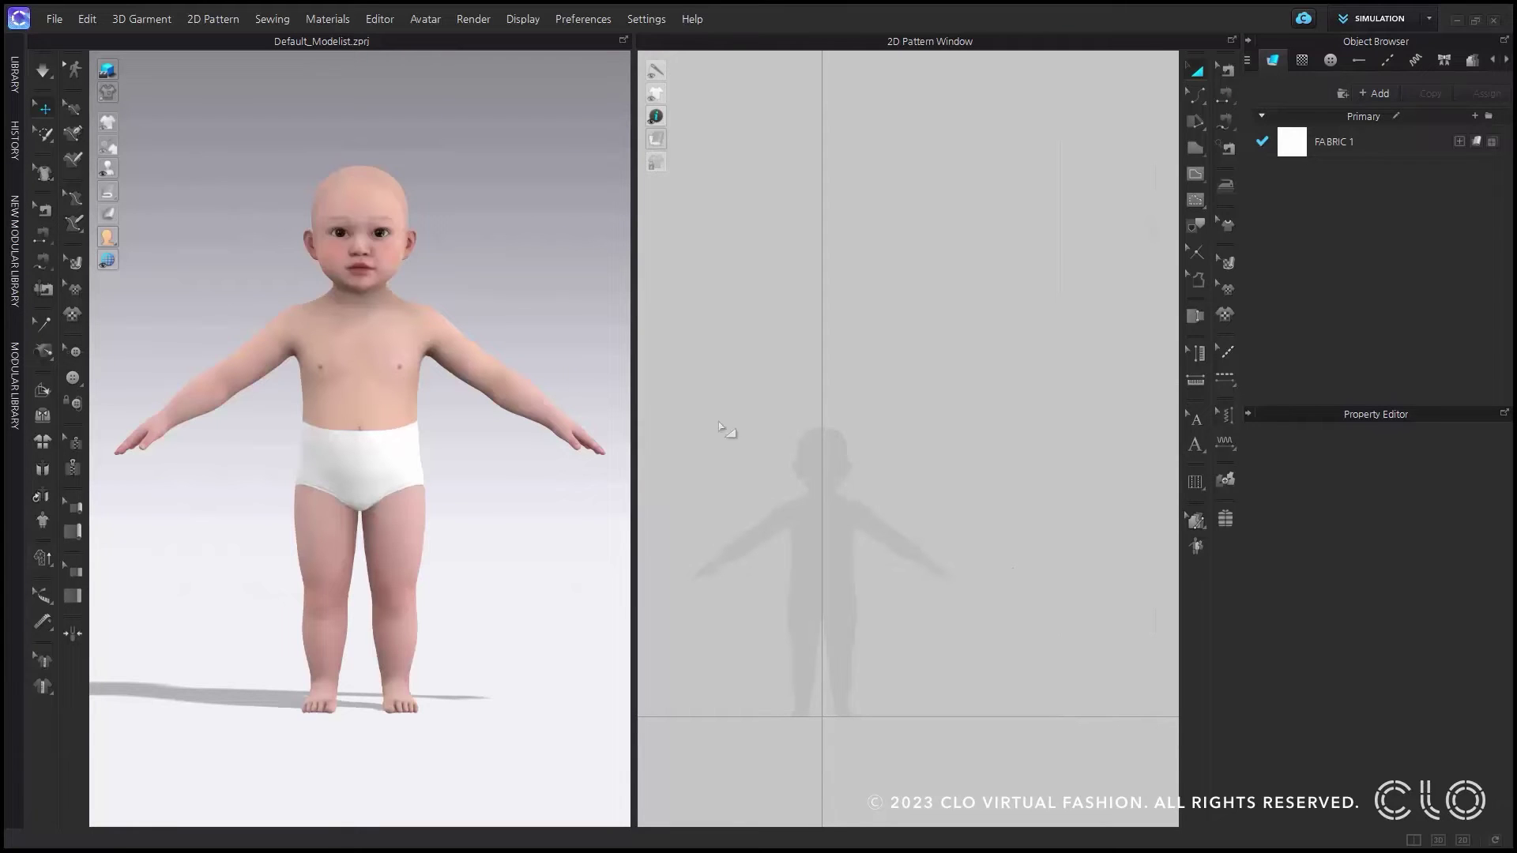
# Add the sweater garment file to the scene with the baby avatar
pyautogui.click(53, 20)
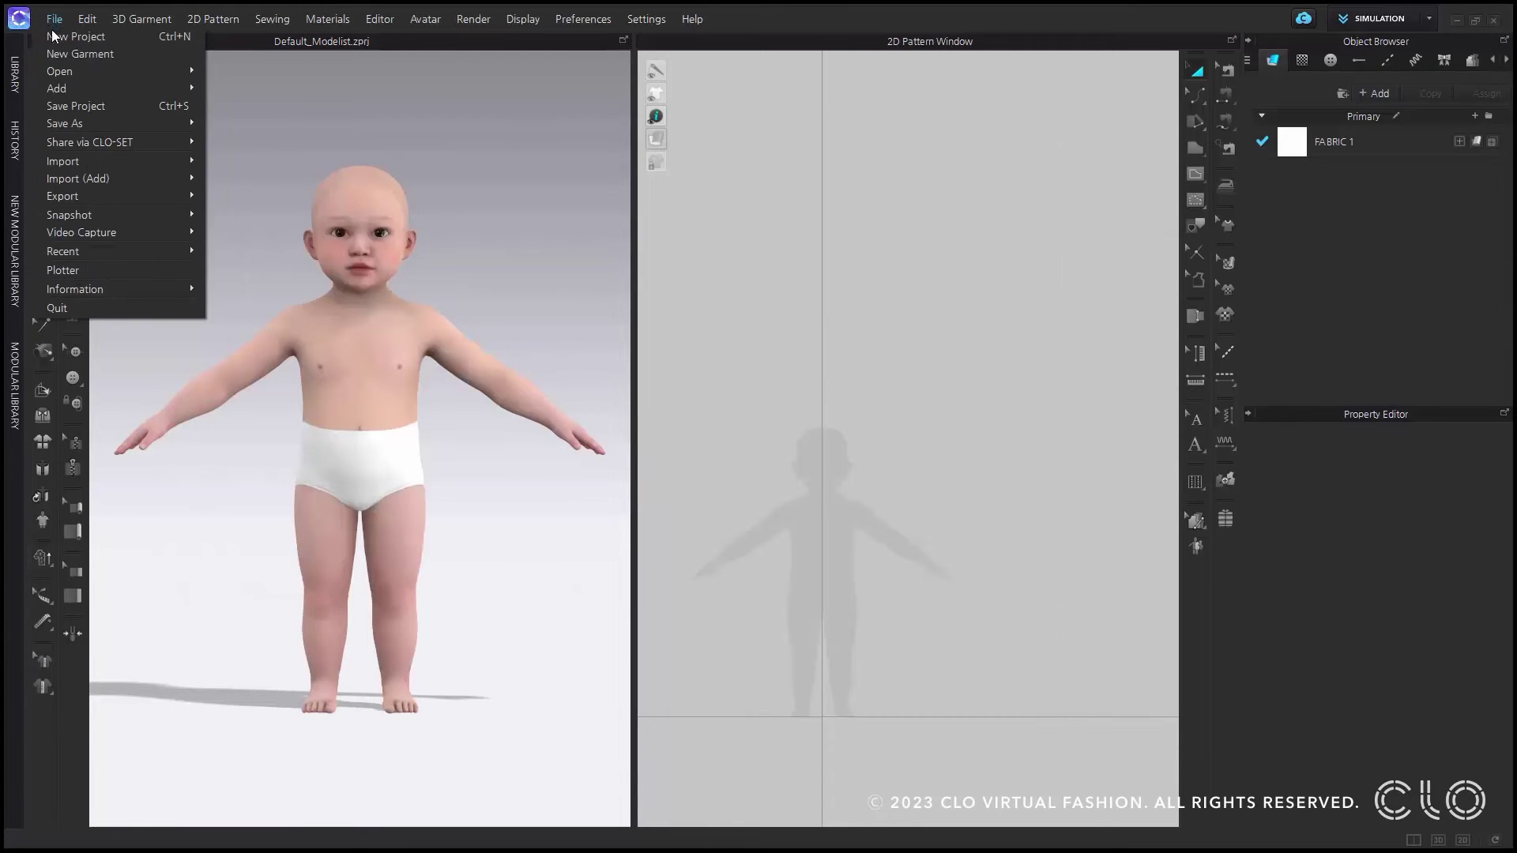
pyautogui.moveTo(63, 75)
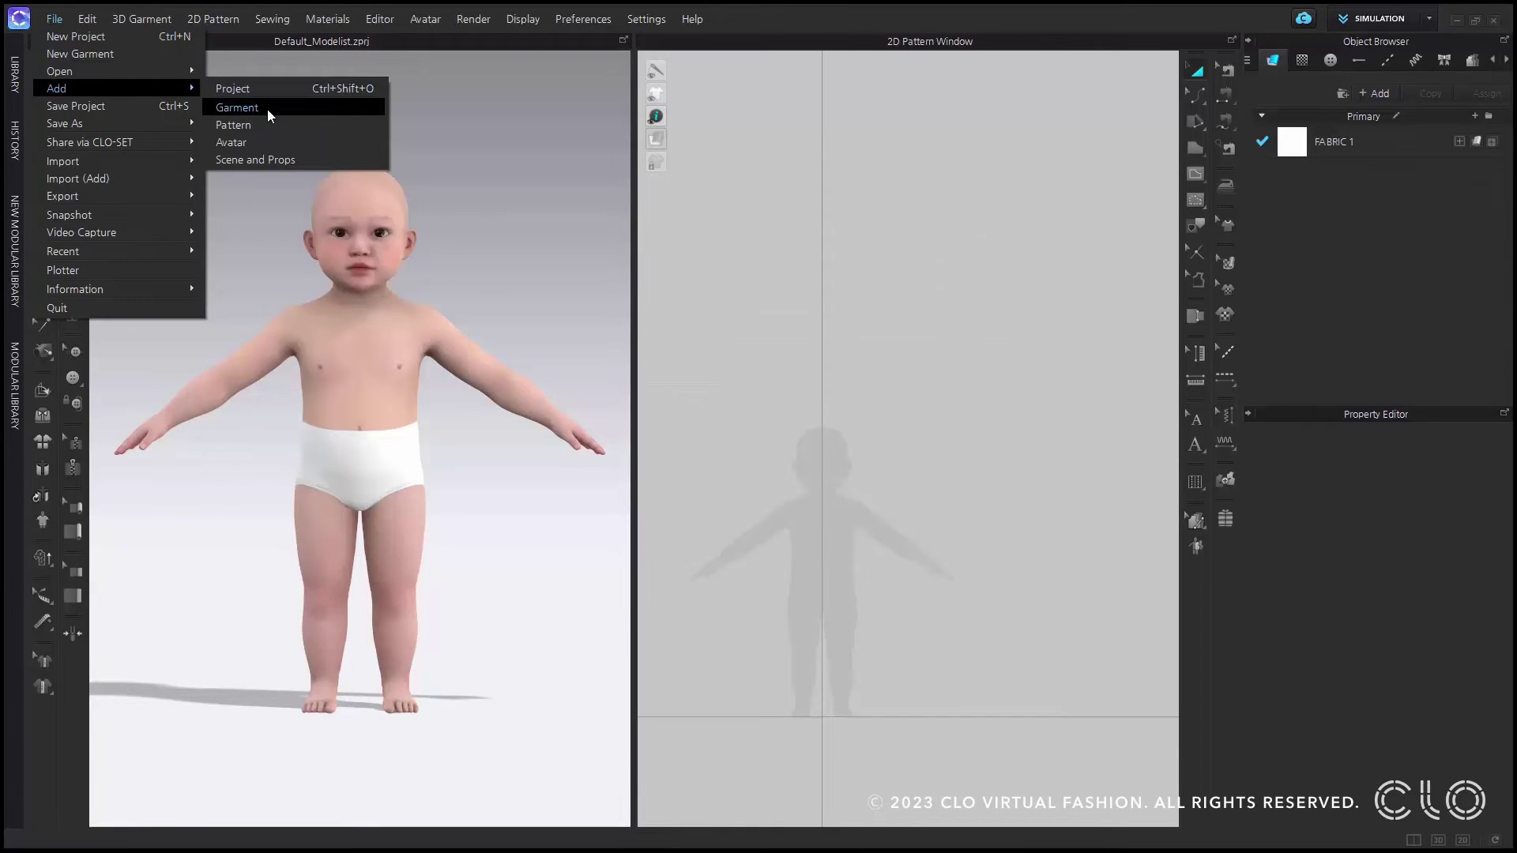
pyautogui.click(267, 109)
pyautogui.click(1103, 325)
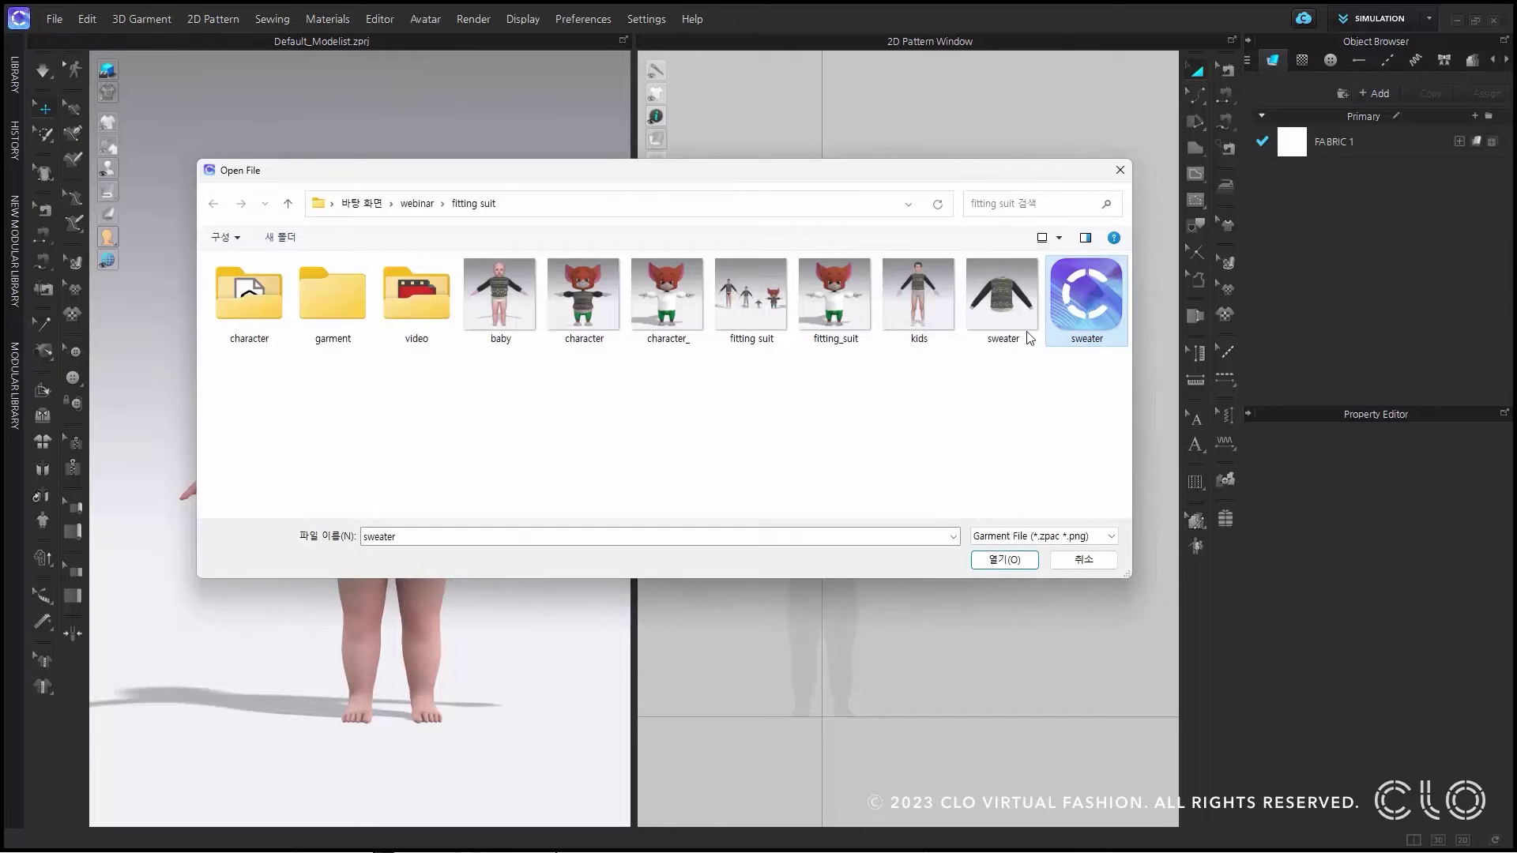
pyautogui.click(1026, 560)
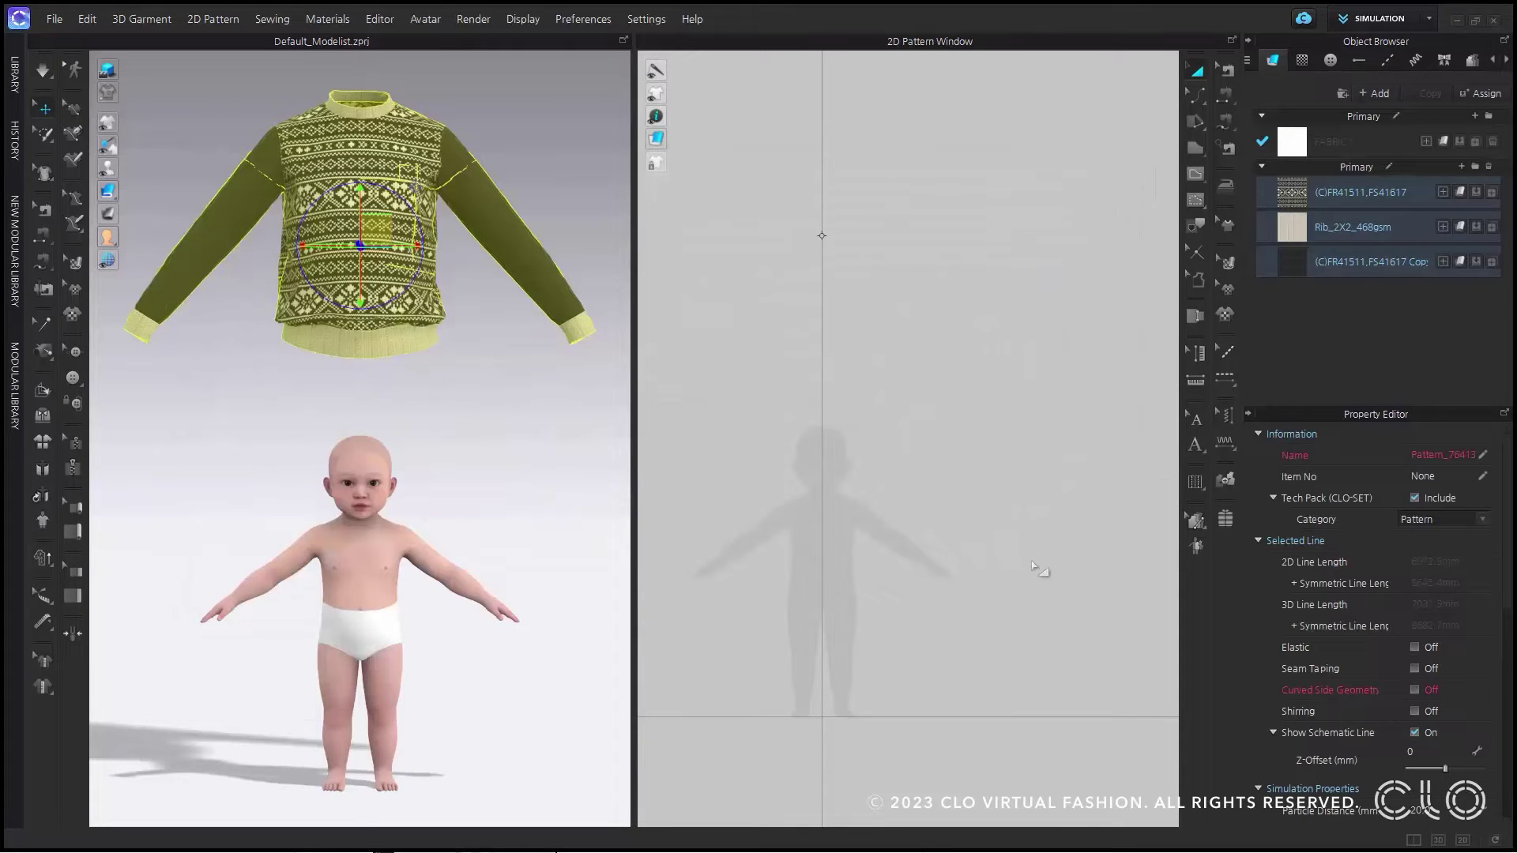
# Auto-grade the sweater to the baby avatar with Maintain Pattern Curvature at 100% and simulate its drape
pyautogui.click(1197, 545)
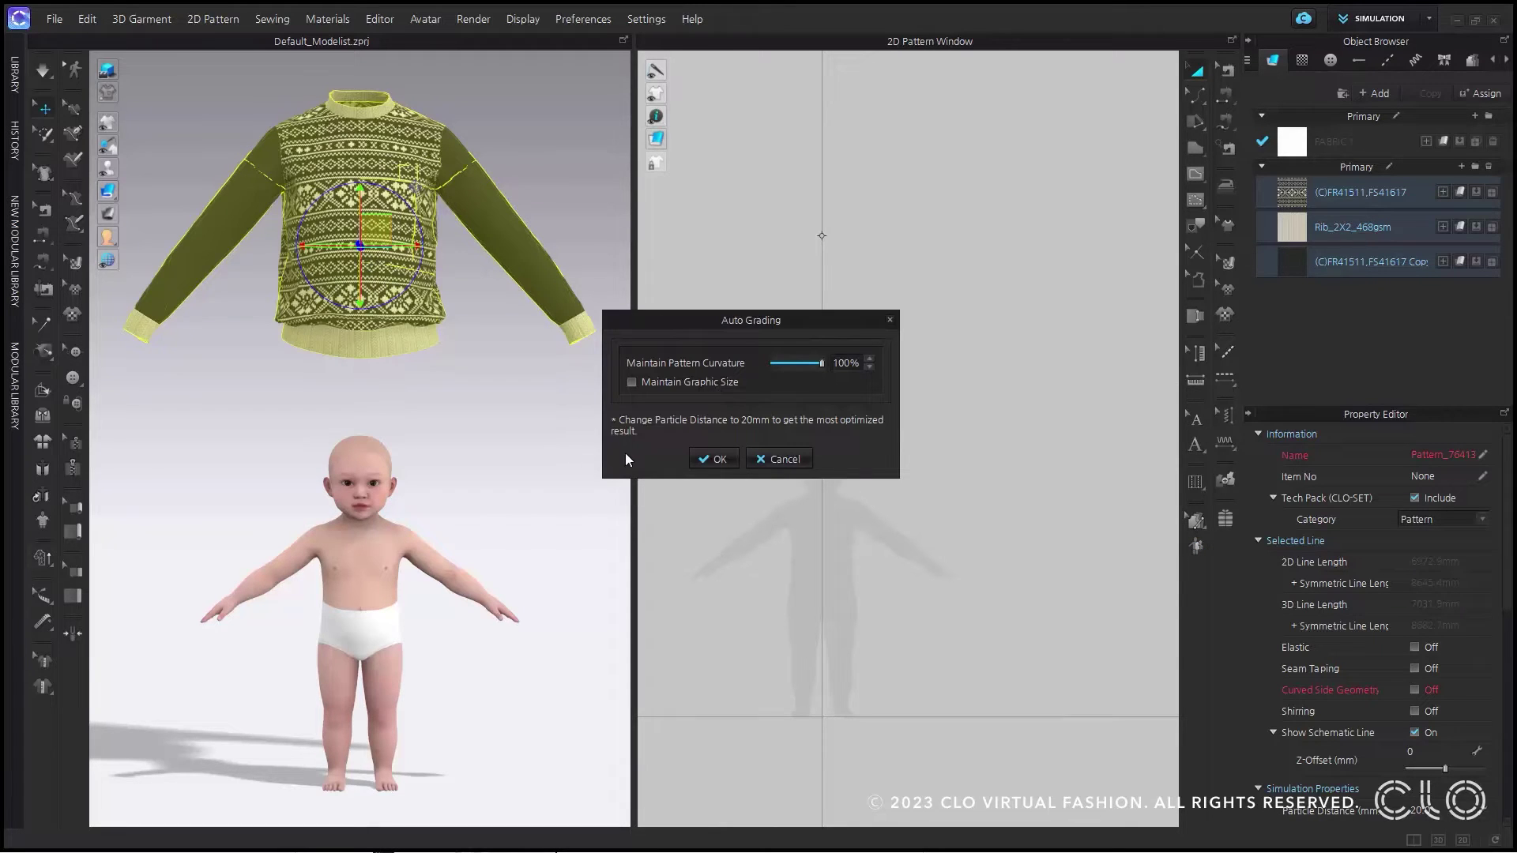
pyautogui.click(717, 459)
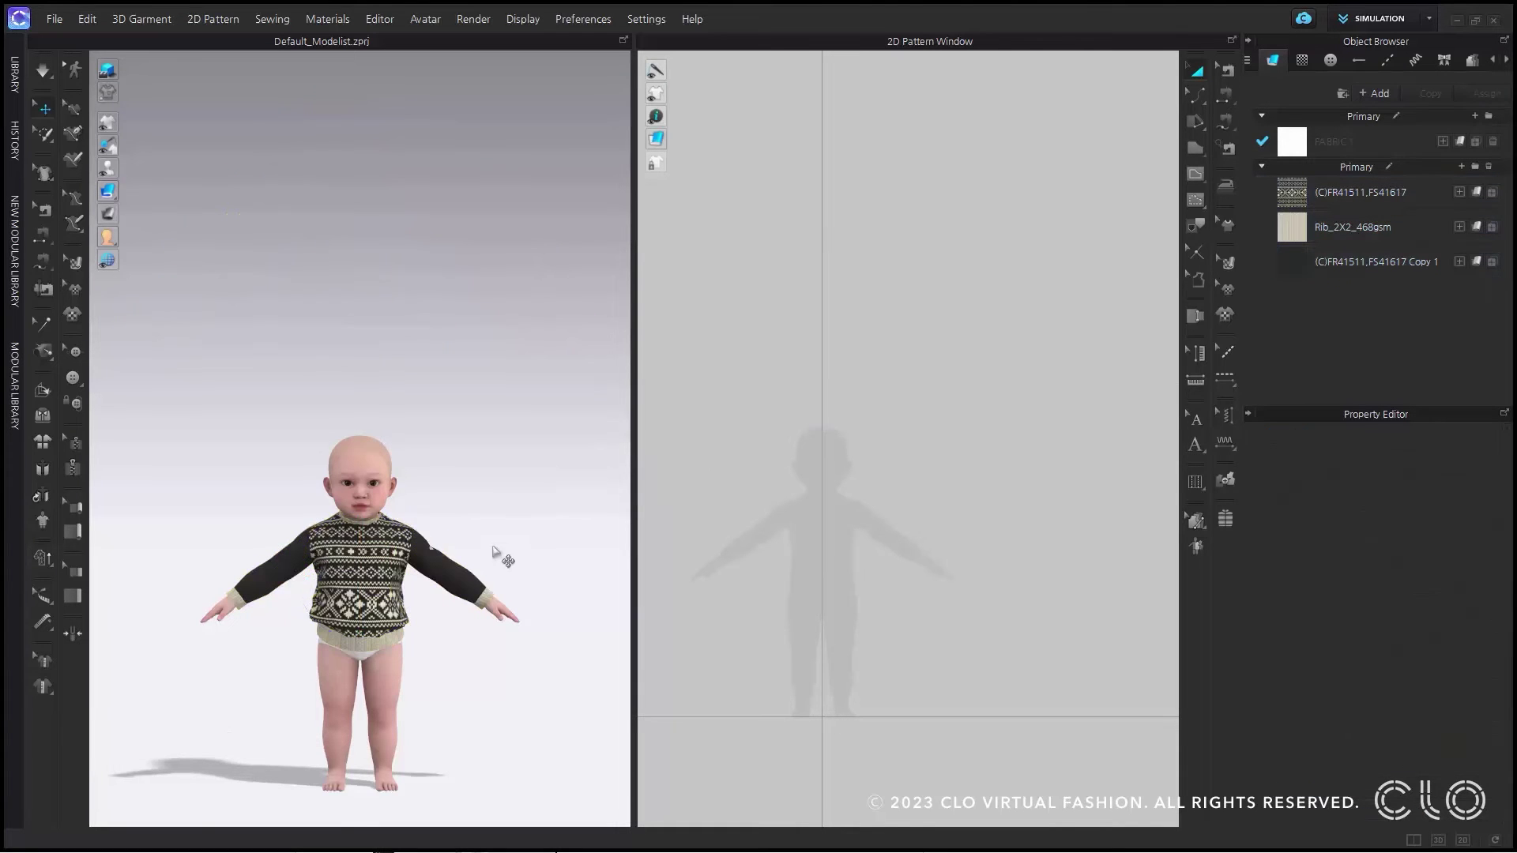
pyautogui.scroll(5, 472, 630)
pyautogui.moveTo(477, 435); pyautogui.dragTo(436, 409, button='right')
pyautogui.click(42, 70)
pyautogui.moveTo(543, 370)
pyautogui.mouseDown(button='right')
pyautogui.moveTo(324, 363)
pyautogui.moveTo(458, 382)
pyautogui.moveTo(404, 385)
pyautogui.mouseUp(button='right')
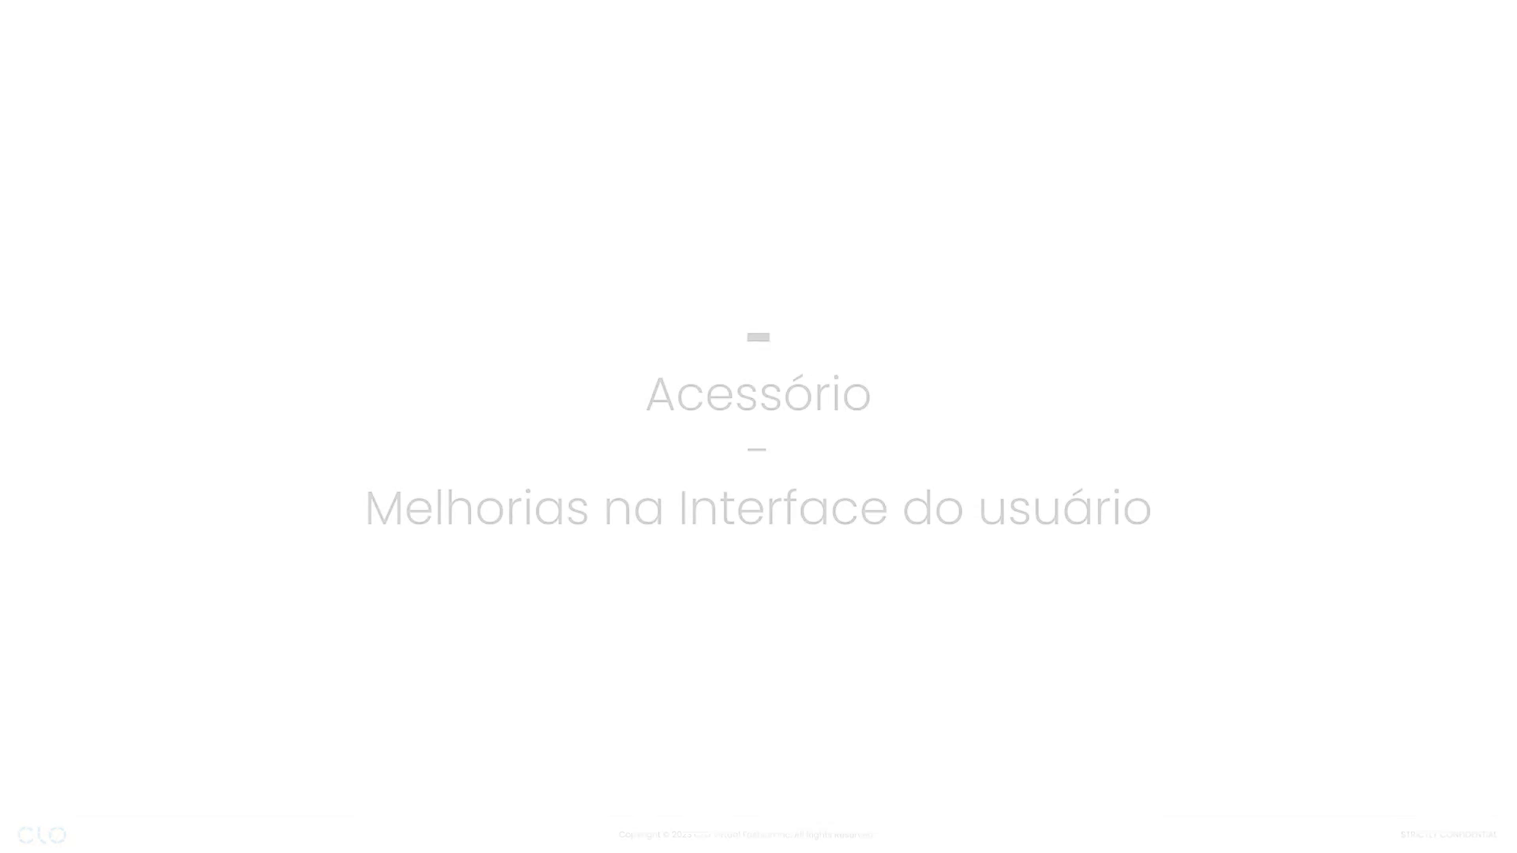
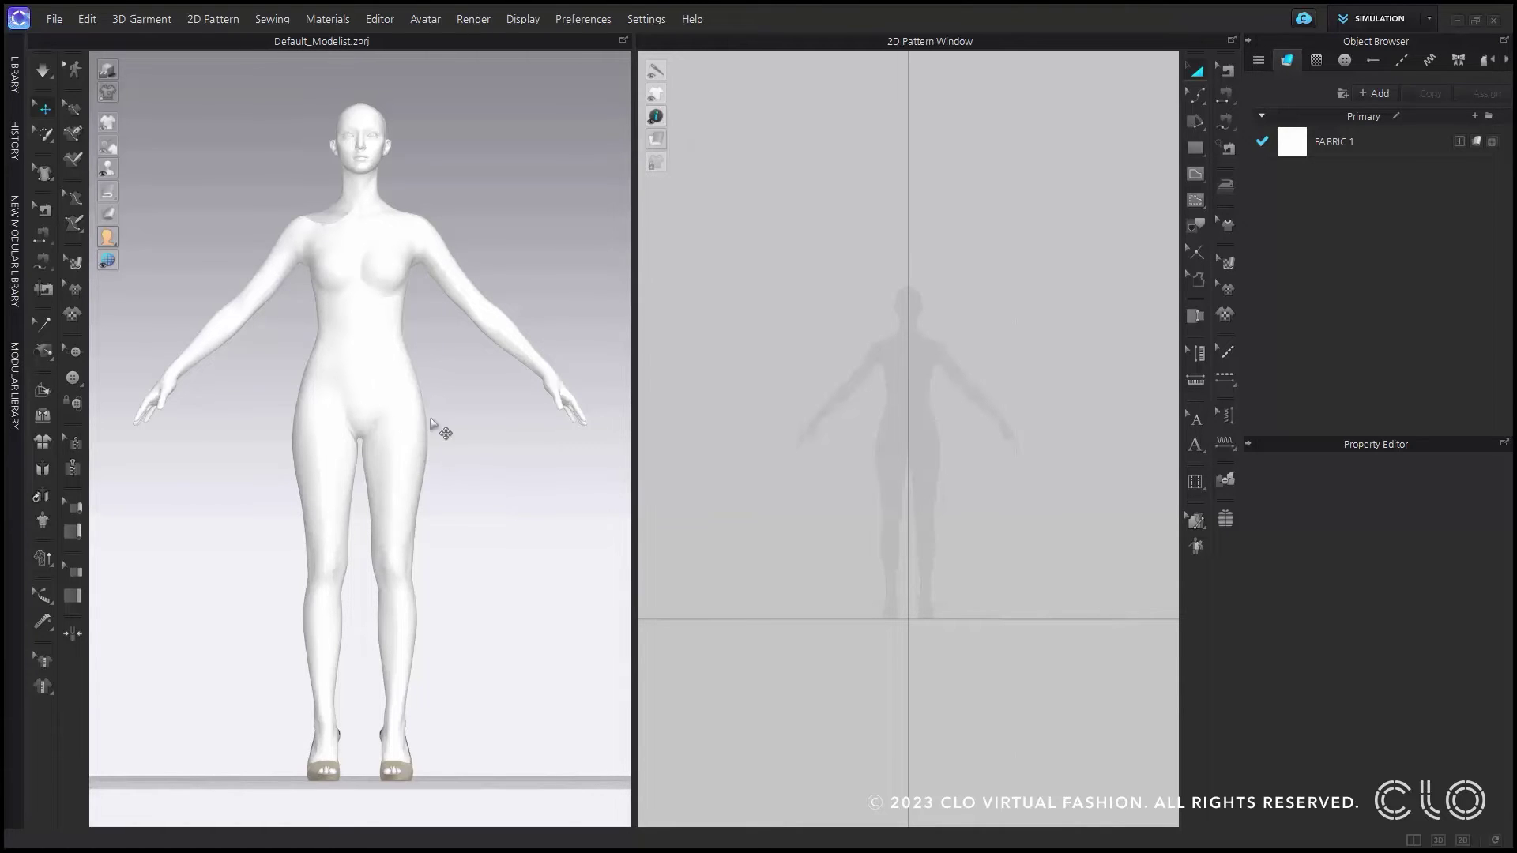
# Start registering an avatar accessory with the type Shoes and the subtype Flats
pyautogui.click(387, 366)
pyautogui.moveTo(523, 398)
pyautogui.mouseDown(button='right')
pyautogui.moveTo(187, 400)
pyautogui.moveTo(501, 413)
pyautogui.mouseUp(button='right')
pyautogui.click(506, 419)
pyautogui.click(431, 22)
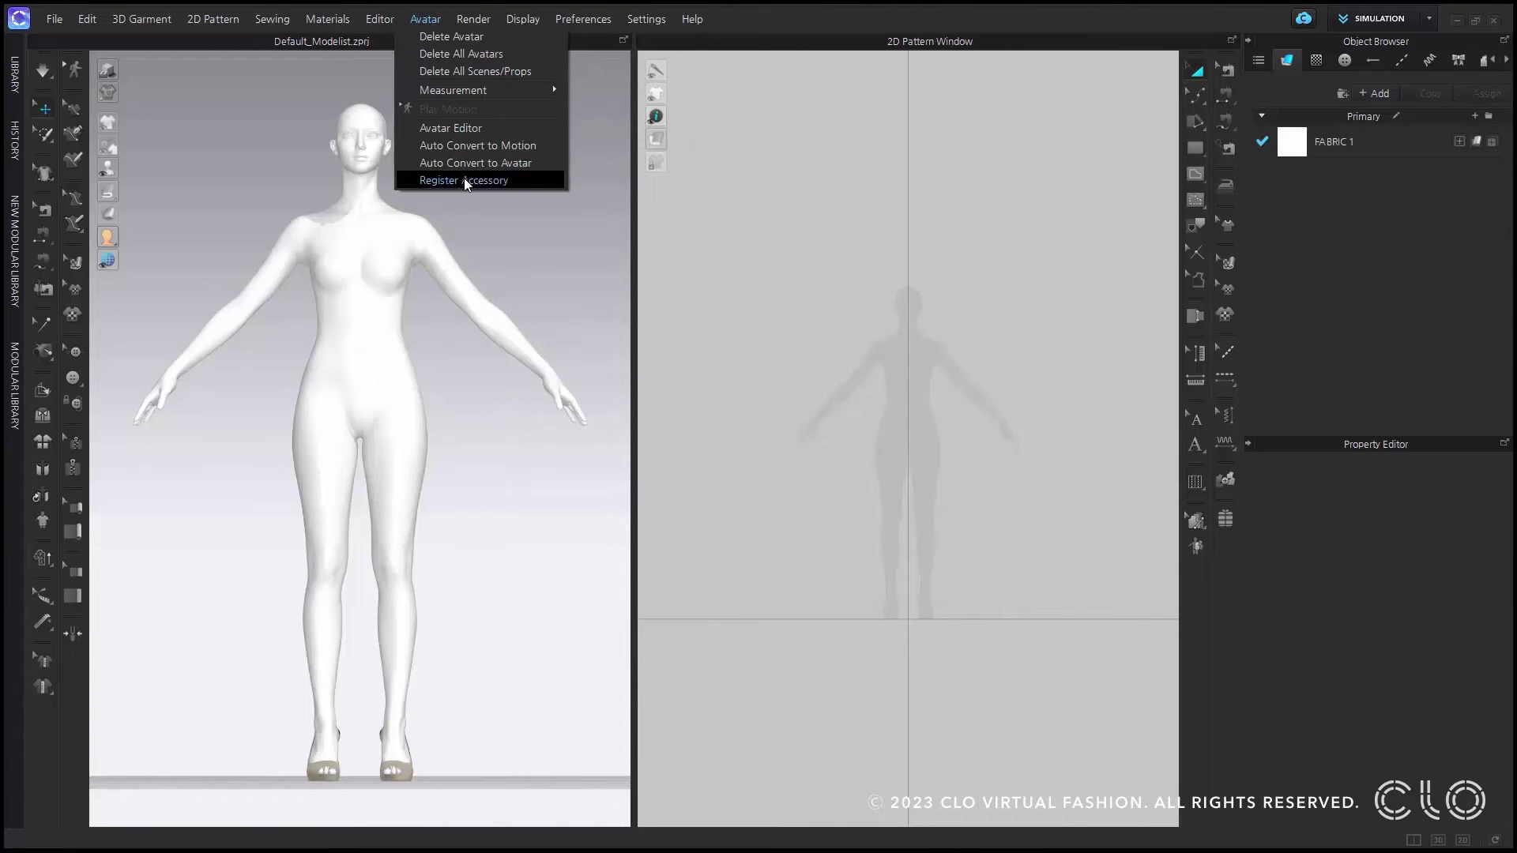
pyautogui.click(547, 187)
pyautogui.moveTo(721, 207); pyautogui.dragTo(624, 203)
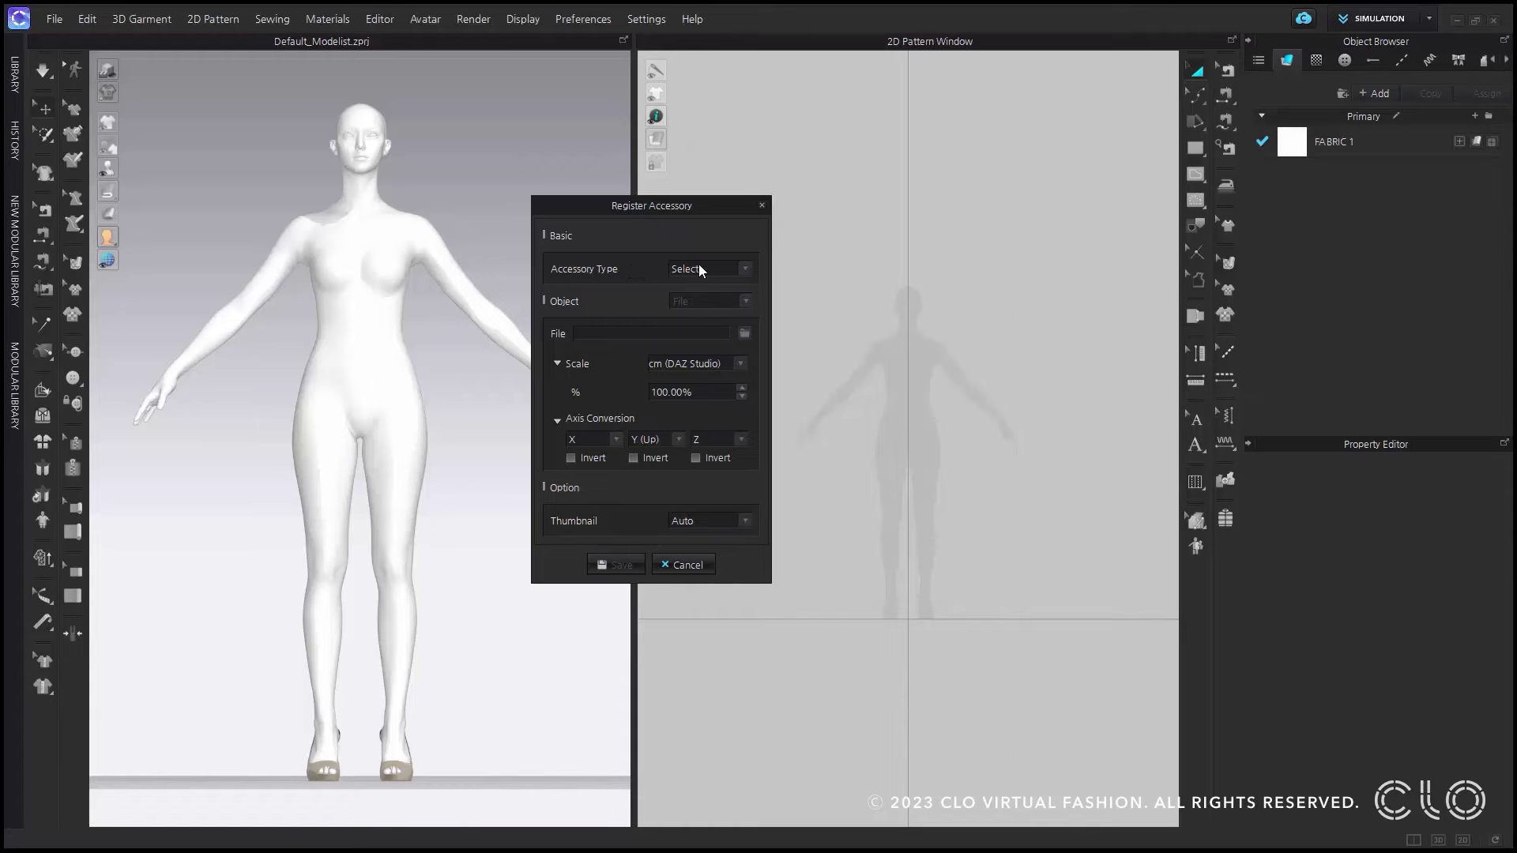
pyautogui.click(747, 268)
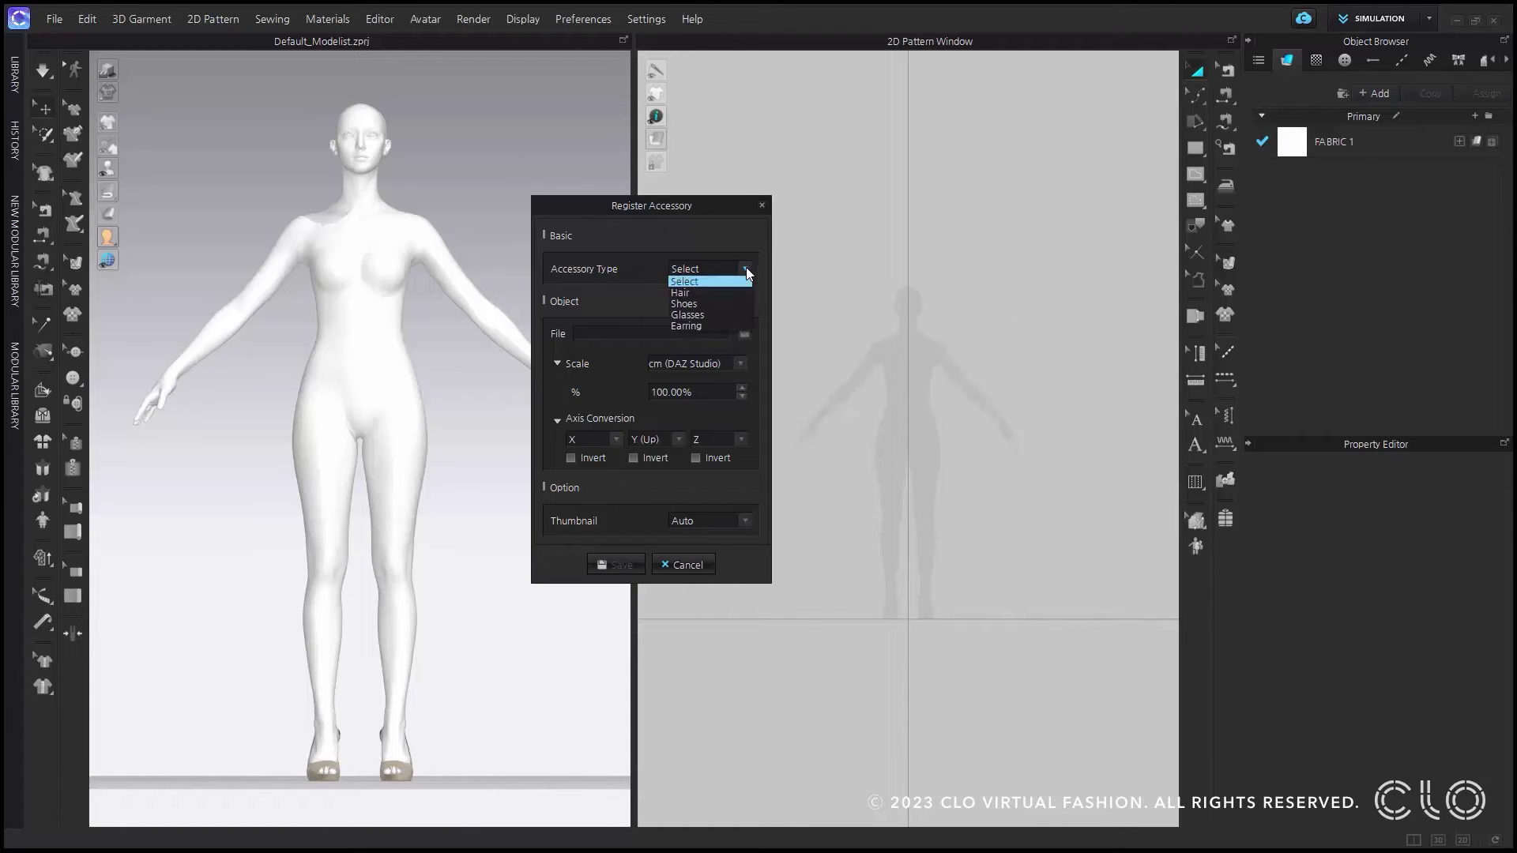
pyautogui.click(721, 305)
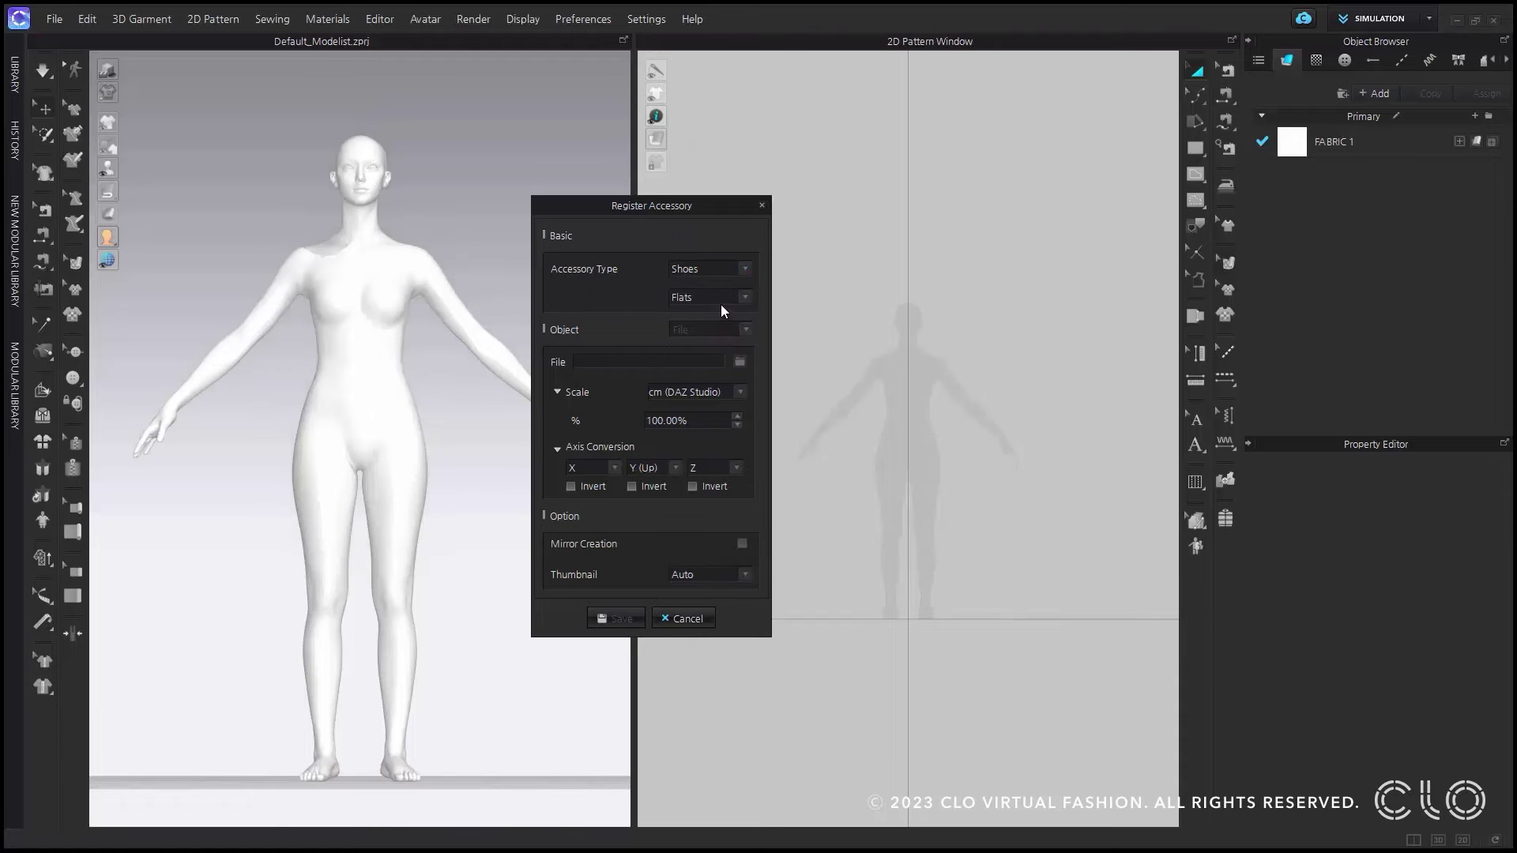
pyautogui.click(735, 299)
pyautogui.click(728, 310)
# Load the clog.obj file from the Register UI folder as the accessory object
pyautogui.click(739, 361)
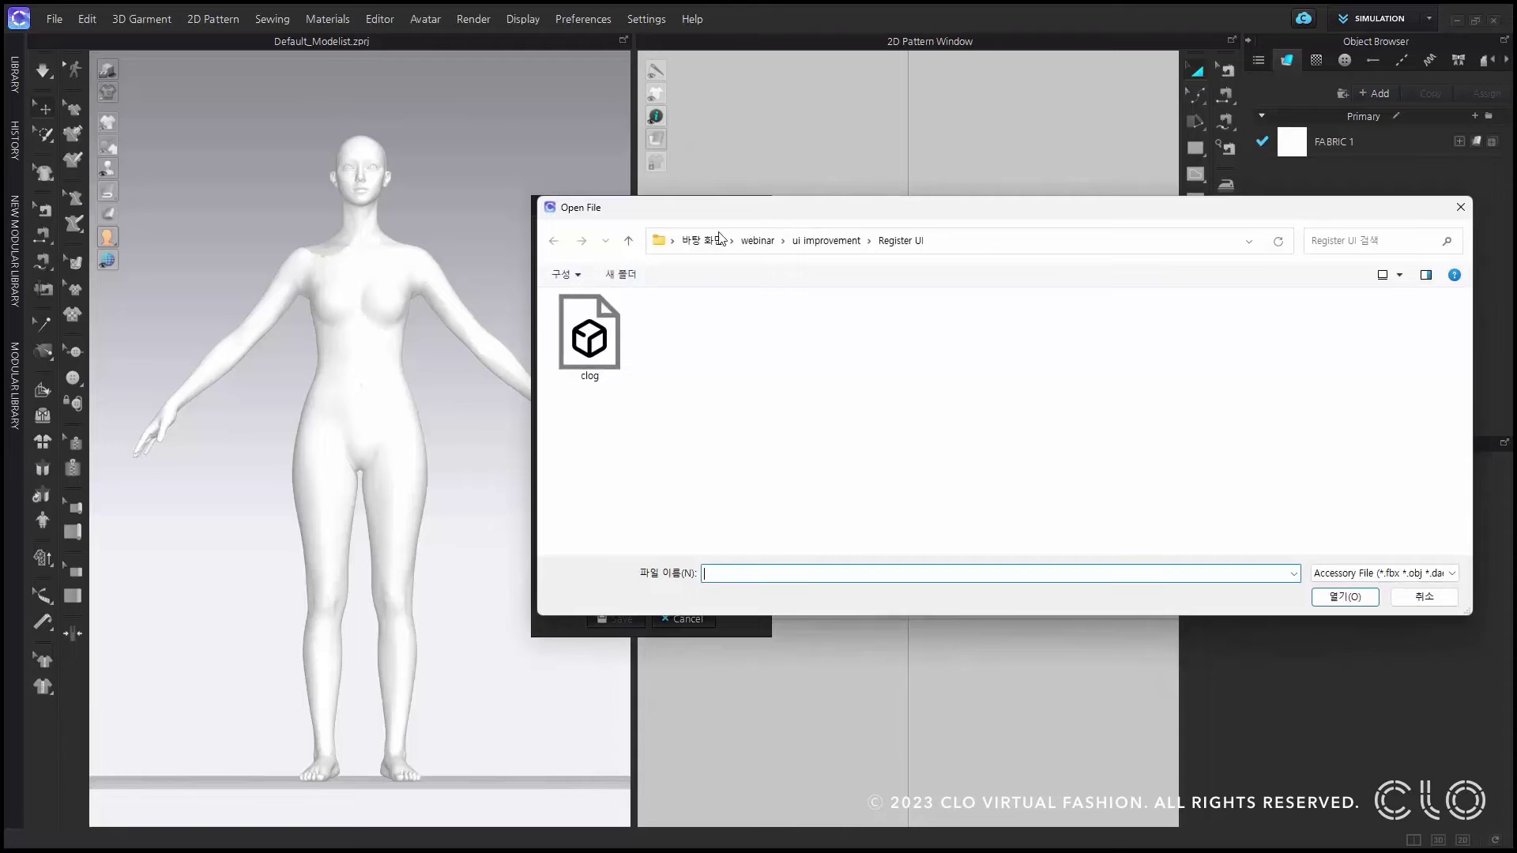
pyautogui.moveTo(766, 217); pyautogui.dragTo(628, 221)
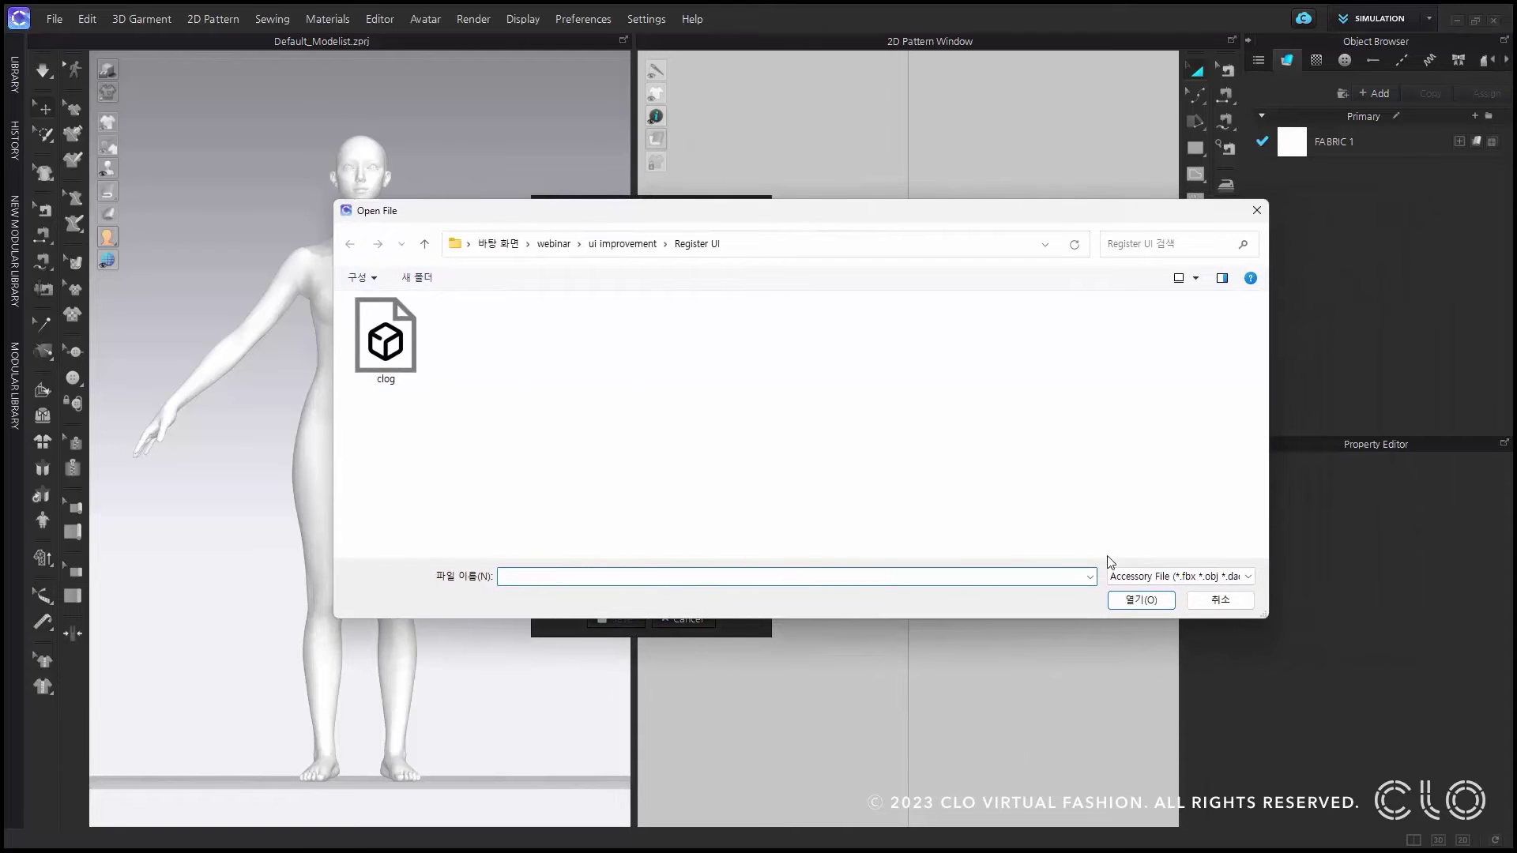
pyautogui.click(1170, 577)
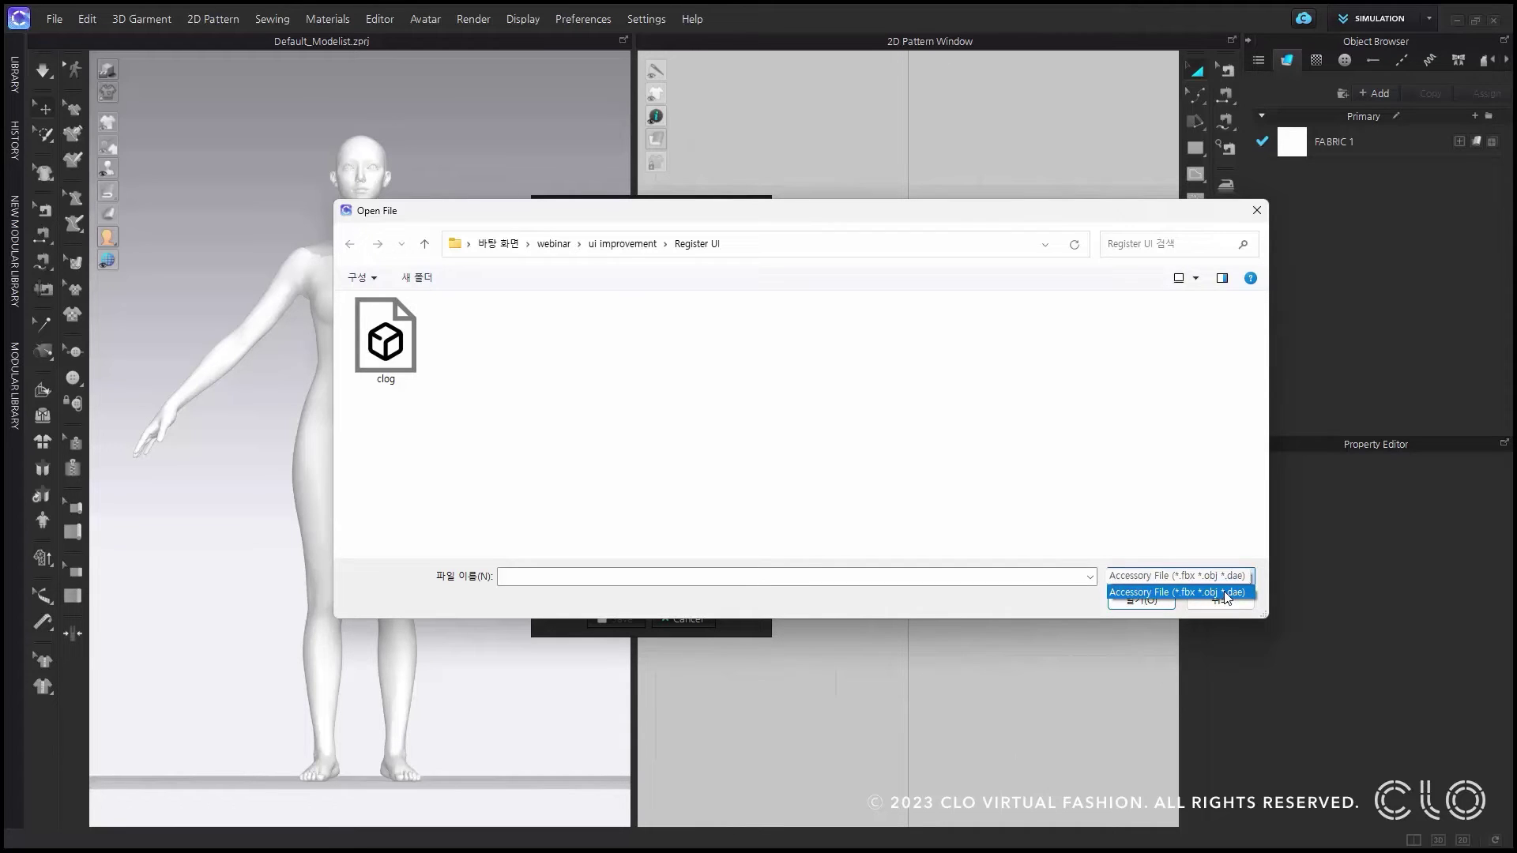
pyautogui.click(1191, 592)
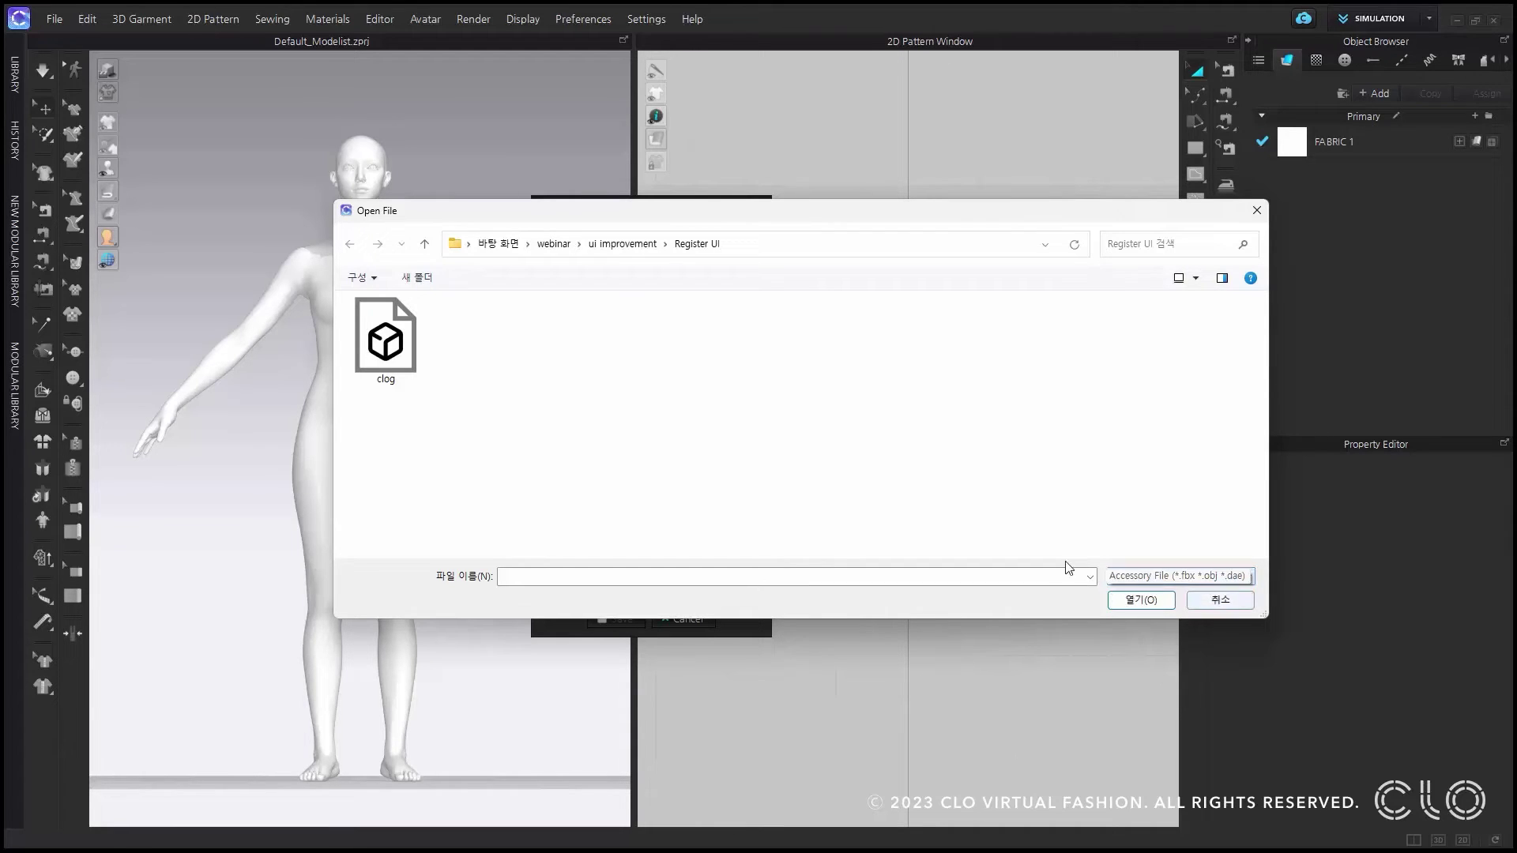
pyautogui.click(422, 356)
pyautogui.click(1131, 602)
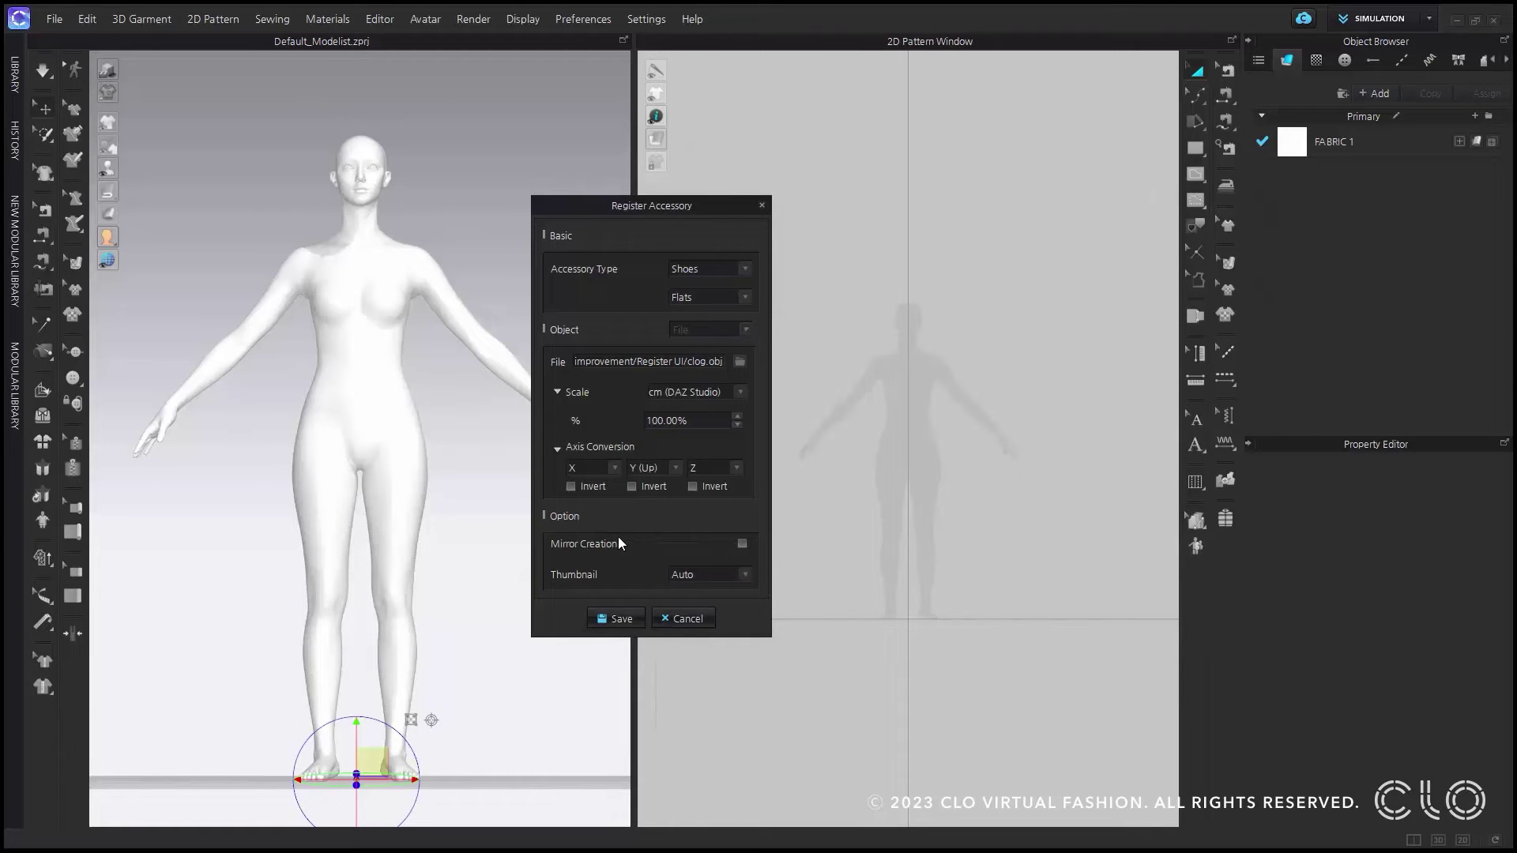
# Try m as the clog's scale unit and return it to cm (DAZ Studio)
pyautogui.moveTo(434, 653); pyautogui.dragTo(401, 651, button='right')
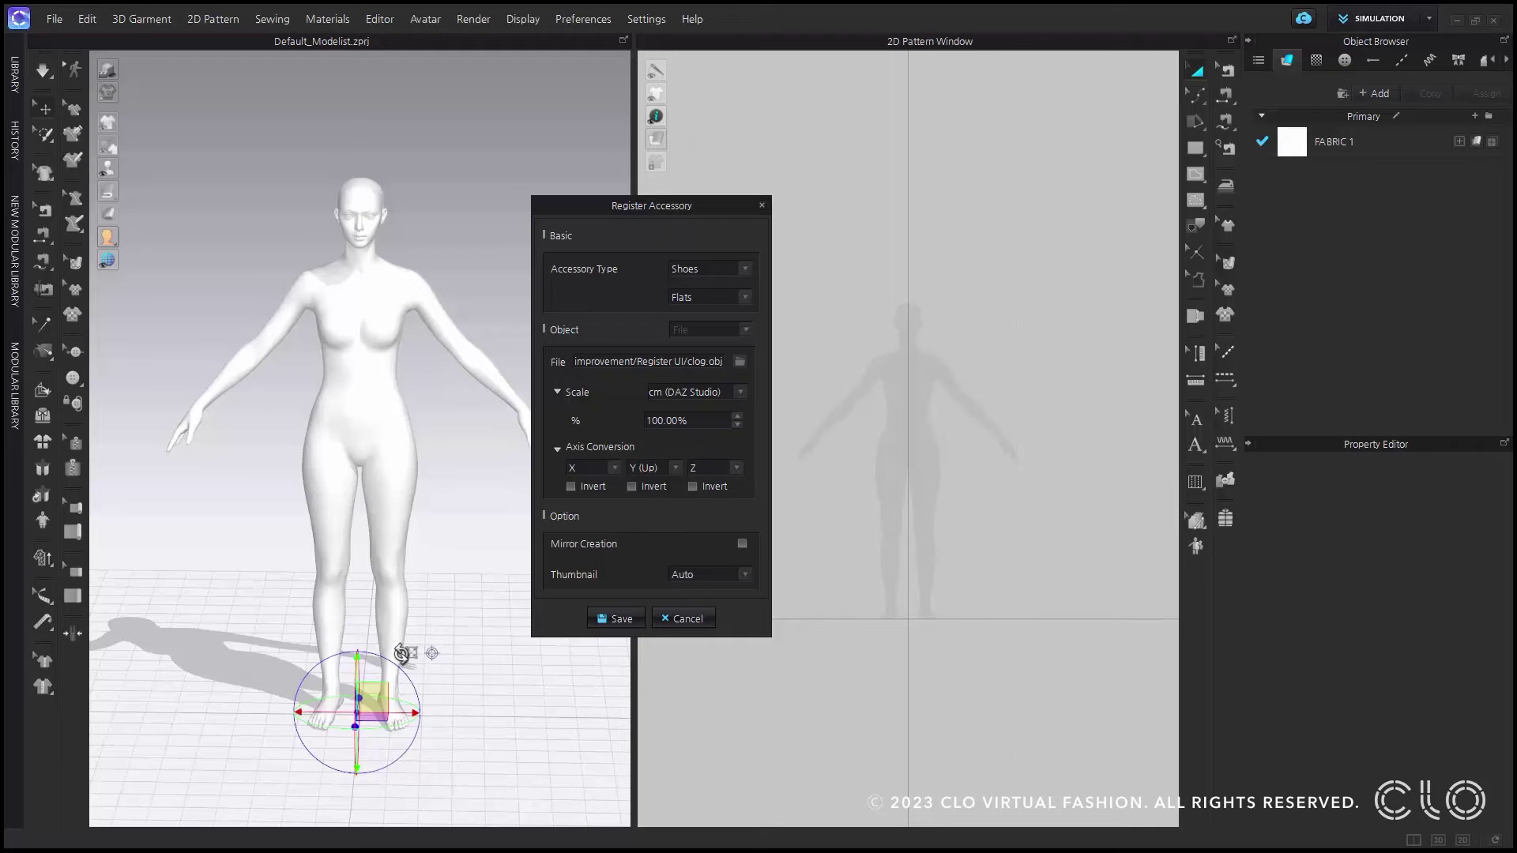
pyautogui.scroll(2, 403, 695)
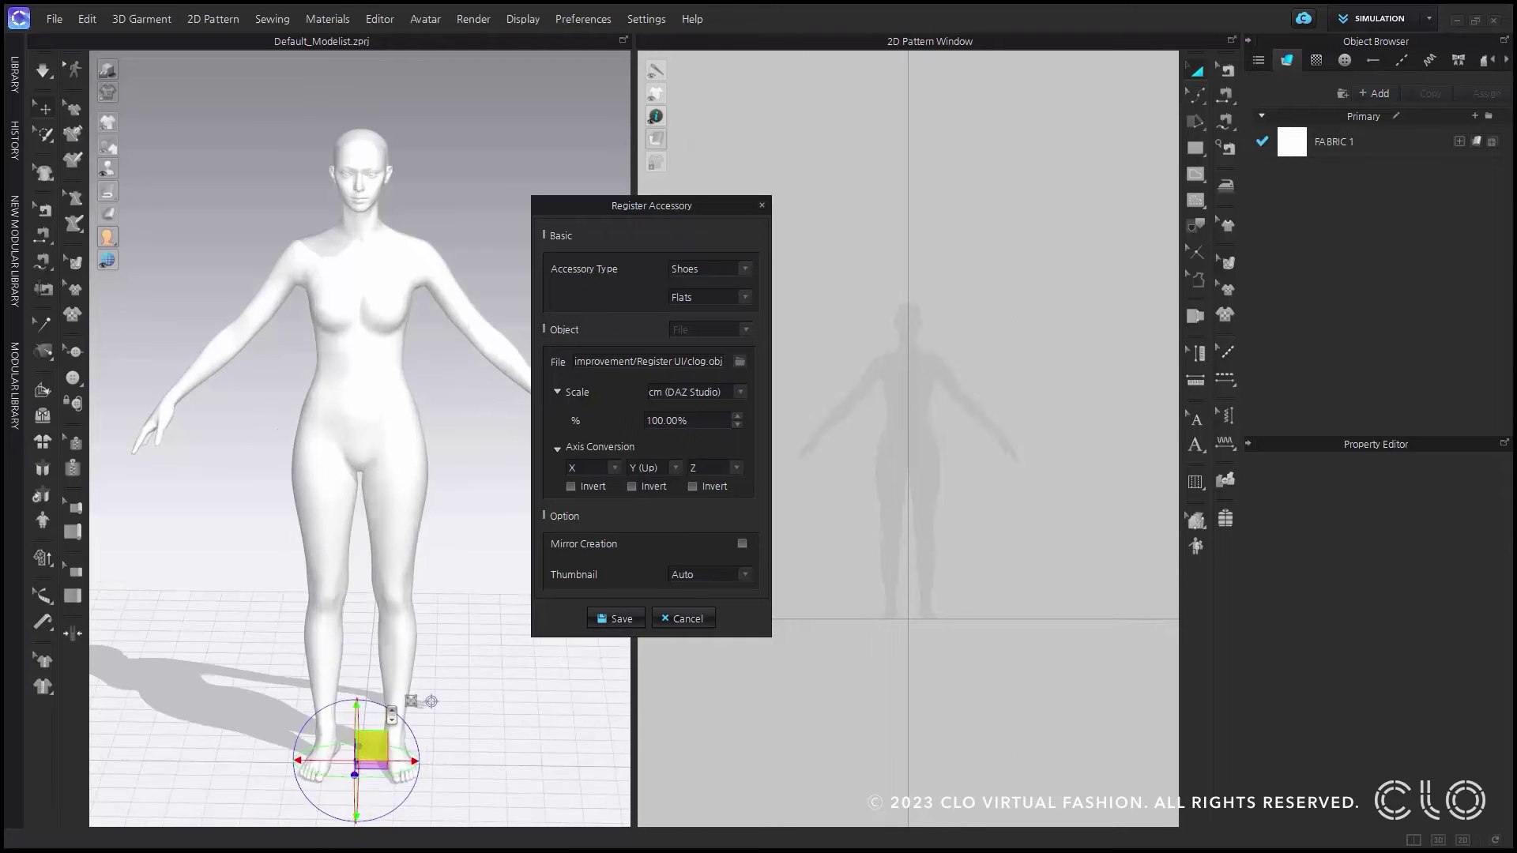
pyautogui.scroll(3, 403, 705)
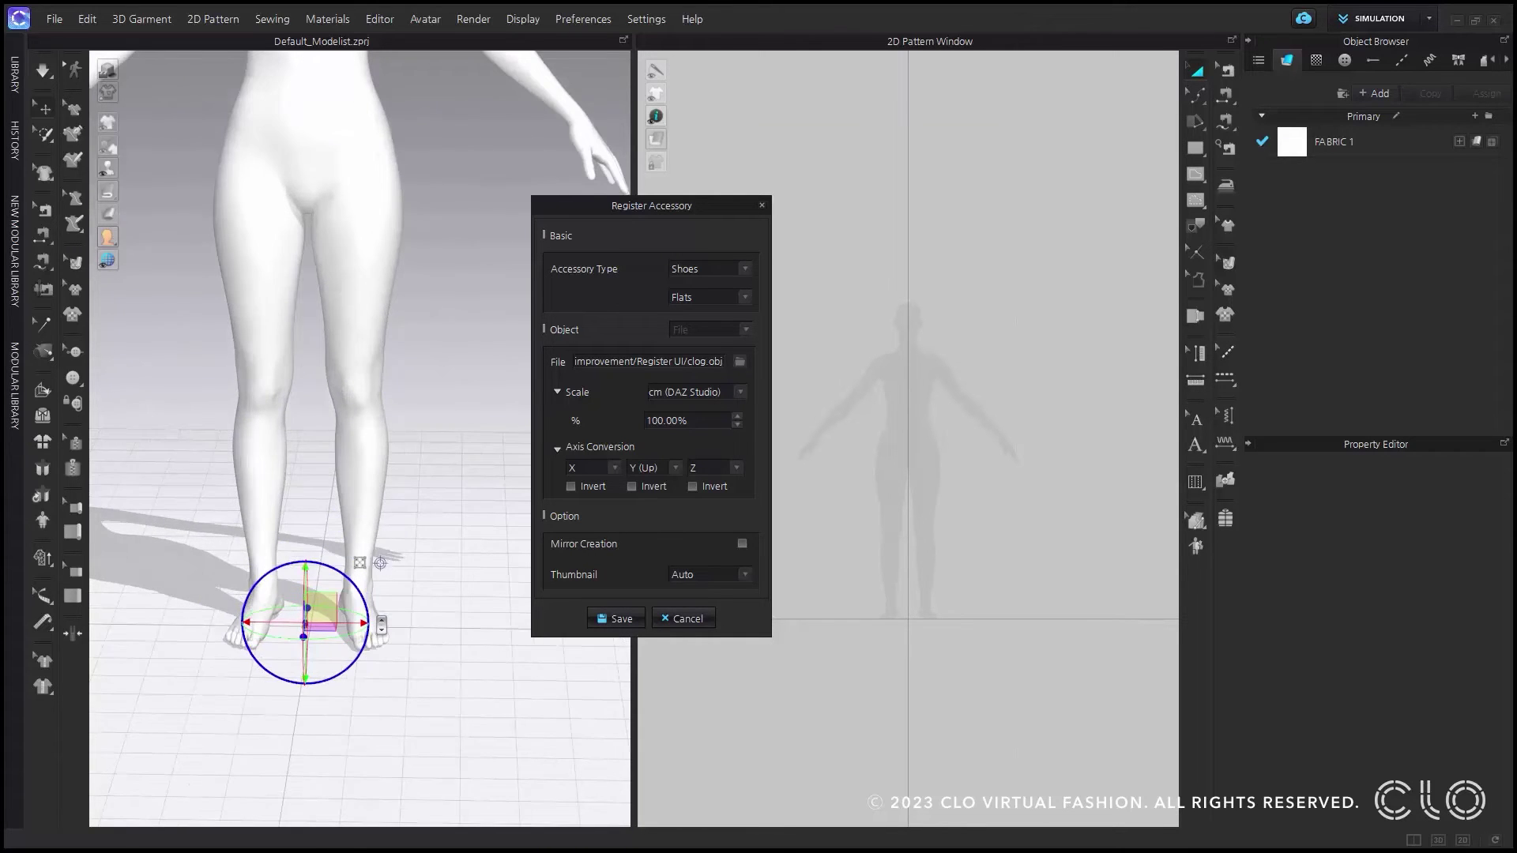
pyautogui.moveTo(380, 637); pyautogui.dragTo(444, 641, button='right')
pyautogui.moveTo(412, 644); pyautogui.dragTo(365, 654, button='right')
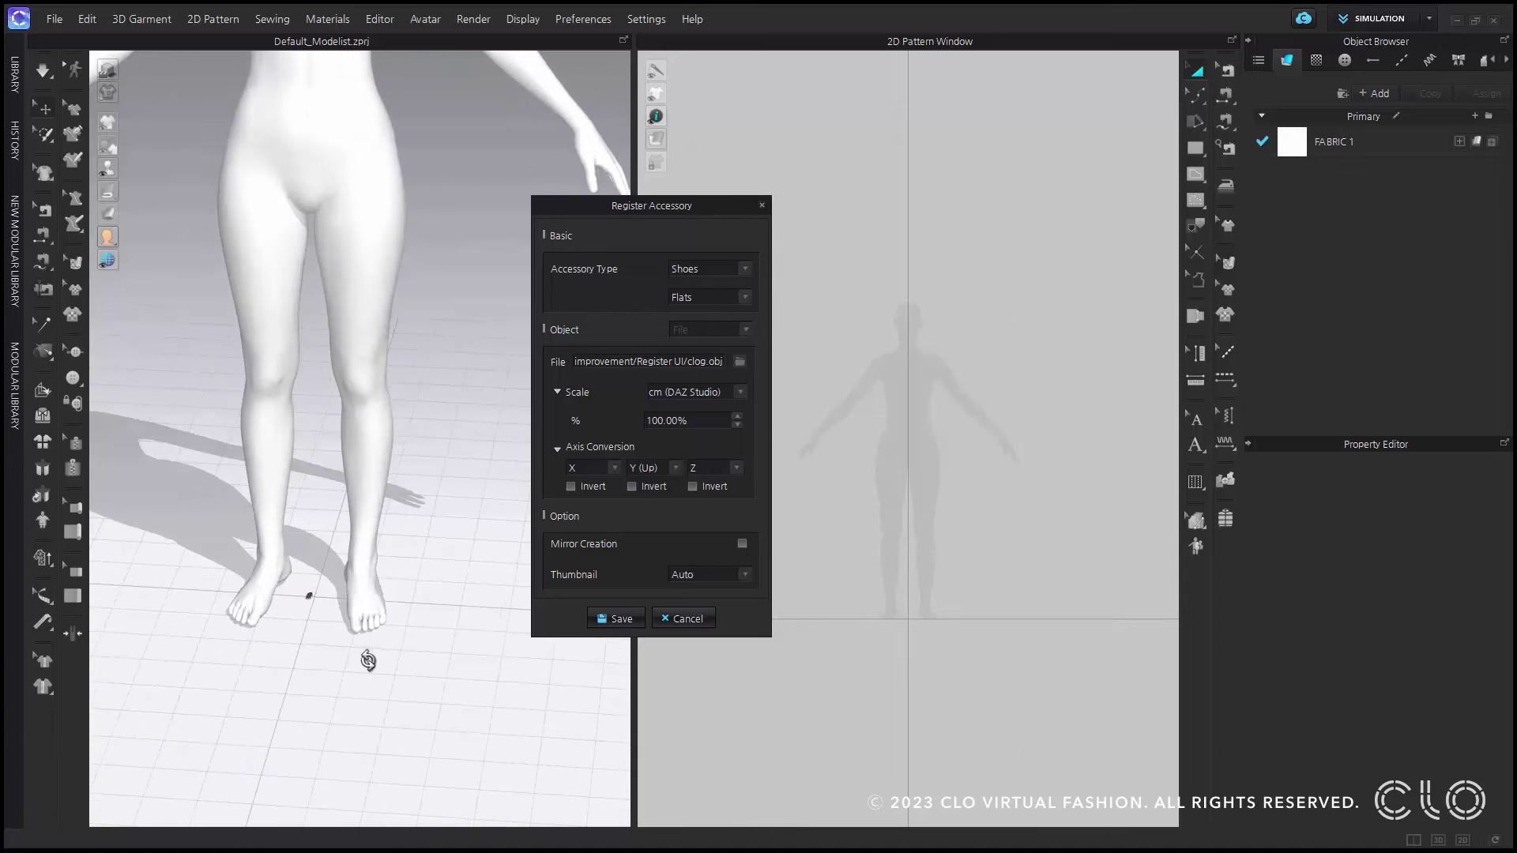
pyautogui.click(686, 399)
pyautogui.click(707, 458)
pyautogui.scroll(-3, 328, 553)
pyautogui.moveTo(328, 552); pyautogui.dragTo(415, 507, button='right')
pyautogui.scroll(-2, 374, 512)
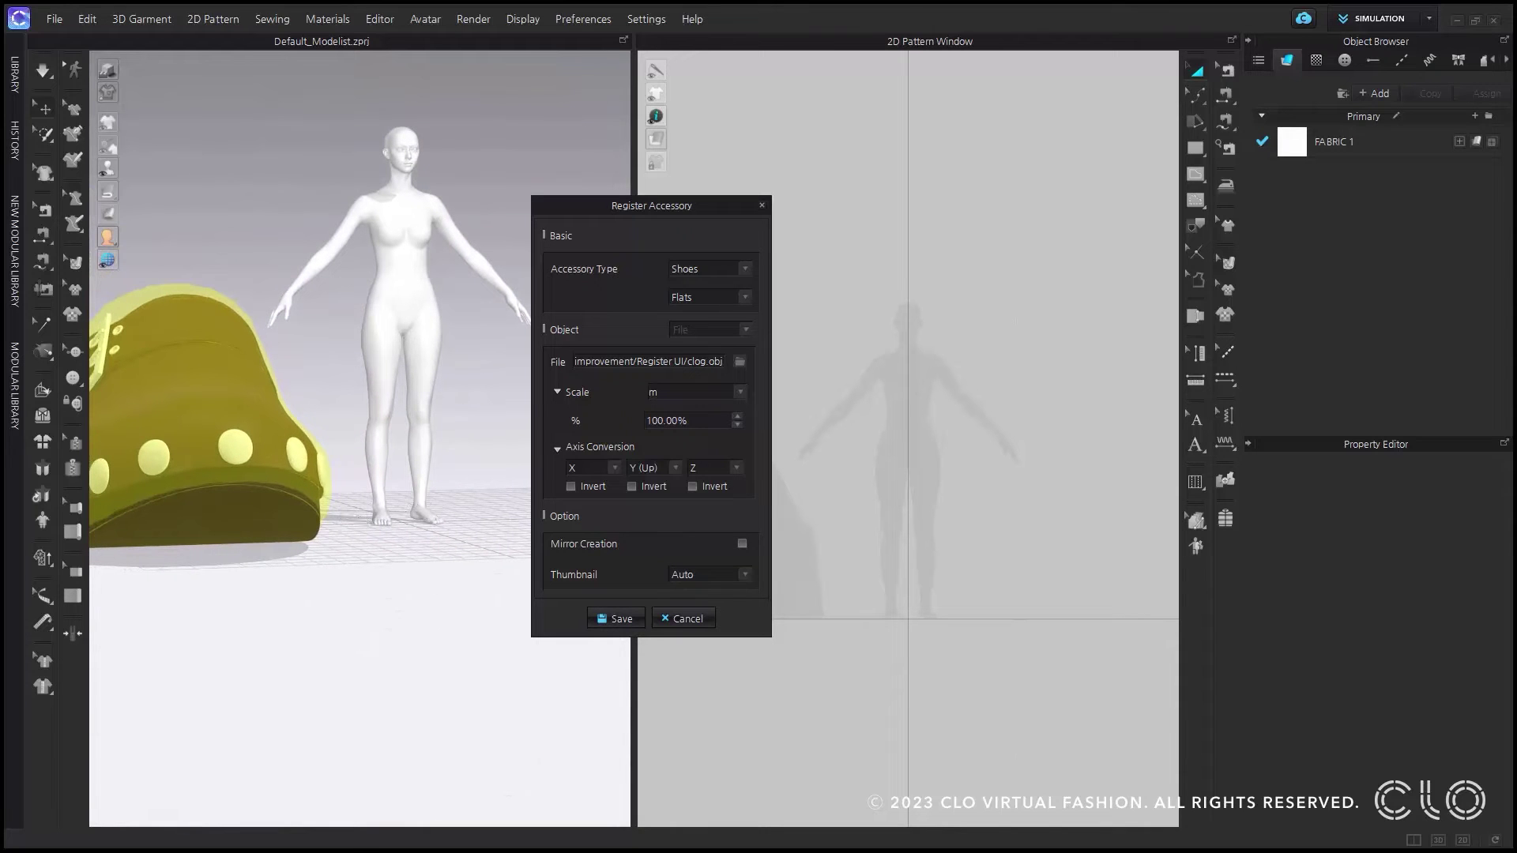
pyautogui.moveTo(271, 542); pyautogui.dragTo(305, 542, button='right')
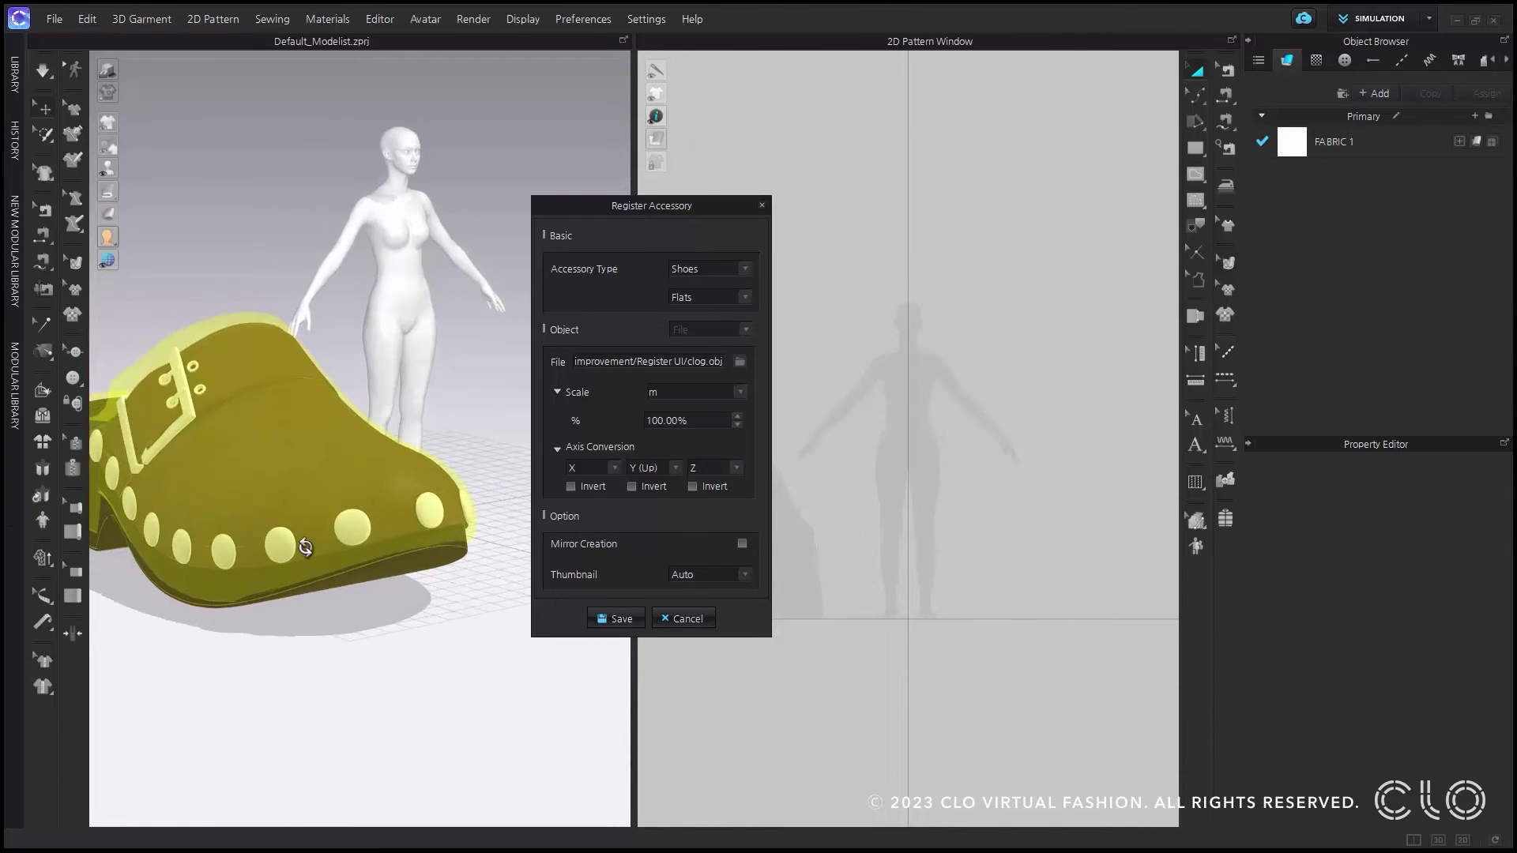
pyautogui.click(746, 392)
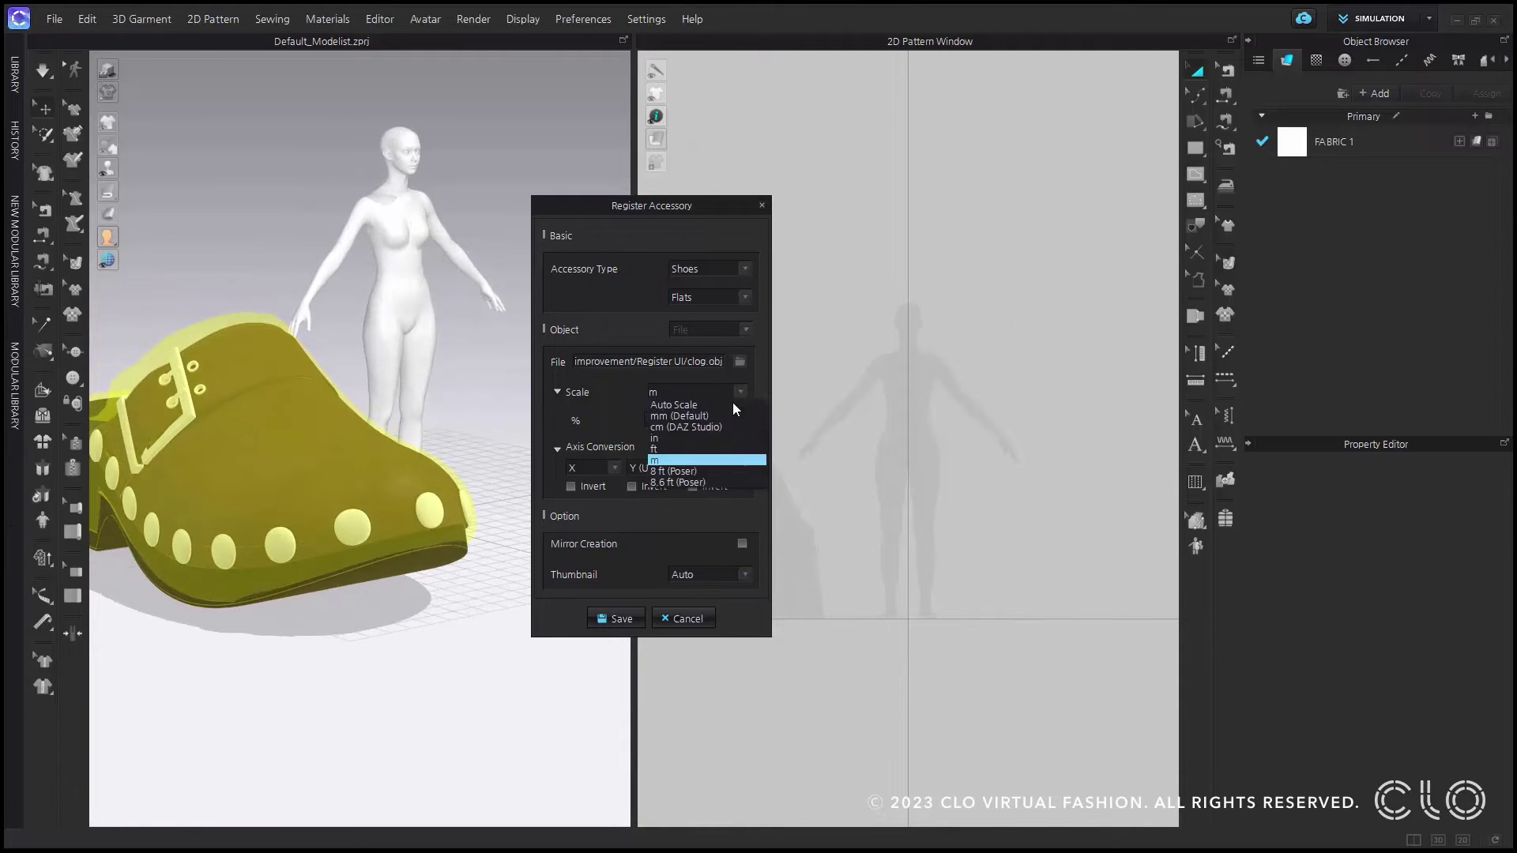
pyautogui.click(696, 425)
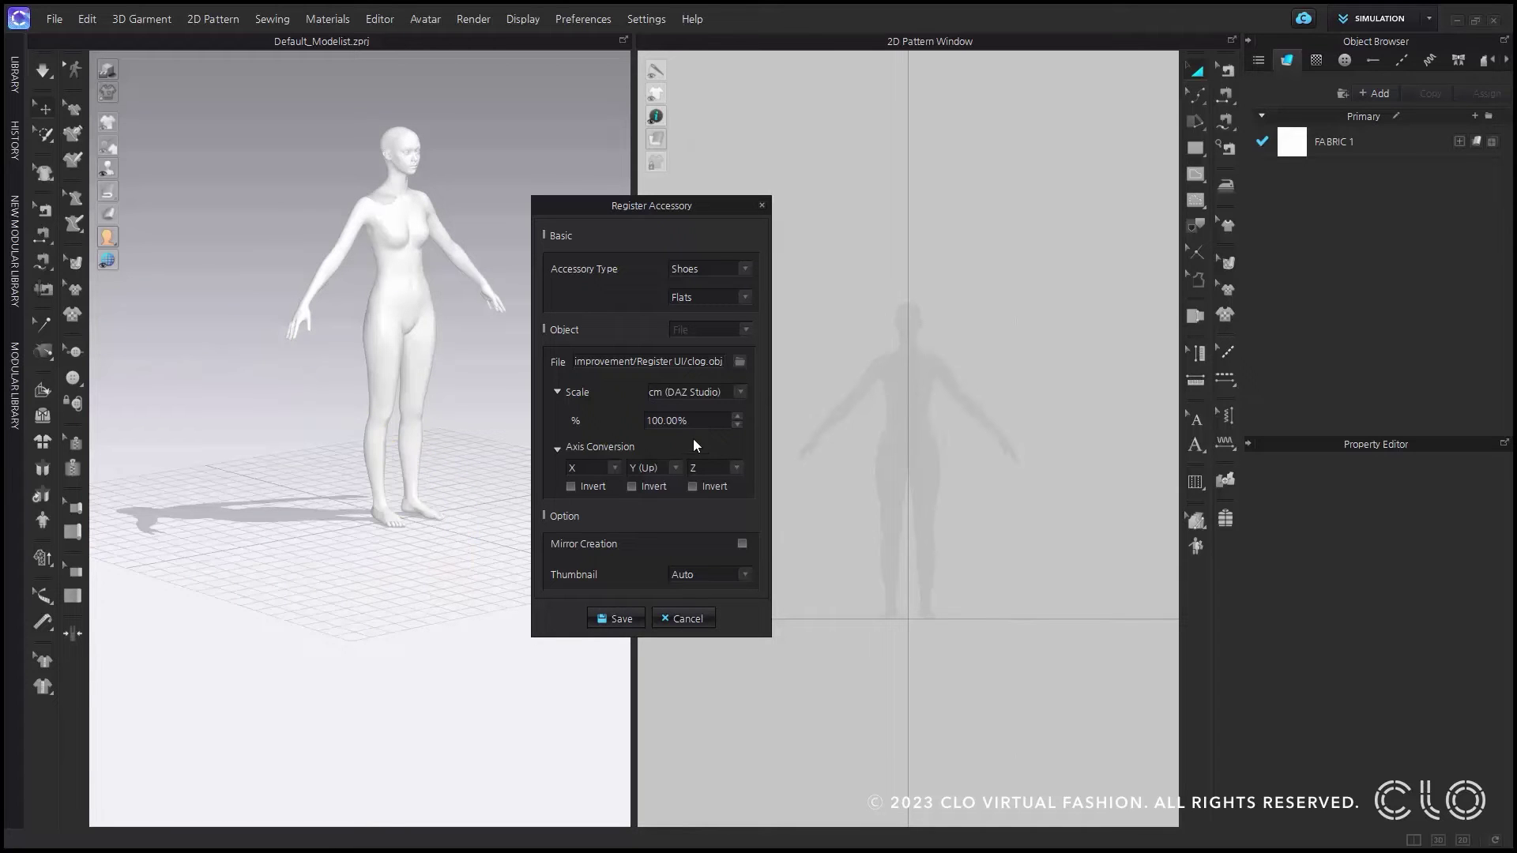
# Scale the clog to 1000% and move it onto the avatar's right foot
pyautogui.click(700, 423)
pyautogui.write('1000')
pyautogui.scroll(5, 381, 612)
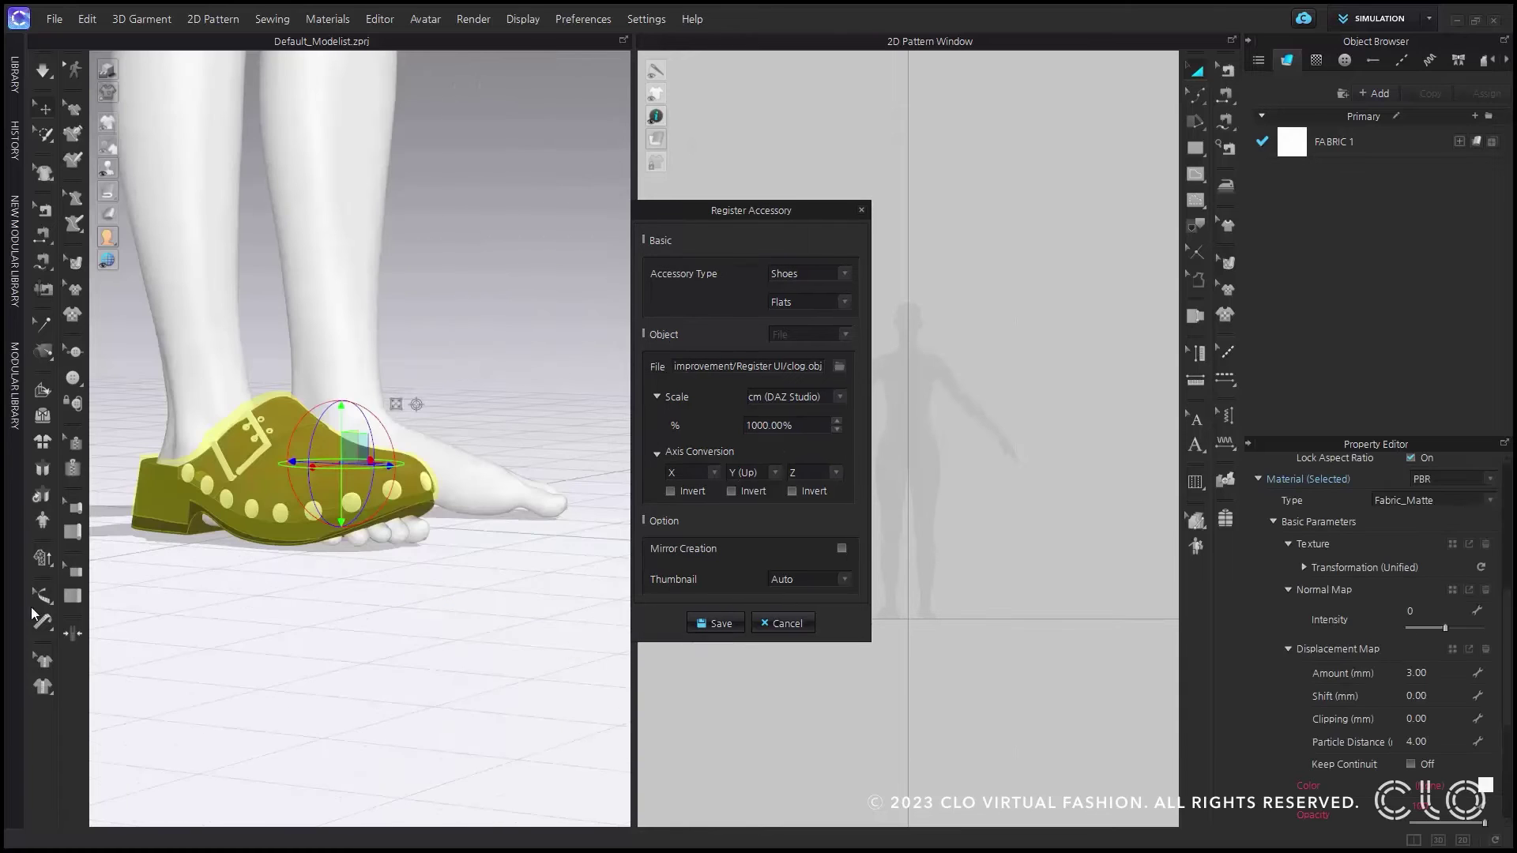
pyautogui.moveTo(351, 502); pyautogui.dragTo(349, 527)
pyautogui.moveTo(434, 544); pyautogui.dragTo(360, 562, button='right')
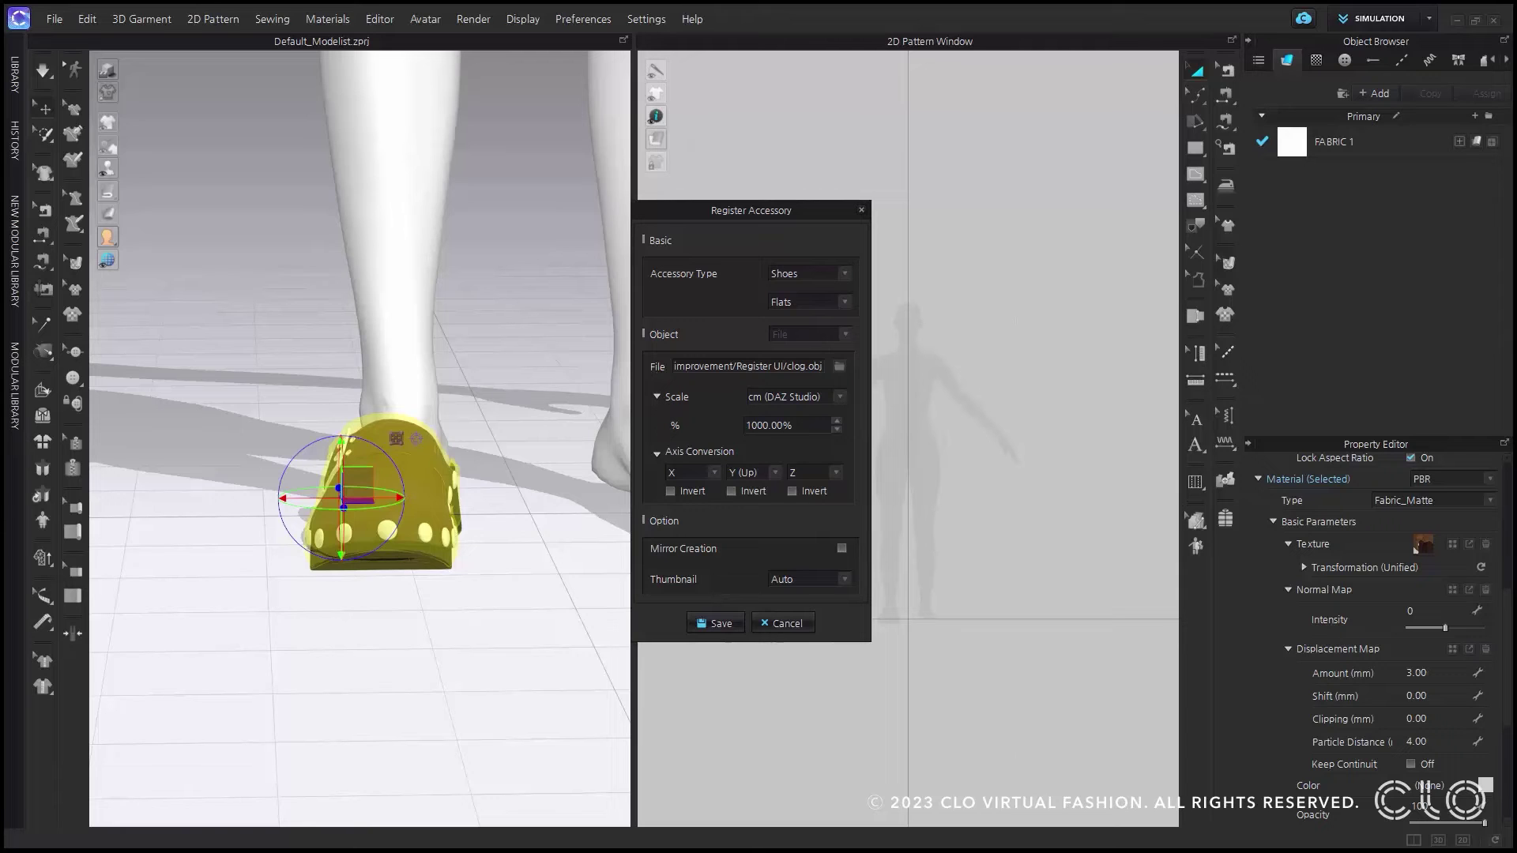
# Enable Mirror Creation for the other foot's clog and select the mirrored clog
pyautogui.click(842, 548)
pyautogui.moveTo(529, 464); pyautogui.dragTo(304, 467, button='middle')
pyautogui.scroll(-1, 330, 466)
pyautogui.moveTo(427, 456); pyautogui.dragTo(431, 490, button='right')
pyautogui.click(431, 490)
pyautogui.moveTo(498, 566); pyautogui.dragTo(561, 566, button='right')
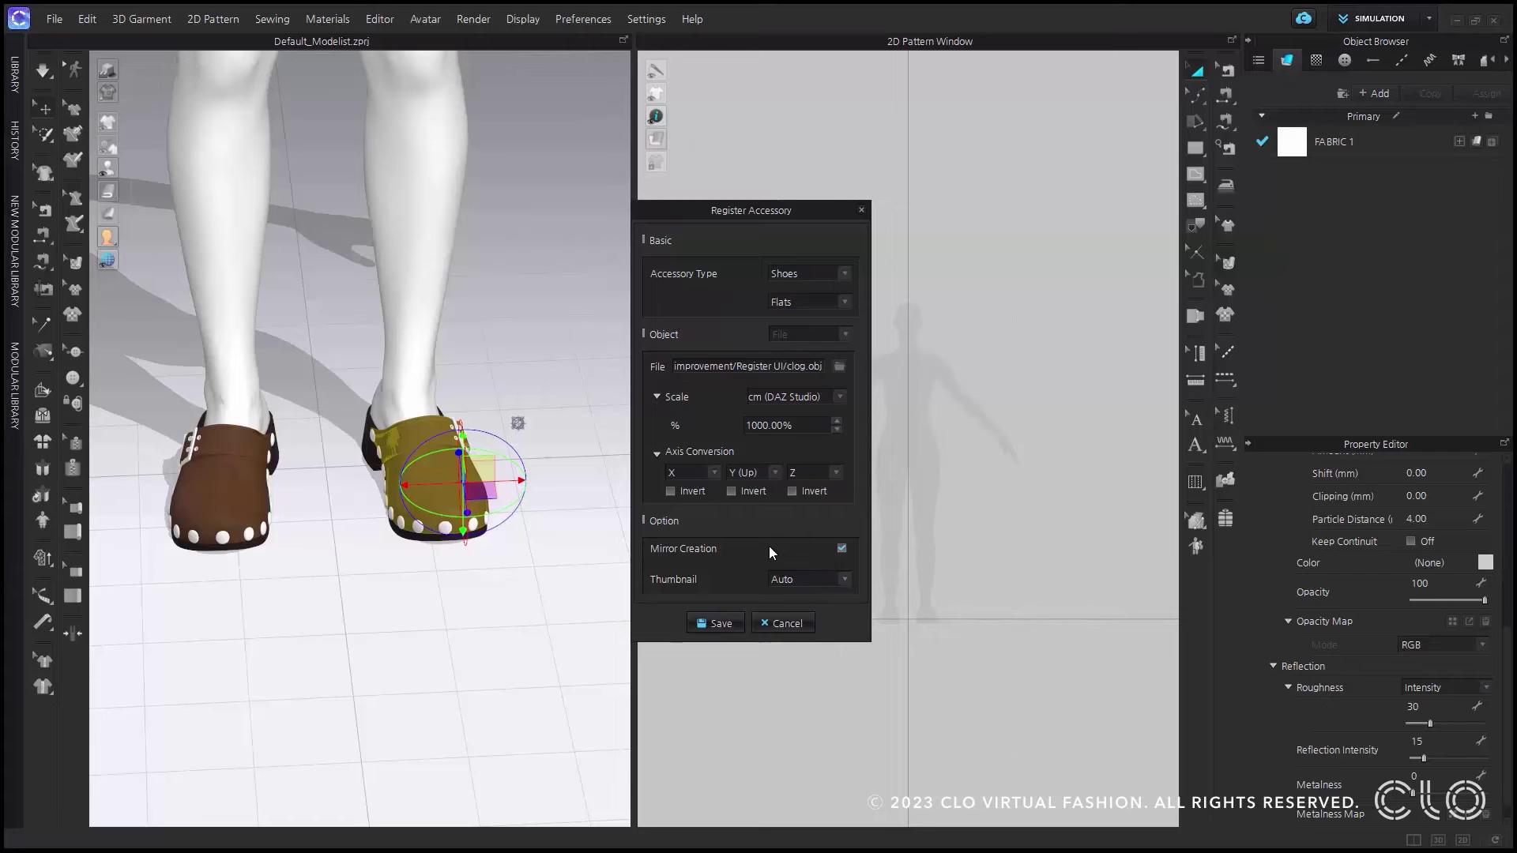
# Keep the thumbnail on Auto and save the accessory as clog in Accessory Files (*.zacs) format
pyautogui.click(845, 576)
pyautogui.click(831, 593)
pyautogui.click(720, 624)
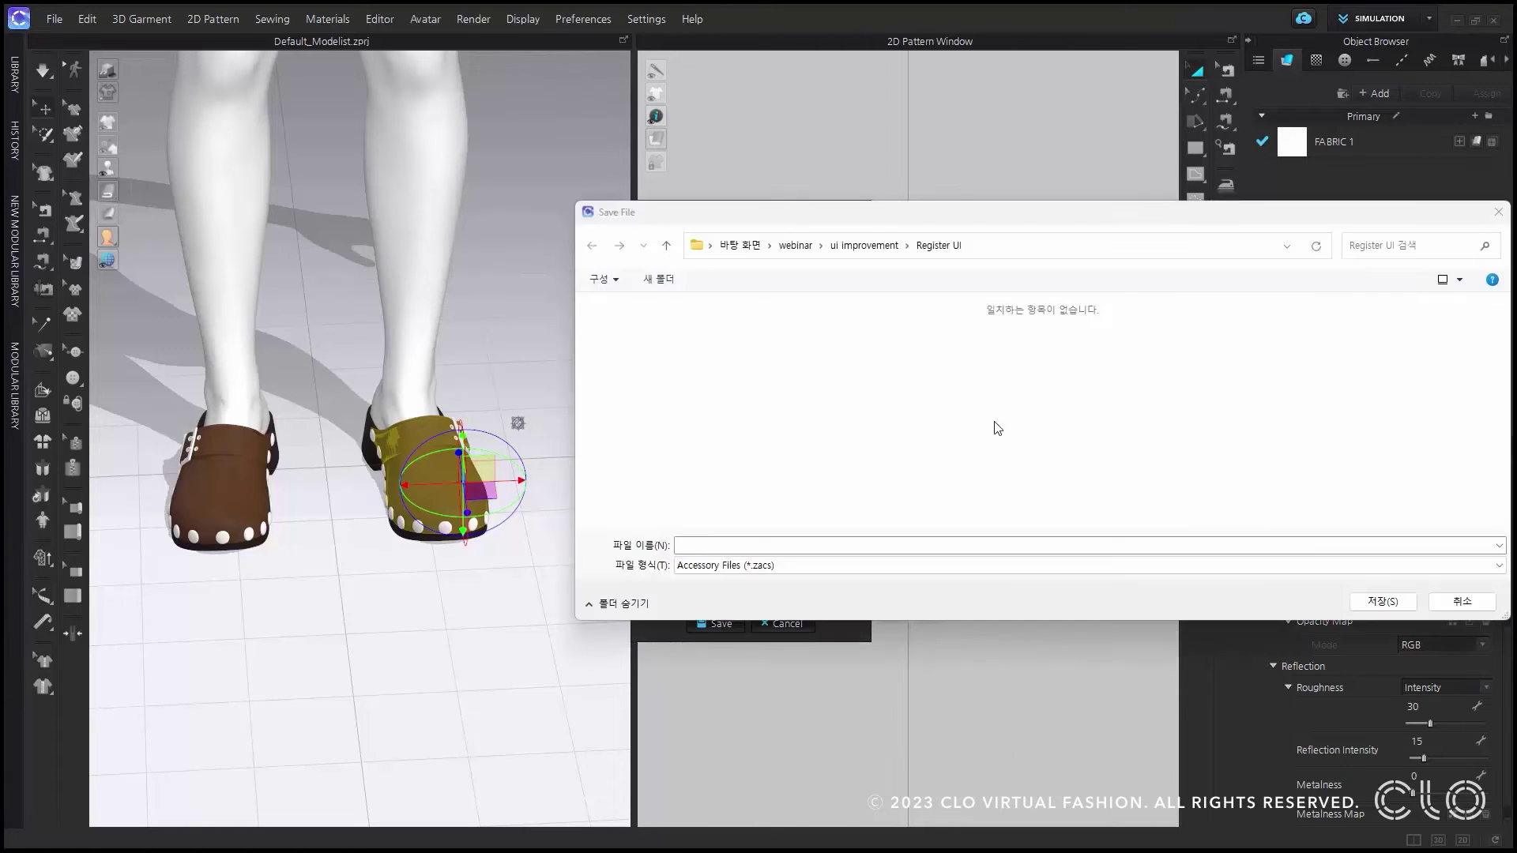
pyautogui.write('clog')
pyautogui.click(1383, 601)
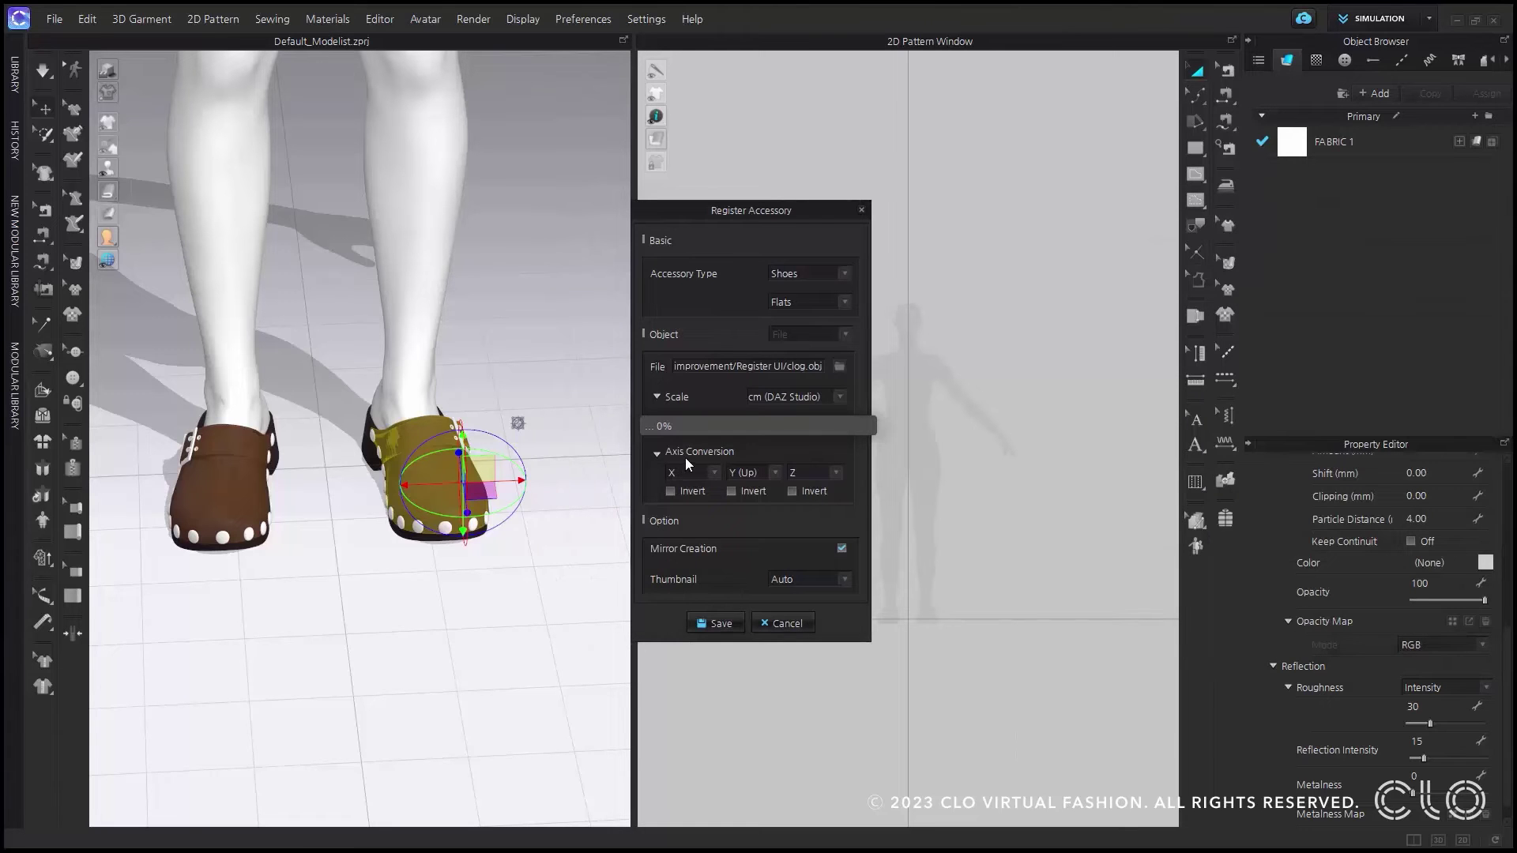
pyautogui.click(821, 485)
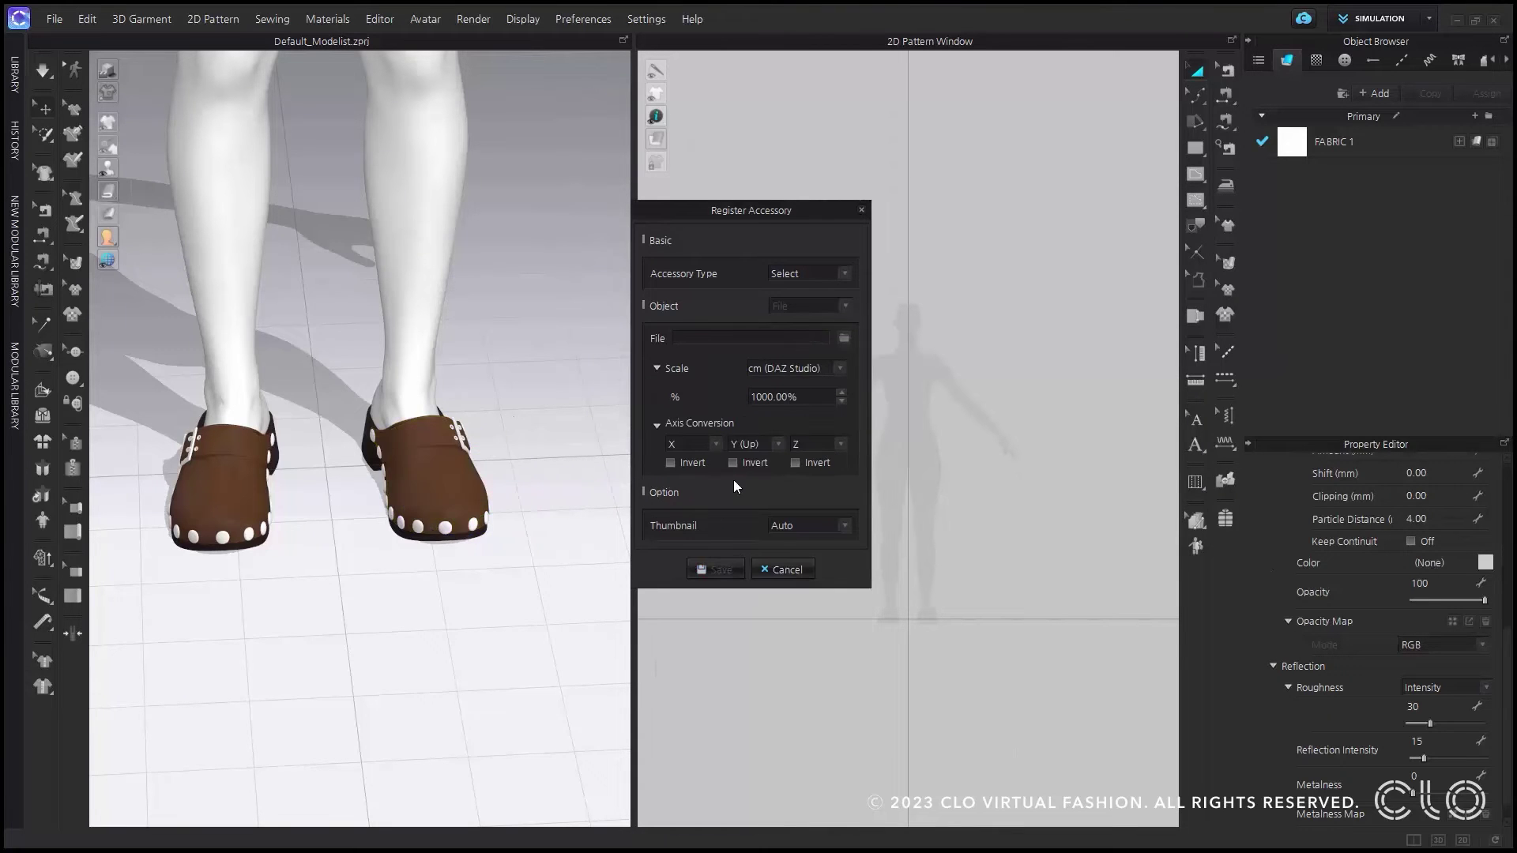
# Examine the fit of the clogs on the avatar's feet from several angles
pyautogui.moveTo(491, 469); pyautogui.dragTo(409, 446, button='right')
pyautogui.scroll(-5, 427, 450)
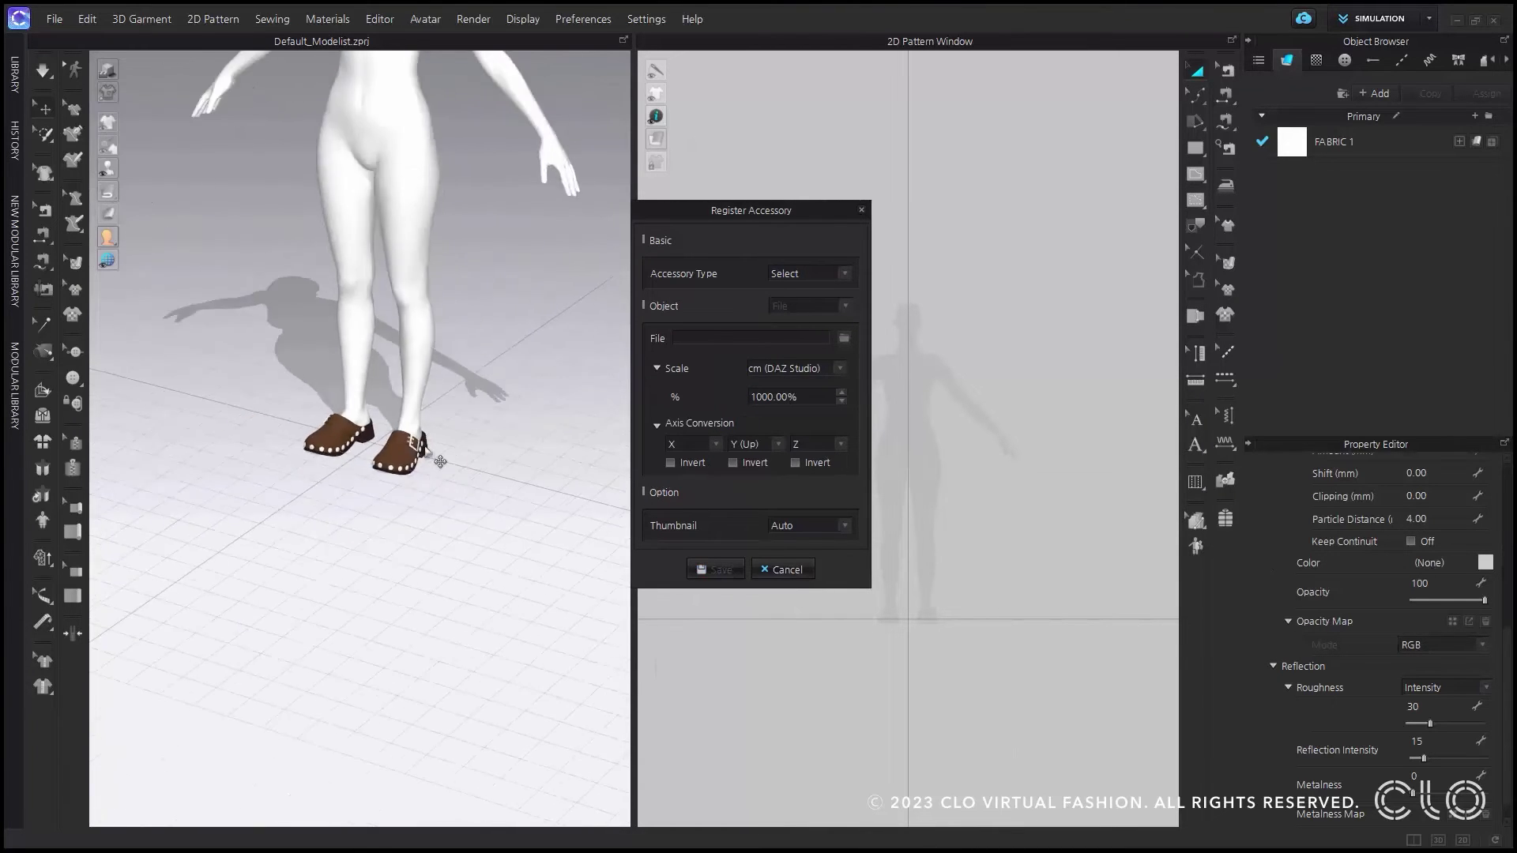
pyautogui.scroll(-5, 431, 497)
pyautogui.moveTo(420, 535)
pyautogui.mouseDown(button='right')
pyautogui.moveTo(410, 508)
pyautogui.moveTo(421, 553)
pyautogui.mouseUp(button='right')
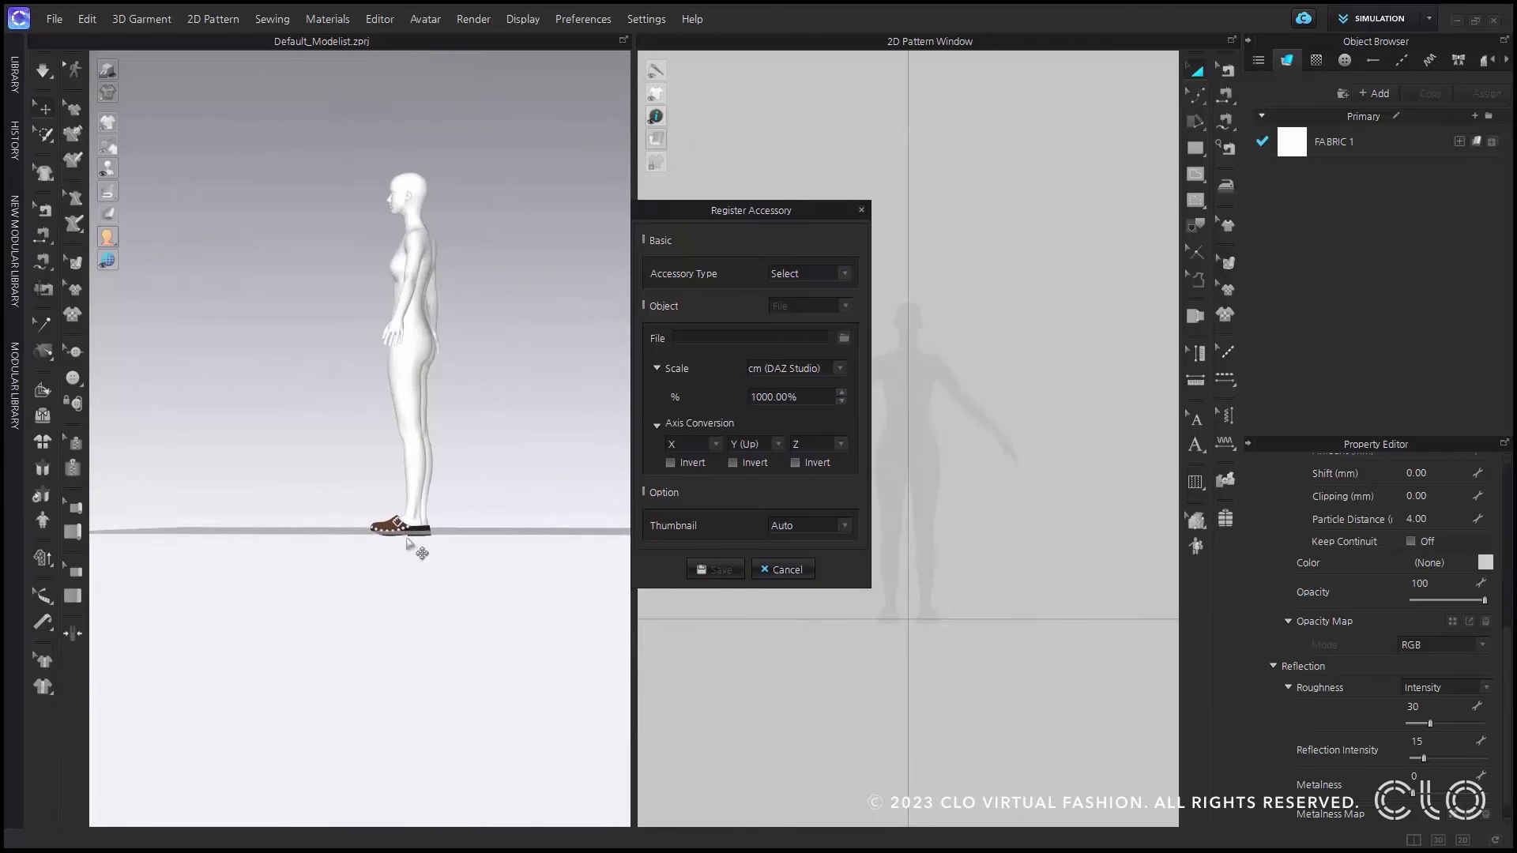
pyautogui.scroll(5, 408, 545)
pyautogui.click(441, 643)
pyautogui.moveTo(444, 647); pyautogui.dragTo(654, 673, button='right')
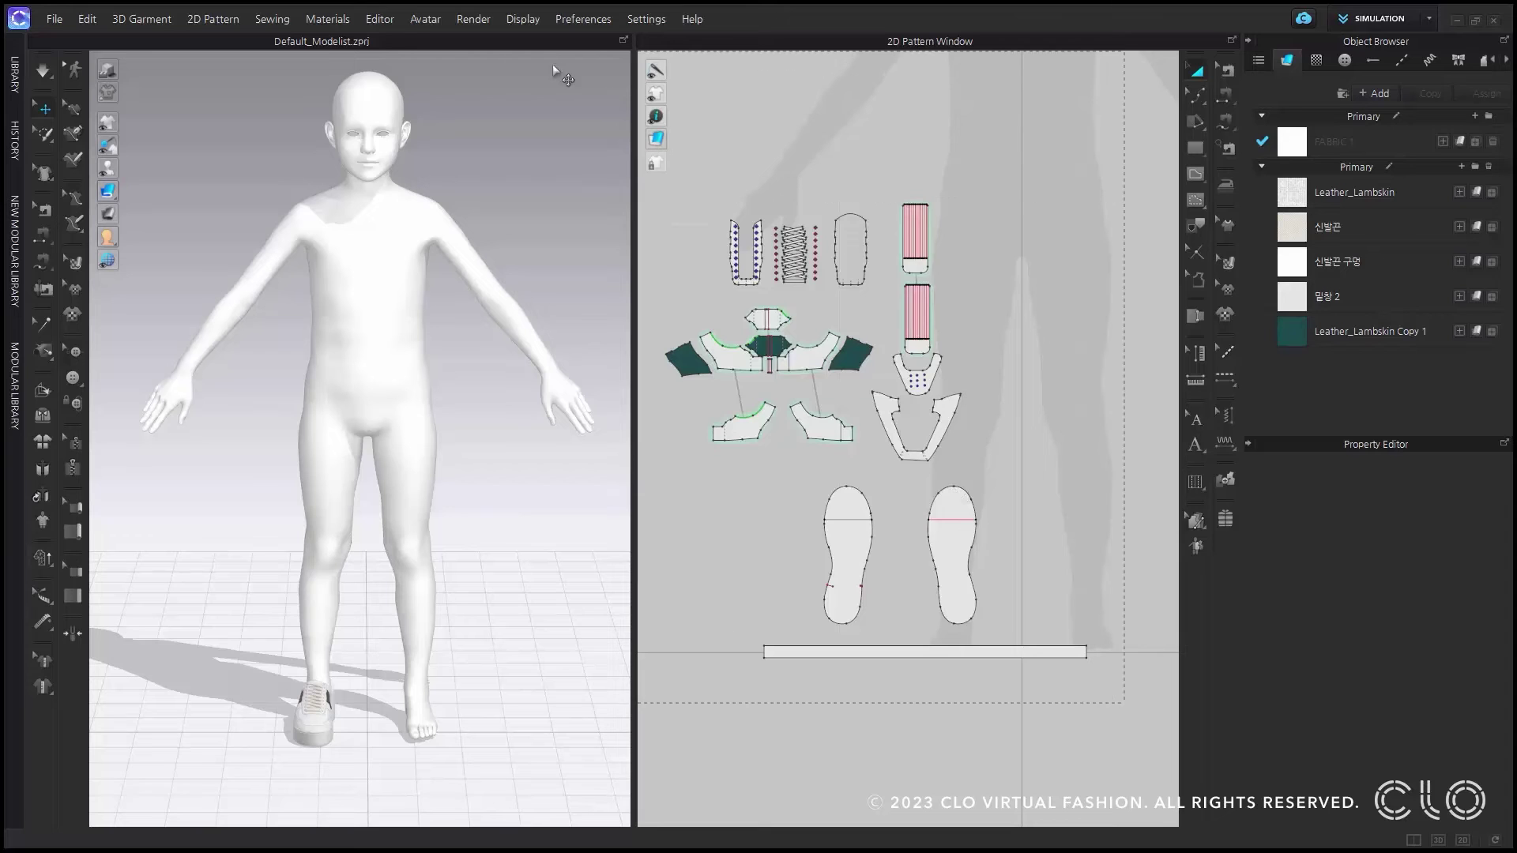
# Select all the sneaker patterns and examine the sneaker on the avatar's right foot from several angles
pyautogui.hotkey('ctrl', 'a')
pyautogui.moveTo(467, 670); pyautogui.dragTo(553, 660, button='right')
pyautogui.scroll(5, 353, 654)
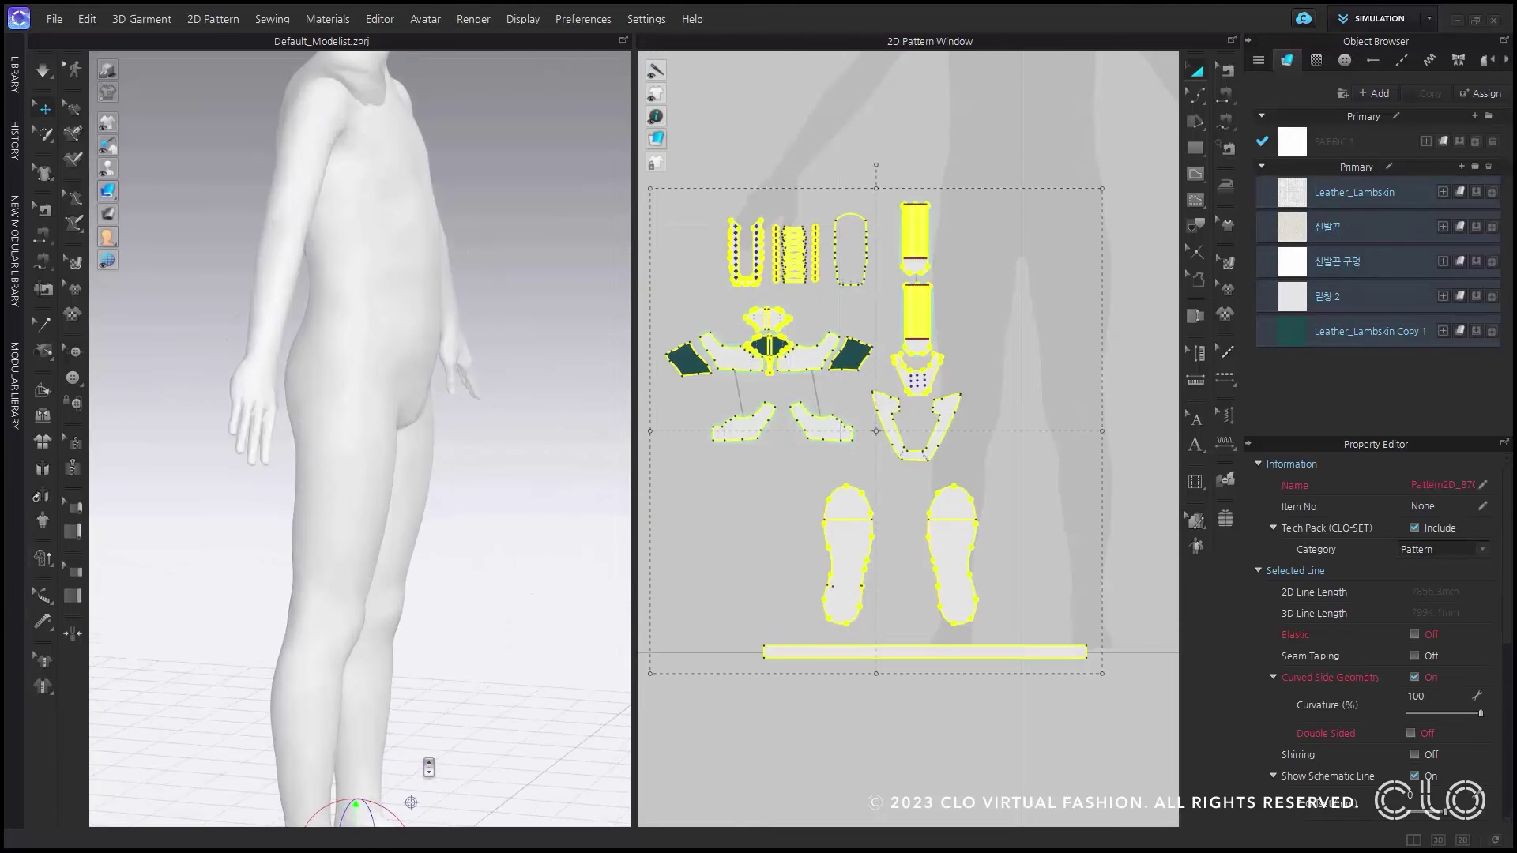
pyautogui.moveTo(353, 654); pyautogui.dragTo(393, 662, button='right')
pyautogui.scroll(-5, 403, 640)
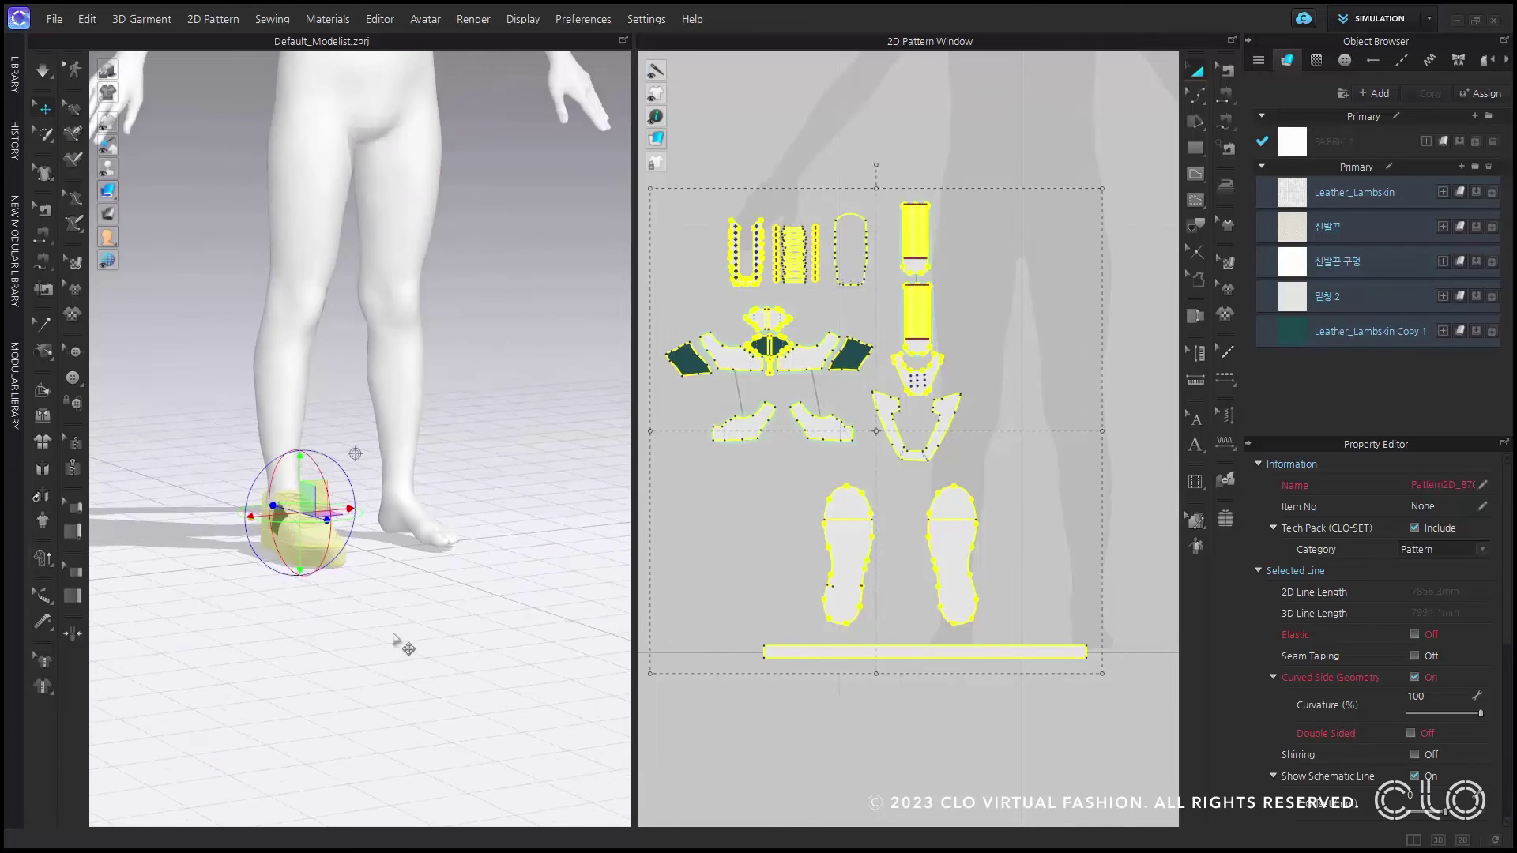
pyautogui.click(476, 540)
pyautogui.moveTo(514, 530); pyautogui.dragTo(450, 525, button='right')
# Set up an accessory registration of type Shoes using Patterns as the object, with all patterns selected and Mirror Creation on
pyautogui.click(427, 19)
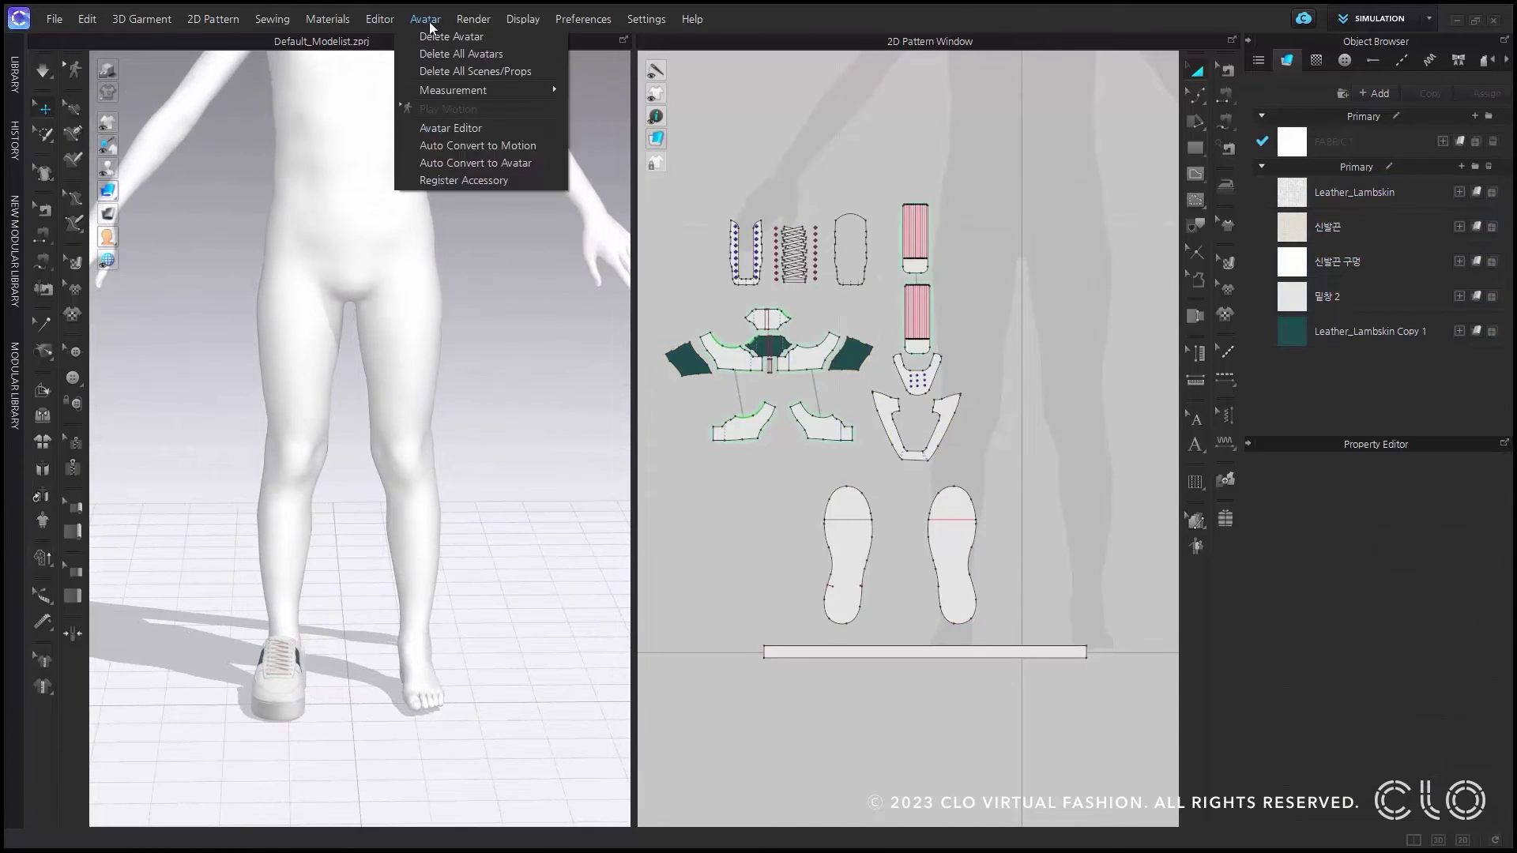
pyautogui.click(488, 182)
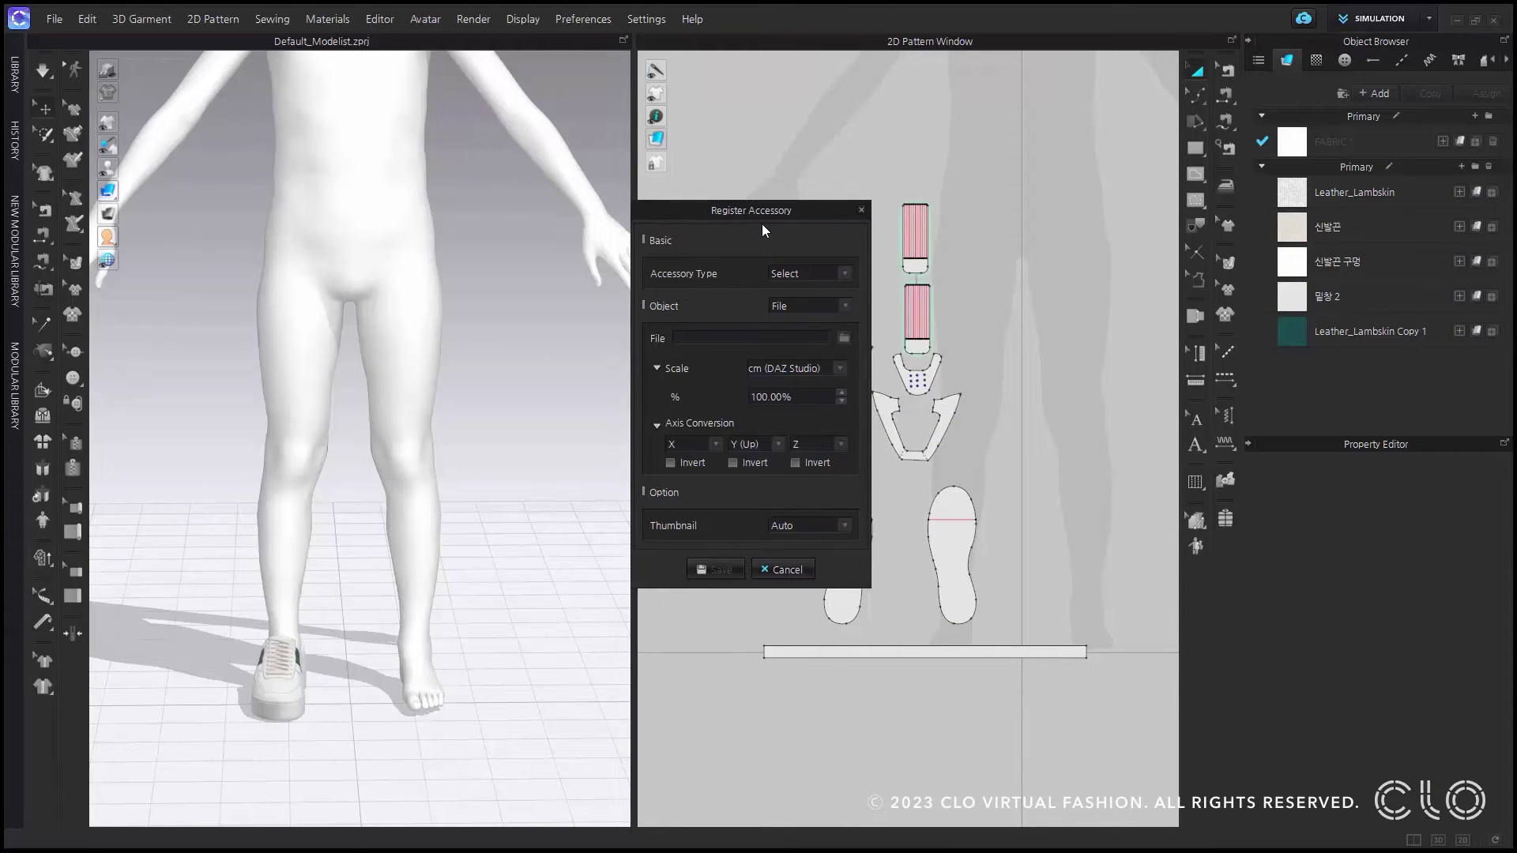
pyautogui.click(817, 274)
pyautogui.click(818, 291)
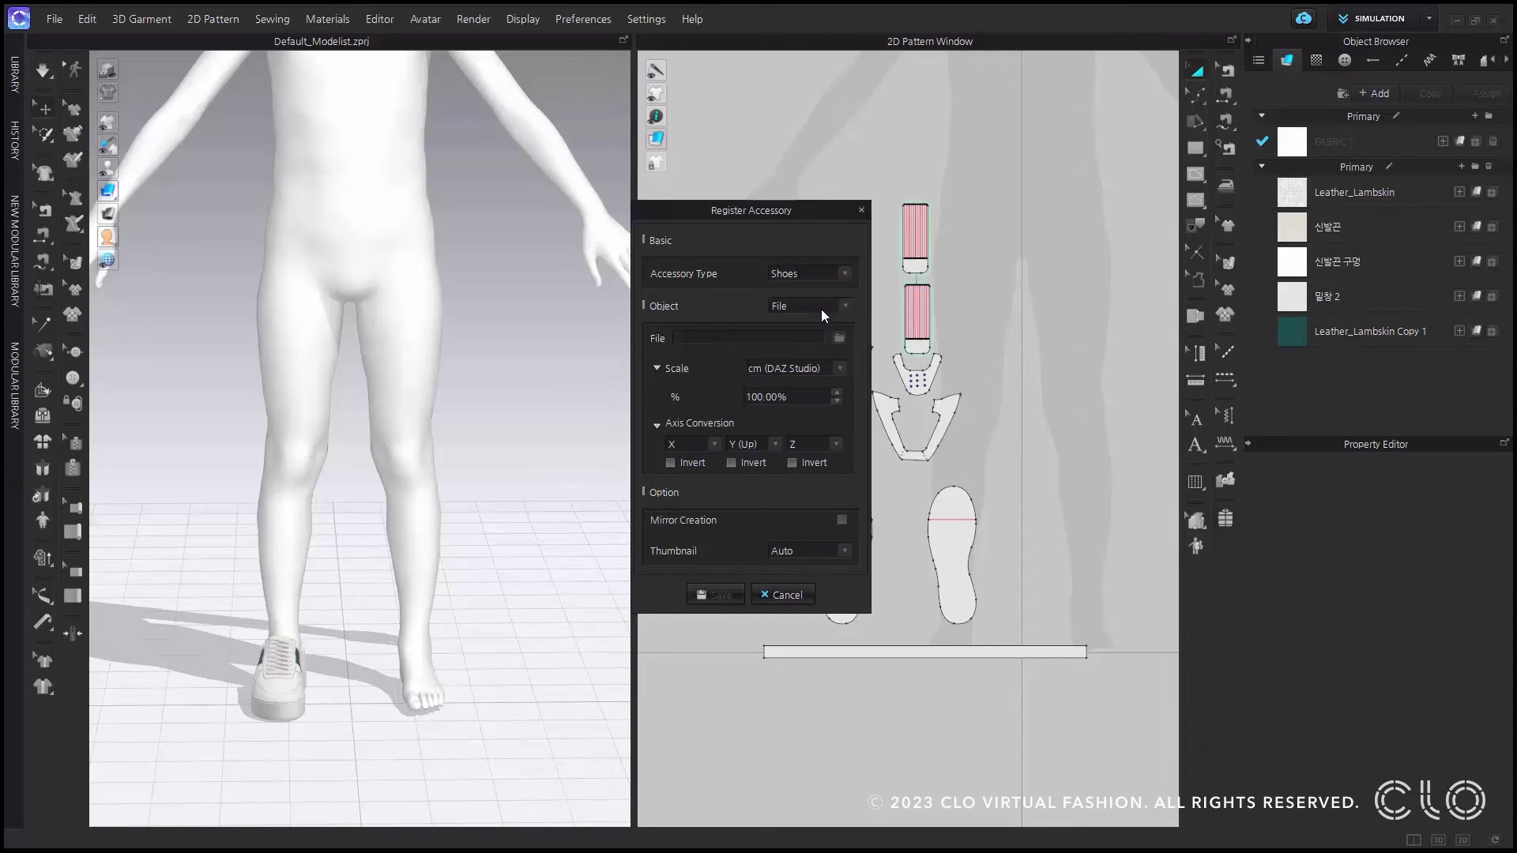
pyautogui.click(841, 307)
pyautogui.click(836, 327)
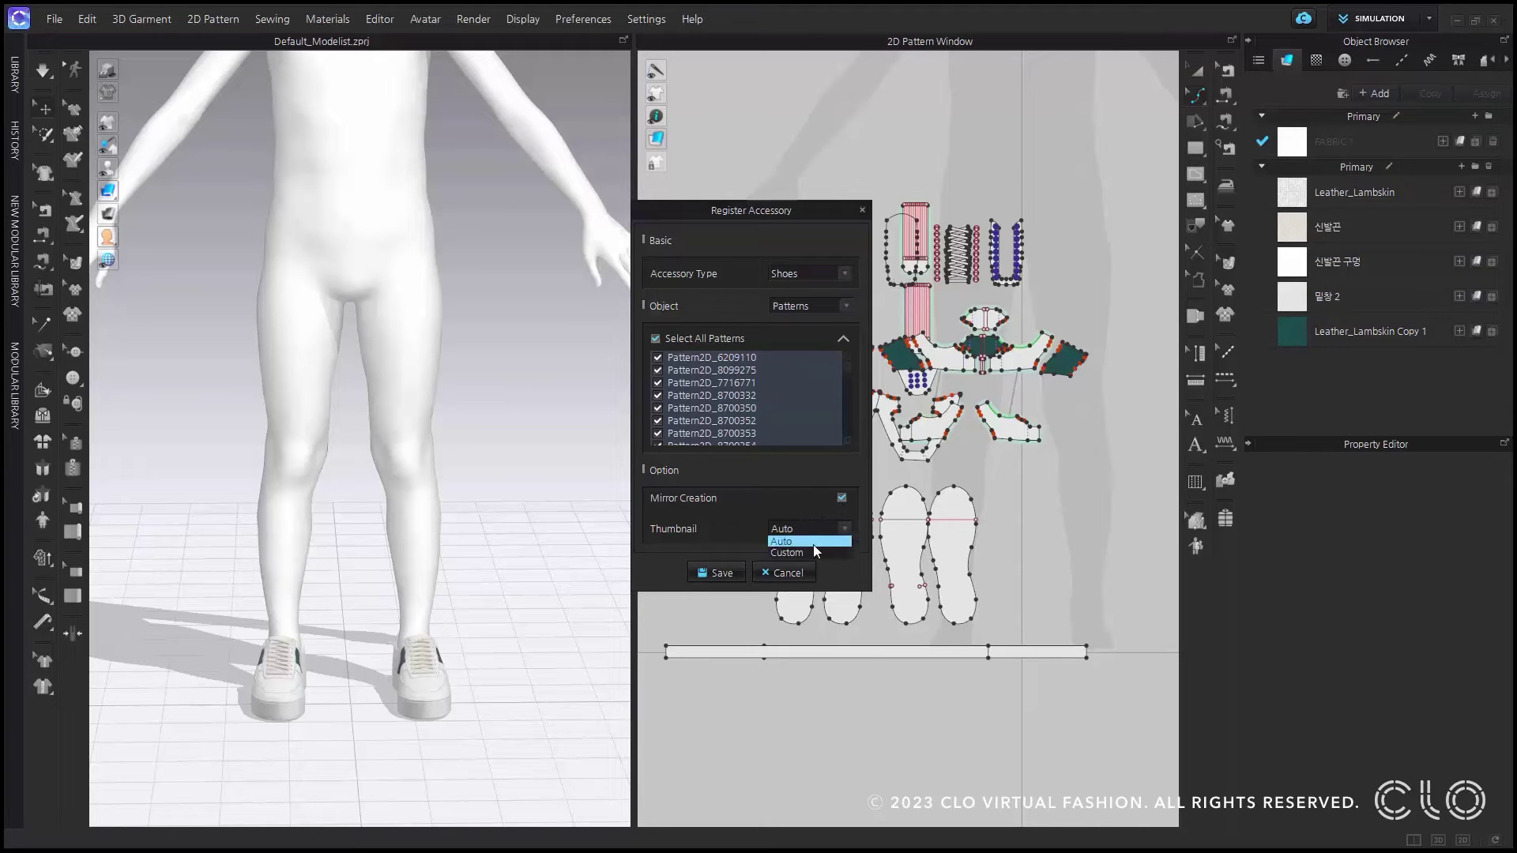
# Save the accessory as kids shoes in Accessory Files (*.zacs) format and check the sneakers on the avatar's feet
pyautogui.click(721, 573)
pyautogui.write('kids shoes')
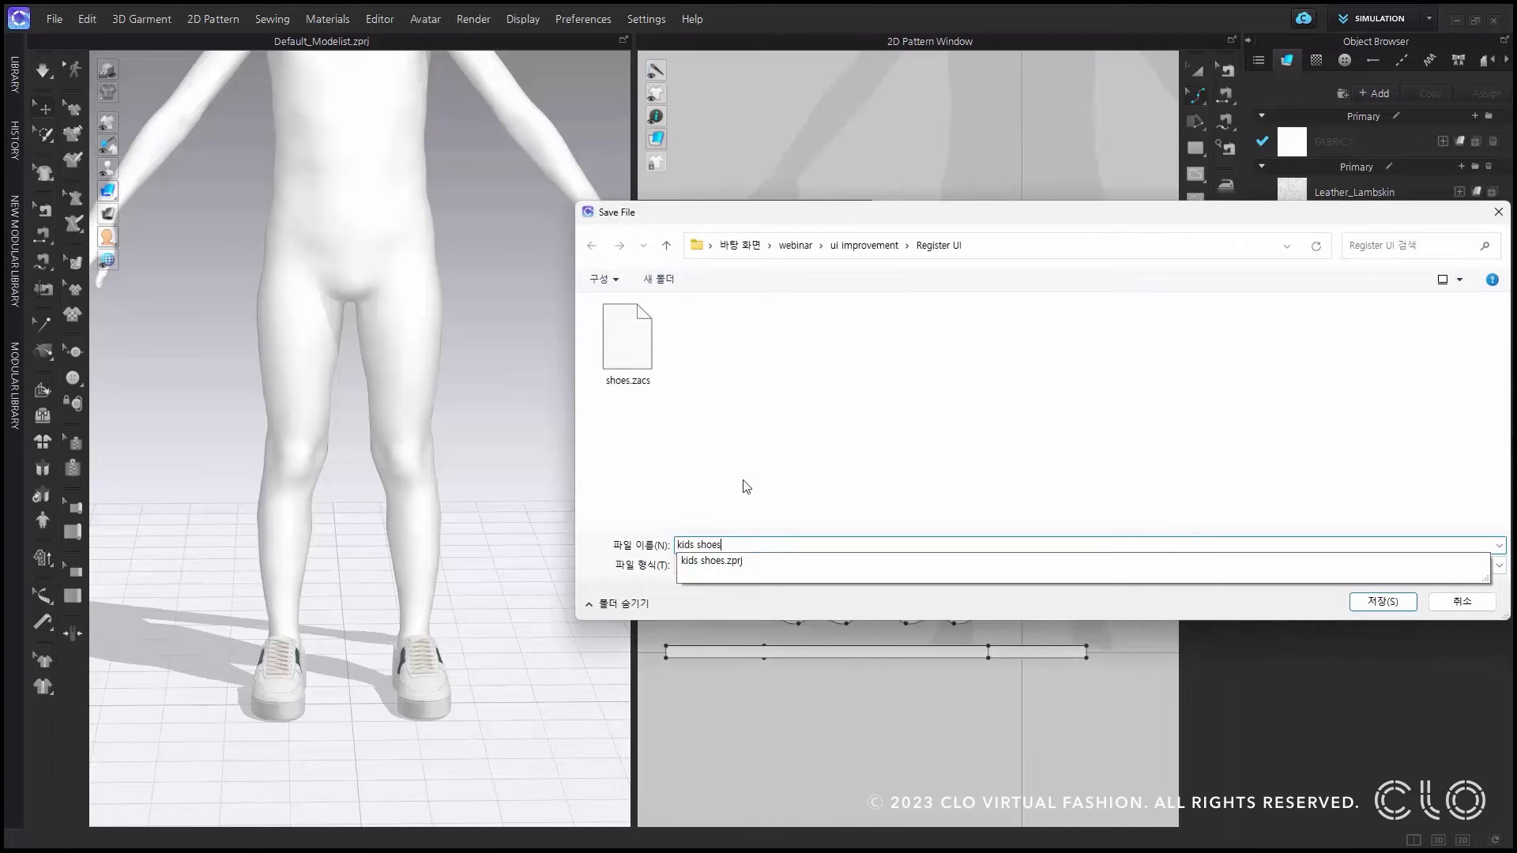
pyautogui.click(746, 562)
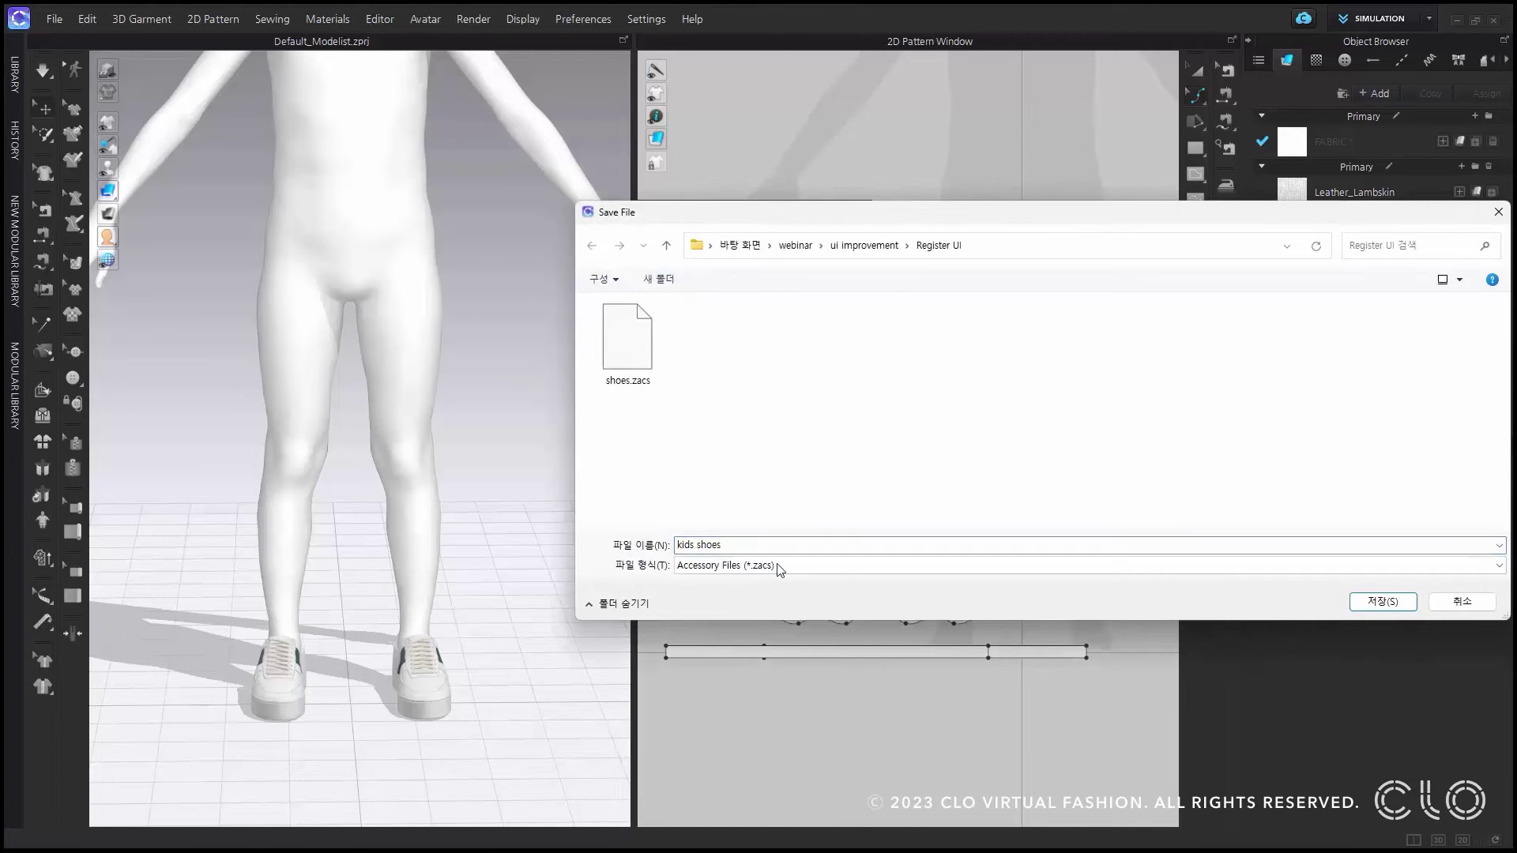
pyautogui.click(1382, 602)
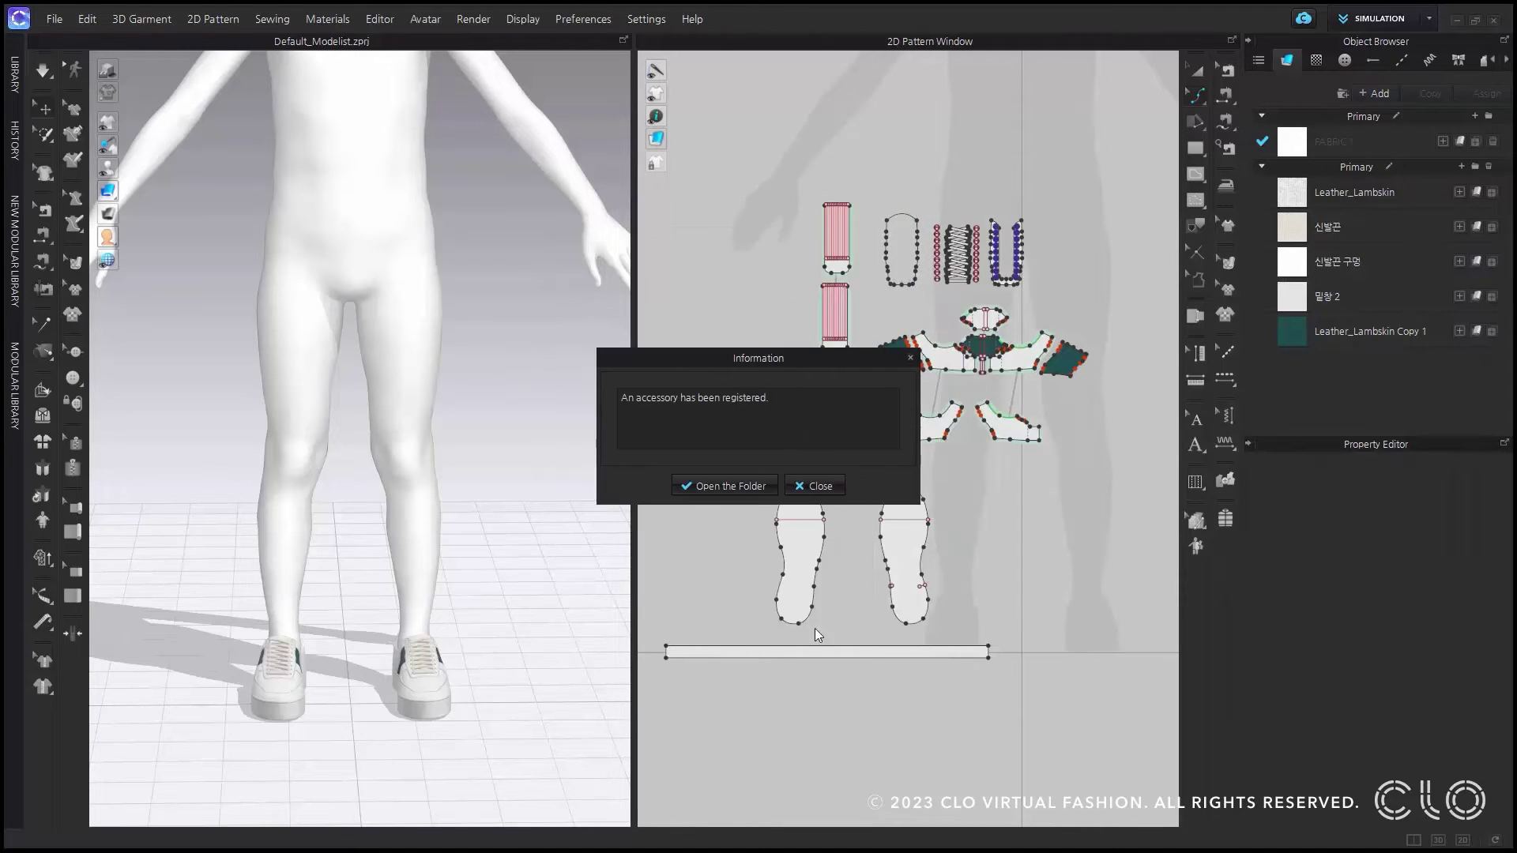
pyautogui.click(807, 487)
pyautogui.scroll(5, 542, 616)
pyautogui.moveTo(542, 616); pyautogui.dragTo(602, 661, button='right')
pyautogui.click(347, 675)
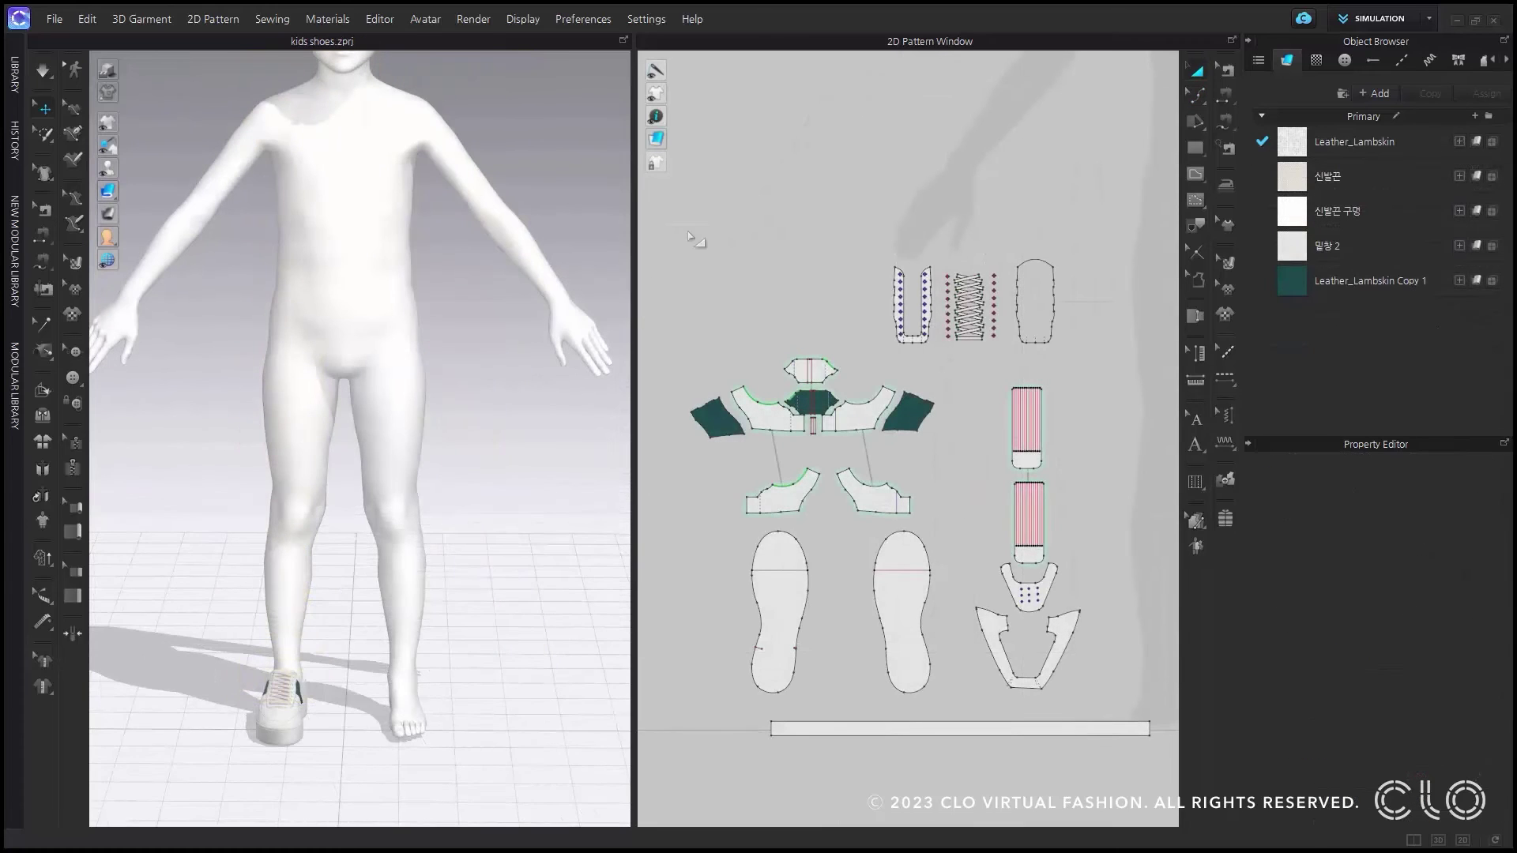
# Select all the sneaker patterns of the kids shoes project and convert them to an avatar accessory
pyautogui.moveTo(676, 240); pyautogui.dragTo(1163, 768)
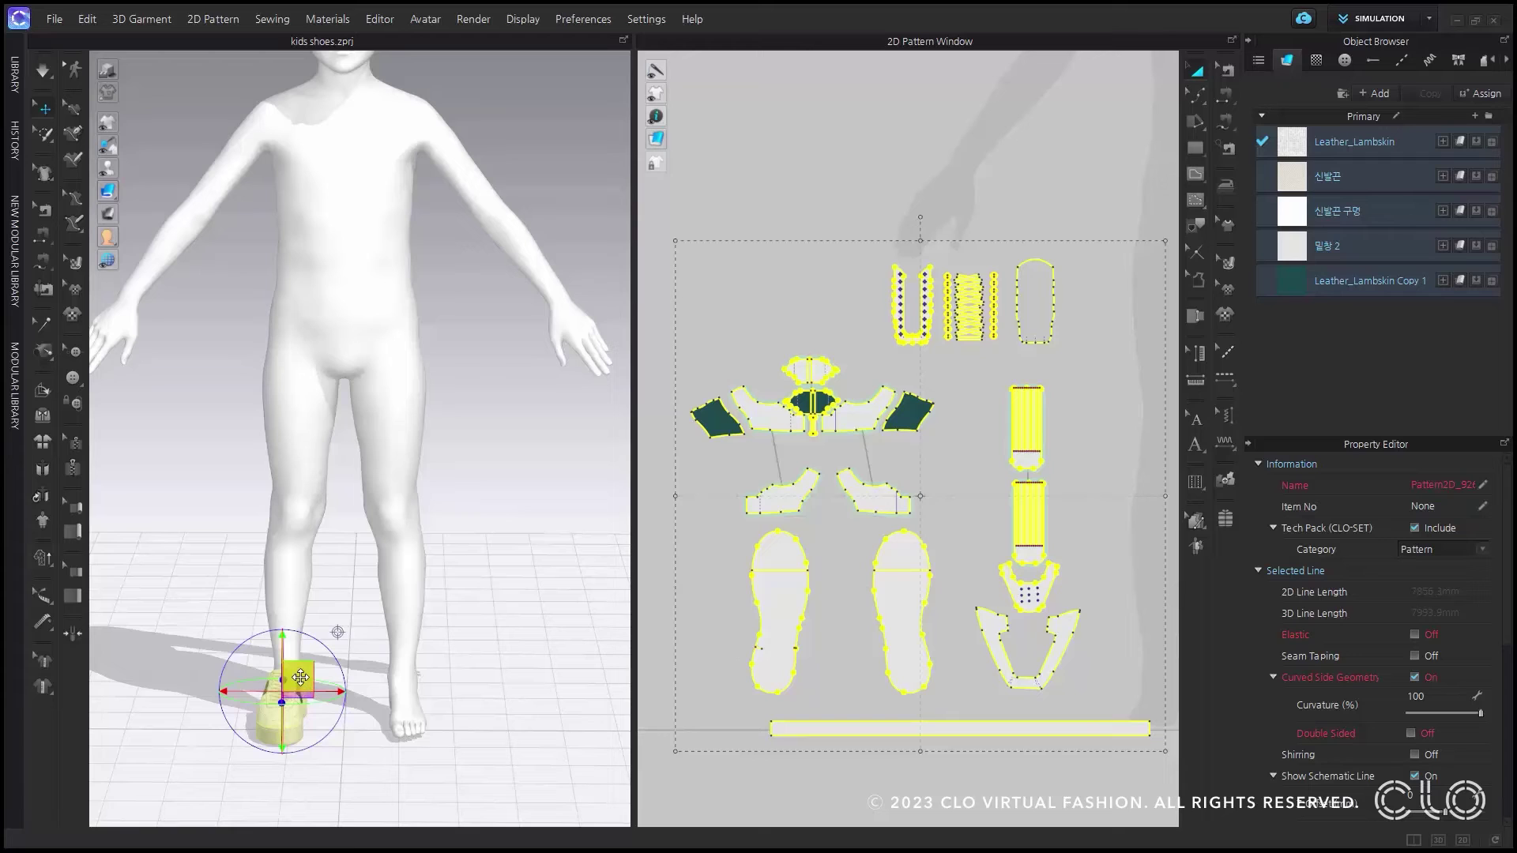
pyautogui.rightClick(299, 678)
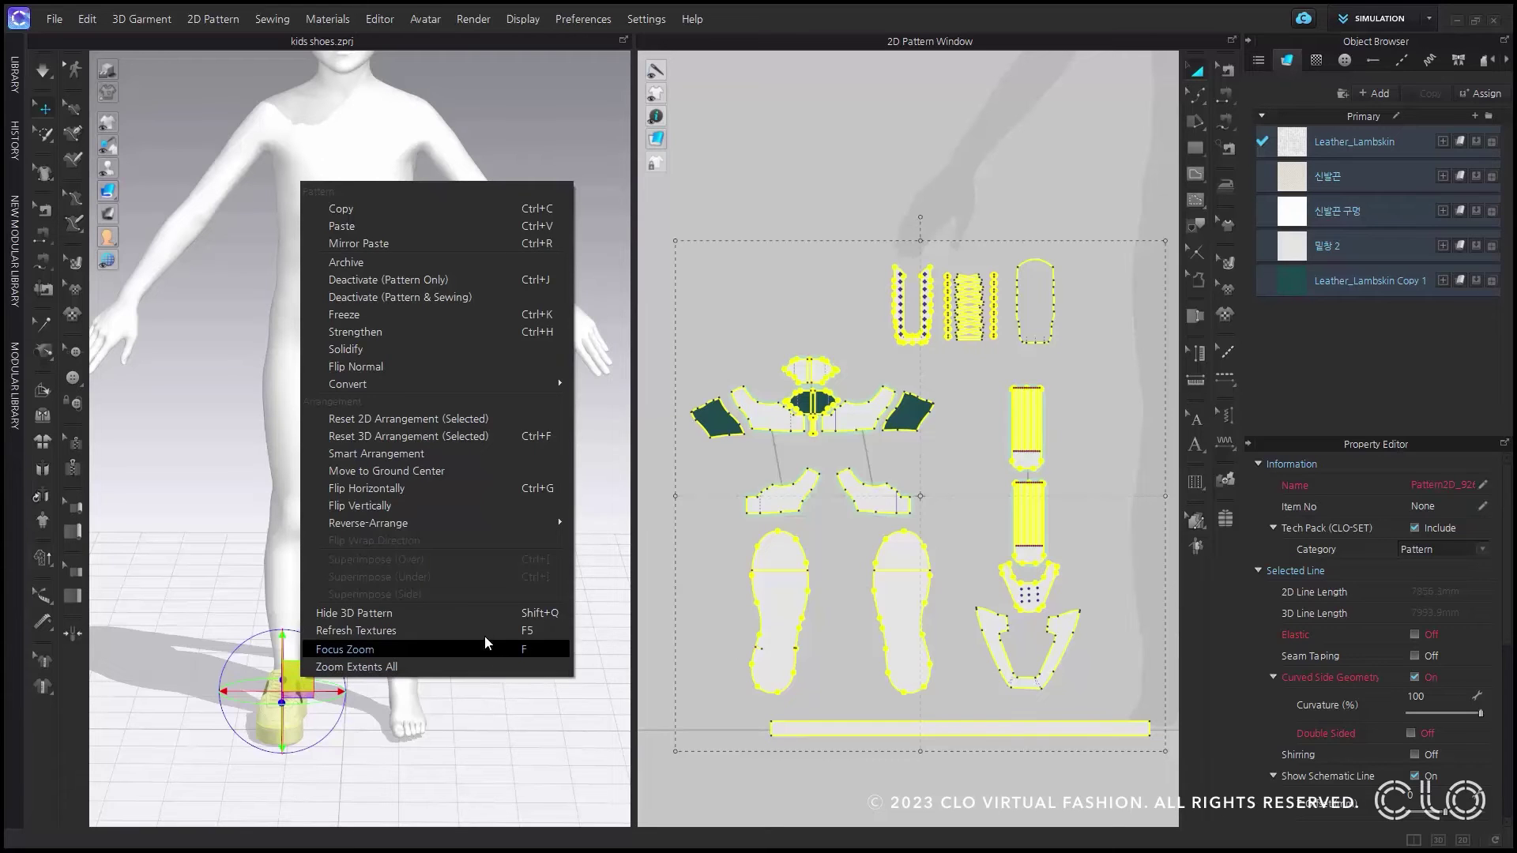
pyautogui.moveTo(459, 386)
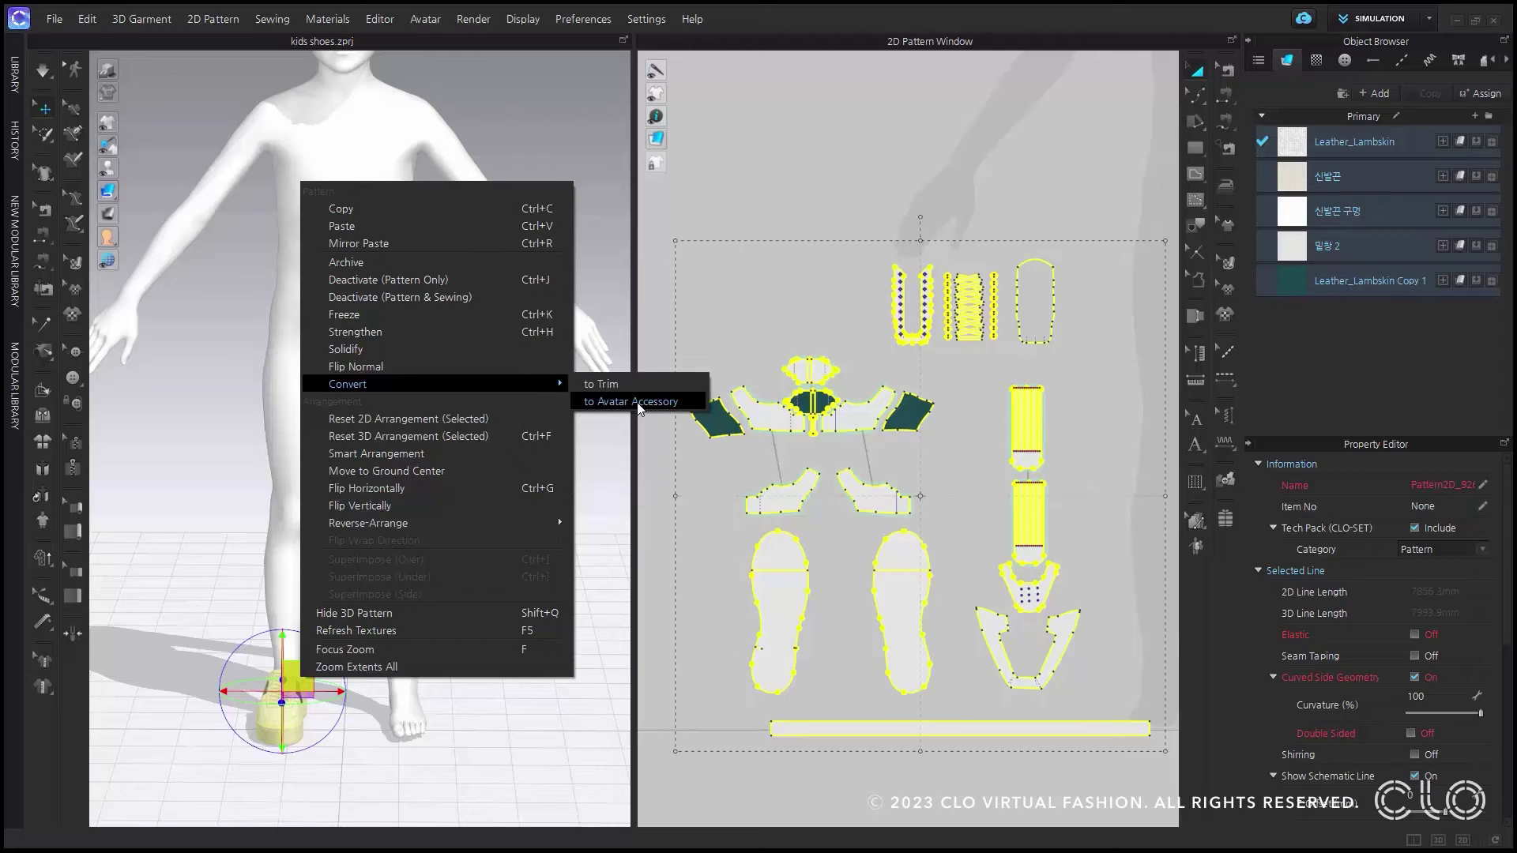
pyautogui.click(678, 408)
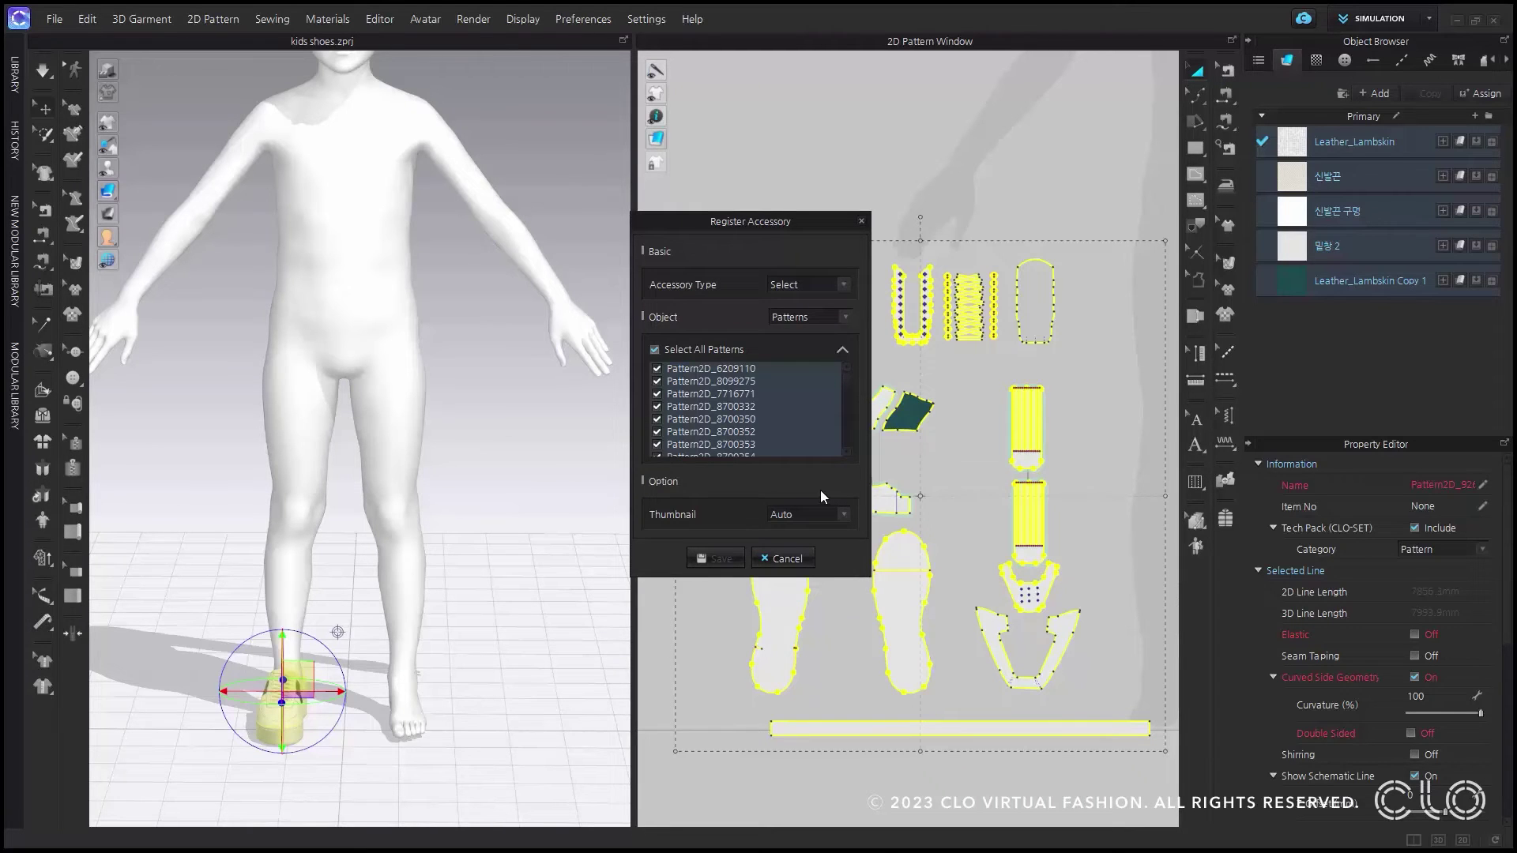
# Set the accessory type to Shoes and enable Mirror Creation for the other foot's sneaker
pyautogui.click(800, 292)
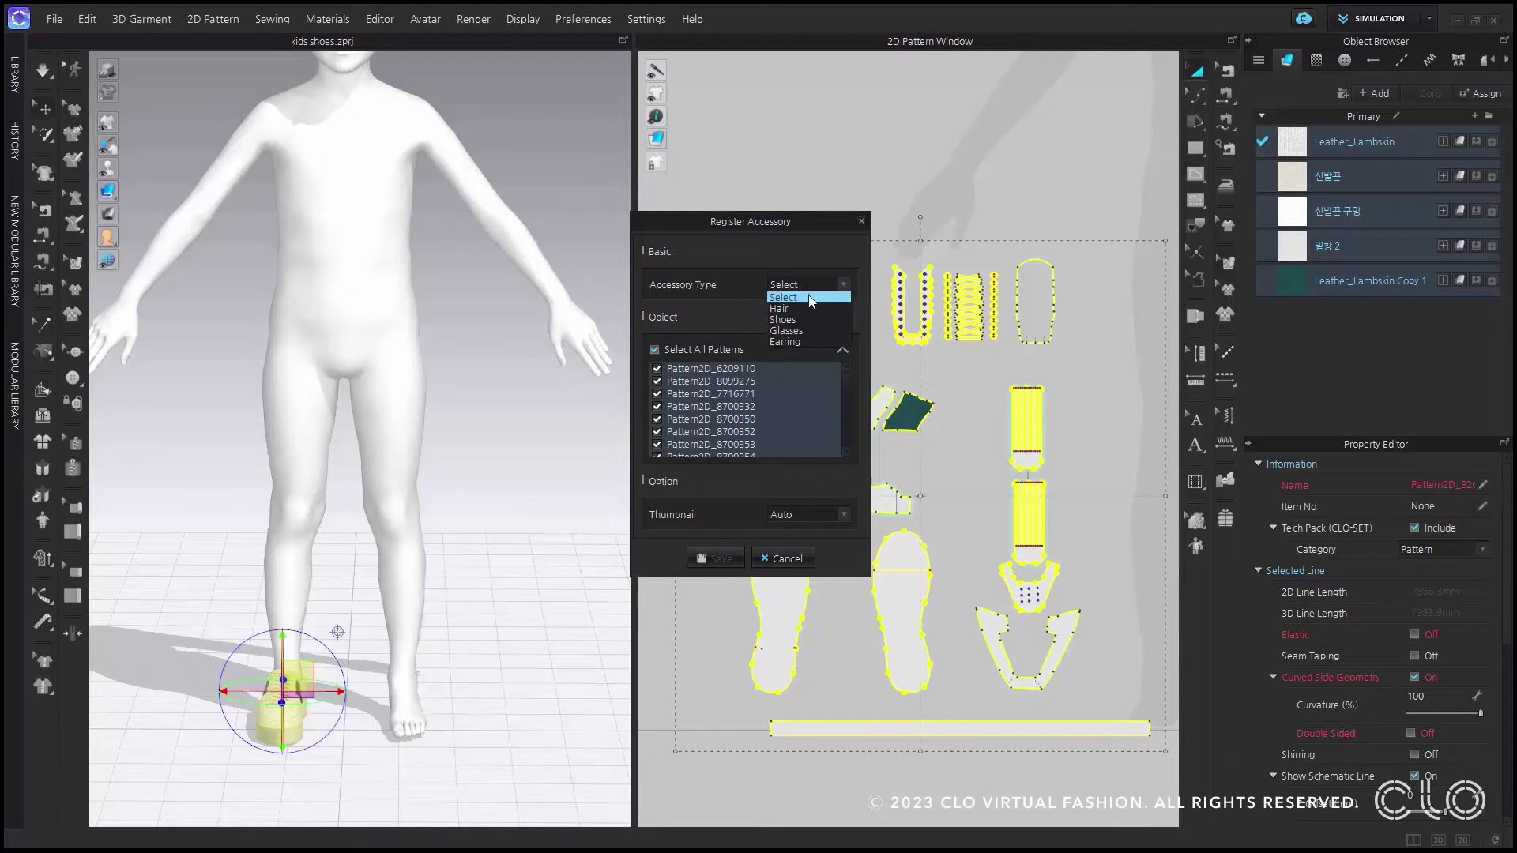
pyautogui.click(805, 319)
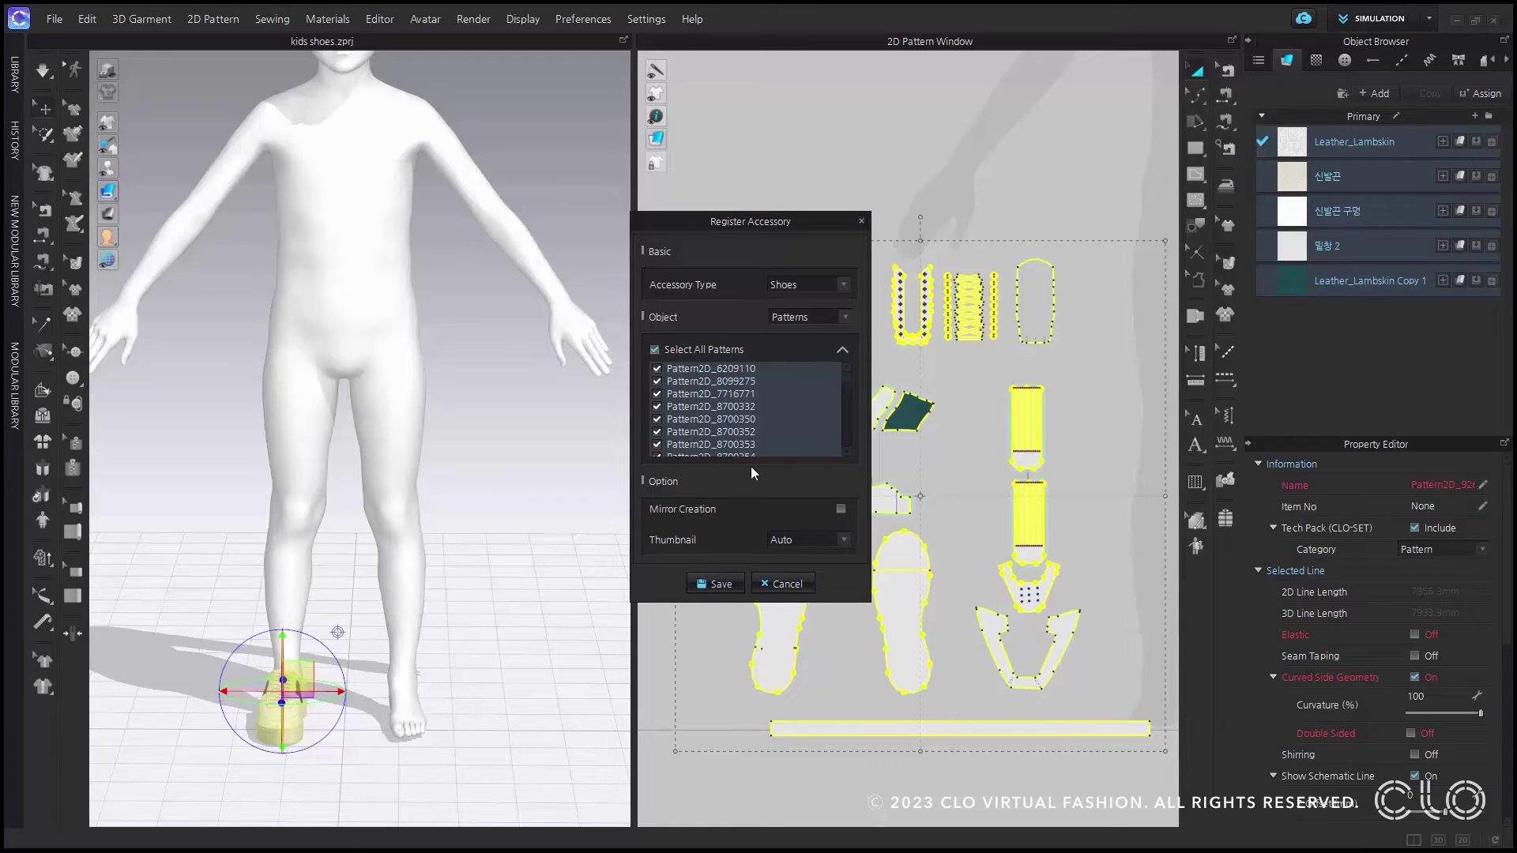
pyautogui.click(840, 510)
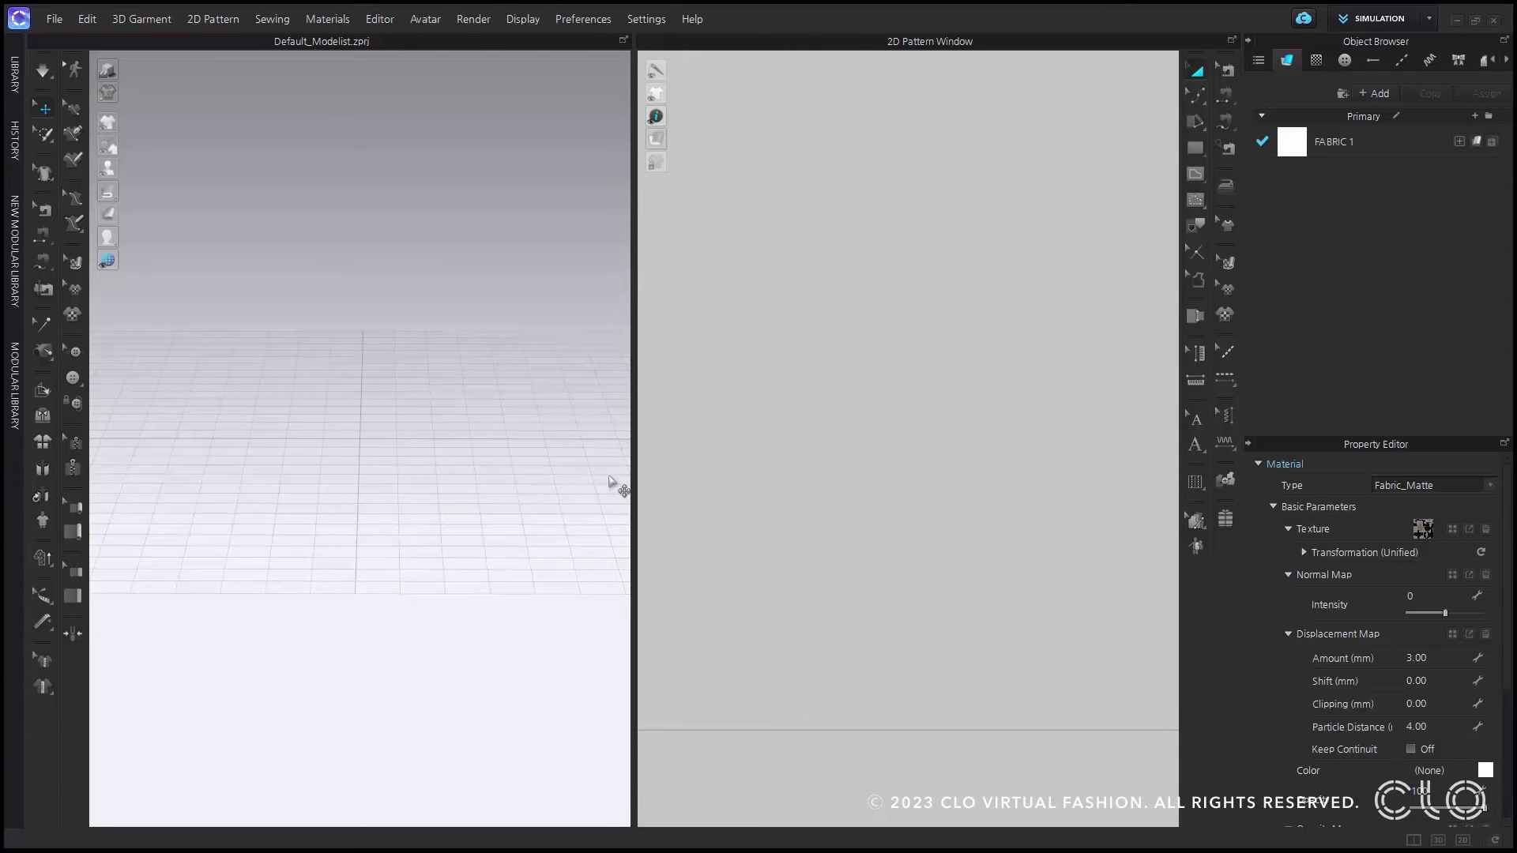
# Load web_8.1_F_1 from the daz_1 folder as the 3D body file for automatic conversion to an avatar
pyautogui.click(433, 20)
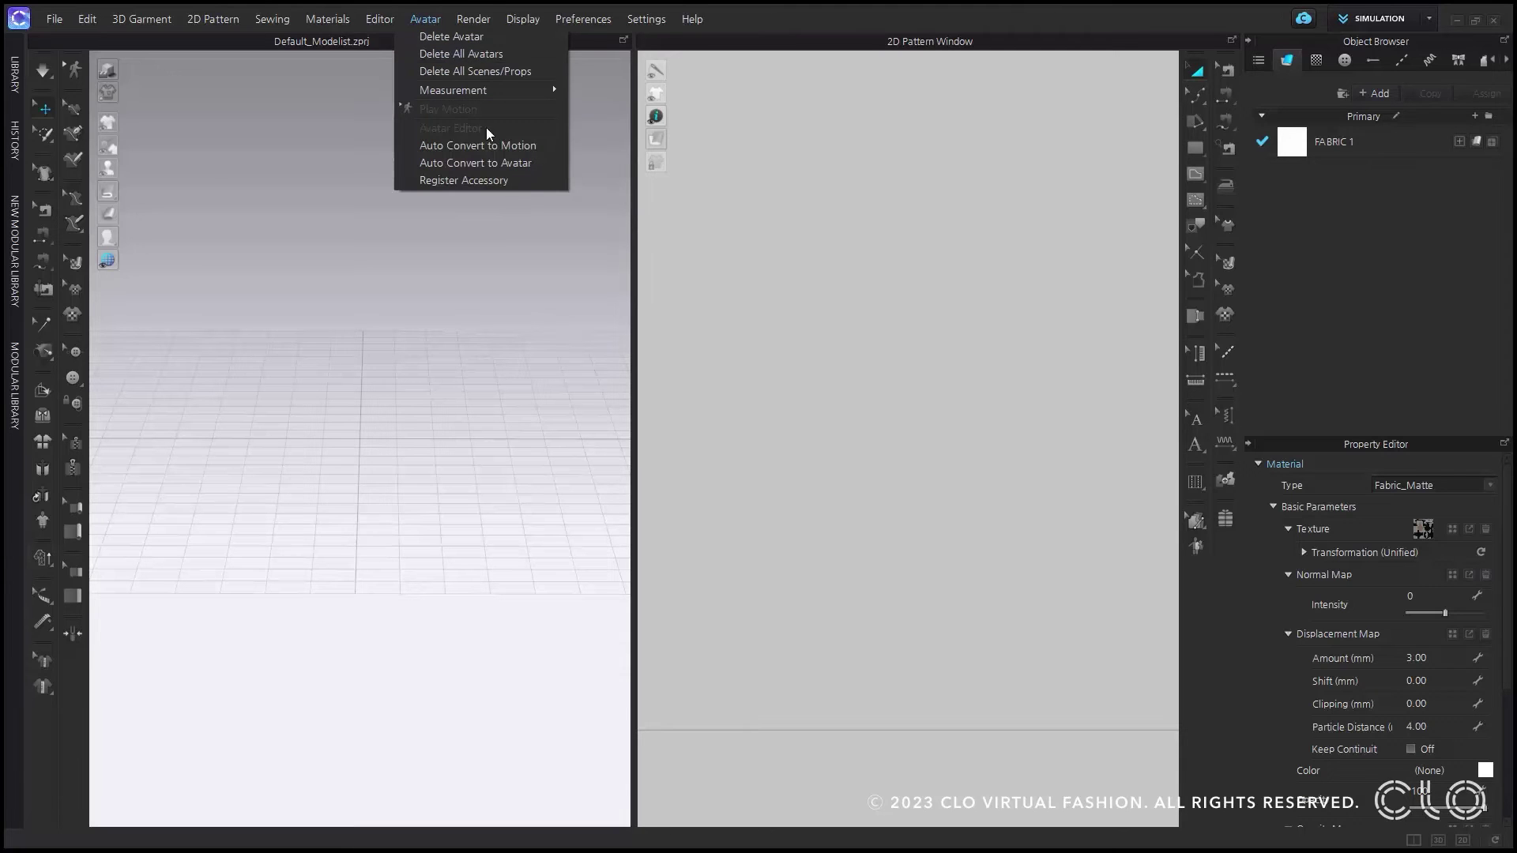
pyautogui.click(542, 163)
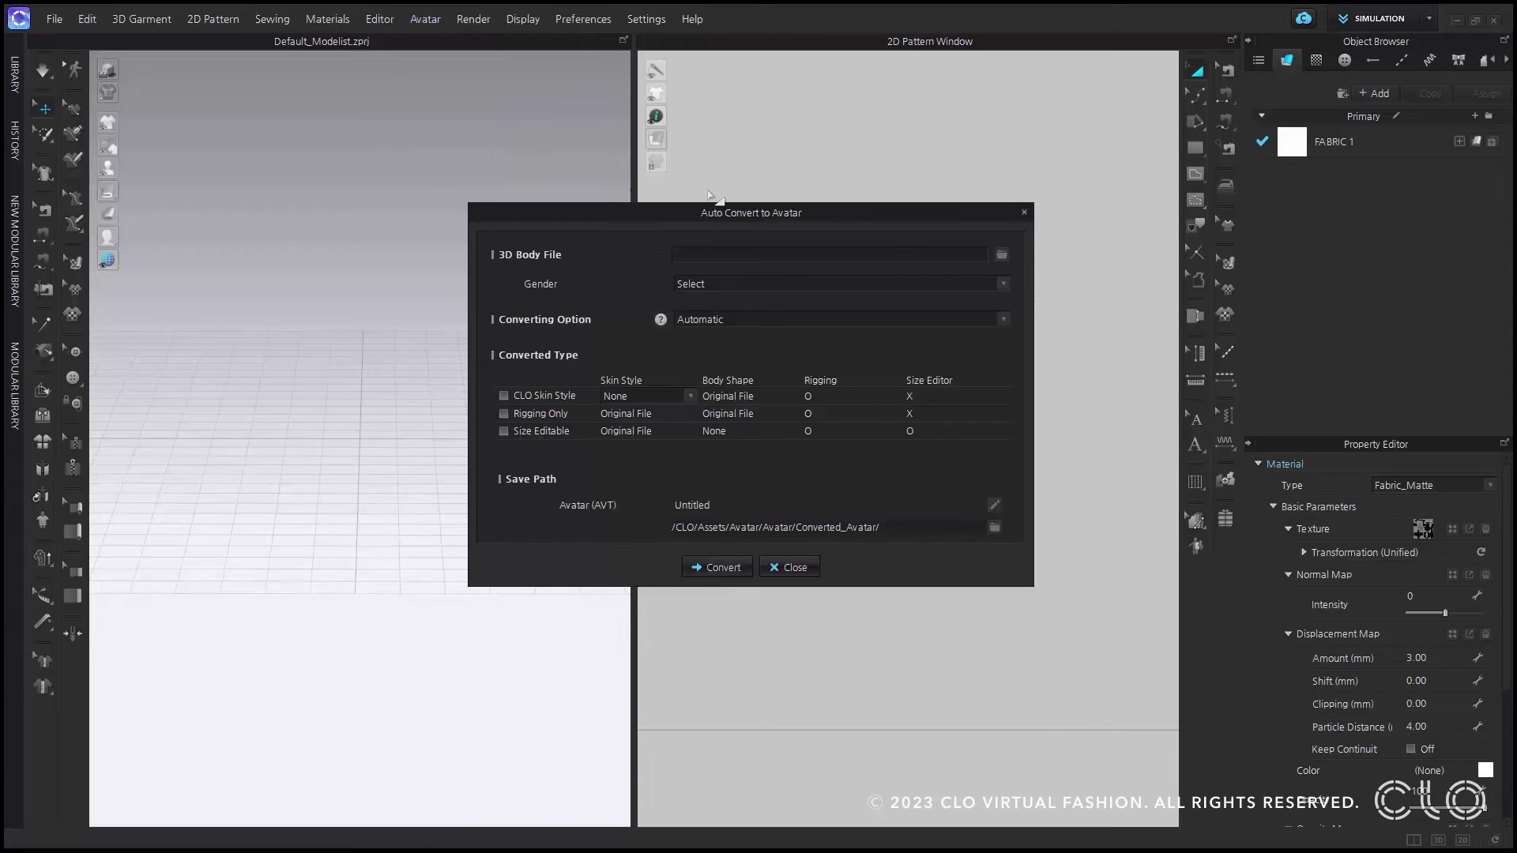
pyautogui.click(1002, 255)
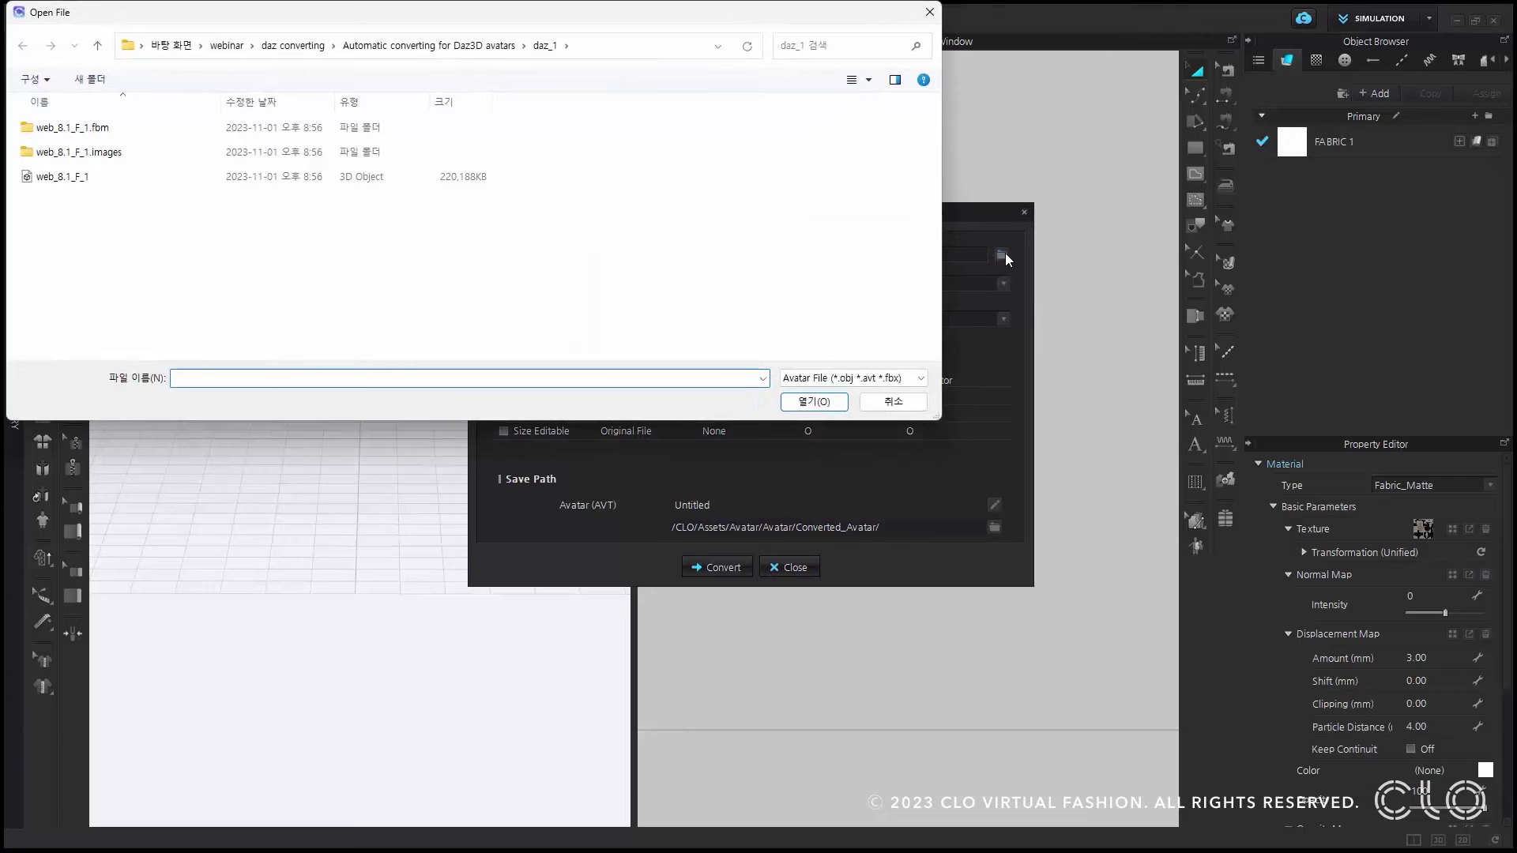
pyautogui.click(161, 184)
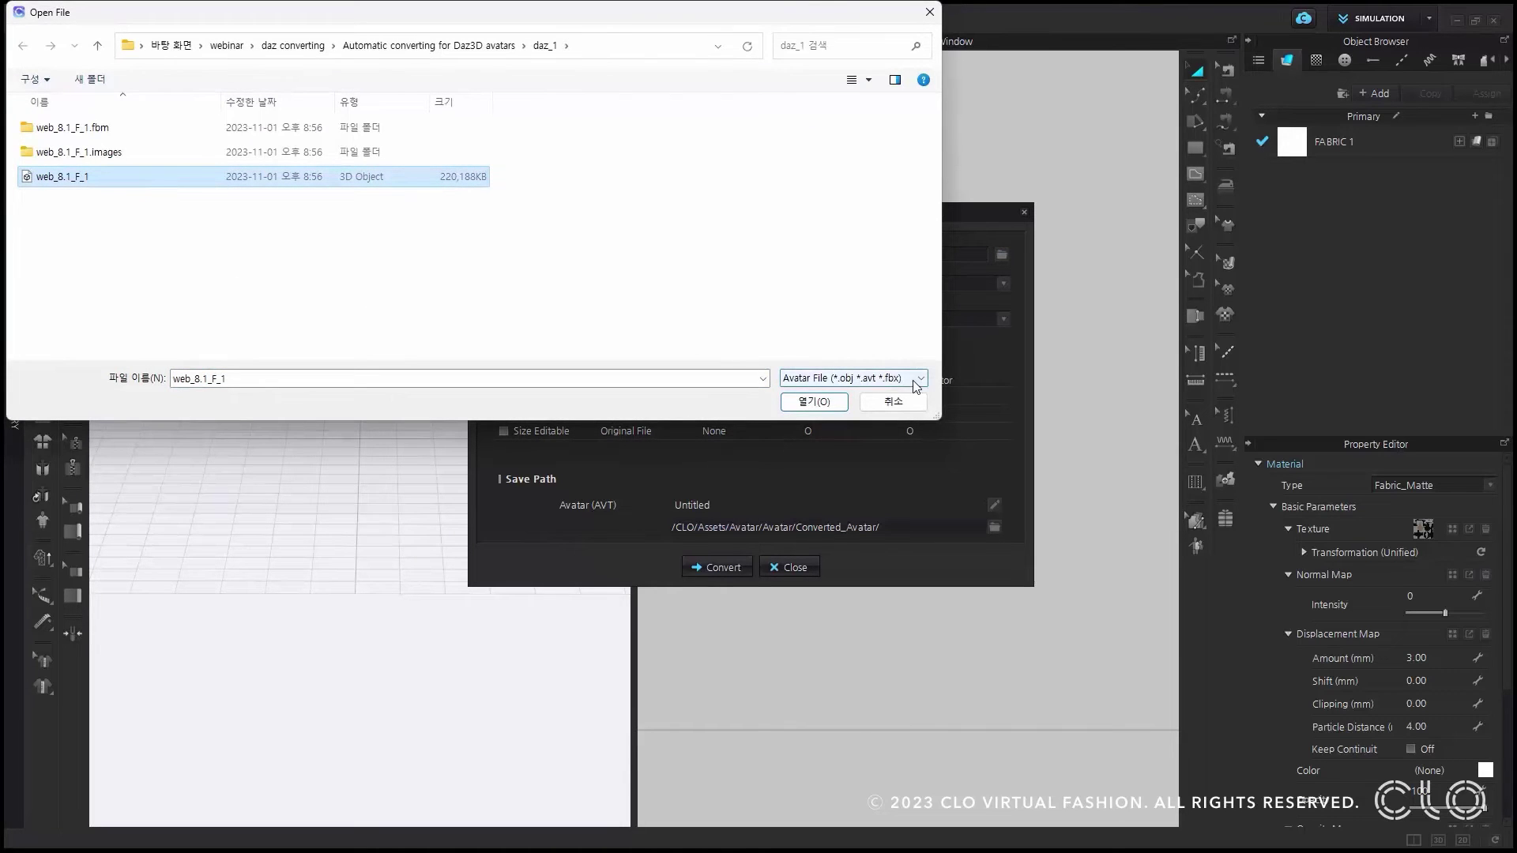
pyautogui.click(819, 406)
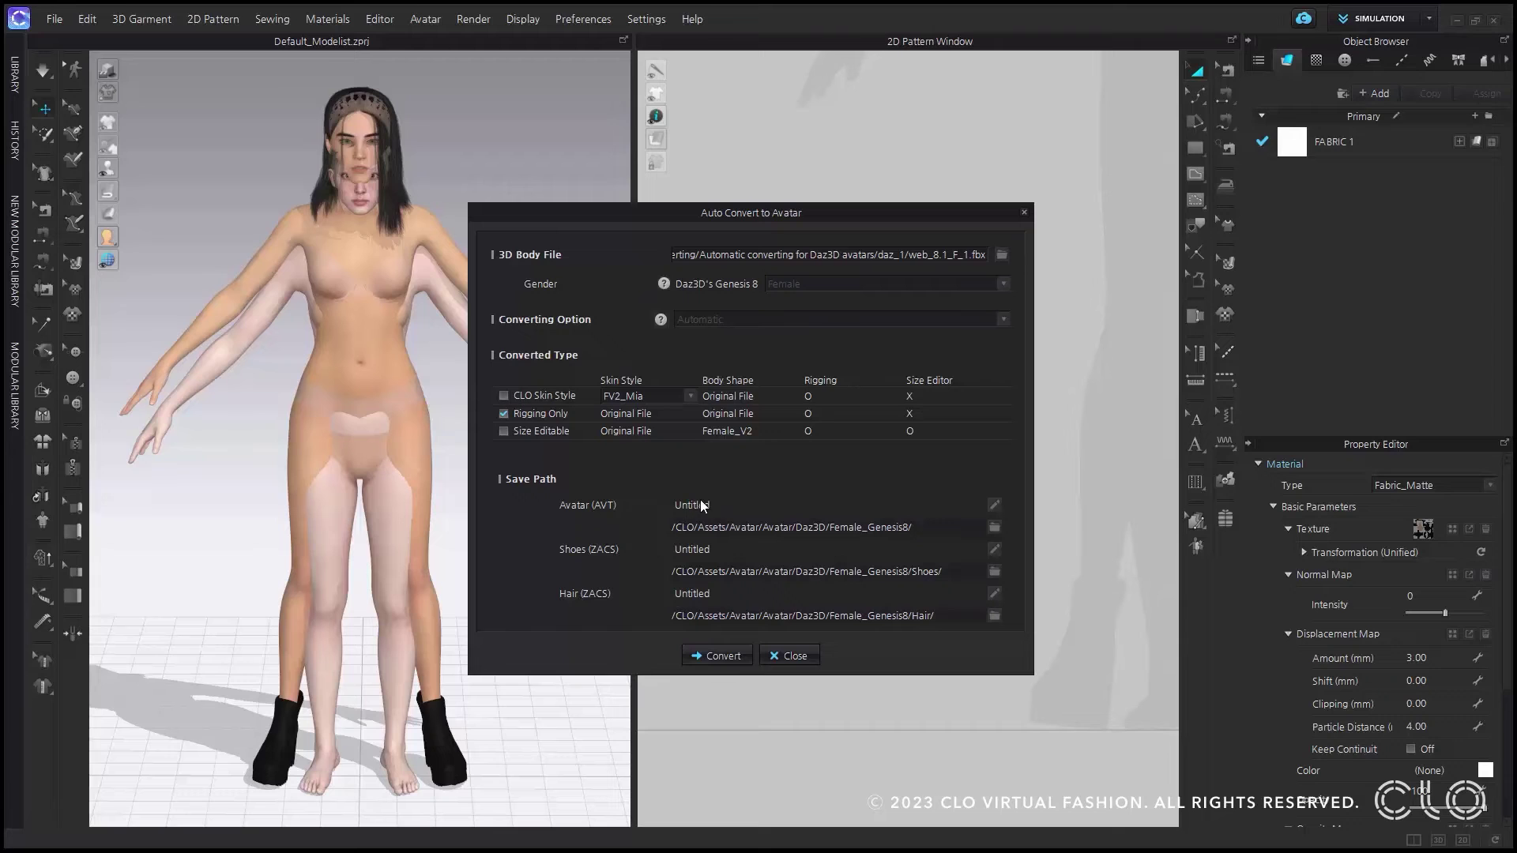
# Name the avatar file AVT_1, the shoes file Shoe and the hair file Hair, and convert the avatar
pyautogui.moveTo(711, 501); pyautogui.dragTo(510, 501)
pyautogui.write('AVT_1')
pyautogui.doubleClick(736, 550)
pyautogui.write('Shoe')
pyautogui.press('Return')
pyautogui.click(734, 595)
pyautogui.moveTo(749, 594); pyautogui.dragTo(544, 598)
pyautogui.write('Hair')
pyautogui.click(714, 656)
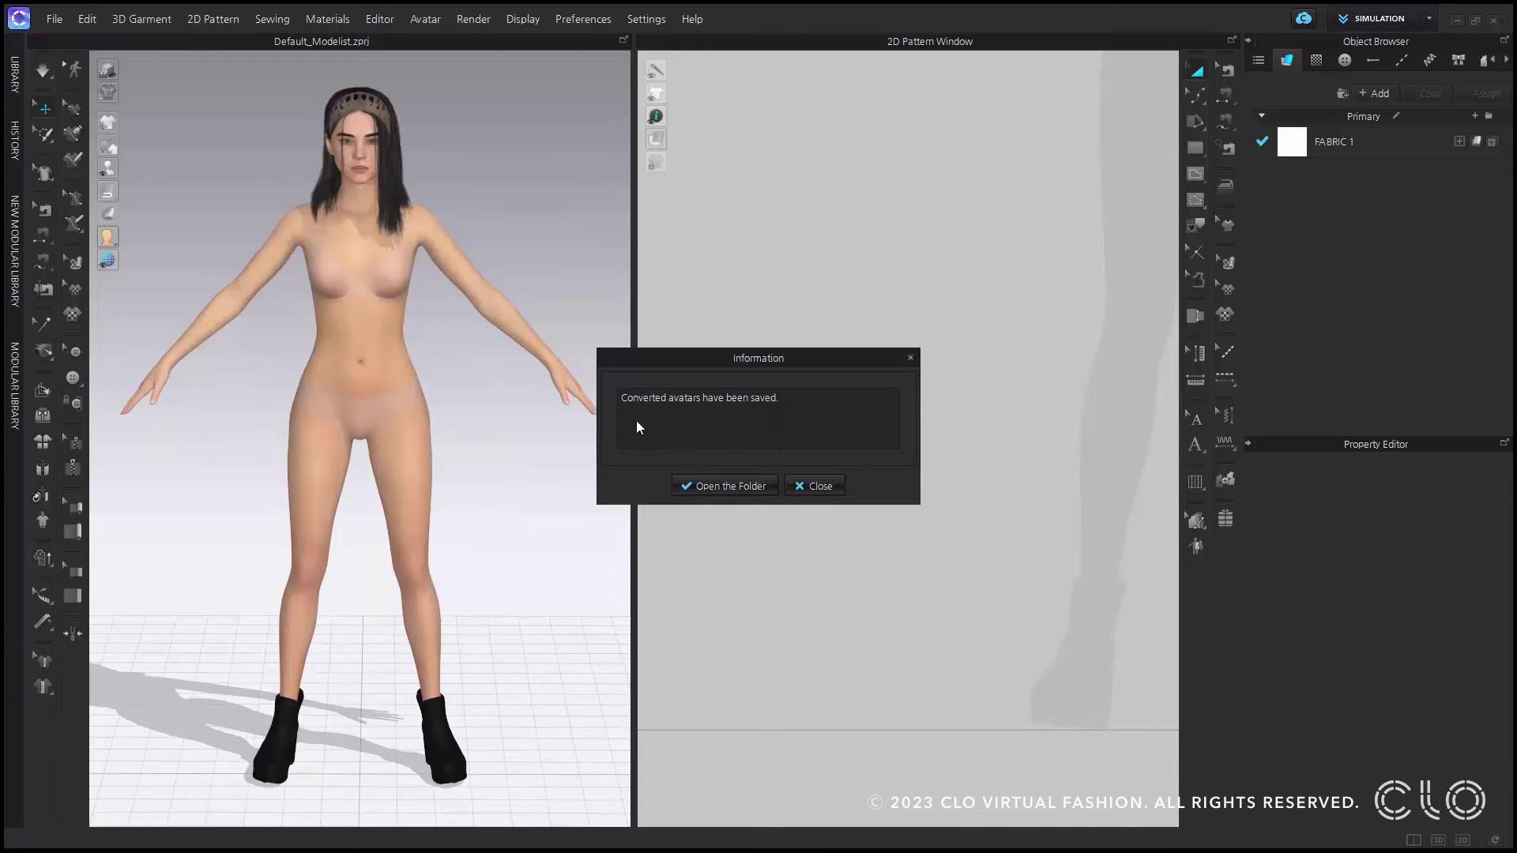
pyautogui.click(820, 486)
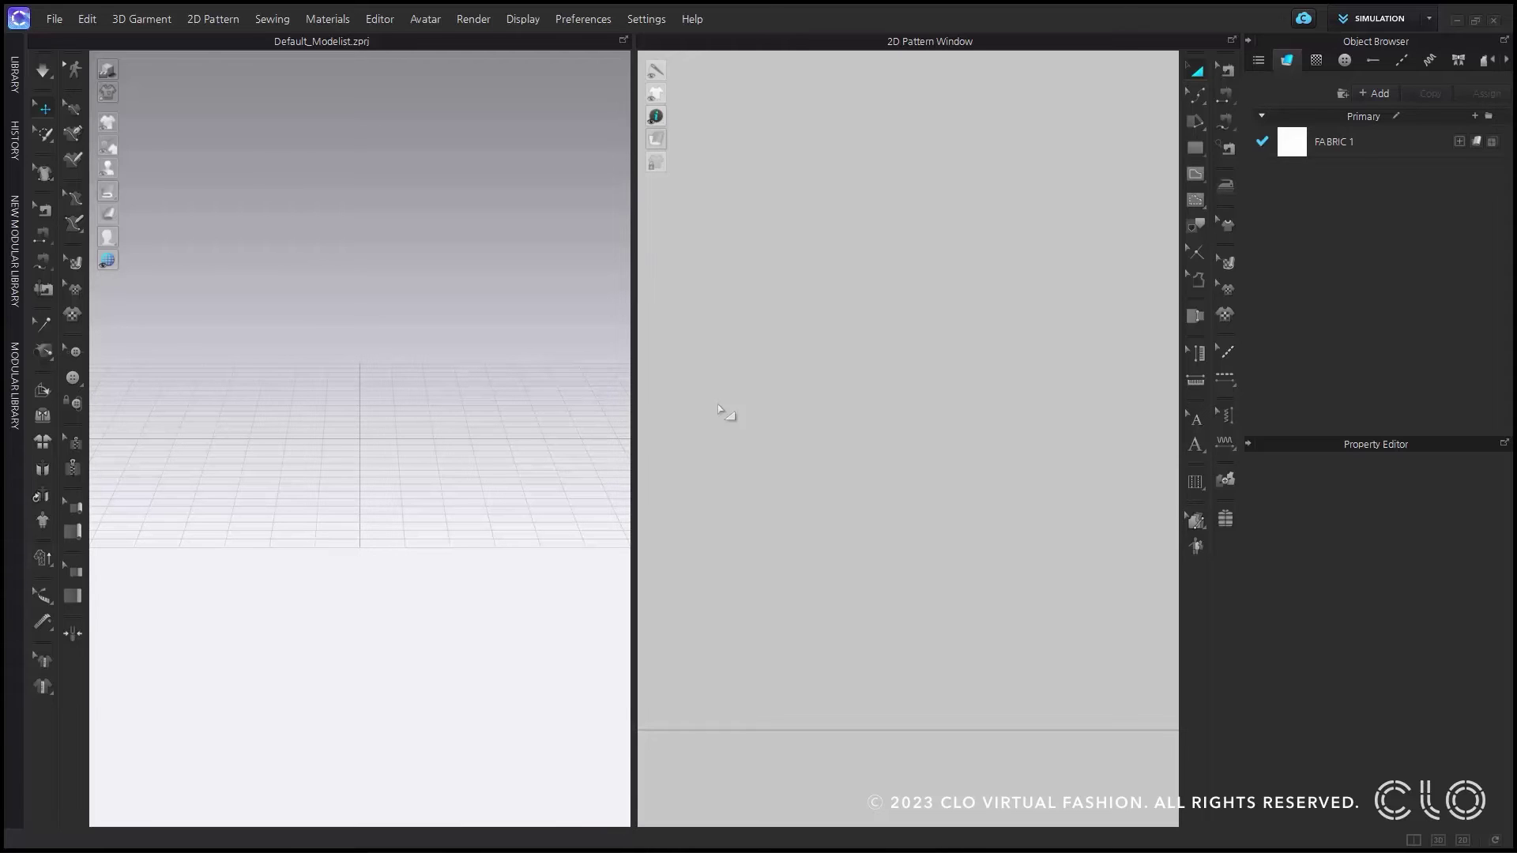
# Run another automatic avatar conversion on the web_8.1_F_1 body file in the empty scene
pyautogui.click(434, 23)
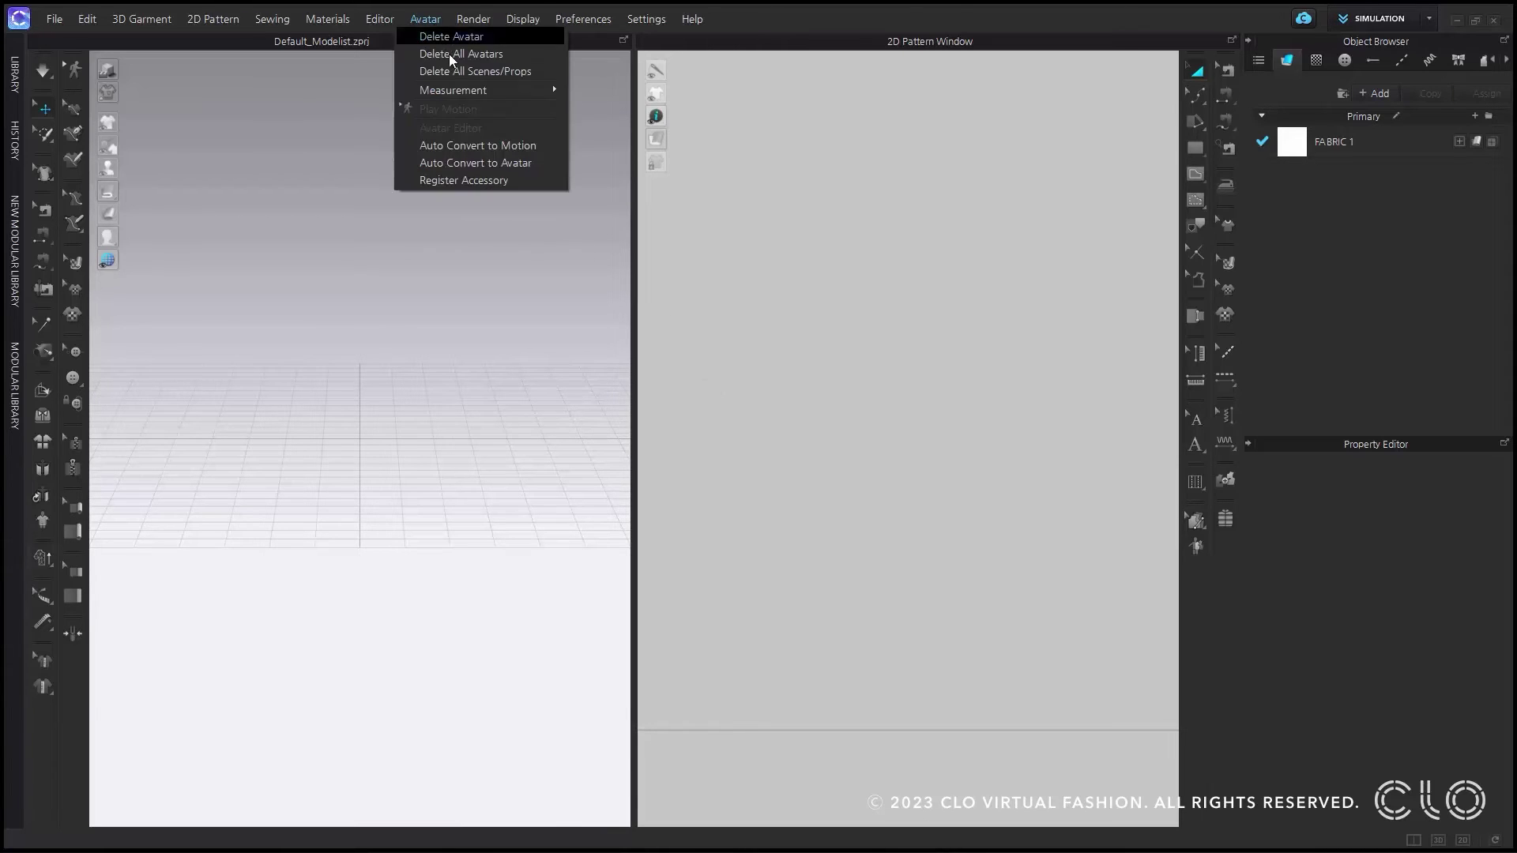
pyautogui.click(484, 165)
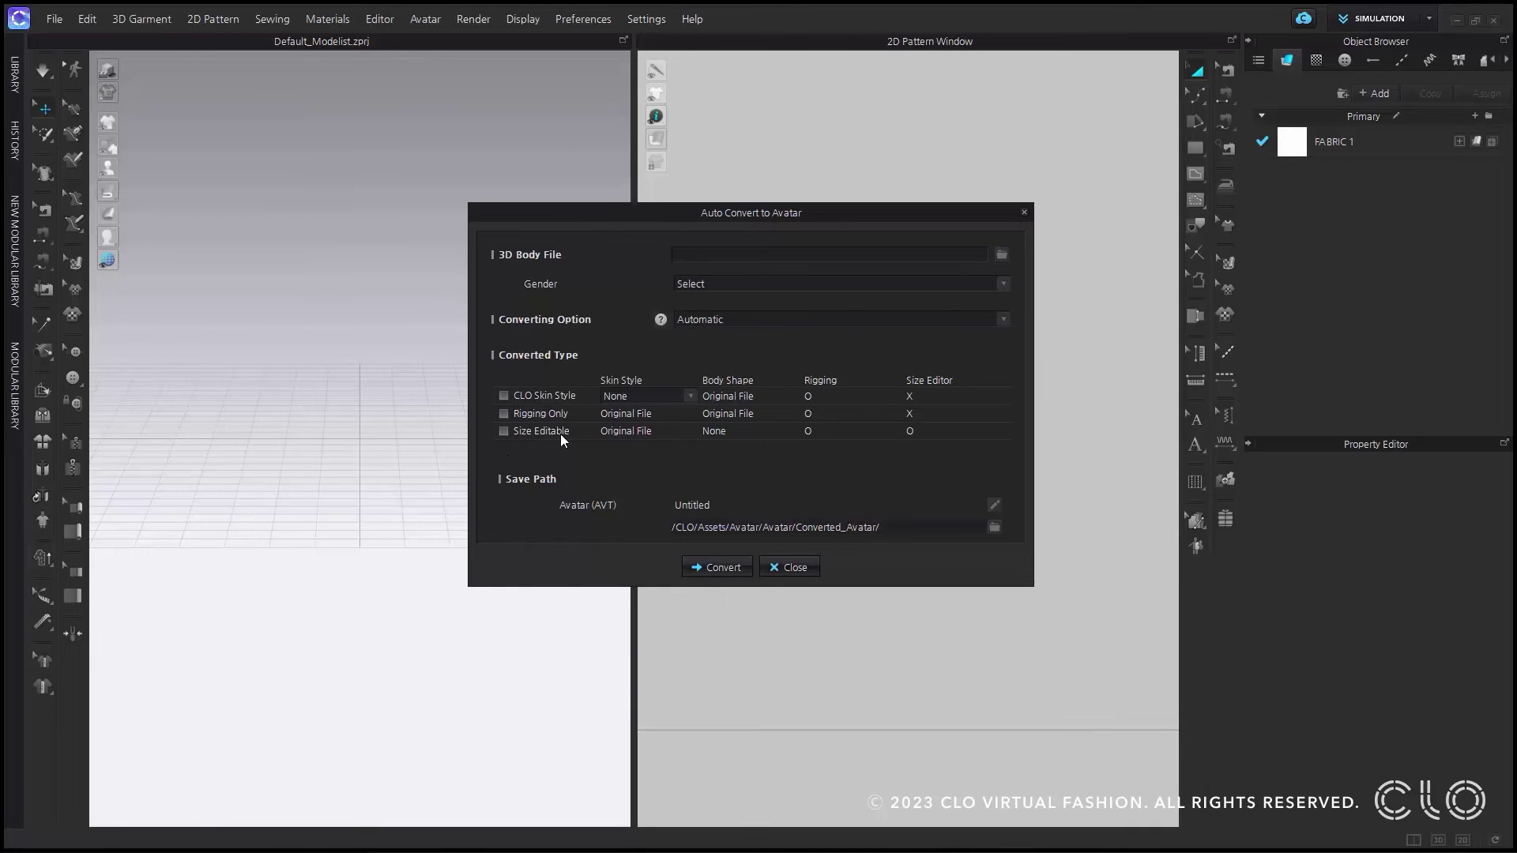
pyautogui.click(1001, 255)
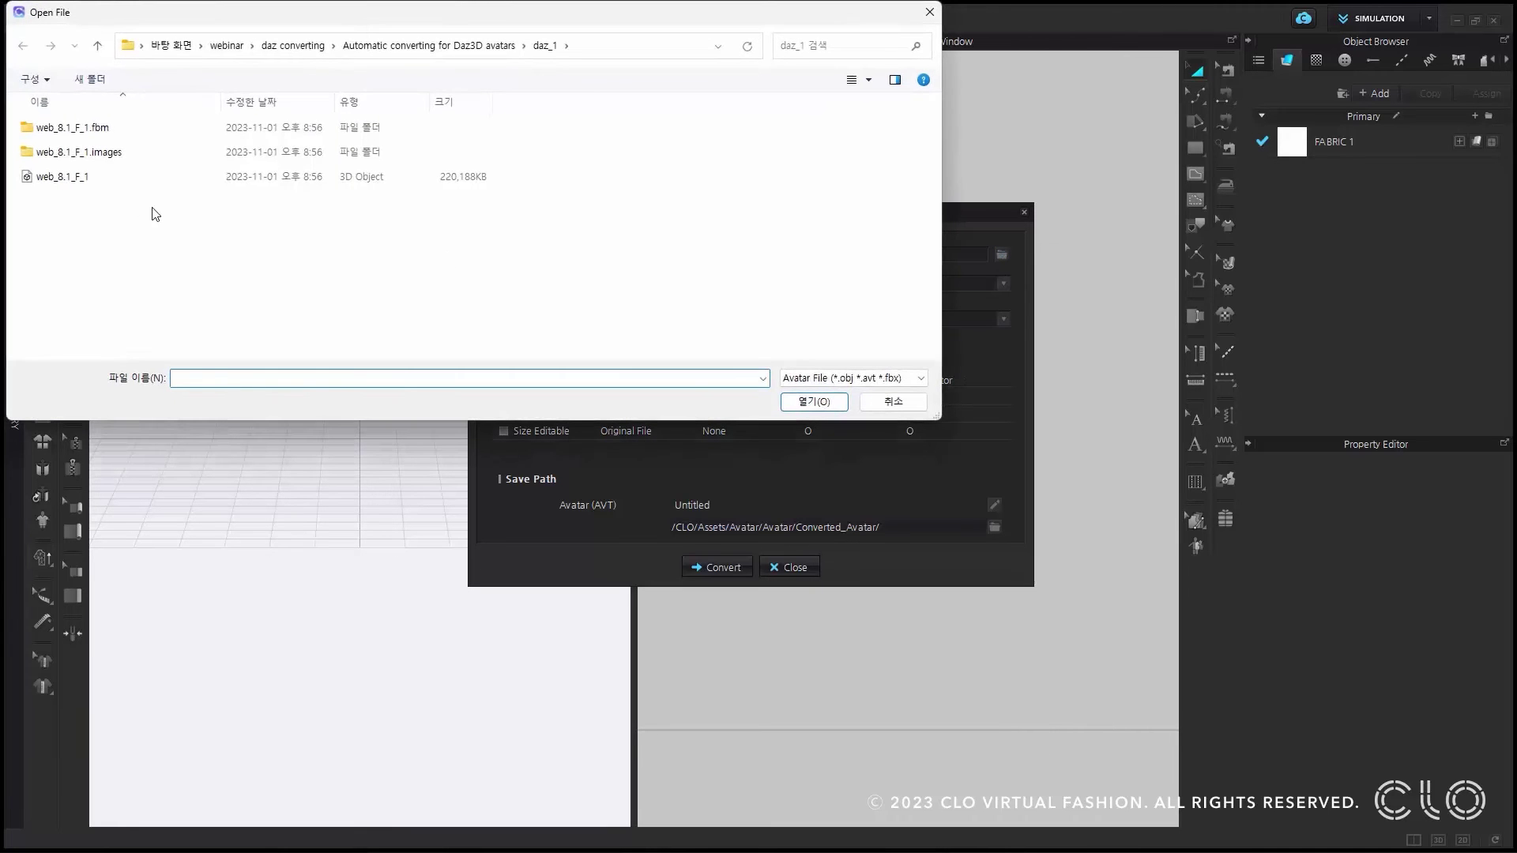
pyautogui.click(87, 177)
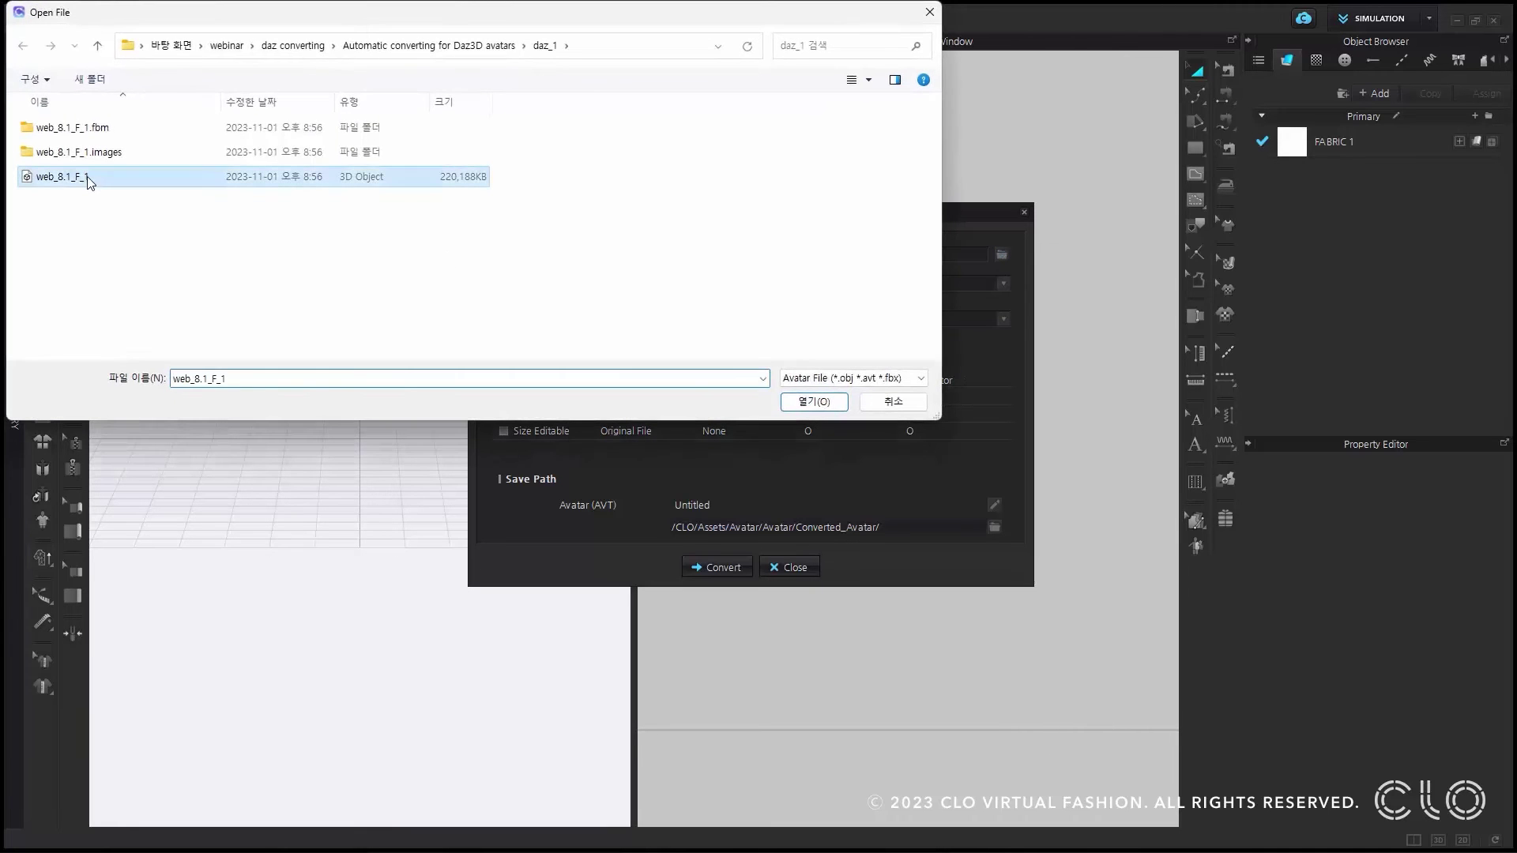
pyautogui.click(825, 406)
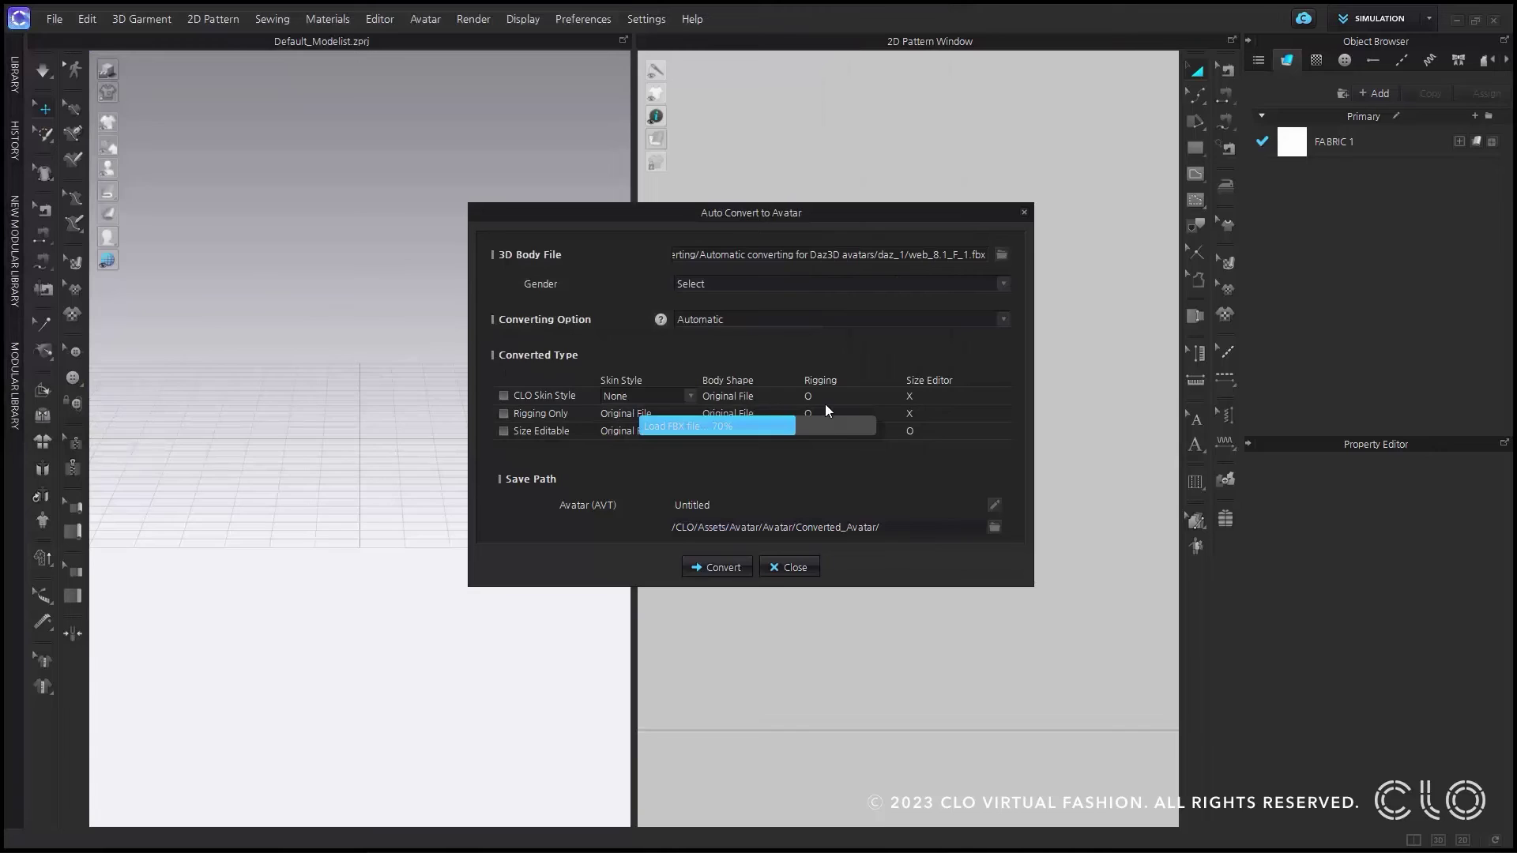
pyautogui.click(717, 567)
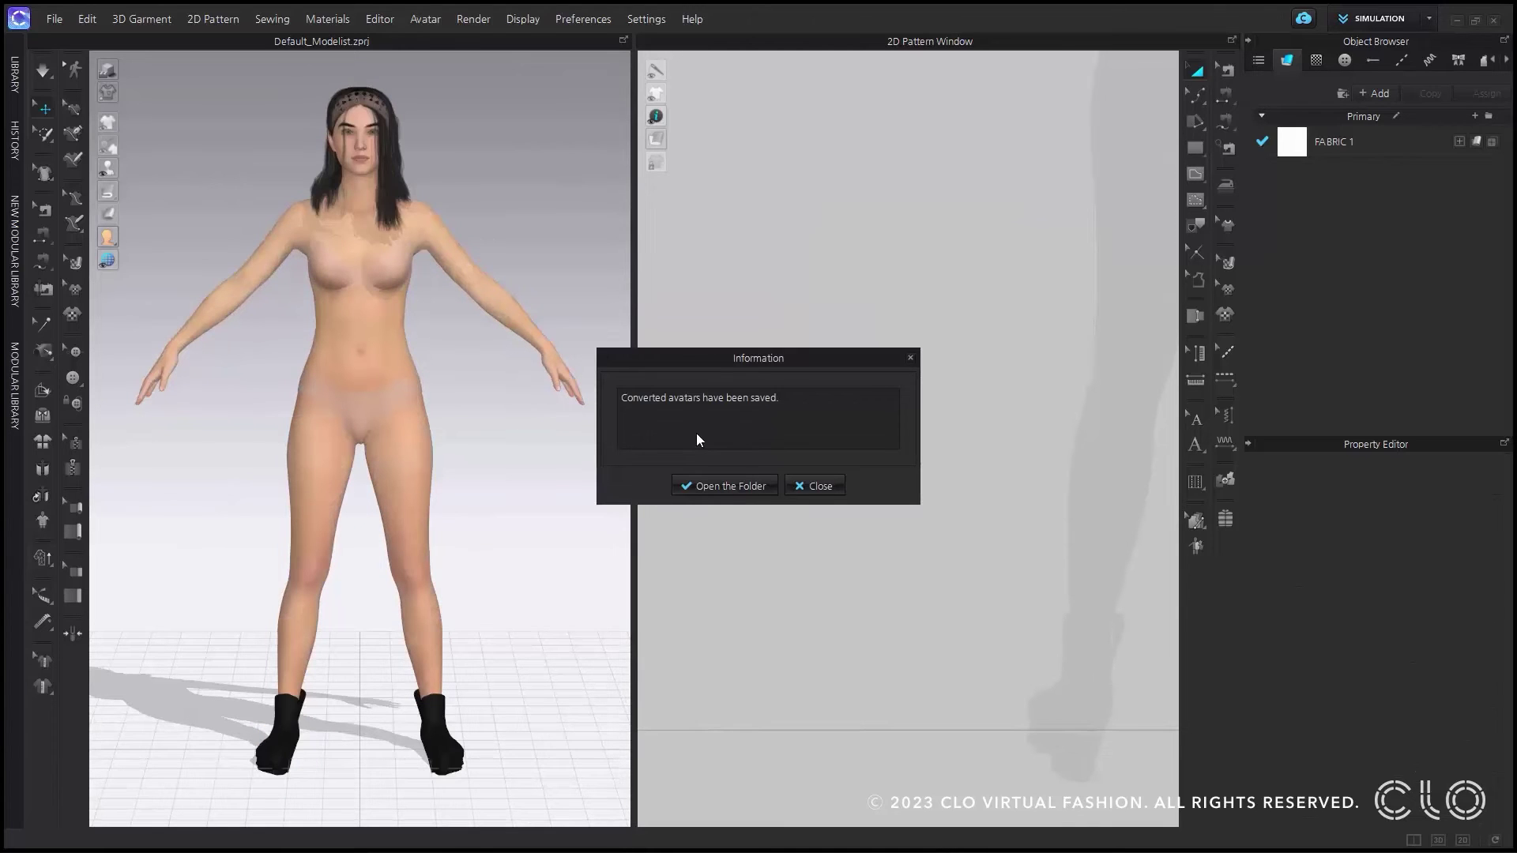
pyautogui.click(825, 486)
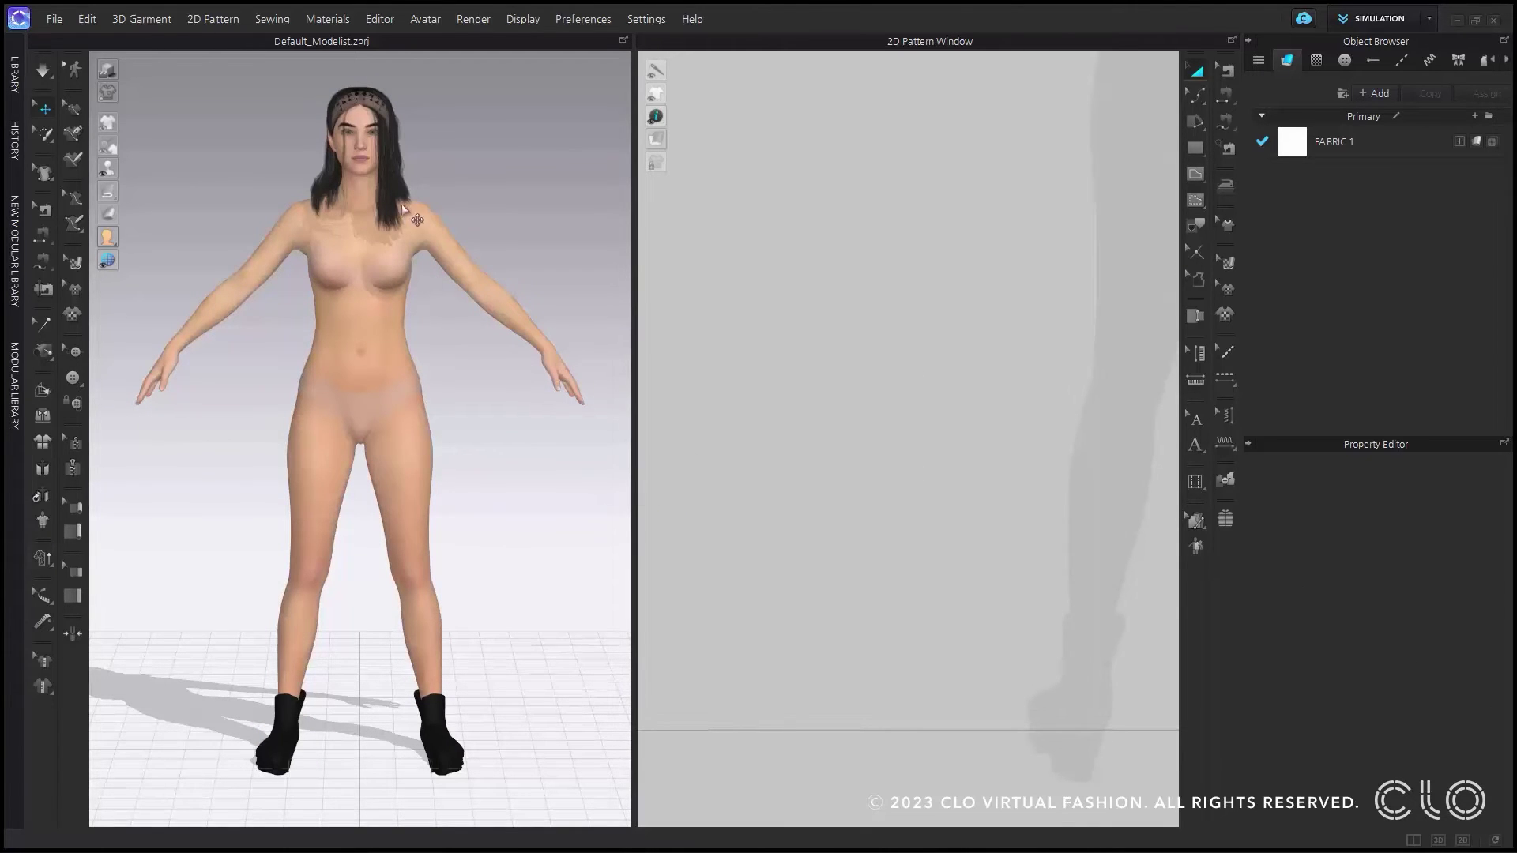
# Turn on Soft Body Simulation for the avatar's torso and set the Soft Body Stiffness to 5000
pyautogui.click(368, 357)
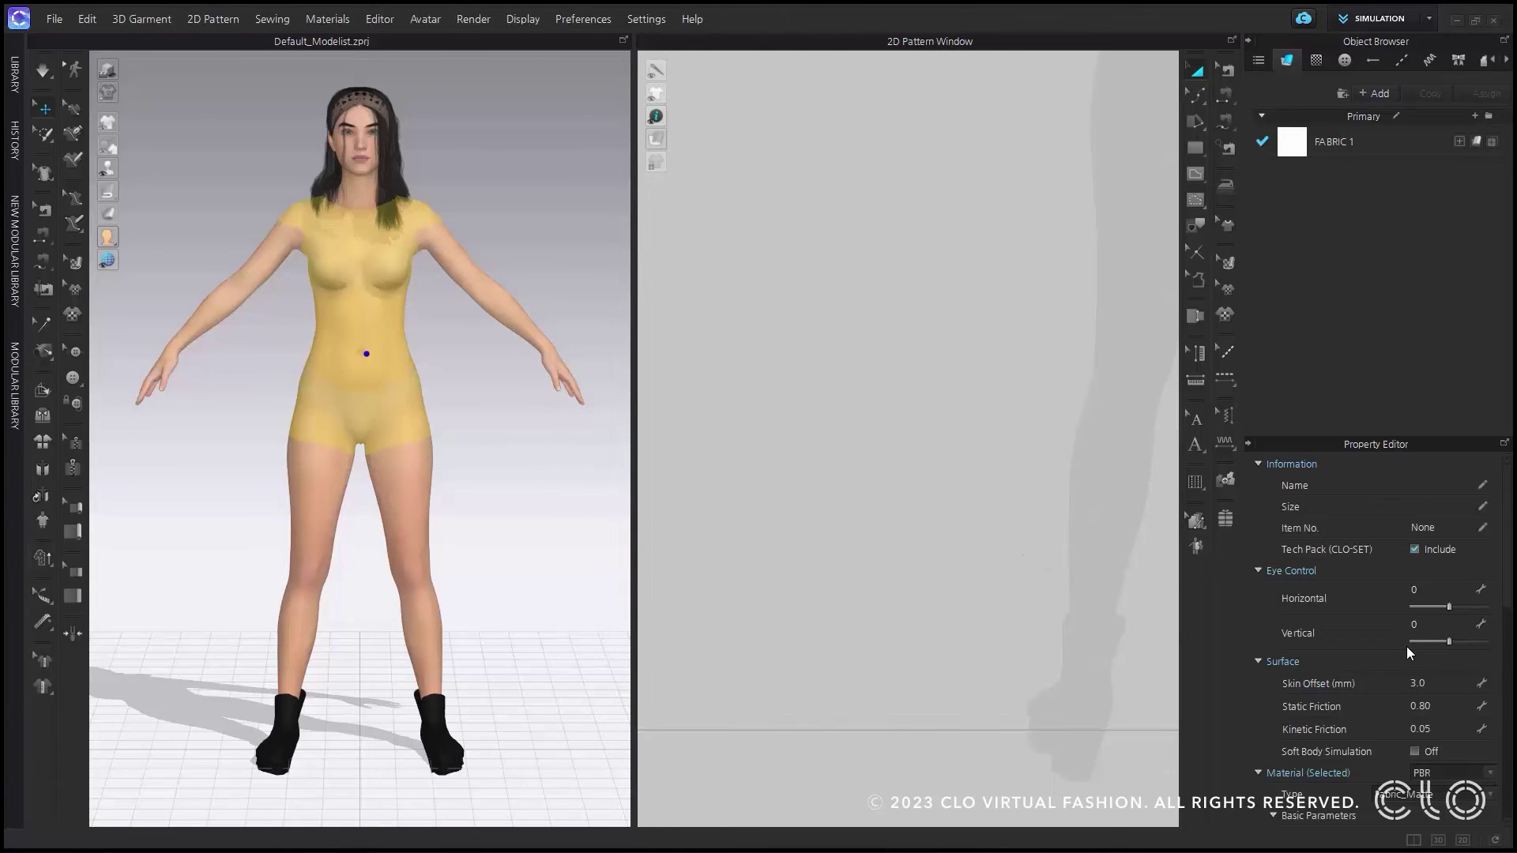
pyautogui.scroll(-1, 1407, 646)
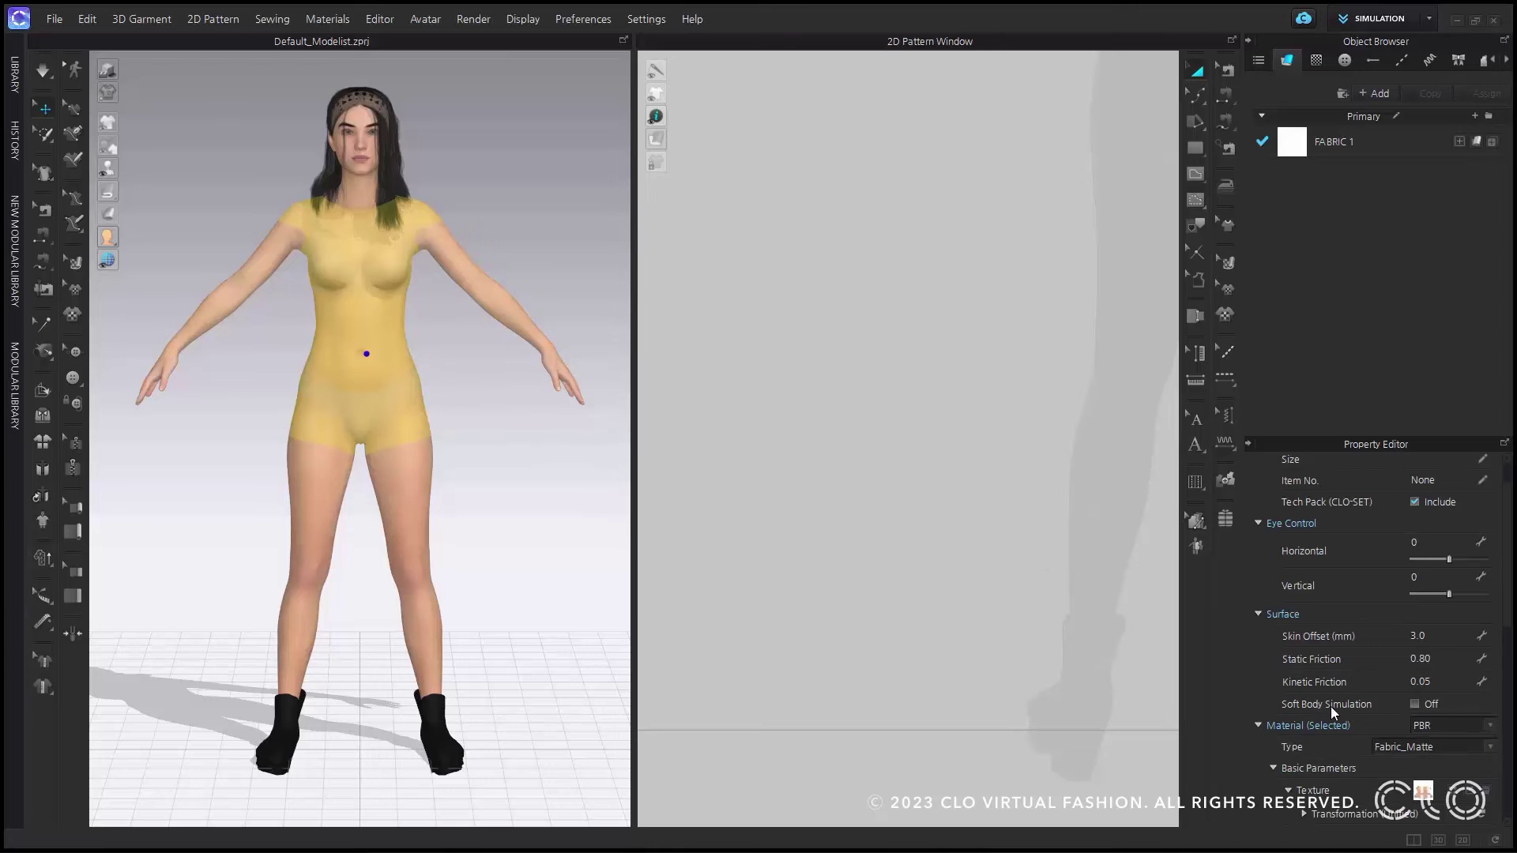
pyautogui.click(1414, 704)
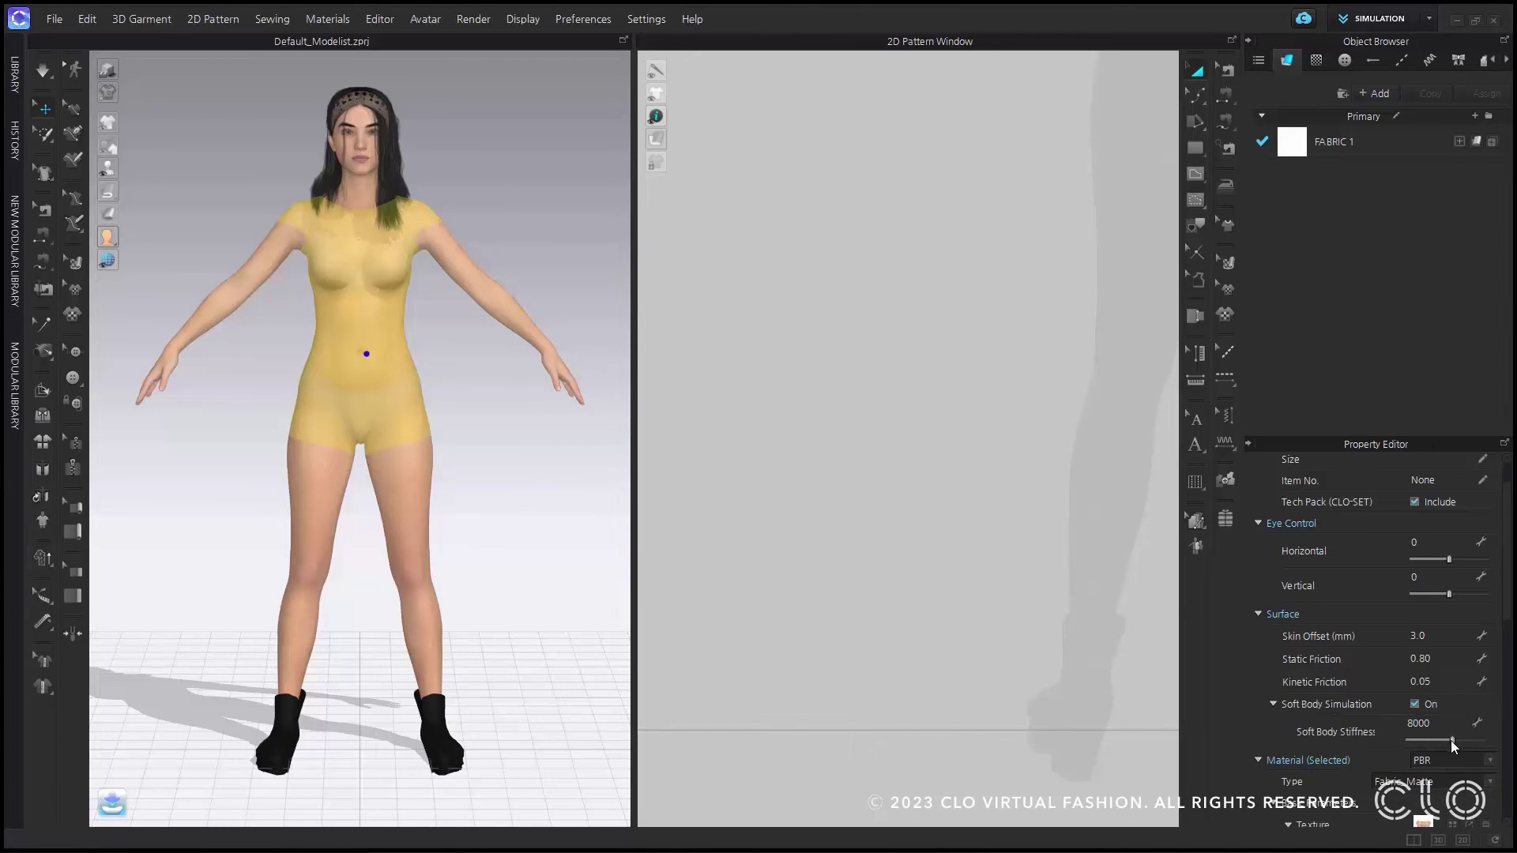
pyautogui.moveTo(1452, 741); pyautogui.dragTo(1396, 745)
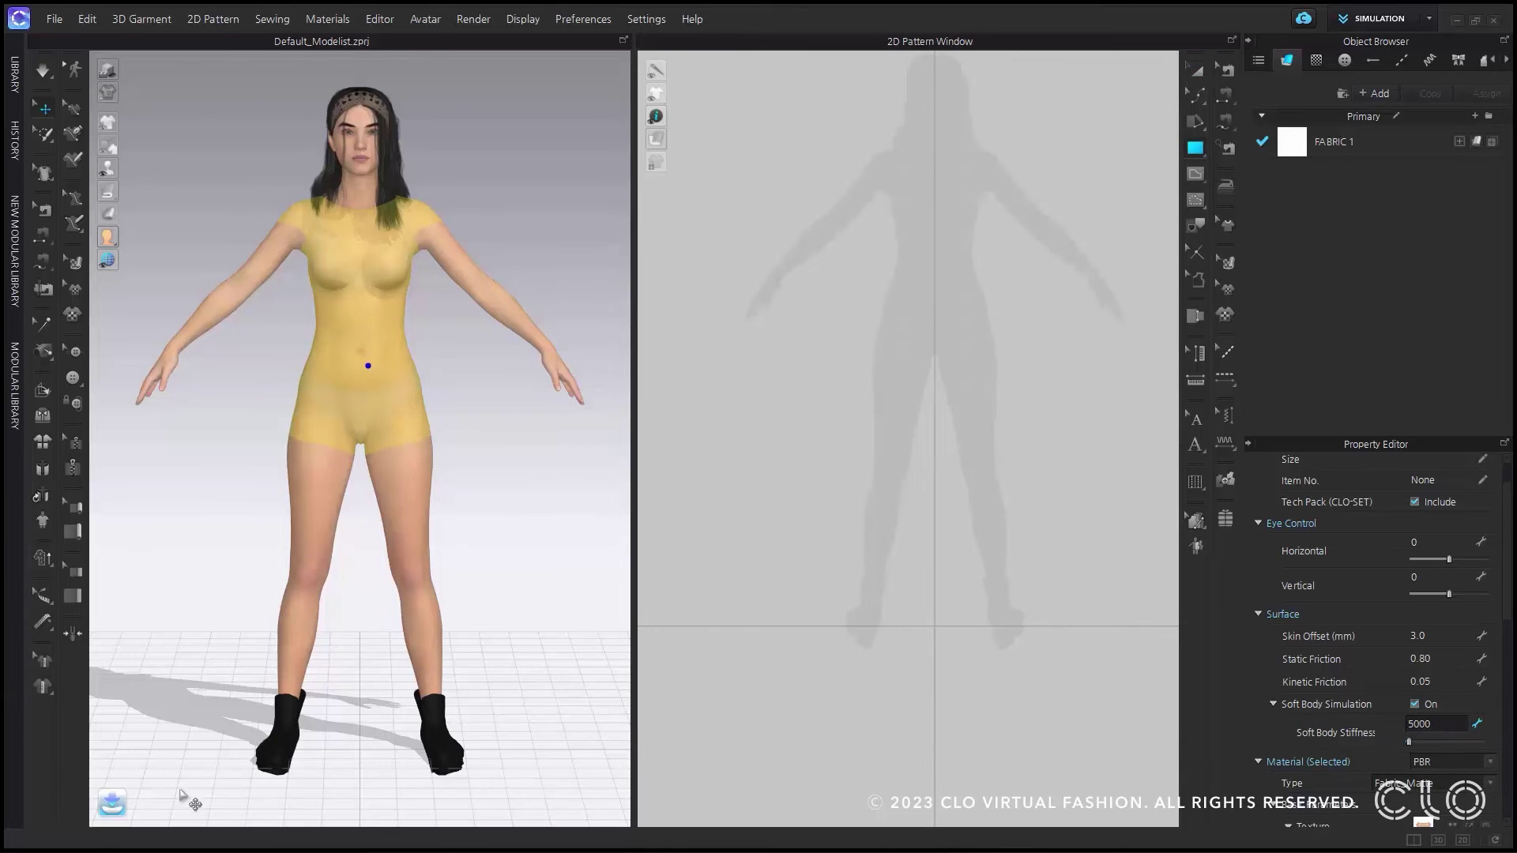
# Turn on Soft Body Simulation for the torso of the bikini-wearing avatar
pyautogui.click(130, 790)
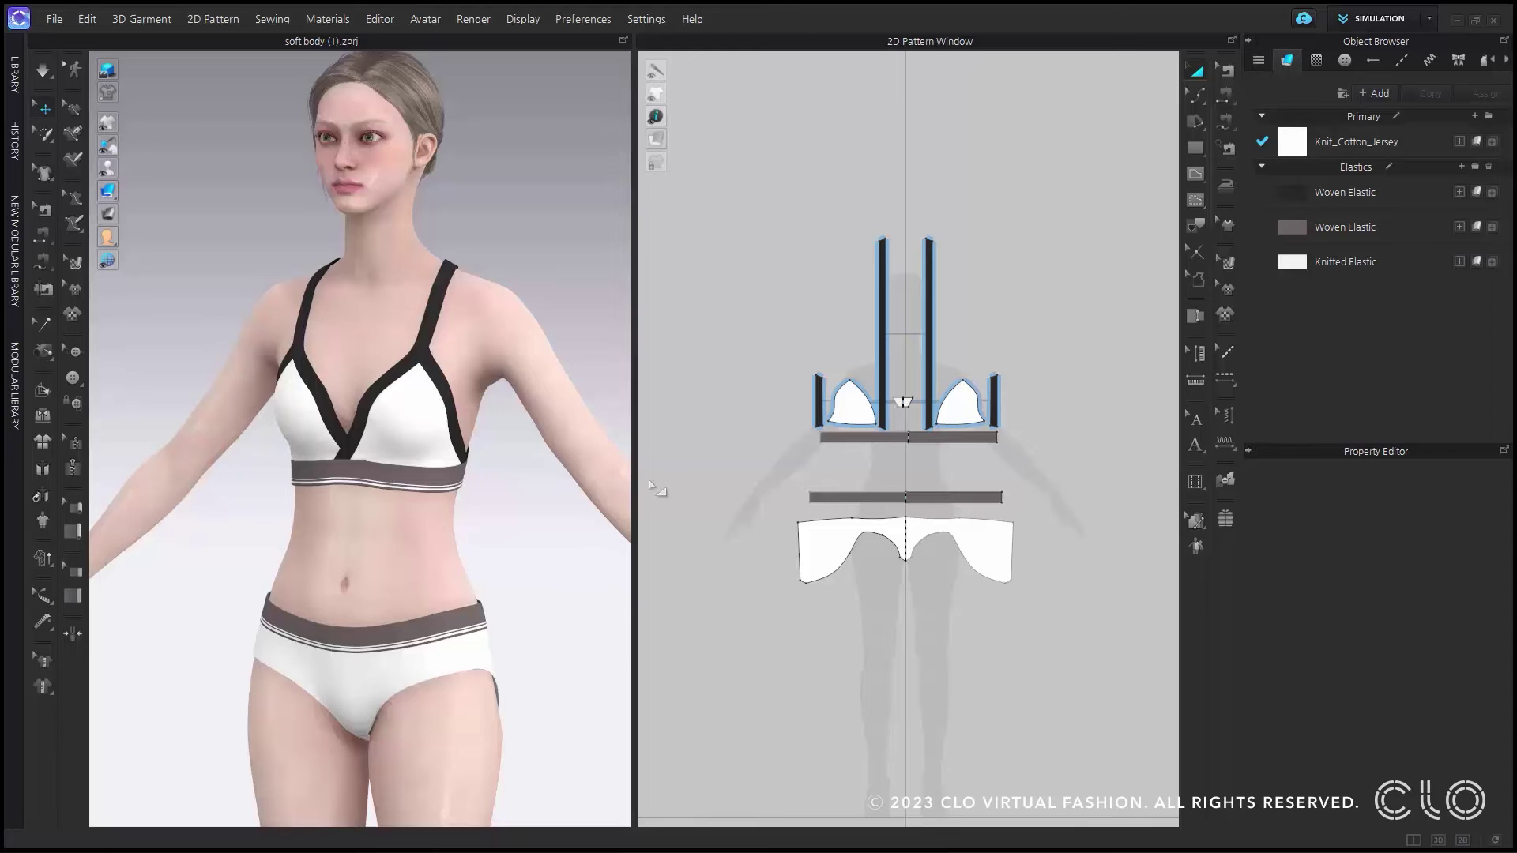
pyautogui.click(363, 531)
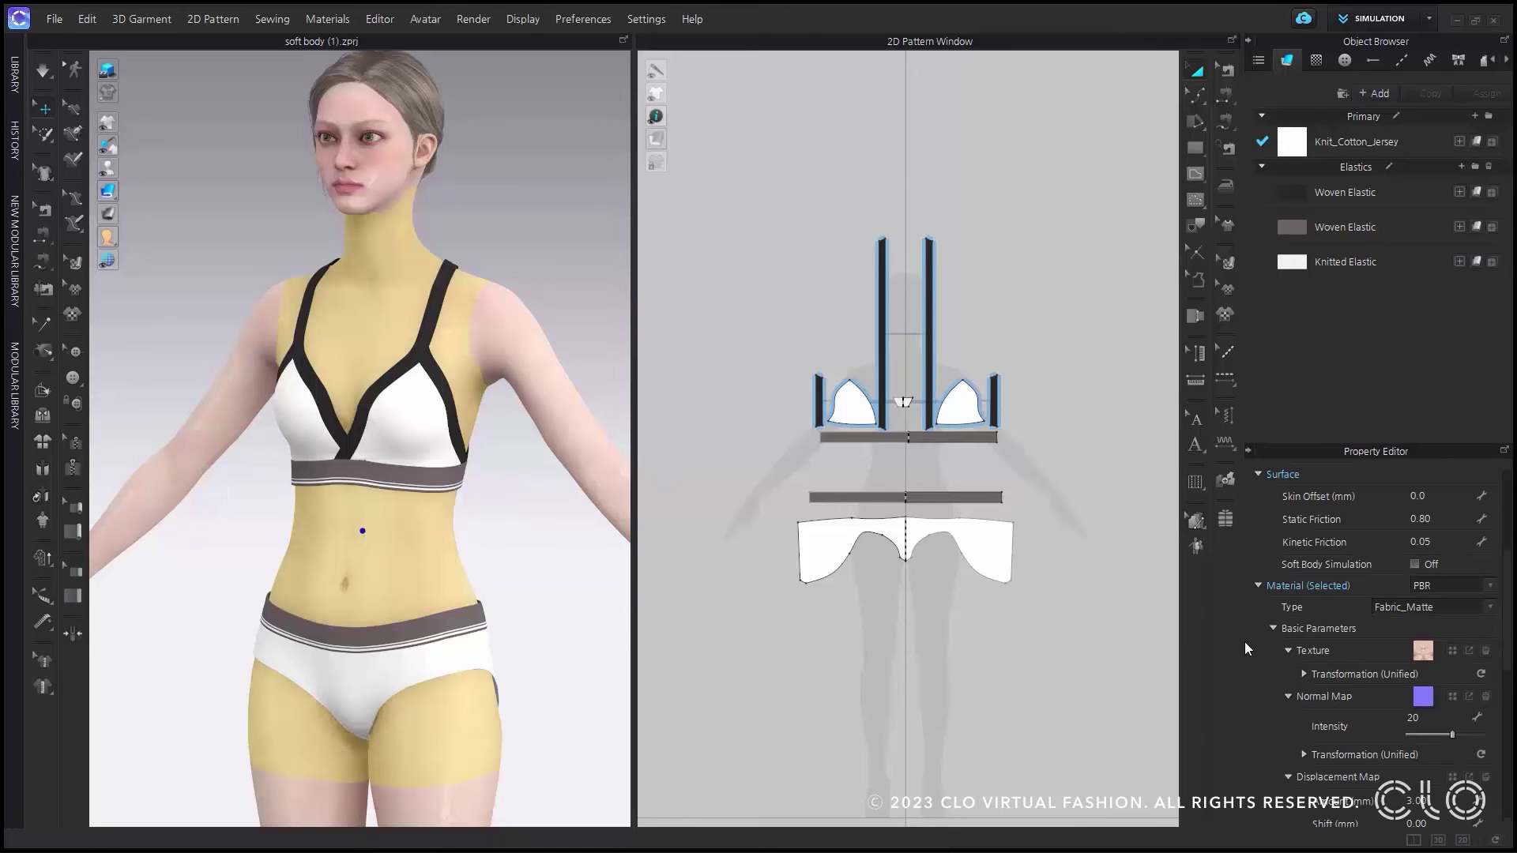
pyautogui.click(1414, 564)
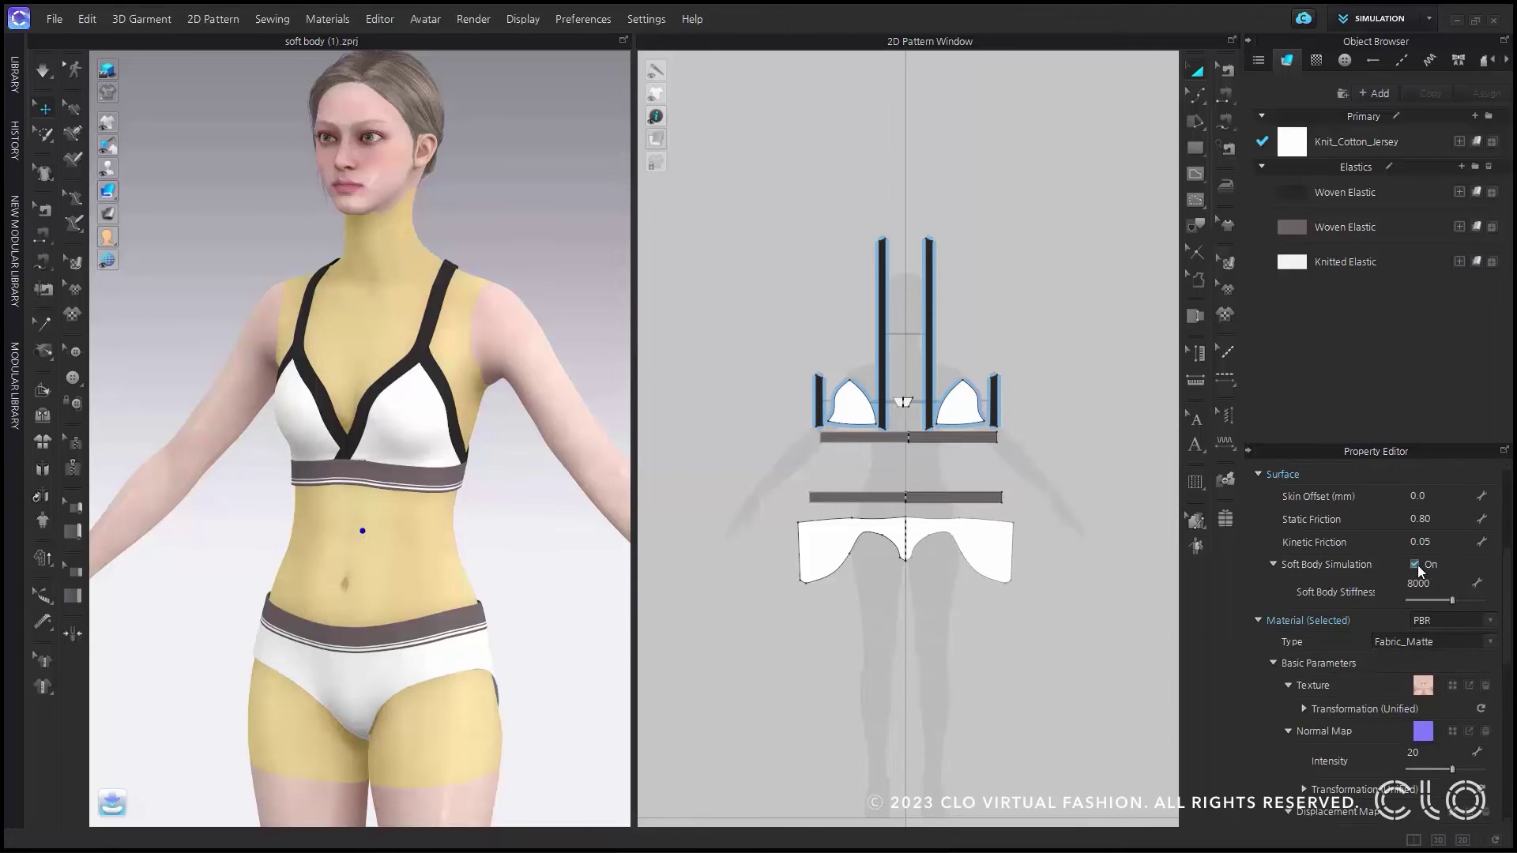
# Switch to the Animation workspace and record a short animation of the garment and soft body
pyautogui.click(1397, 21)
pyautogui.click(1392, 77)
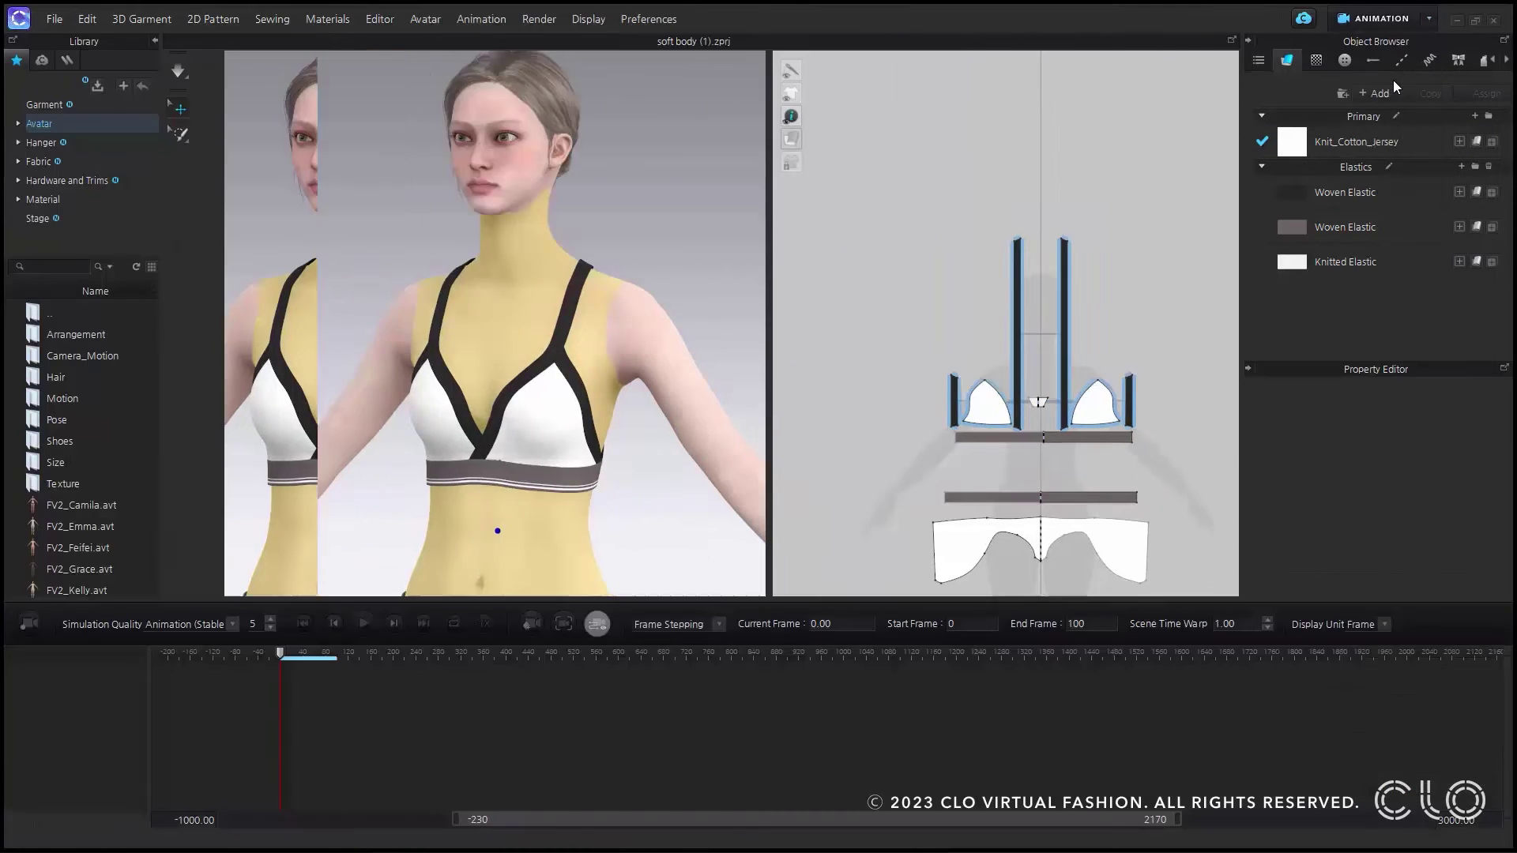
pyautogui.scroll(3, 790, 383)
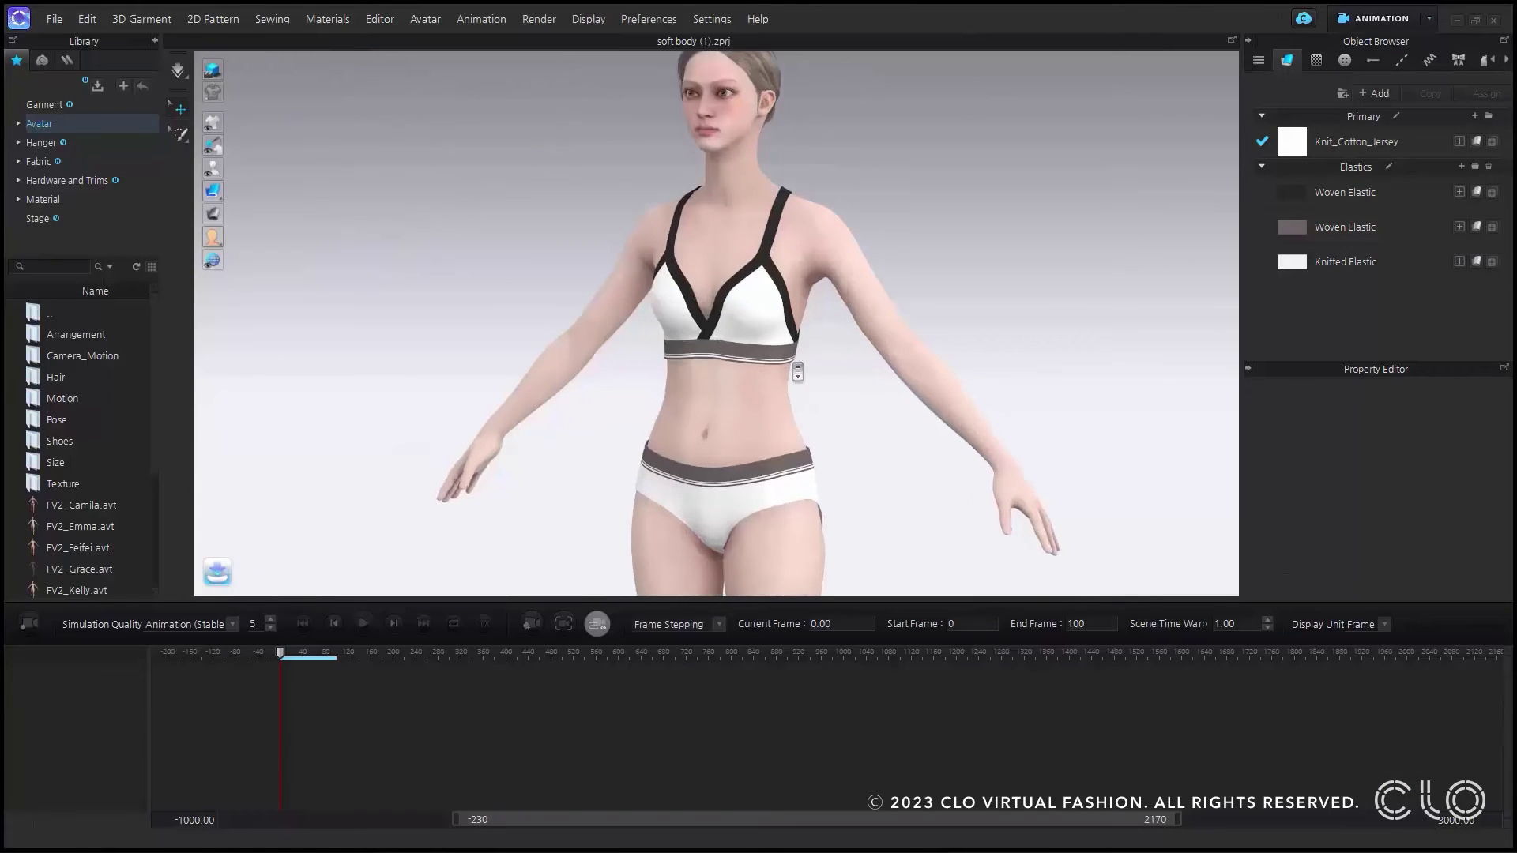
pyautogui.scroll(3, 758, 430)
pyautogui.scroll(-4, 794, 435)
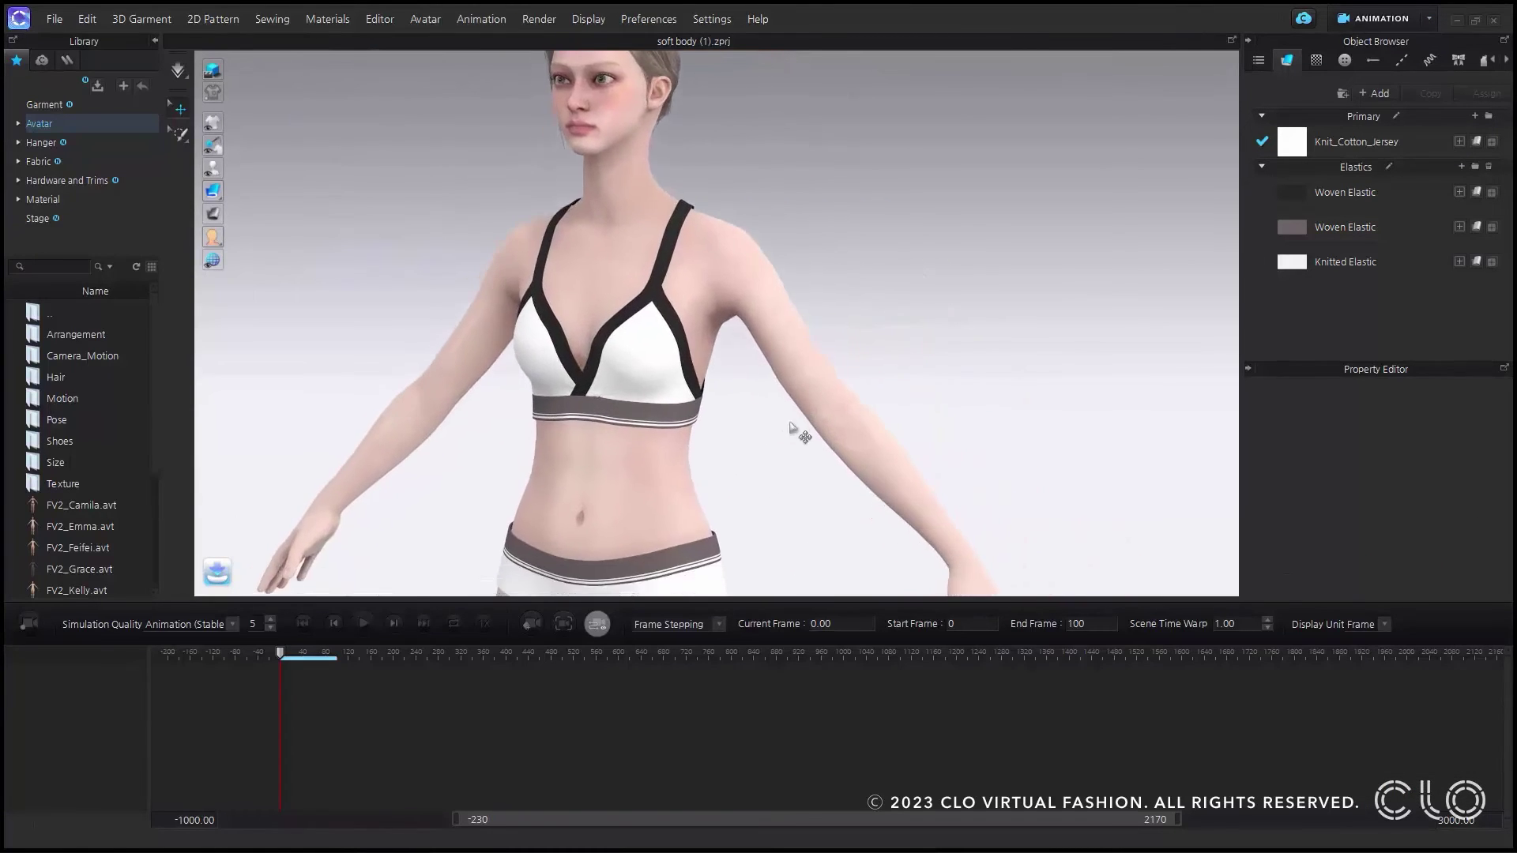
pyautogui.moveTo(793, 435); pyautogui.dragTo(811, 414, button='middle')
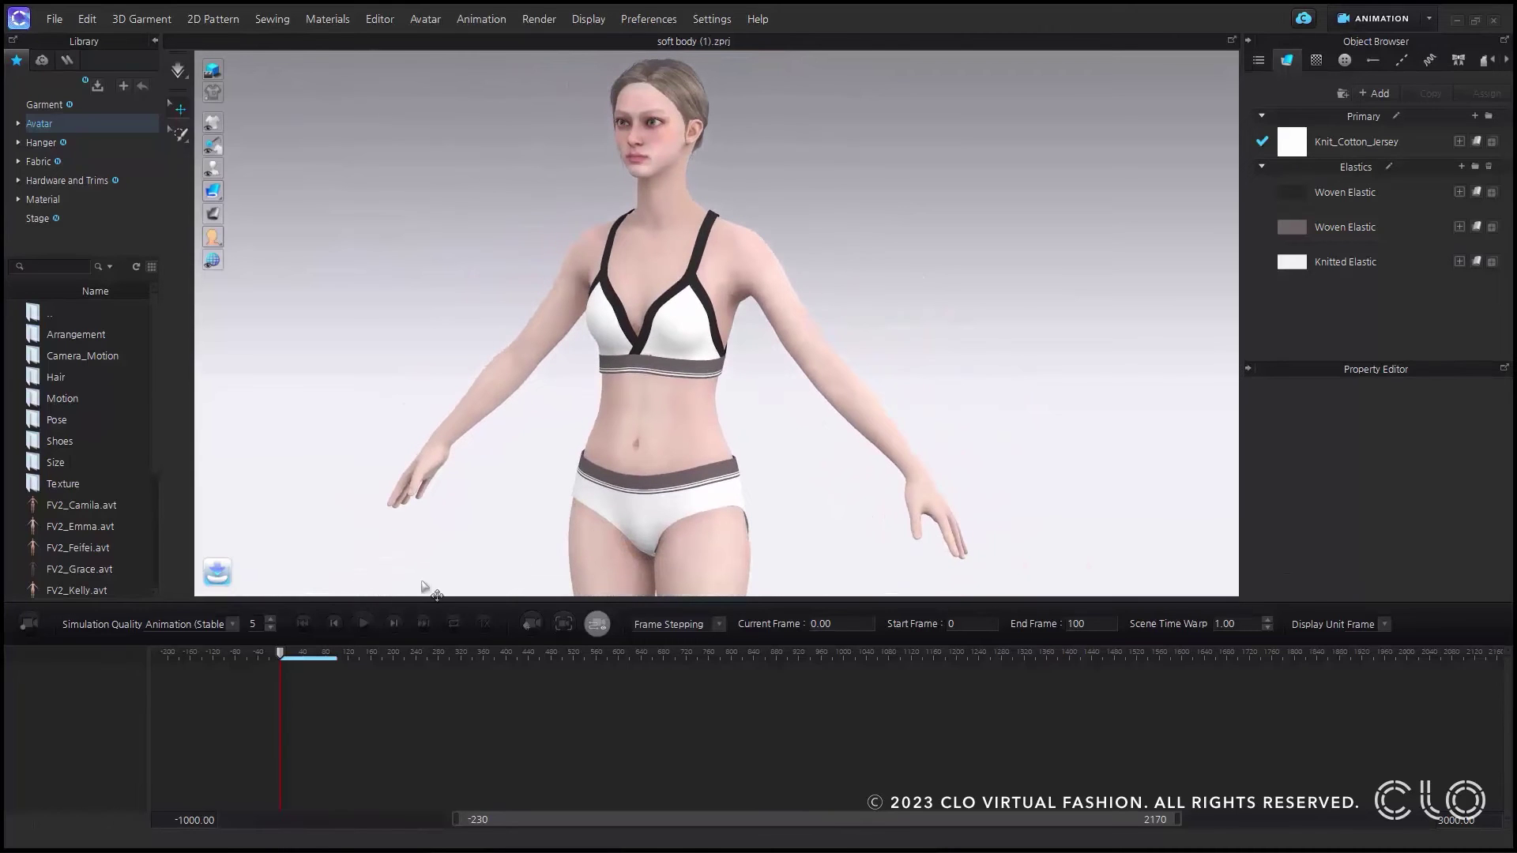
pyautogui.click(31, 623)
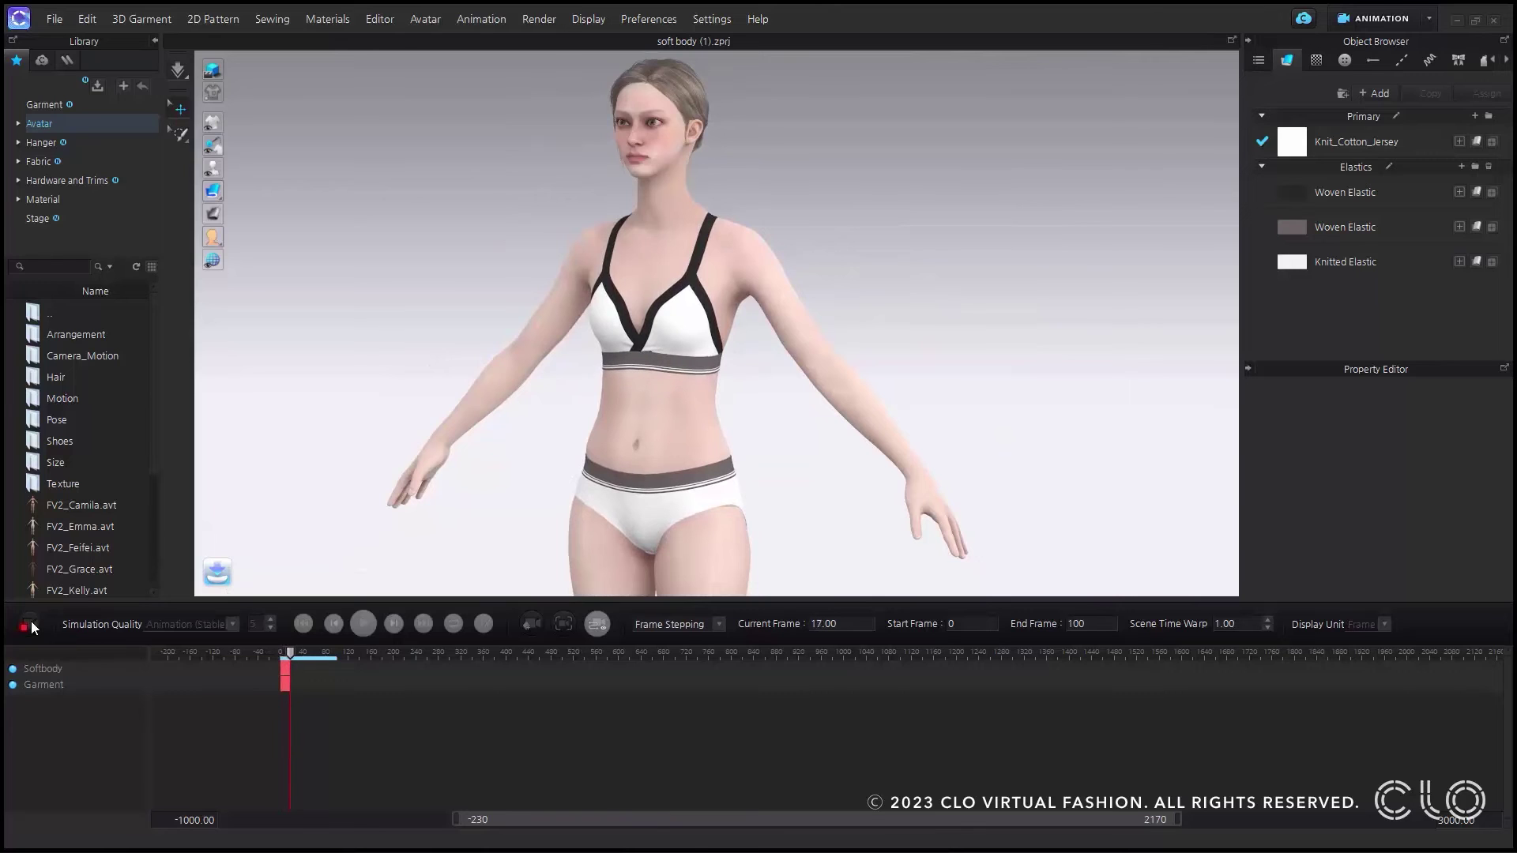
pyautogui.click(32, 623)
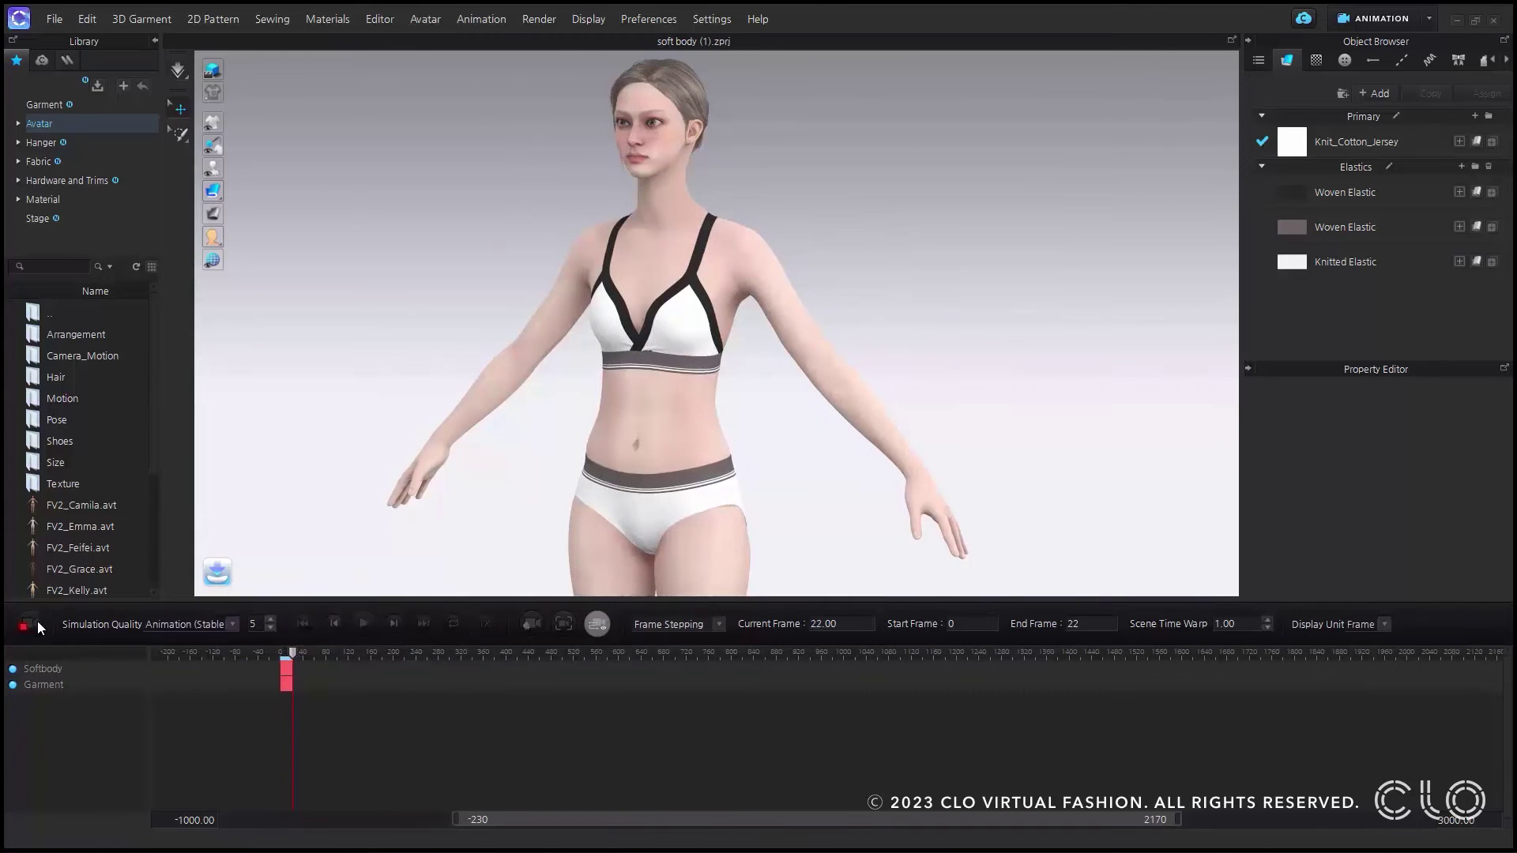
# Return to the first frame and play back the recorded soft body animation
pyautogui.click(303, 624)
pyautogui.click(481, 630)
pyautogui.click(485, 649)
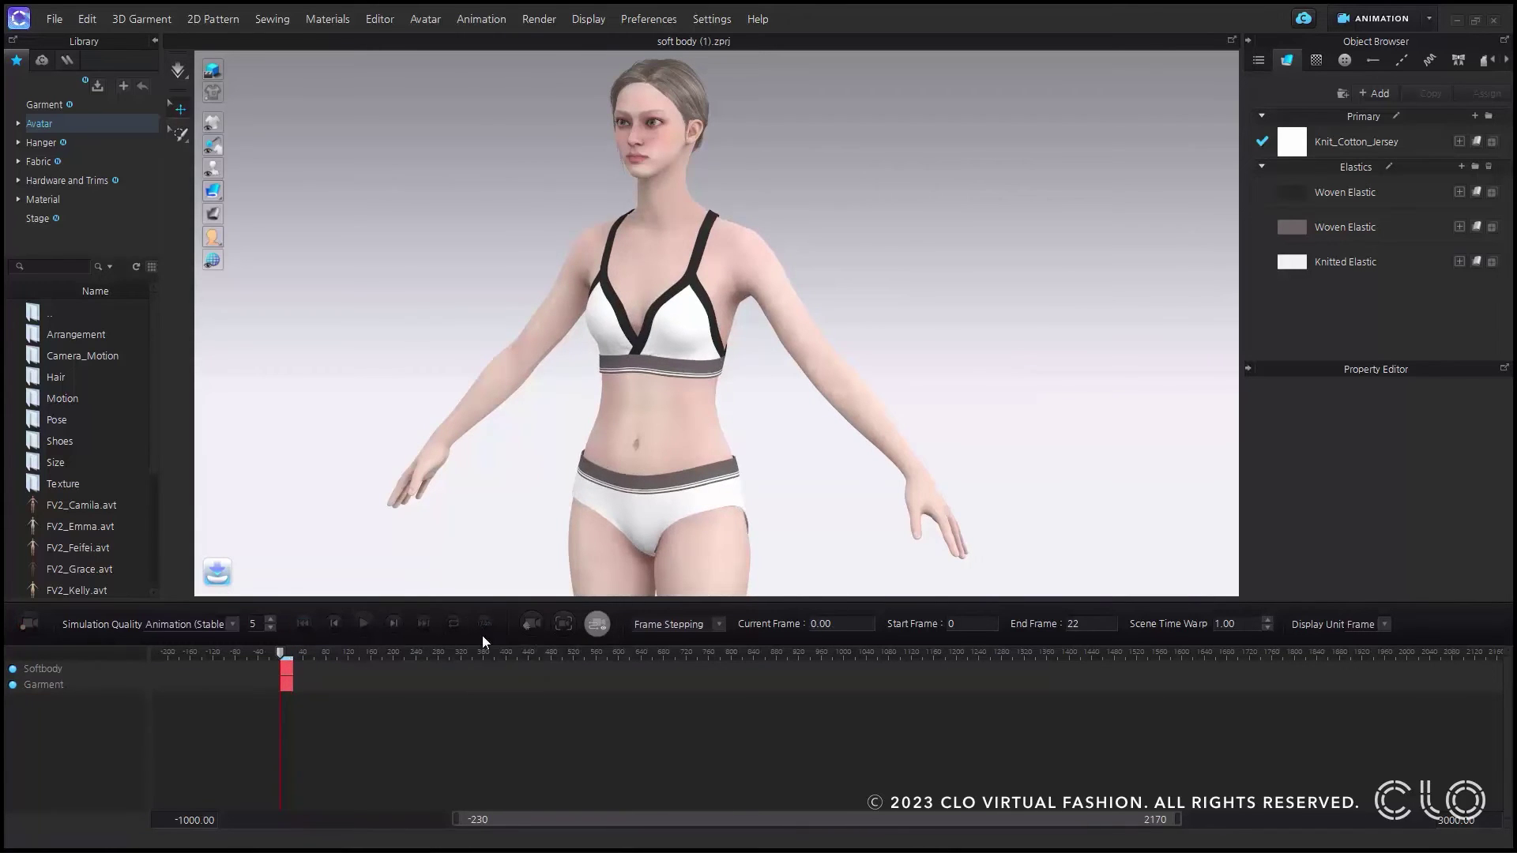
pyautogui.click(364, 624)
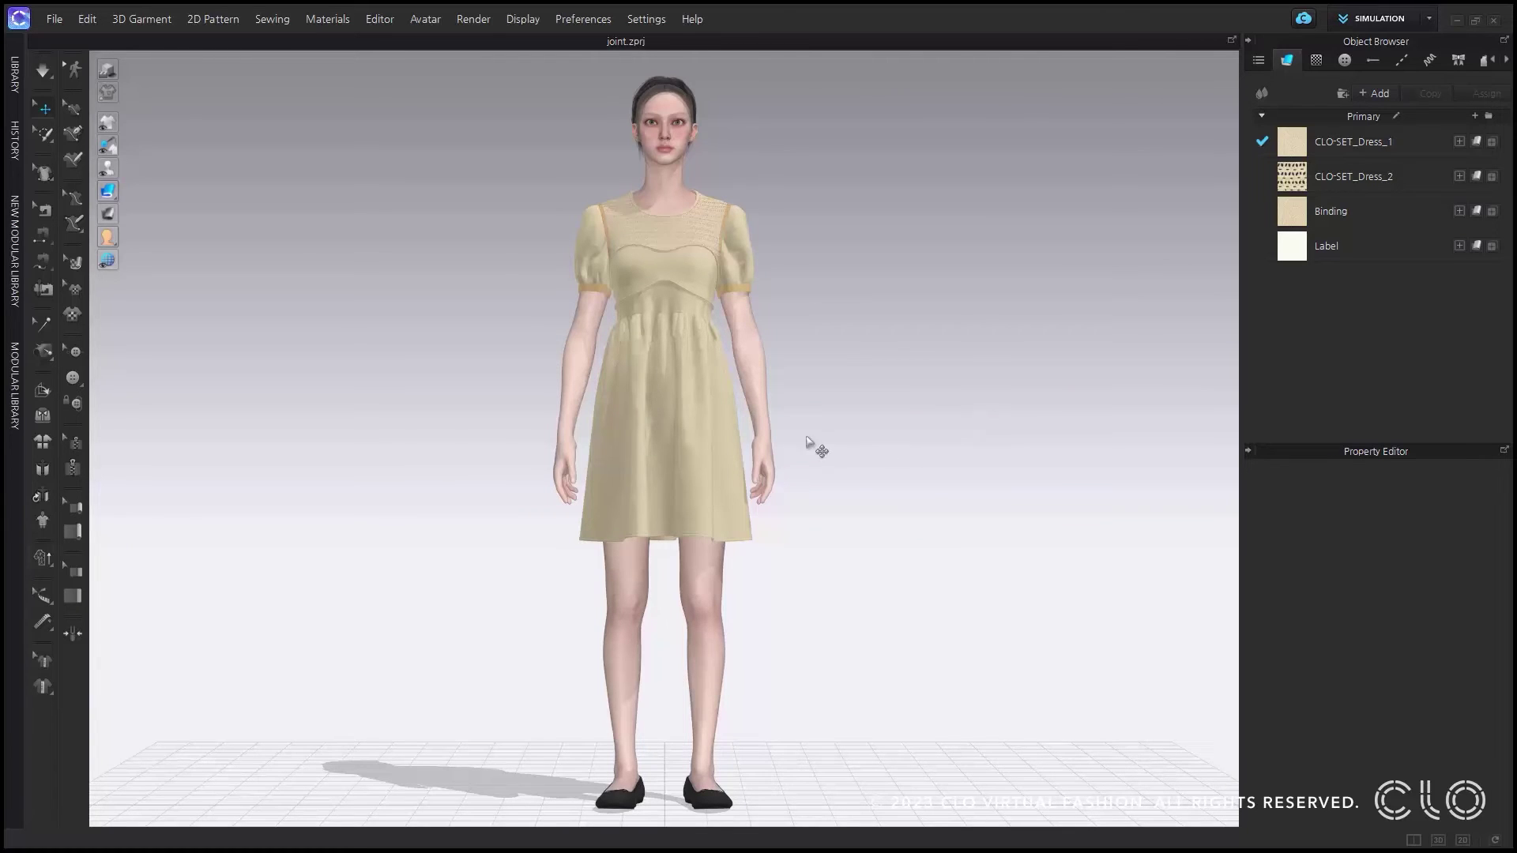
# Show the X-Ray joints of the avatar wearing the beige dress
pyautogui.moveTo(107, 168)
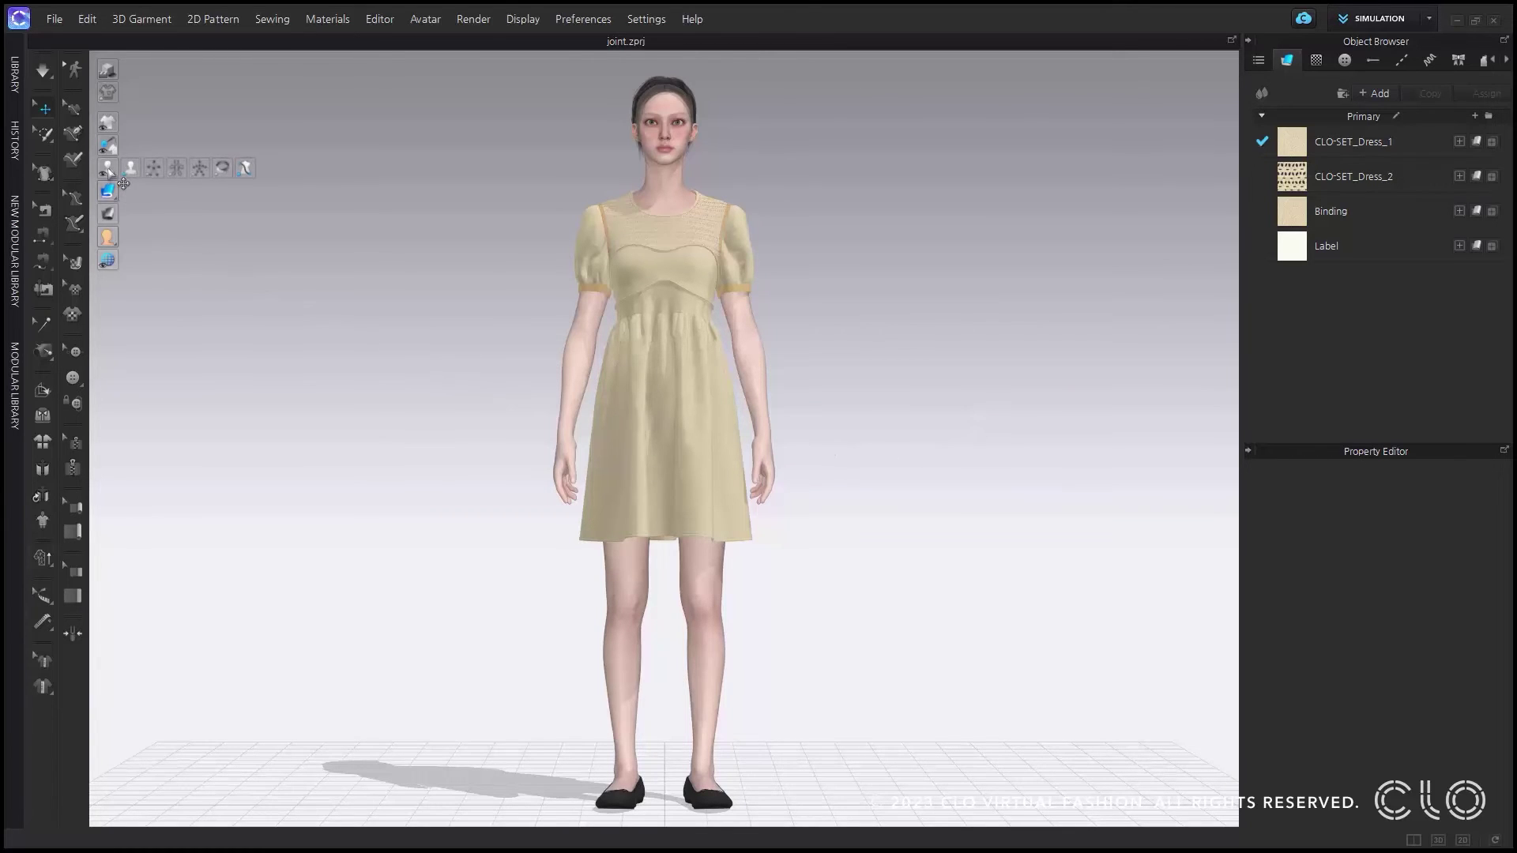
pyautogui.click(199, 169)
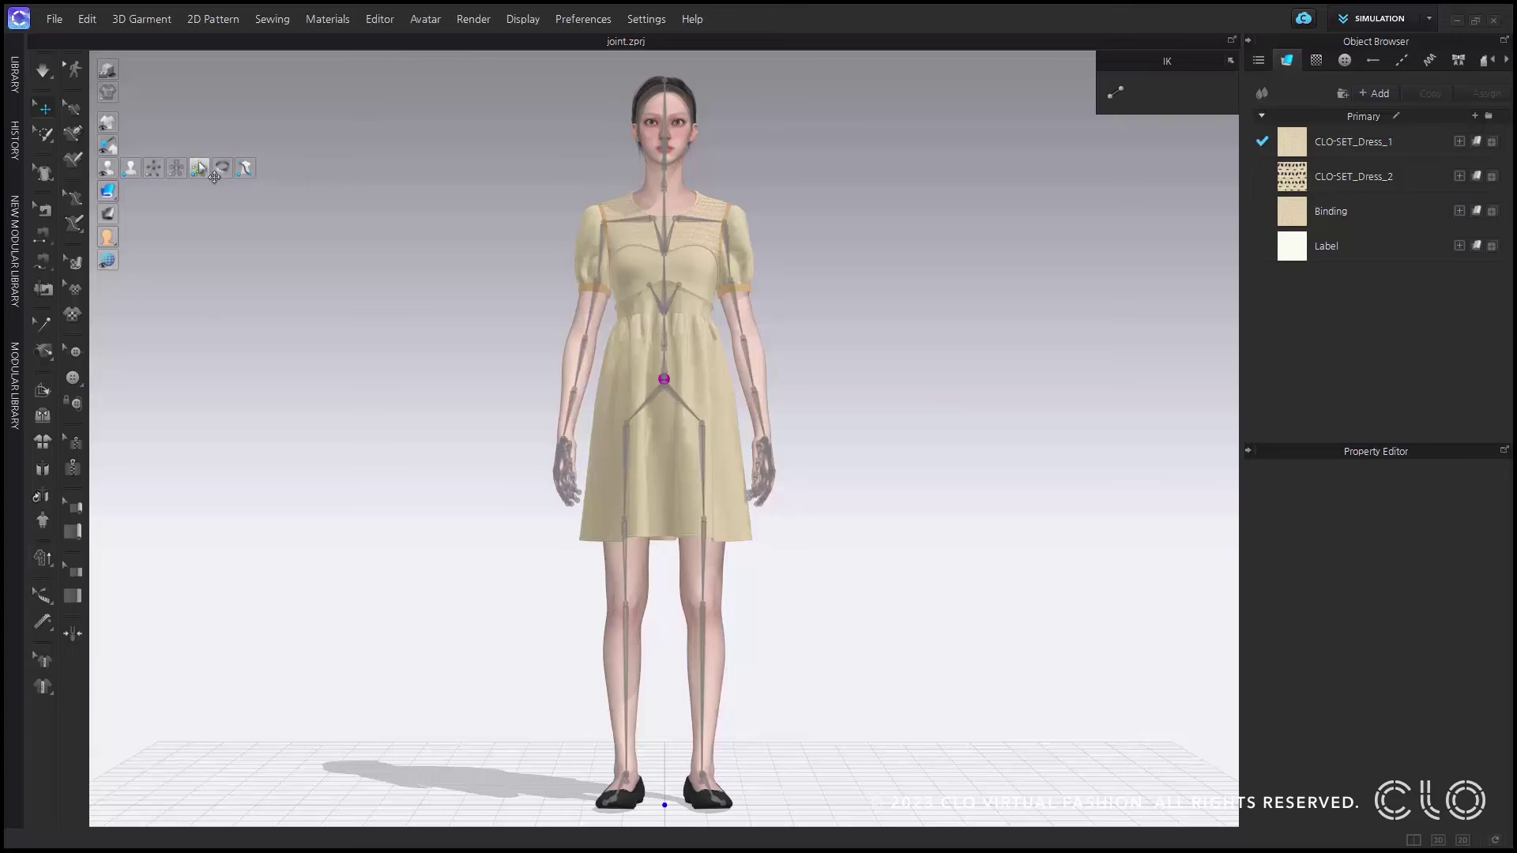
pyautogui.moveTo(538, 317)
pyautogui.mouseDown(button='right')
pyautogui.moveTo(601, 328)
pyautogui.moveTo(463, 319)
pyautogui.moveTo(562, 321)
pyautogui.moveTo(548, 329)
pyautogui.mouseUp(button='right')
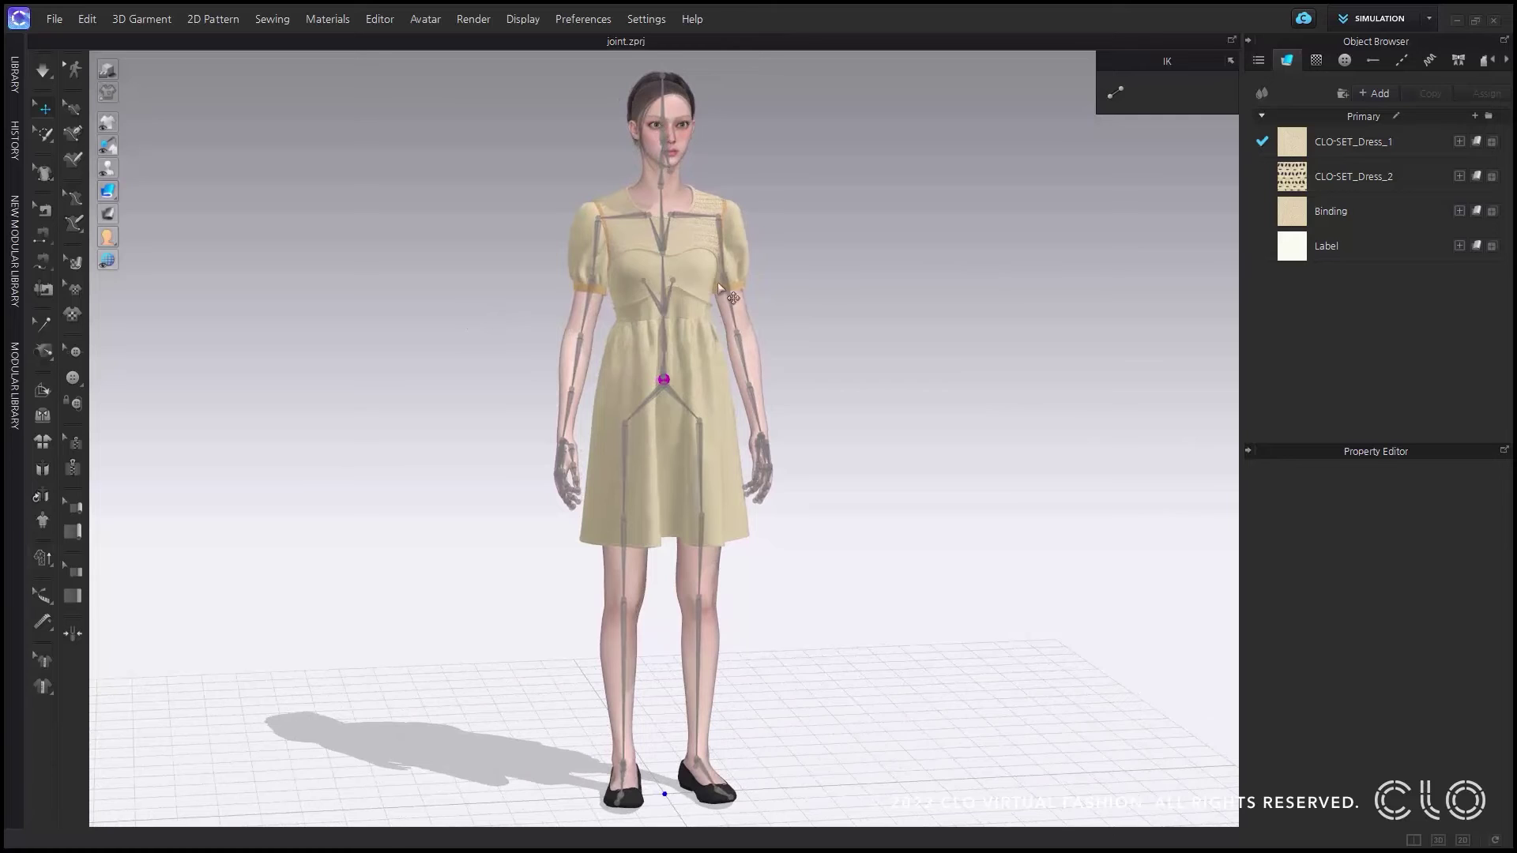
pyautogui.scroll(5, 673, 239)
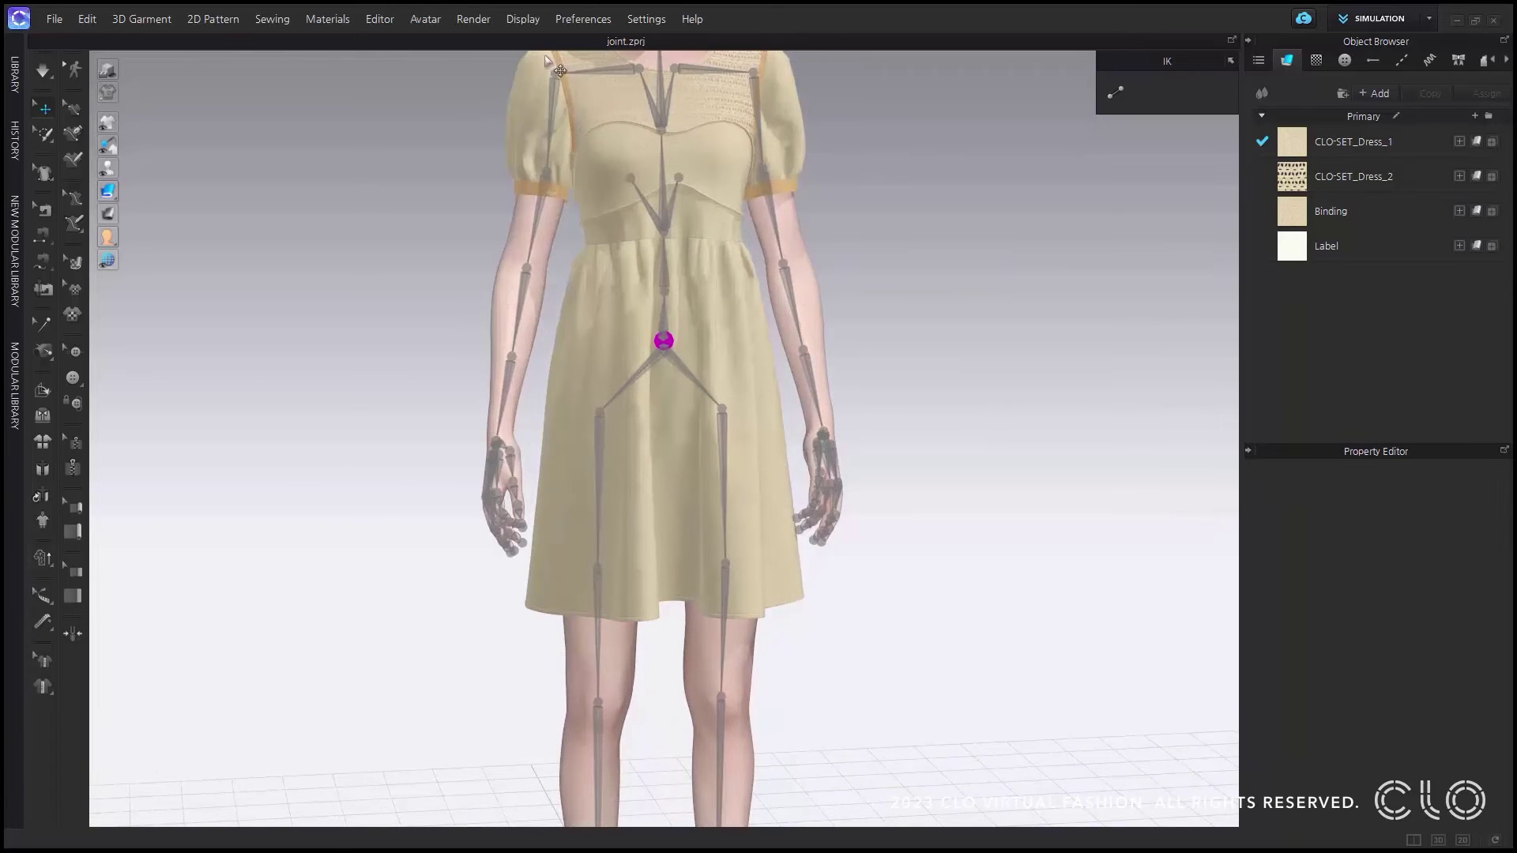
# Rotate the avatar's right arm outward at the shoulder joint while the garment simulation is running
pyautogui.click(559, 71)
pyautogui.moveTo(558, 73); pyautogui.dragTo(545, 136, button='middle')
pyautogui.moveTo(585, 178)
pyautogui.mouseDown()
pyautogui.moveTo(545, 188)
pyautogui.moveTo(598, 188)
pyautogui.mouseUp()
pyautogui.click(42, 70)
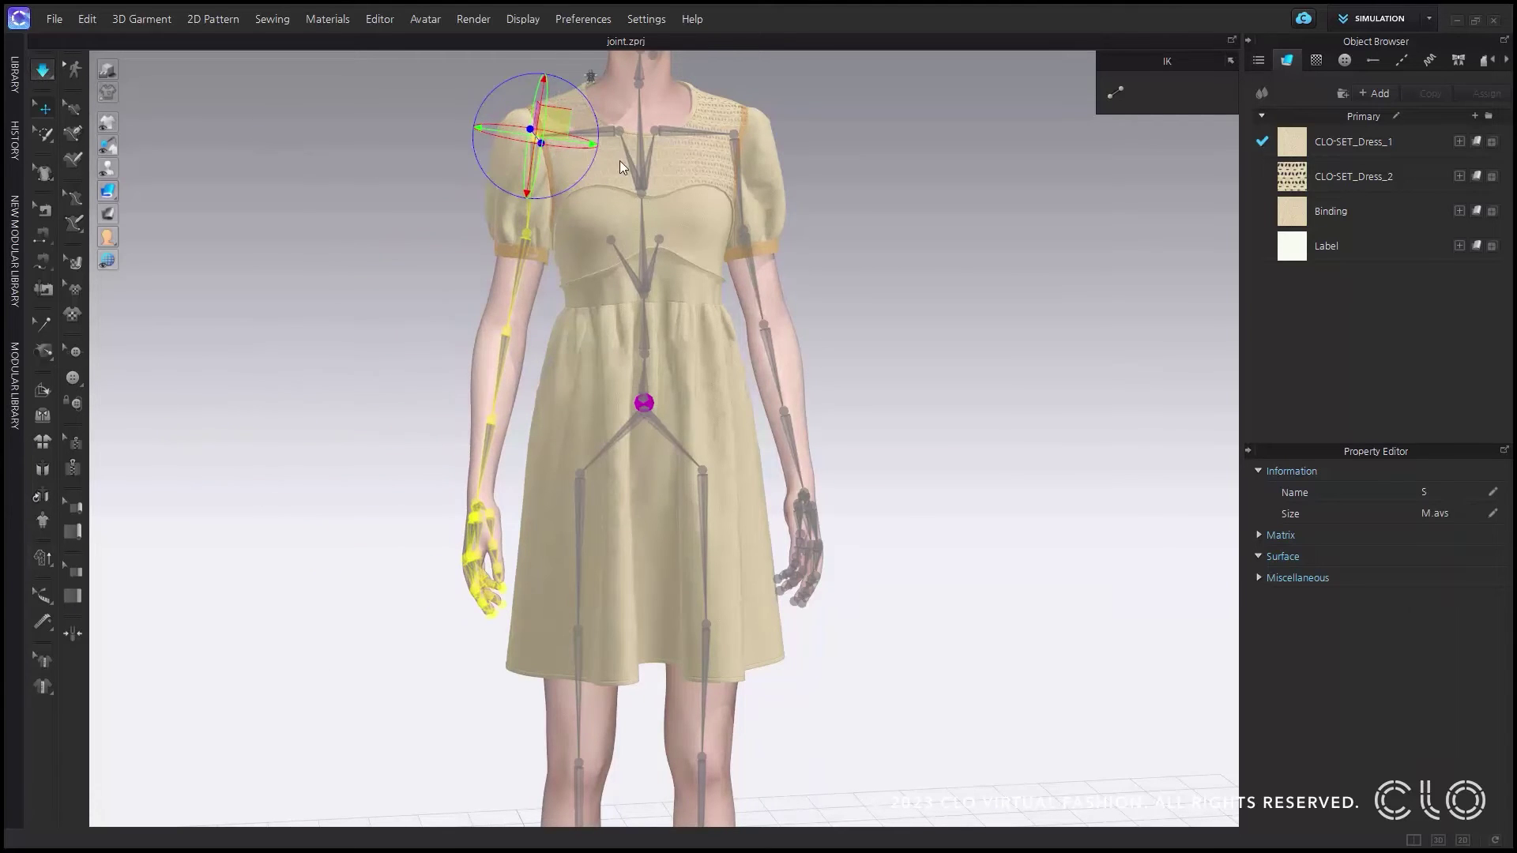
pyautogui.moveTo(591, 172); pyautogui.dragTo(582, 181)
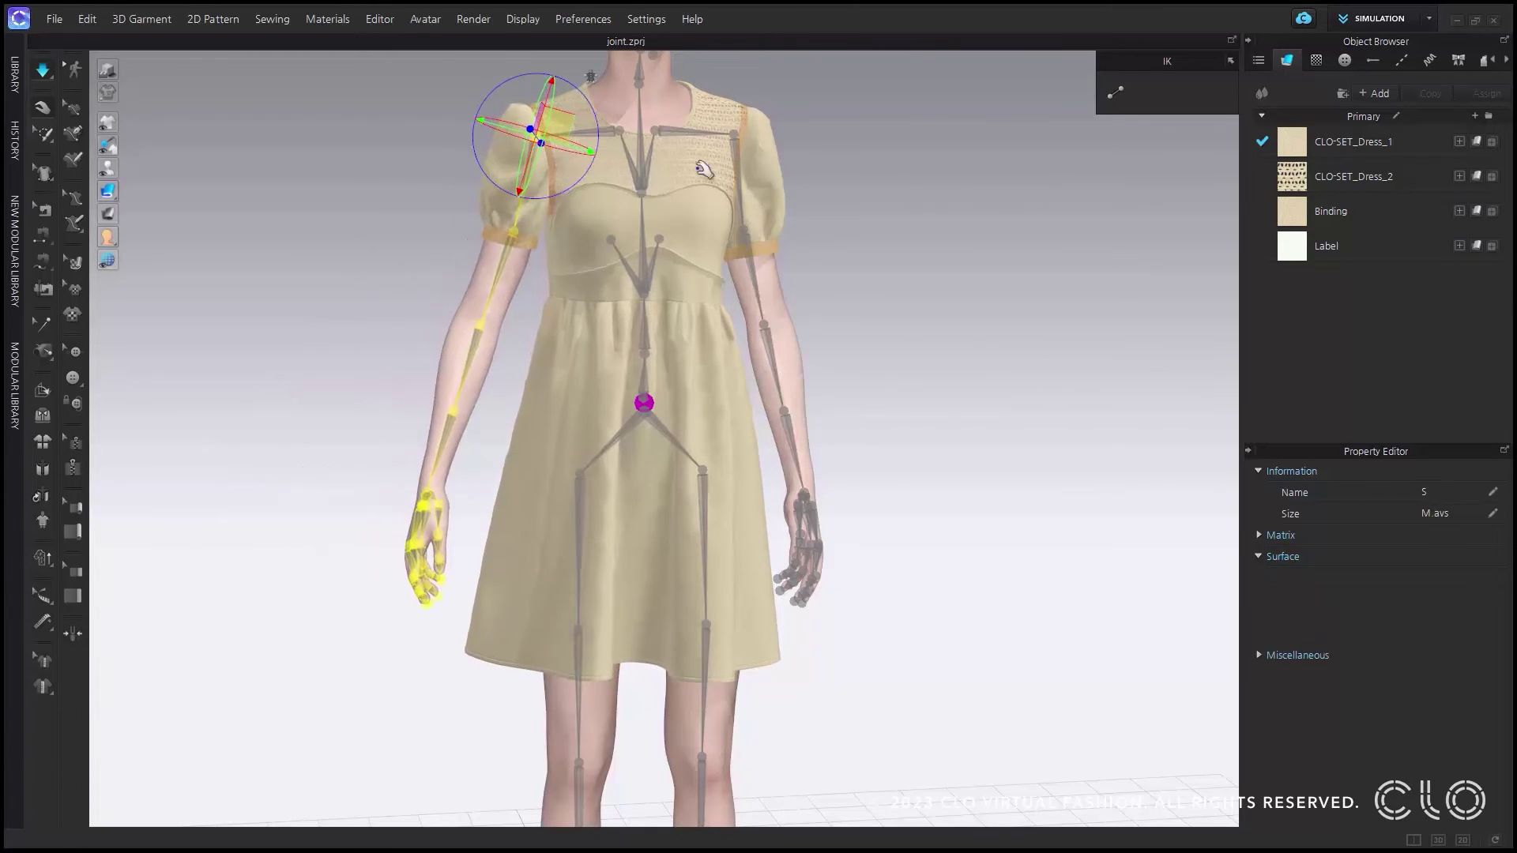
# Rotate the avatar's left arm outward at the shoulder joint and deselect the joint
pyautogui.click(751, 162)
pyautogui.moveTo(772, 172)
pyautogui.mouseDown()
pyautogui.moveTo(790, 152)
pyautogui.moveTo(790, 173)
pyautogui.mouseUp()
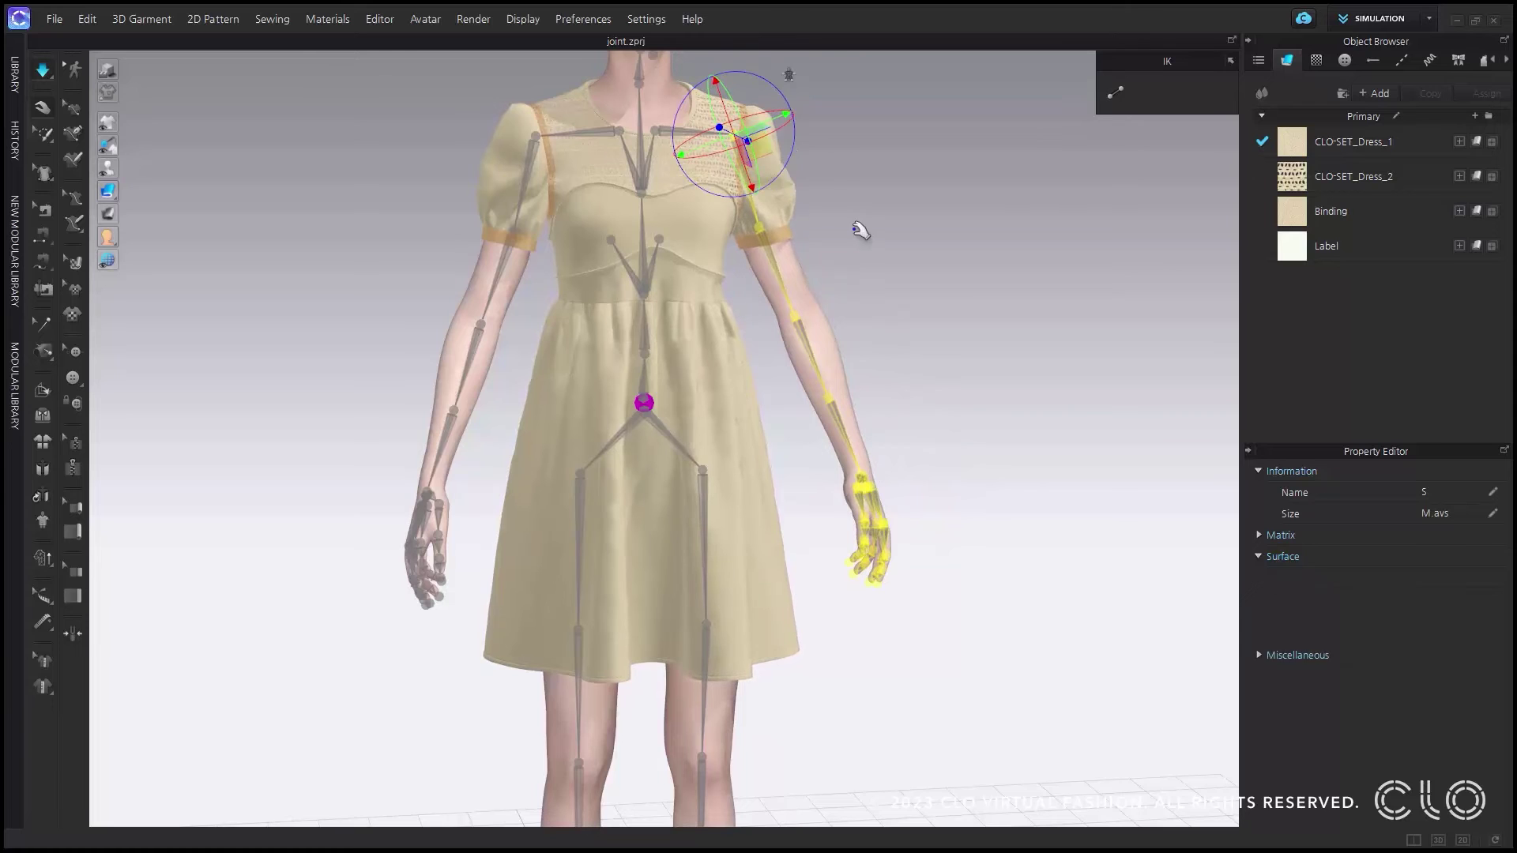
pyautogui.scroll(-3, 867, 247)
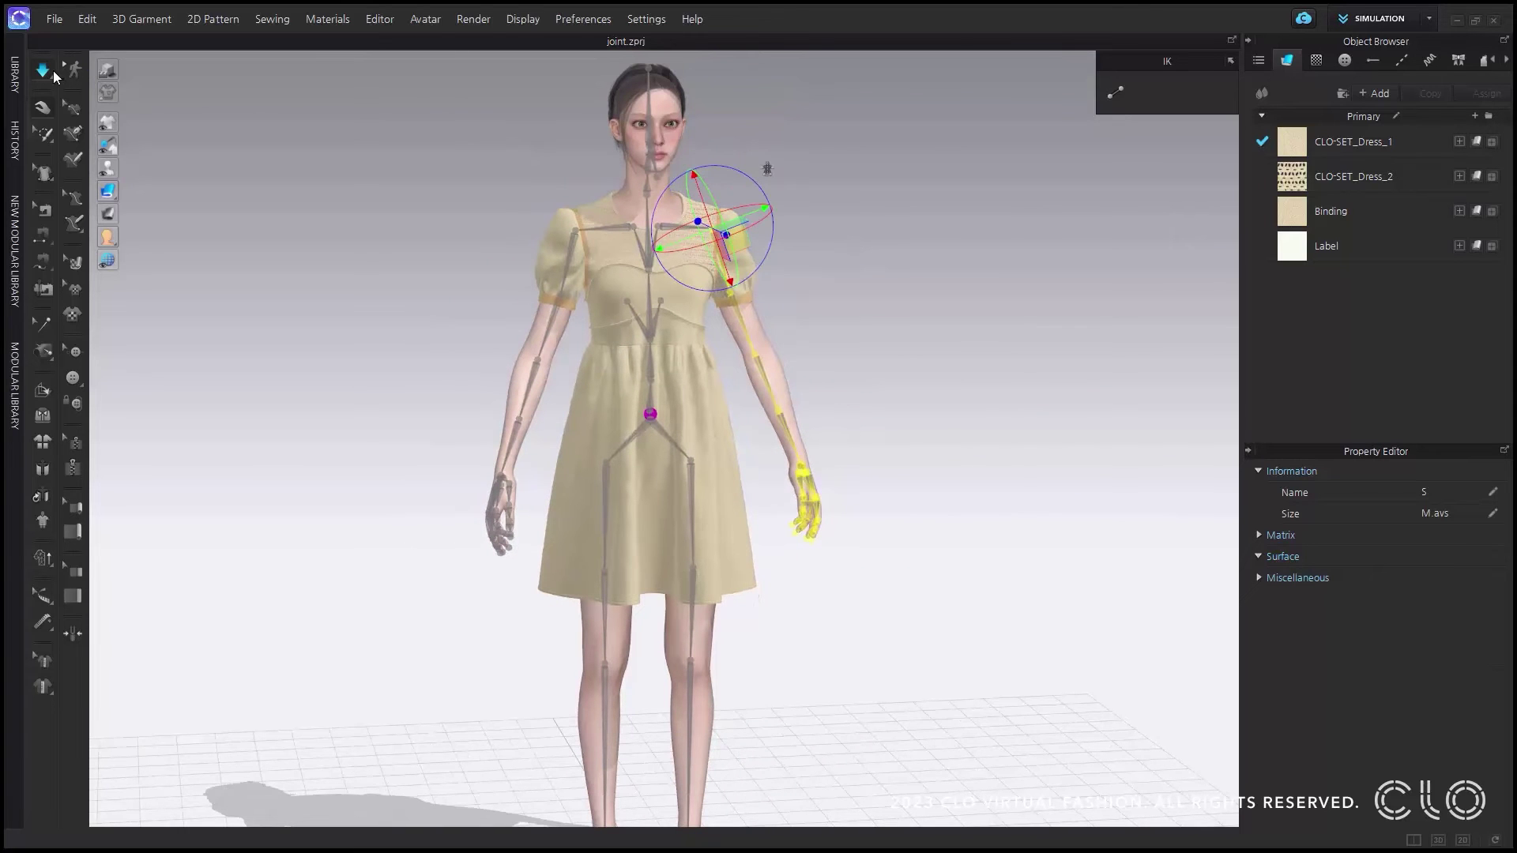
pyautogui.click(44, 108)
pyautogui.moveTo(958, 333)
pyautogui.mouseDown(button='right')
pyautogui.moveTo(727, 326)
pyautogui.moveTo(961, 317)
pyautogui.mouseUp(button='right')
pyautogui.click(920, 332)
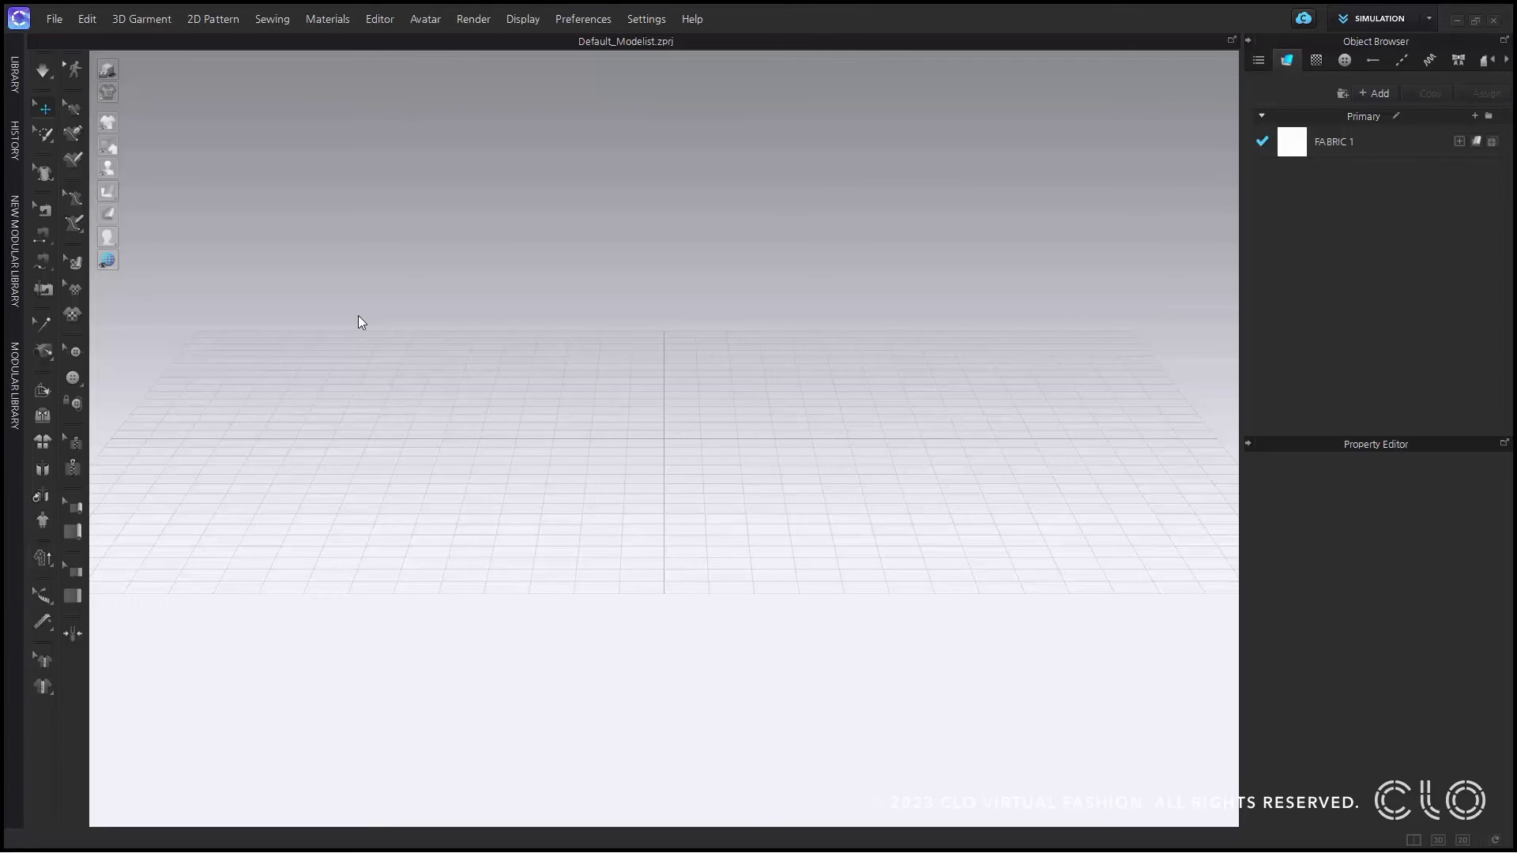
# Import the FBX cube as an avatar with load type Open, mm (Default) scale at 100% and Joint Animation enabled
pyautogui.click(54, 19)
pyautogui.moveTo(158, 162)
pyautogui.click(349, 251)
pyautogui.click(178, 216)
pyautogui.click(917, 491)
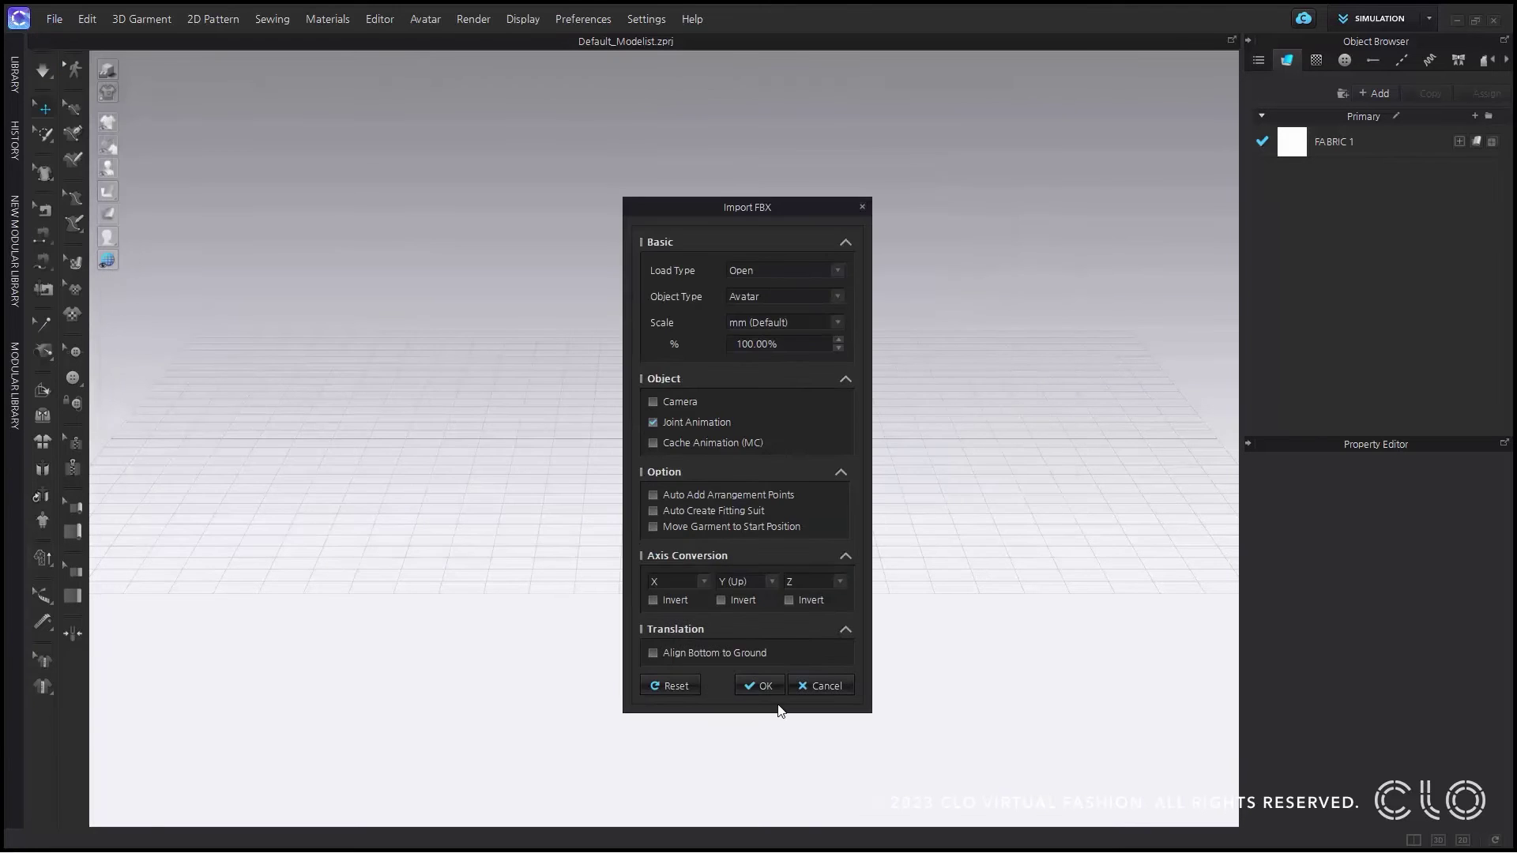
pyautogui.click(763, 686)
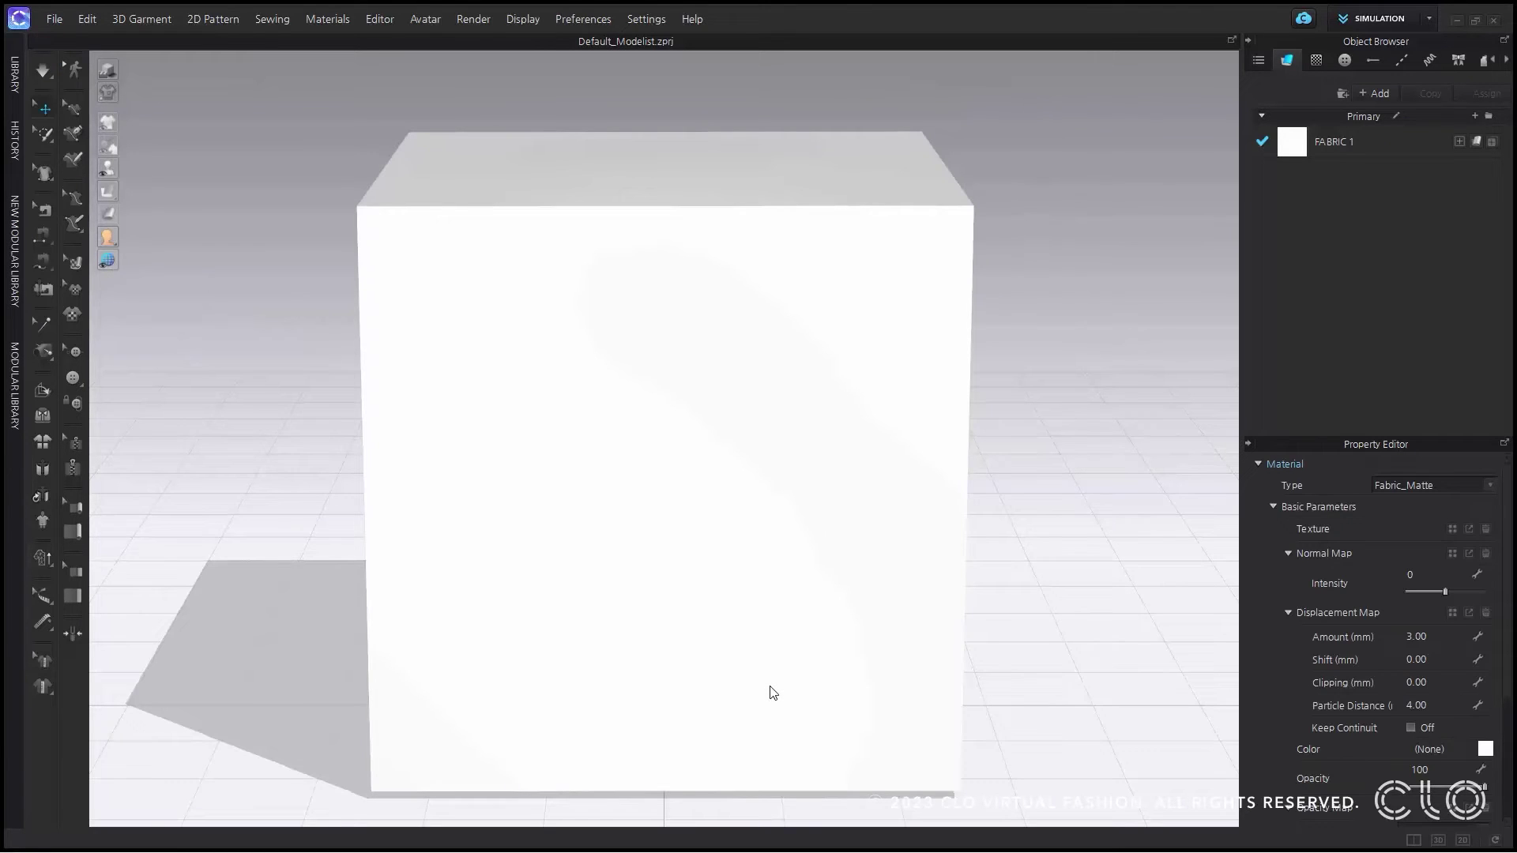
# Select the imported cube and stretch it with the scale gizmo to about 527 × 516 × 553 mm
pyautogui.click(684, 459)
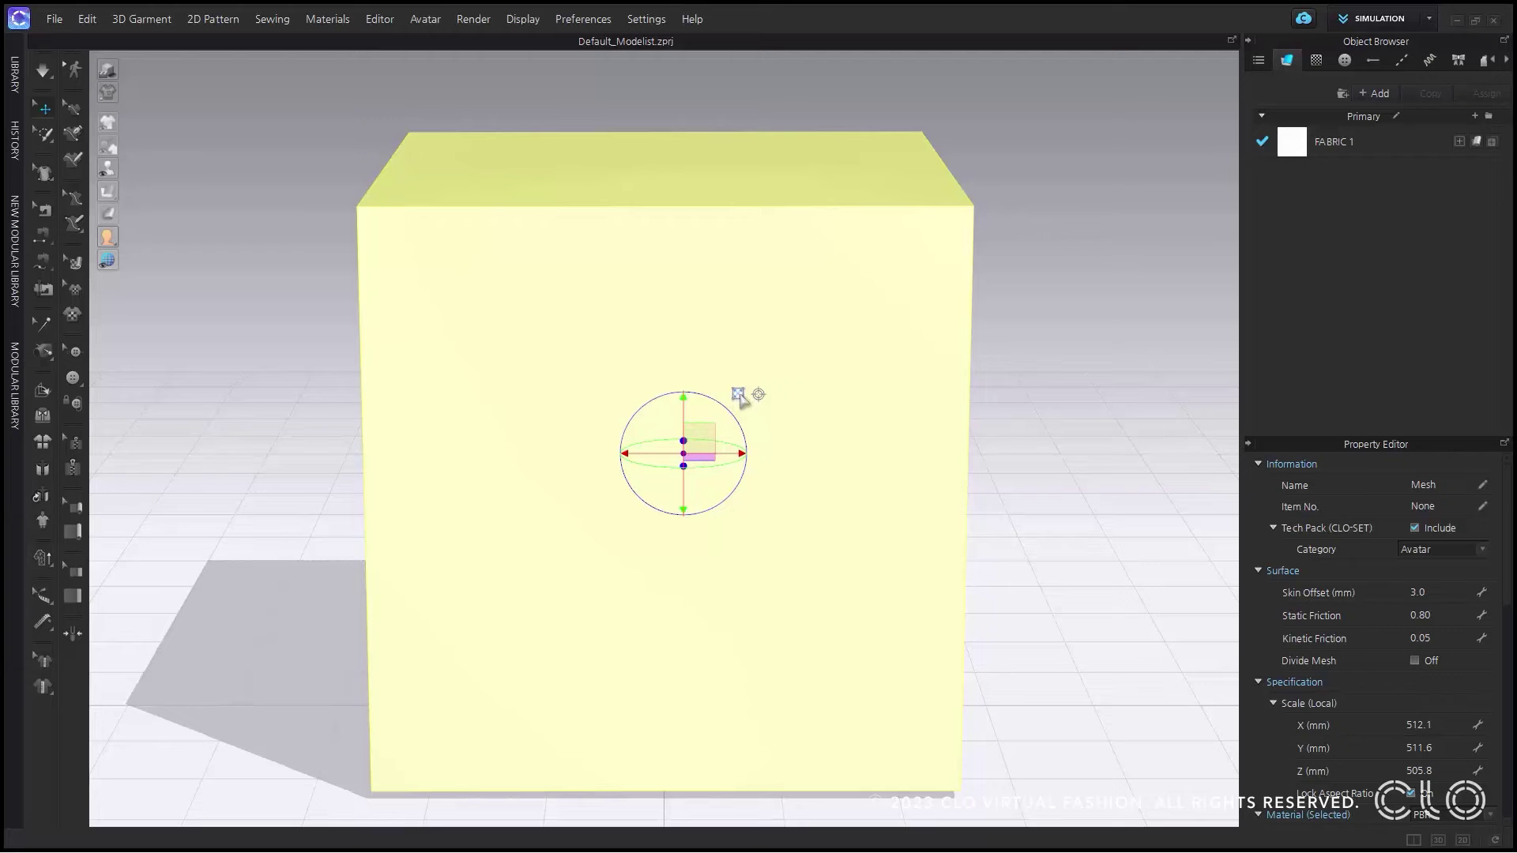
pyautogui.click(738, 395)
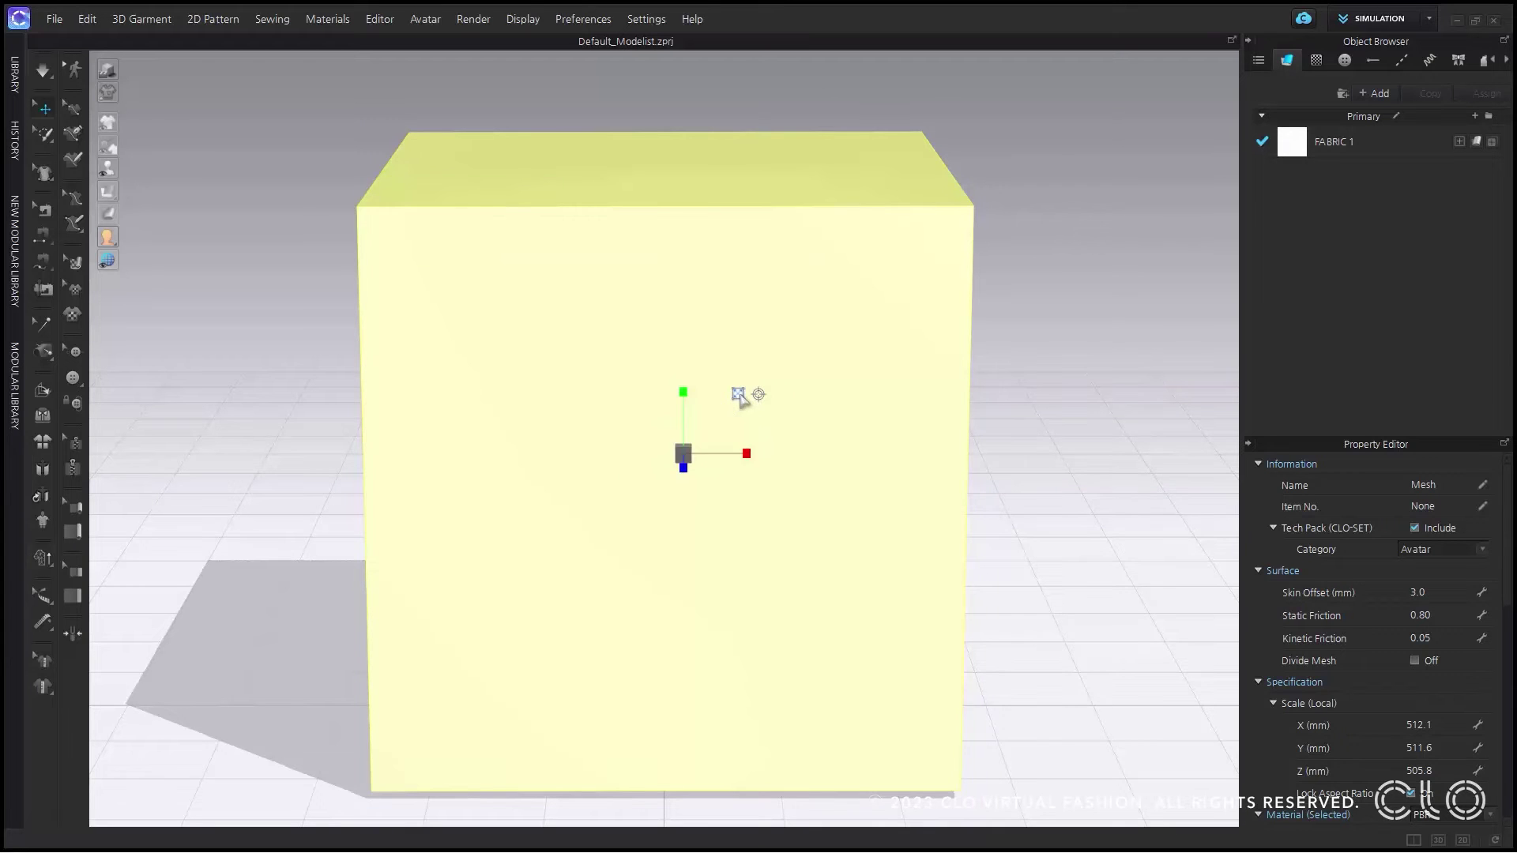
pyautogui.scroll(-3, 676, 515)
pyautogui.moveTo(674, 512); pyautogui.dragTo(761, 531, button='right')
pyautogui.scroll(3, 724, 431)
pyautogui.moveTo(724, 431); pyautogui.dragTo(684, 418)
pyautogui.moveTo(721, 470); pyautogui.dragTo(718, 555)
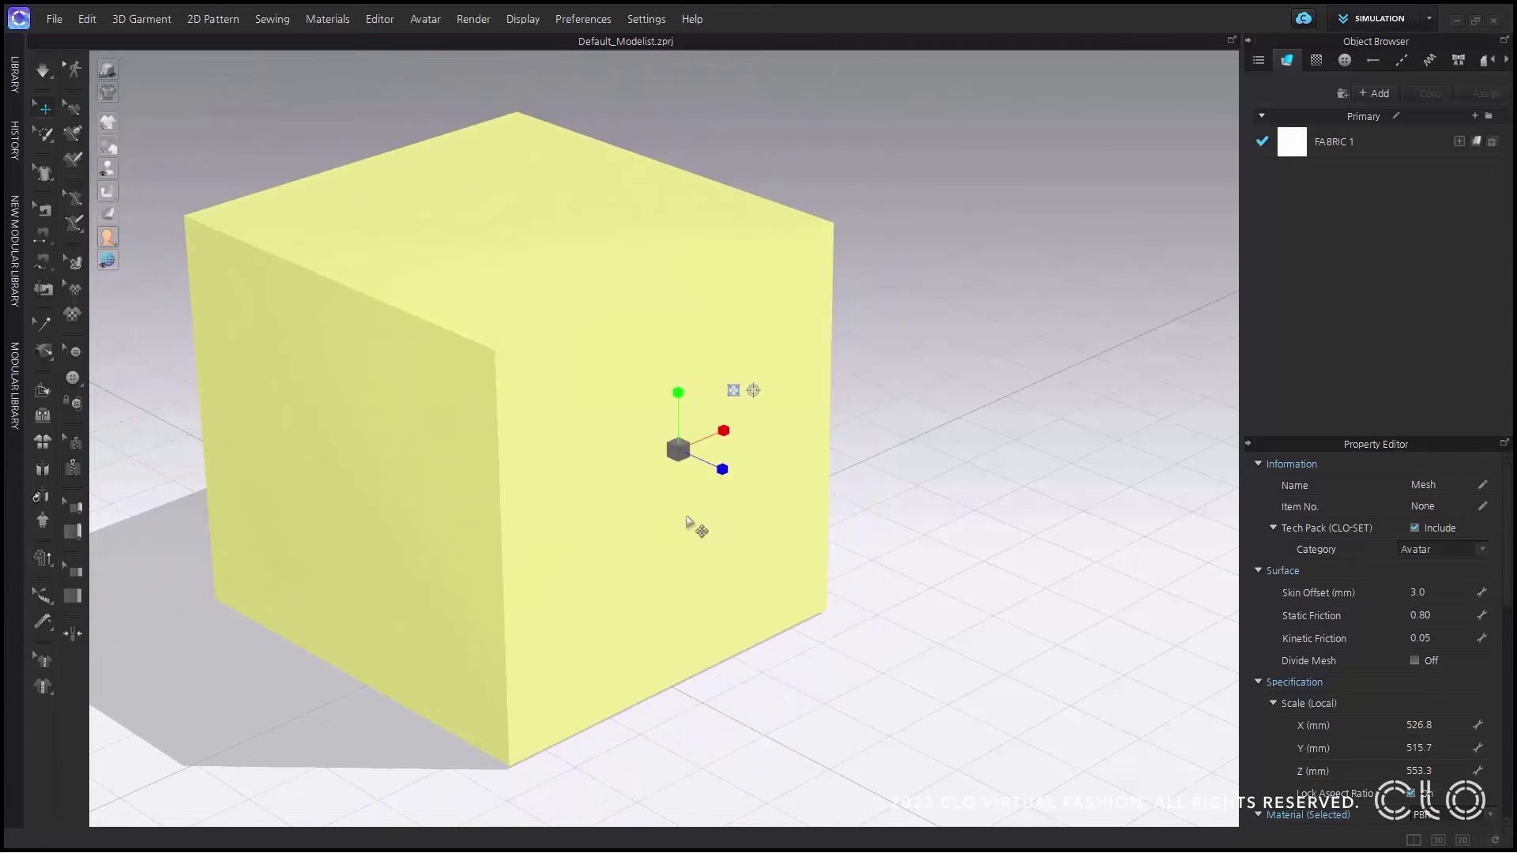
pyautogui.moveTo(711, 525); pyautogui.dragTo(647, 511, button='right')
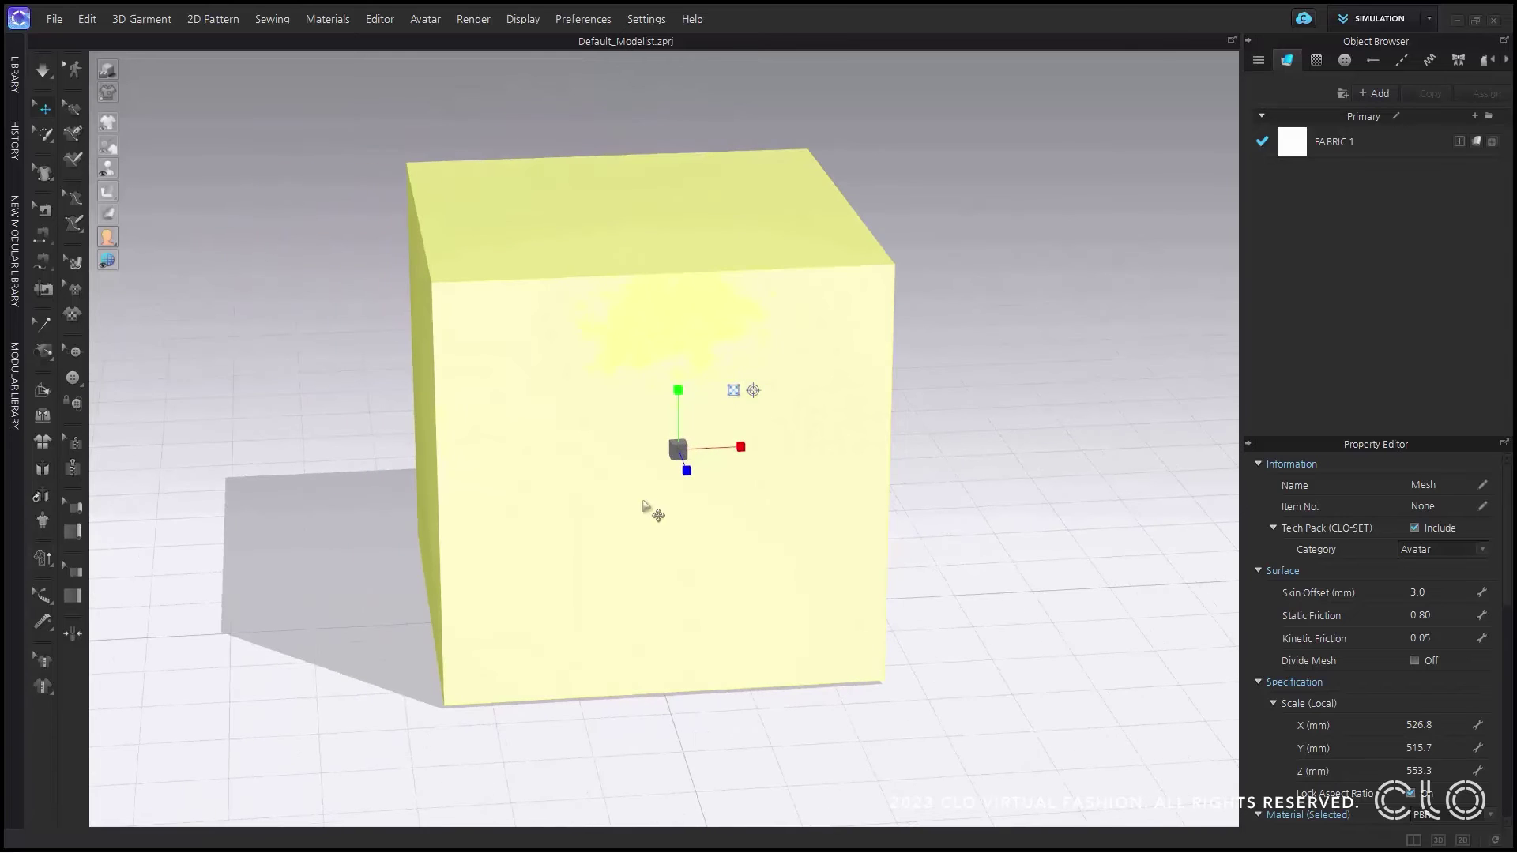
# Set the cube's local X scale to 600 mm with the aspect ratio locked
pyautogui.scroll(-2, 1398, 586)
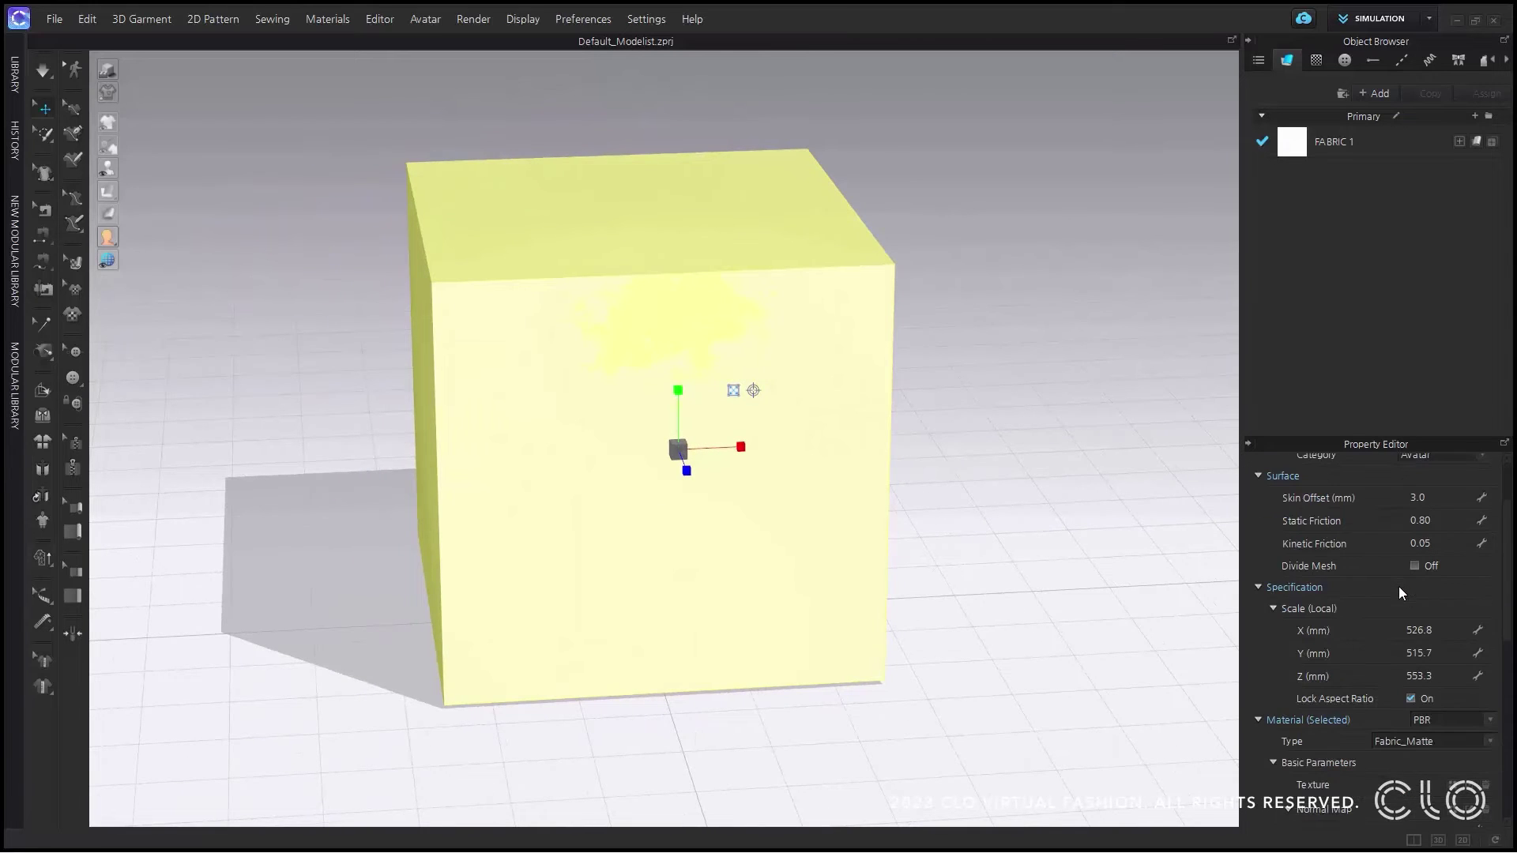
pyautogui.click(1417, 630)
pyautogui.write('600')
pyautogui.press('Return')
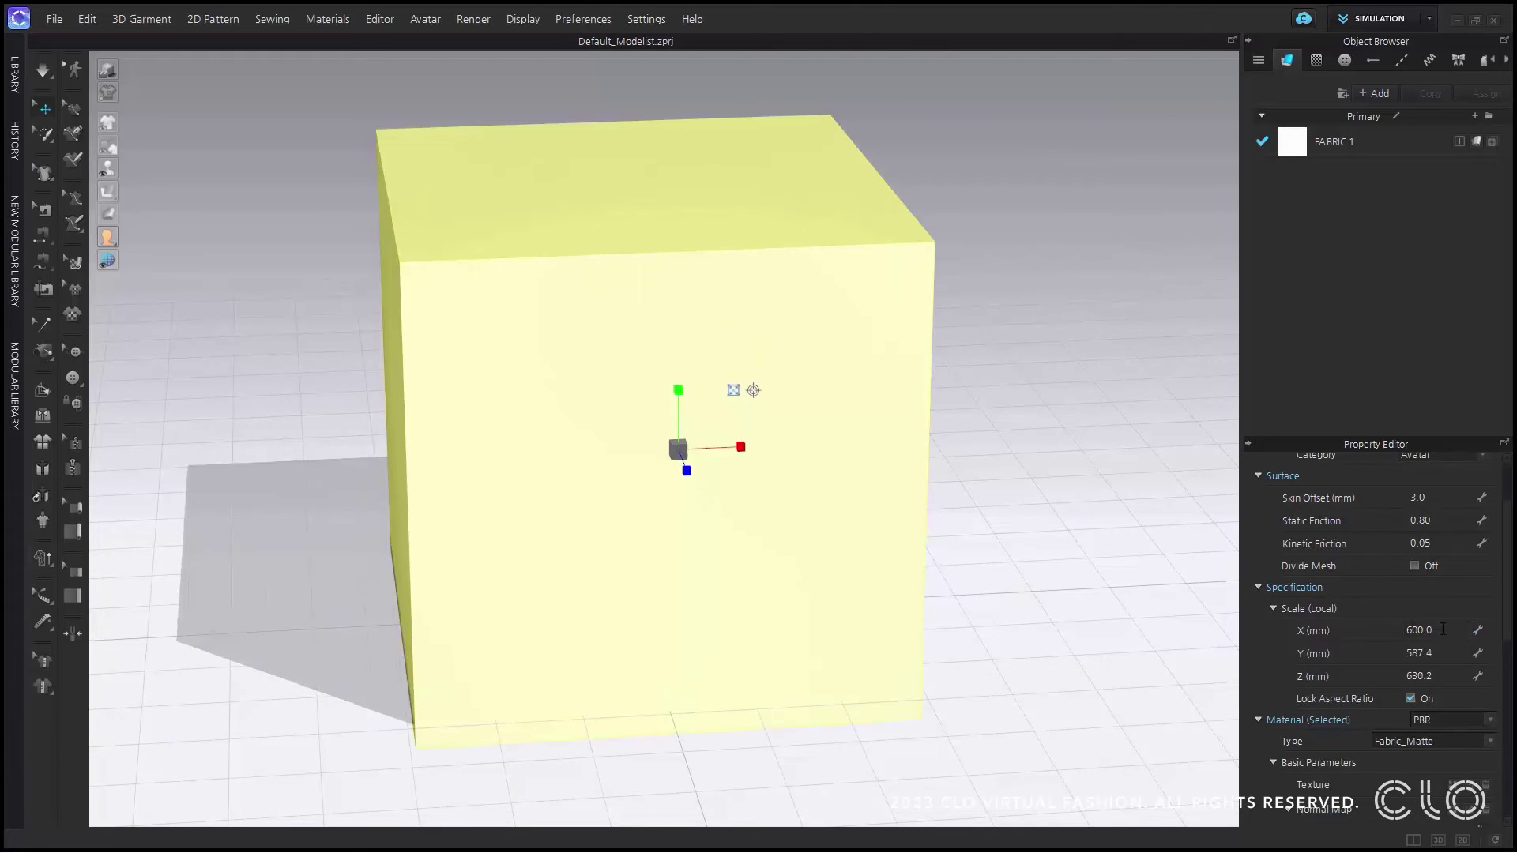
# Turn off Lock Aspect Ratio for the cube and set its Y and Z scale to 600 mm
pyautogui.click(1410, 698)
pyautogui.click(1436, 653)
pyautogui.write('600')
pyautogui.press('Return')
pyautogui.click(1438, 674)
pyautogui.write('600')
pyautogui.press('Return')
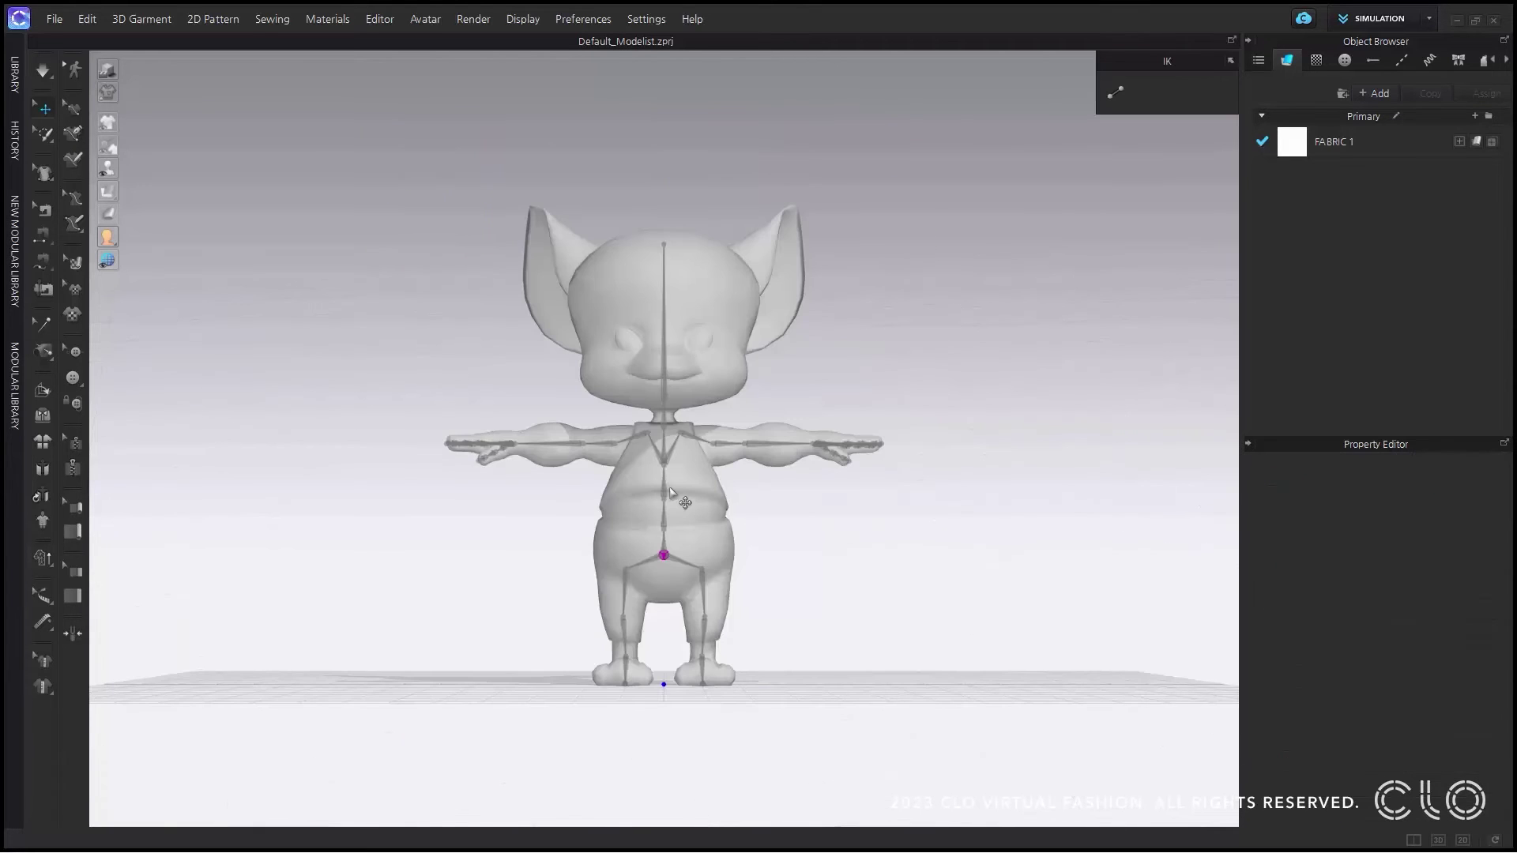
# Select the hip joint of the big-eared character and adjust its size with the scale gizmo
pyautogui.moveTo(670, 492)
pyautogui.mouseDown(button='right')
pyautogui.moveTo(707, 499)
pyautogui.moveTo(658, 506)
pyautogui.mouseUp(button='right')
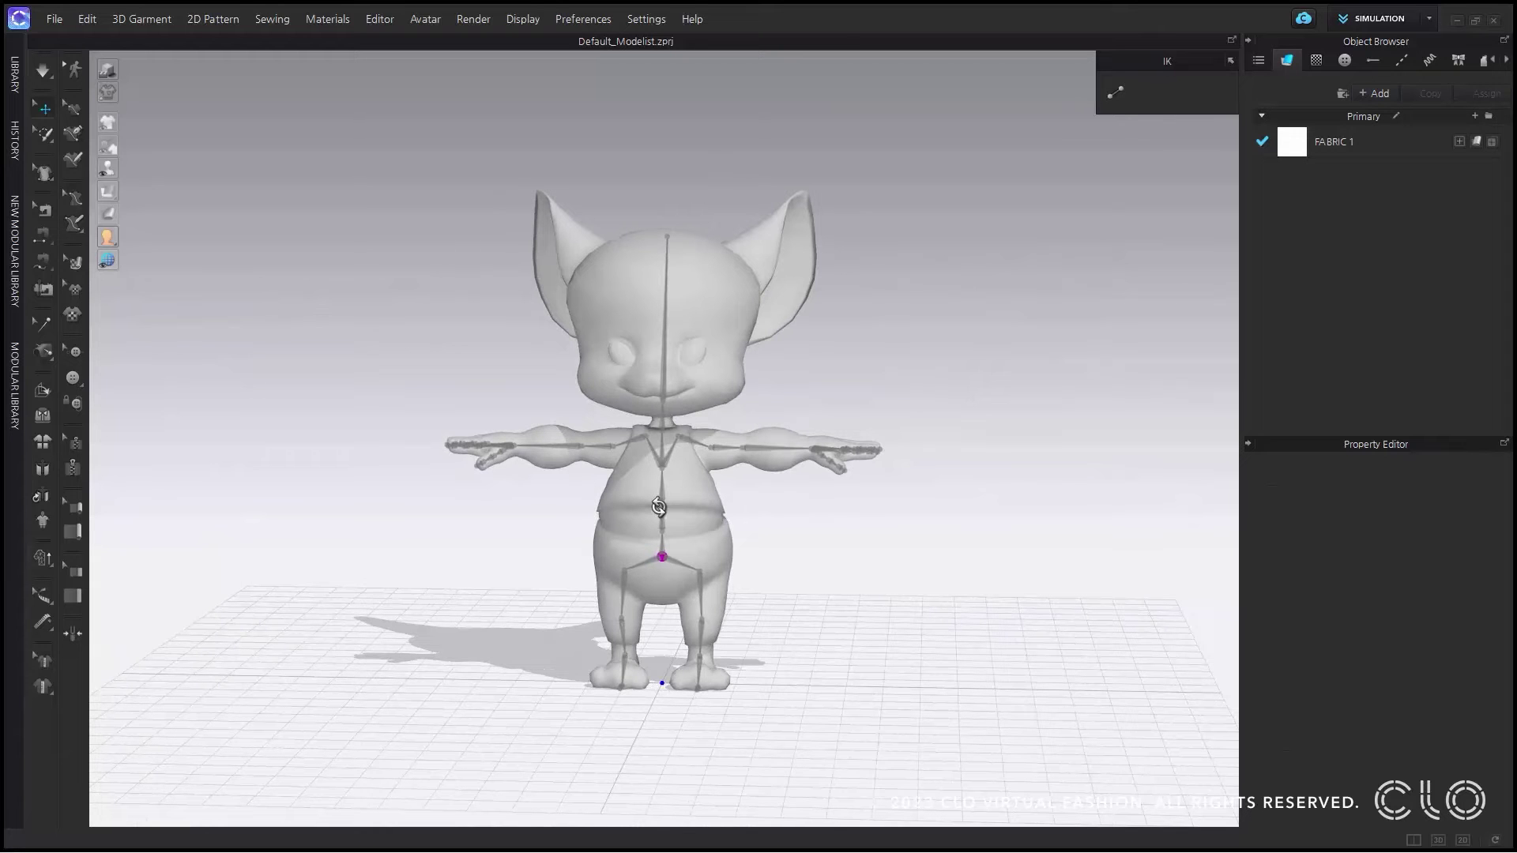
pyautogui.scroll(10, 658, 506)
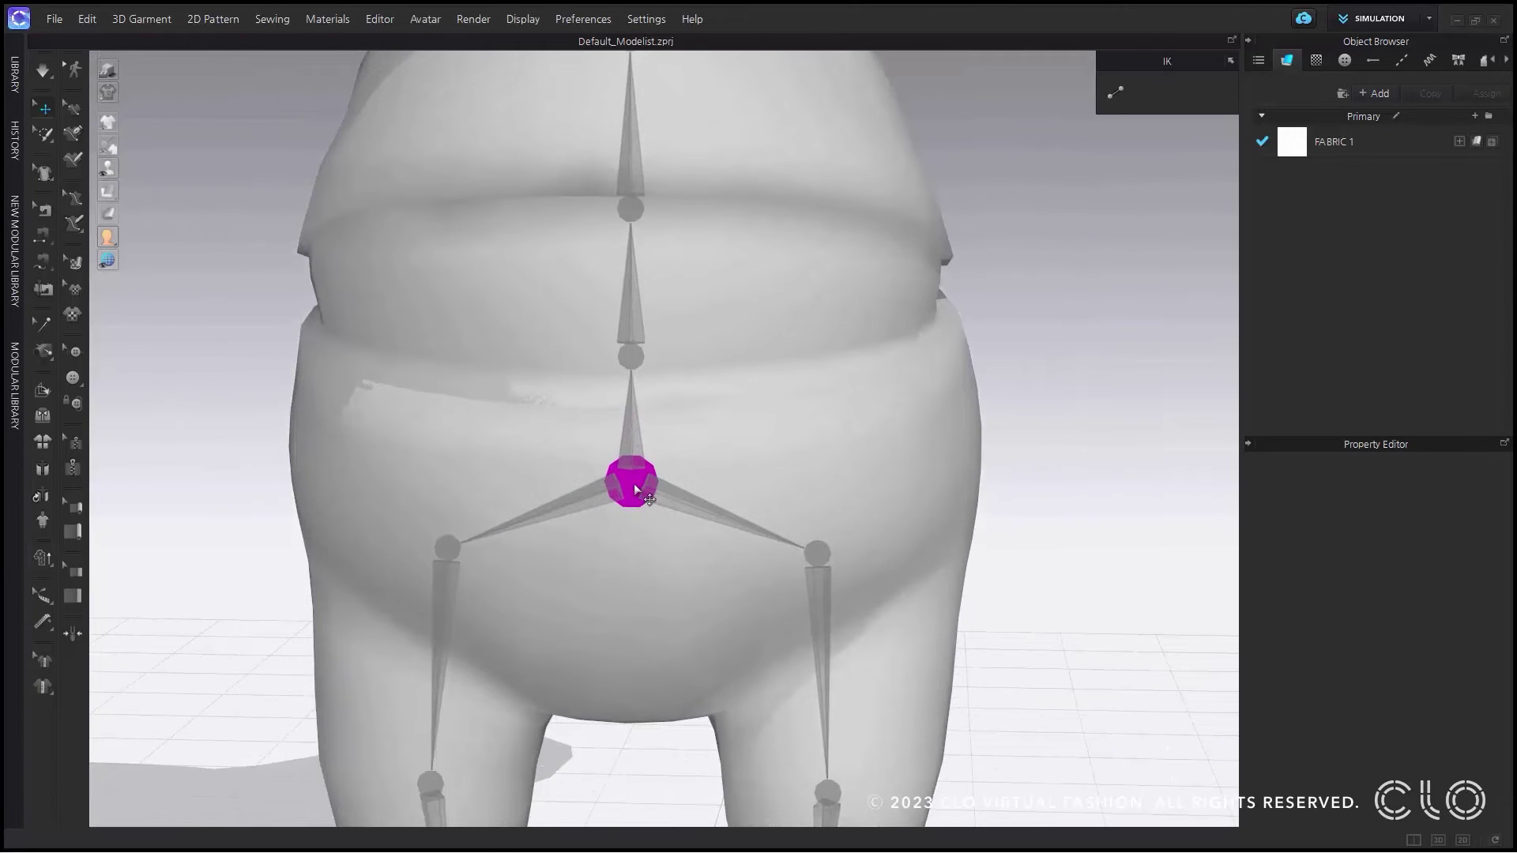
pyautogui.click(635, 486)
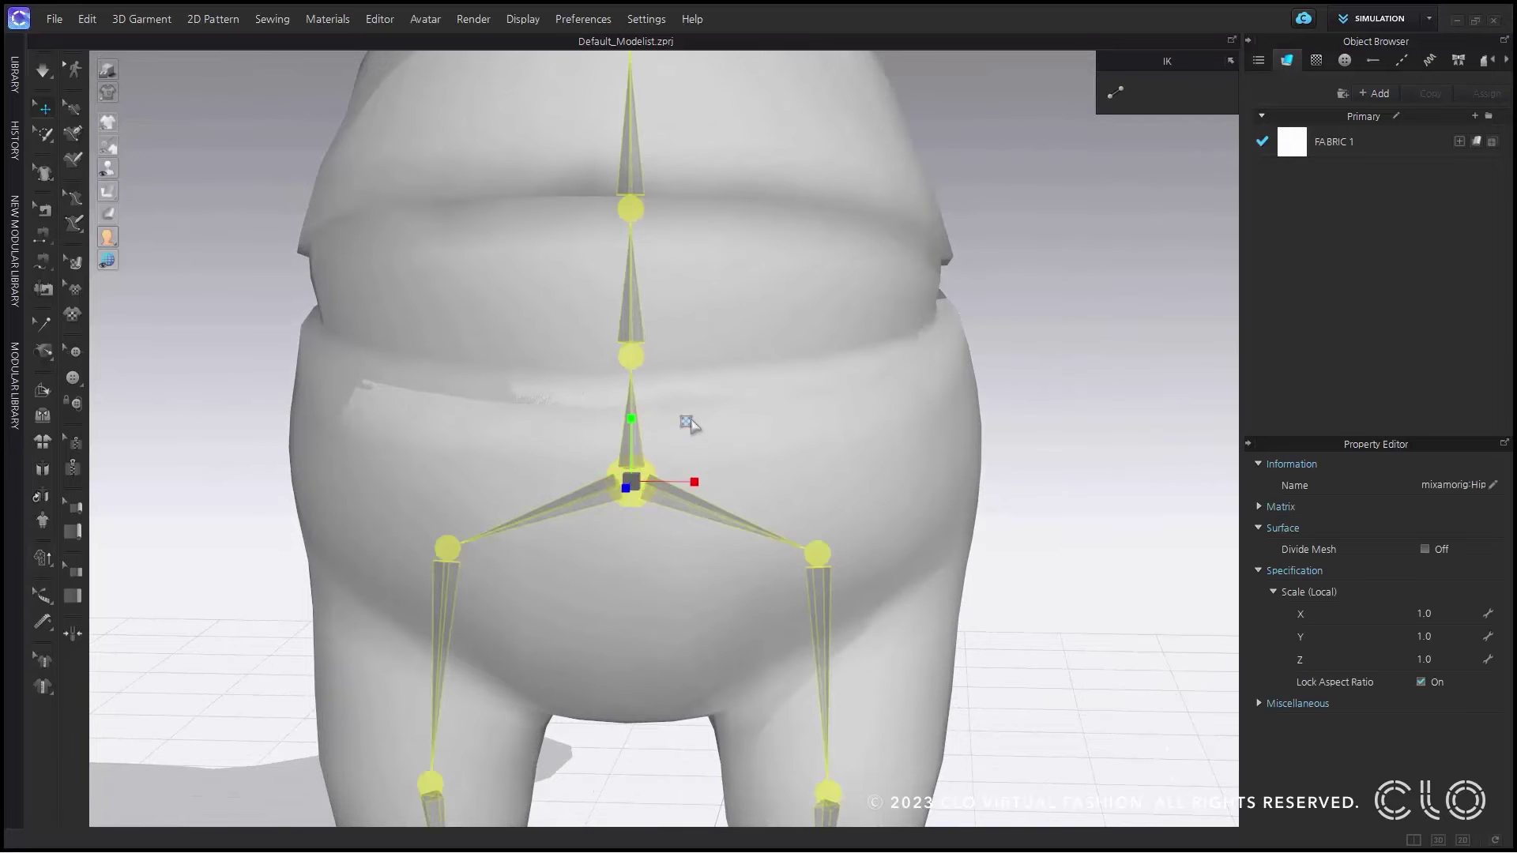
pyautogui.scroll(-5, 689, 417)
pyautogui.scroll(-2, 696, 452)
pyautogui.moveTo(655, 420); pyautogui.dragTo(732, 441)
# Set the hip joint's local X scale to 2.0 with the aspect ratio locked
pyautogui.click(1424, 613)
pyautogui.write('2')
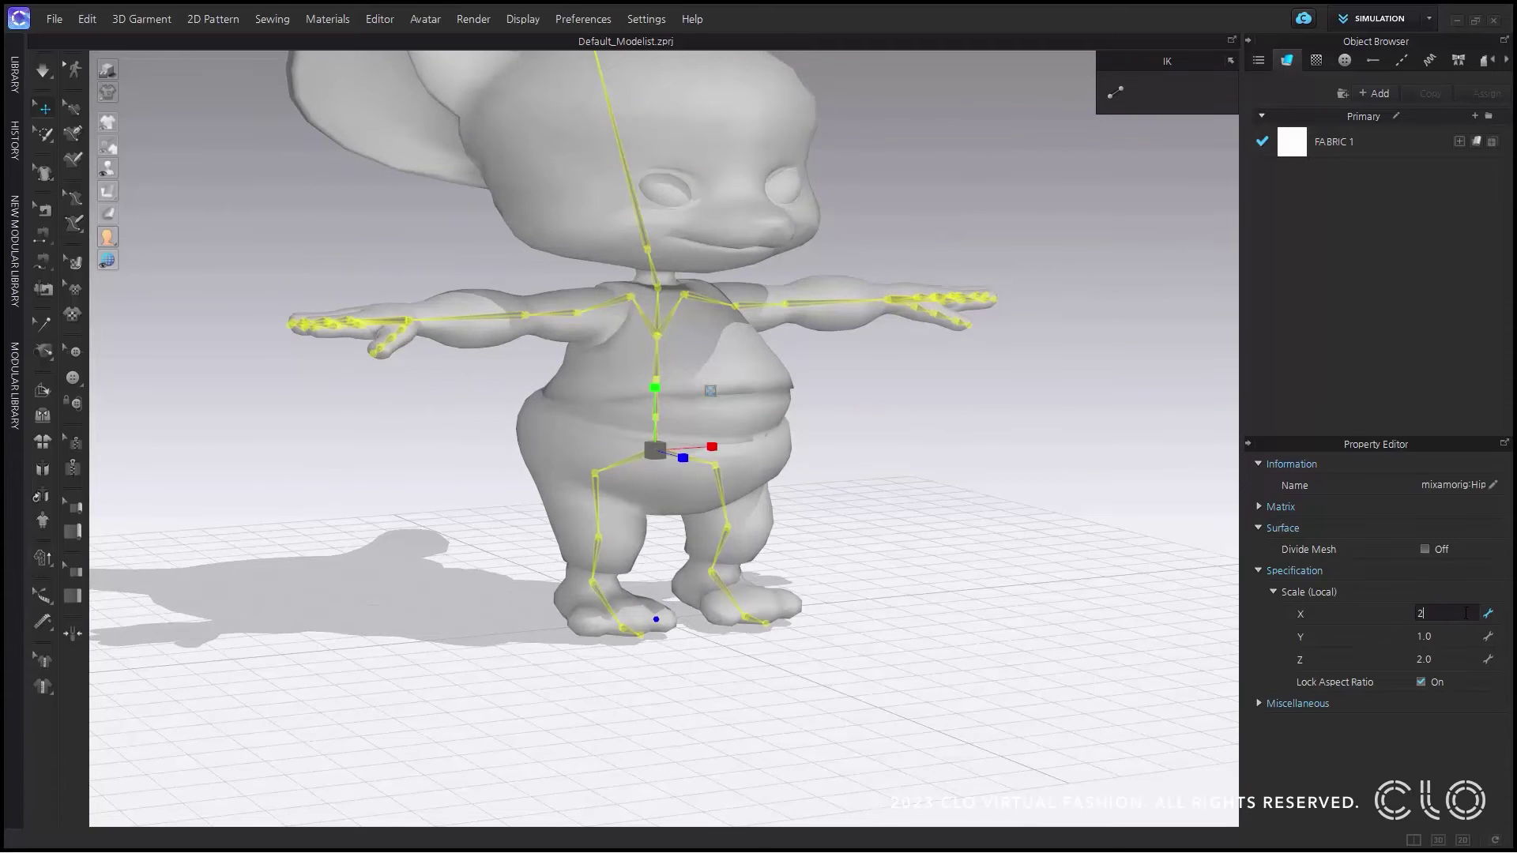
pyautogui.press('Return')
# Turn off Lock Aspect Ratio for the hip joint and set its Y and Z scale to 2.0
pyautogui.click(1422, 681)
pyautogui.click(1440, 637)
pyautogui.write('2')
pyautogui.press('Return')
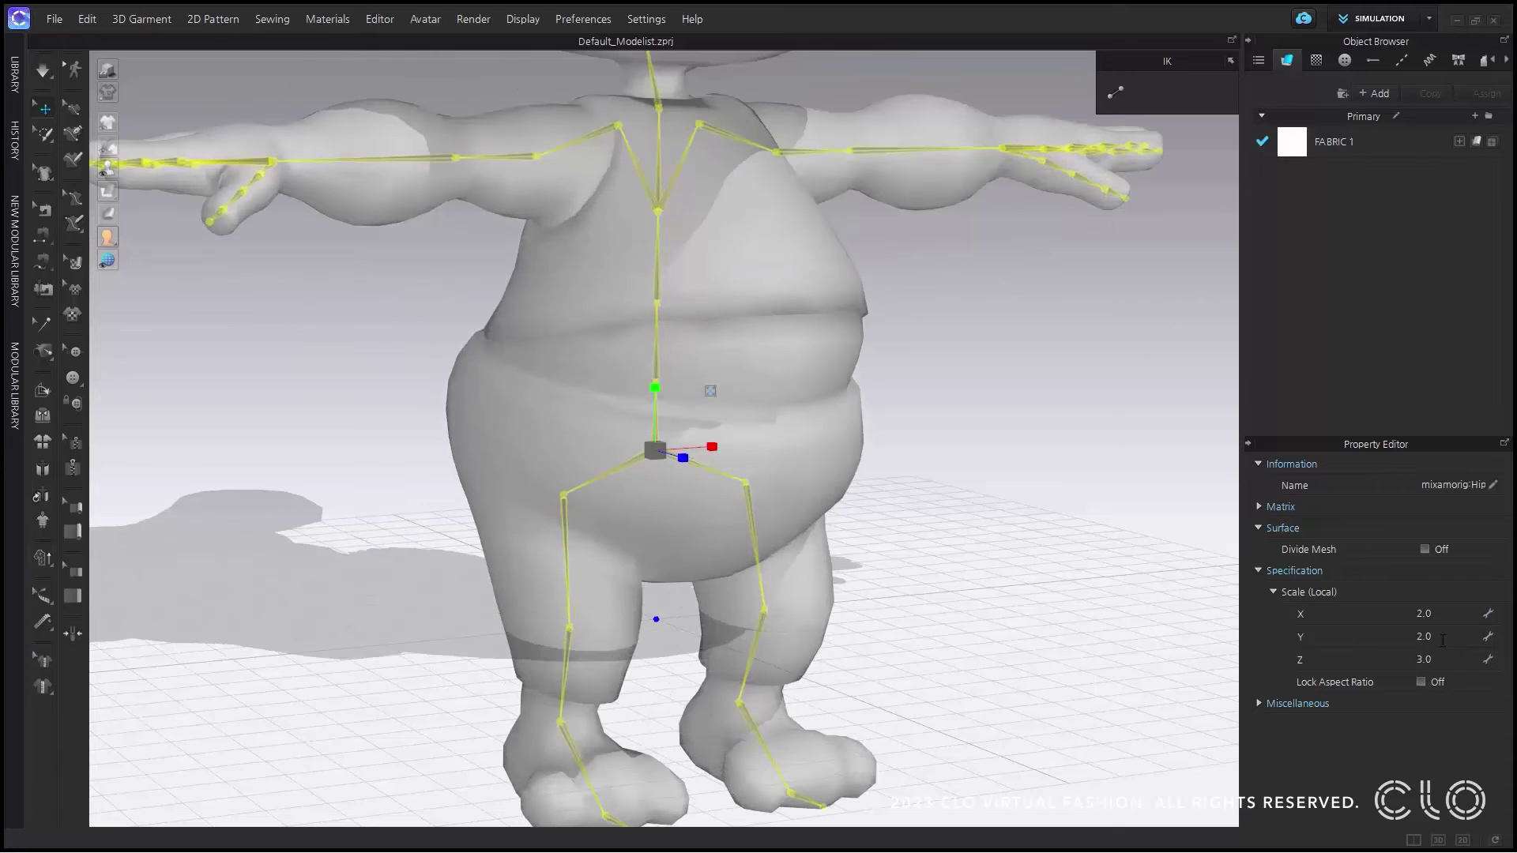
pyautogui.click(1432, 659)
pyautogui.write('2')
pyautogui.press('Return')
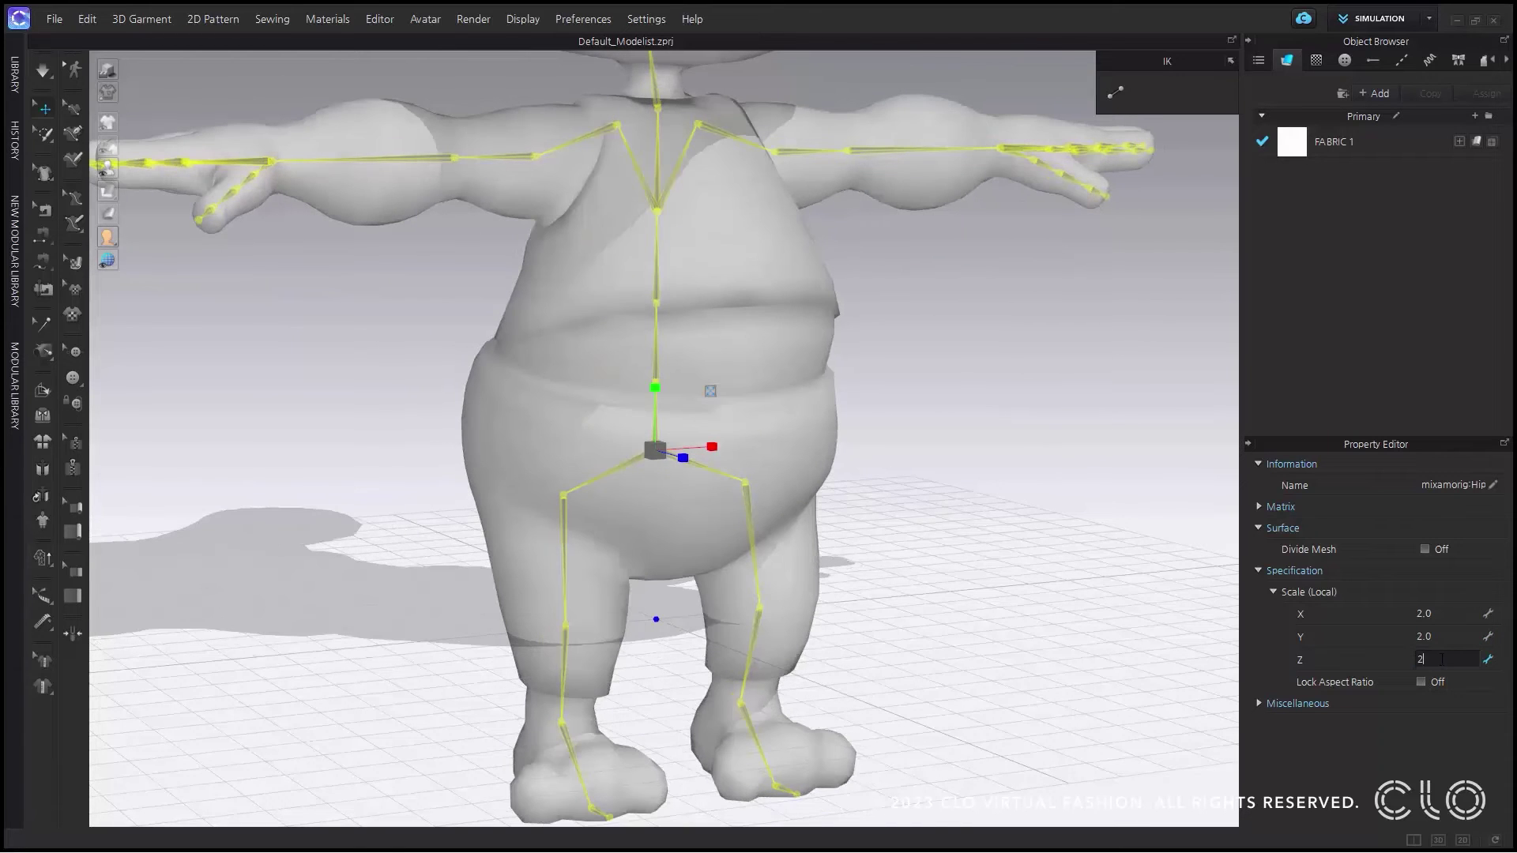
pyautogui.scroll(-3, 638, 397)
pyautogui.scroll(-3, 639, 398)
pyautogui.moveTo(861, 425)
pyautogui.mouseDown(button='right')
pyautogui.moveTo(614, 412)
pyautogui.moveTo(870, 416)
pyautogui.moveTo(833, 413)
pyautogui.mouseUp(button='right')
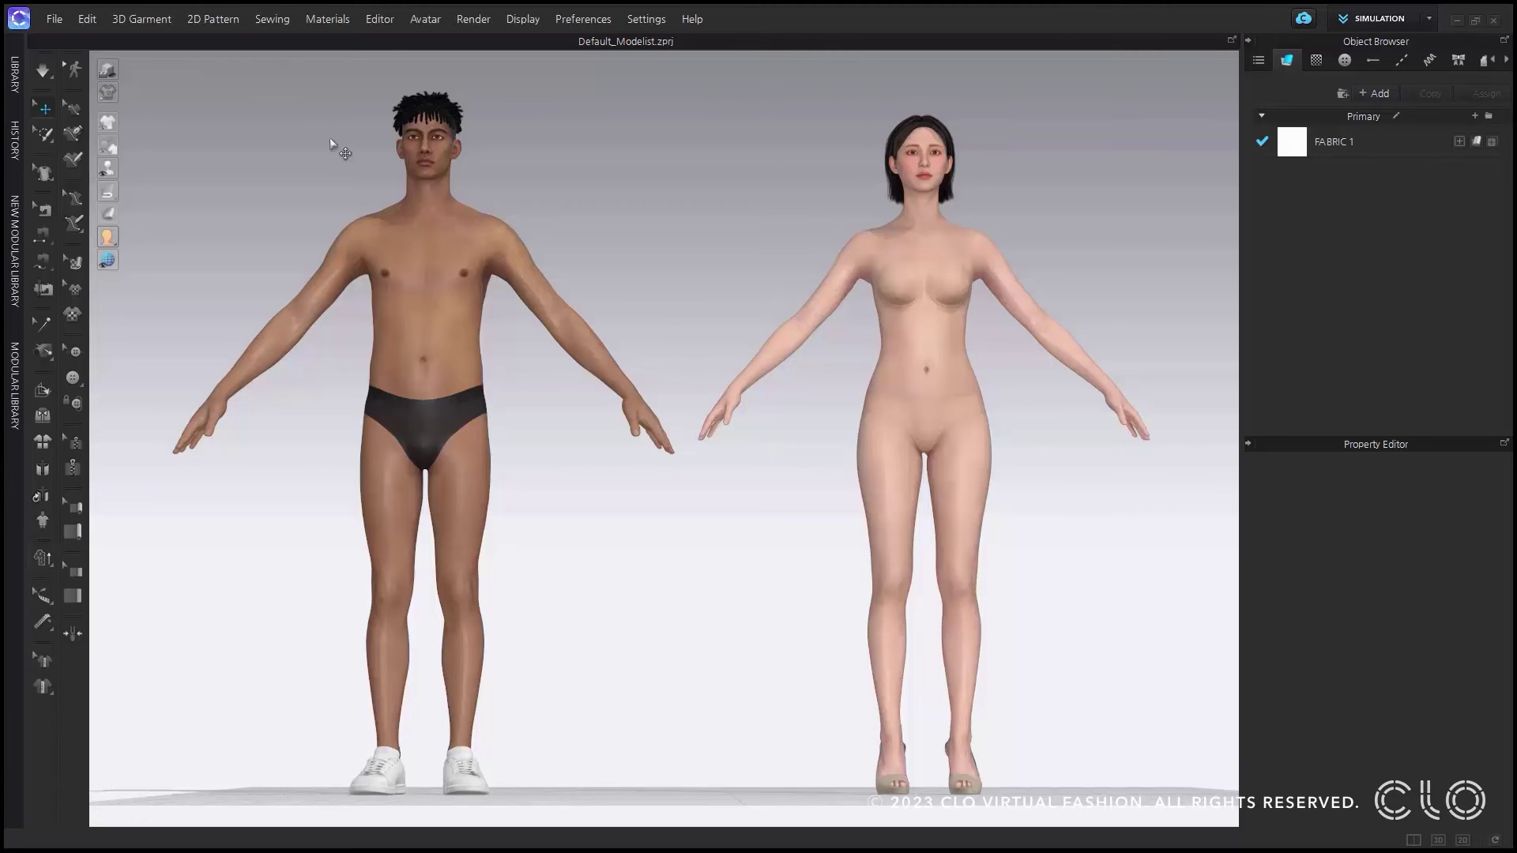
# Start an FBX export of the scene and save the file as "multi export"
pyautogui.click(56, 20)
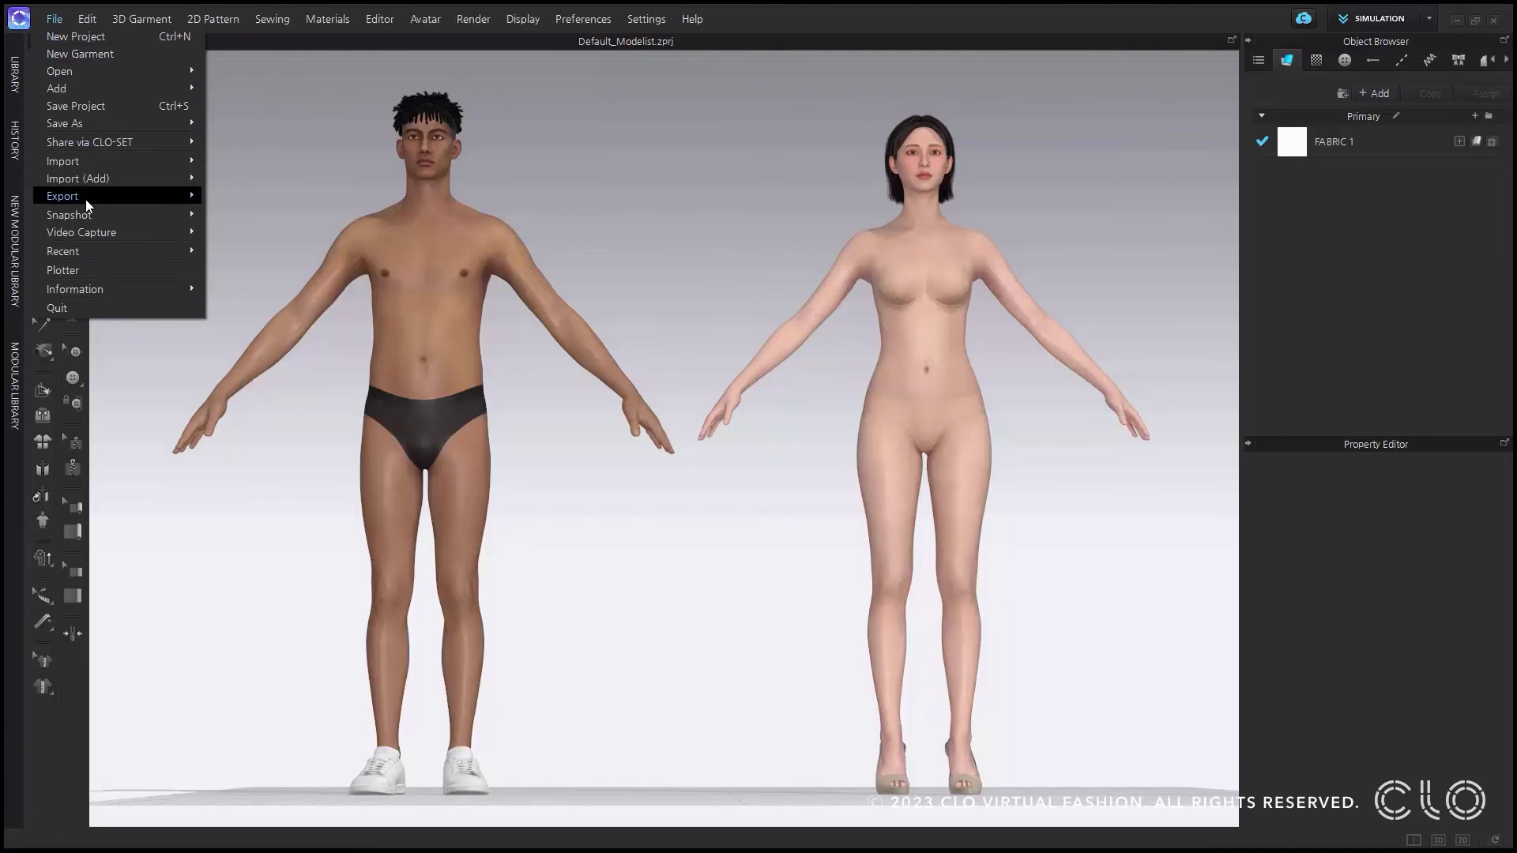
pyautogui.moveTo(85, 199)
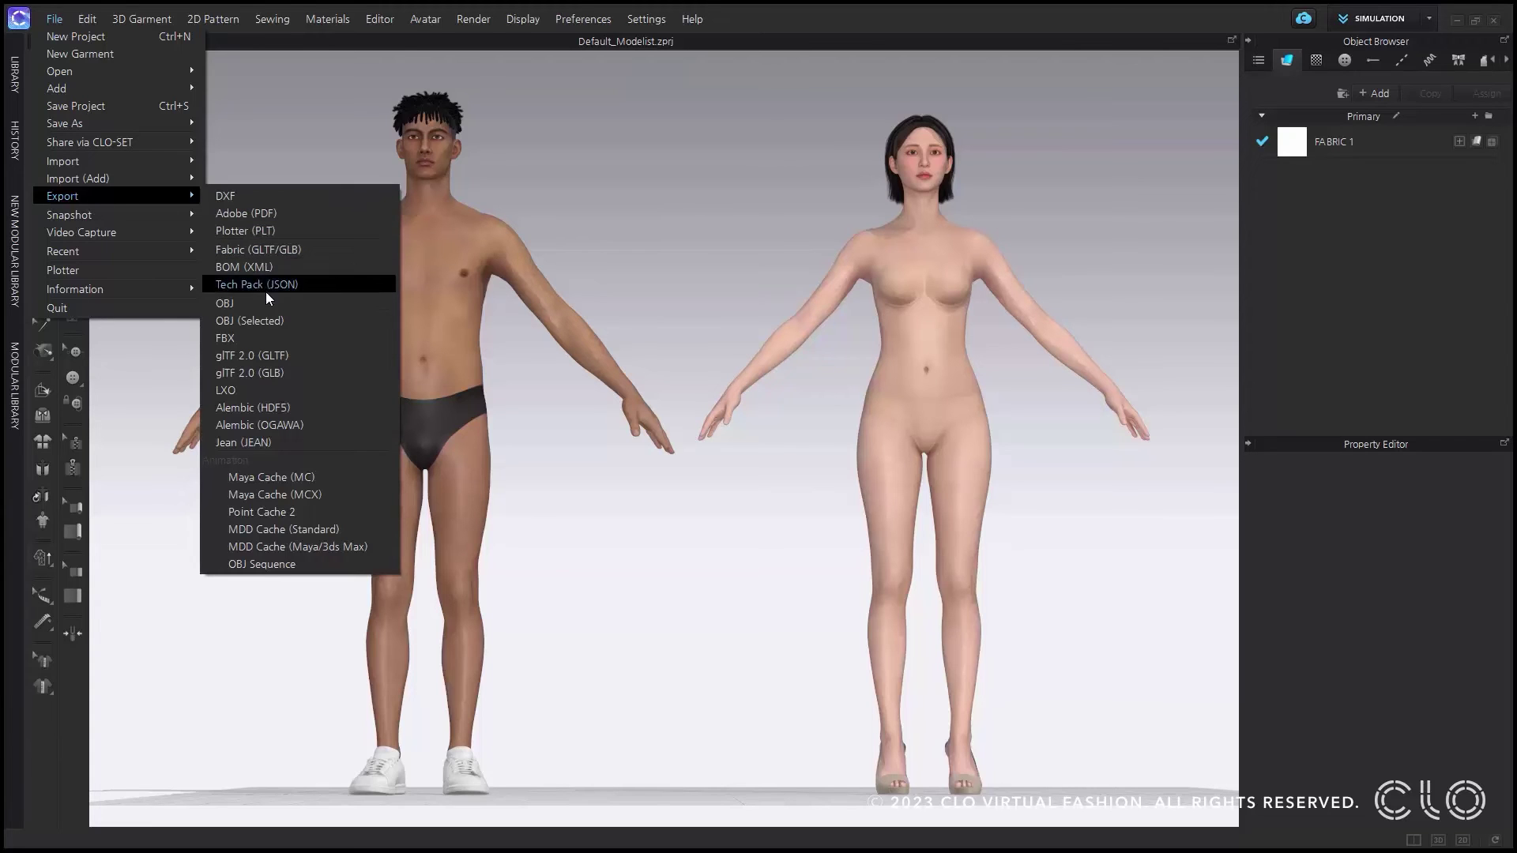
pyautogui.click(261, 339)
pyautogui.write('multi')
pyautogui.write(' avatar')
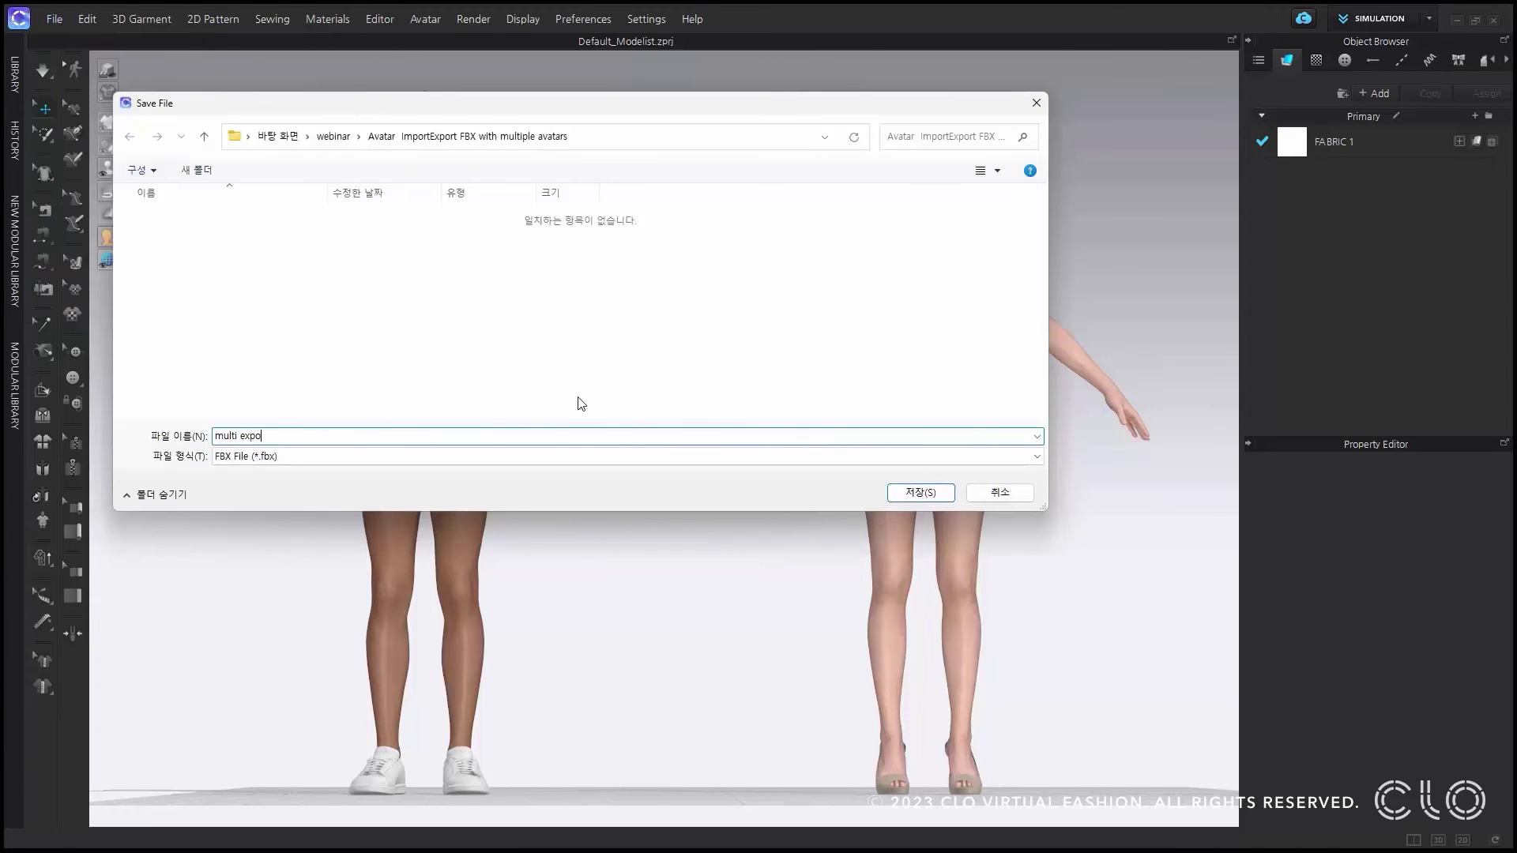
pyautogui.click(922, 497)
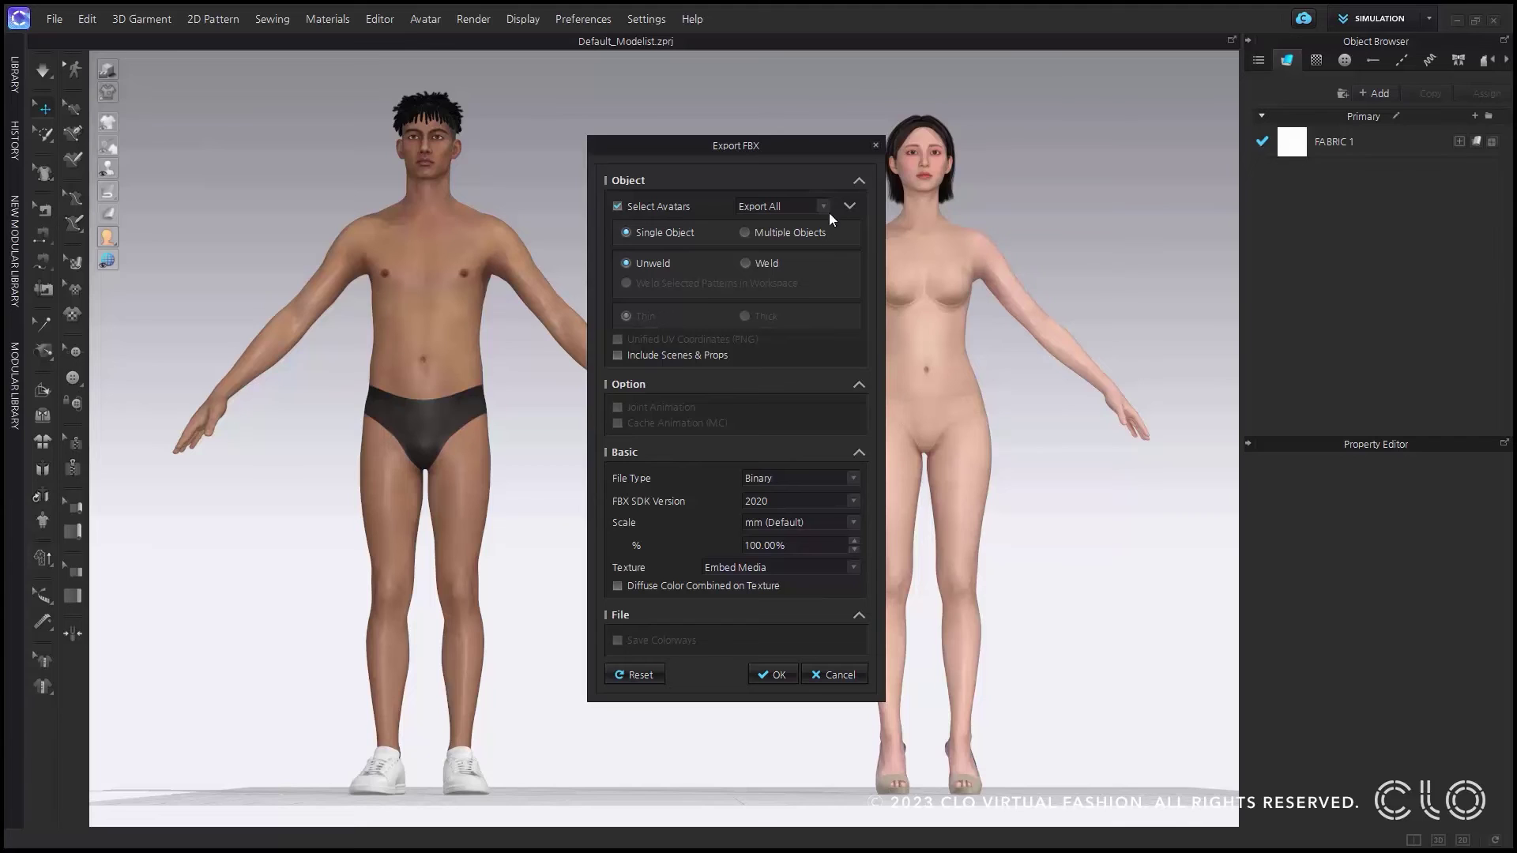
# Expand the avatar list in the FBX export options and export both FV2_Yuna and MV2_Luka
pyautogui.click(850, 206)
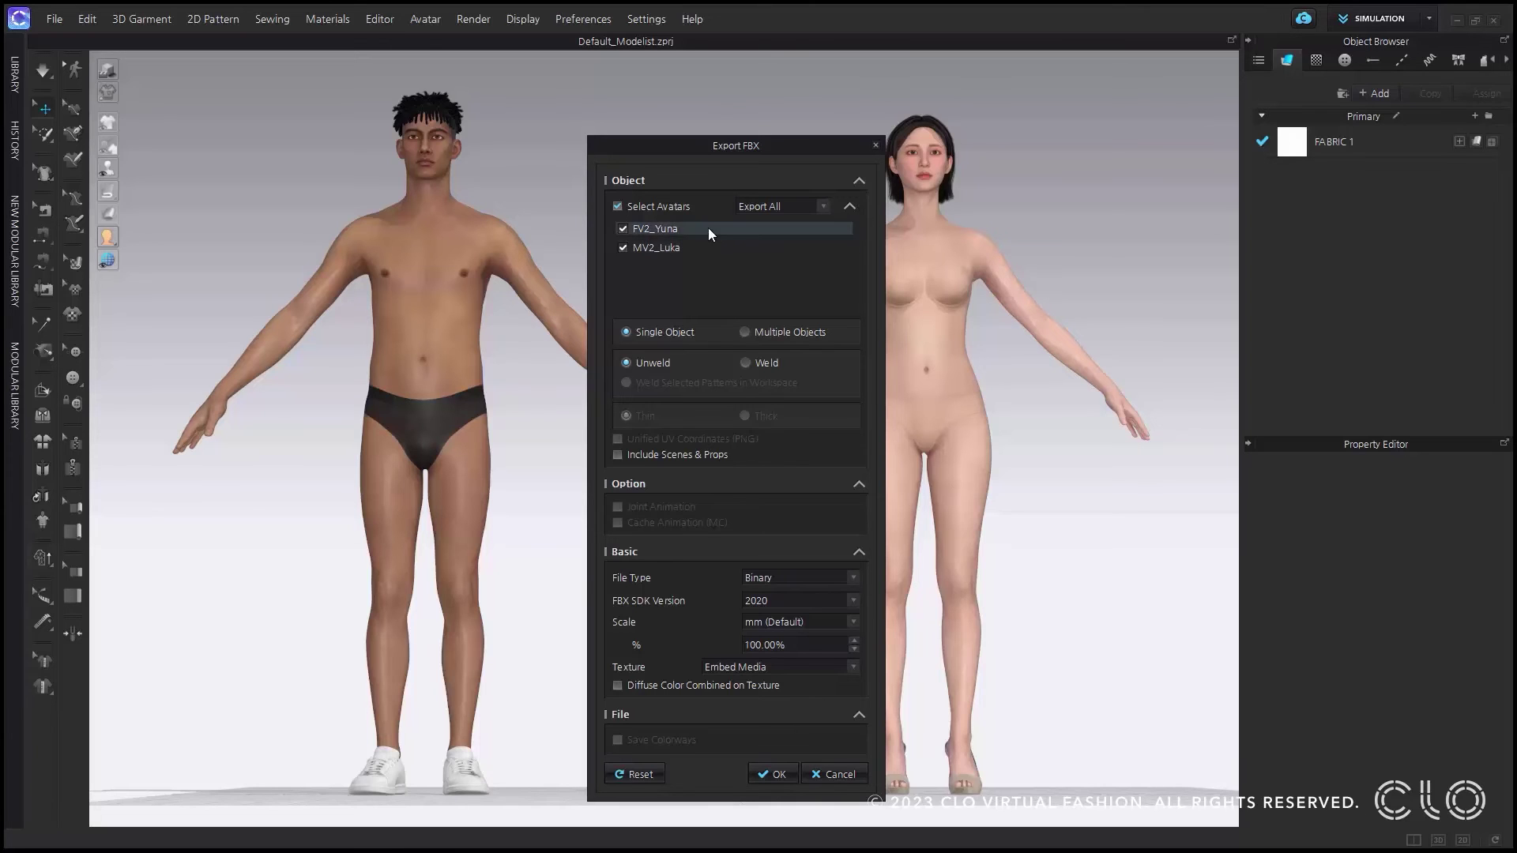
pyautogui.click(622, 248)
pyautogui.click(622, 229)
pyautogui.click(624, 229)
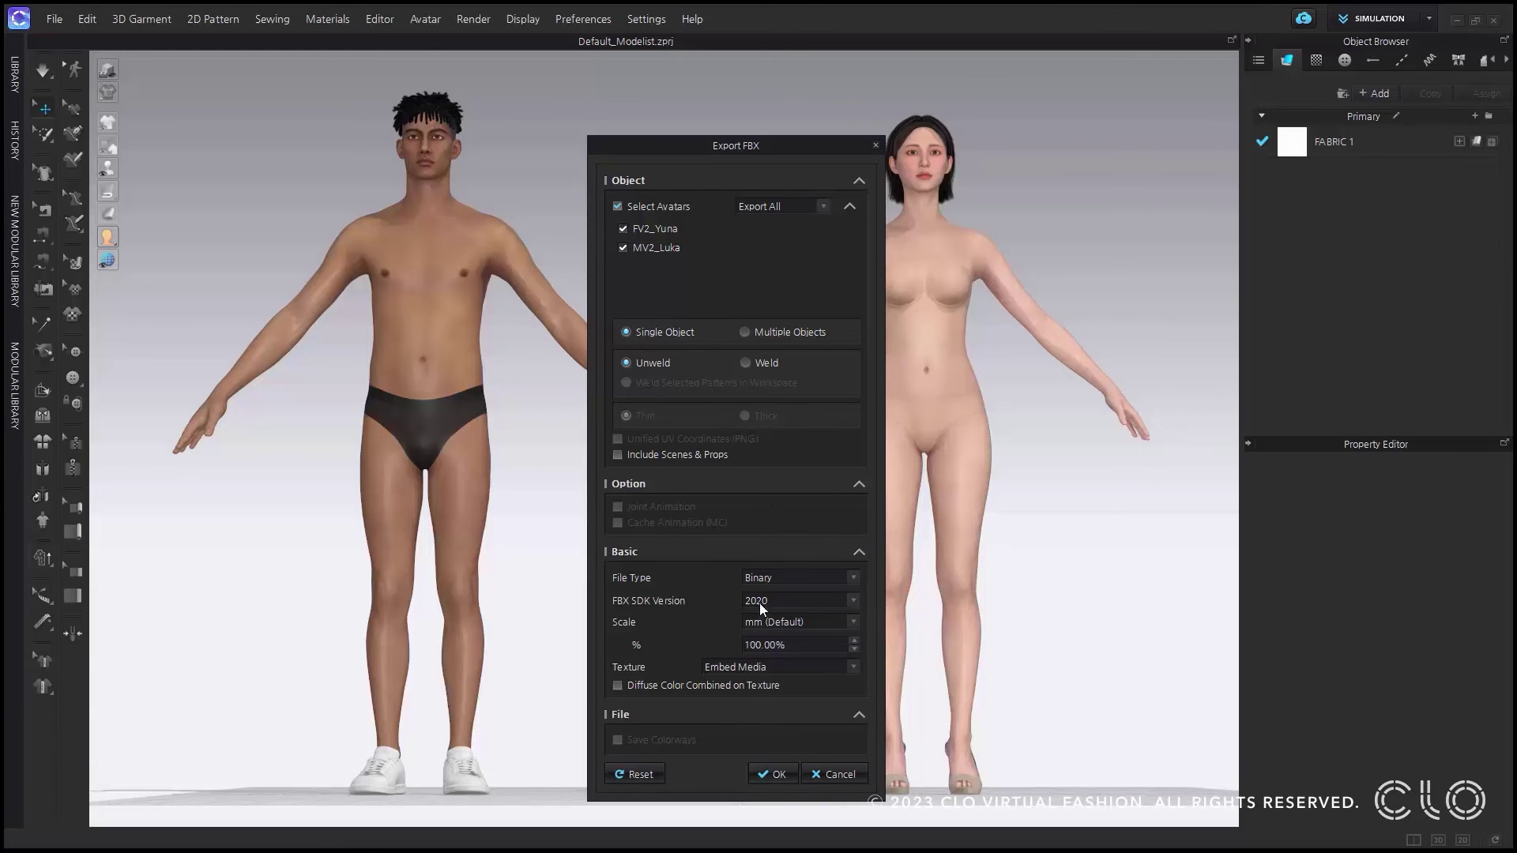
pyautogui.click(776, 776)
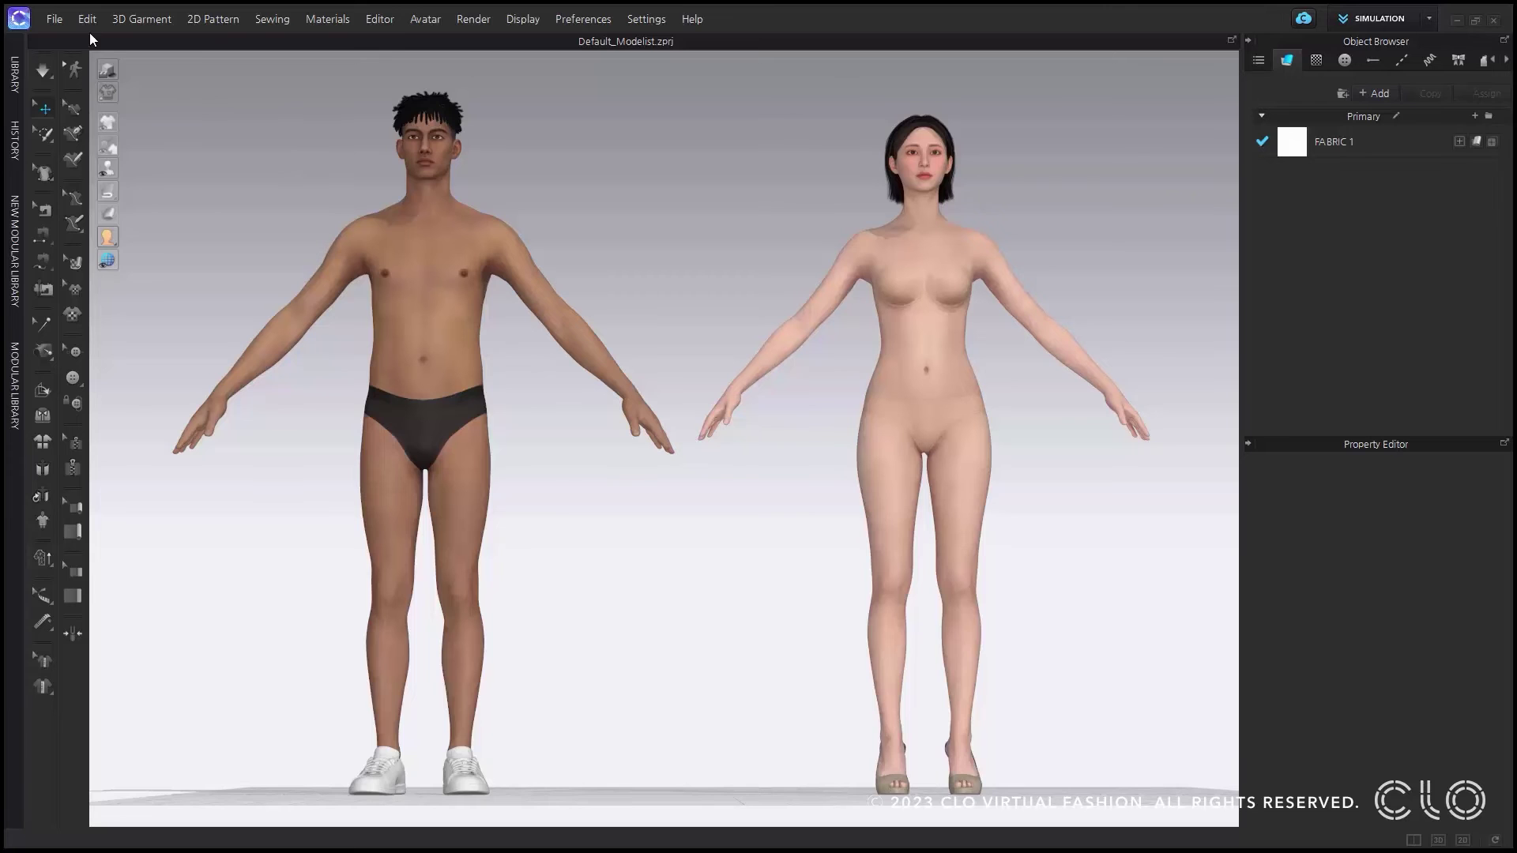
# Import the multi export FBX file into the current scene with load type Add and object type Avatar
pyautogui.click(55, 20)
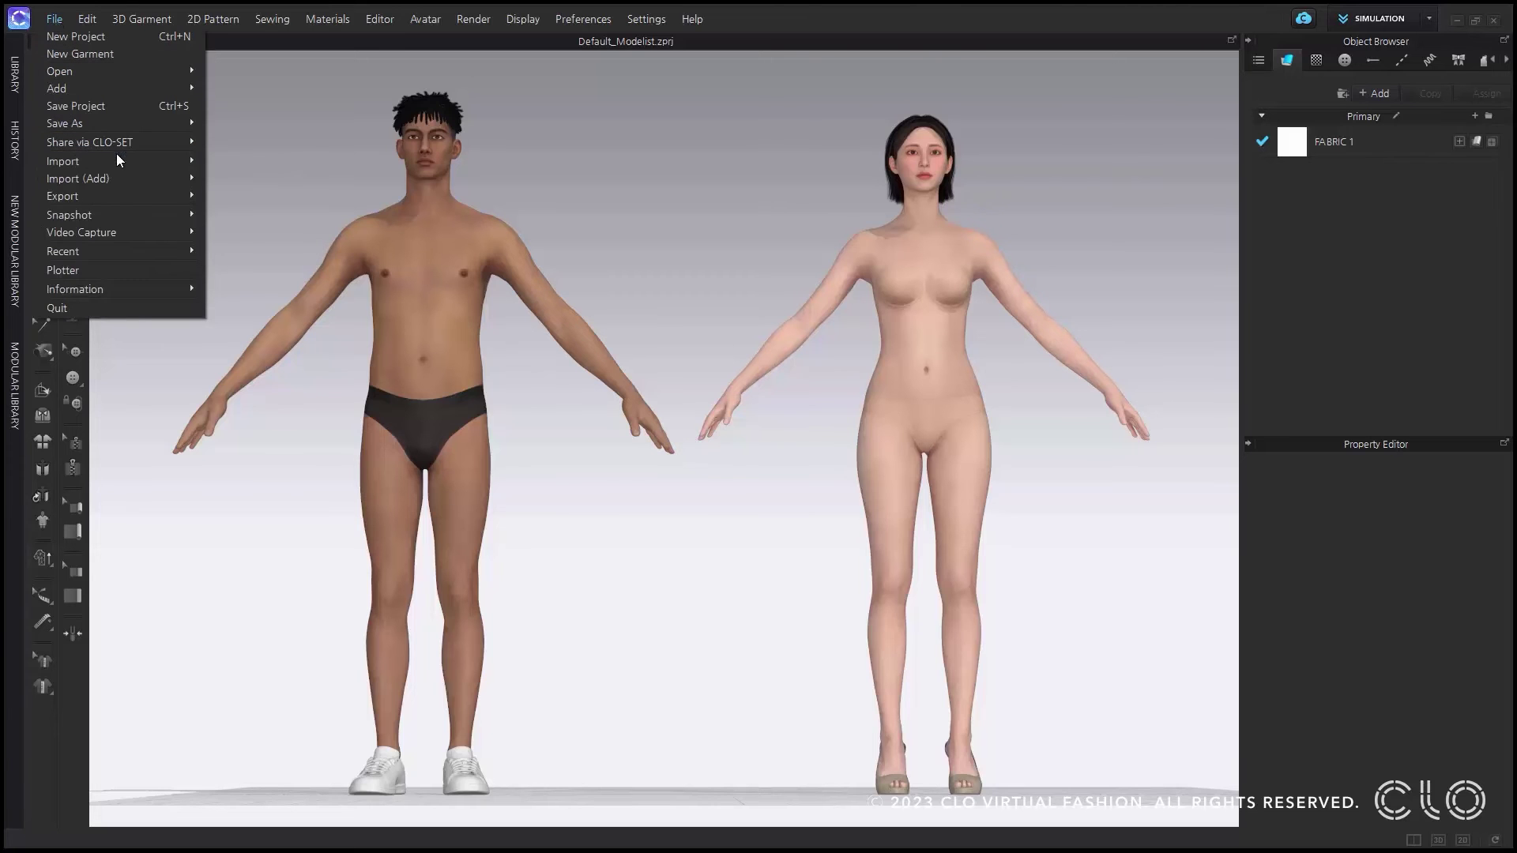
pyautogui.moveTo(121, 180)
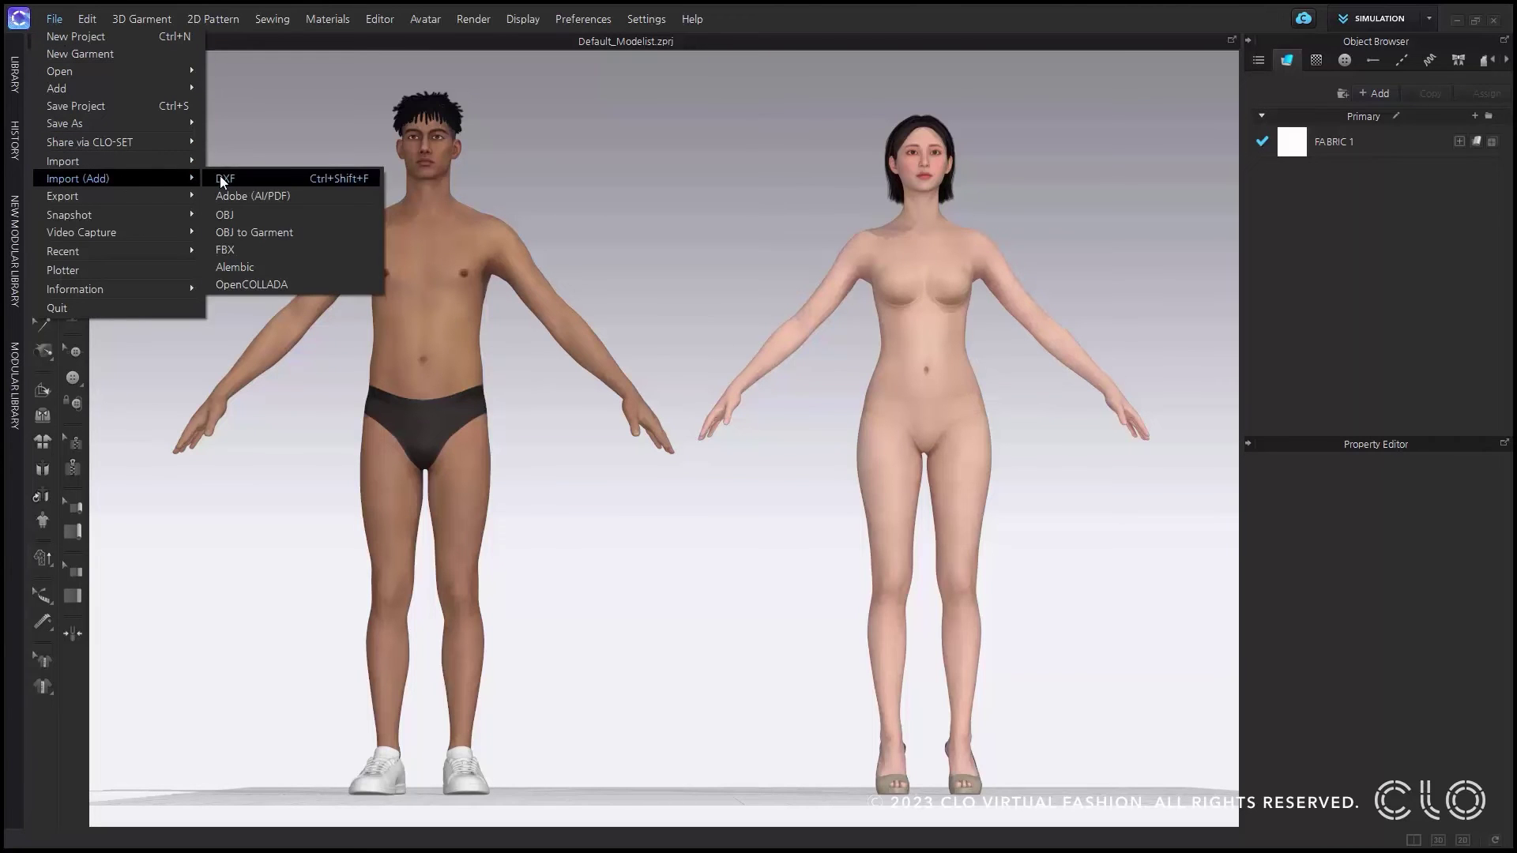
pyautogui.click(272, 252)
pyautogui.click(250, 271)
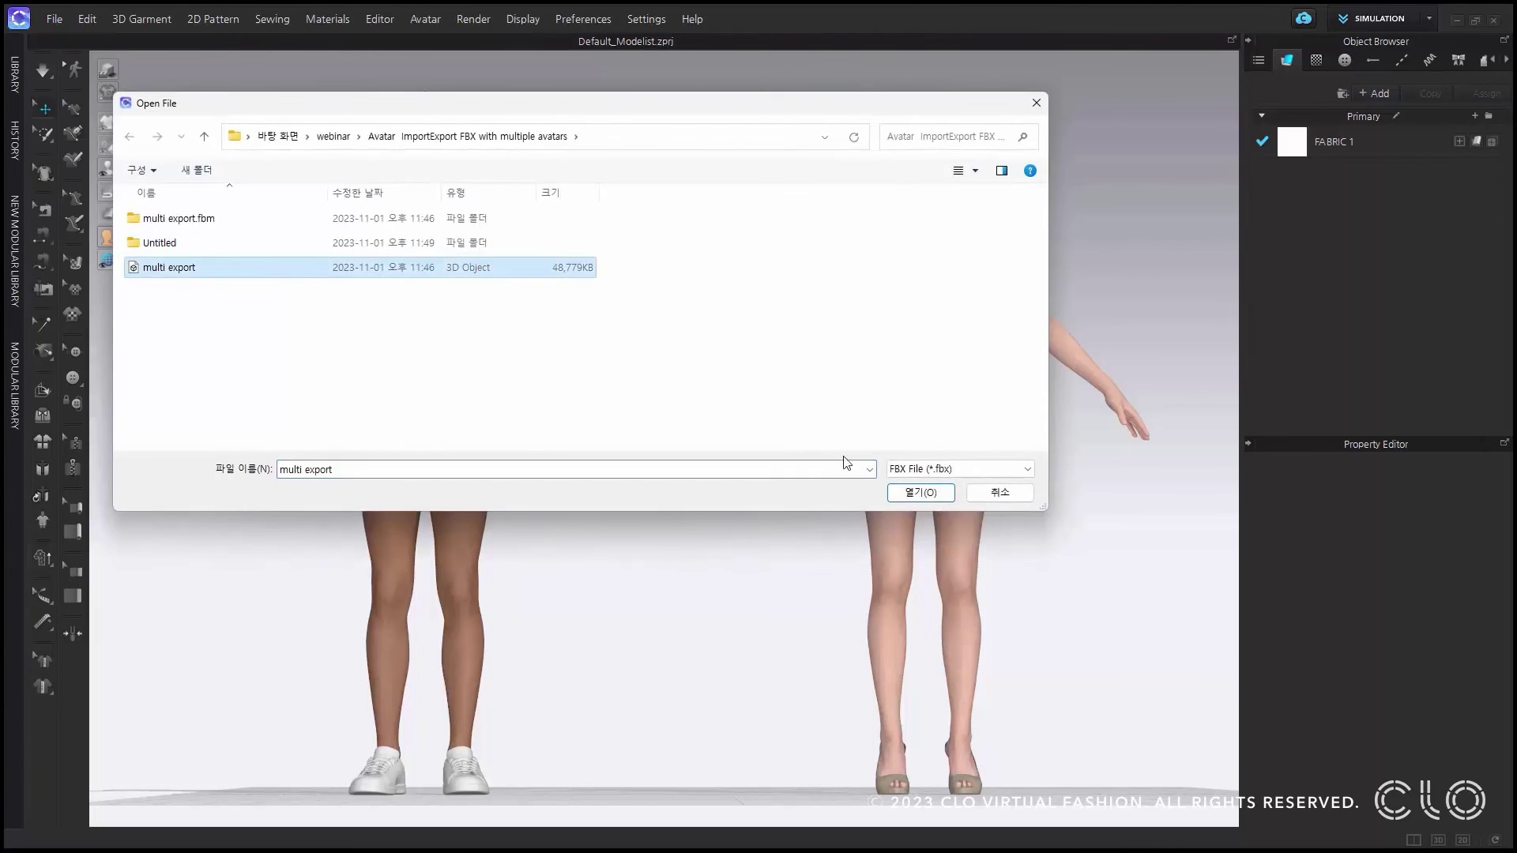
pyautogui.click(918, 493)
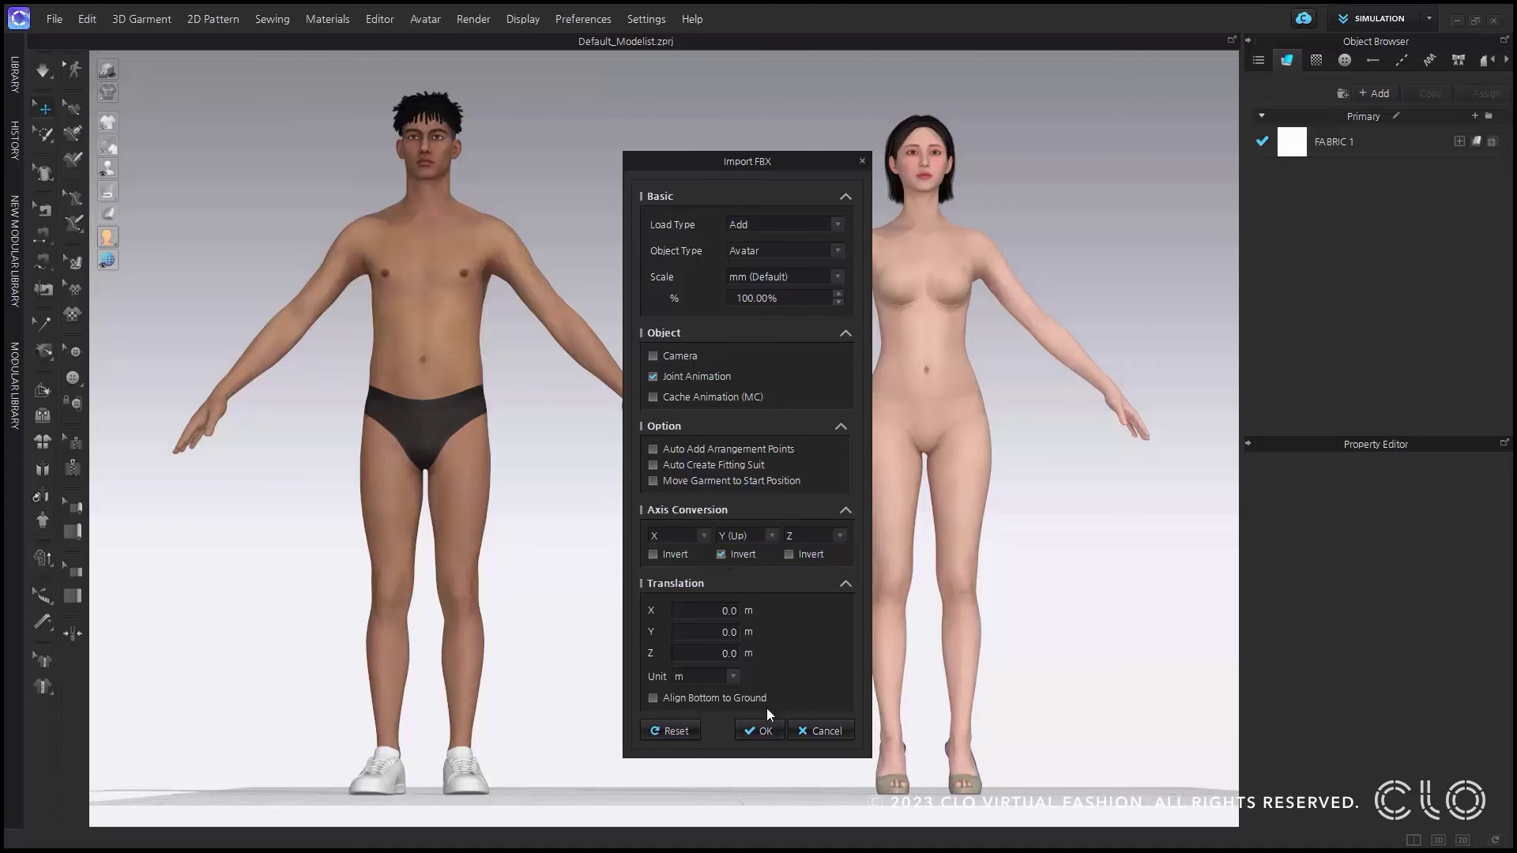
pyautogui.click(761, 729)
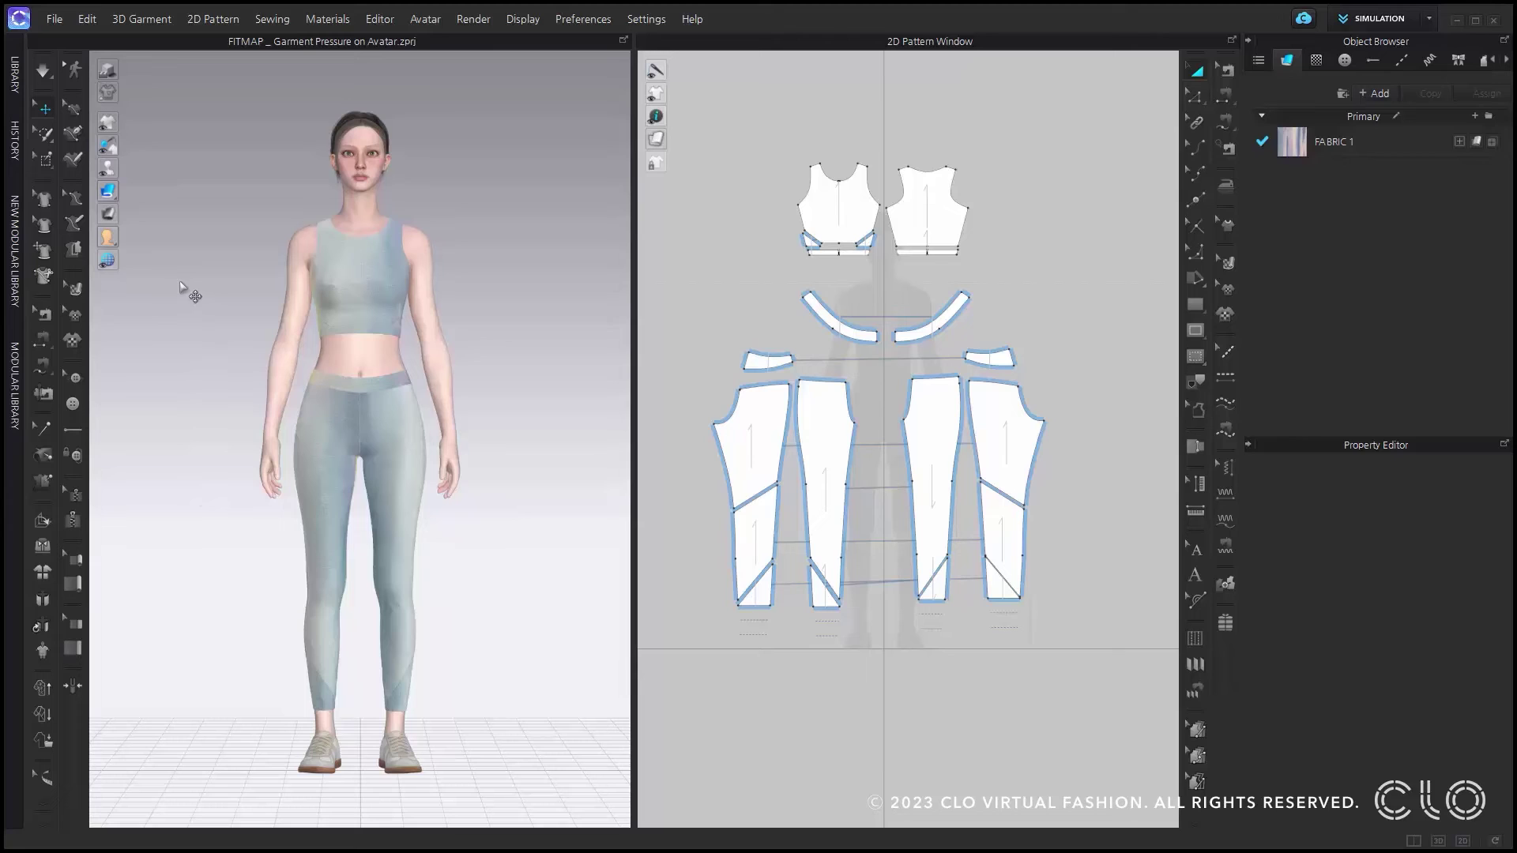
# Show the garment pressure map on the avatar and simulate with the Fitting (Accurate Fabric) preset to measure it
pyautogui.click(107, 212)
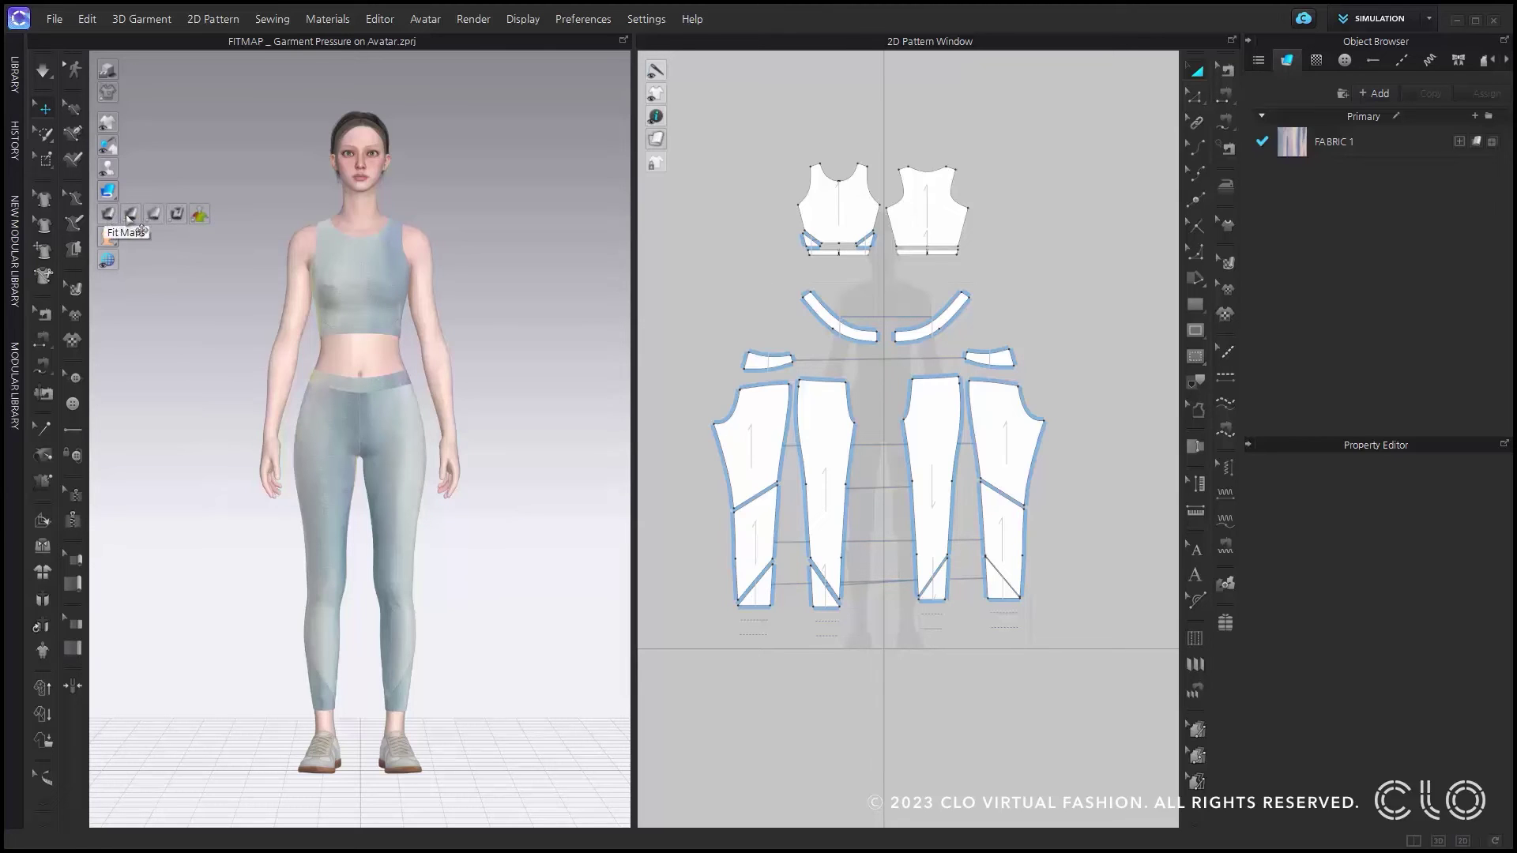
pyautogui.click(199, 215)
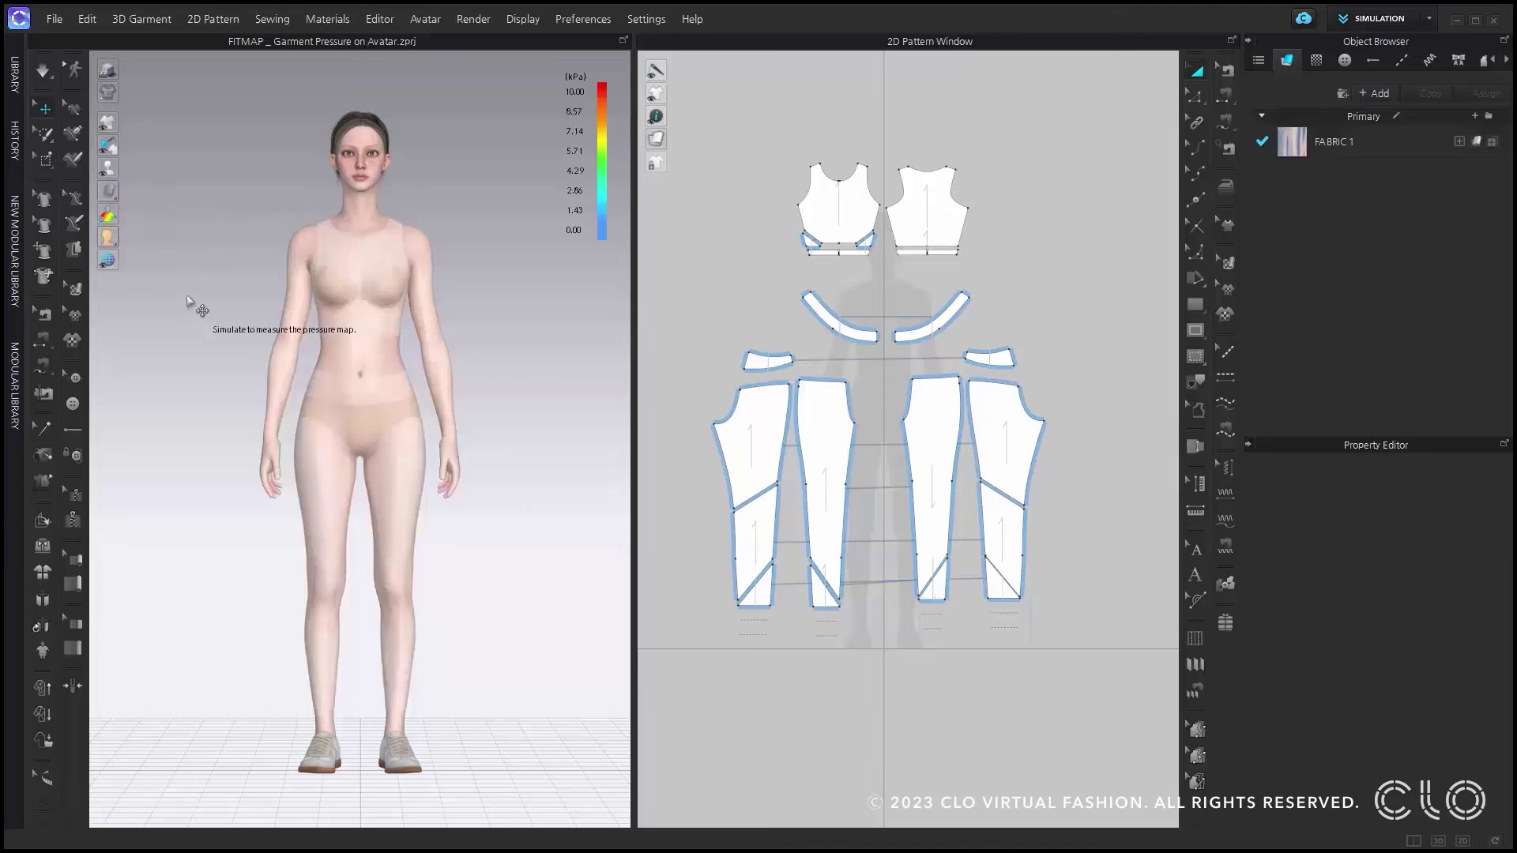
pyautogui.click(57, 76)
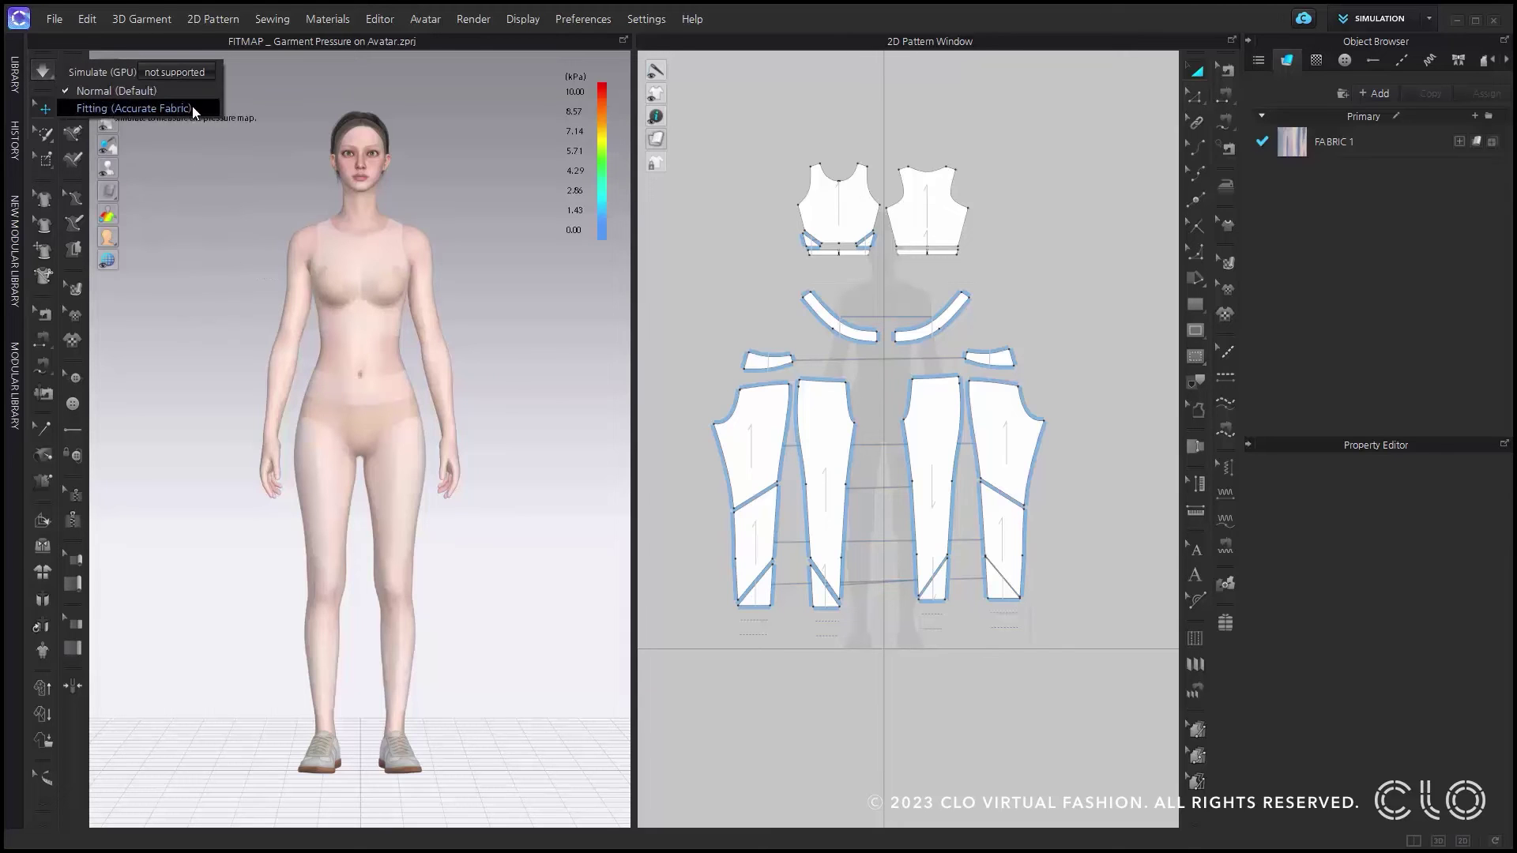
pyautogui.click(191, 107)
pyautogui.click(43, 68)
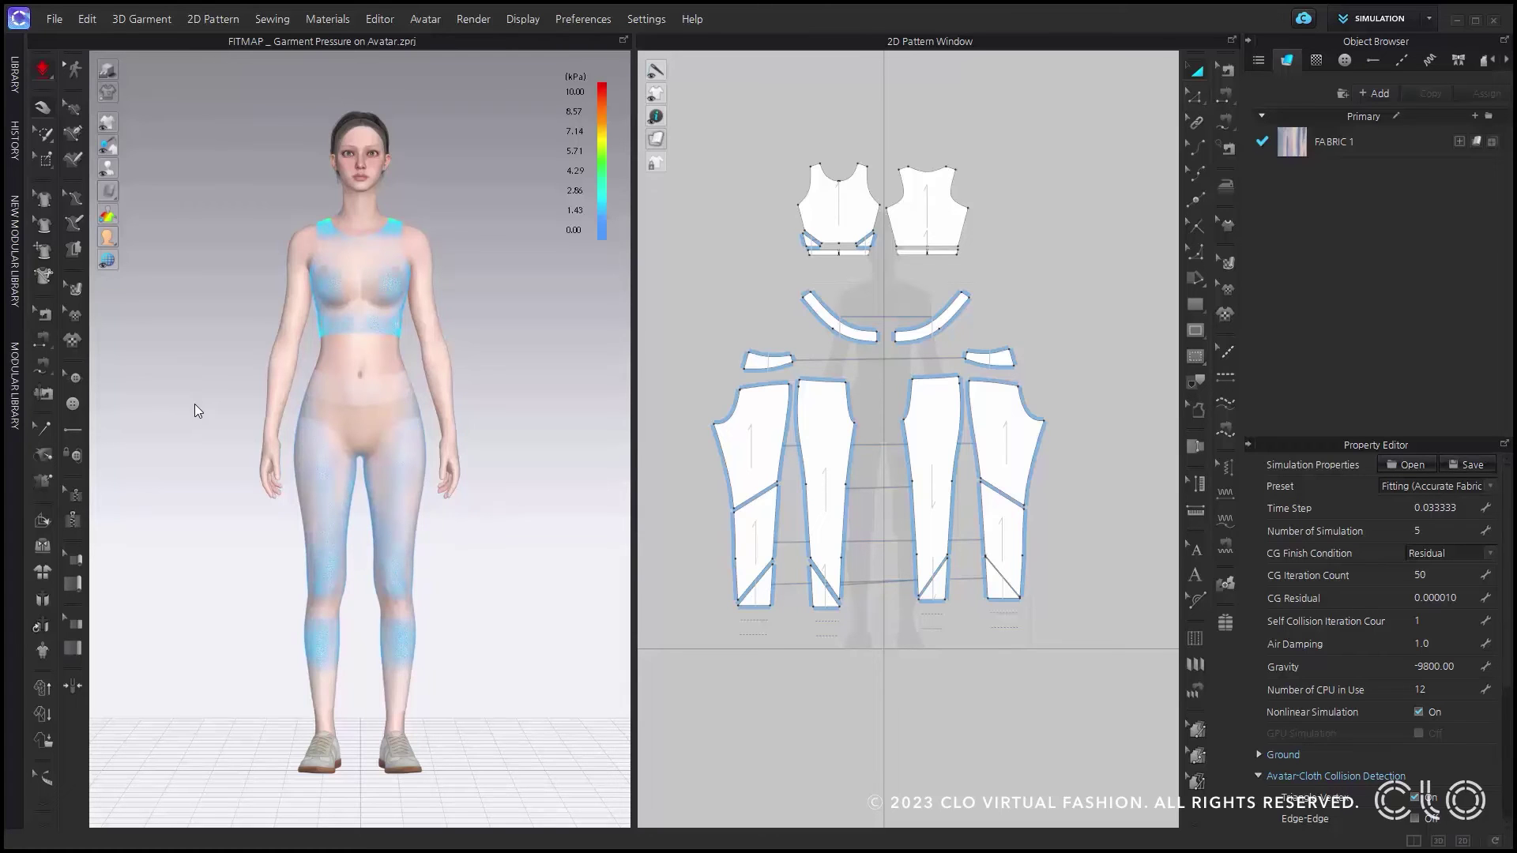
pyautogui.click(43, 69)
# Set Shrinkage Weft to 50% for all pattern pieces and simulate the garment again
pyautogui.moveTo(713, 124); pyautogui.dragTo(1112, 681)
pyautogui.click(1461, 658)
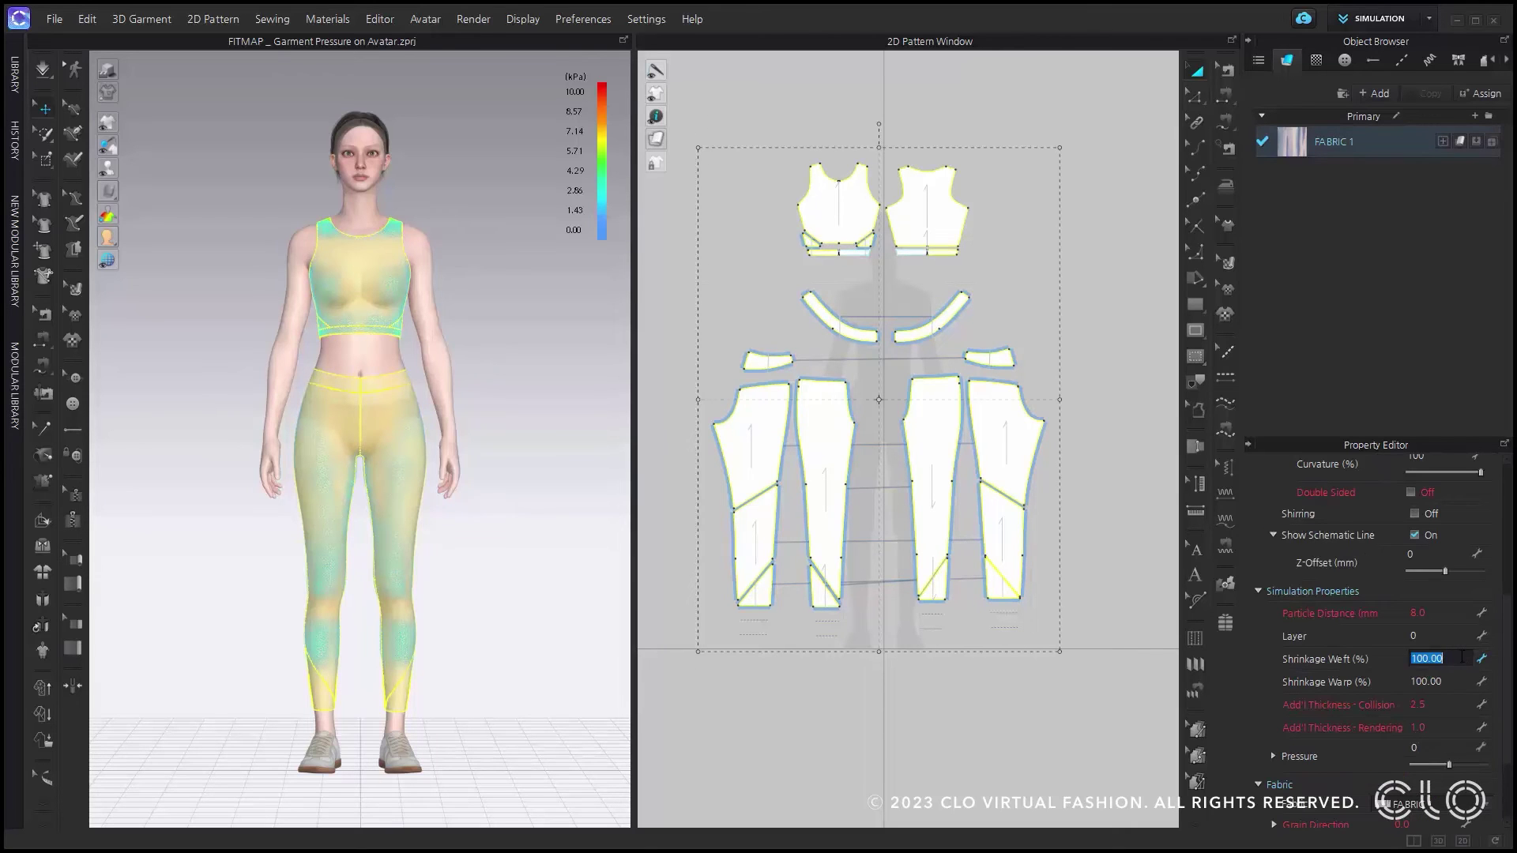
pyautogui.write('50')
pyautogui.press('Return')
pyautogui.click(529, 383)
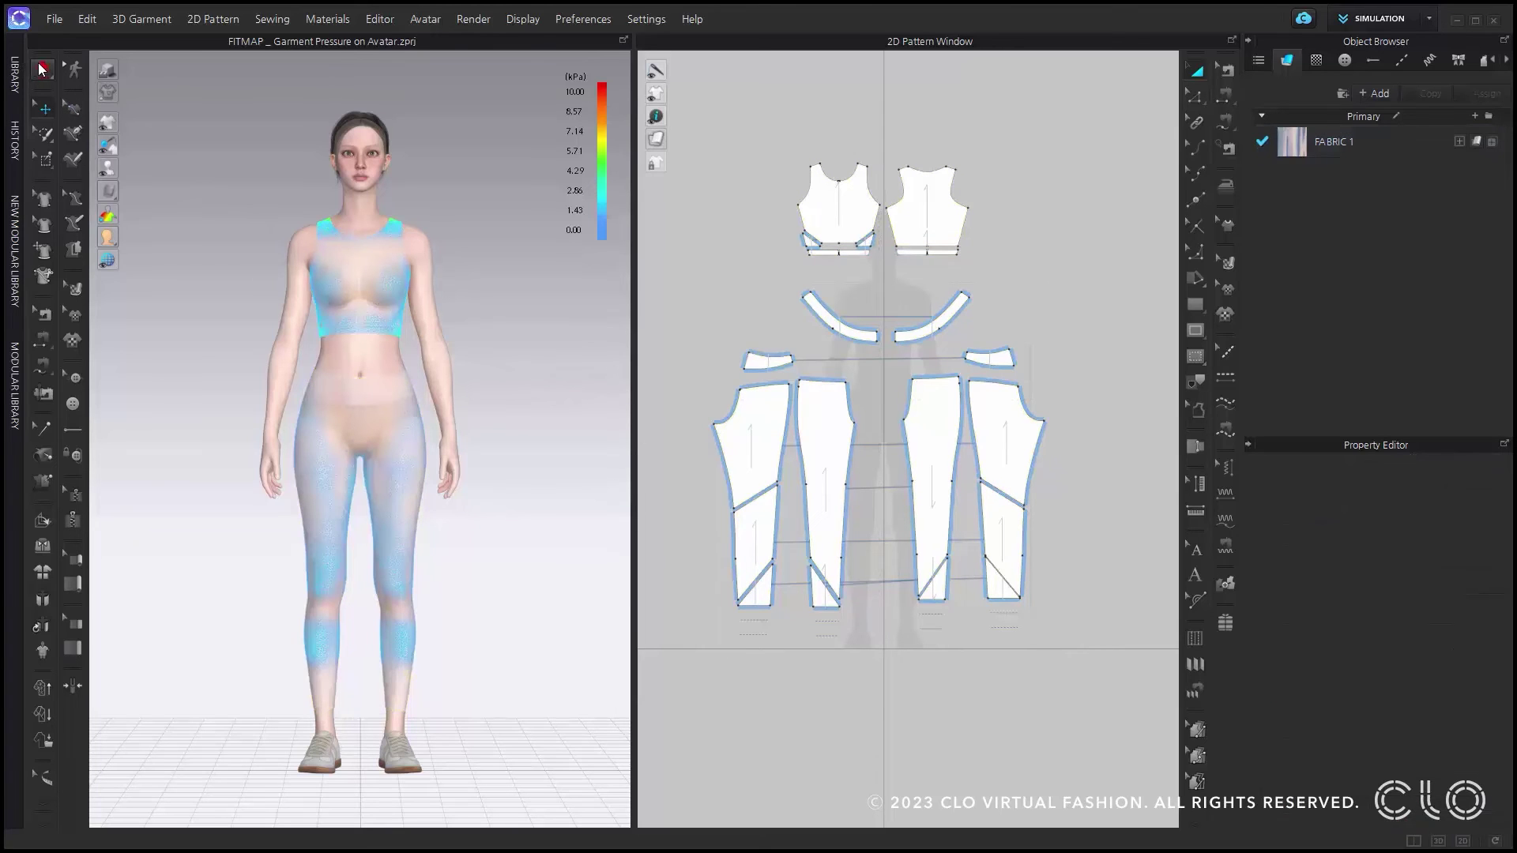
pyautogui.click(42, 69)
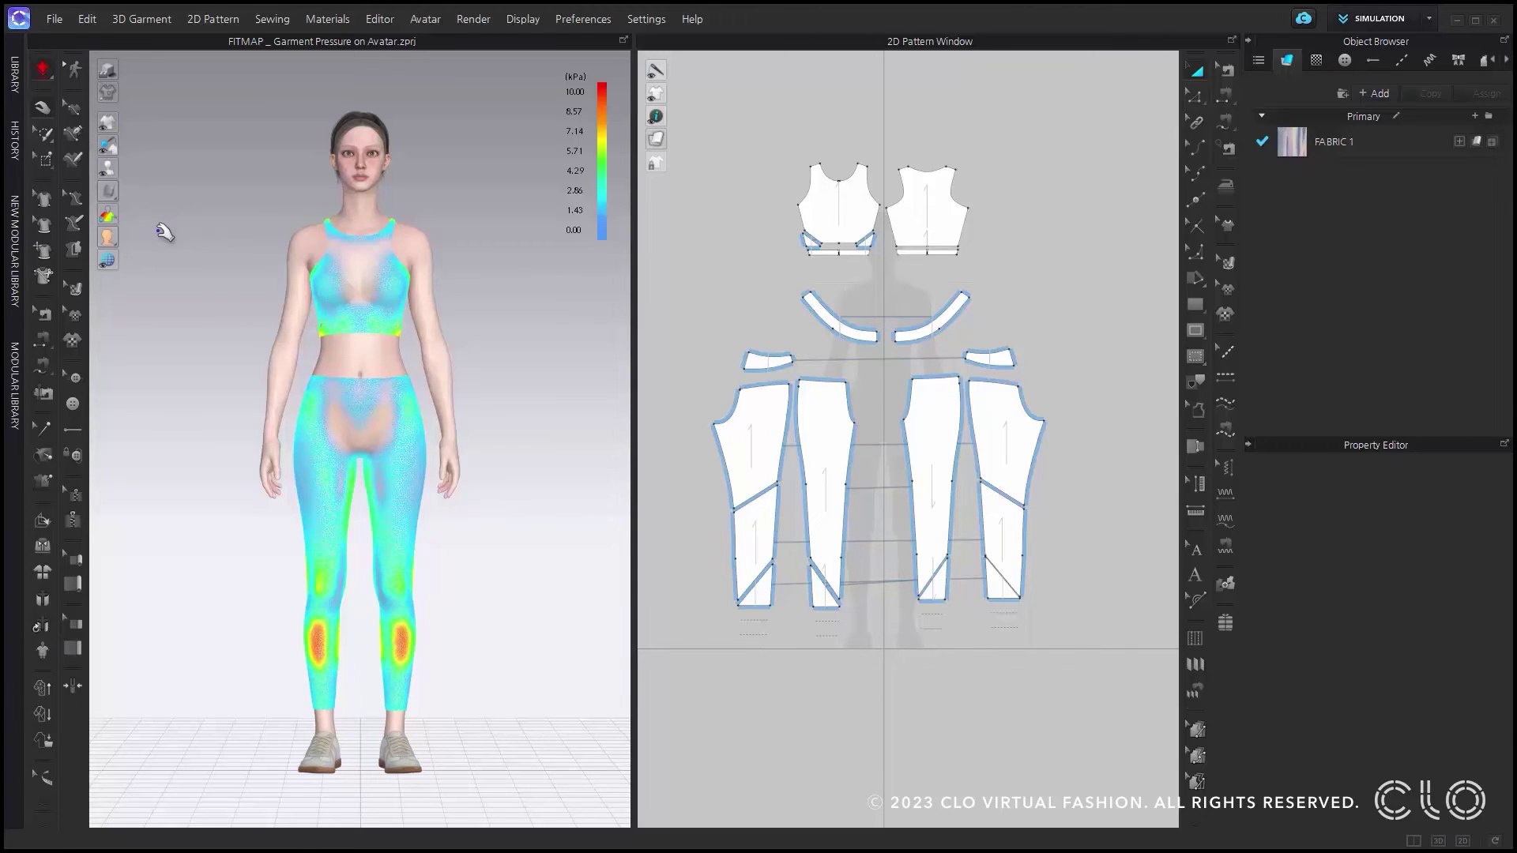
pyautogui.press('space')
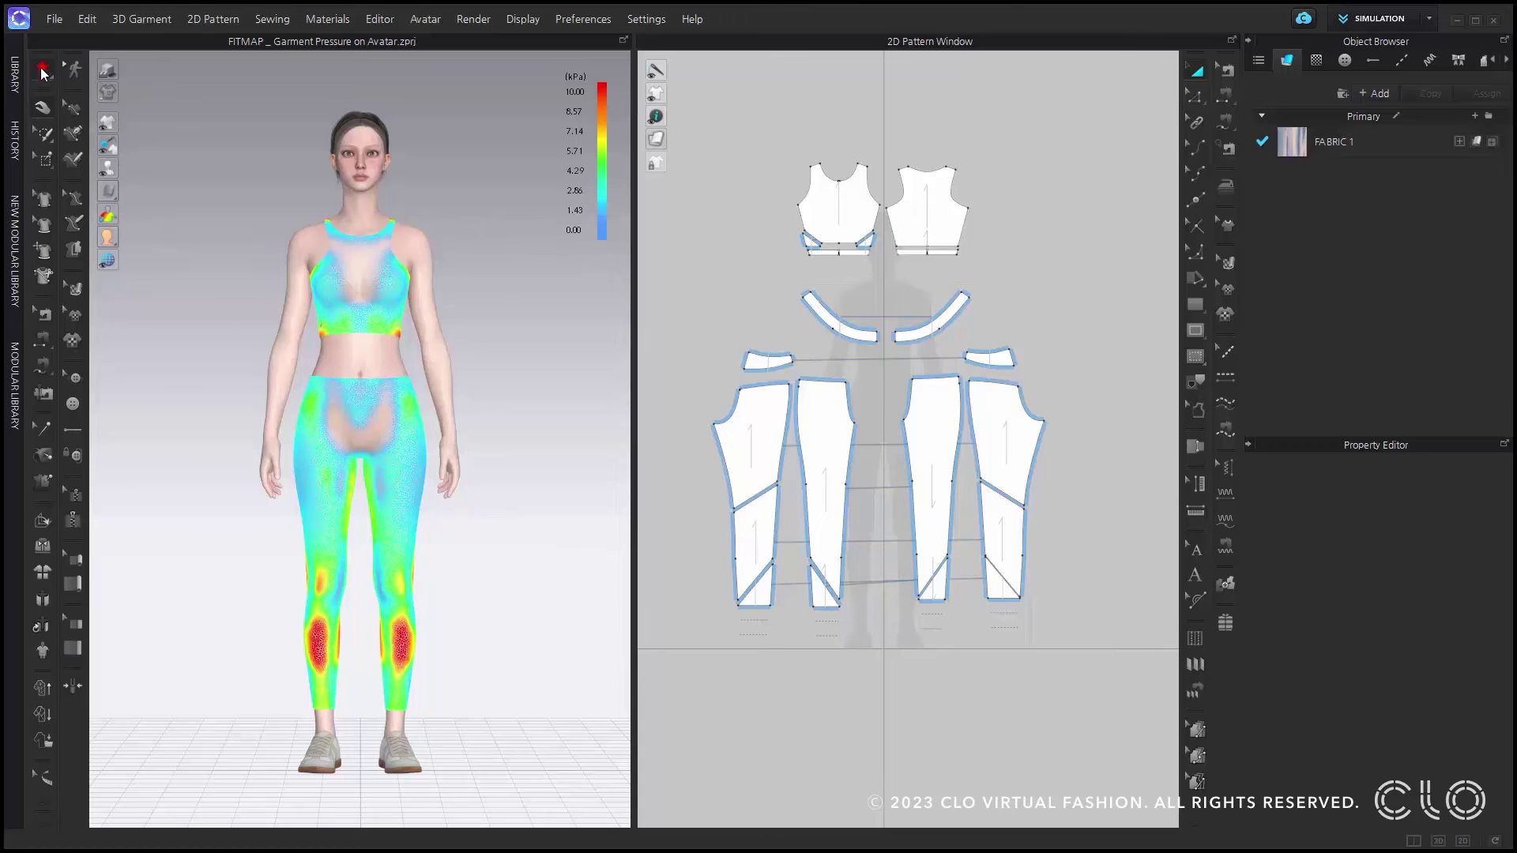
# Check the pressure values at the shins and thigh on the leggings' pressure map
pyautogui.click(402, 638)
pyautogui.scroll(5, 427, 644)
pyautogui.scroll(3, 487, 528)
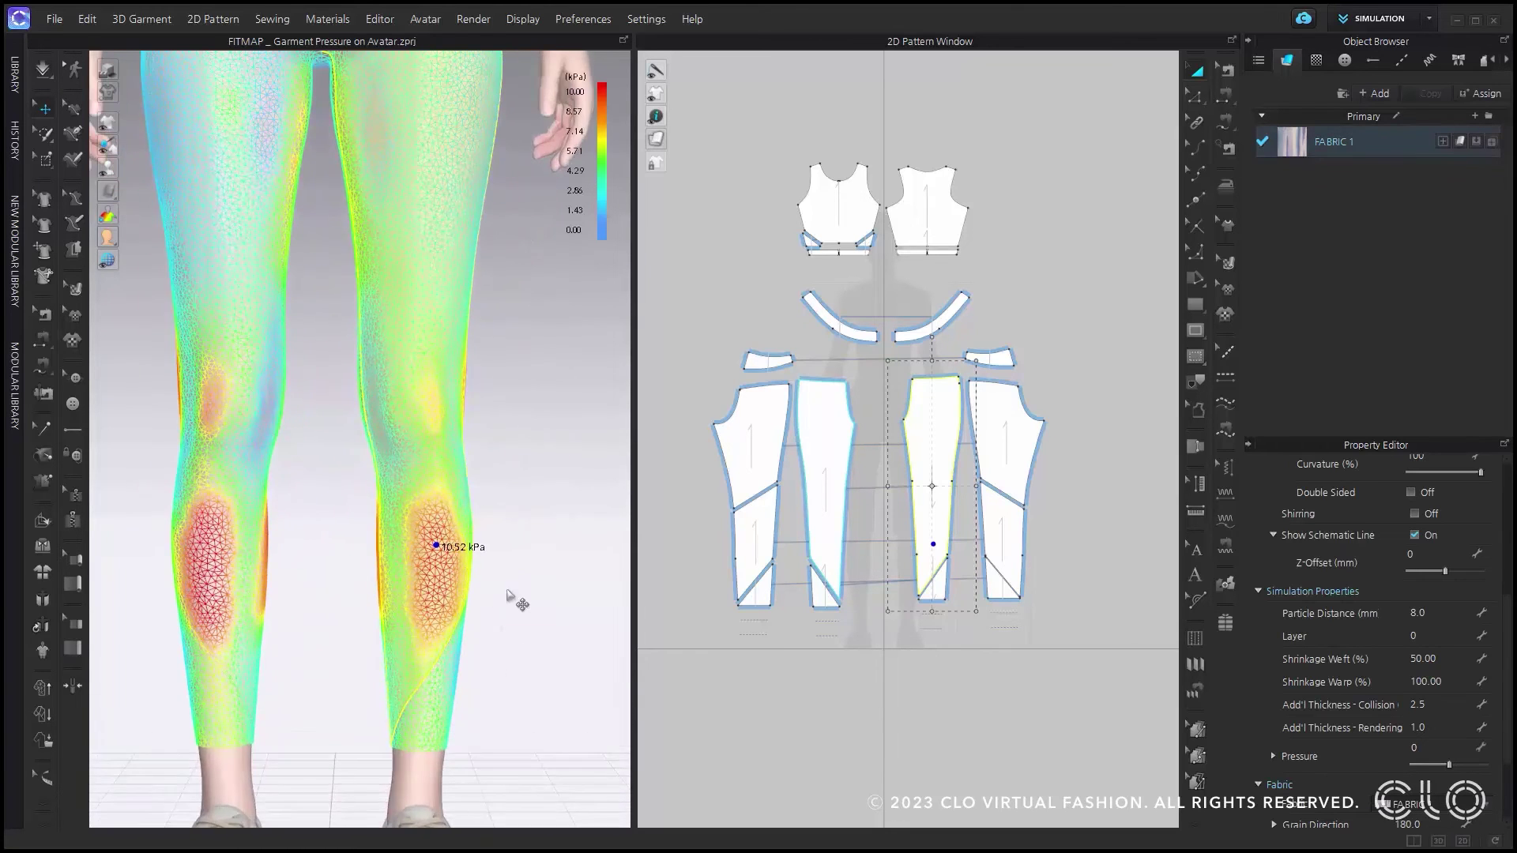
pyautogui.scroll(3, 521, 660)
pyautogui.click(559, 643)
pyautogui.click(419, 292)
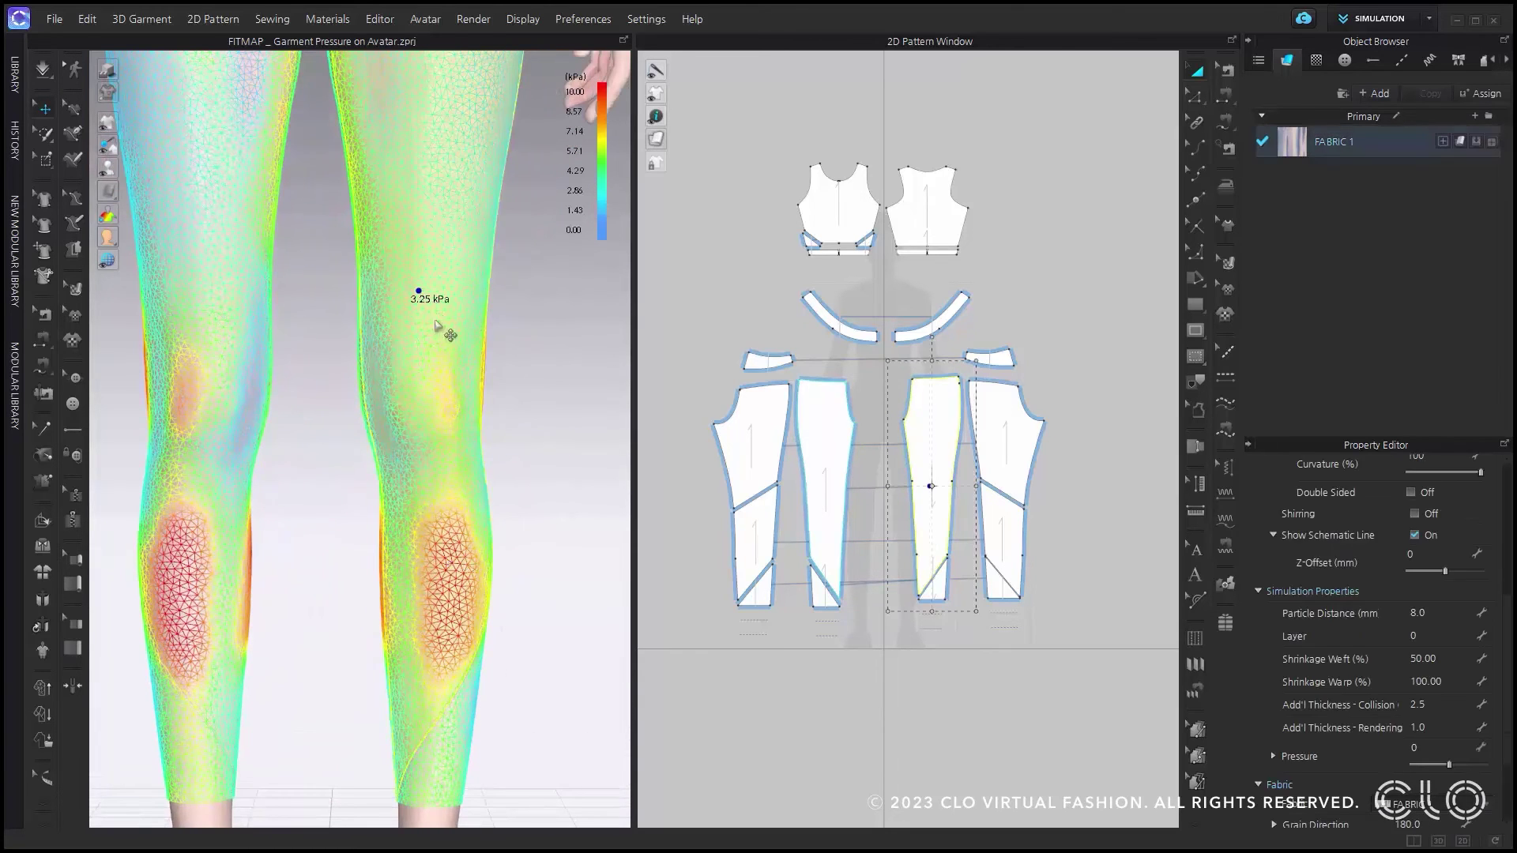
pyautogui.click(192, 562)
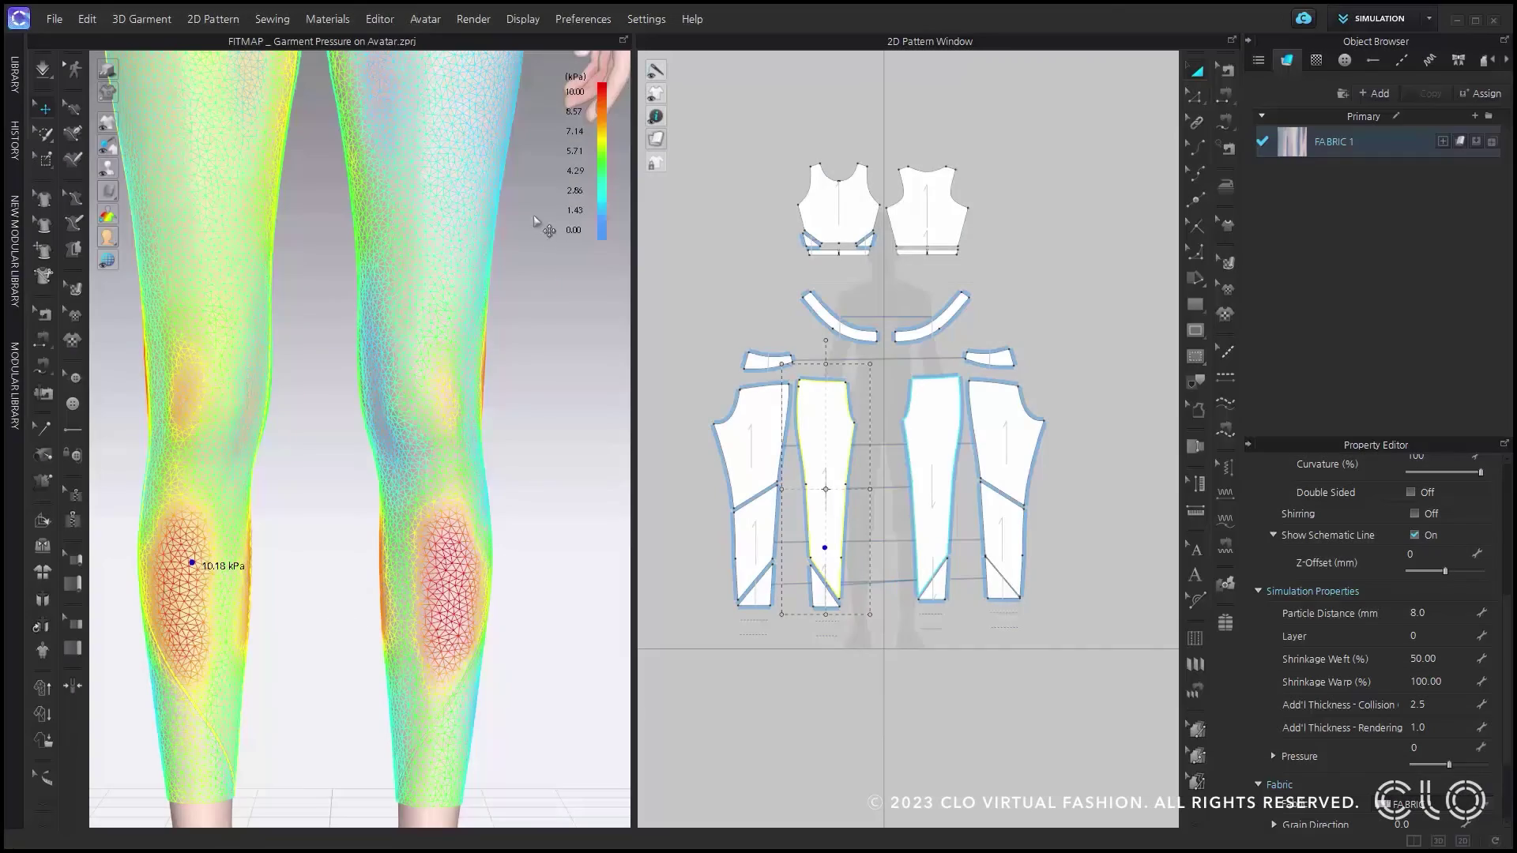
pyautogui.click(537, 221)
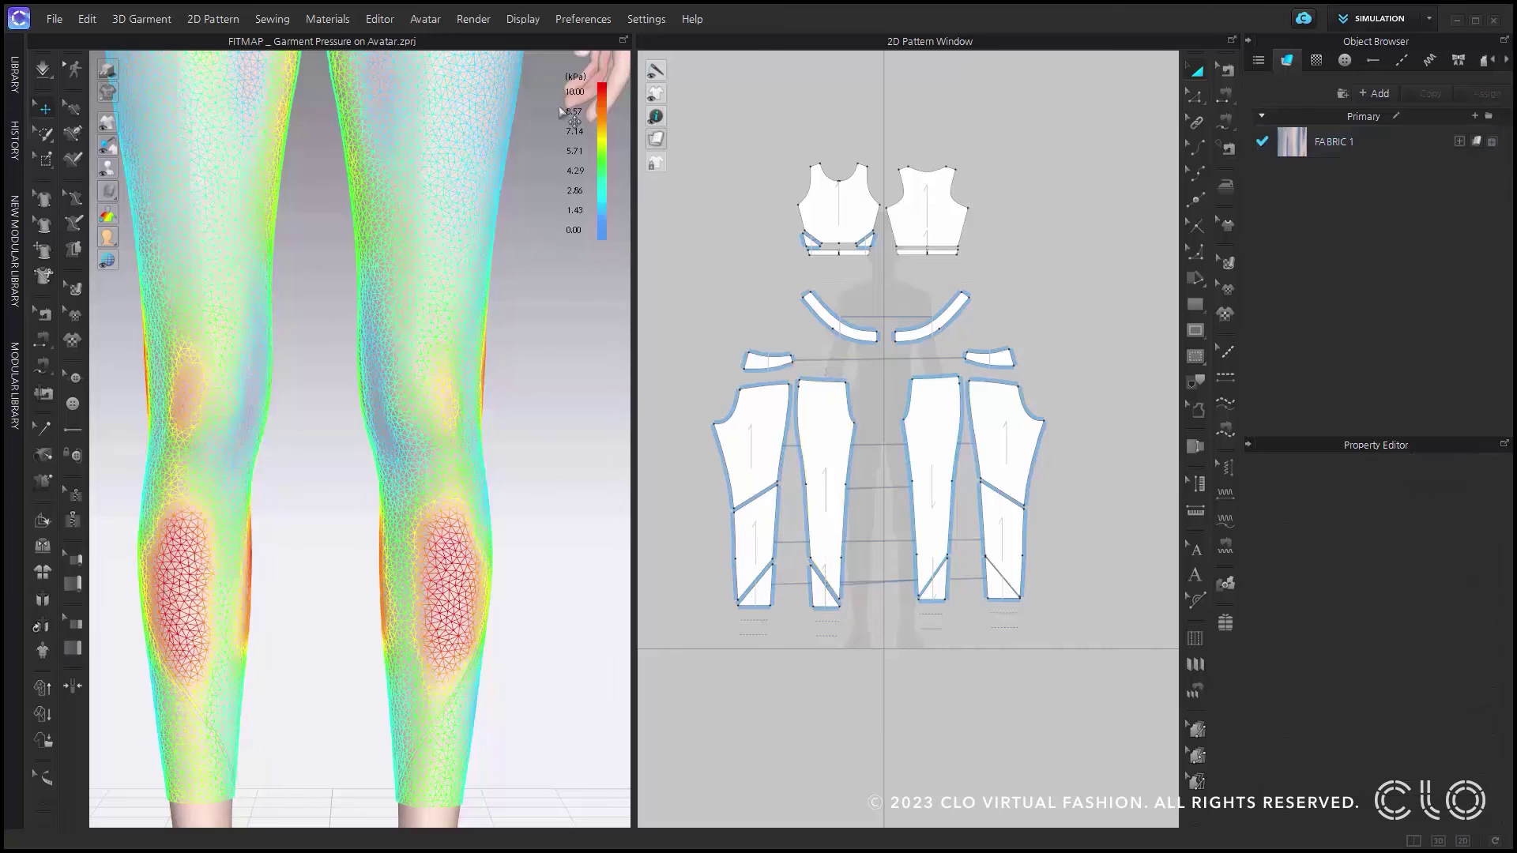
# Change the Max range color of the pressure map to black in Fit Properties
pyautogui.click(569, 21)
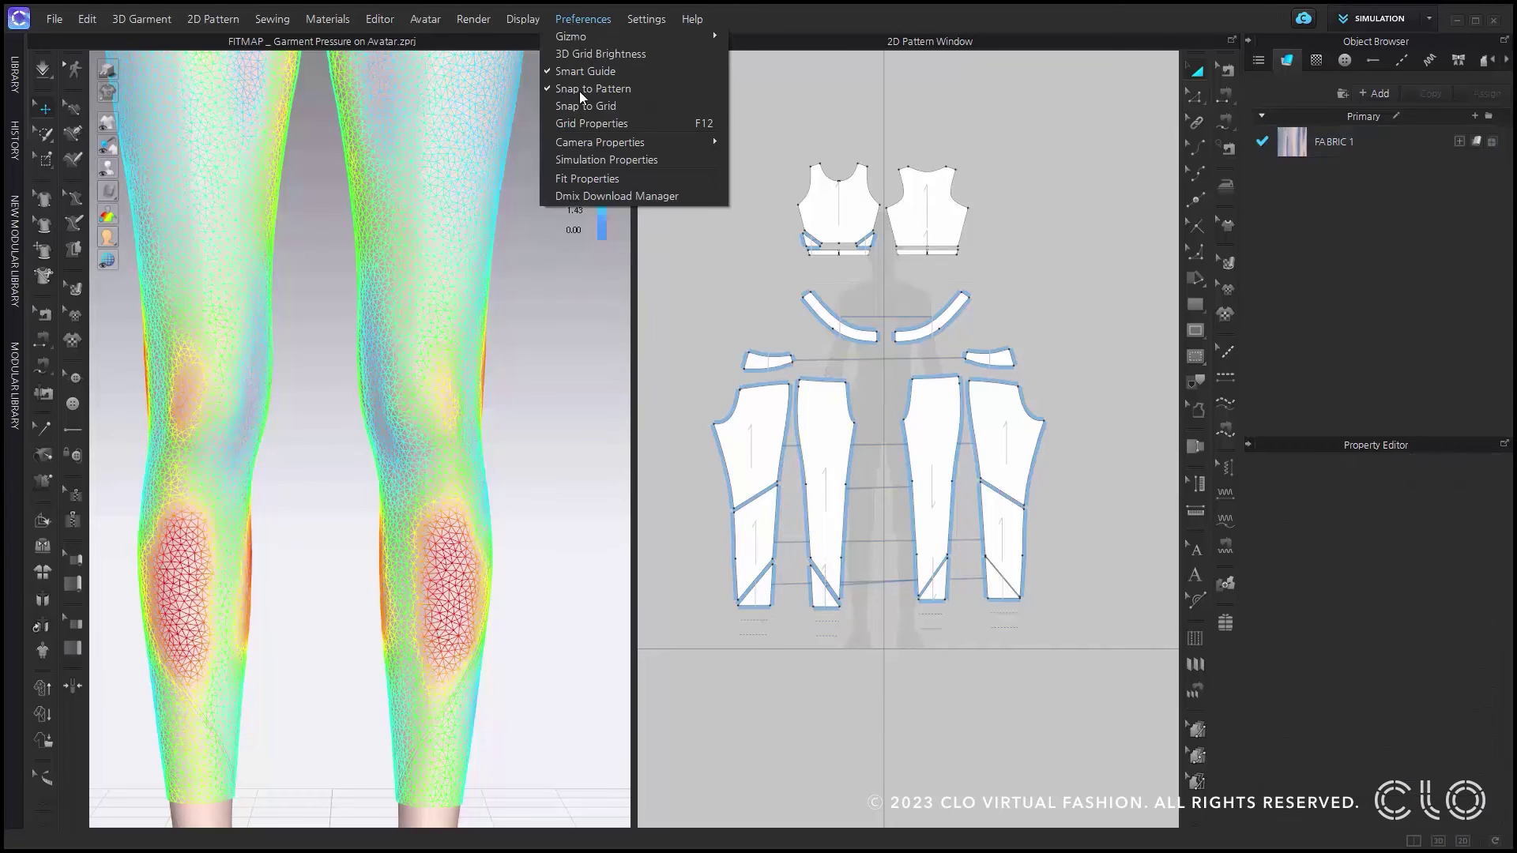
pyautogui.click(595, 175)
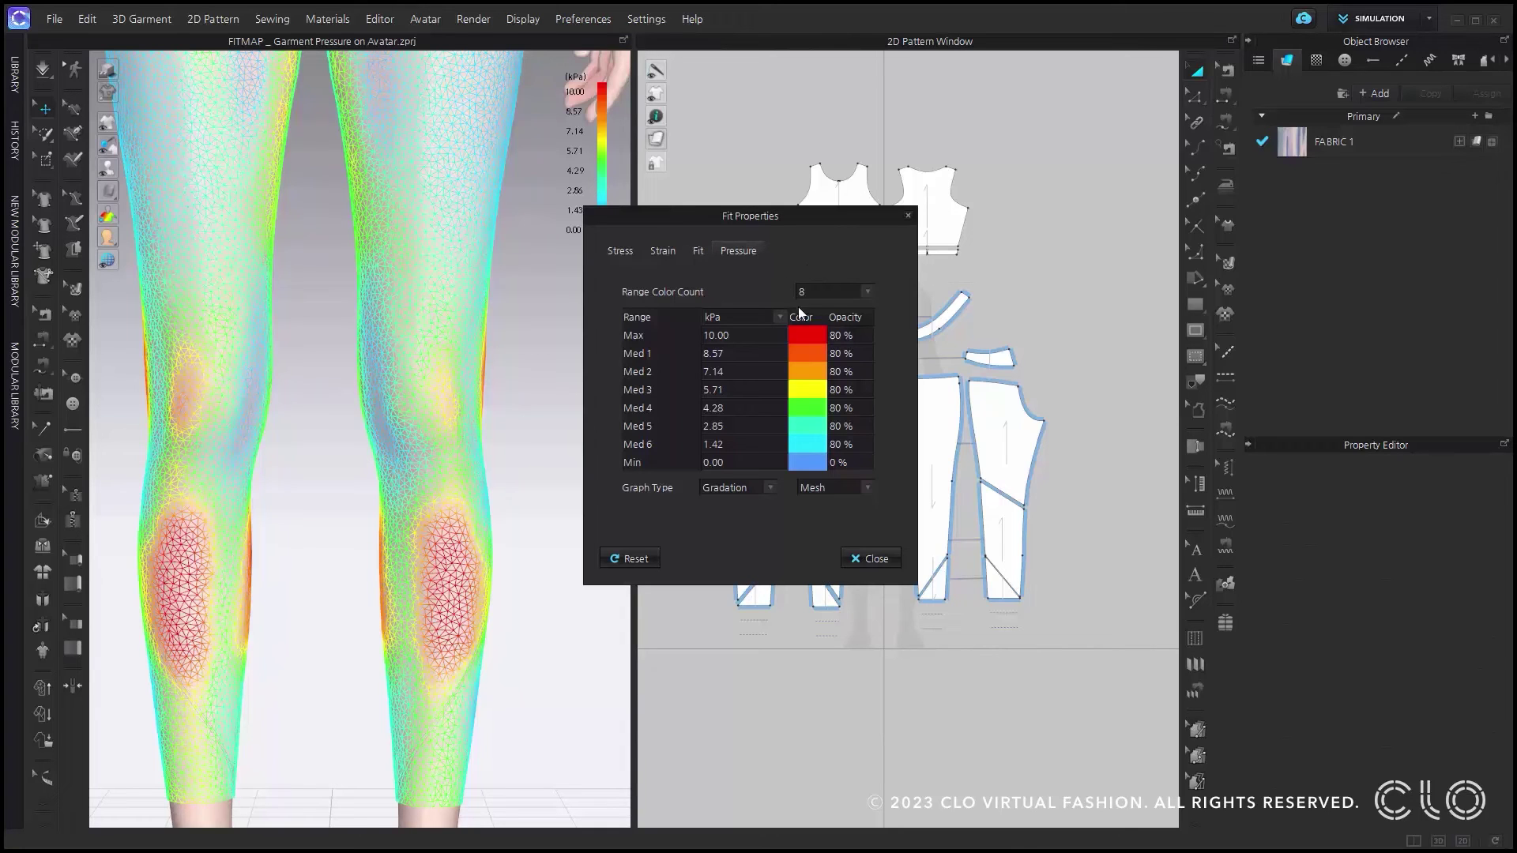
pyautogui.click(812, 335)
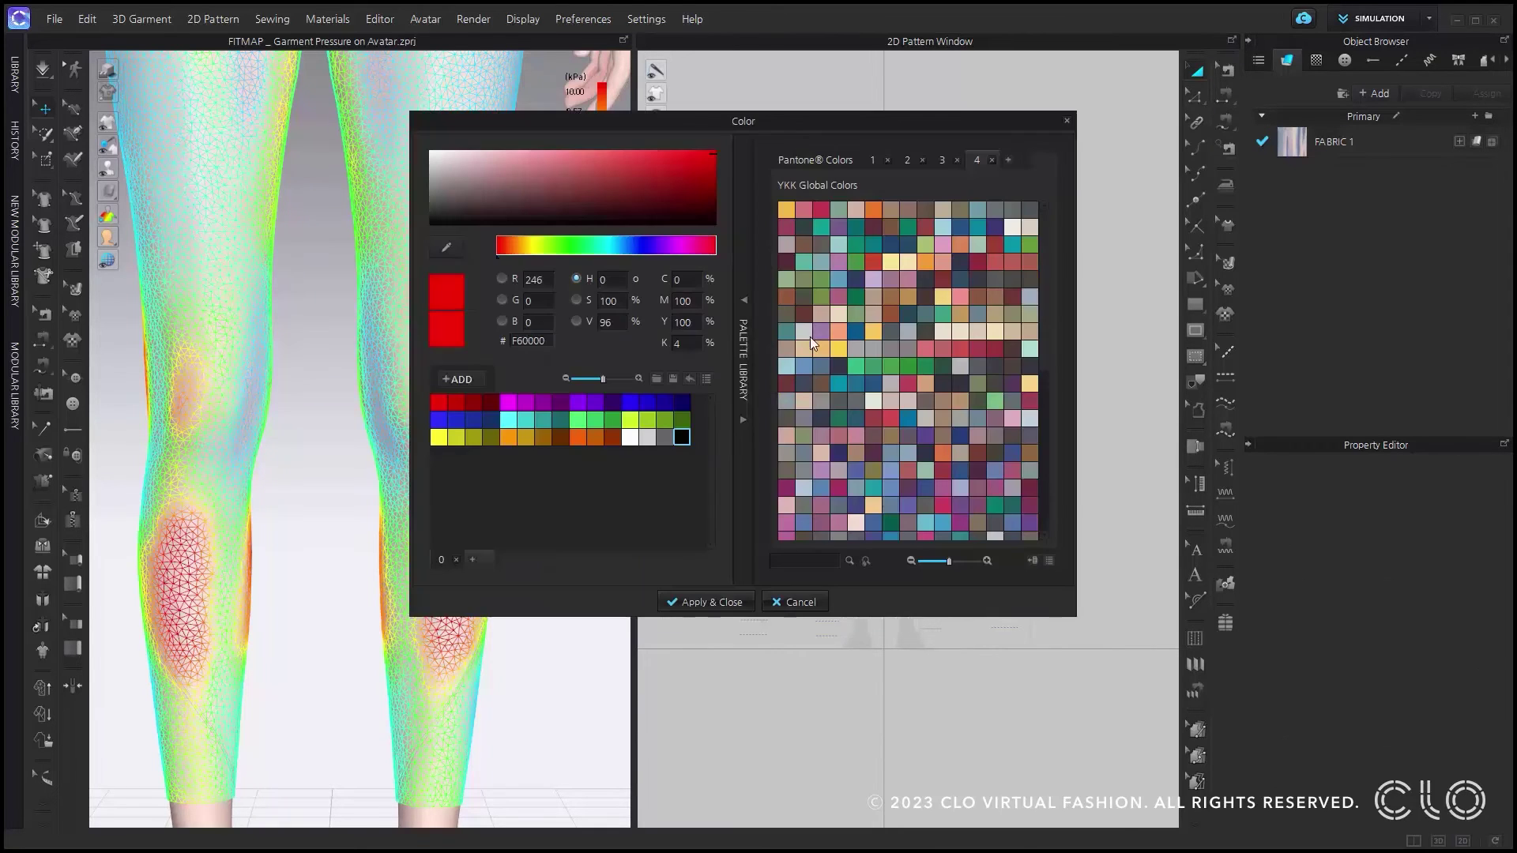
pyautogui.click(681, 436)
pyautogui.click(711, 602)
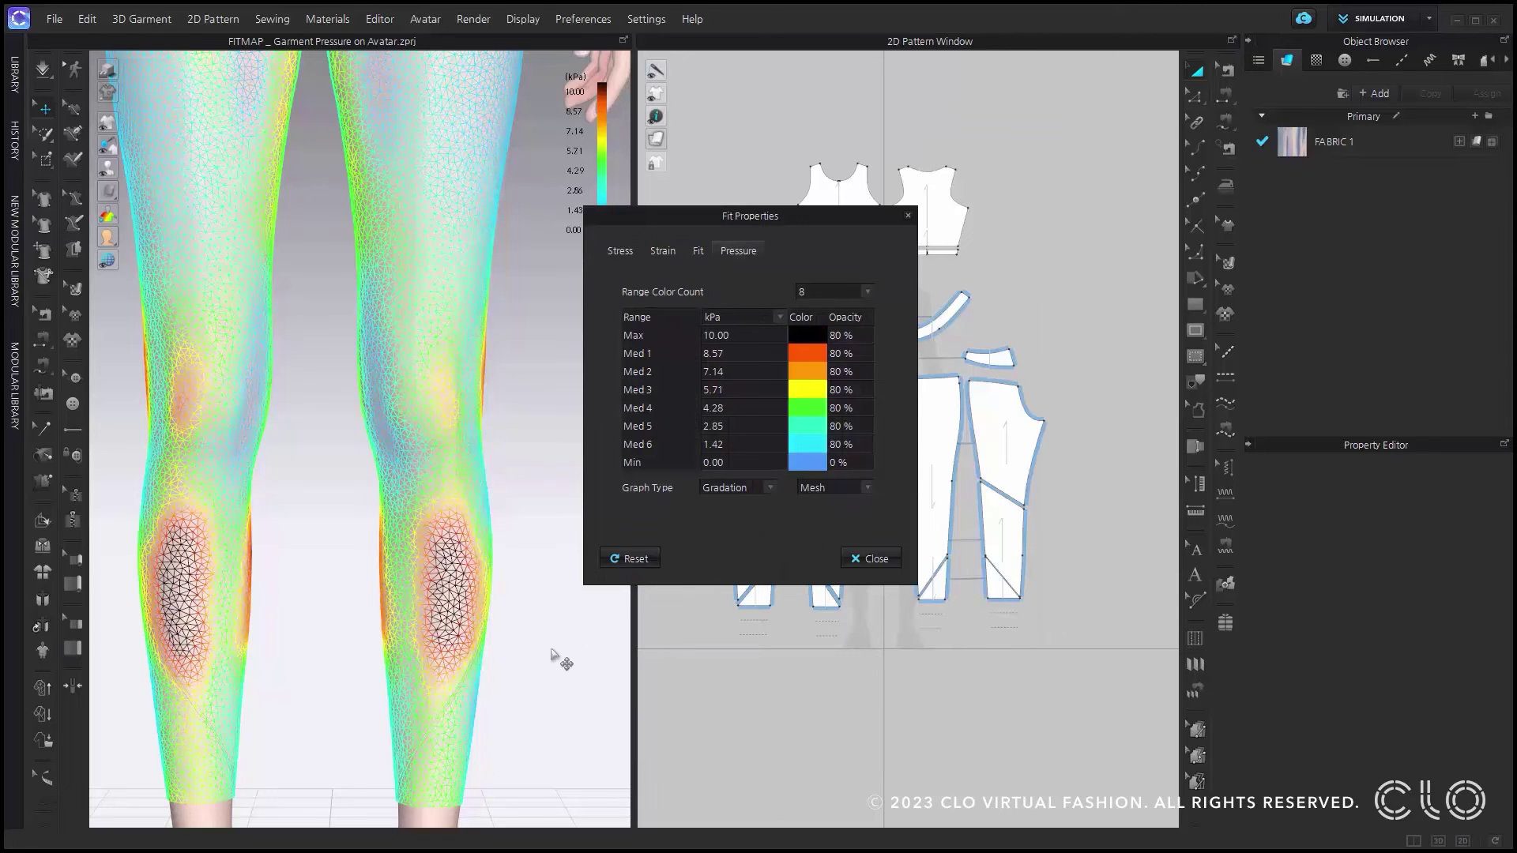
# Set the pressure map's Max range to 9.00 kPa, check the whole outfit and close Fit Properties
pyautogui.doubleClick(752, 337)
pyautogui.write('9')
pyautogui.press('Return')
pyautogui.scroll(-10, 515, 367)
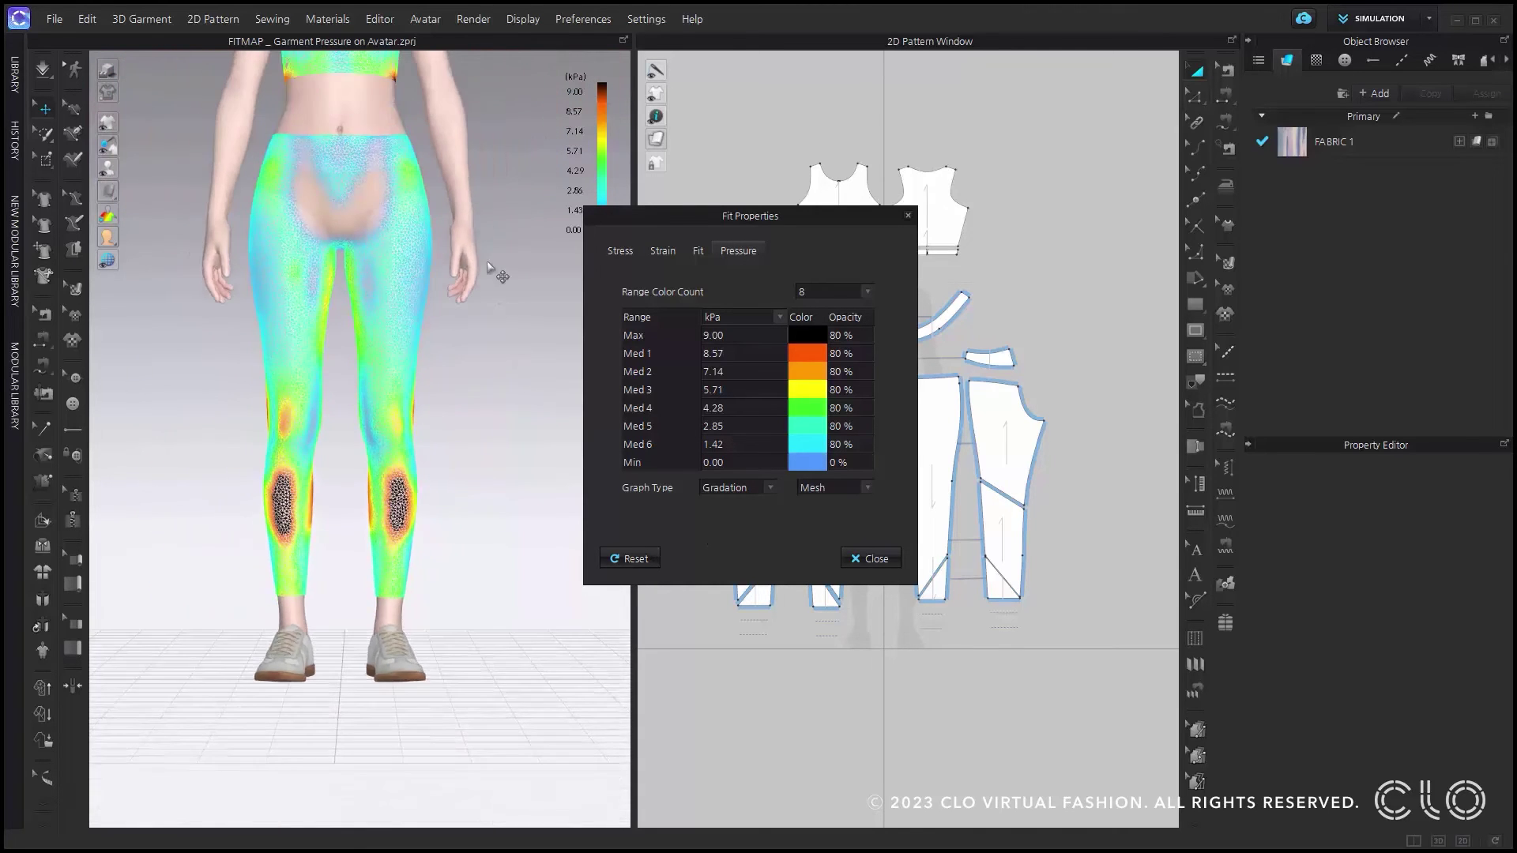
pyautogui.scroll(-2, 477, 327)
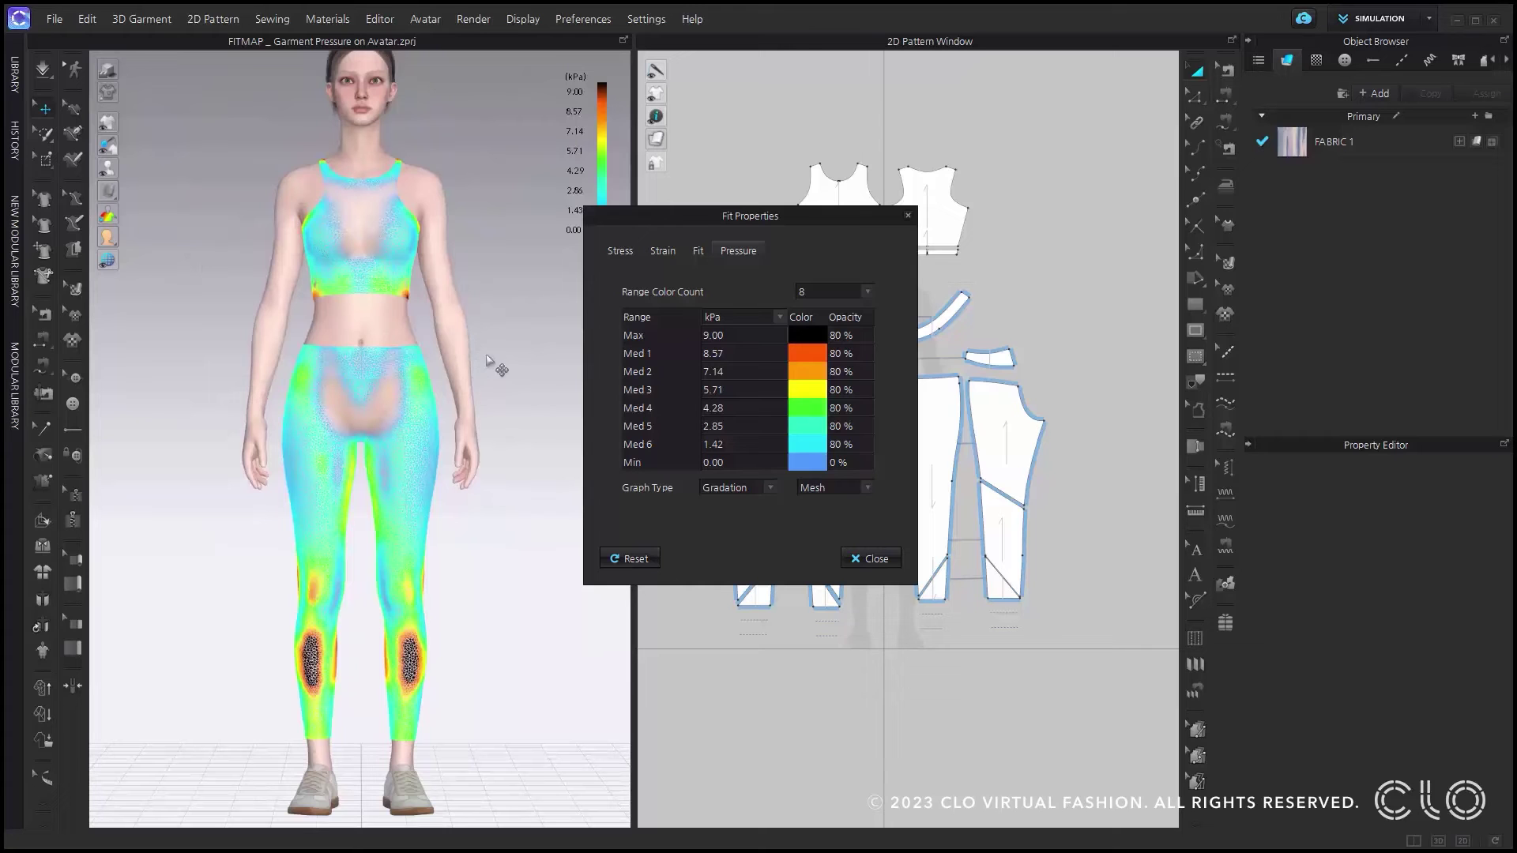
pyautogui.click(897, 562)
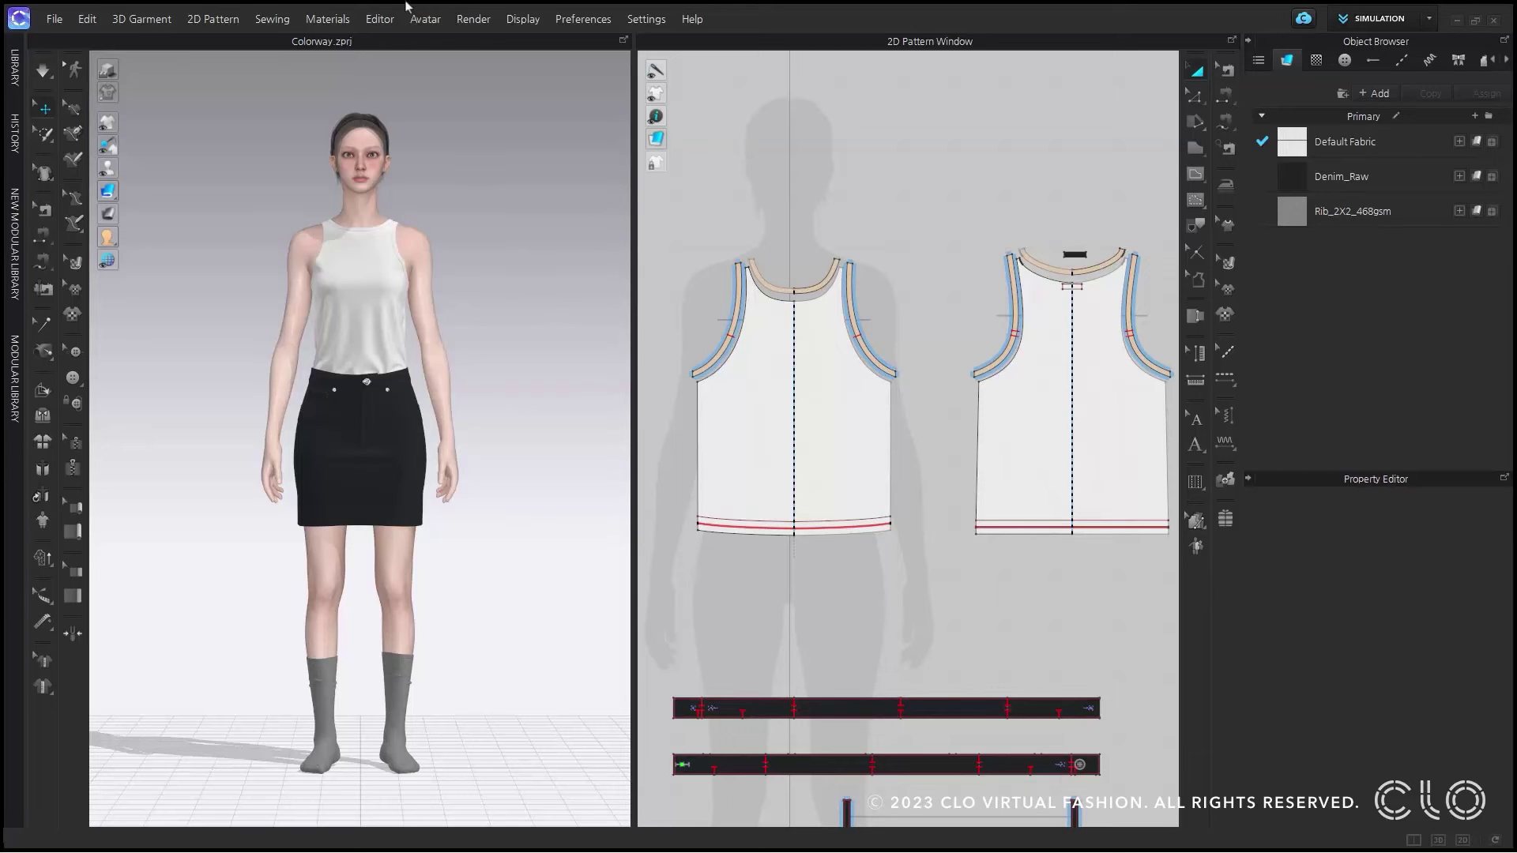
# Open the Colorway Editor, add a new colorway beside White and select its default fabric
pyautogui.click(380, 19)
pyautogui.click(417, 53)
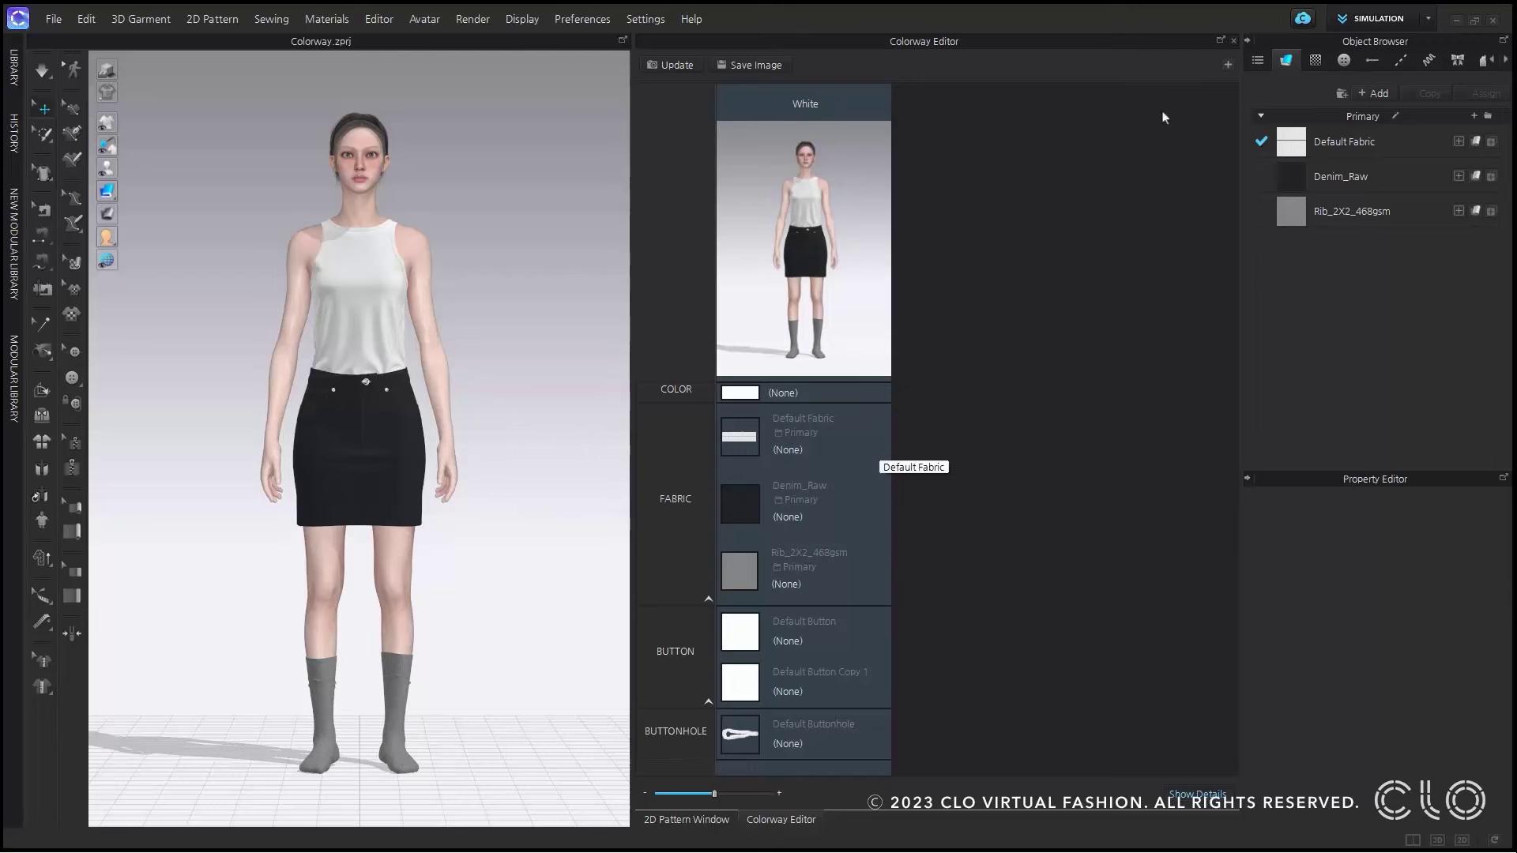
pyautogui.click(1227, 65)
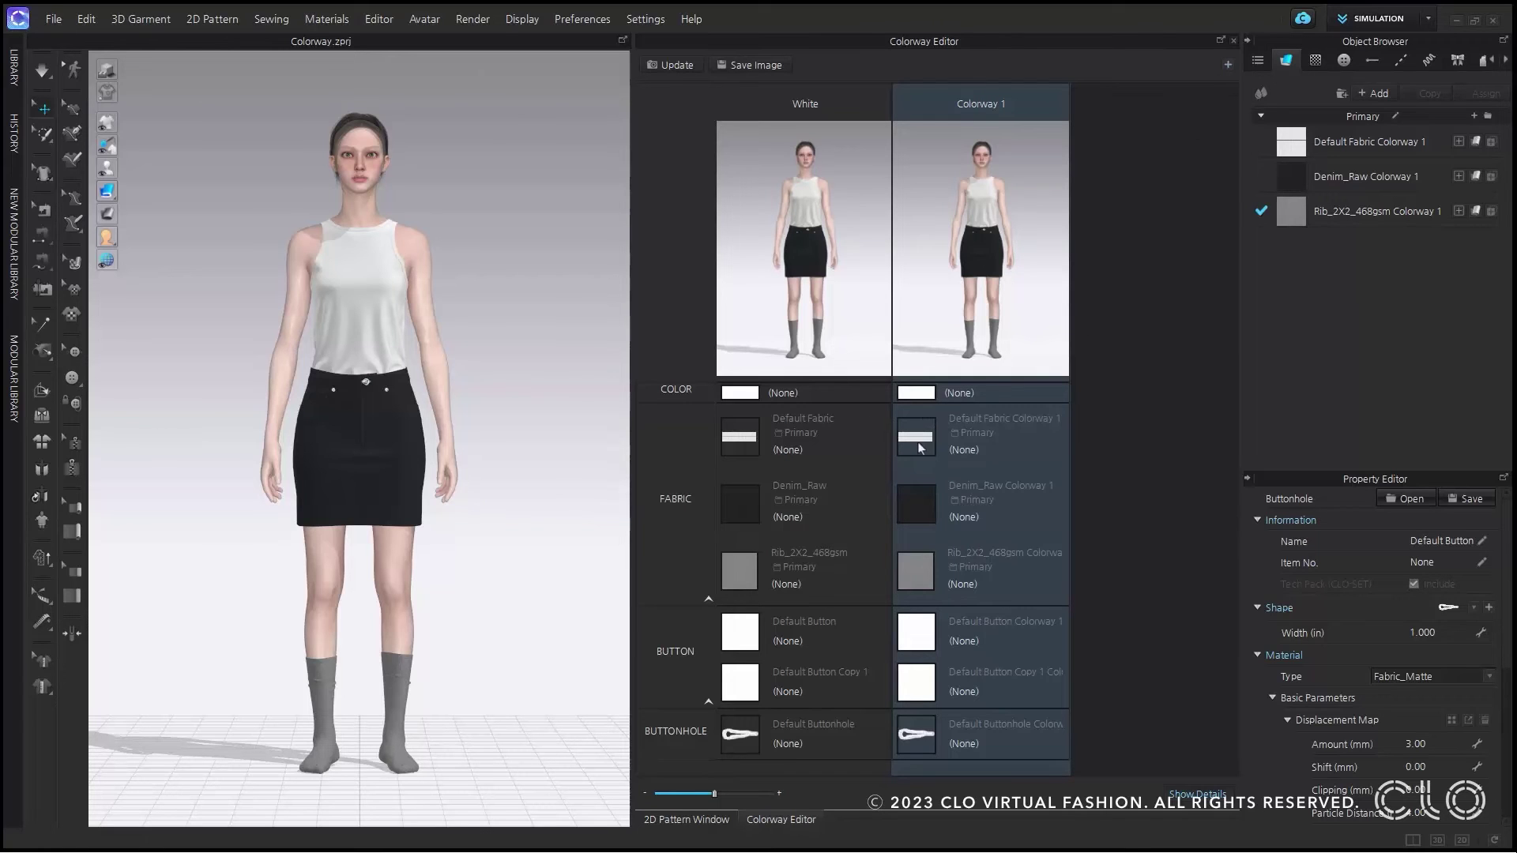
pyautogui.click(954, 428)
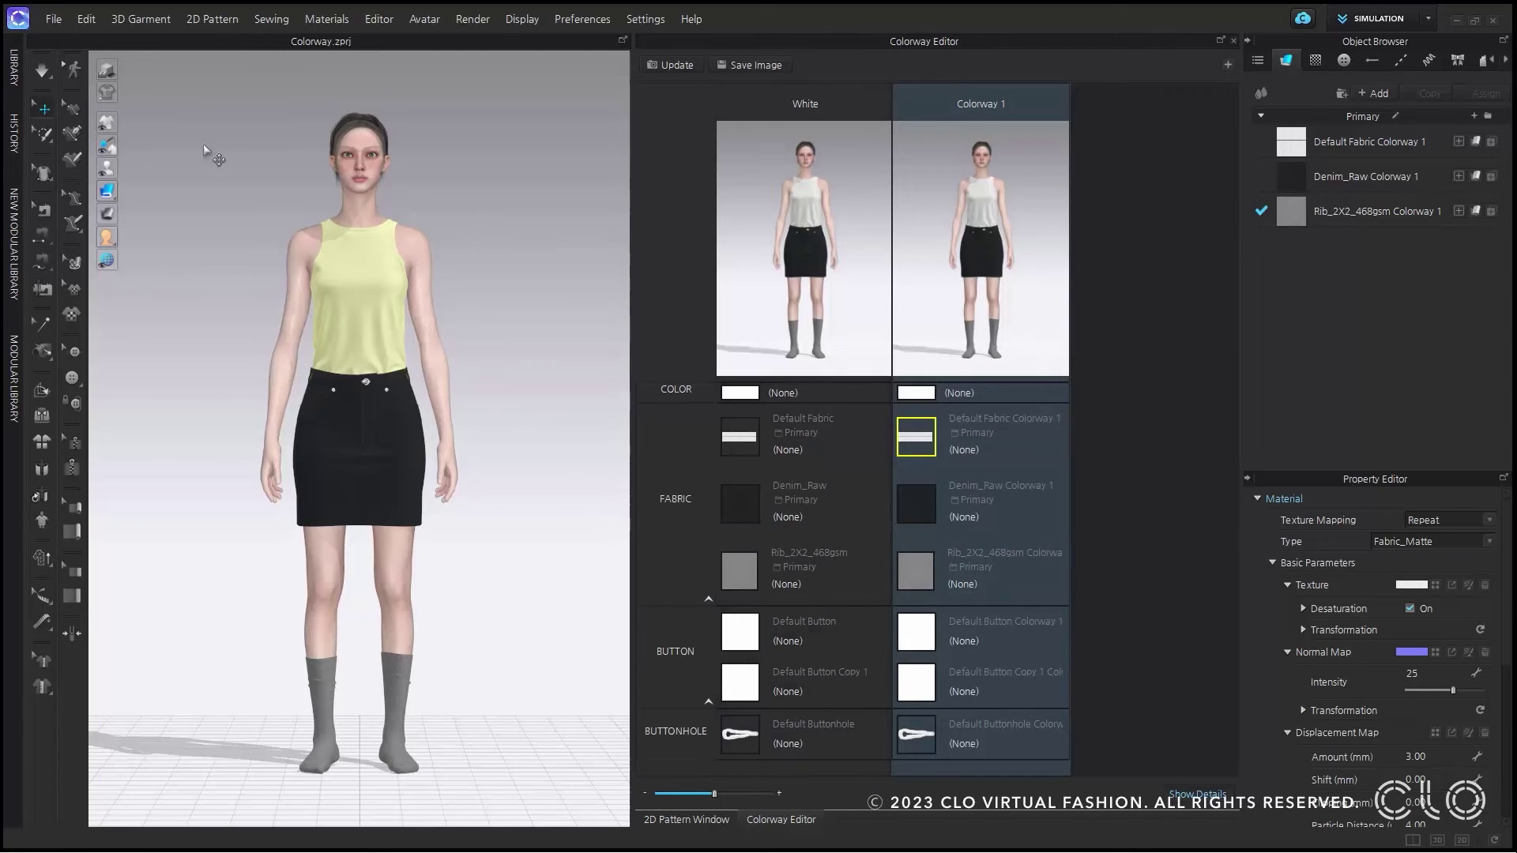
# Add the red Rib_1X1_486gsm fabric from the Library's Fabric folder to the fabrics of Colorway 1
pyautogui.click(15, 69)
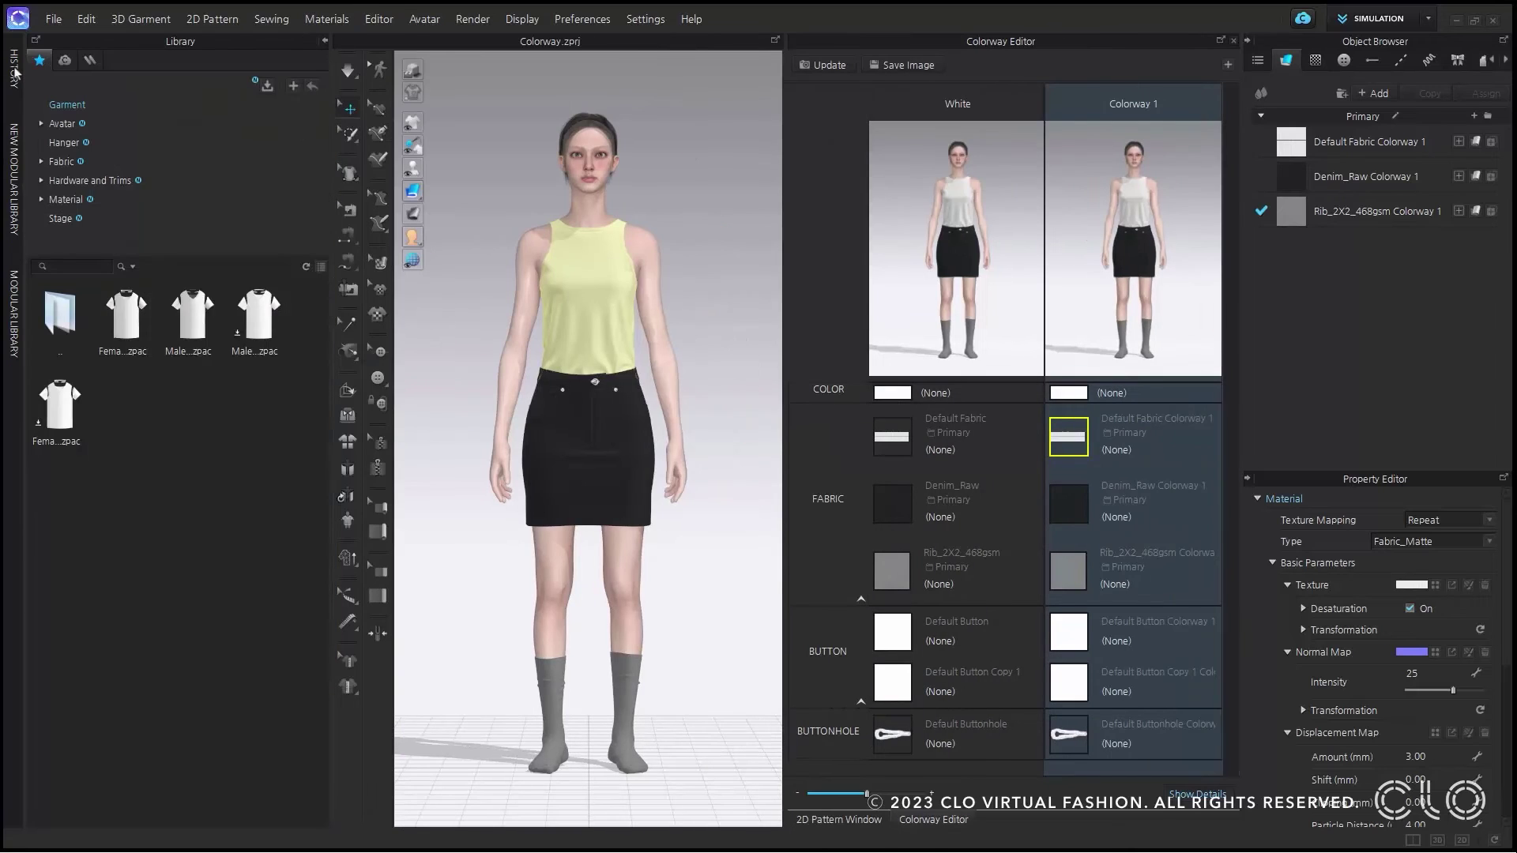
pyautogui.click(60, 162)
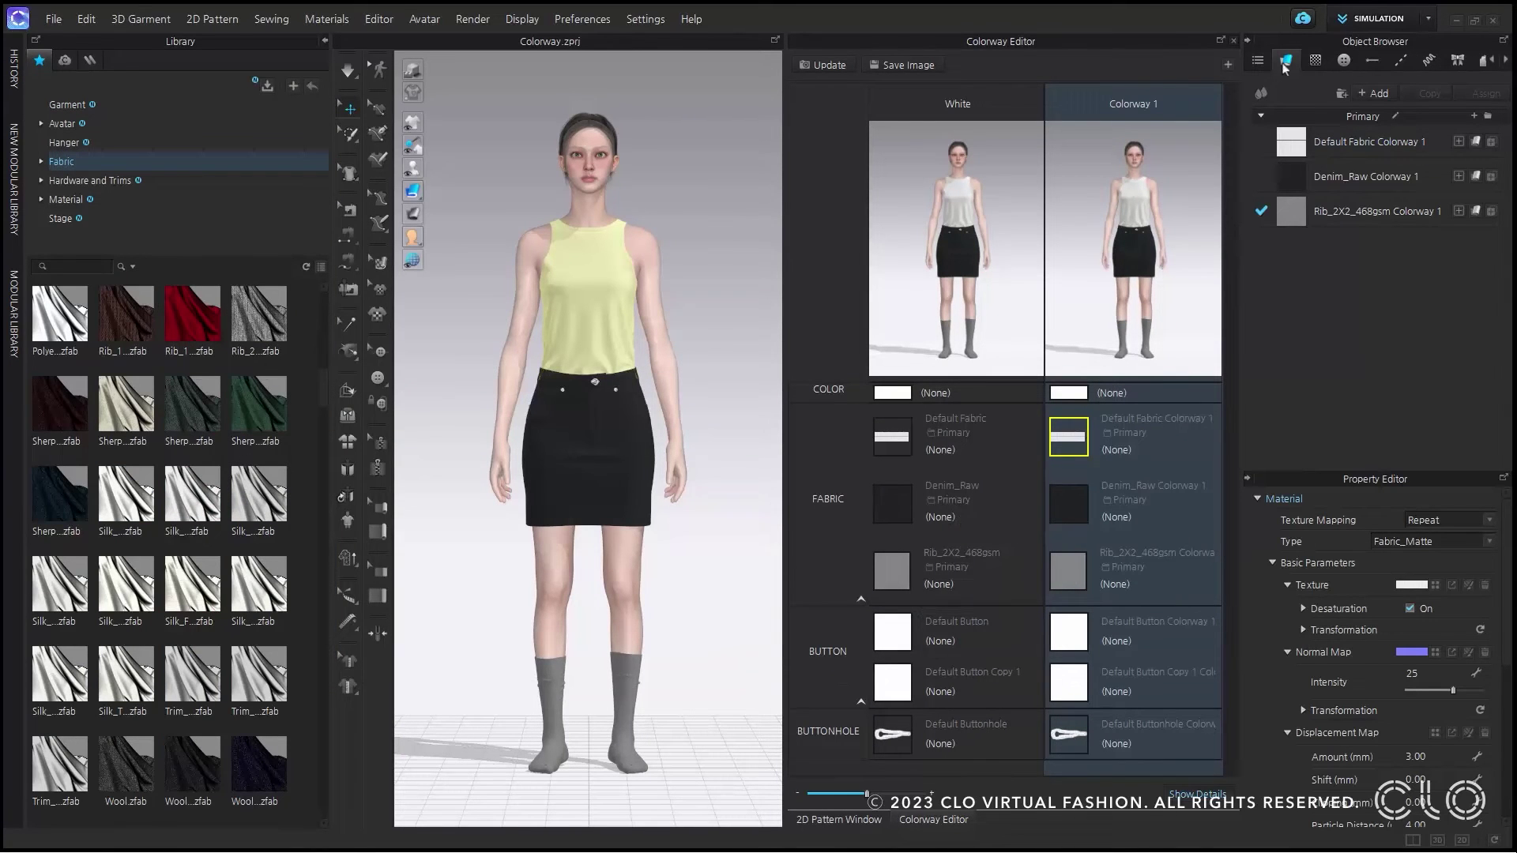
pyautogui.moveTo(192, 314); pyautogui.dragTo(983, 335)
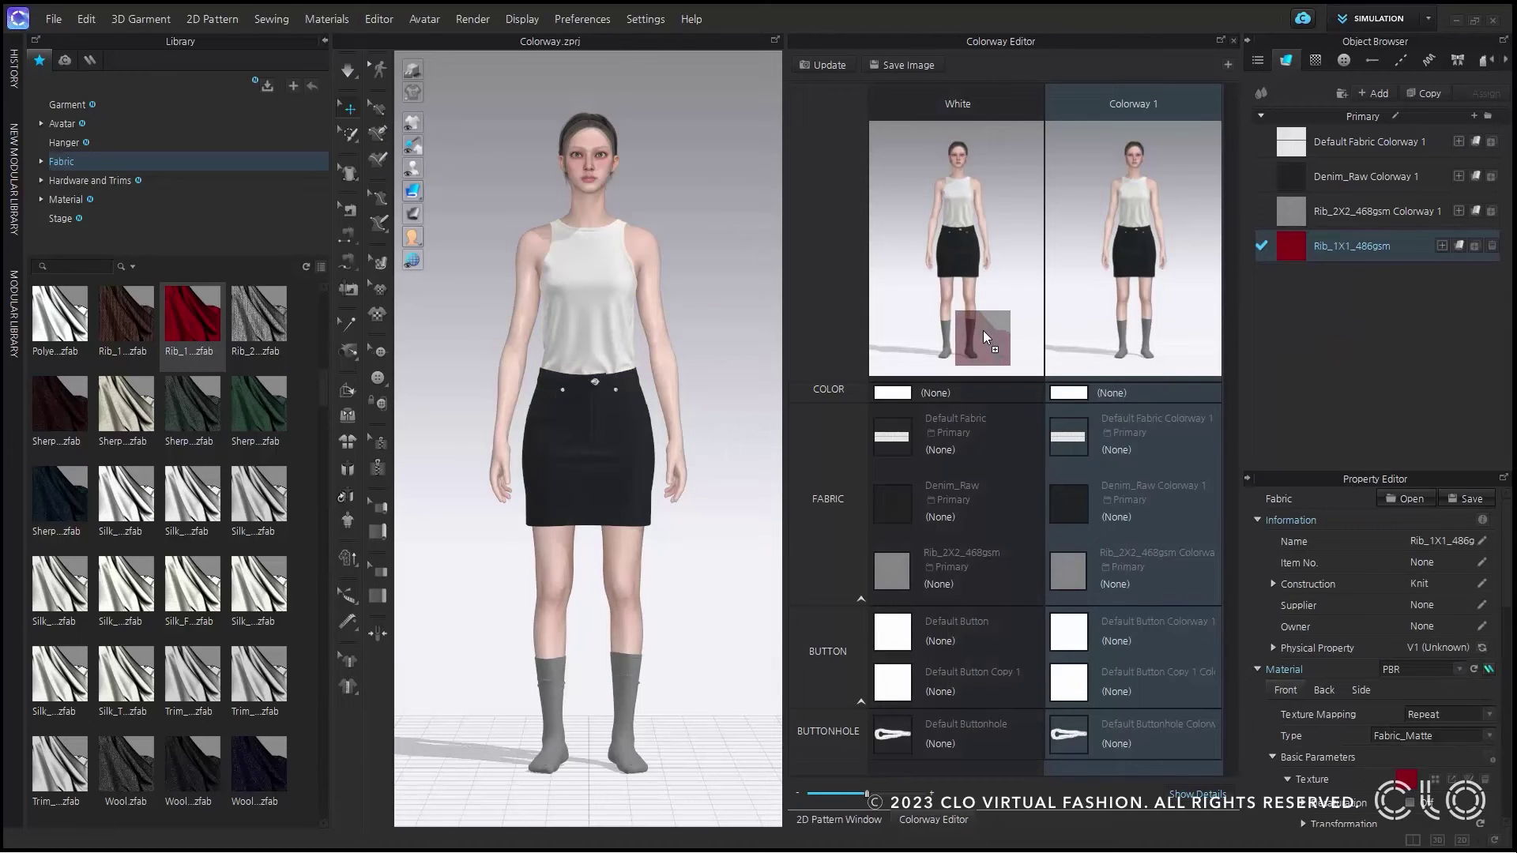
# Replace the default fabric of Colorway 1 with Rib_1X1_486gsm and update the colorway thumbnails
pyautogui.moveTo(982, 333); pyautogui.dragTo(985, 339)
pyautogui.moveTo(1309, 249); pyautogui.dragTo(1075, 432)
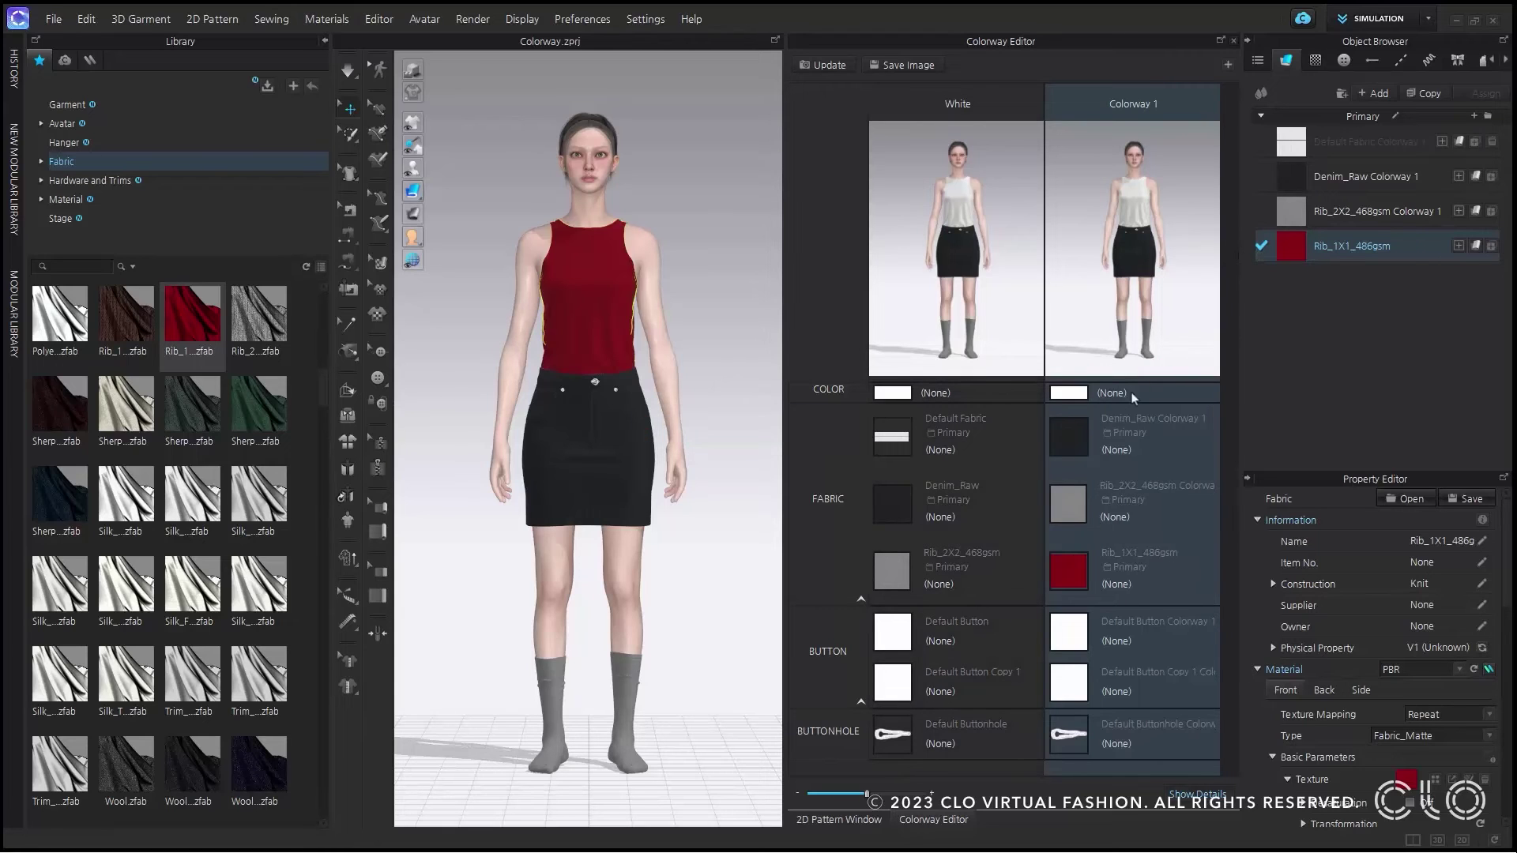
pyautogui.click(825, 66)
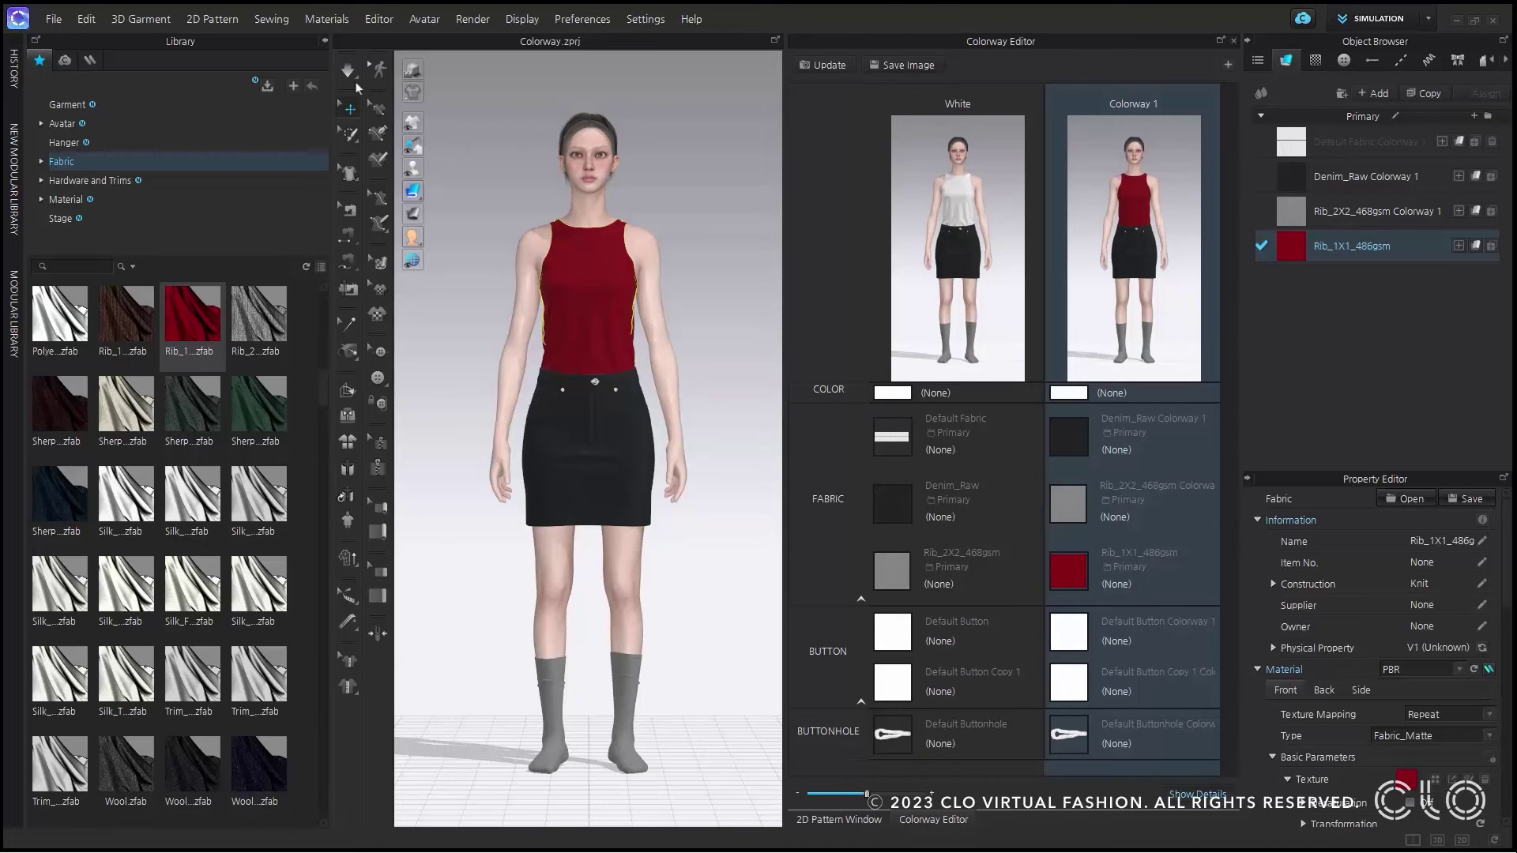
pyautogui.click(719, 314)
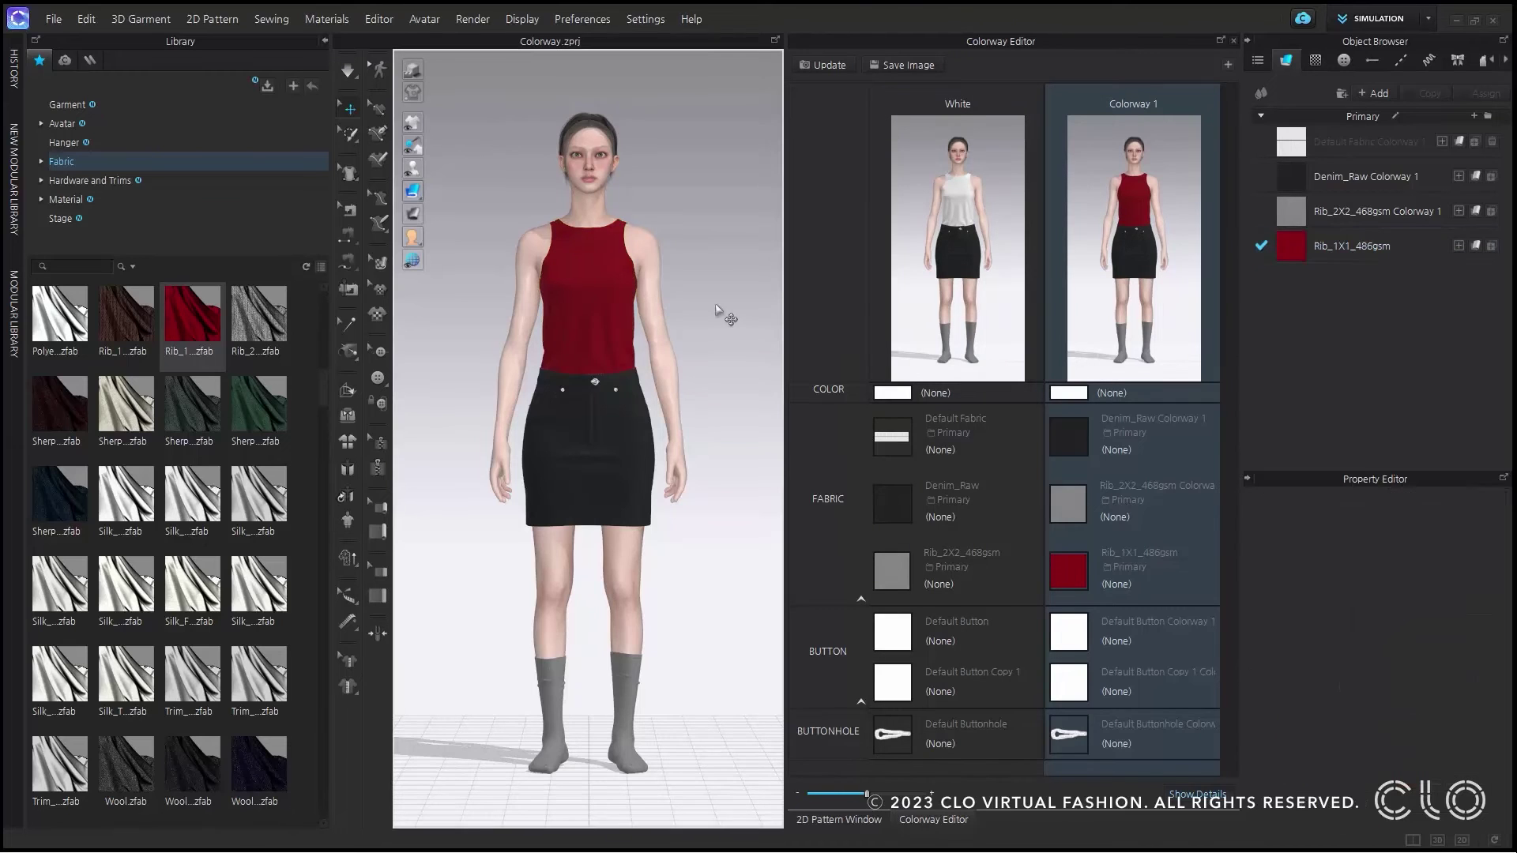
# Compare the detailed physical properties of Rib_1X1_486gsm with those of the default fabric in White
pyautogui.click(1317, 250)
pyautogui.scroll(-10, 1359, 668)
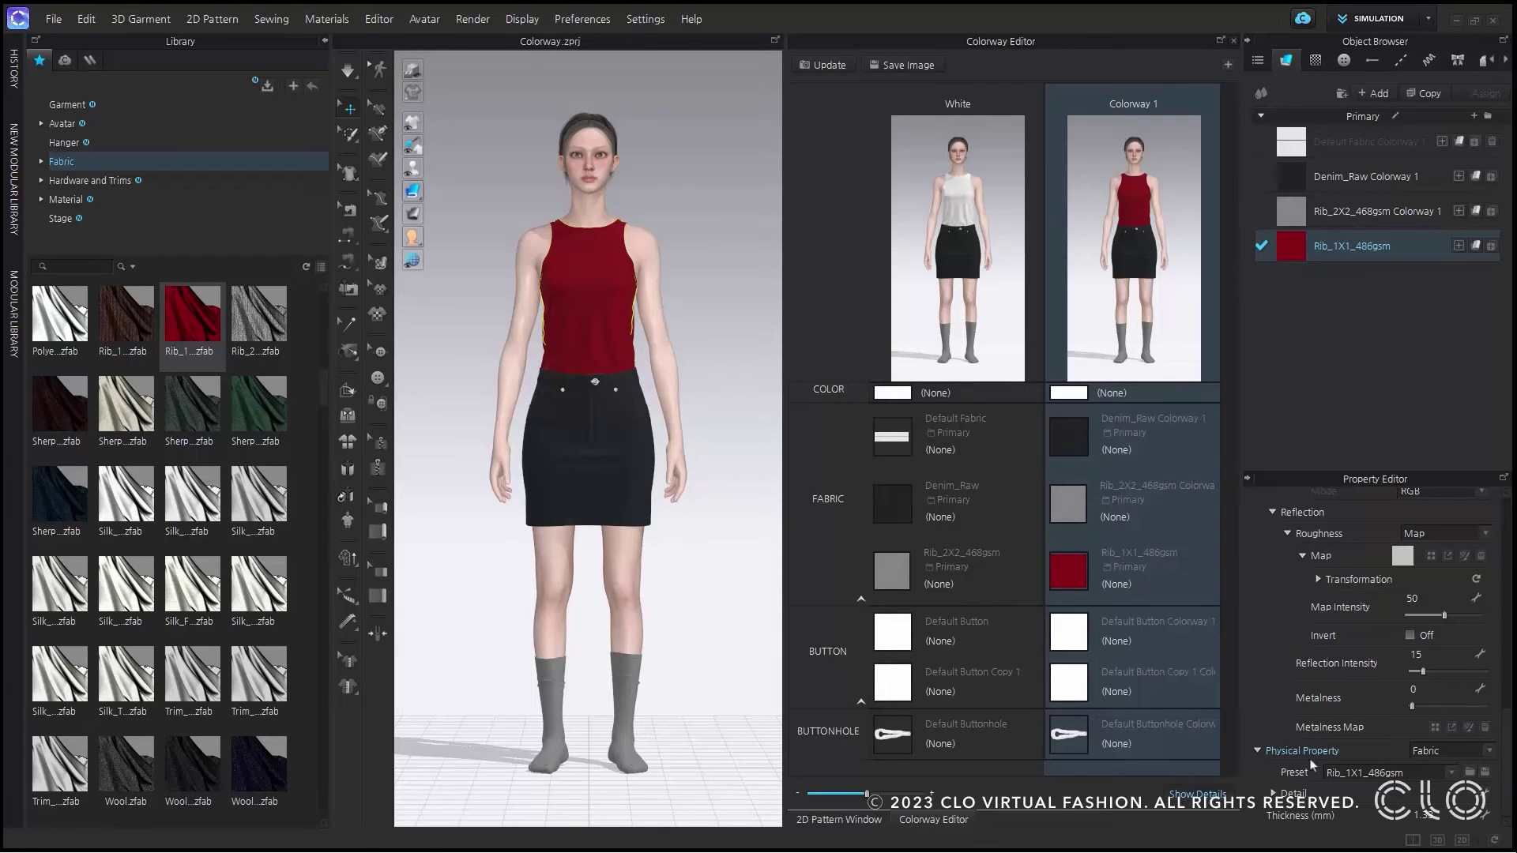
pyautogui.click(1274, 794)
pyautogui.scroll(-6, 1327, 724)
pyautogui.scroll(2, 1432, 588)
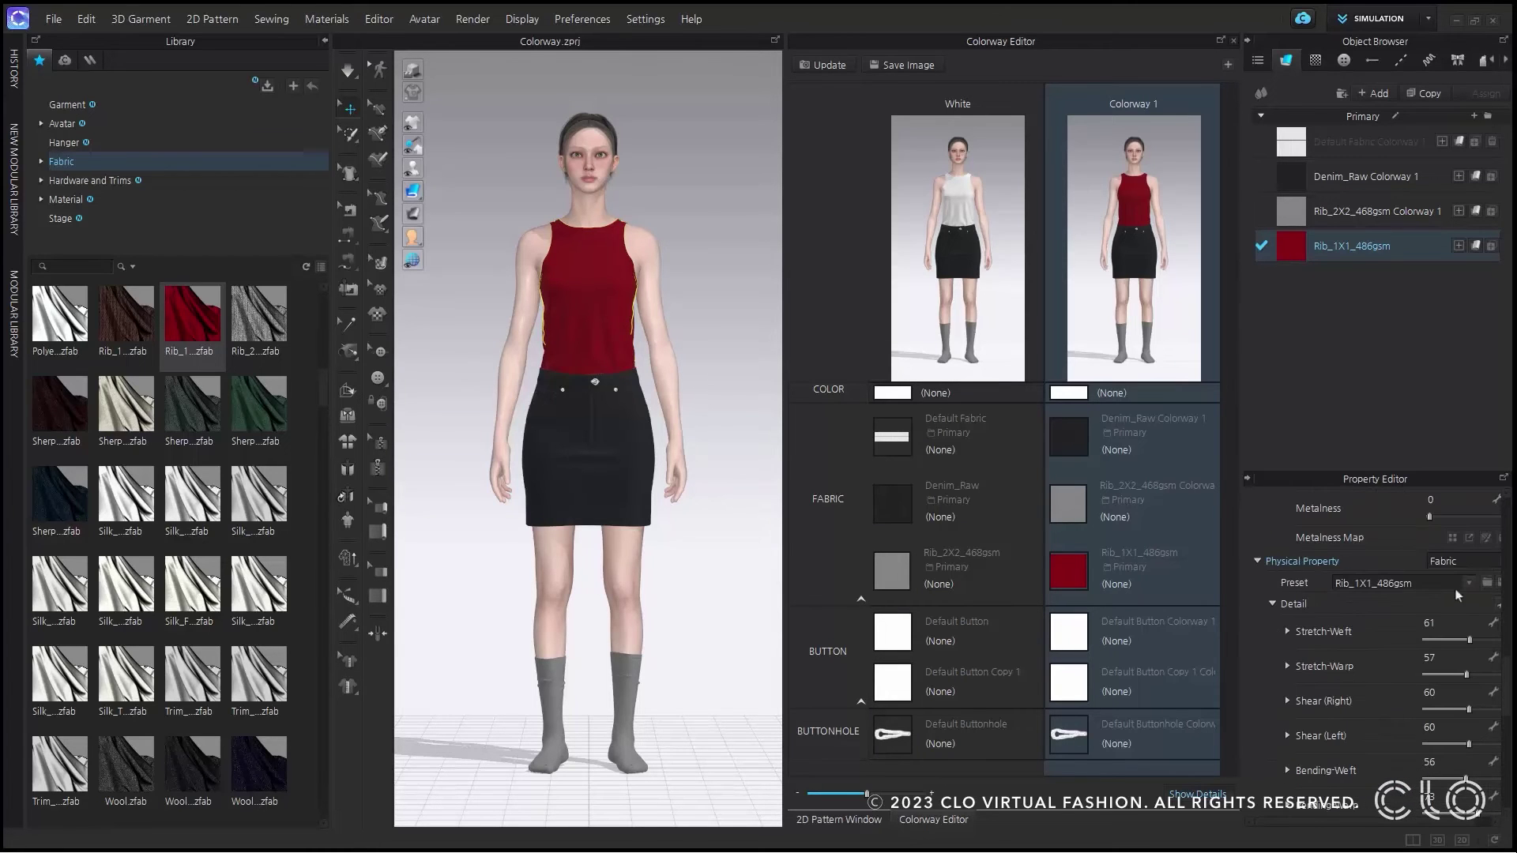
pyautogui.click(893, 446)
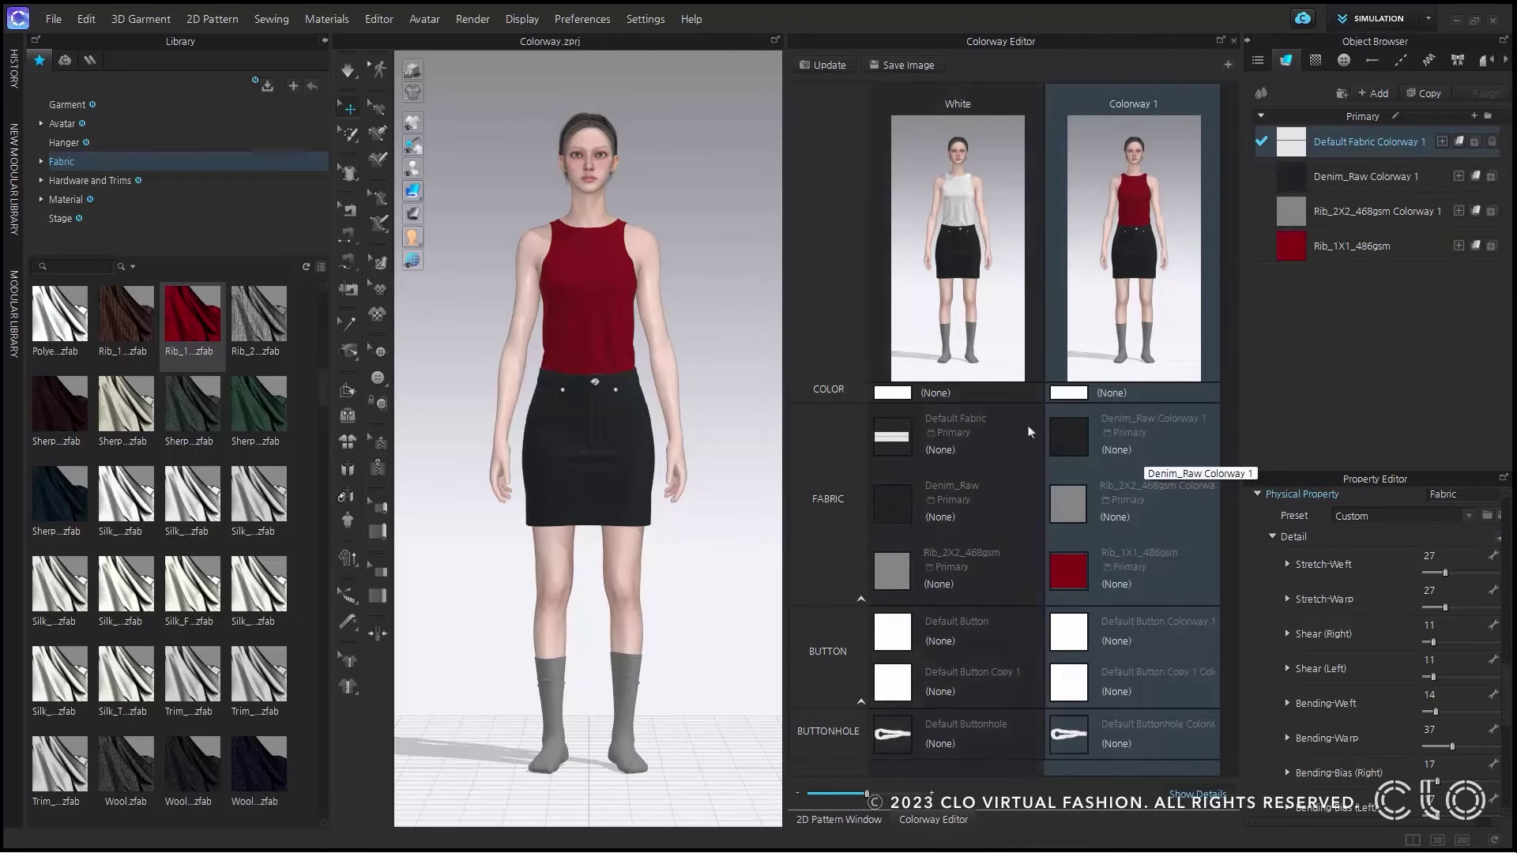
# Close the Library and add the graphics A and B from the Colorway folder to the graphic list
pyautogui.click(324, 40)
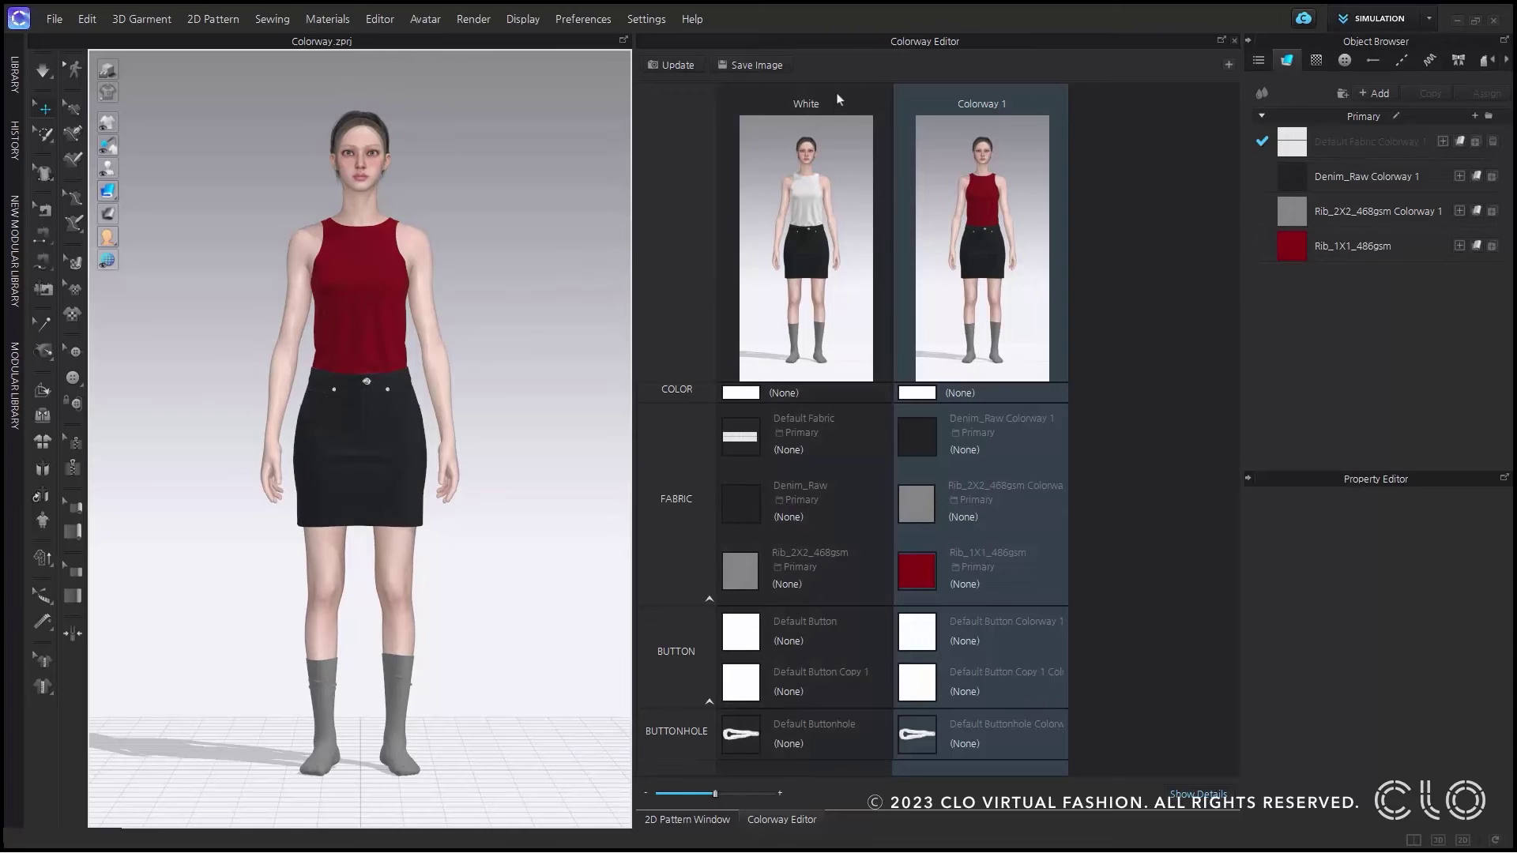
pyautogui.click(1315, 60)
pyautogui.click(1375, 93)
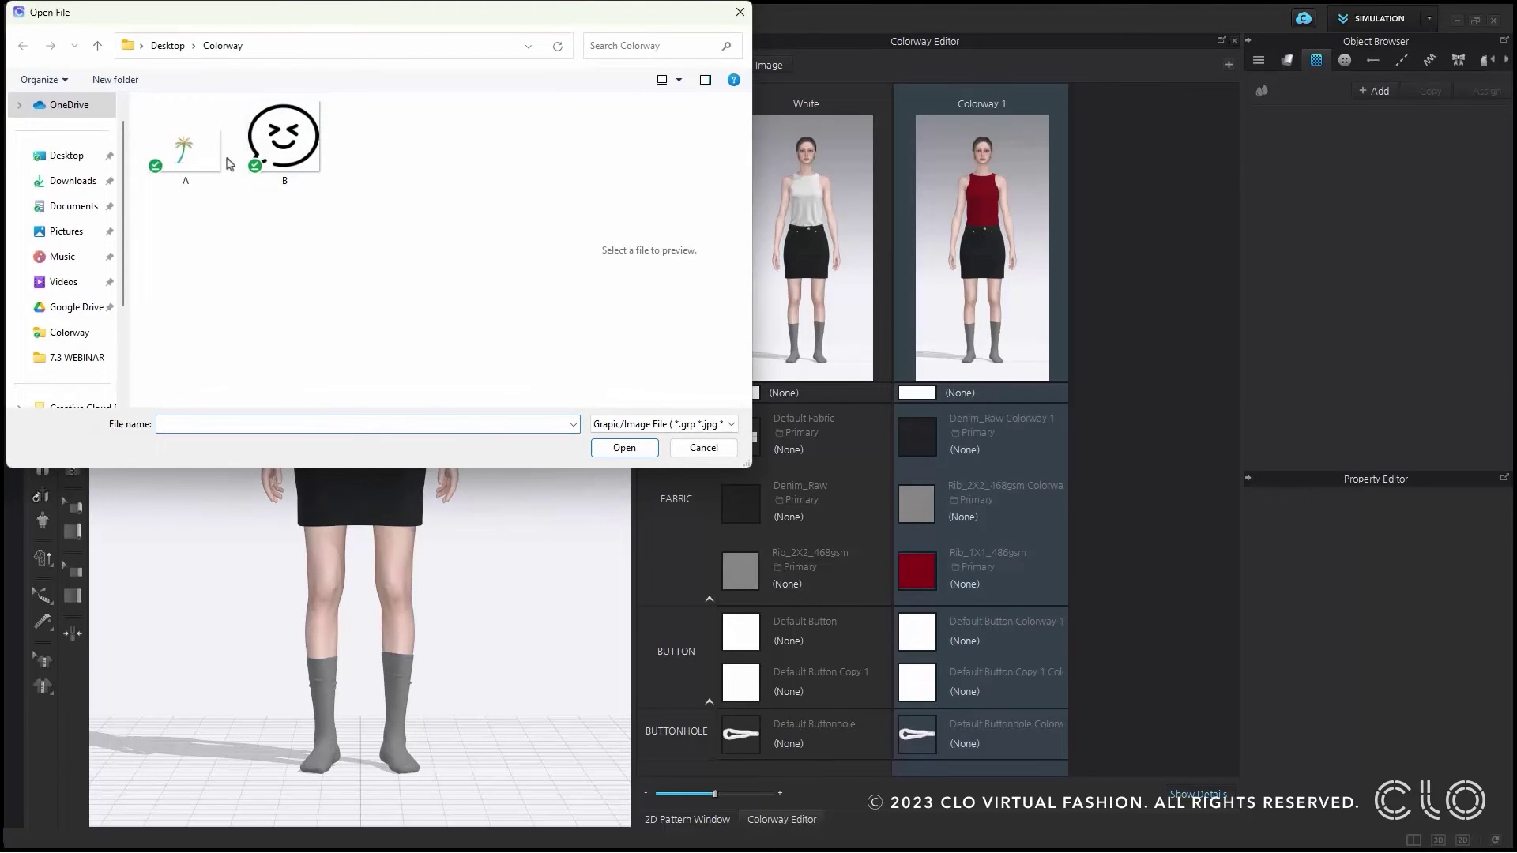
pyautogui.click(193, 142)
pyautogui.click(286, 152)
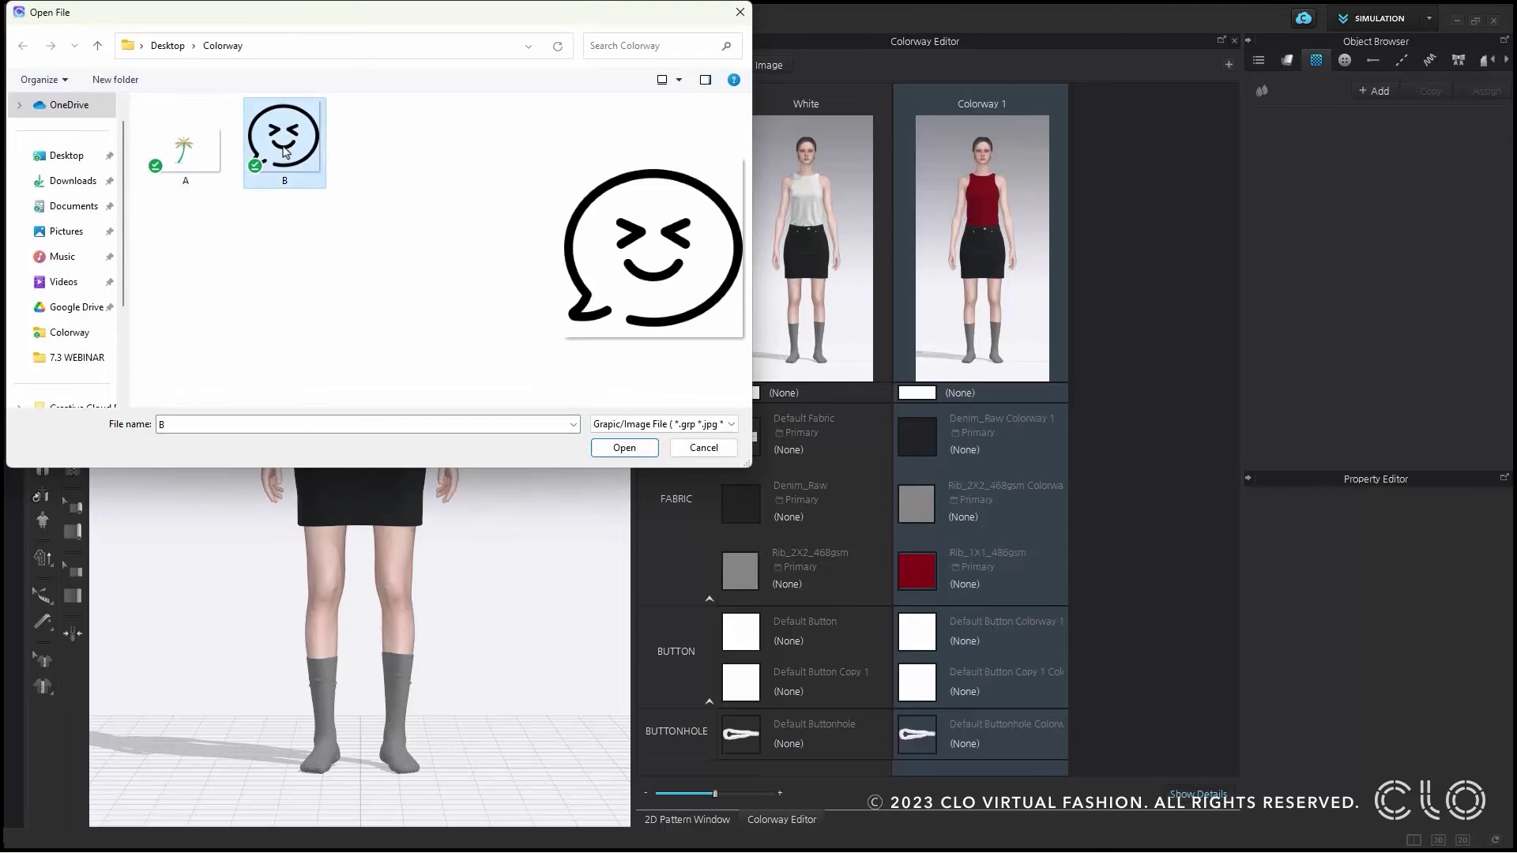
pyautogui.doubleClick(166, 155)
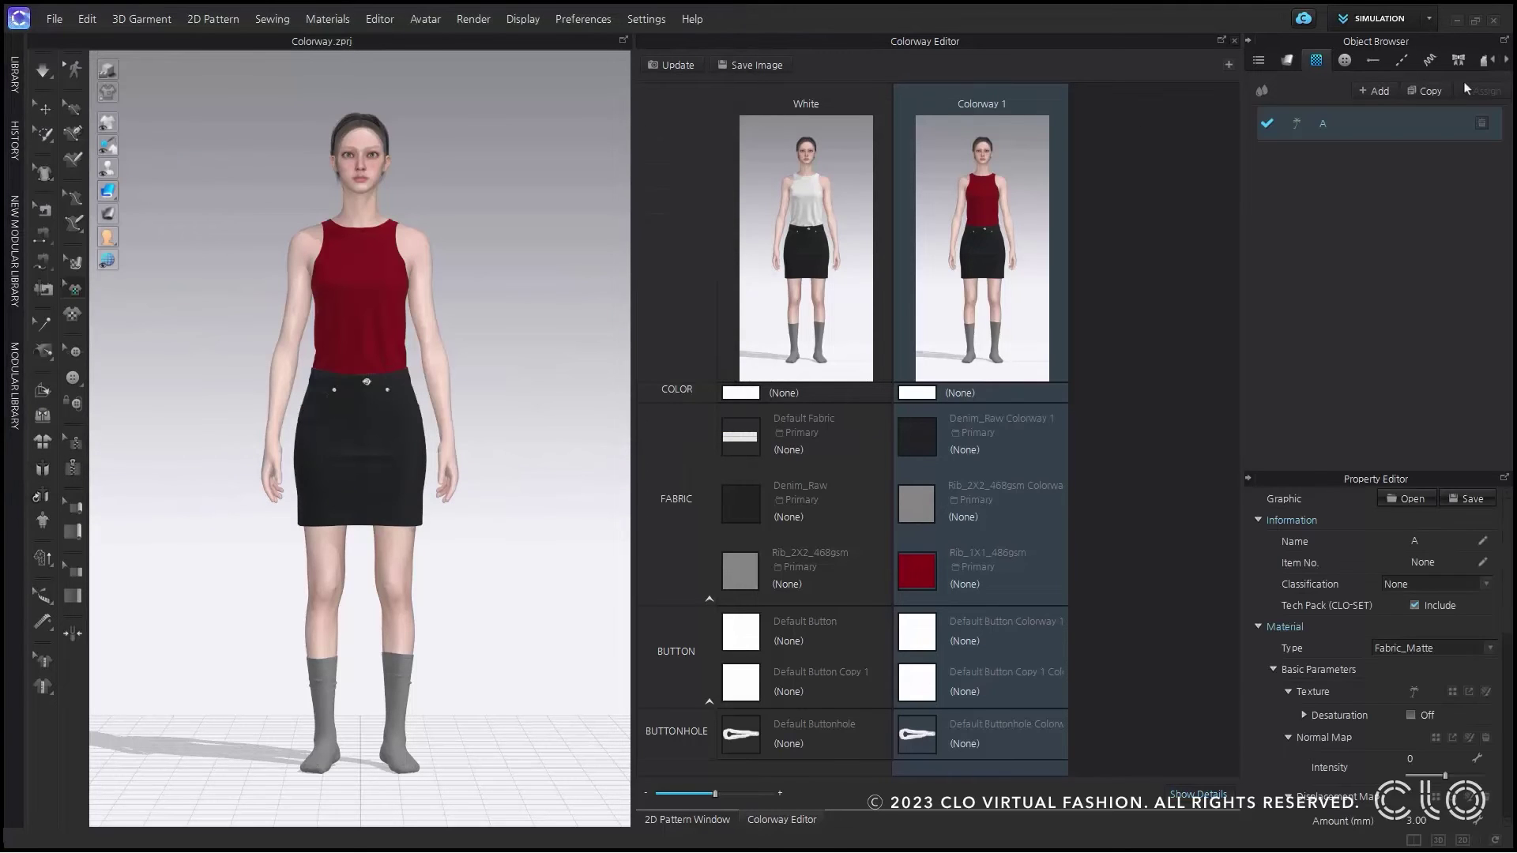
pyautogui.click(1384, 93)
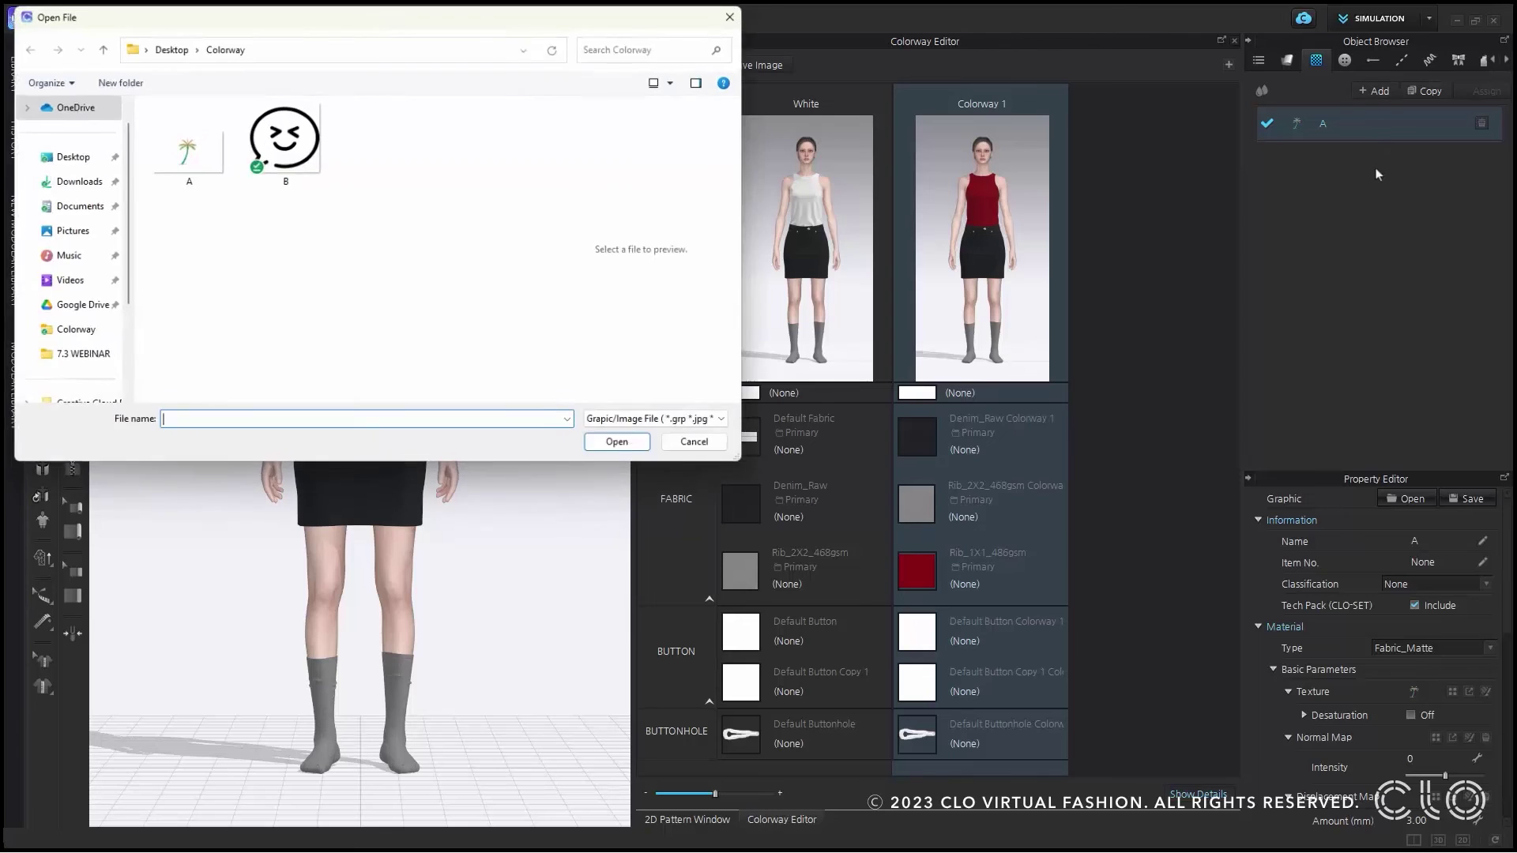
pyautogui.doubleClick(281, 158)
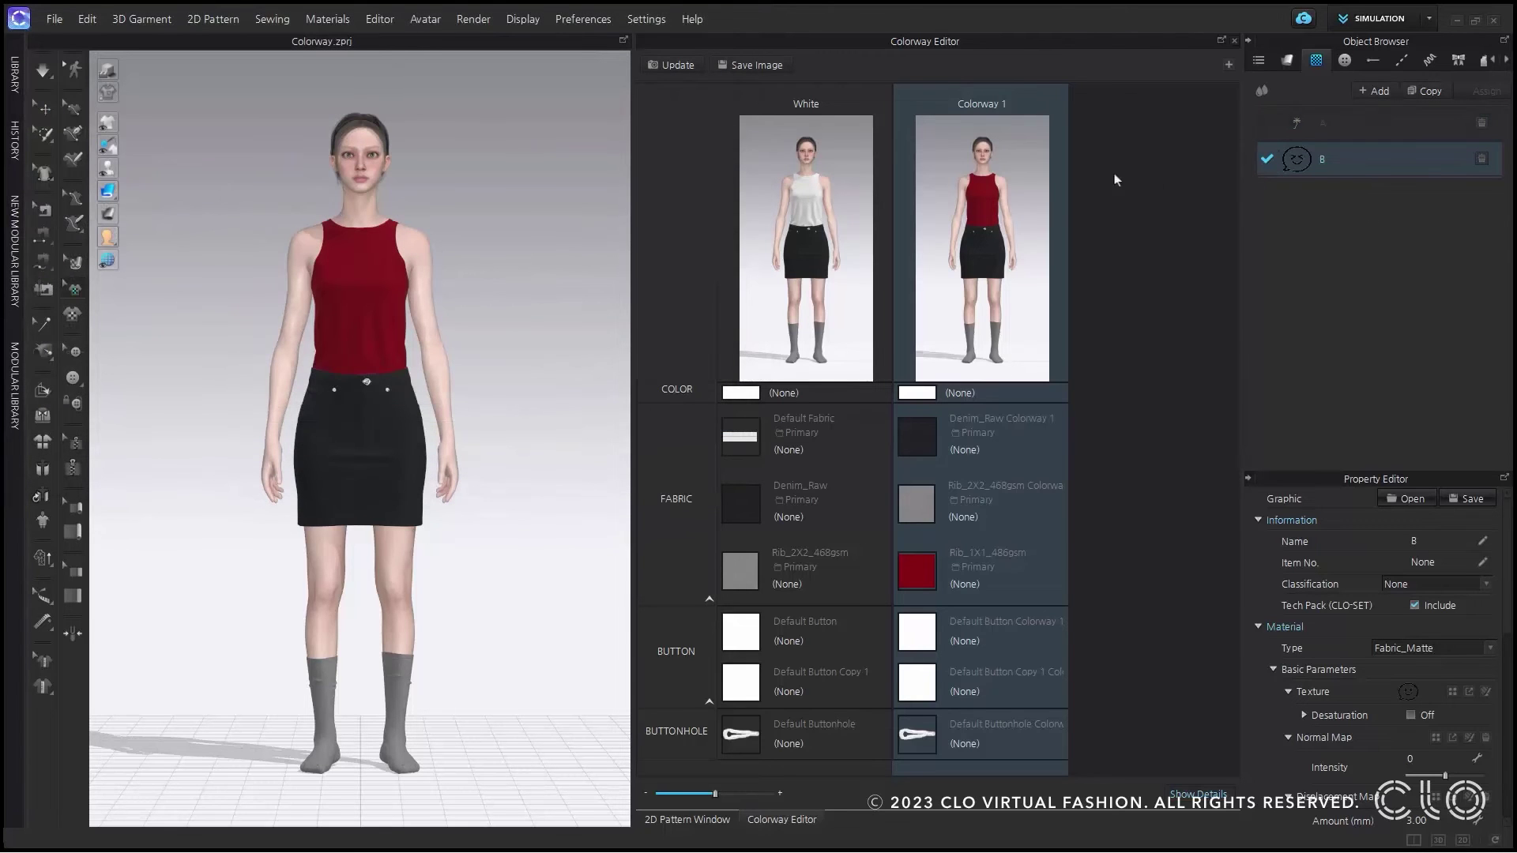
# Activate the White colorway and place the palm tree graphic A on the front of the tank top
pyautogui.click(814, 235)
pyautogui.click(1320, 136)
pyautogui.moveTo(1309, 132); pyautogui.dragTo(415, 276)
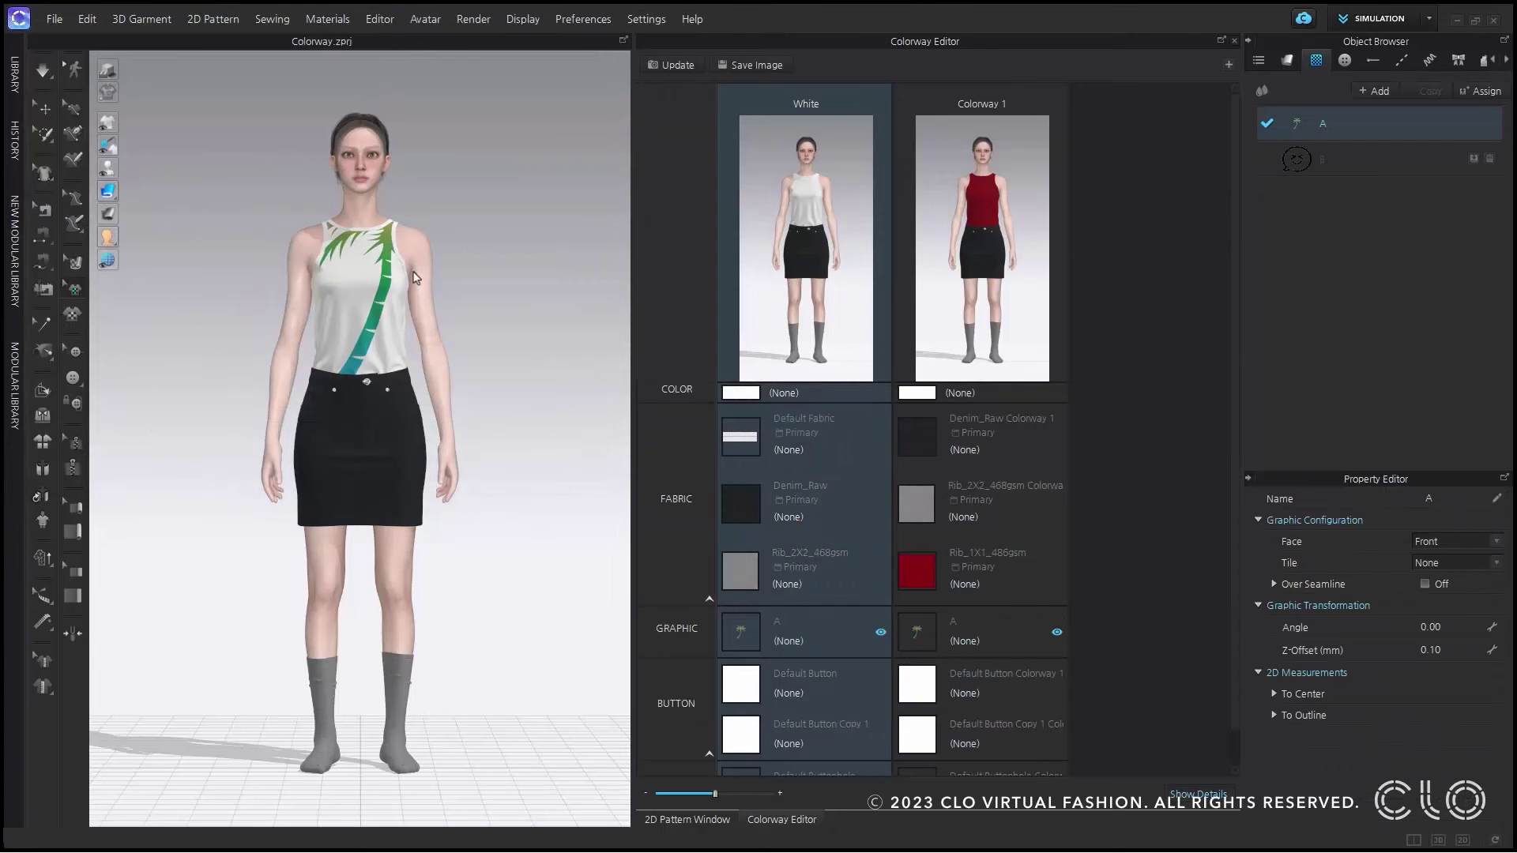
# Scale graphic A on the tank top down to a width of 40 in and further to 20 in
pyautogui.click(1320, 124)
pyautogui.scroll(-6, 1394, 683)
pyautogui.scroll(-4, 1395, 690)
pyautogui.click(1447, 772)
pyautogui.write('40')
pyautogui.press('Return')
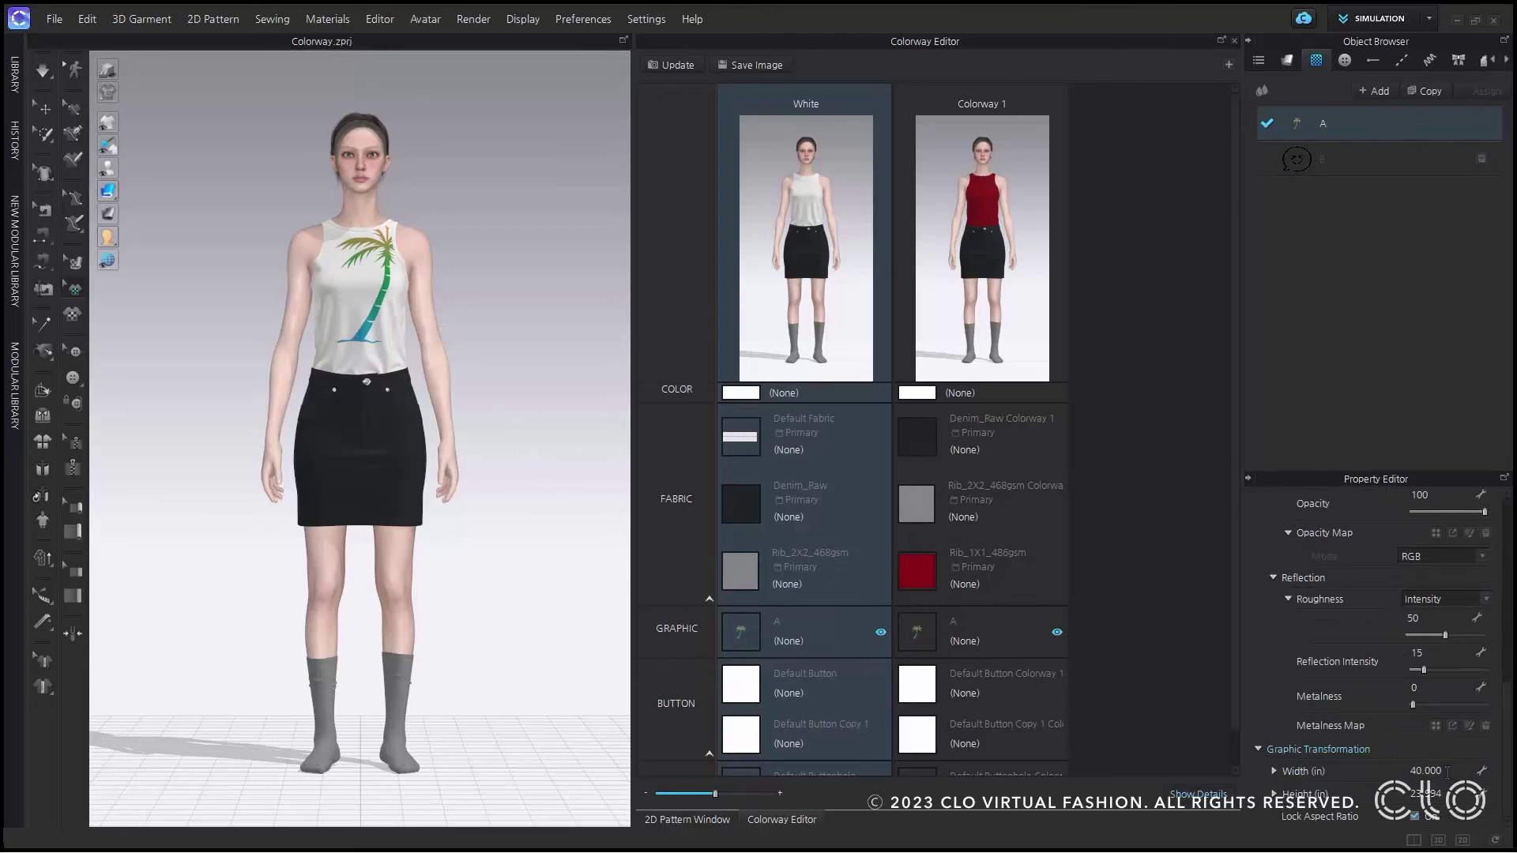
pyautogui.click(1458, 773)
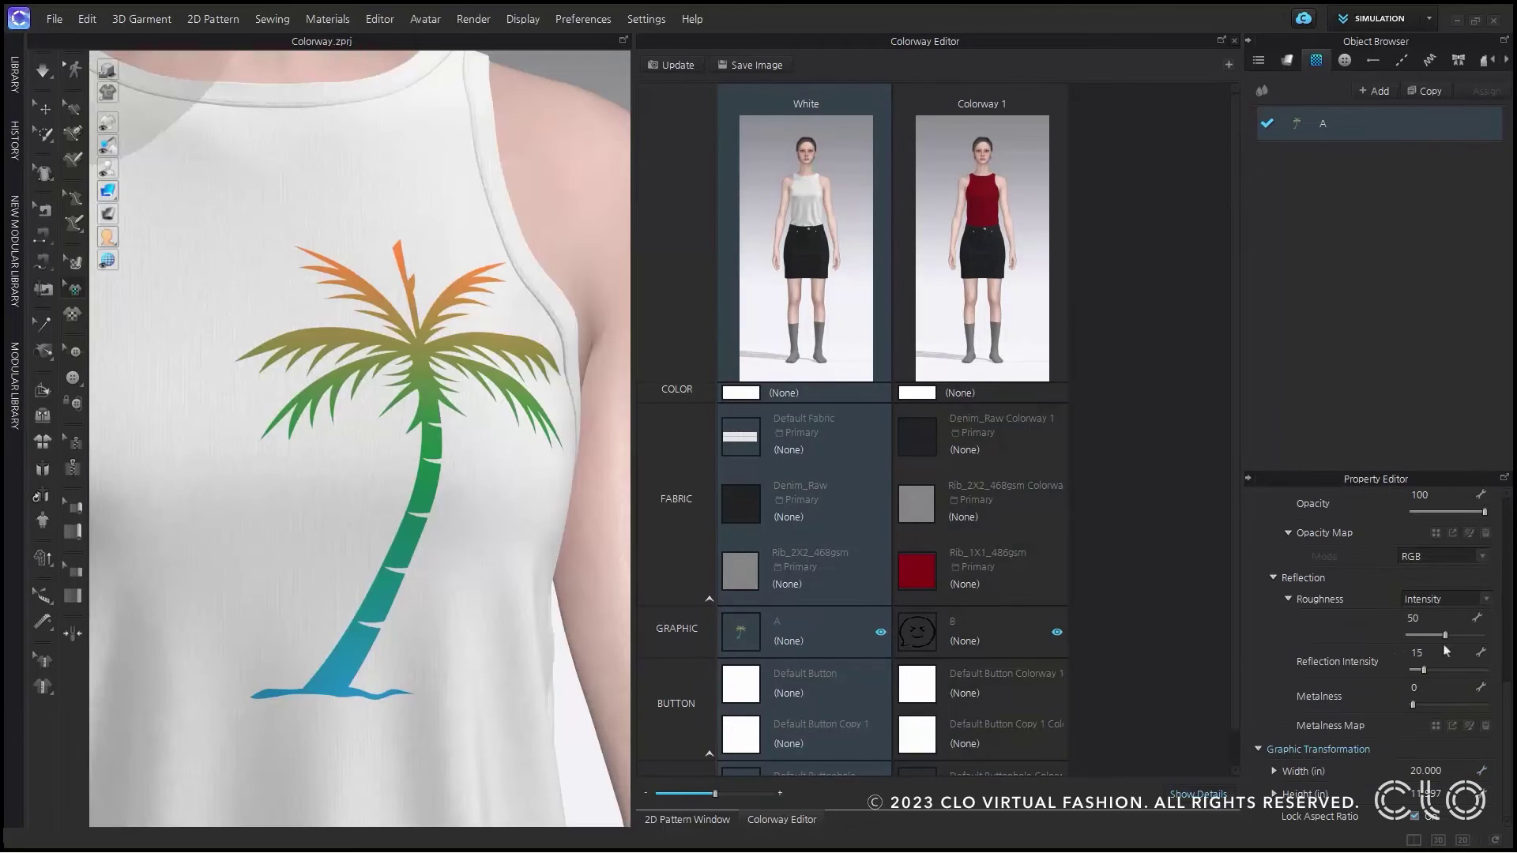
# Change the material type of graphic A, and set graphic B in Colorway 1 to Leather
pyautogui.scroll(5, 1448, 573)
pyautogui.scroll(2, 1448, 572)
pyautogui.click(1430, 648)
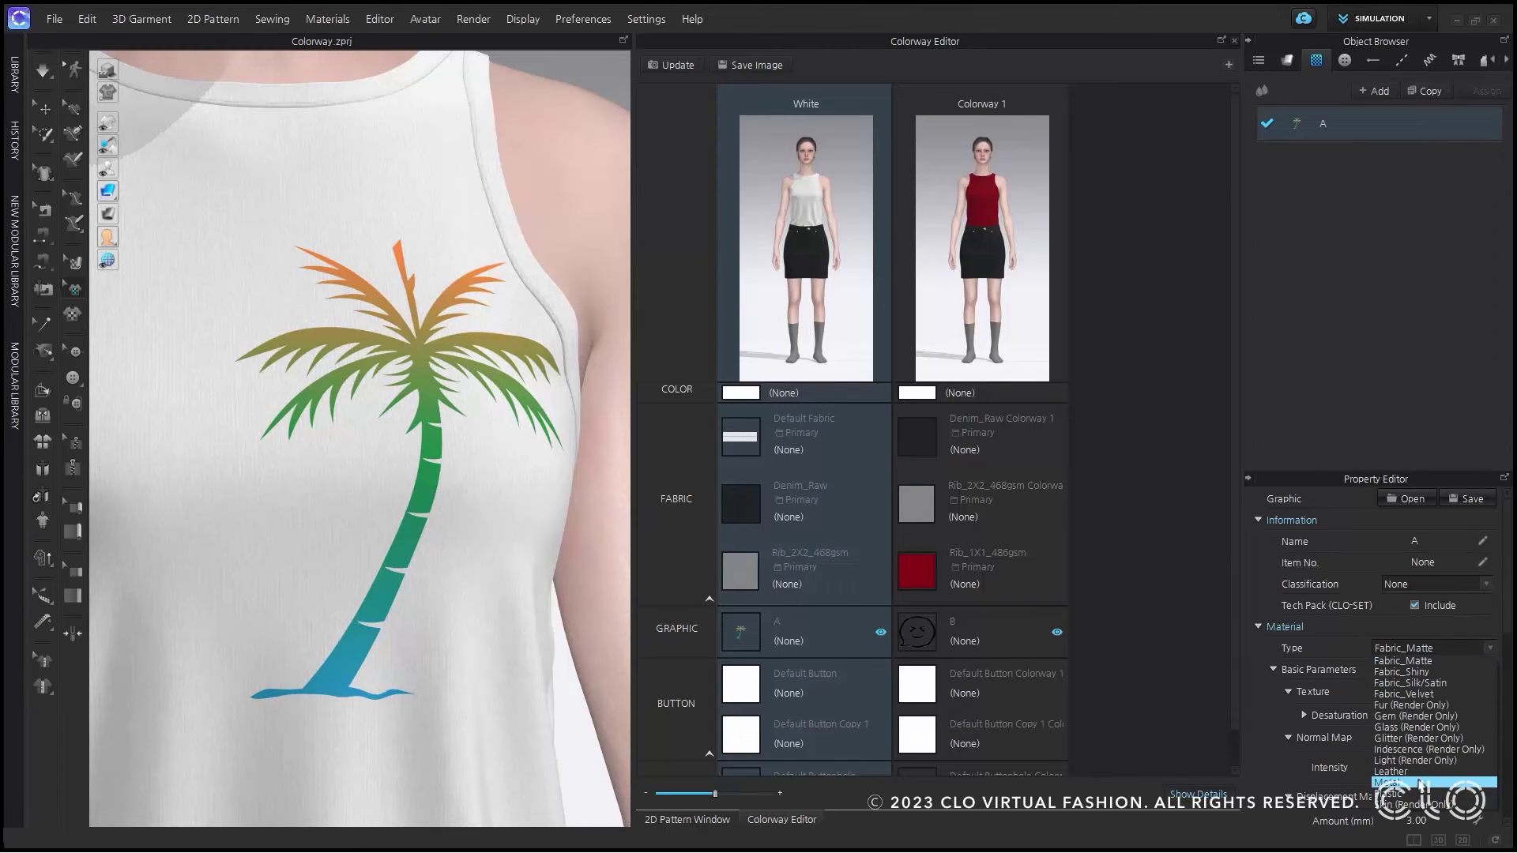
pyautogui.click(1395, 771)
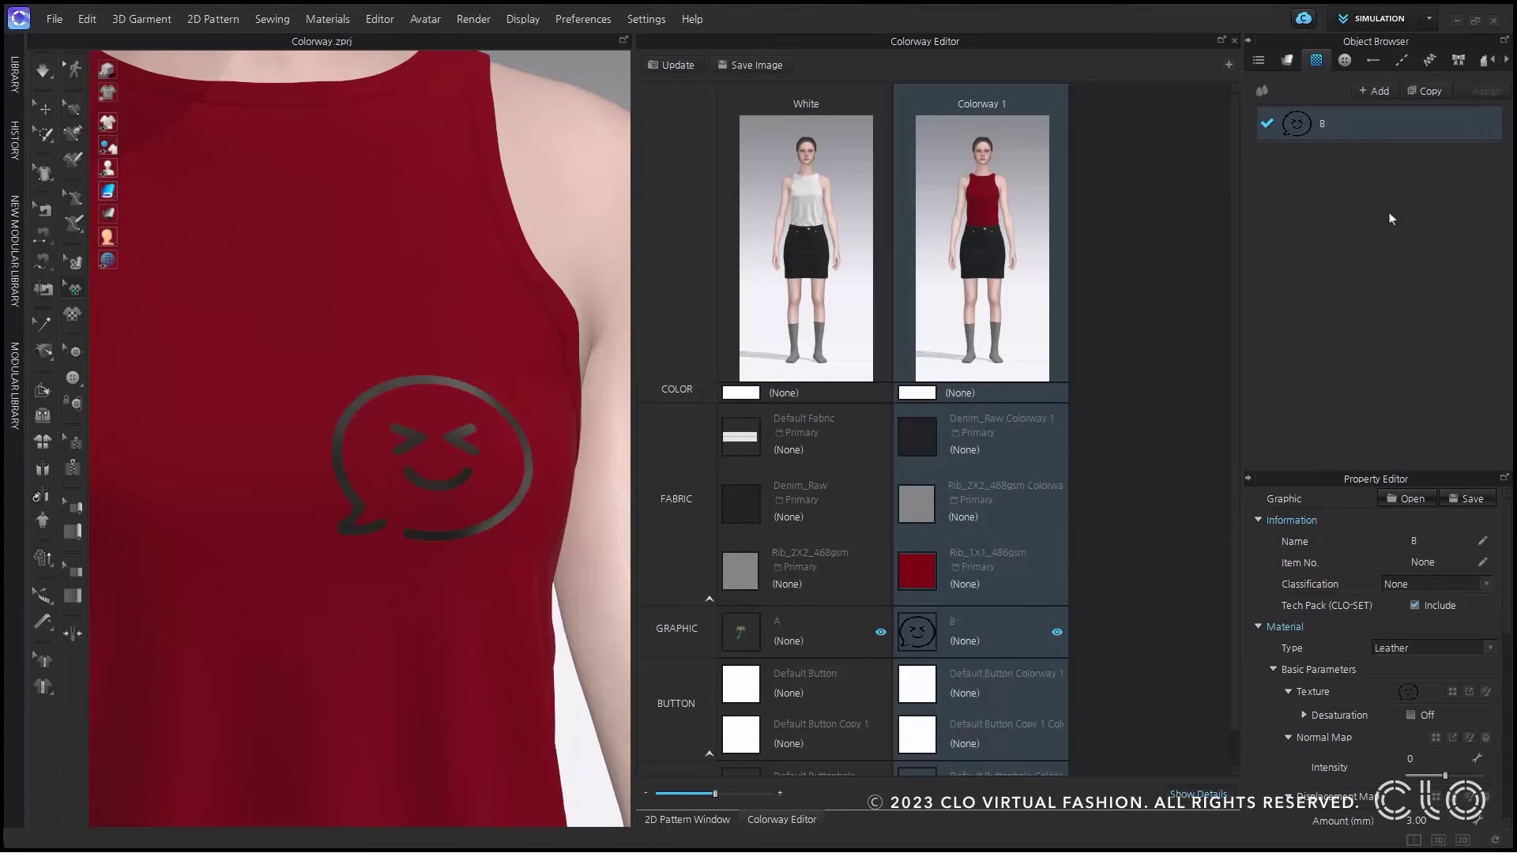
# List the graphics of all colorways in the Object Browser and compare the tank top in White and Colorway 1
pyautogui.click(1259, 93)
pyautogui.click(1335, 128)
pyautogui.click(759, 252)
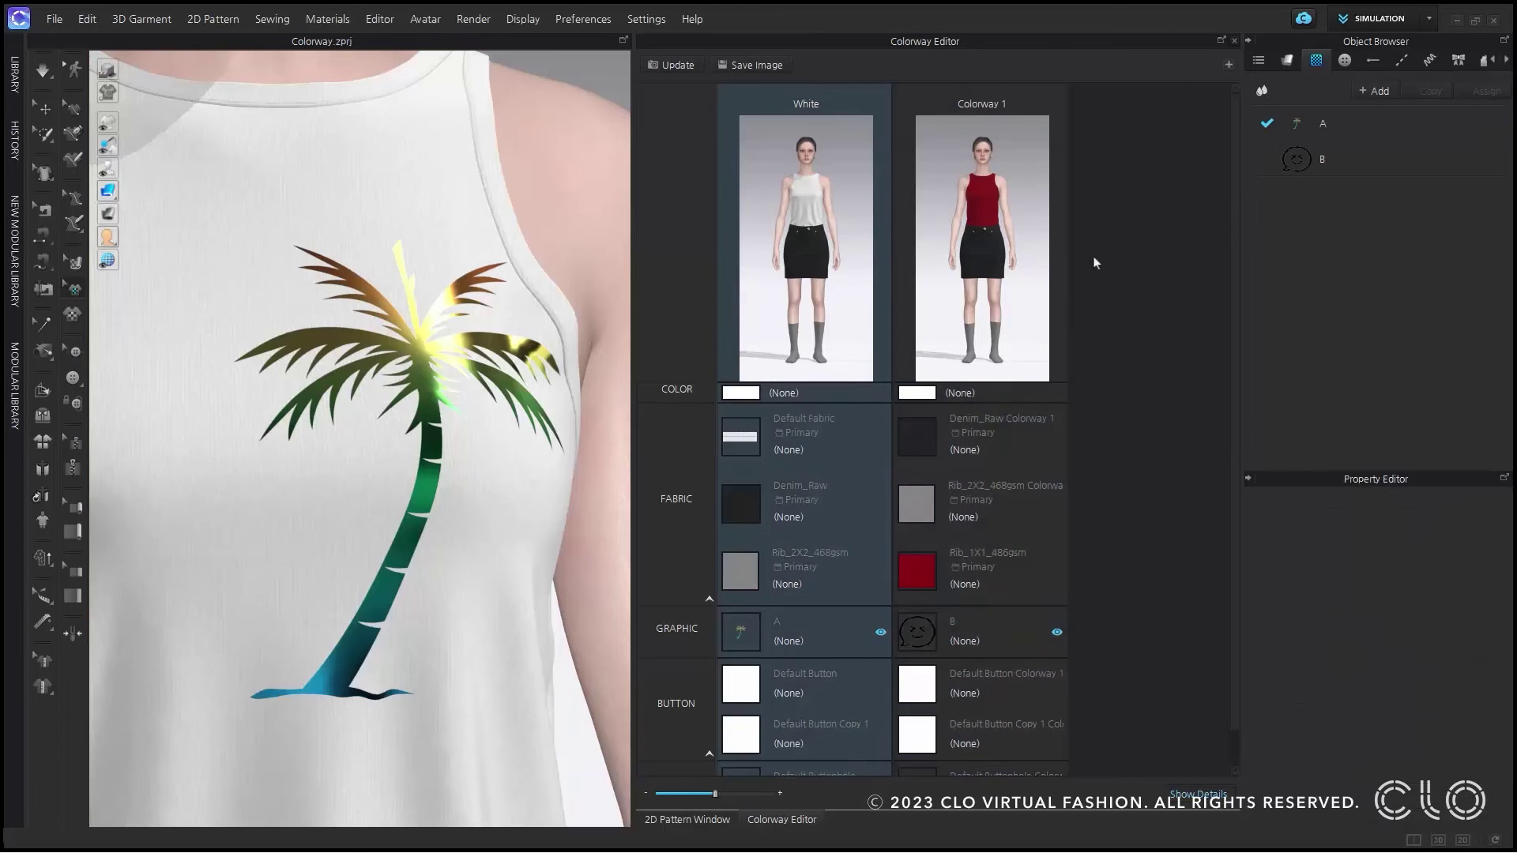
pyautogui.click(1041, 276)
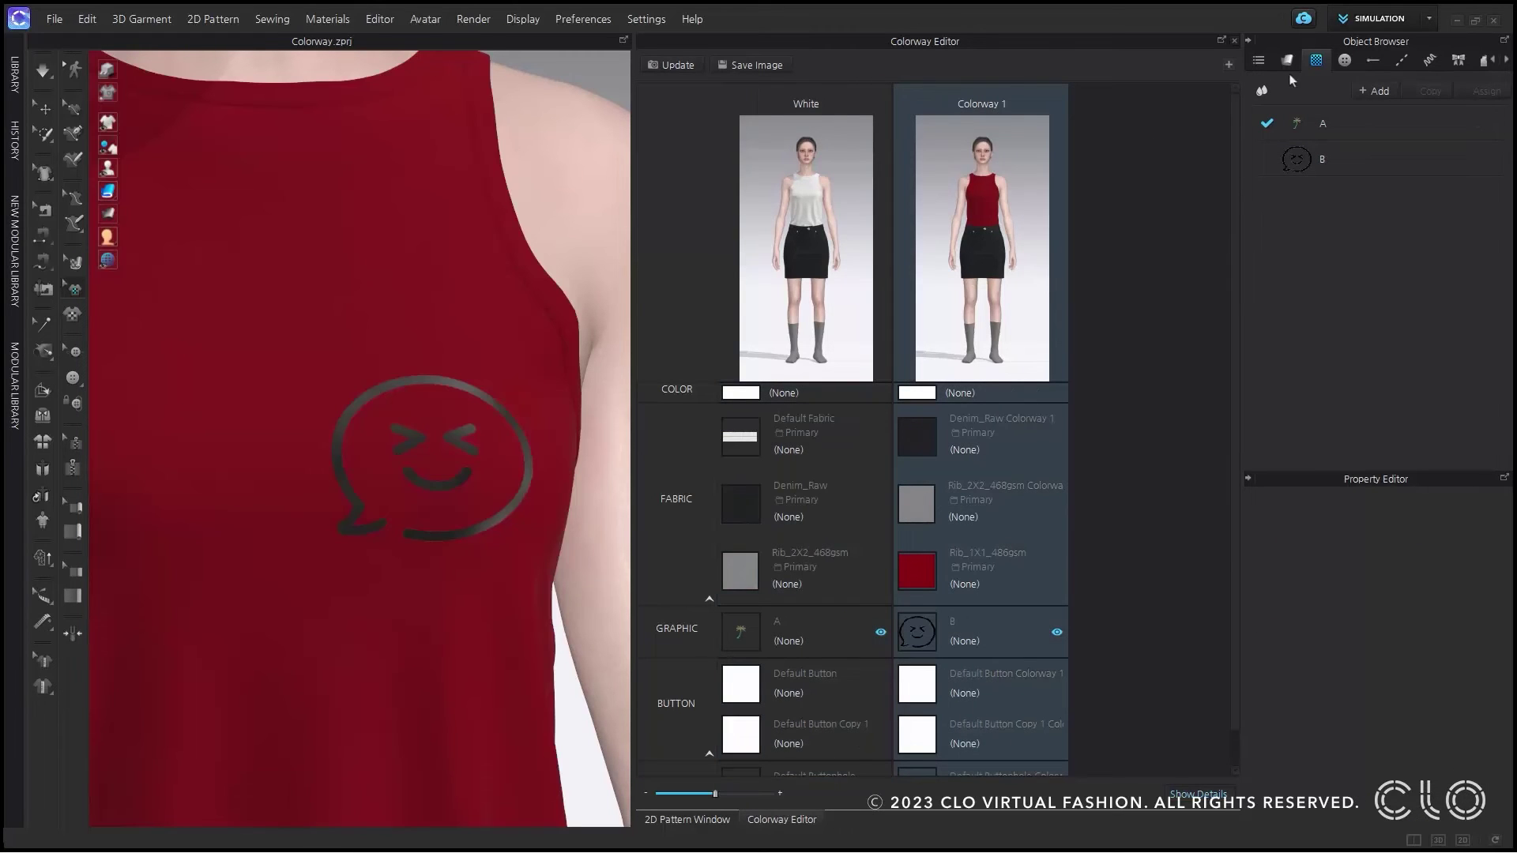
# Show the fabrics of all colorways in the Object Browser and turn that display off again
pyautogui.click(1286, 60)
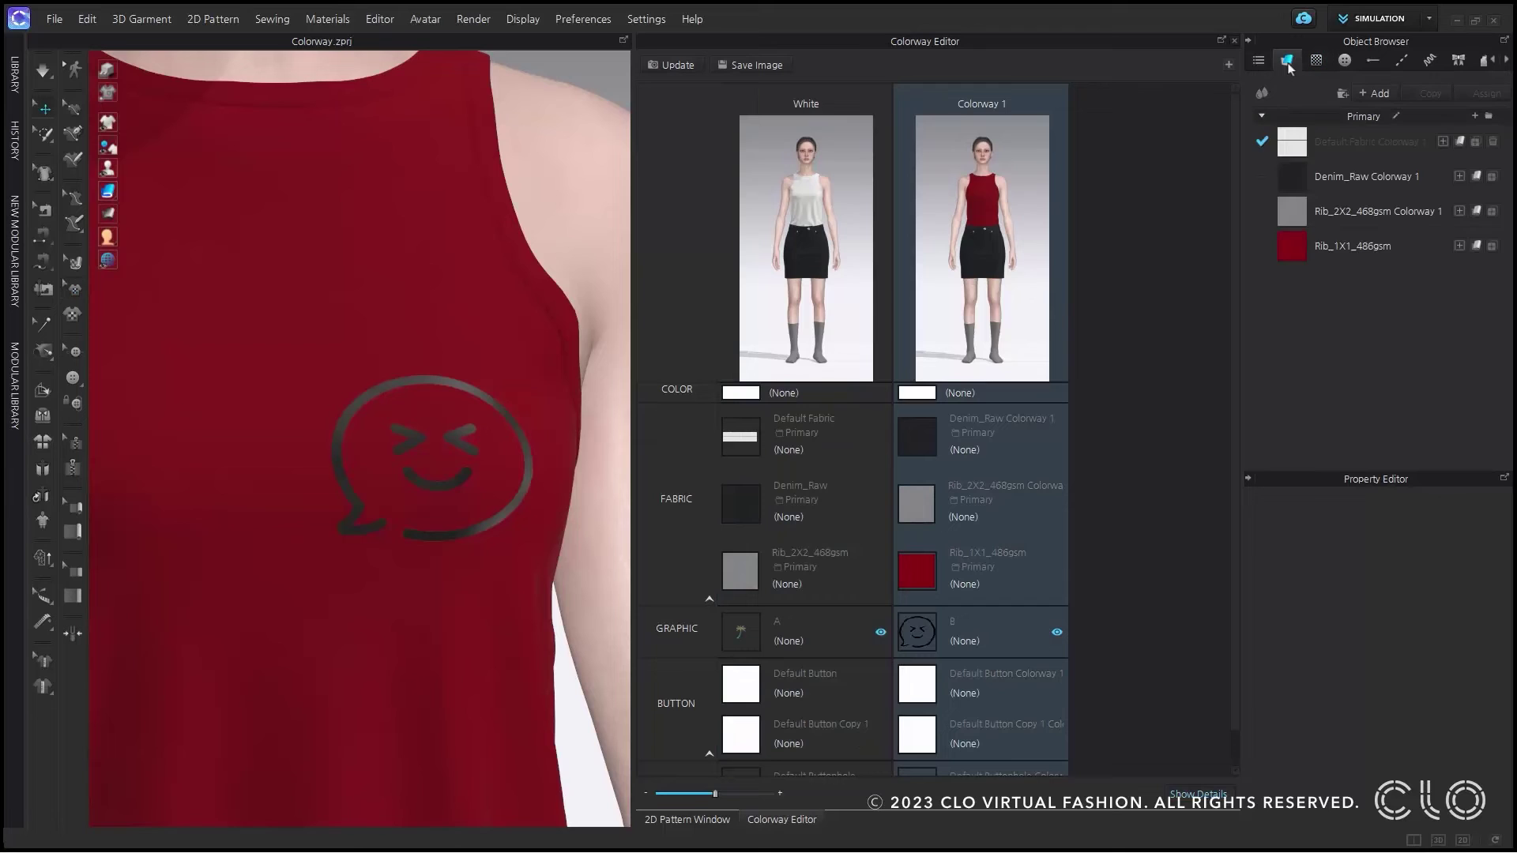
pyautogui.click(1259, 93)
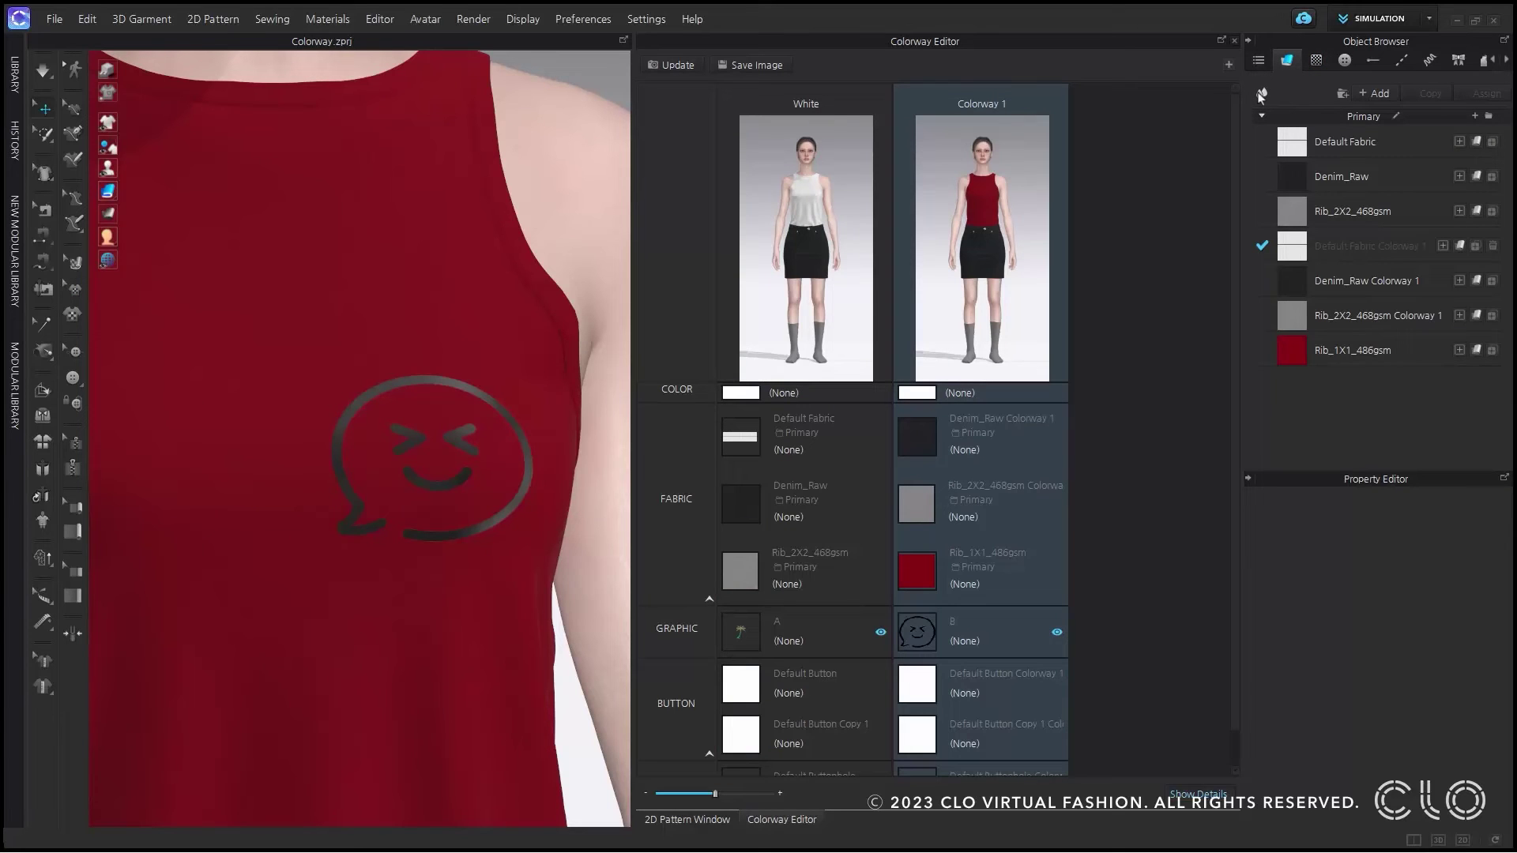
pyautogui.click(1261, 95)
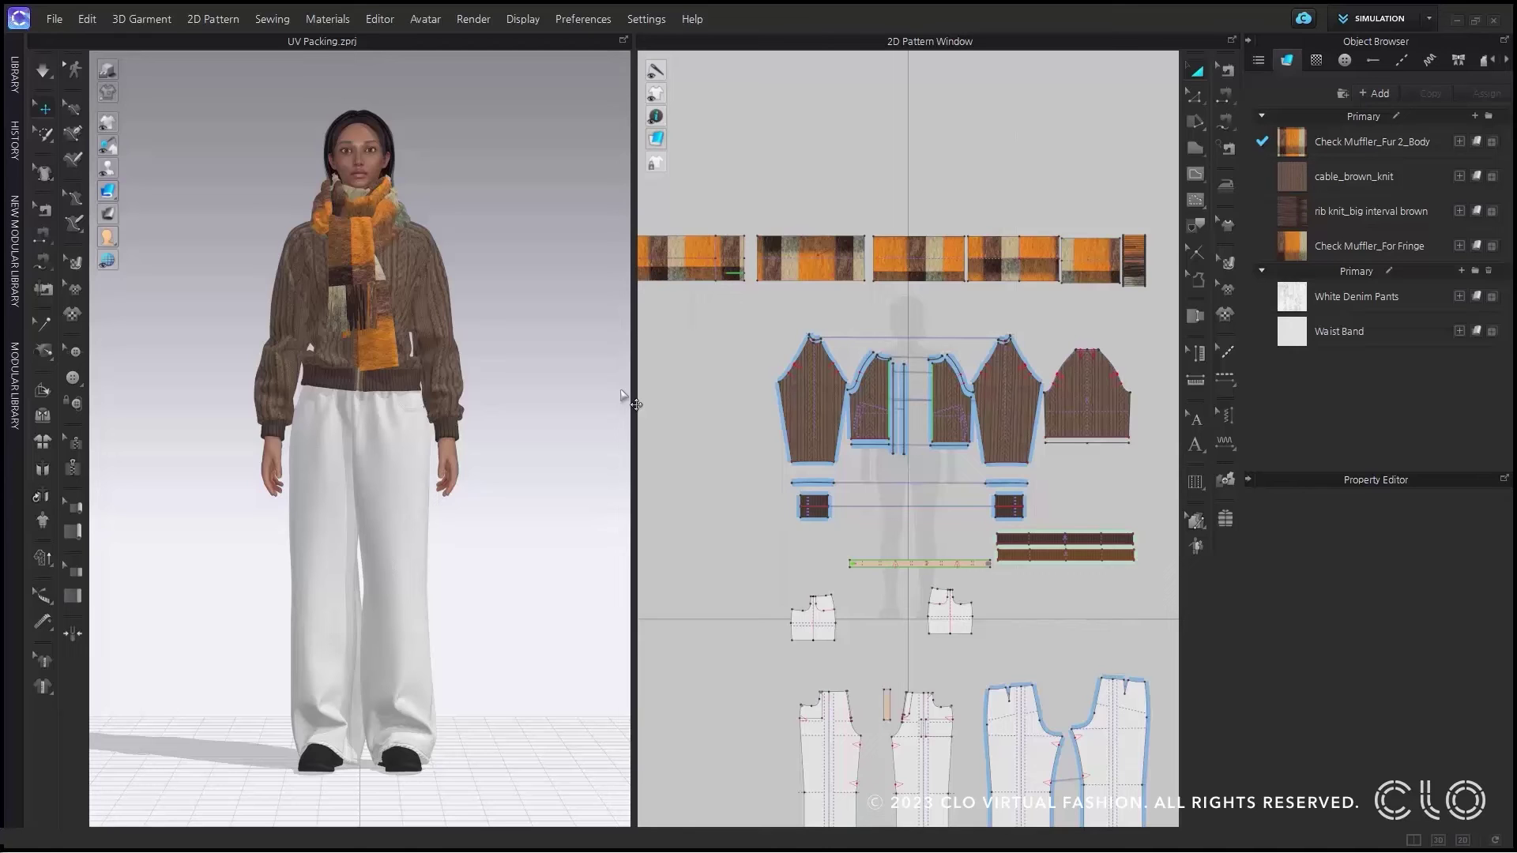
# Switch to UV Editor mode and arrange all pattern UVs of the outfit with Auto UV Packing
pyautogui.click(1378, 18)
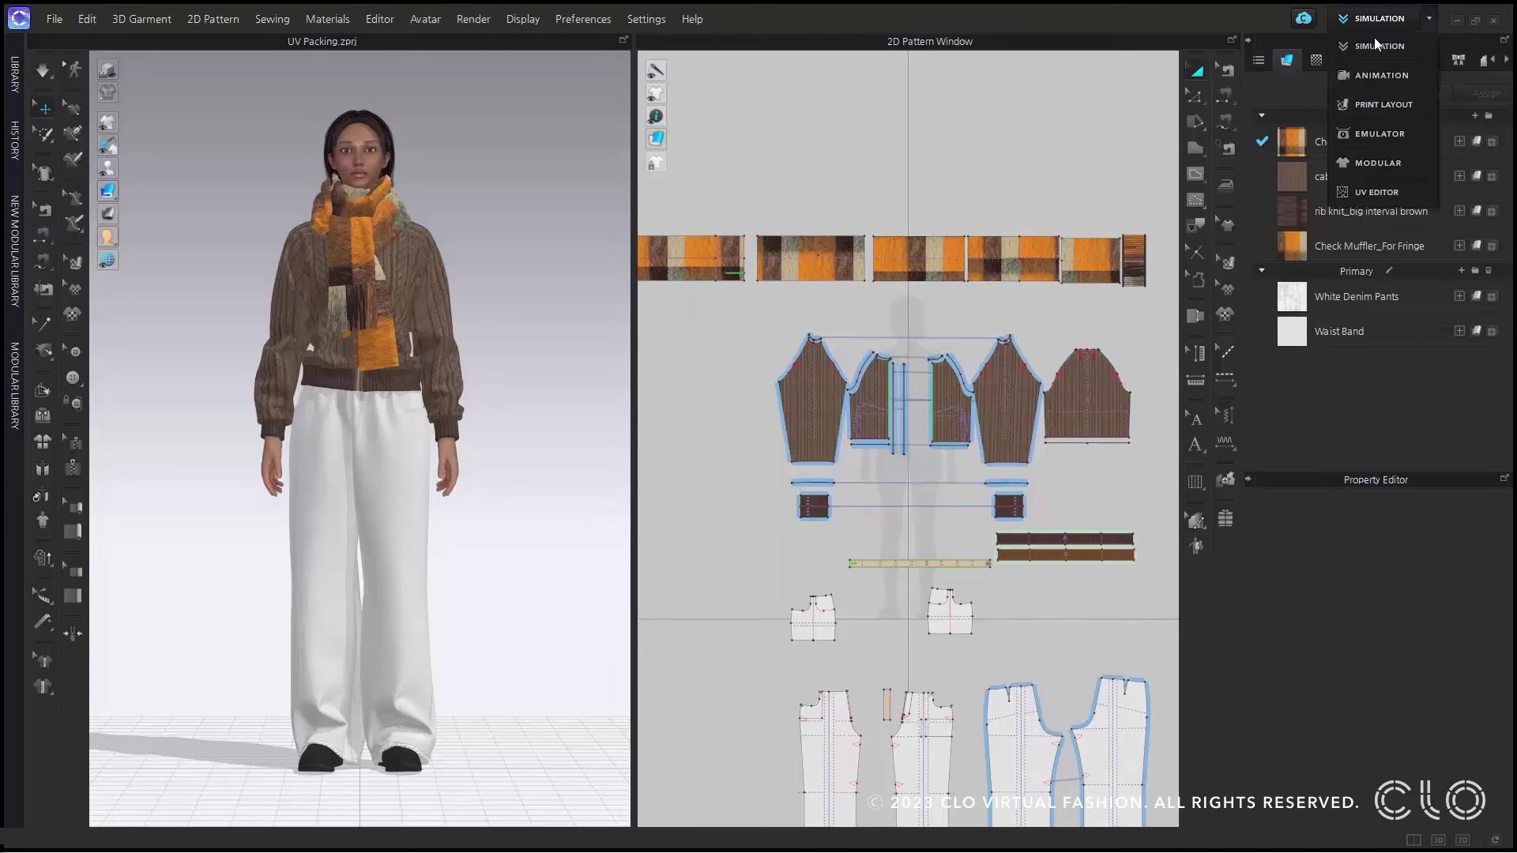
pyautogui.click(1390, 194)
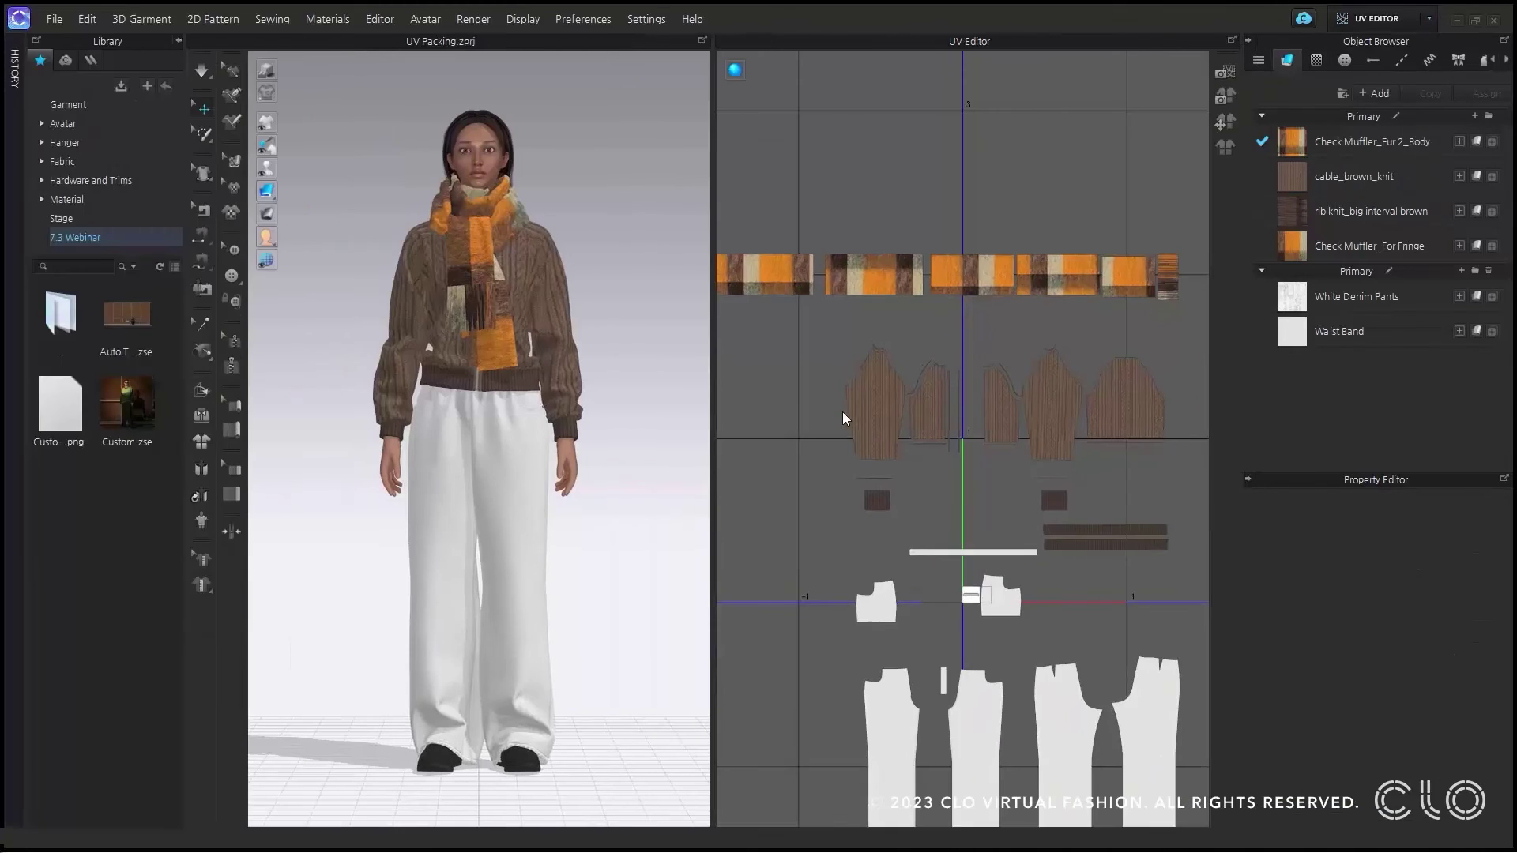
pyautogui.scroll(5, 843, 411)
pyautogui.scroll(-7, 889, 454)
pyautogui.moveTo(962, 527); pyautogui.dragTo(913, 463, button='middle')
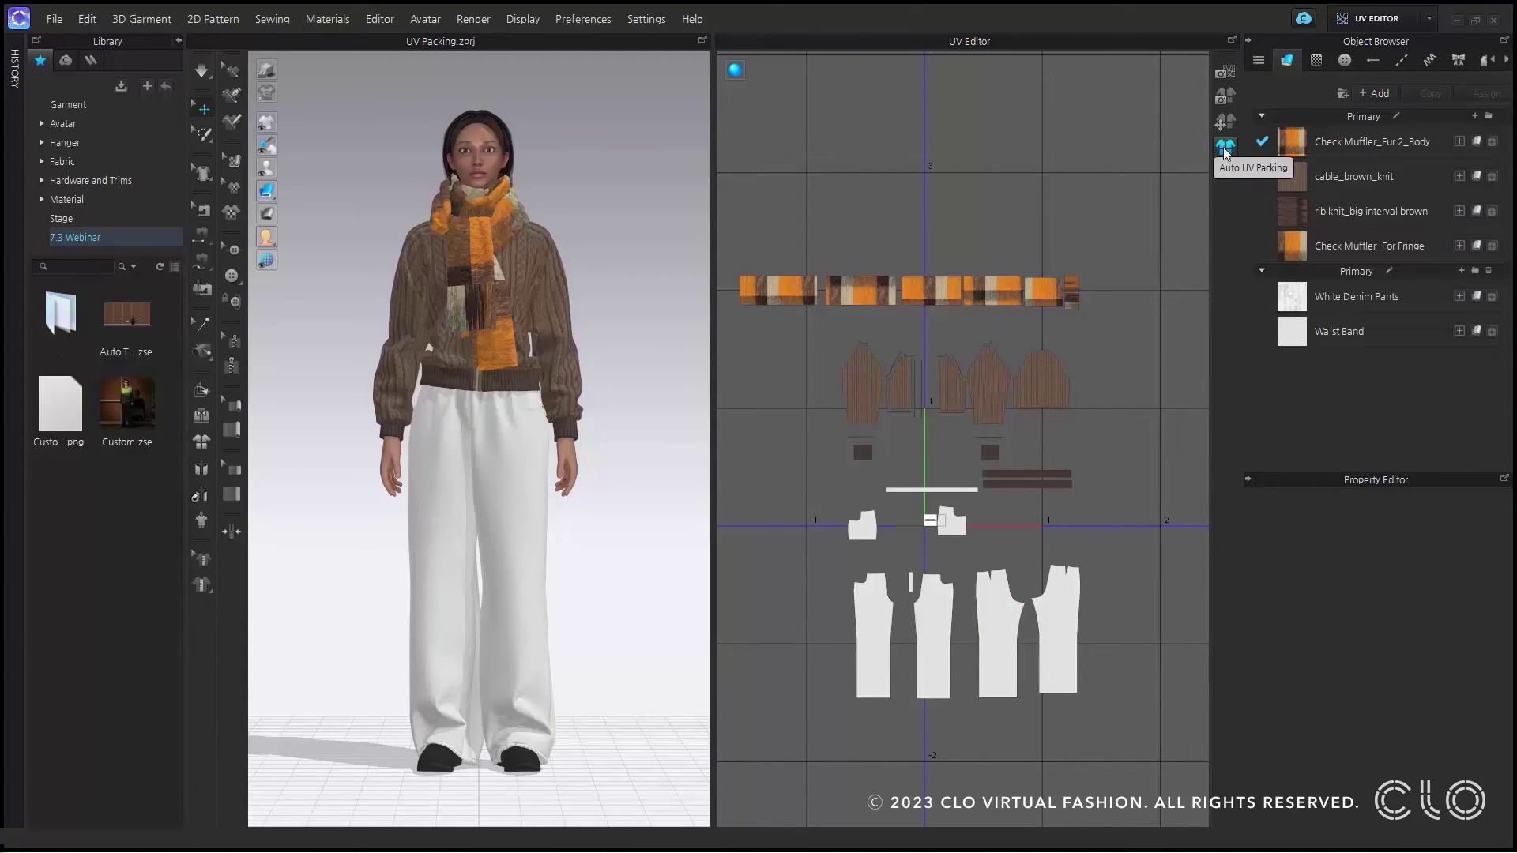
pyautogui.click(1225, 150)
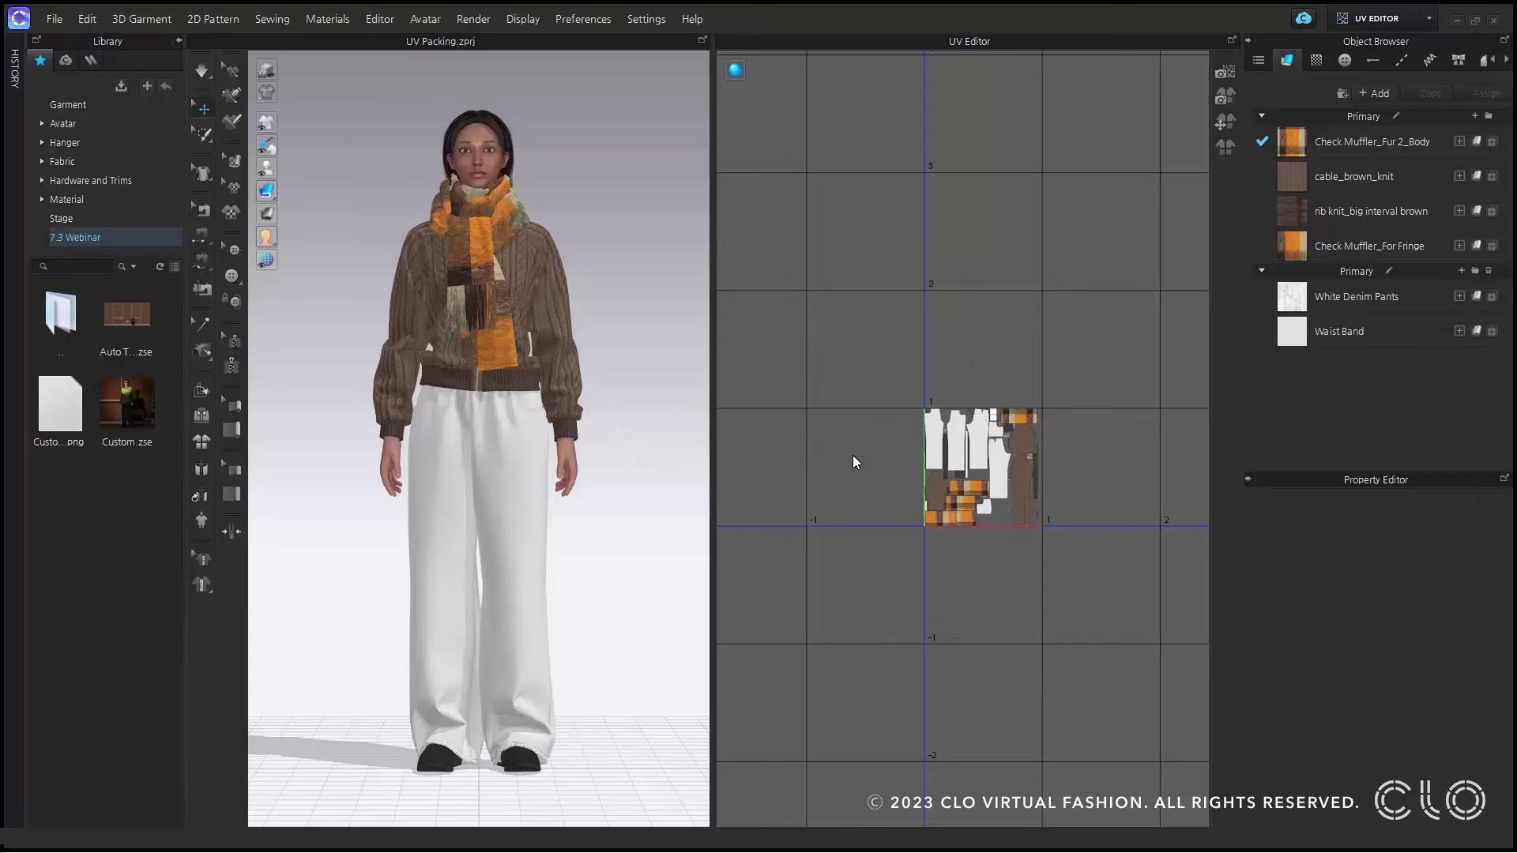
pyautogui.scroll(3, 882, 463)
pyautogui.moveTo(1091, 493); pyautogui.dragTo(952, 498, button='middle')
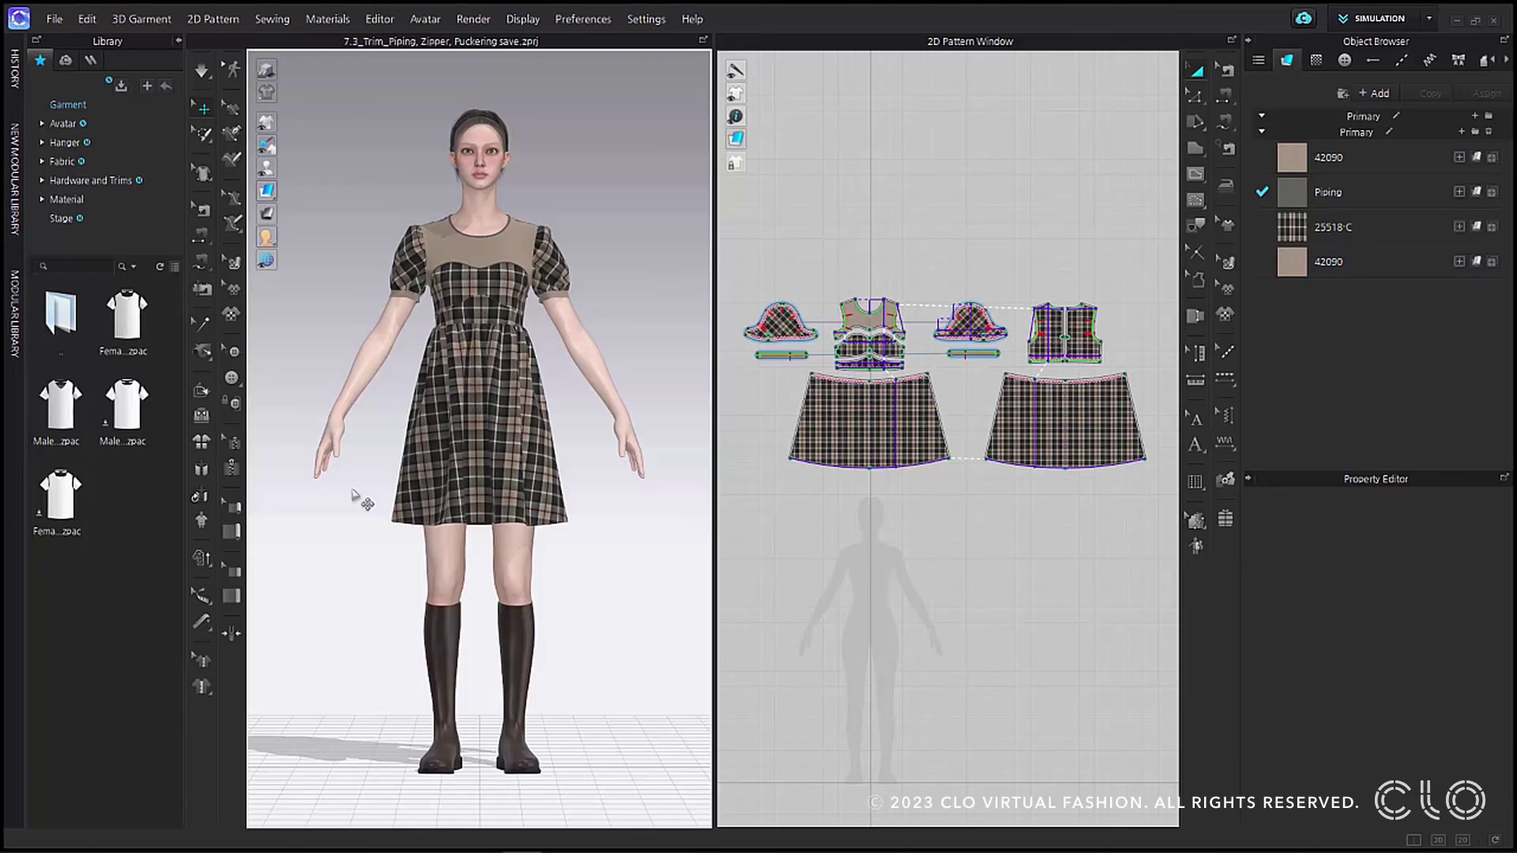
# Create piping along the curved underbust seam across the plaid dress's bodice
pyautogui.click(236, 537)
pyautogui.scroll(5, 519, 435)
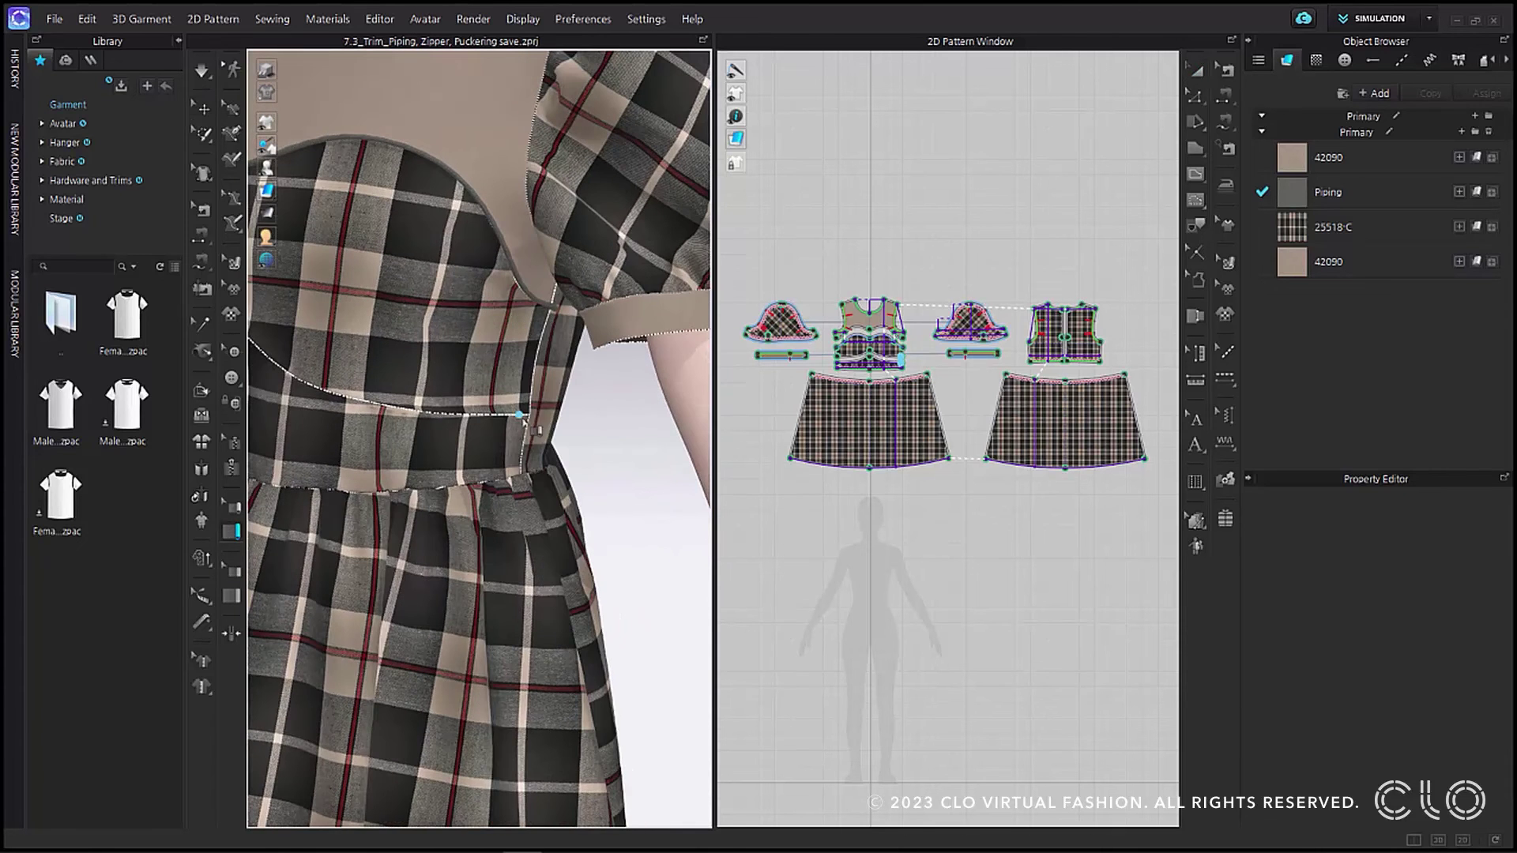
pyautogui.click(528, 414)
pyautogui.click(393, 411)
pyautogui.scroll(-5, 391, 412)
pyautogui.moveTo(392, 411); pyautogui.dragTo(474, 412, button='right')
pyautogui.click(413, 372)
pyautogui.moveTo(403, 376); pyautogui.dragTo(449, 377, button='right')
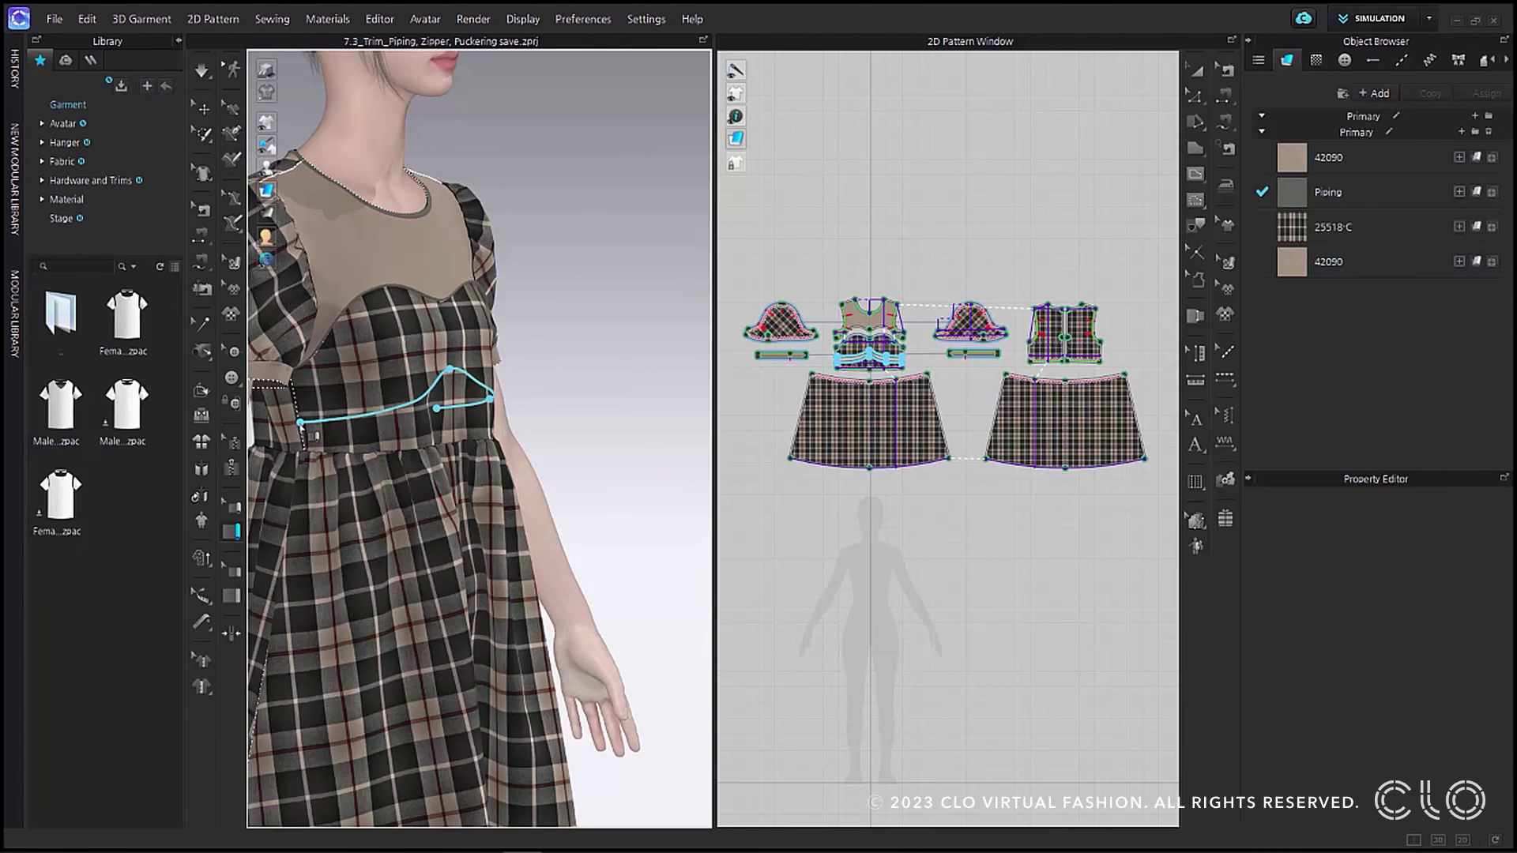
pyautogui.doubleClick(302, 424)
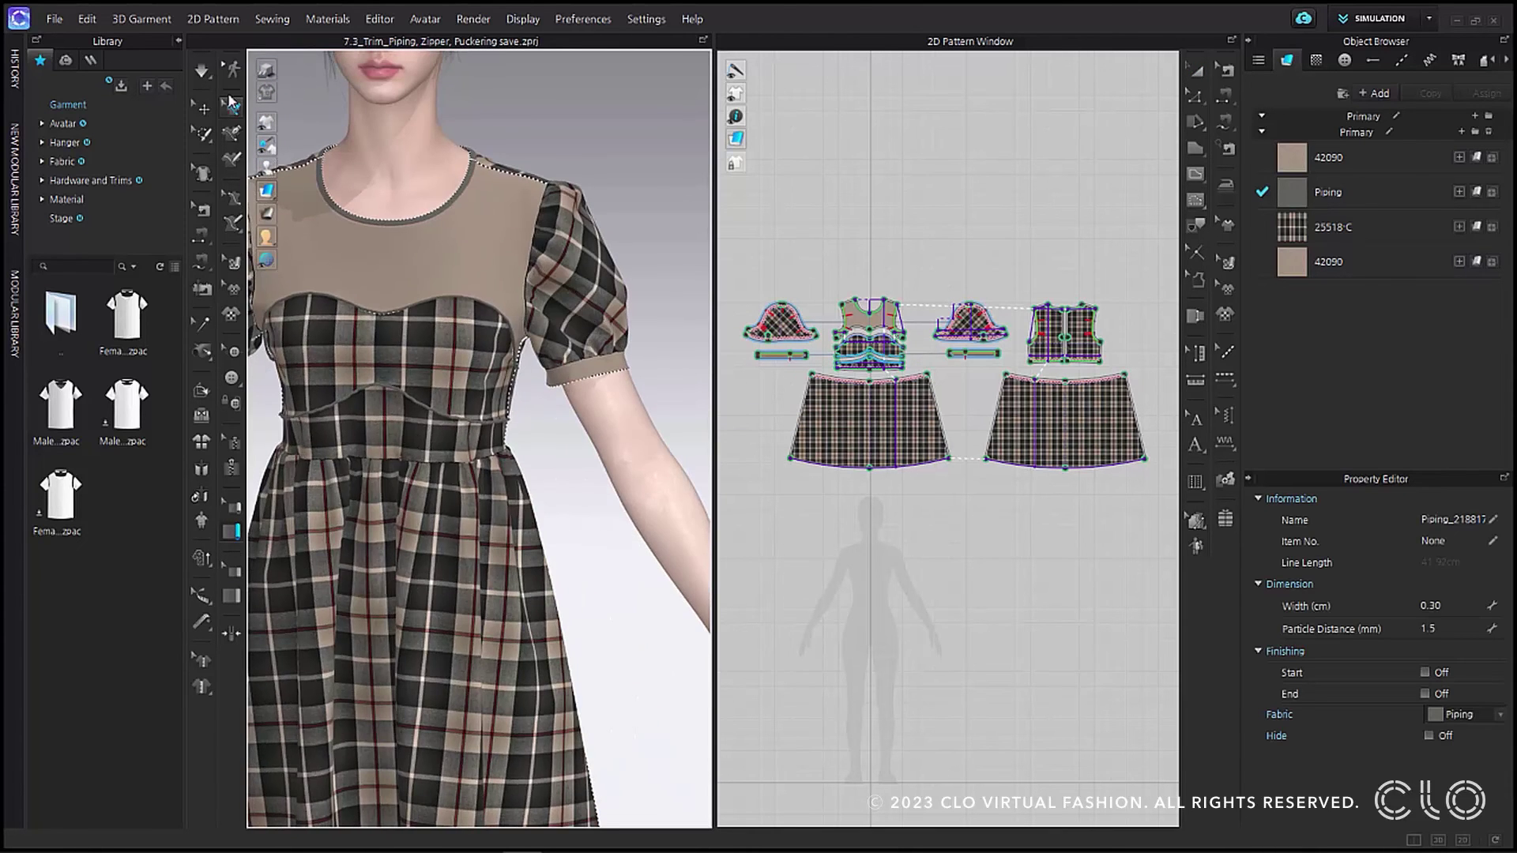
# Simulate the dress with its new underbust piping and examine the piping's end at the side seam up close
pyautogui.click(203, 71)
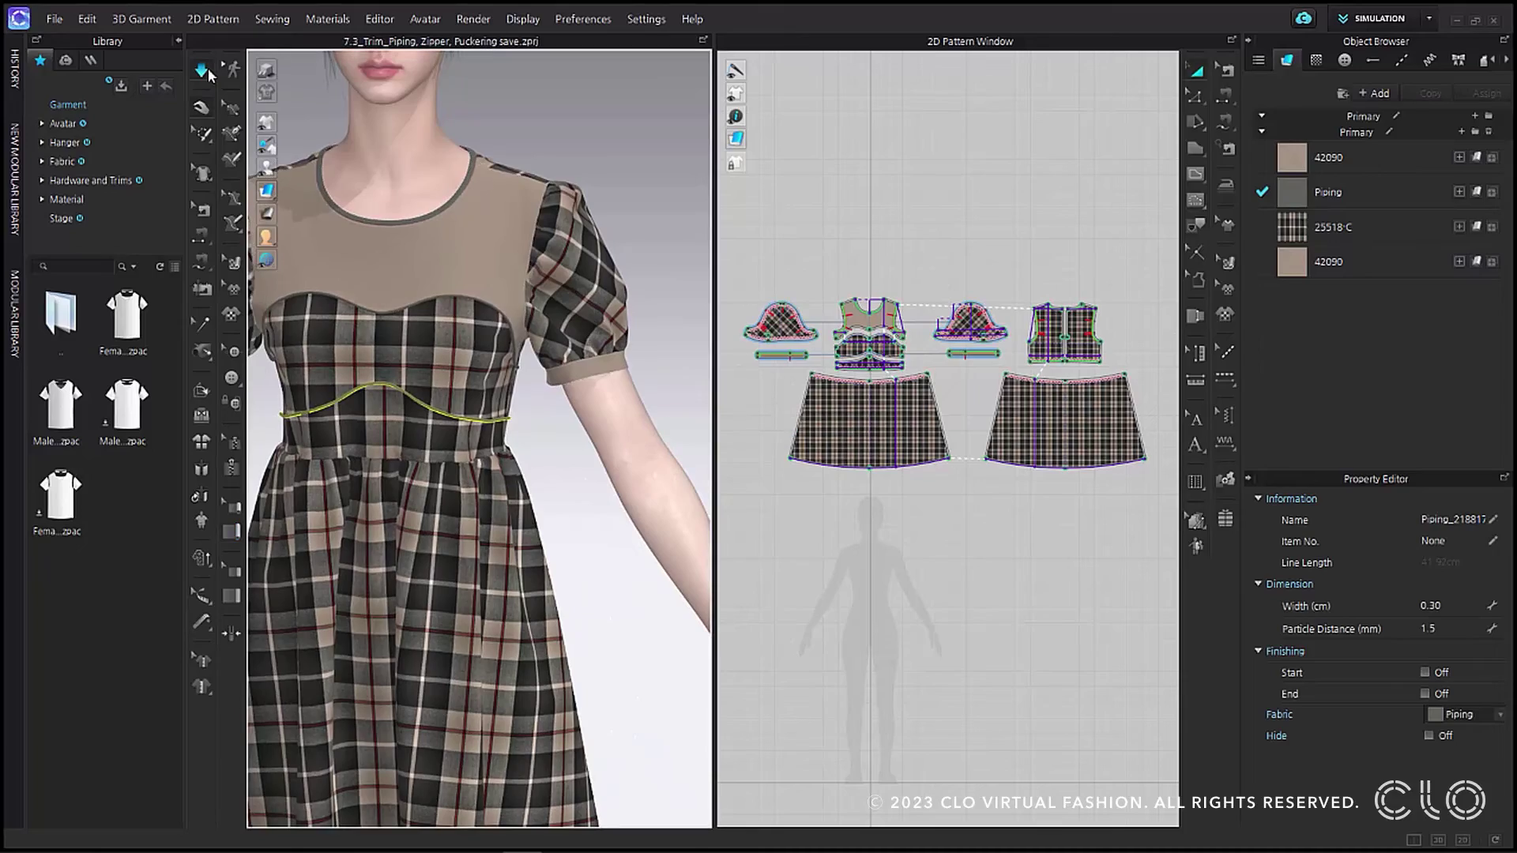
pyautogui.scroll(10, 391, 409)
pyautogui.moveTo(391, 409); pyautogui.dragTo(563, 582, button='right')
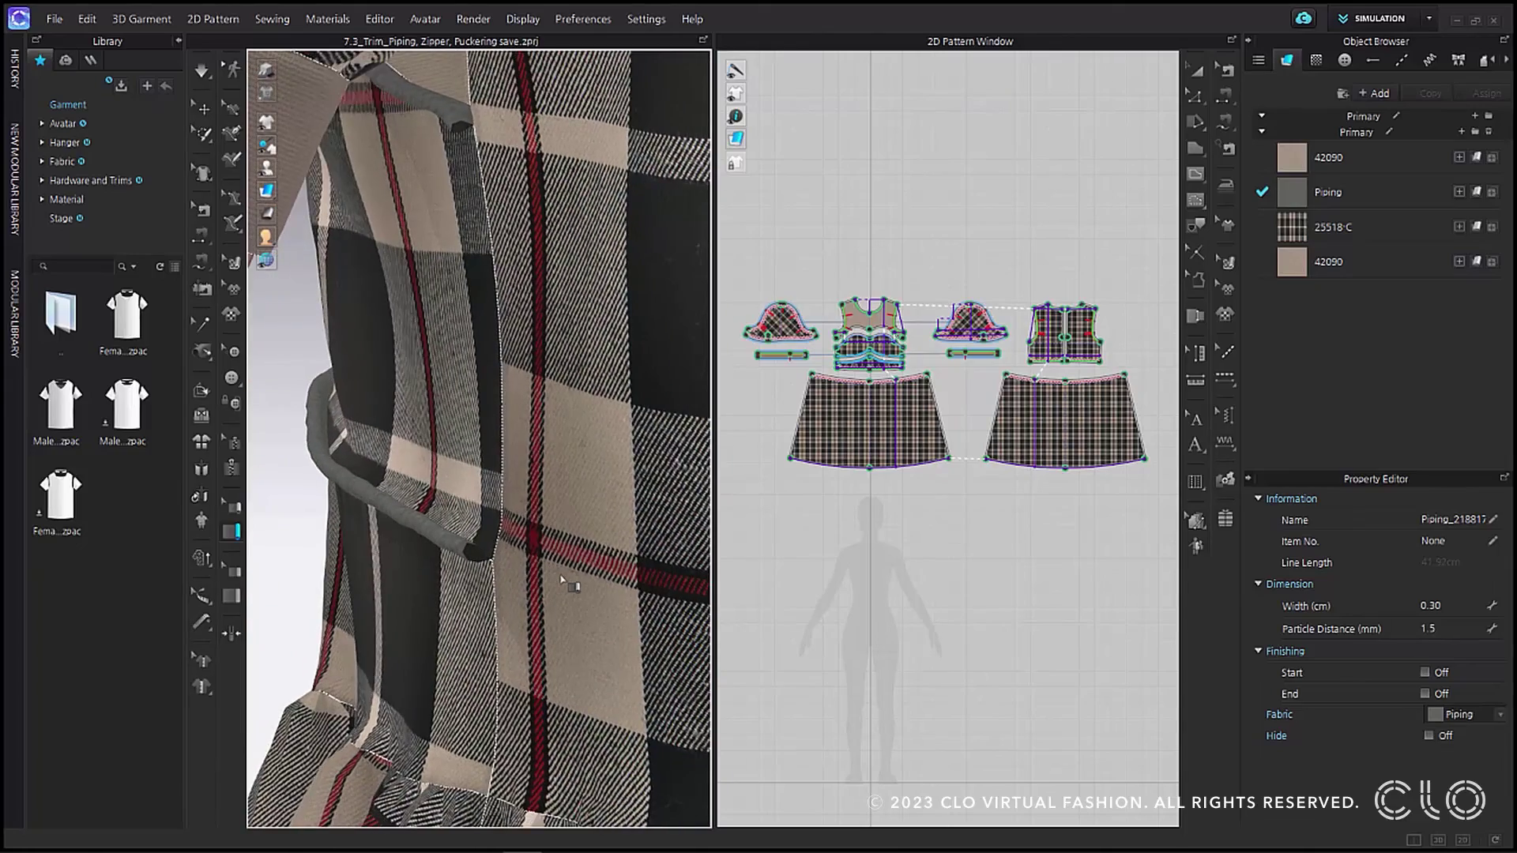
# Turn on the Start and End finishing of the underbust piping and examine both piping ends at the side seams
pyautogui.scroll(-10, 572, 568)
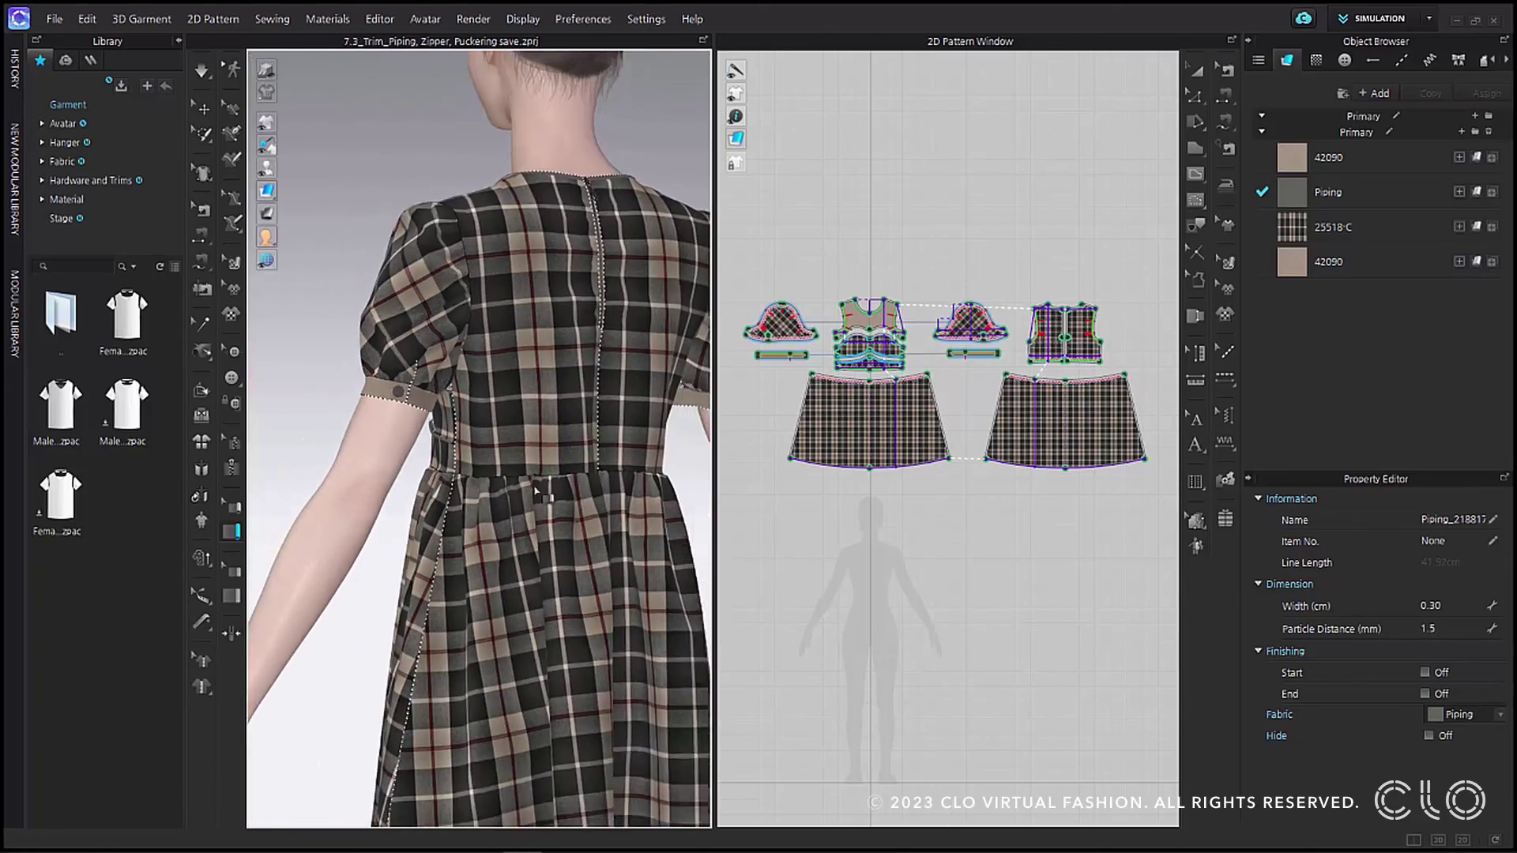
pyautogui.scroll(8, 580, 499)
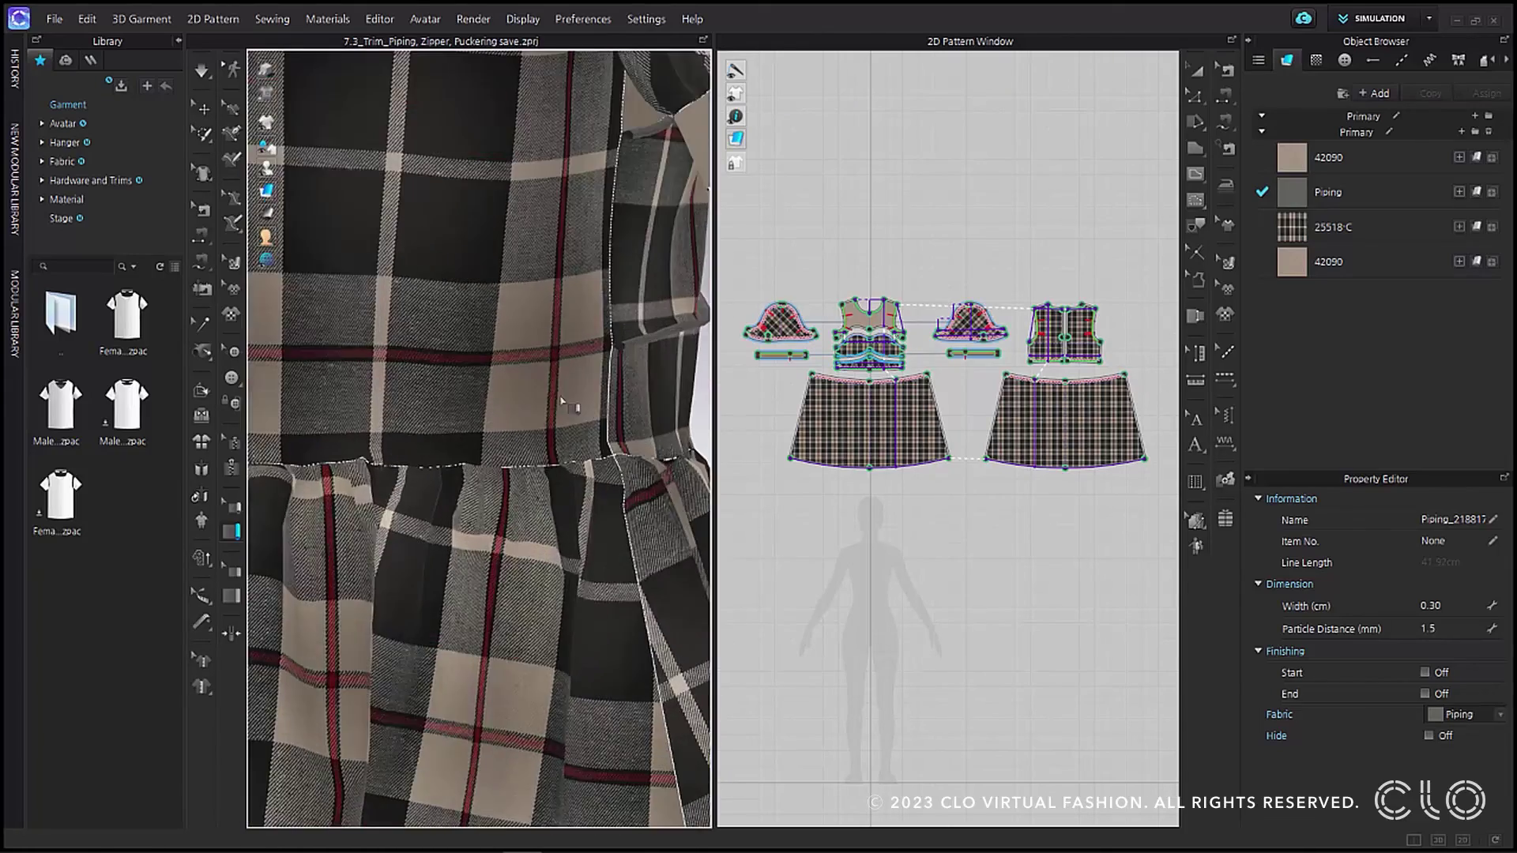
pyautogui.moveTo(558, 408); pyautogui.dragTo(419, 467, button='middle')
pyautogui.scroll(4, 480, 452)
pyautogui.moveTo(523, 472); pyautogui.dragTo(558, 474, button='right')
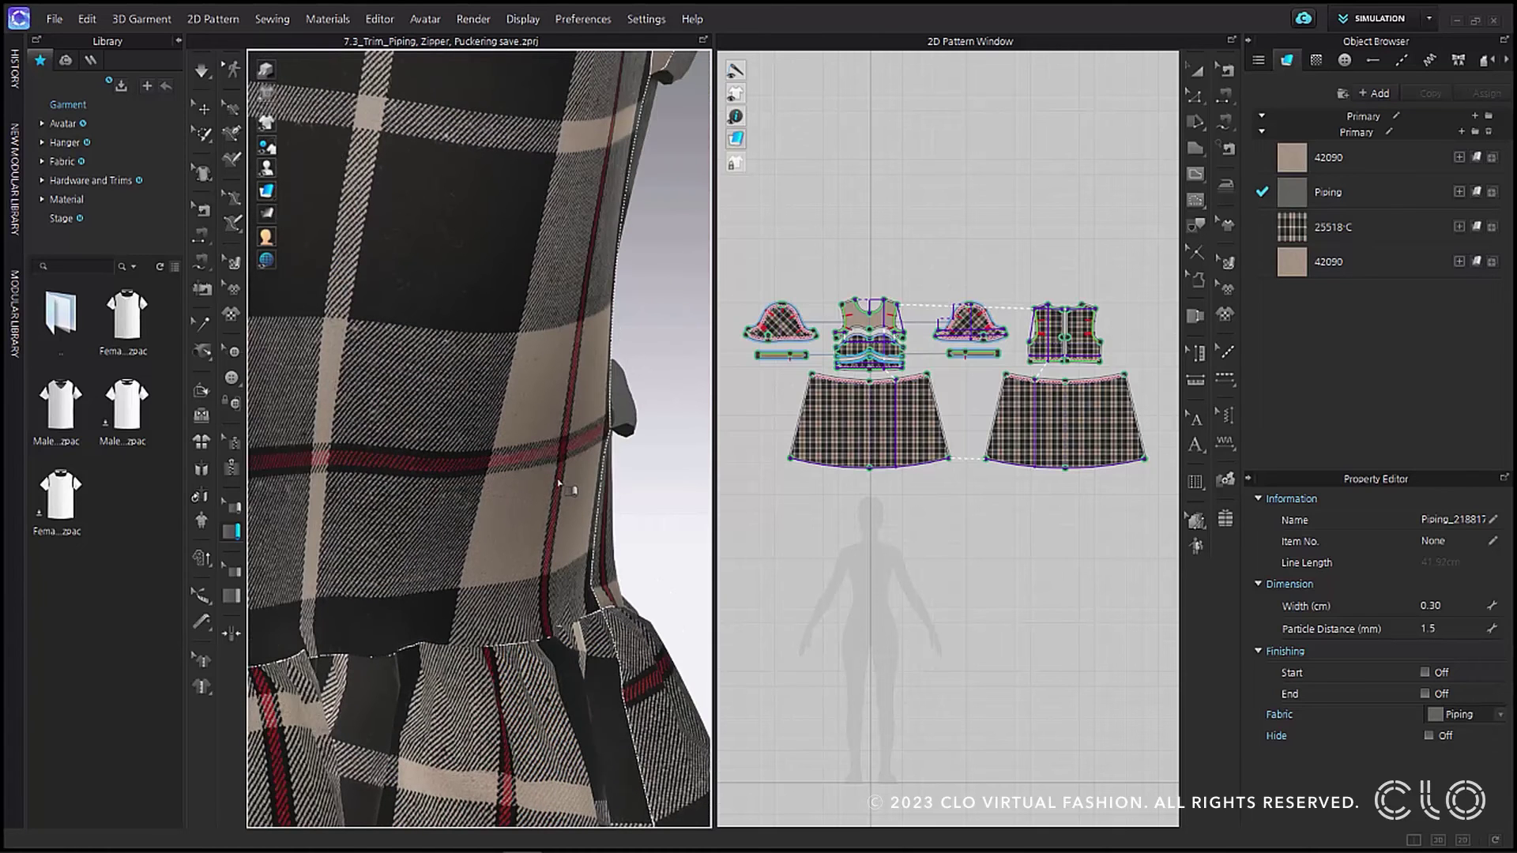
pyautogui.click(237, 513)
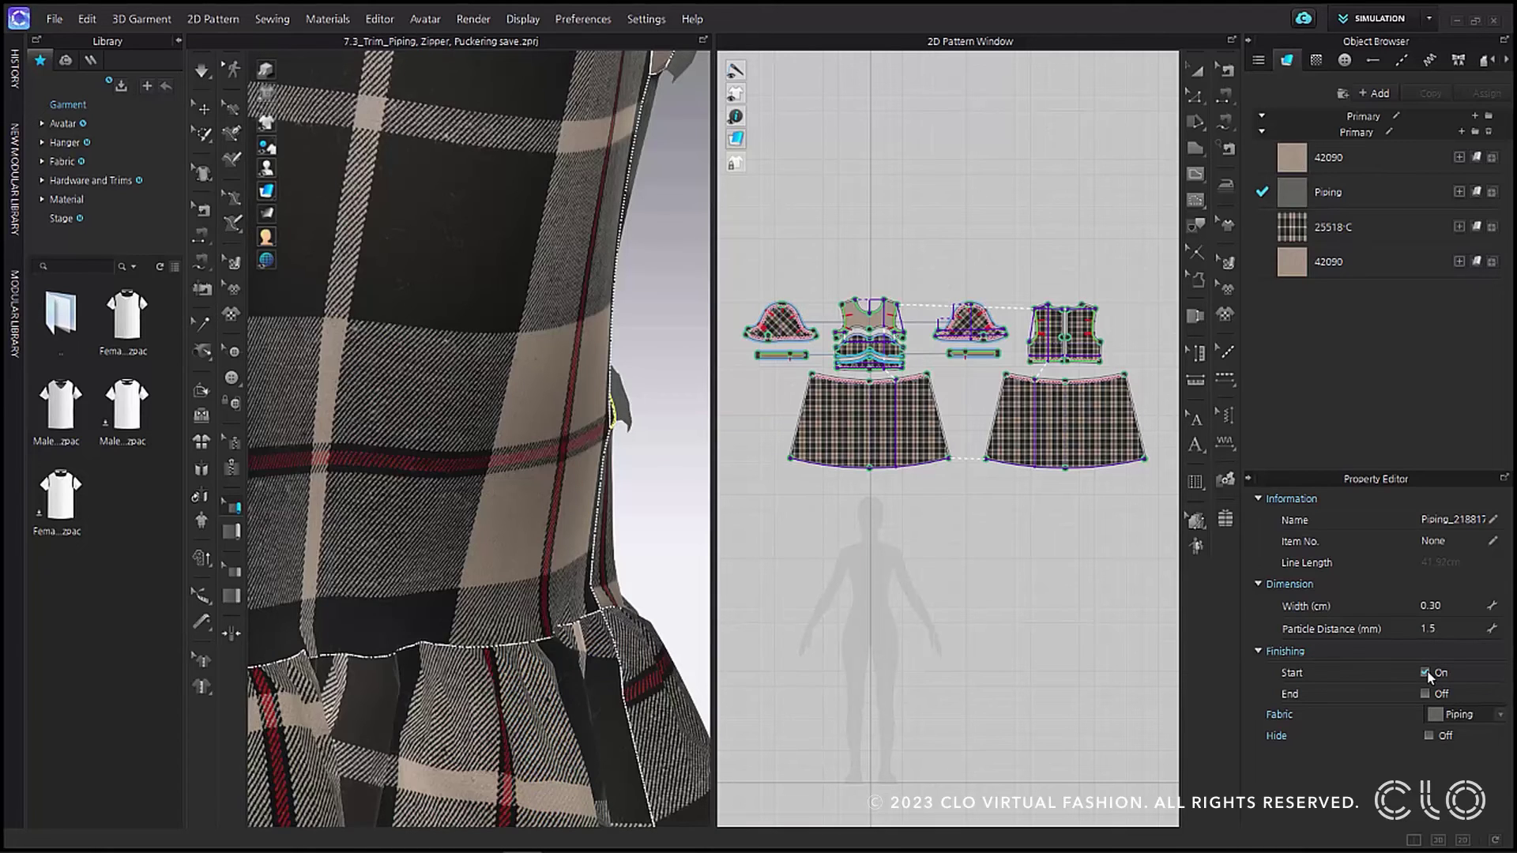
pyautogui.click(1425, 694)
pyautogui.moveTo(619, 473); pyautogui.dragTo(592, 537, button='right')
pyautogui.scroll(-5, 593, 536)
pyautogui.moveTo(410, 498); pyautogui.dragTo(551, 518, button='right')
pyautogui.scroll(3, 488, 483)
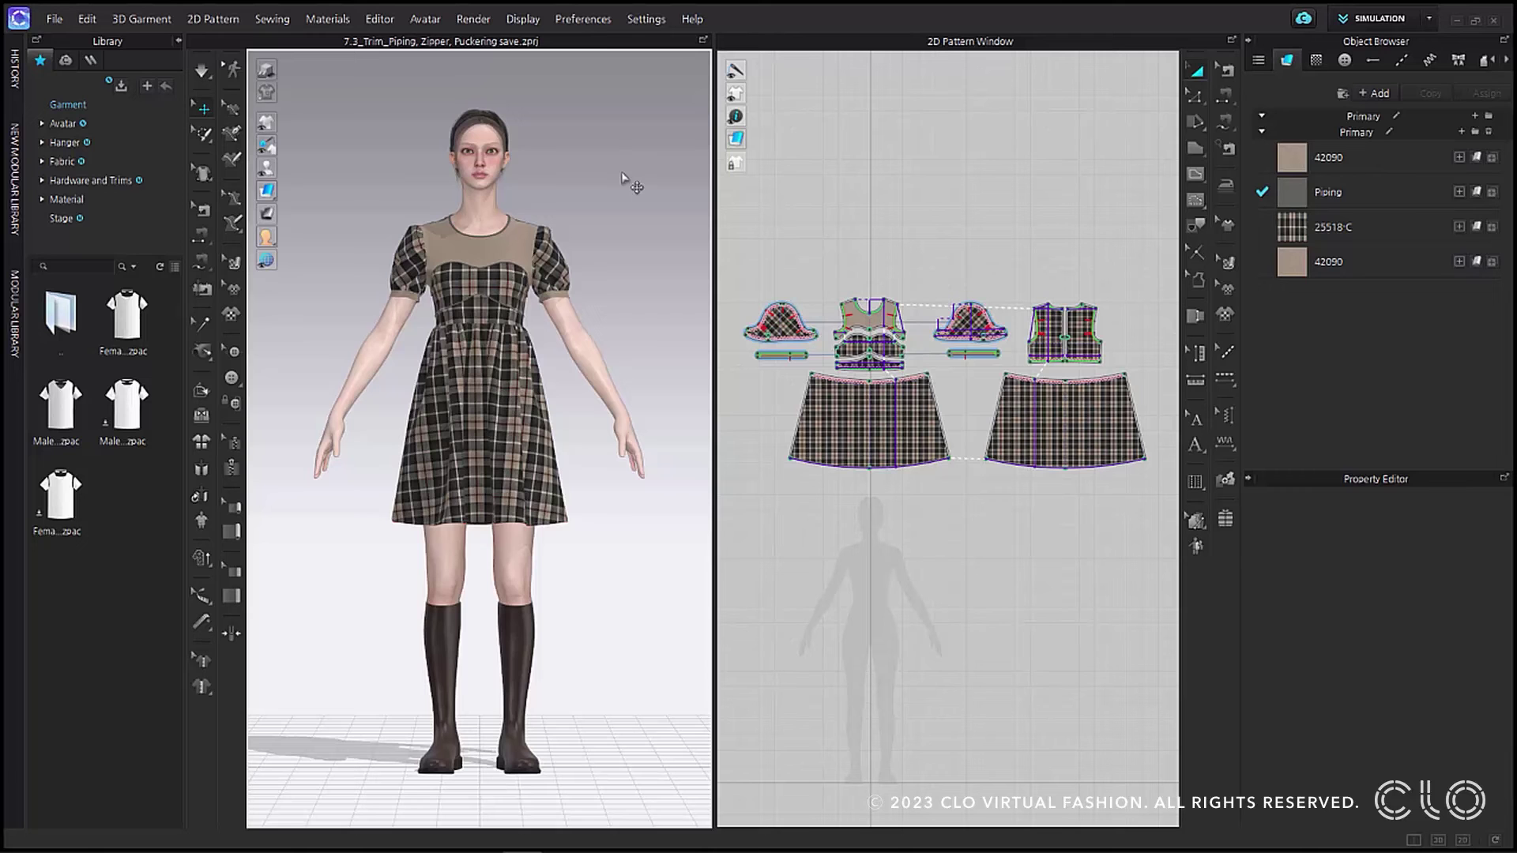
# Extend both sides of the back zipper down to the end of the opening, giving a 19 cm line length, and start the simulation
pyautogui.moveTo(640, 221); pyautogui.dragTo(339, 225, button='right')
pyautogui.scroll(6, 528, 209)
pyautogui.scroll(6, 431, 419)
pyautogui.scroll(5, 431, 419)
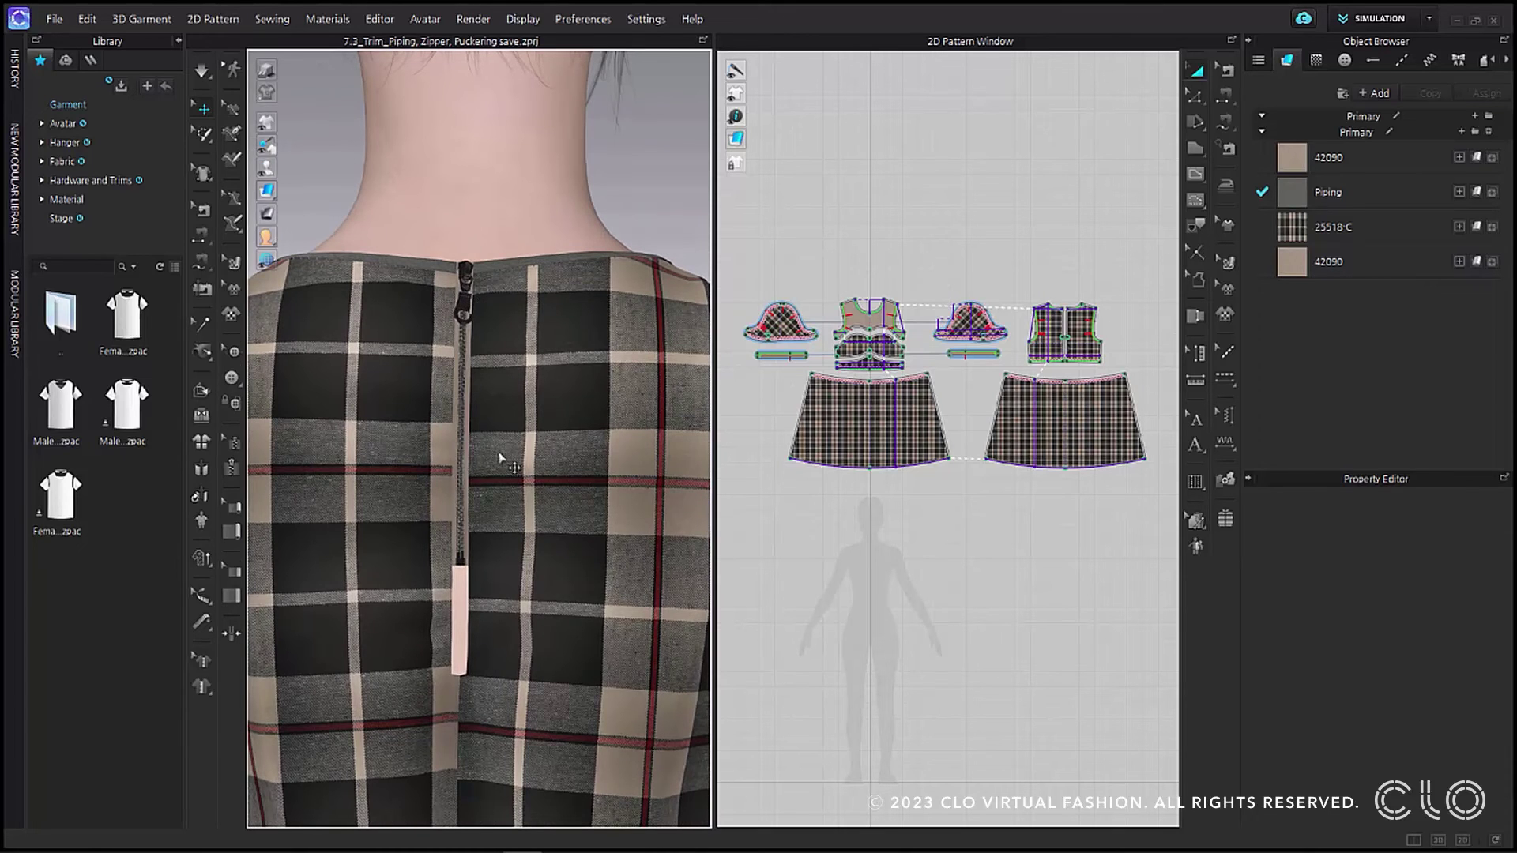
pyautogui.click(234, 444)
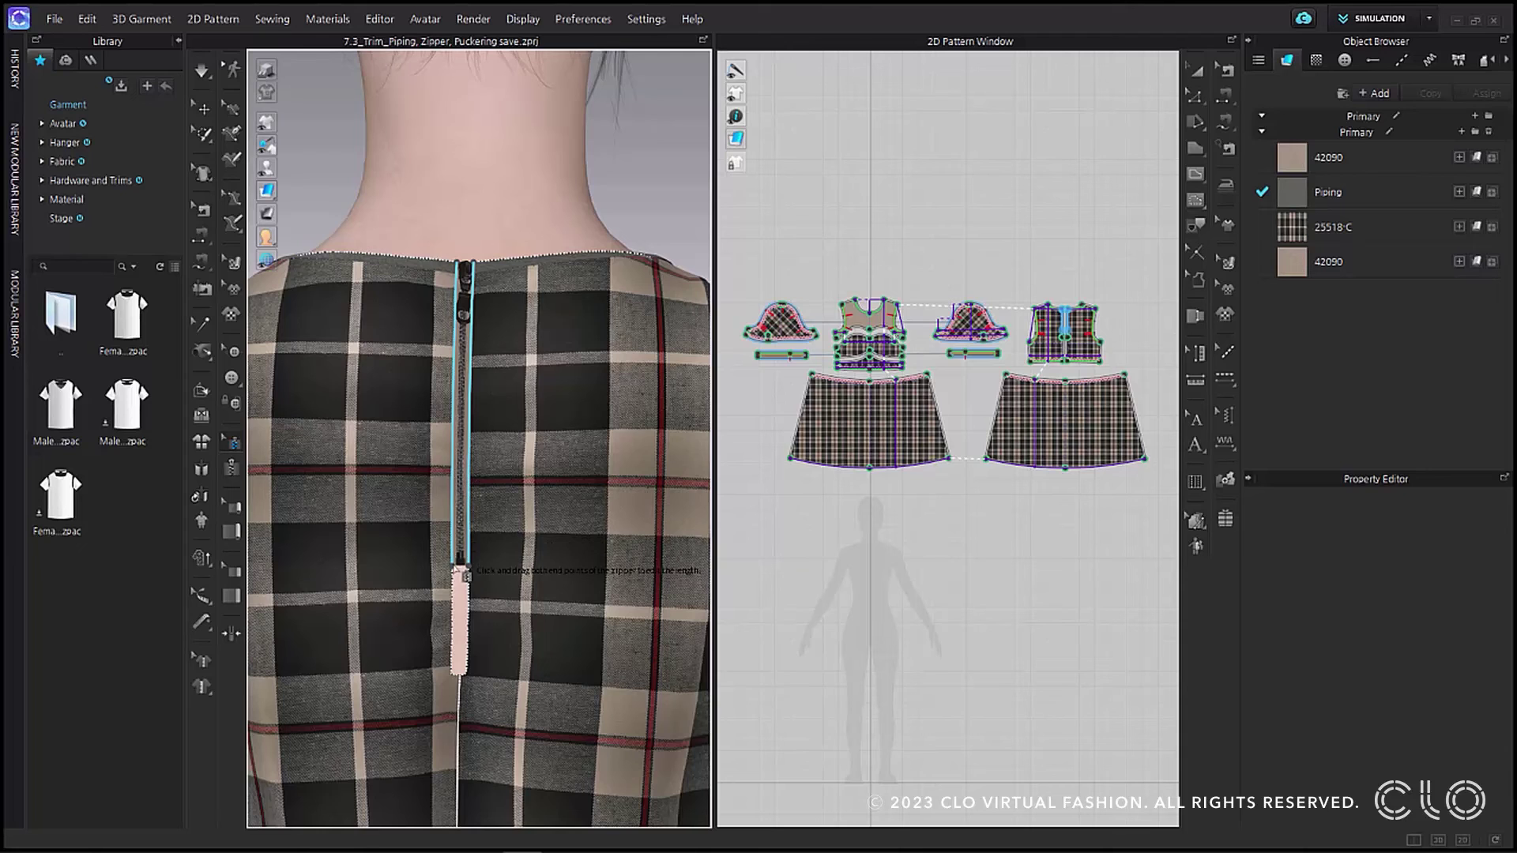
pyautogui.click(455, 586)
pyautogui.moveTo(453, 589); pyautogui.dragTo(447, 681)
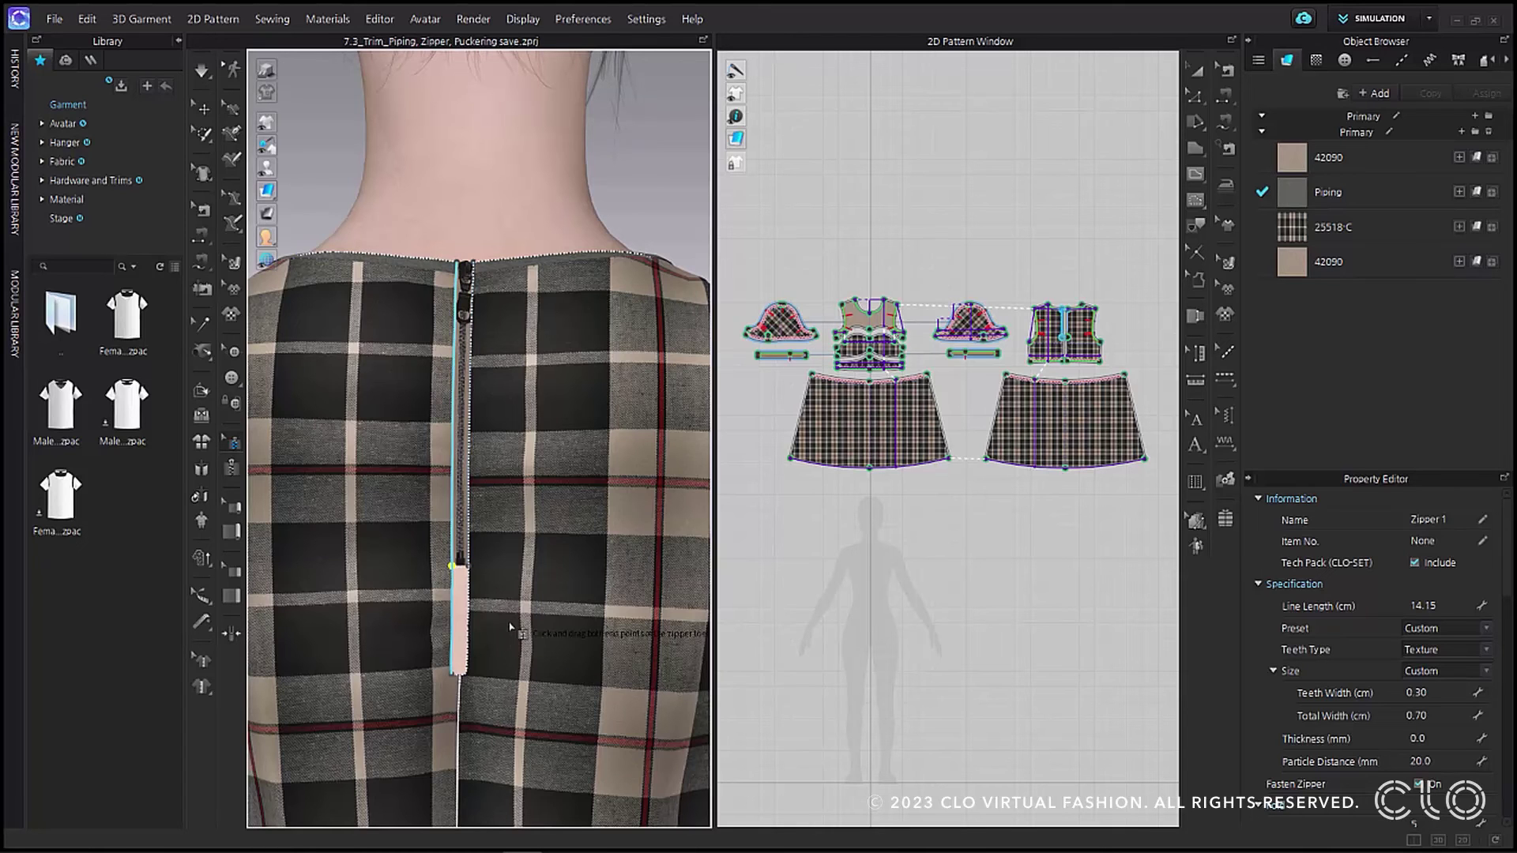
pyautogui.moveTo(469, 567); pyautogui.dragTo(465, 677)
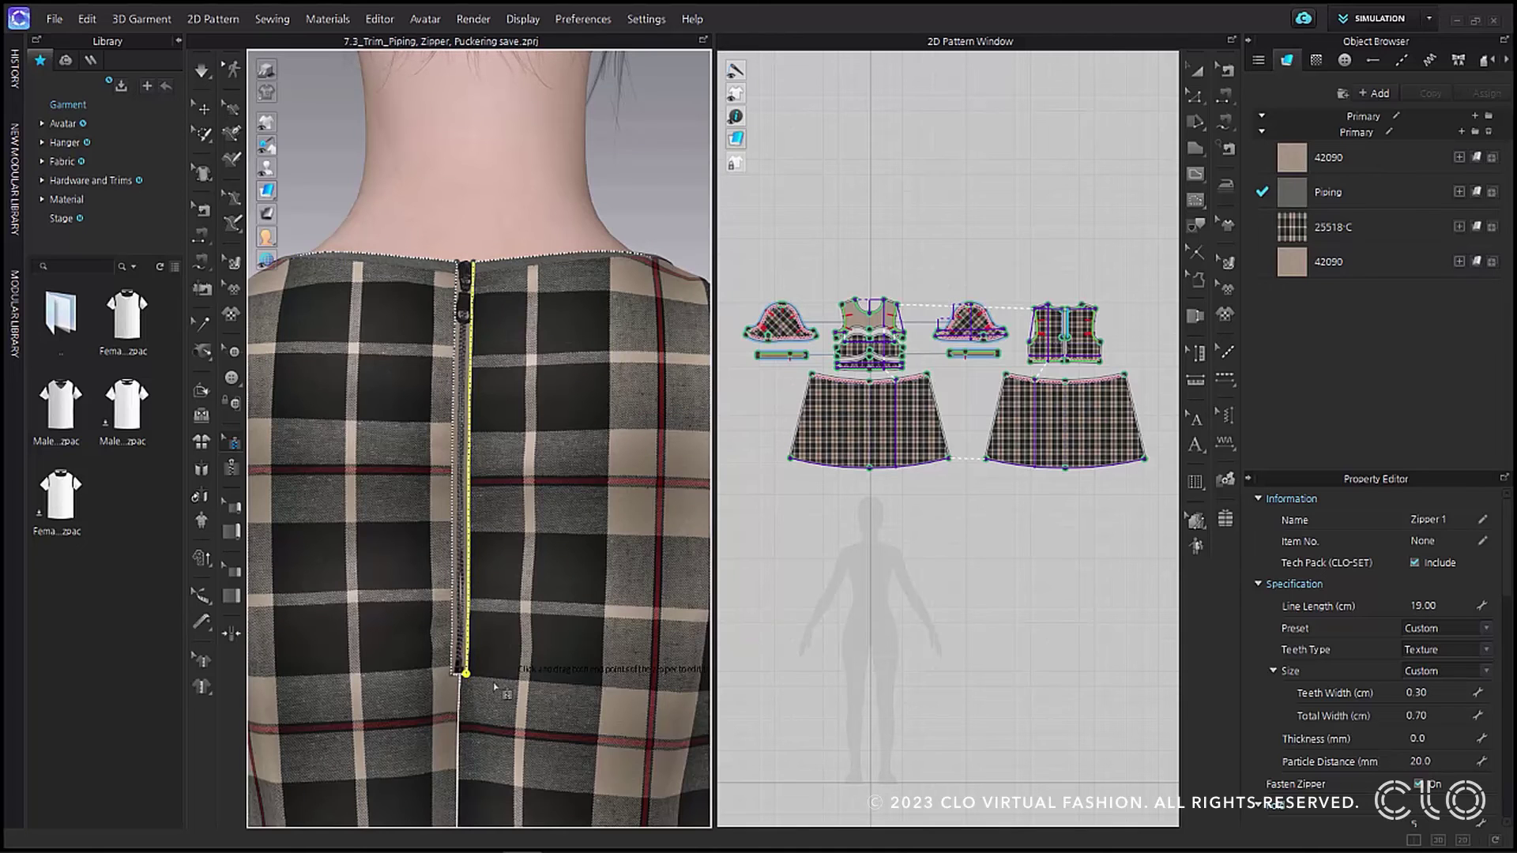
pyautogui.click(202, 71)
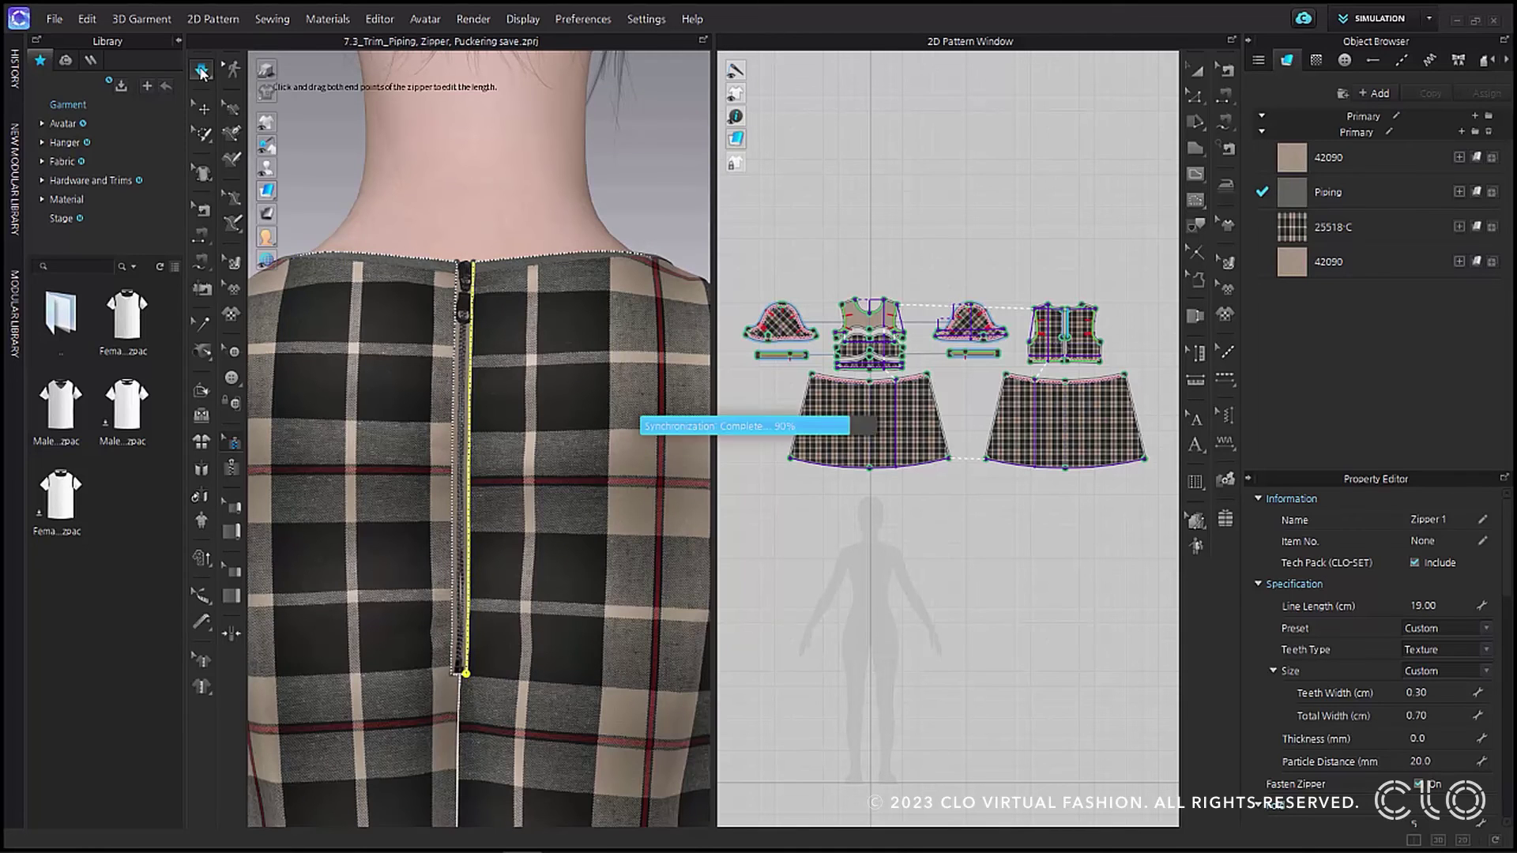
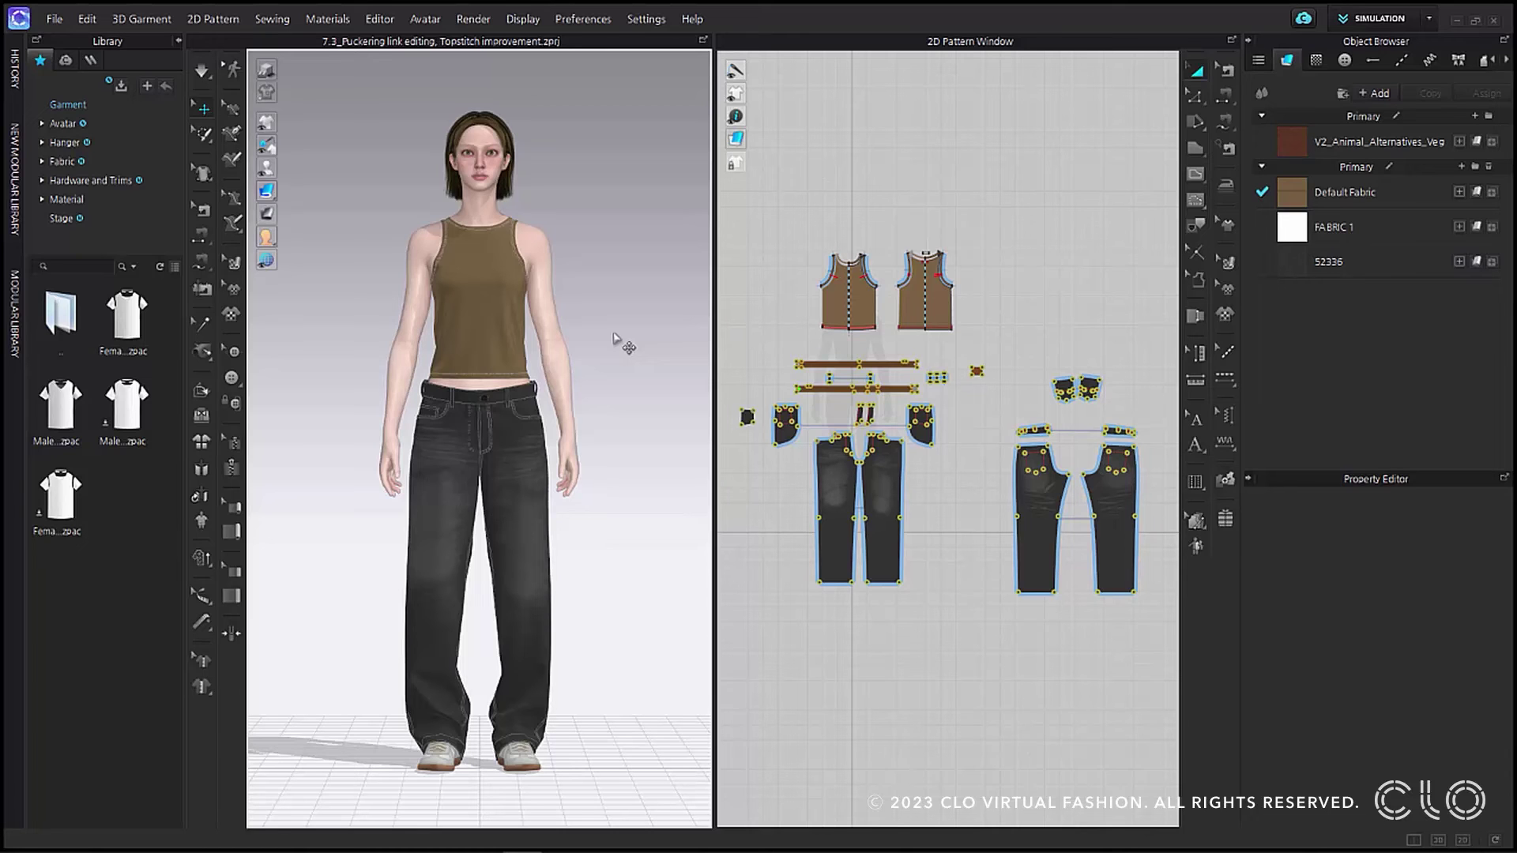
# Select the linked puckering on the jeans' front fly and crotch curve and remove its linked editing
pyautogui.scroll(10, 593, 352)
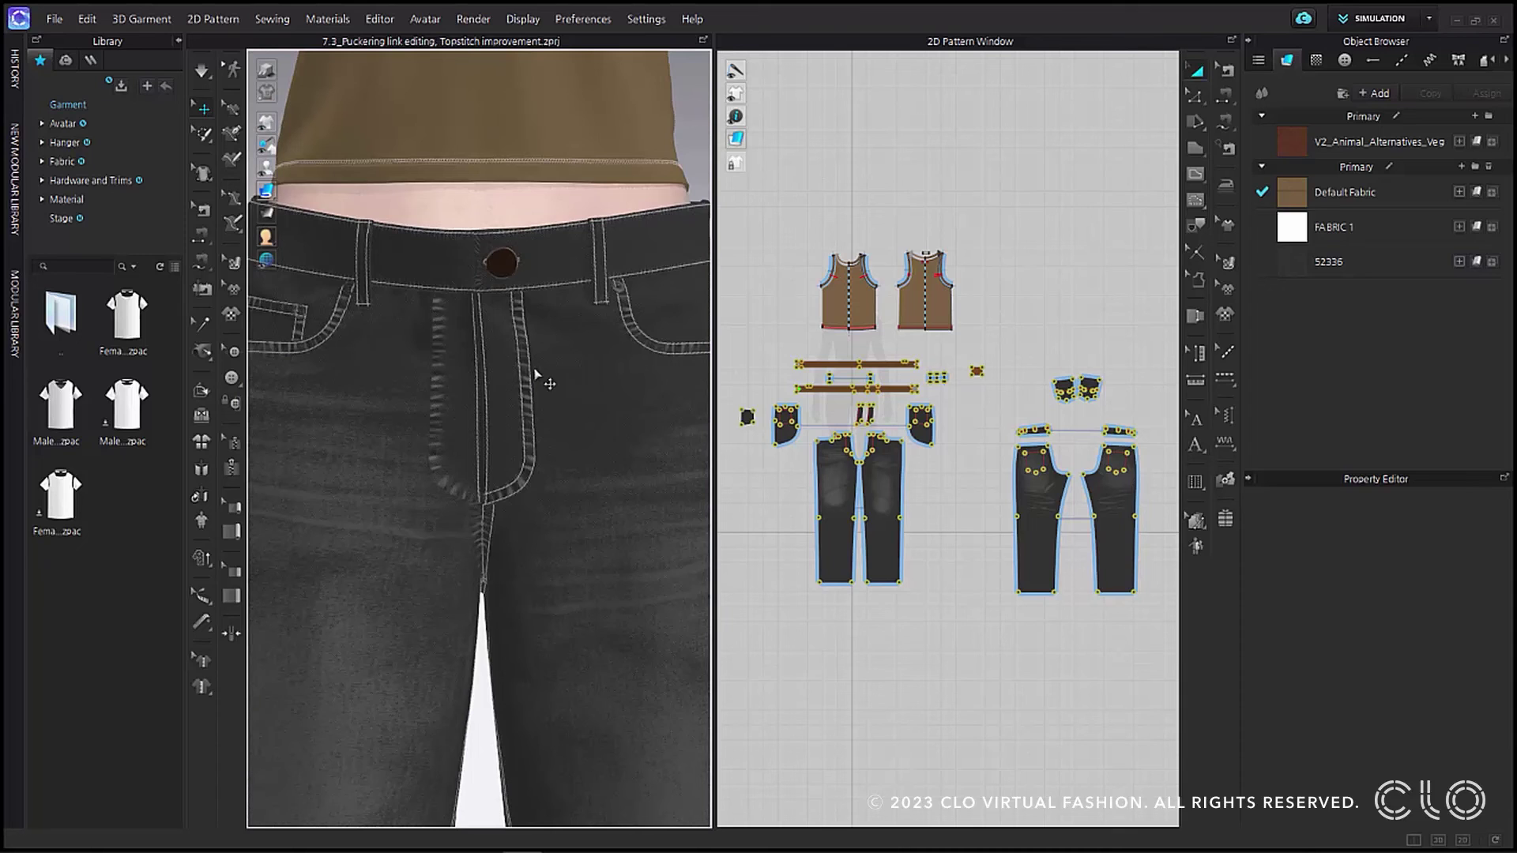
pyautogui.click(1223, 419)
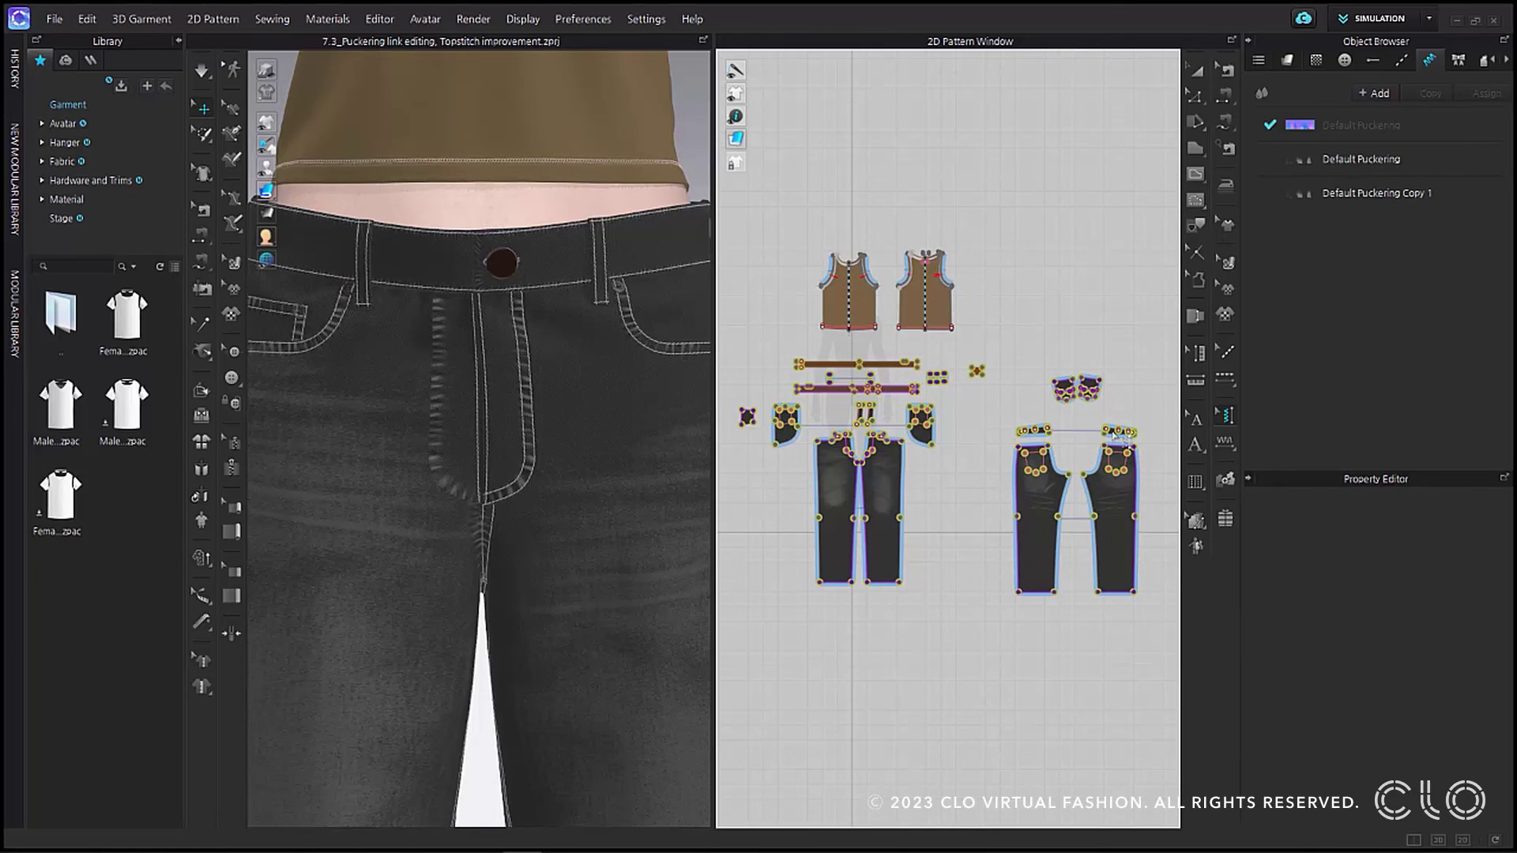
pyautogui.scroll(6, 852, 461)
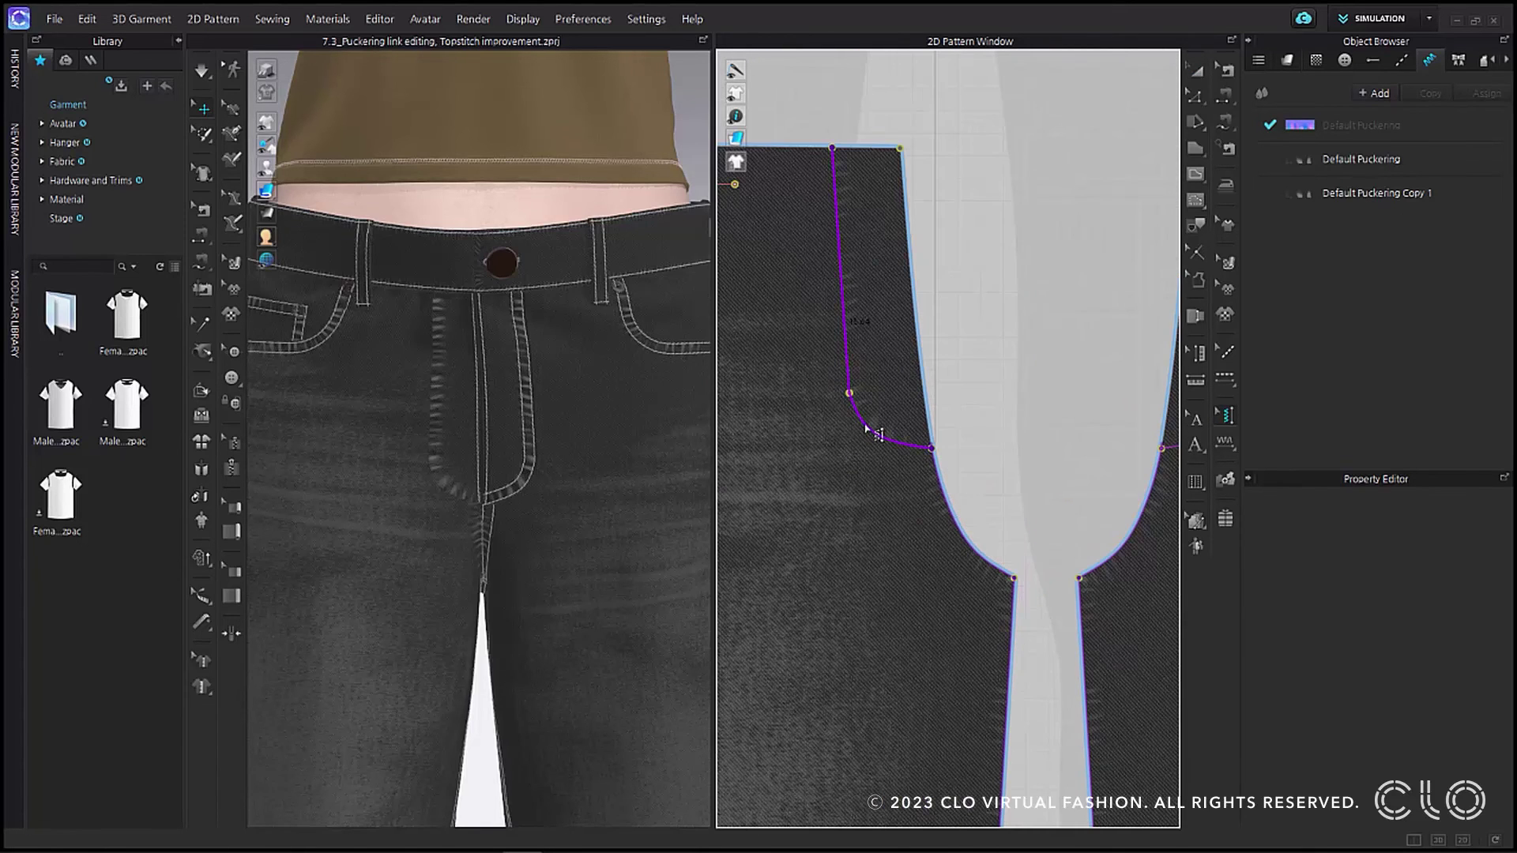
pyautogui.click(875, 432)
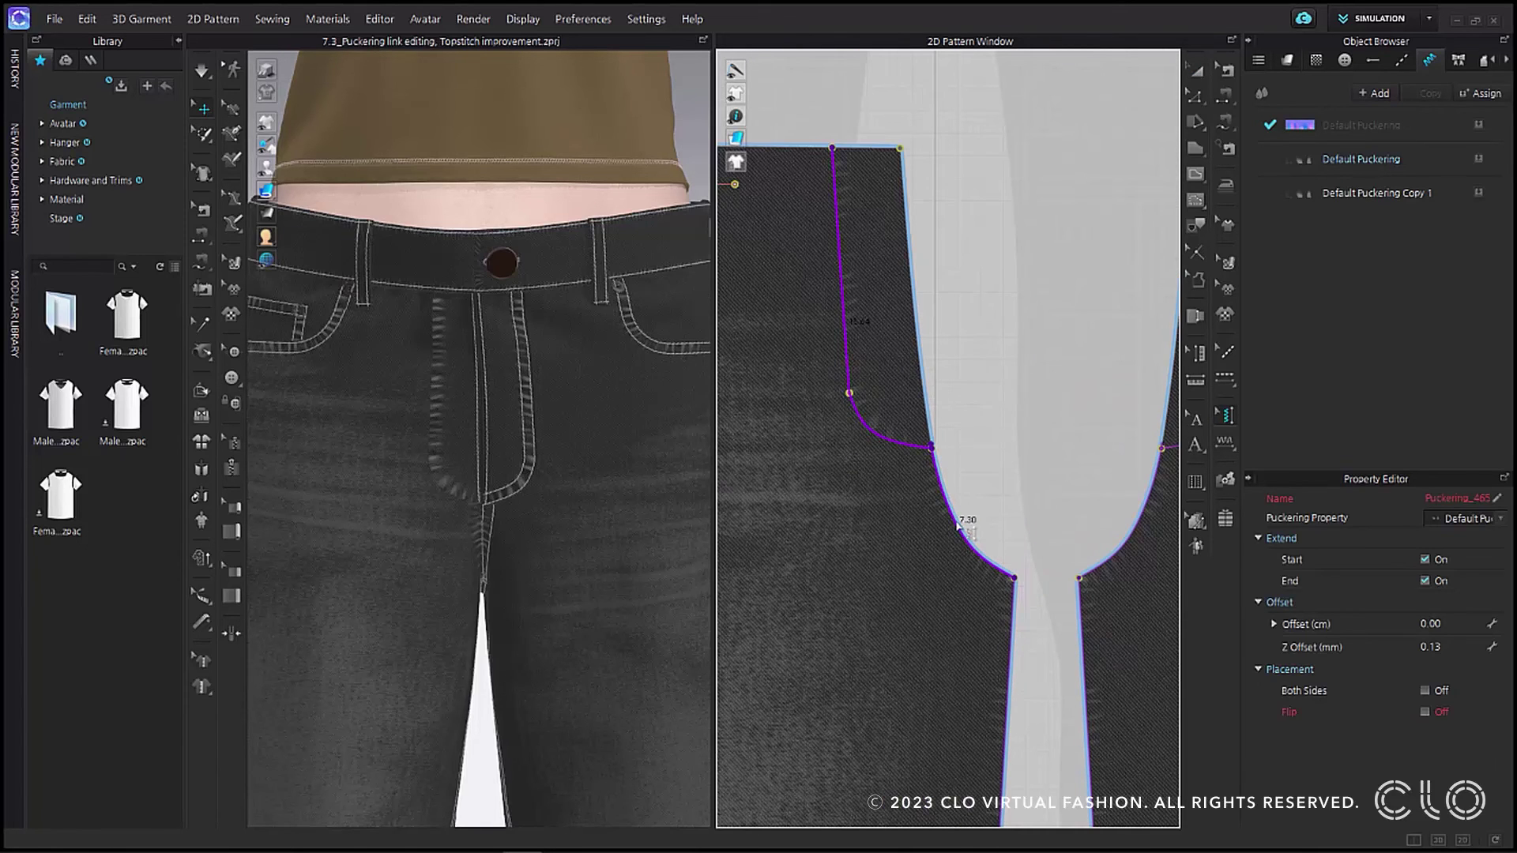
pyautogui.rightClick(957, 526)
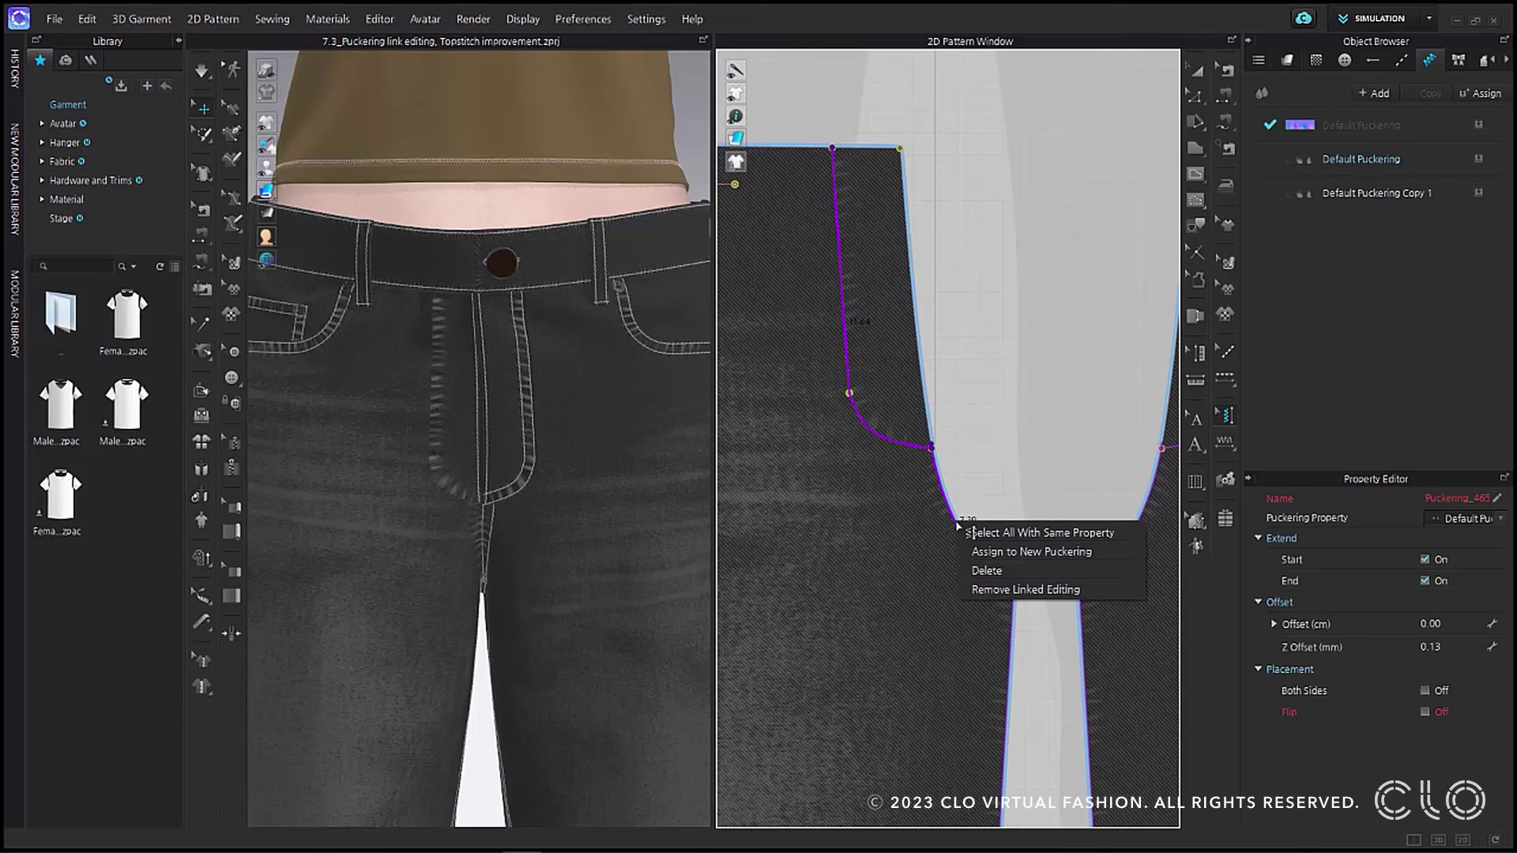
pyautogui.click(1095, 586)
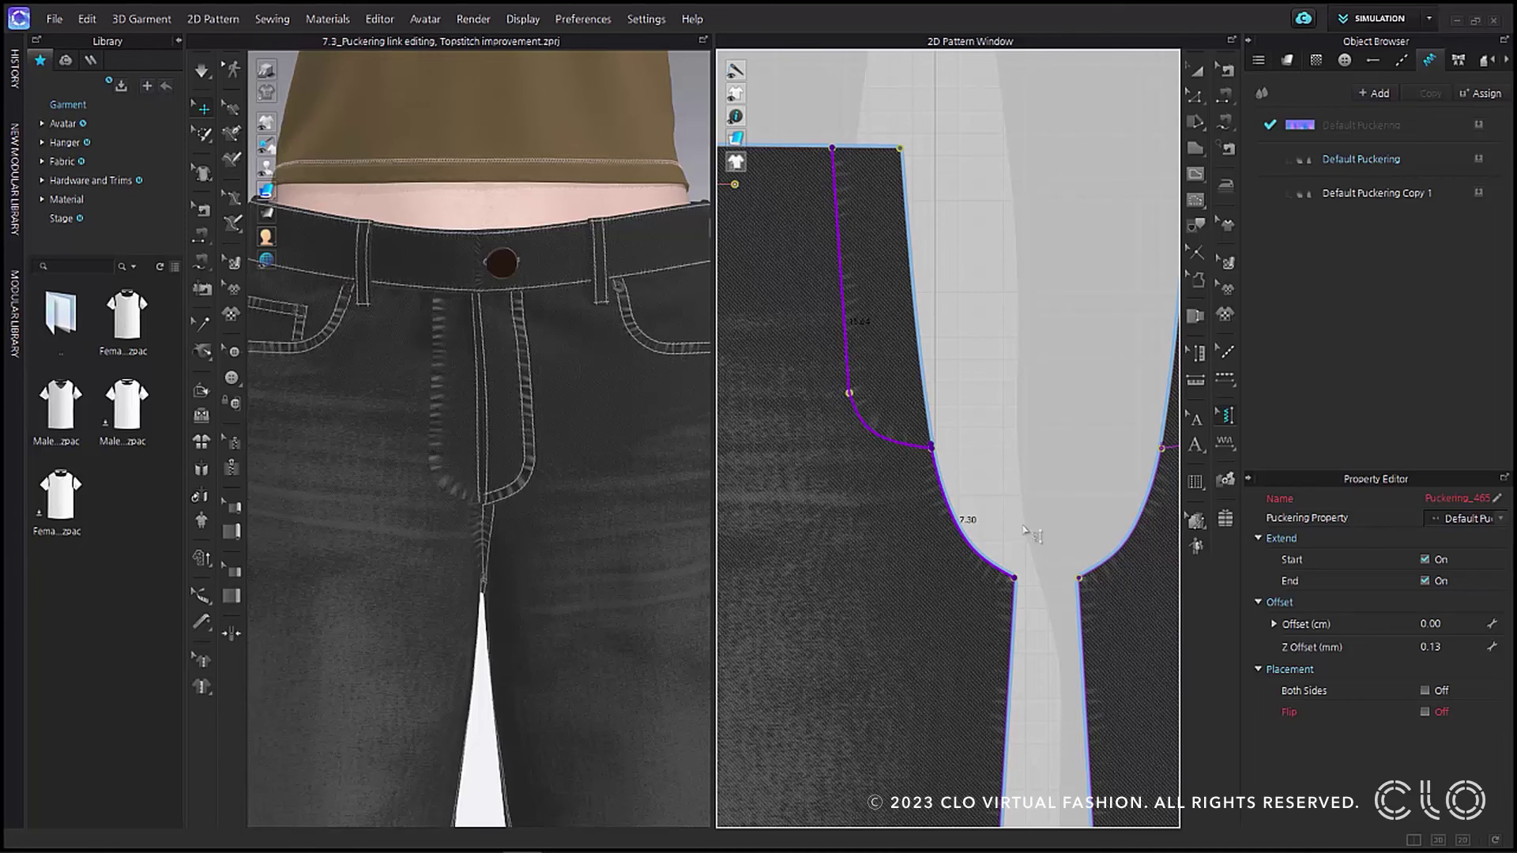
# Delete the selected puckering along the fly line and crotch curve of the front jeans pattern
pyautogui.rightClick(913, 450)
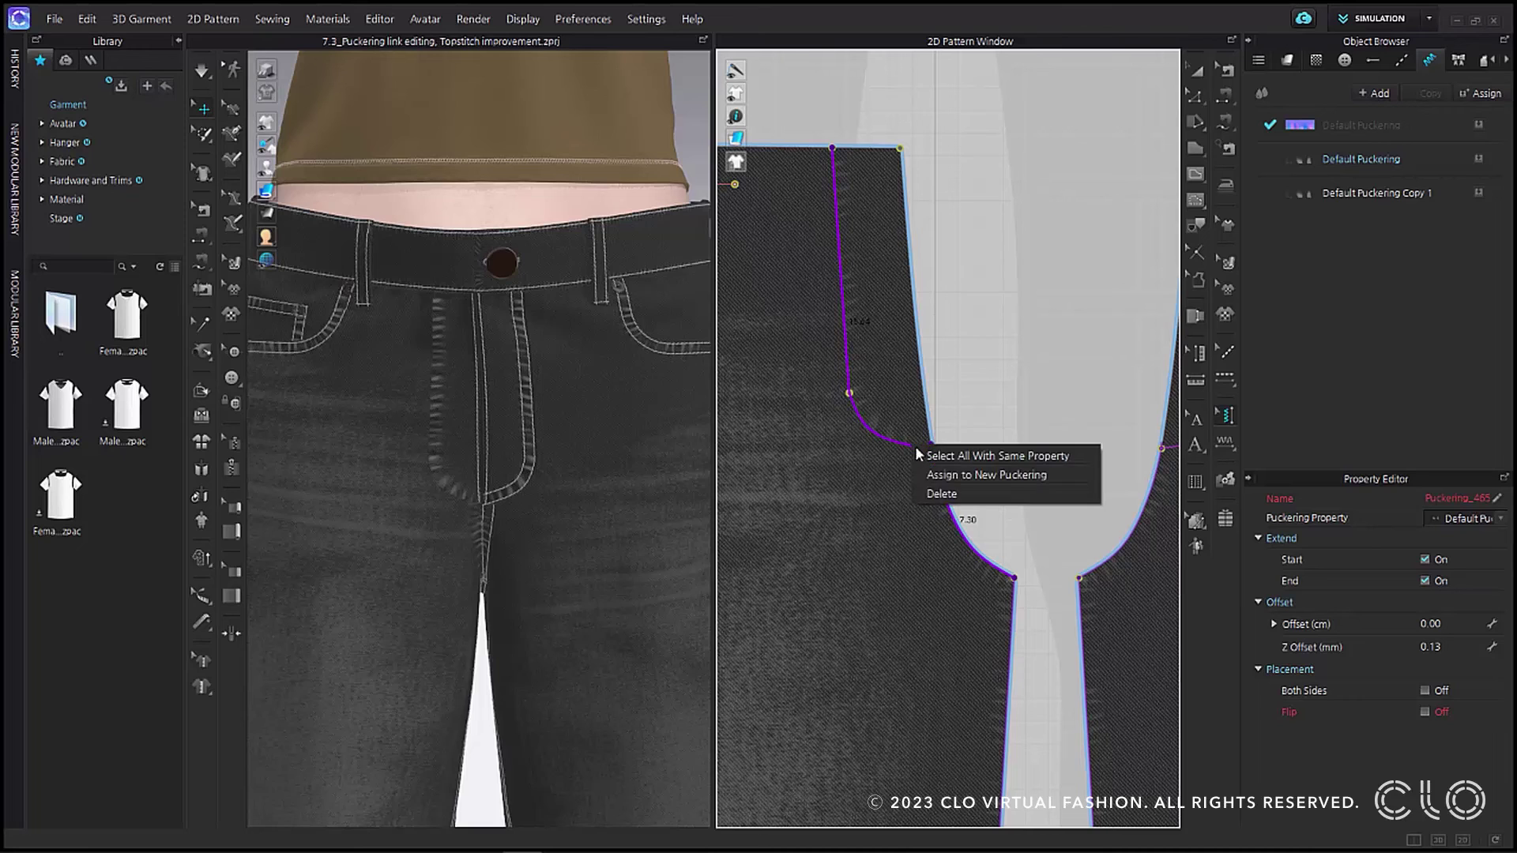
pyautogui.click(967, 498)
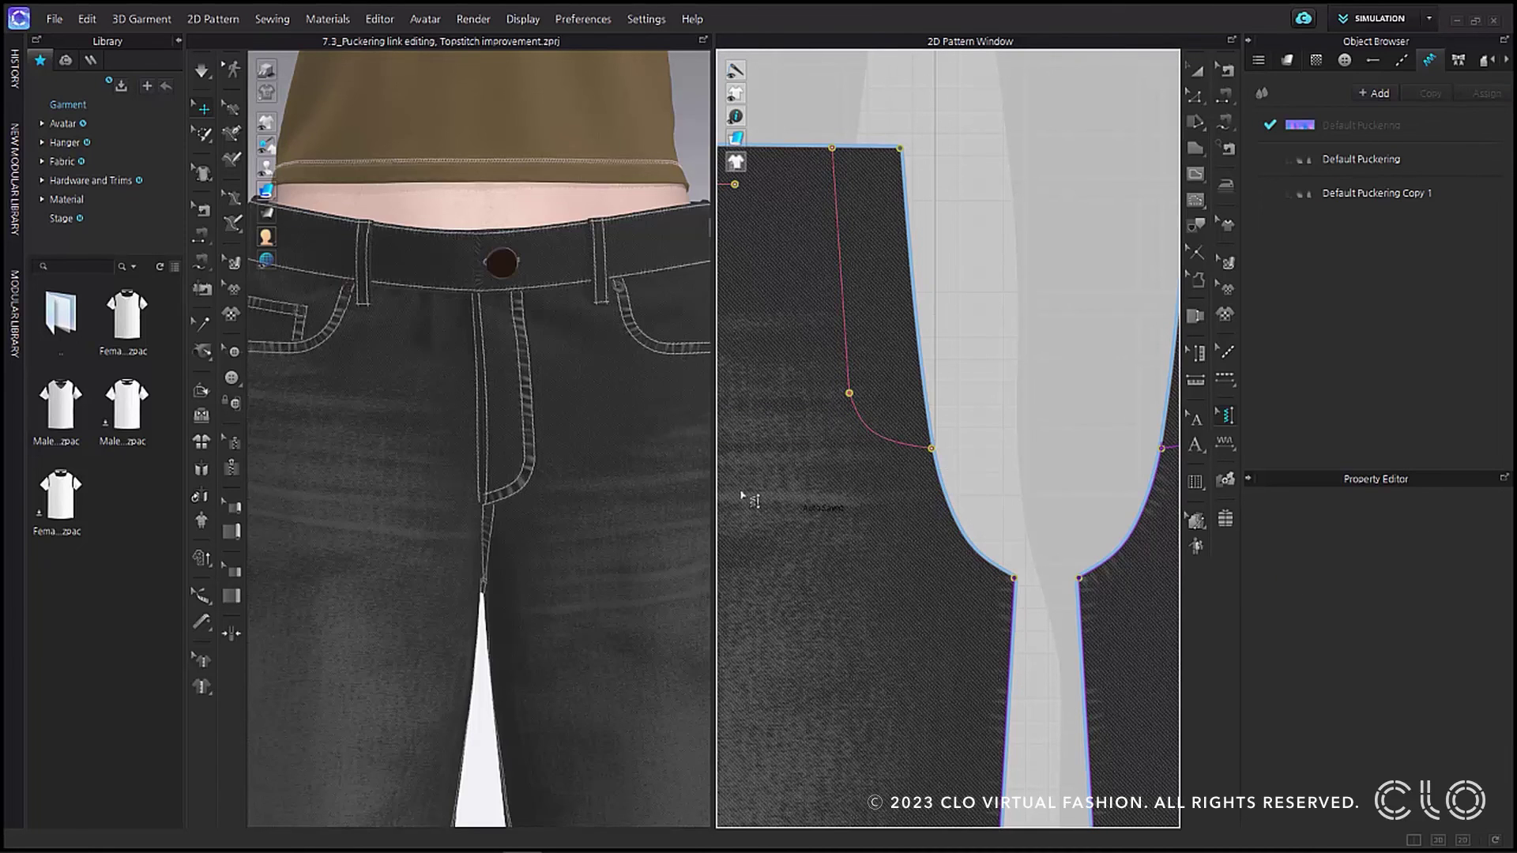
pyautogui.scroll(-10, 619, 530)
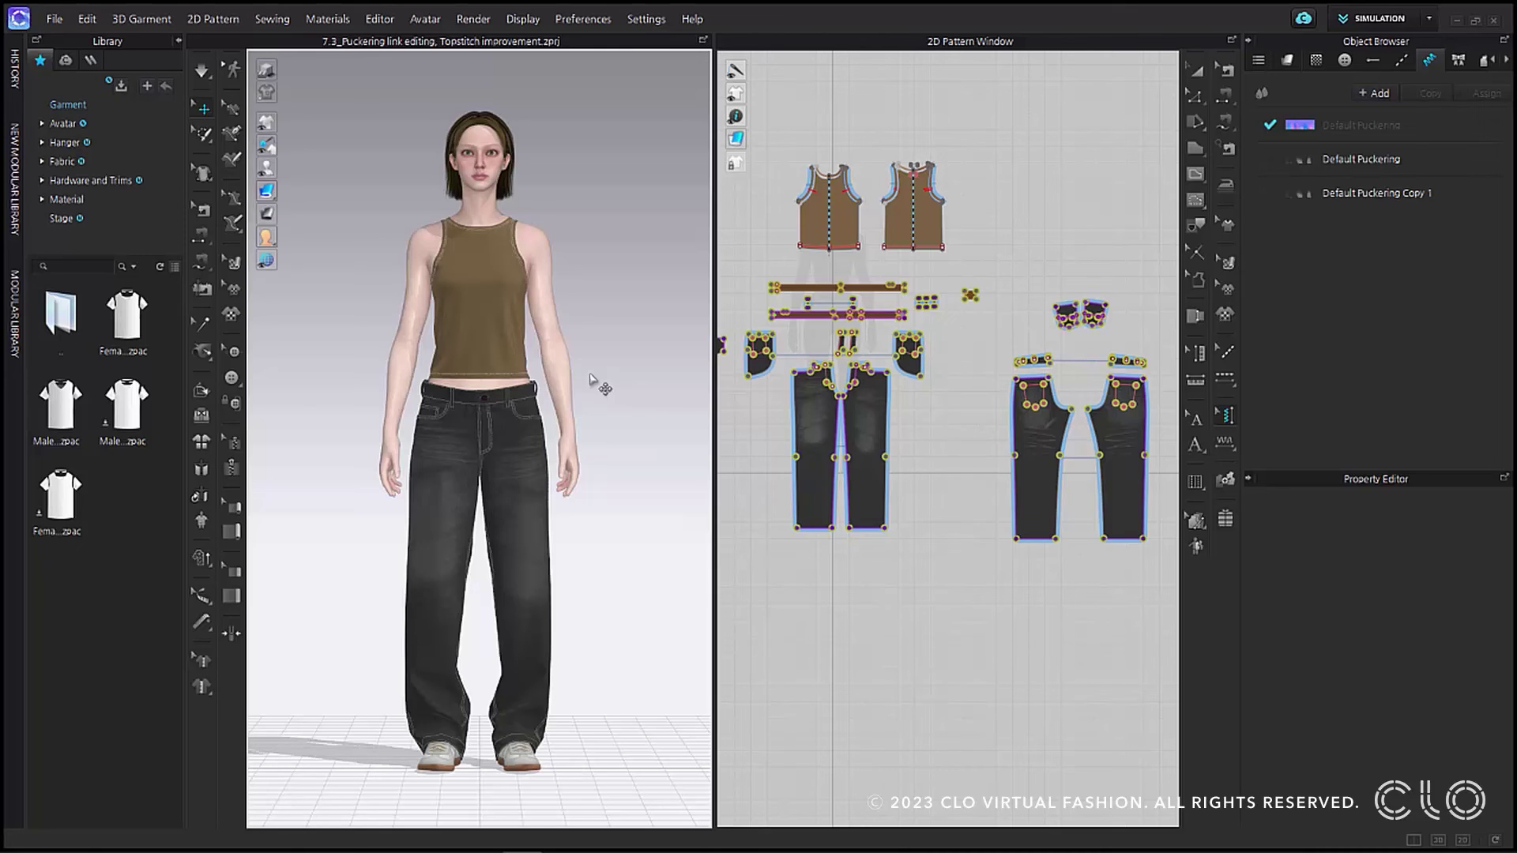
# Add a new puckering style and apply it to the hem of a front jeans leg
pyautogui.click(1378, 94)
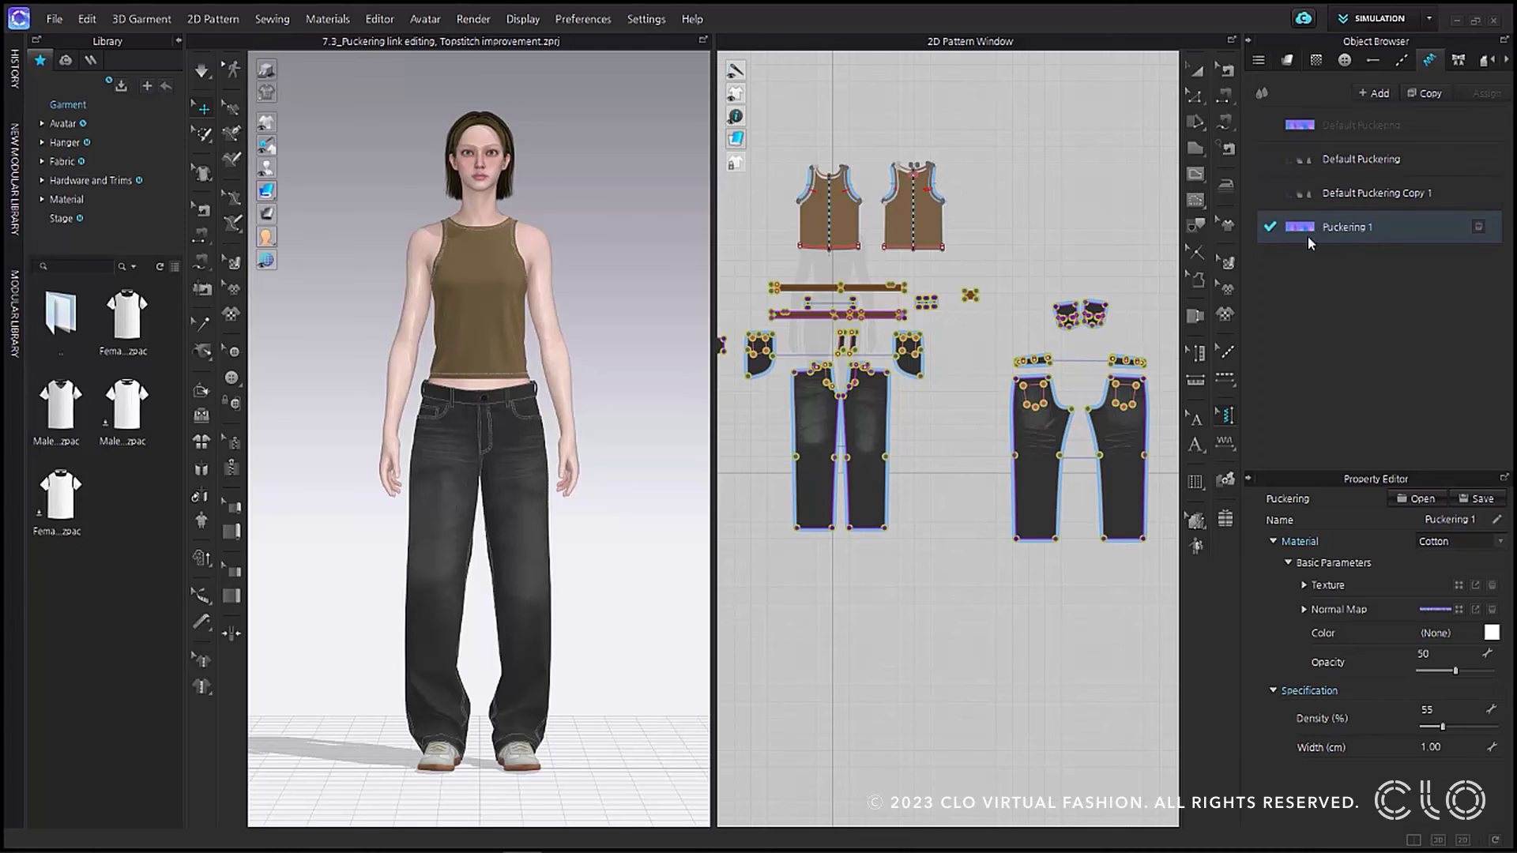
pyautogui.click(867, 531)
pyautogui.scroll(5, 869, 535)
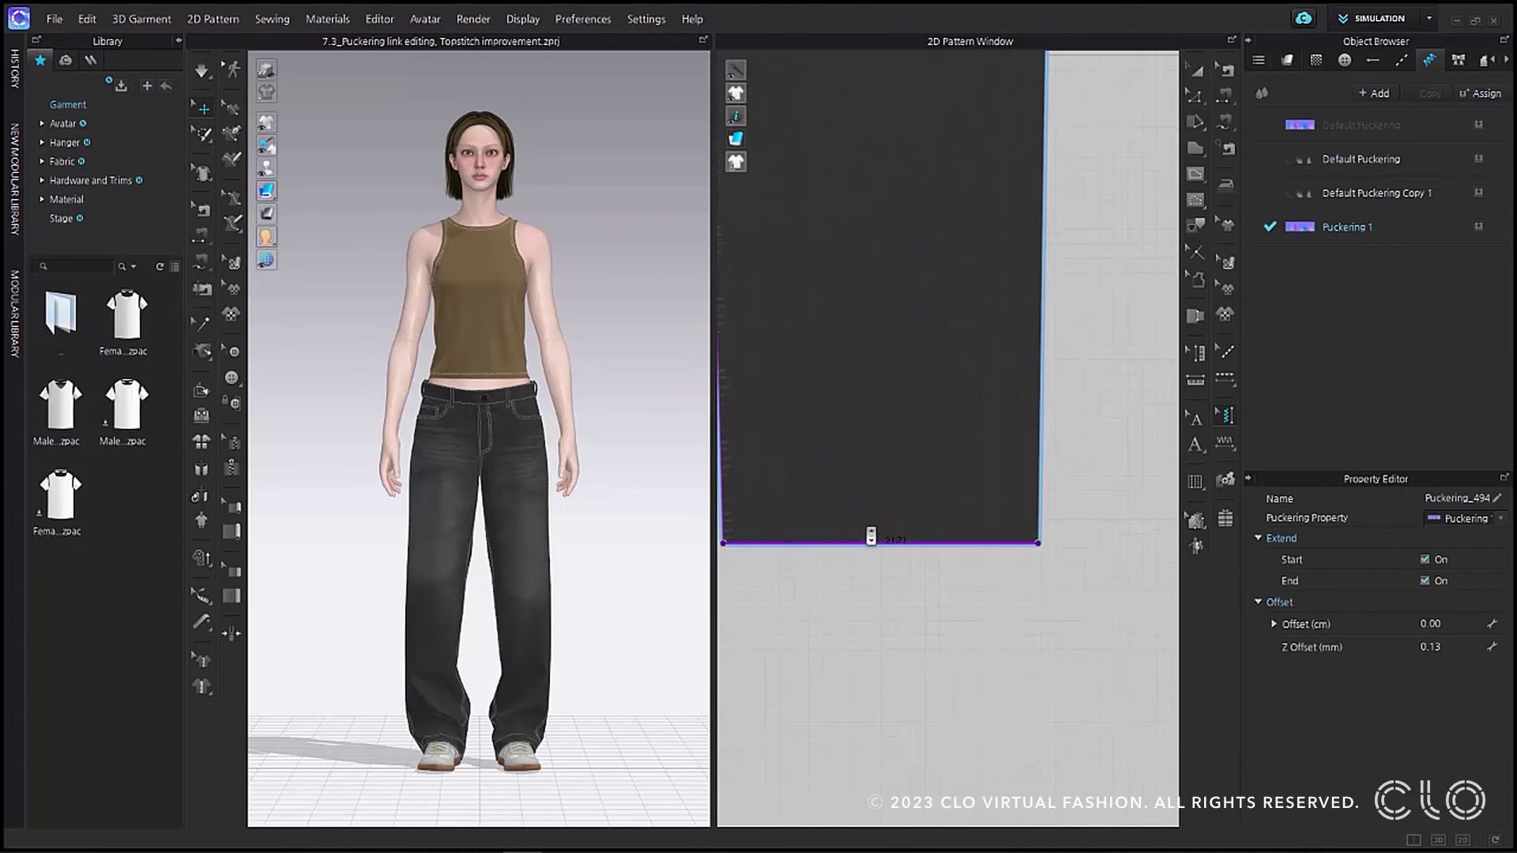
pyautogui.scroll(6, 534, 727)
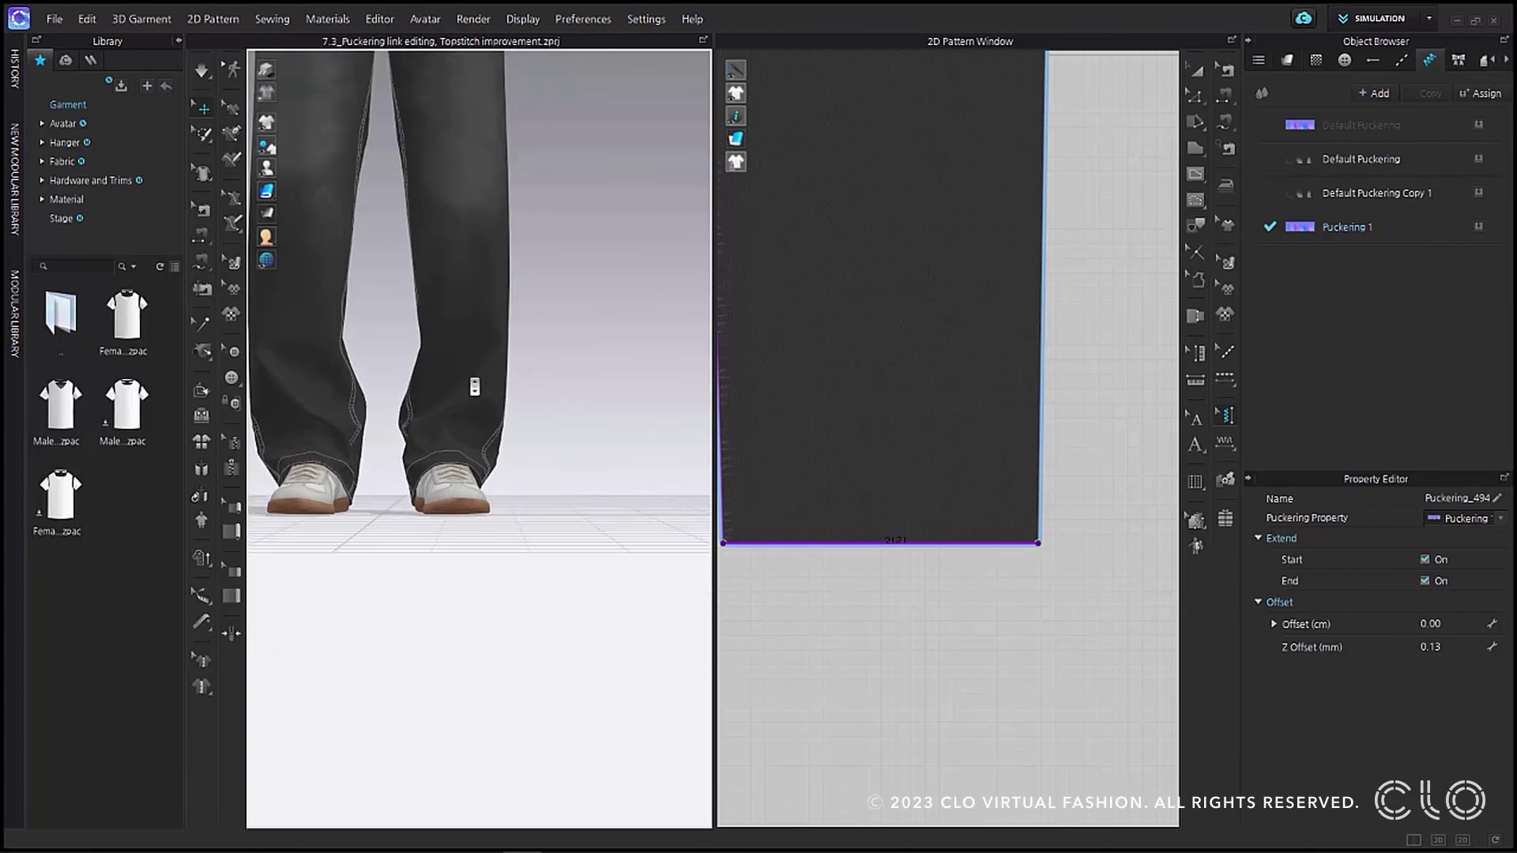
pyautogui.scroll(-5, 919, 465)
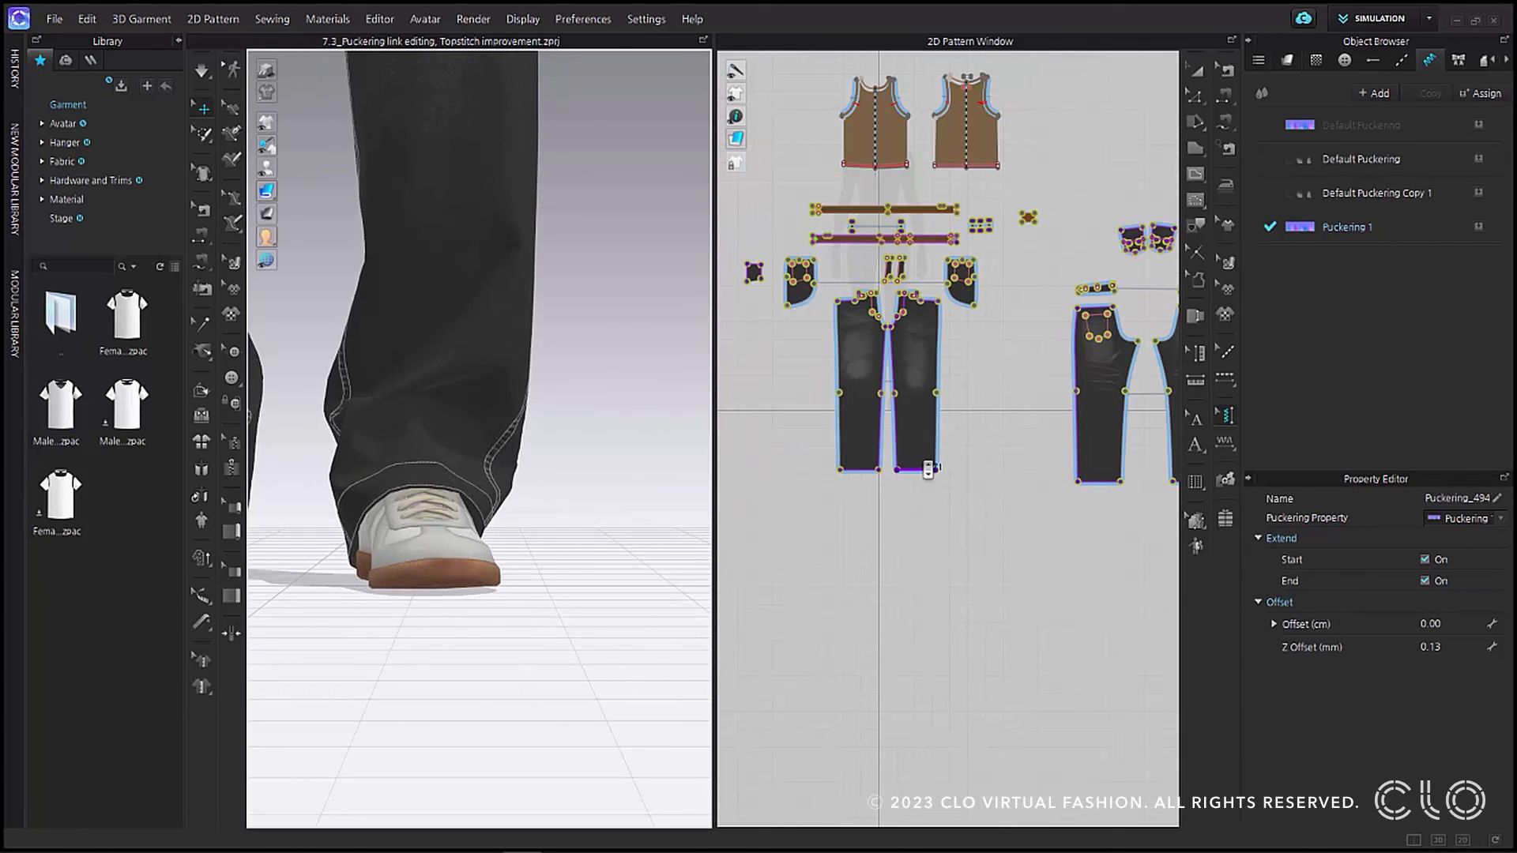
pyautogui.scroll(6, 926, 467)
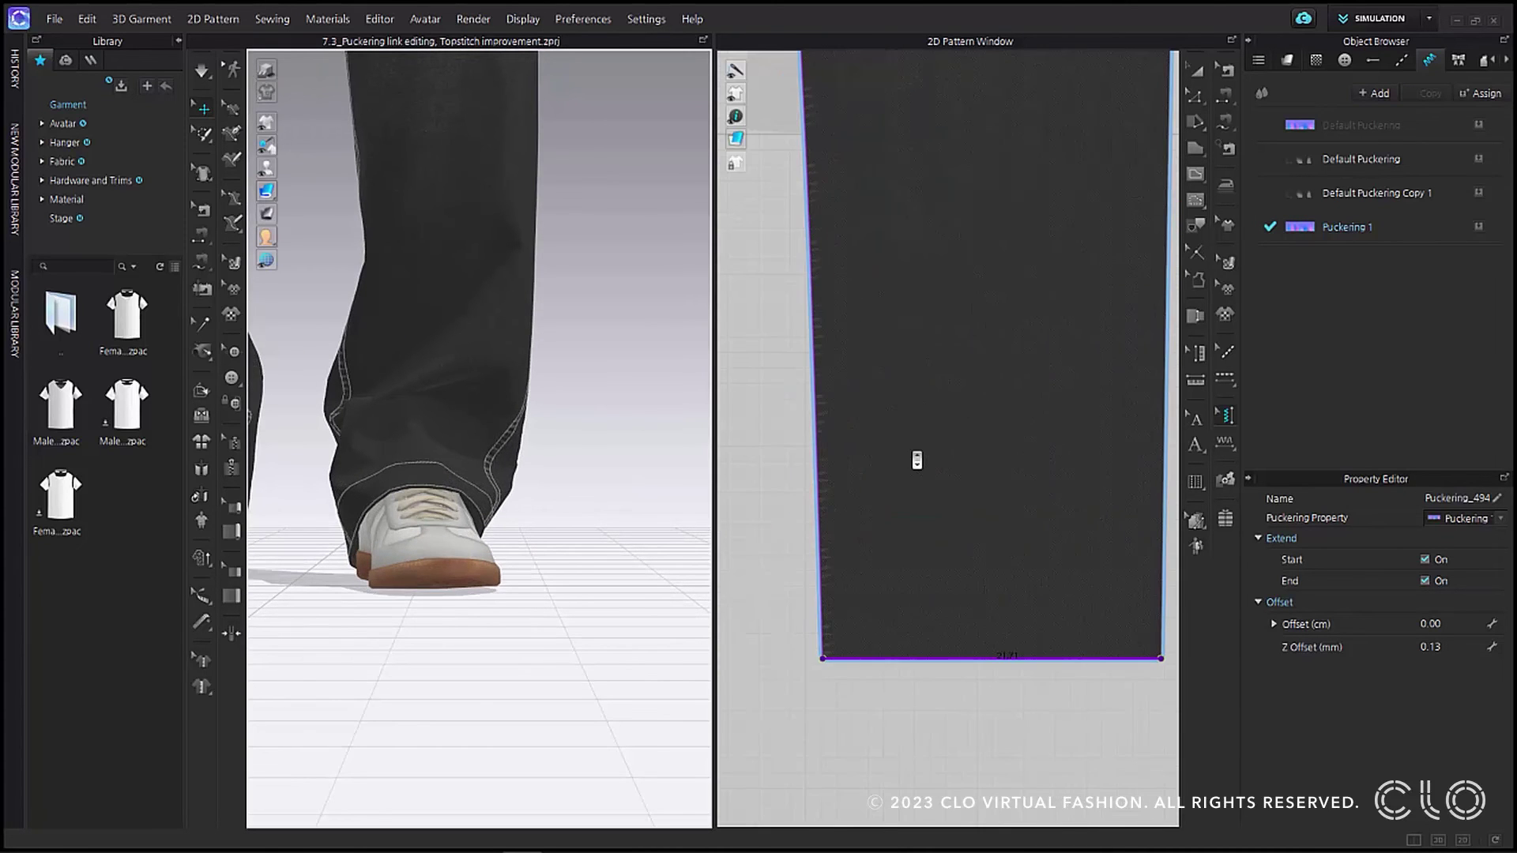
pyautogui.moveTo(917, 456); pyautogui.dragTo(853, 374, button='right')
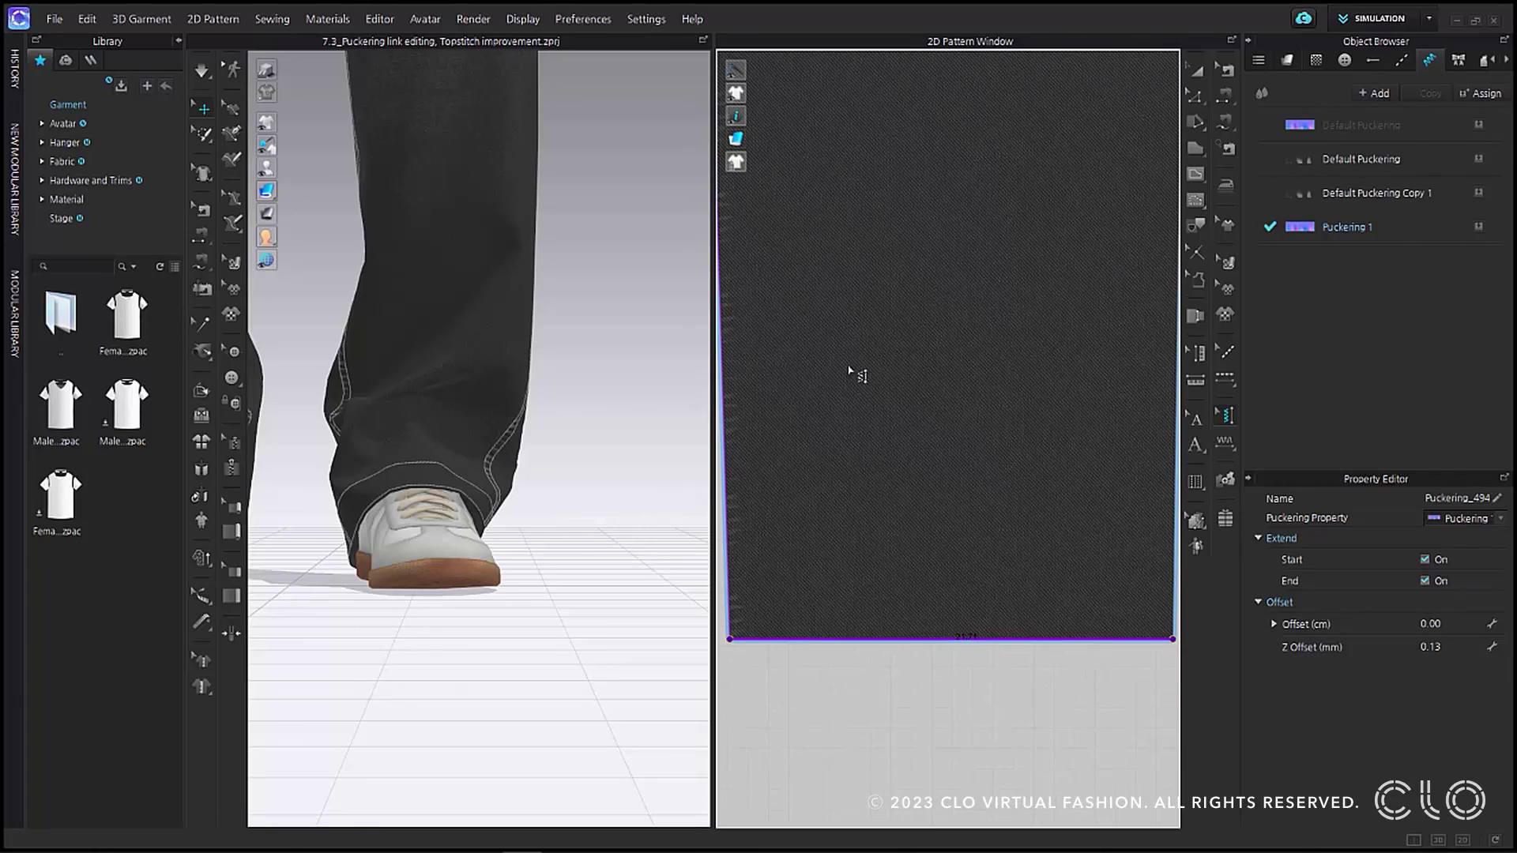
# Set the material of Puckering 1 to Denim and assign Denim.png from the Hardware and Trims library as its texture
pyautogui.click(1418, 230)
pyautogui.click(90, 180)
pyautogui.click(1459, 542)
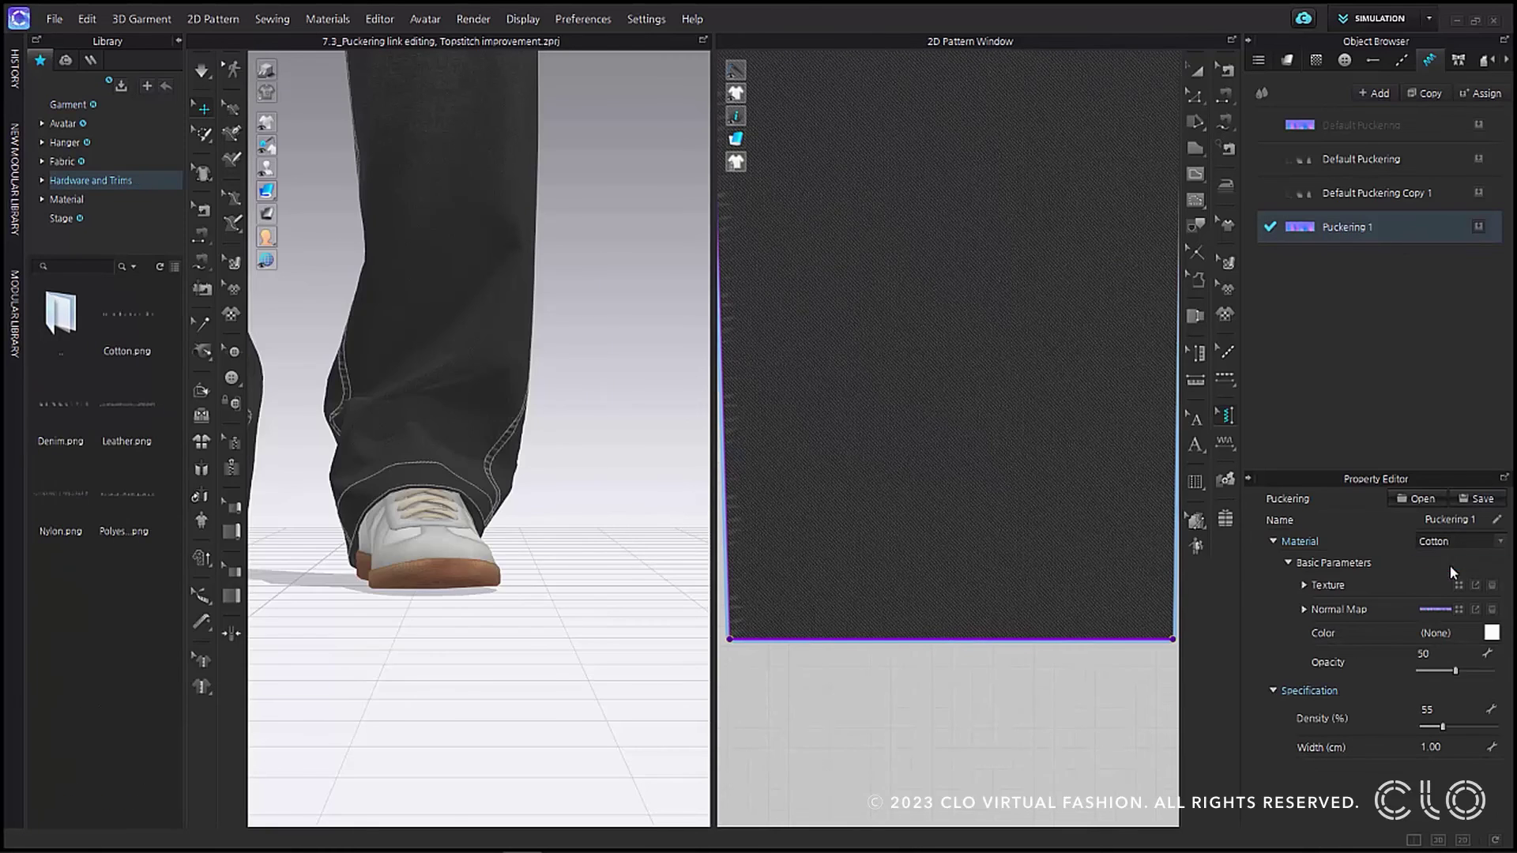
pyautogui.click(1455, 567)
pyautogui.moveTo(71, 419); pyautogui.dragTo(1431, 586)
# Set the normal map intensity of Puckering 1 to 50 and choose a light color for it
pyautogui.click(1304, 610)
pyautogui.click(1424, 632)
pyautogui.write('50')
pyautogui.press('Return')
pyautogui.click(1492, 668)
pyautogui.click(444, 190)
pyautogui.click(681, 632)
# Set the opacity of Puckering 1 to 65 and its density to 50%, and examine the hem puckering on the avatar
pyautogui.moveTo(1455, 706)
pyautogui.mouseDown()
pyautogui.moveTo(1492, 706)
pyautogui.moveTo(1466, 707)
pyautogui.mouseUp()
pyautogui.doubleClick(1427, 745)
pyautogui.write('50')
pyautogui.press('Return')
pyautogui.moveTo(506, 513); pyautogui.dragTo(455, 583, button='right')
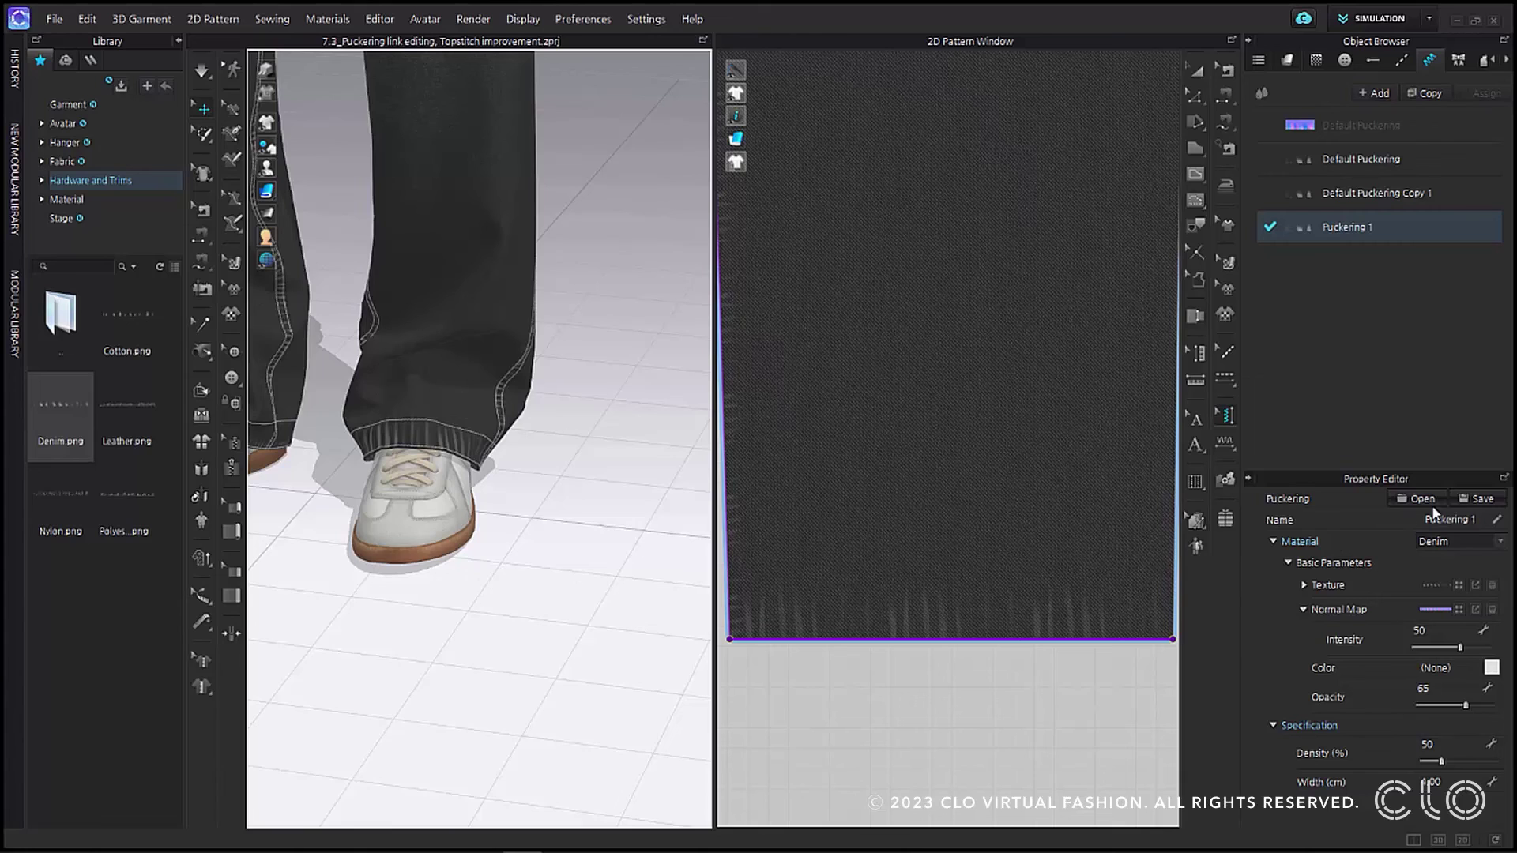
# Save the puckering style as a preset file named Puckering test in the Puckering File folder
pyautogui.click(1464, 504)
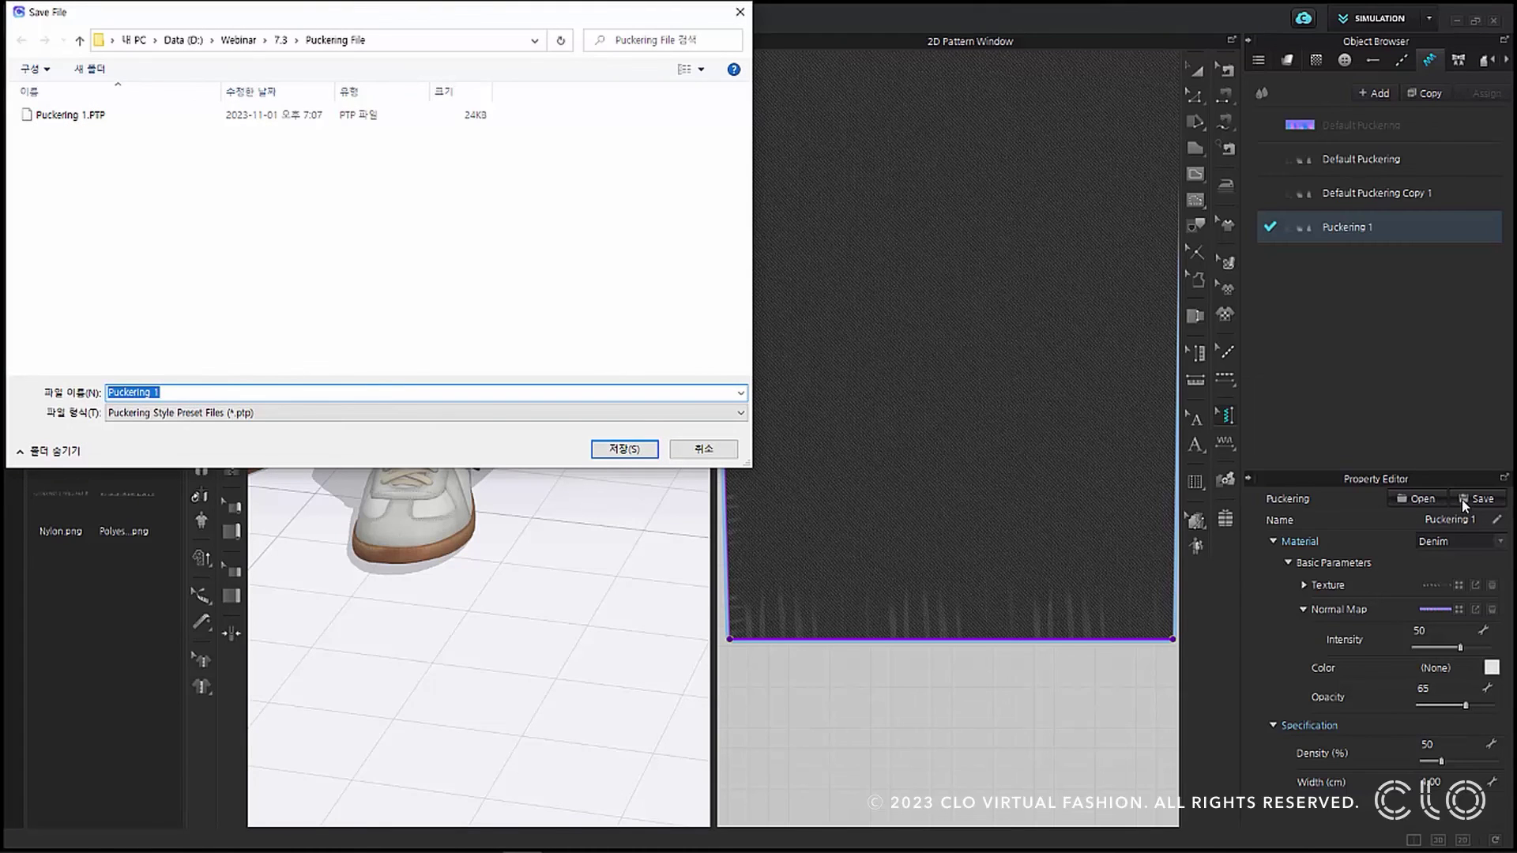
pyautogui.click(218, 391)
pyautogui.press('BackSpace')
pyautogui.write('test')
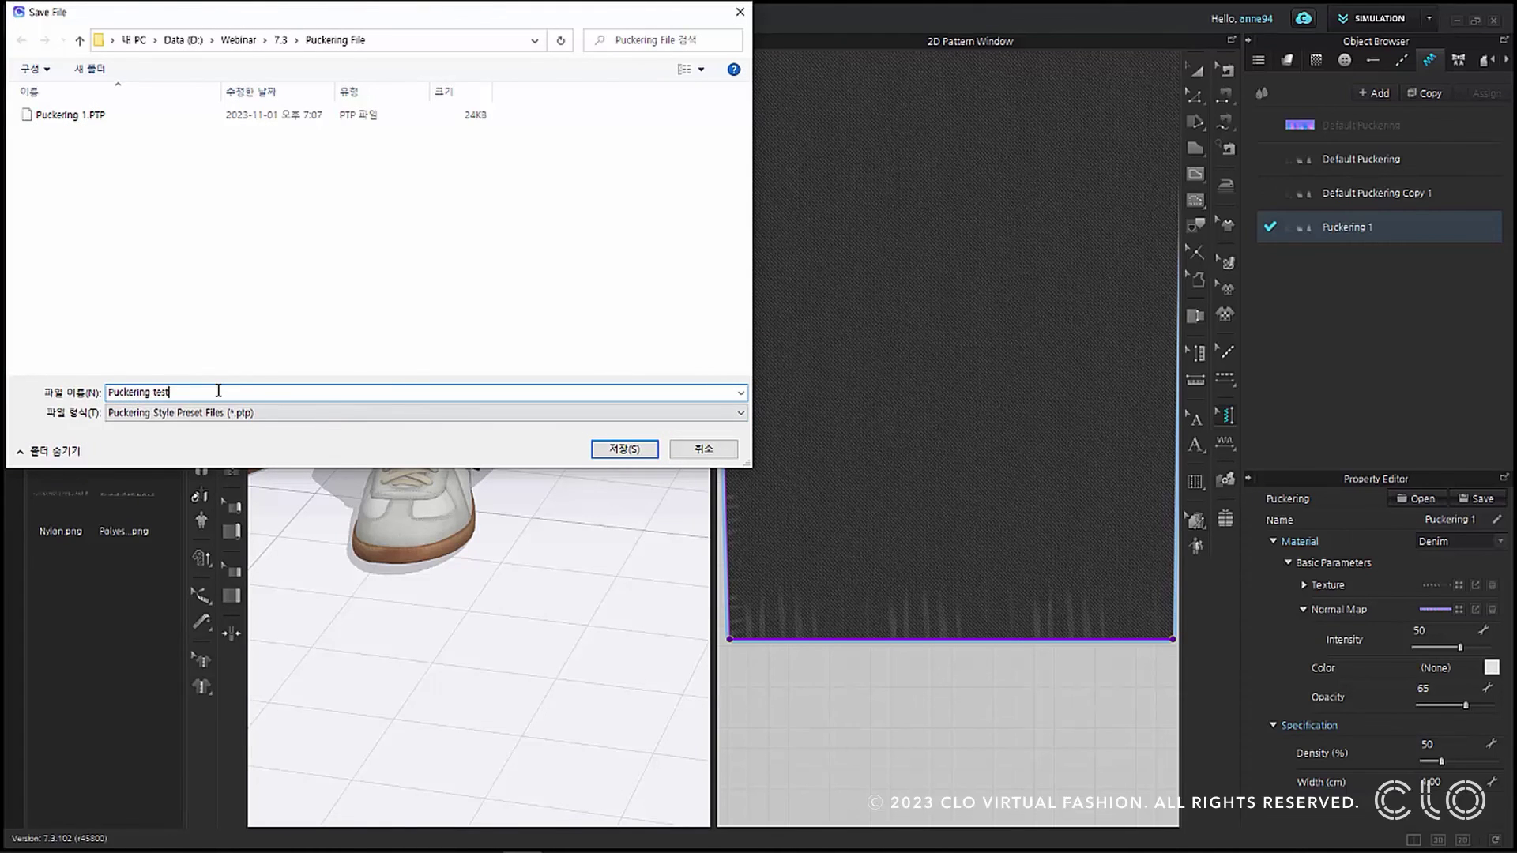
pyautogui.click(638, 452)
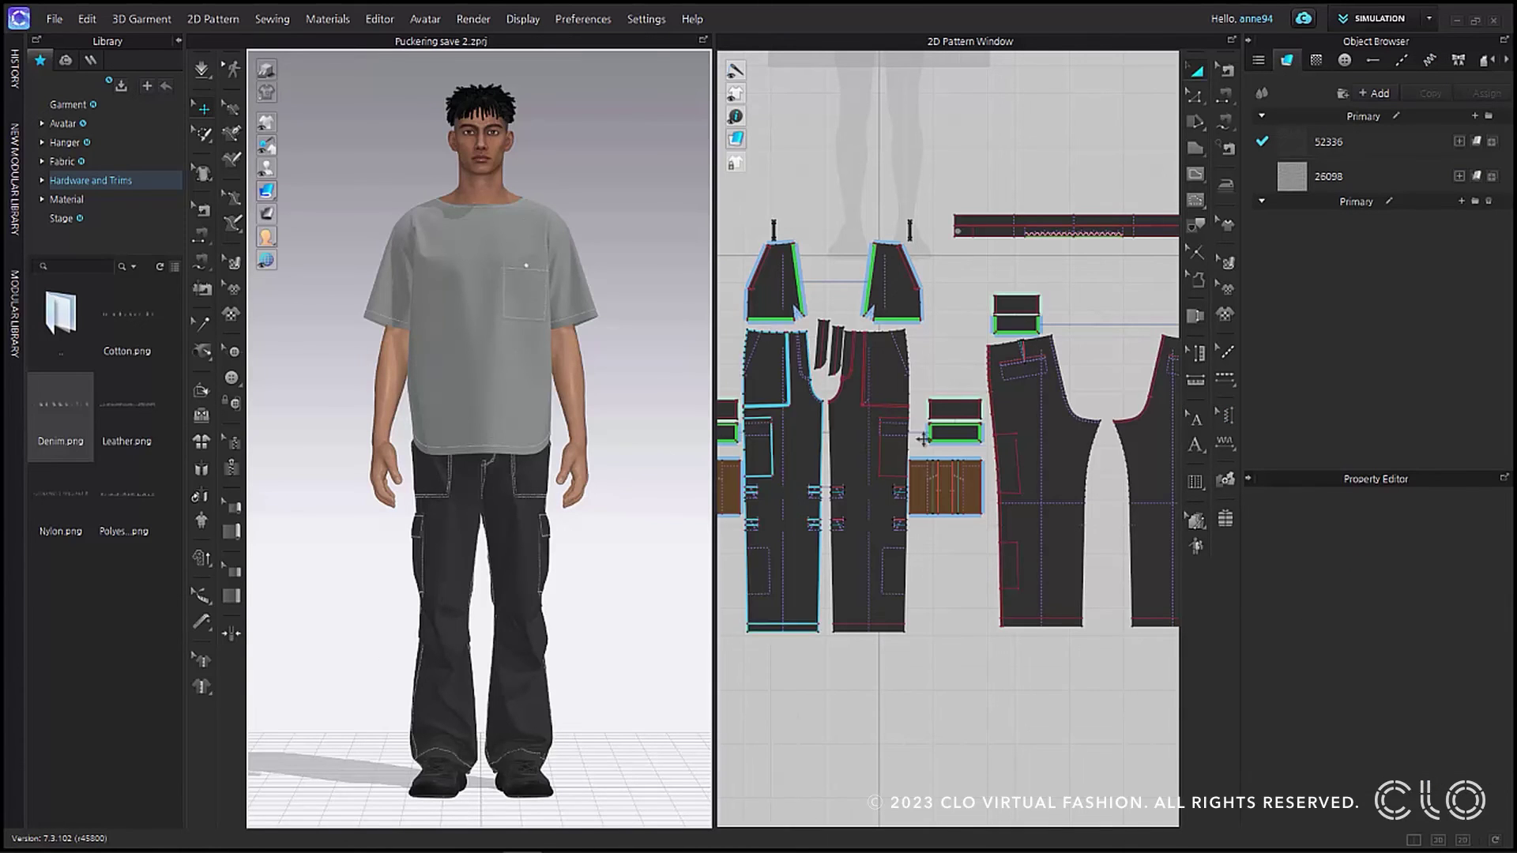
# Add a new puckering style to the cargo pants project and load the Puckering test.PTP preset into it
pyautogui.click(1430, 65)
pyautogui.click(1382, 93)
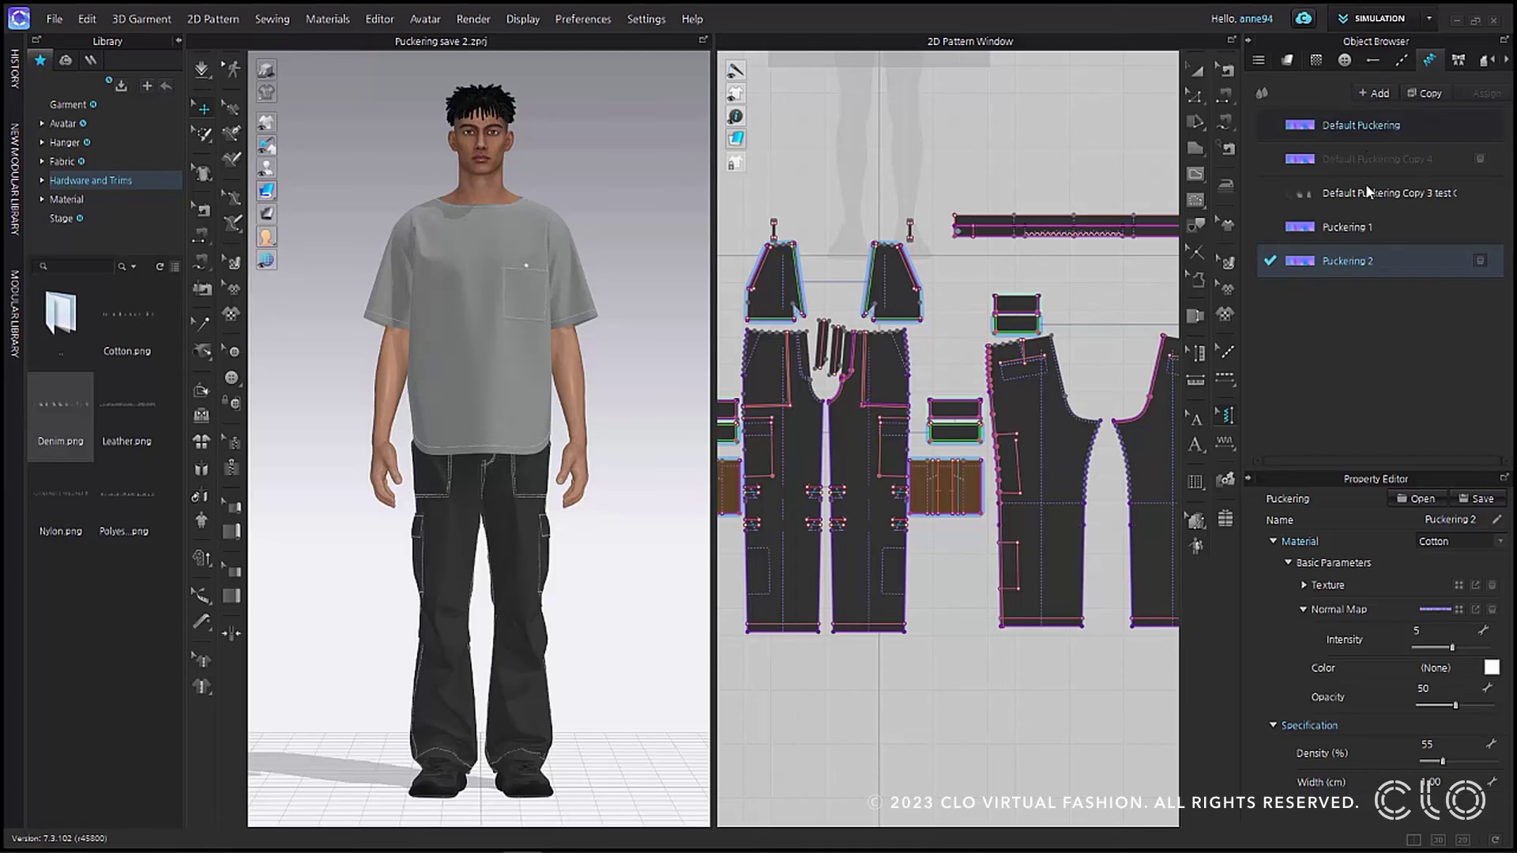
pyautogui.click(1434, 495)
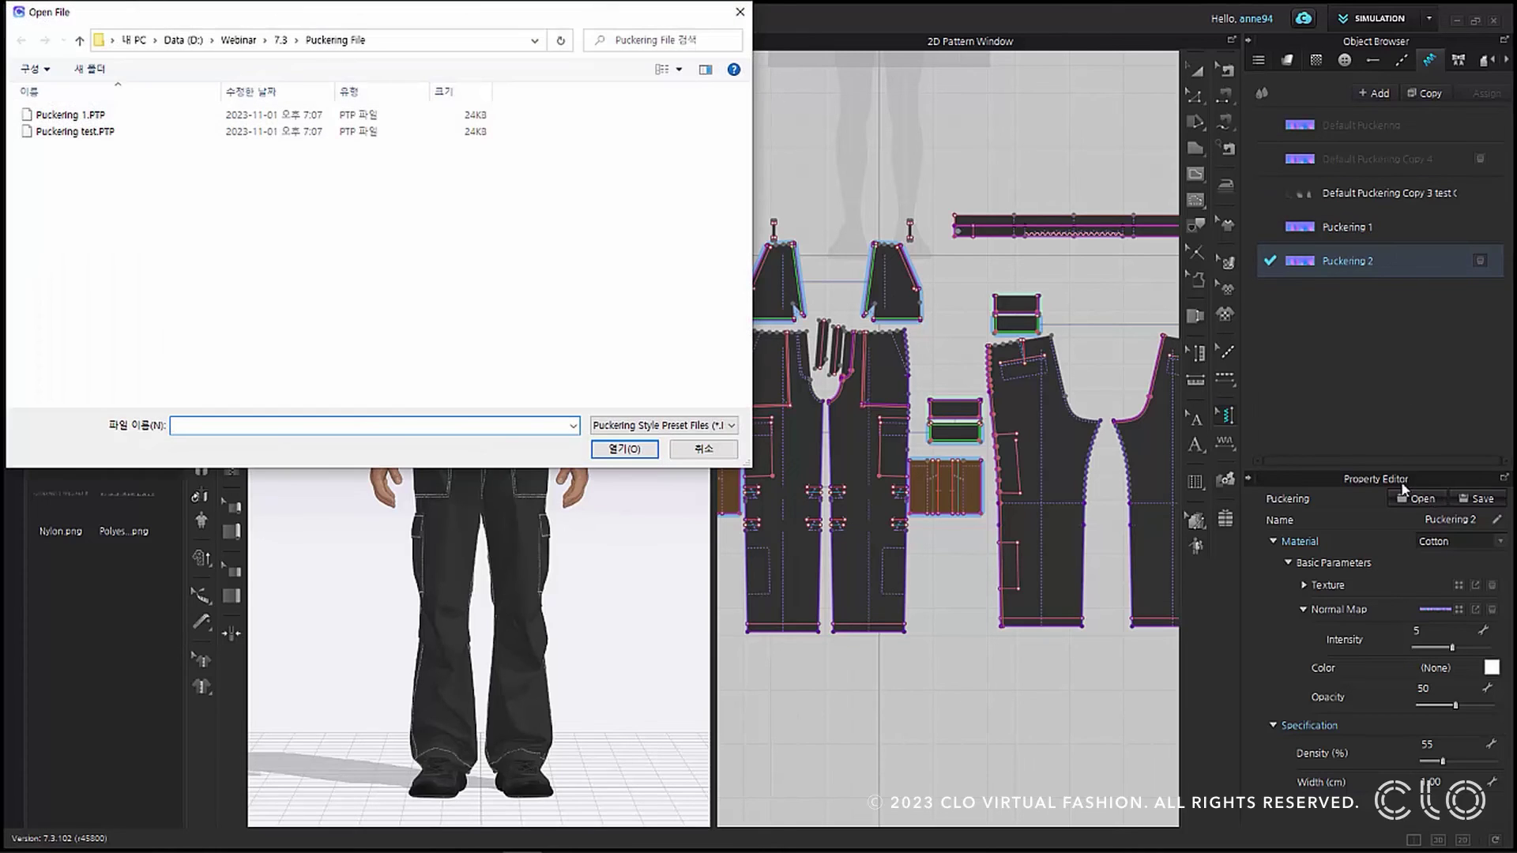
pyautogui.click(130, 134)
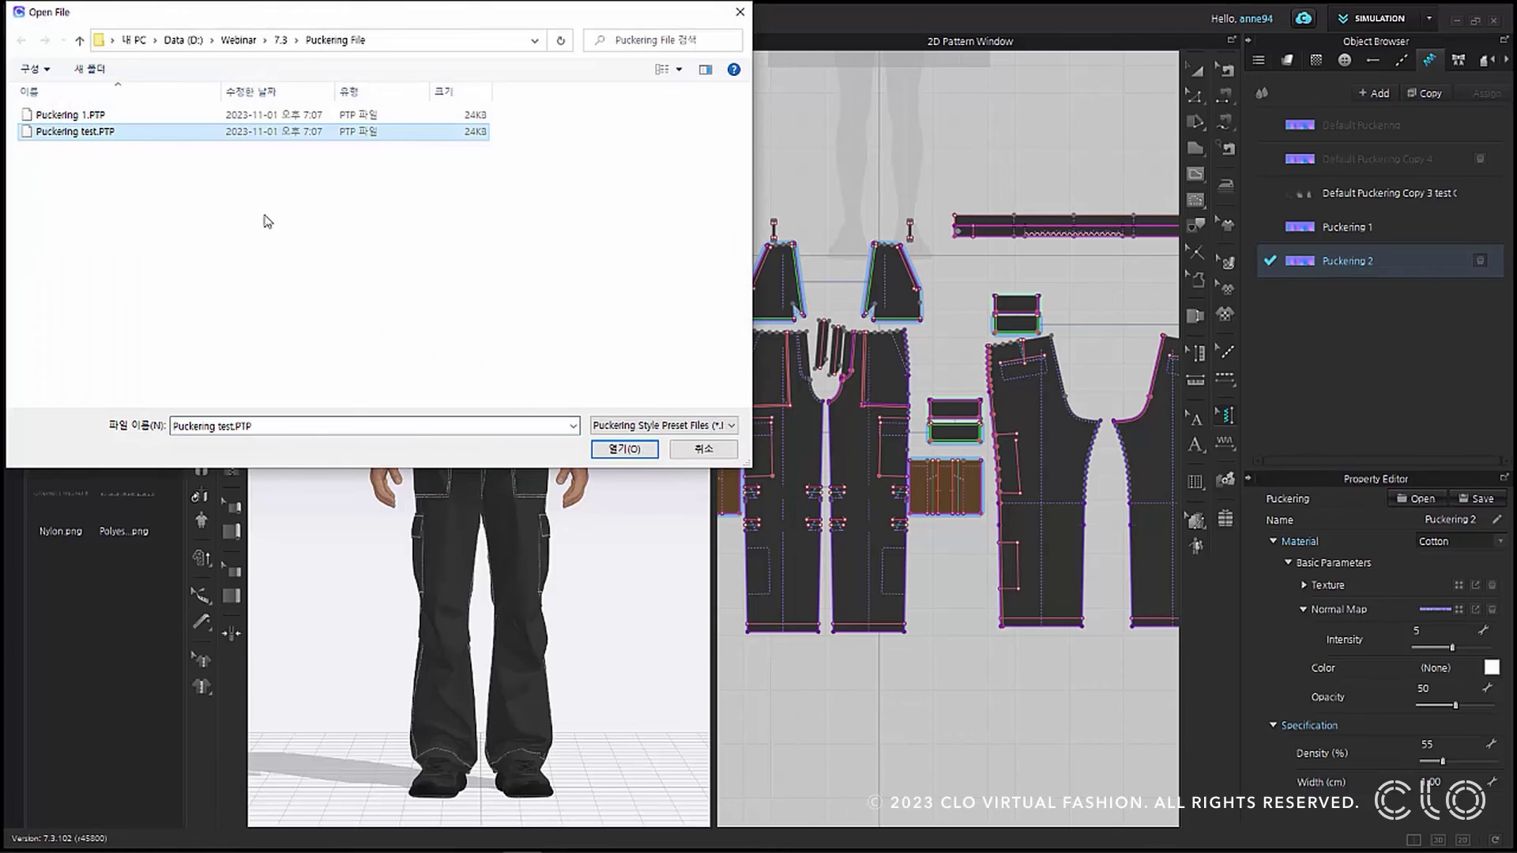
pyautogui.click(623, 448)
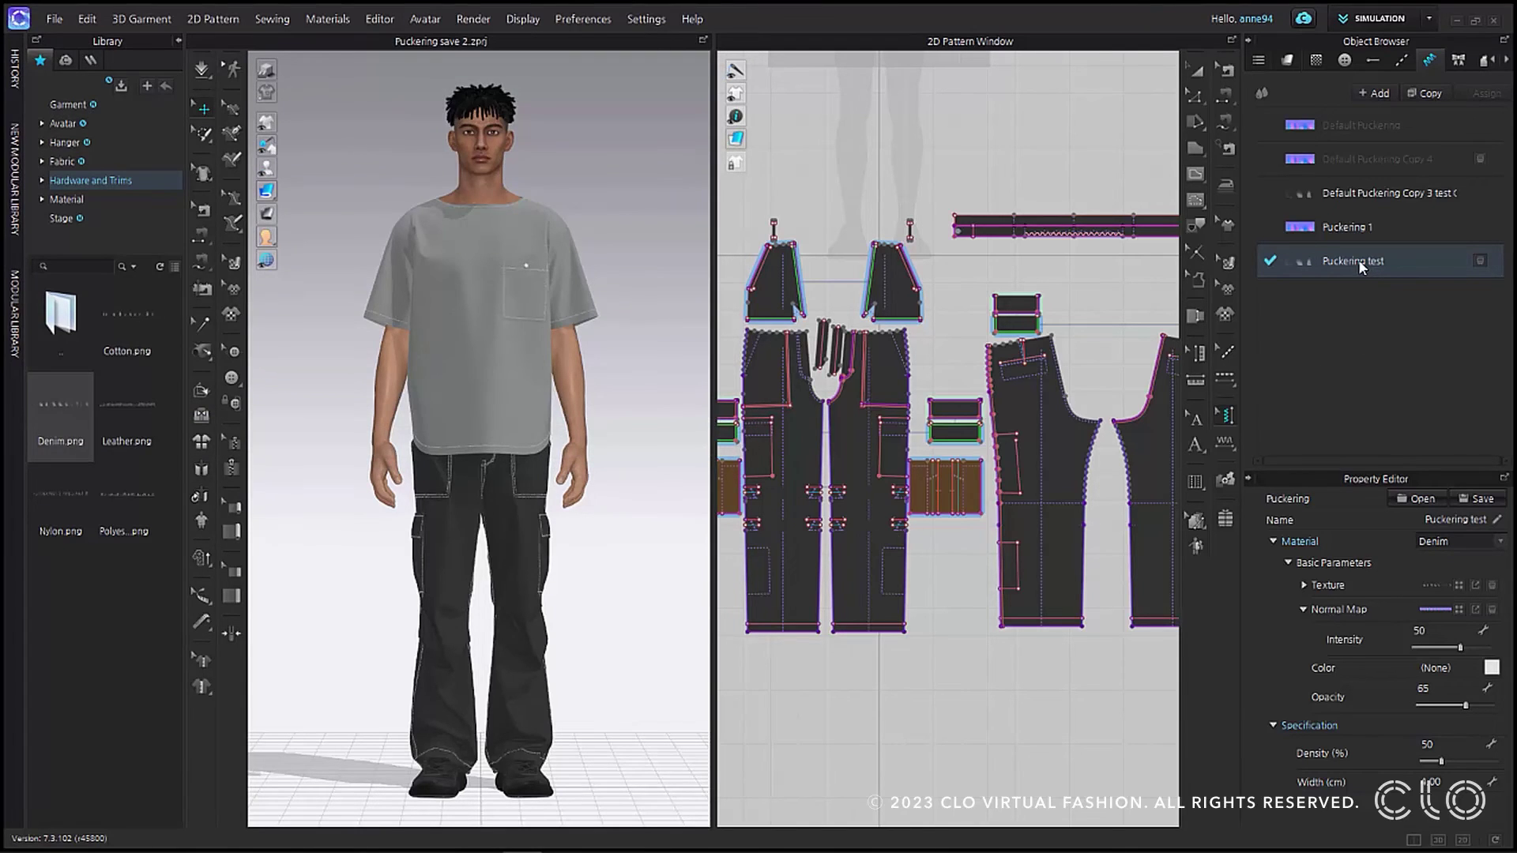
# Apply the Puckering test style to the hem of a front trouser leg pattern and examine the hem on the avatar
pyautogui.click(866, 636)
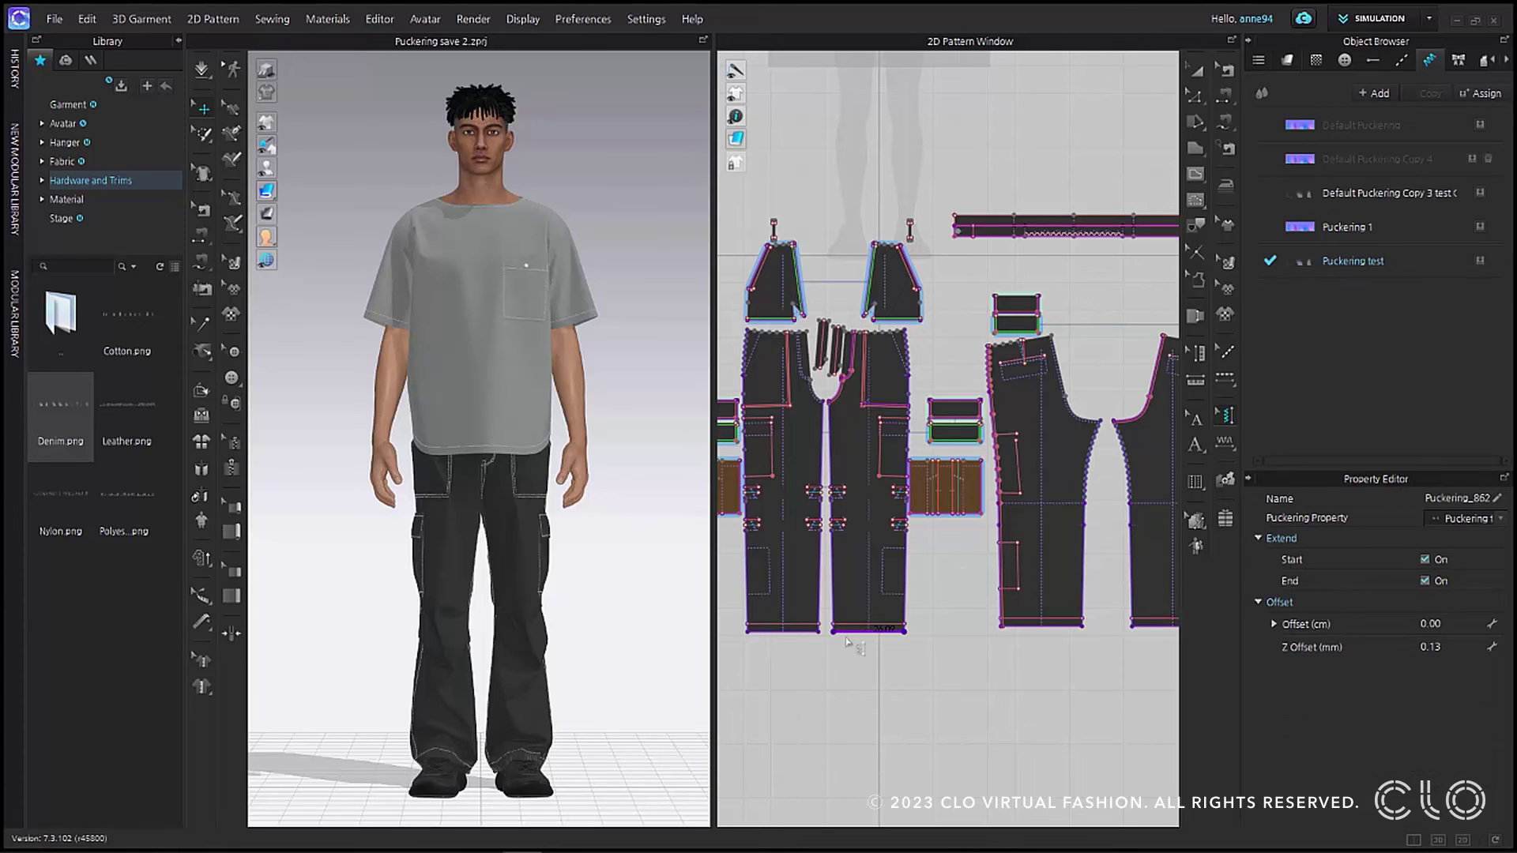
pyautogui.moveTo(550, 678); pyautogui.dragTo(527, 366, button='middle')
pyautogui.scroll(8, 582, 613)
pyautogui.moveTo(576, 626); pyautogui.dragTo(501, 639, button='right')
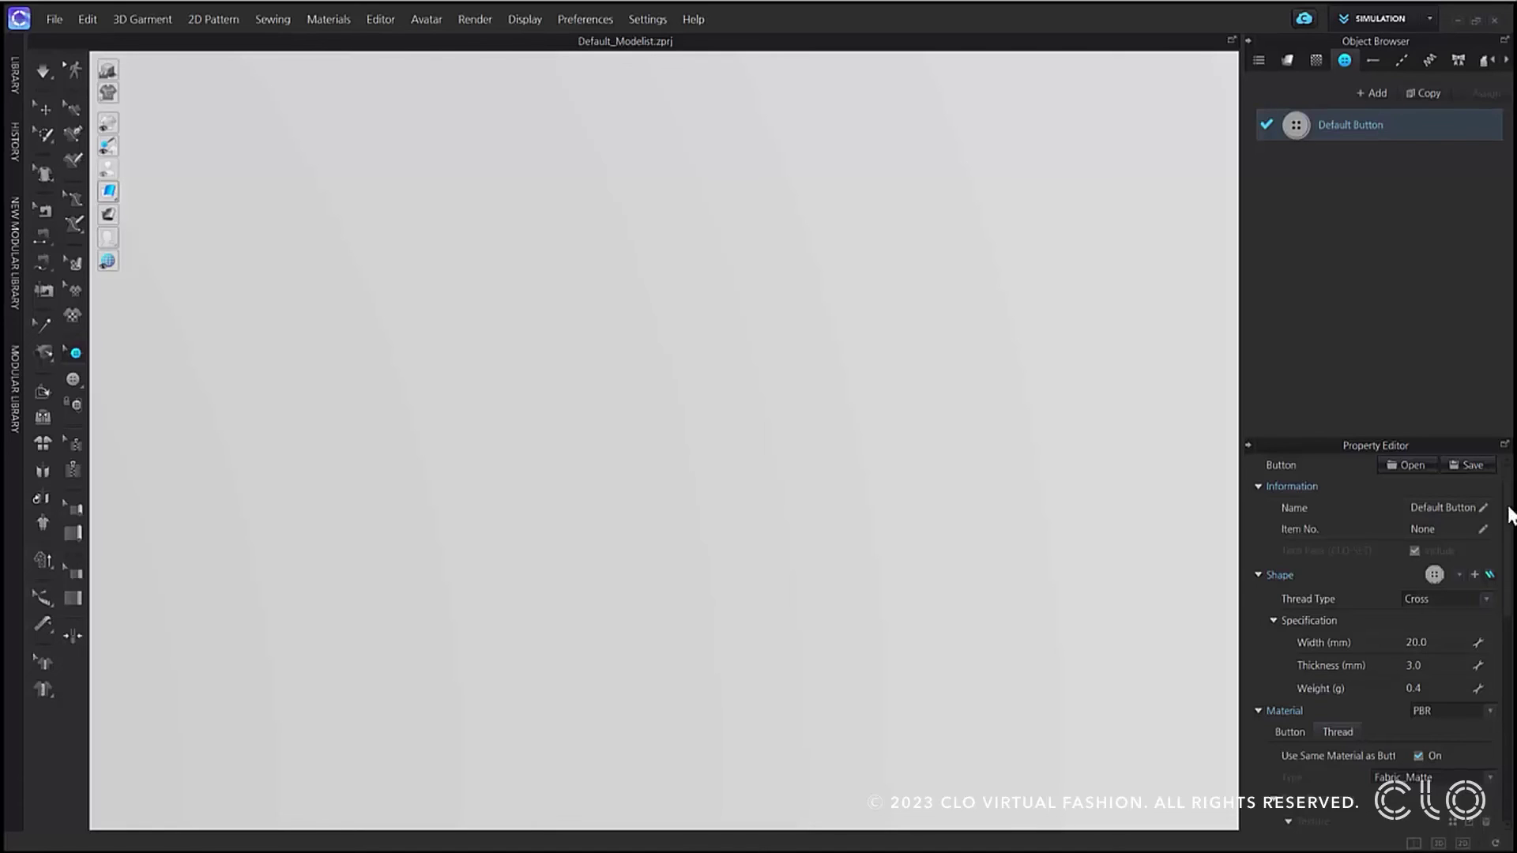
# Start registering a new button and name it Custom Button_Test
pyautogui.click(1473, 575)
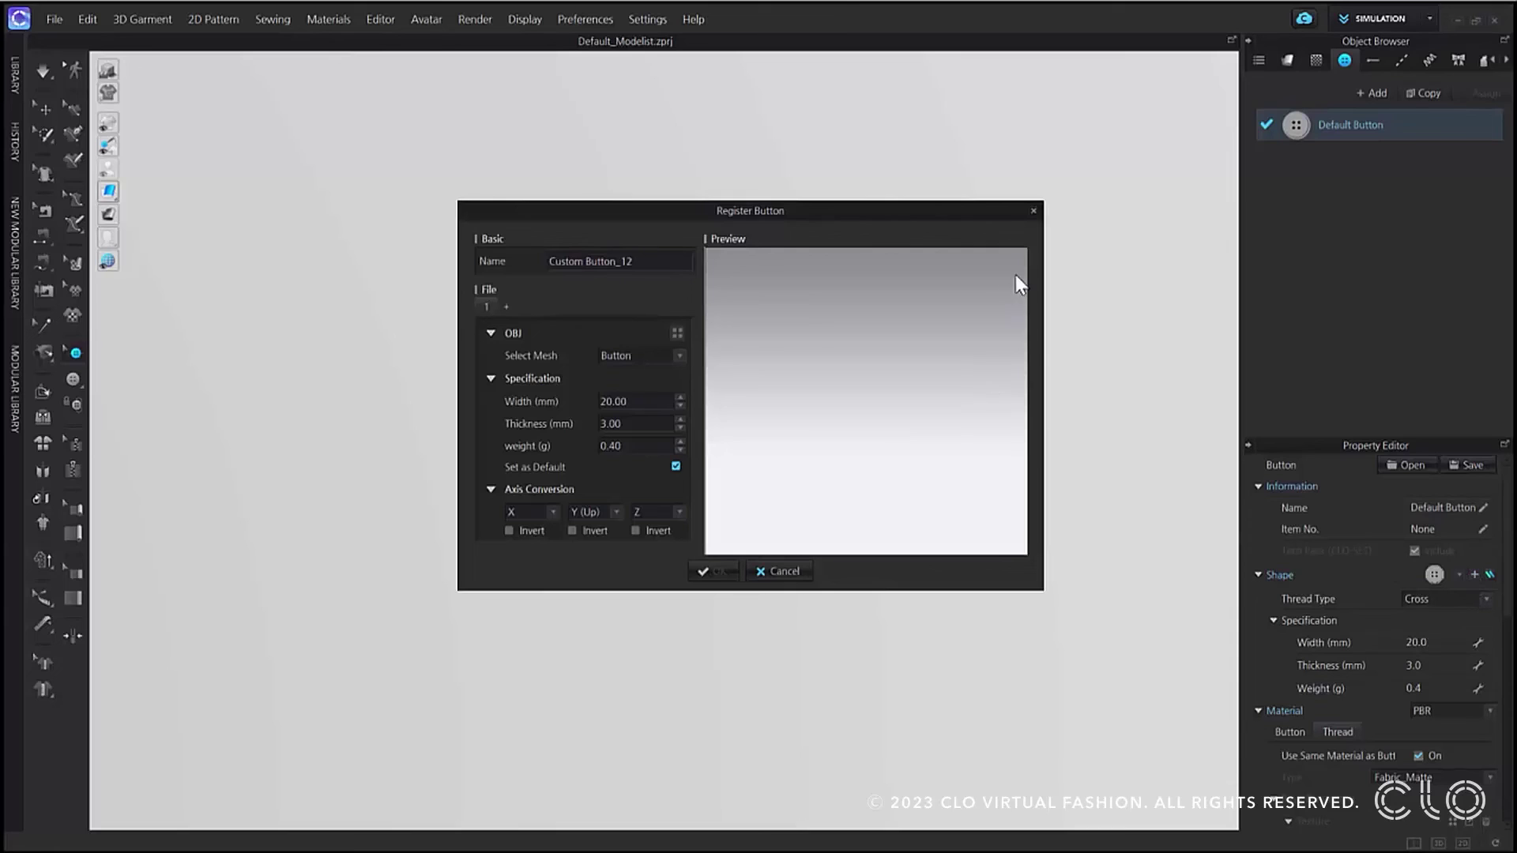
pyautogui.click(1032, 211)
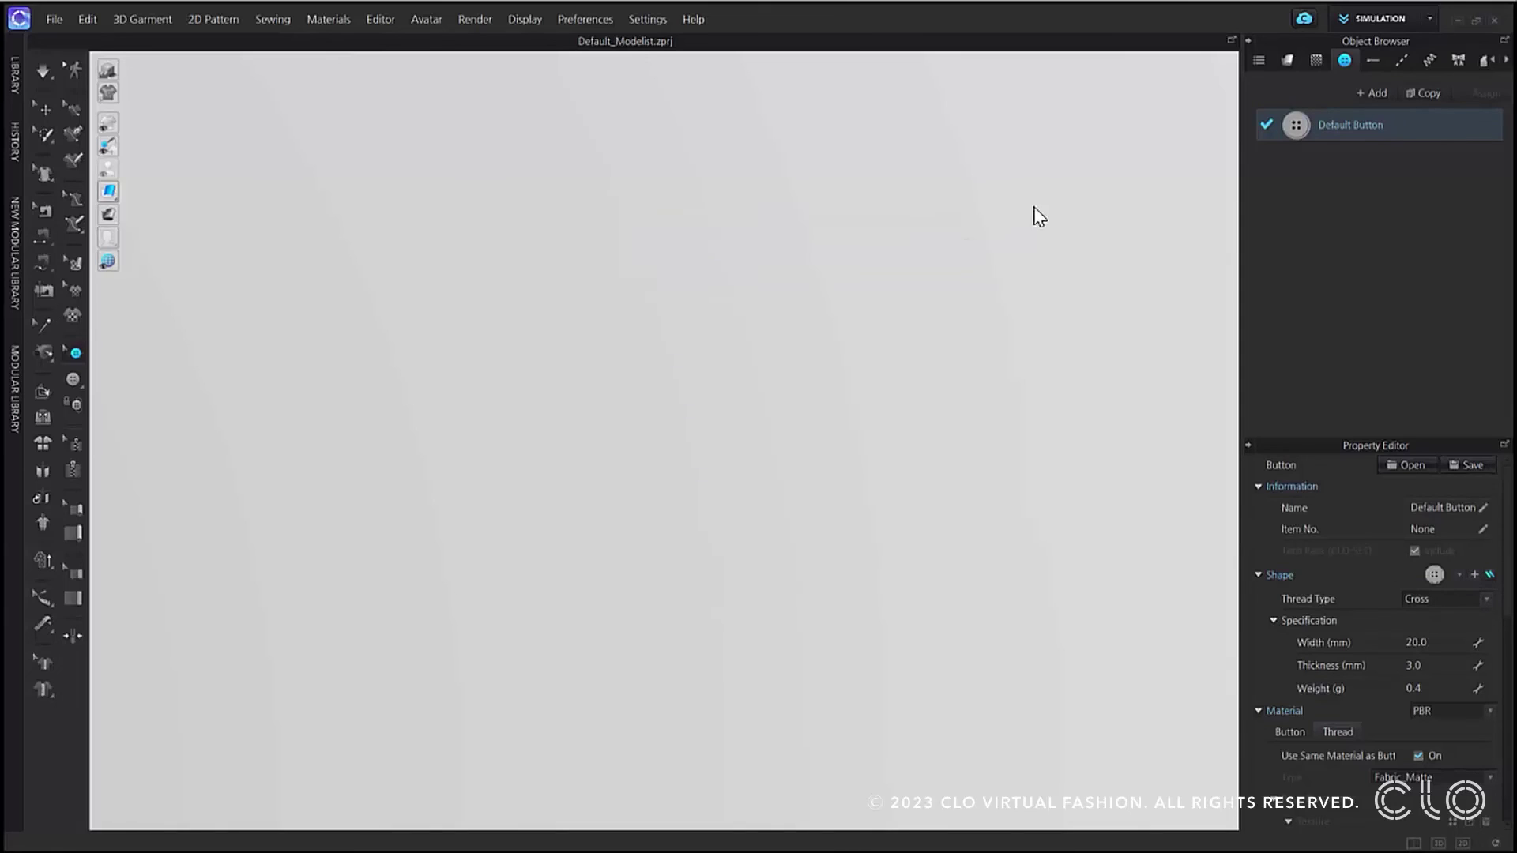
pyautogui.click(329, 19)
pyautogui.moveTo(338, 68)
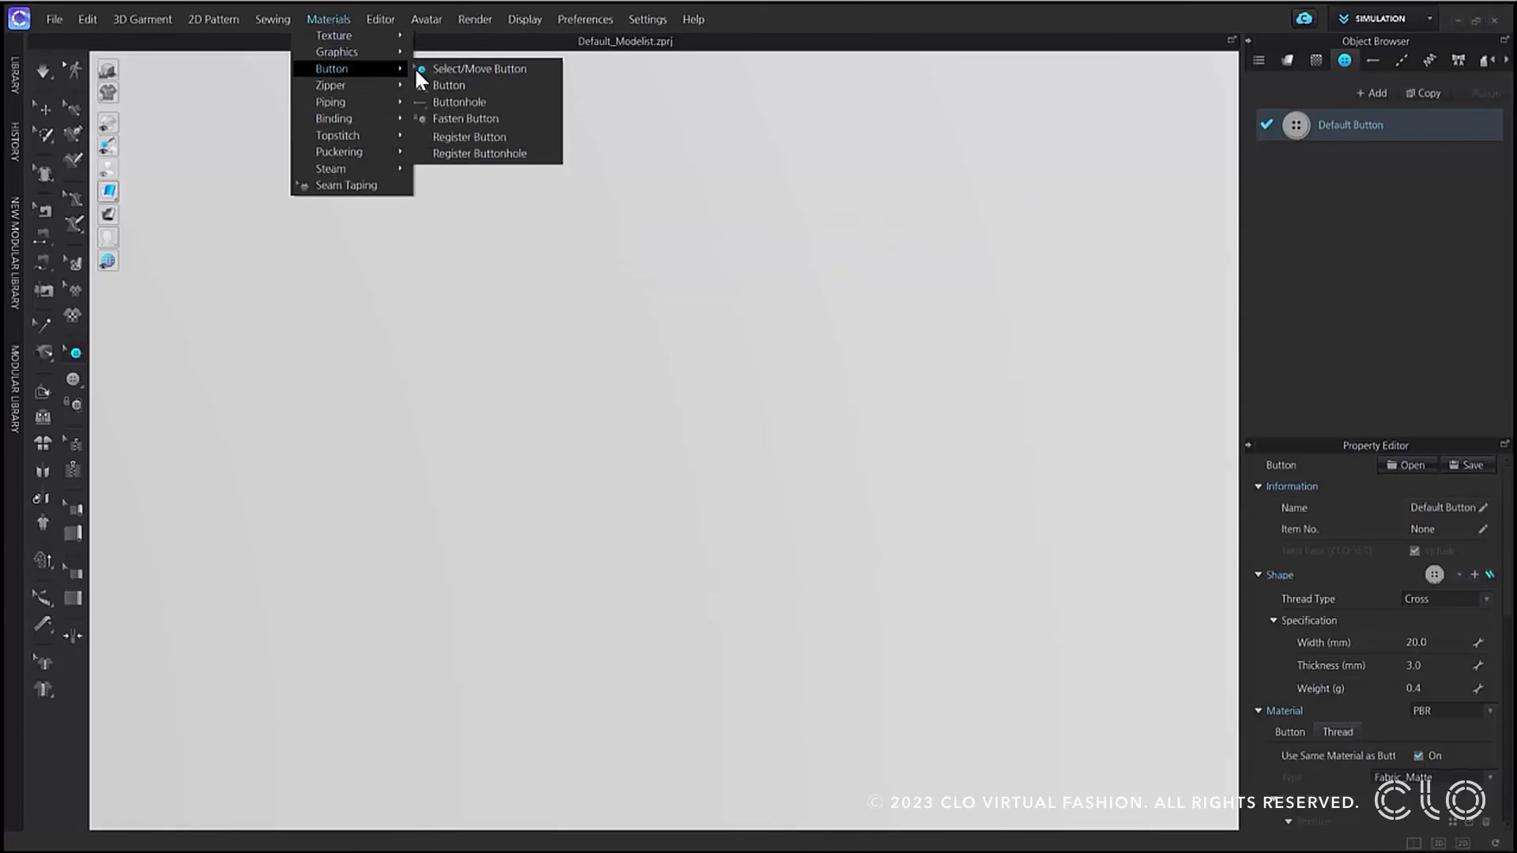
pyautogui.click(439, 134)
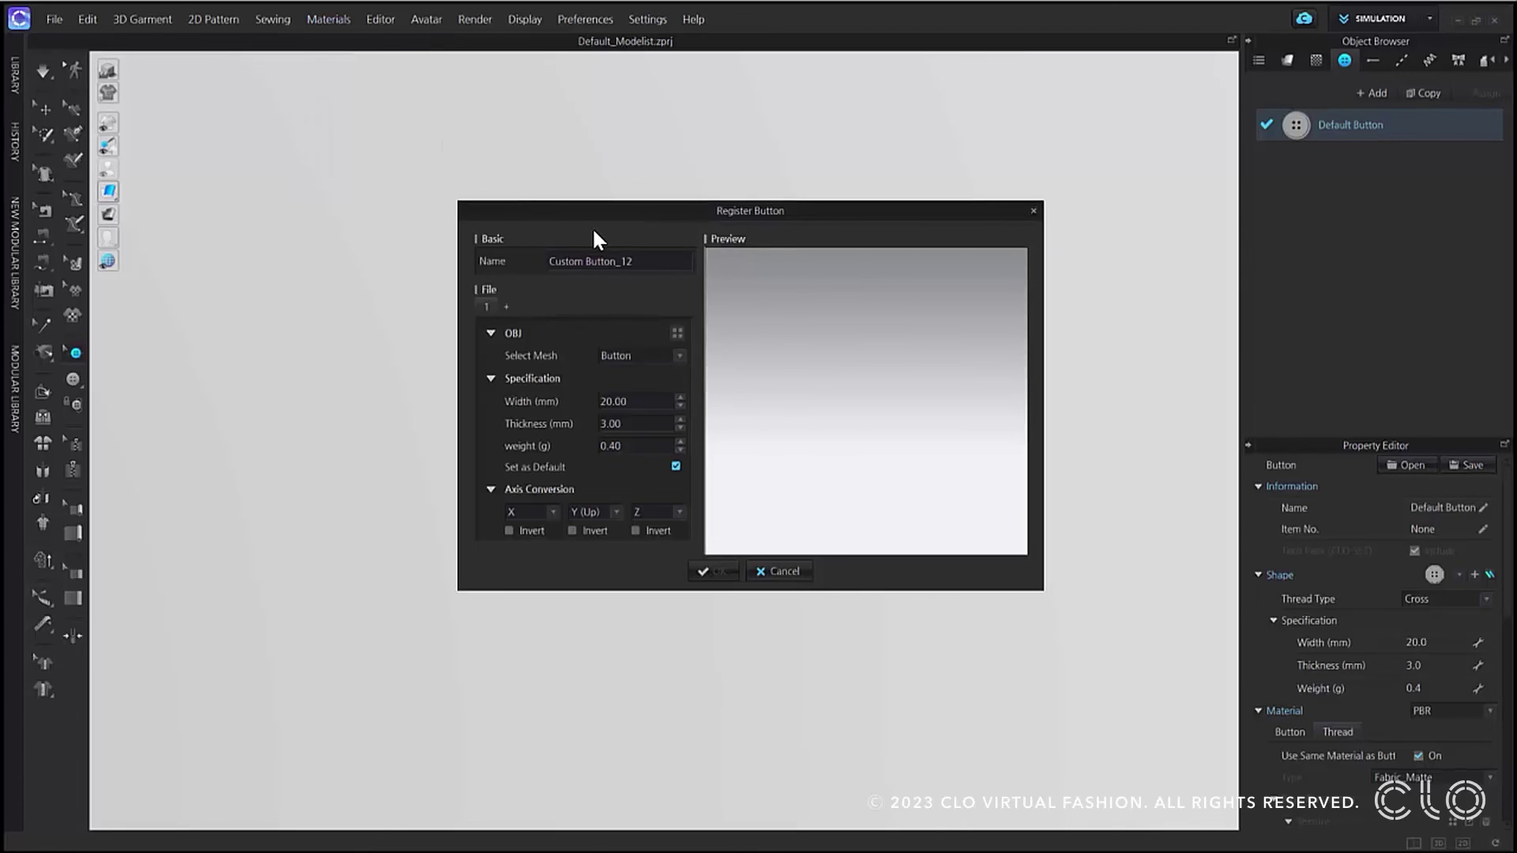
pyautogui.click(642, 259)
pyautogui.press('BackSpace')
pyautogui.press('BackSpace')
pyautogui.write('Test')
# Load Button 01.obj as the button's model, assigning mesh 1 to the button and mesh 2 to the thread
pyautogui.click(677, 333)
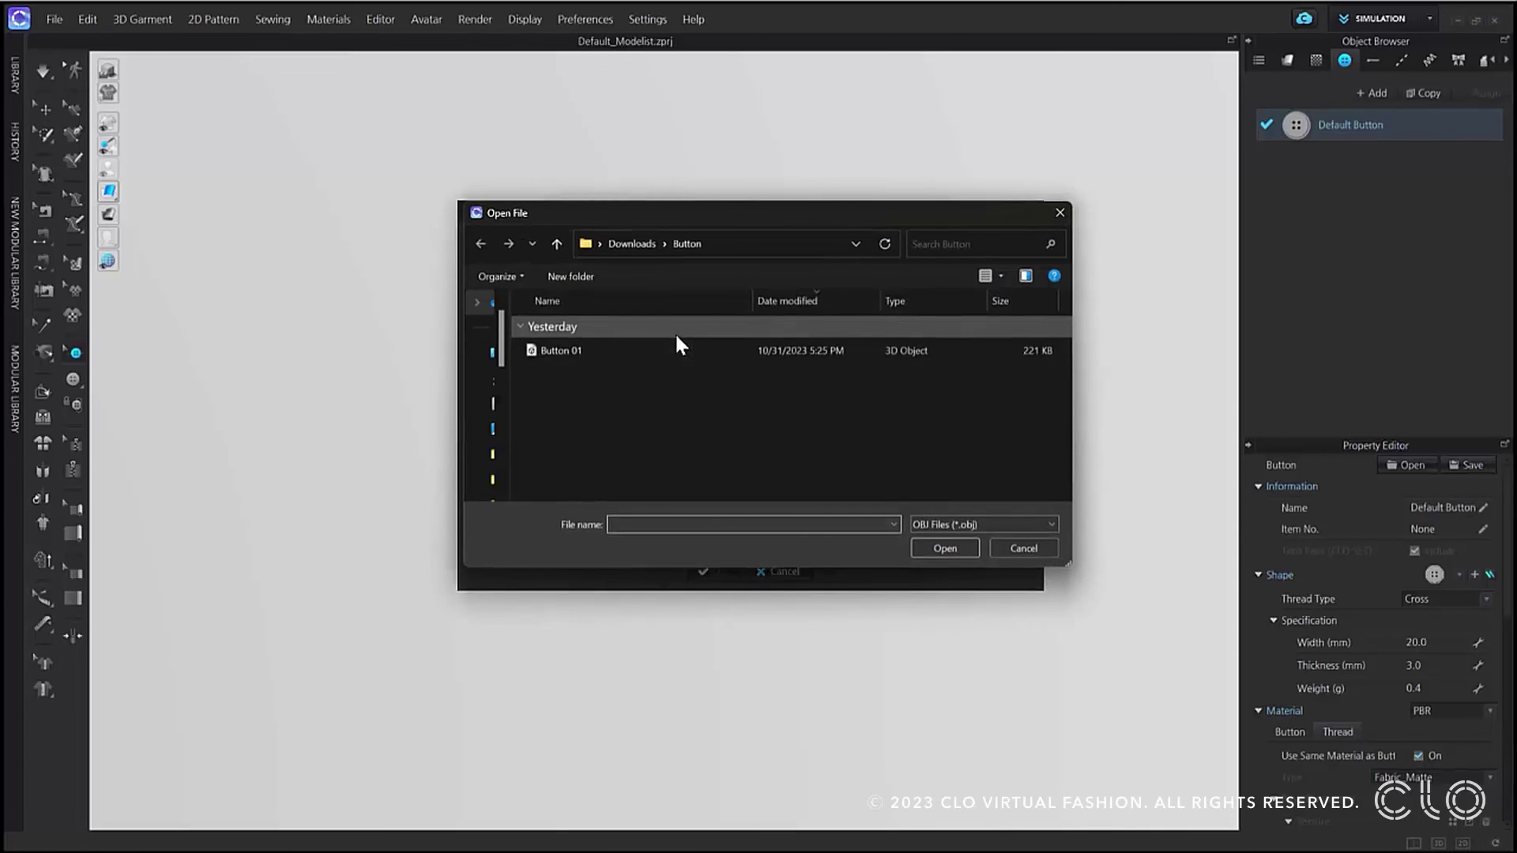
pyautogui.click(545, 351)
pyautogui.doubleClick(544, 349)
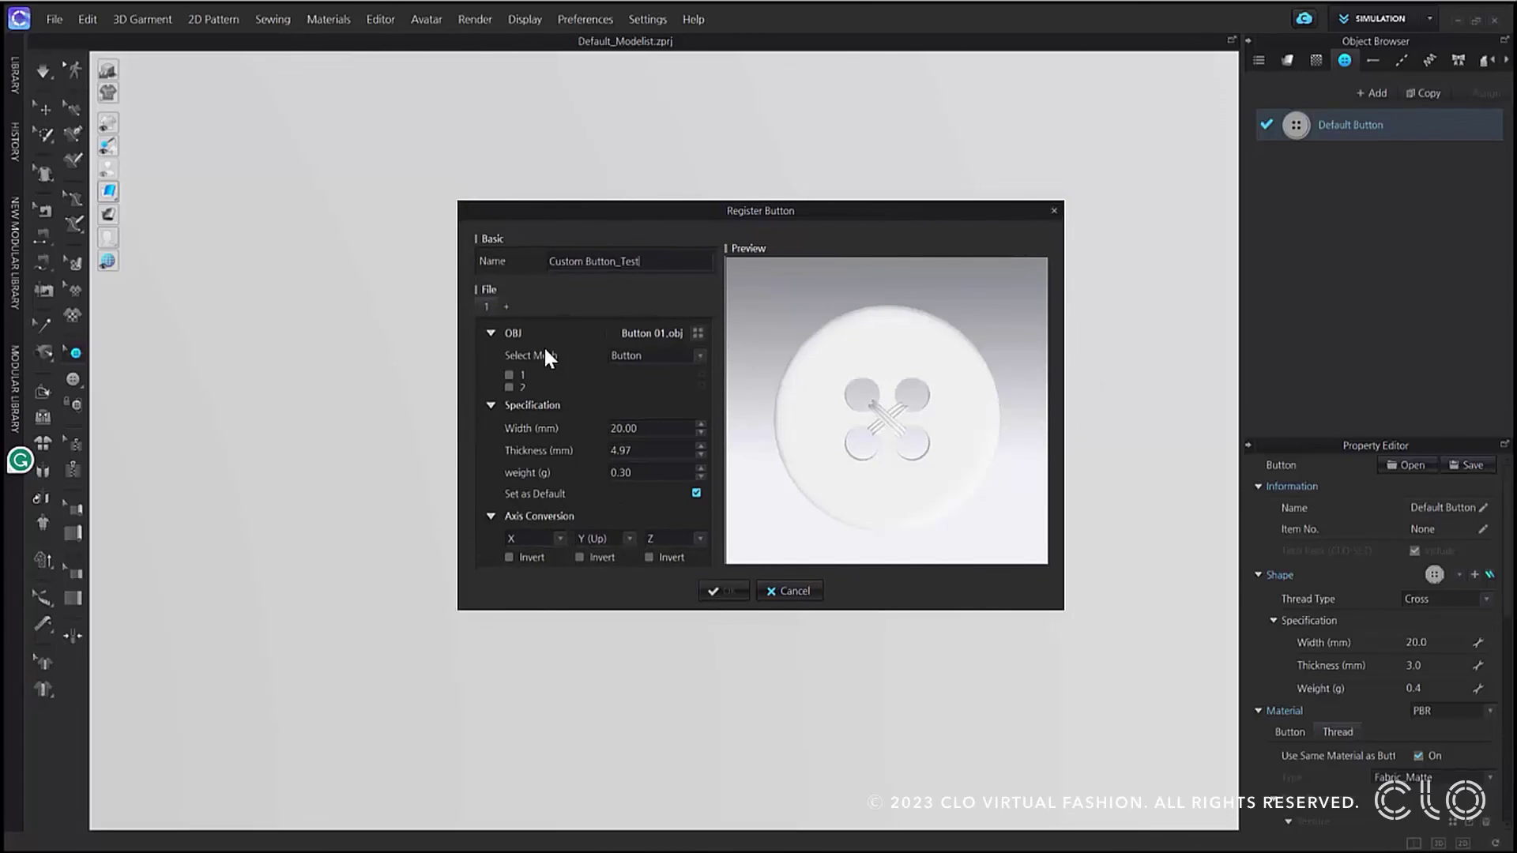
pyautogui.click(509, 375)
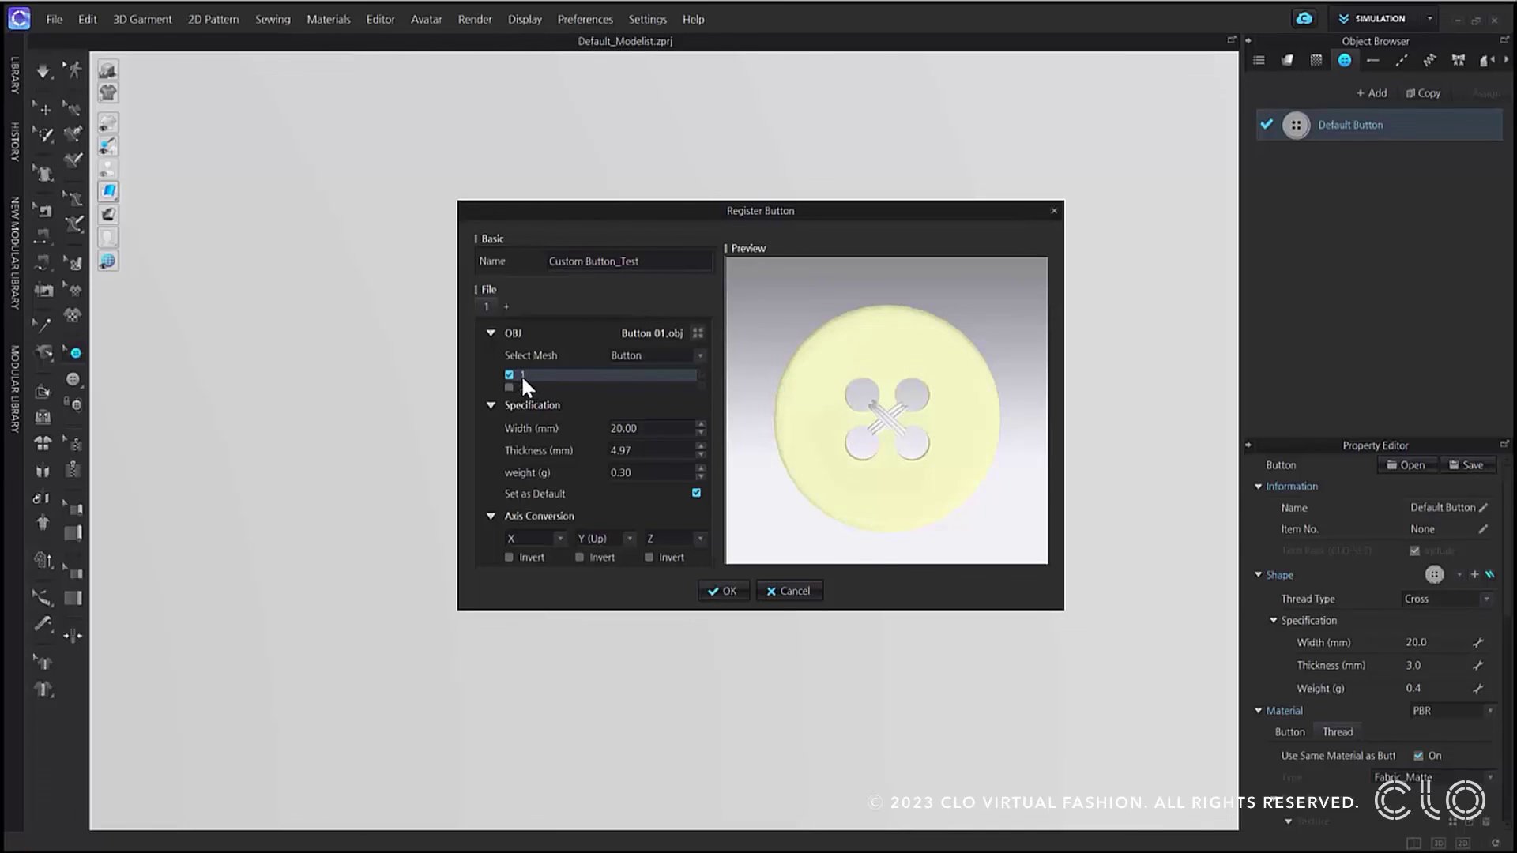
pyautogui.scroll(-1, 504, 381)
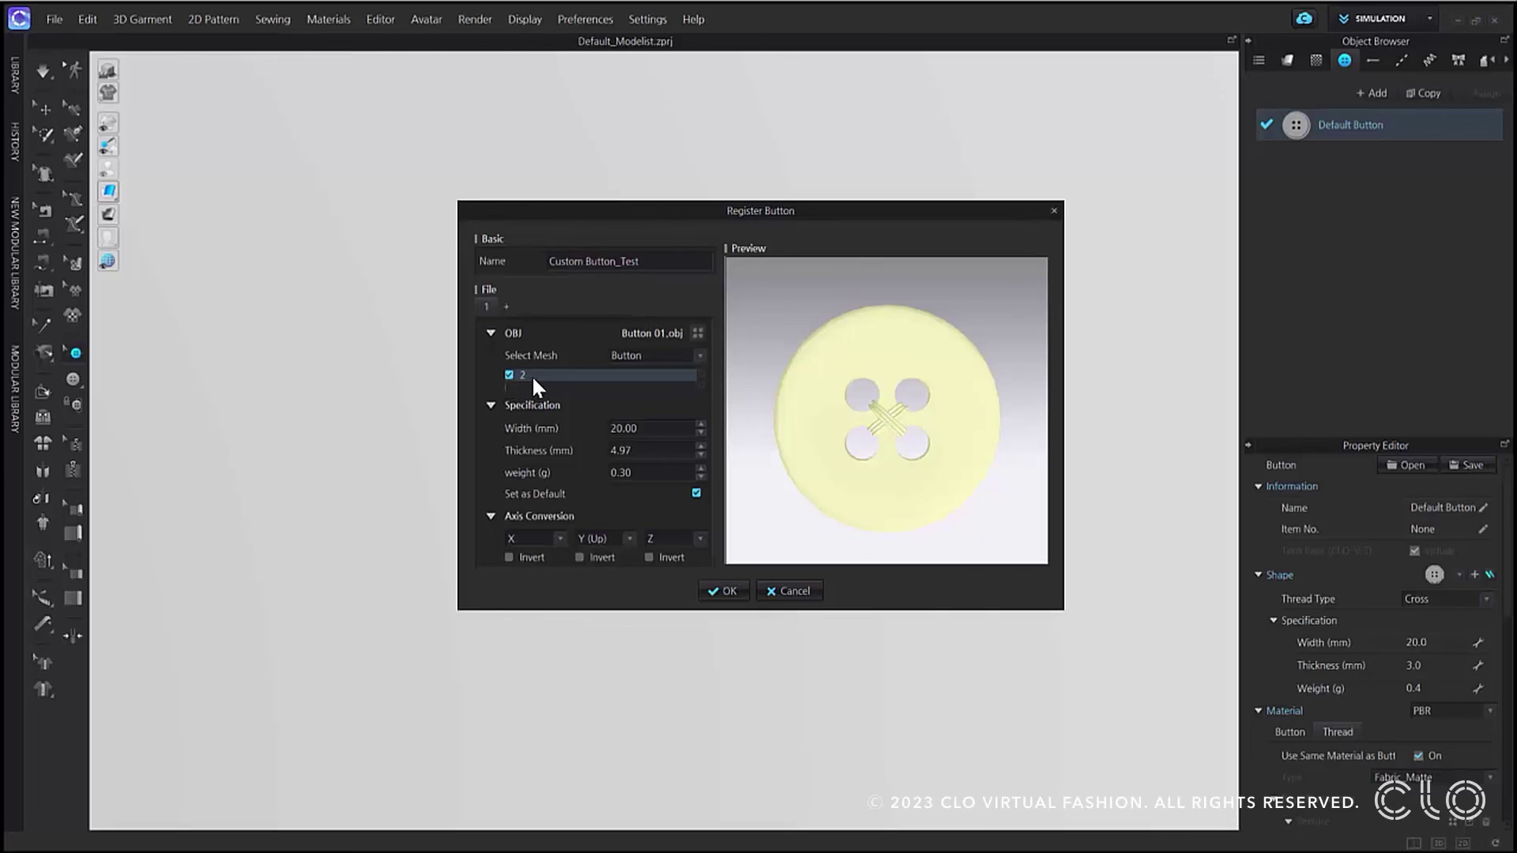
pyautogui.scroll(1, 533, 379)
pyautogui.click(699, 355)
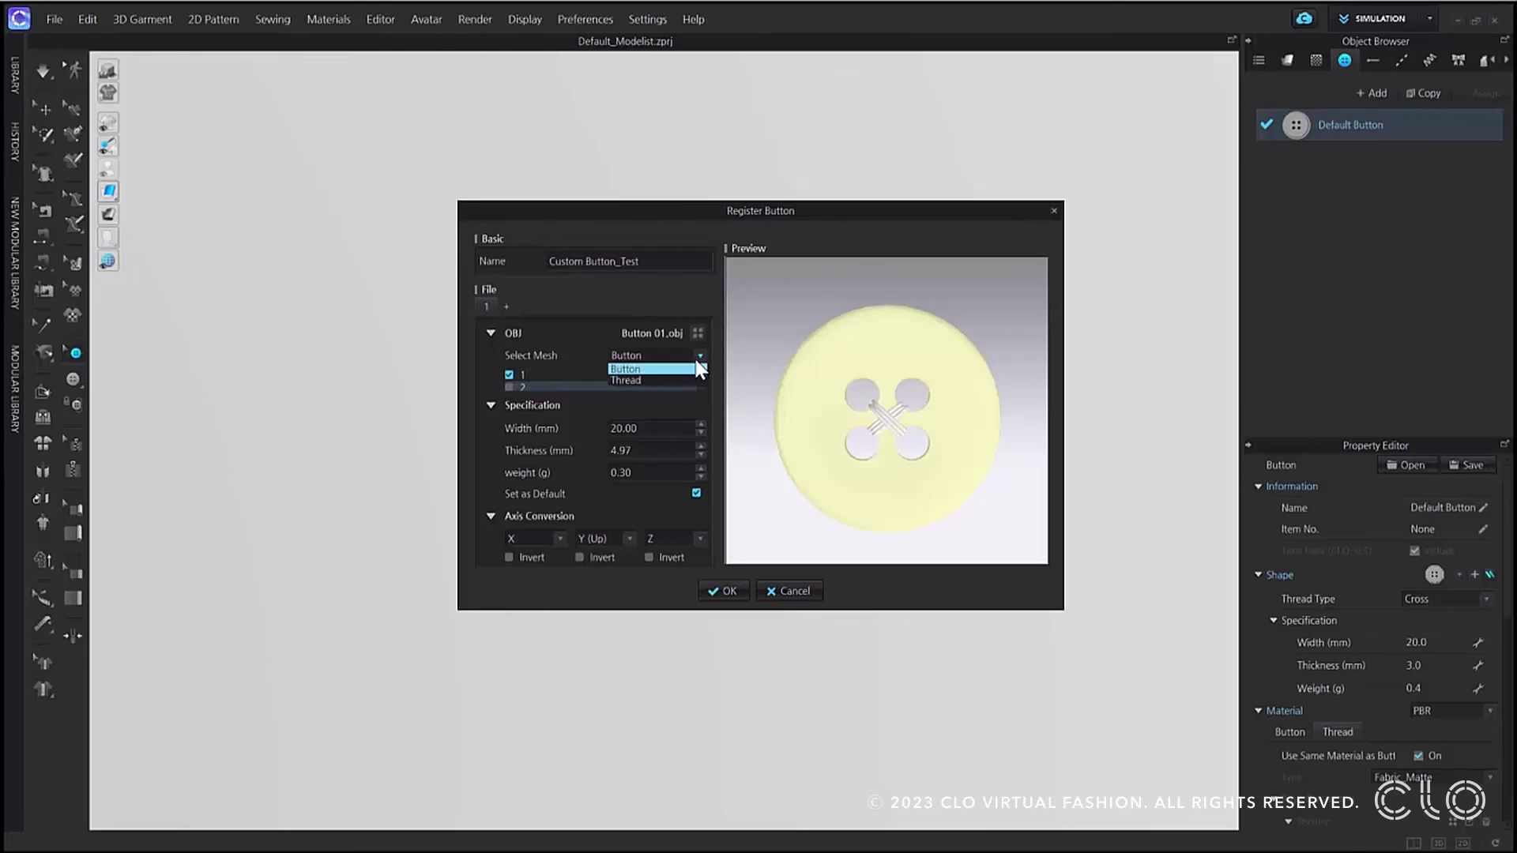
pyautogui.click(656, 380)
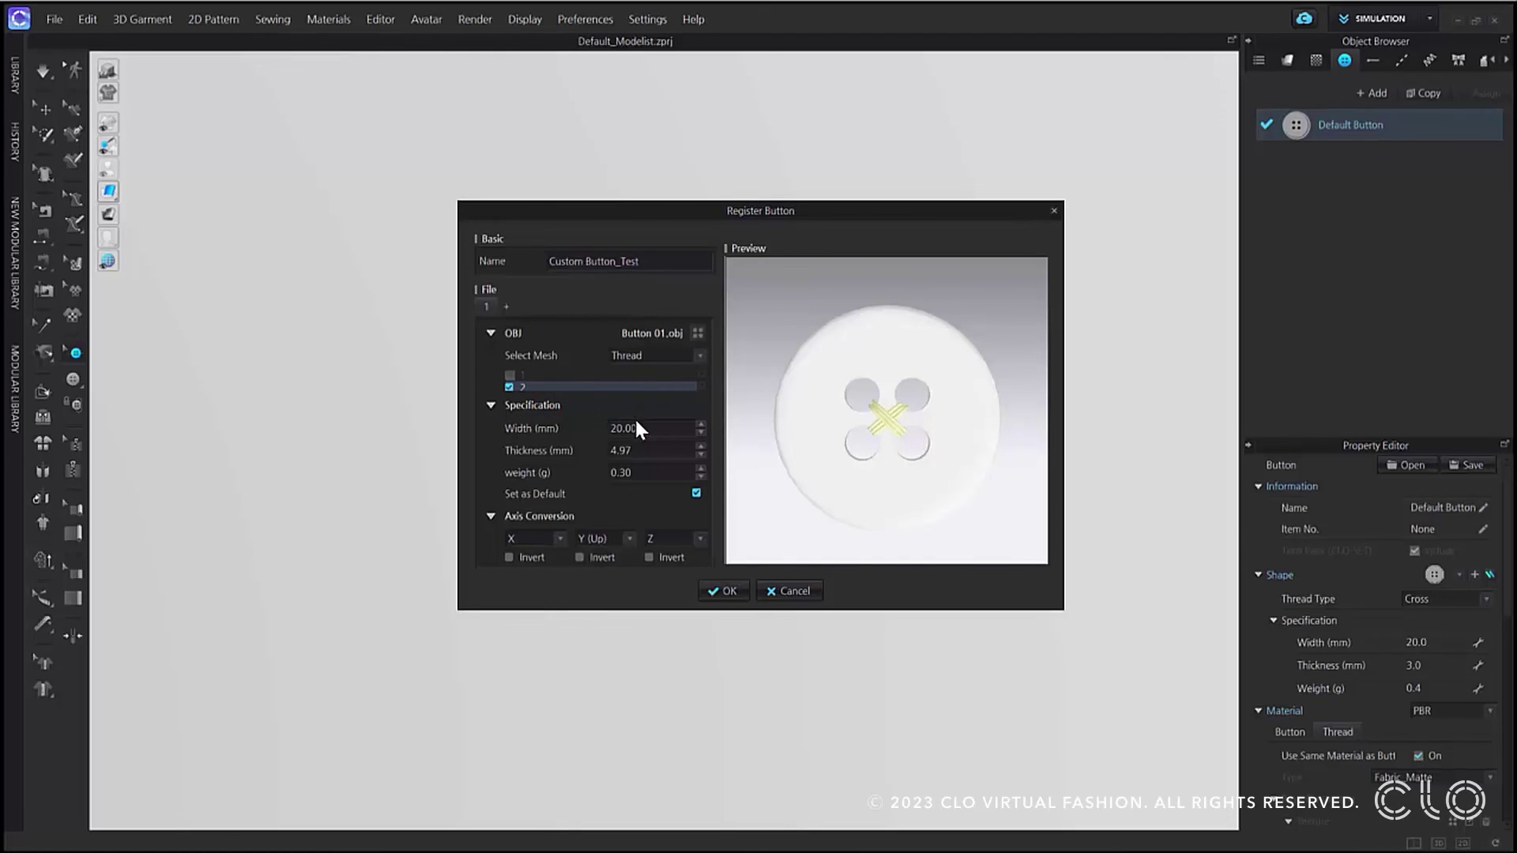
# Set the first size's width to 19 mm, thickness to 4.5 mm and weight to 0.25 g
pyautogui.moveTo(655, 430); pyautogui.dragTo(504, 474)
pyautogui.write('19')
pyautogui.write('4.5')
pyautogui.write('0.25')
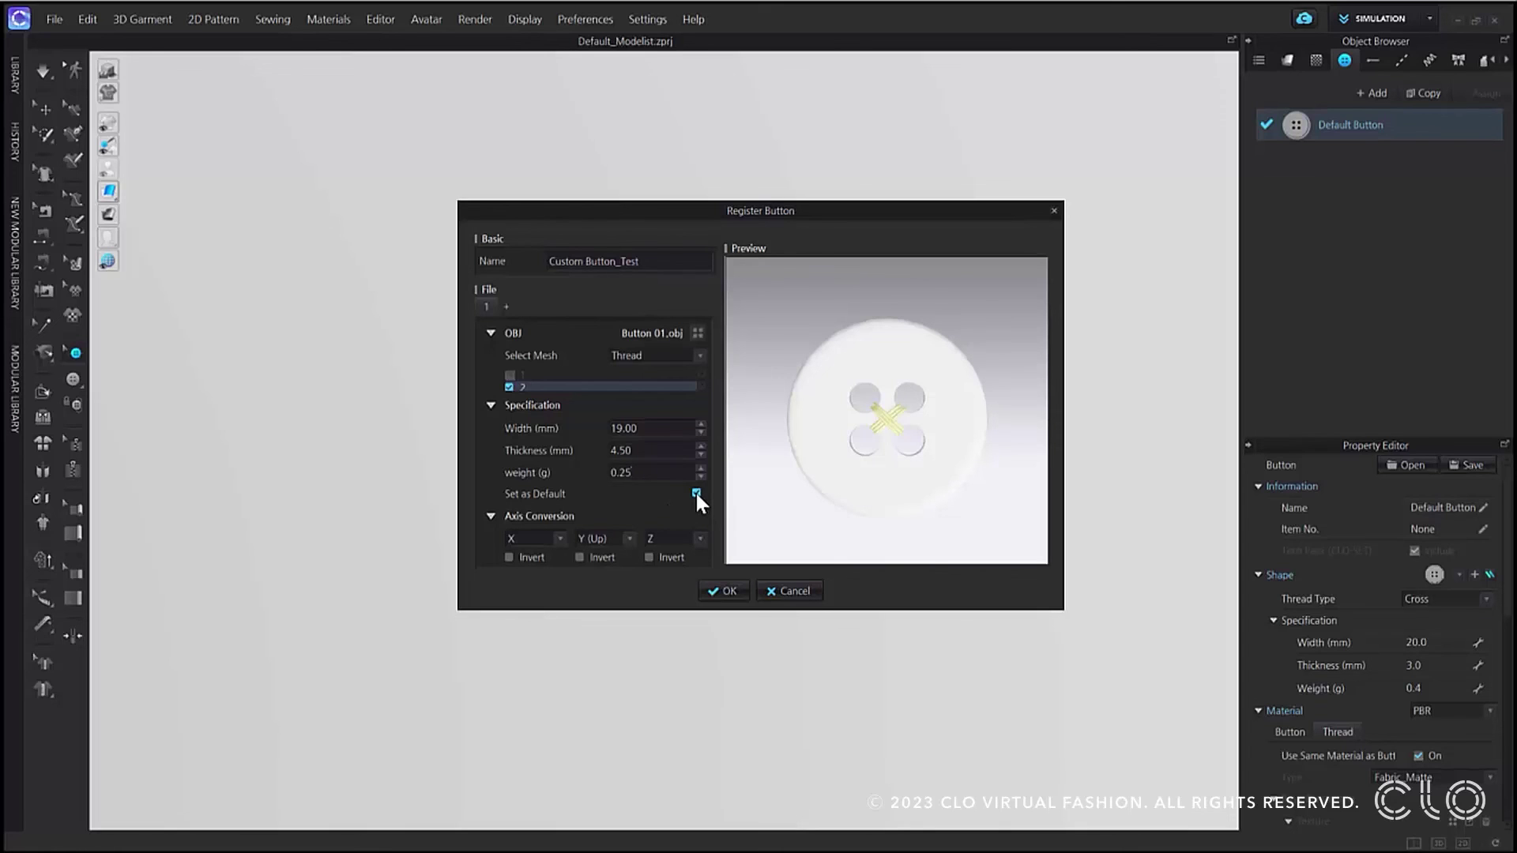
# Add a second size to the custom button and name the first size Default
pyautogui.click(506, 307)
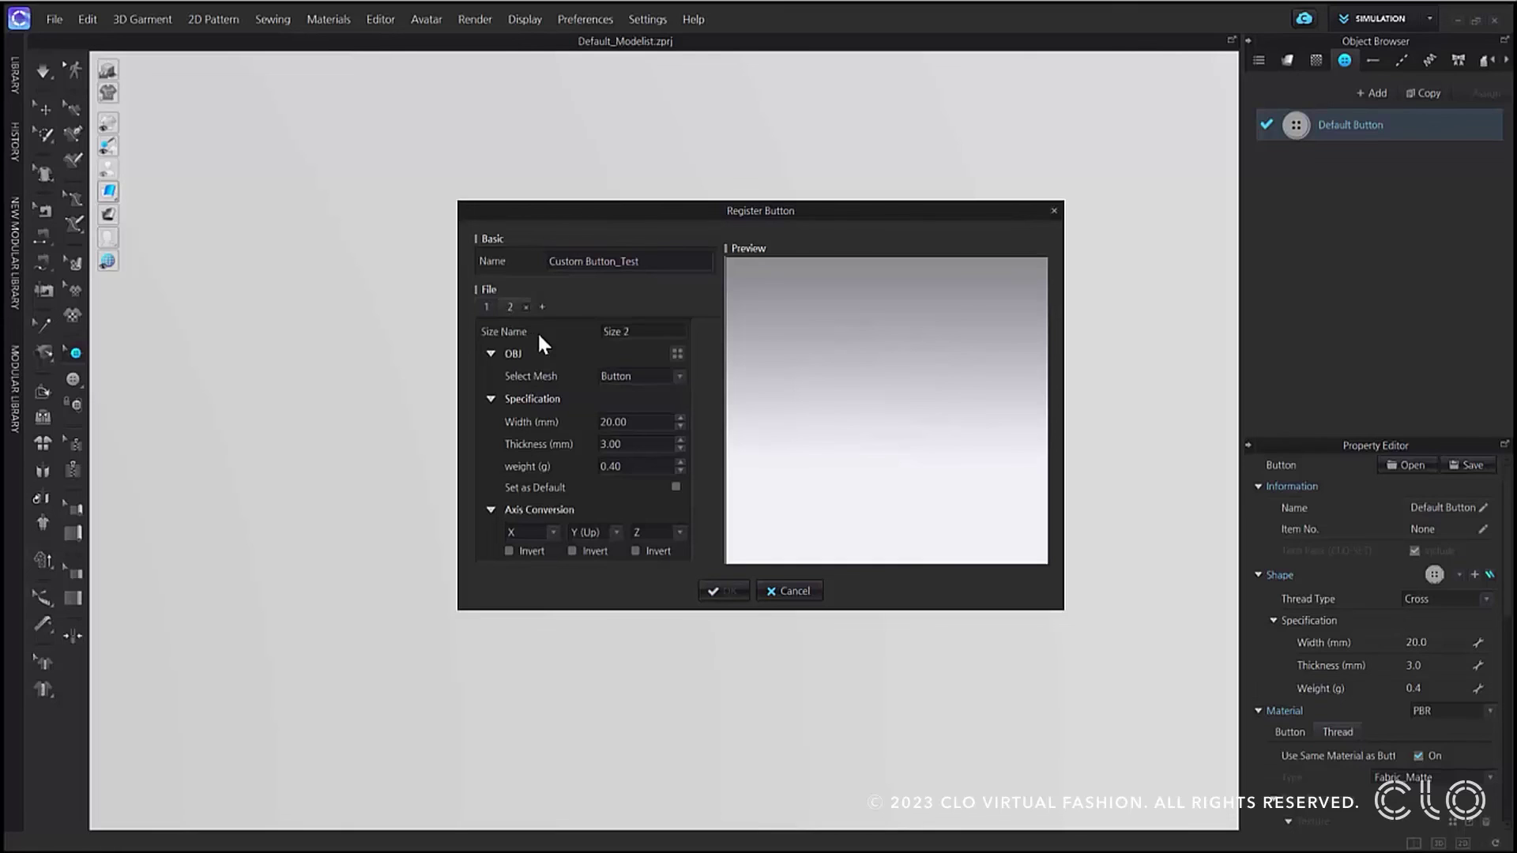
pyautogui.click(488, 306)
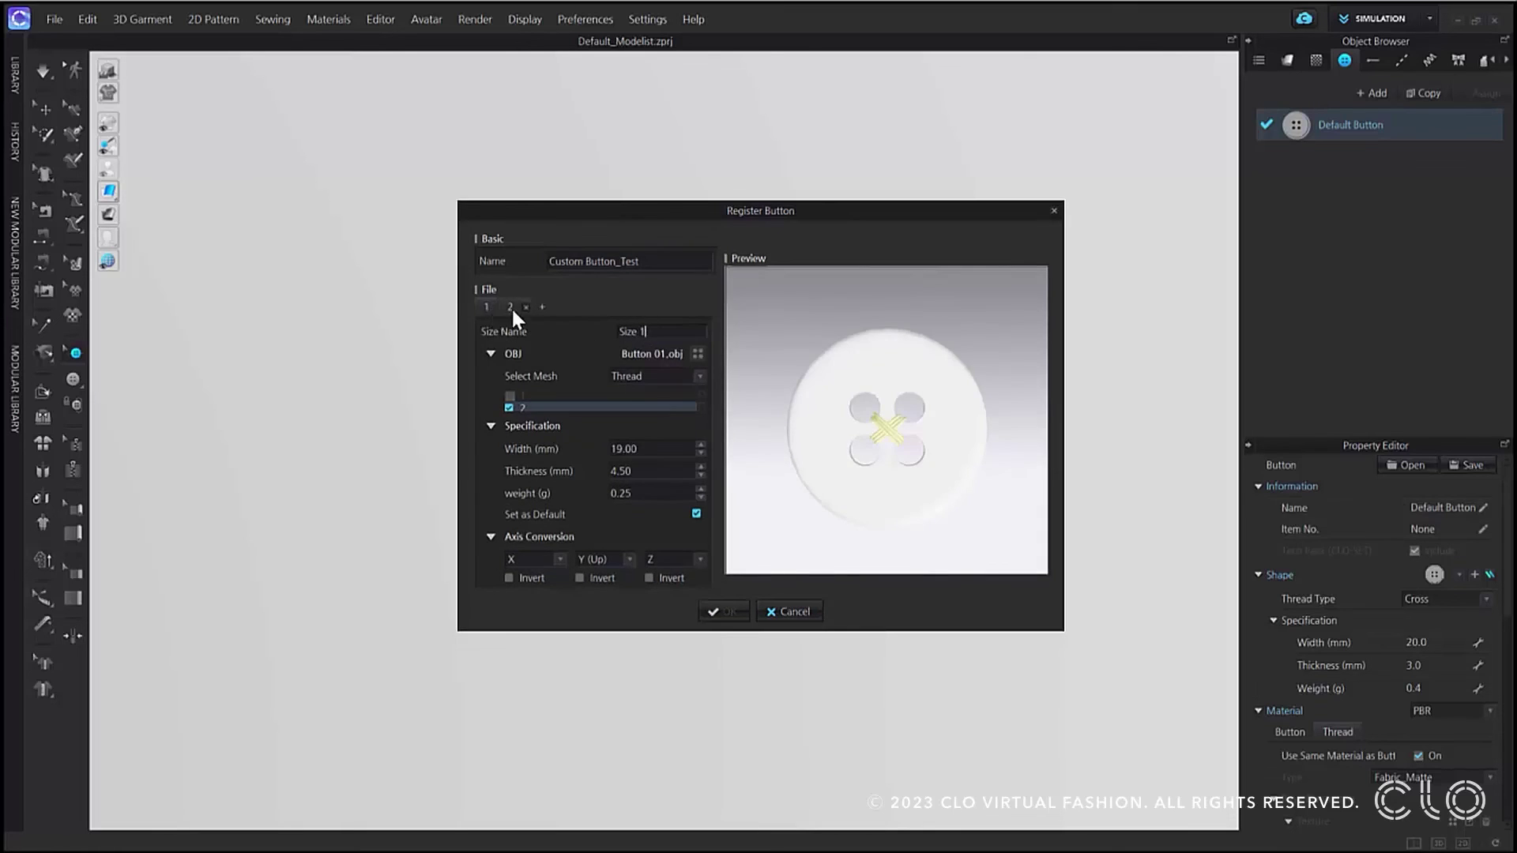
pyautogui.hotkey('ctrl', 'a')
pyautogui.write('Default')
# Load Button 01.obj for the second size and name that size S
pyautogui.click(509, 307)
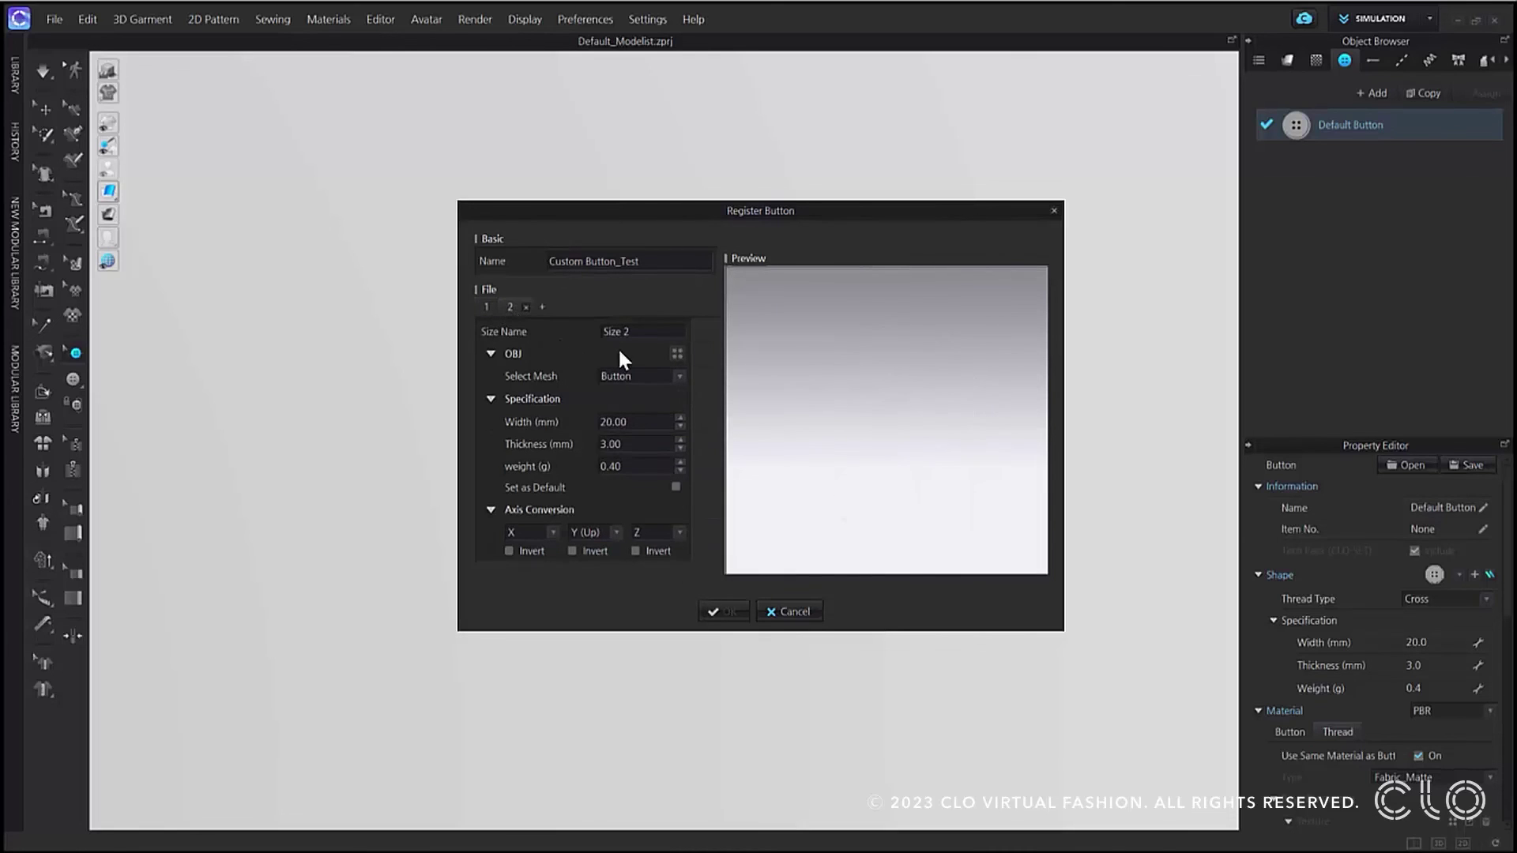
pyautogui.click(677, 353)
pyautogui.doubleClick(579, 349)
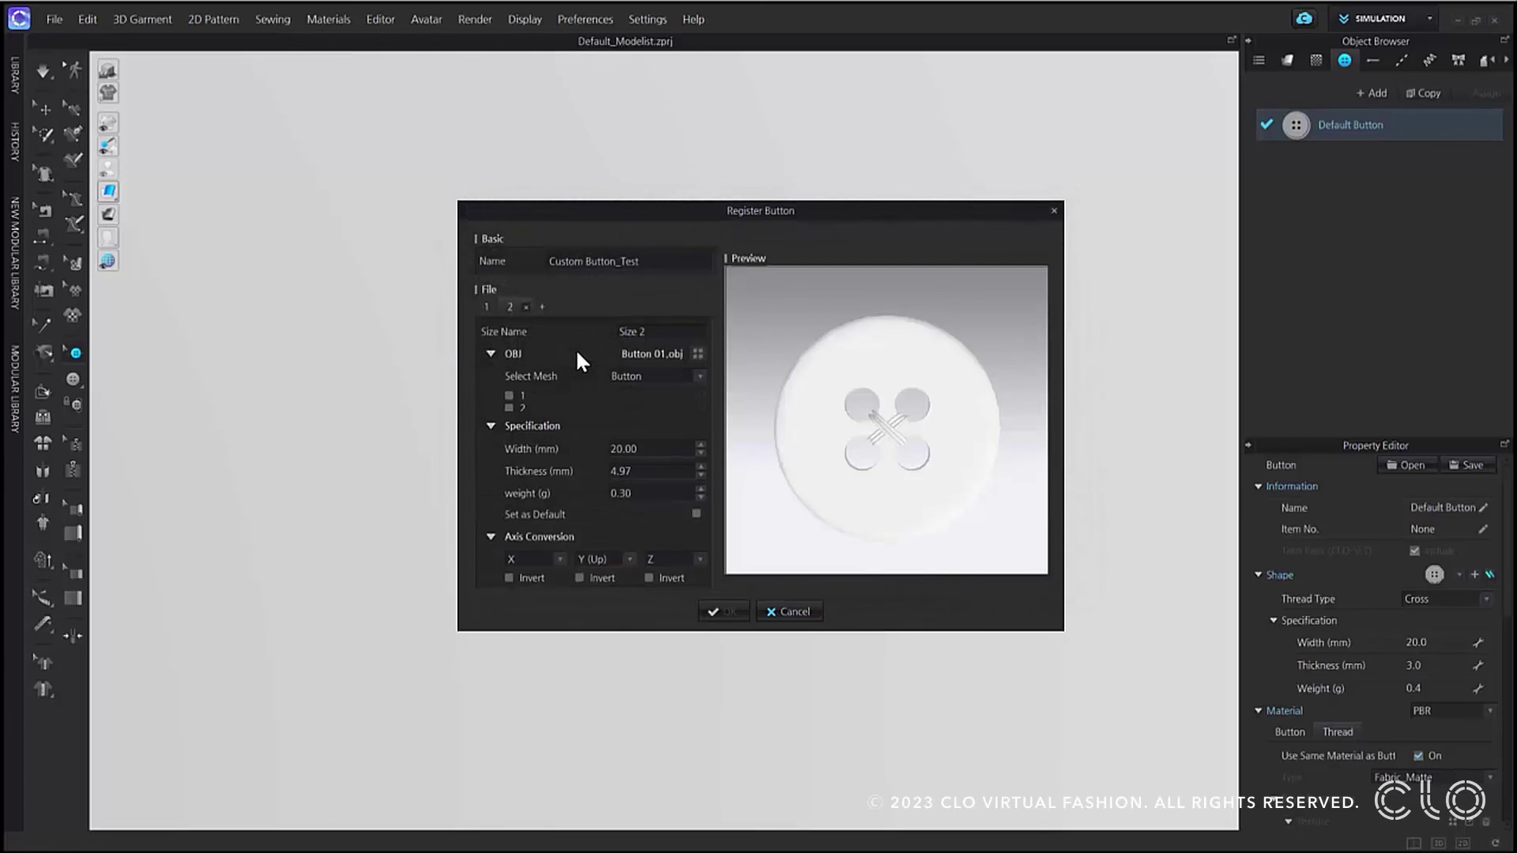
pyautogui.moveTo(656, 332); pyautogui.dragTo(606, 333)
pyautogui.write('S')
# Assign mesh 1 to the button and mesh 2 to the thread for size S
pyautogui.click(509, 395)
pyautogui.click(622, 375)
pyautogui.click(624, 395)
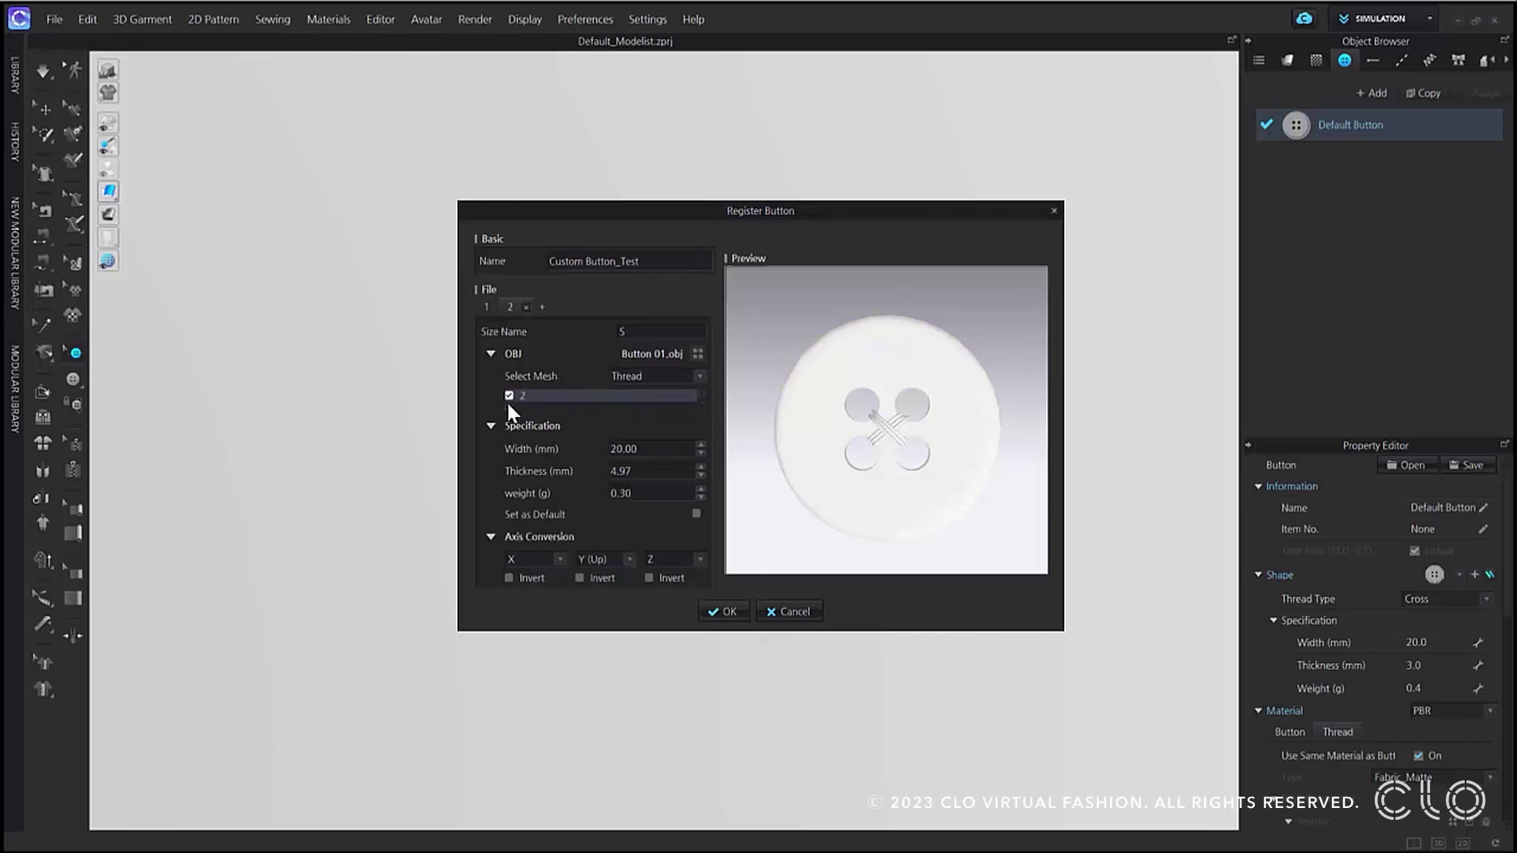
pyautogui.click(510, 395)
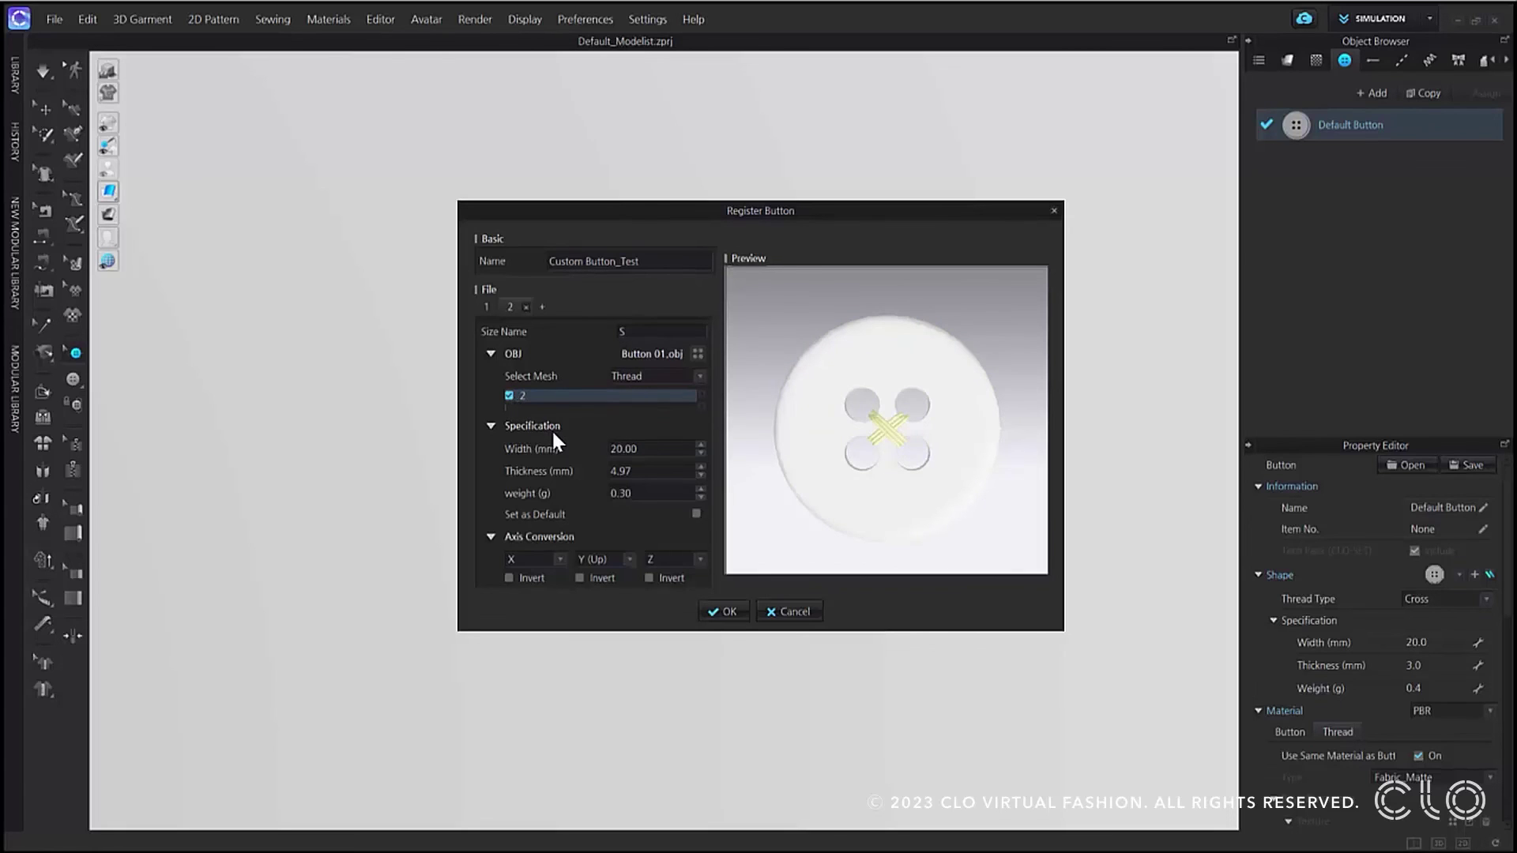
# Set size S to a width of 15 mm, a thickness of 4.2 mm and a weight of 0.2 g
pyautogui.doubleClick(624, 449)
pyautogui.write('15')
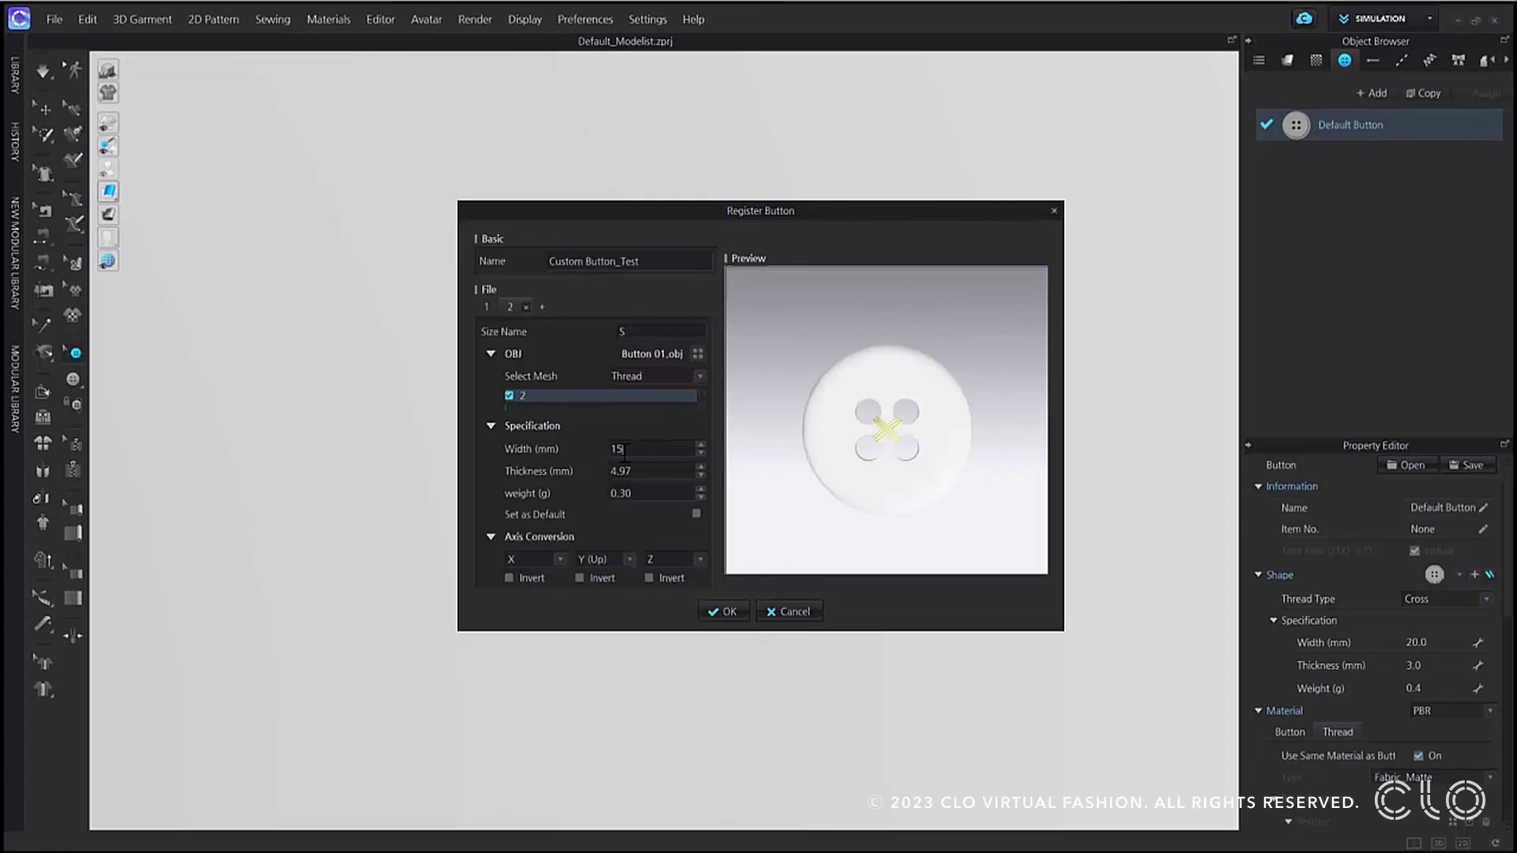
pyautogui.click(632, 471)
pyautogui.moveTo(636, 472); pyautogui.dragTo(600, 478)
pyautogui.write('4.2')
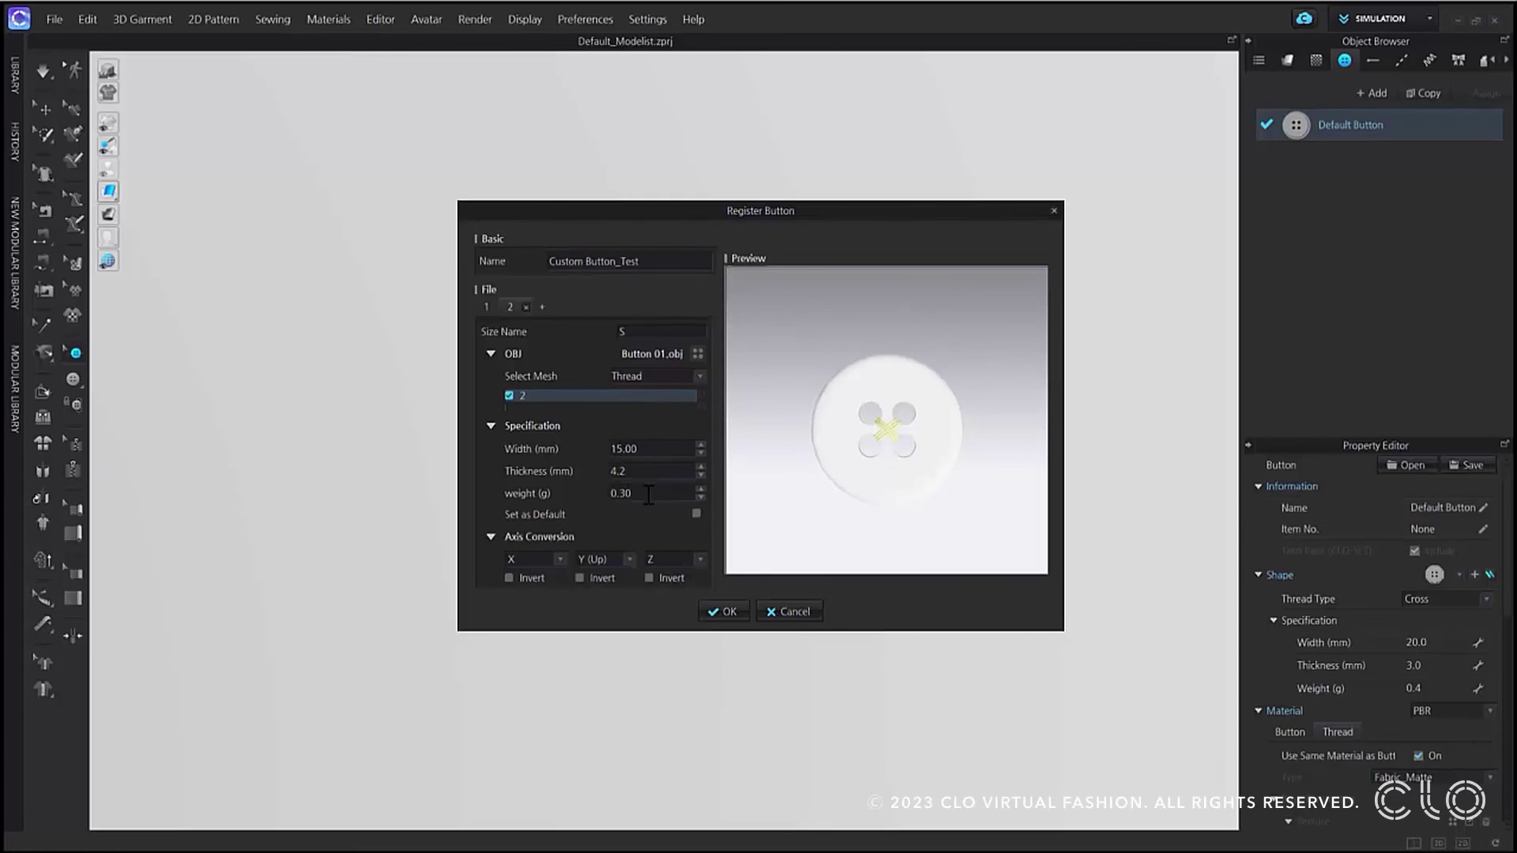
pyautogui.moveTo(648, 495); pyautogui.dragTo(615, 496)
pyautogui.write('0.2')
# Register the two-size custom button as a button preset
pyautogui.click(696, 516)
pyautogui.click(726, 610)
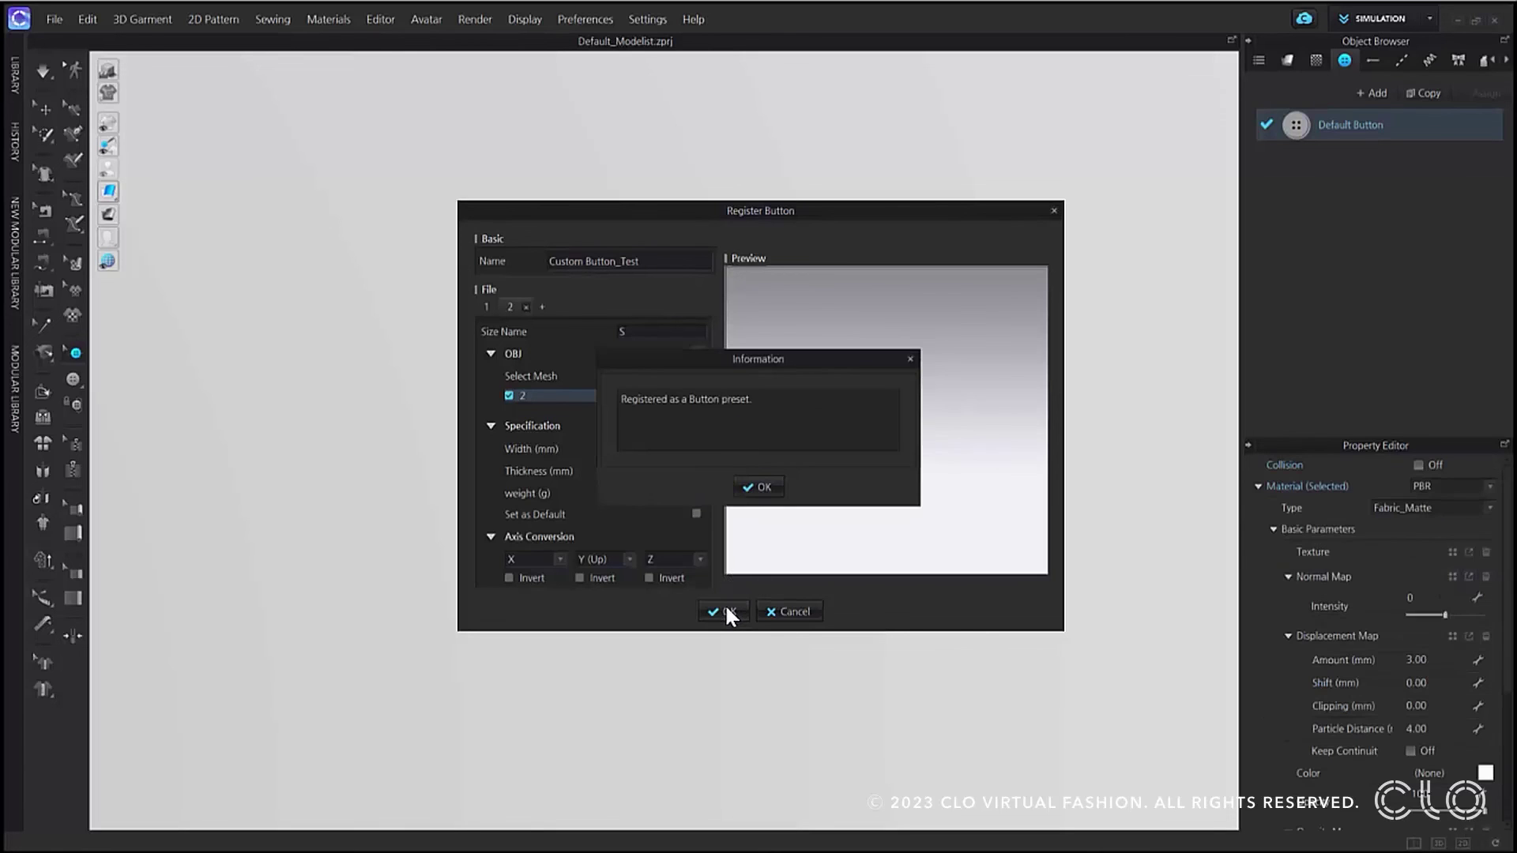
pyautogui.click(760, 487)
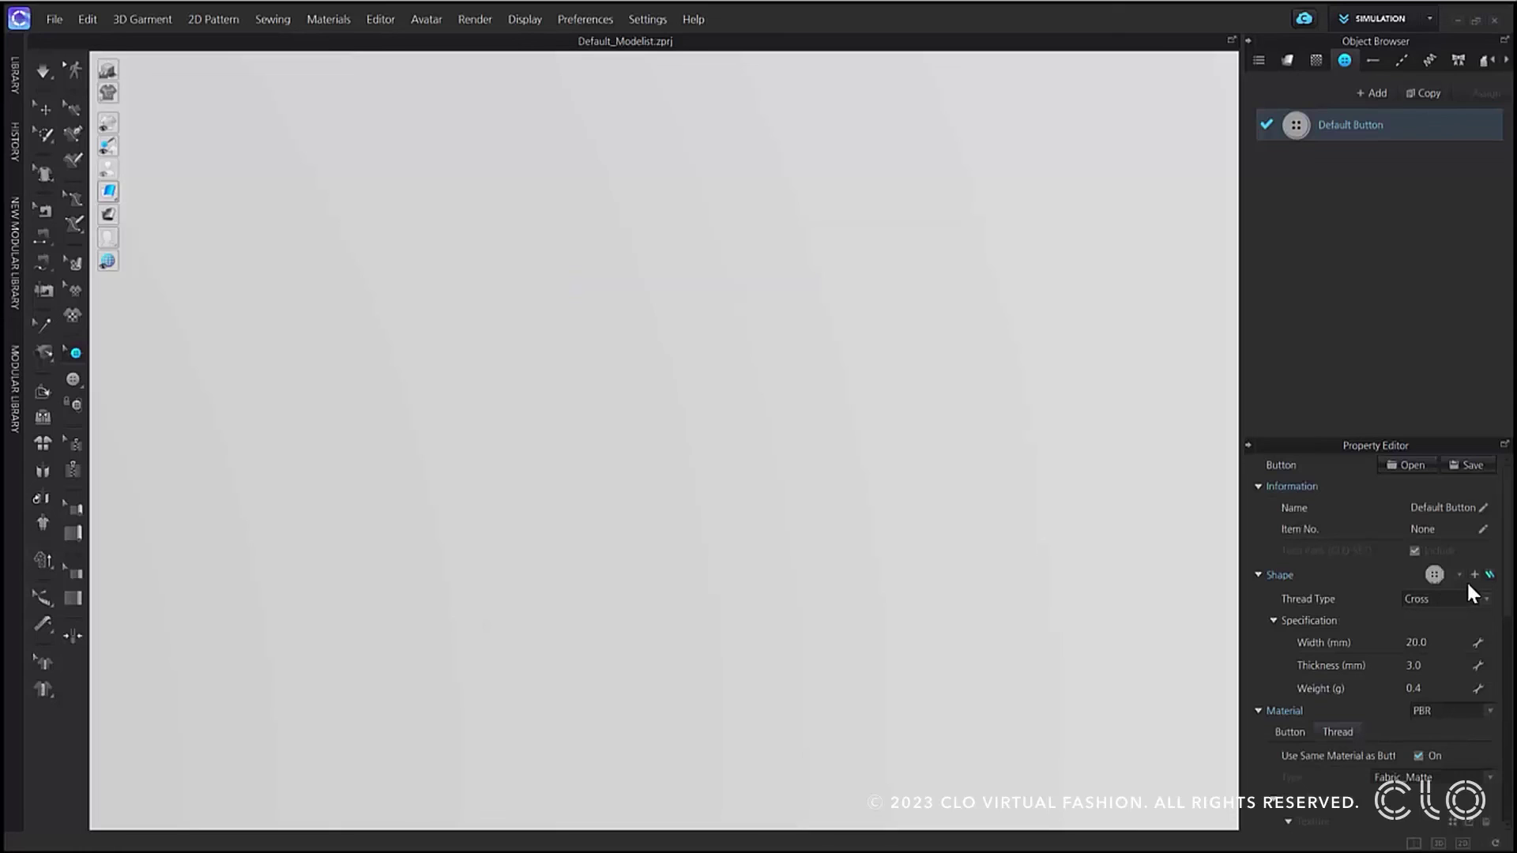
# Change the Default Button's shape to the newly registered custom button and its specification to S
pyautogui.click(1459, 575)
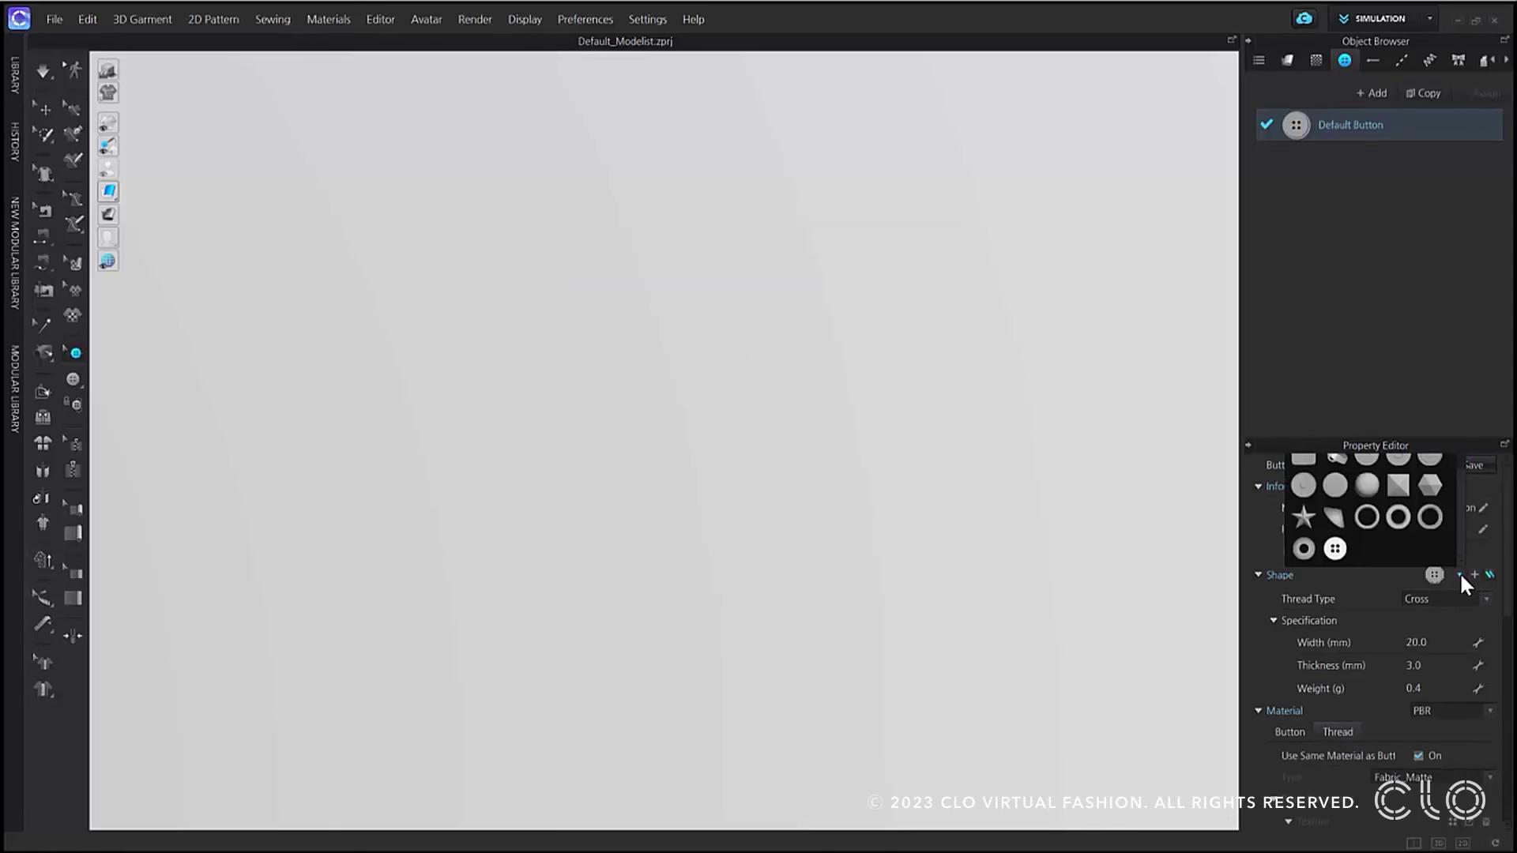
pyautogui.click(1335, 548)
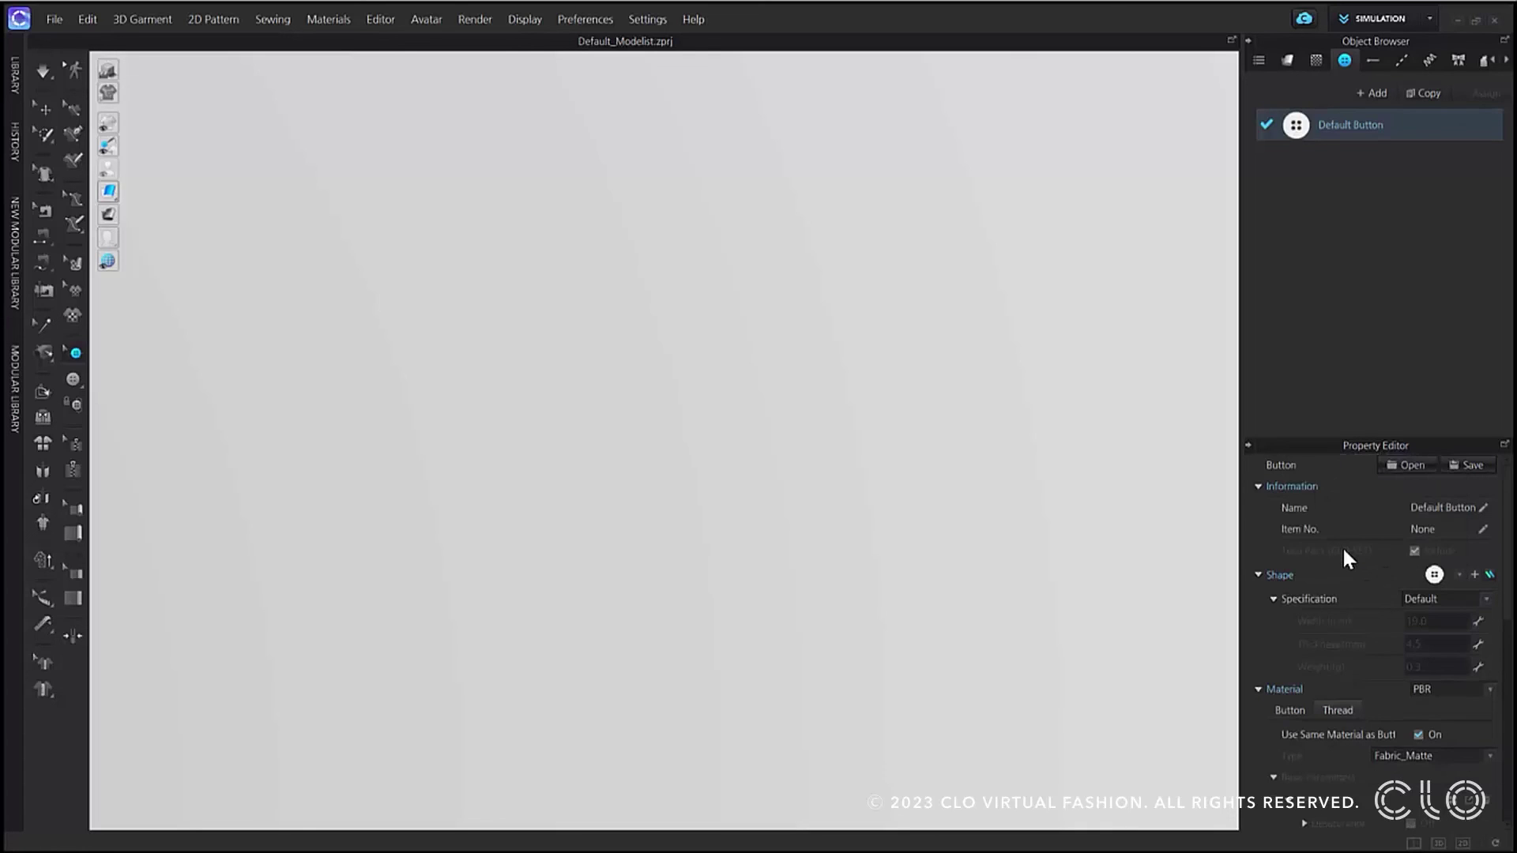
pyautogui.scroll(-1, 1351, 588)
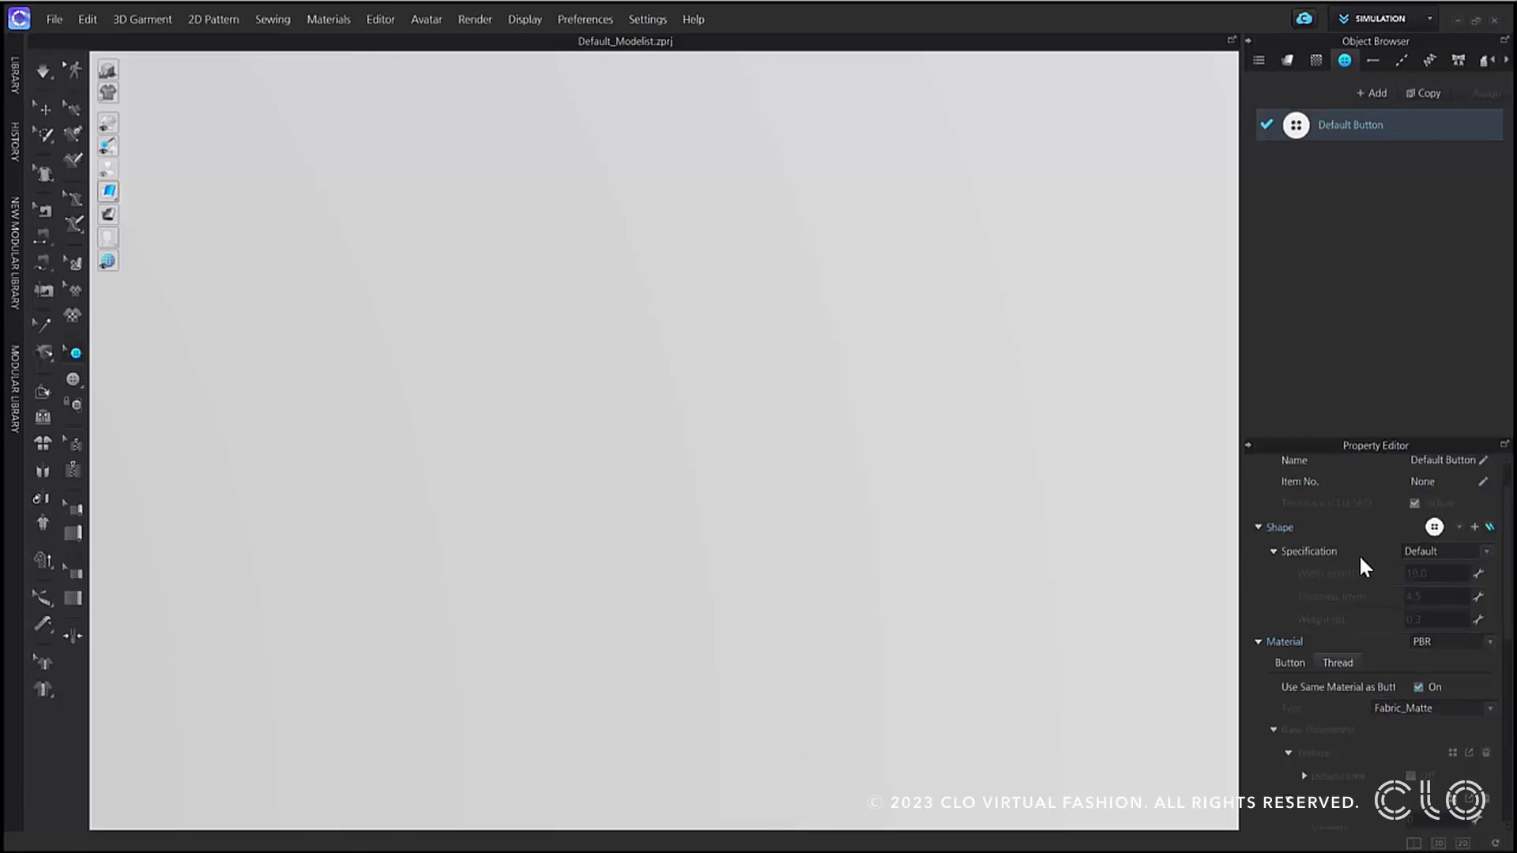
pyautogui.click(1463, 551)
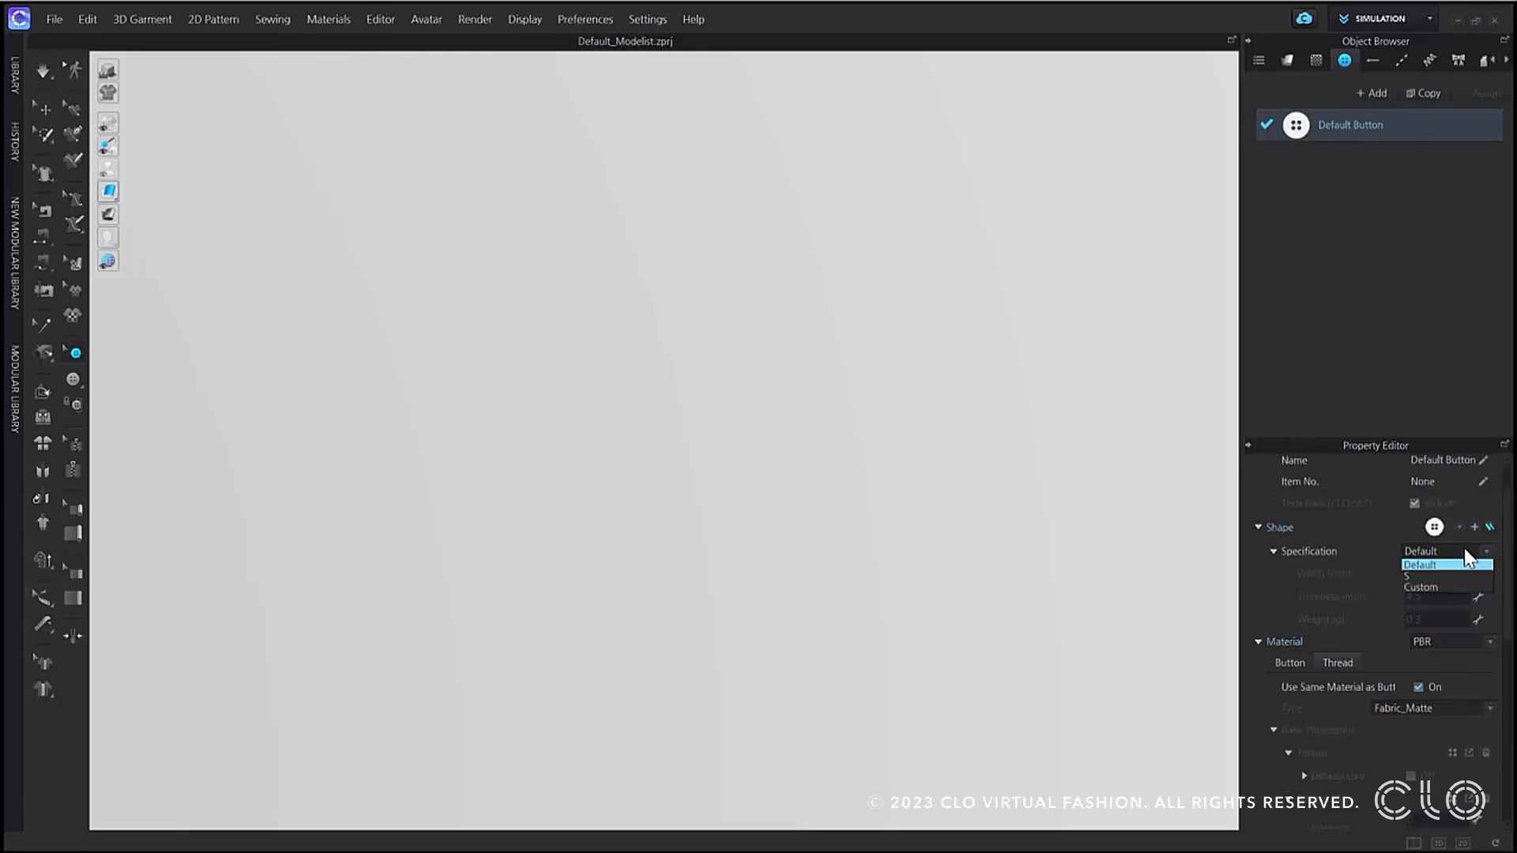
pyautogui.click(1433, 575)
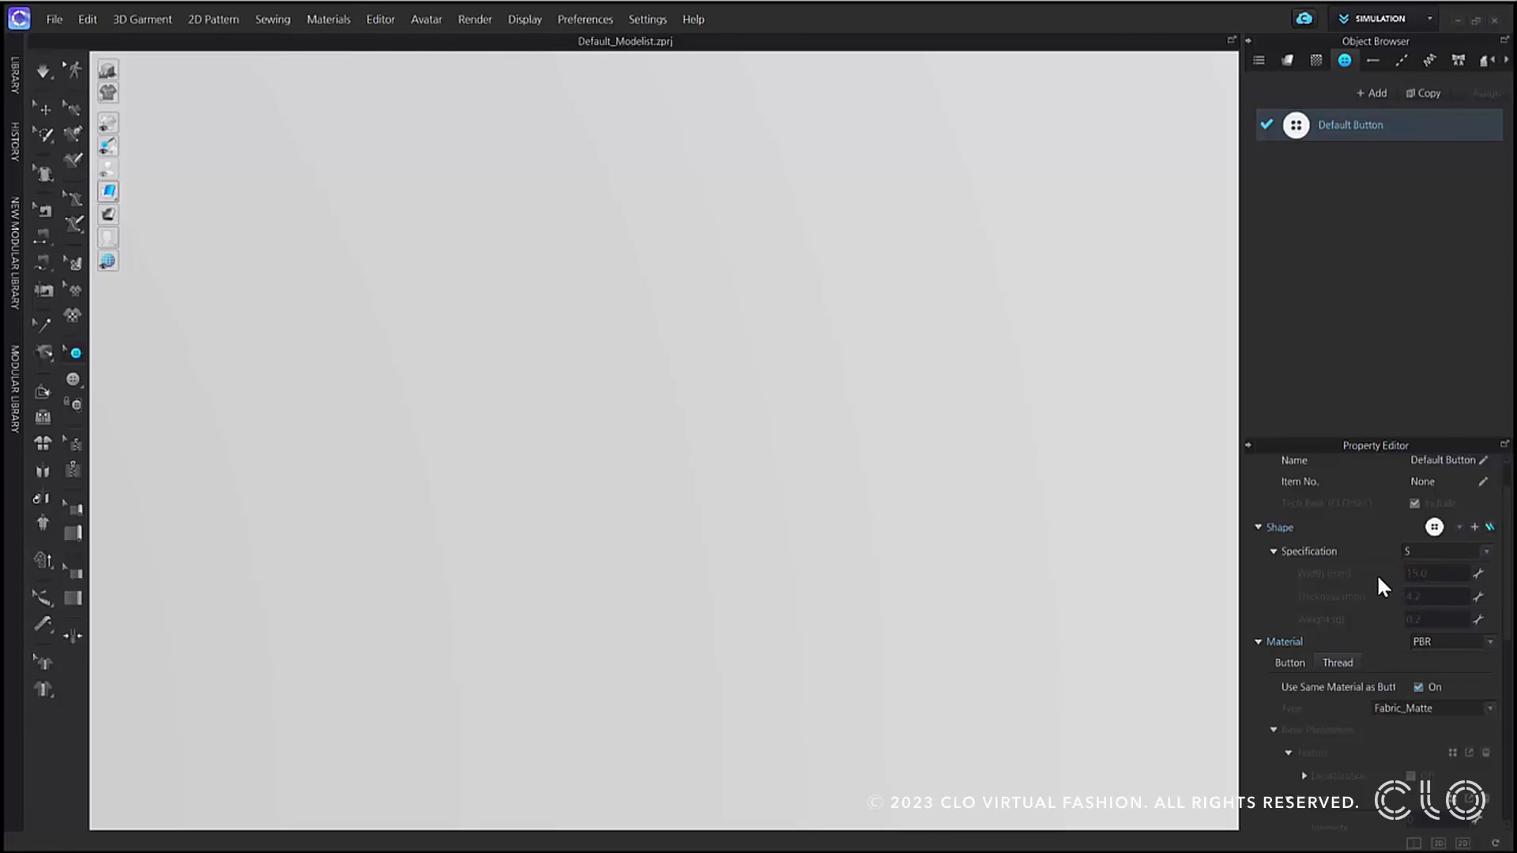
# Compare the separate material settings for the button and its thread
pyautogui.scroll(-3, 1378, 577)
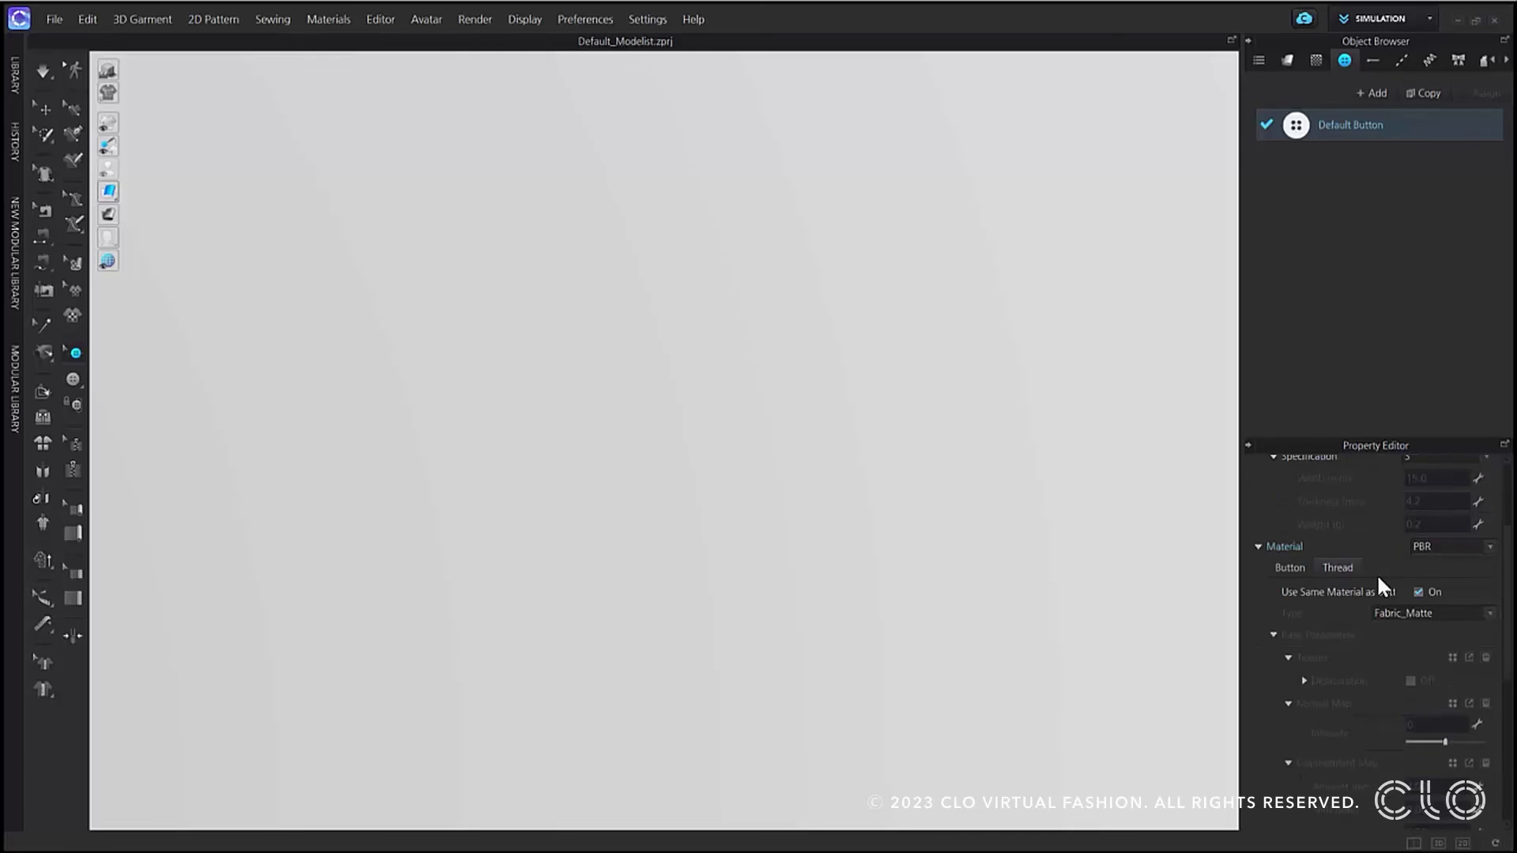
pyautogui.click(1295, 569)
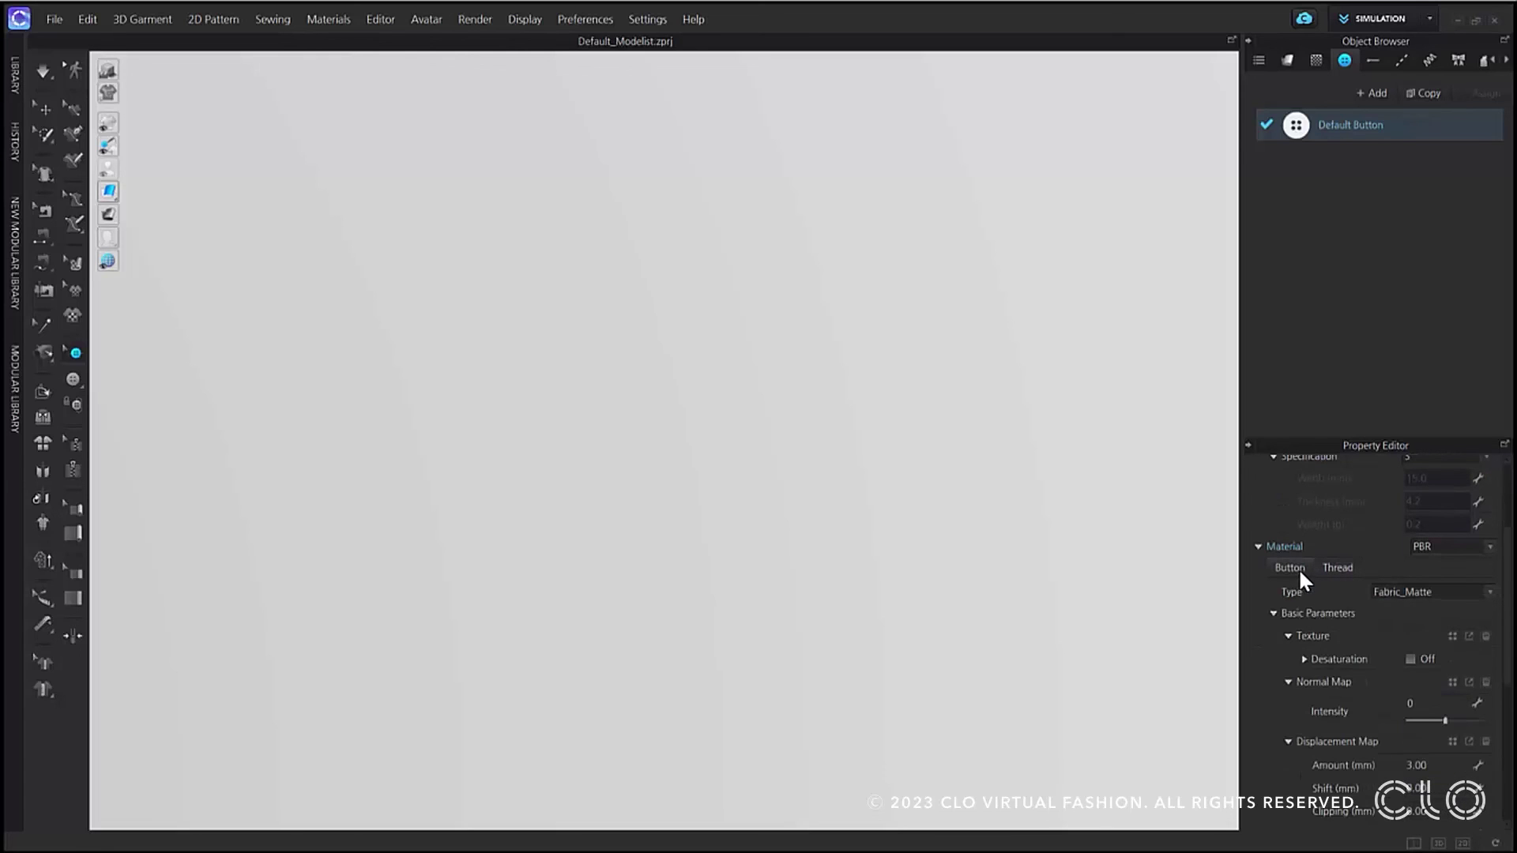
pyautogui.click(1329, 573)
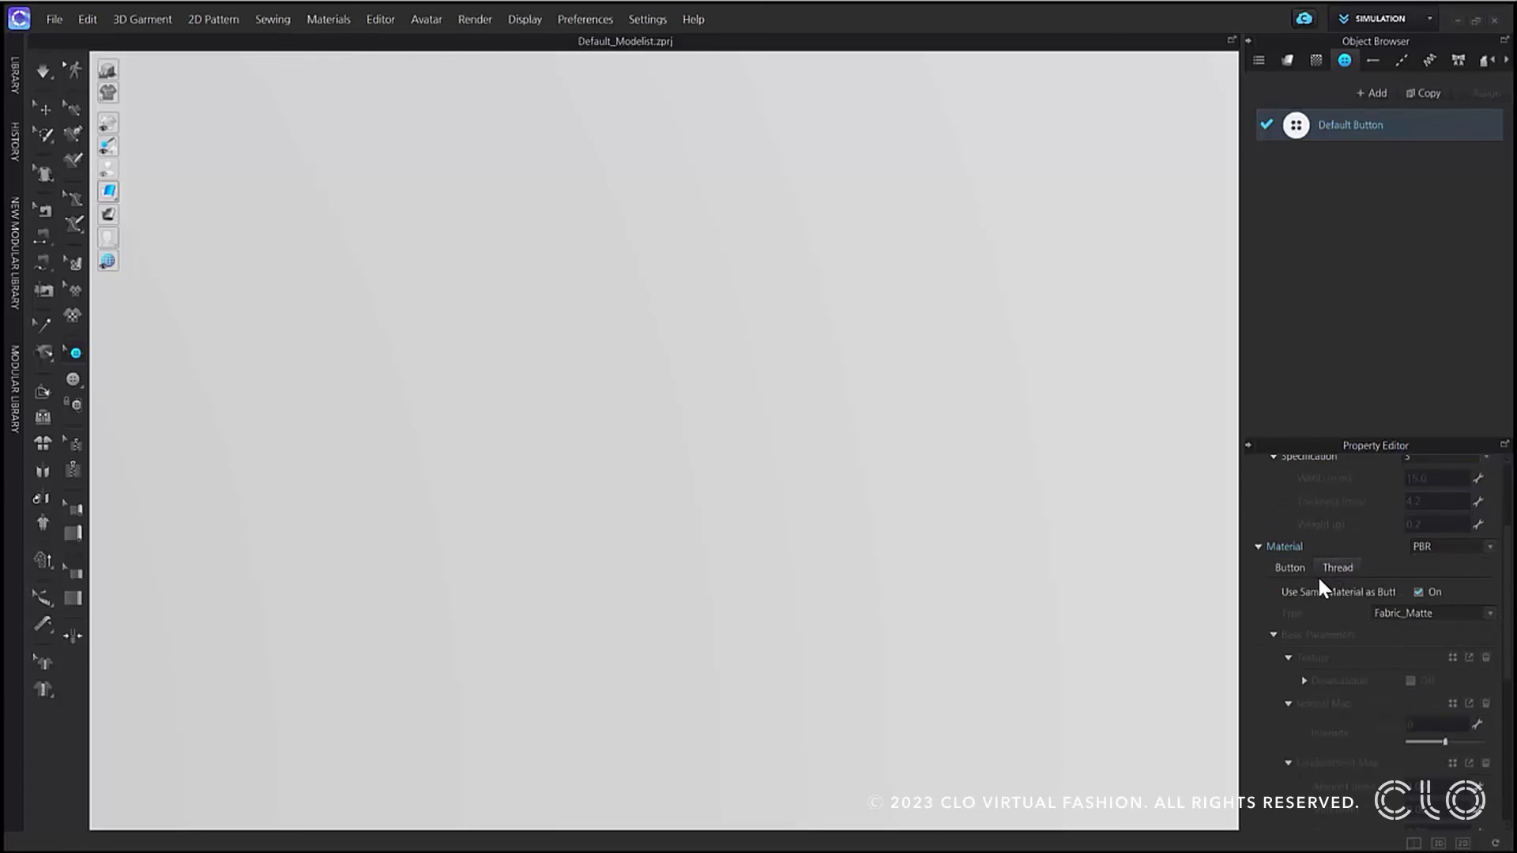
pyautogui.click(1296, 569)
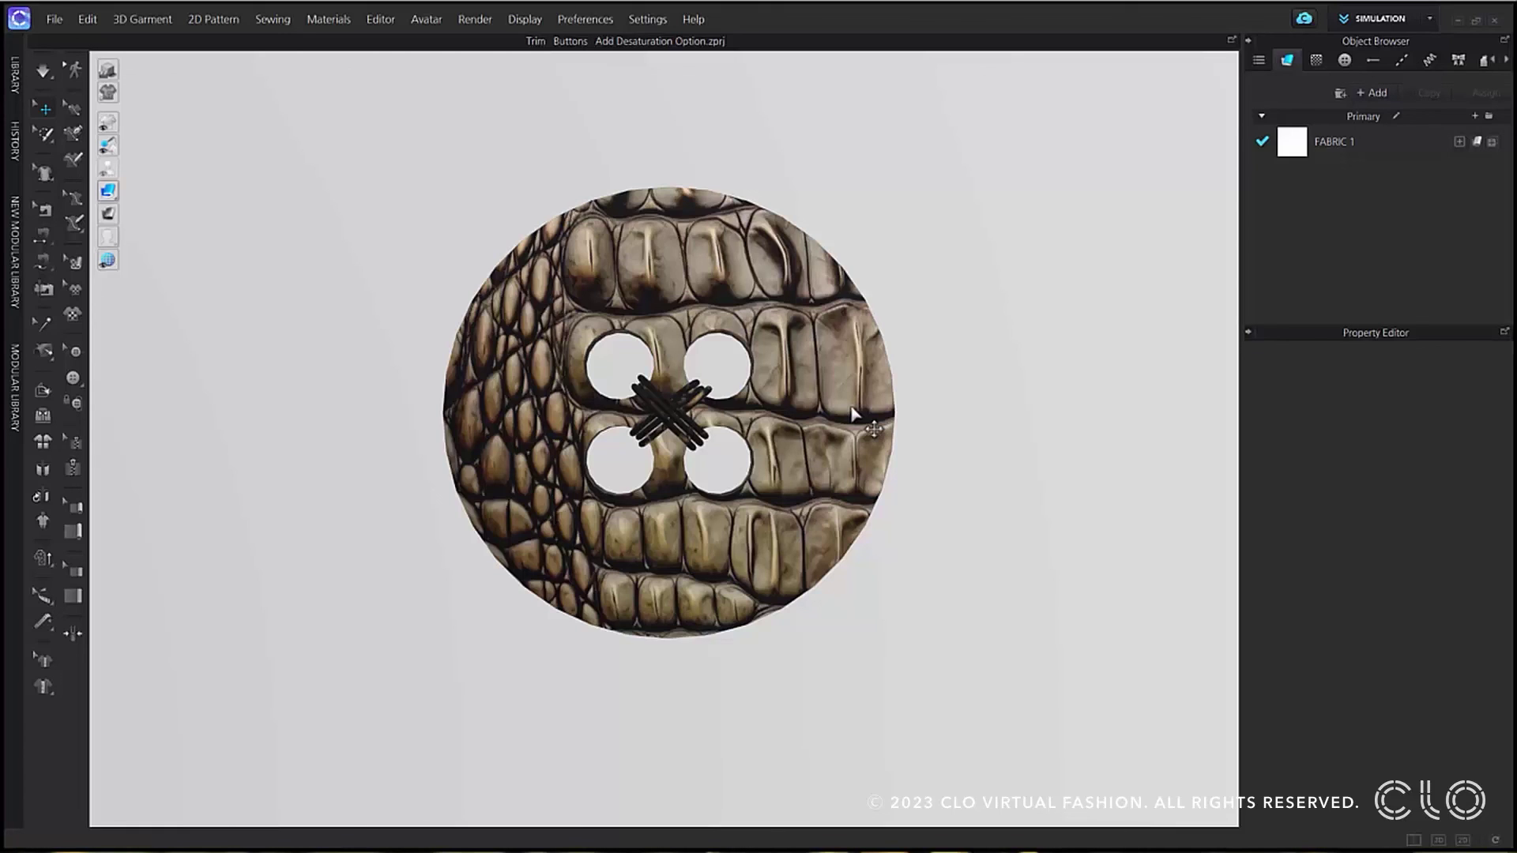
# Turn on desaturation for the crocodile-pattern texture of Button 01
pyautogui.click(1343, 60)
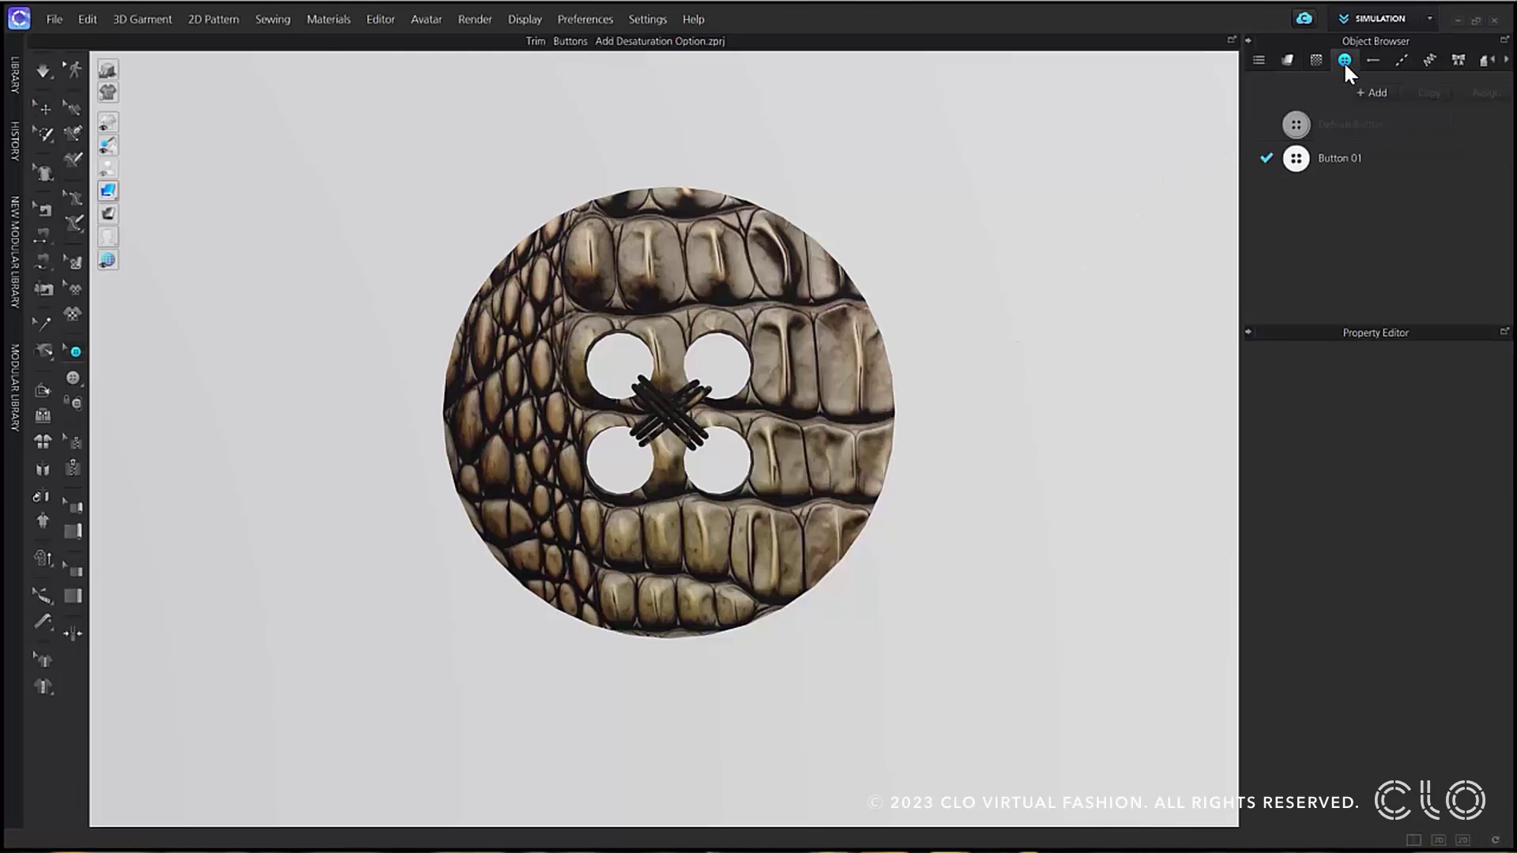
pyautogui.click(1357, 158)
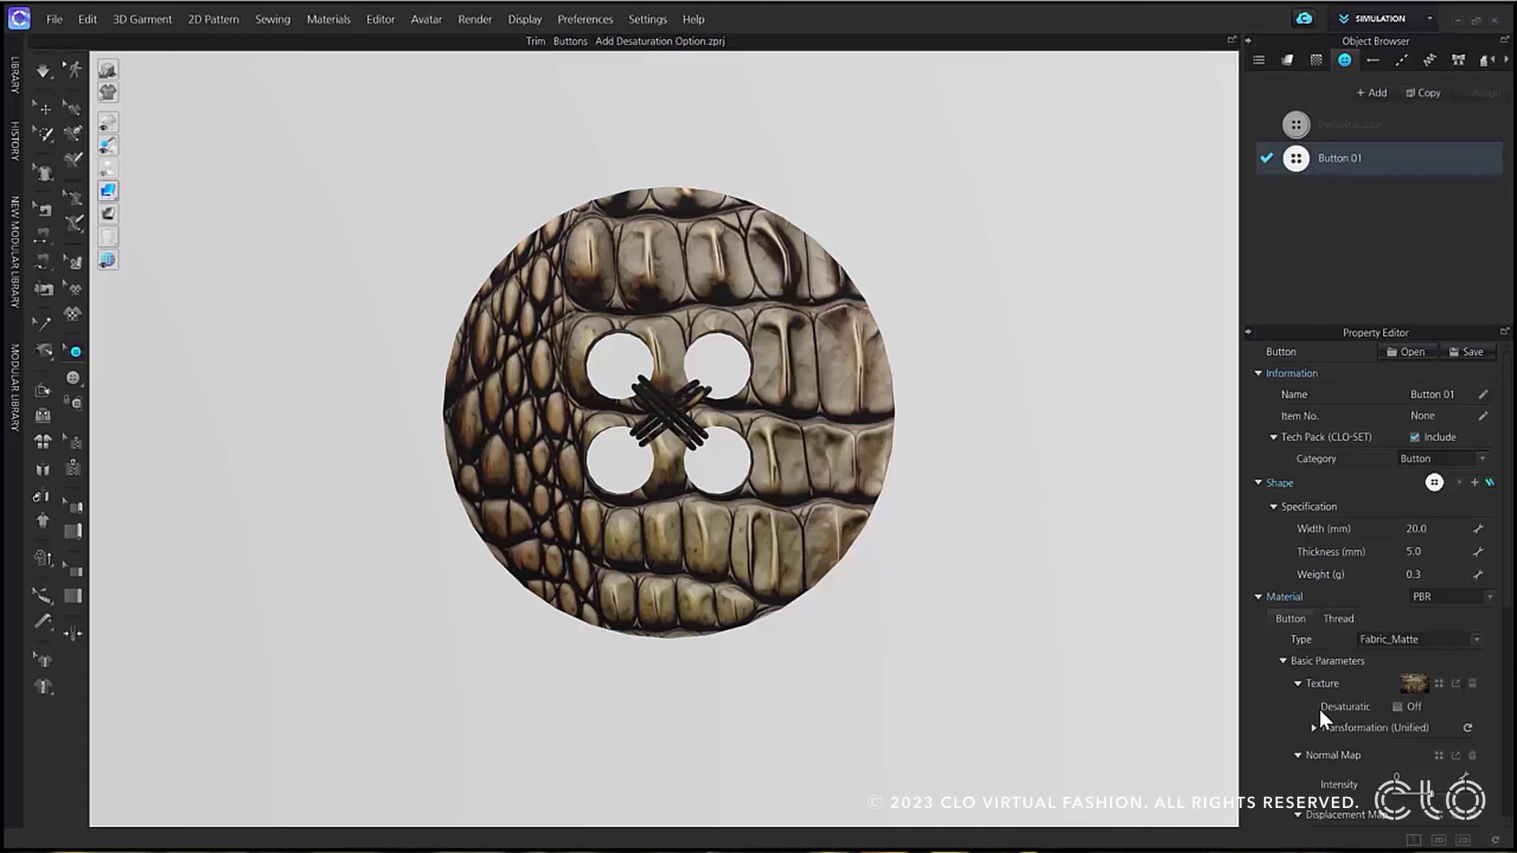
pyautogui.click(1396, 705)
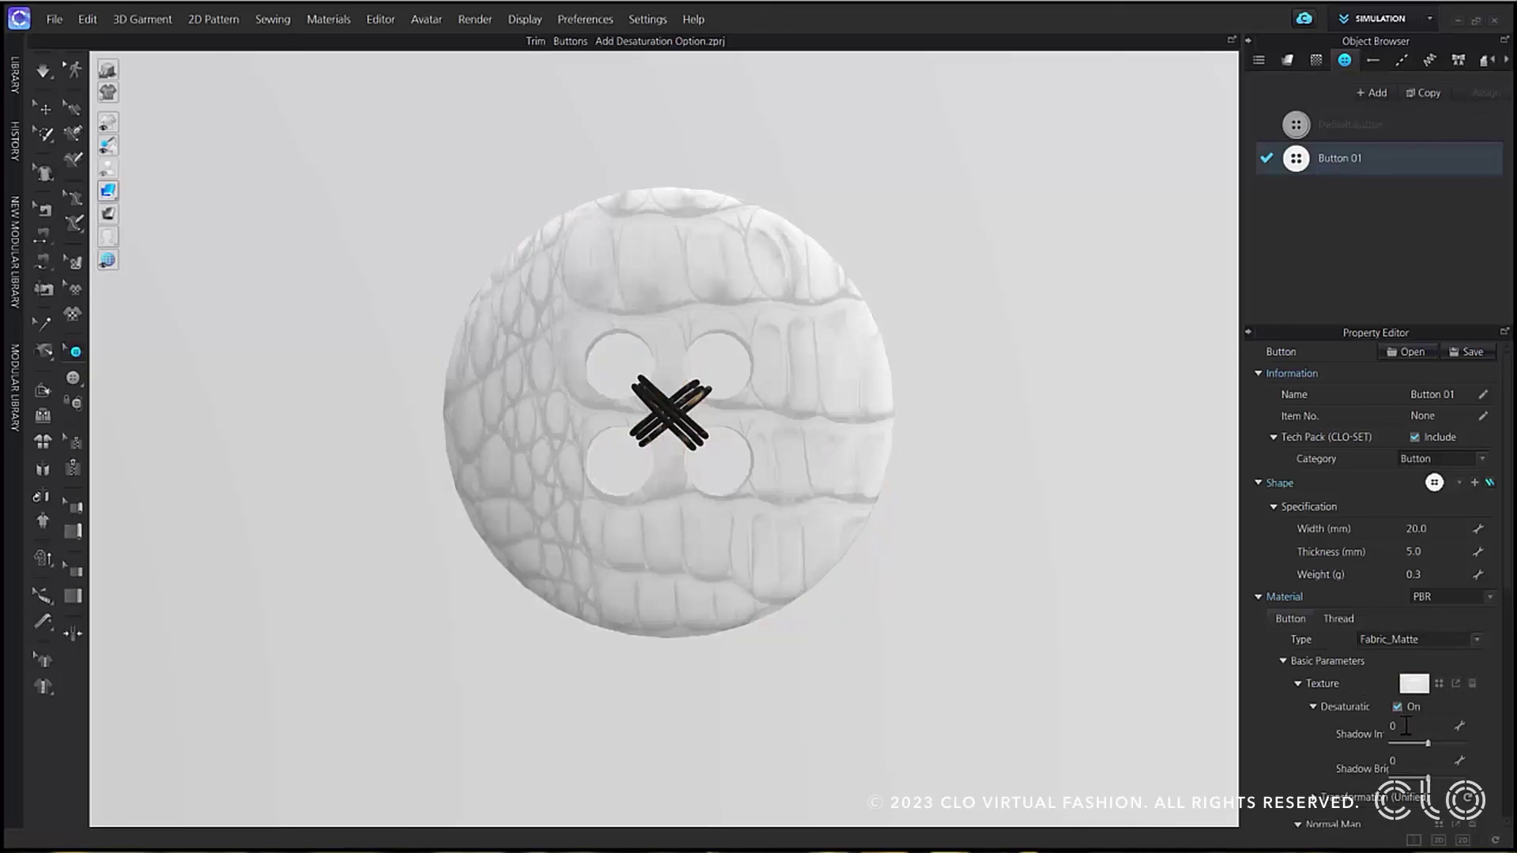
# Set the desaturated texture's shadow intensity to 15 and shadow brightness to 12, and colour the button brown with hex 875628
pyautogui.moveTo(1428, 742)
pyautogui.mouseDown()
pyautogui.moveTo(1445, 745)
pyautogui.moveTo(1397, 780)
pyautogui.moveTo(1450, 779)
pyautogui.moveTo(1436, 782)
pyautogui.mouseUp()
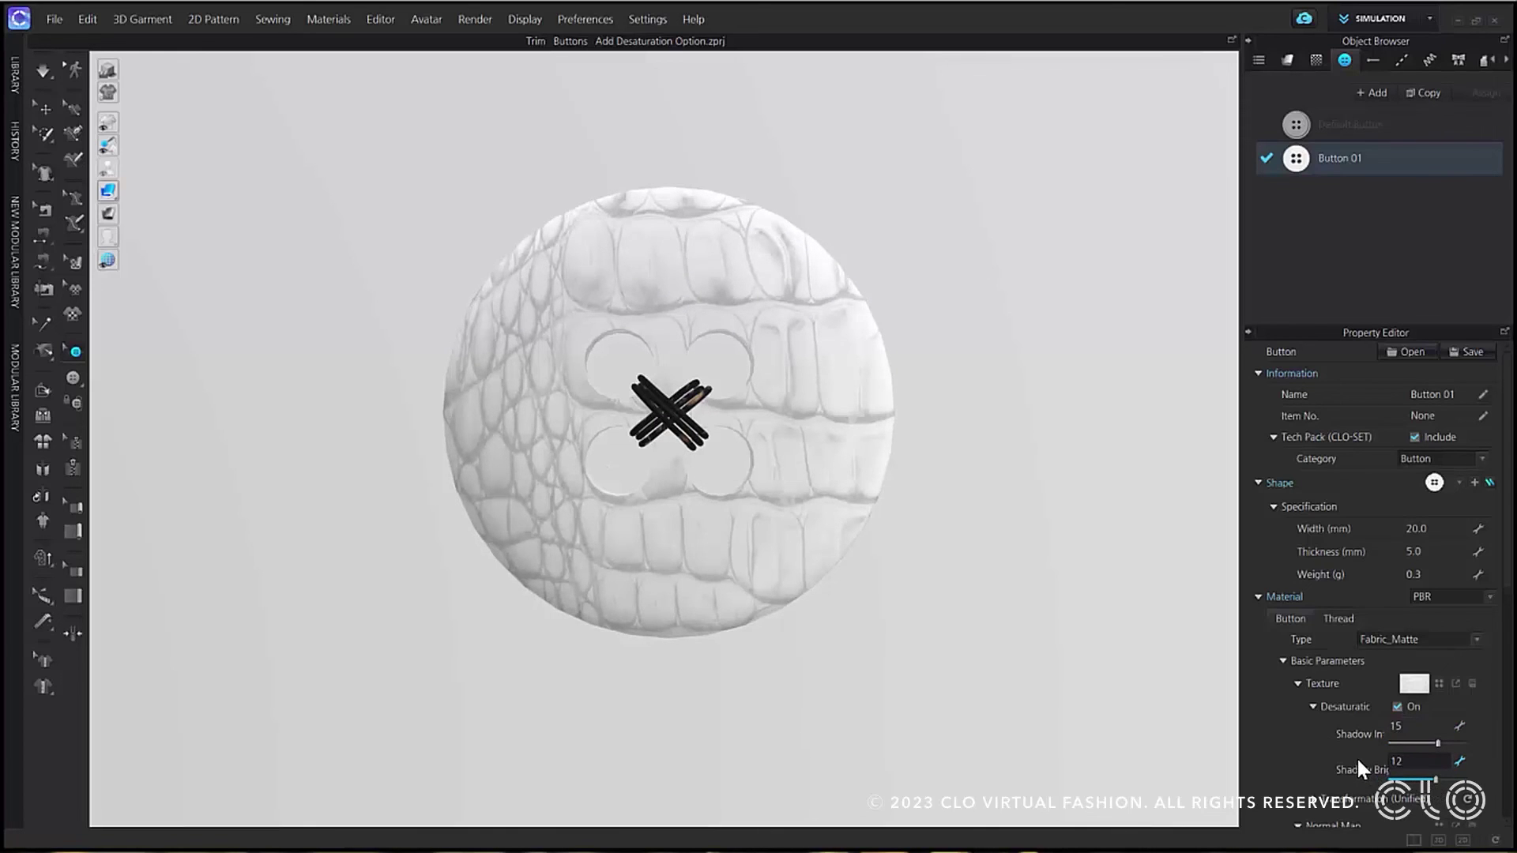
pyautogui.scroll(-5, 1357, 757)
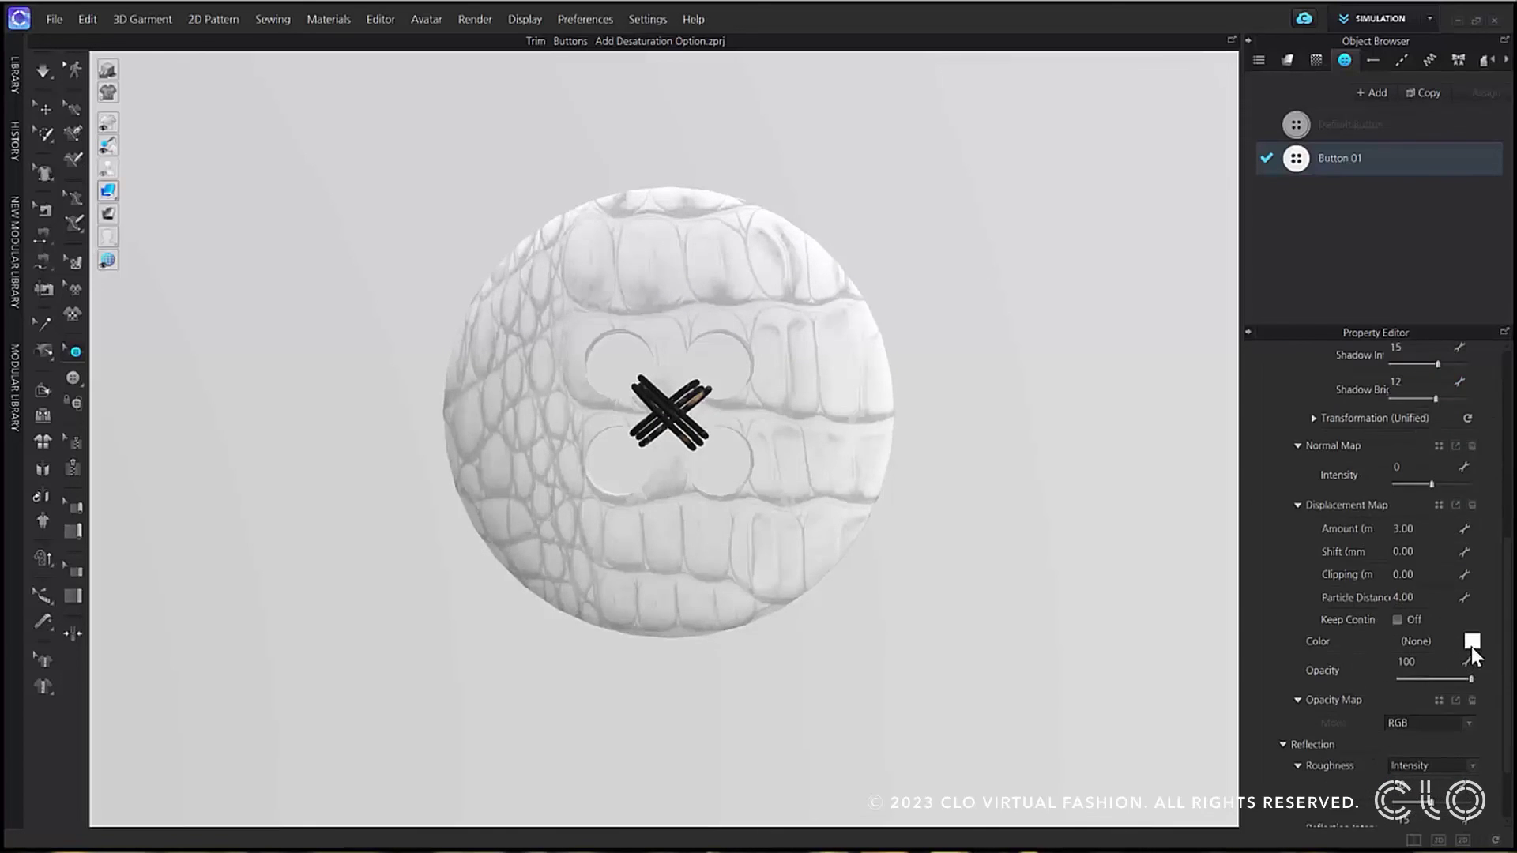
pyautogui.click(1471, 643)
pyautogui.moveTo(1178, 177); pyautogui.dragTo(1225, 172)
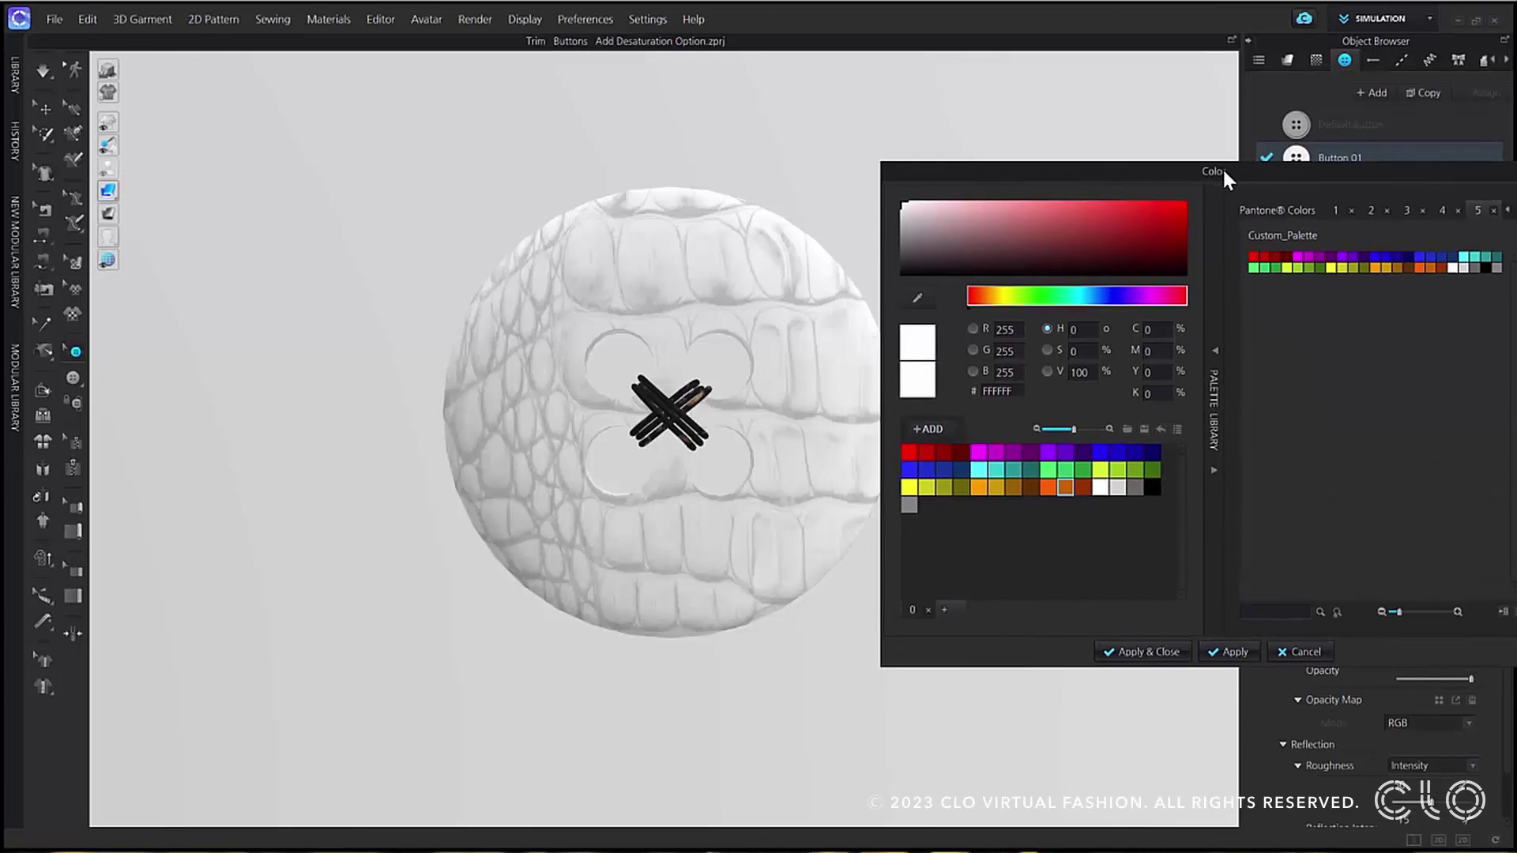
pyautogui.click(982, 454)
pyautogui.click(1012, 456)
pyautogui.click(1025, 487)
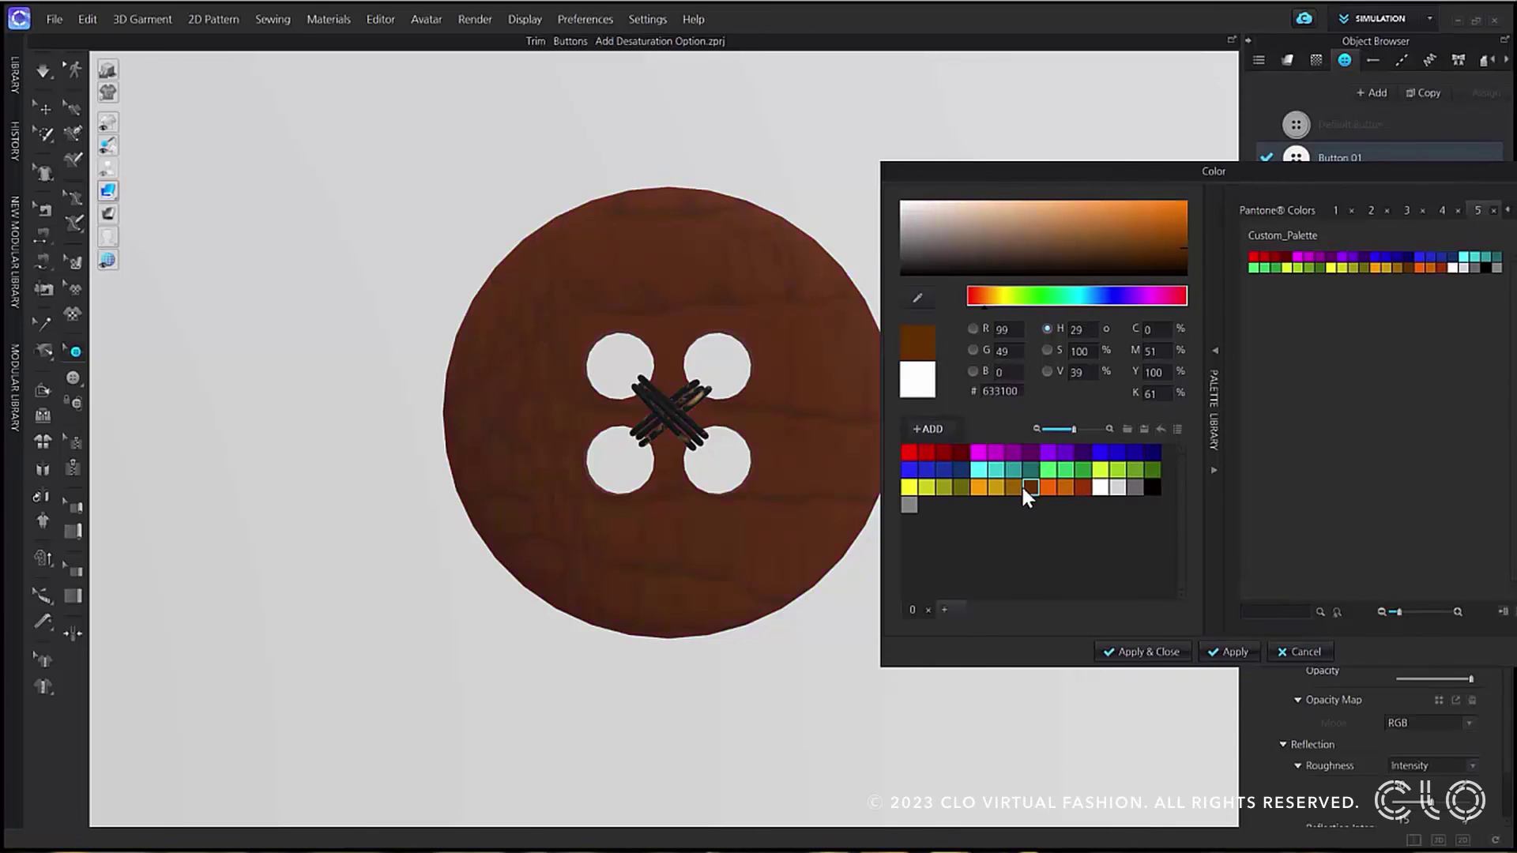
pyautogui.moveTo(1182, 245); pyautogui.dragTo(1102, 233)
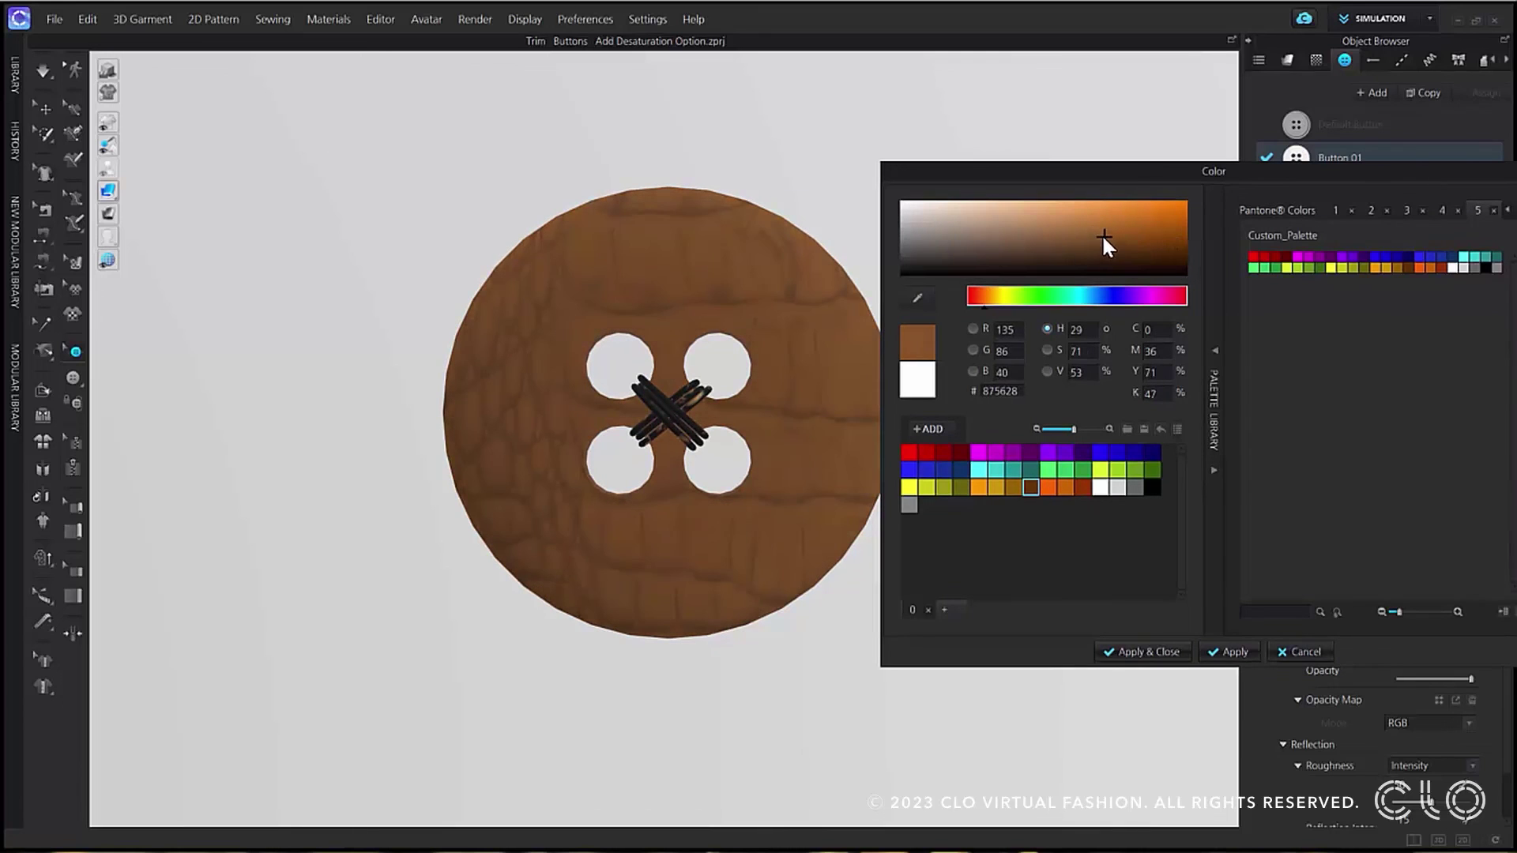
pyautogui.click(1150, 653)
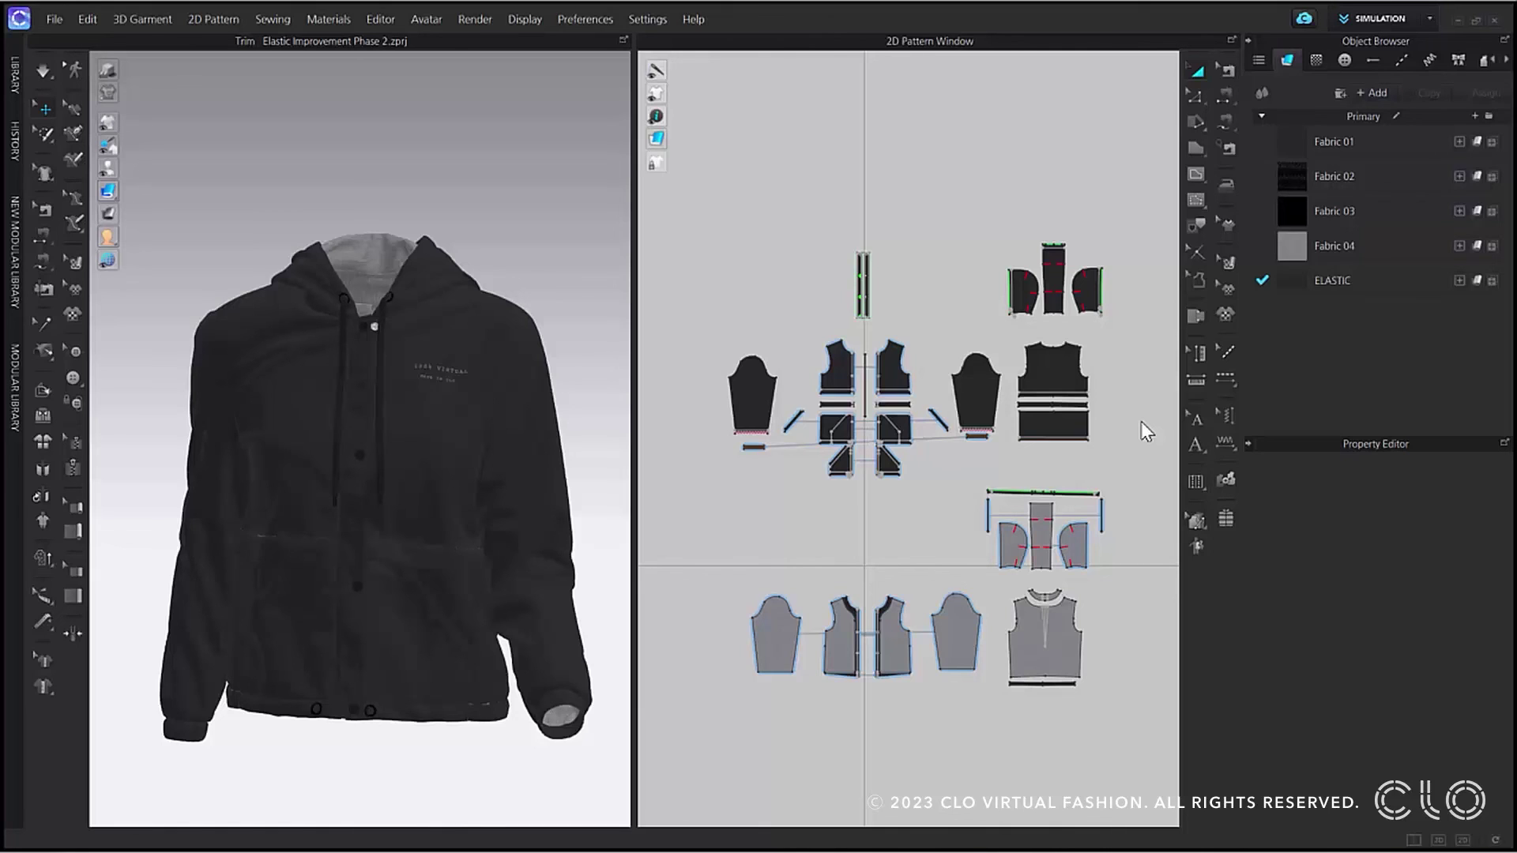
# View the jacket's Fabric 01 print layout and locate the ELASTIC cuff on the 3D garment
pyautogui.click(972, 436)
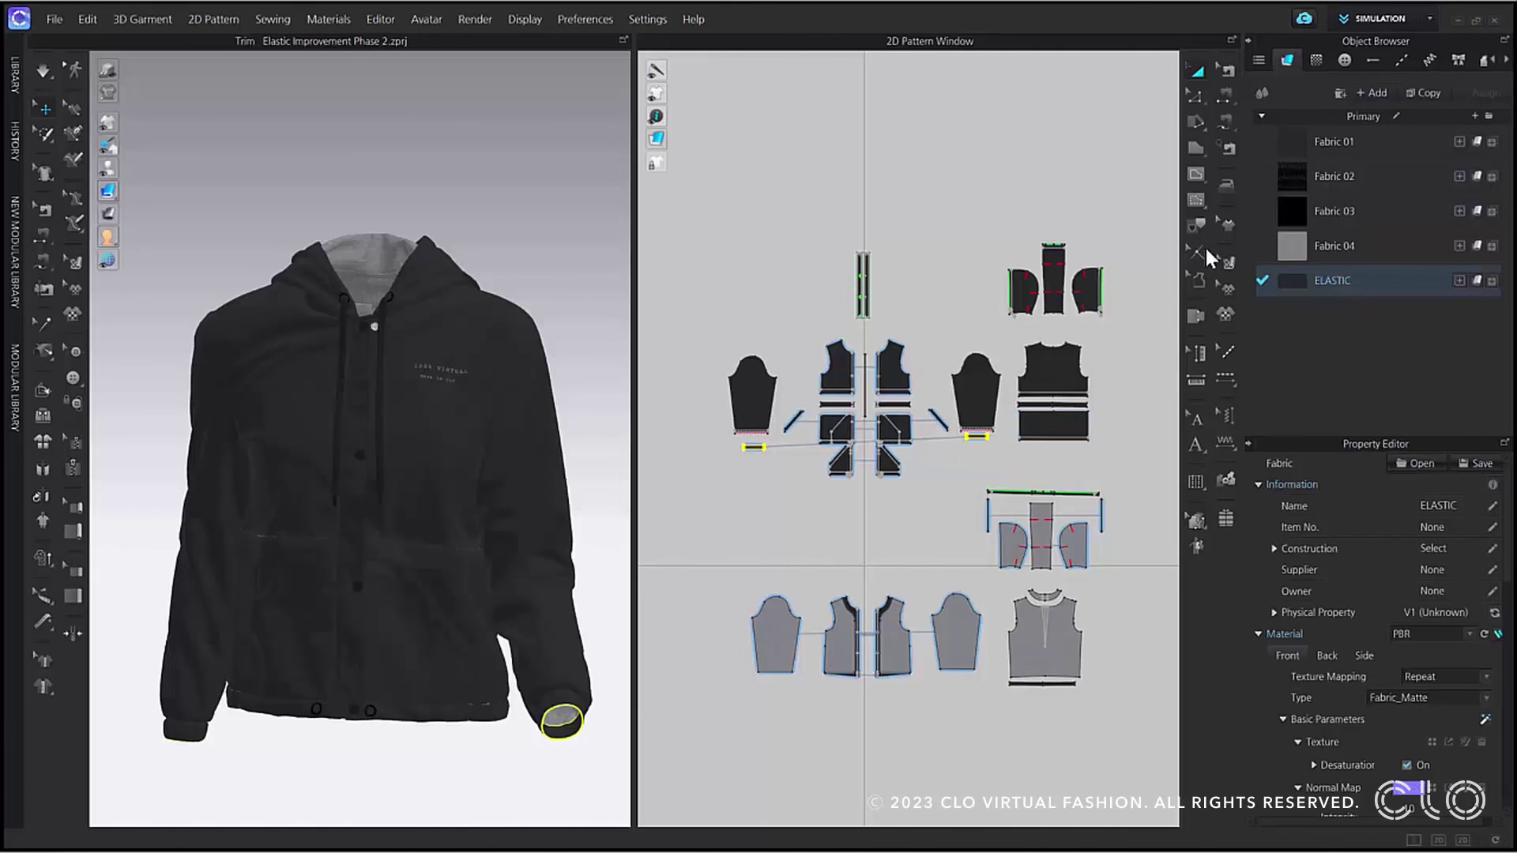
pyautogui.click(1351, 24)
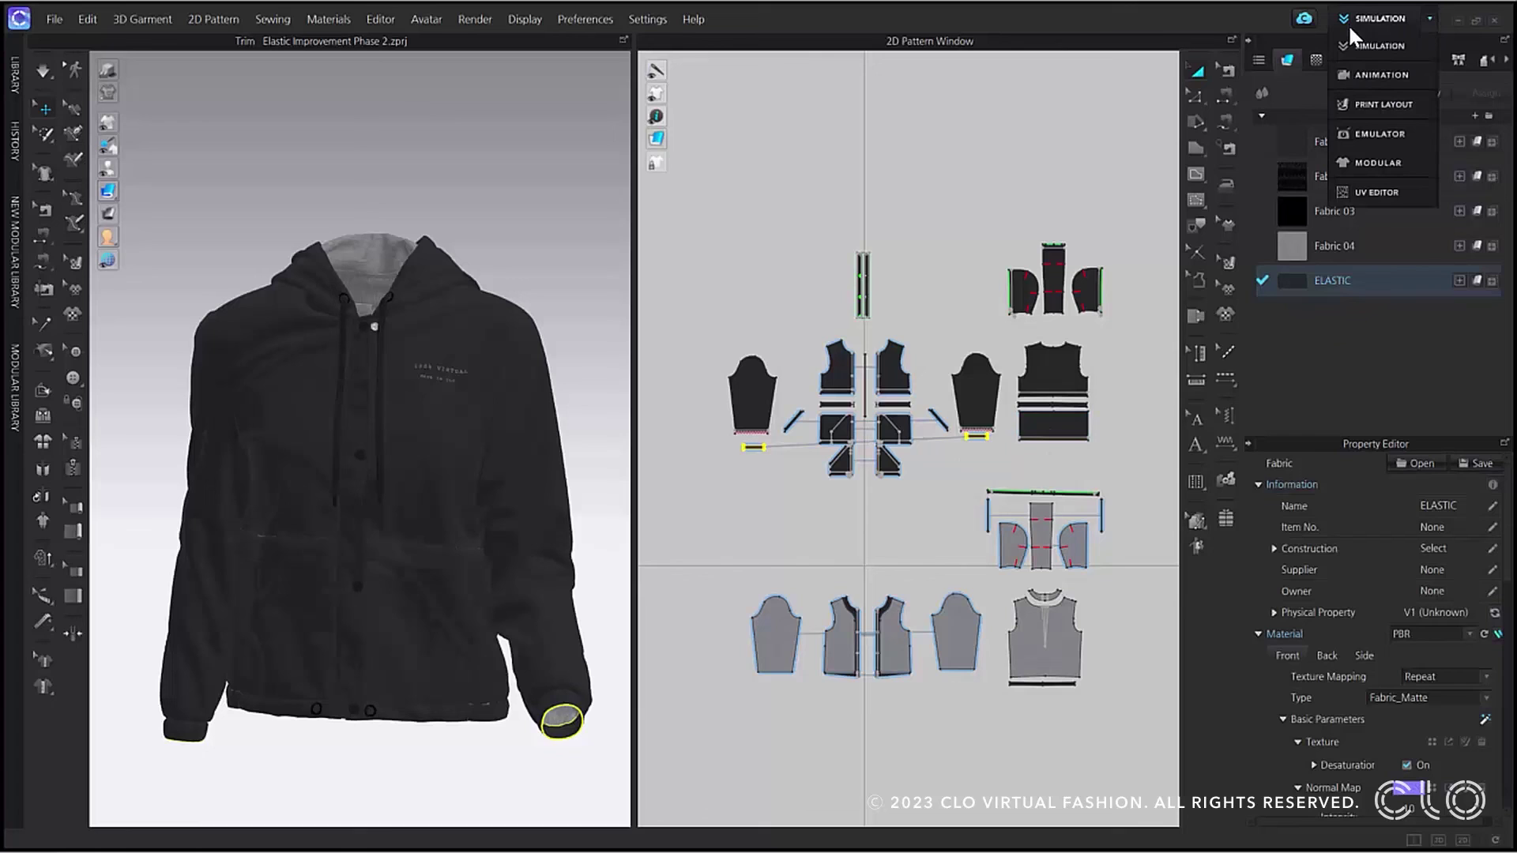
pyautogui.click(1363, 99)
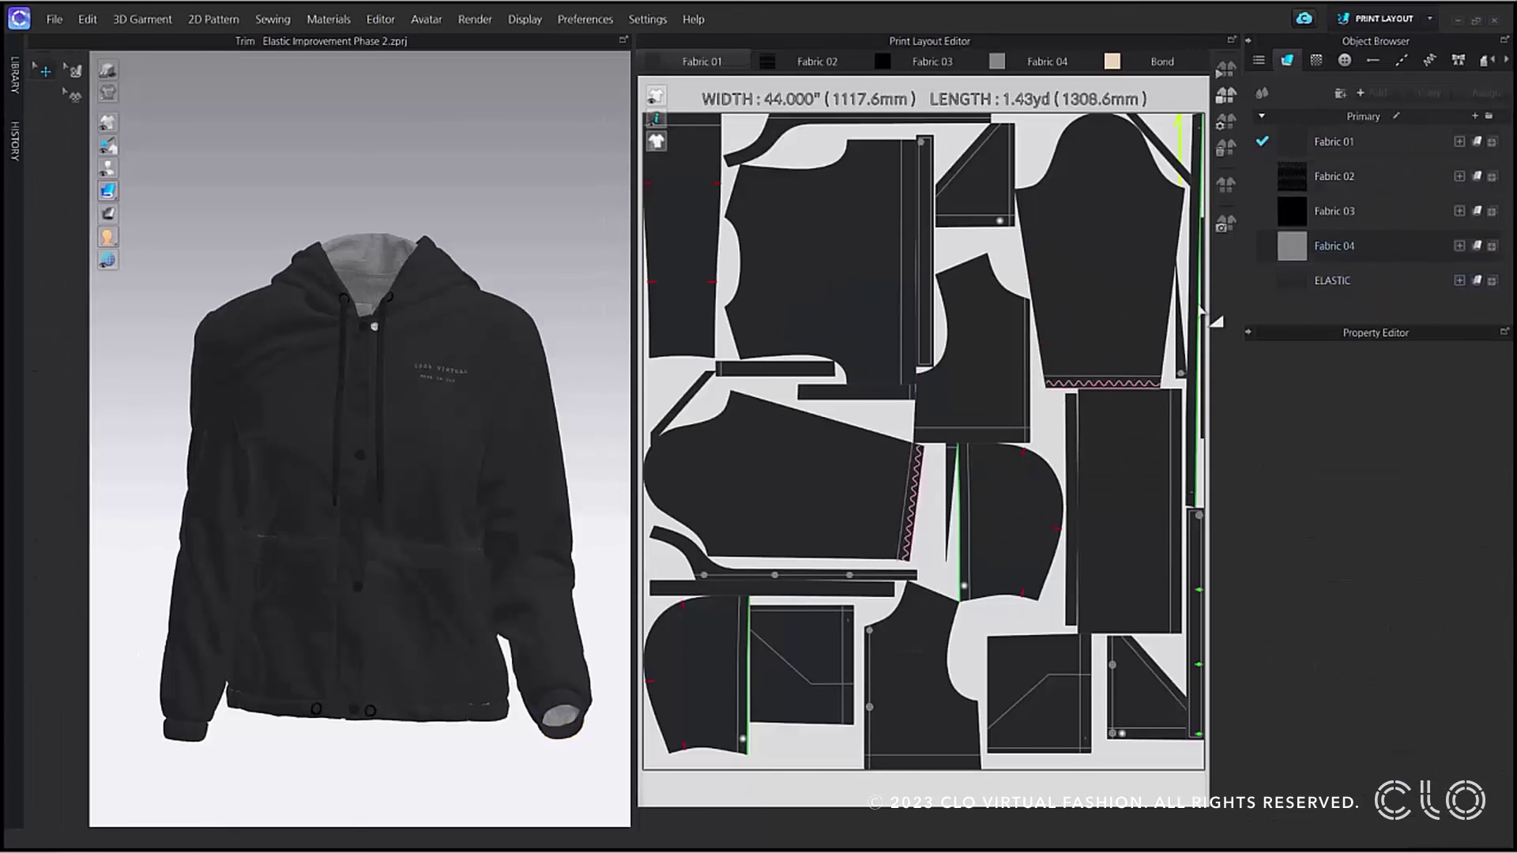
pyautogui.scroll(-2, 822, 618)
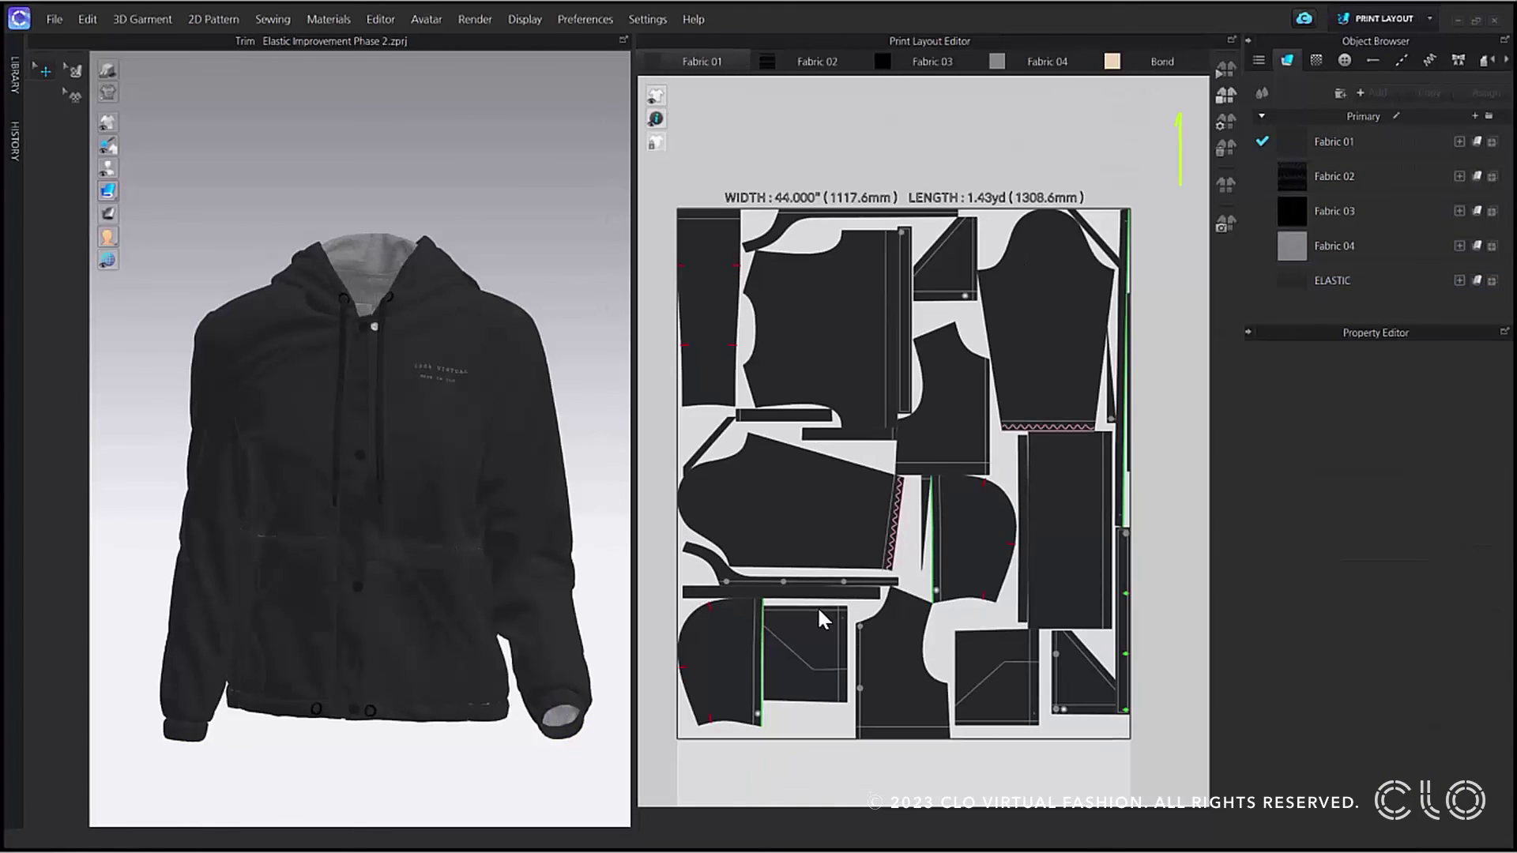
pyautogui.click(563, 725)
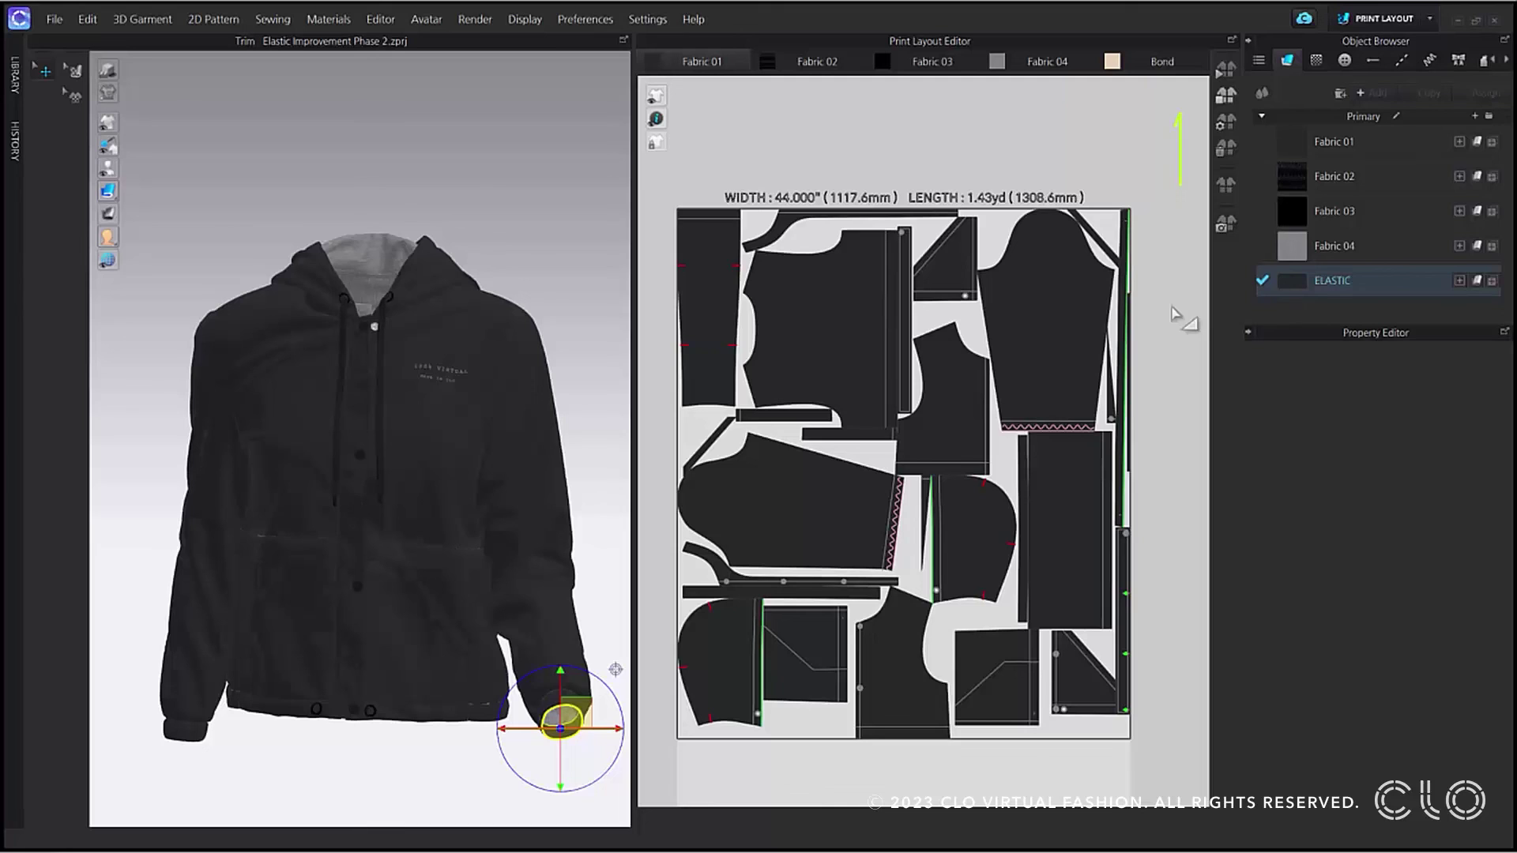
# Review how the elastic is listed in the bill of materials for Colorway A, and close the list
pyautogui.click(374, 23)
pyautogui.click(379, 33)
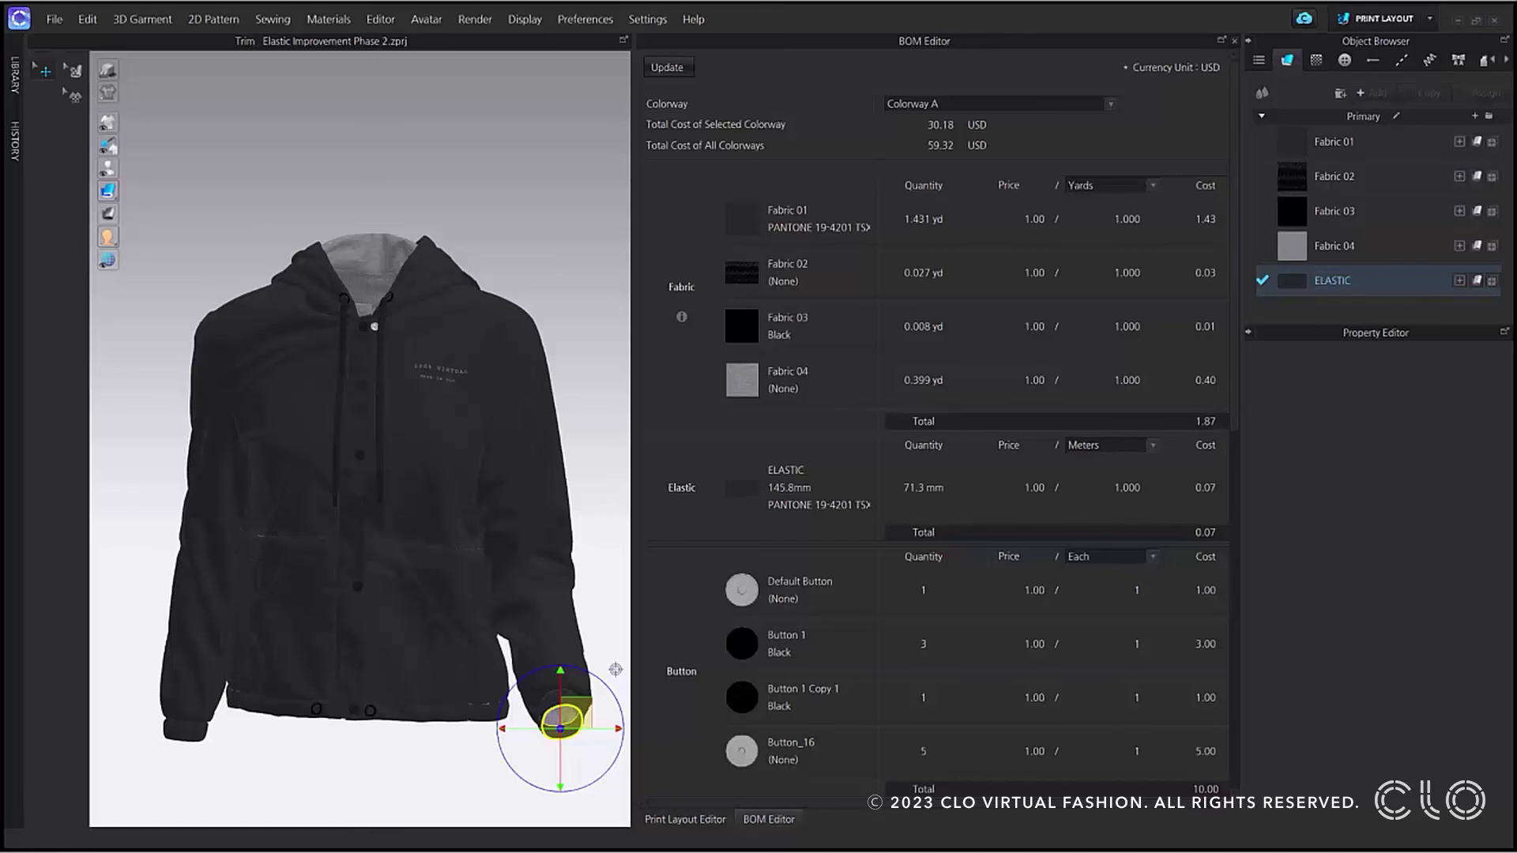
pyautogui.click(1233, 40)
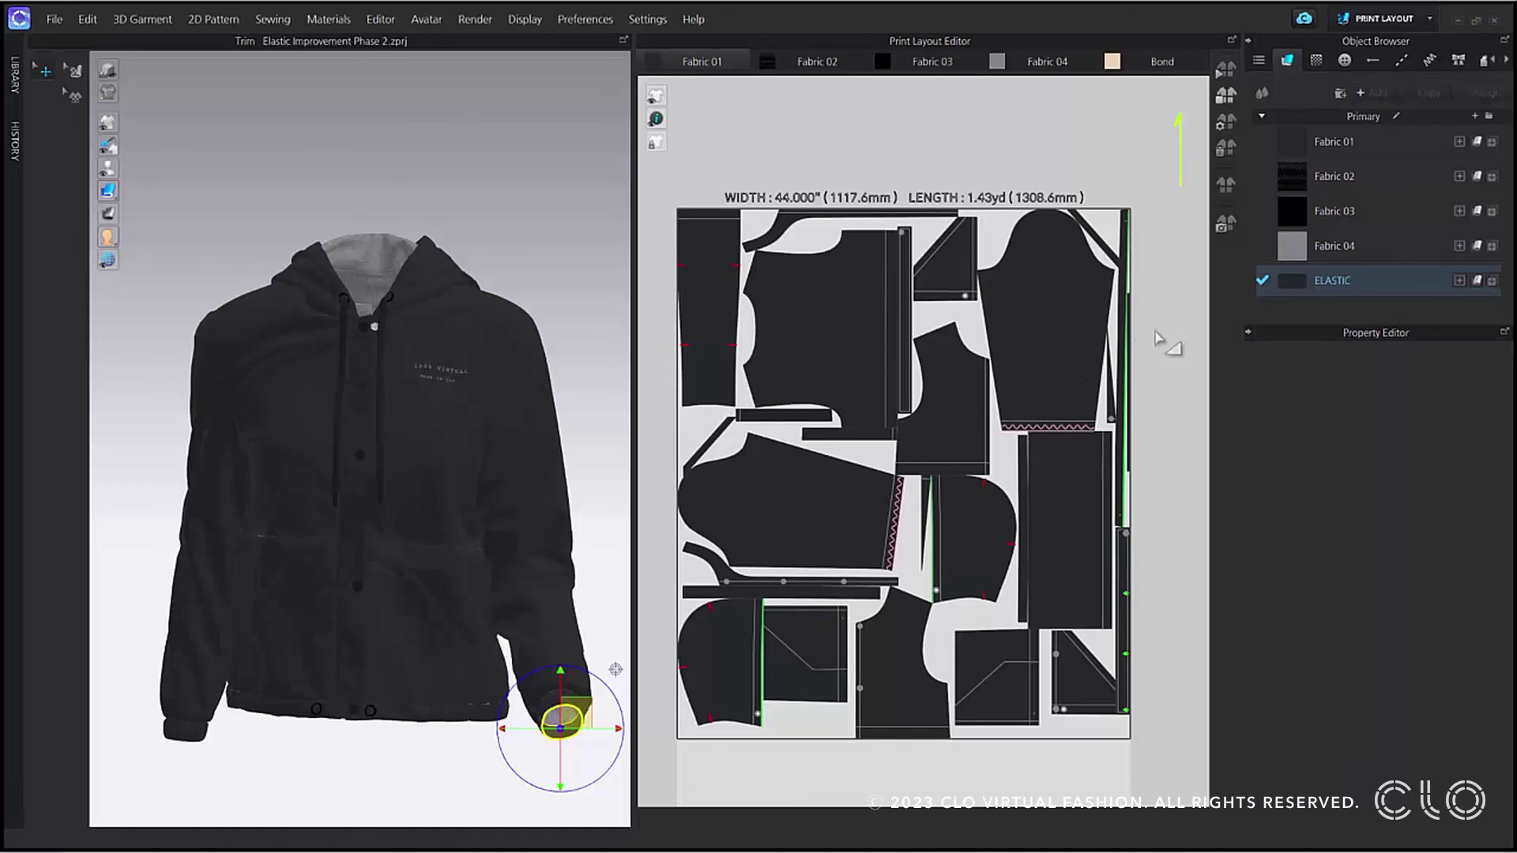
# Return to the simulation workspace and set the sleeve cuff pattern's tech pack classification to Elastic
pyautogui.click(1381, 20)
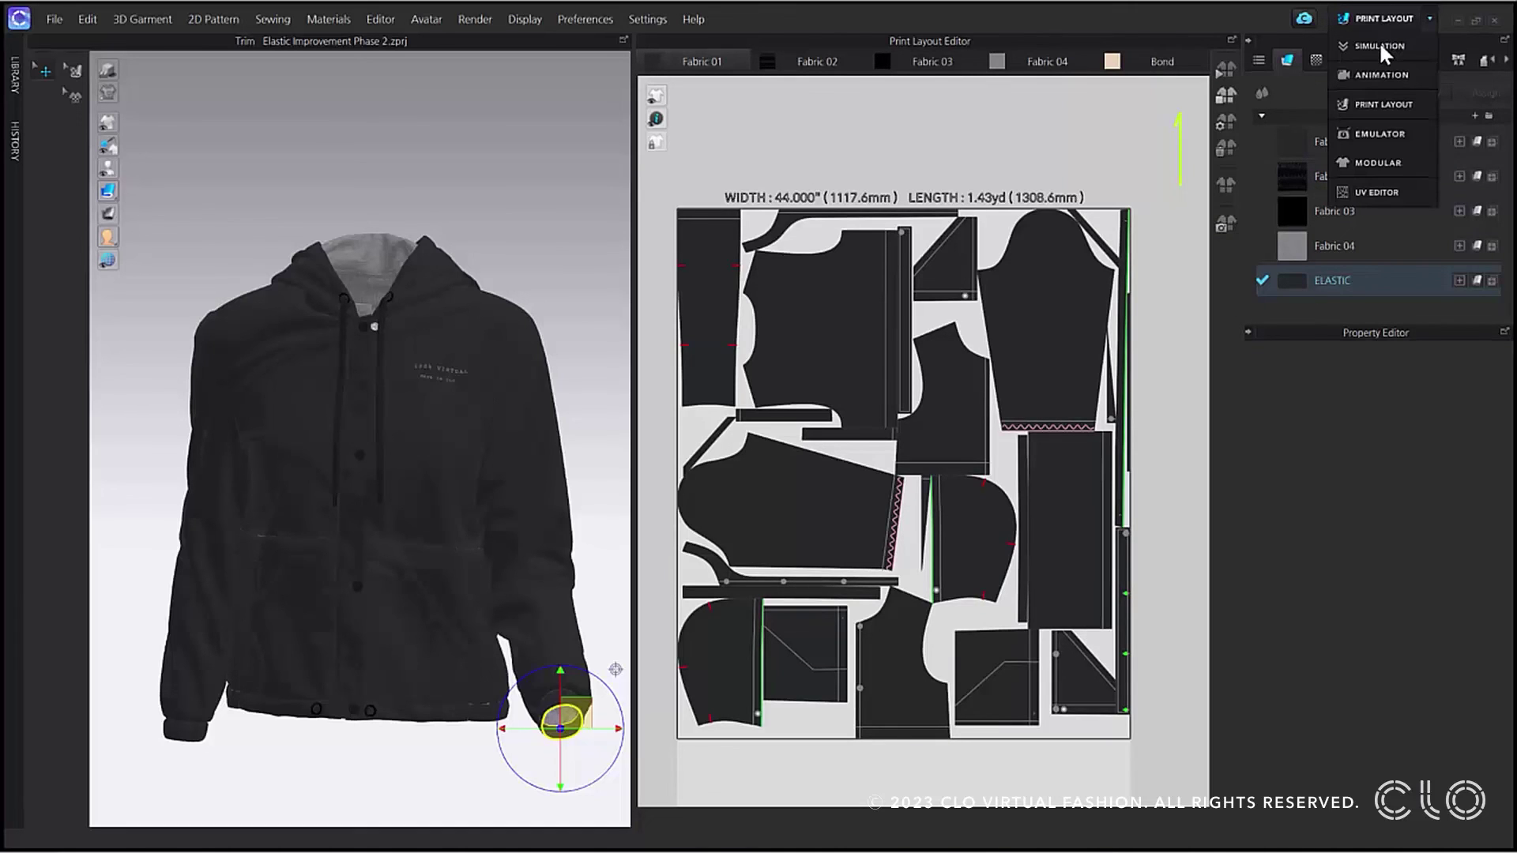
pyautogui.click(1380, 46)
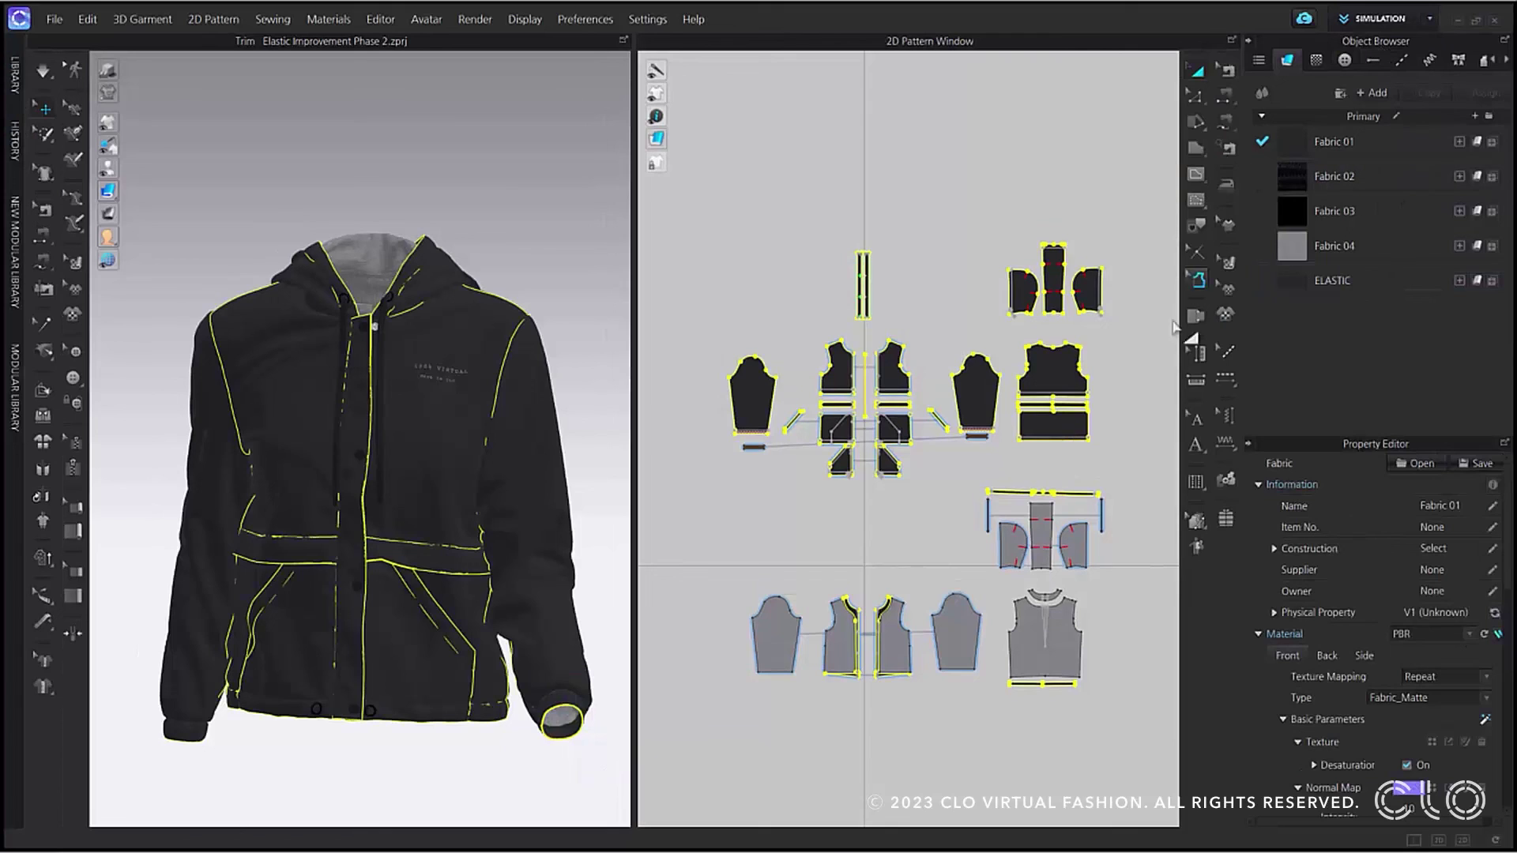
pyautogui.click(1117, 440)
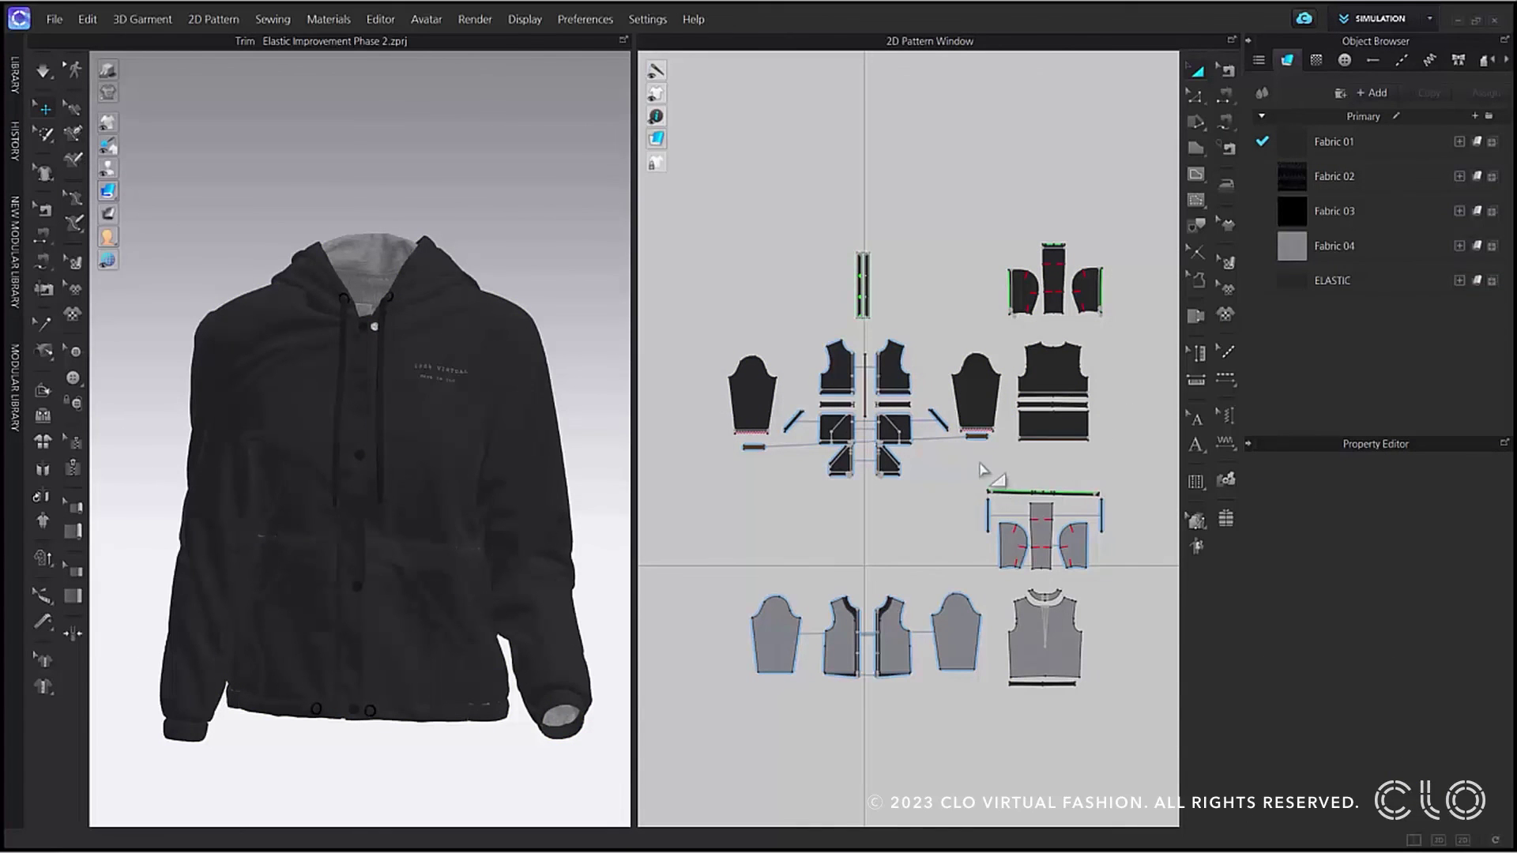
pyautogui.click(974, 437)
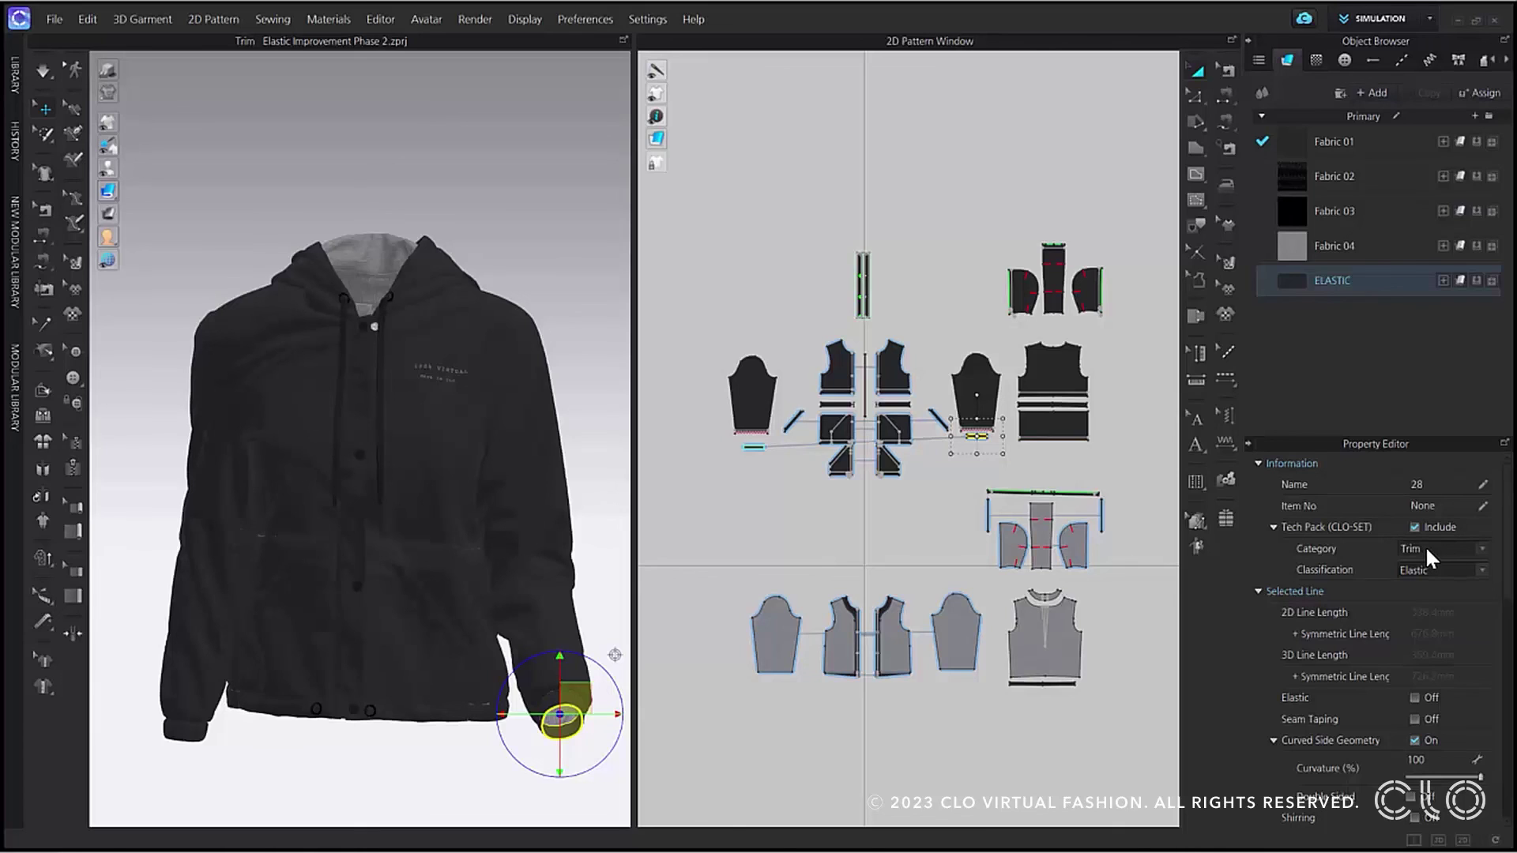
pyautogui.click(1482, 570)
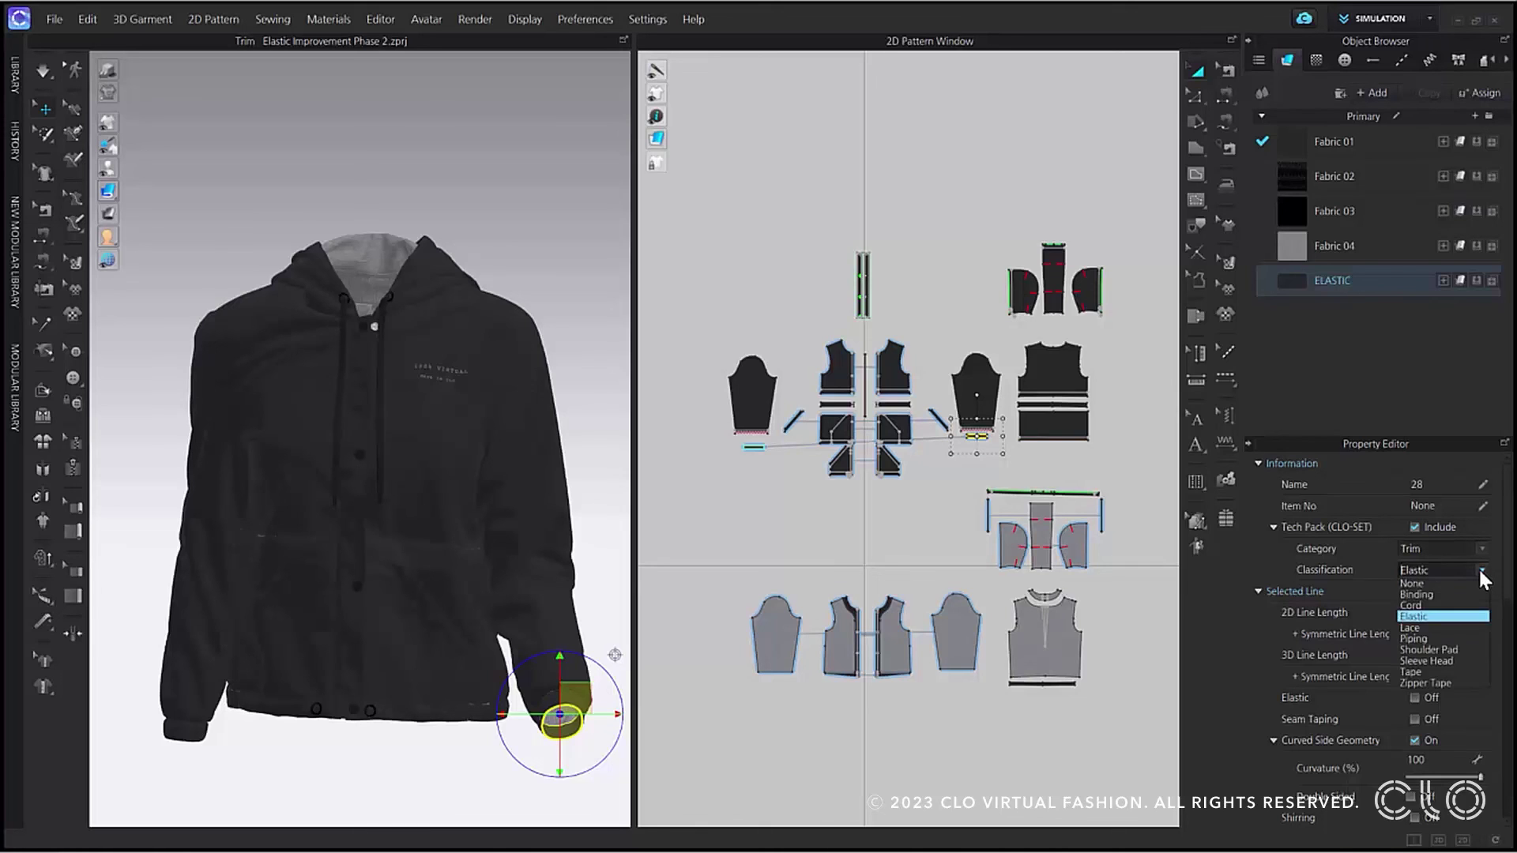
pyautogui.click(1433, 617)
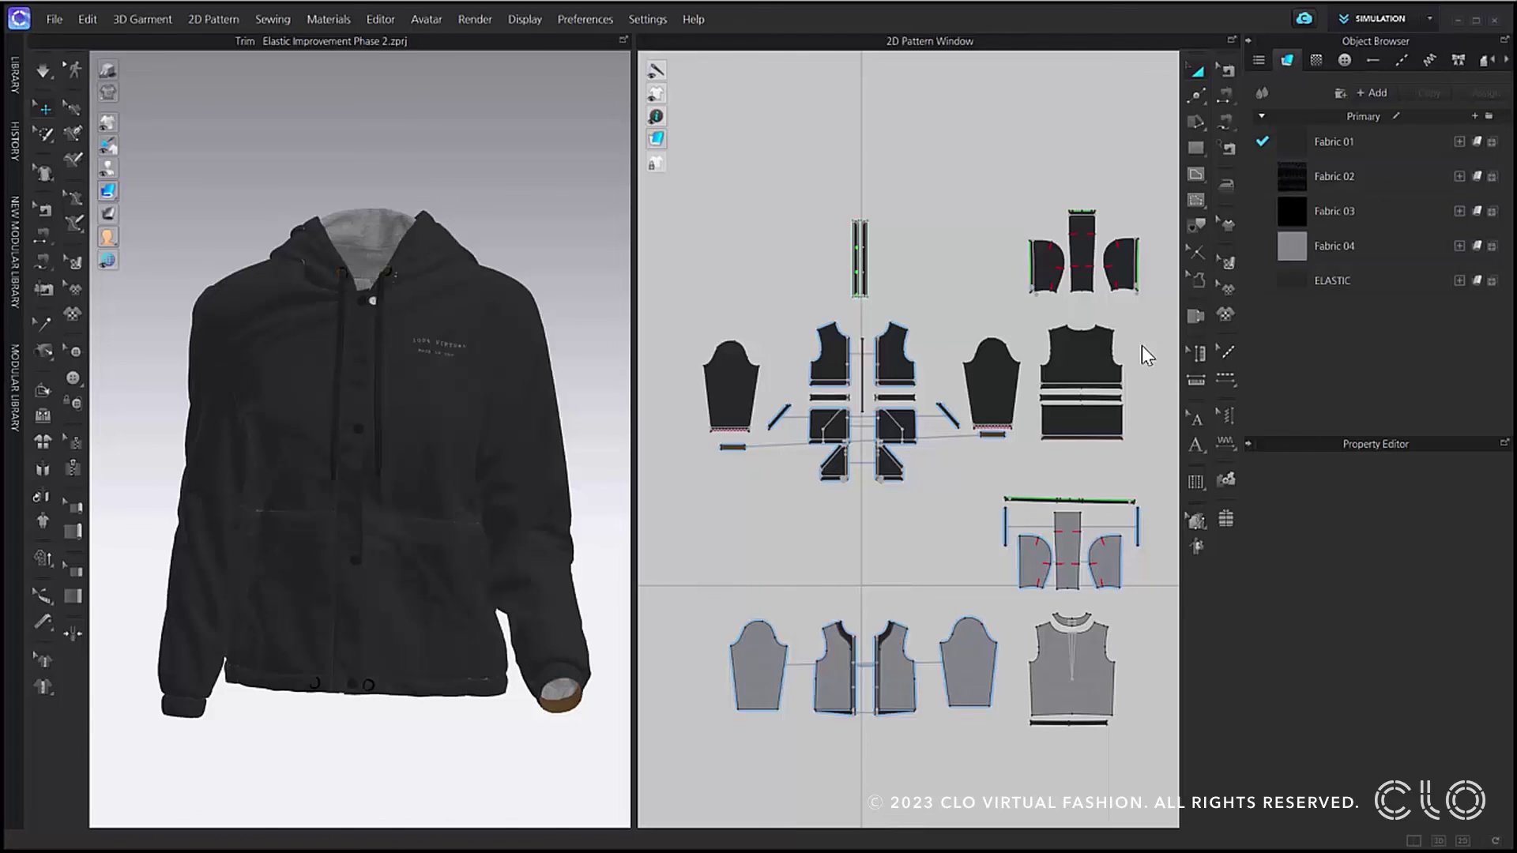
# Apply seam taping along both neckline segments of the front bodice pattern
pyautogui.click(1227, 221)
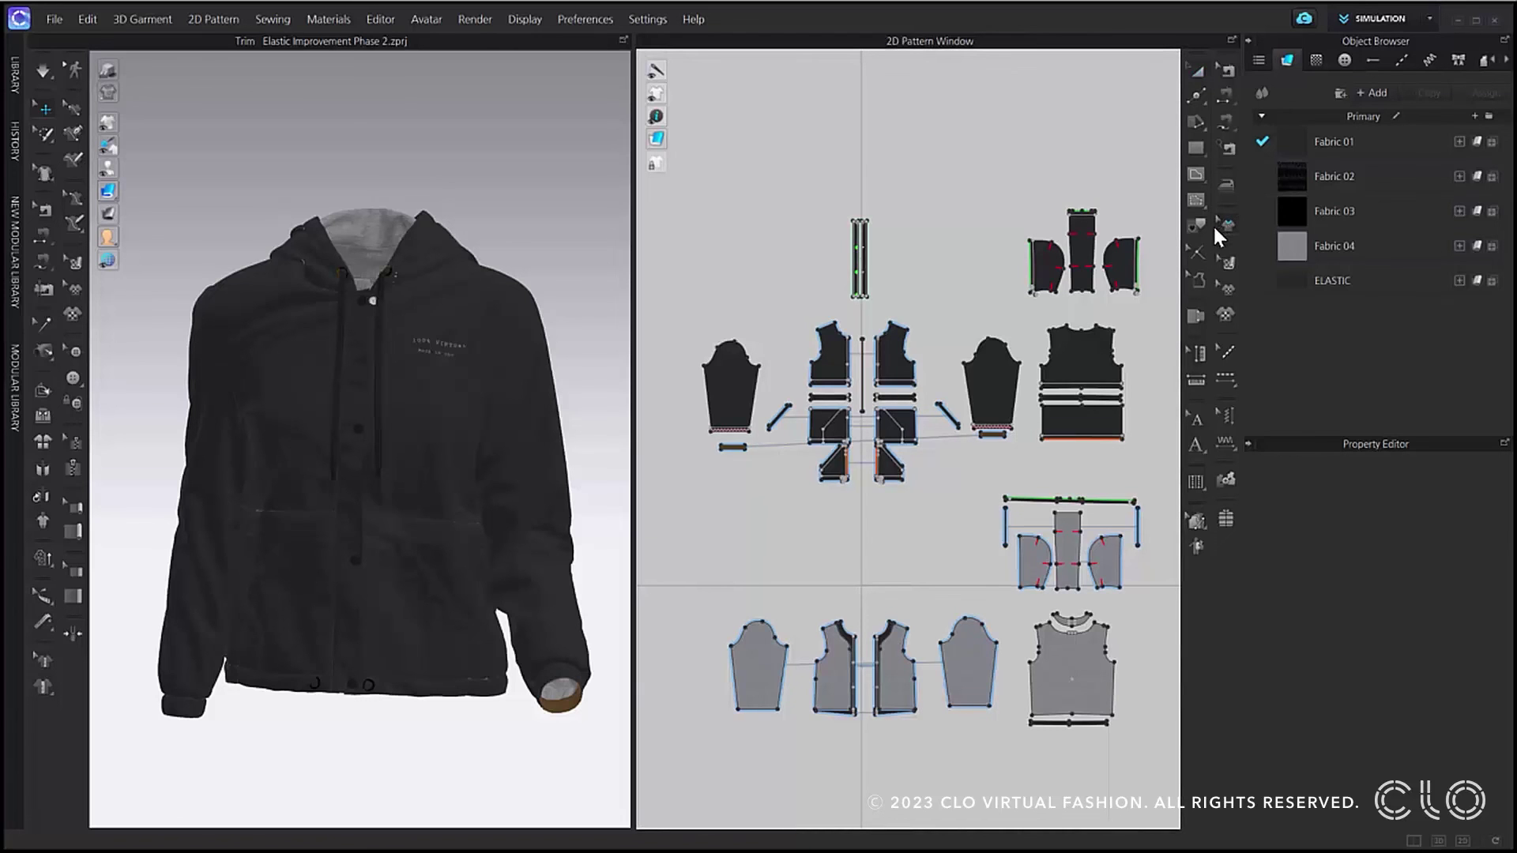
pyautogui.scroll(8, 885, 340)
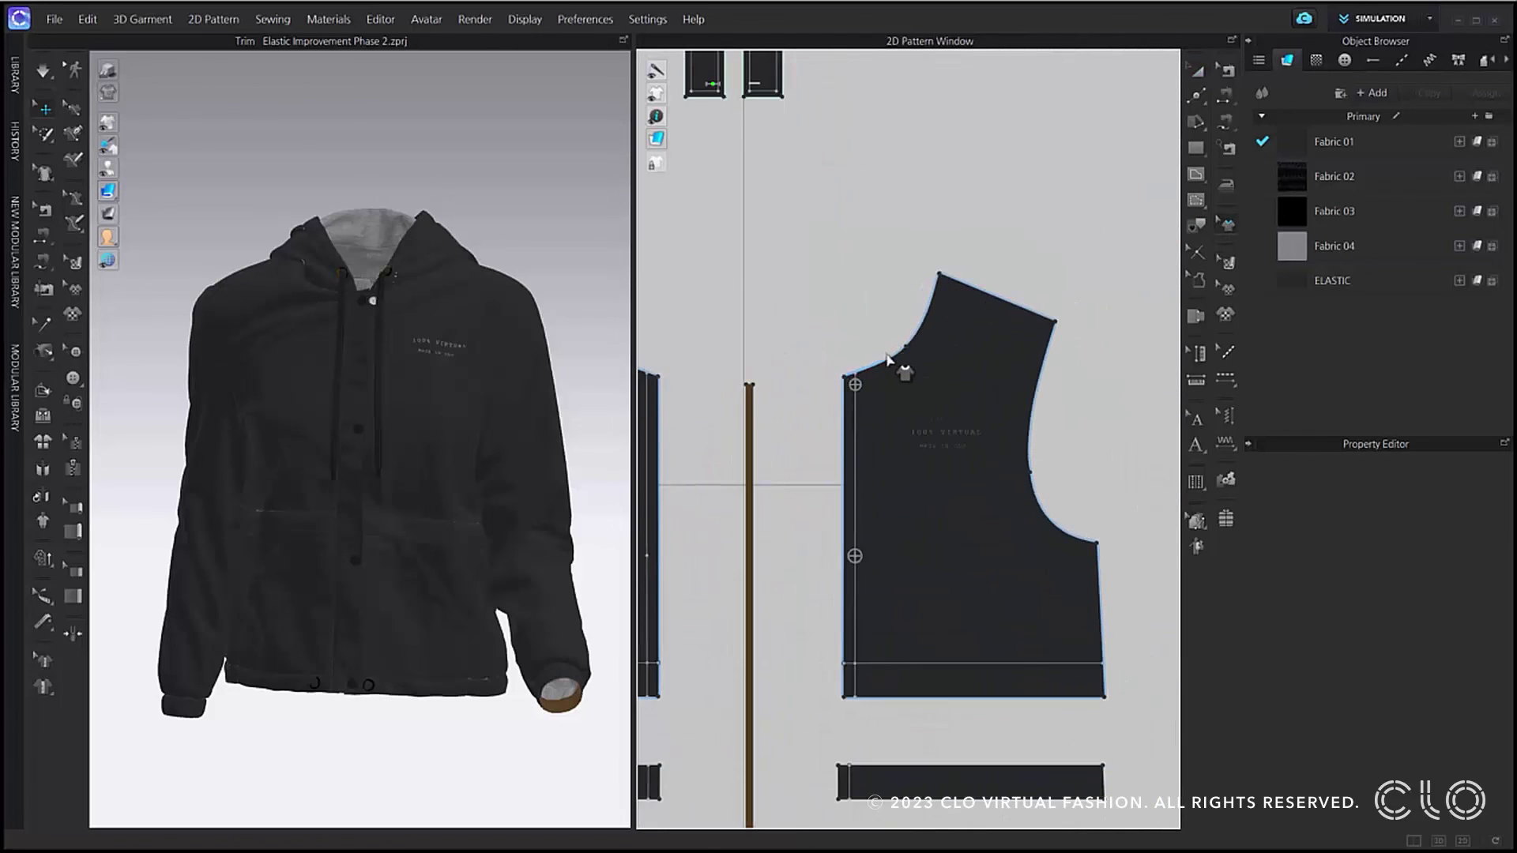
pyautogui.click(898, 375)
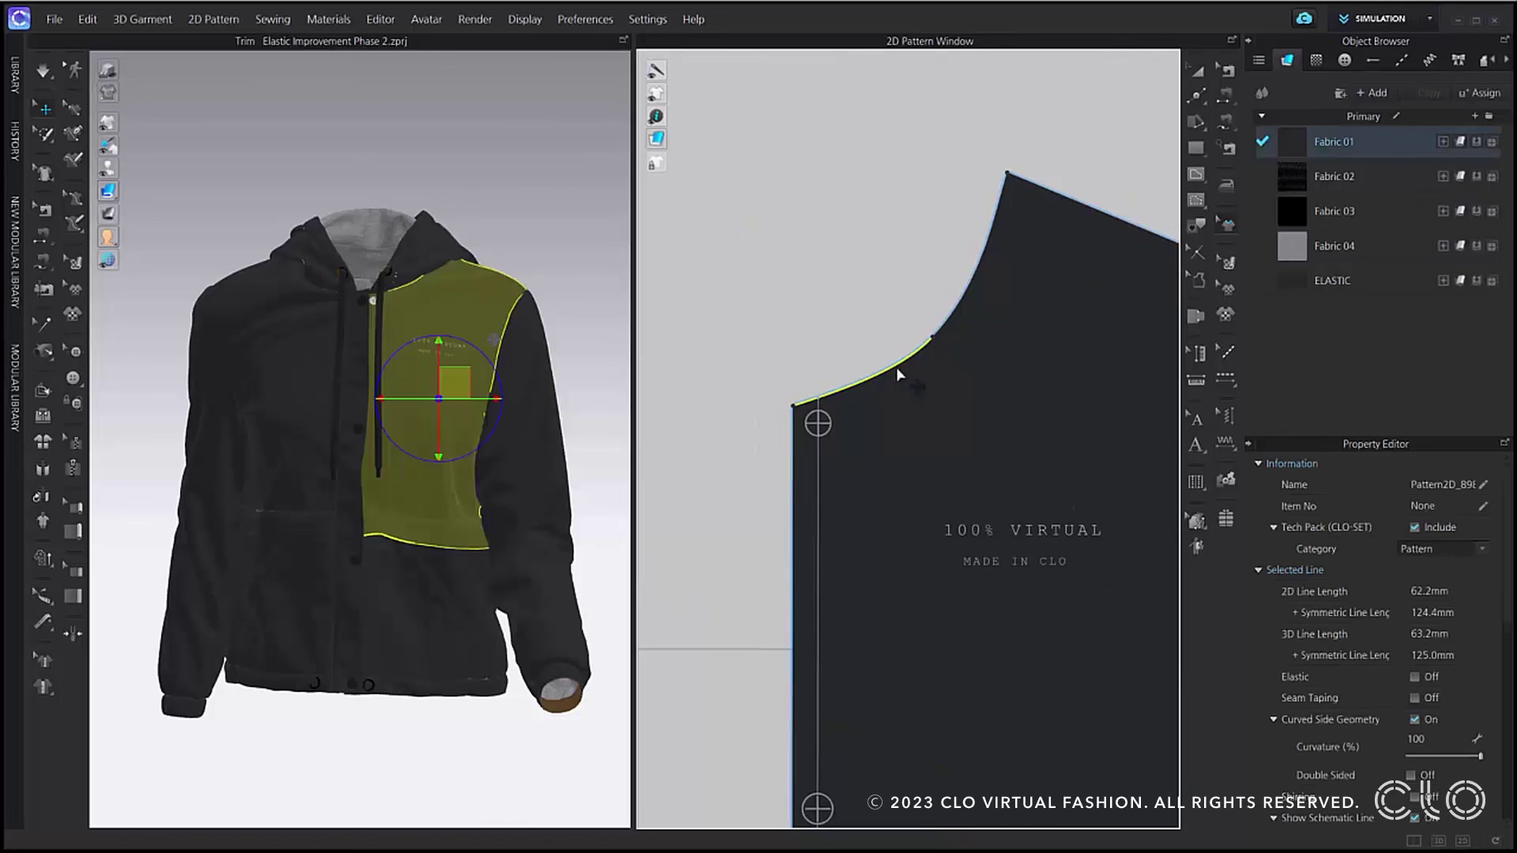
pyautogui.click(947, 321)
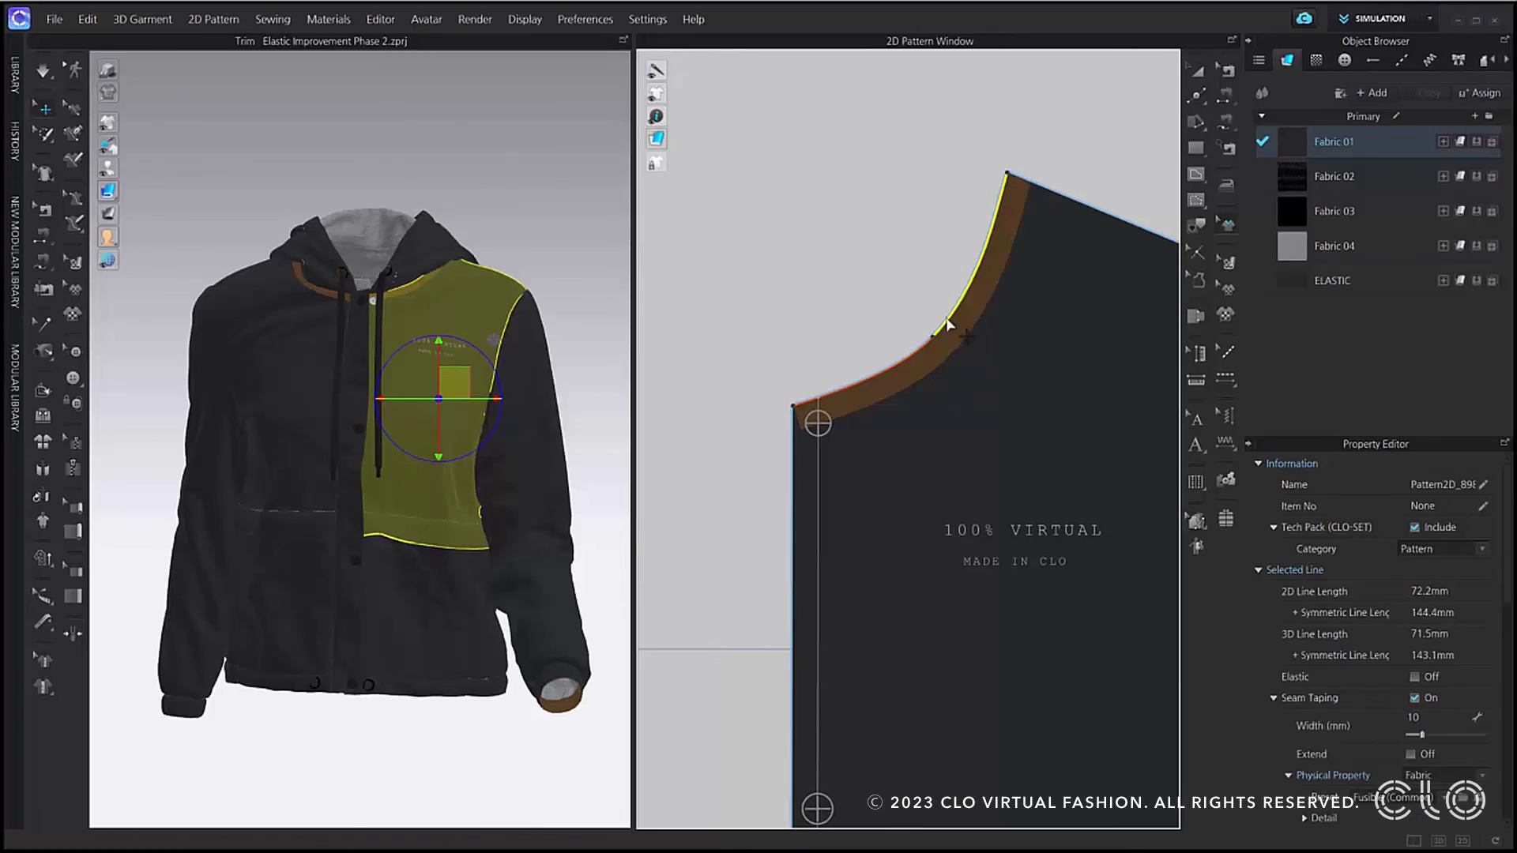
# Turn on Extend for the seam tape on the neckline segment that meets the centre front edge
pyautogui.scroll(3, 812, 436)
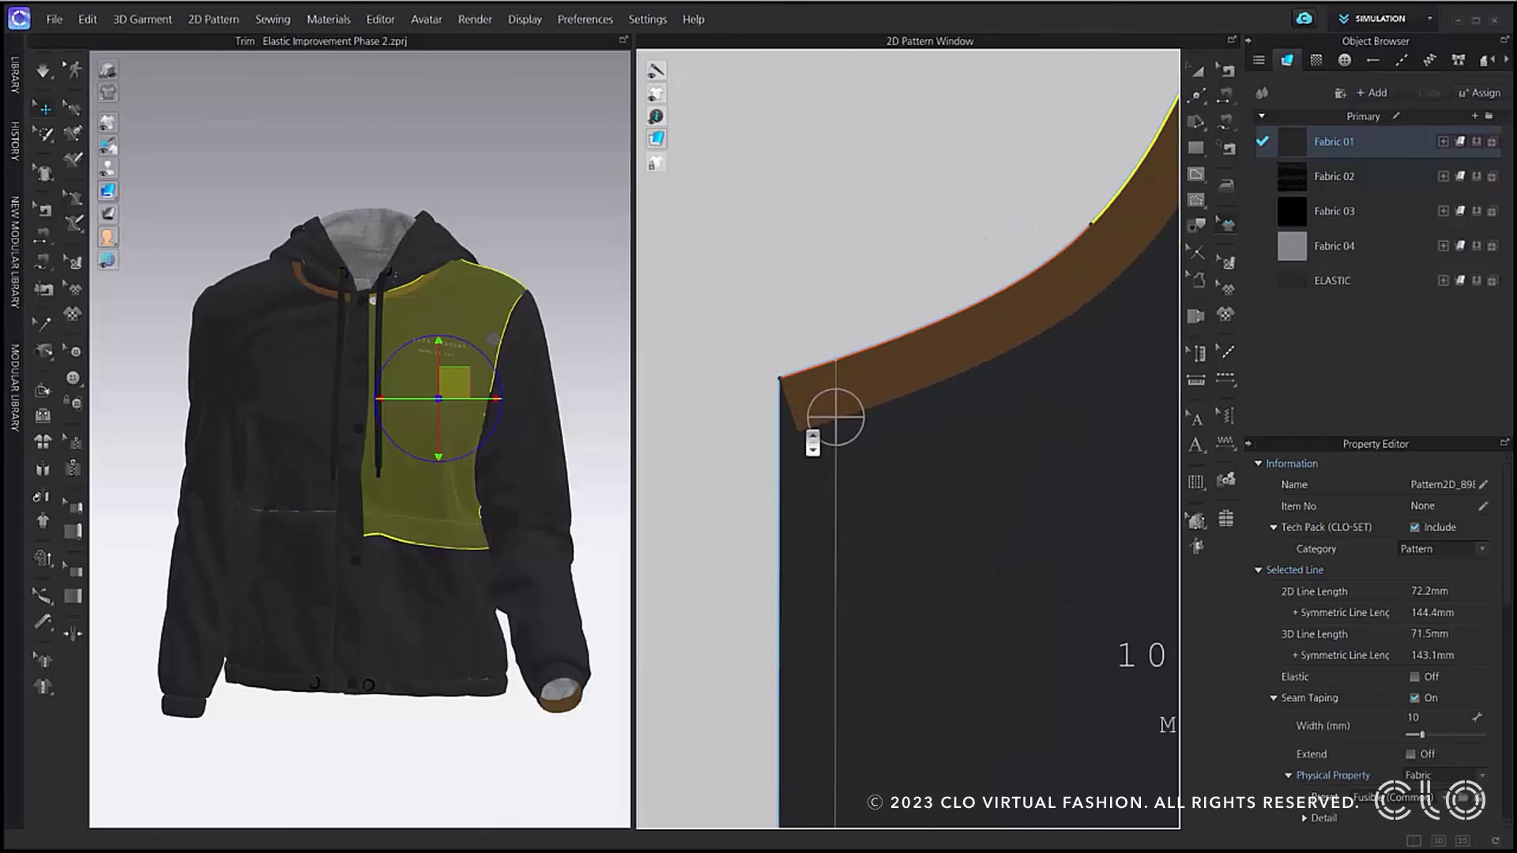
pyautogui.scroll(1, 813, 436)
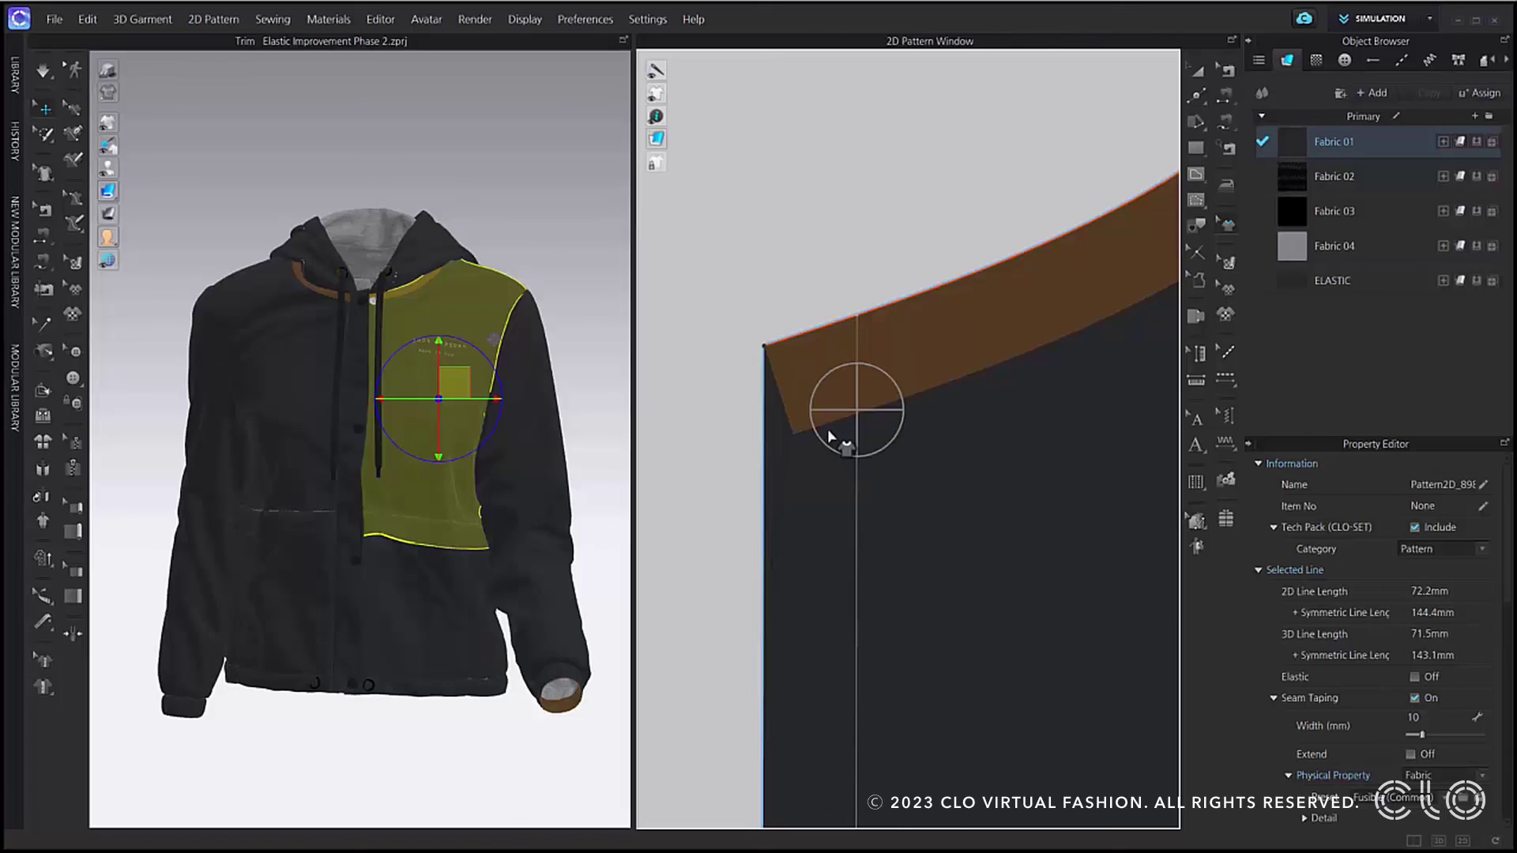
pyautogui.click(813, 339)
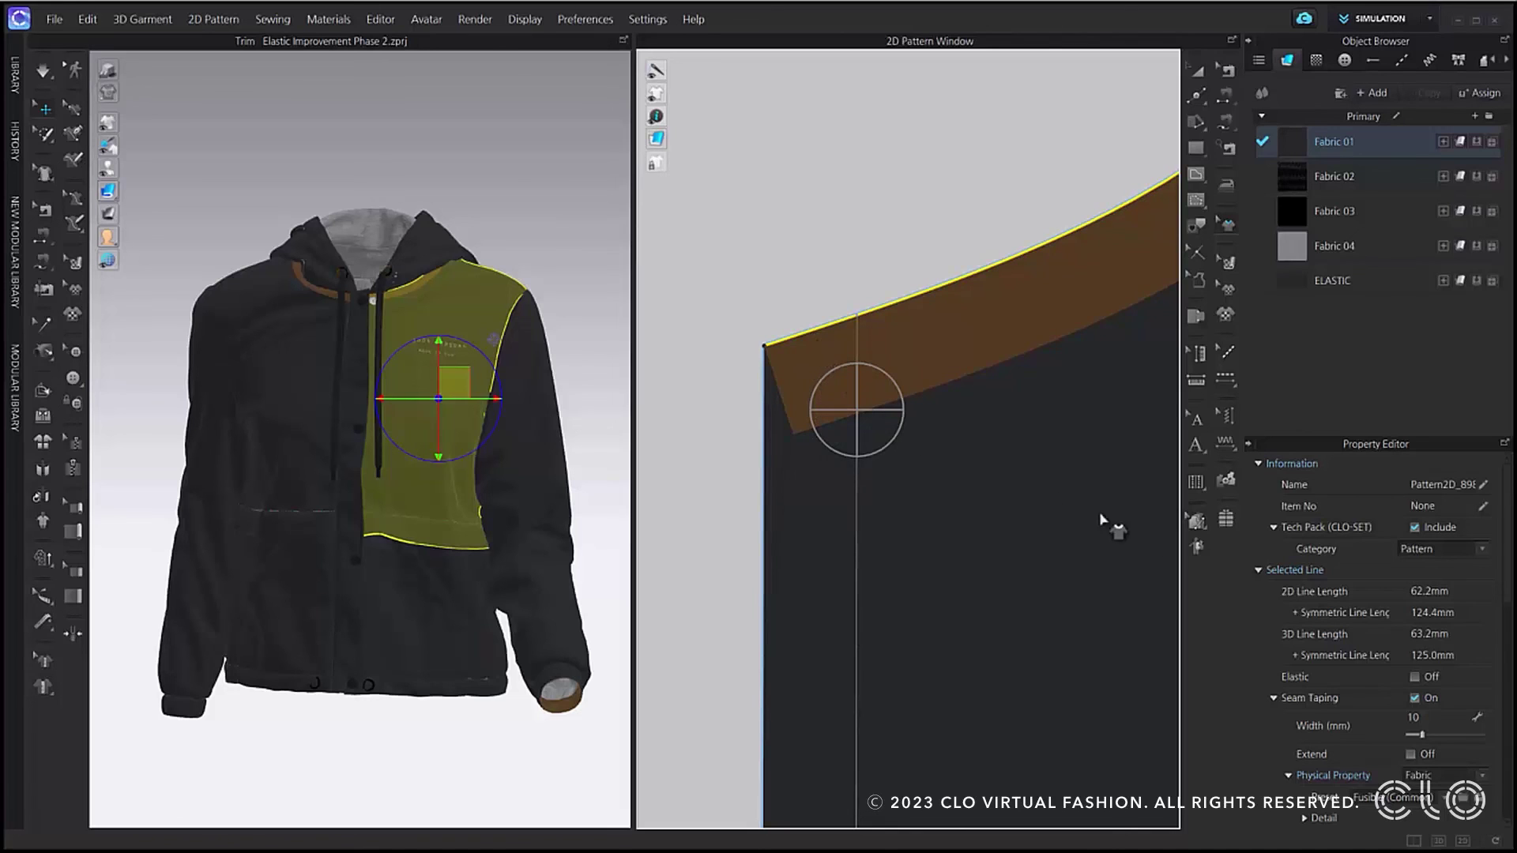
pyautogui.scroll(-3, 1315, 677)
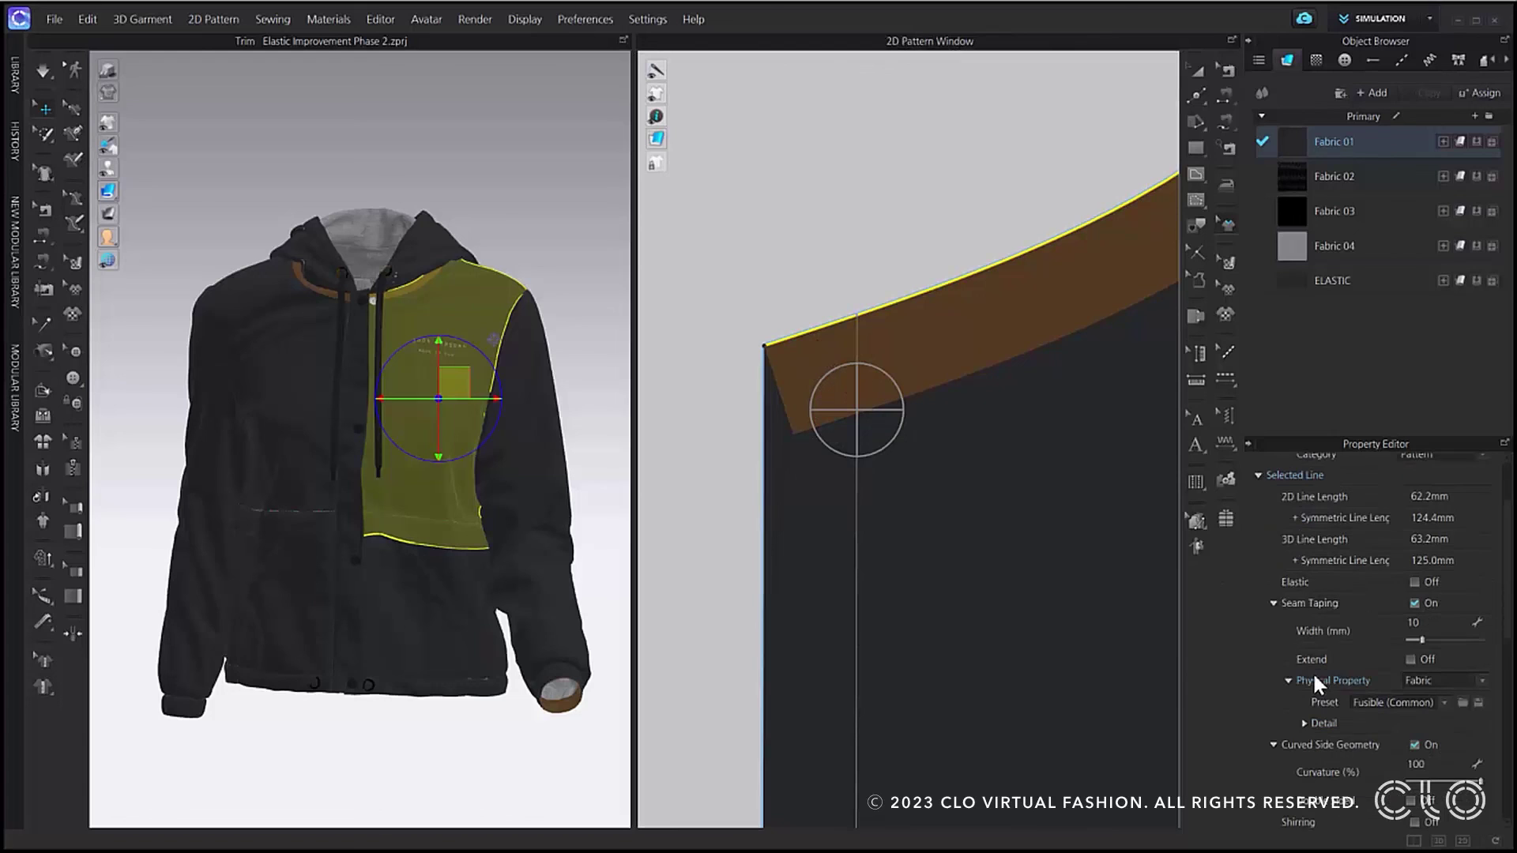
pyautogui.click(1412, 658)
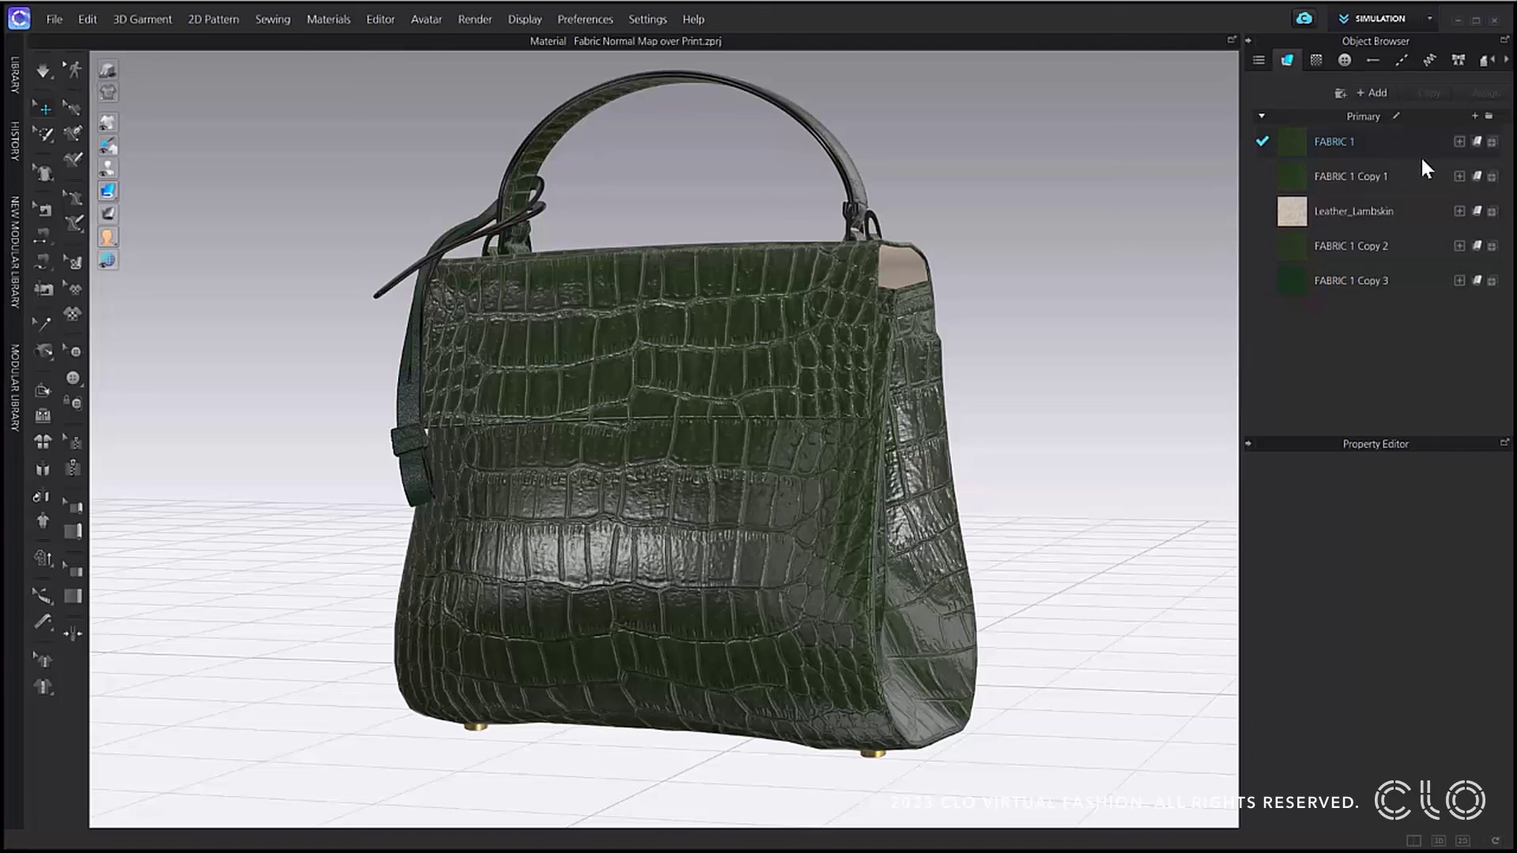
# Add a print layer with the yellow brush-lettering pattern to the handbag's FABRIC 1
pyautogui.click(1492, 142)
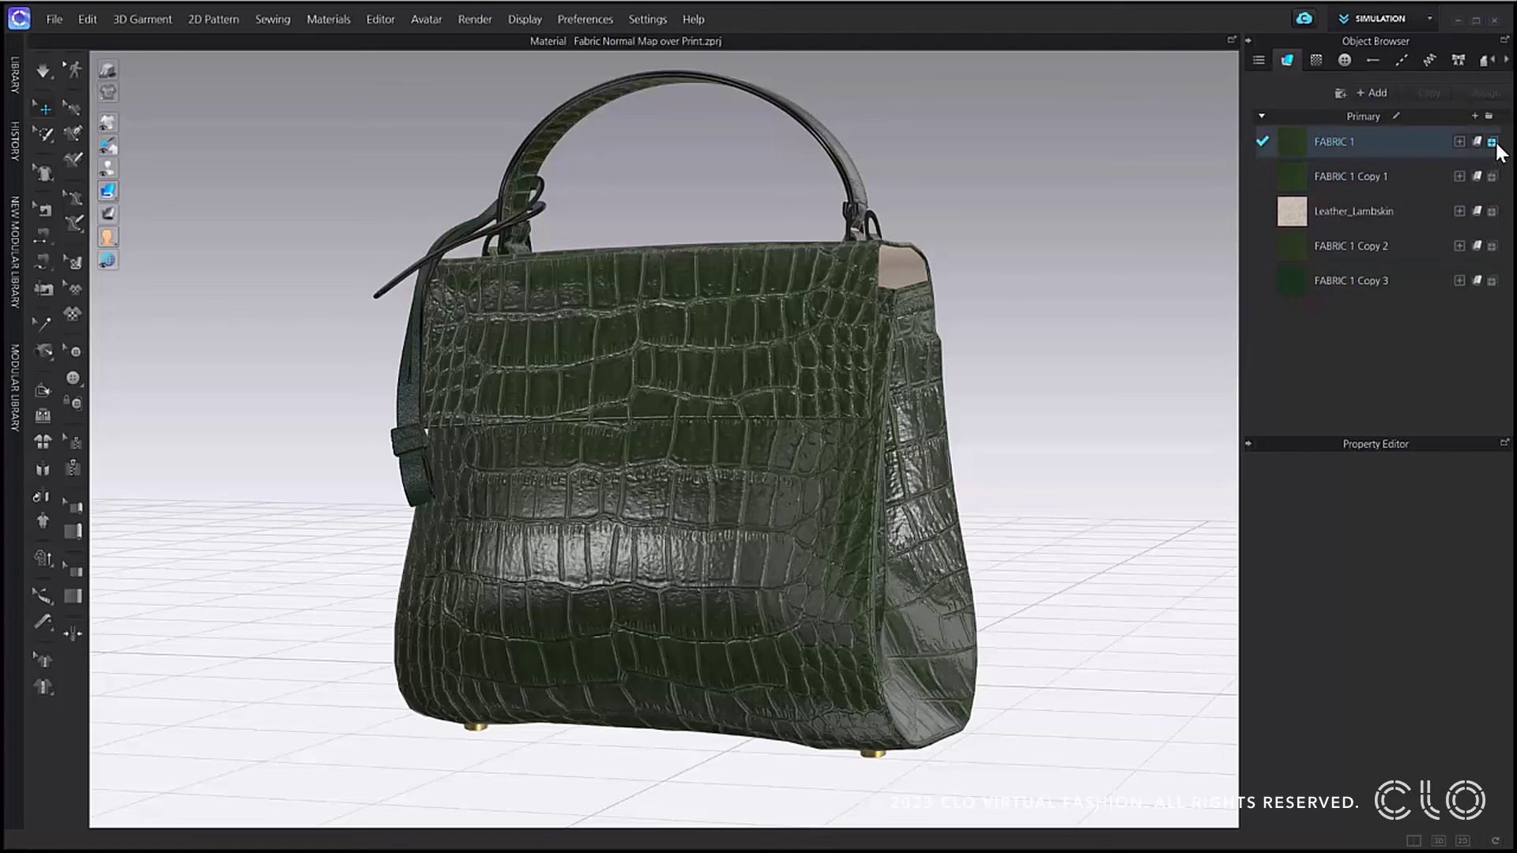
pyautogui.doubleClick(614, 331)
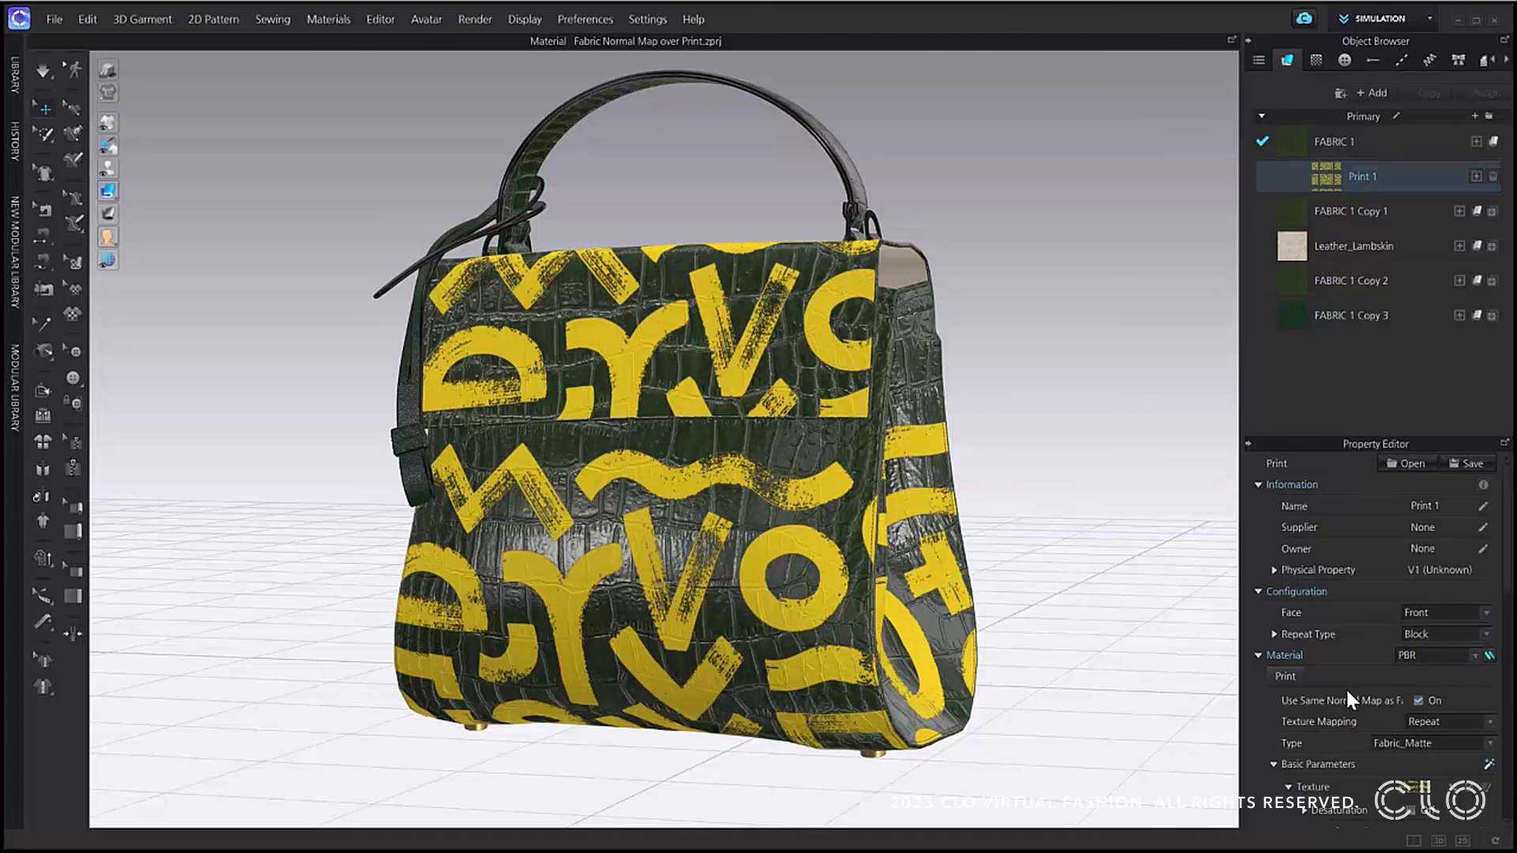
# Turn off the use of the fabric's normal map for the handbag's print and go to its own normal map settings
pyautogui.scroll(-6, 1344, 687)
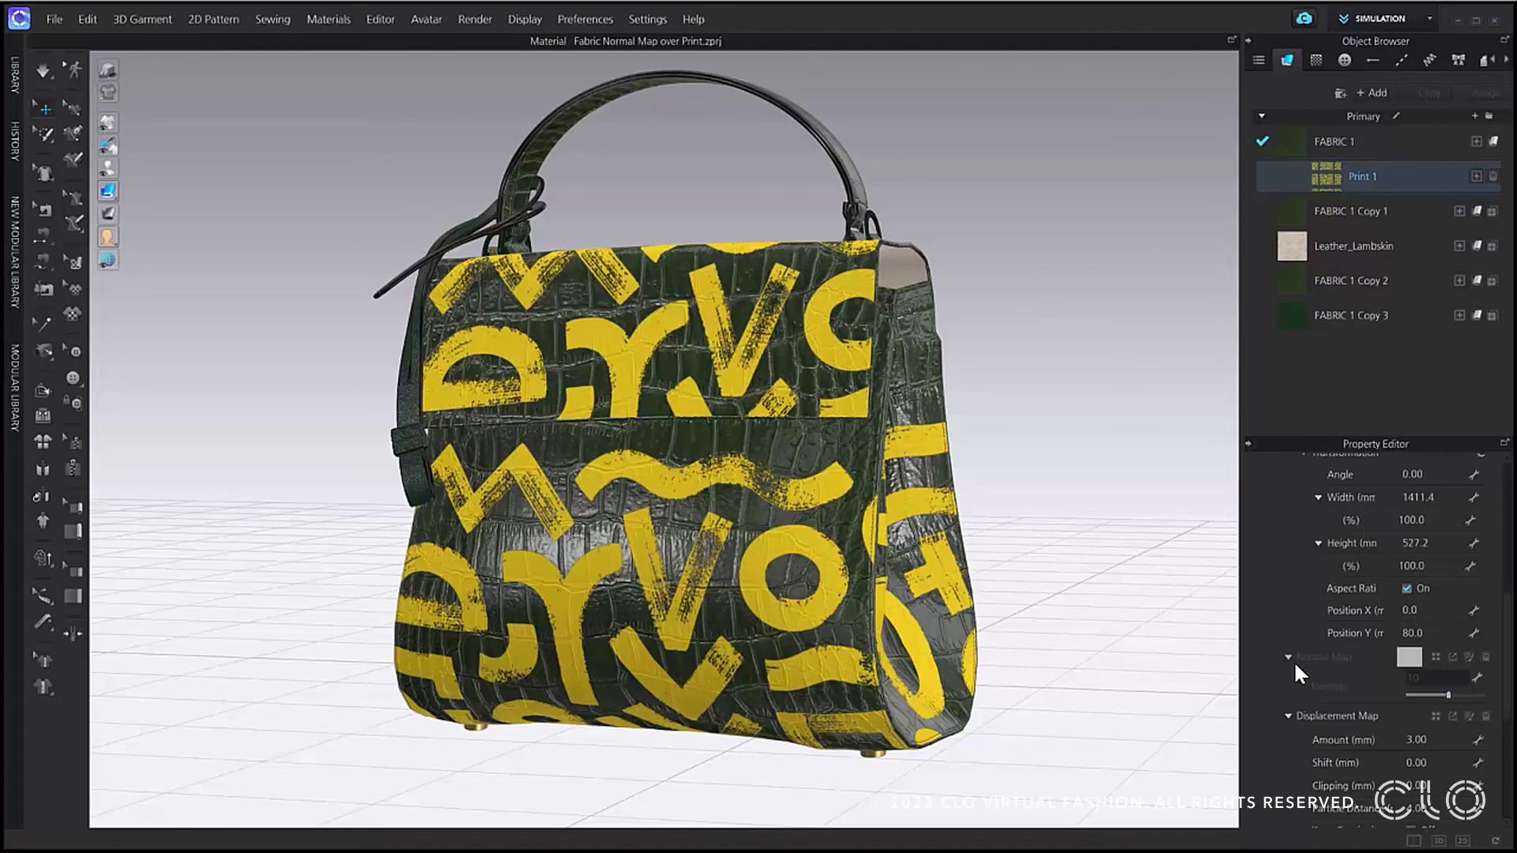
pyautogui.scroll(3, 1296, 667)
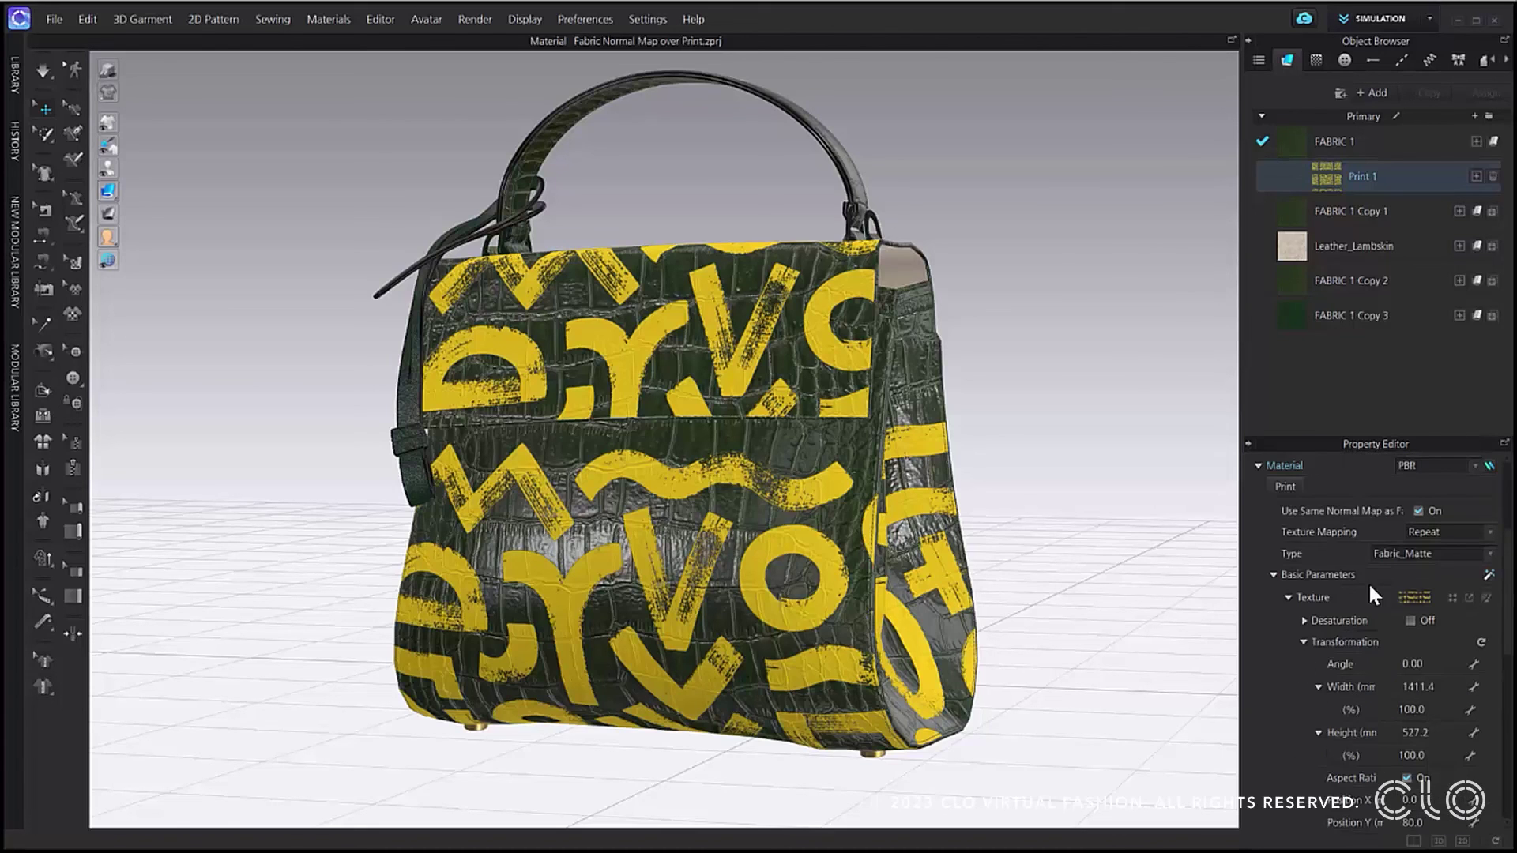
pyautogui.click(1418, 510)
pyautogui.scroll(-4, 1300, 600)
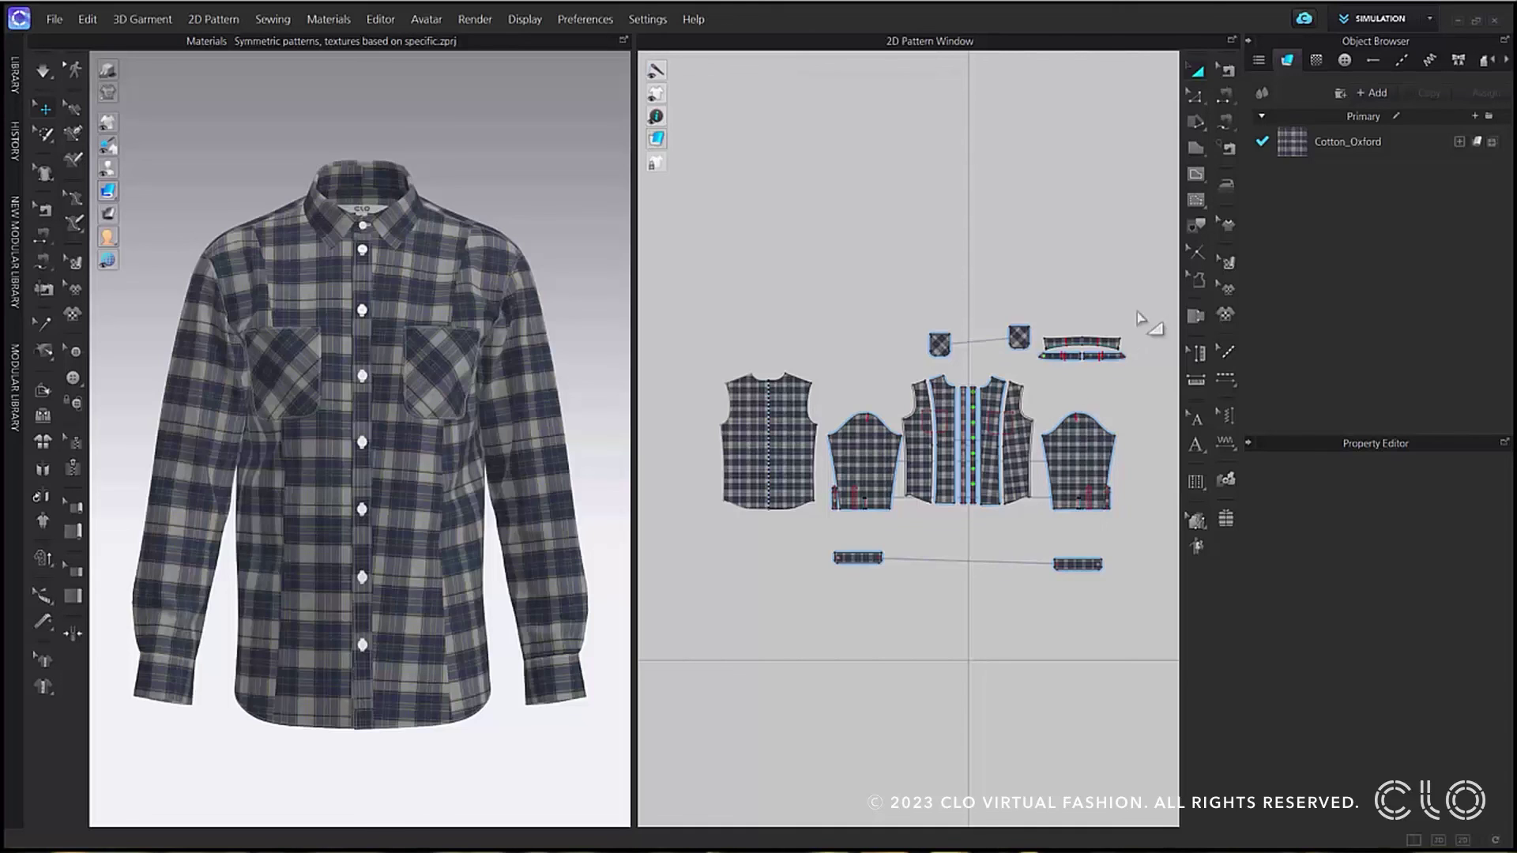
# Match up the plaid grain of the Body_Front_1 panel along its edge next to the button placket
pyautogui.click(1224, 264)
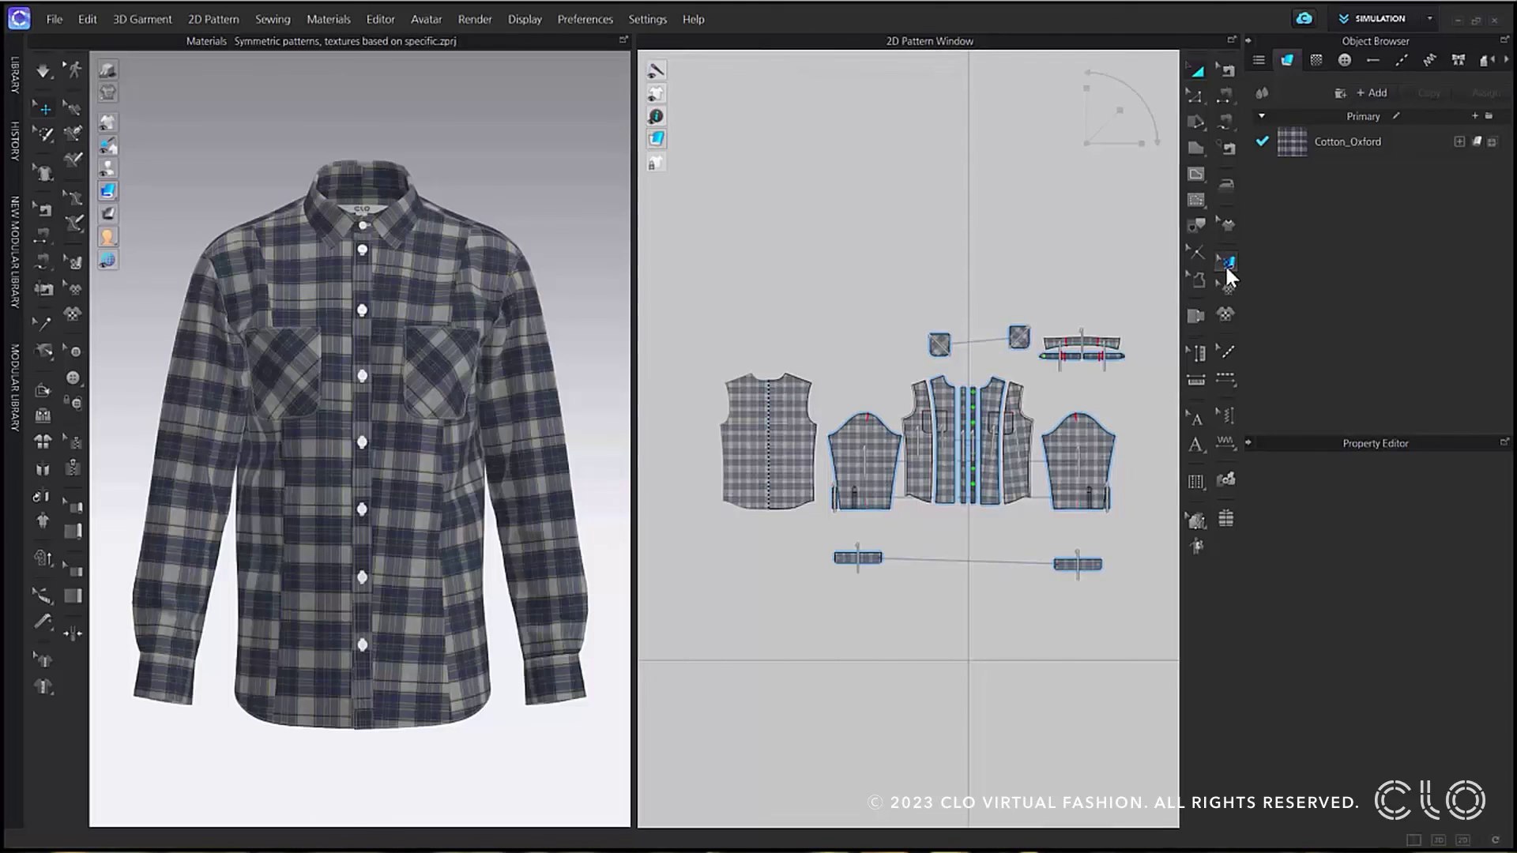
pyautogui.rightClick(988, 419)
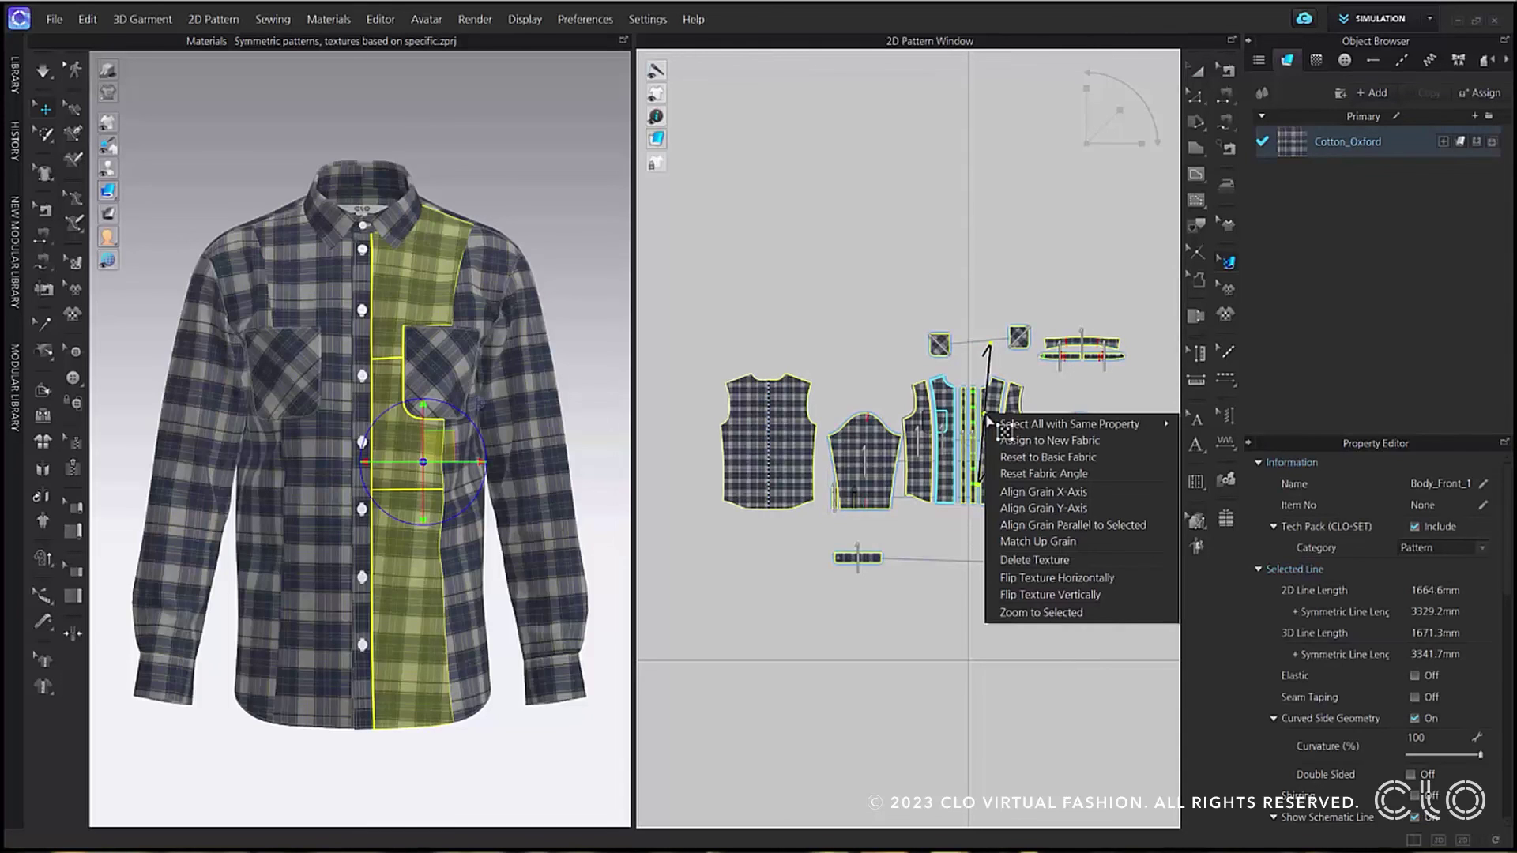
pyautogui.click(1053, 541)
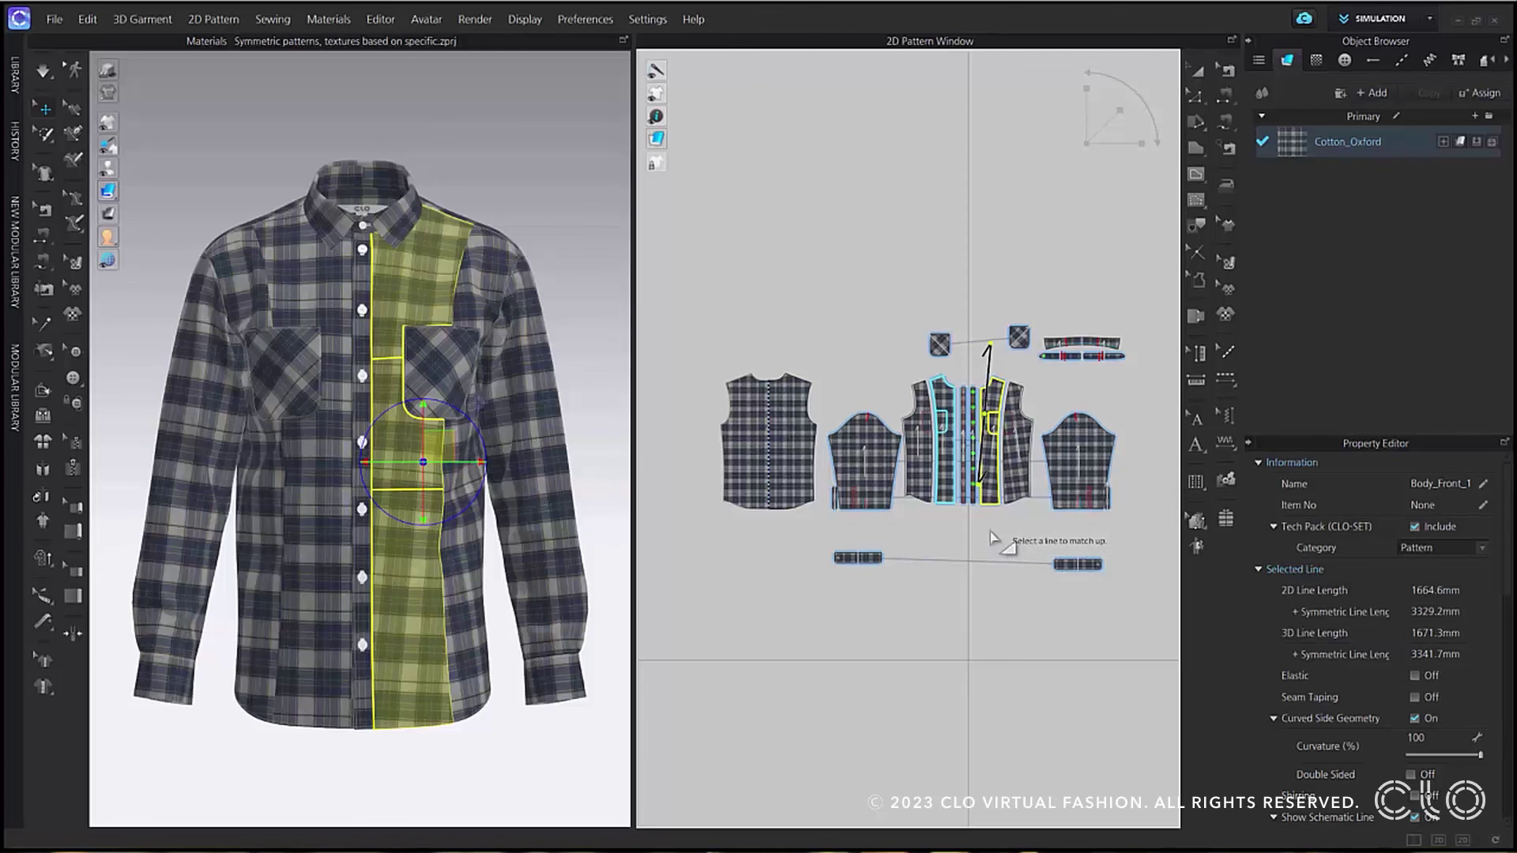
pyautogui.scroll(3, 992, 537)
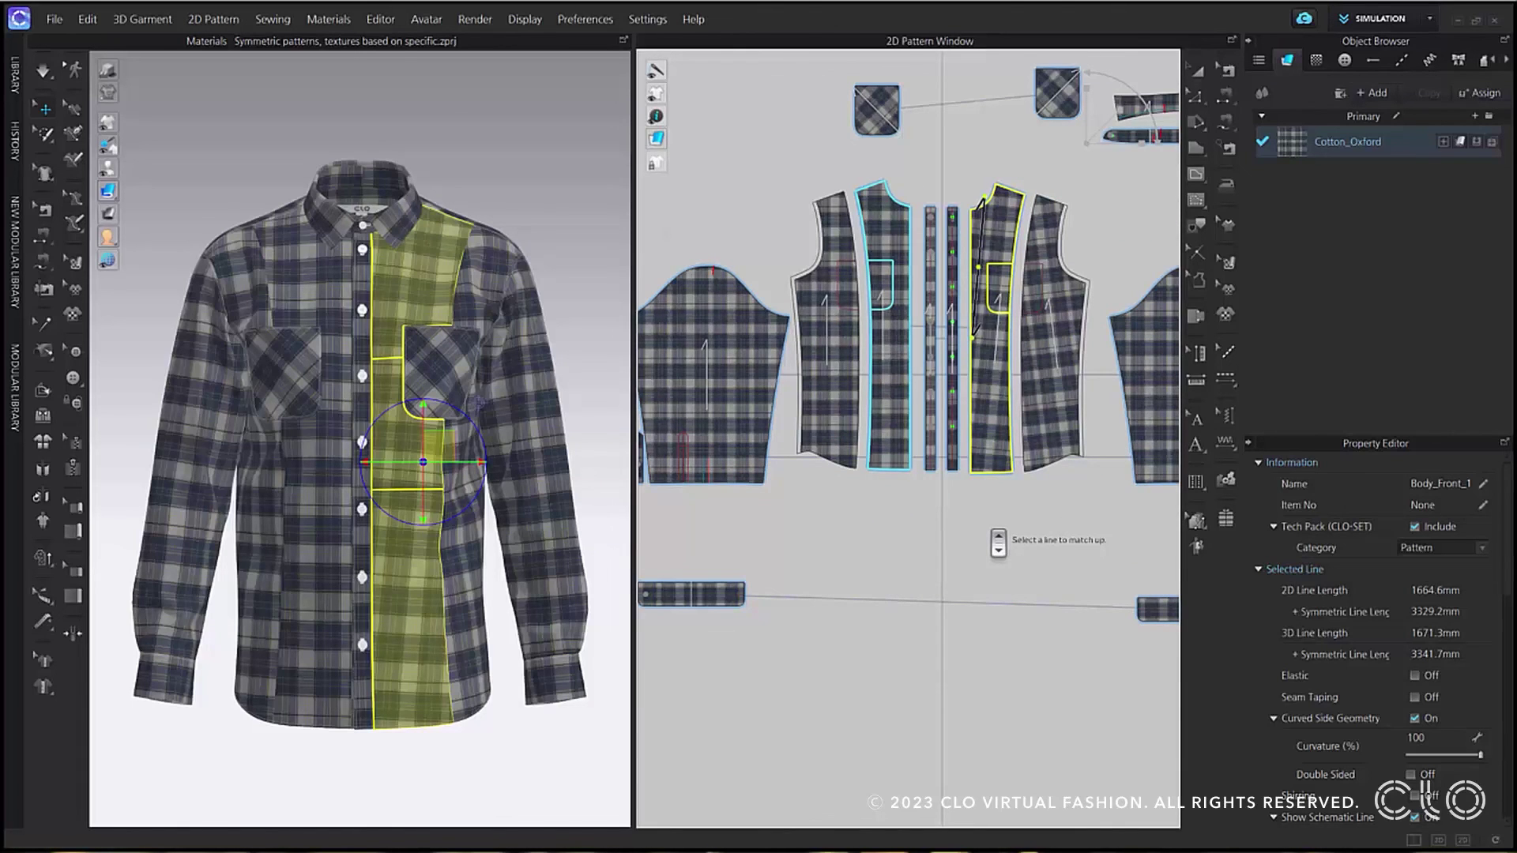
pyautogui.scroll(3, 998, 543)
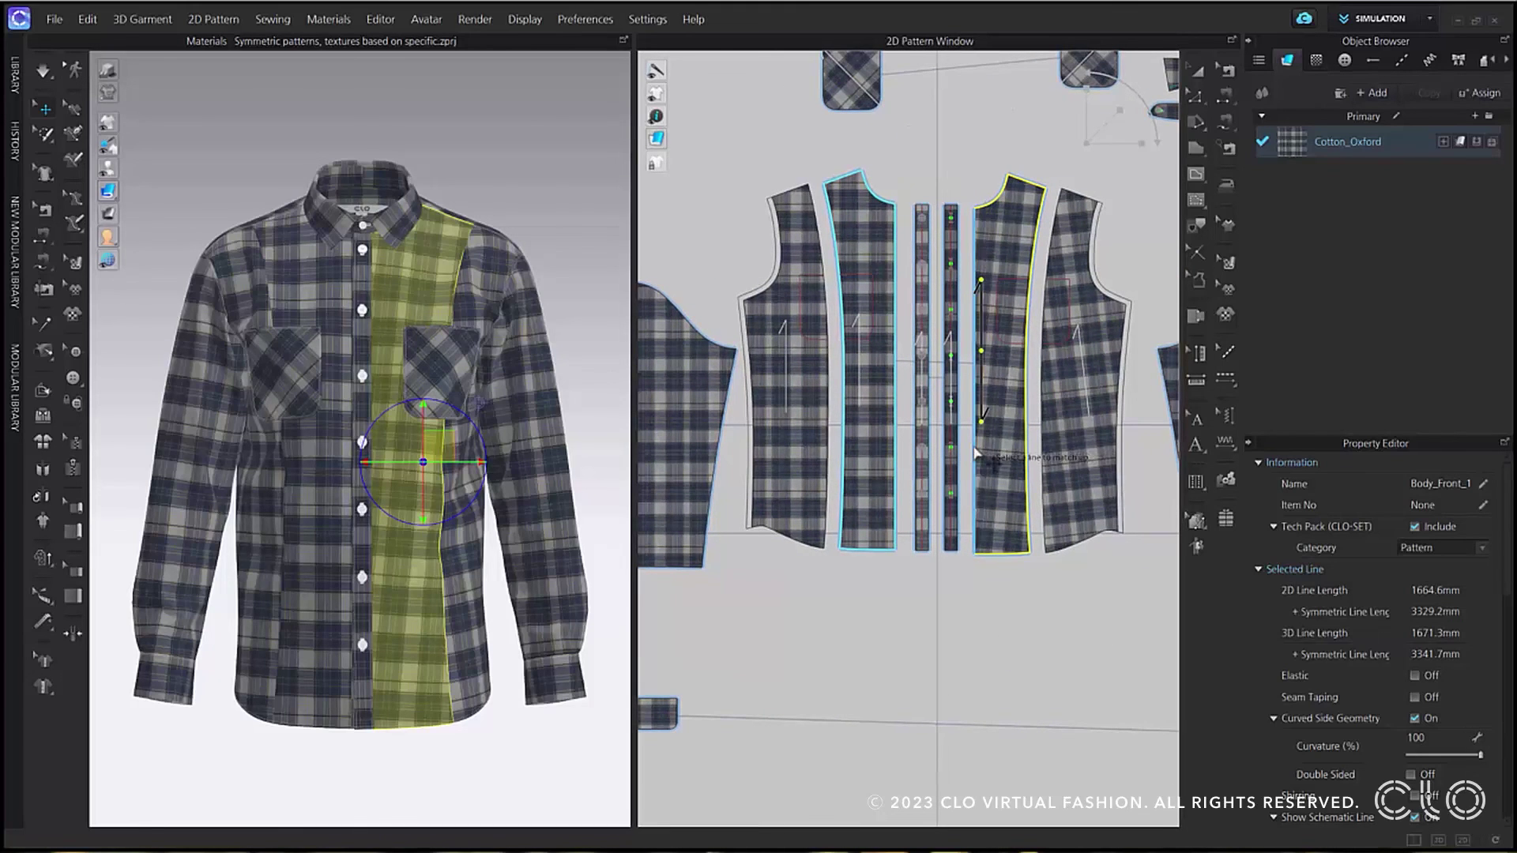
pyautogui.click(978, 453)
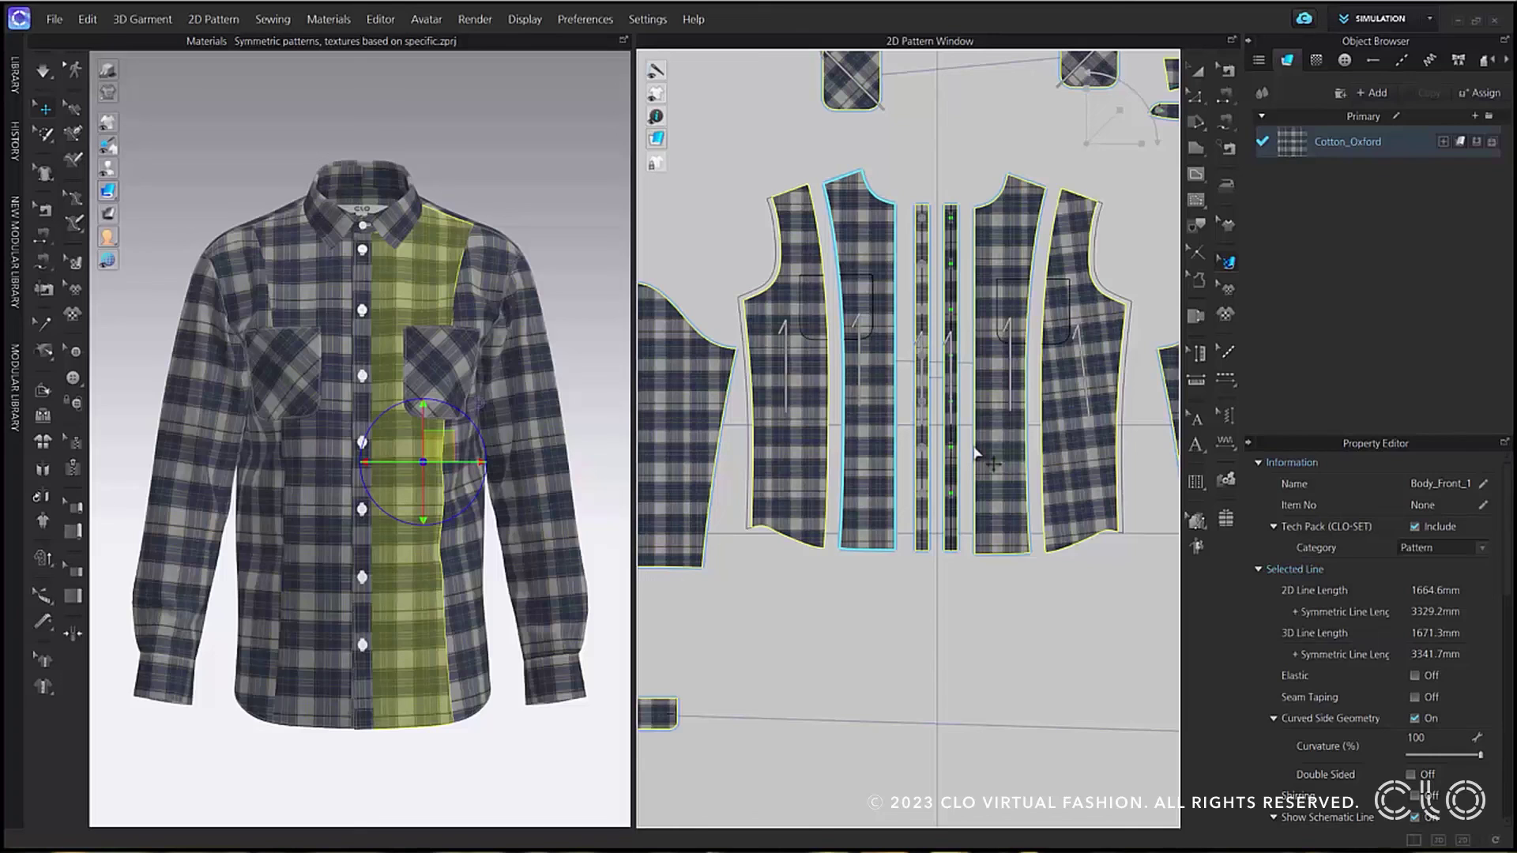
# Match up the plaid grain of the adjoining Body_Front_2 side panel along its seam with the centre front panel
pyautogui.moveTo(1107, 434); pyautogui.dragTo(1119, 488, button='right')
pyautogui.rightClick(1095, 449)
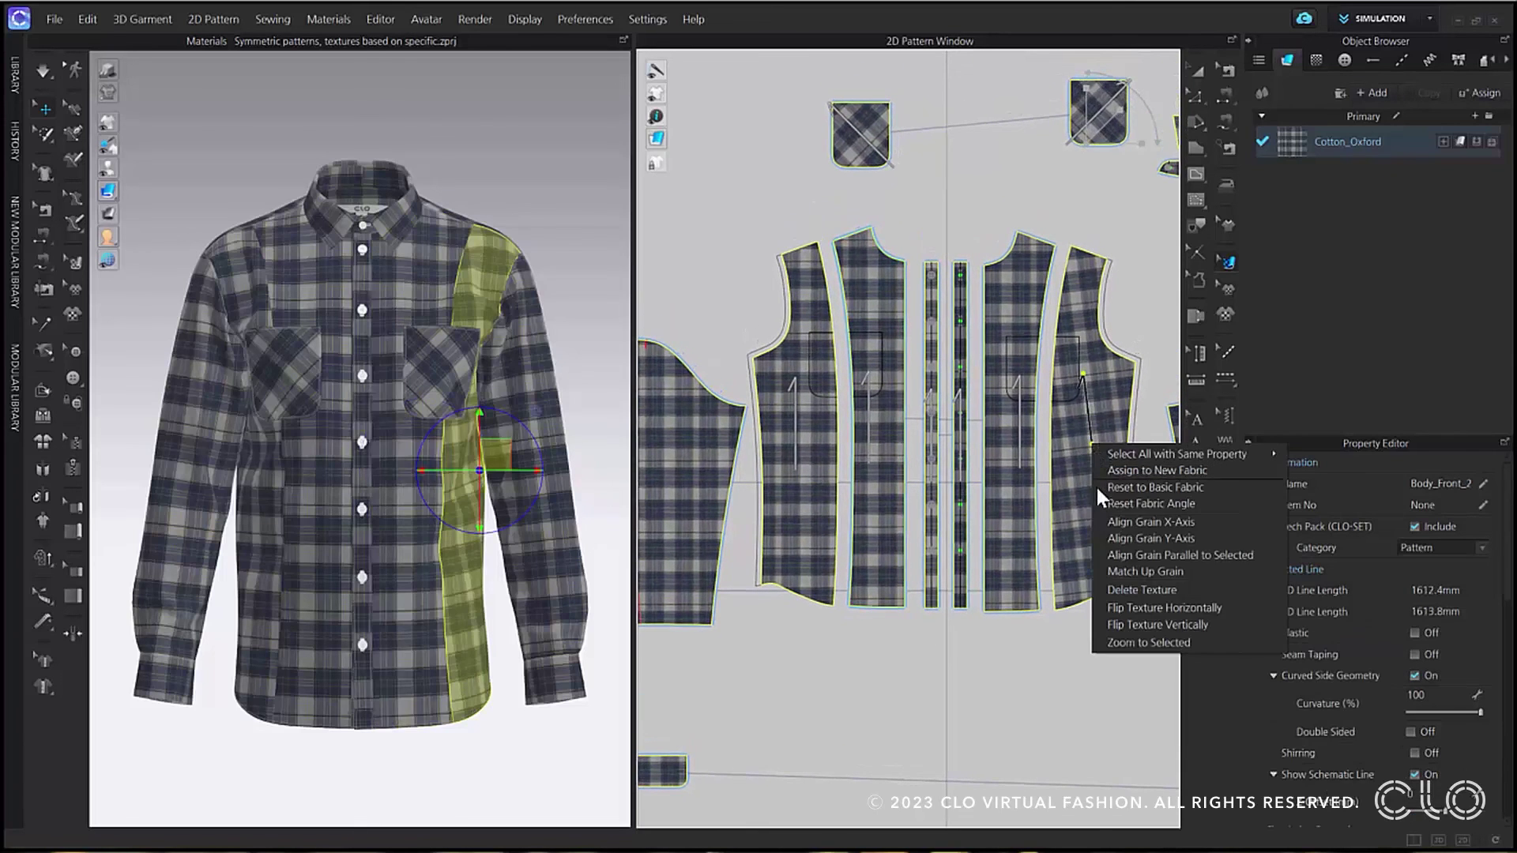
pyautogui.click(1125, 572)
pyautogui.click(1126, 579)
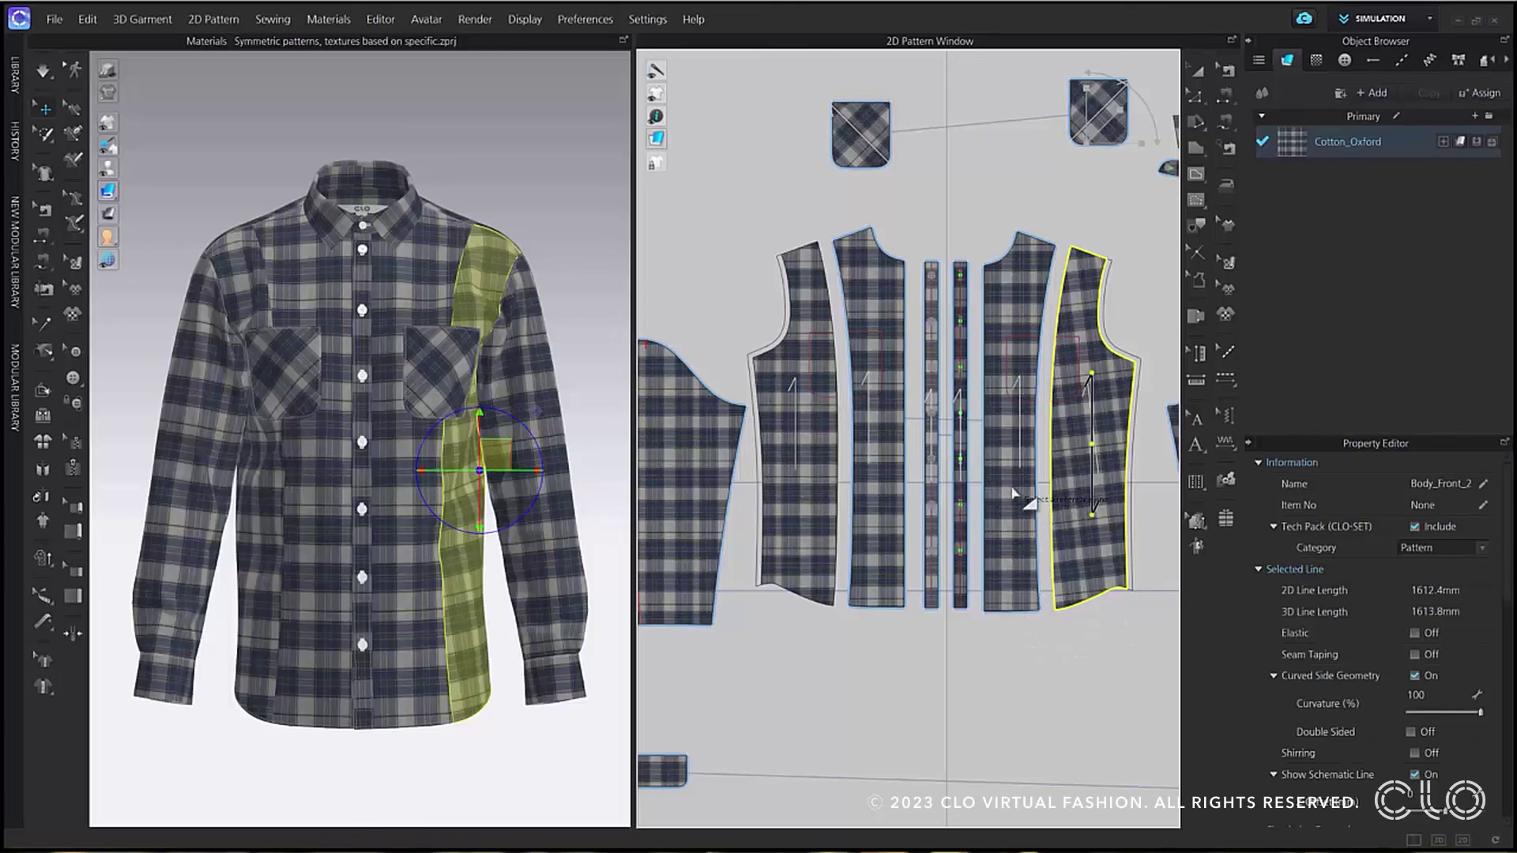
pyautogui.click(1053, 487)
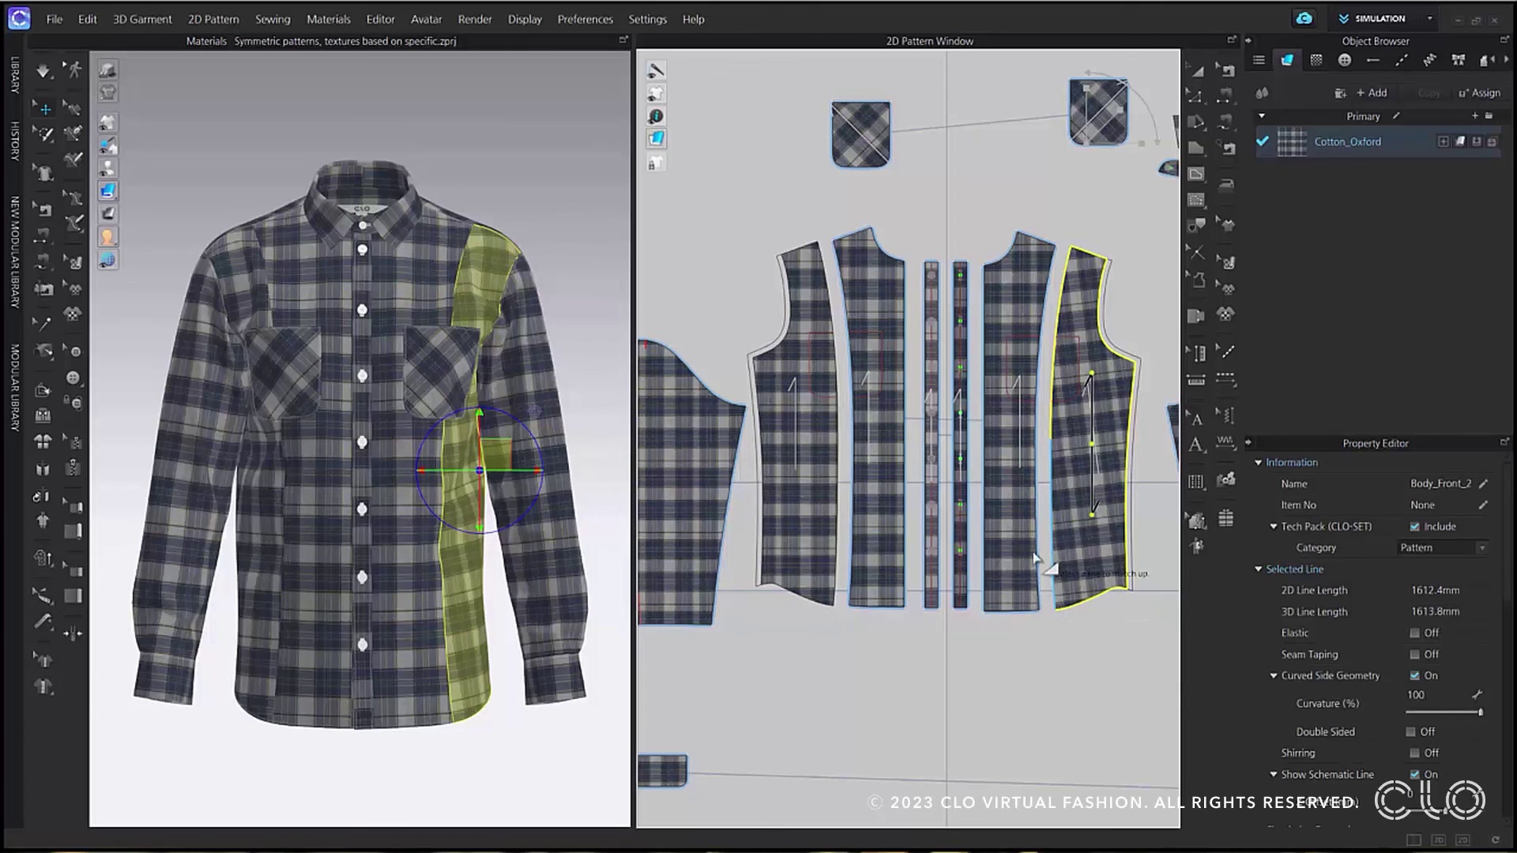
pyautogui.click(1040, 515)
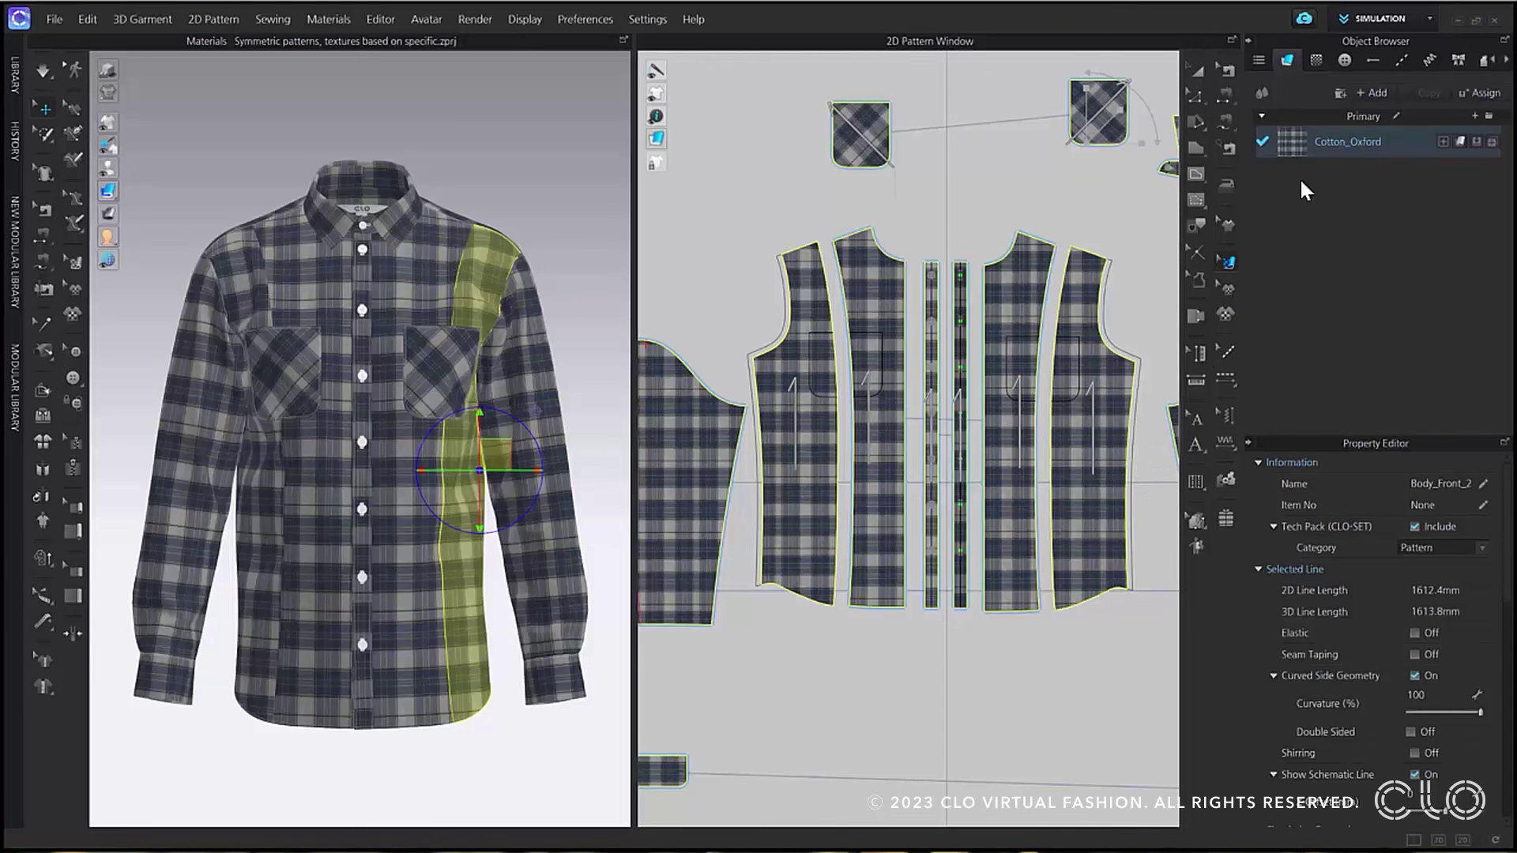
# Switch to the Print Layout mode and run automatic nesting of the shirt patterns on the Cotton_Oxford fabric
pyautogui.click(1400, 21)
pyautogui.click(1379, 119)
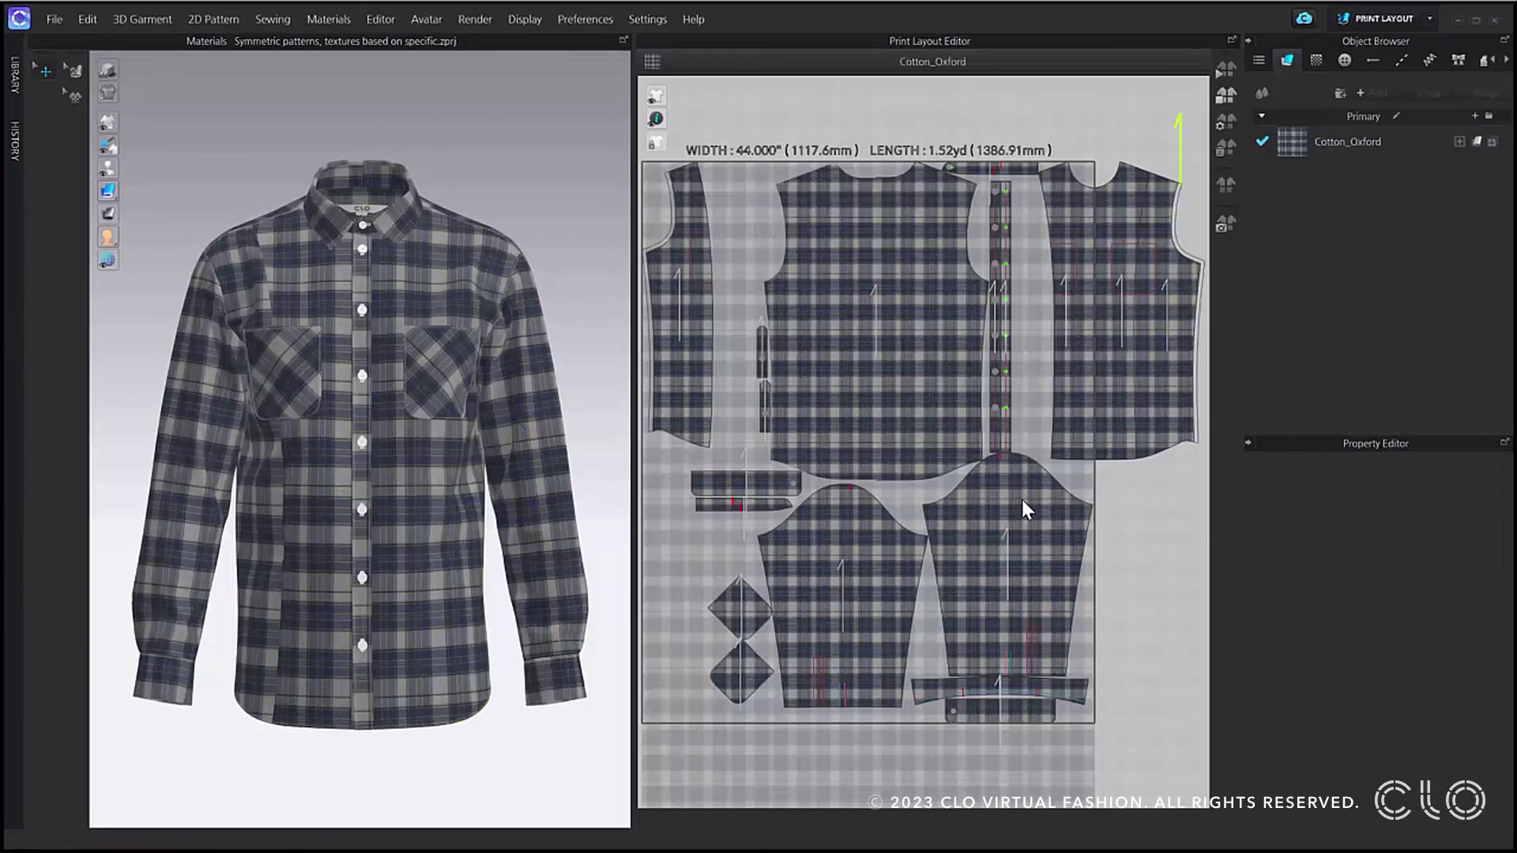
pyautogui.click(1223, 70)
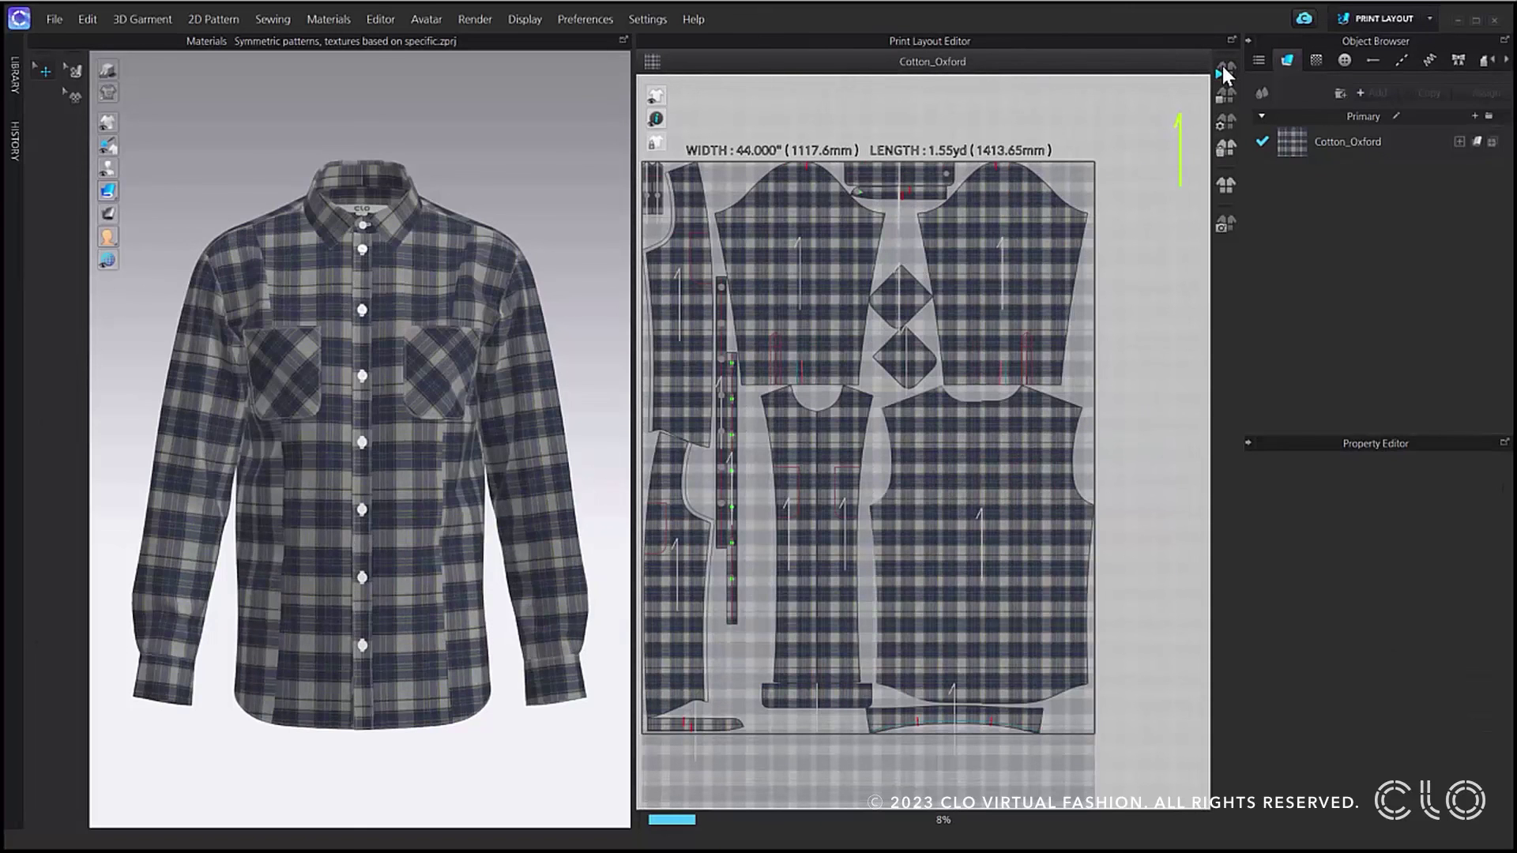